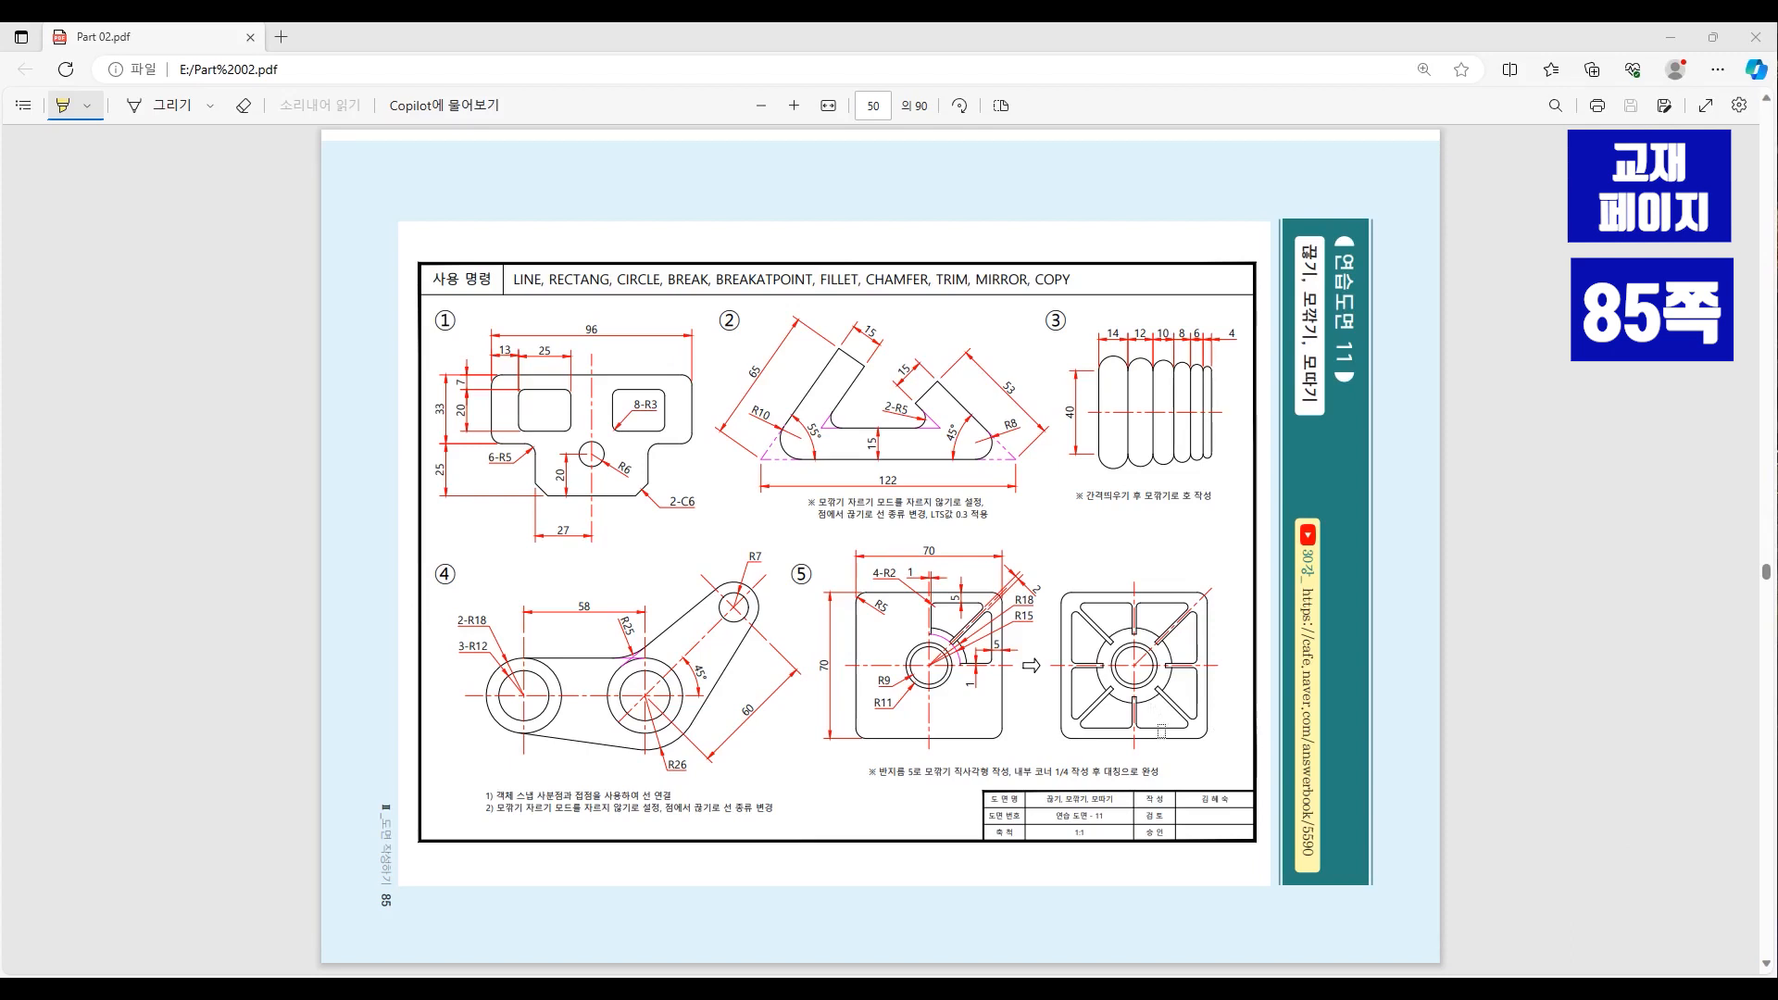
Highlight the command names from LINE to COPY in the exercise sheet's header row
{"action": "left_click", "coordinate": [793, 105]}
{"action": "scroll", "coordinate": [700, 319], "scroll_direction": "down", "scroll_amount": 2}
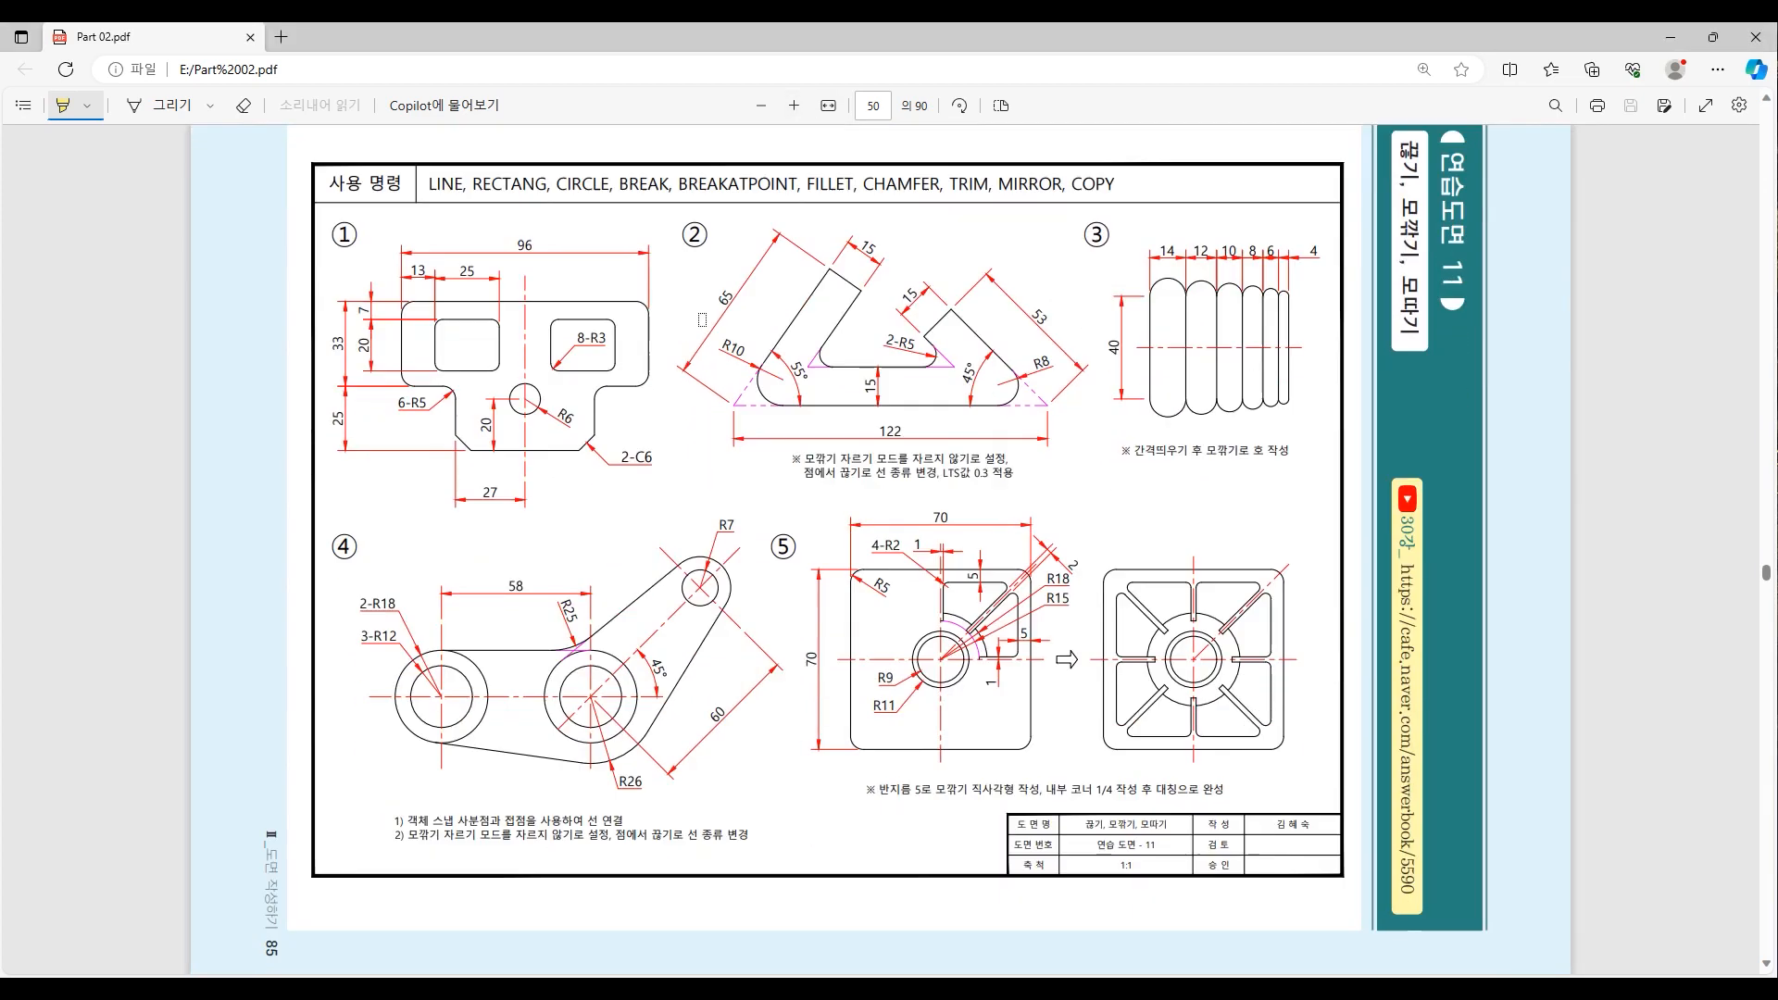
{"action": "left_click_drag", "start_coordinate": [438, 185], "coordinate": [804, 184]}
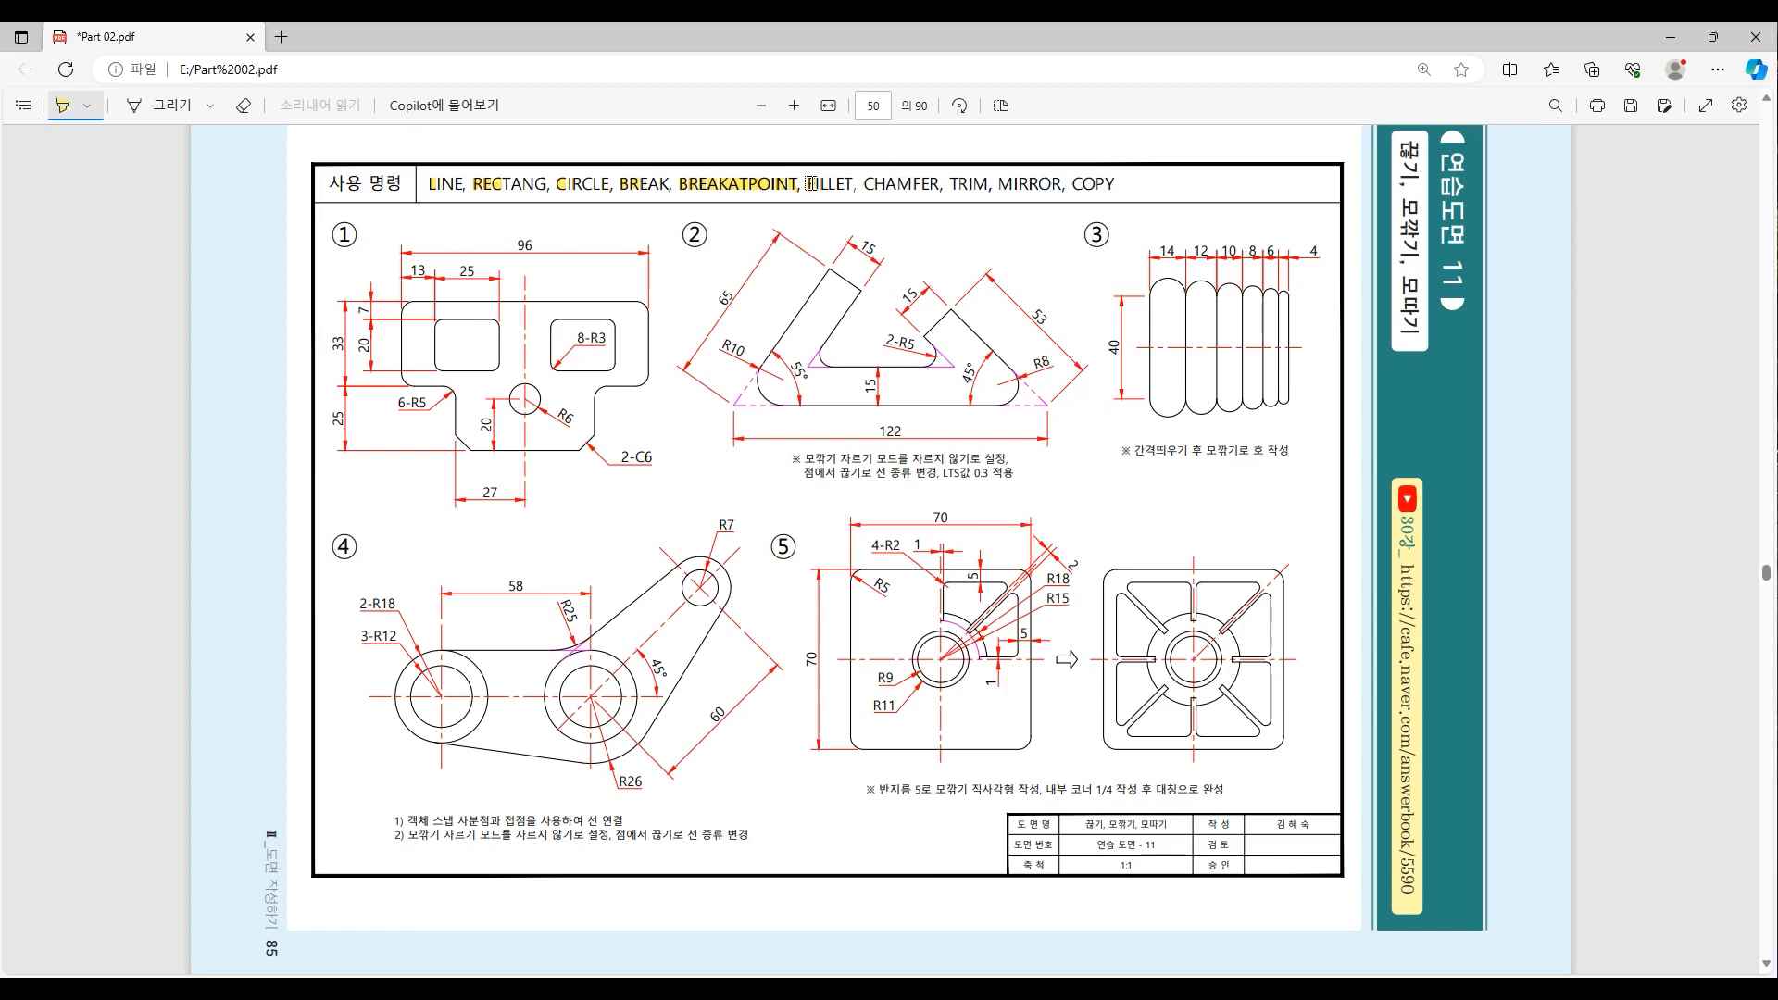
{"action": "left_click_drag", "start_coordinate": [809, 183], "coordinate": [897, 183]}
{"action": "left_click_drag", "start_coordinate": [958, 183], "coordinate": [1123, 190]}
Highlight the 6-R5 and 2-C6 labels on drawing 1 and the instruction notes under drawings 2 and 3
{"action": "left_click_drag", "start_coordinate": [394, 408], "coordinate": [428, 405]}
{"action": "left_click_drag", "start_coordinate": [619, 456], "coordinate": [659, 455]}
{"action": "left_click_drag", "start_coordinate": [827, 458], "coordinate": [999, 463]}
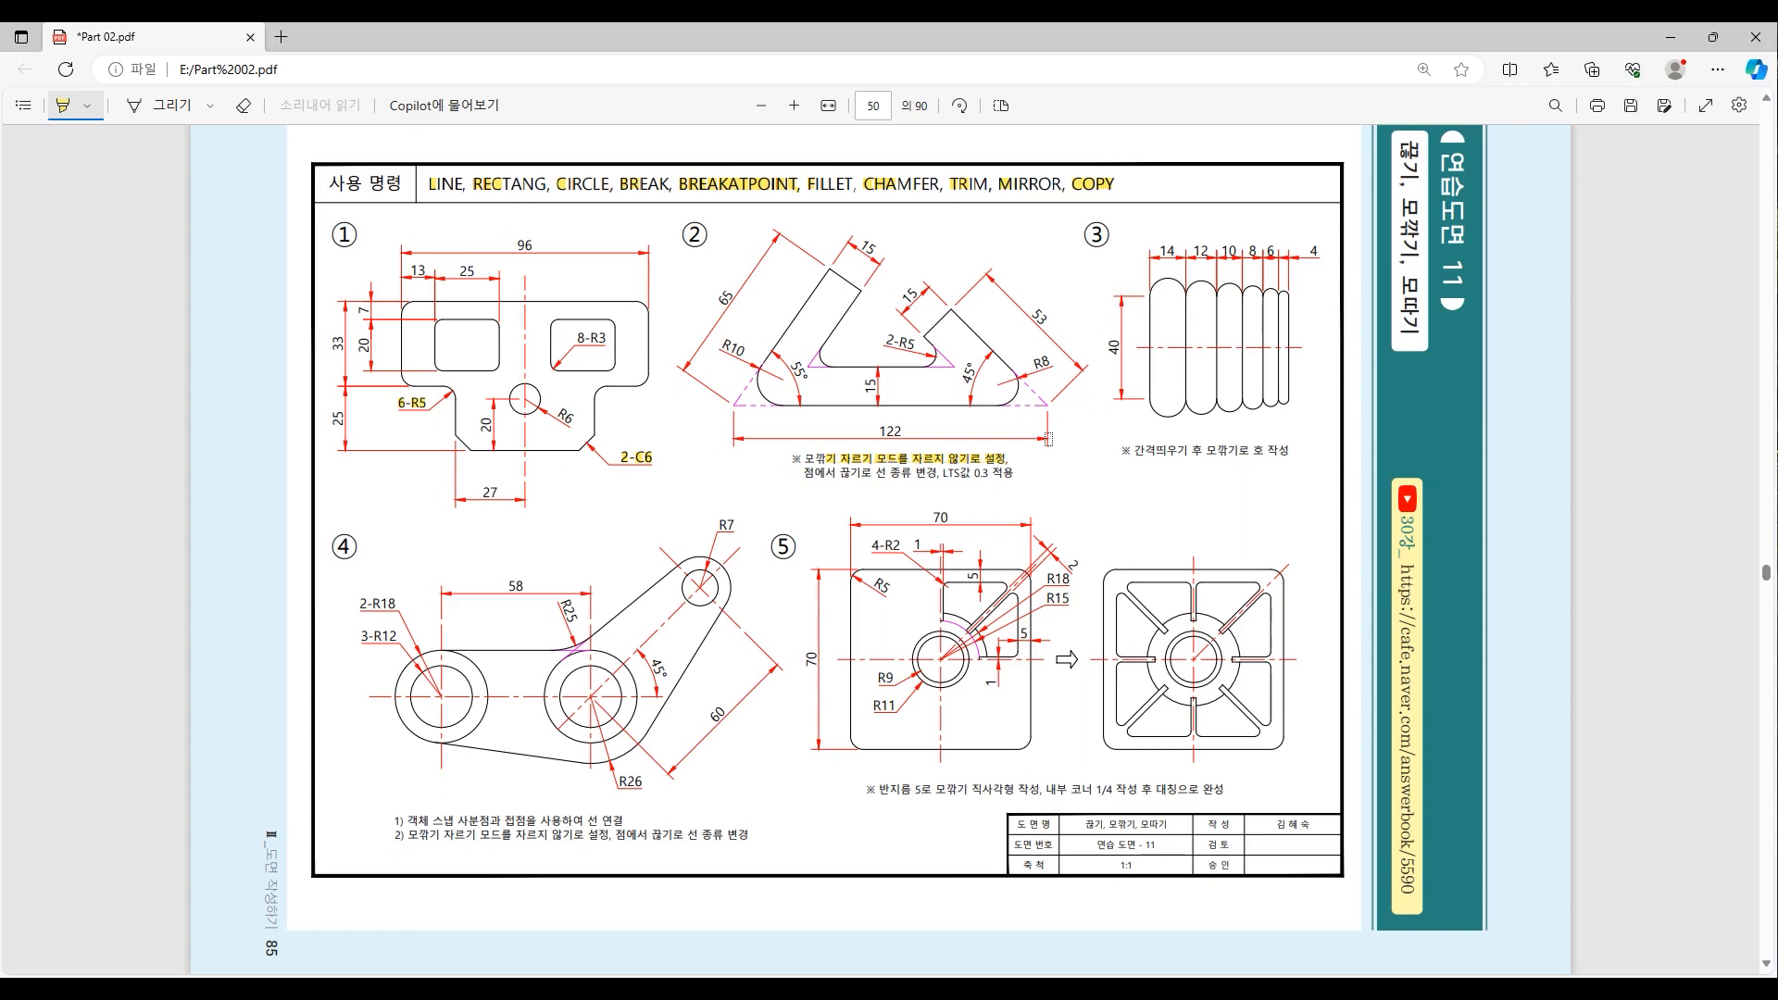
{"action": "left_click_drag", "start_coordinate": [930, 474], "coordinate": [1023, 478]}
{"action": "left_click_drag", "start_coordinate": [1208, 449], "coordinate": [1292, 450]}
Switch to AutoCAD and copy the rightmost drawing frame to its right, matching the distance between the two existing frames' upper-right corners
{"action": "key", "text": "alt+Tab"}
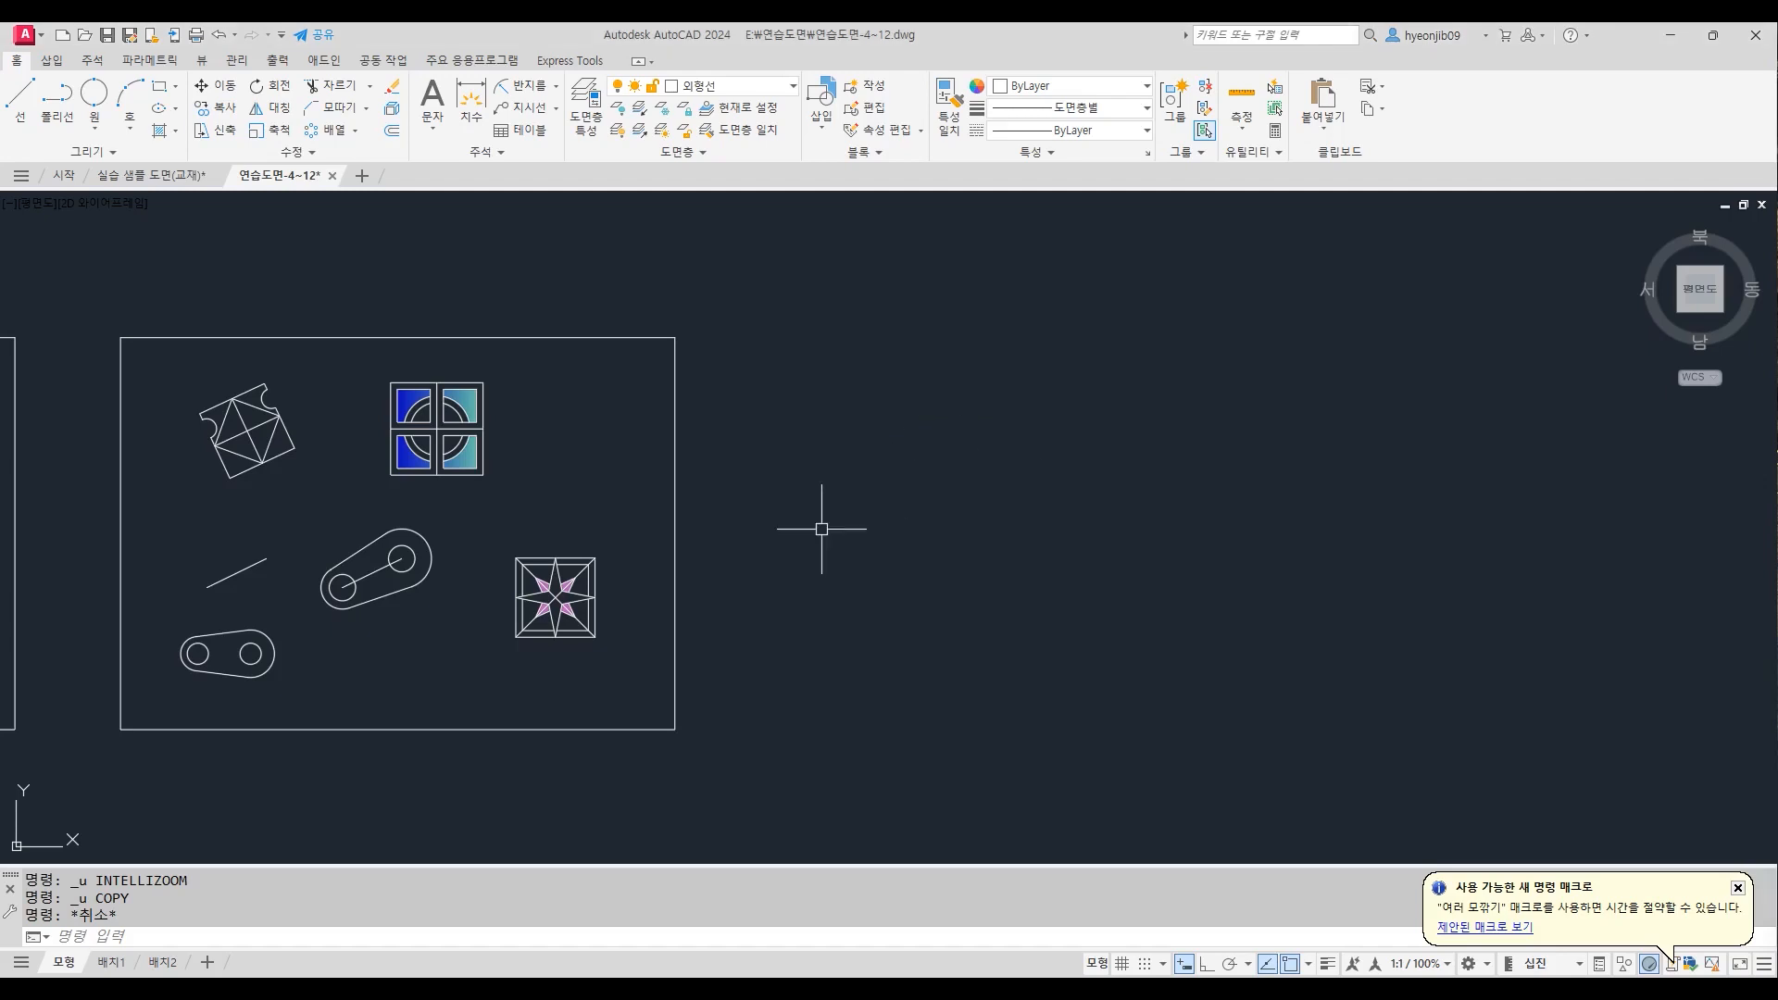
{"action": "type", "text": "CP"}
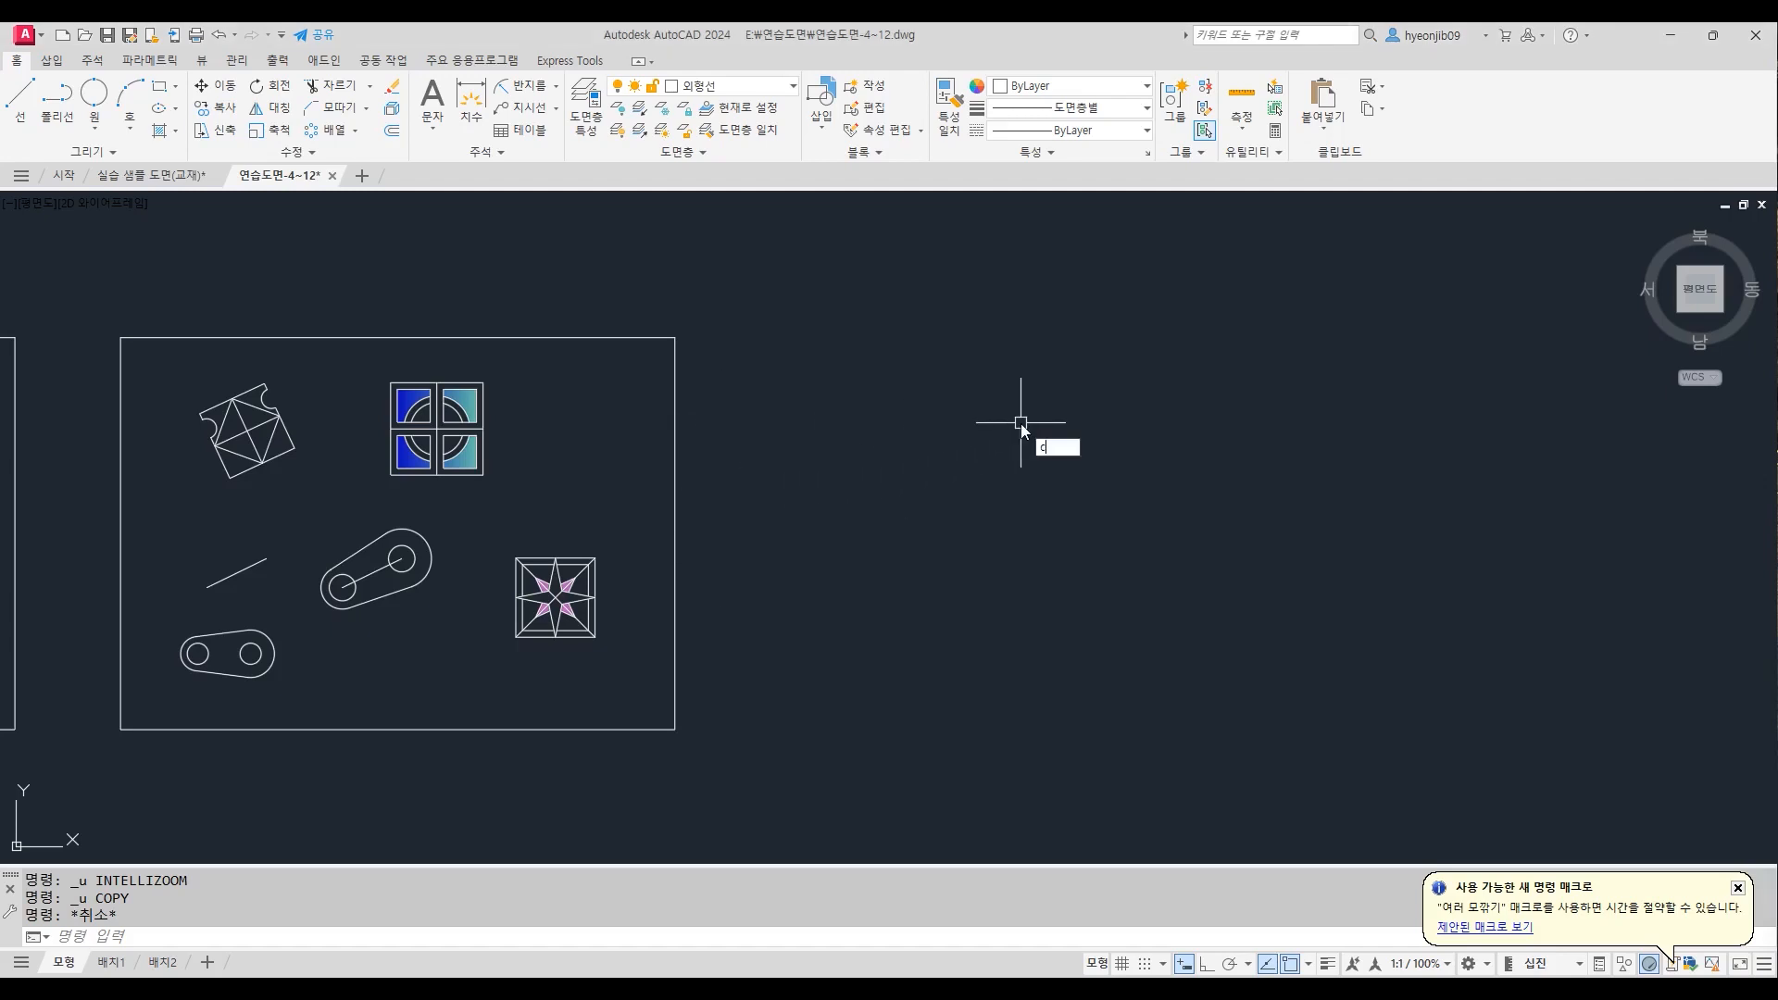
{"action": "key", "text": "Return"}
{"action": "left_click", "coordinate": [622, 338]}
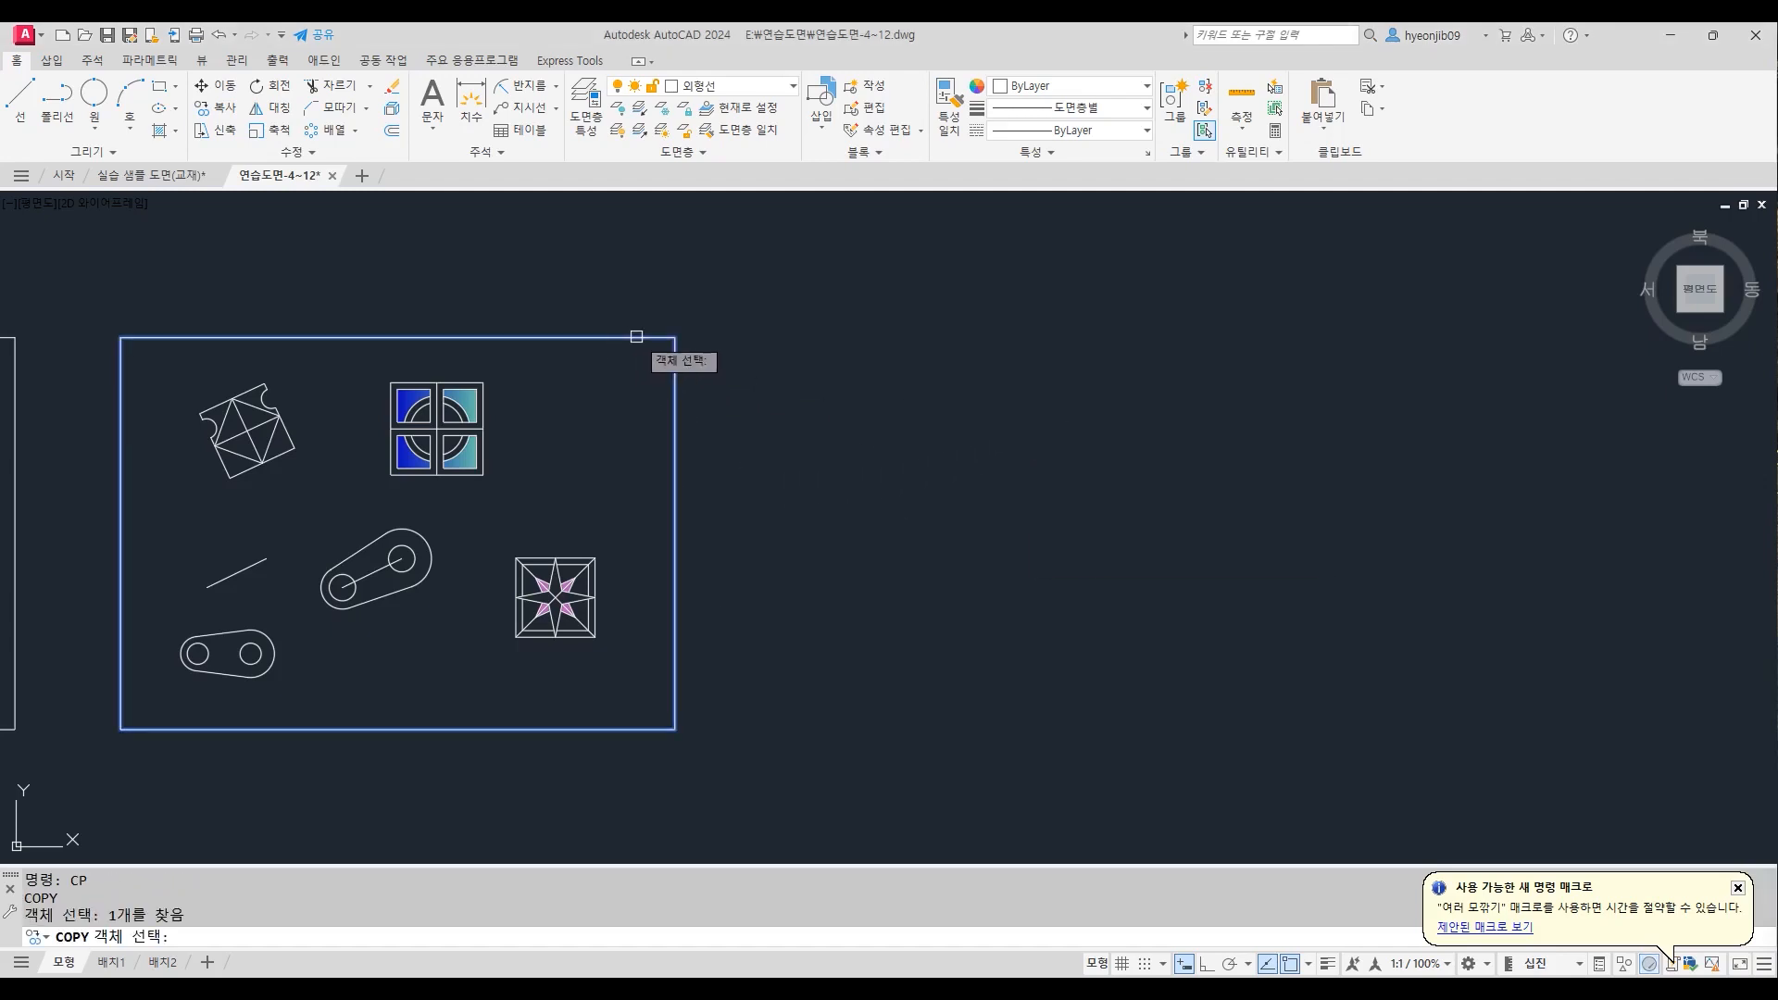
{"action": "scroll", "coordinate": [1040, 354], "scroll_direction": "down", "scroll_amount": 2}
{"action": "key", "text": "Return"}
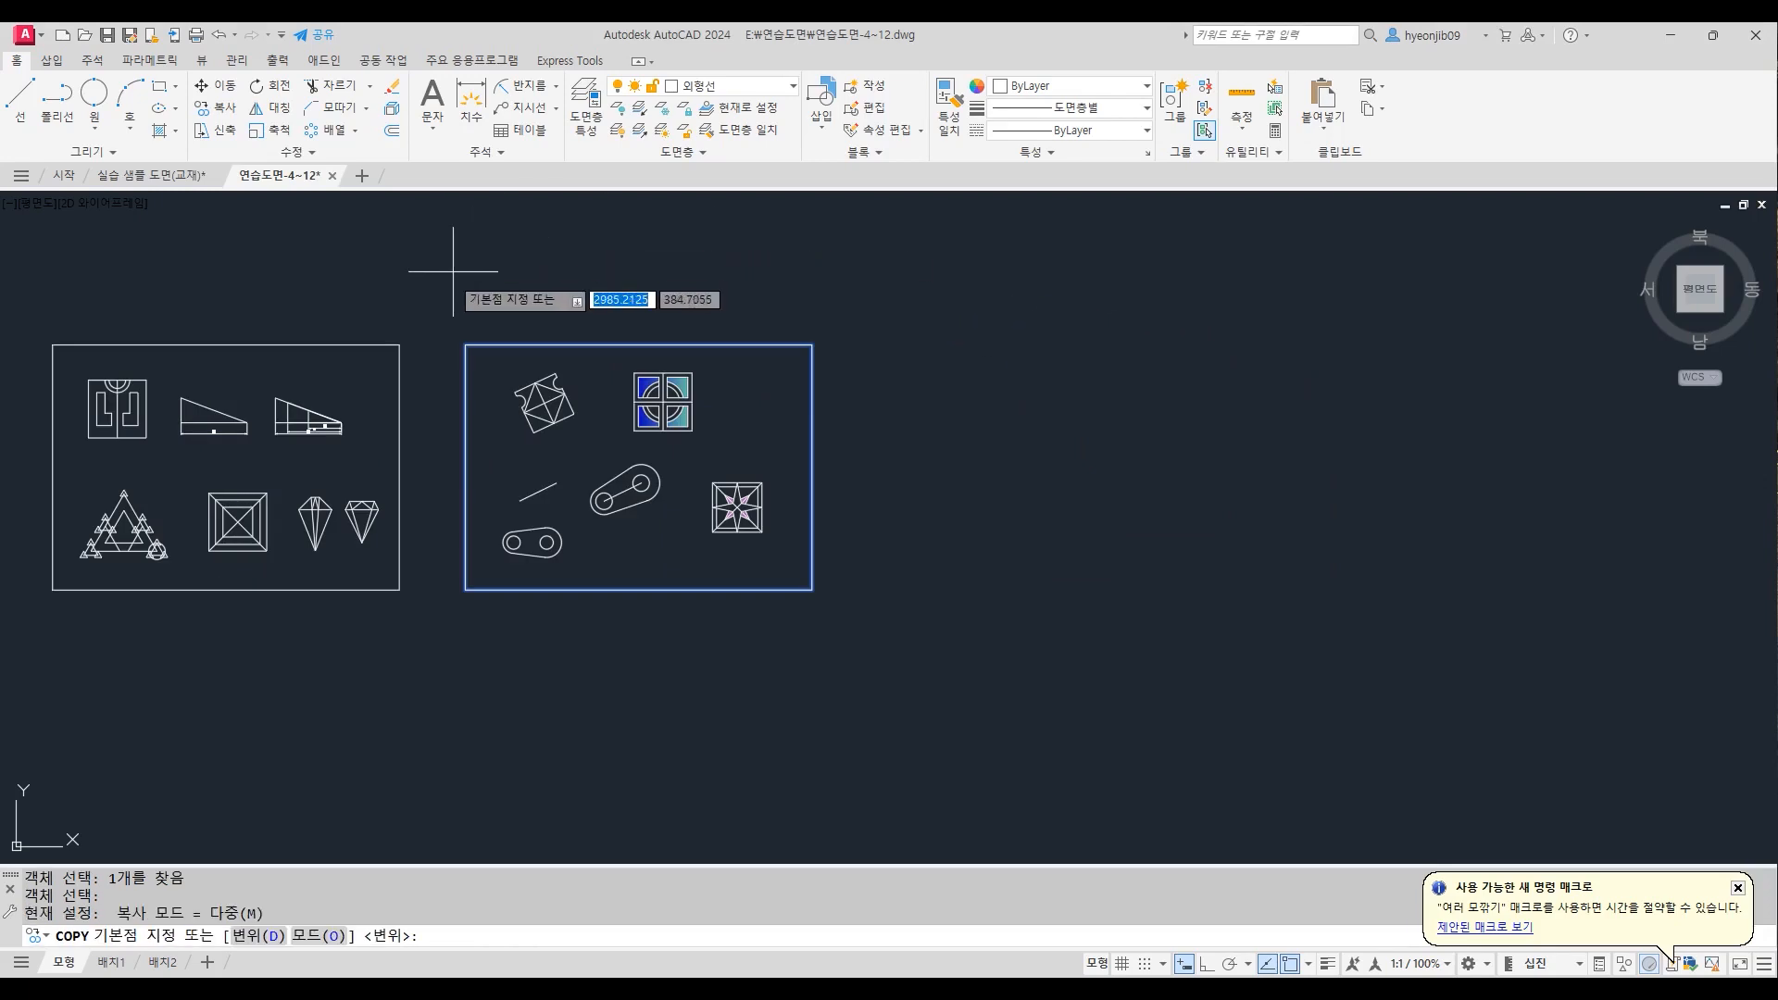
{"action": "left_click", "coordinate": [398, 345]}
{"action": "left_click", "coordinate": [812, 344]}
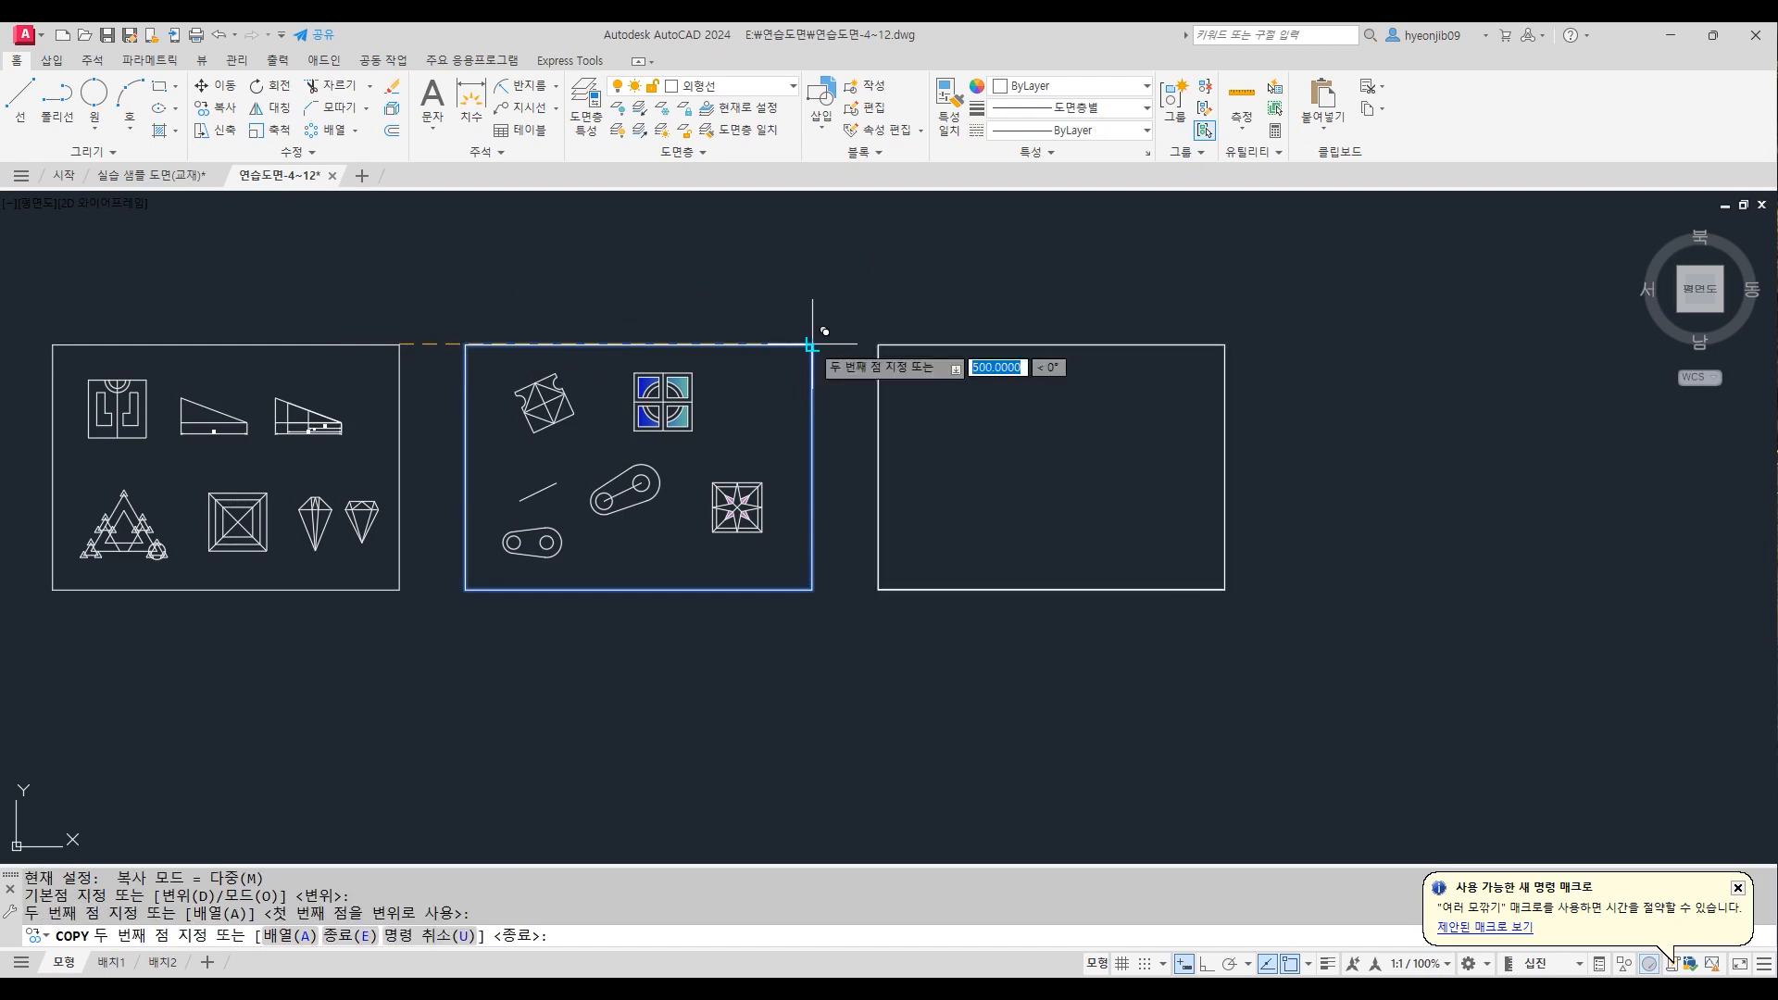
{"action": "key", "text": "Return"}
Create a new layer named 가상선 and set its colour to magenta (선홍색, index 6)
{"action": "scroll", "coordinate": [1135, 425], "scroll_direction": "up", "scroll_amount": 4}
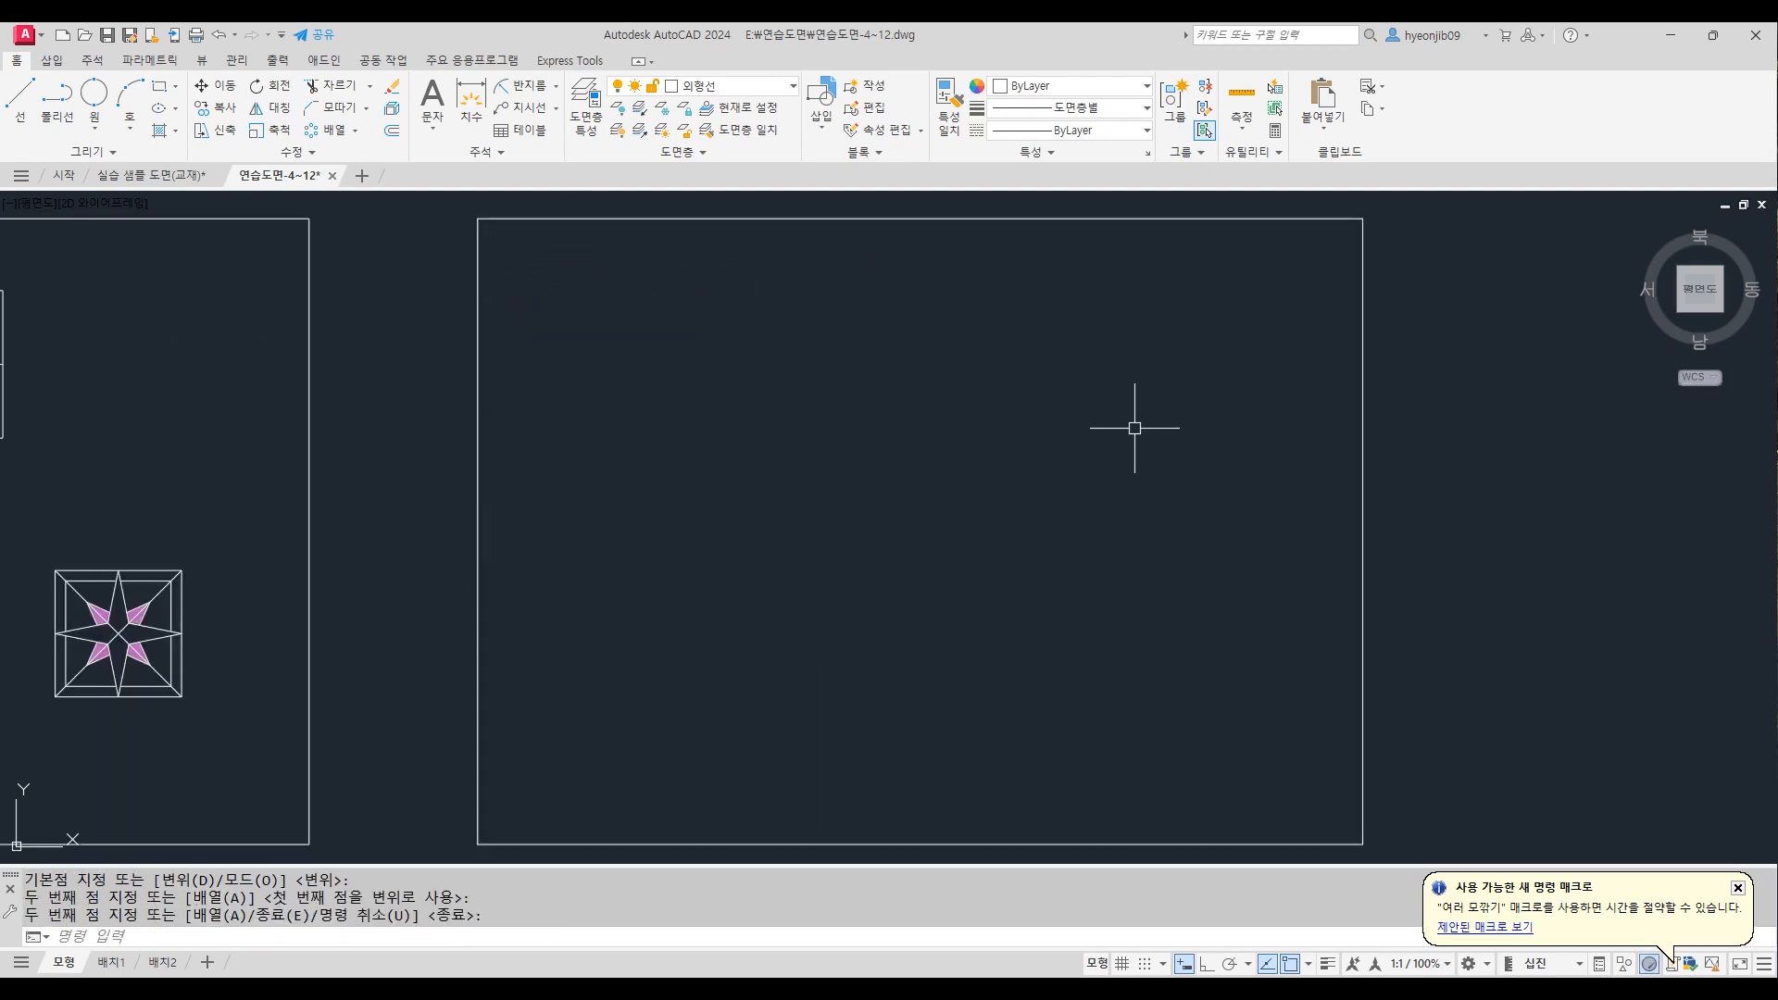
{"action": "middle_click_drag", "start_coordinate": [1093, 436], "coordinate": [1059, 442]}
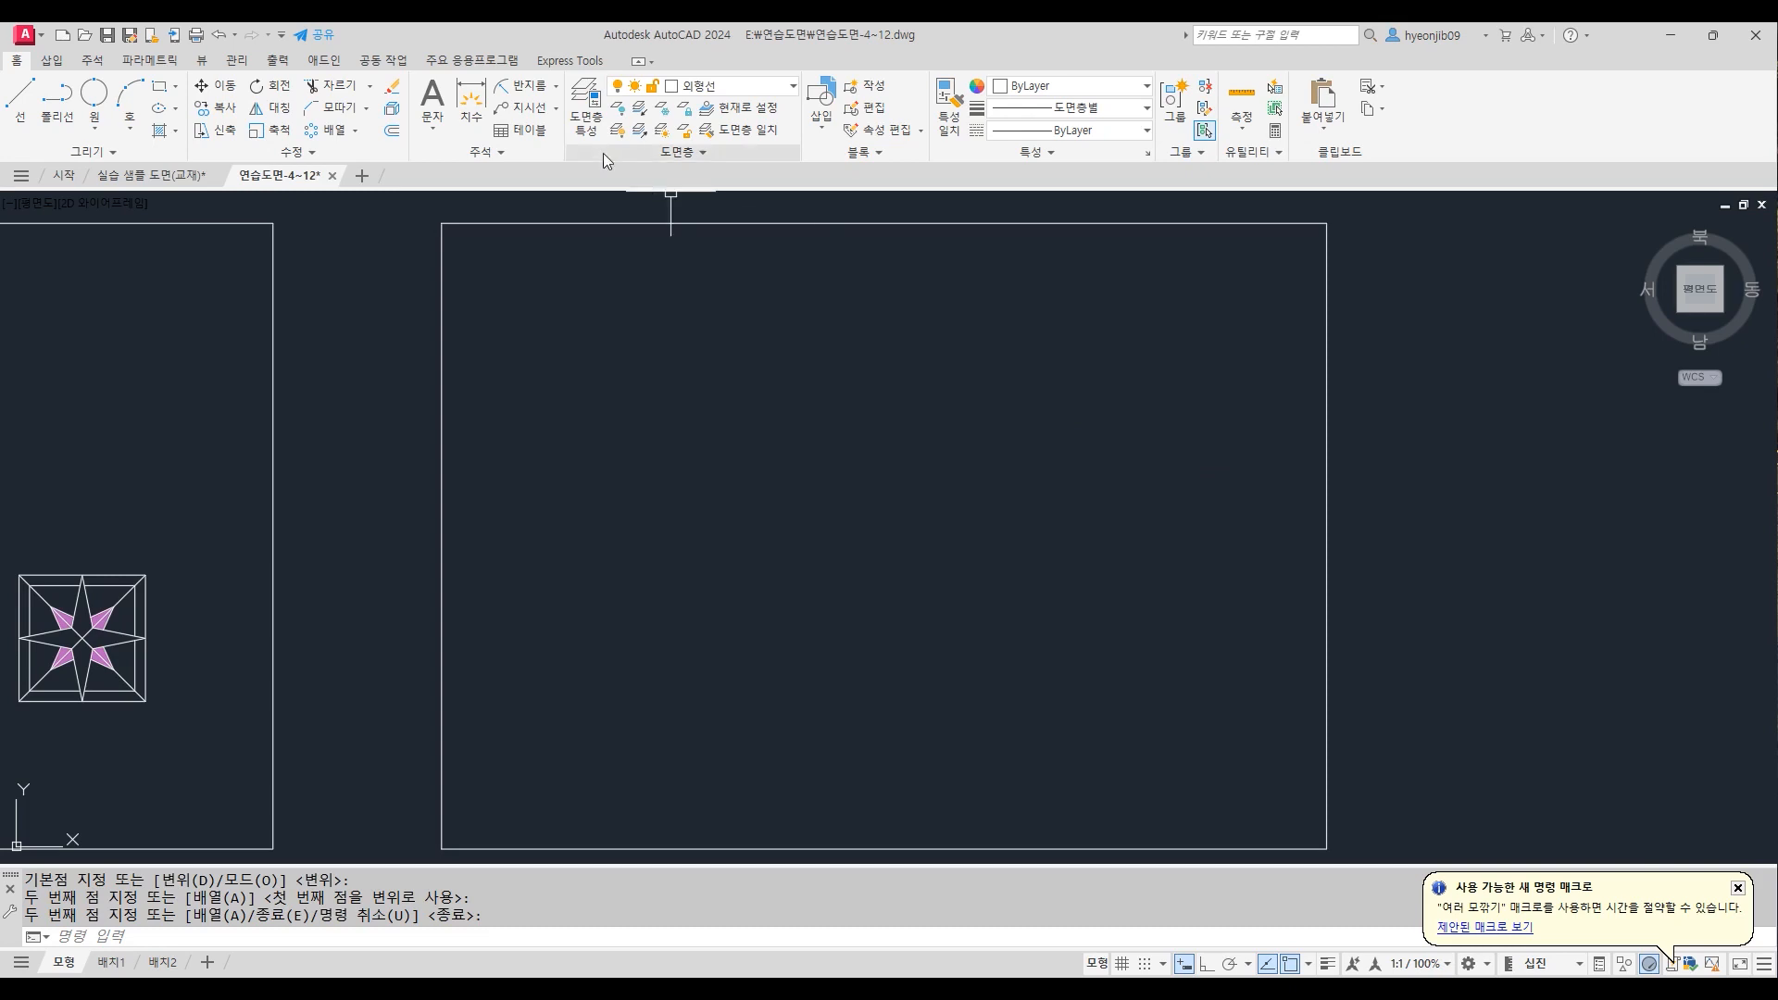
{"action": "left_click", "coordinate": [586, 110]}
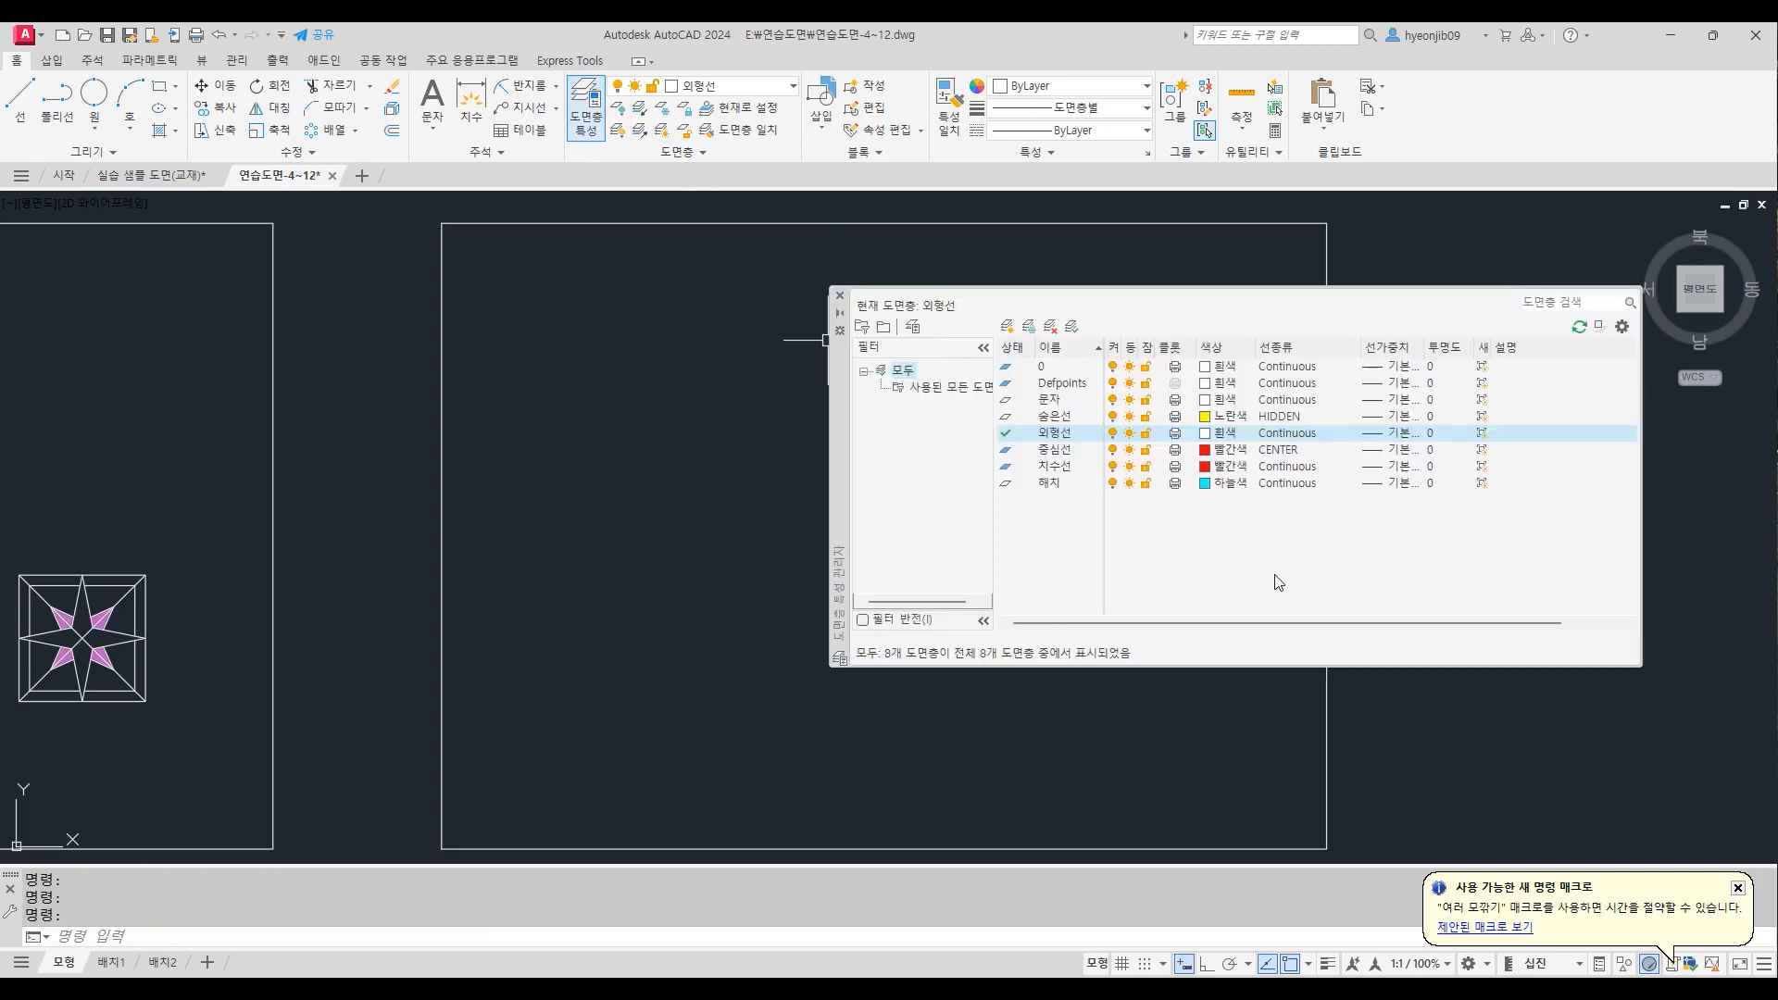
{"action": "left_click", "coordinate": [1006, 326]}
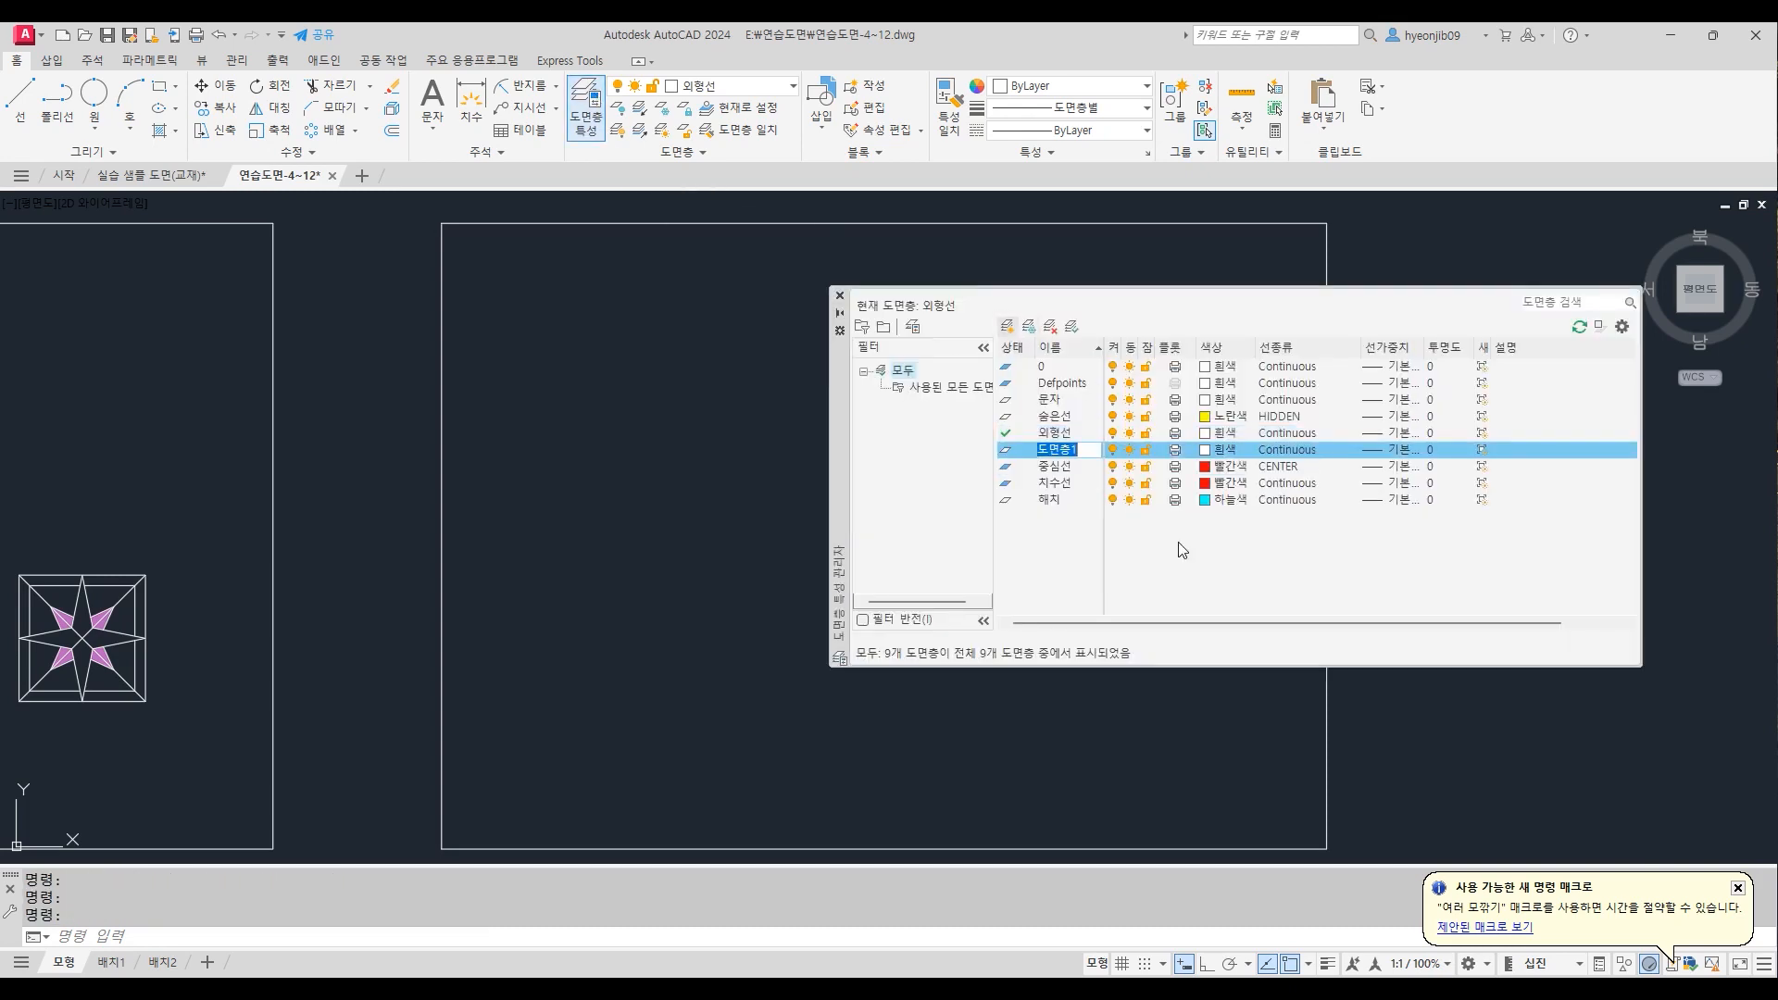
{"action": "type", "text": "가상"}
{"action": "type", "text": "서"}
{"action": "key", "text": "Return"}
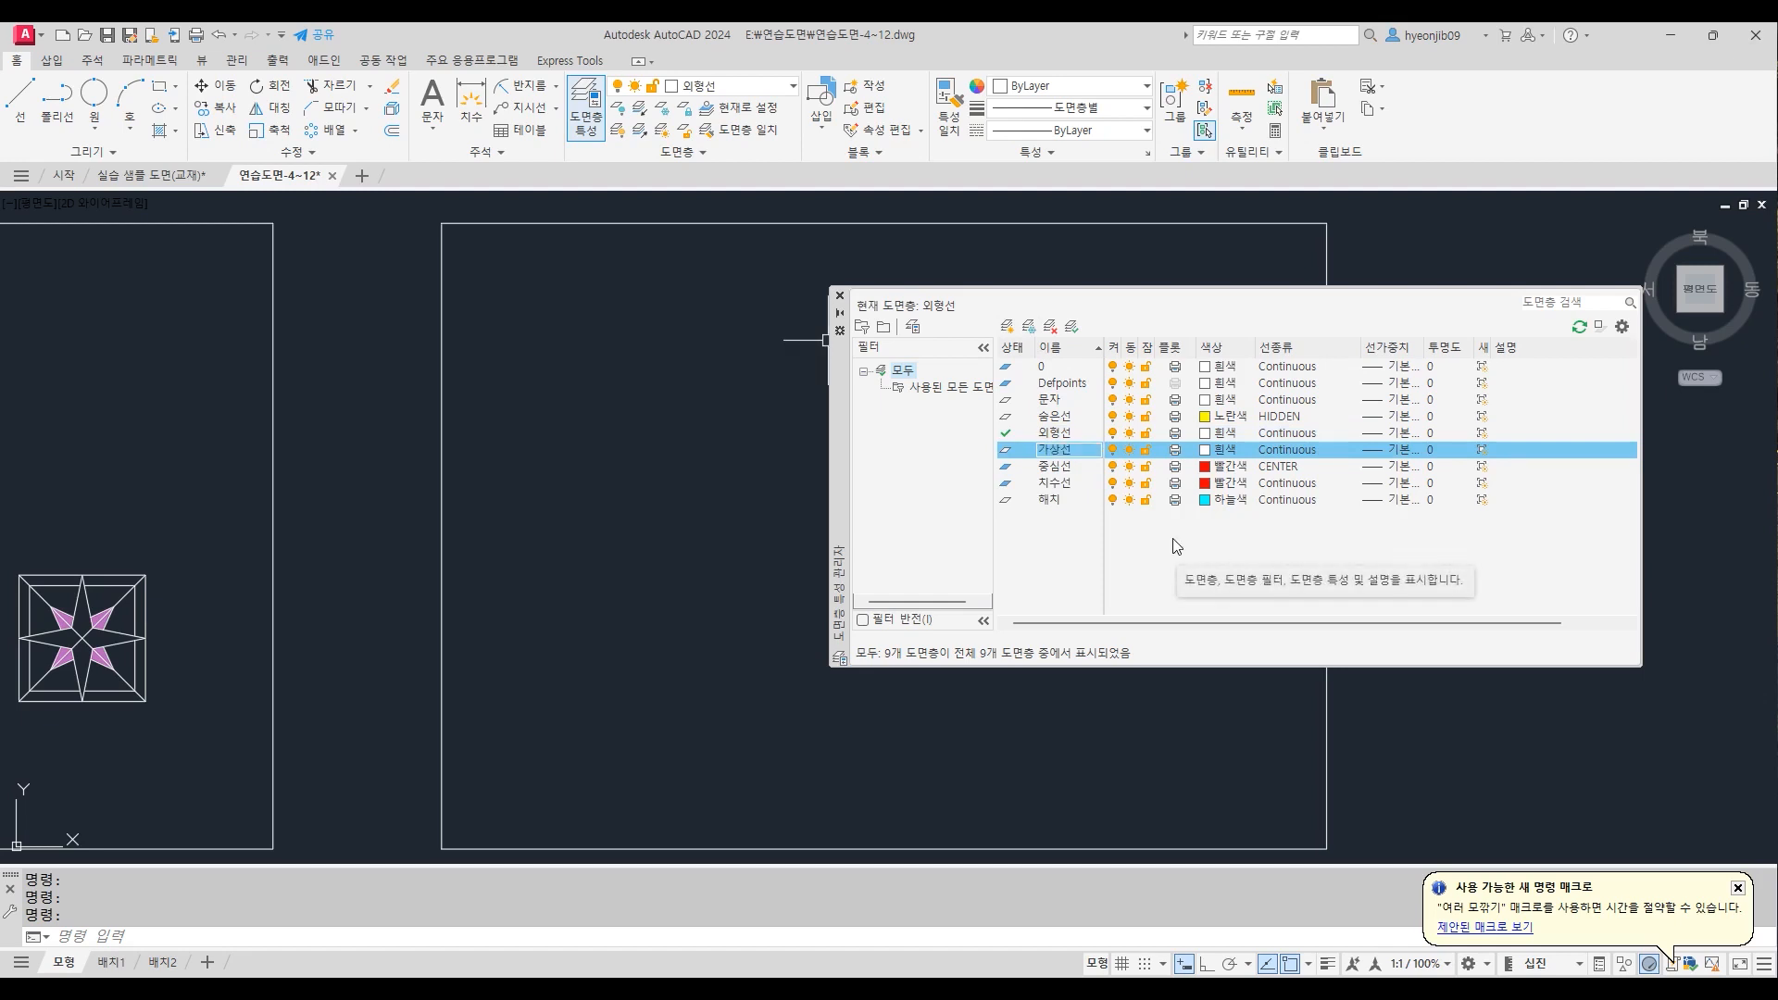
{"action": "left_click", "coordinate": [1205, 451]}
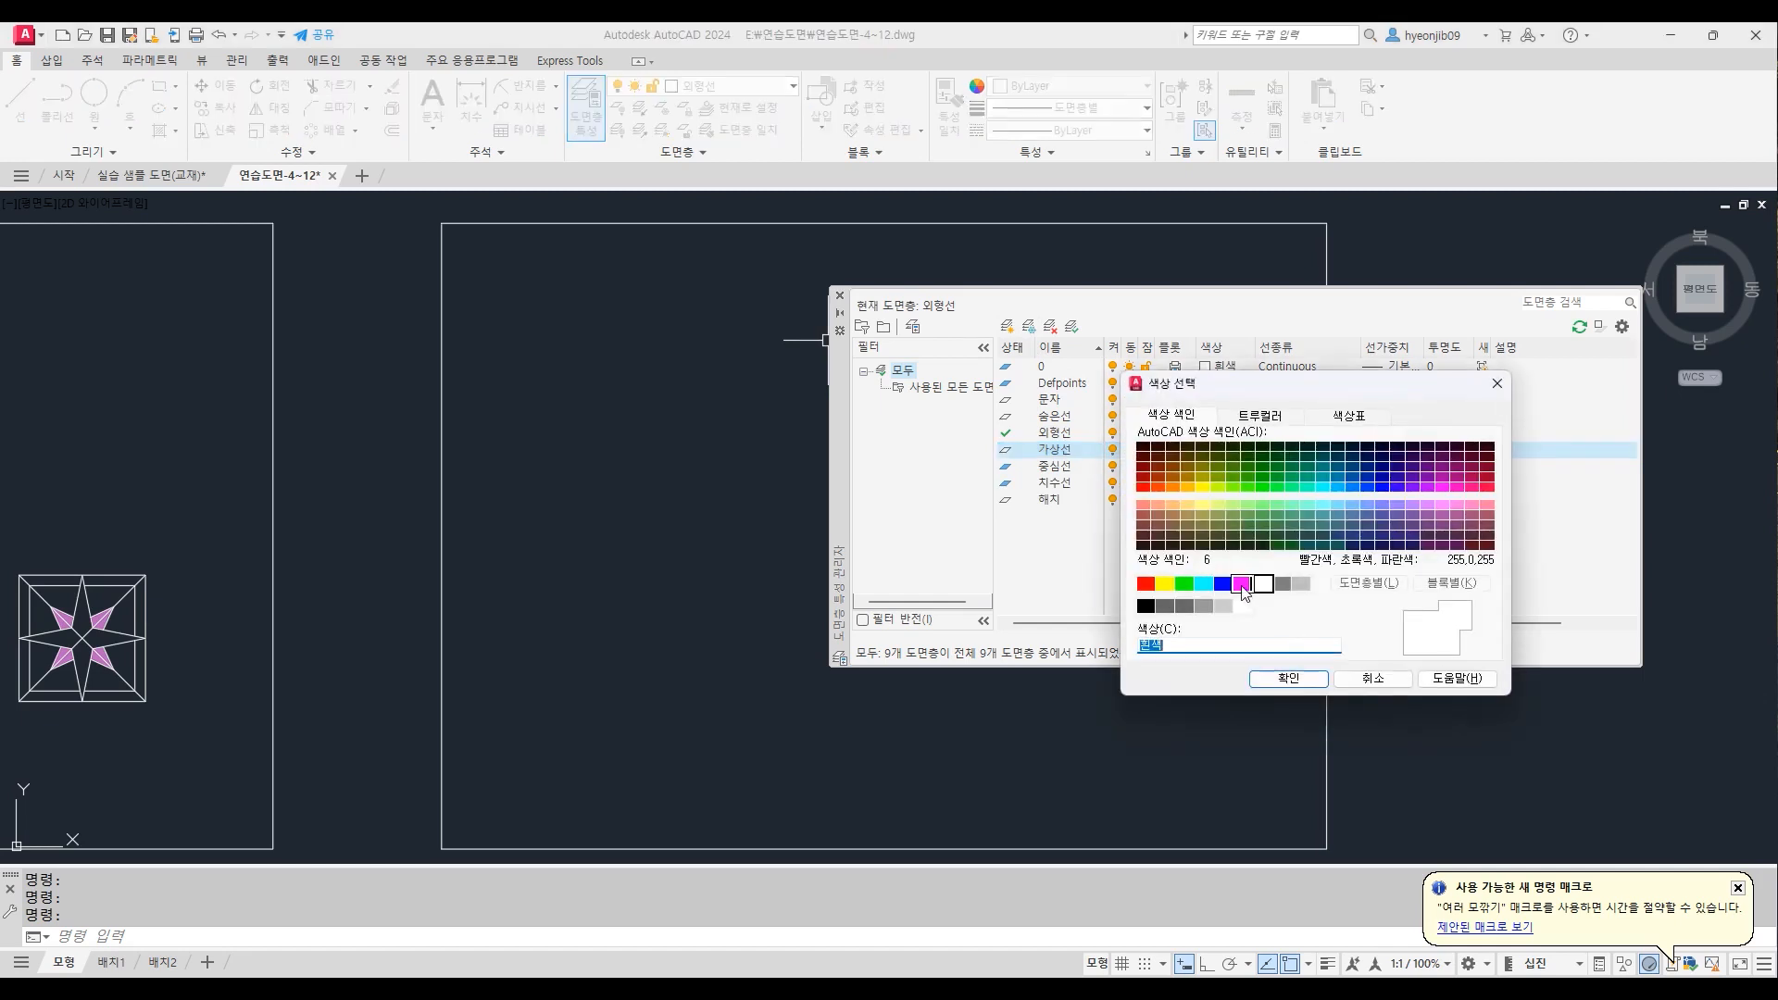
{"action": "left_click", "coordinate": [1242, 584]}
{"action": "left_click", "coordinate": [1287, 679]}
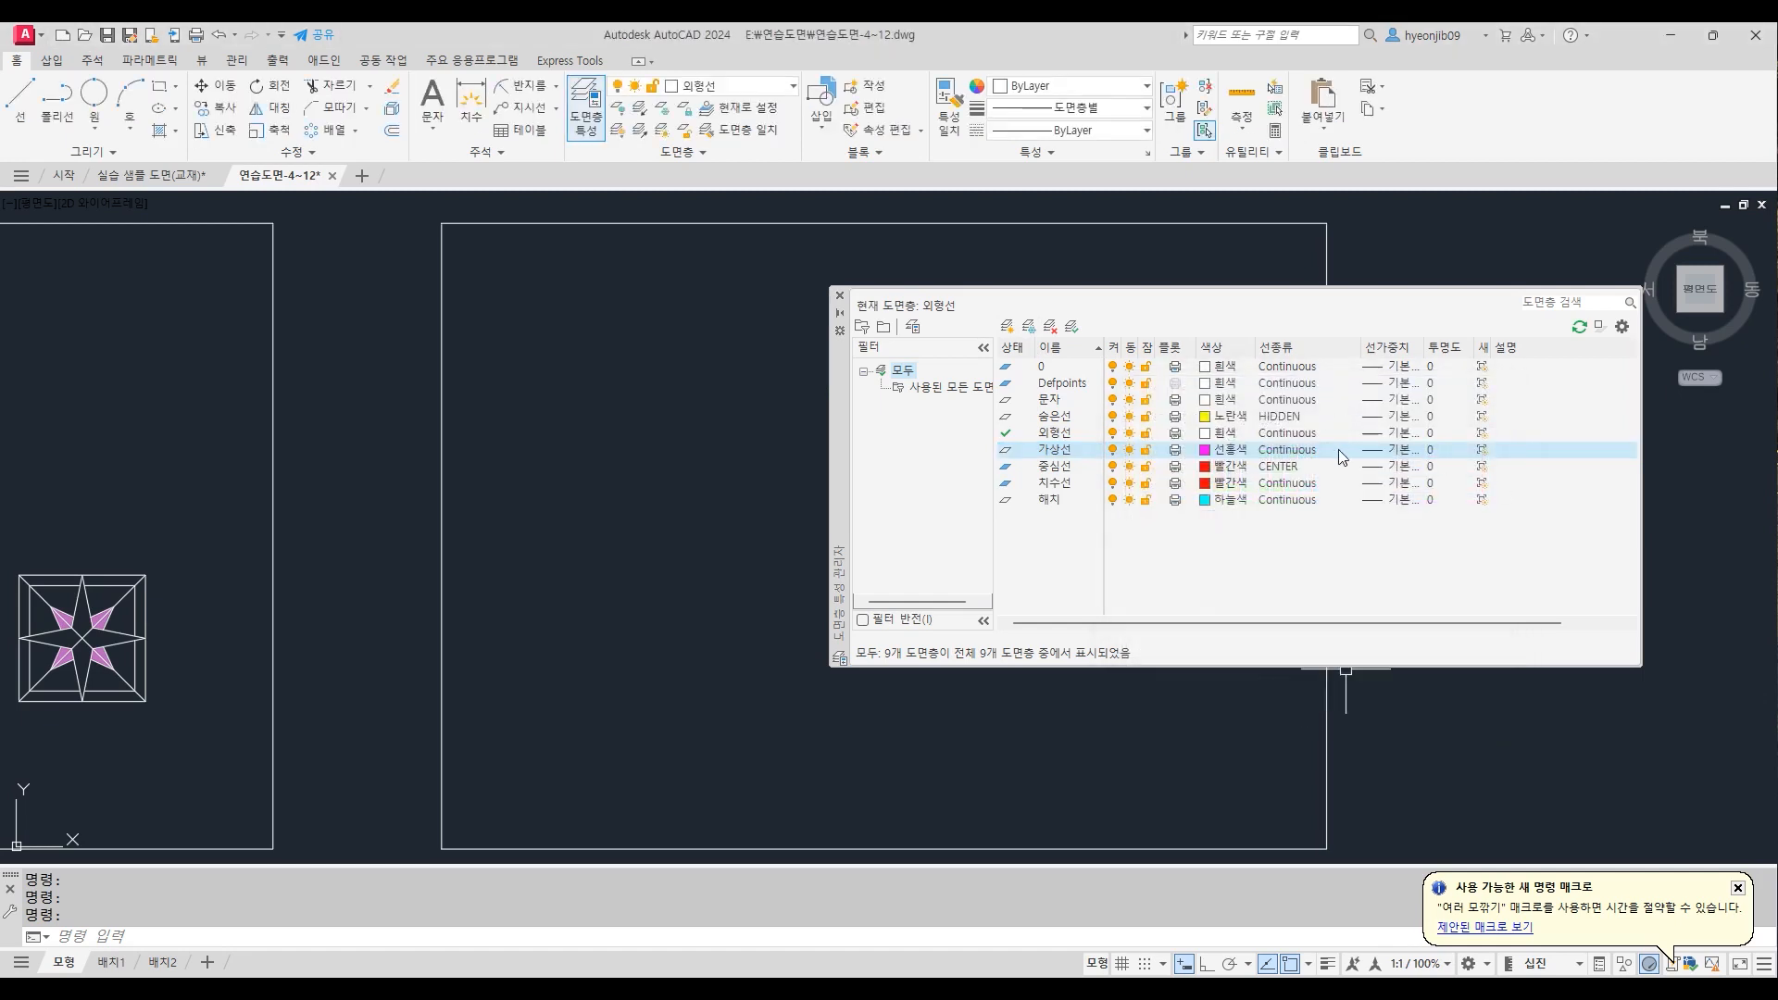
Load the PHANTOM linetype, assign it to the 가상선 layer, and close the layer manager
{"action": "left_click", "coordinate": [1300, 451]}
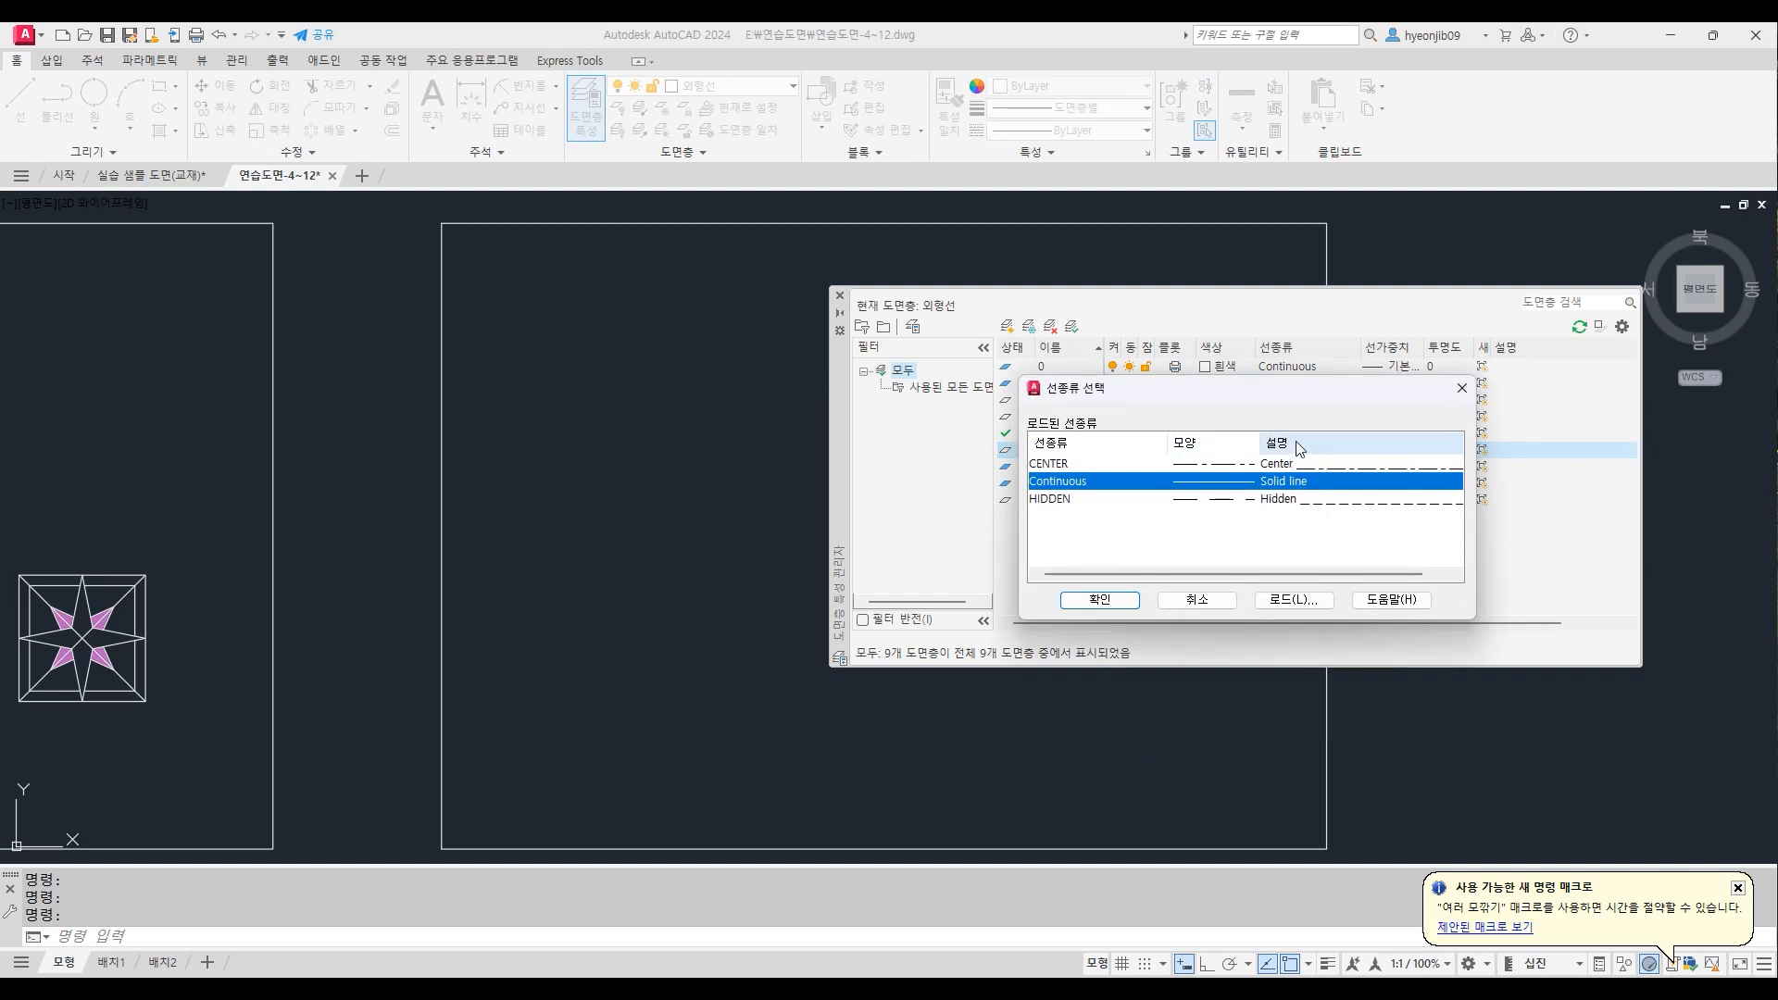
{"action": "left_click", "coordinate": [1293, 600]}
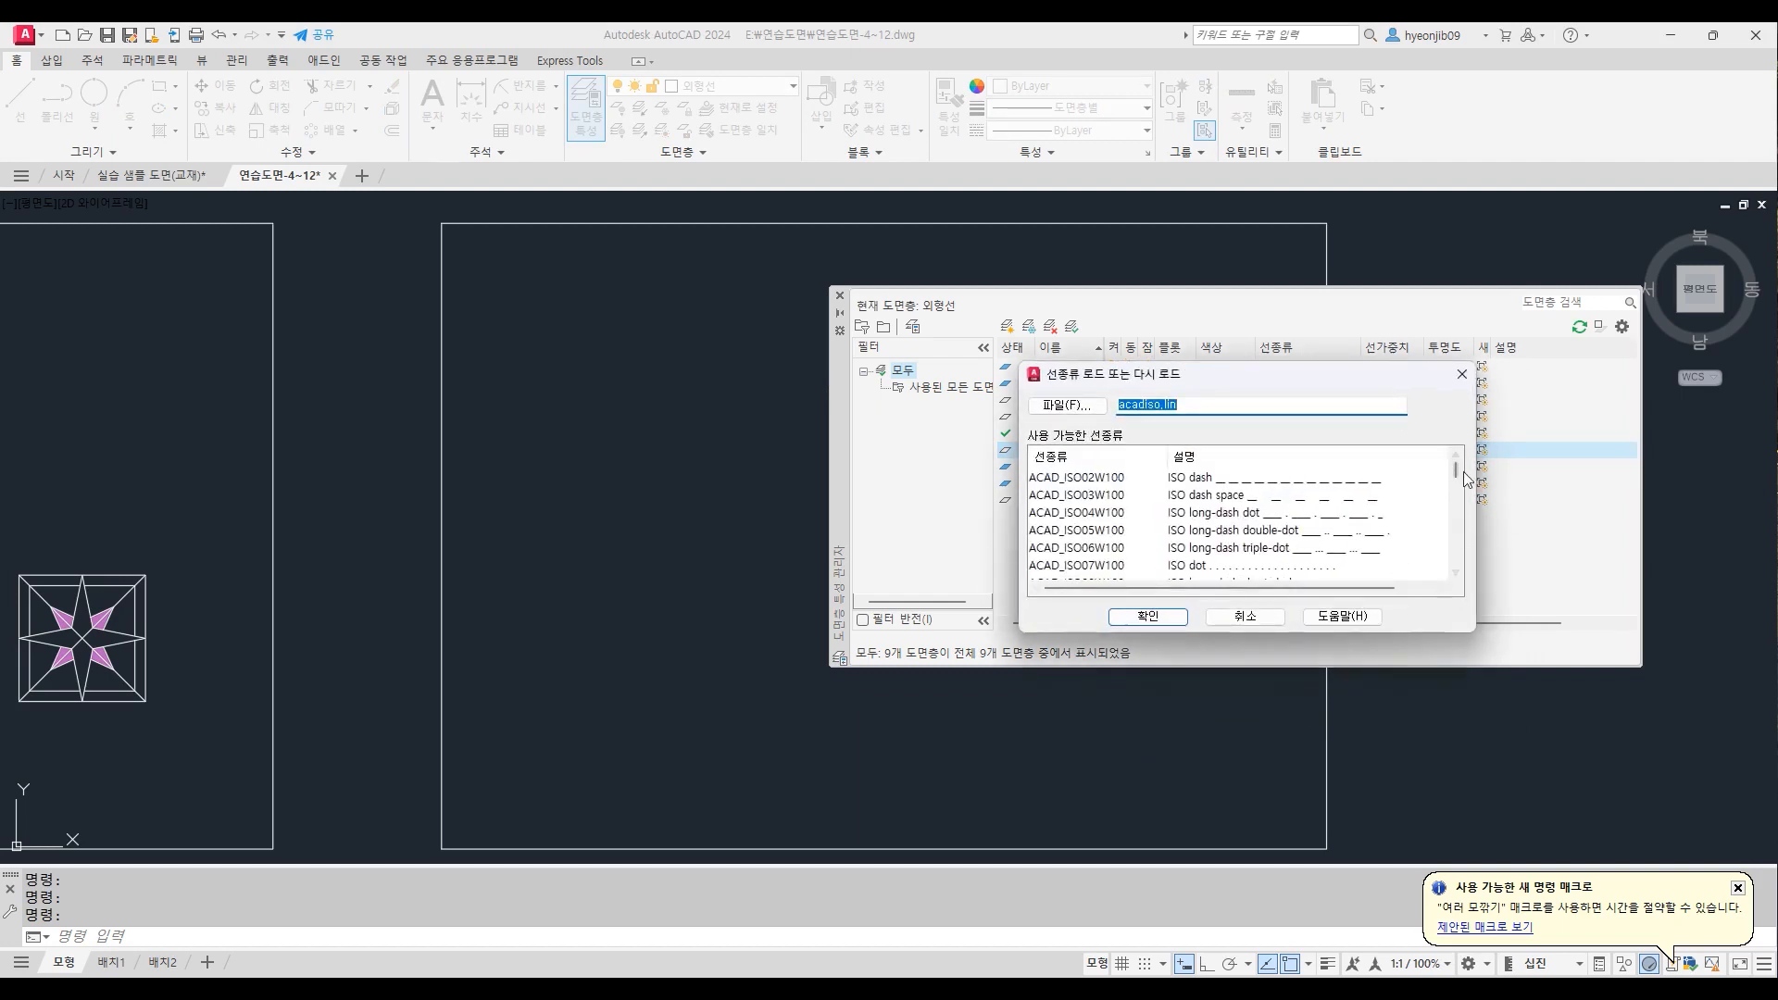
{"action": "left_click_drag", "start_coordinate": [1456, 470], "coordinate": [1456, 555]}
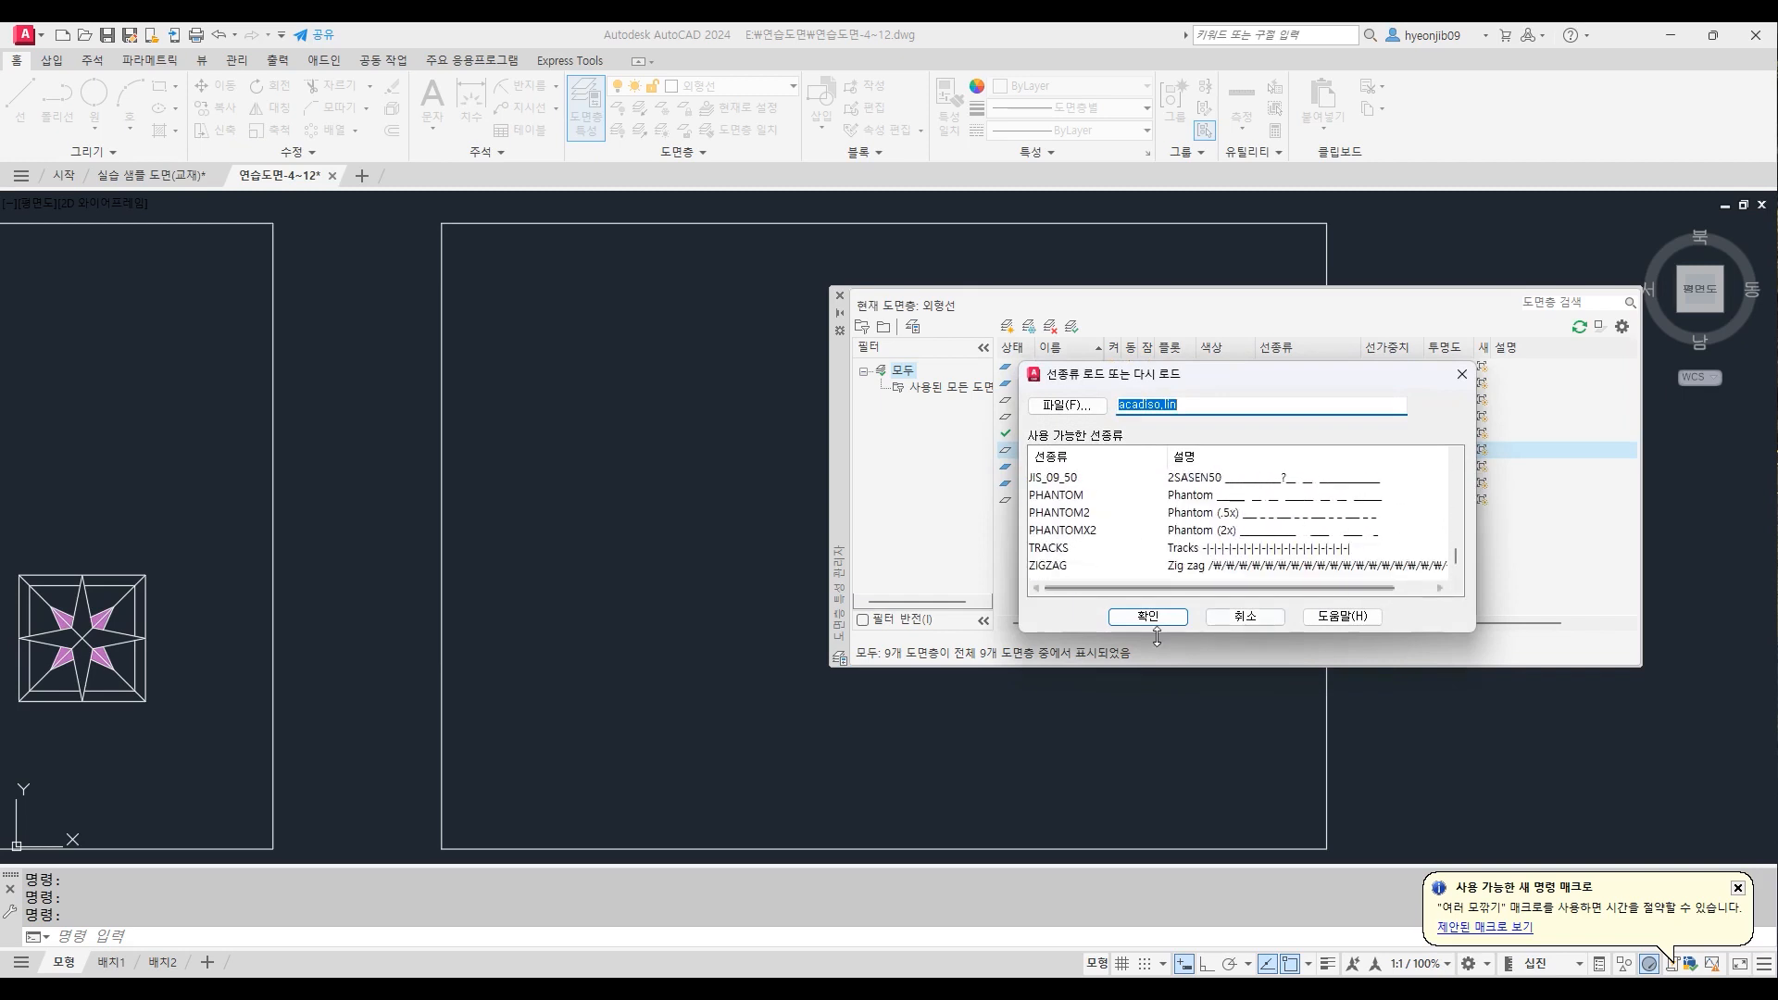
{"action": "left_click", "coordinate": [1065, 497]}
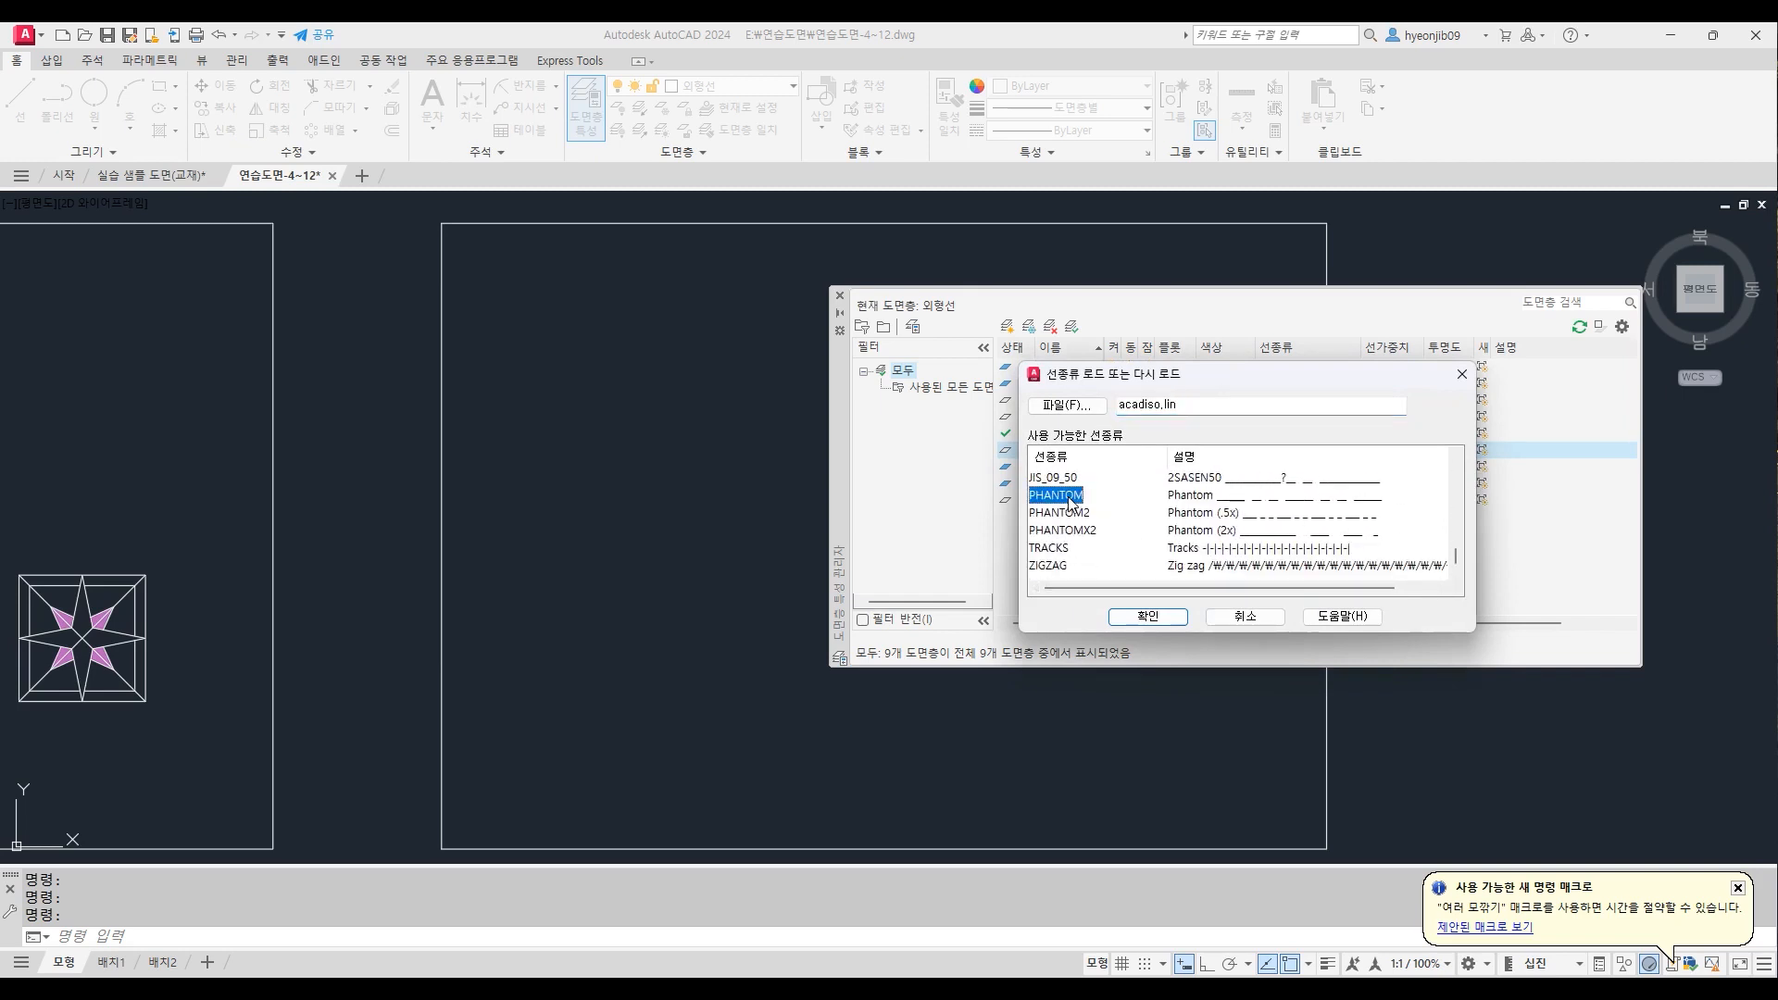
{"action": "left_click", "coordinate": [1159, 621]}
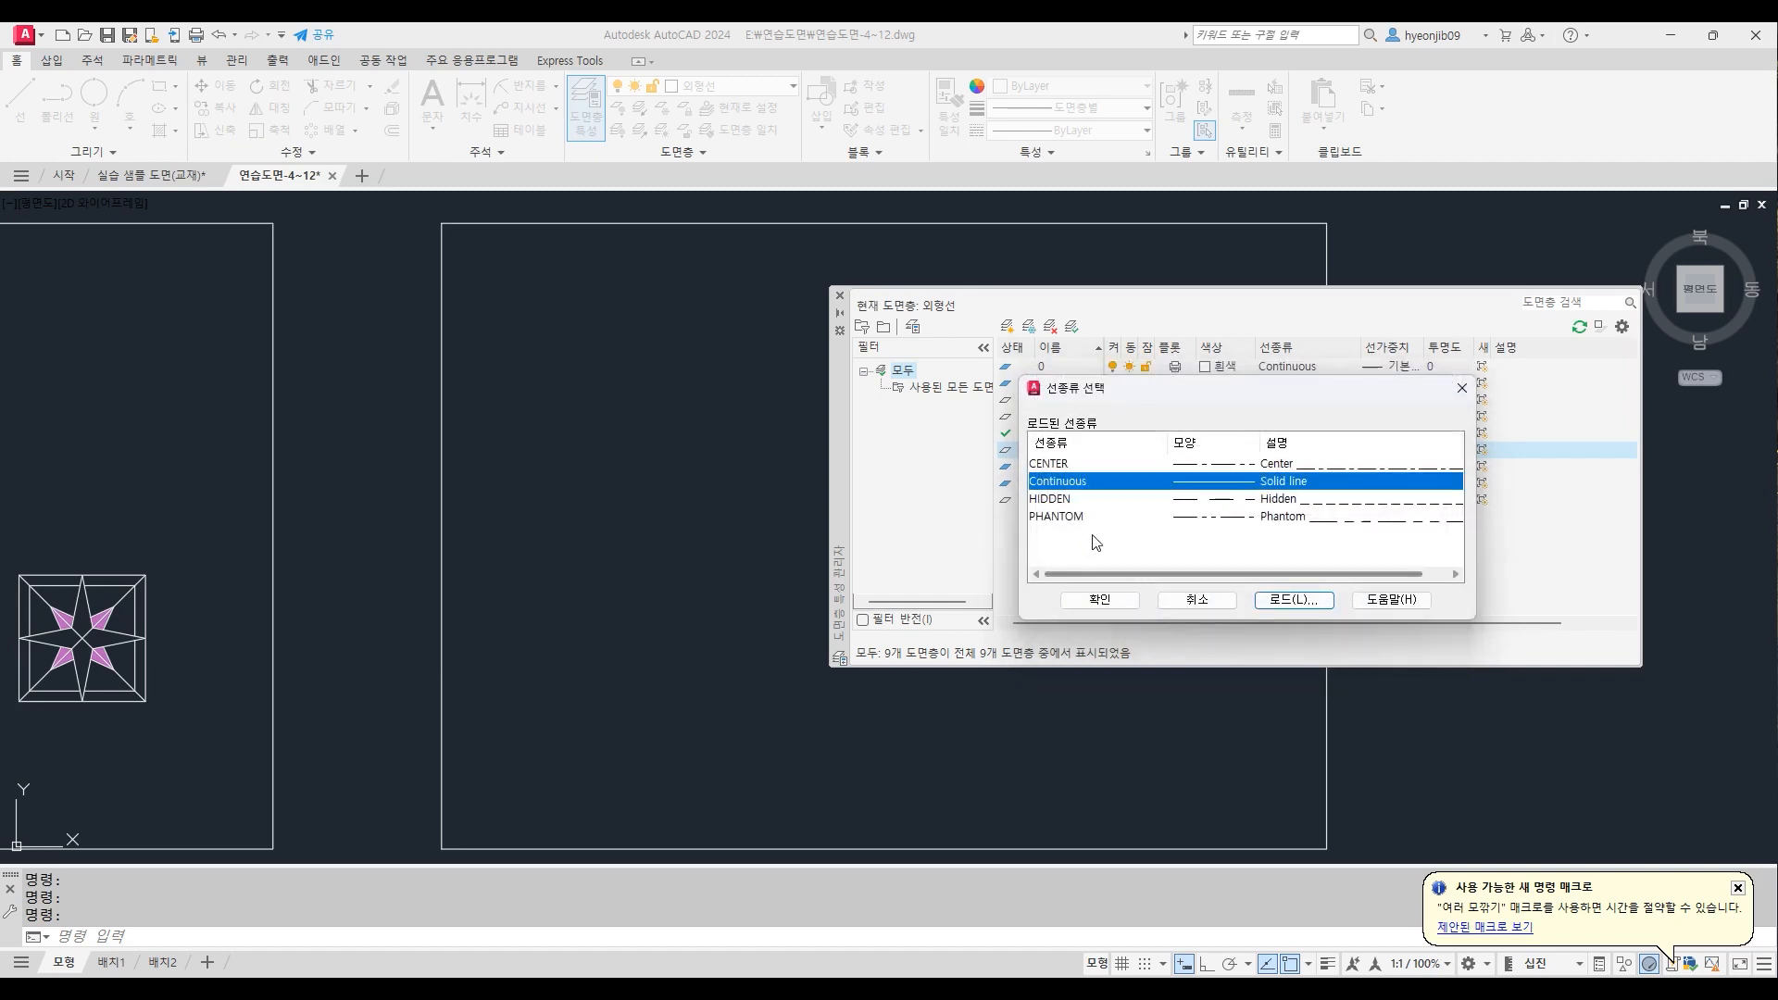
{"action": "left_click", "coordinate": [1072, 517]}
{"action": "left_click", "coordinate": [1101, 602]}
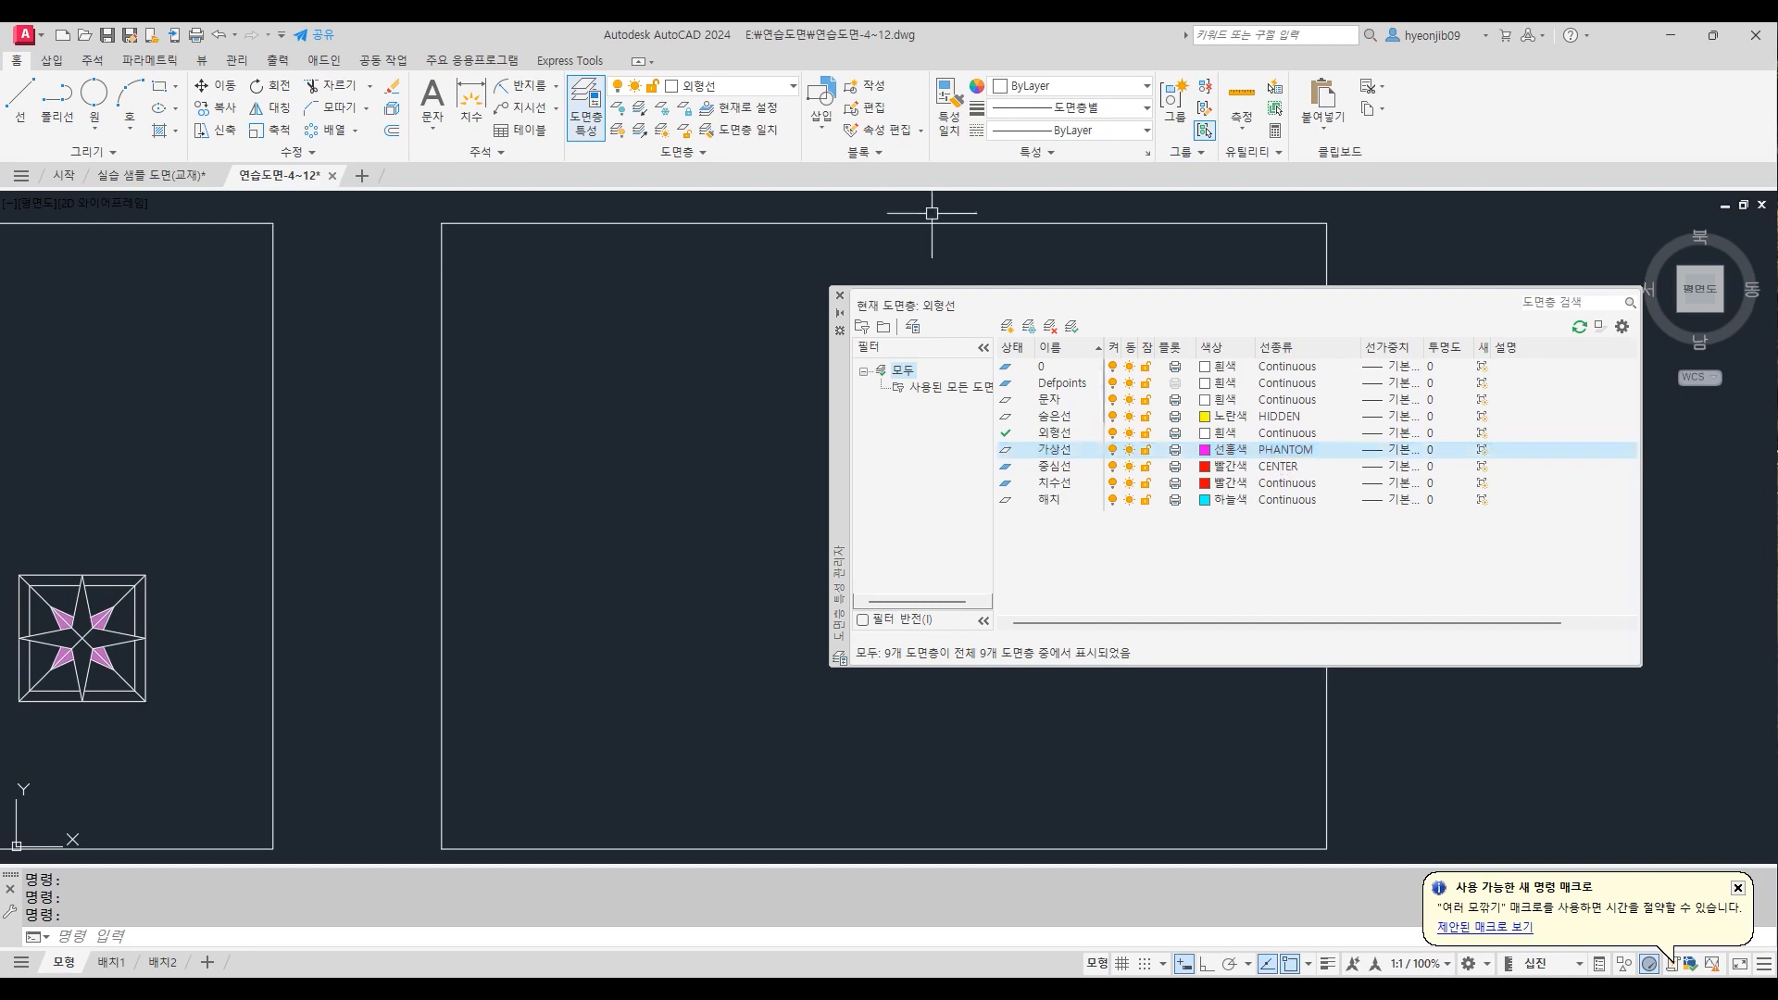
{"action": "left_click", "coordinate": [840, 296]}
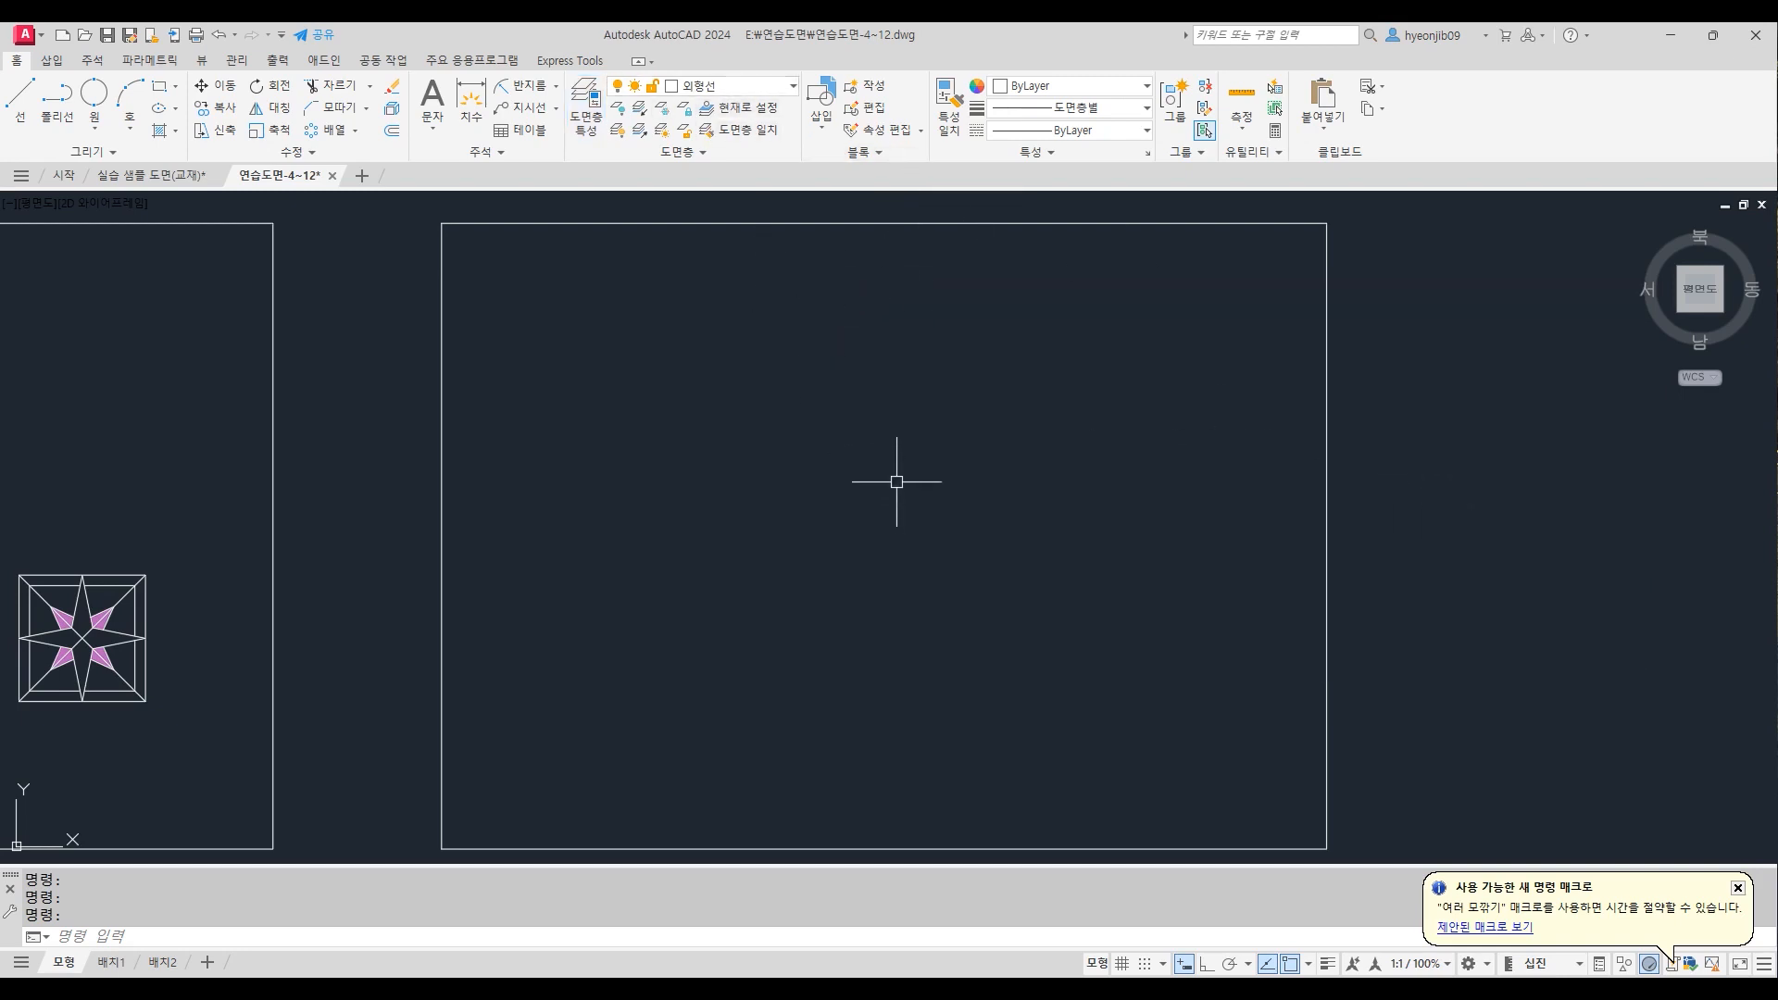
Draw a 96 by 33 rectangle near the upper-left corner of the new empty frame
{"action": "scroll", "coordinate": [448, 275], "scroll_direction": "up", "scroll_amount": 3}
{"action": "middle_click_drag", "start_coordinate": [802, 389], "coordinate": [623, 496]}
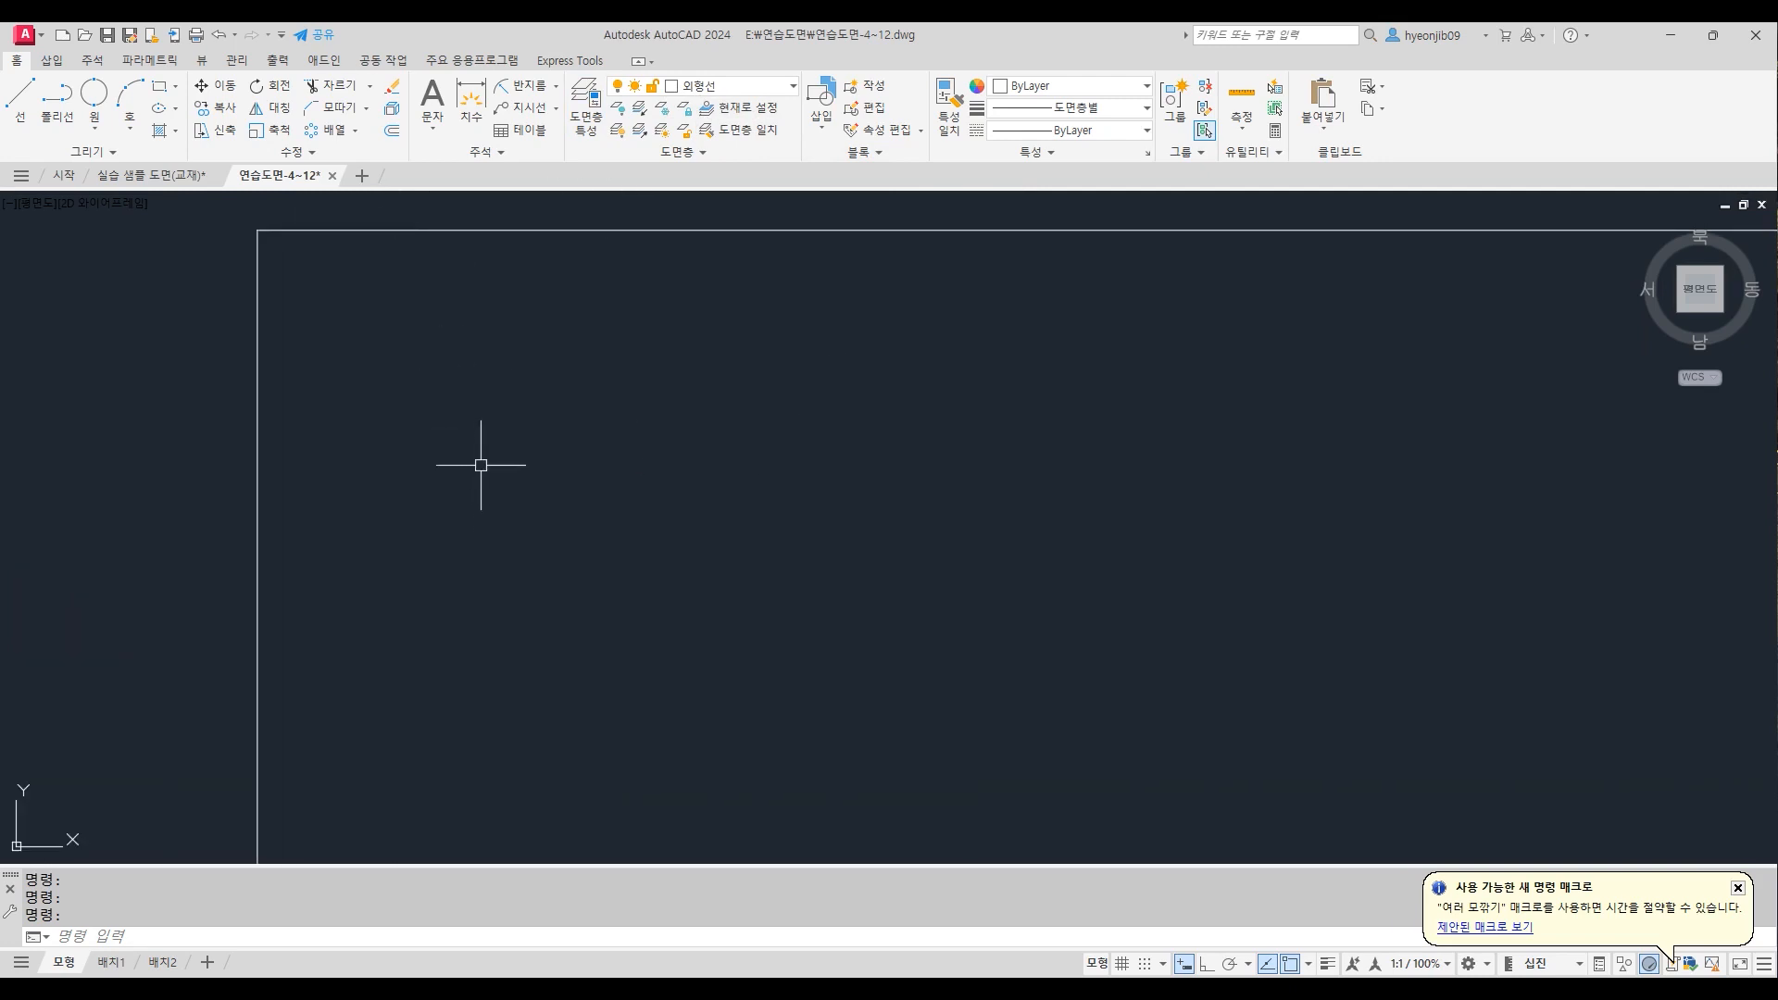
{"action": "type", "text": "REc"}
{"action": "key", "text": "Return"}
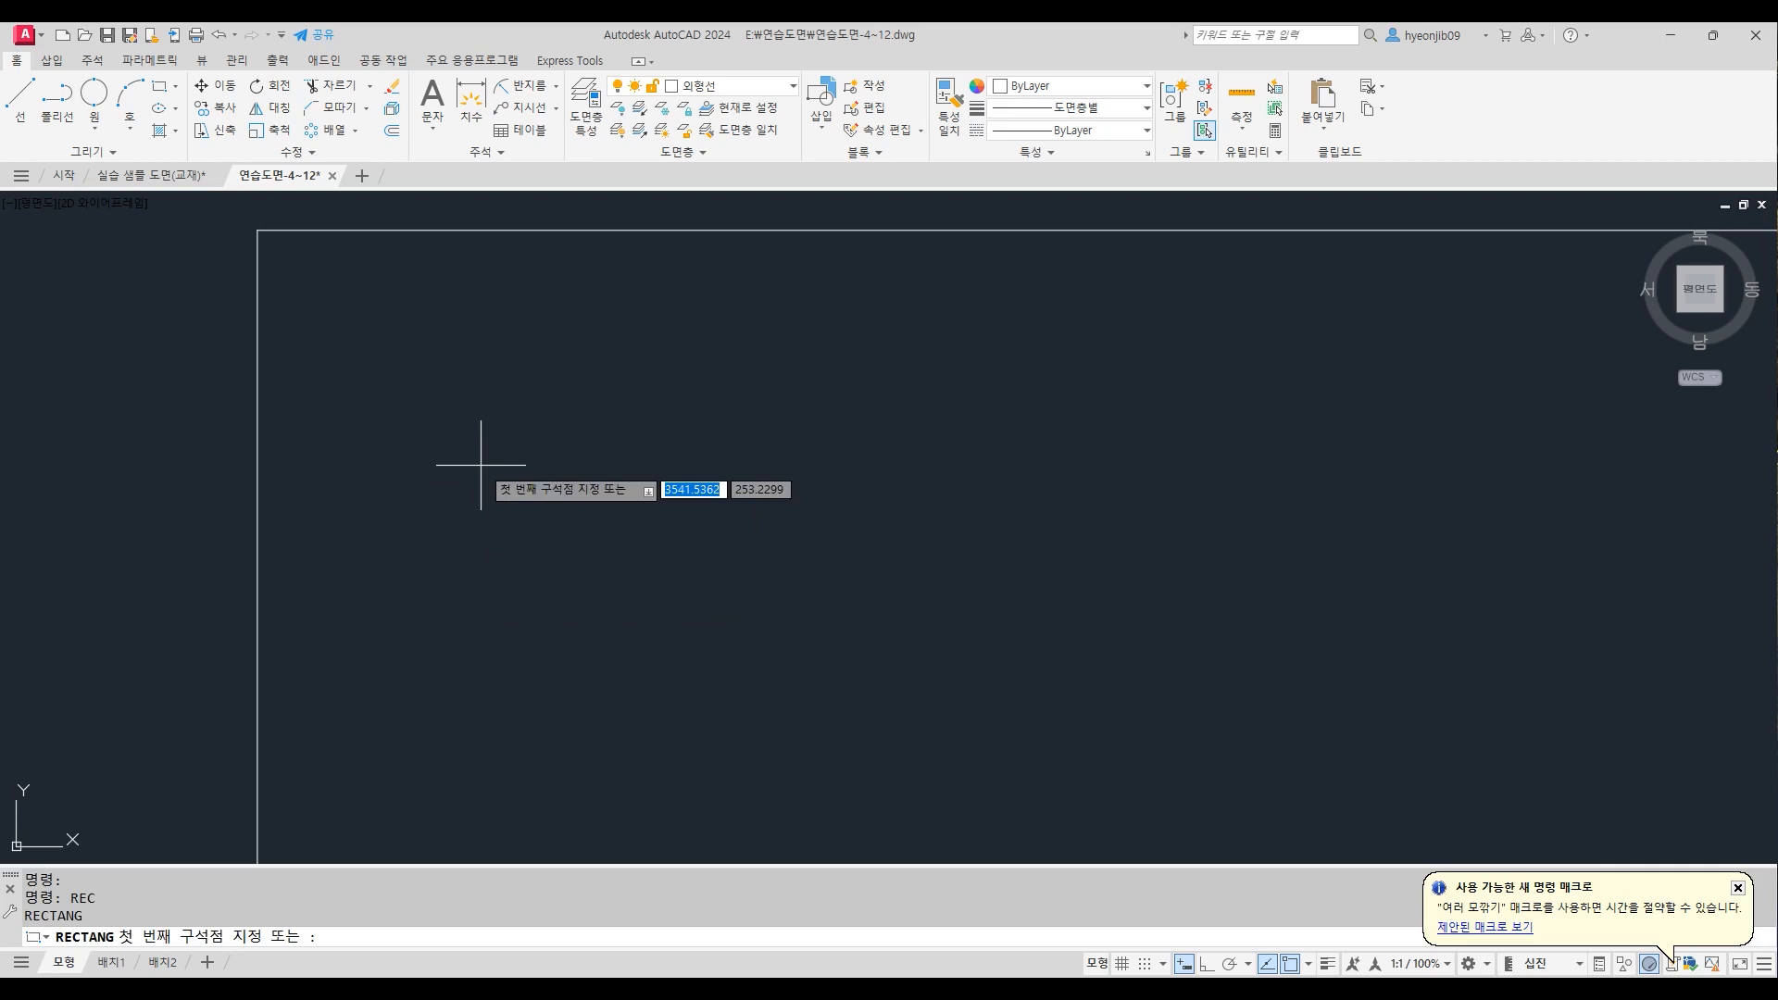
{"action": "left_click", "coordinate": [419, 483]}
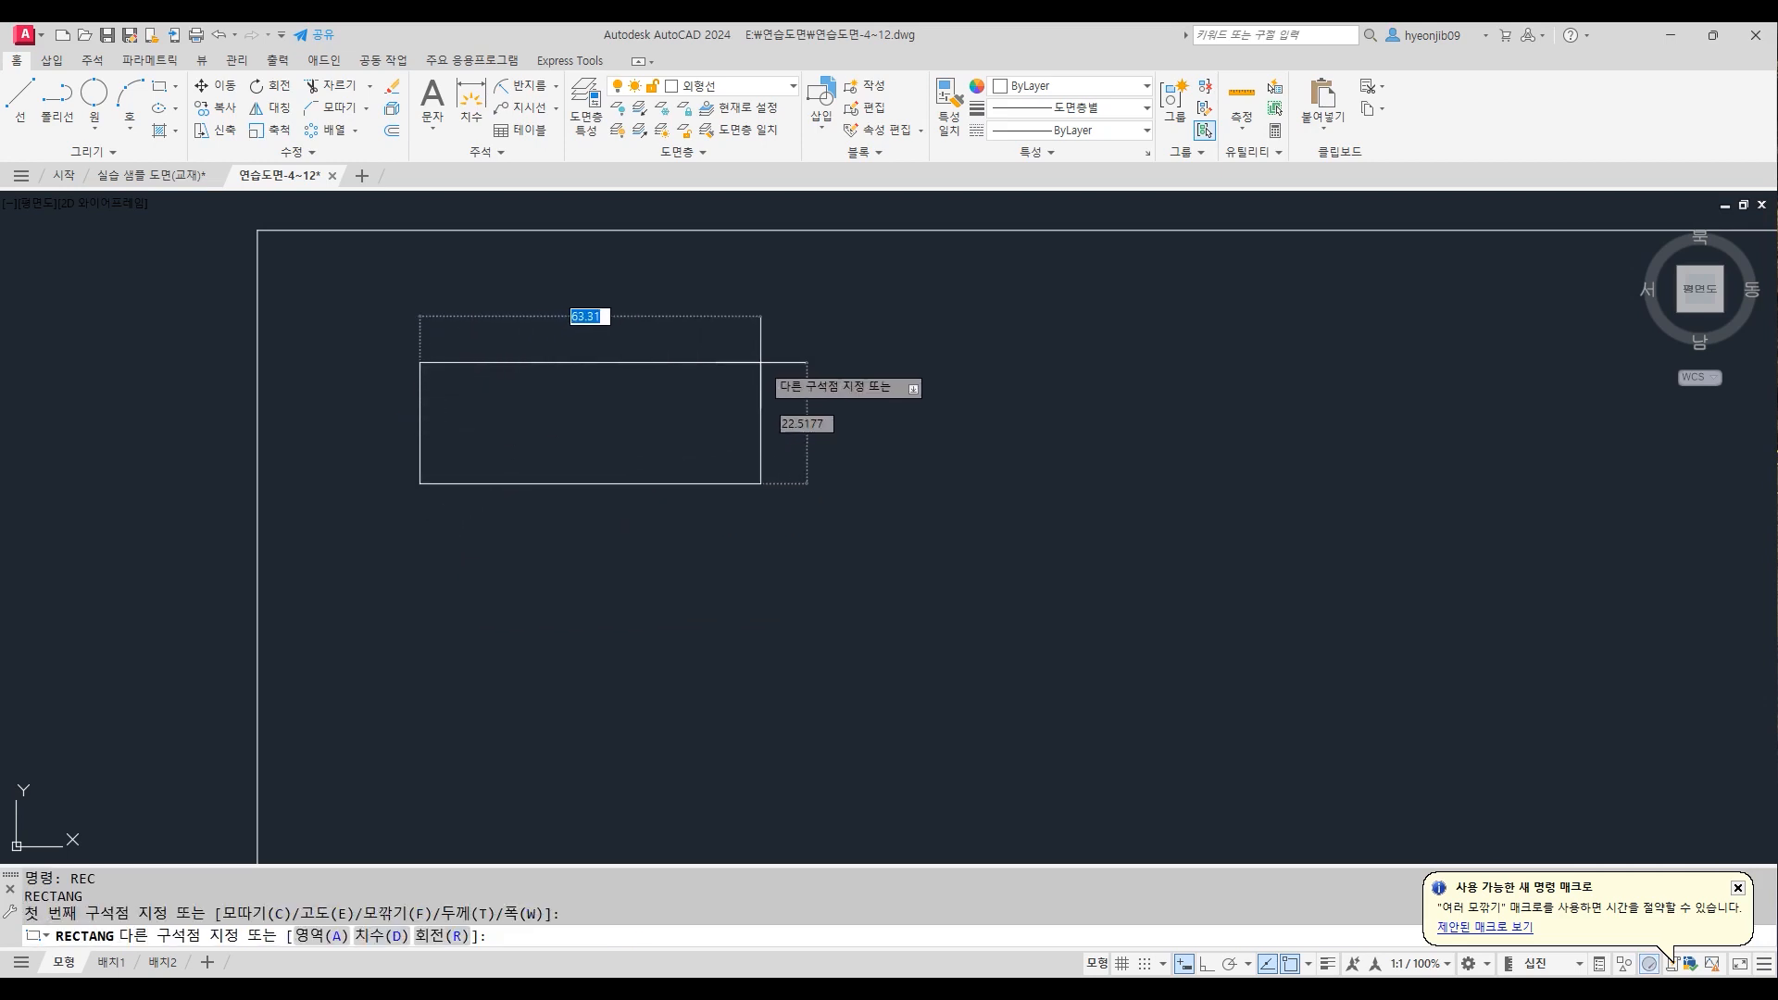
{"action": "type", "text": "96"}
{"action": "key", "text": "Tab"}
{"action": "type", "text": "33"}
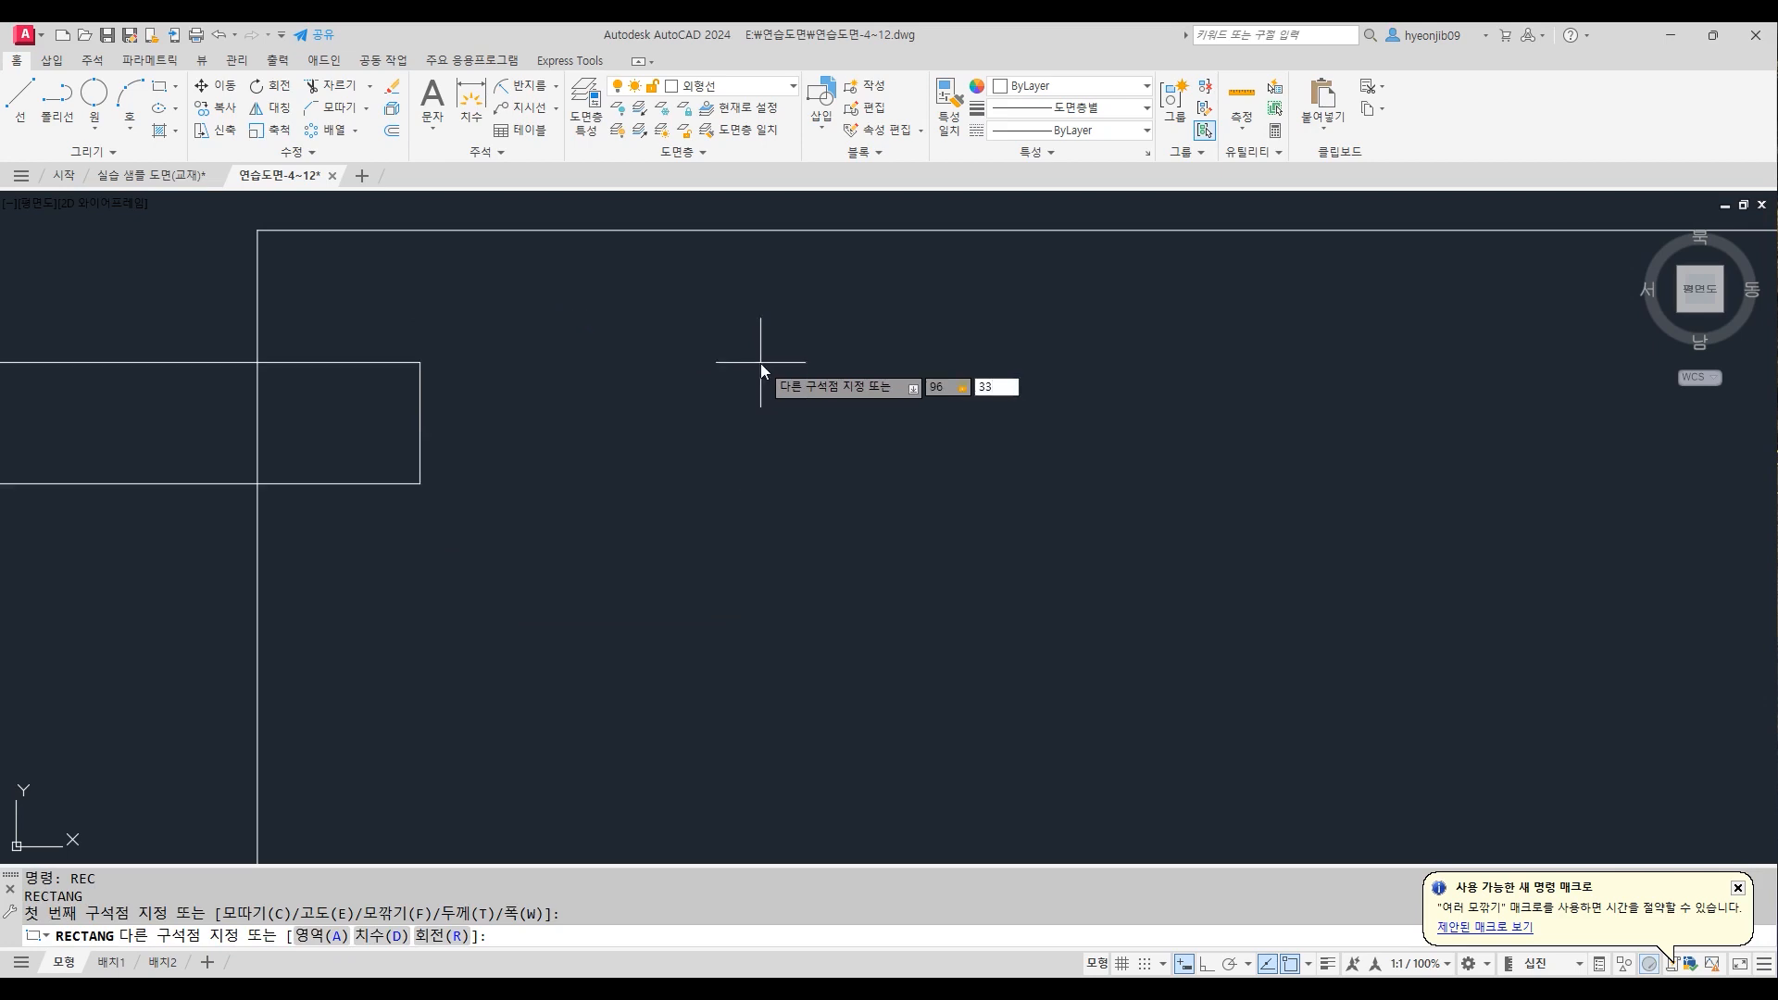
{"action": "key", "text": "Return"}
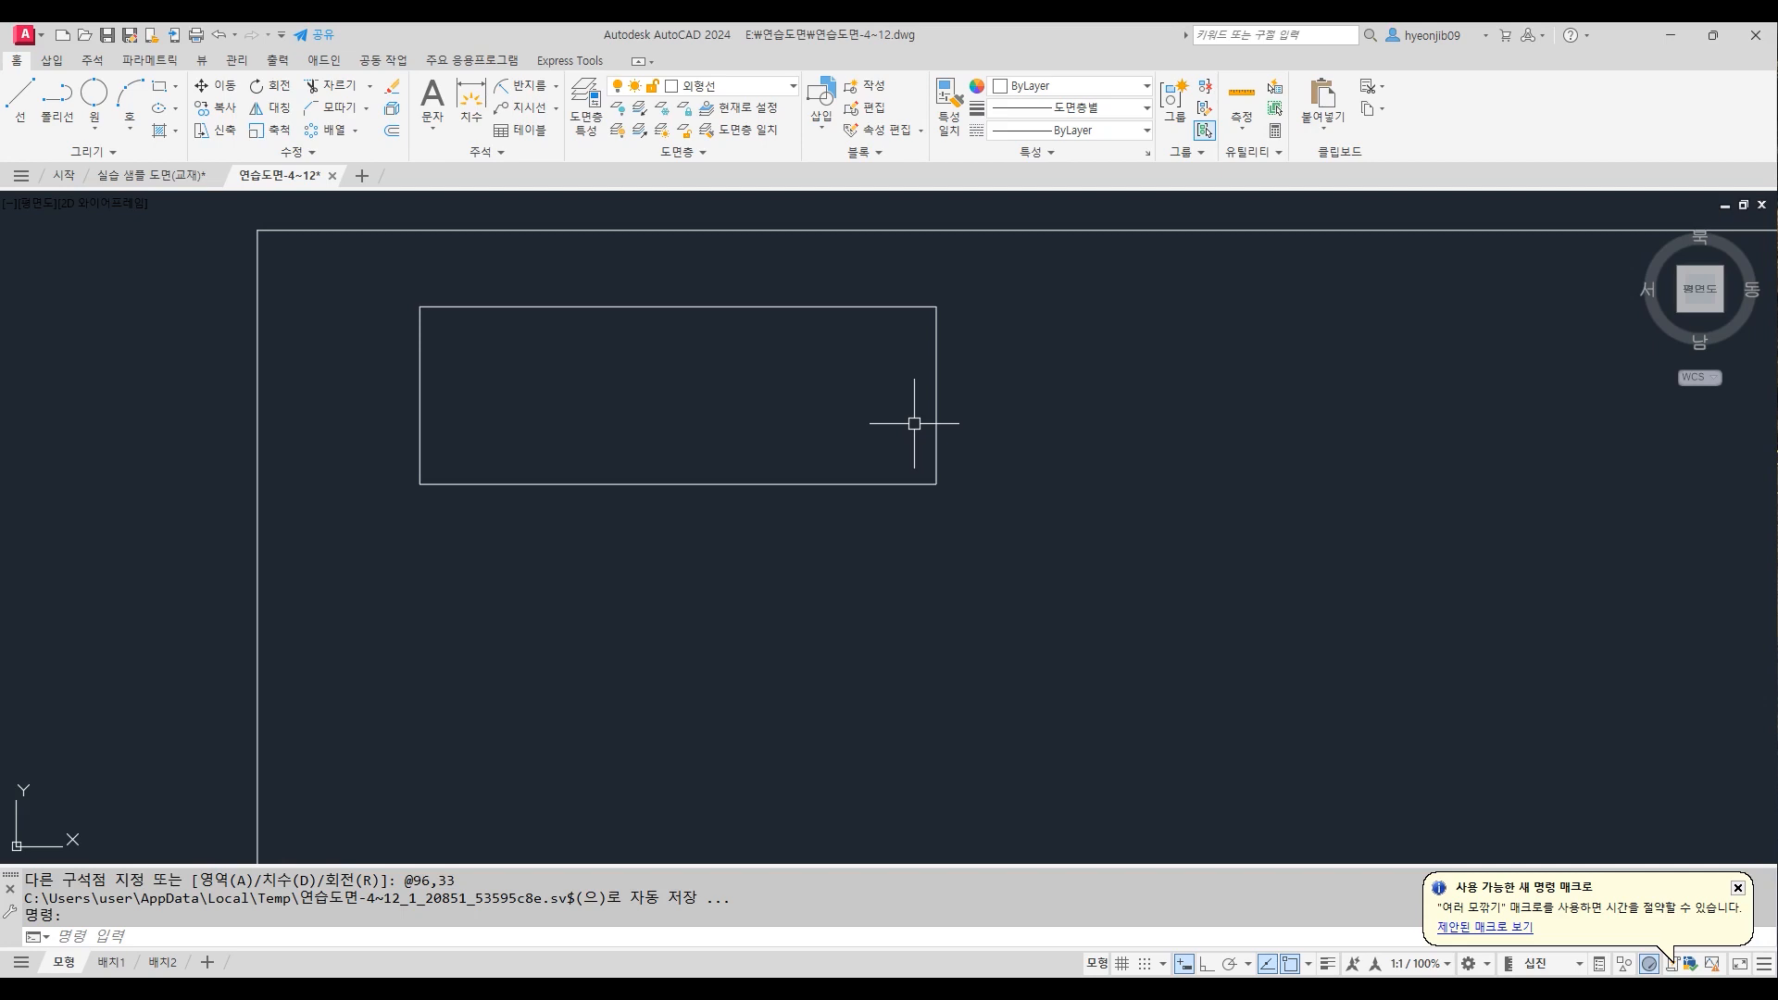
Fillet all corners of the 96 by 33 rectangle at once as a polyline with radius 5
{"action": "type", "text": "F"}
{"action": "key", "text": "Return"}
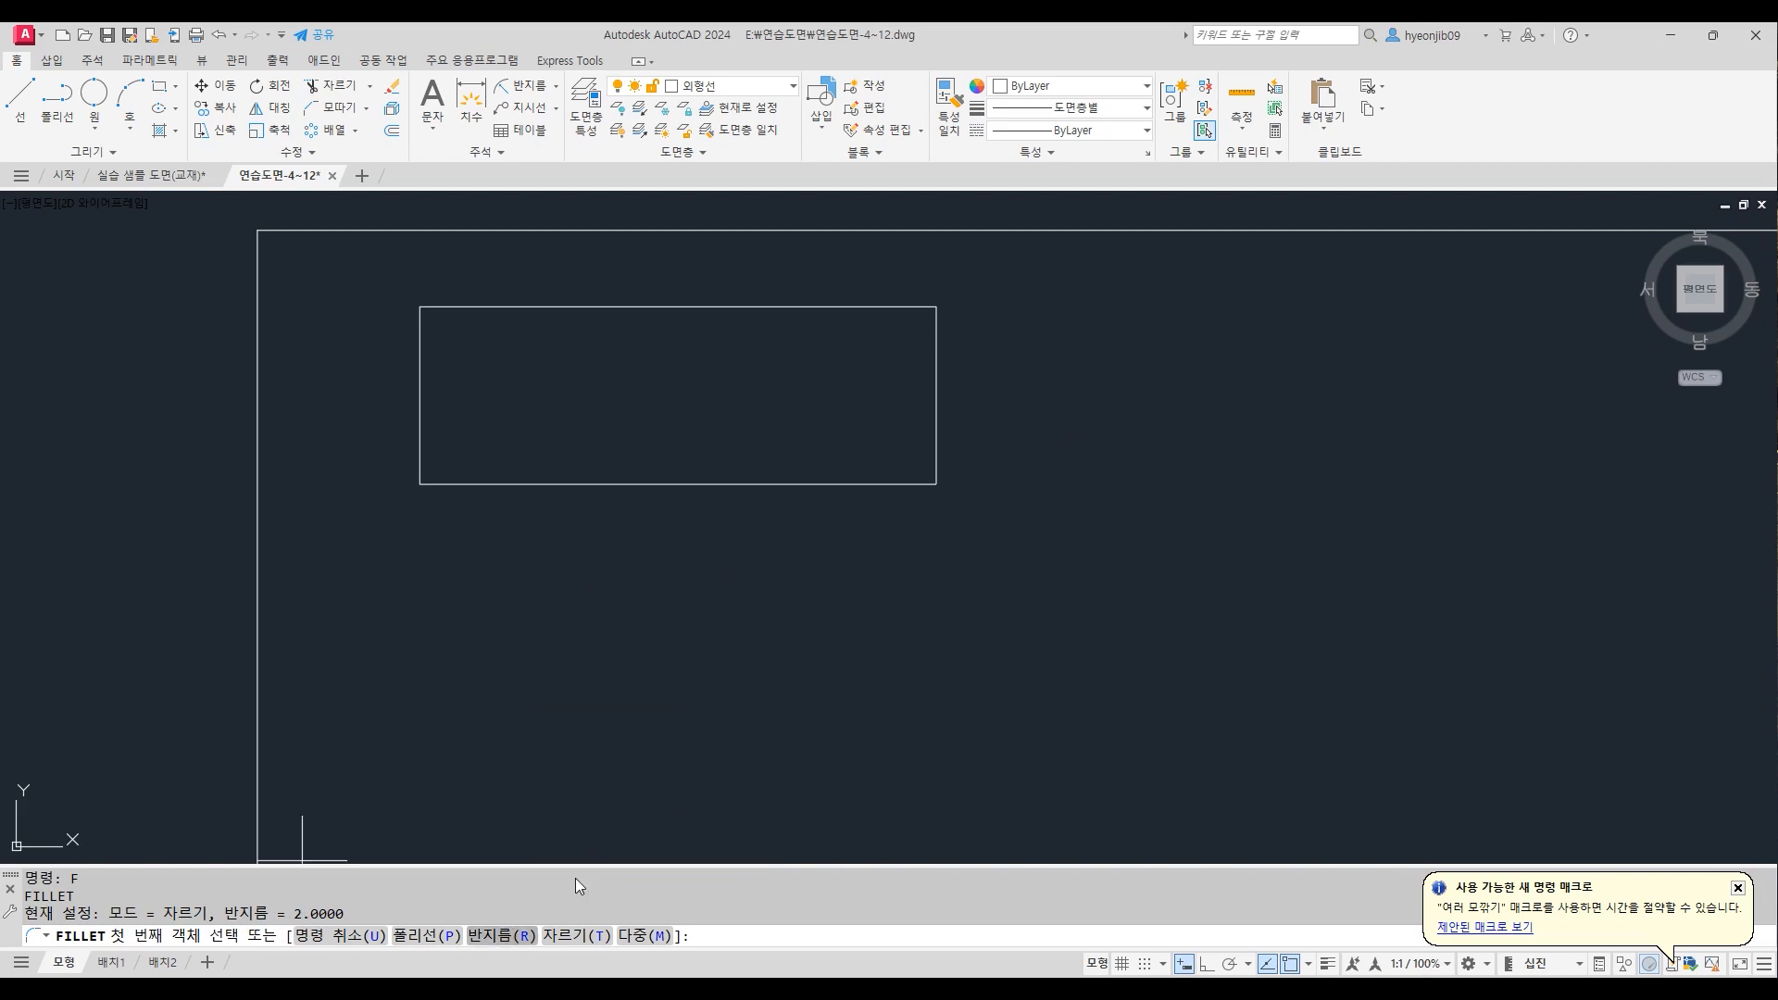
{"action": "left_click", "coordinate": [510, 937]}
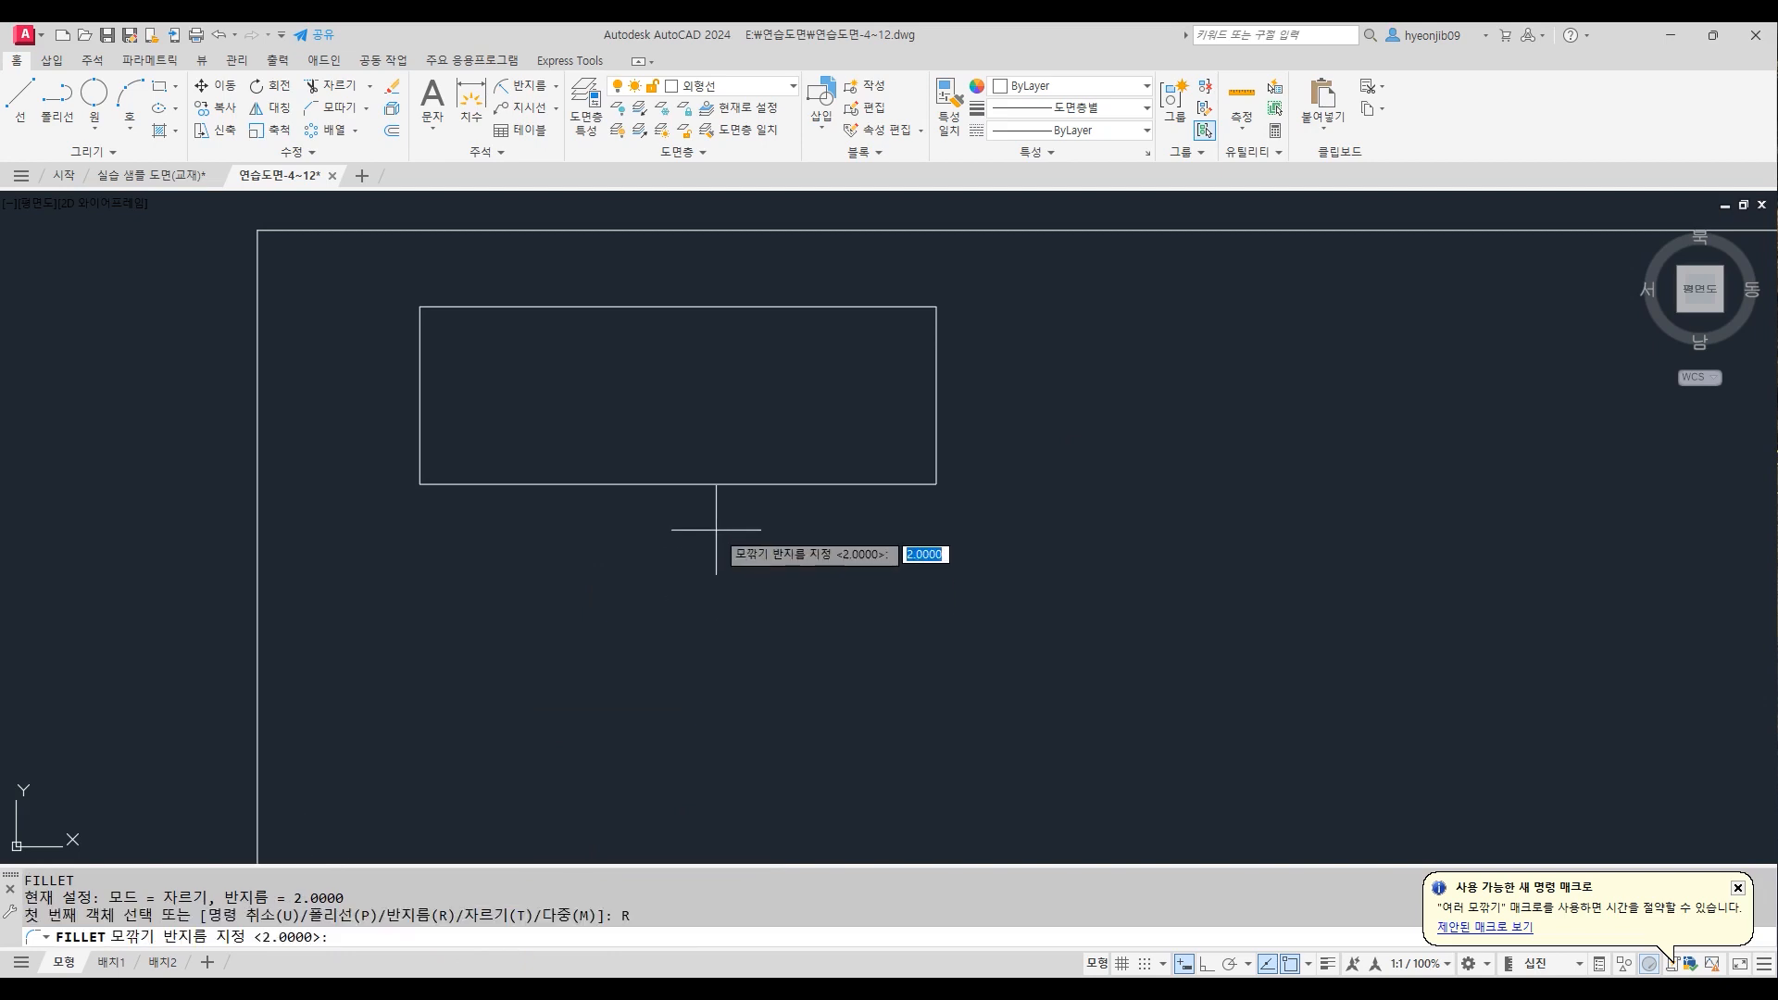
{"action": "type", "text": "5"}
{"action": "key", "text": "Return"}
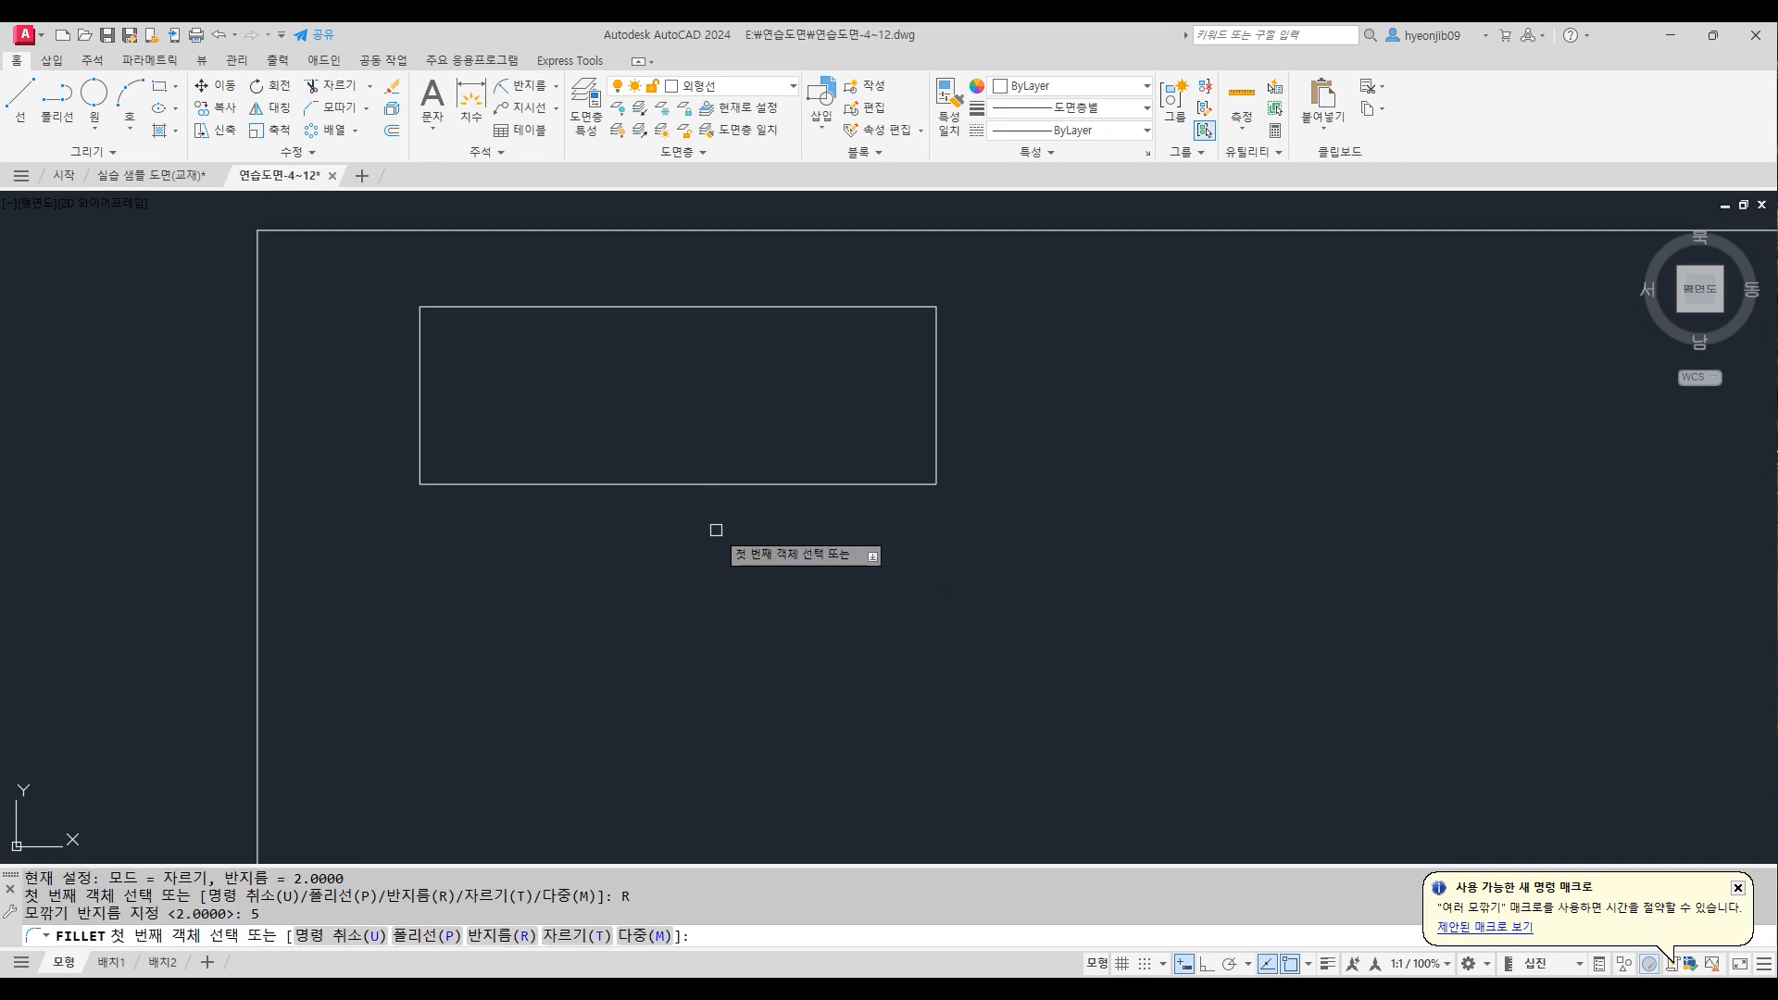
{"action": "left_click", "coordinate": [437, 933]}
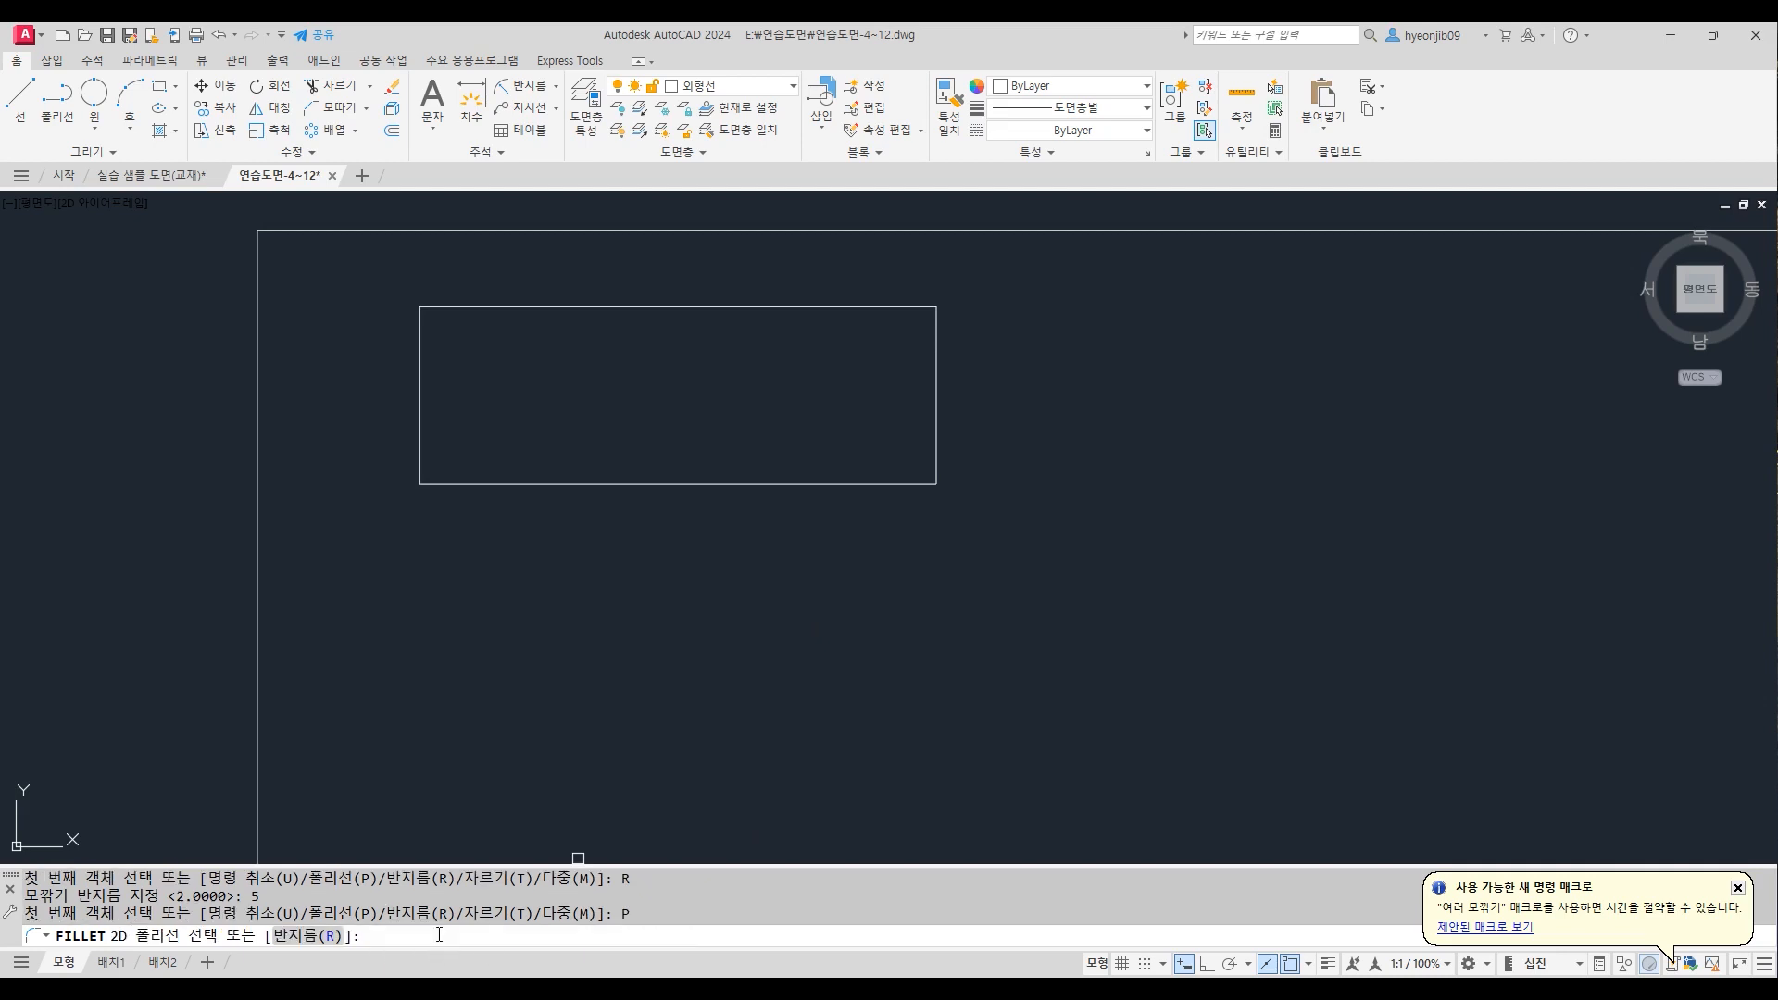
{"action": "left_click", "coordinate": [689, 483]}
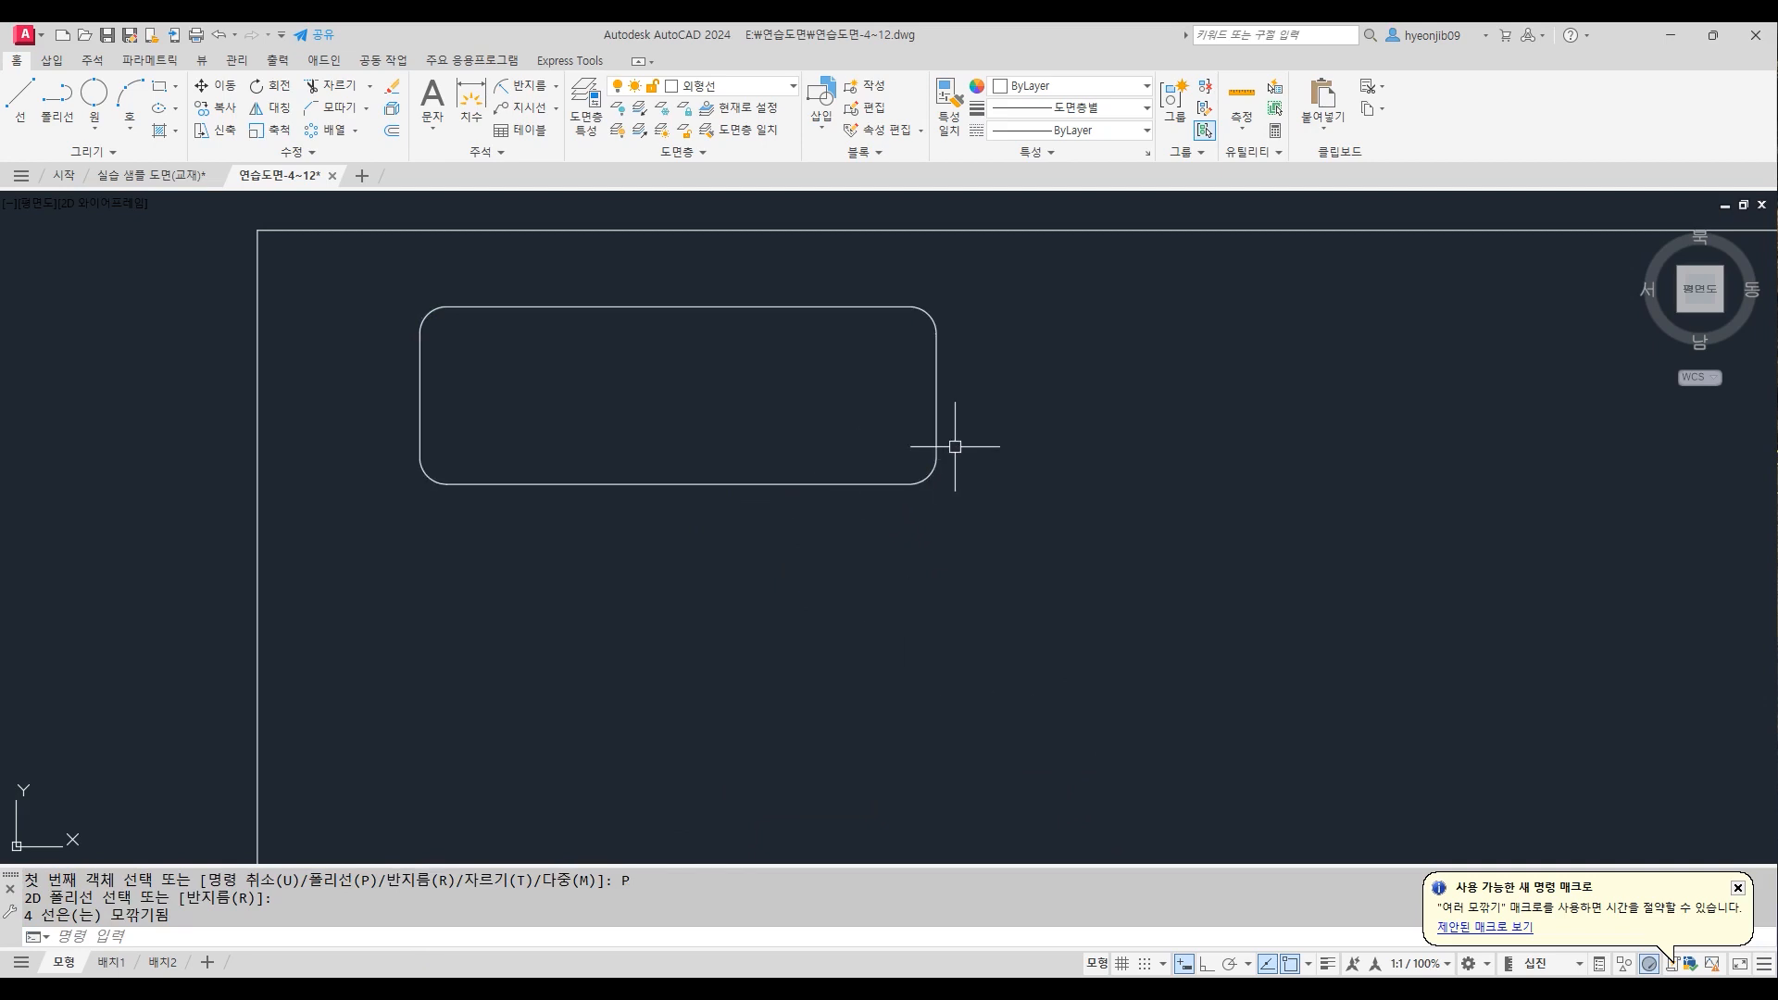
Explode the rounded rectangle into separate lines and arcs
{"action": "left_click", "coordinate": [687, 304]}
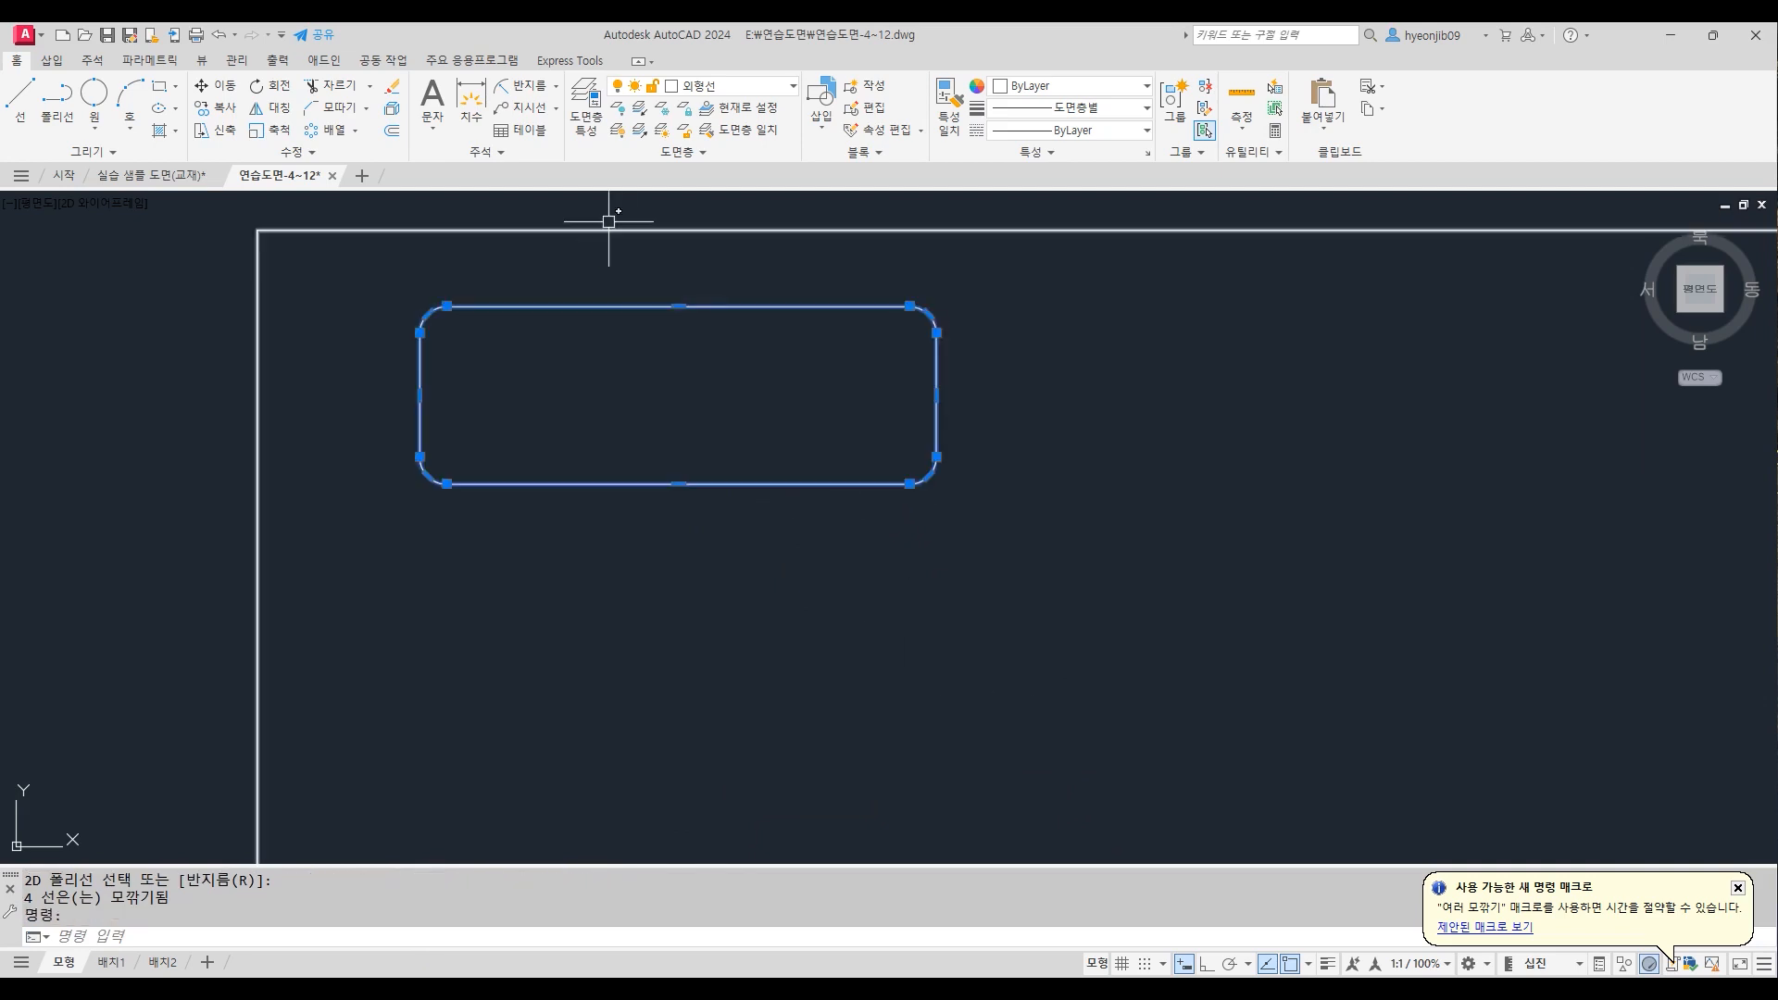
{"action": "left_click", "coordinate": [396, 110]}
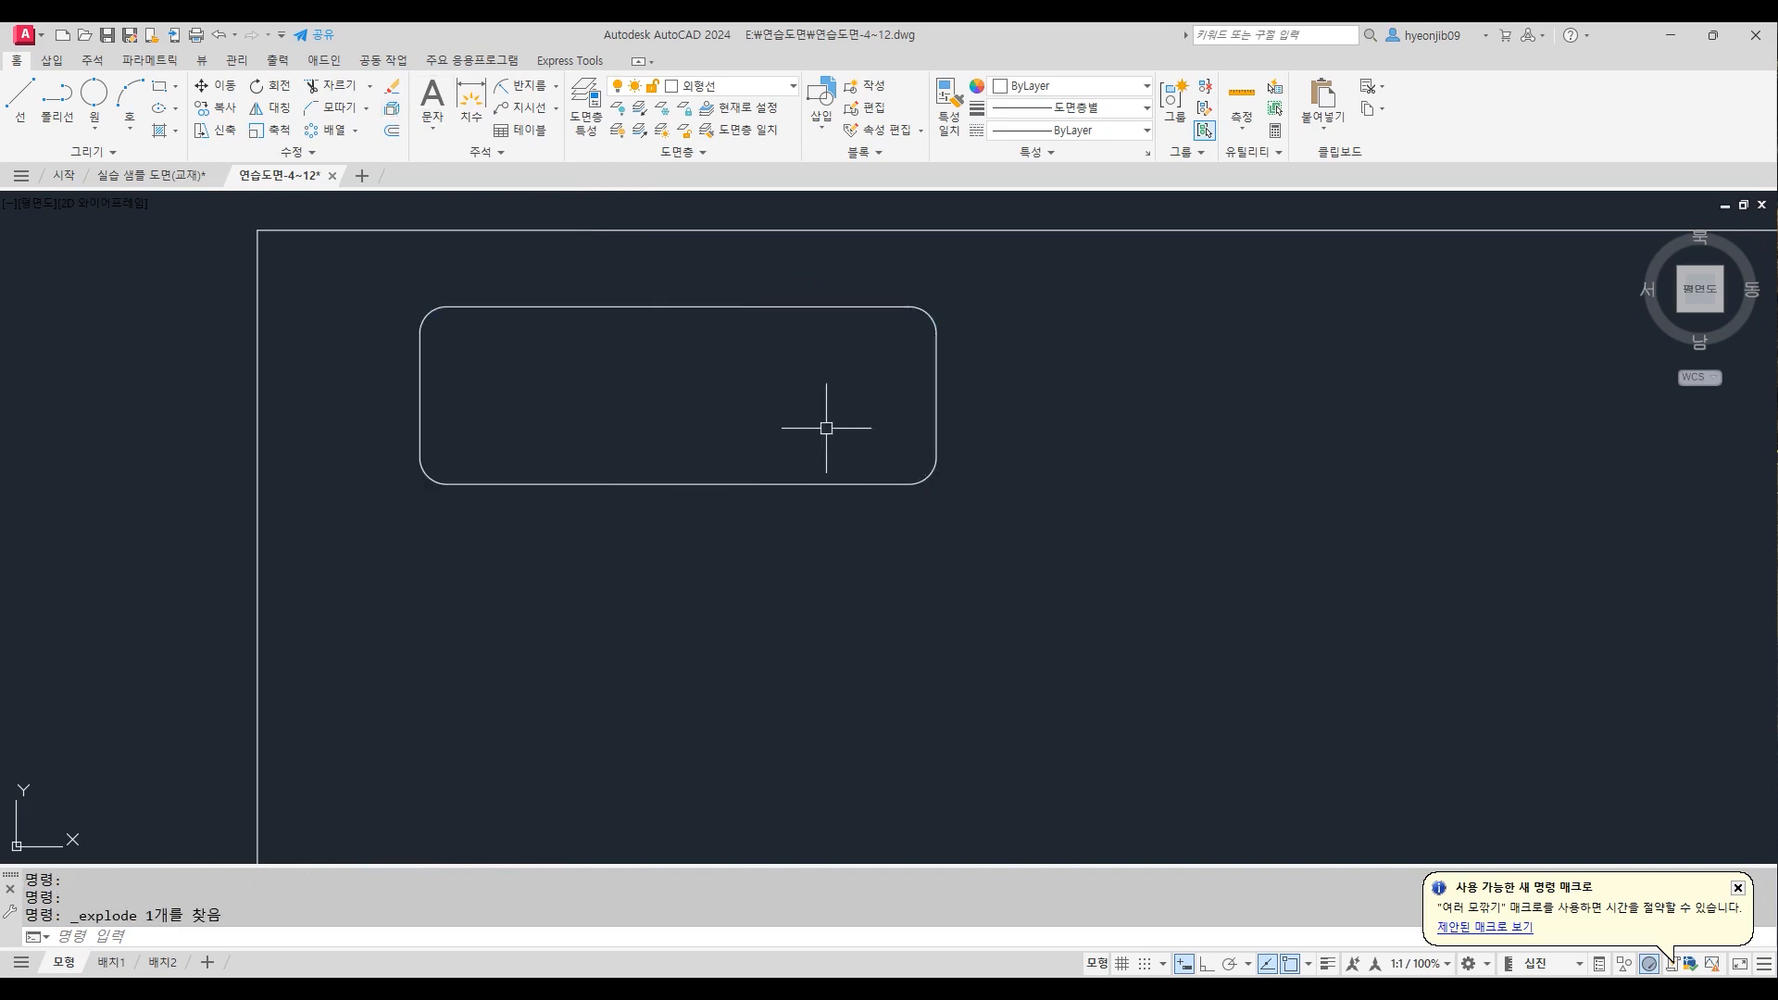
Offset the bottom edge of the rounded rectangle 25 downward
{"action": "type", "text": "o"}
{"action": "key", "text": "Escape"}
{"action": "type", "text": "o"}
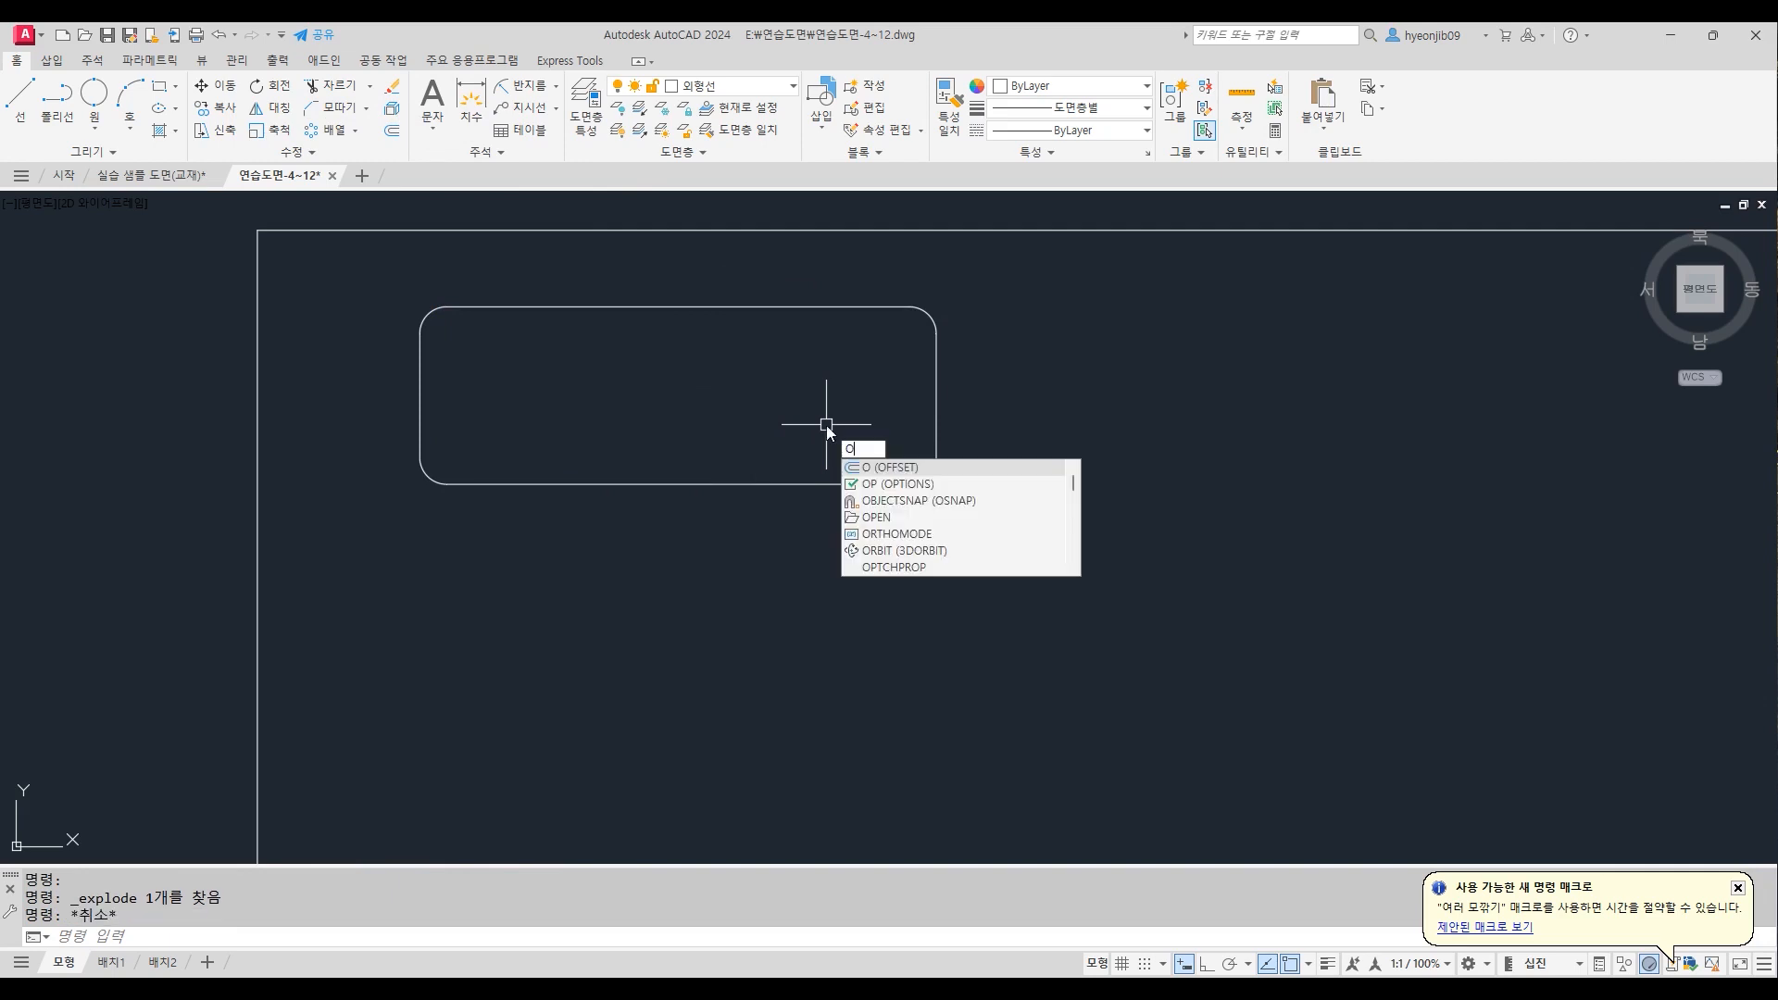
{"action": "key", "text": "Return"}
{"action": "type", "text": "25"}
{"action": "key", "text": "Return"}
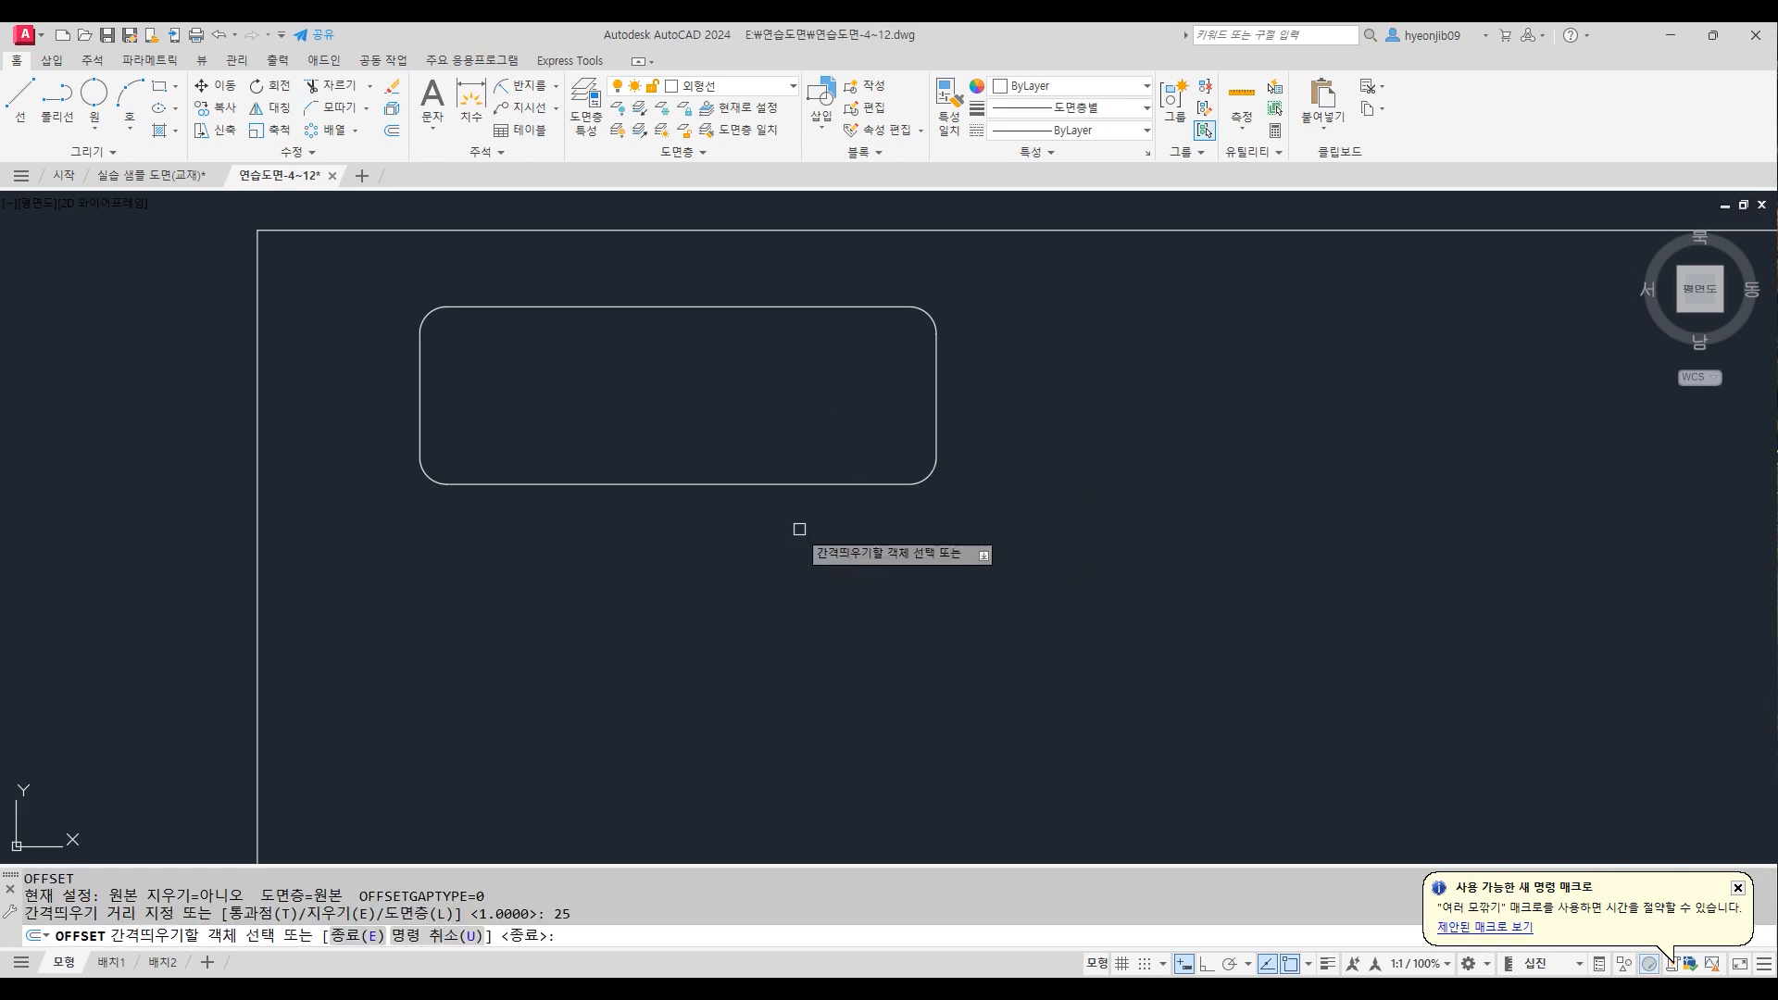
{"action": "left_click", "coordinate": [741, 483]}
{"action": "left_click", "coordinate": [741, 665]}
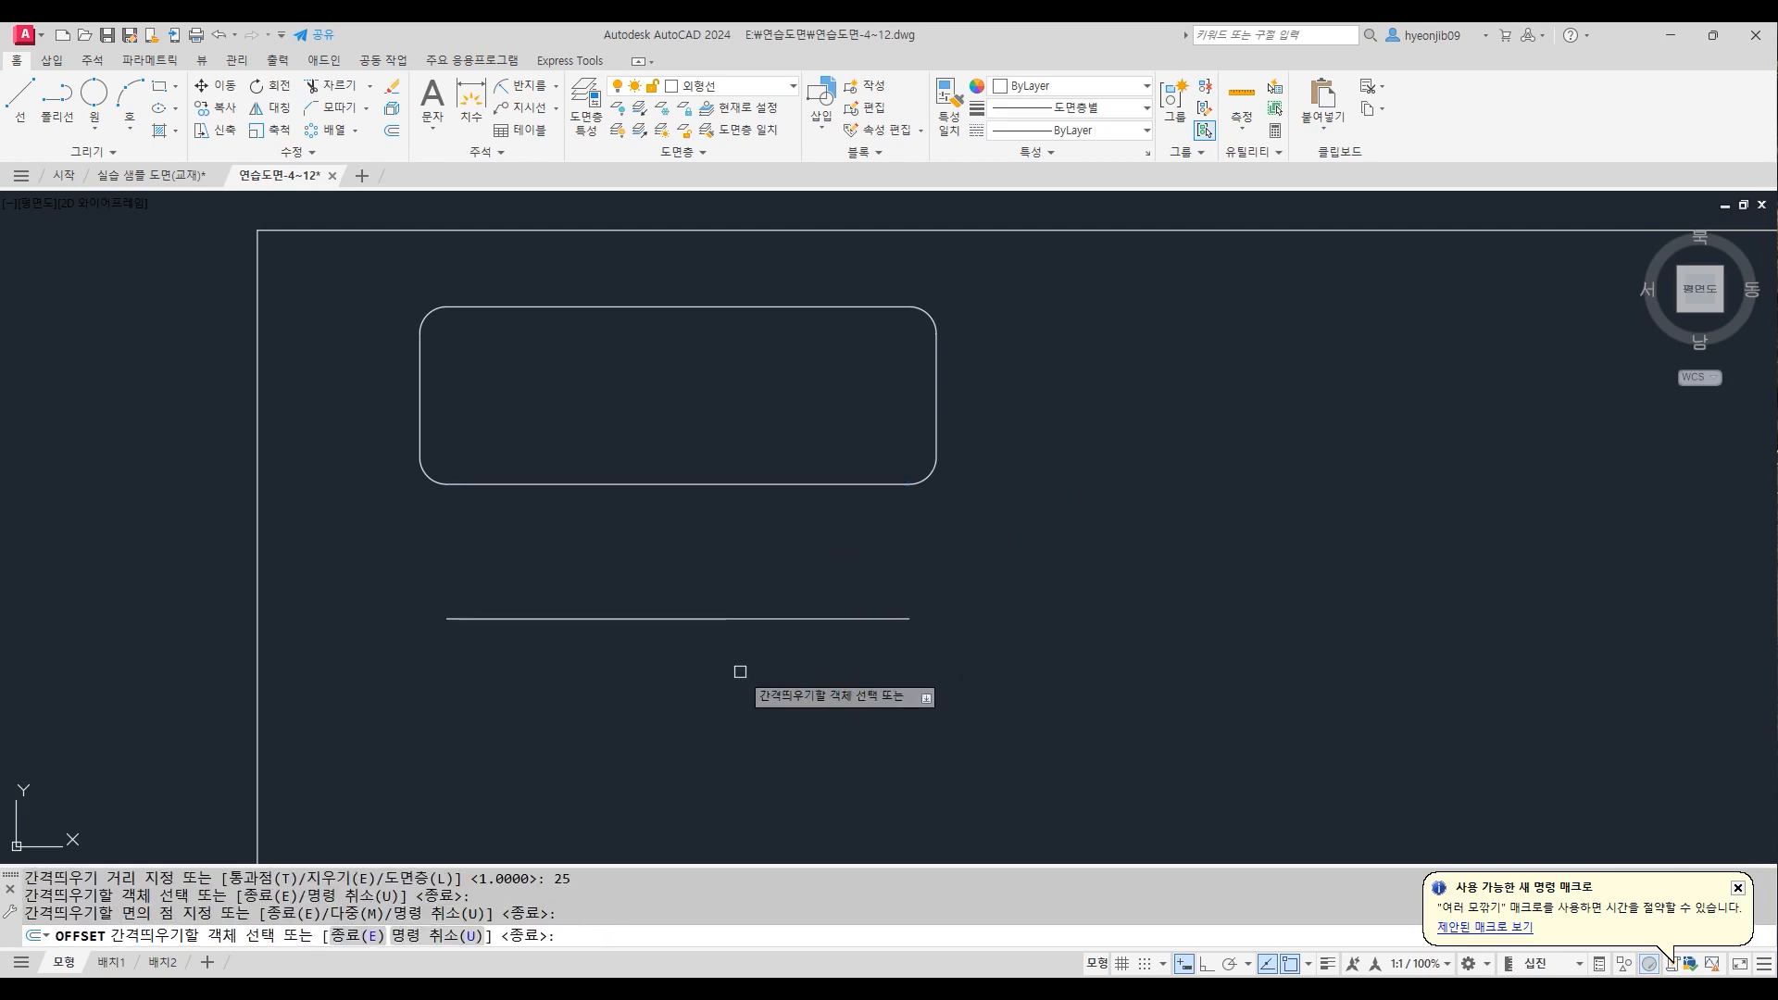
{"action": "key", "text": "Return"}
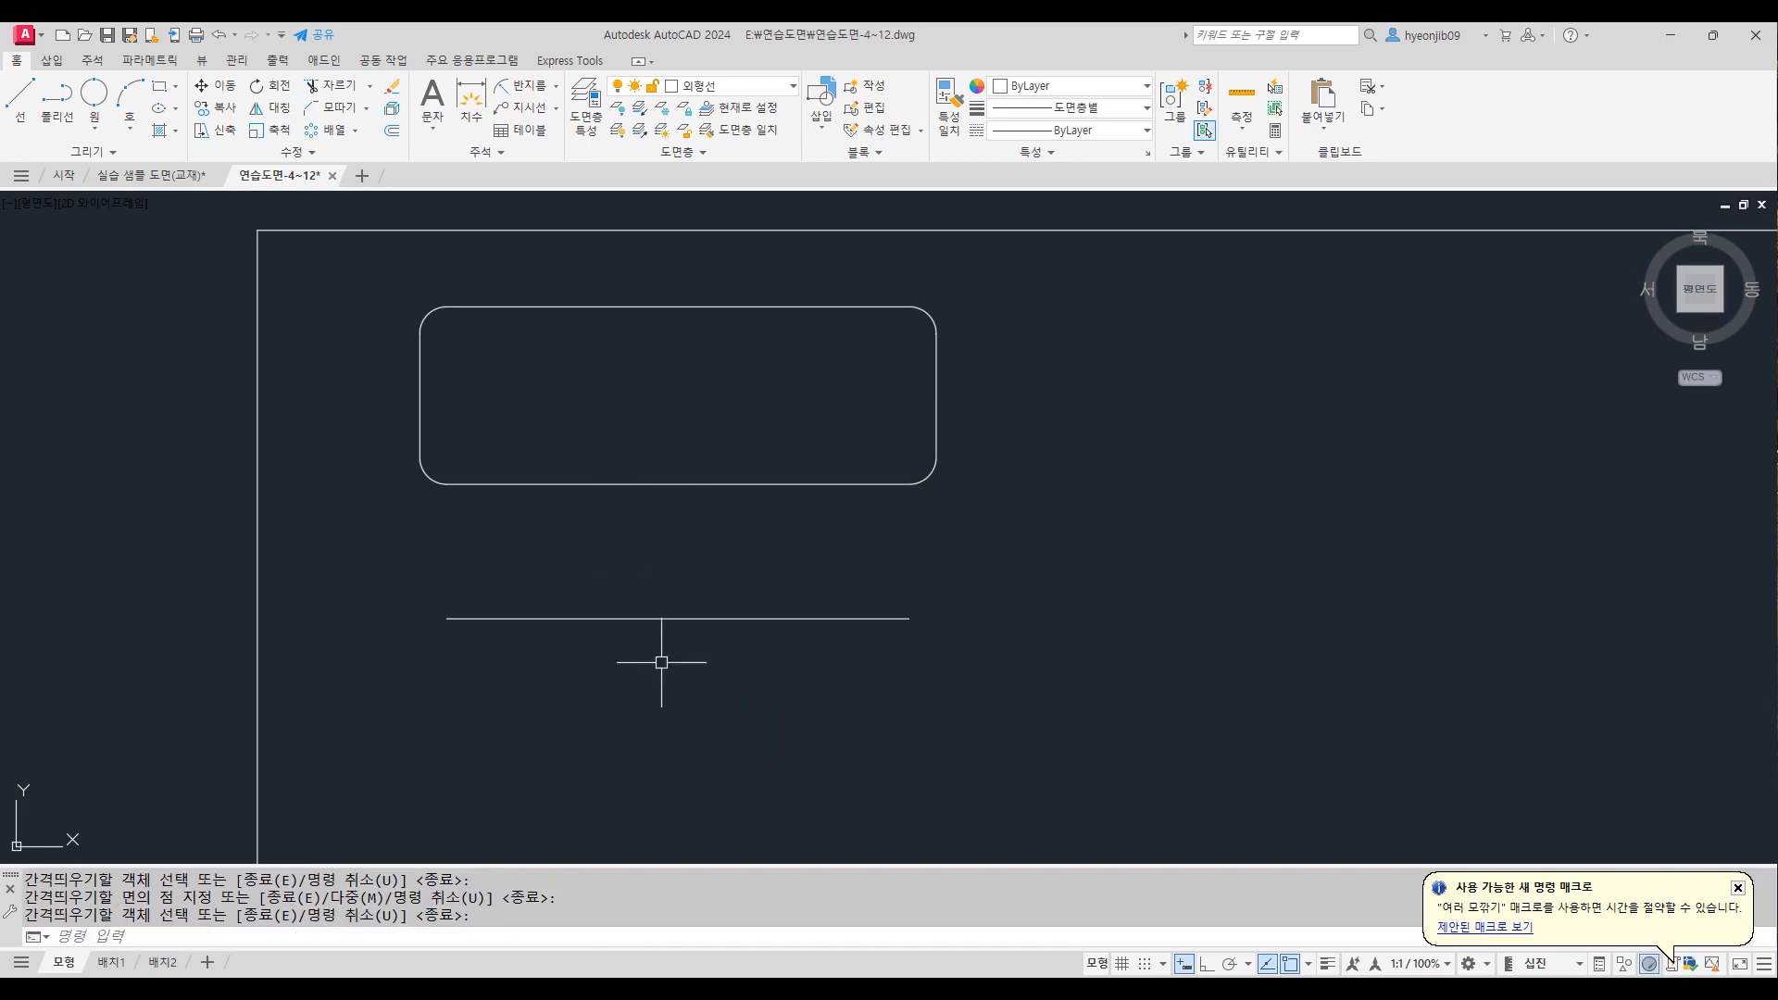
Draw a vertical line from the midpoint of the lower offset line to the midpoint of the rectangle's top edge
{"action": "type", "text": "L"}
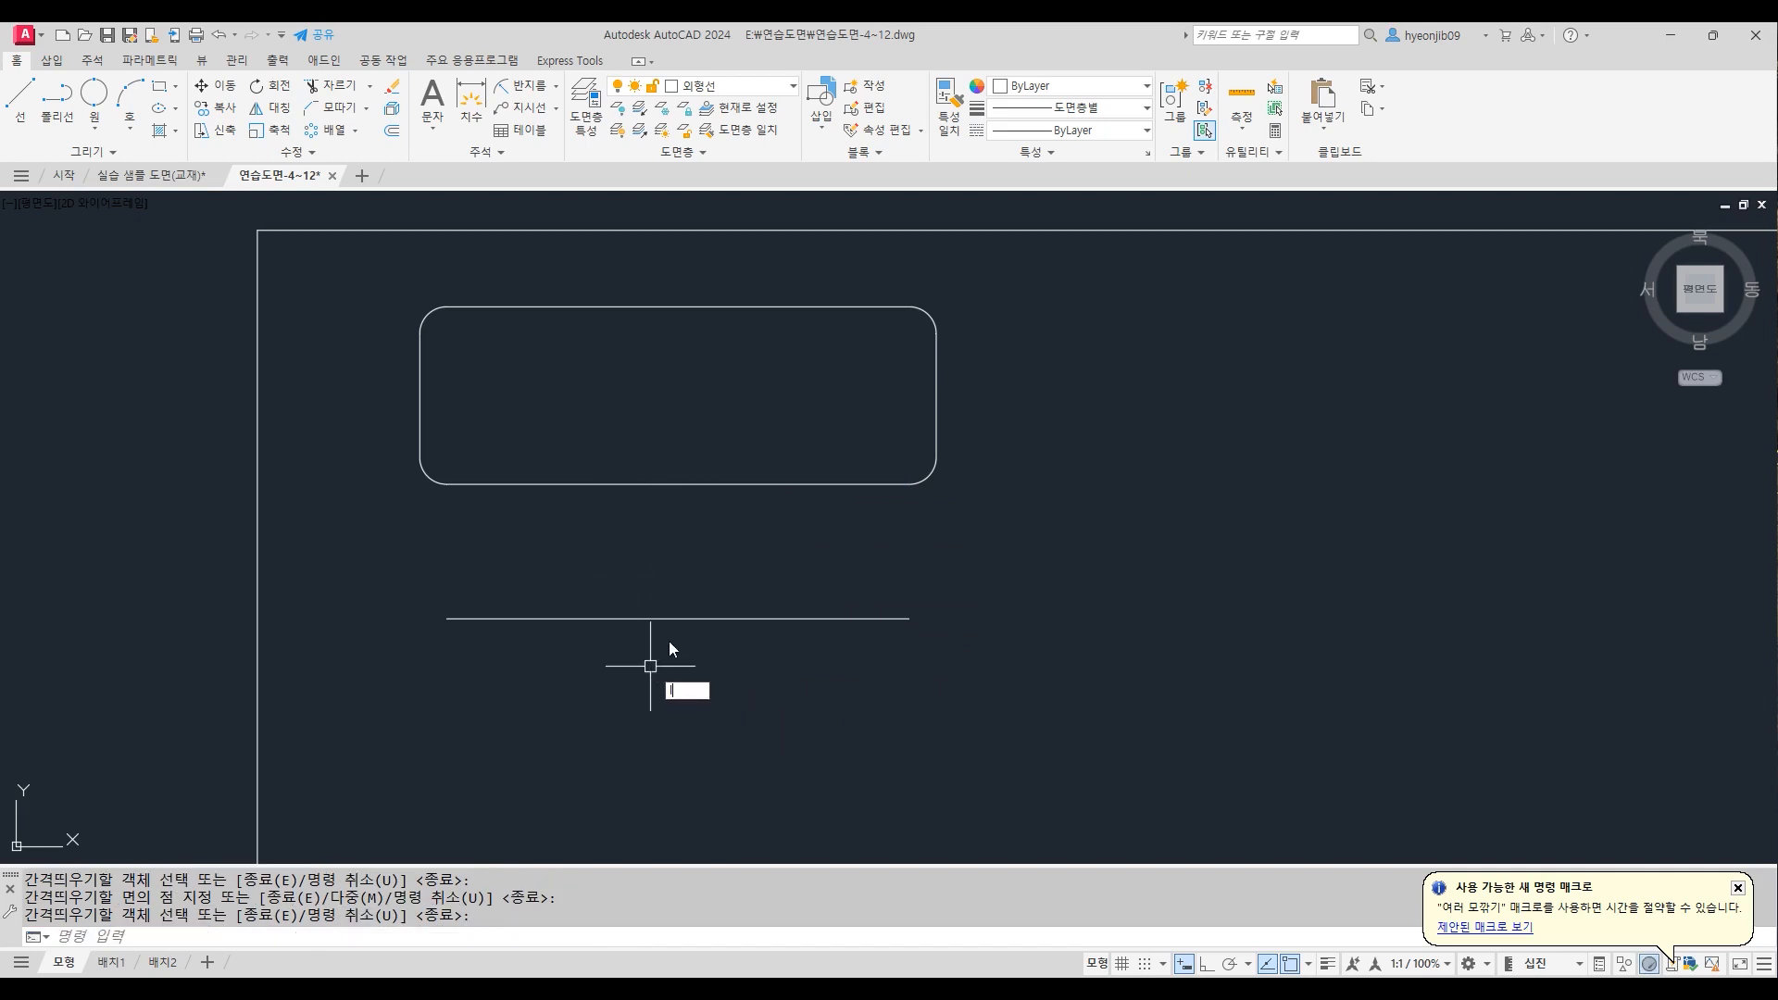
{"action": "key", "text": "Return"}
{"action": "left_click", "coordinate": [678, 618]}
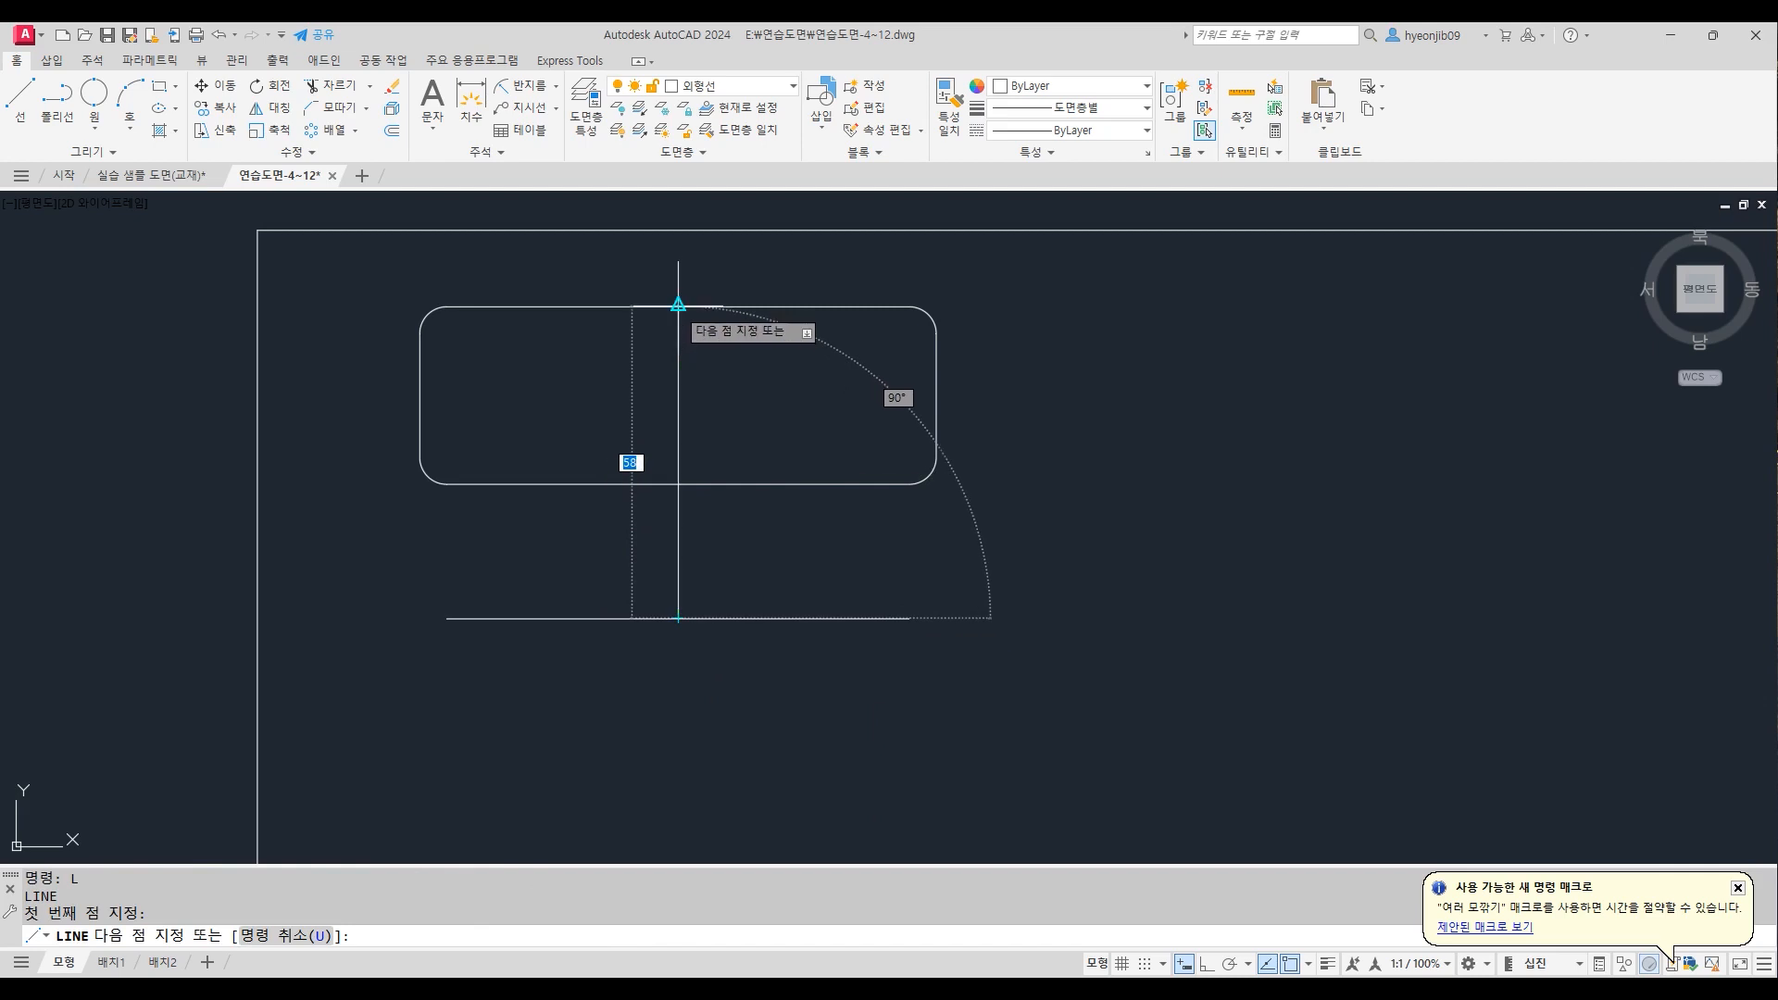
{"action": "left_click", "coordinate": [677, 307]}
{"action": "key", "text": "Return"}
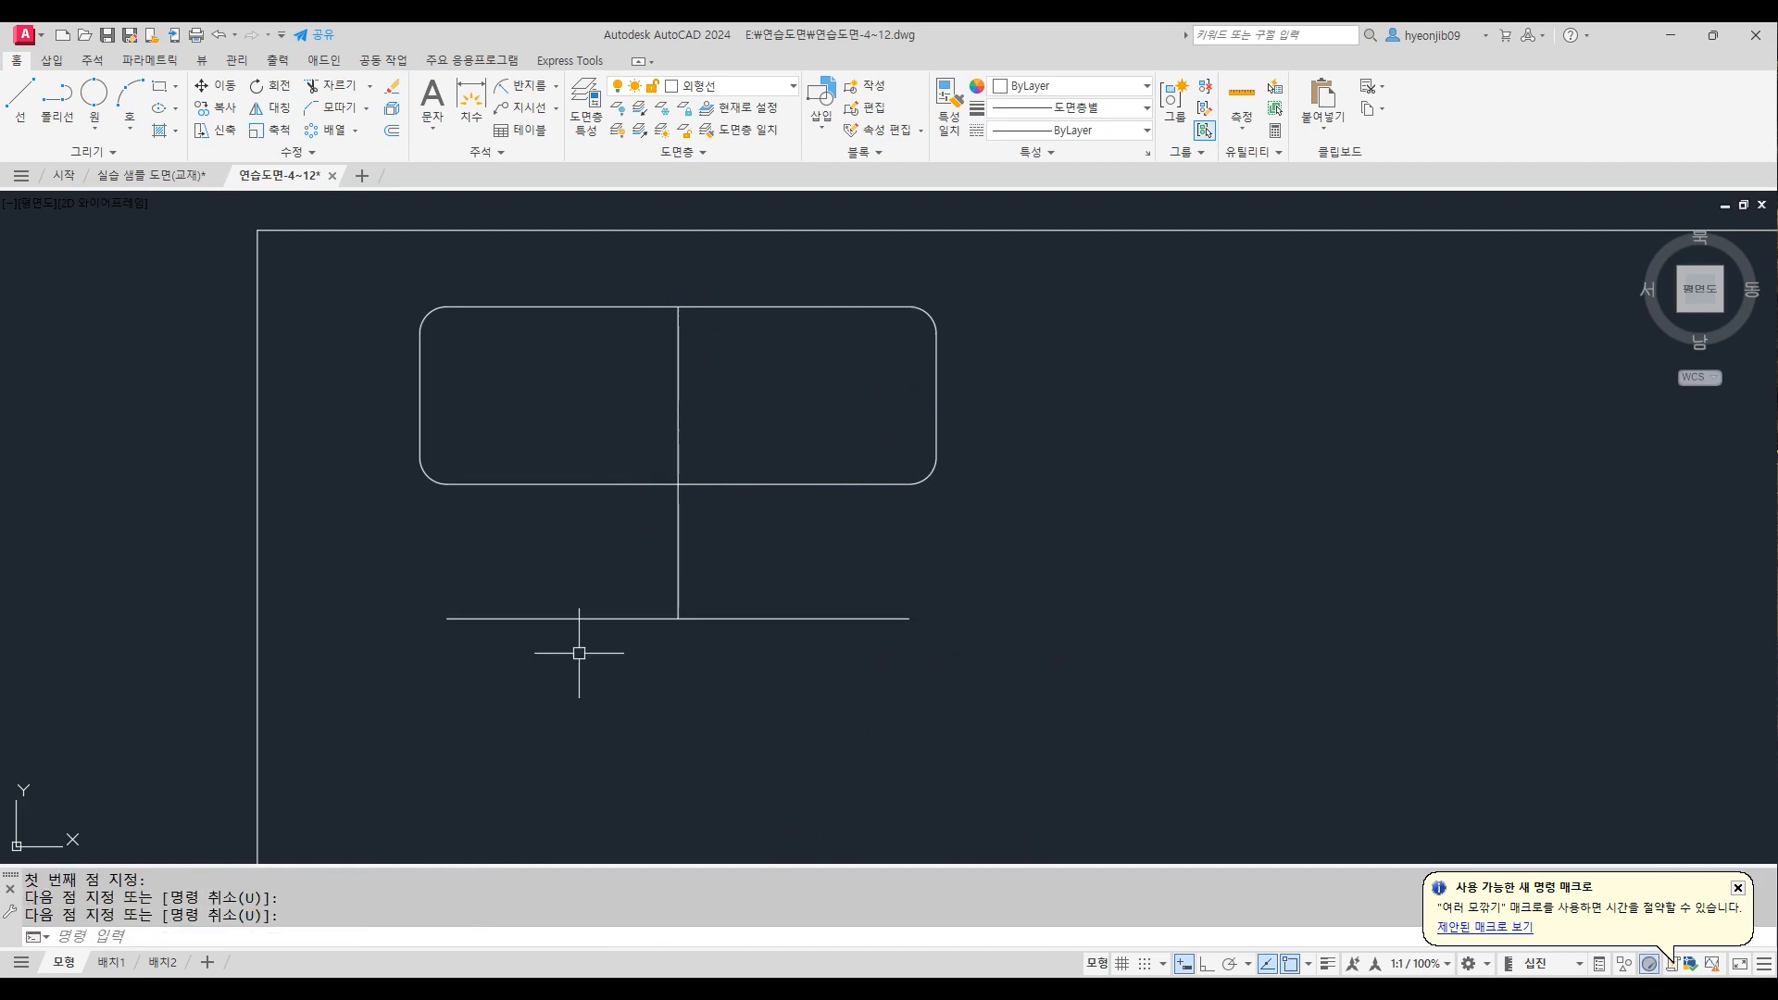
Offset the vertical middle line by 27 to both its left and right sides
{"action": "type", "text": "O"}
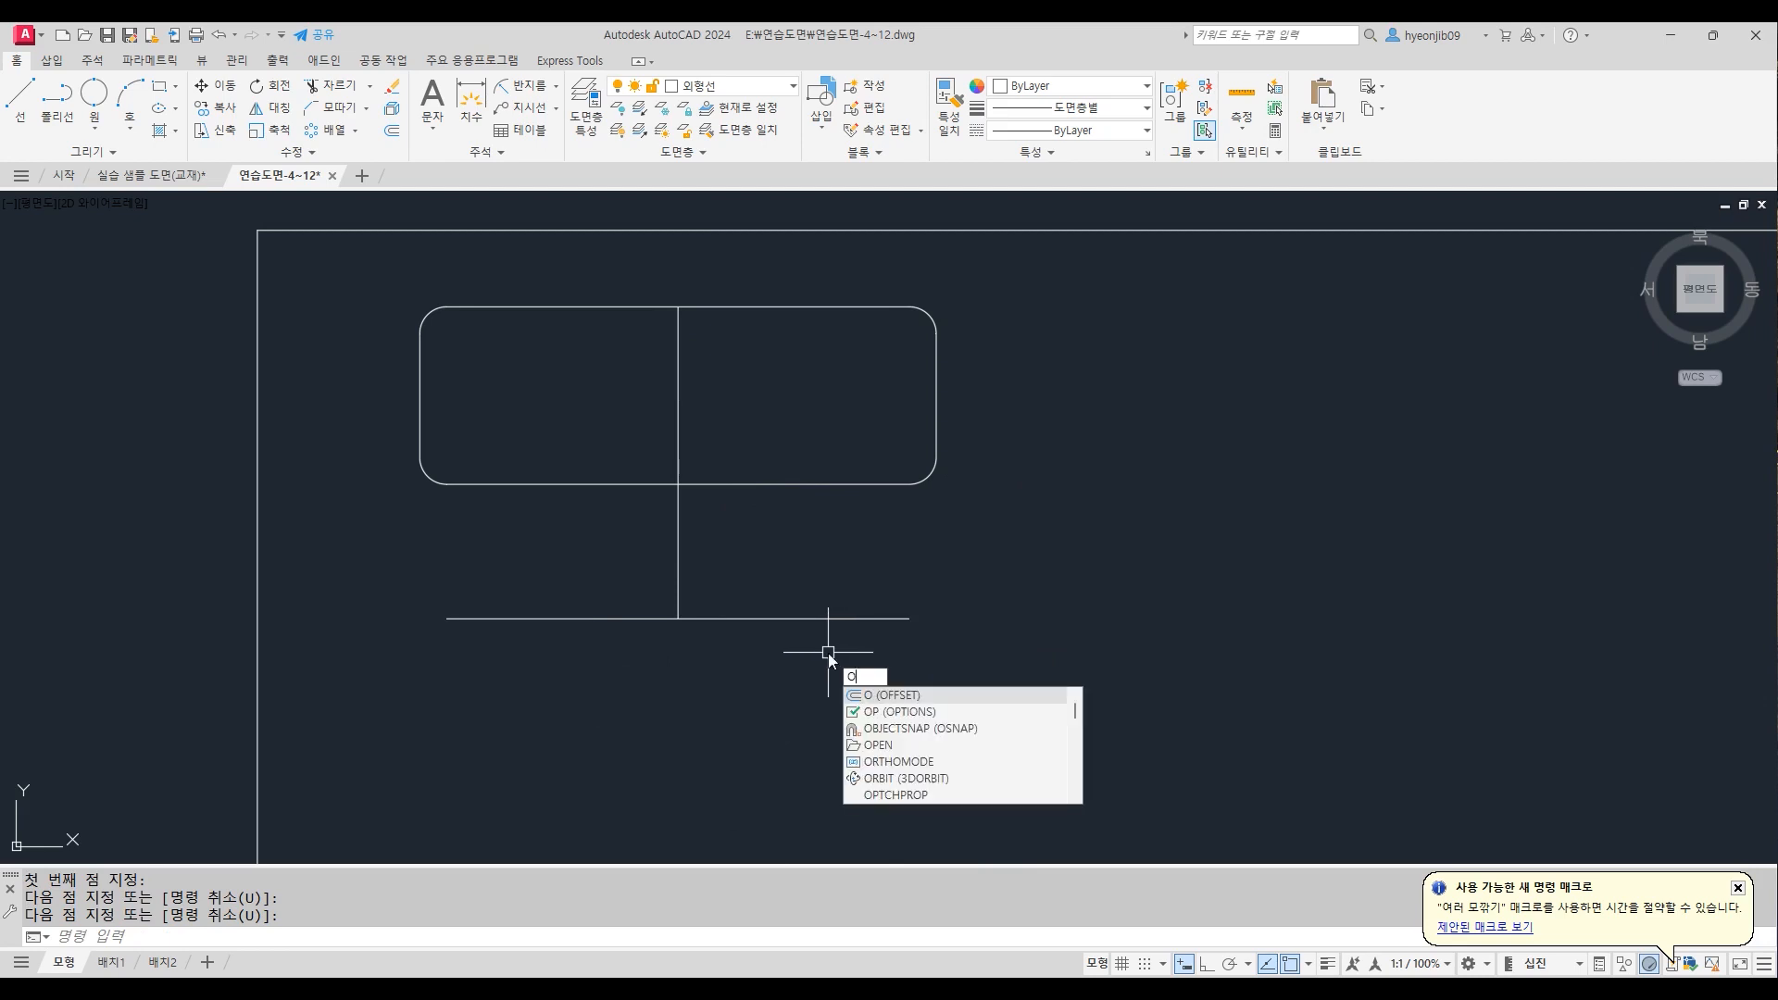
{"action": "key", "text": "Return"}
{"action": "type", "text": "27"}
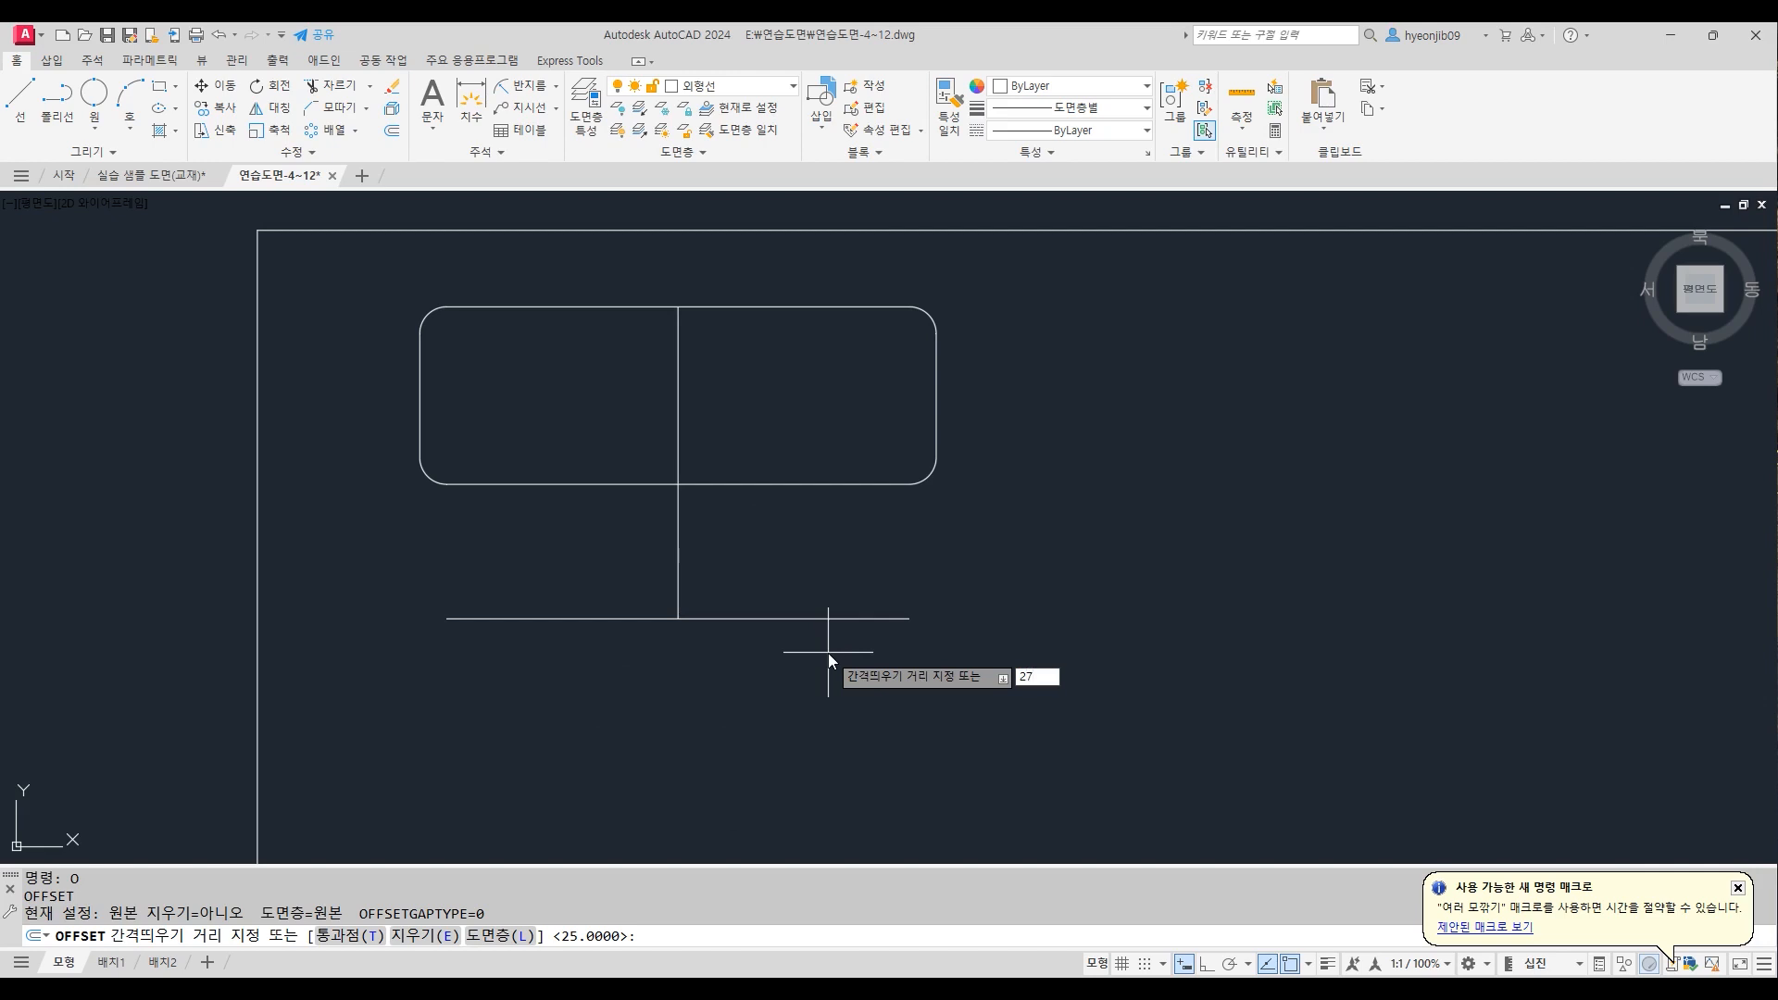
{"action": "key", "text": "Return"}
{"action": "left_click", "coordinate": [677, 536]}
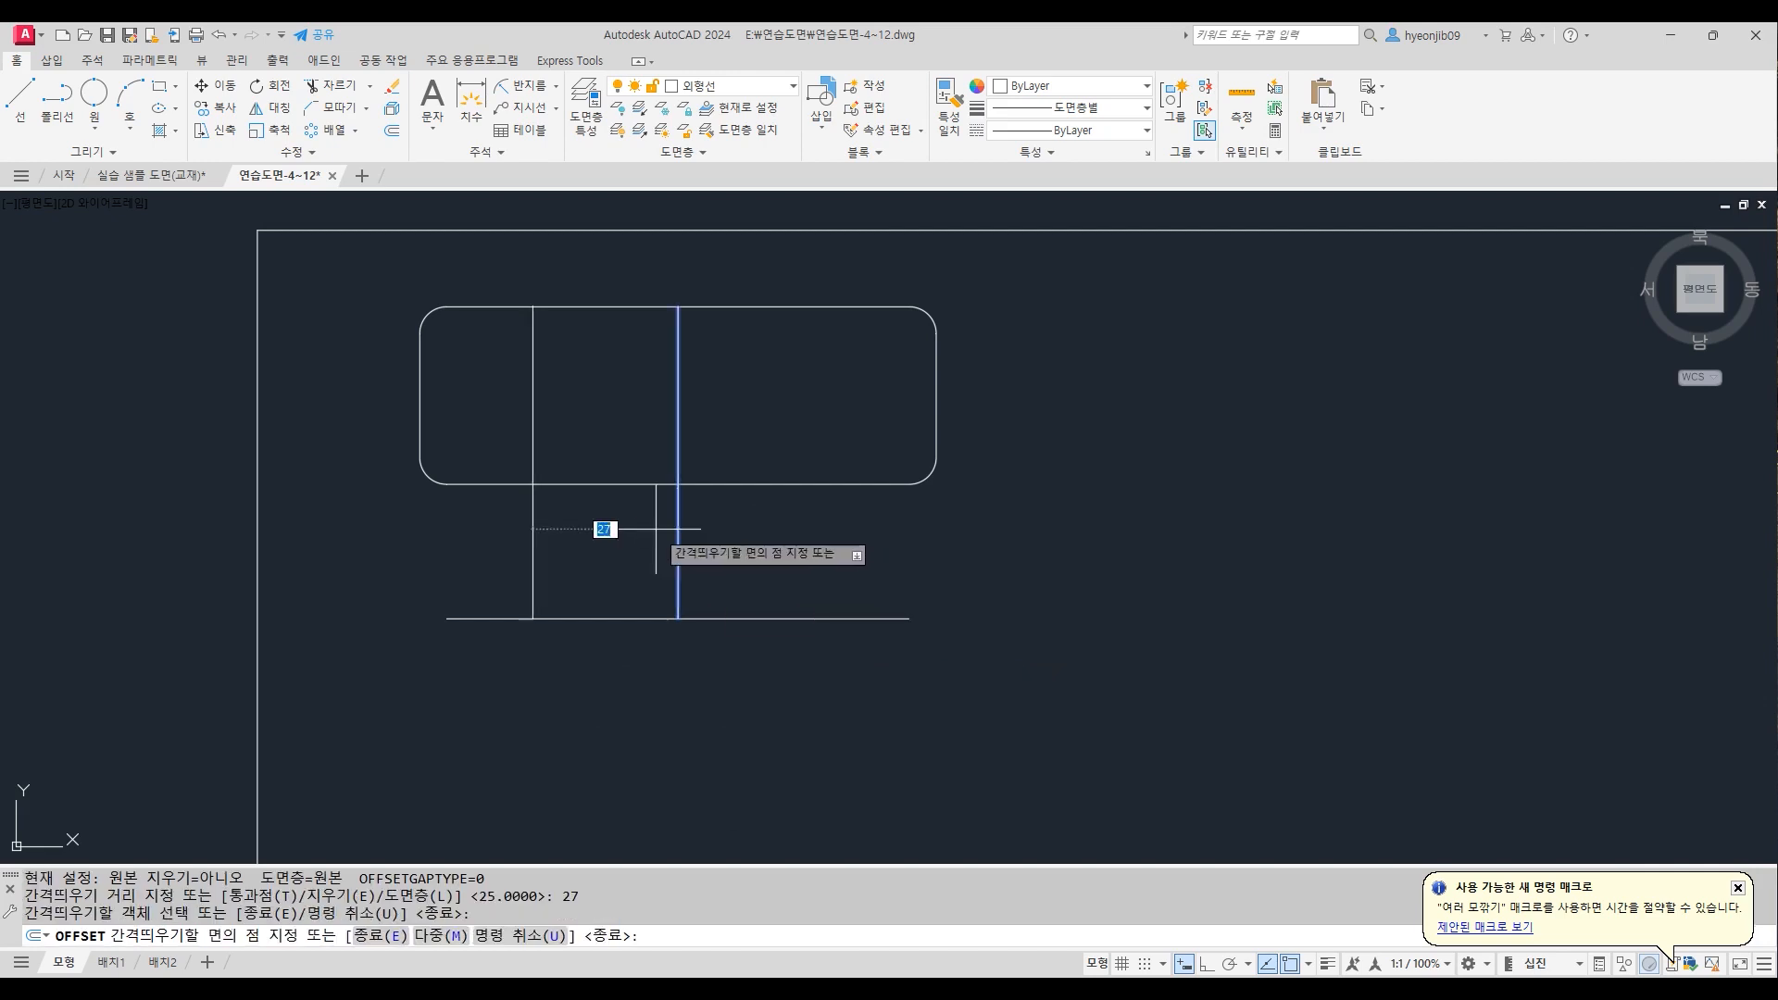
{"action": "left_click", "coordinate": [520, 542]}
{"action": "left_click", "coordinate": [678, 543]}
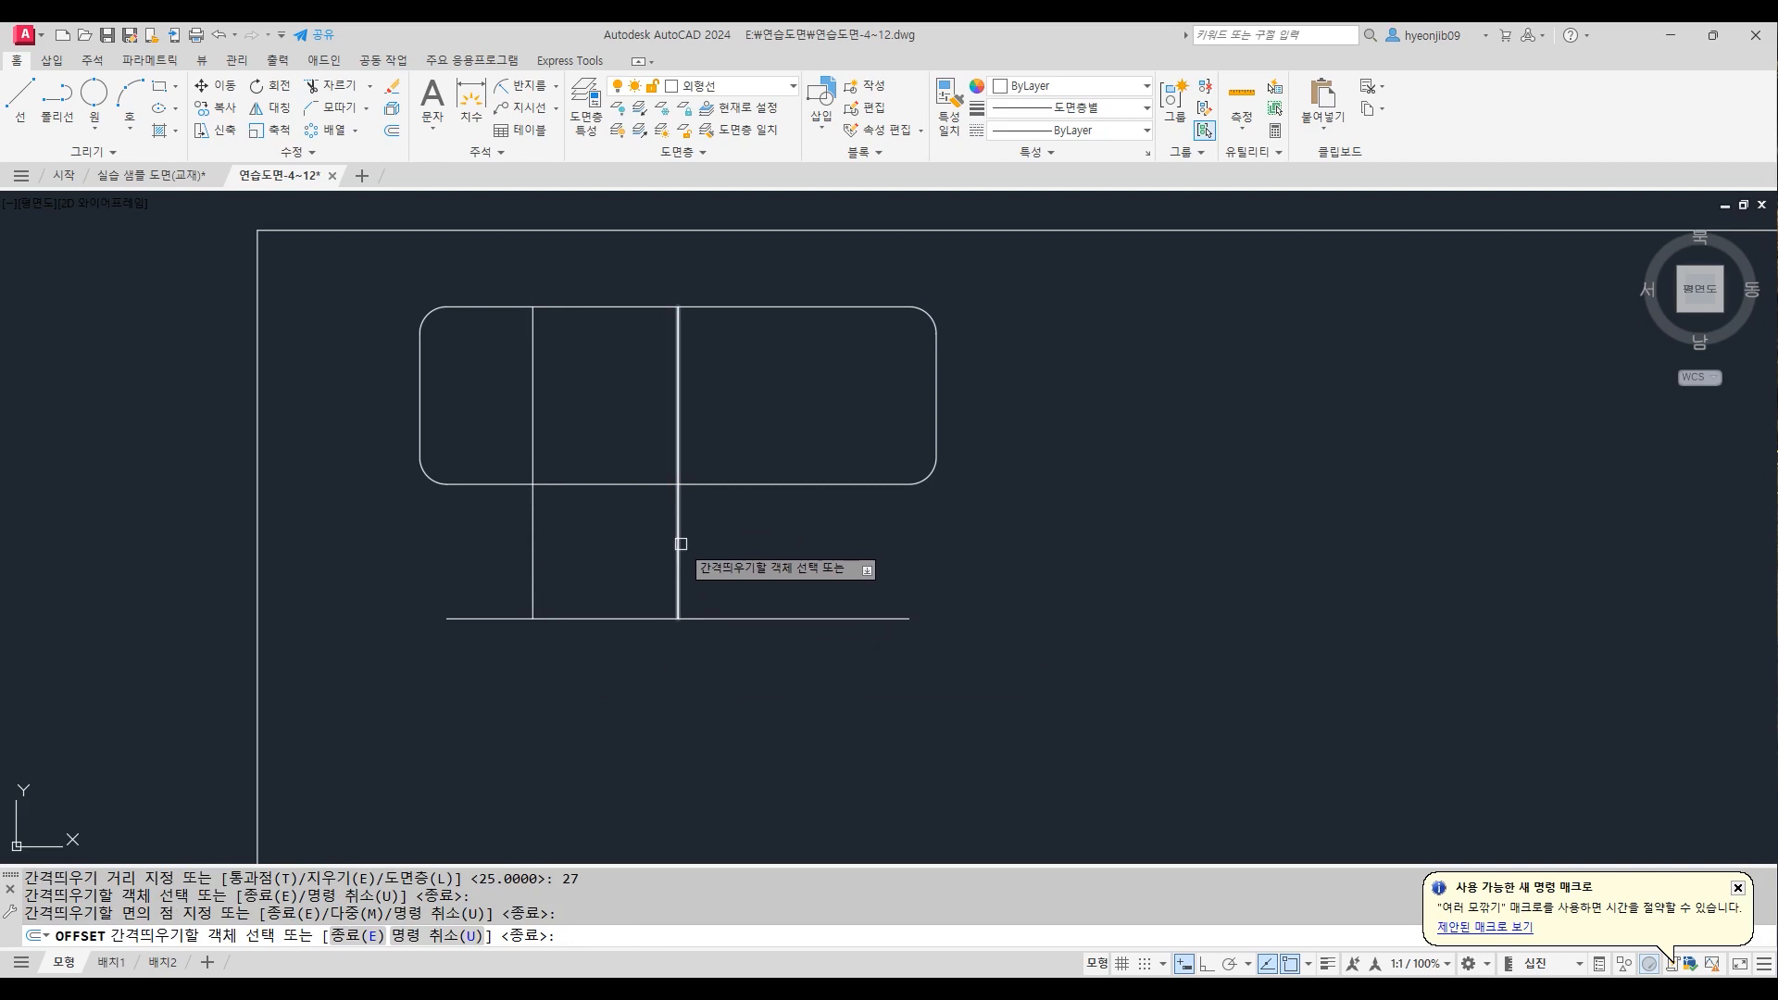
{"action": "left_click", "coordinate": [861, 533]}
{"action": "key", "text": "Return"}
Put the vertical middle line on the 중심선 layer
{"action": "left_click", "coordinate": [682, 401]}
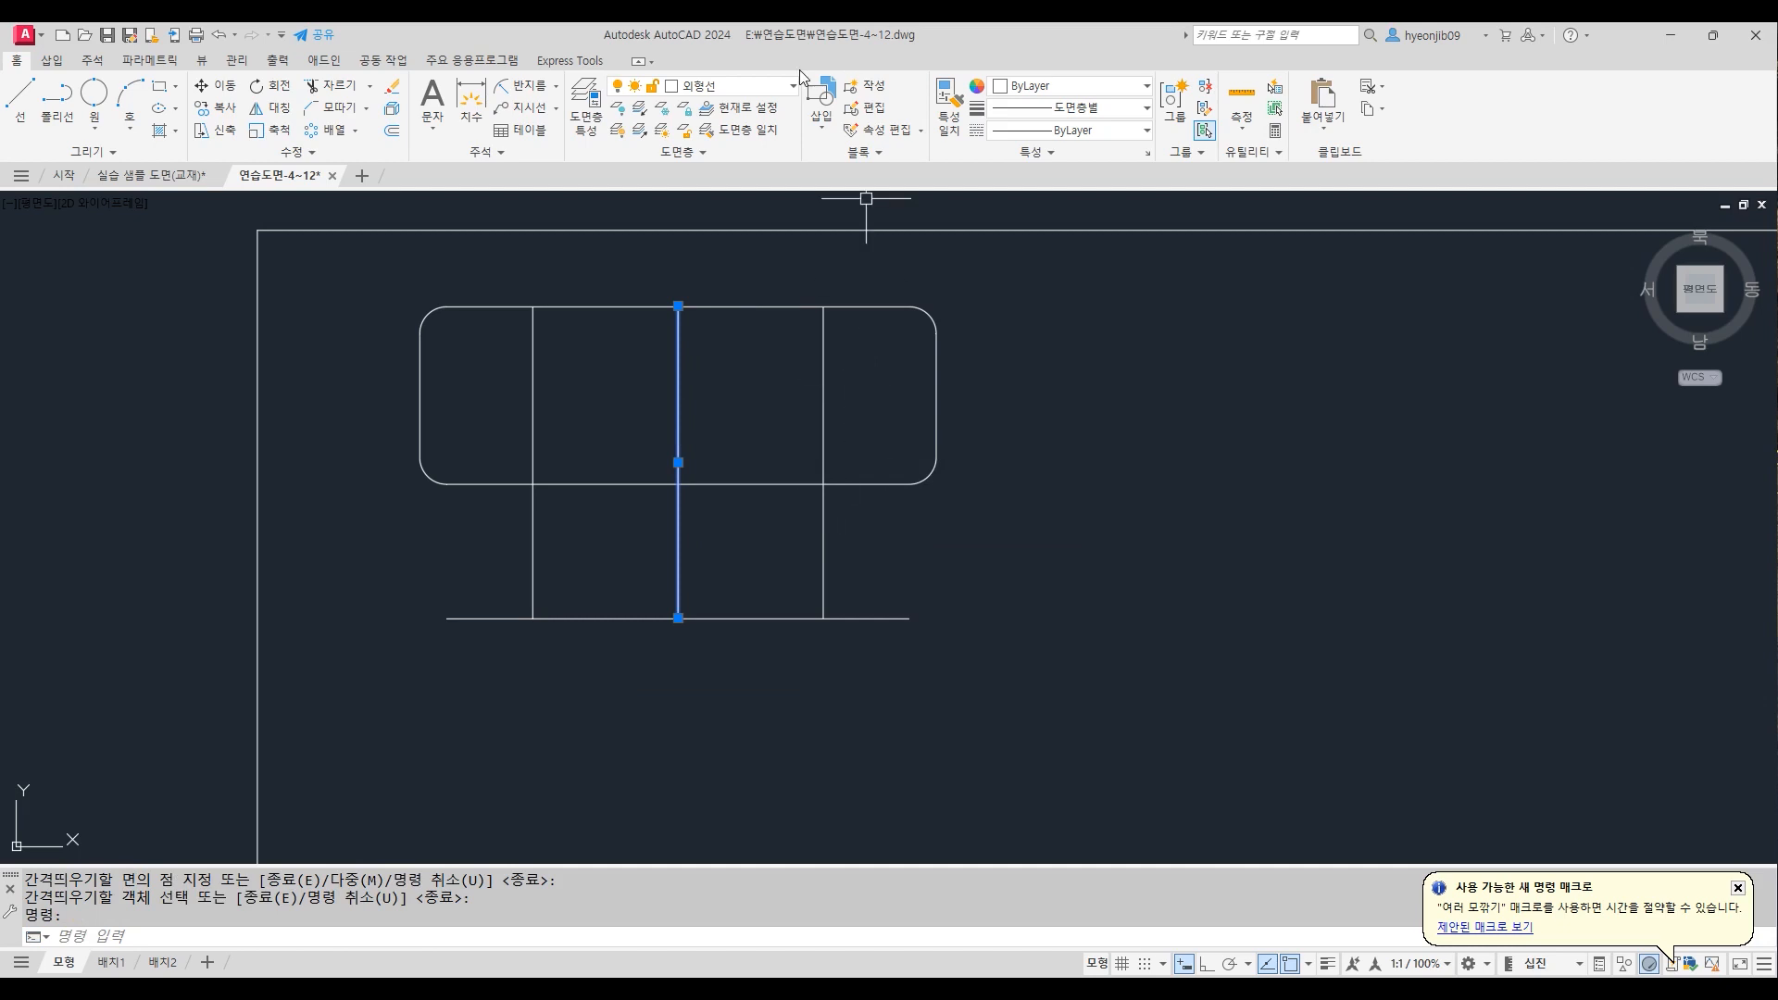
{"action": "left_click", "coordinate": [749, 89]}
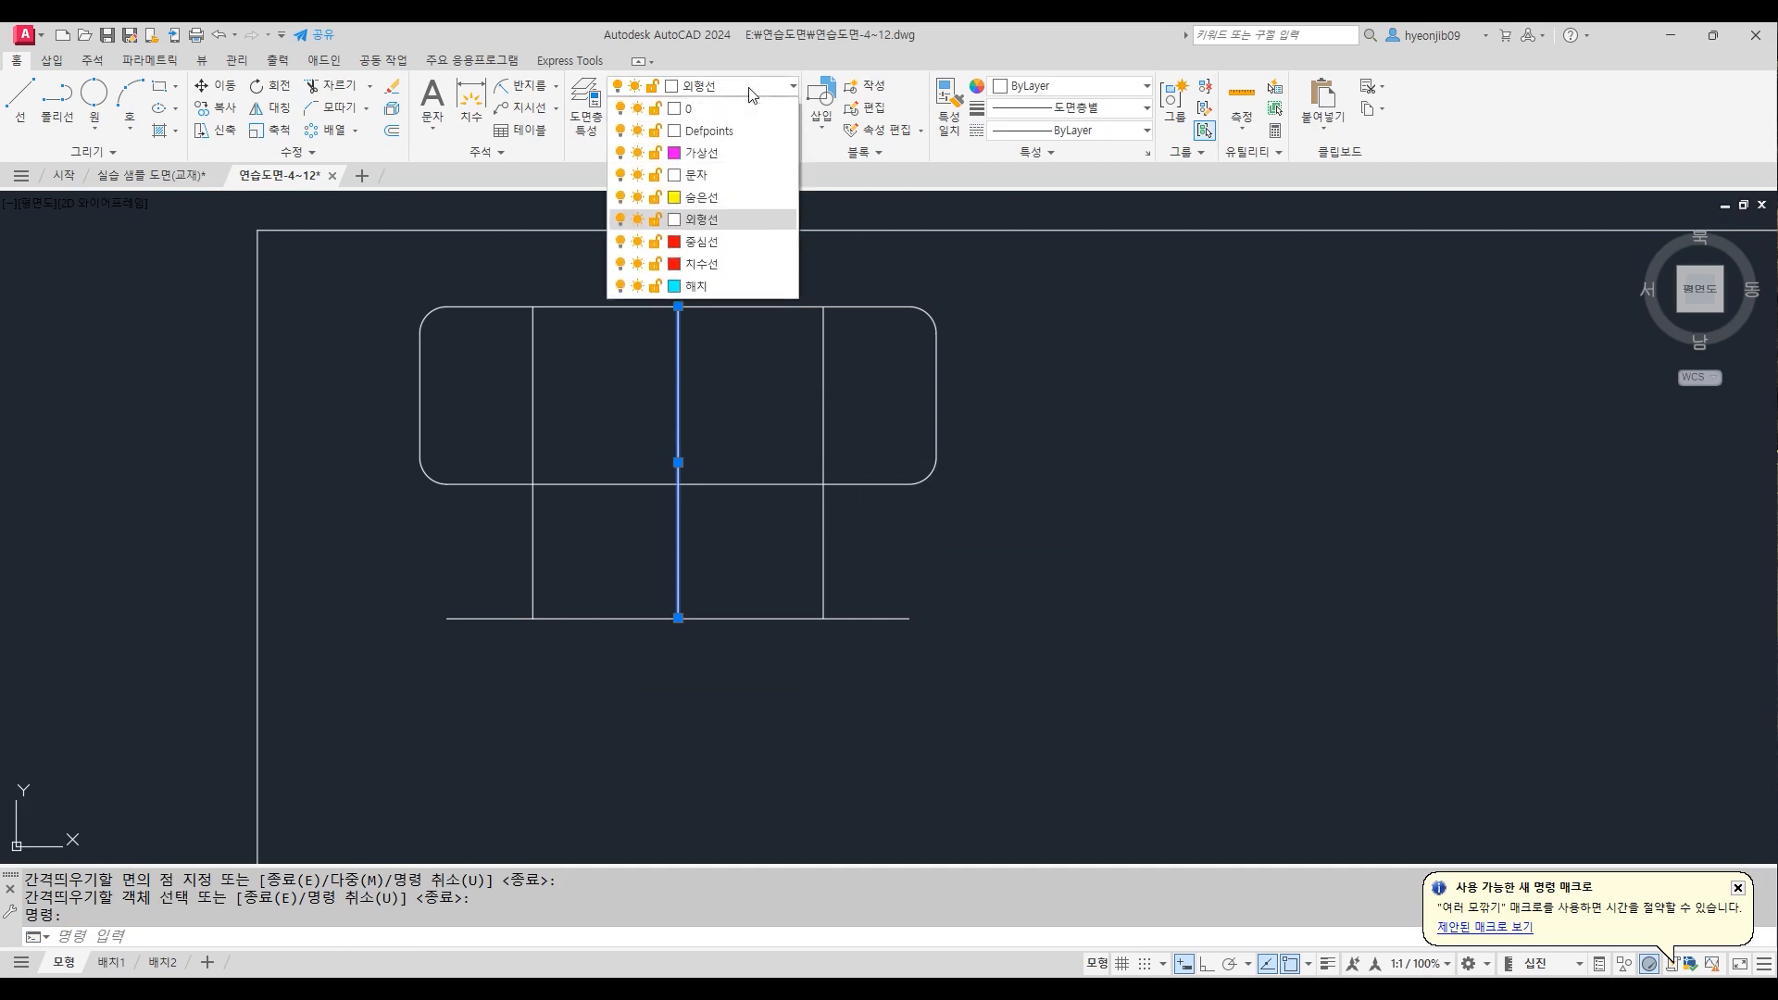
{"action": "left_click", "coordinate": [731, 240]}
{"action": "key", "text": "Escape"}
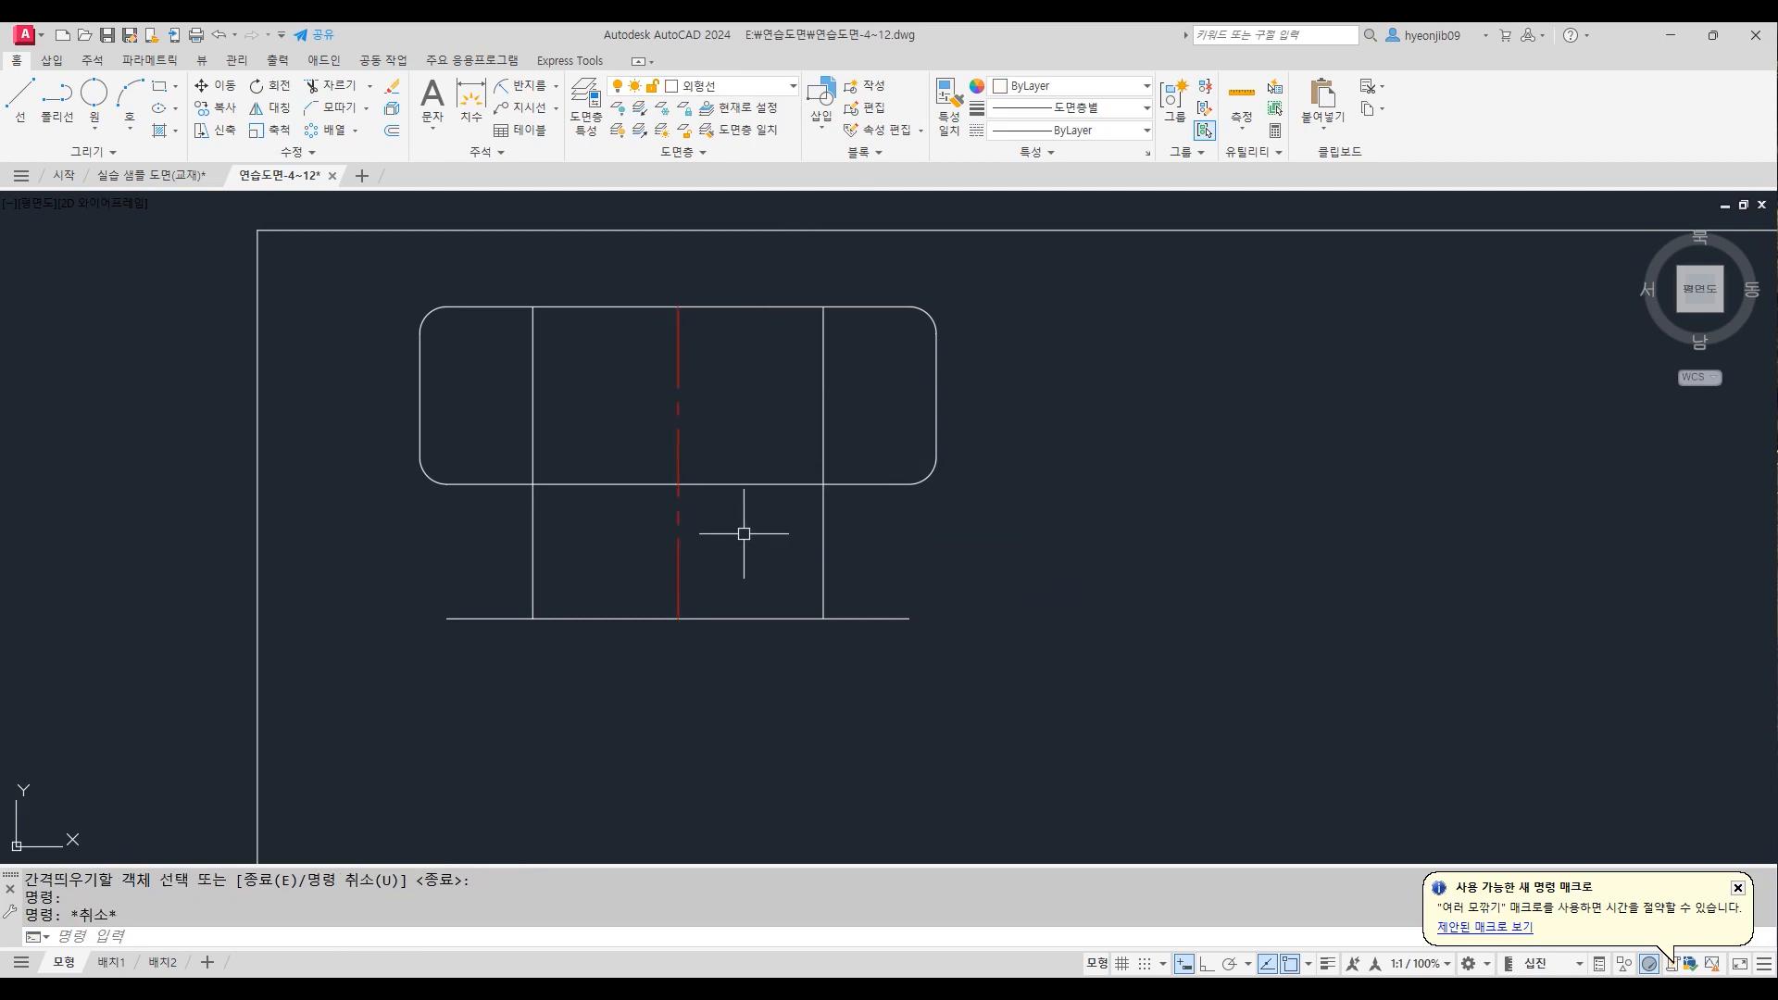
Chamfer the lower-left corner between the left vertical line and the bottom line with both distances at 6
{"action": "middle_click_drag", "start_coordinate": [814, 444], "coordinate": [922, 482]}
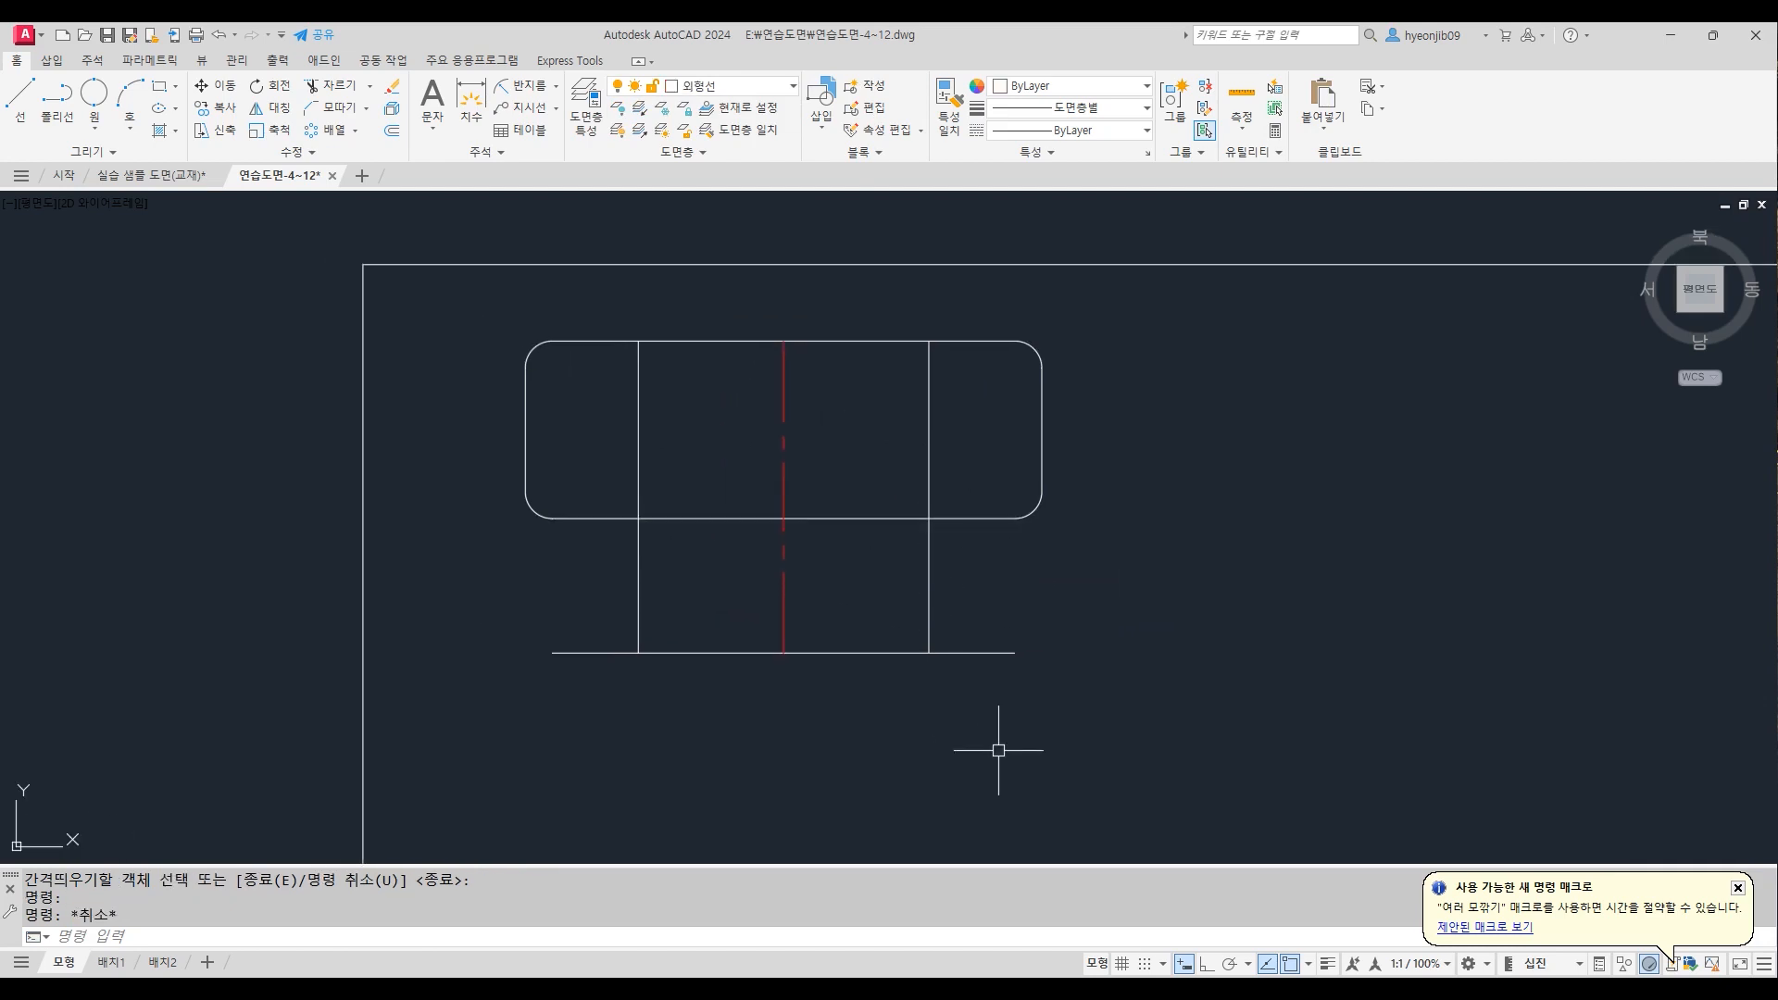
{"action": "scroll", "coordinate": [607, 620], "scroll_direction": "up", "scroll_amount": 2}
{"action": "middle_click_drag", "start_coordinate": [831, 504], "coordinate": [783, 580]}
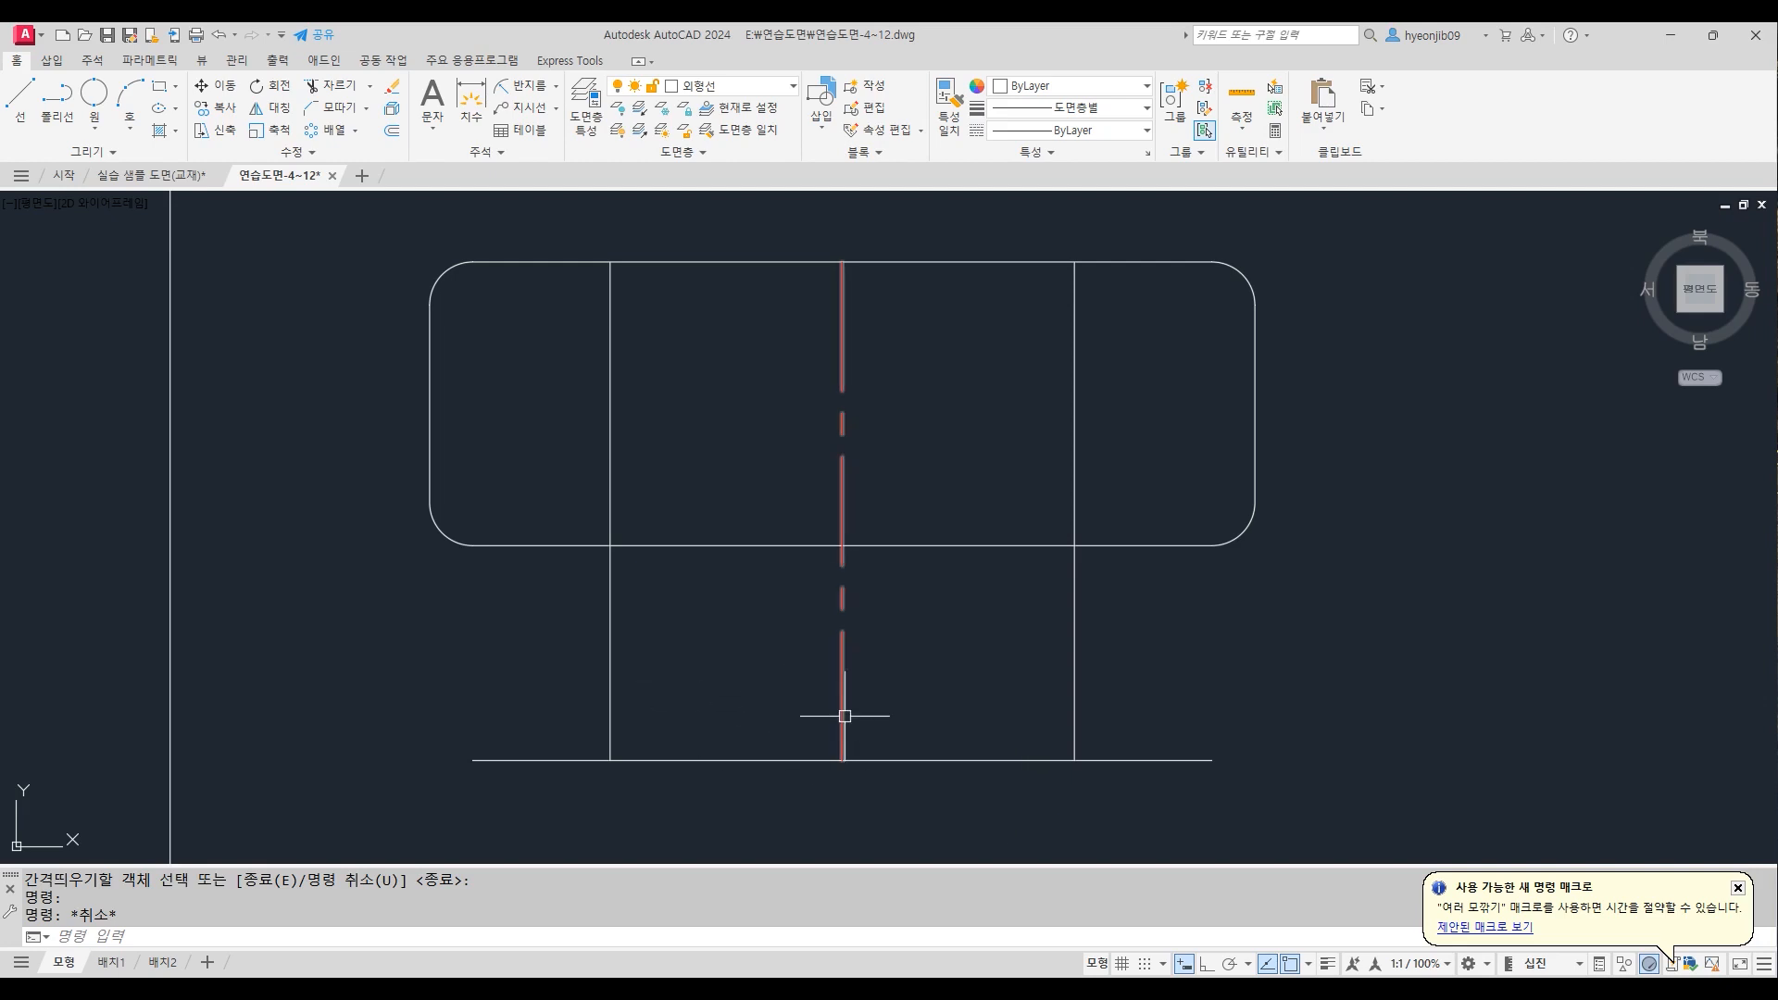
{"action": "type", "text": "CHa"}
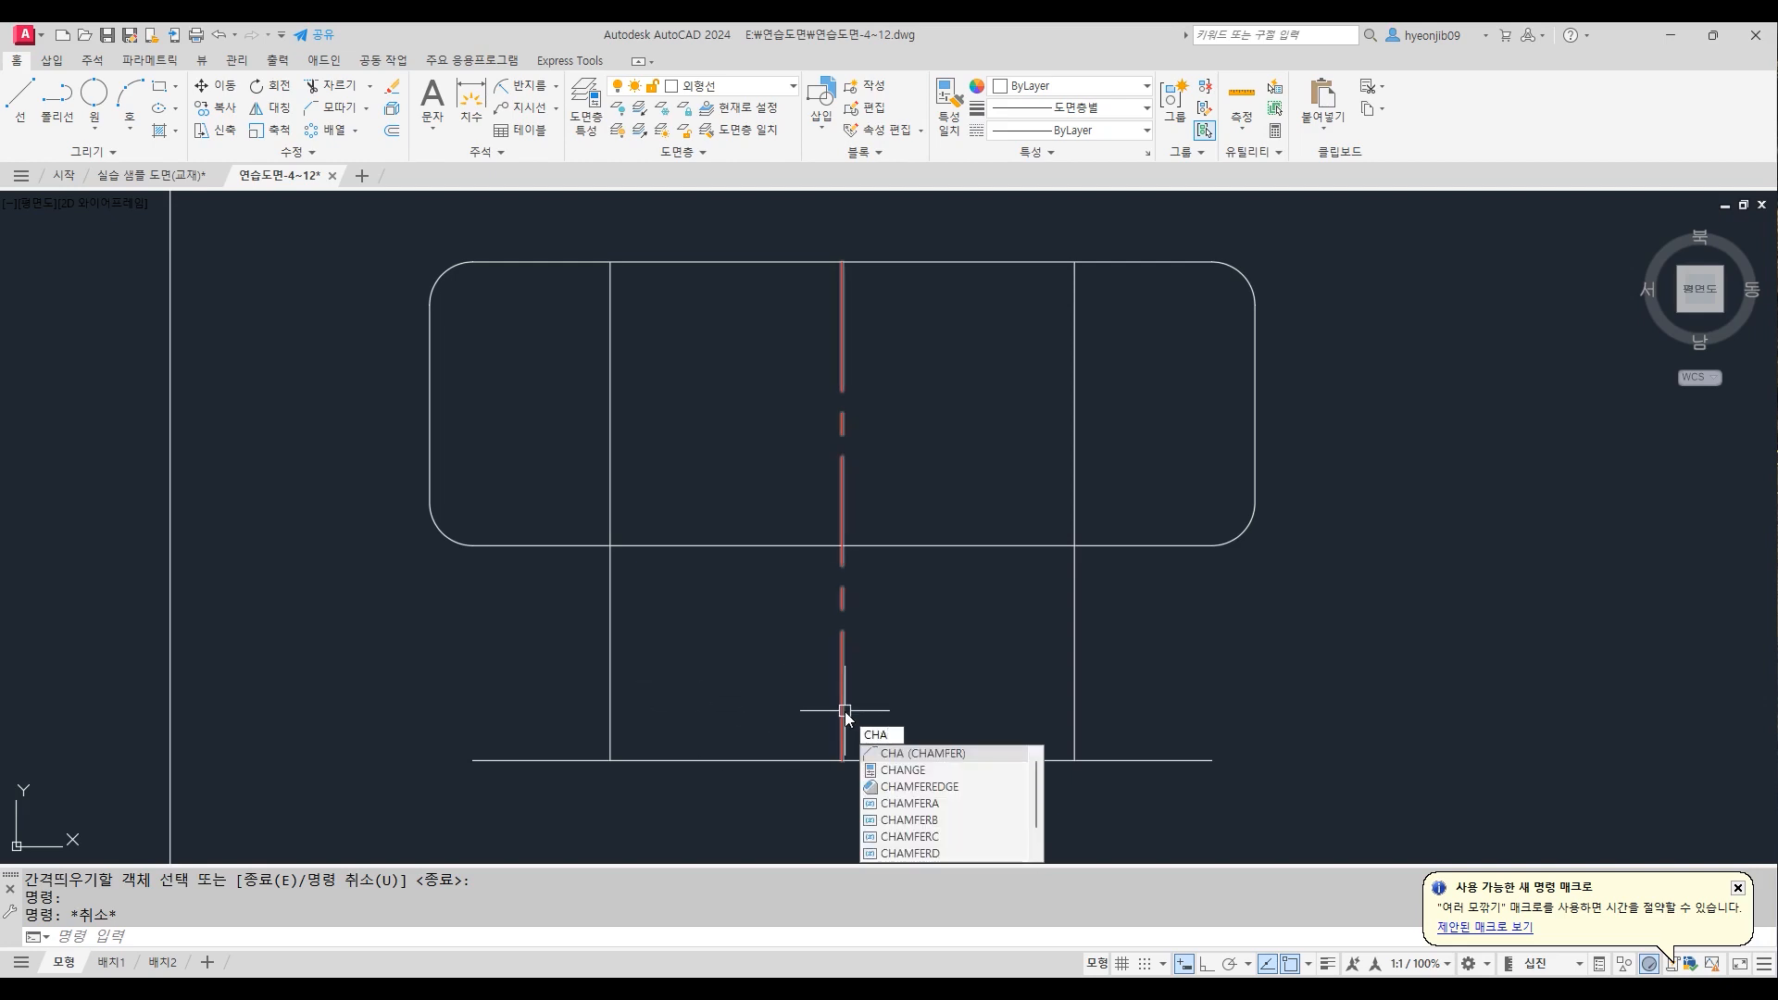
{"action": "key", "text": "Return"}
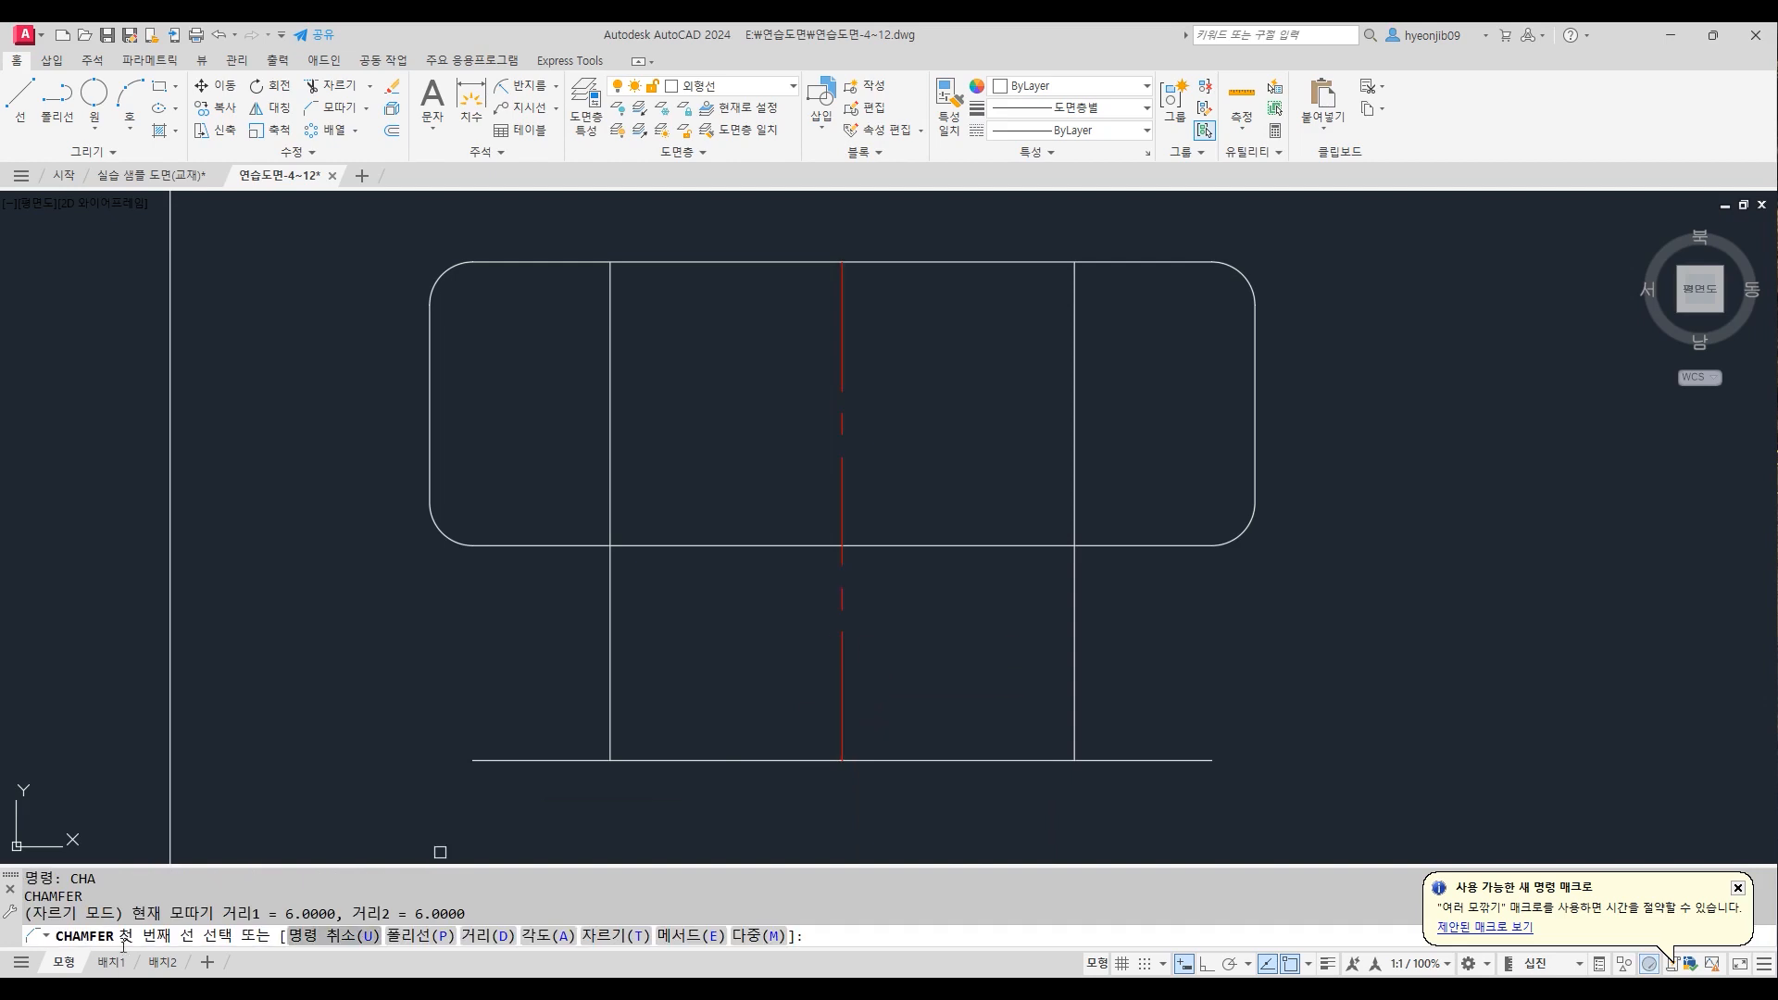
{"action": "left_click", "coordinate": [498, 937]}
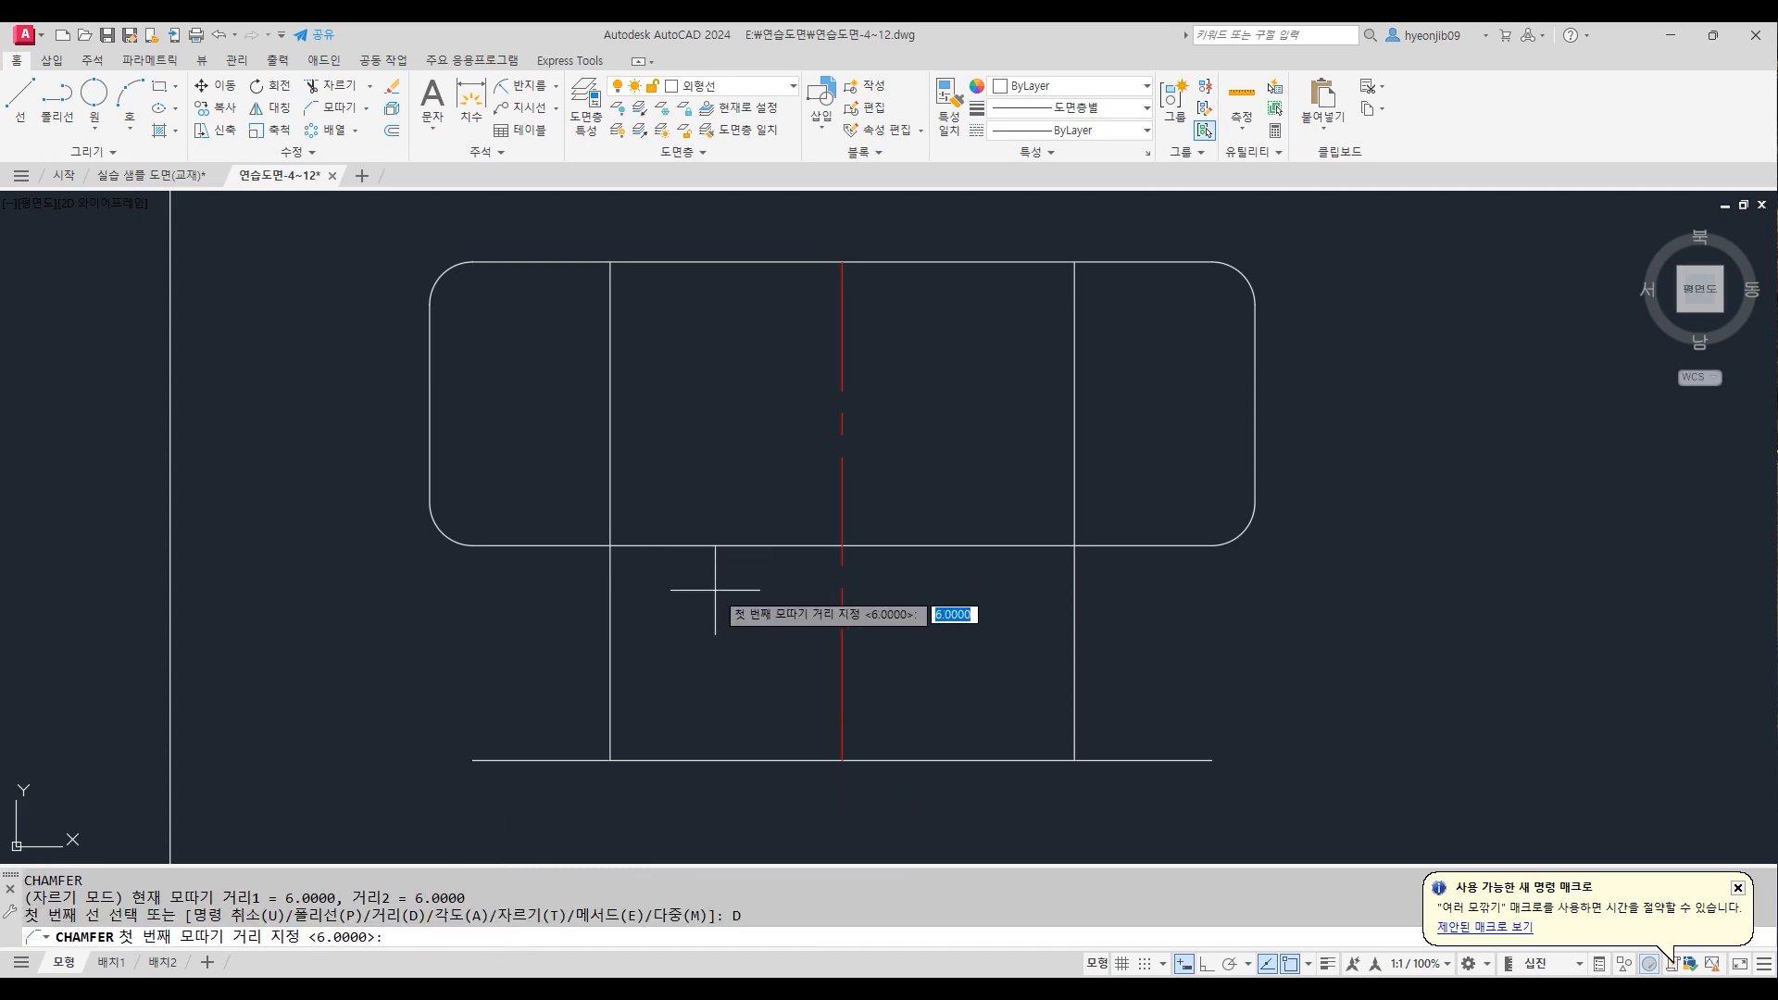
{"action": "type", "text": "6"}
{"action": "key", "text": "Return"}
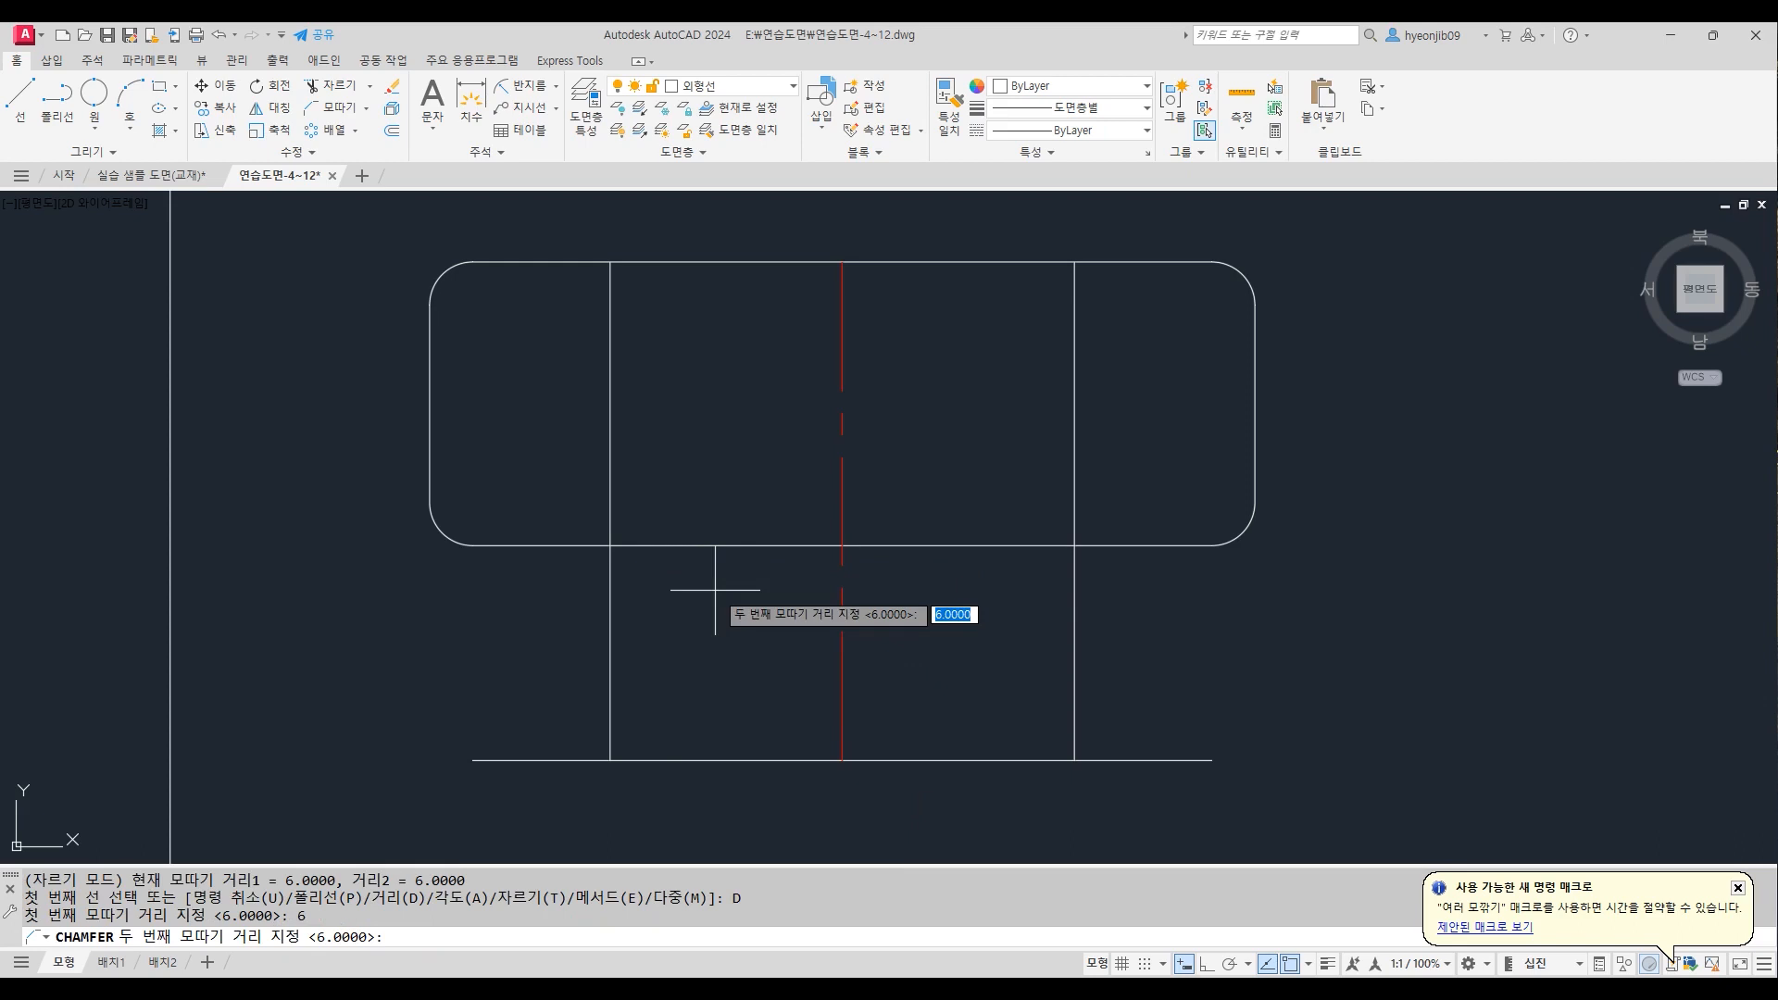
{"action": "key", "text": "Return"}
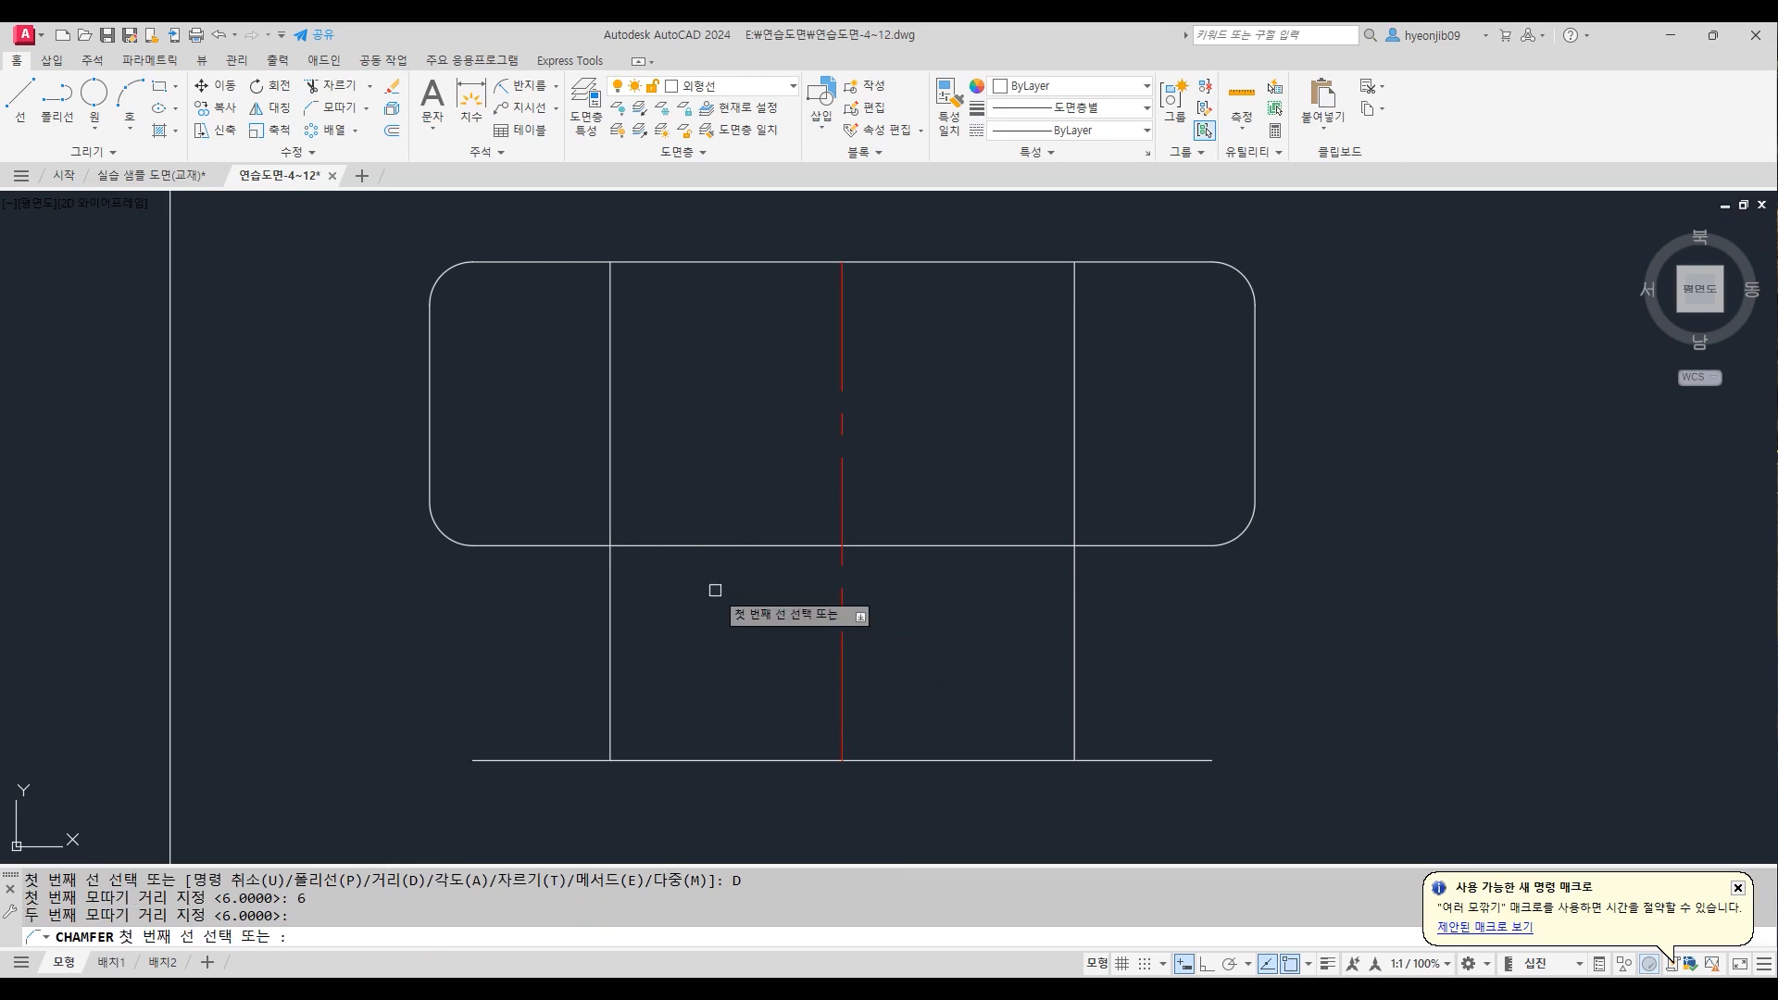
{"action": "left_click", "coordinate": [610, 680]}
{"action": "left_click", "coordinate": [695, 759]}
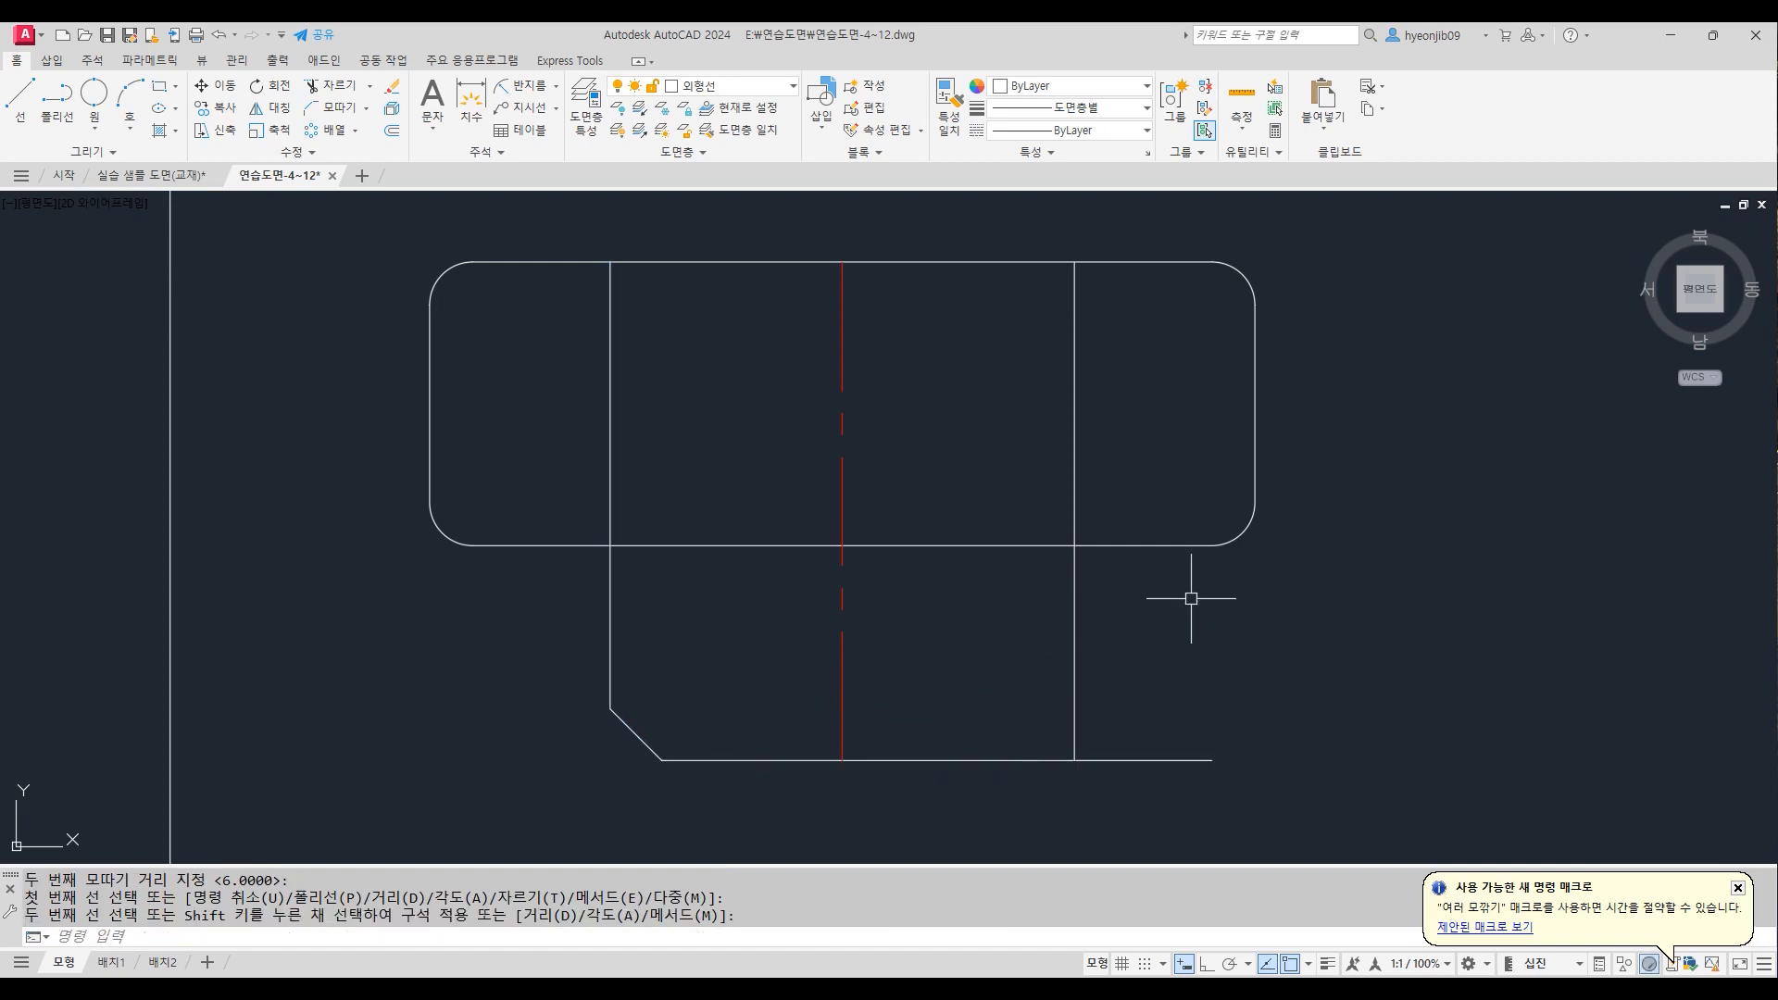
Chamfer the lower-right corner between the right vertical line and the bottom line with the same 6 by 6 distances
{"action": "key", "text": "Return"}
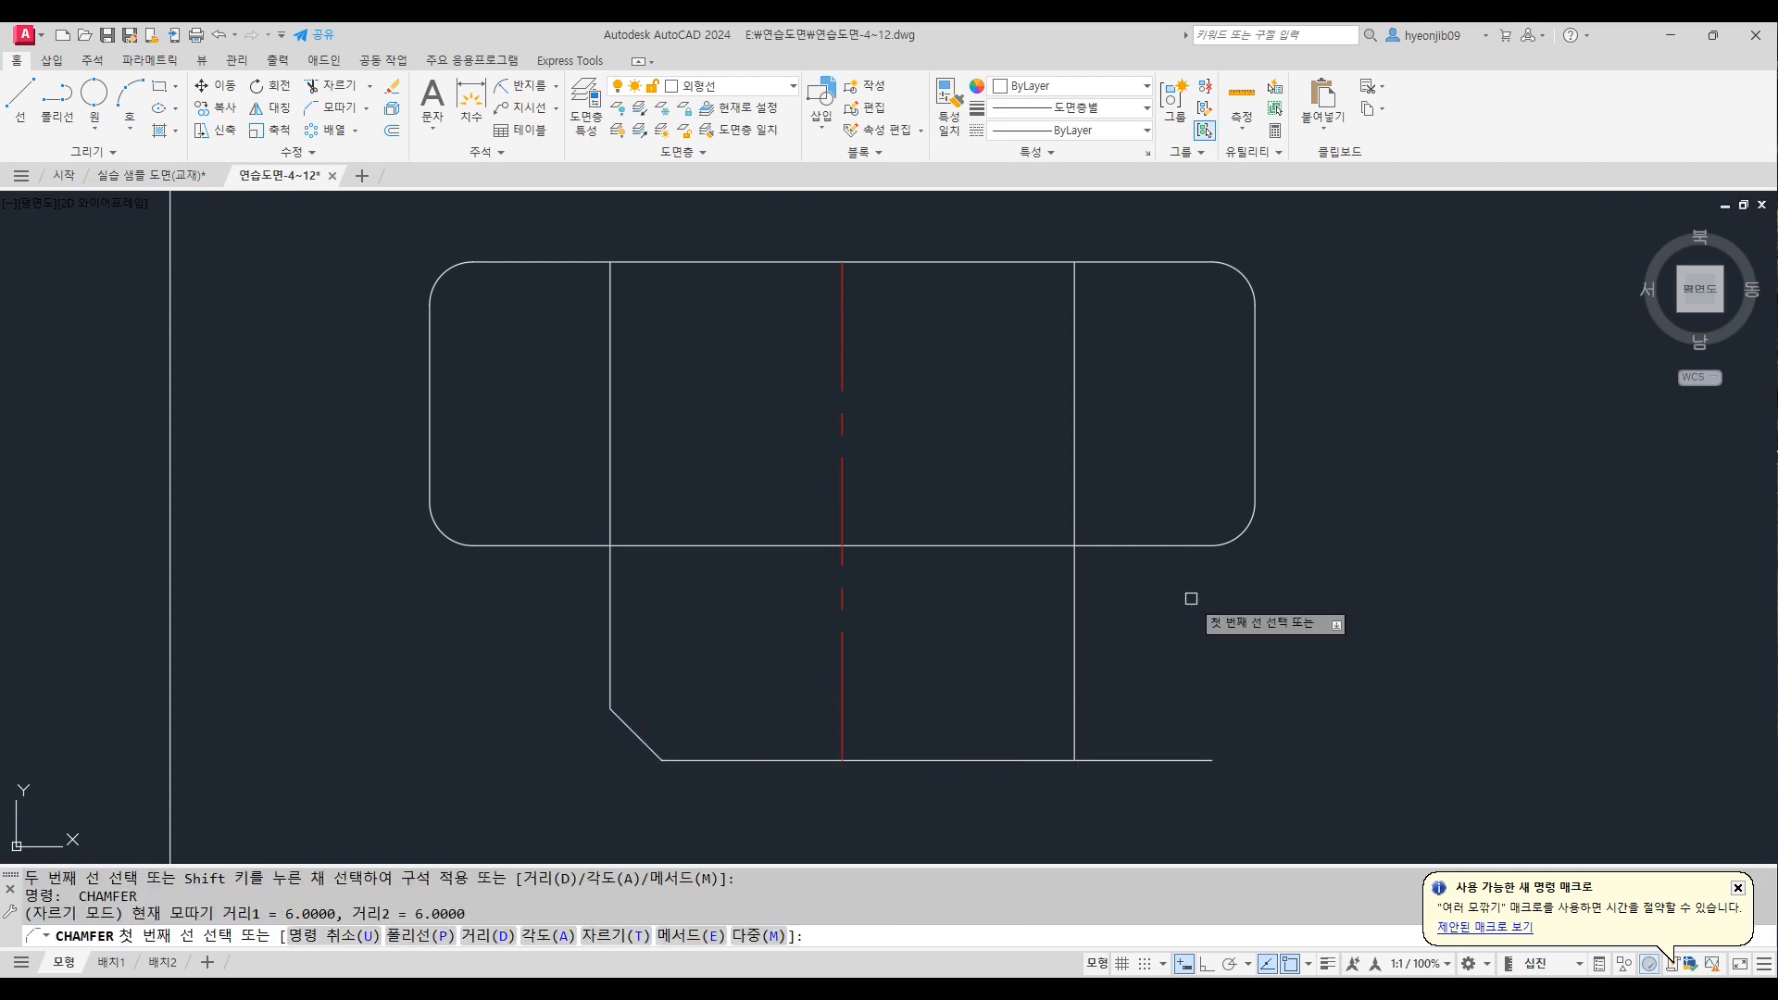
{"action": "left_click", "coordinate": [1075, 650]}
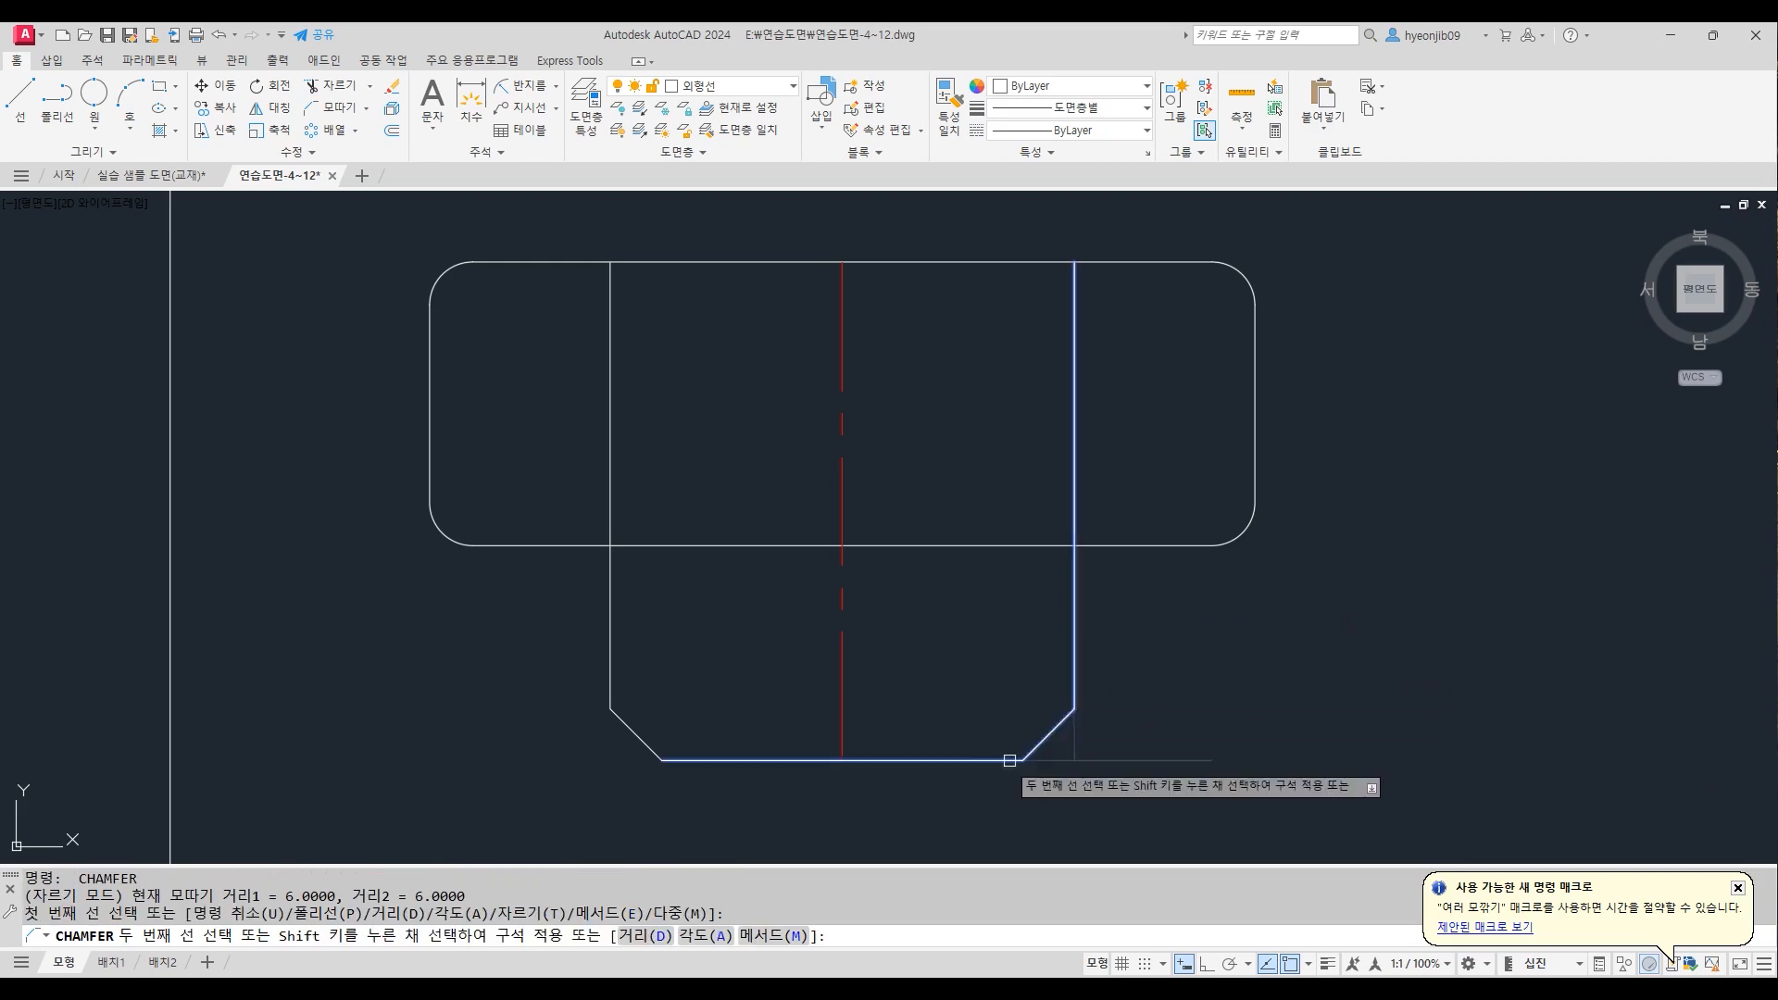
{"action": "left_click", "coordinate": [951, 756]}
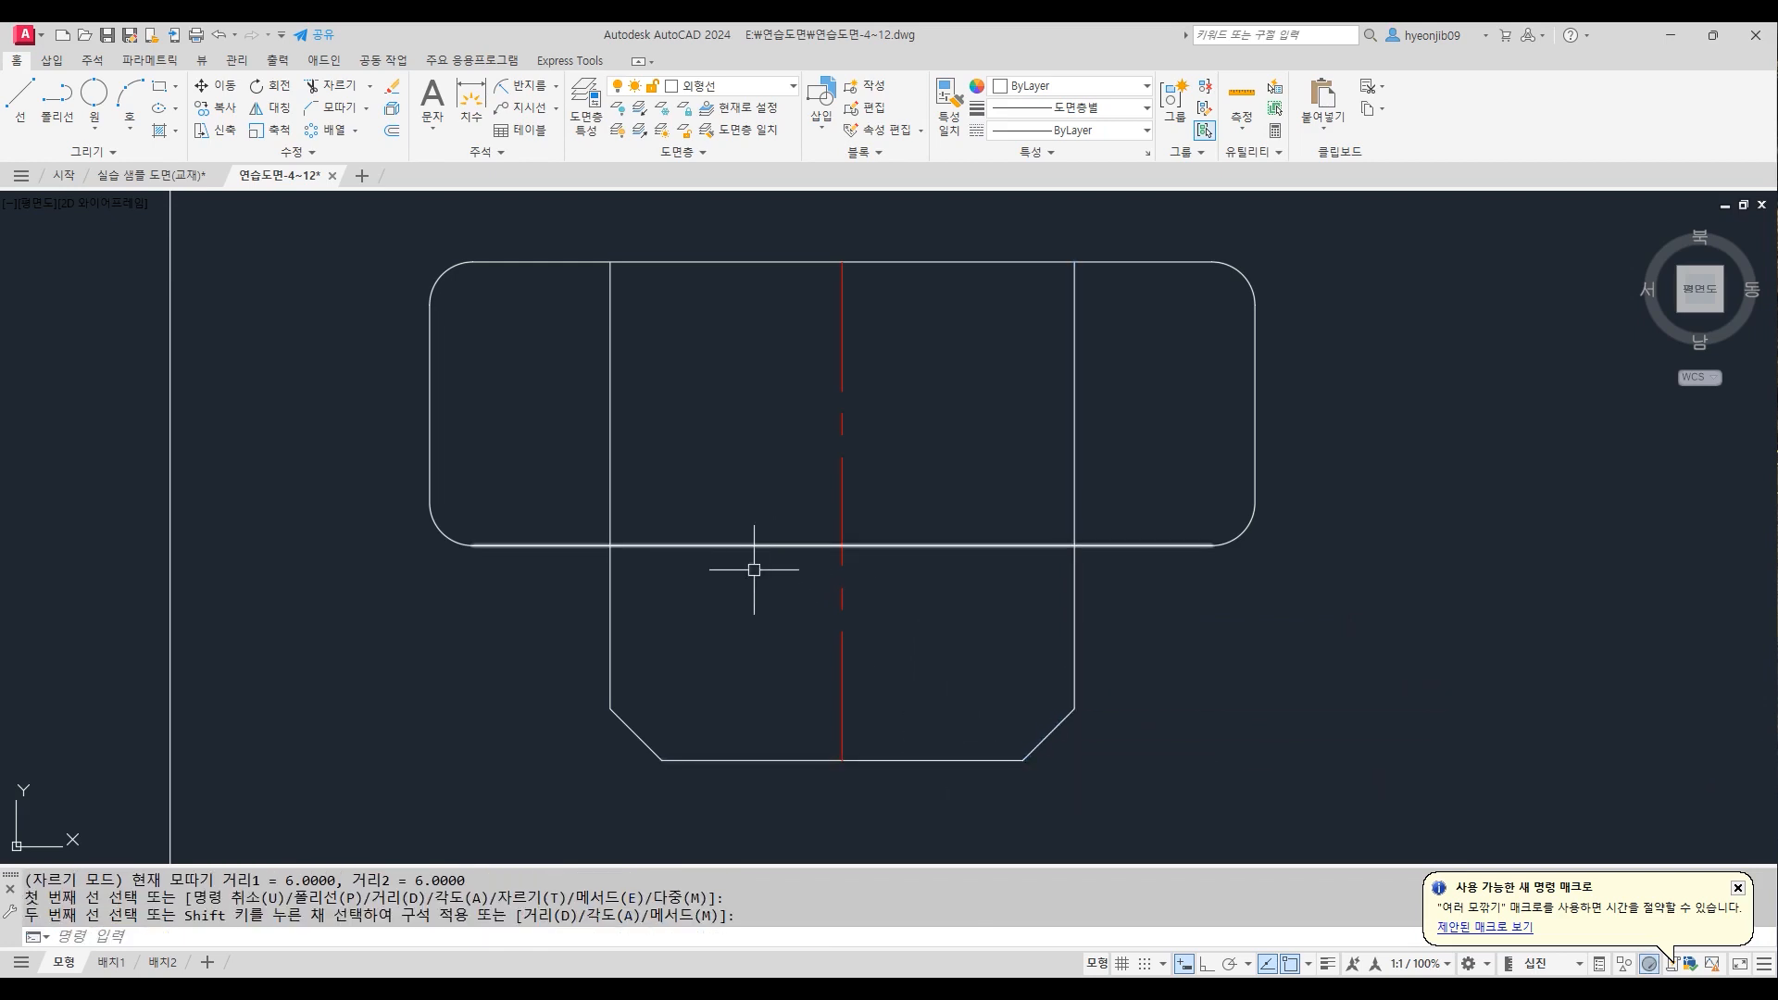
Trim the rectangle's bottom edge between the left vertical line and the centre line
{"action": "type", "text": "t"}
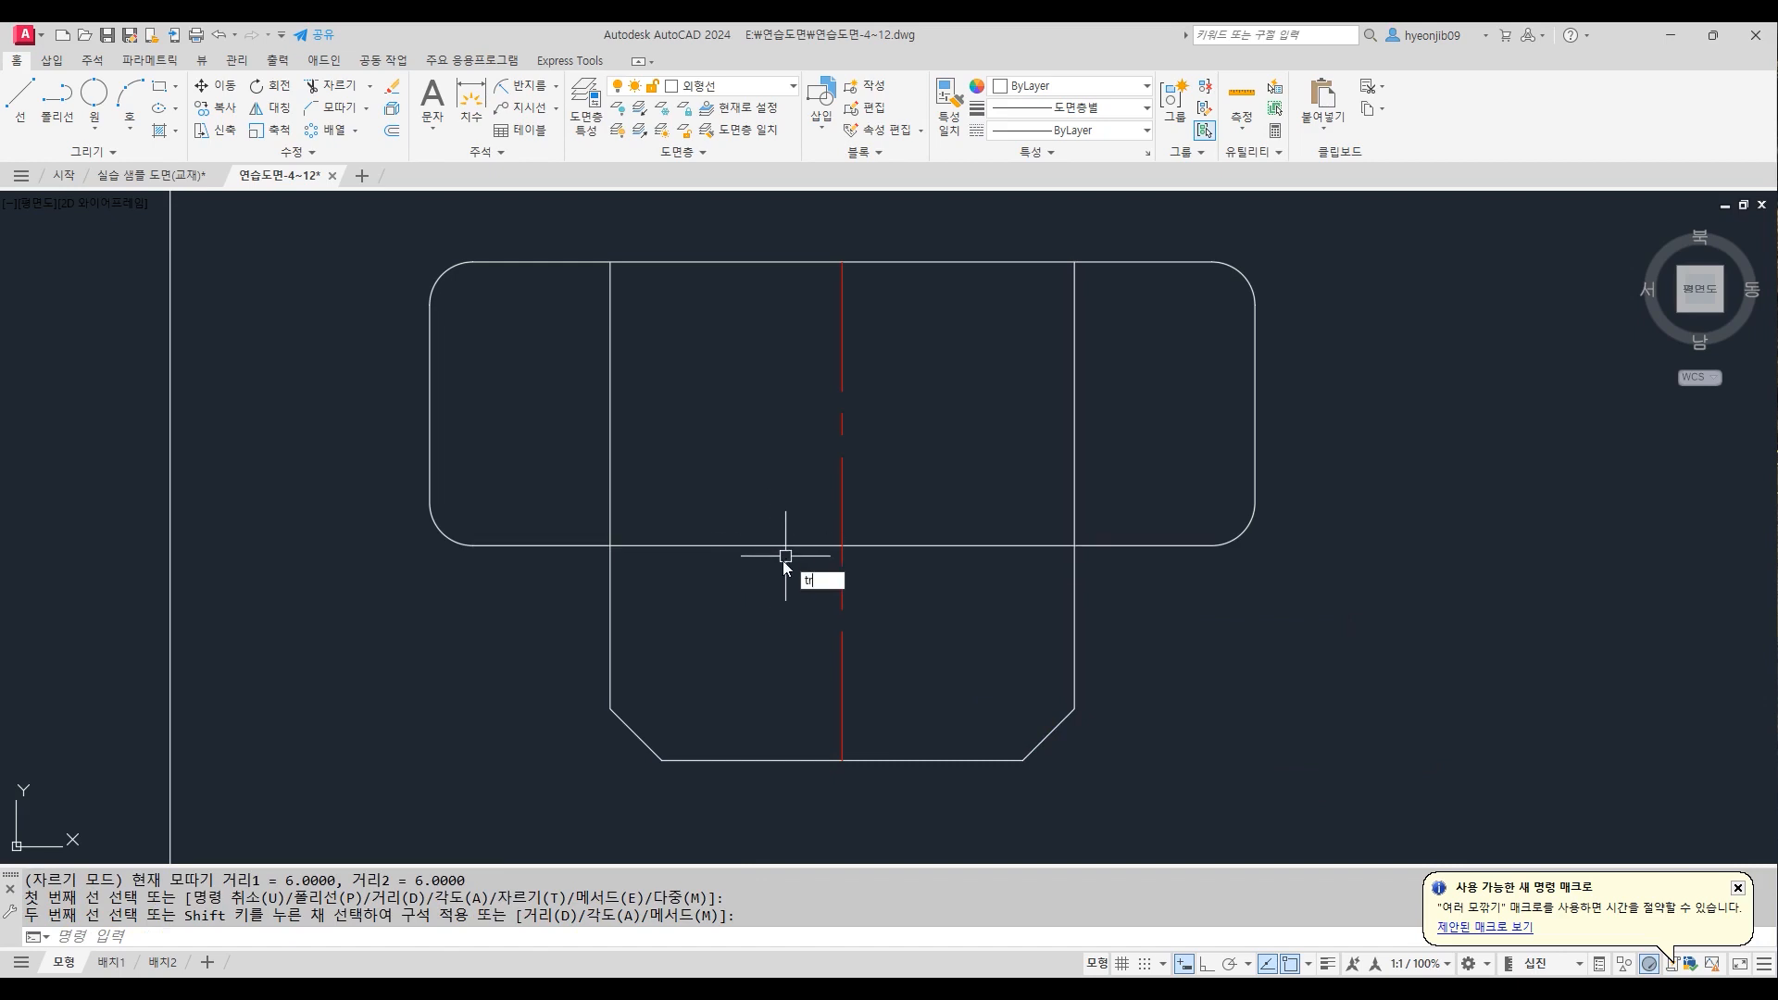
{"action": "type", "text": "r"}
{"action": "key", "text": "Return"}
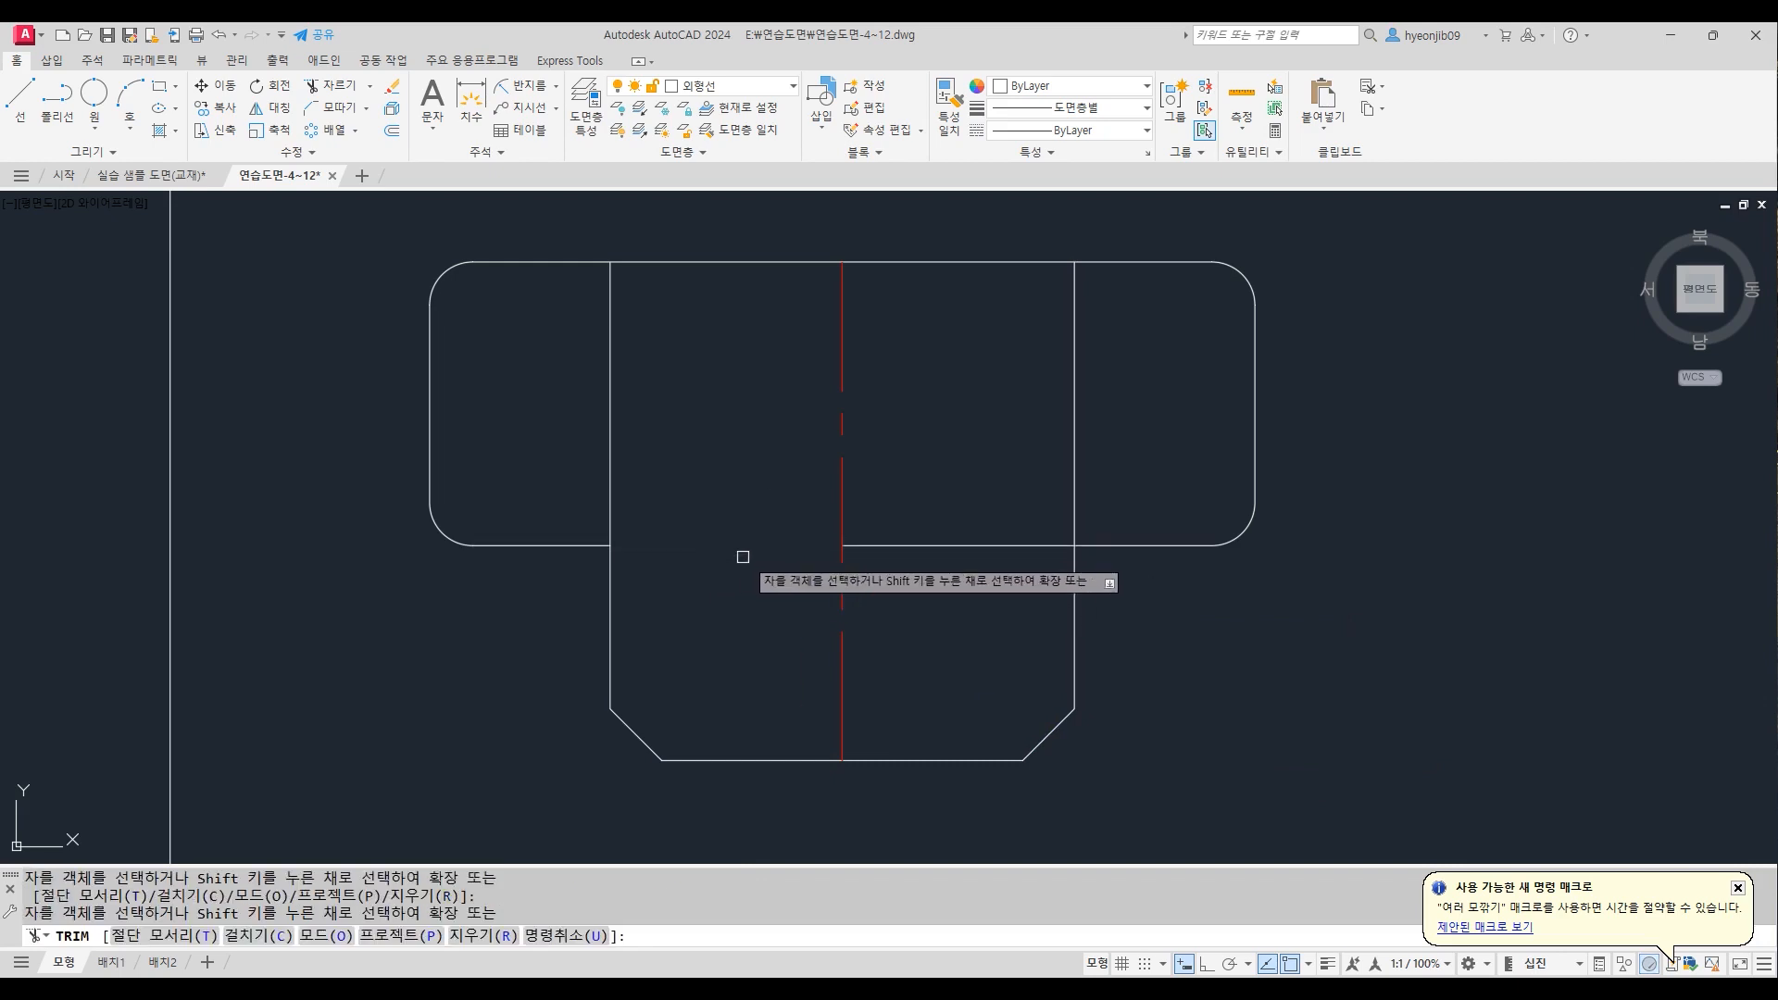
{"action": "key", "text": "Return"}
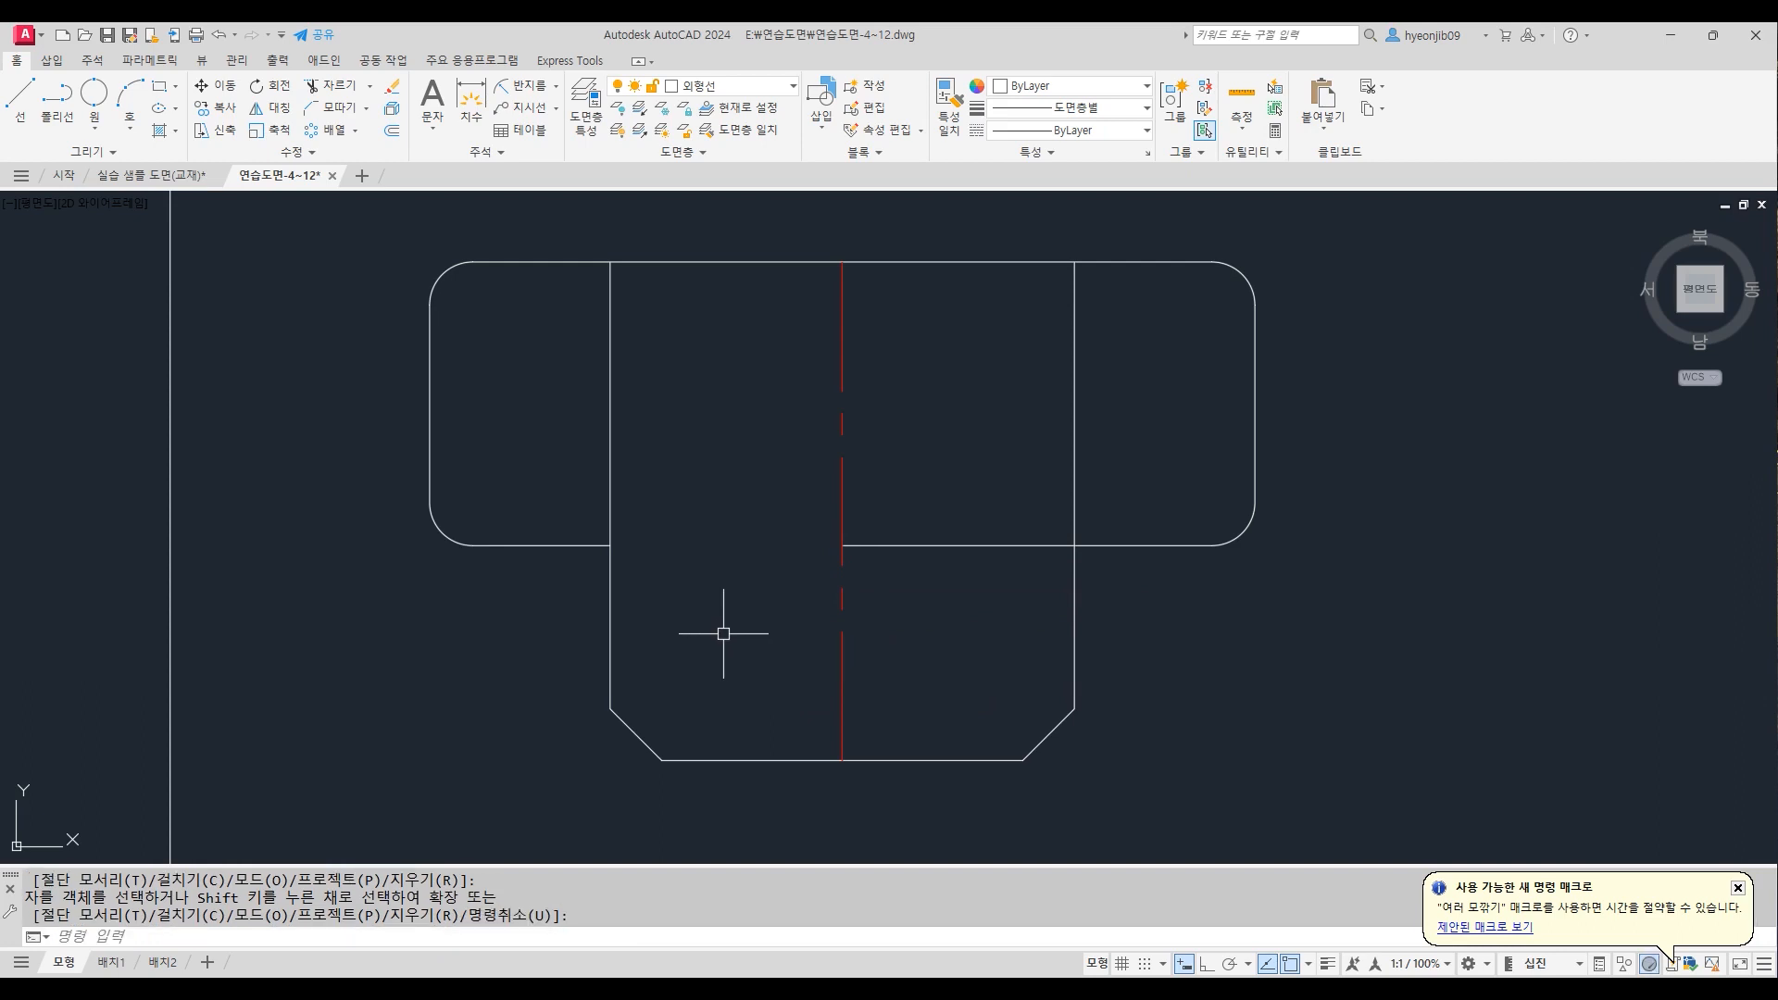
Fillet the left and right inner corners between the rectangle's bottom edge and the vertical lines with radius 5
{"action": "type", "text": "f"}
{"action": "key", "text": "Return"}
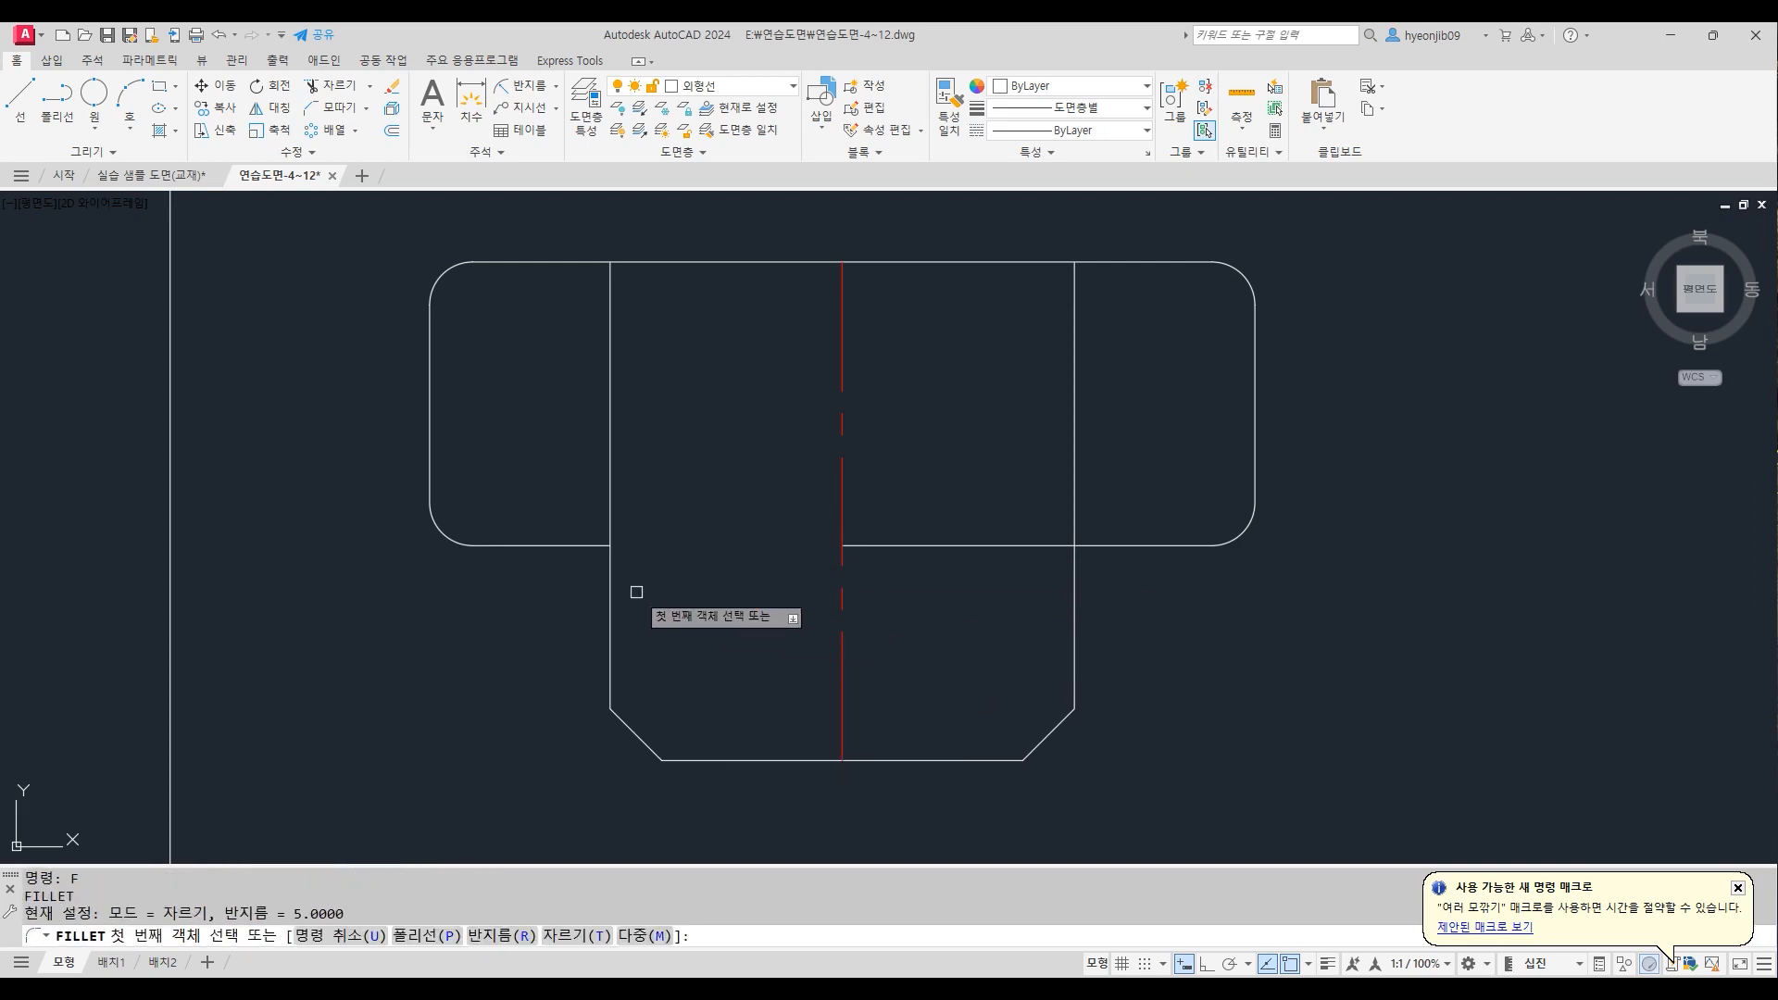
{"action": "left_click", "coordinate": [556, 546]}
{"action": "left_click", "coordinate": [614, 615]}
{"action": "key", "text": "Return"}
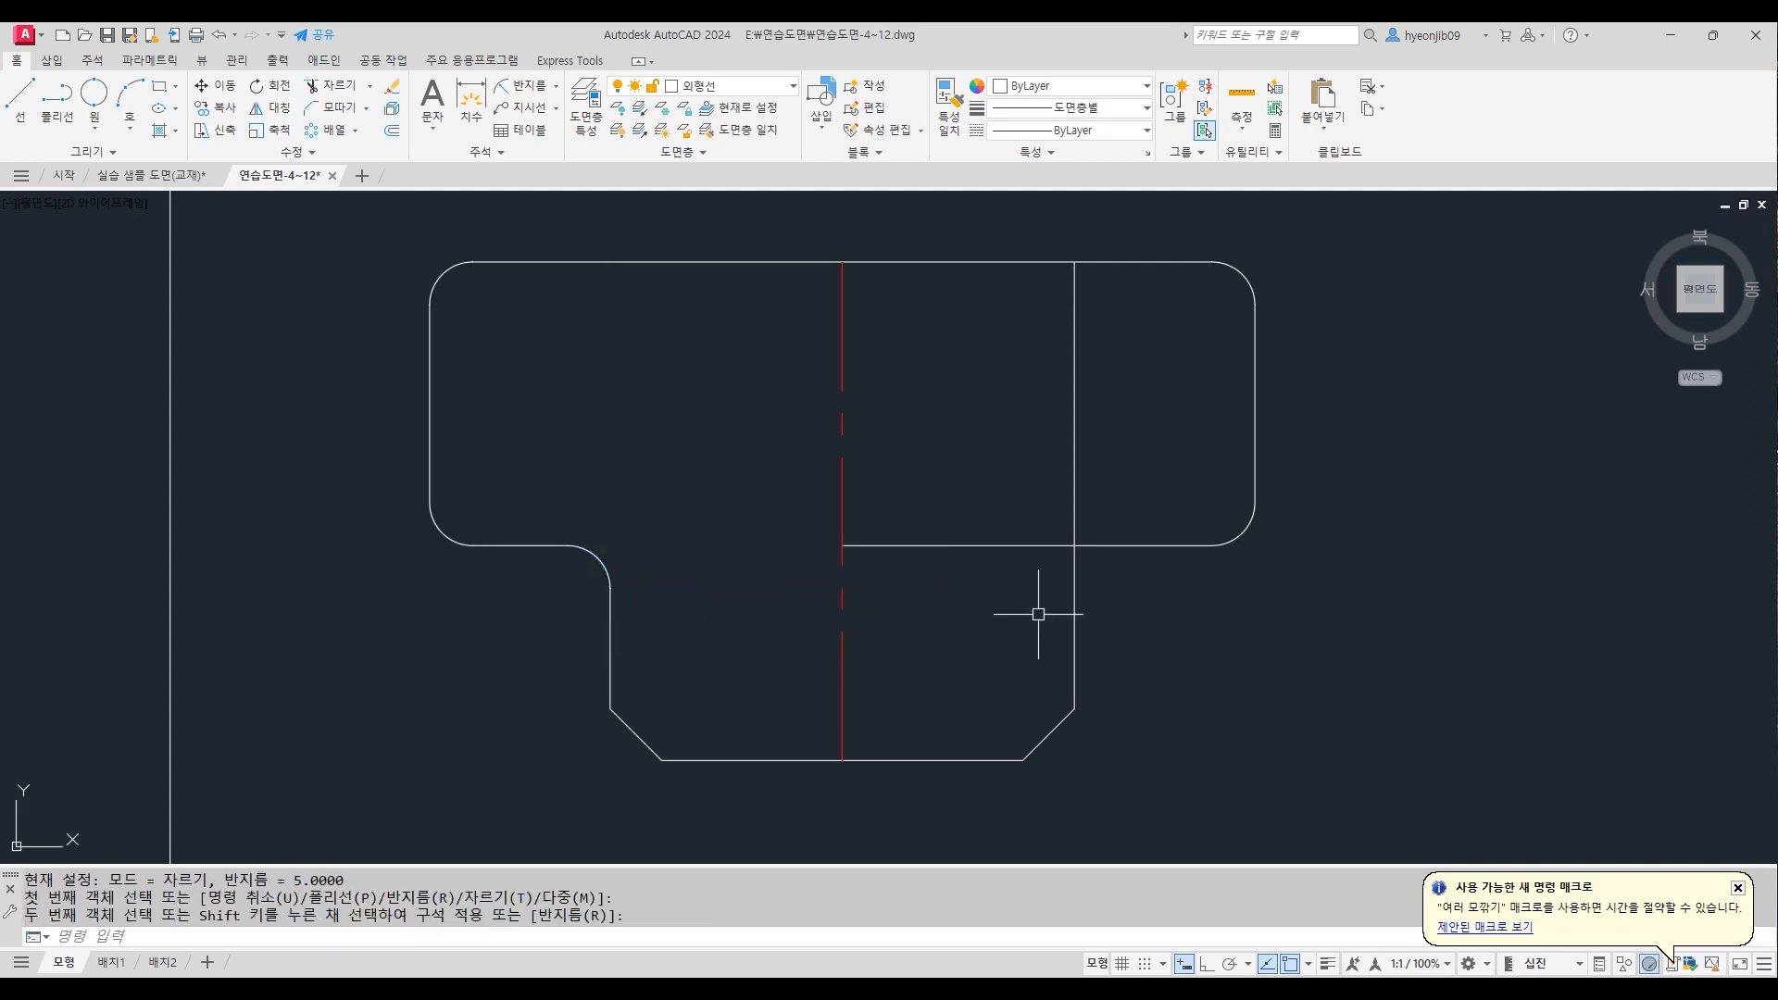
{"action": "left_click", "coordinate": [1134, 546]}
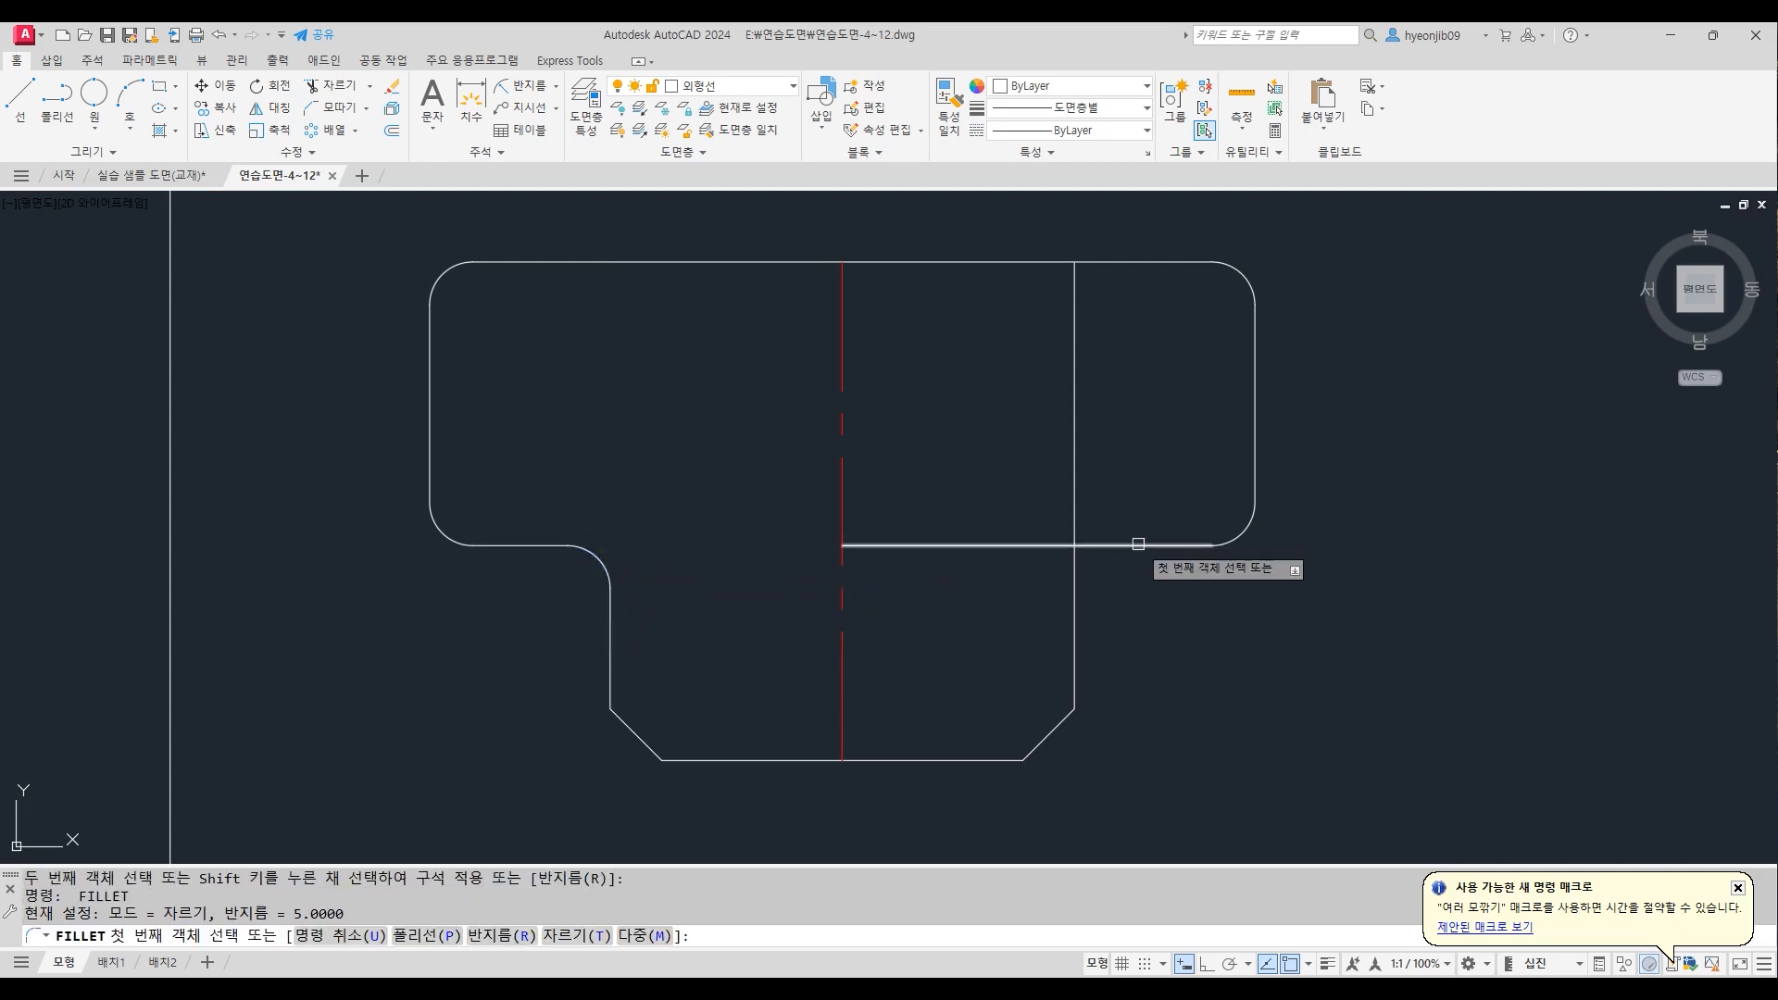
{"action": "left_click", "coordinate": [1074, 615]}
{"action": "scroll", "coordinate": [995, 495], "scroll_direction": "down", "scroll_amount": 2}
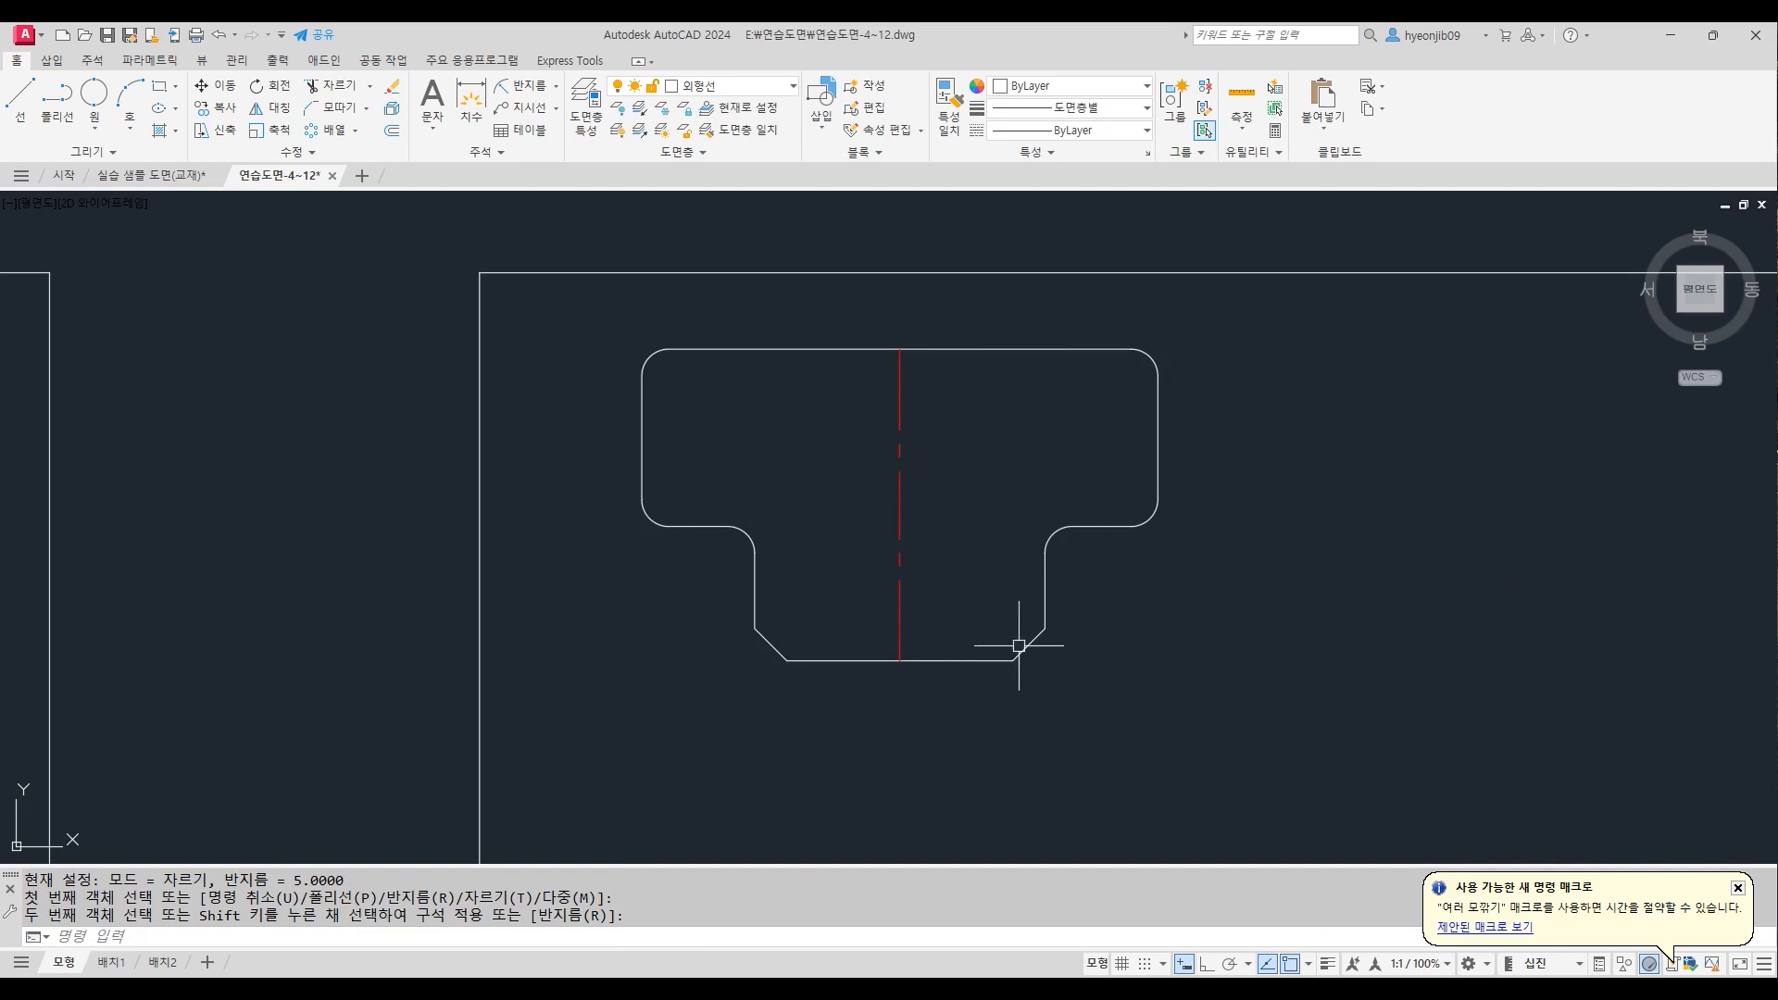
Offset the plate's bottom edge 20 upward as a helper line for the hole centre
{"action": "type", "text": "o"}
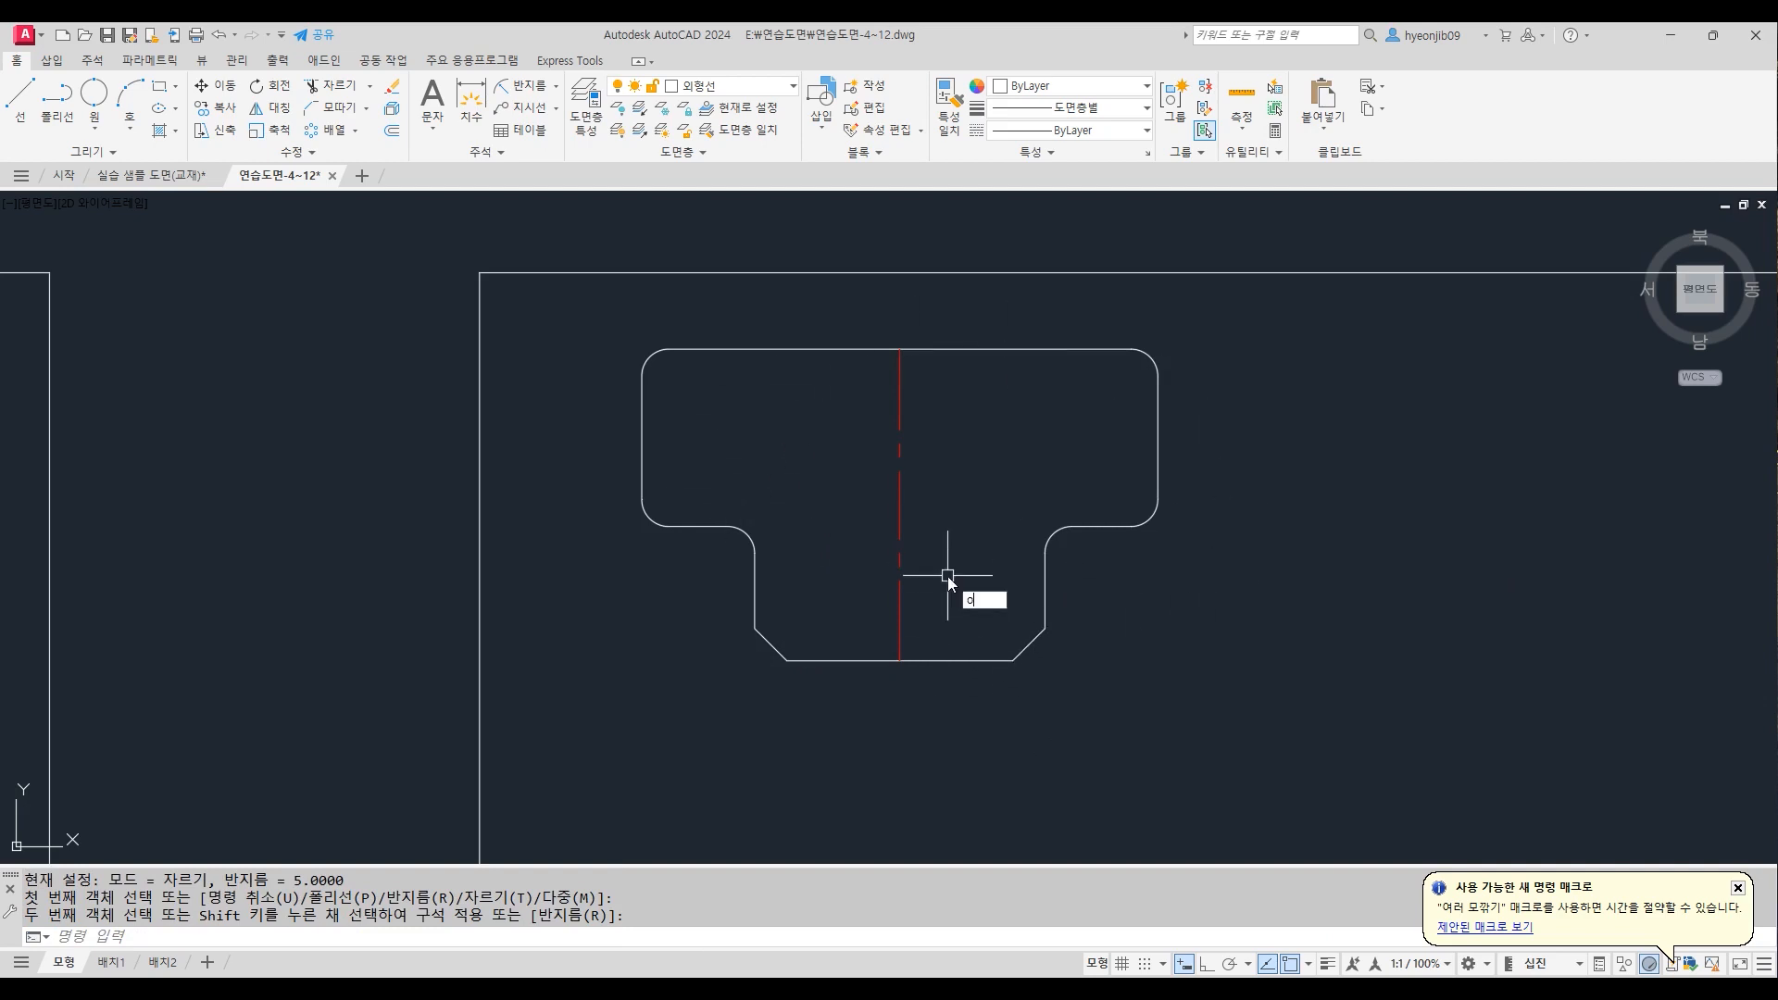
{"action": "key", "text": "Return"}
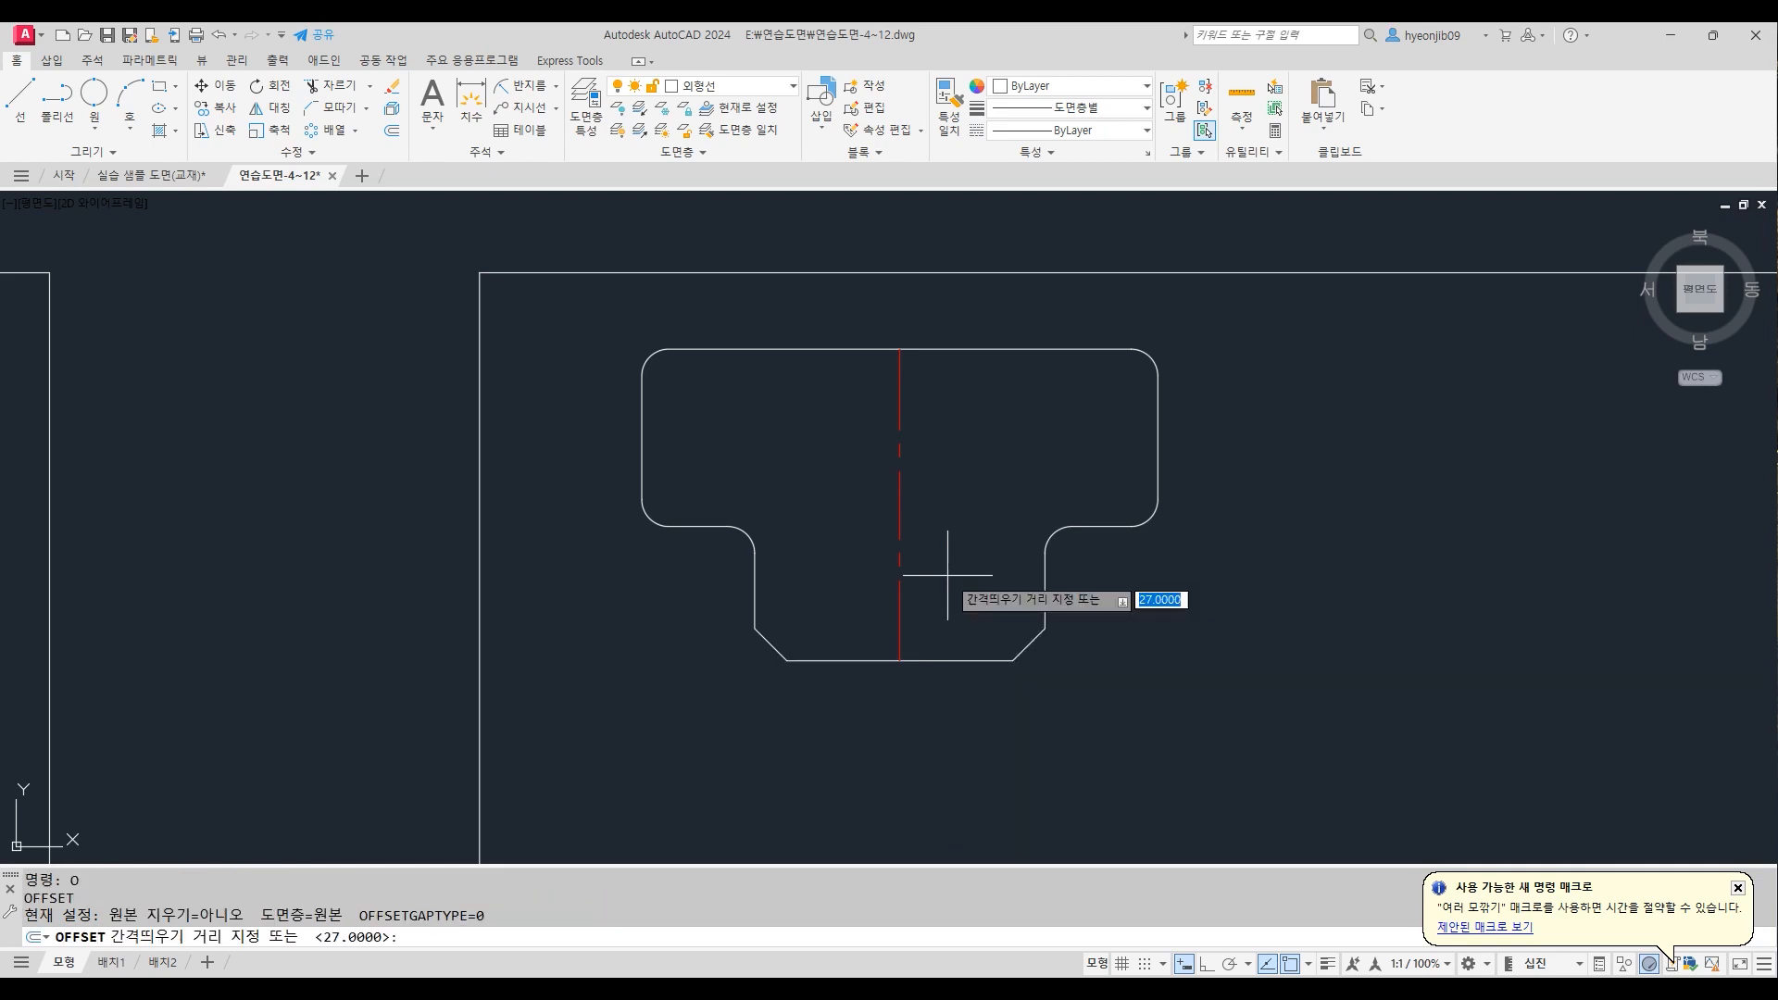
{"action": "type", "text": "20"}
{"action": "key", "text": "Return"}
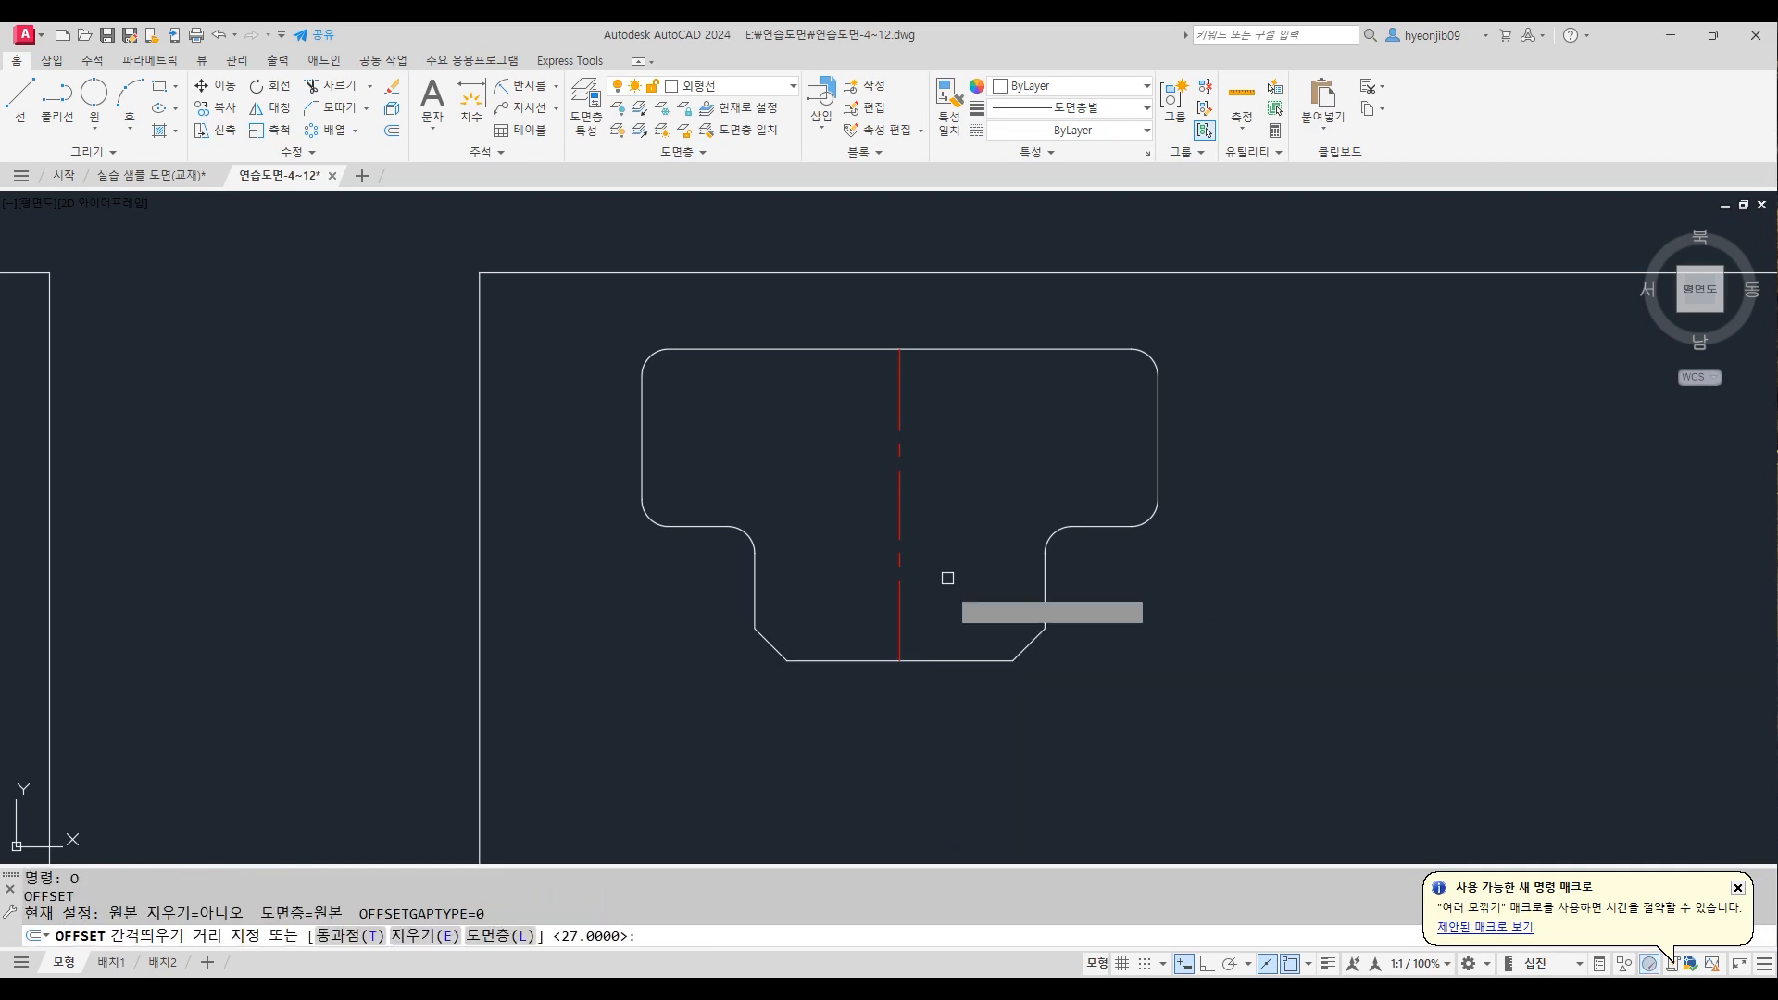
{"action": "left_click", "coordinate": [963, 660]}
{"action": "left_click", "coordinate": [960, 564]}
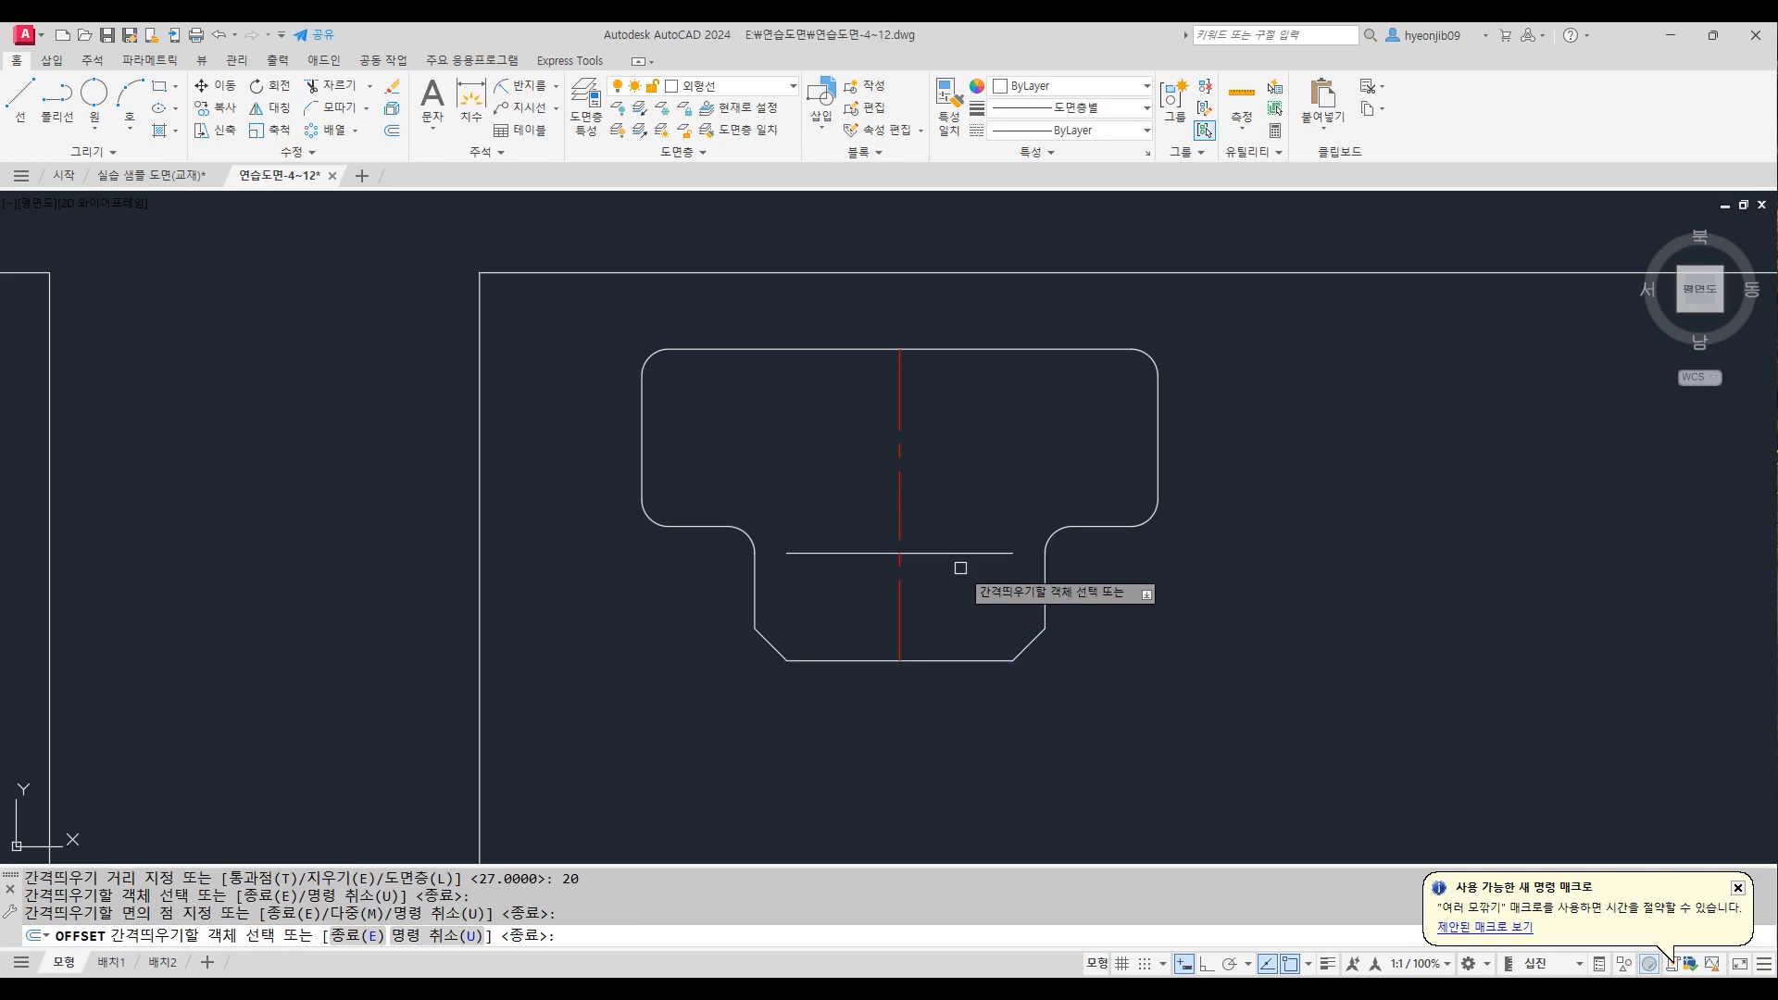
{"action": "key", "text": "Return"}
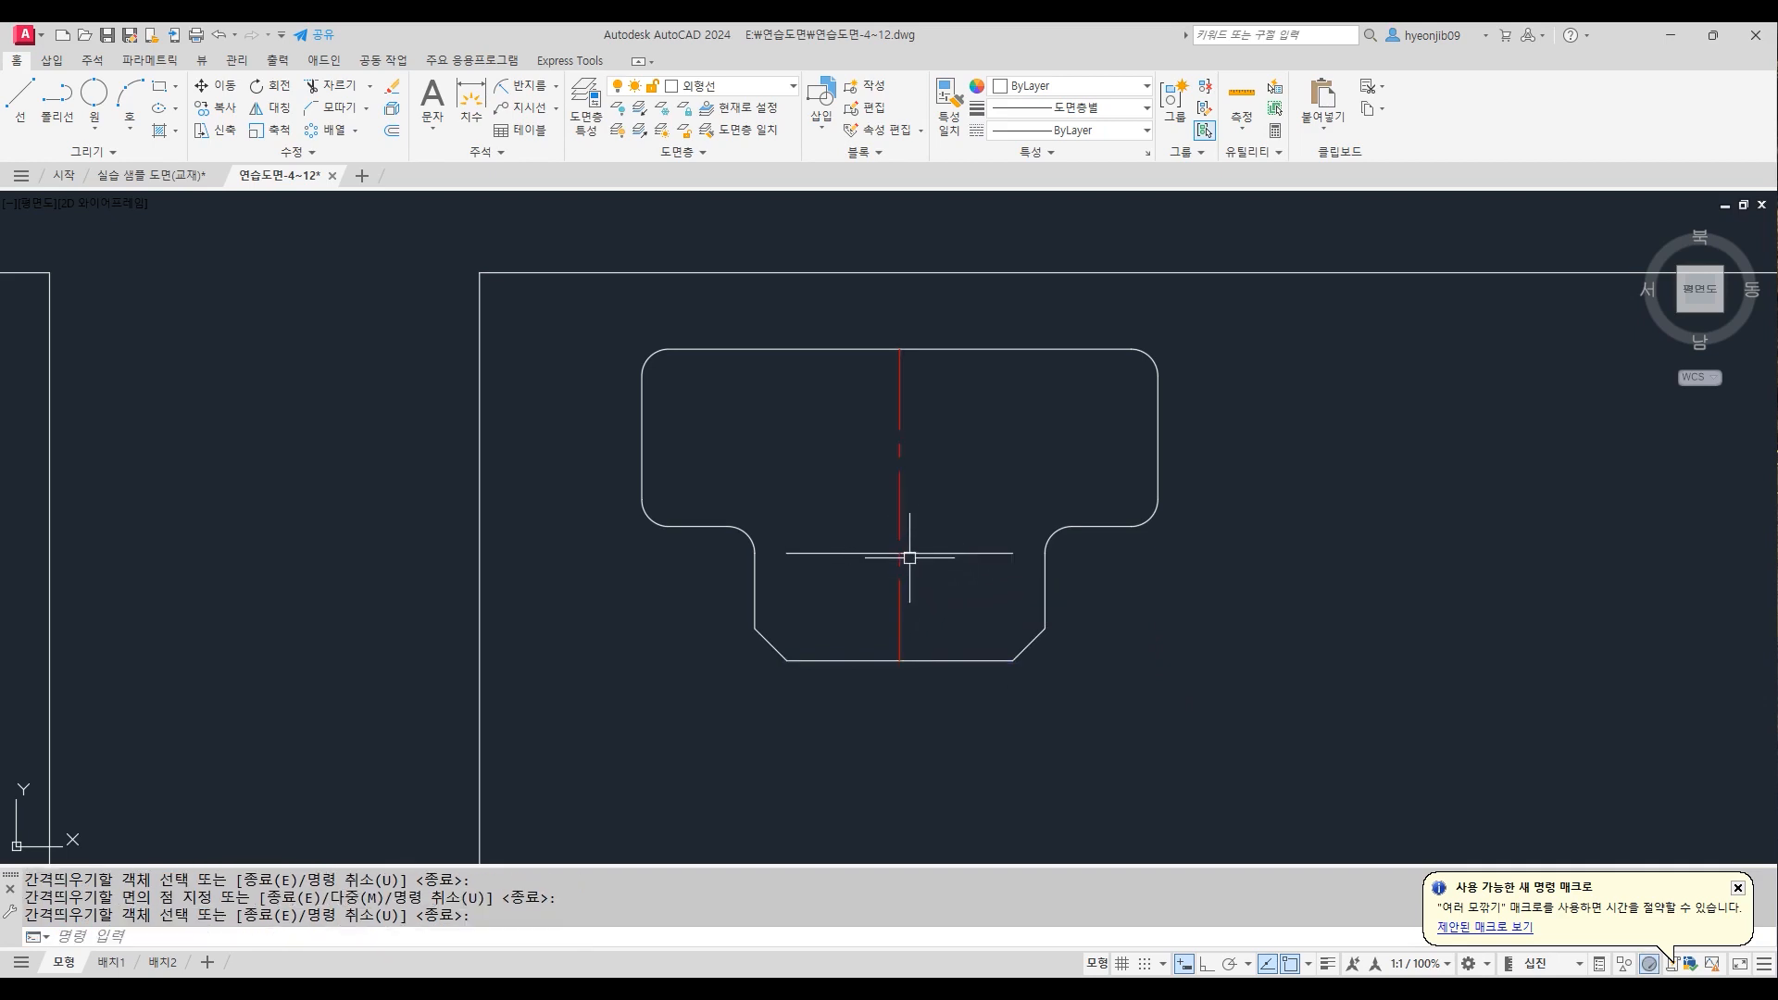
Draw a circle of radius 6 where the helper line crosses the centre line, and delete the helper line
{"action": "type", "text": "C"}
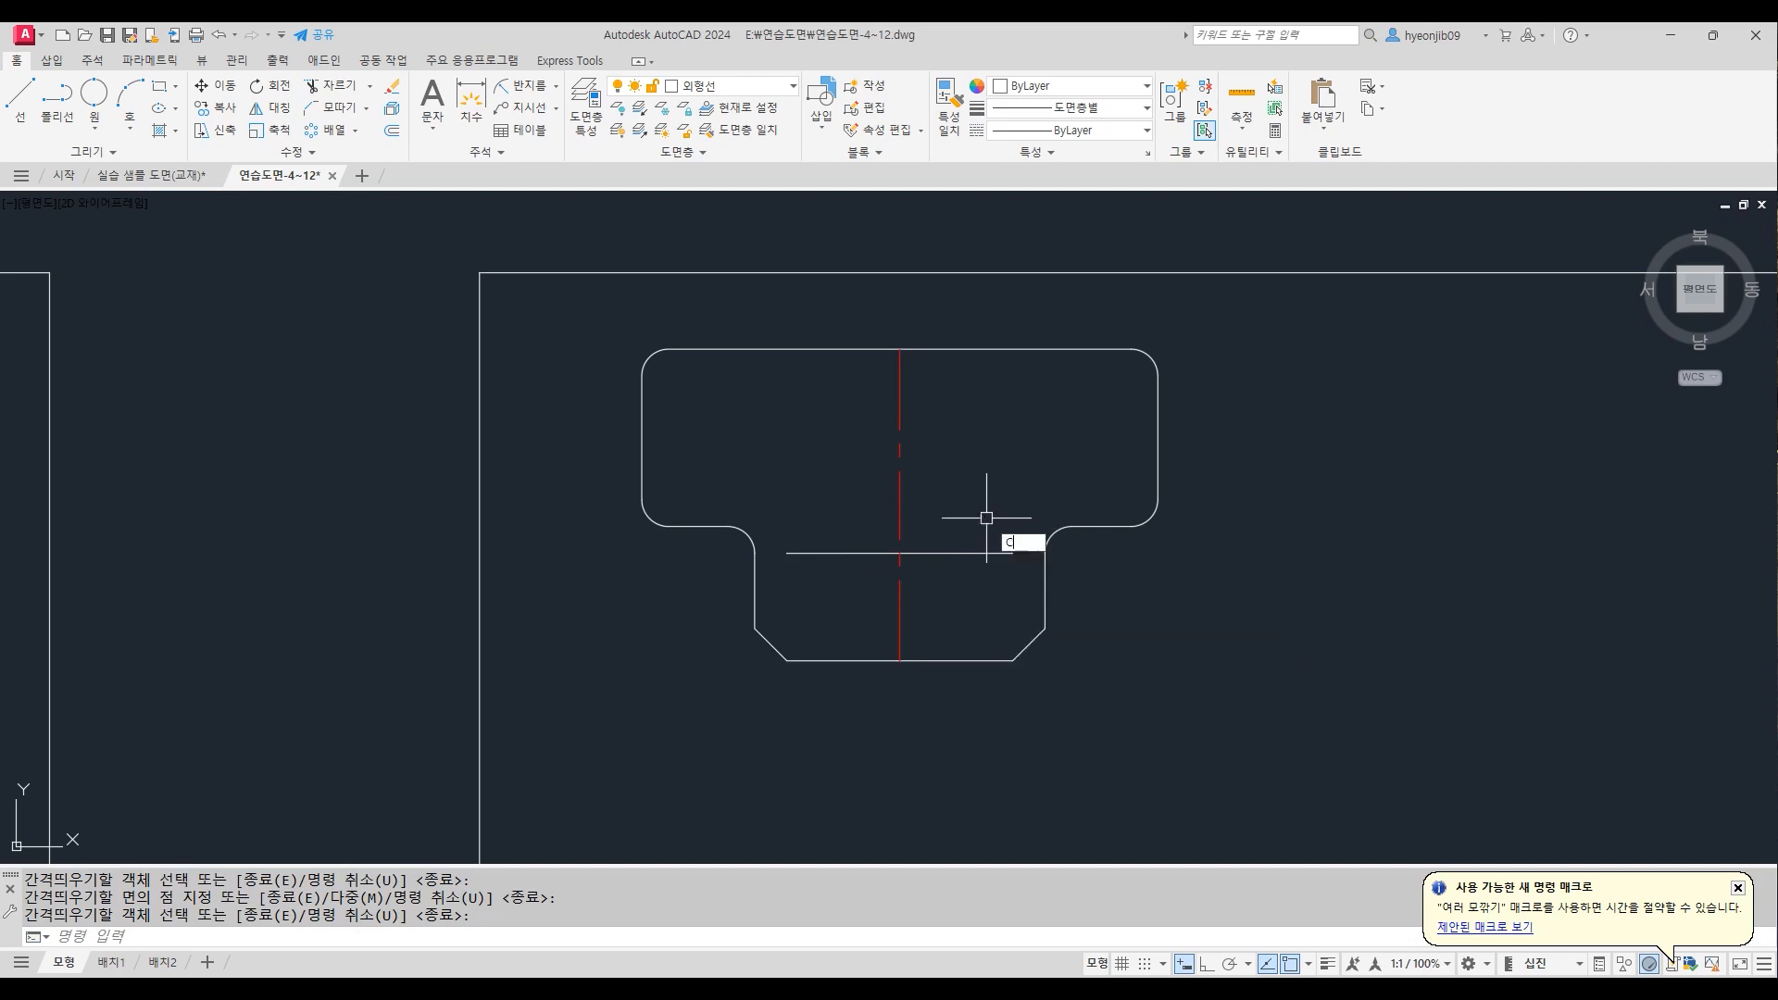
{"action": "key", "text": "Return"}
{"action": "left_click", "coordinate": [899, 553]}
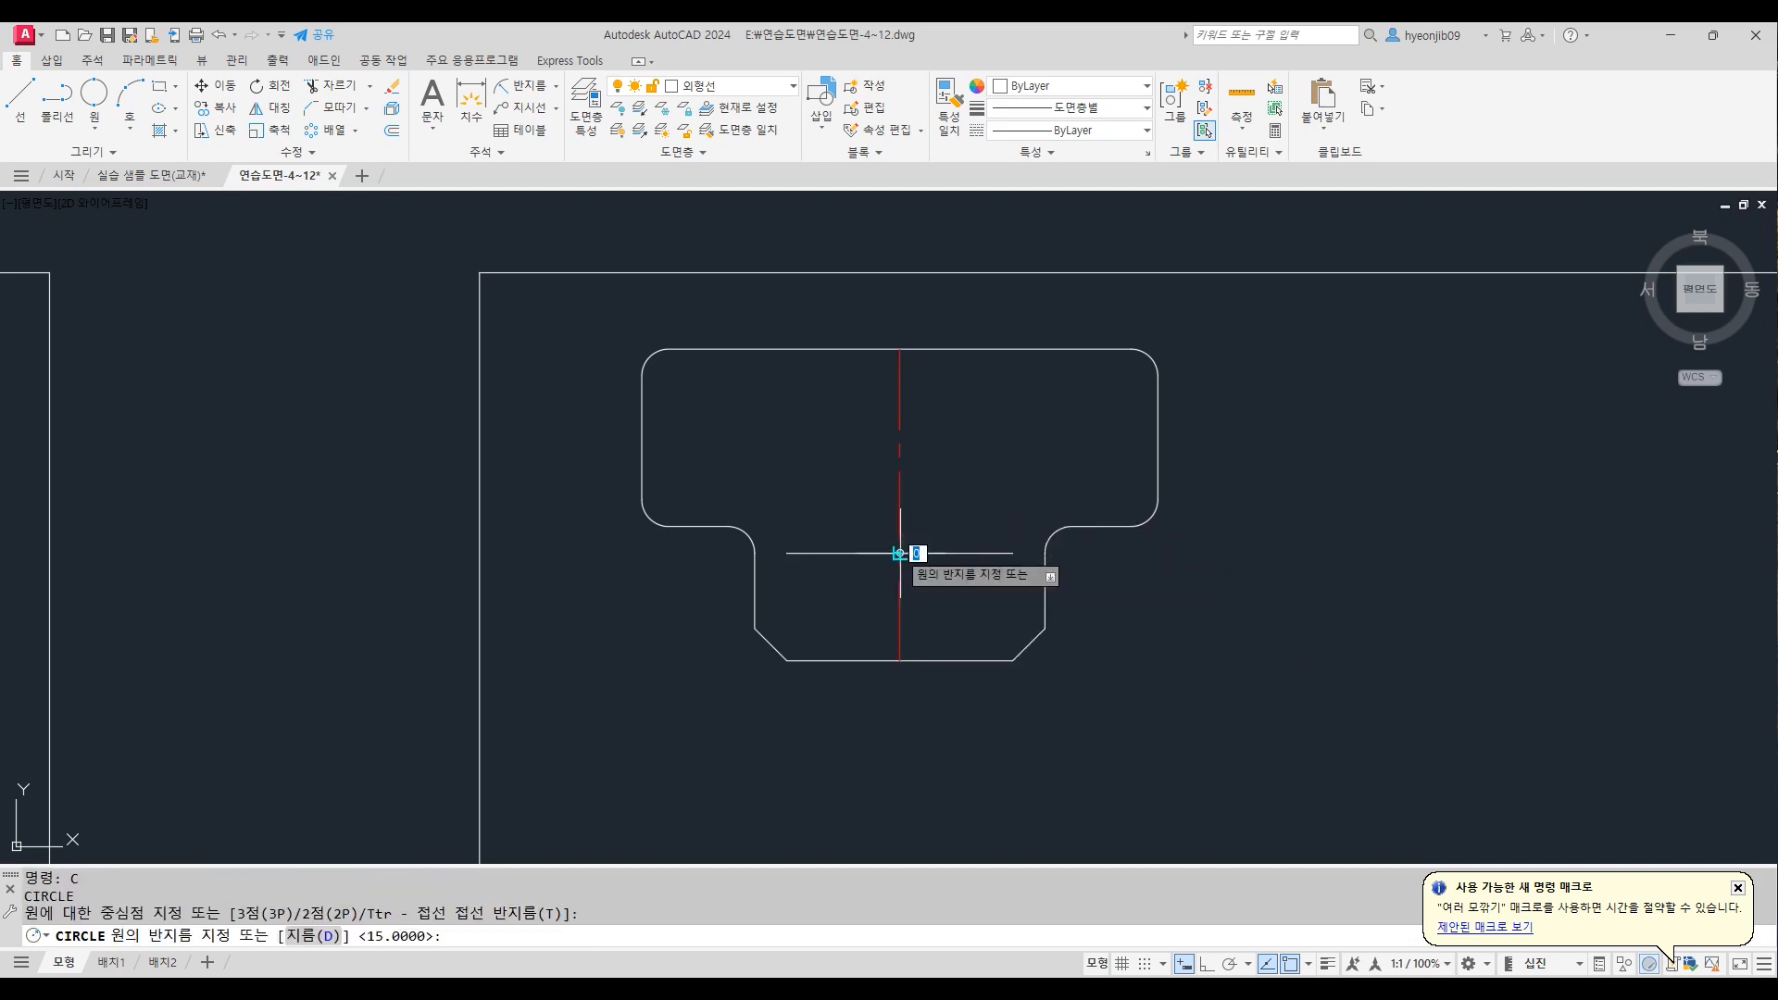
{"action": "type", "text": "6"}
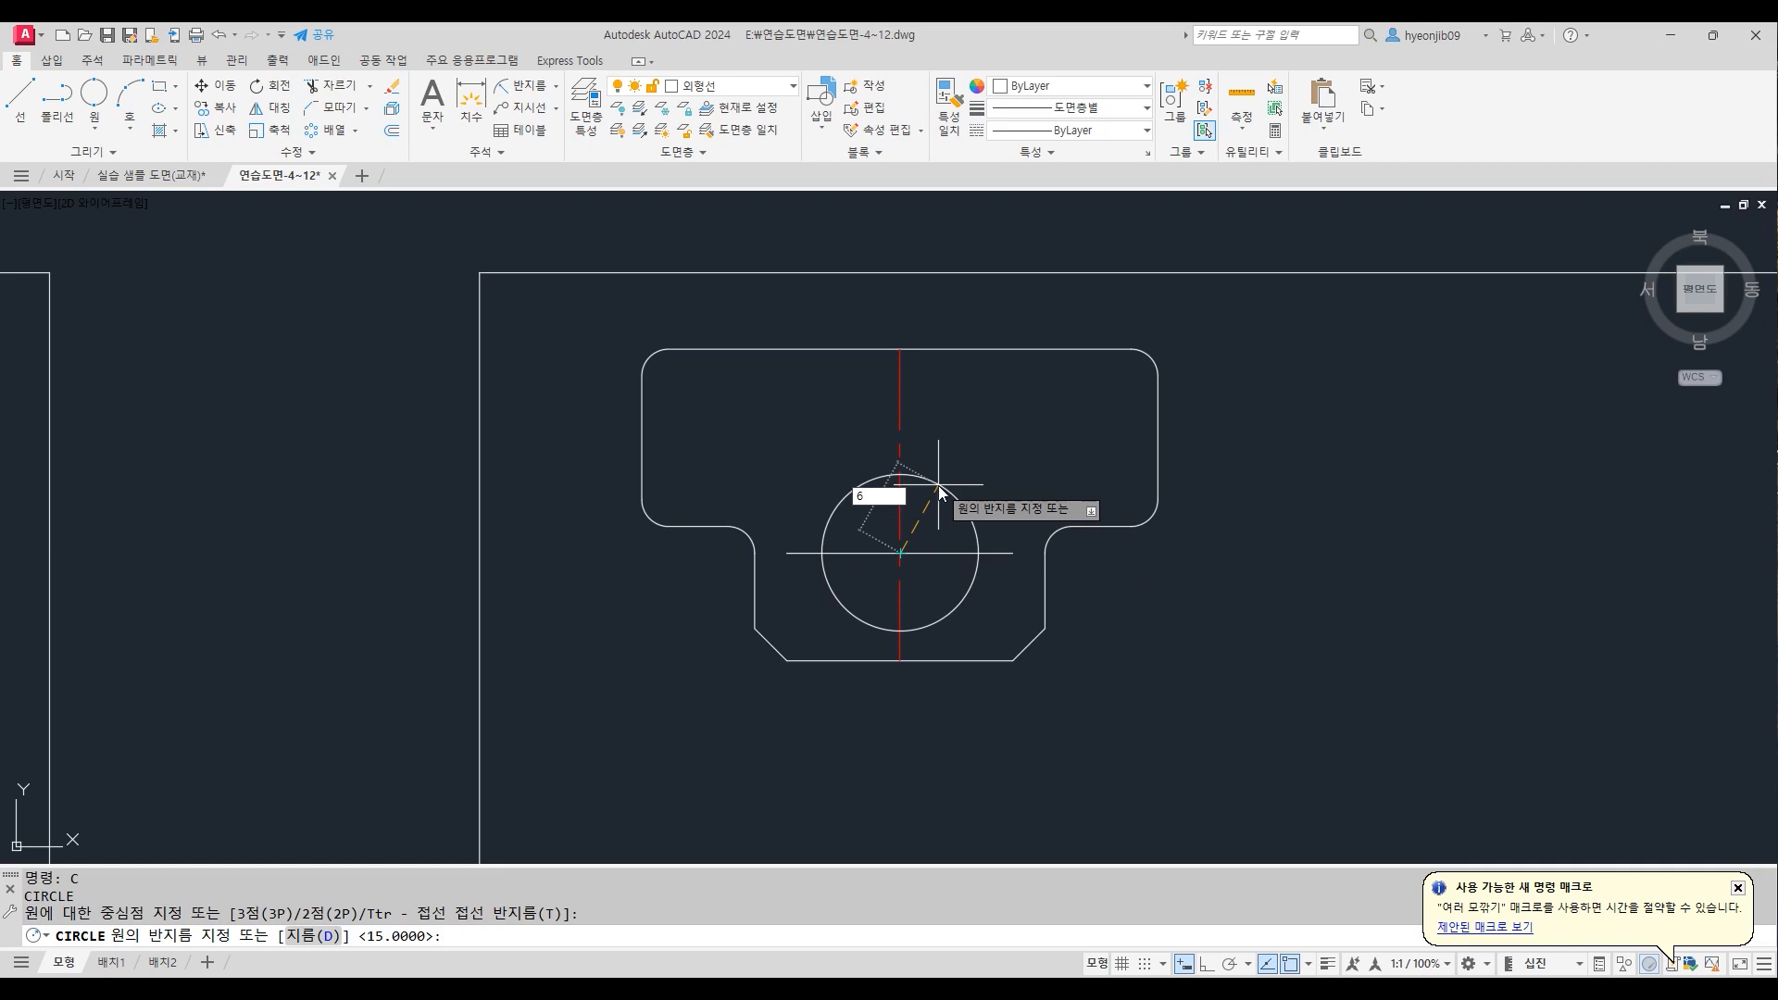
{"action": "key", "text": "Return"}
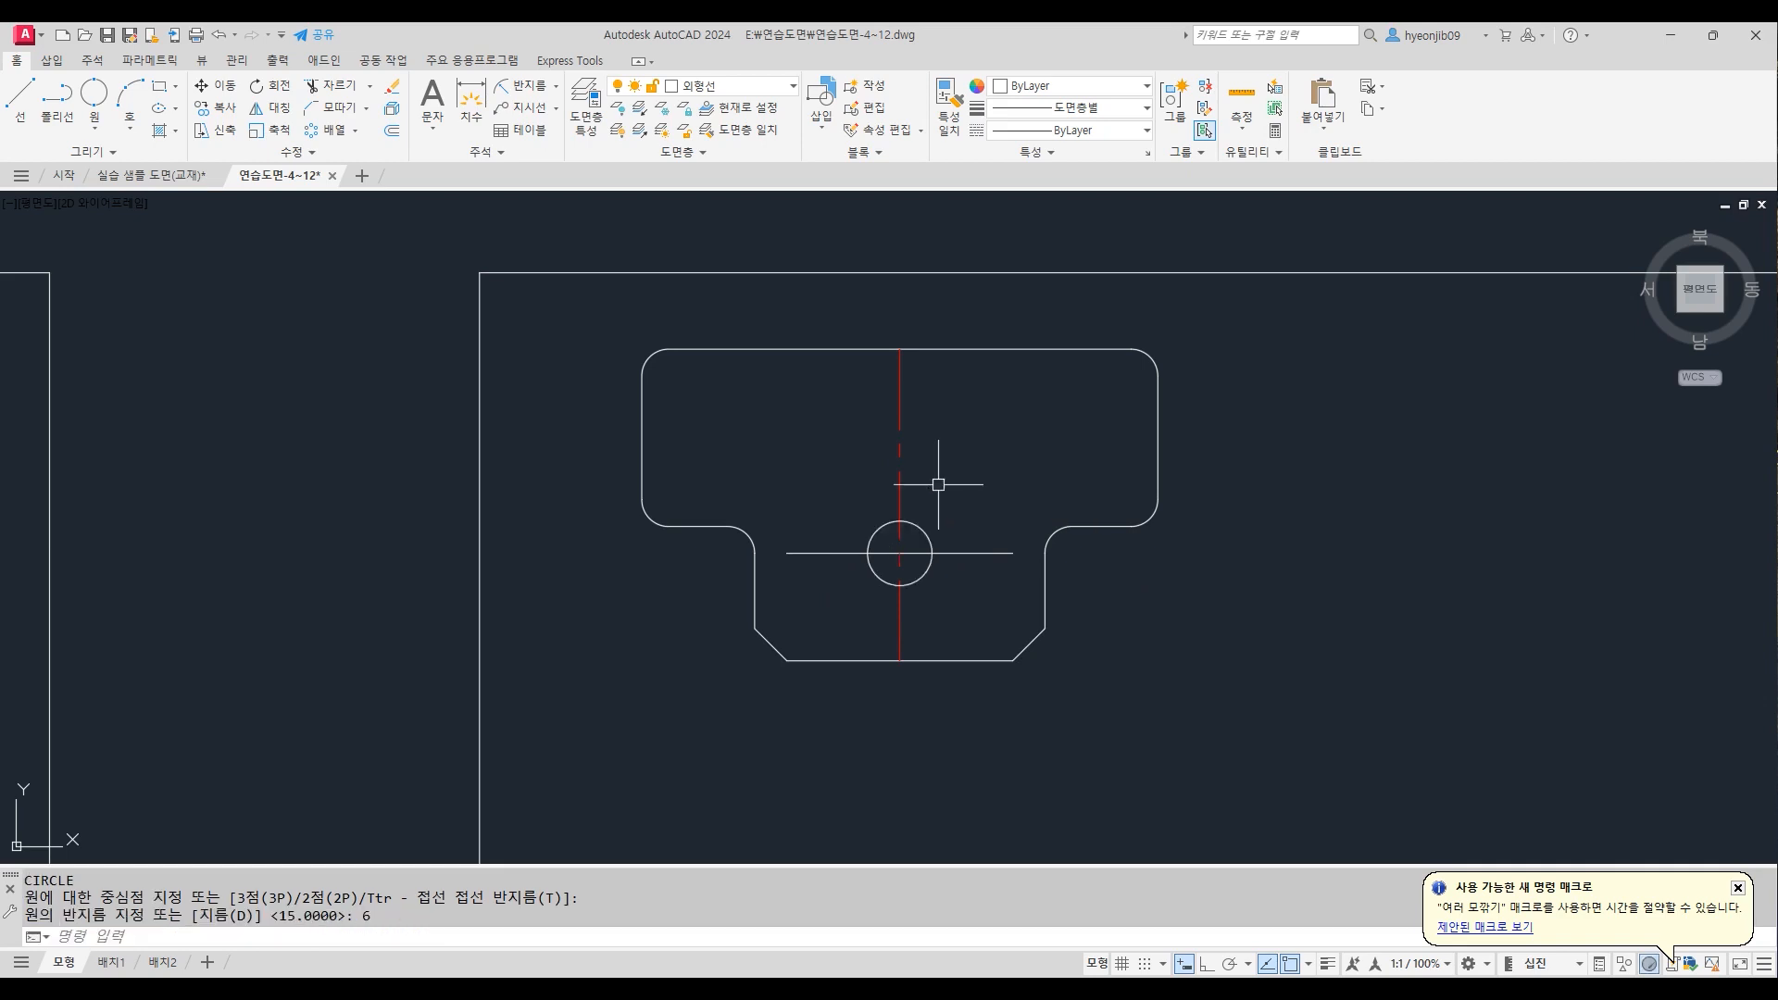
{"action": "left_click", "coordinate": [967, 553]}
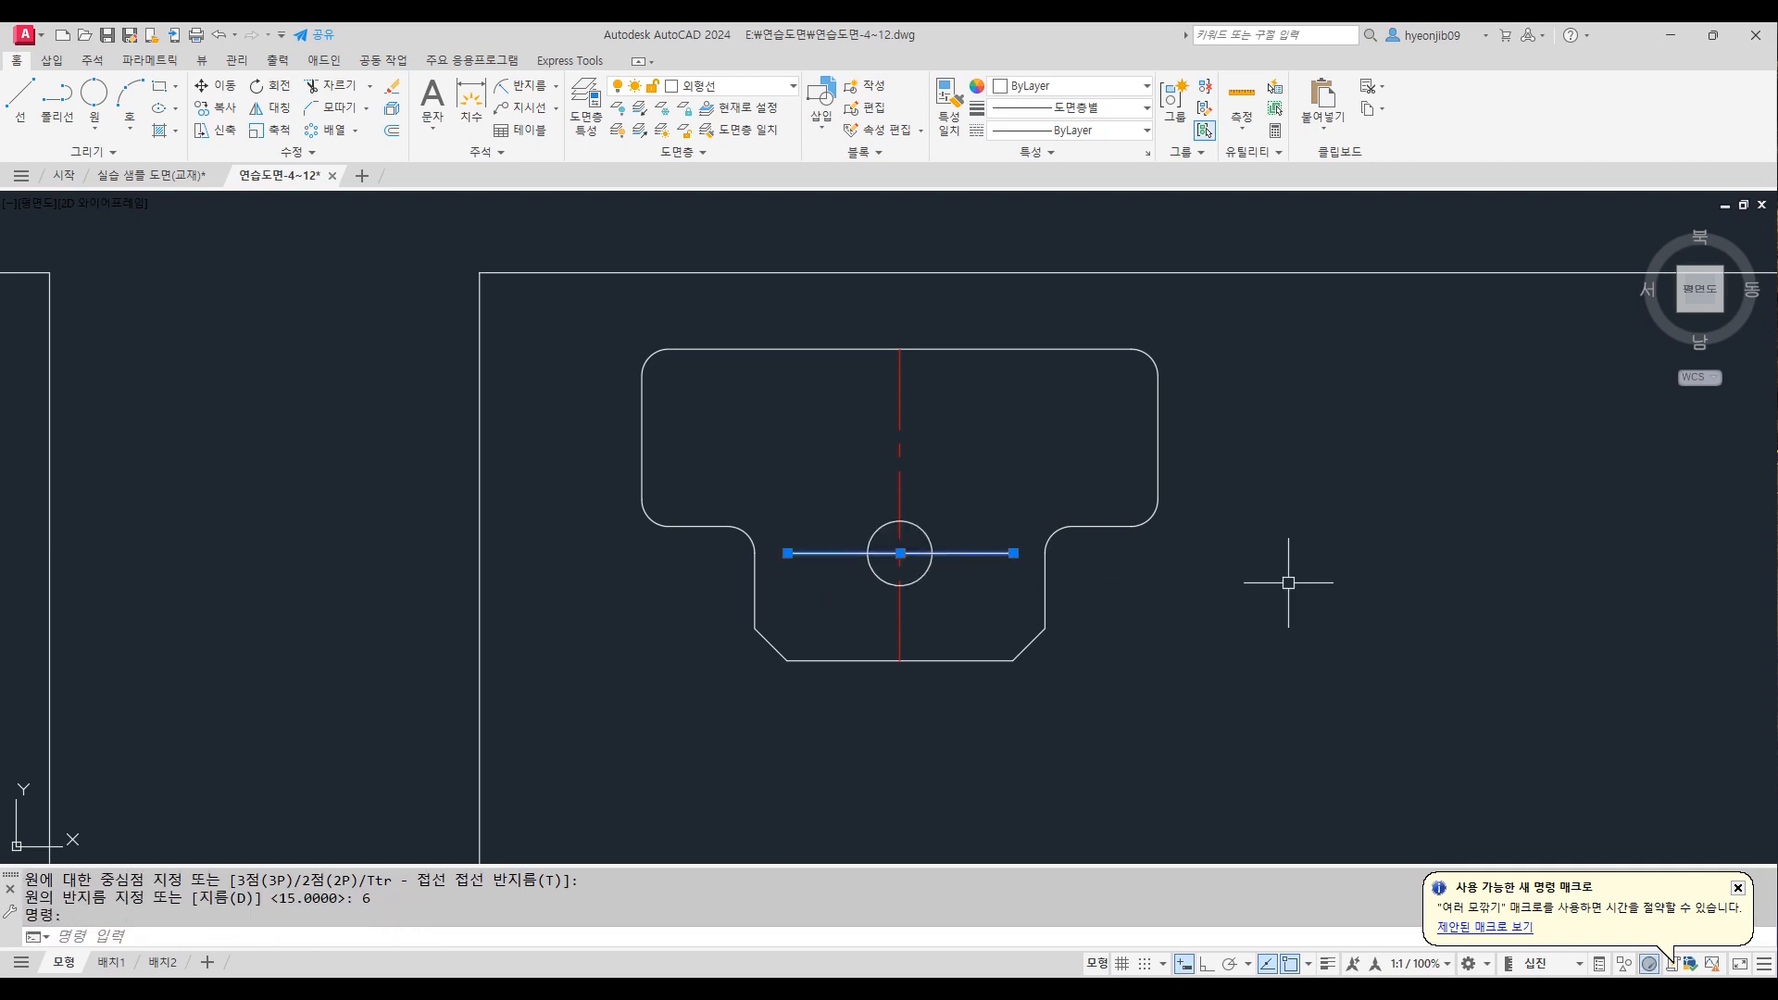
{"action": "key", "text": "Delete"}
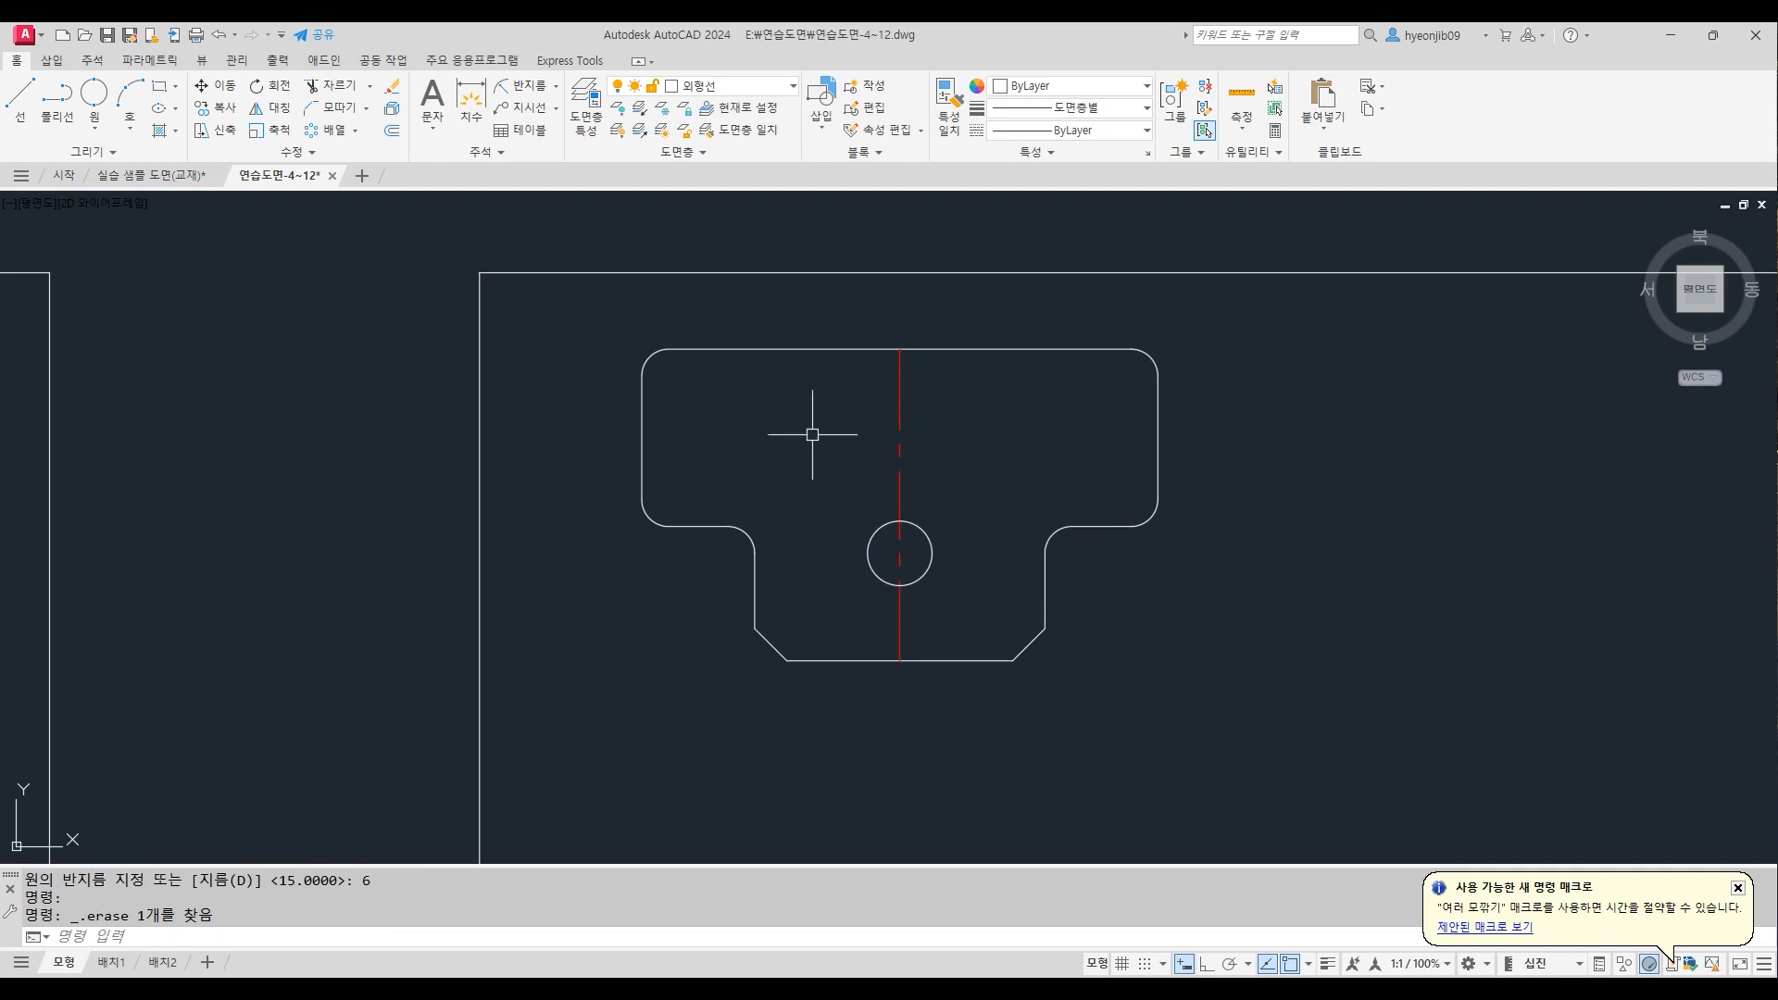
Offset the plate's upper-left vertical edge 13 inward, and offset the resulting line another 25 to the right
{"action": "type", "text": "o"}
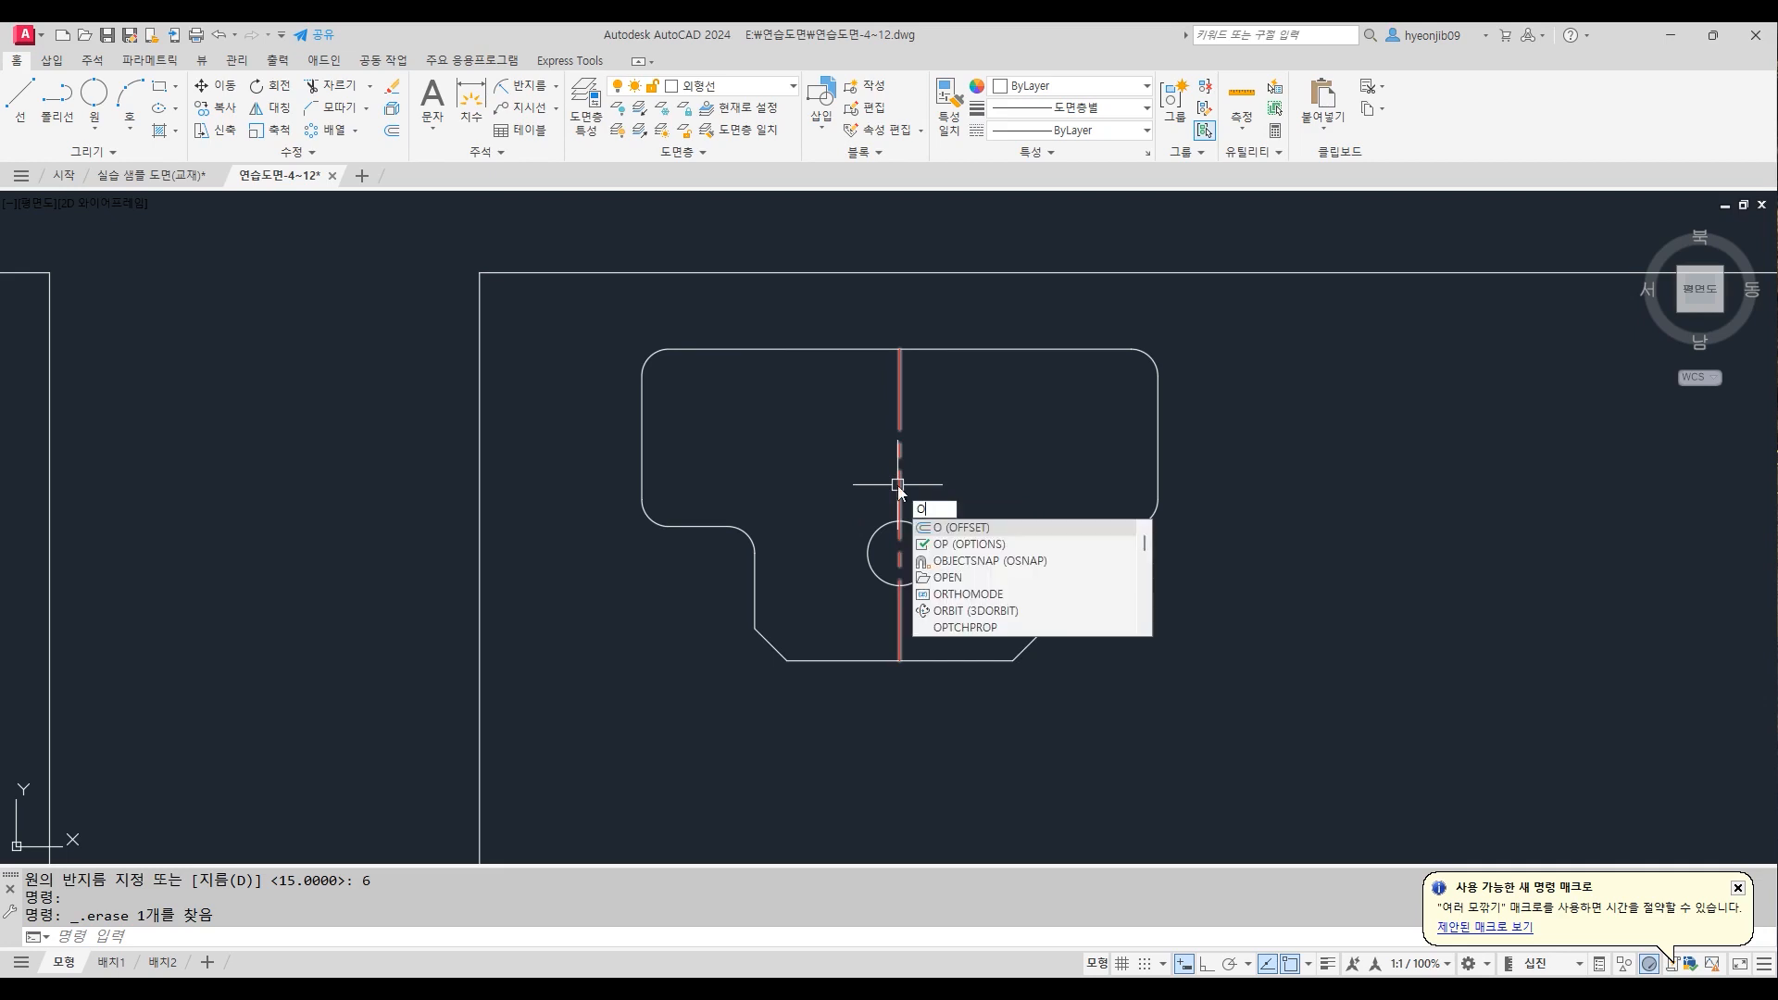
{"action": "key", "text": "Return"}
{"action": "type", "text": "13"}
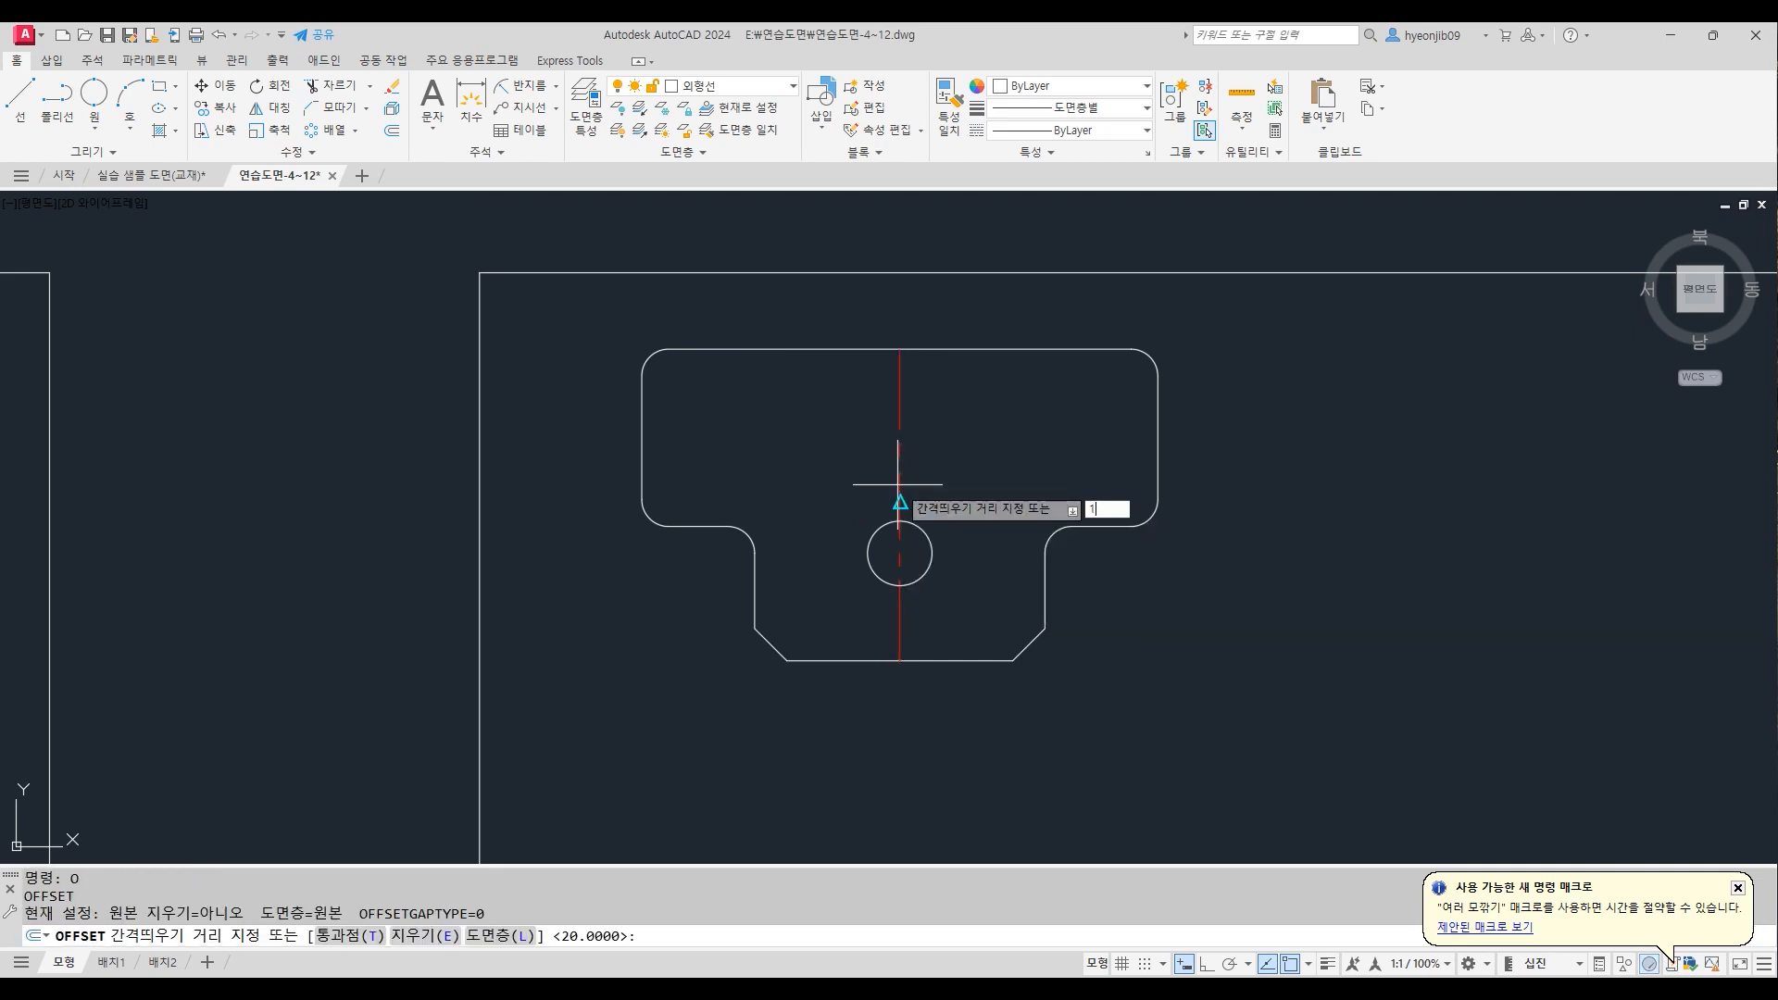
{"action": "key", "text": "Return"}
{"action": "left_click", "coordinate": [645, 433]}
{"action": "left_click", "coordinate": [690, 430]}
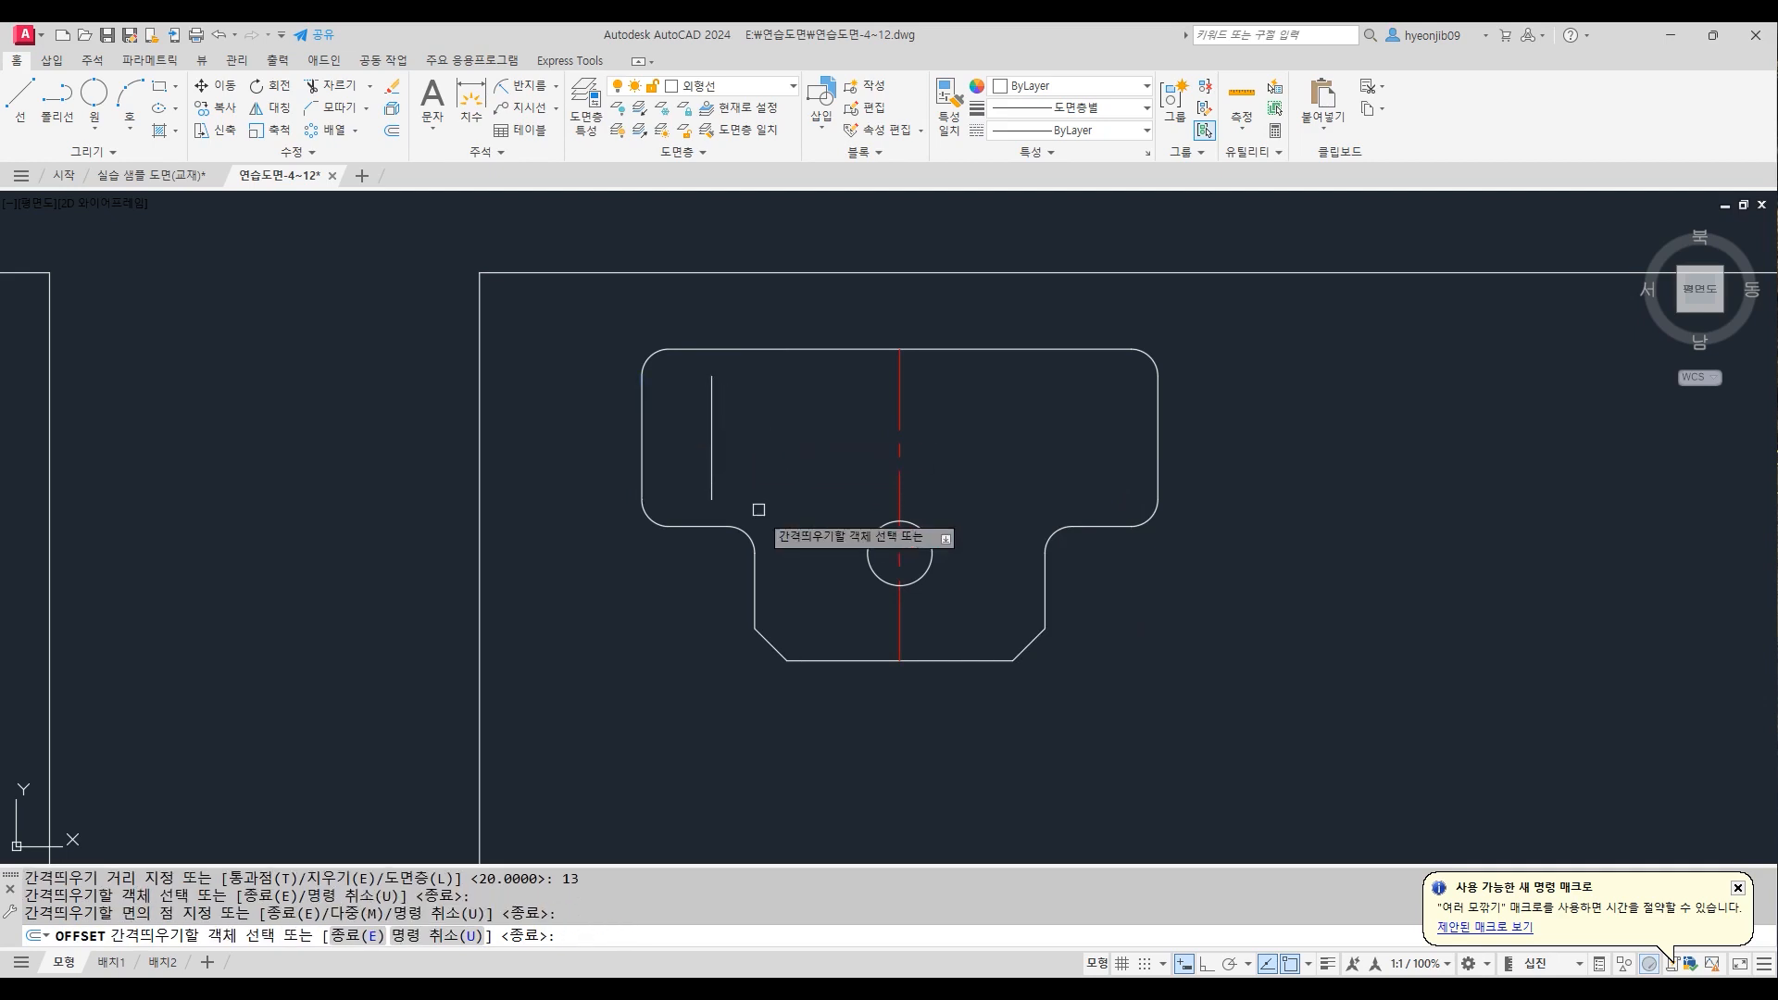
{"action": "left_click", "coordinate": [710, 454]}
{"action": "key", "text": "Return"}
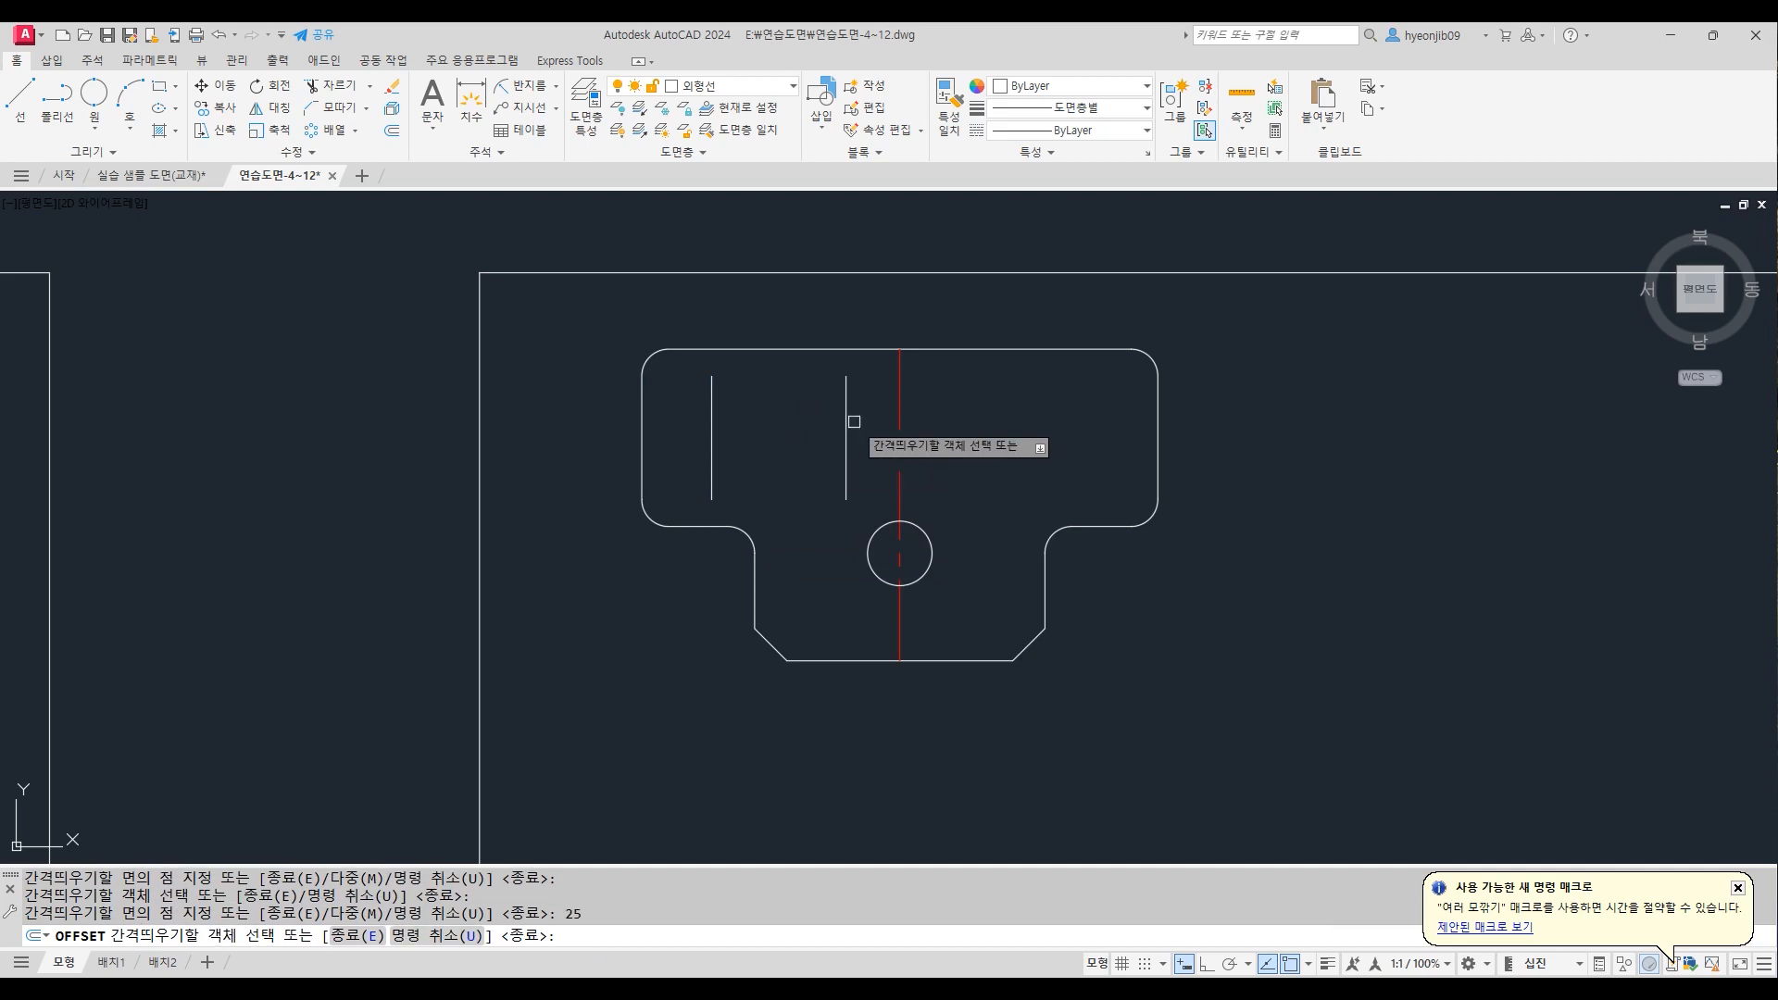
Offset the plate's top edge 7 downward, and offset the resulting line another 20 downward
{"action": "left_click", "coordinate": [793, 350]}
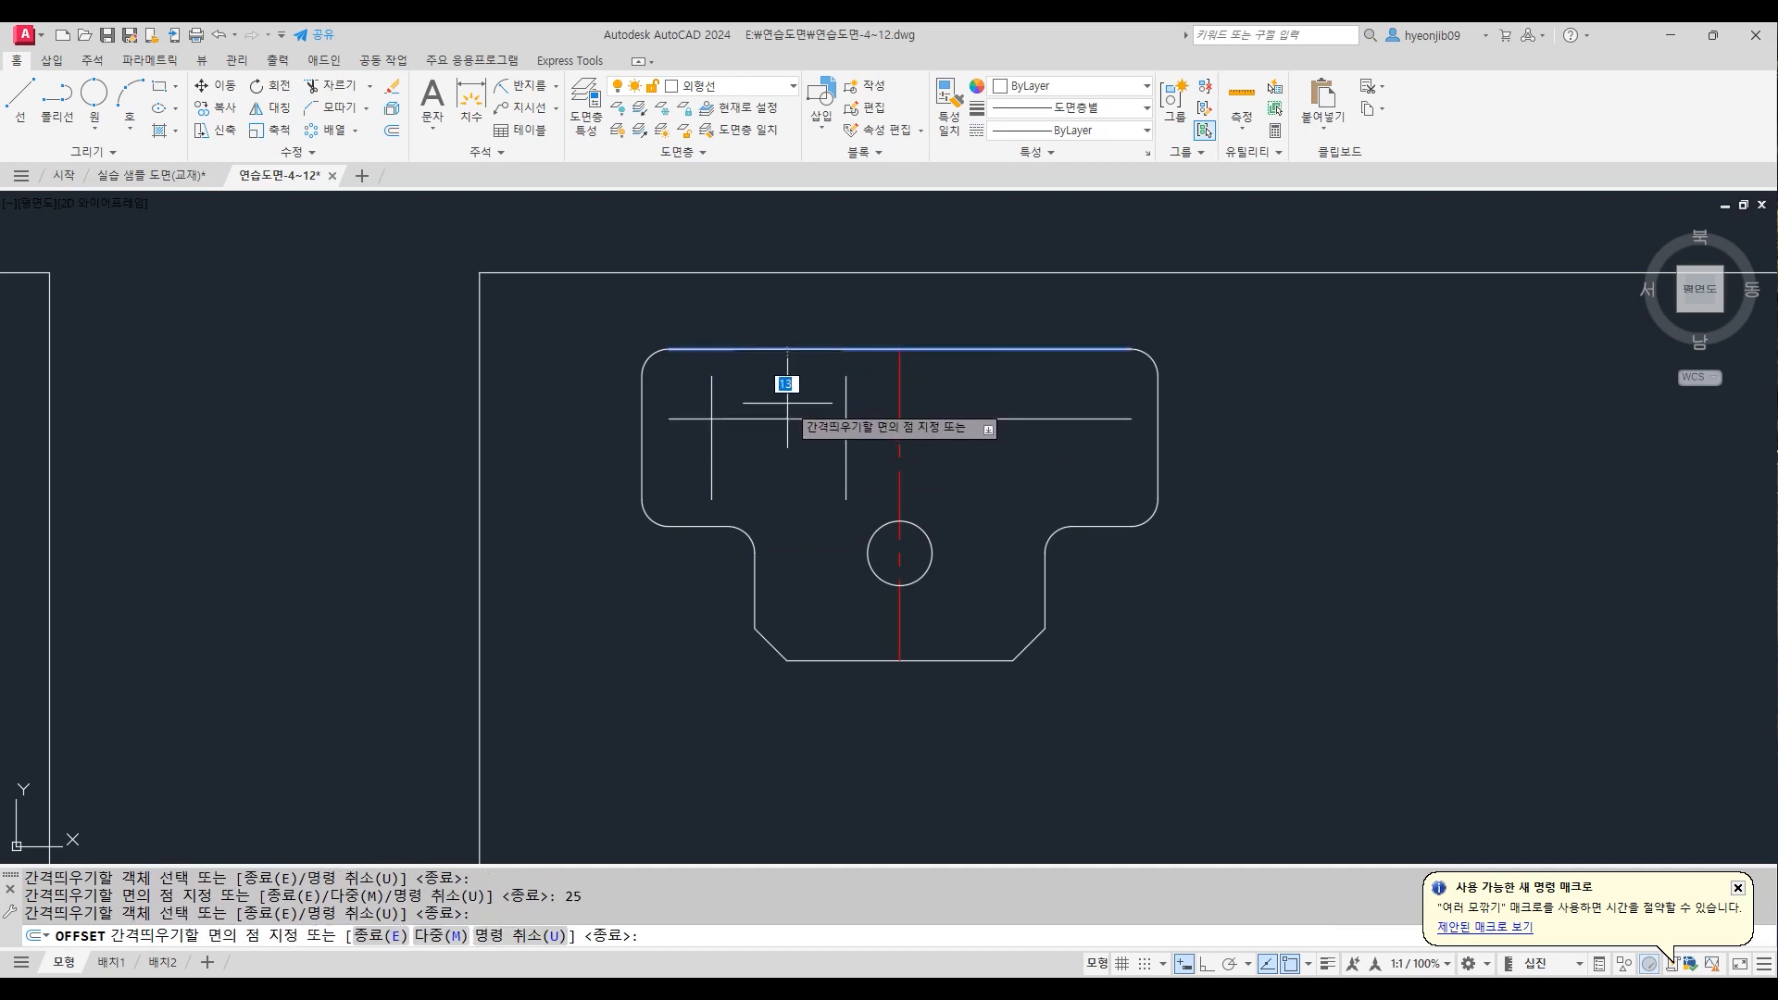
{"action": "type", "text": "7"}
{"action": "key", "text": "Return"}
{"action": "left_click", "coordinate": [781, 386]}
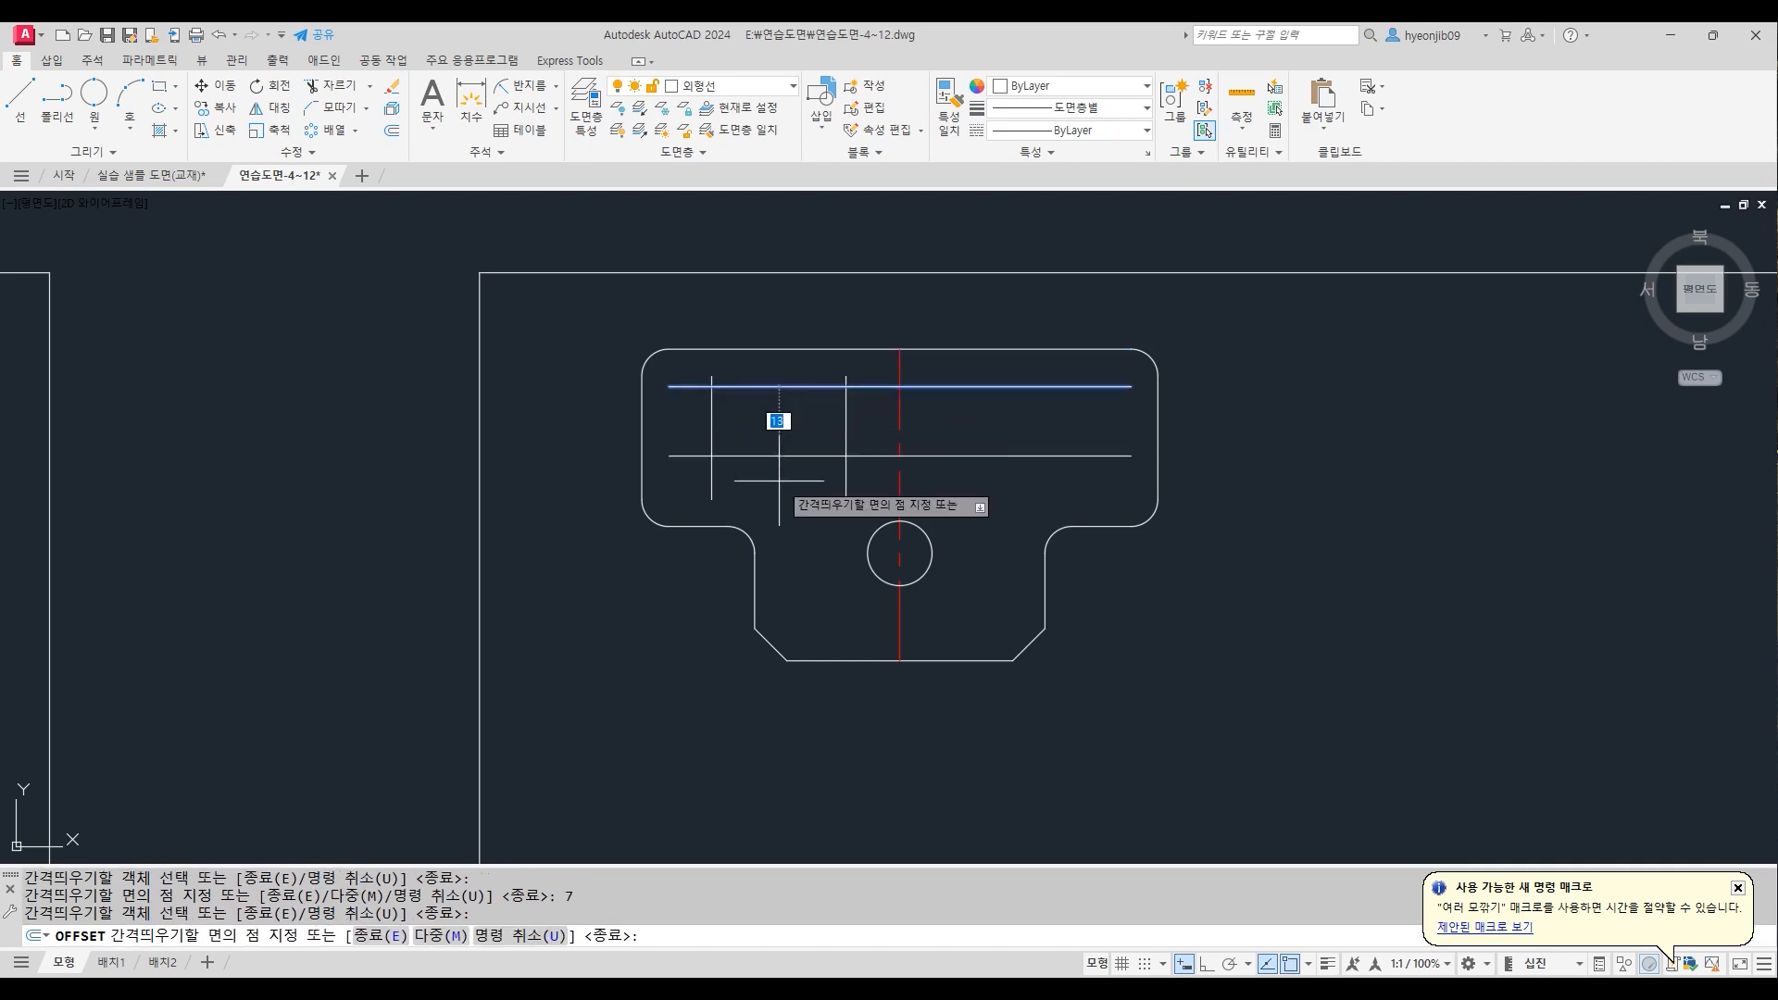
{"action": "type", "text": "20"}
{"action": "key", "text": "Return"}
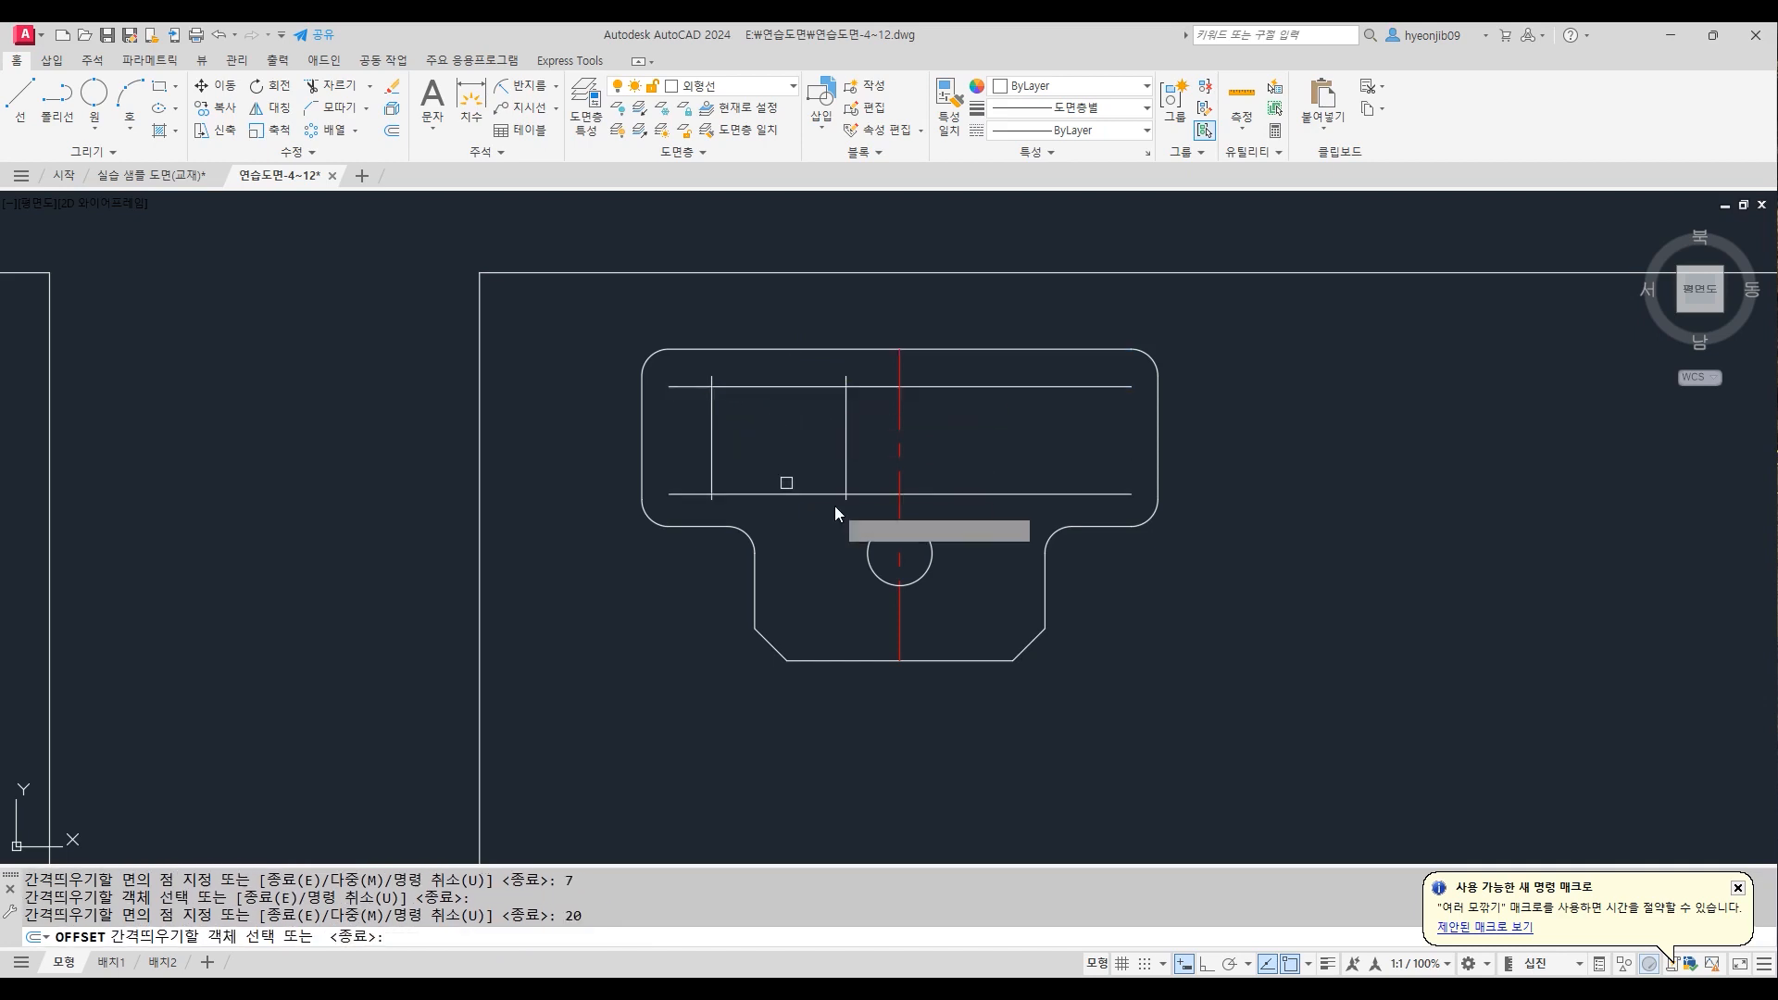
{"action": "key", "text": "Return"}
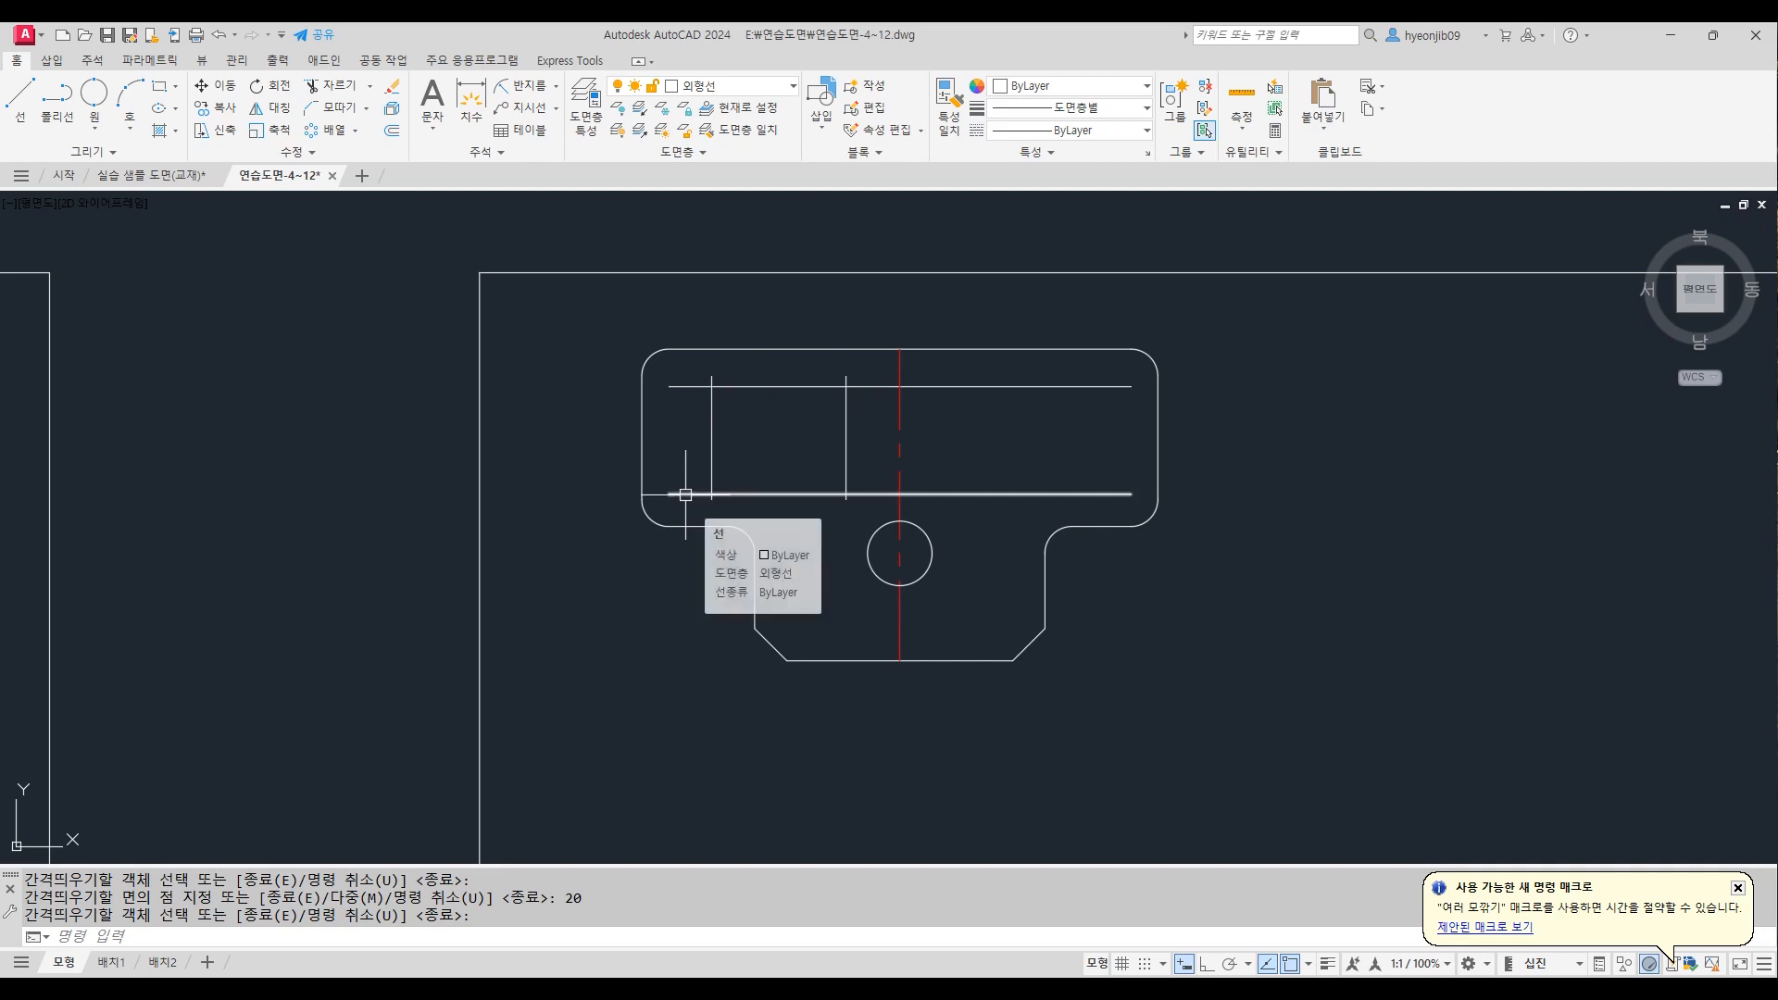
Fillet the two left corners of the inner rectangle formed by the offset lines with radius 3, using the Multiple option
{"action": "type", "text": "f"}
{"action": "key", "text": "Return"}
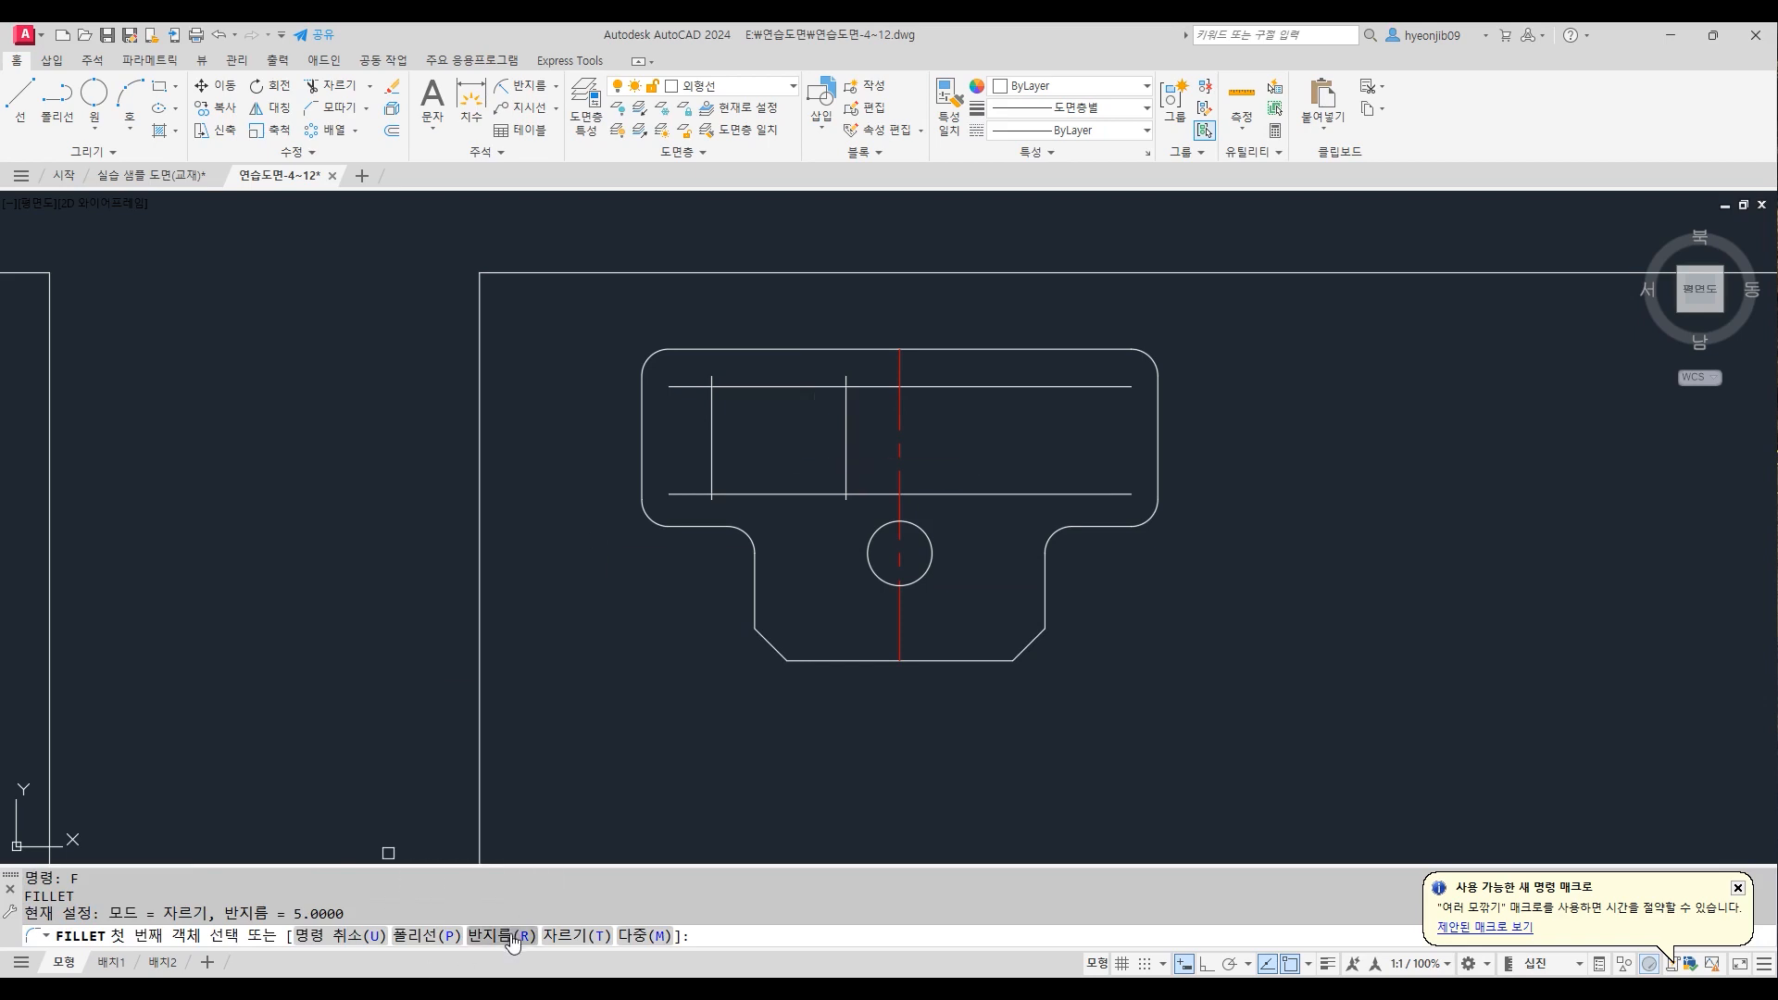
{"action": "left_click", "coordinate": [501, 935]}
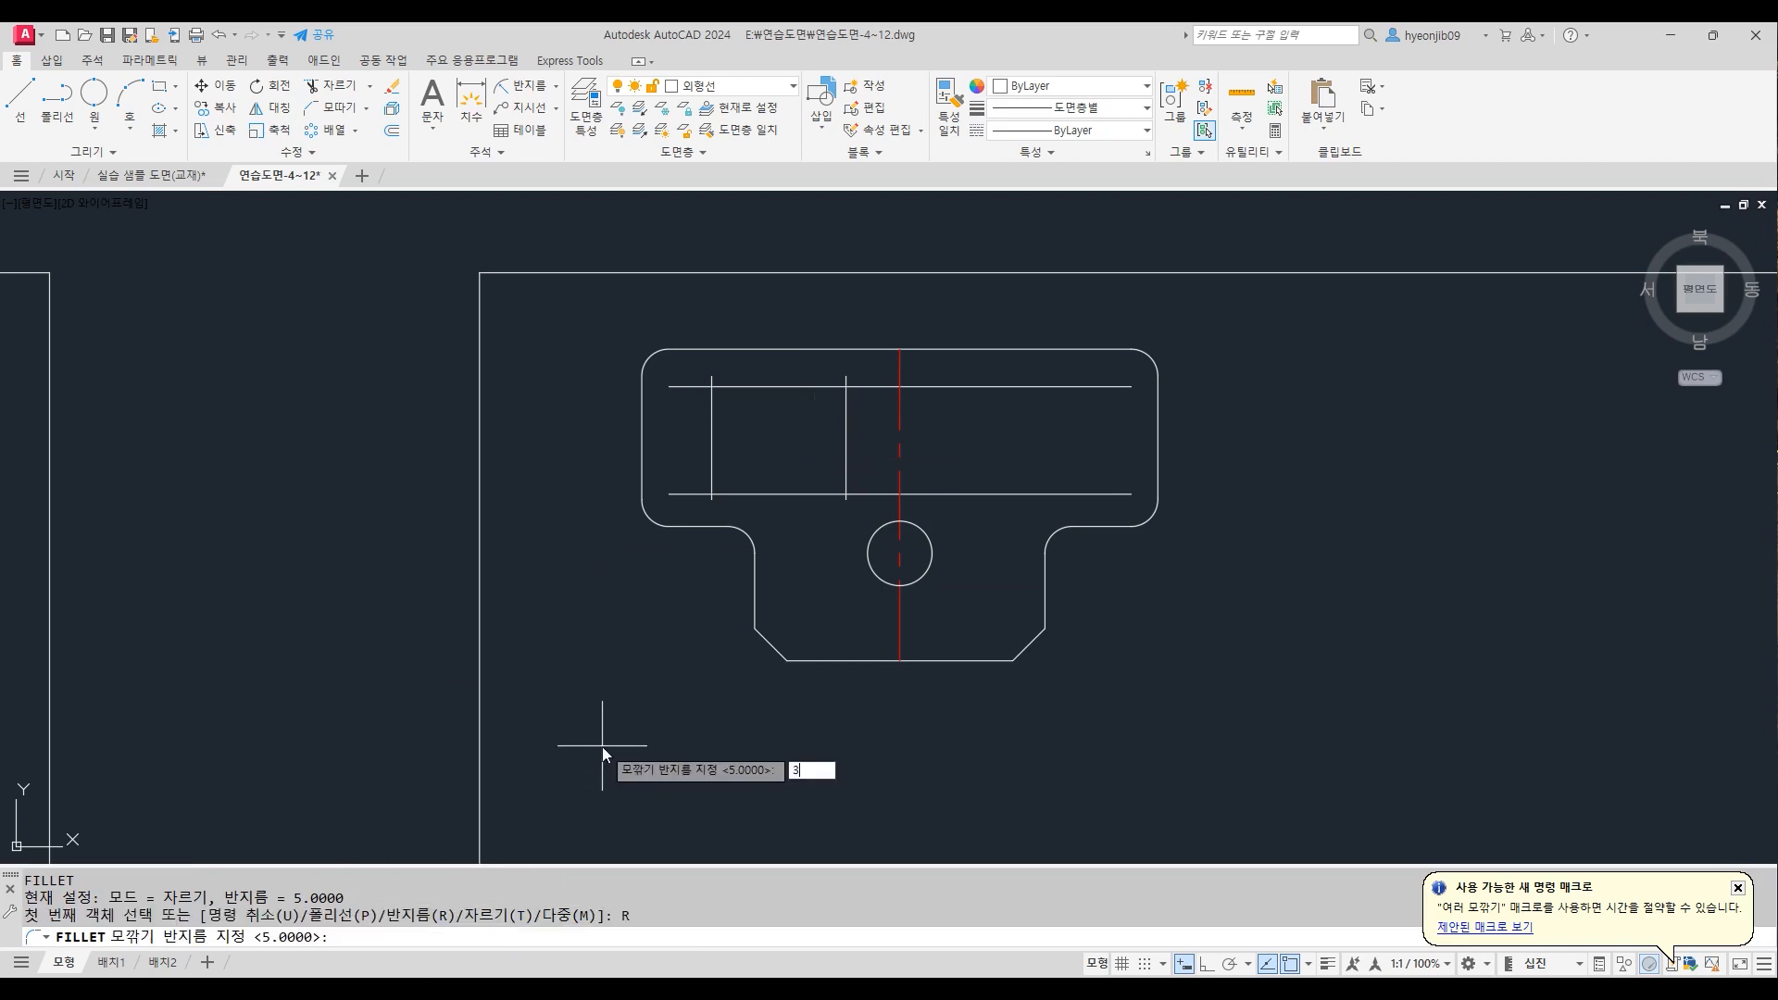
{"action": "key", "text": "Return"}
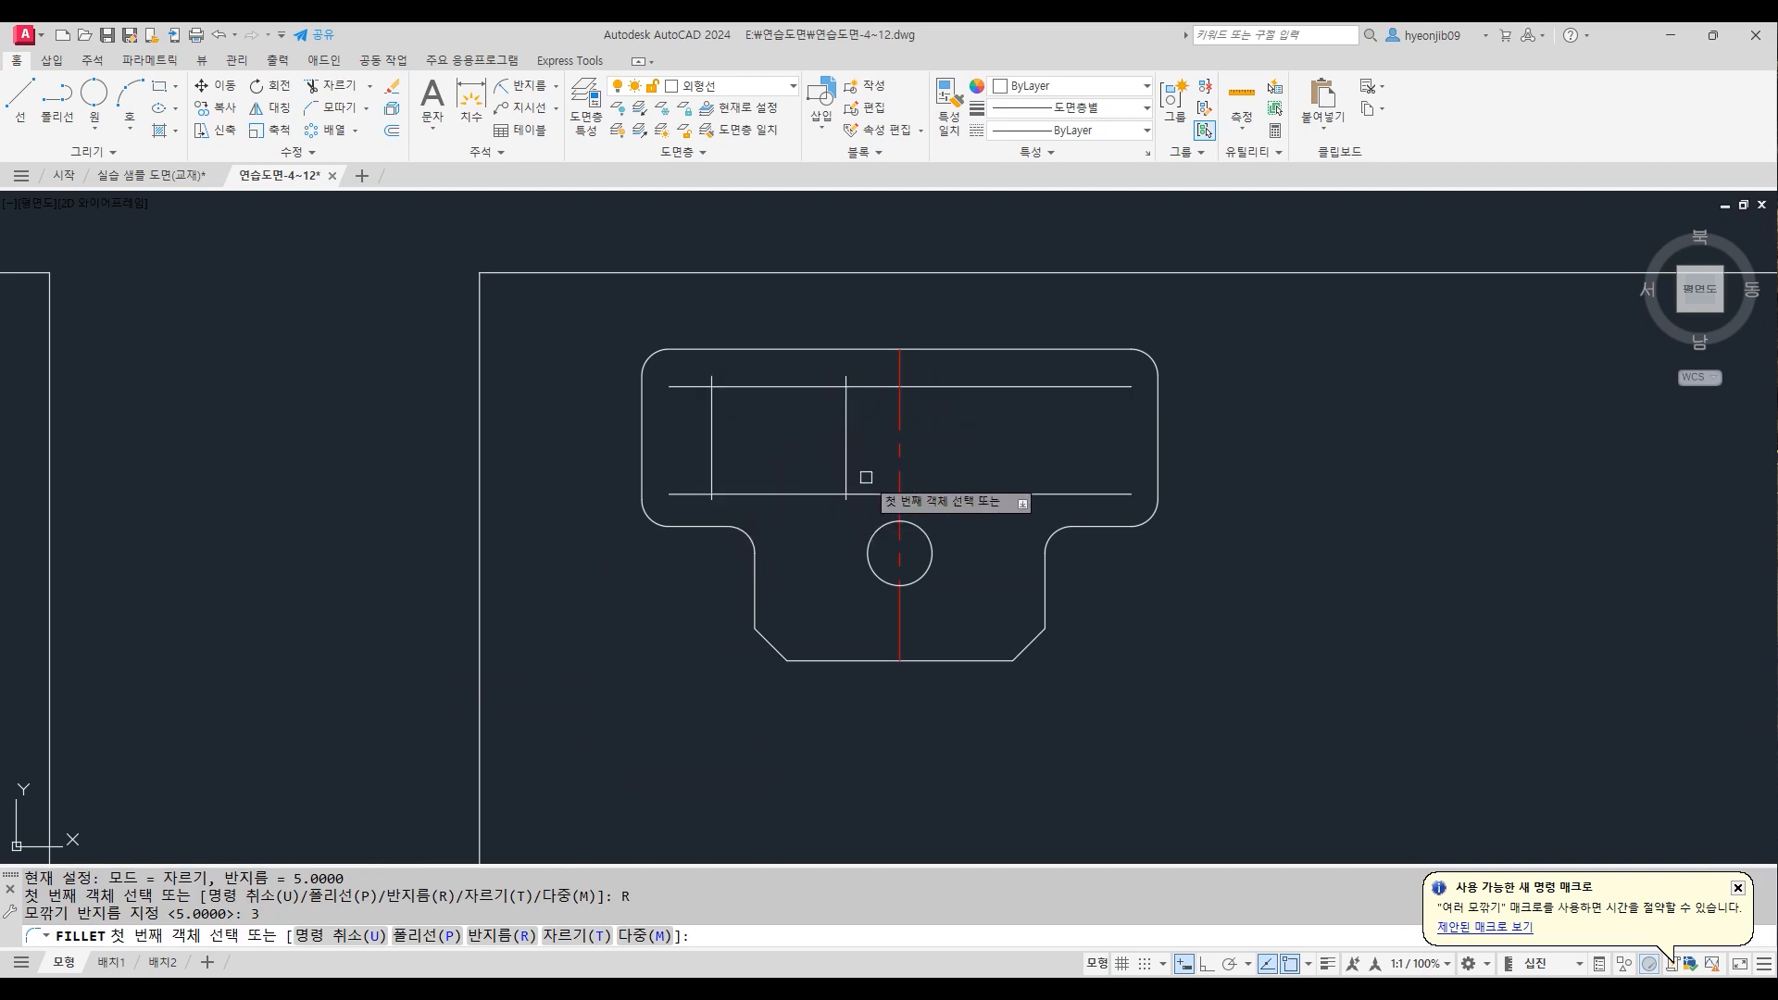
{"action": "left_click", "coordinate": [656, 937]}
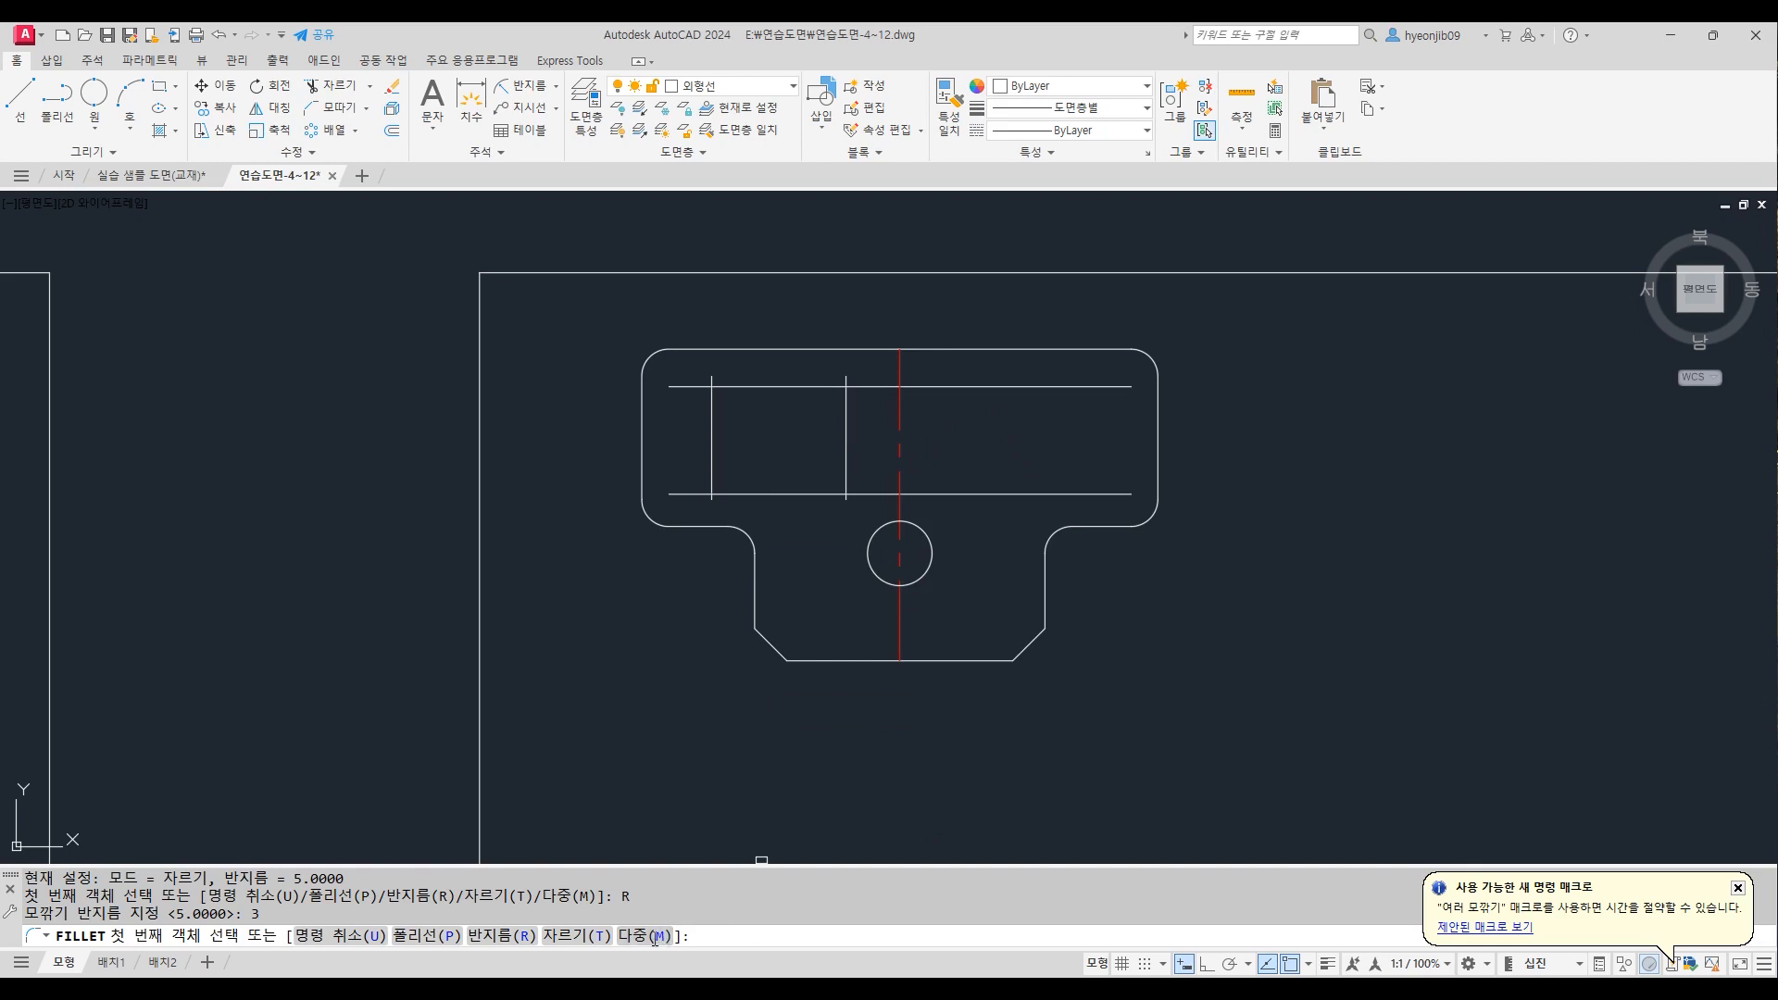
{"action": "left_click", "coordinate": [739, 387]}
{"action": "left_click", "coordinate": [712, 415]}
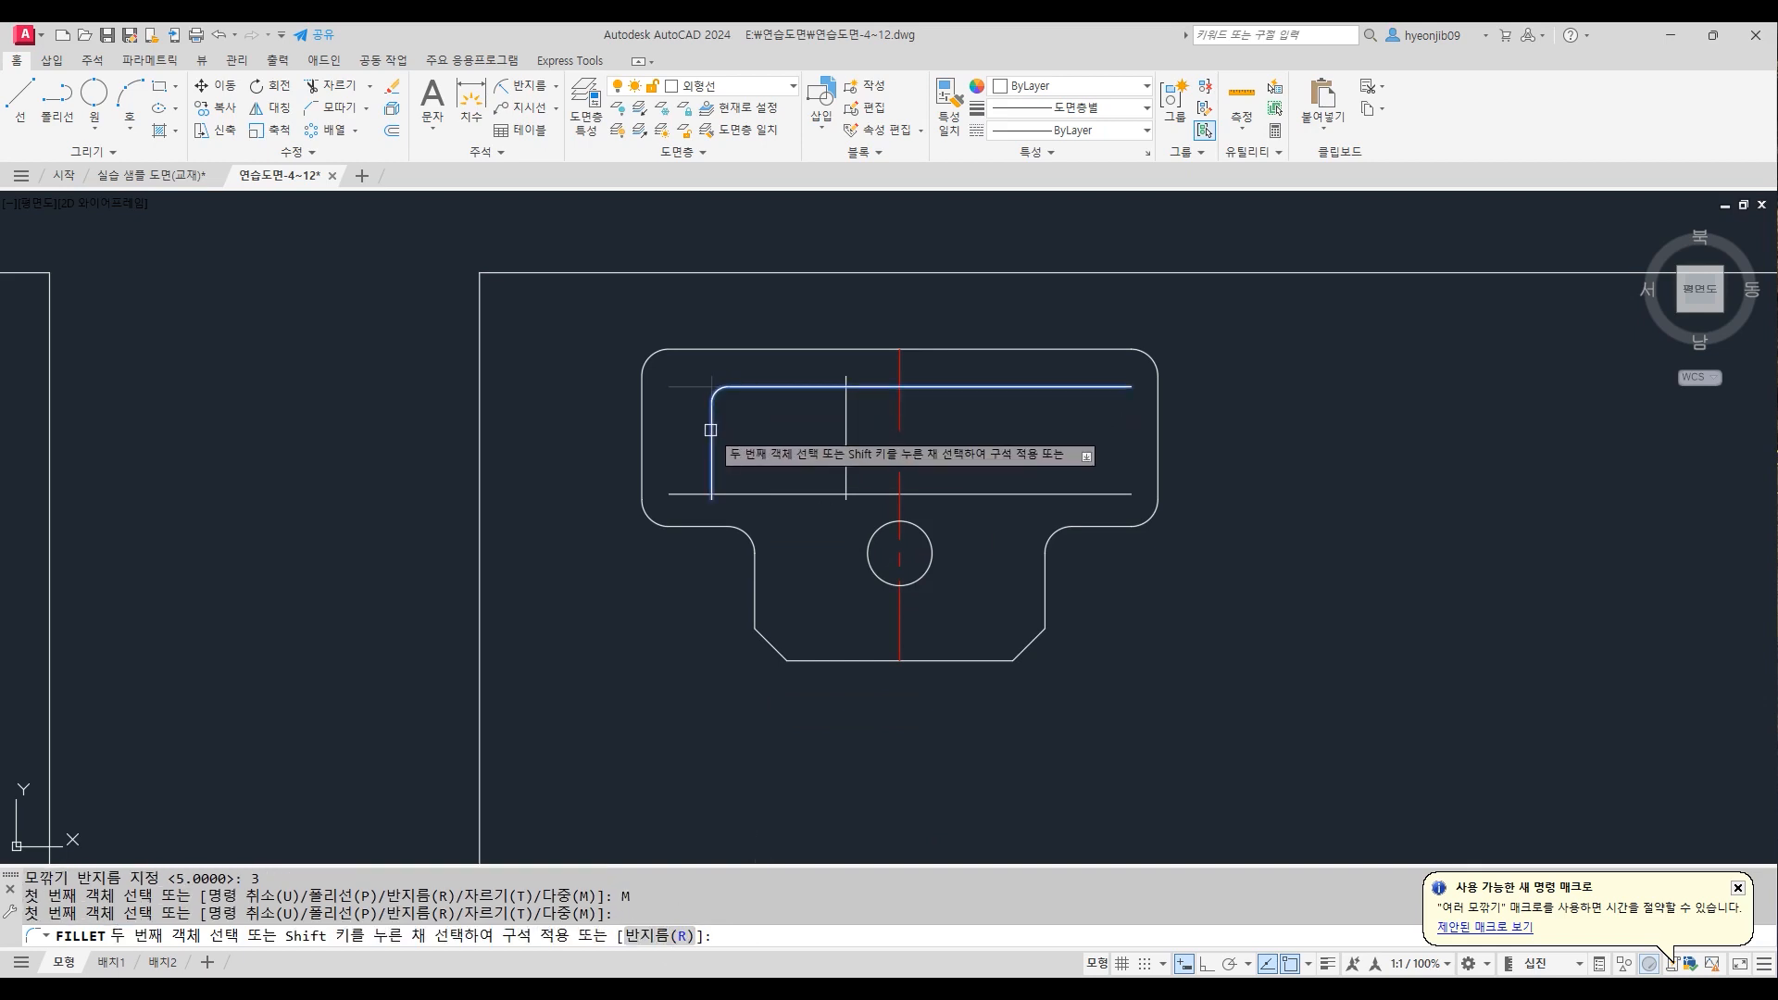
{"action": "left_click", "coordinate": [712, 454]}
{"action": "left_click", "coordinate": [733, 489]}
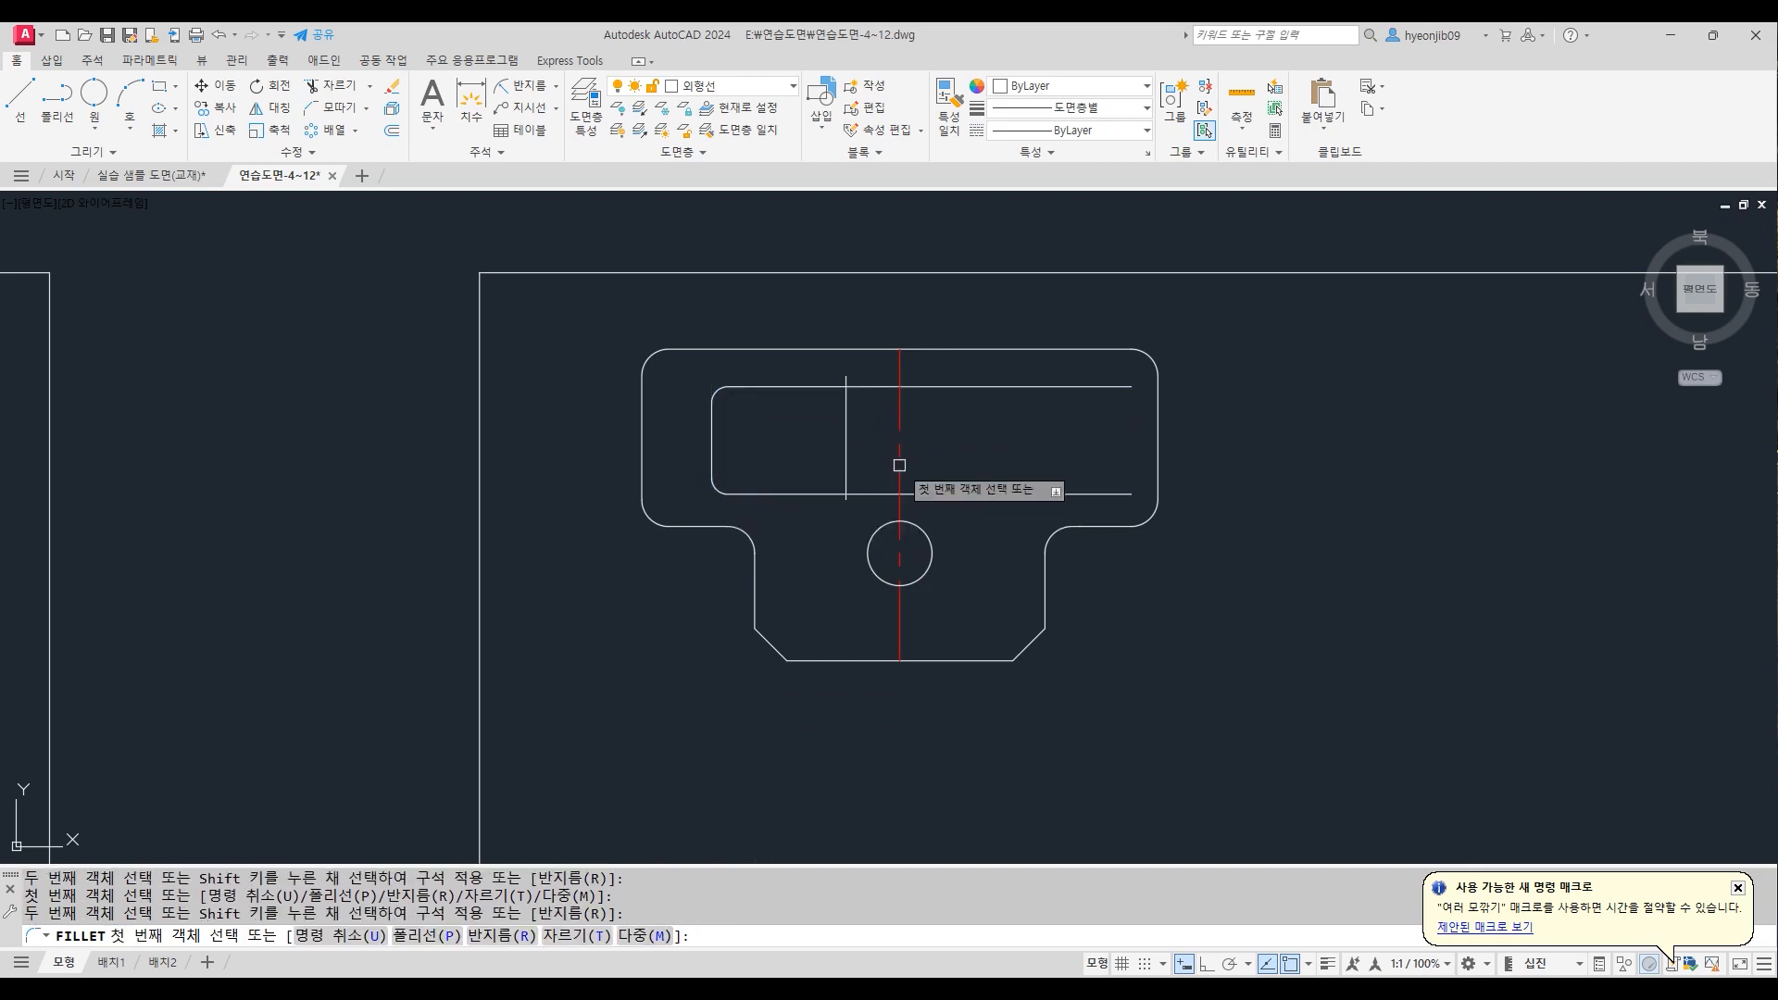
Fillet the lower-right and upper-right corners of the inner rectangle with the same radius of 3
{"action": "left_click", "coordinate": [845, 435]}
{"action": "left_click", "coordinate": [814, 493]}
{"action": "left_click", "coordinate": [805, 387]}
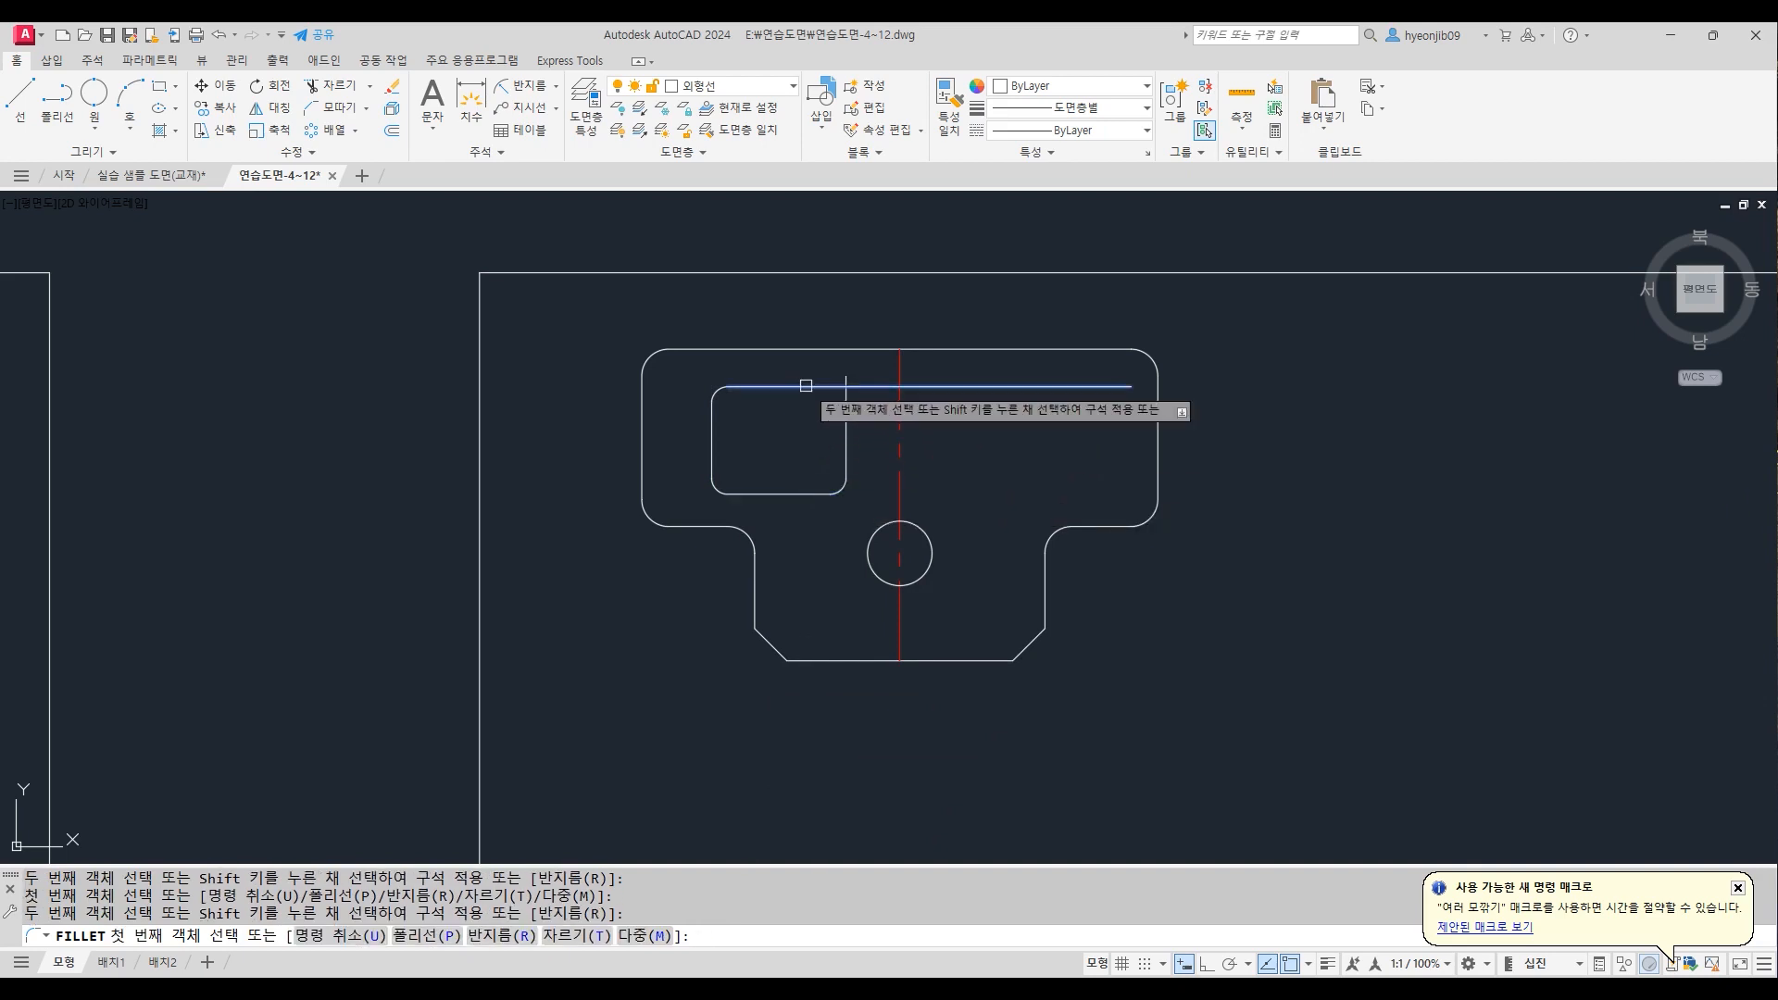
{"action": "left_click", "coordinate": [846, 431]}
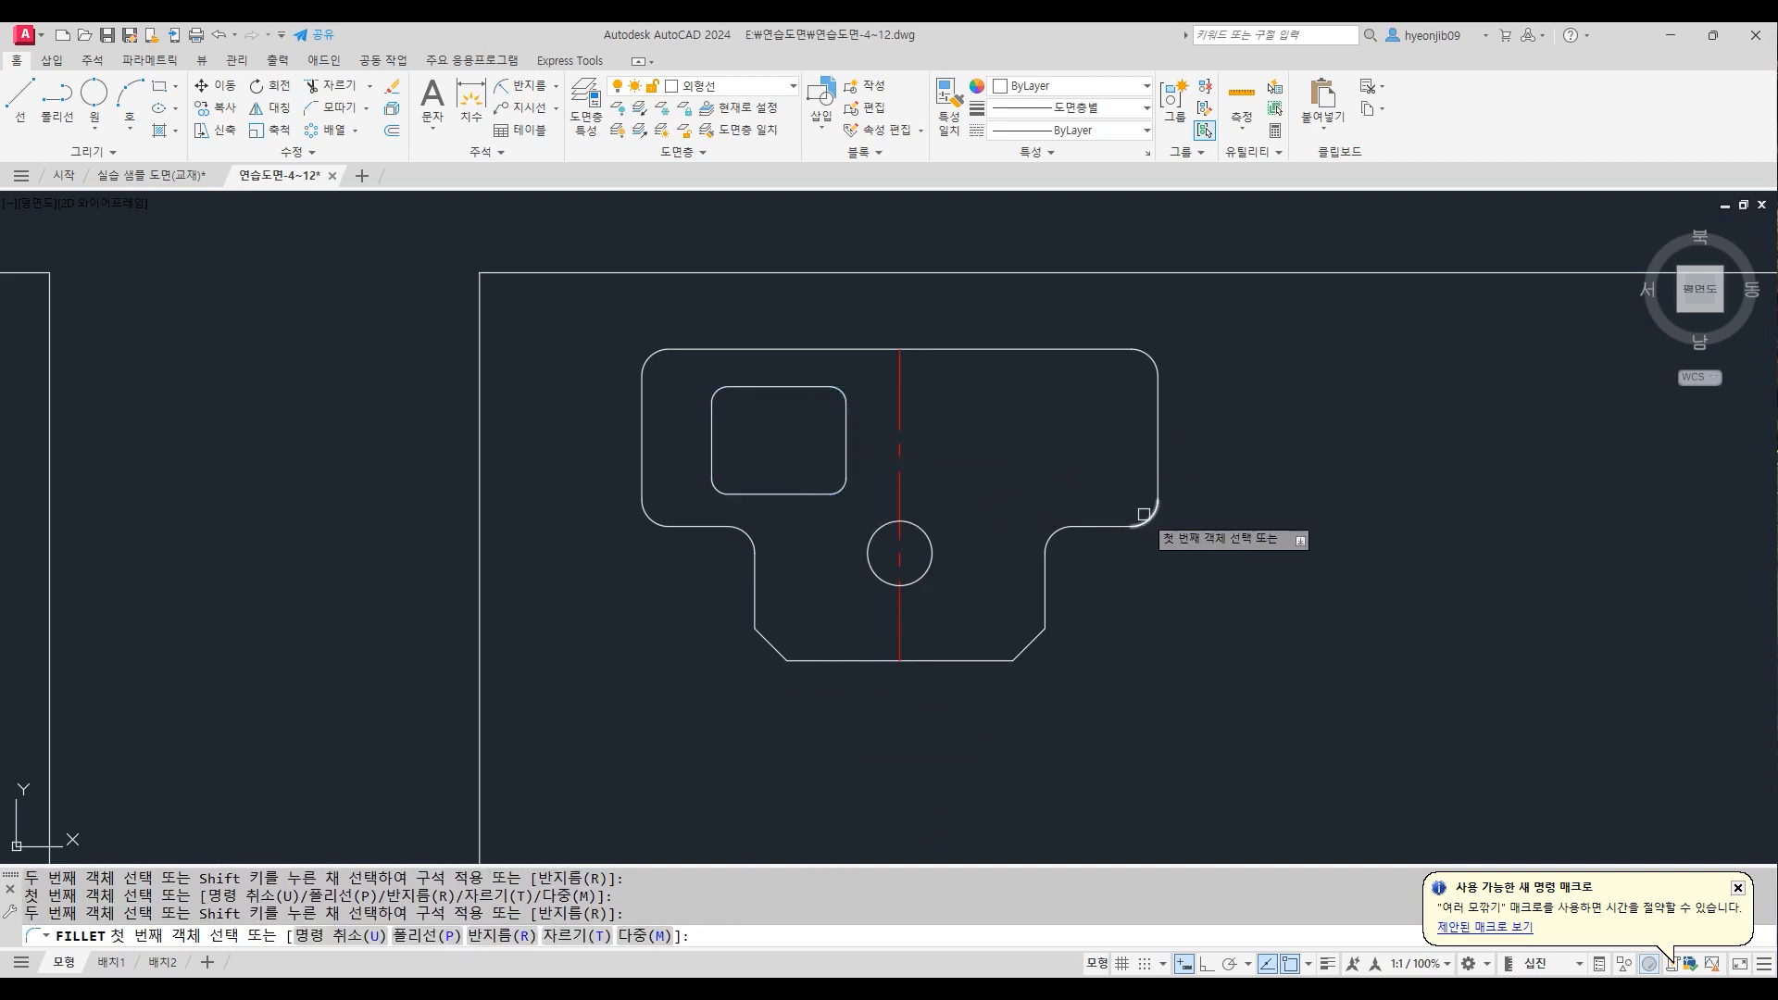
{"action": "key", "text": "Return"}
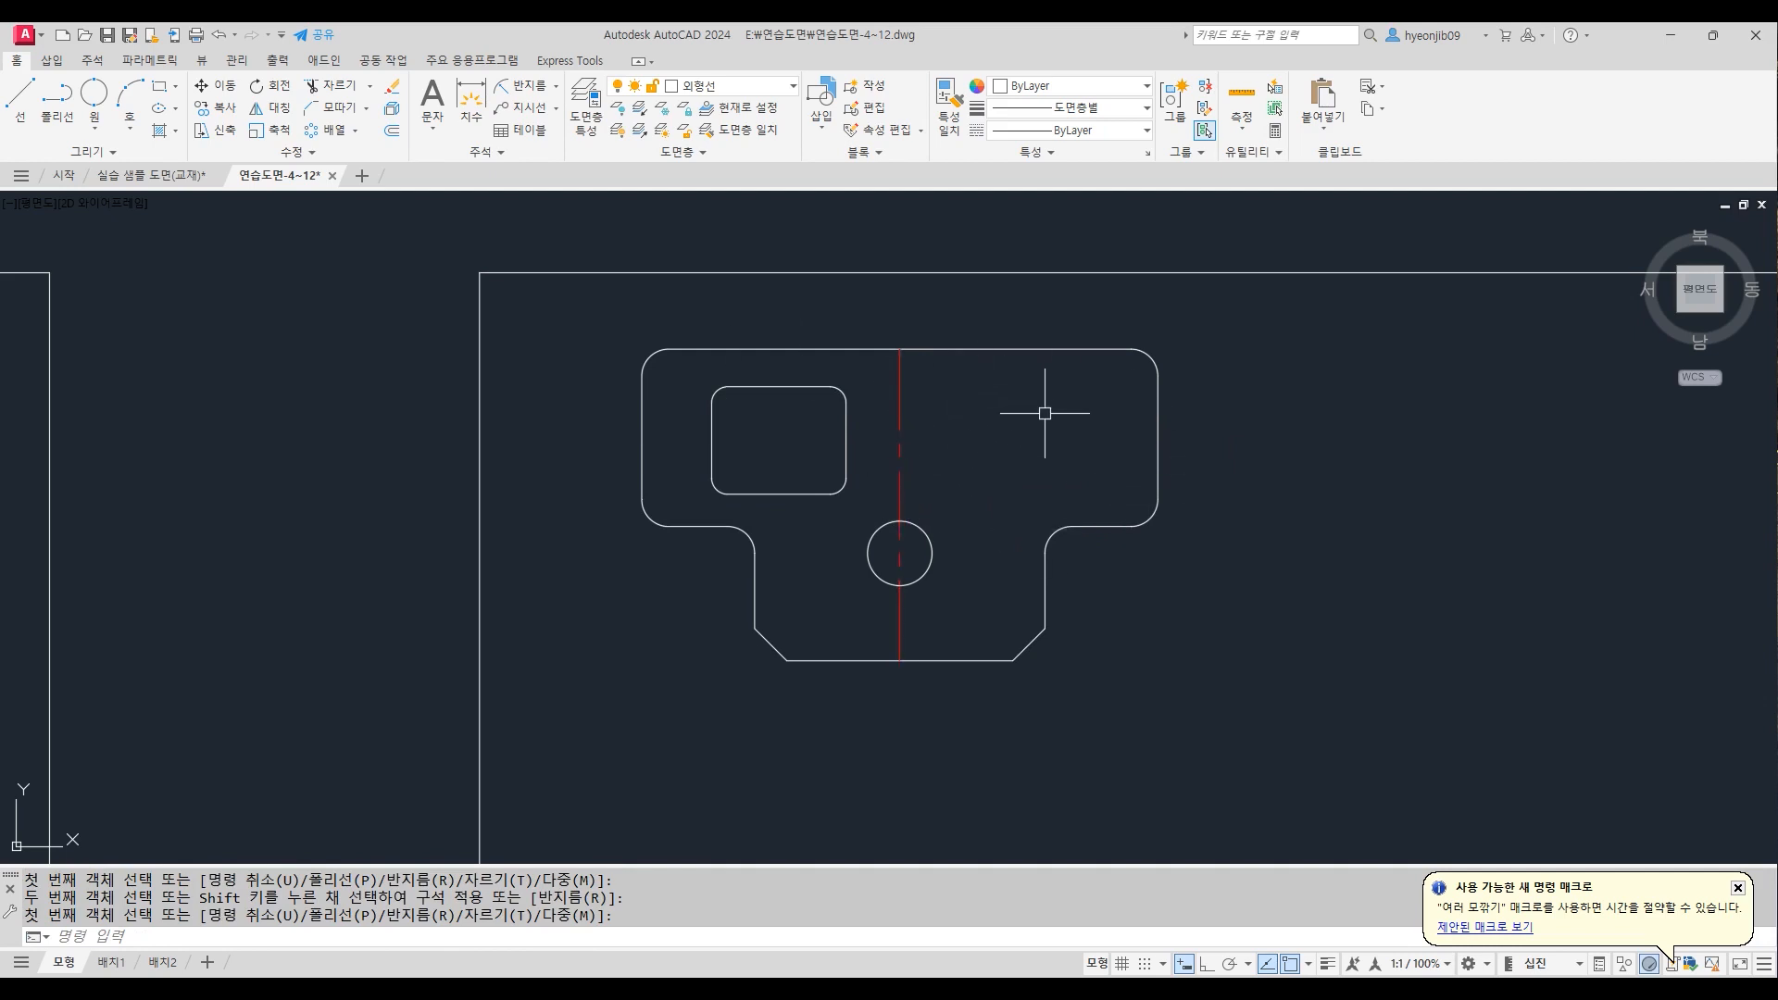
Mirror the rounded inner rectangle about the vertical centre line, keeping the original
{"action": "type", "text": "mi"}
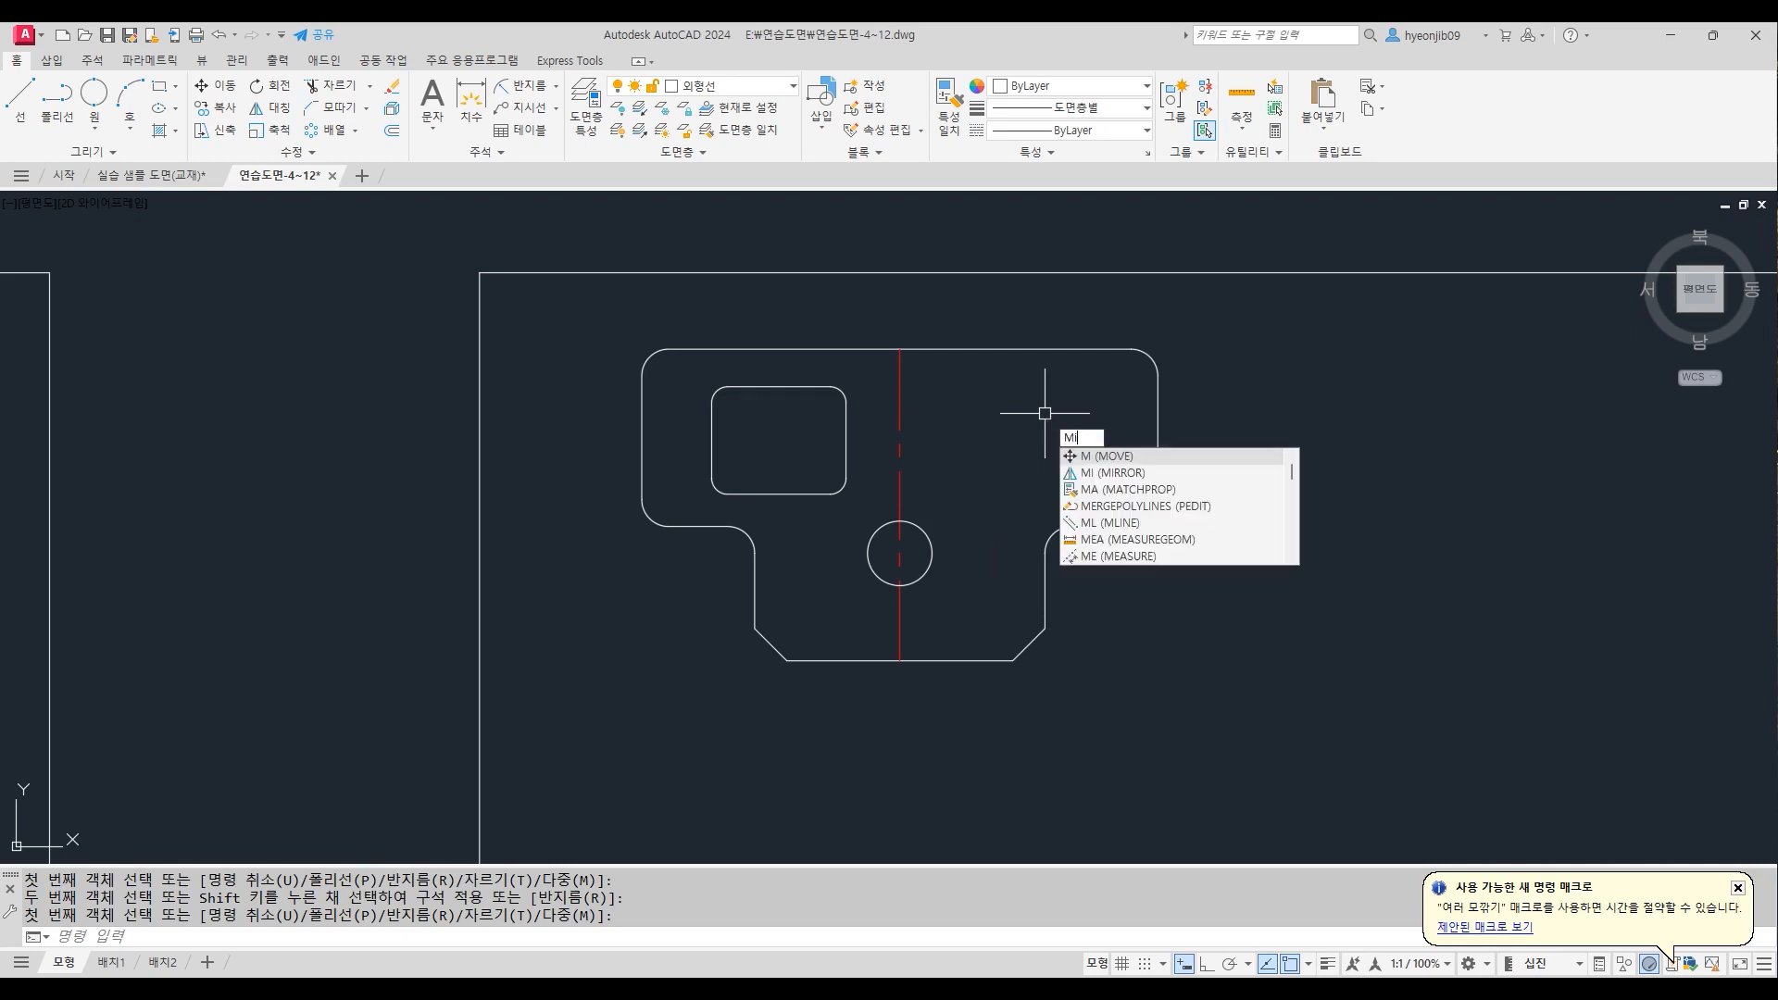
{"action": "key", "text": "Return"}
{"action": "left_click", "coordinate": [682, 368]}
{"action": "left_click", "coordinate": [875, 507]}
{"action": "key", "text": "Return"}
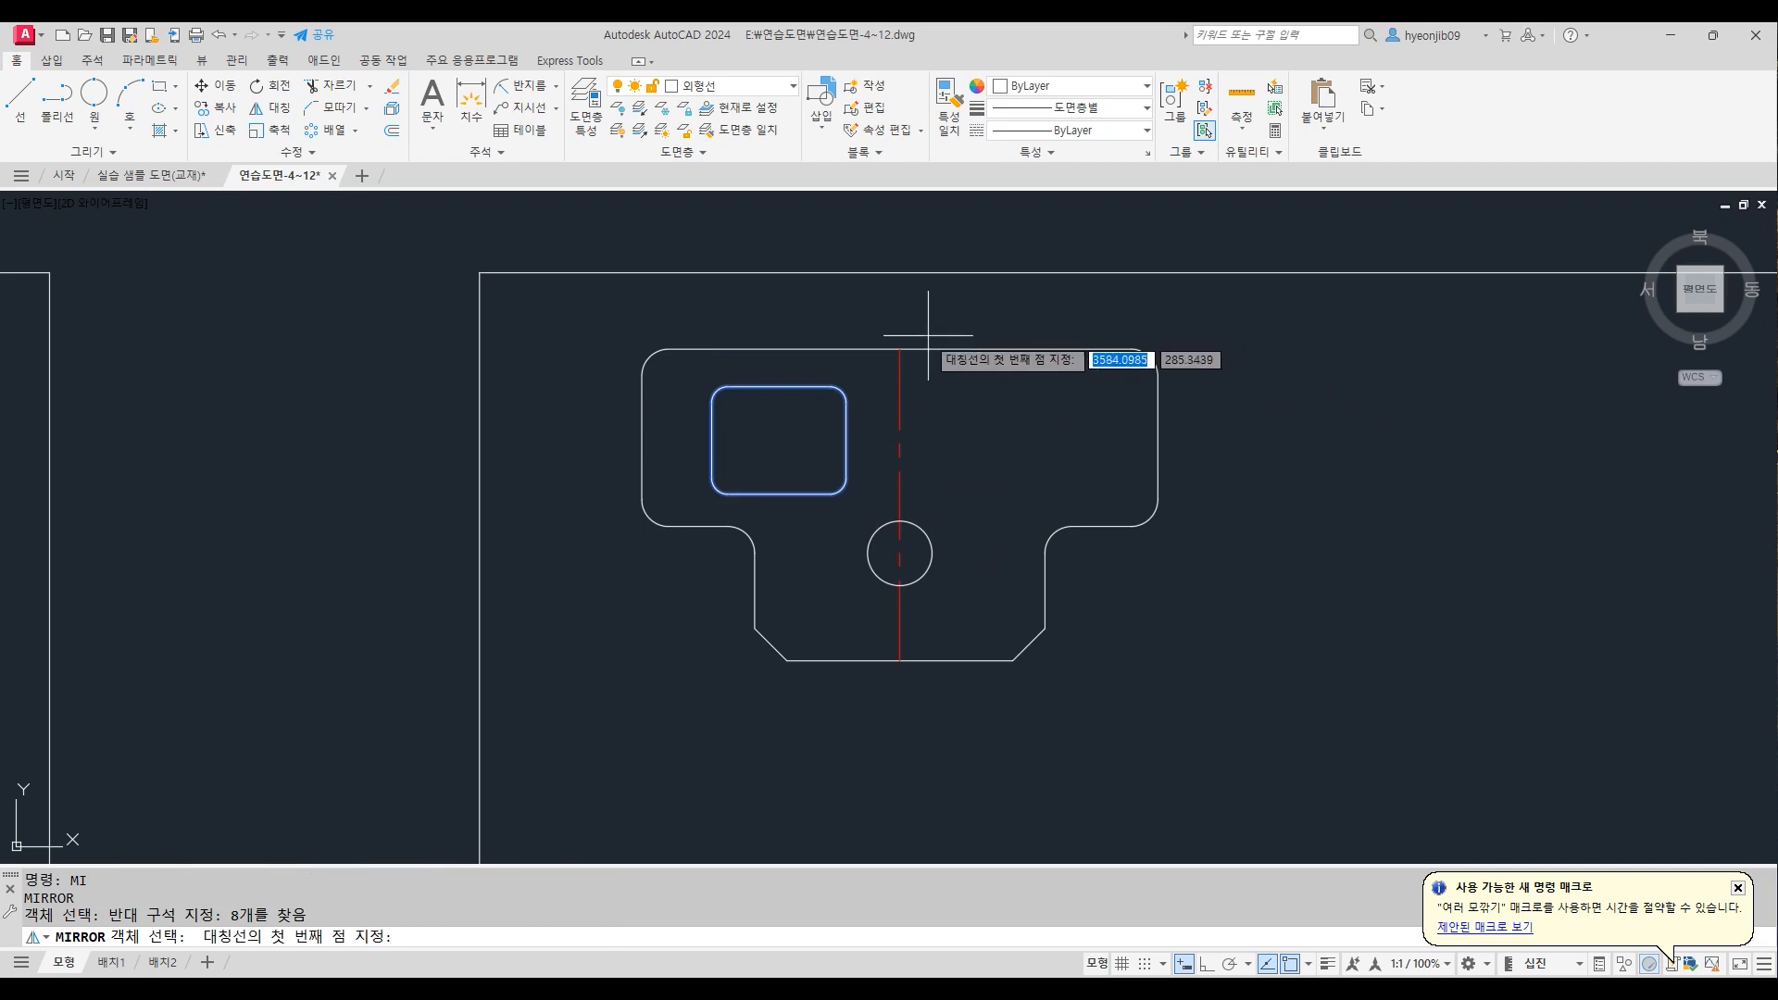
{"action": "left_click", "coordinate": [899, 349]}
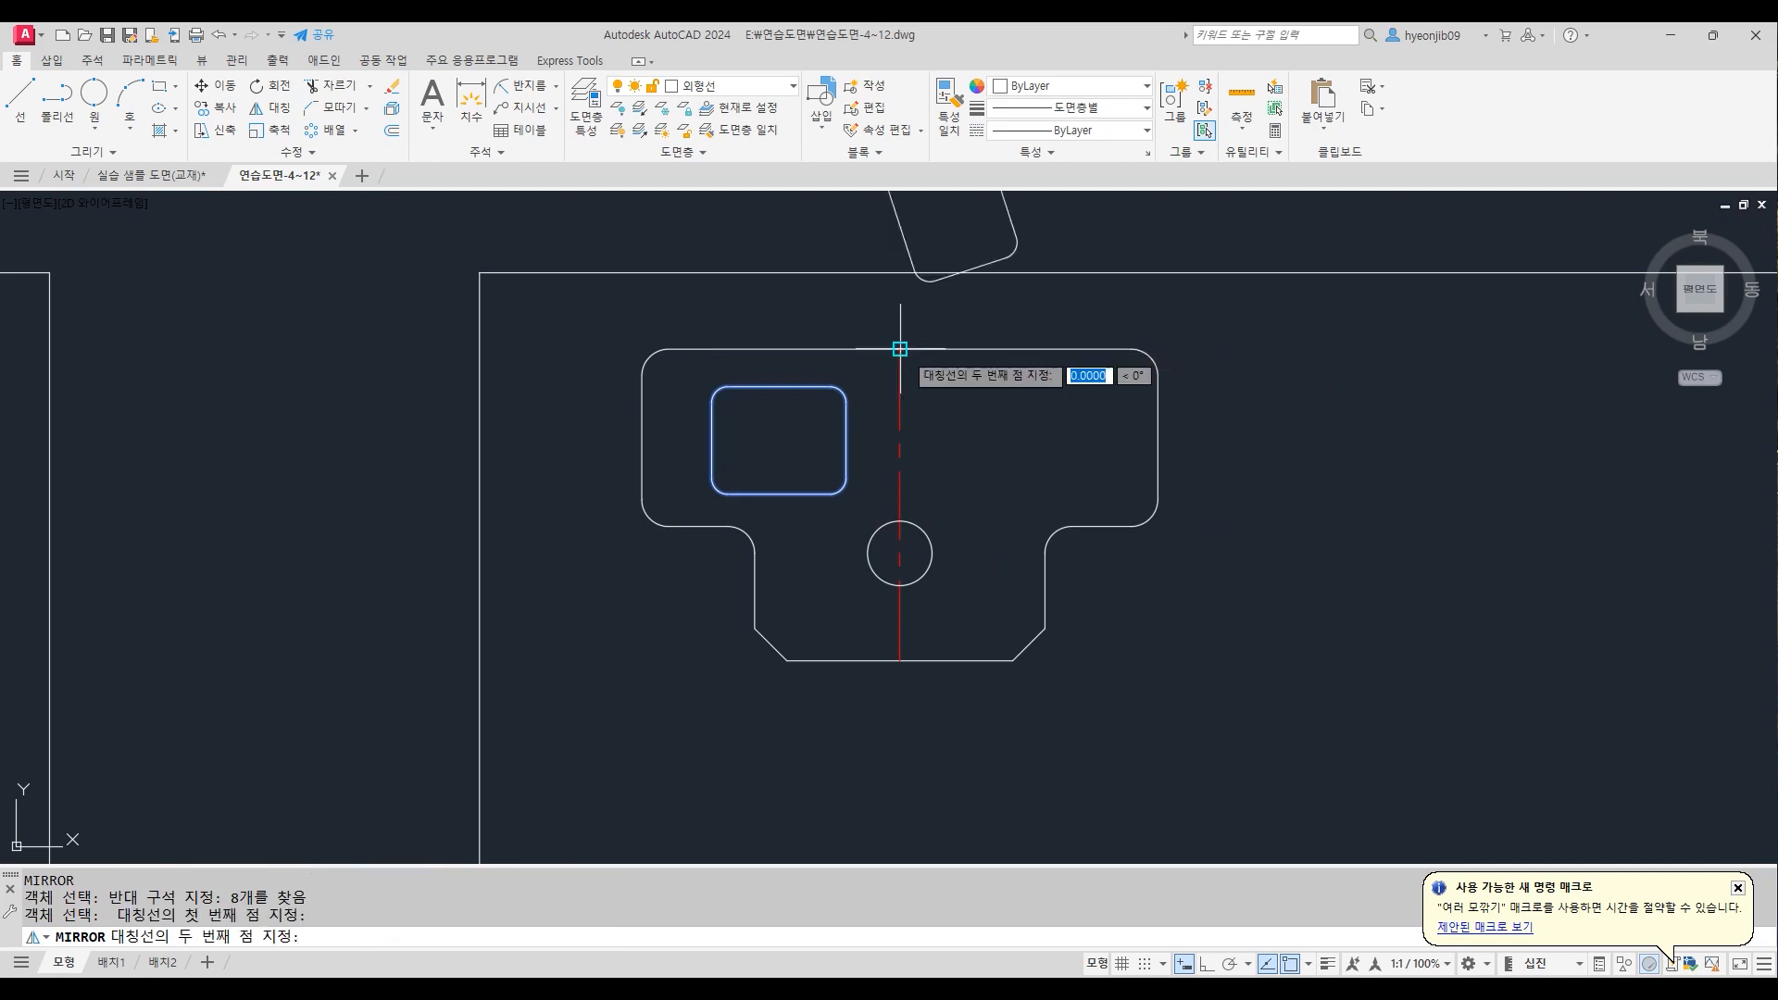
{"action": "left_click", "coordinate": [897, 660]}
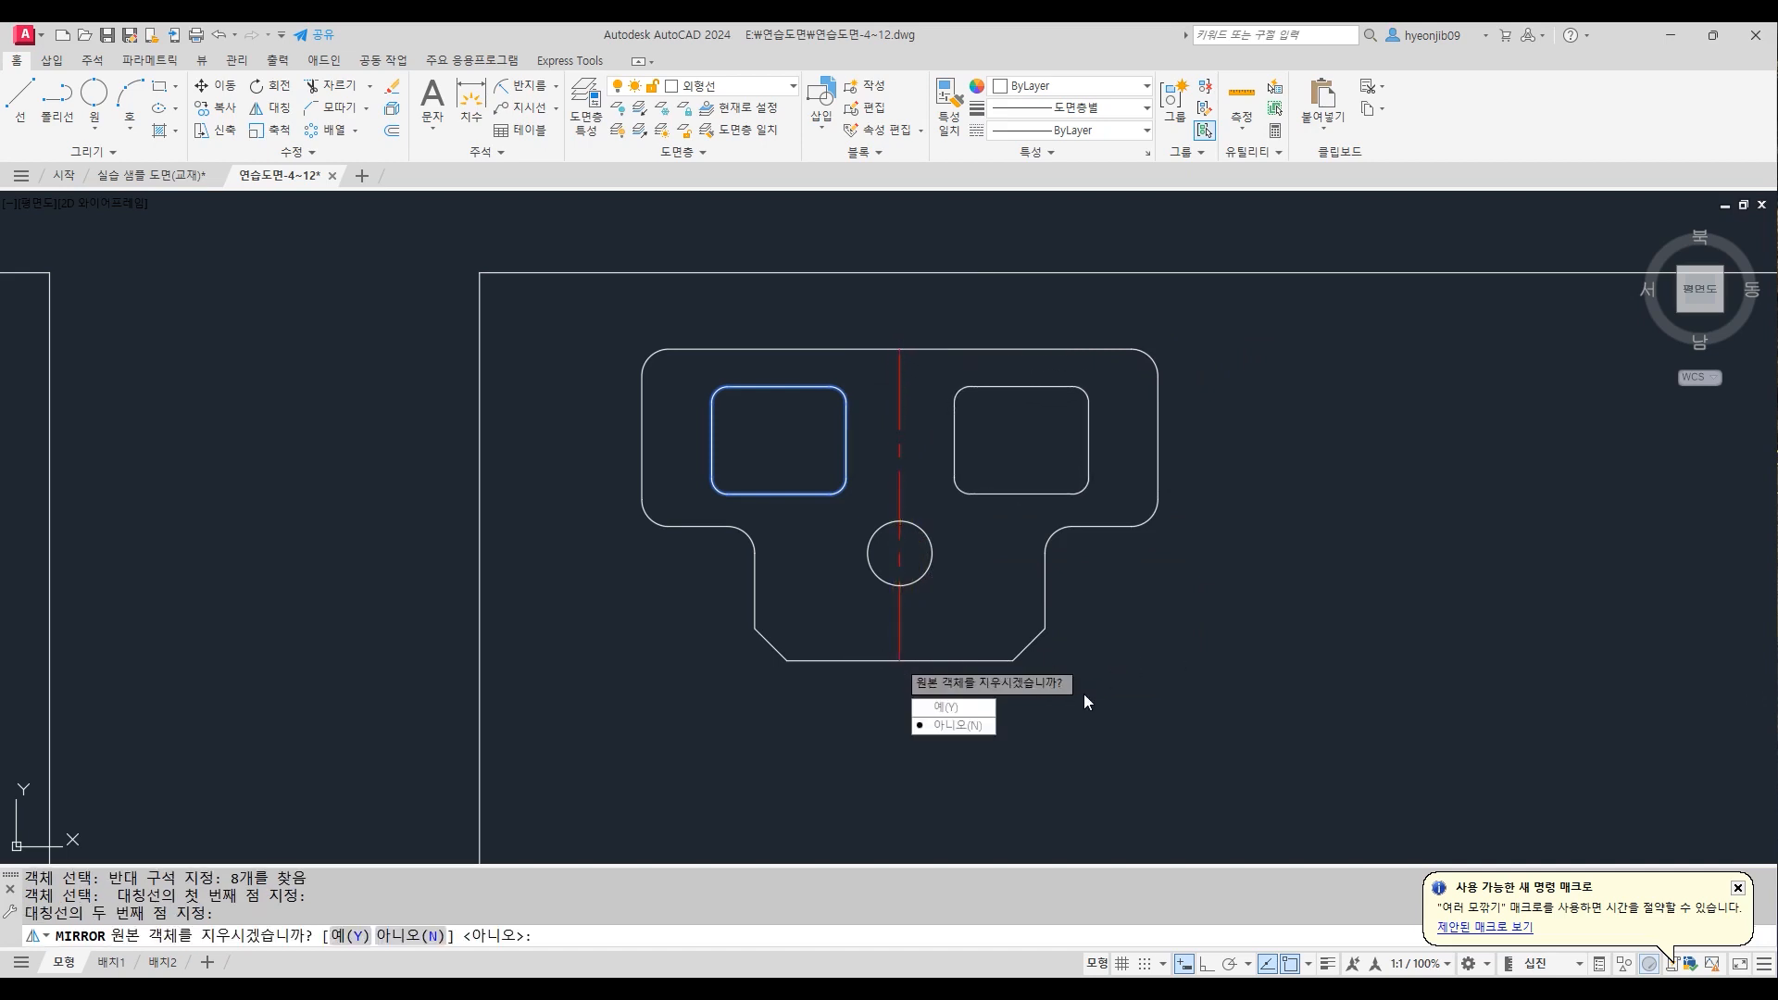
{"action": "left_click", "coordinate": [949, 725]}
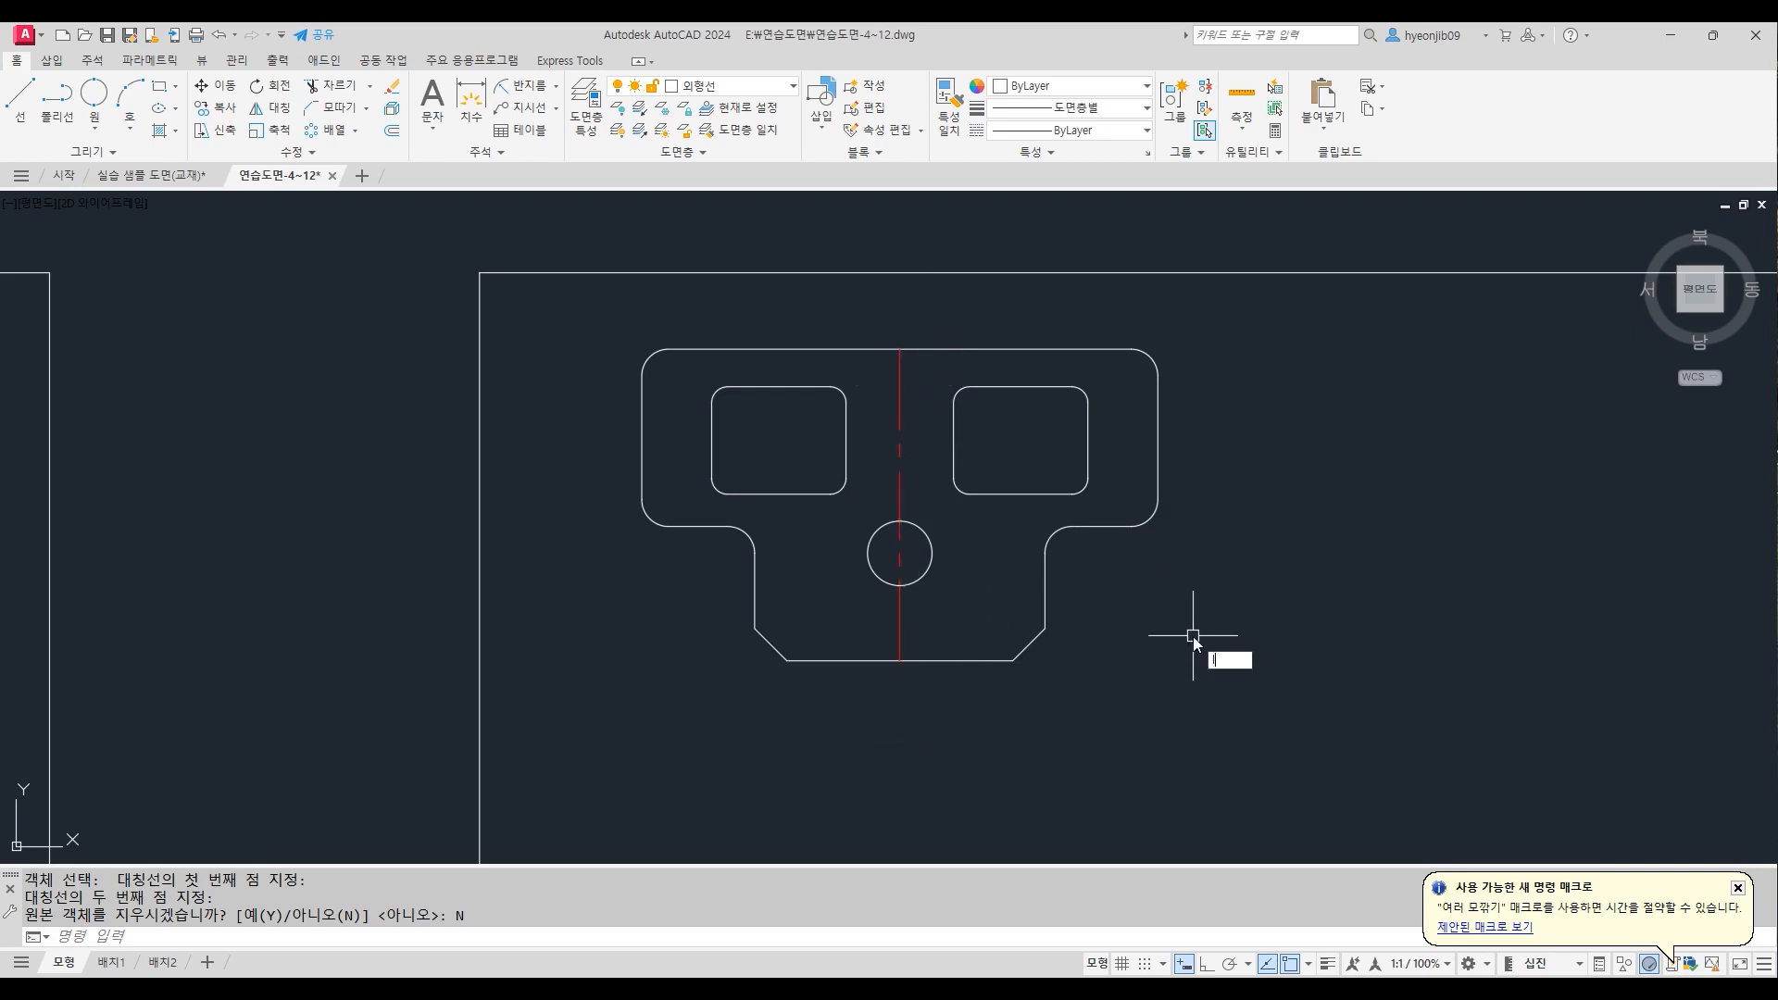
Lengthen the plate's vertical centre line by 10 at both its upper and lower ends
{"action": "type", "text": "n"}
{"action": "key", "text": "Return"}
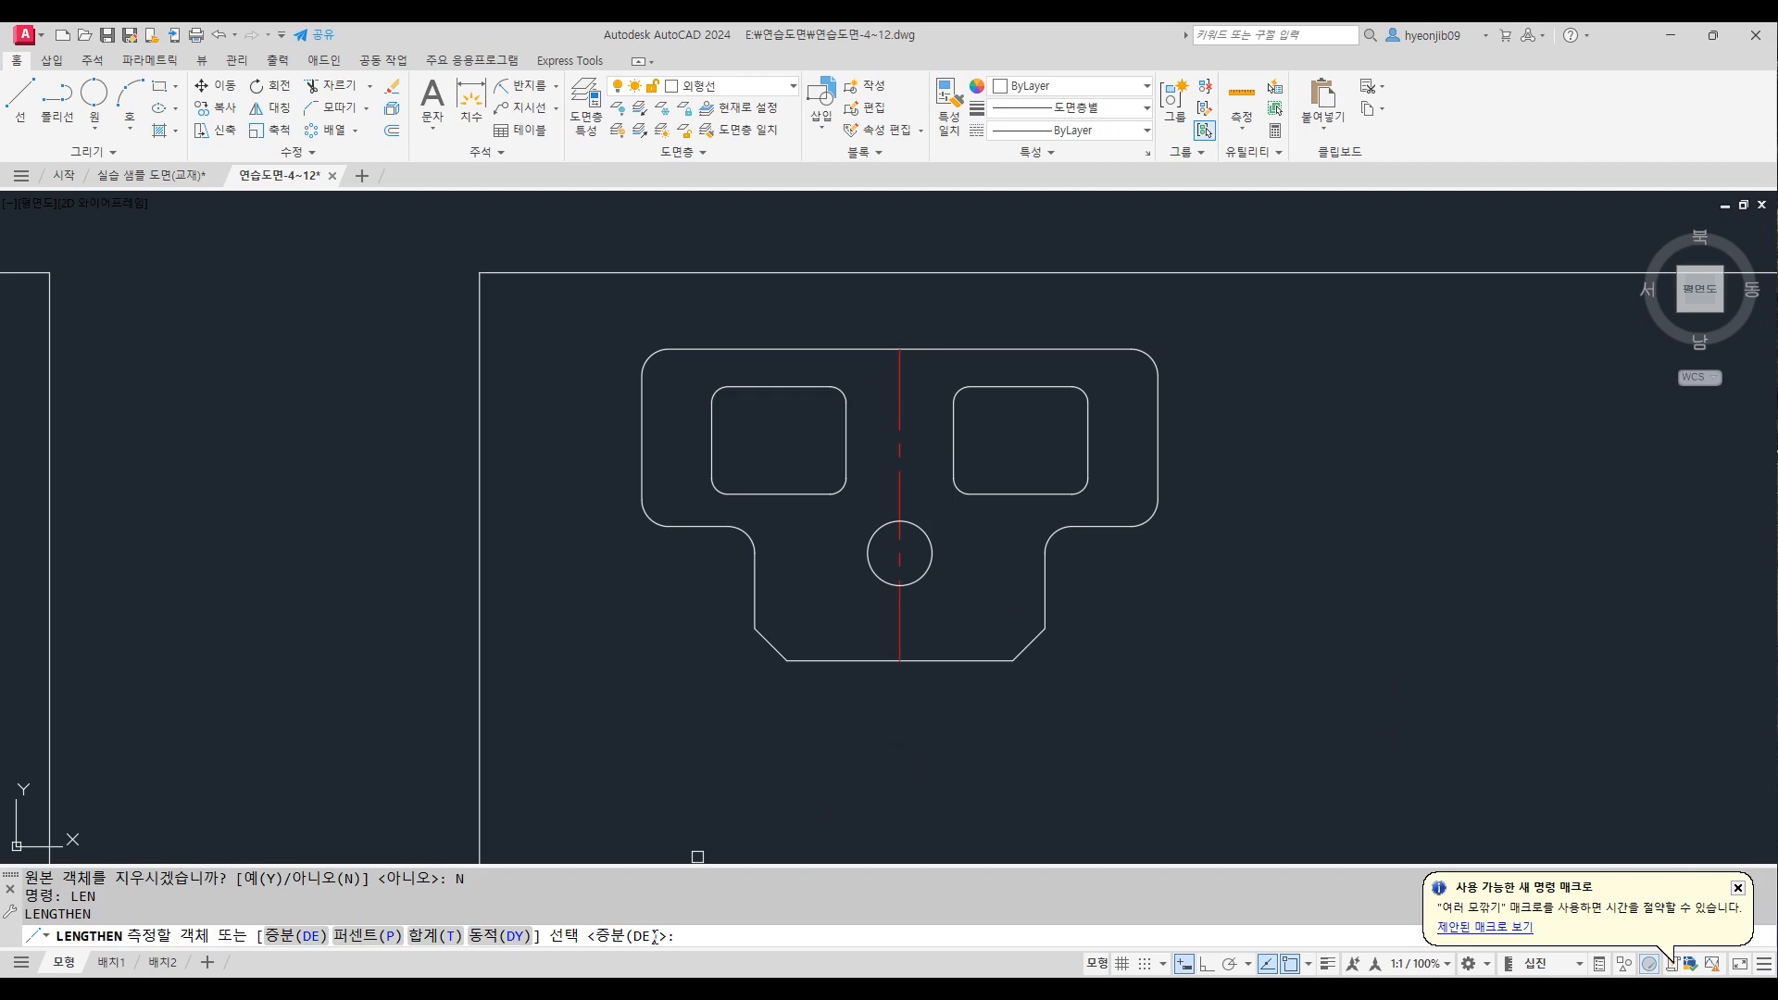
{"action": "key", "text": "Return"}
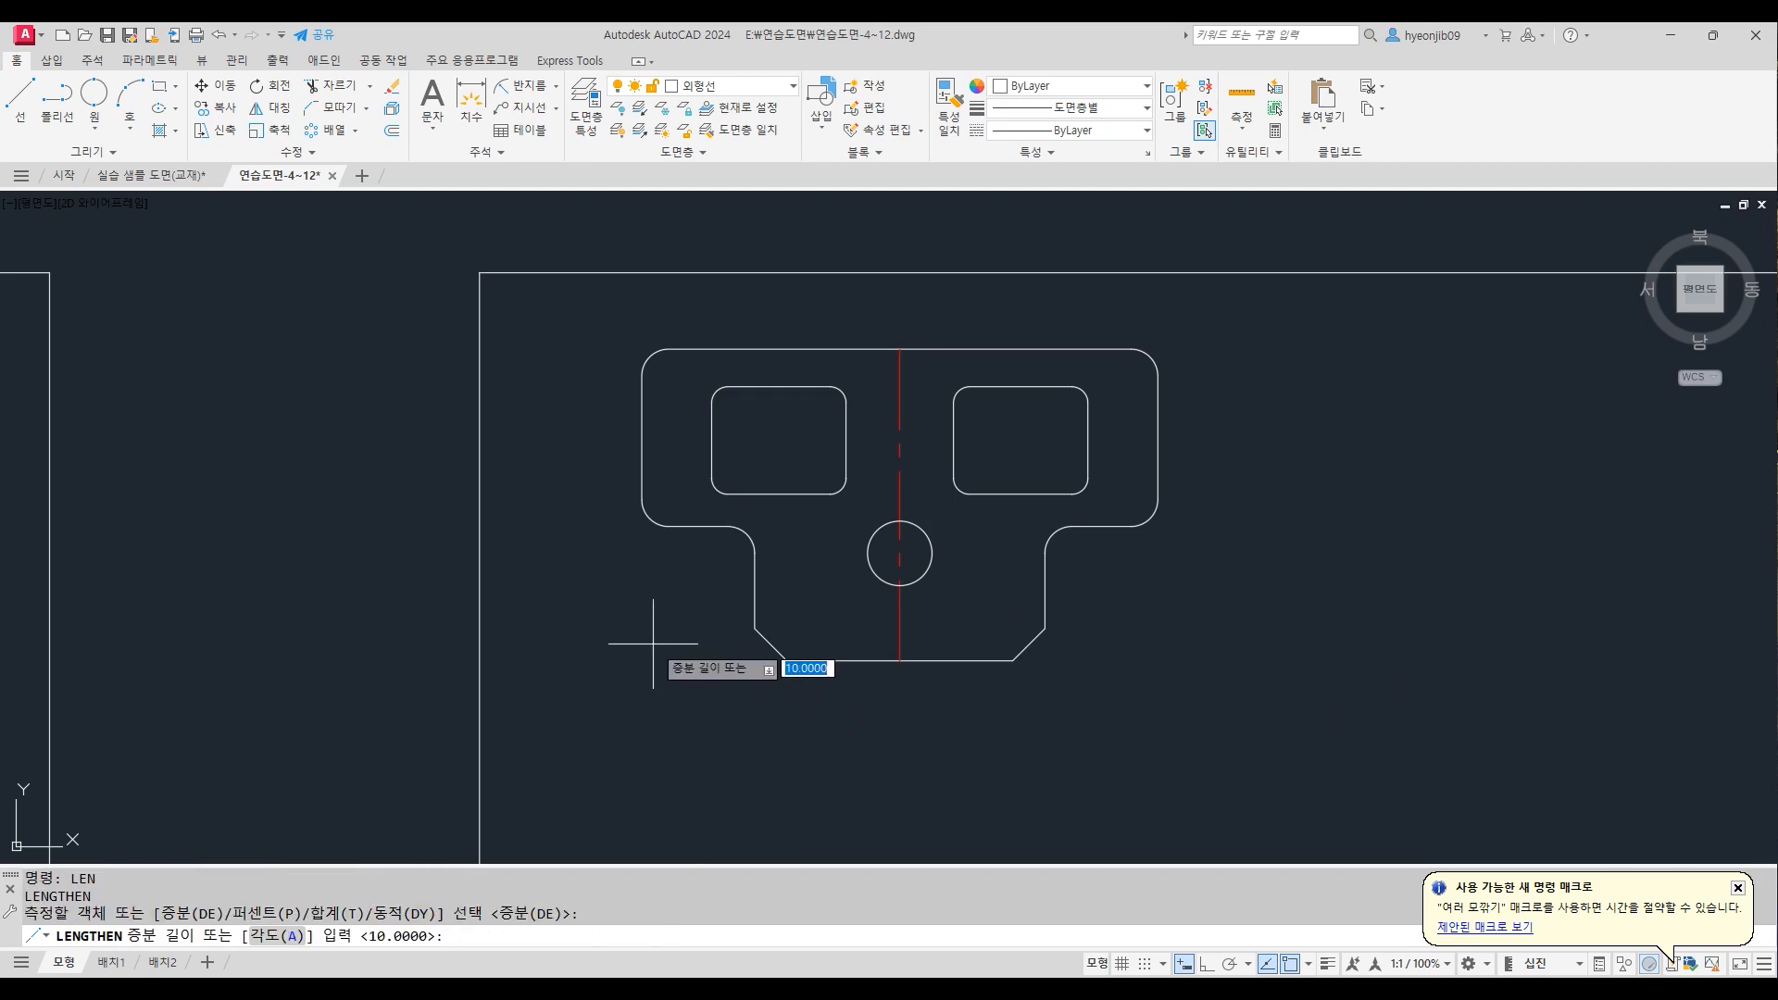
{"action": "key", "text": "Return"}
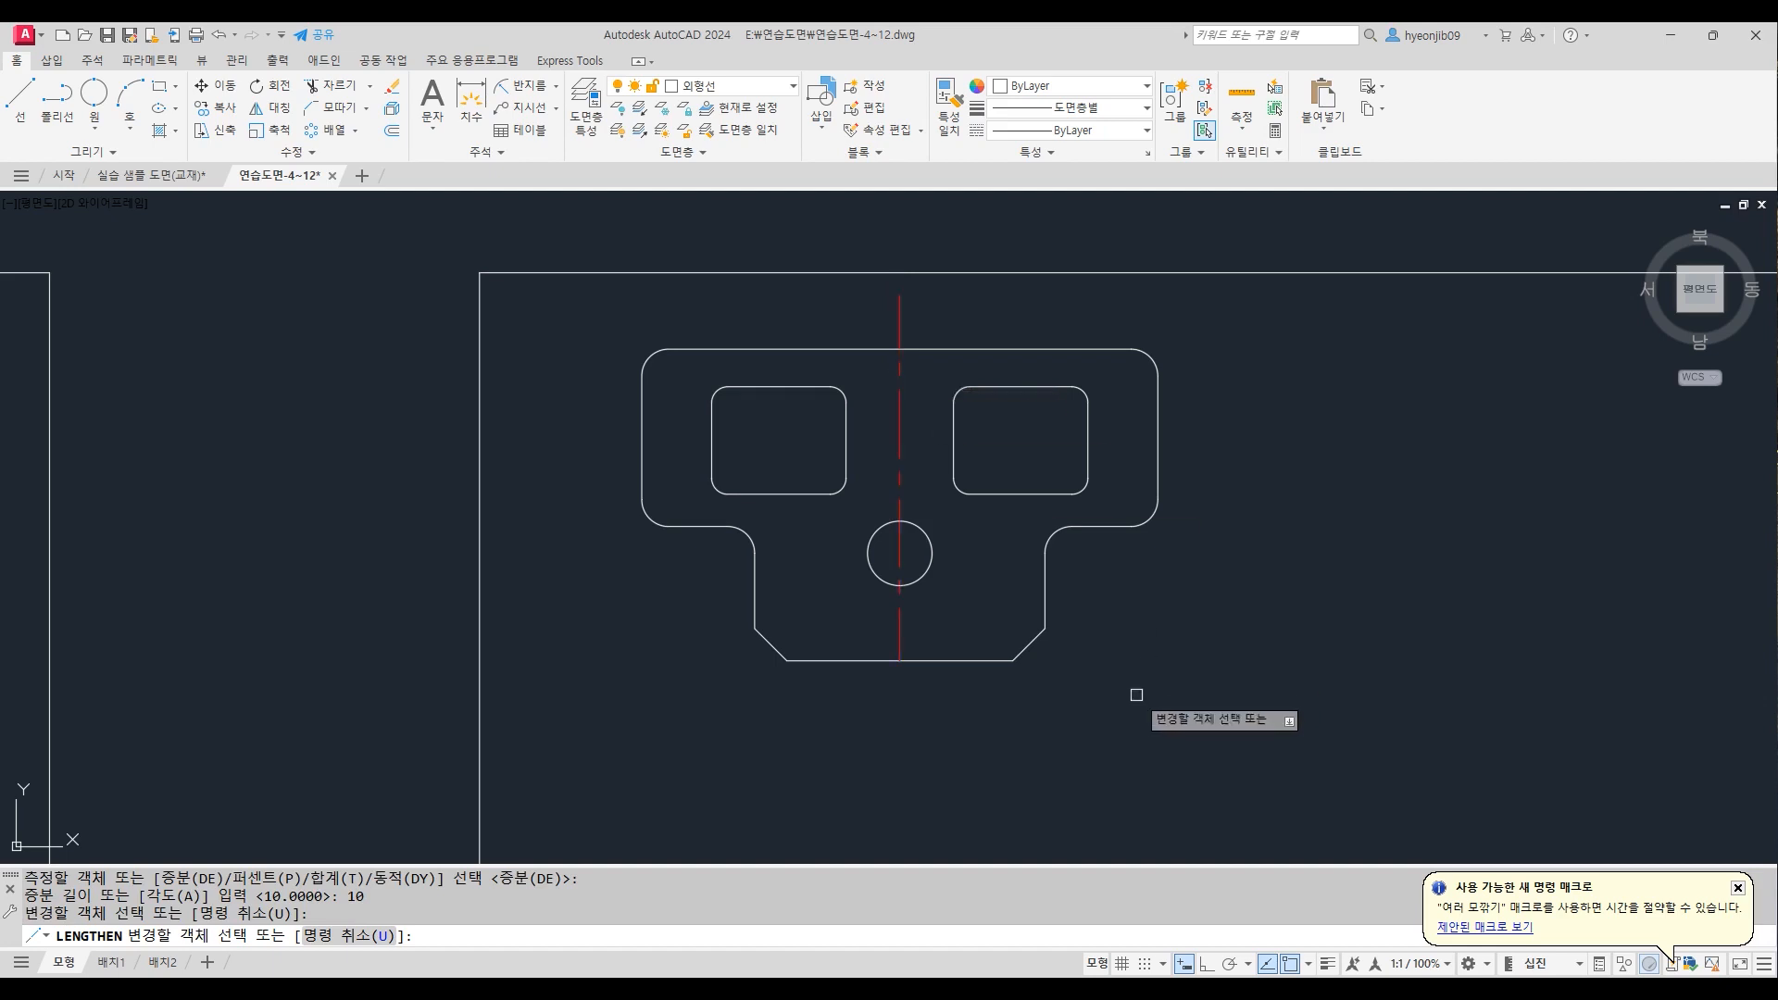
{"action": "left_click", "coordinate": [898, 637]}
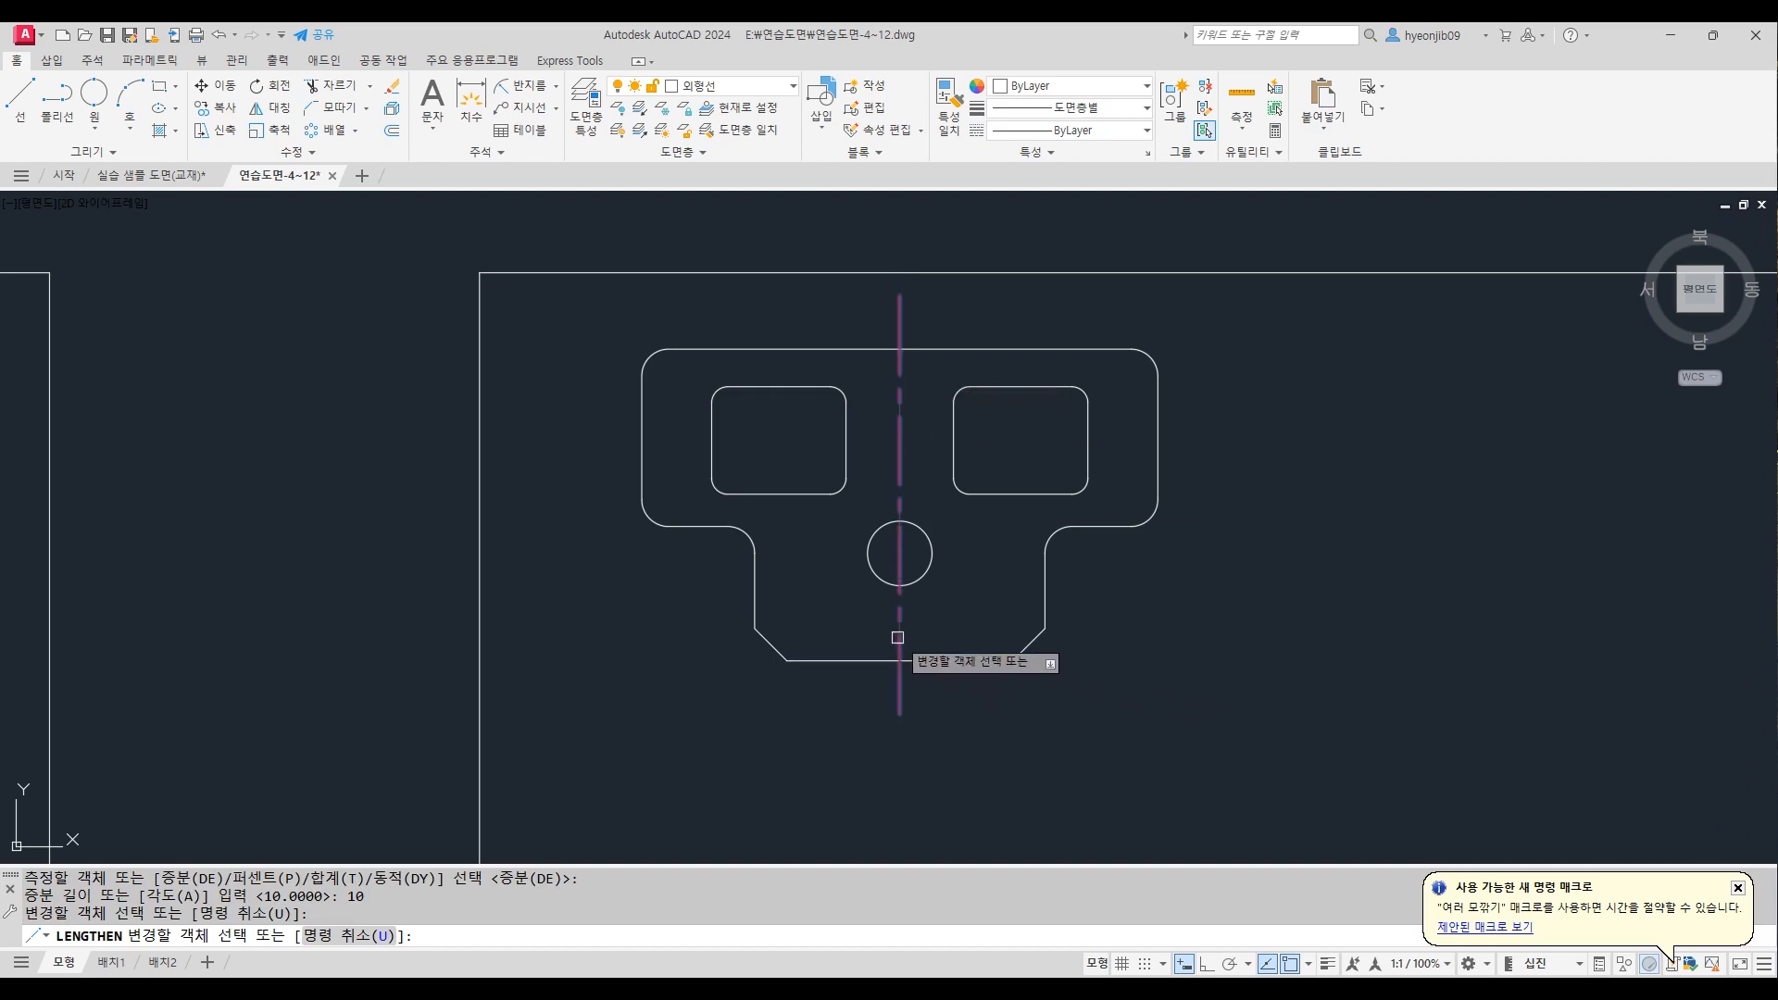
{"action": "key", "text": "Return"}
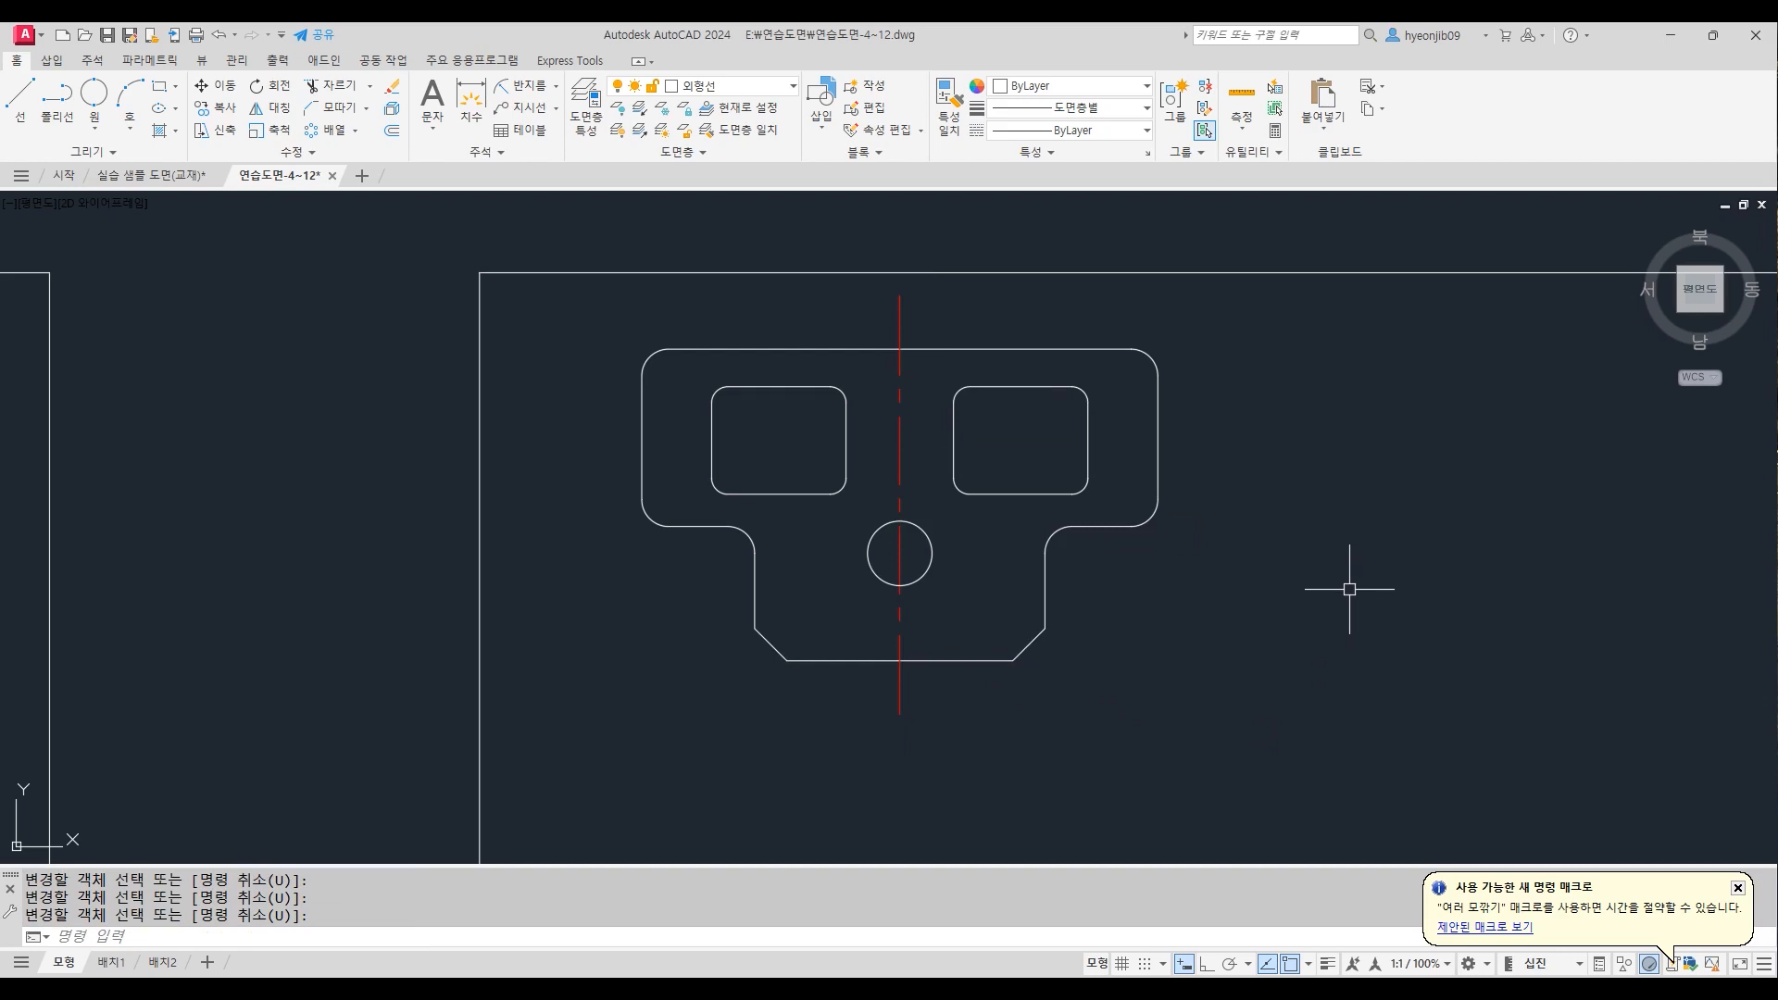
Move the whole T-shaped plate with its centre line about 33 units down and to the right, further inside the frame
{"action": "scroll", "coordinate": [872, 465], "scroll_direction": "down", "scroll_amount": 2}
{"action": "middle_click_drag", "start_coordinate": [970, 591], "coordinate": [843, 539]}
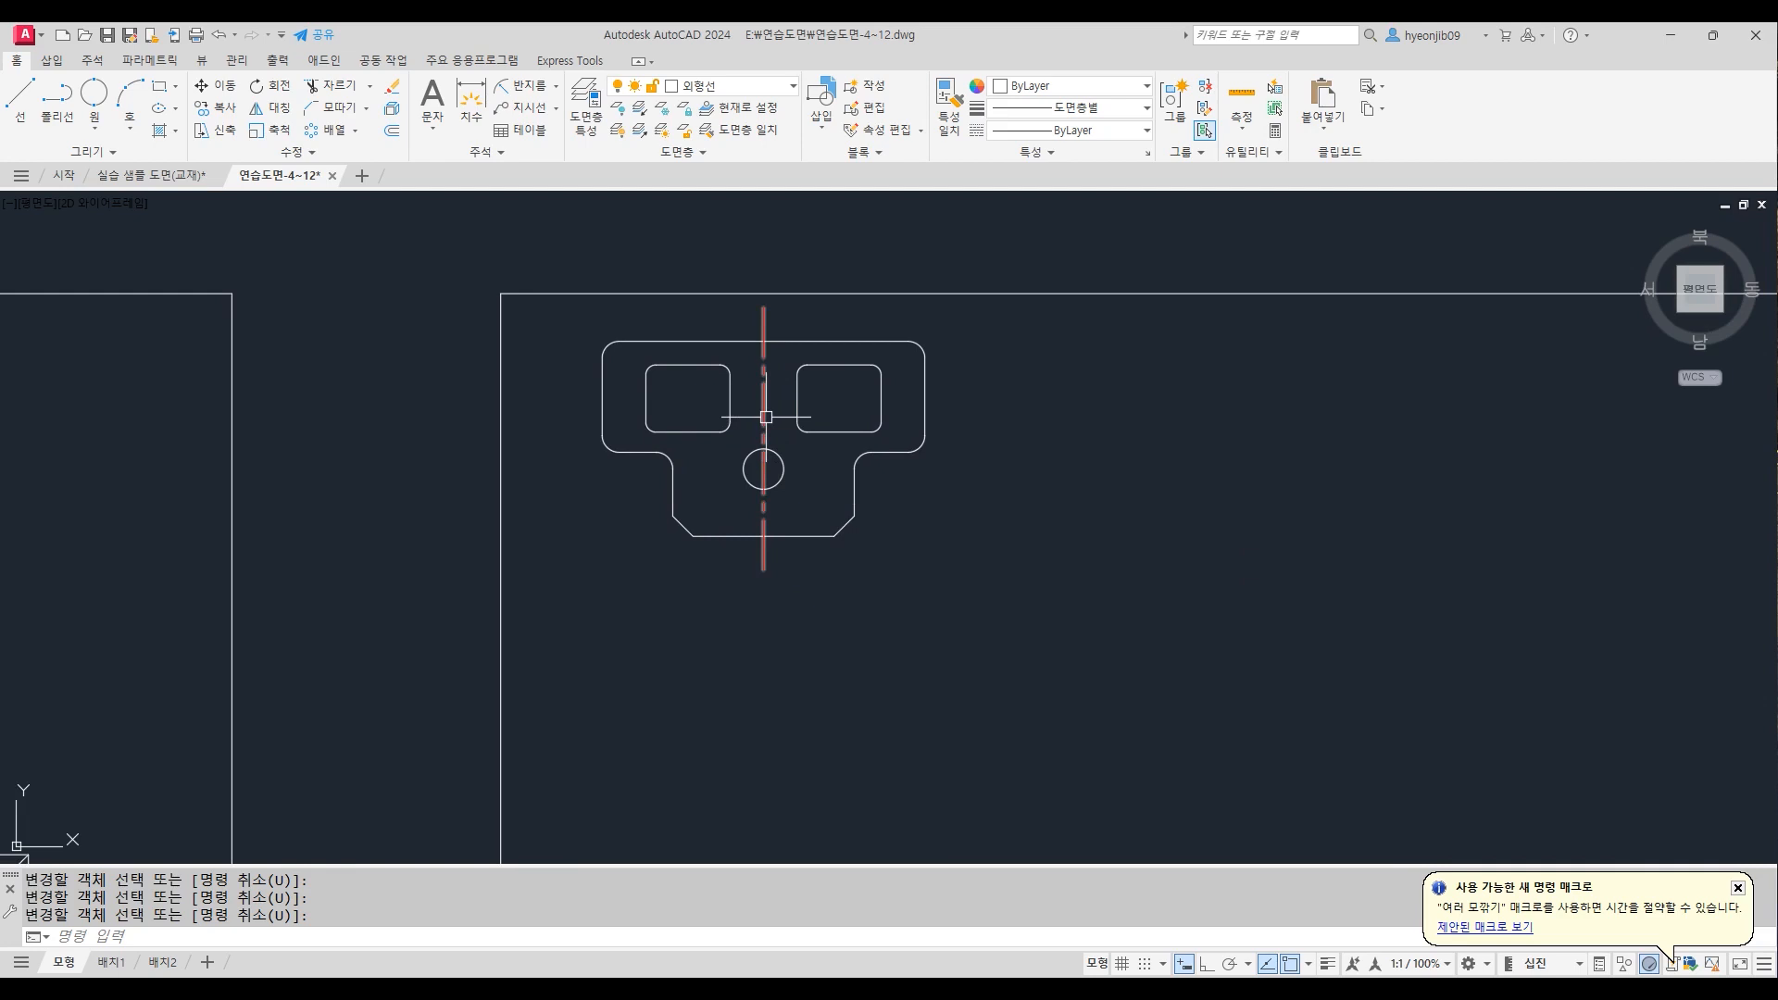
{"action": "type", "text": "M"}
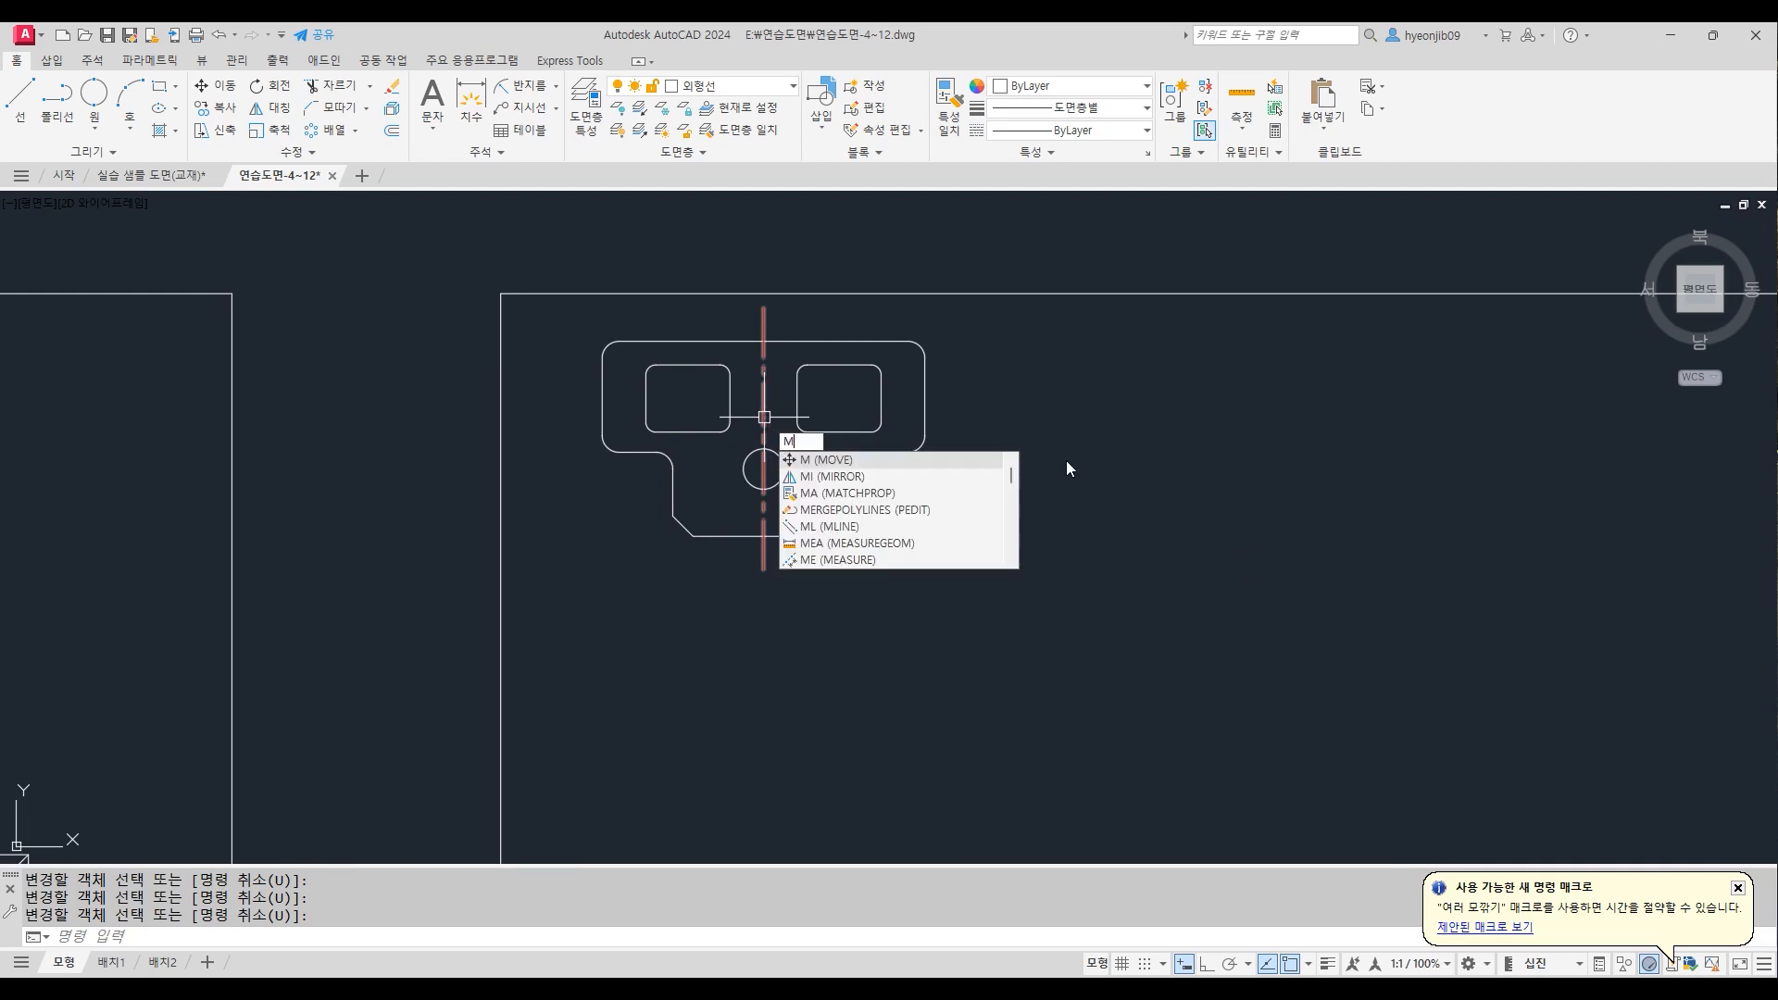
{"action": "key", "text": "Return"}
{"action": "left_click", "coordinate": [1094, 667]}
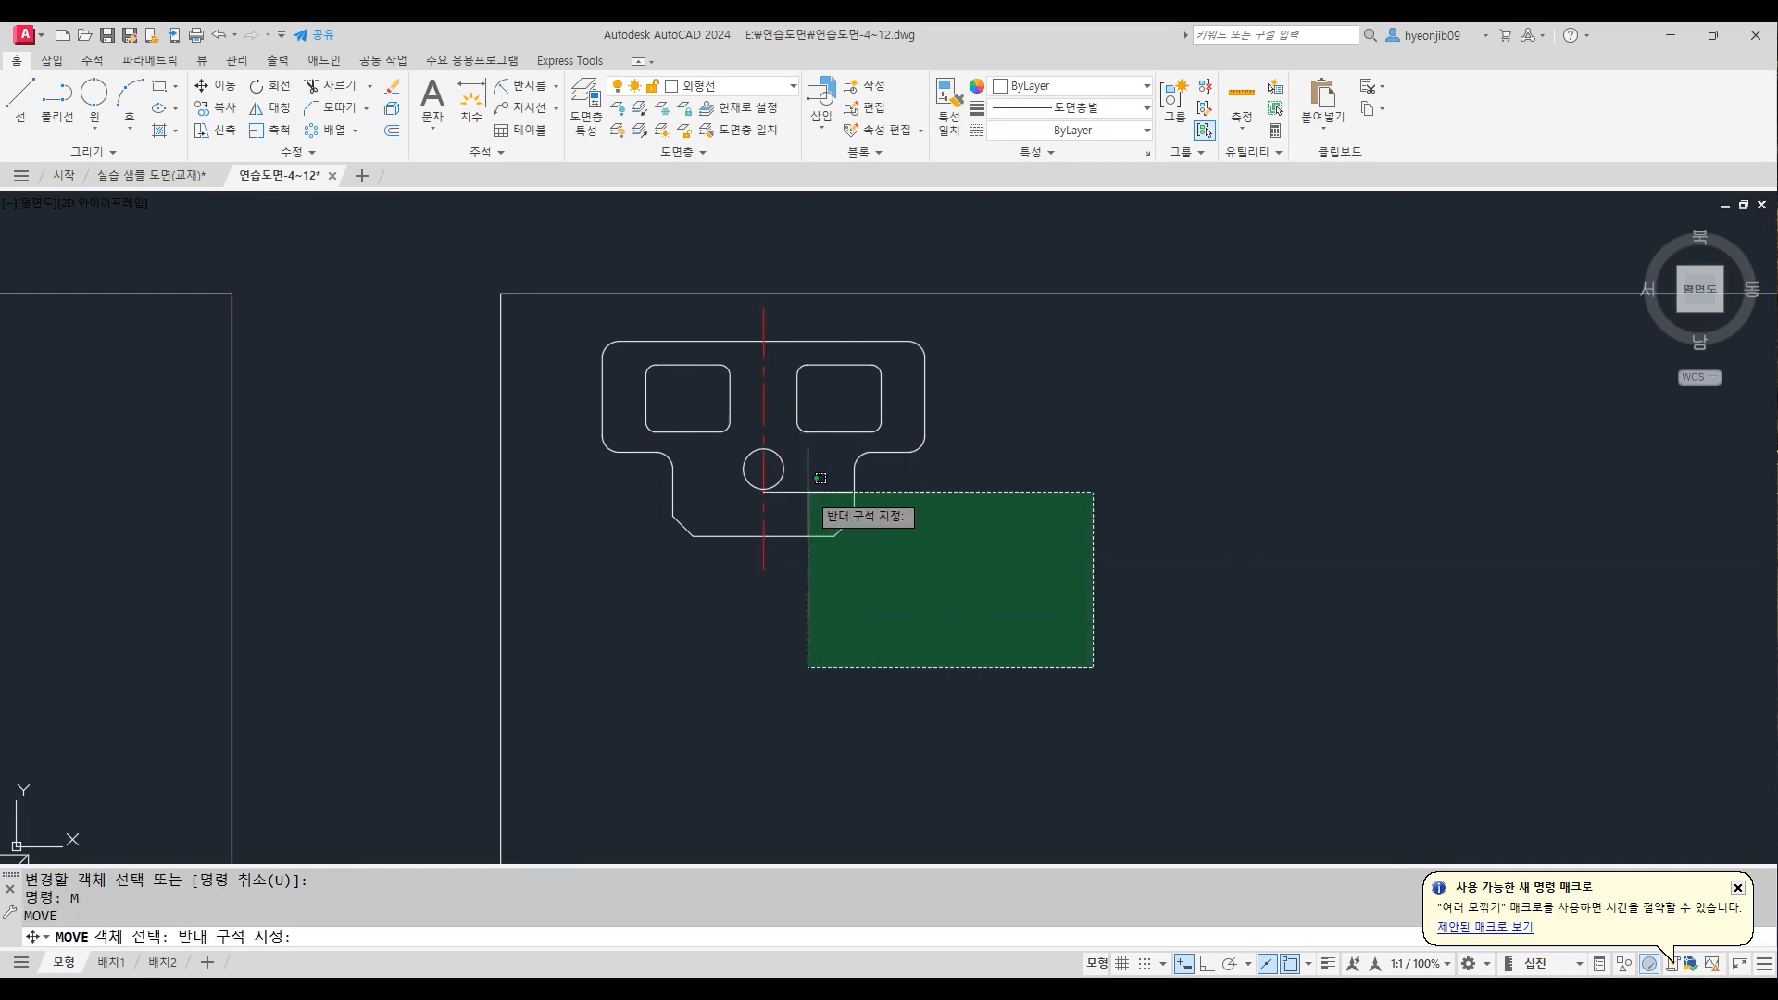
{"action": "left_click", "coordinate": [572, 324]}
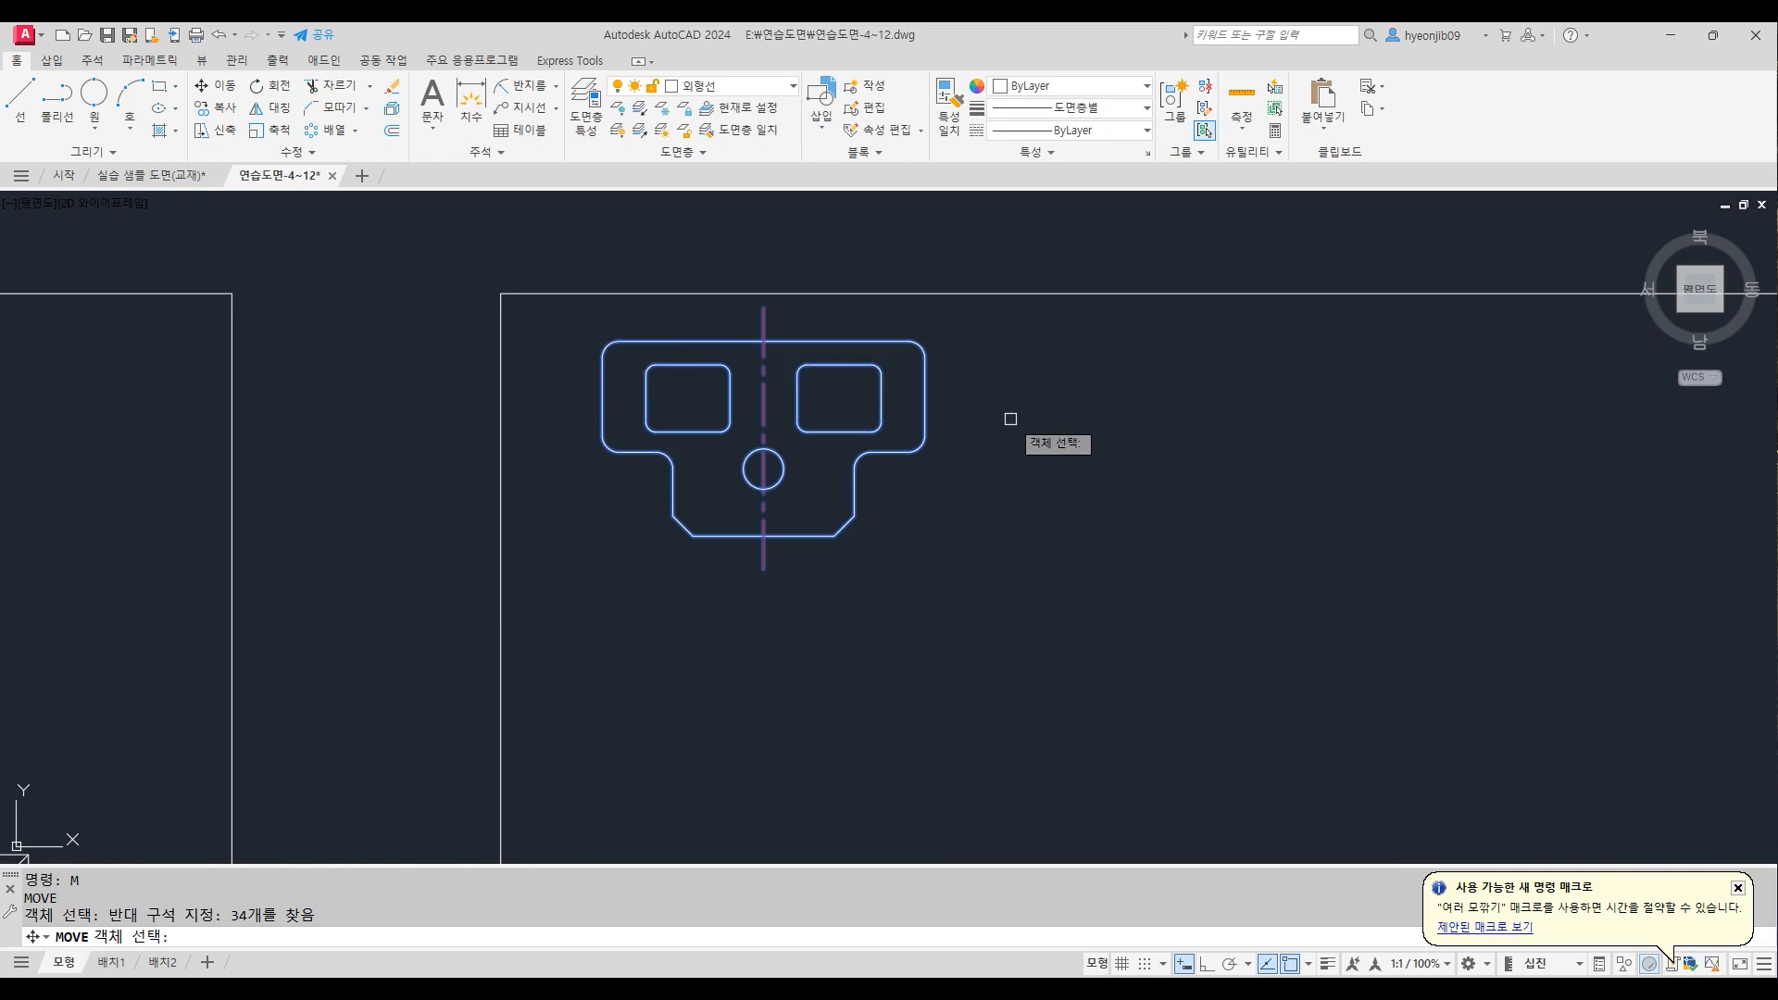
{"action": "key", "text": "Return"}
{"action": "left_click", "coordinate": [1000, 407]}
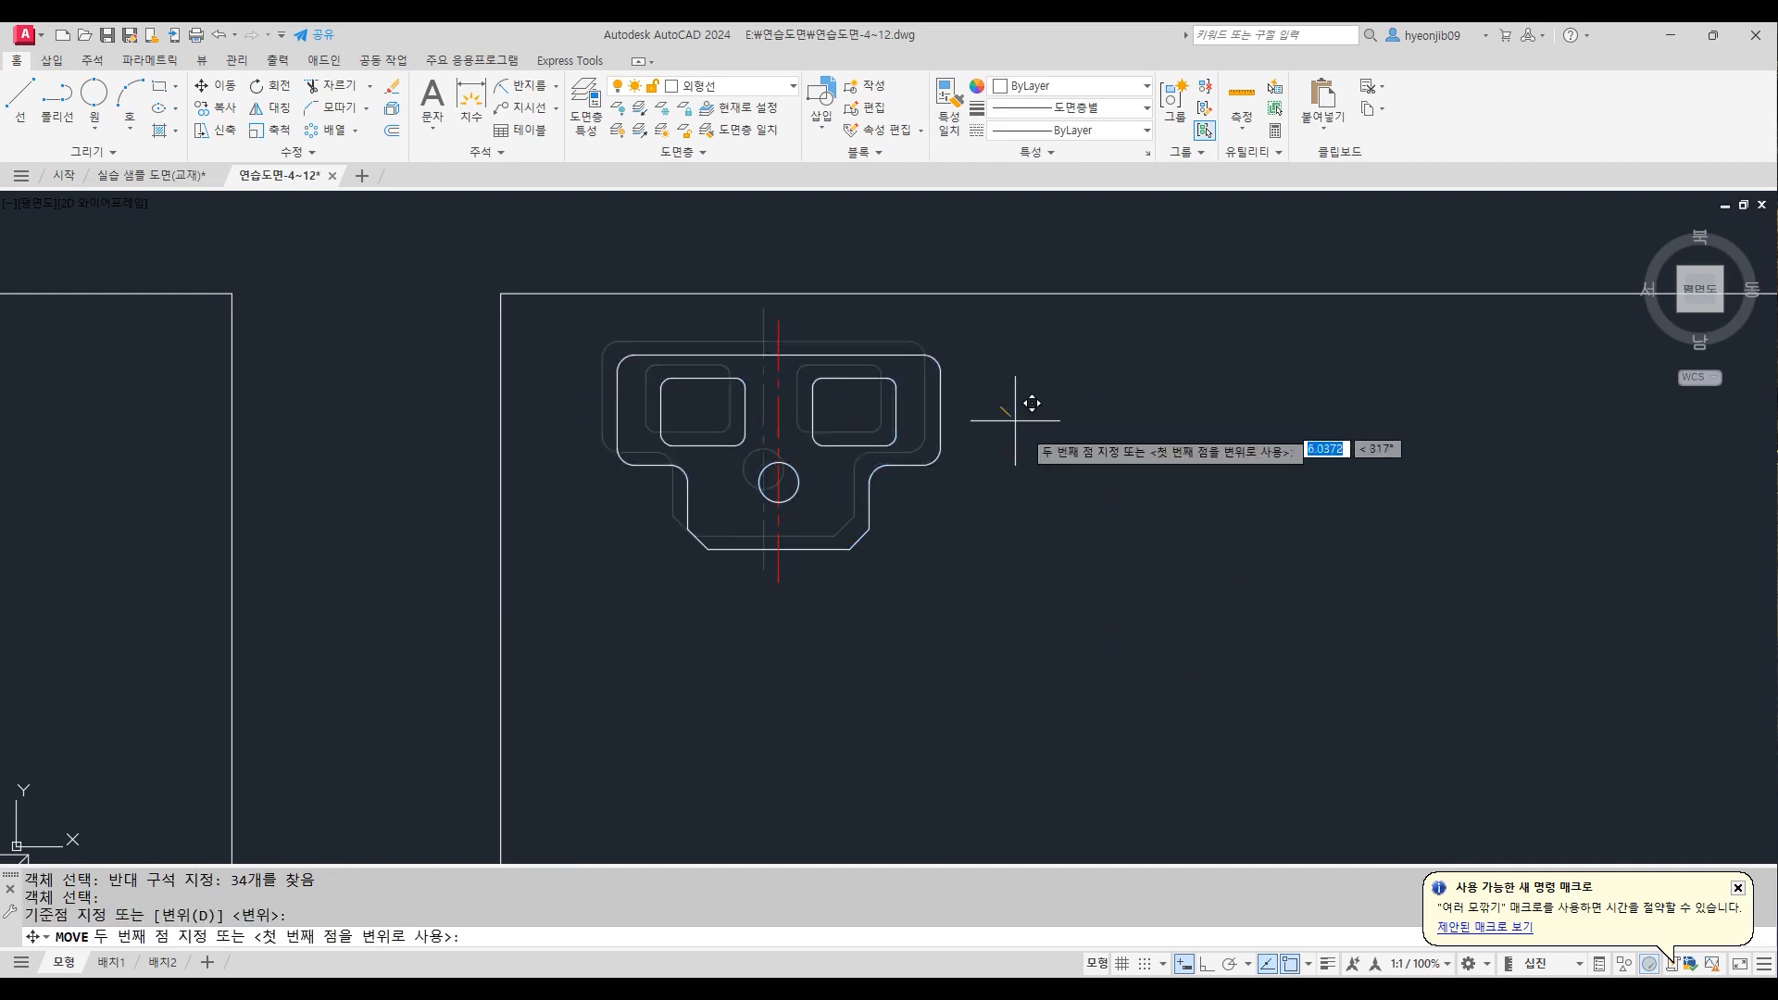
{"action": "scroll", "coordinate": [1099, 460], "scroll_direction": "down", "scroll_amount": 4}
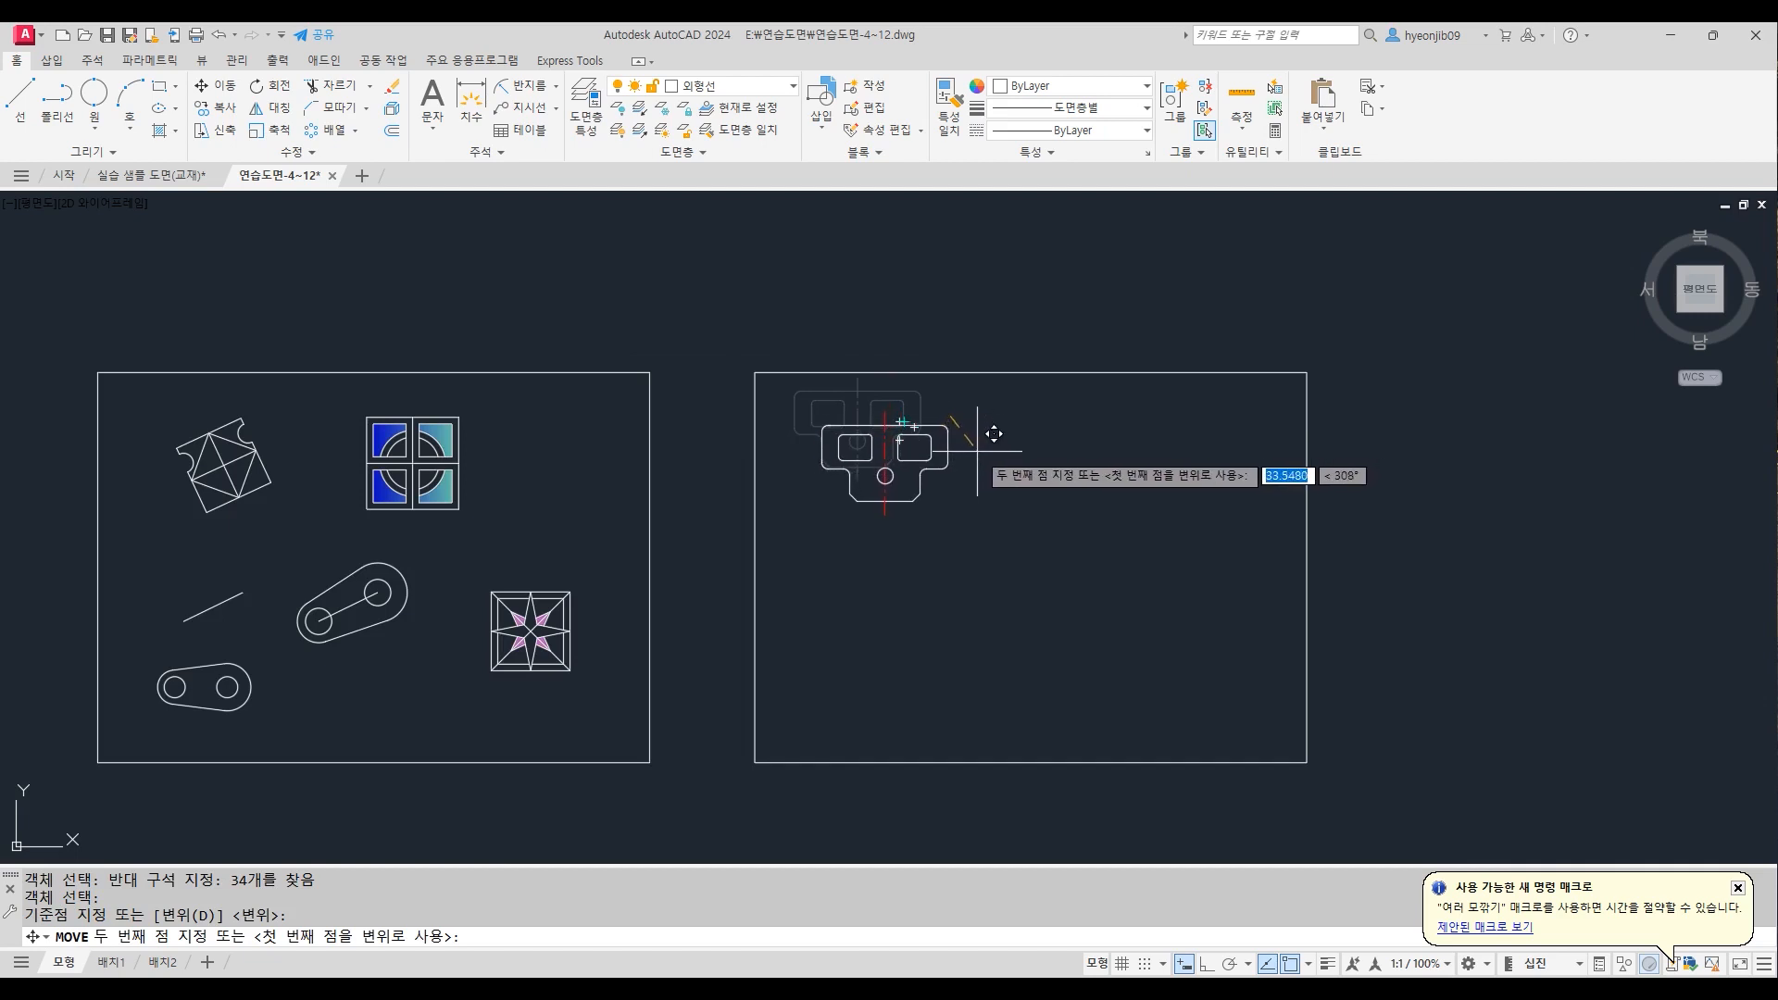
{"action": "left_click", "coordinate": [993, 433]}
{"action": "scroll", "coordinate": [1000, 463], "scroll_direction": "up", "scroll_amount": 6}
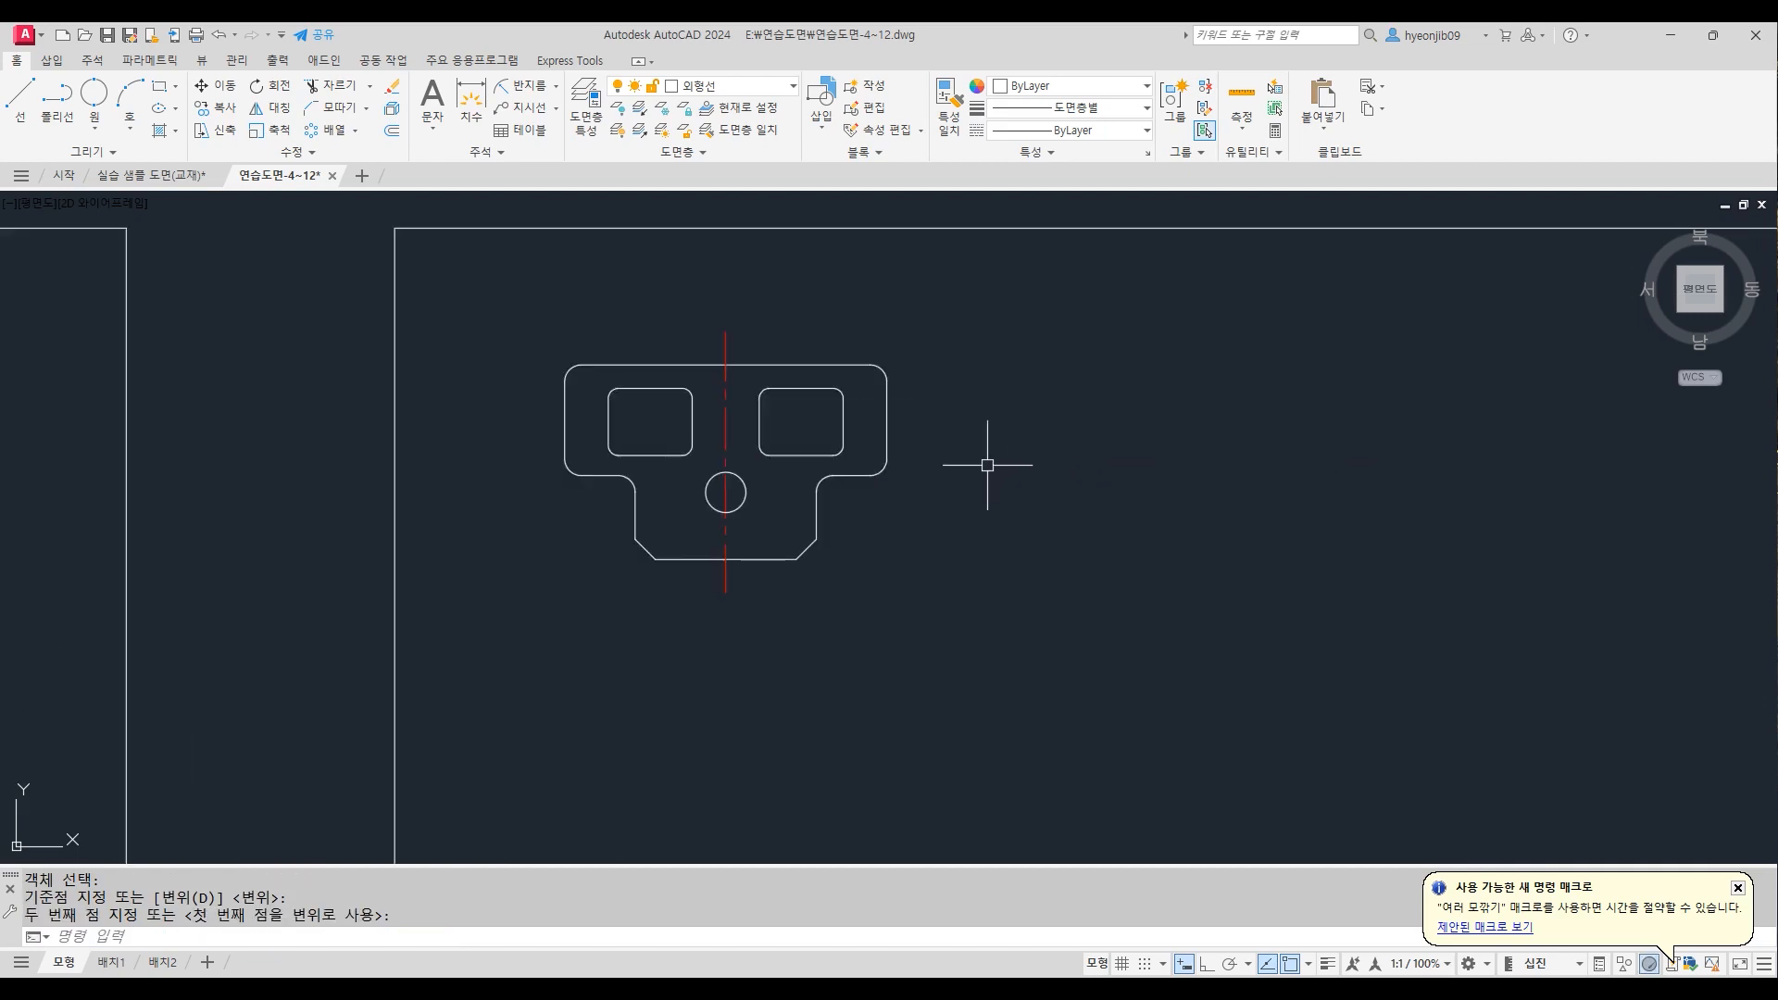
Draw a horizontal line 122 long to the right of the T-shaped plate as the base of figure 2
{"action": "scroll", "coordinate": [926, 461], "scroll_direction": "down", "scroll_amount": 2}
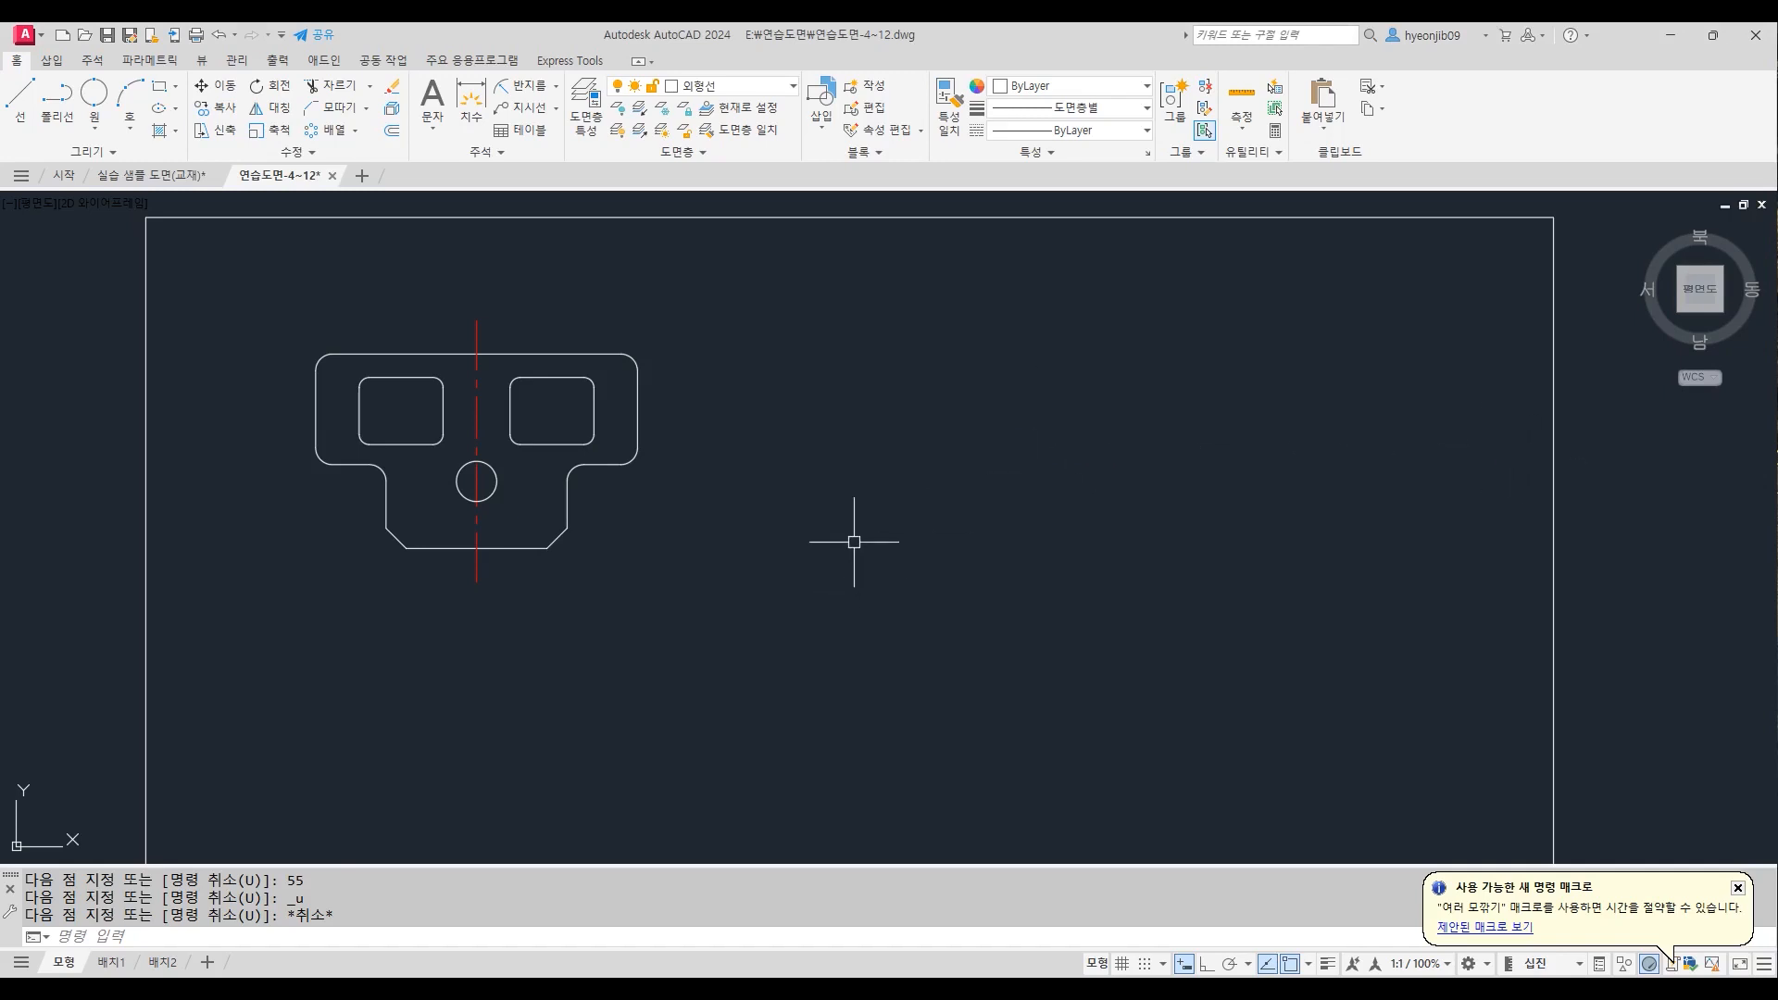
{"action": "type", "text": "l"}
{"action": "key", "text": "Return"}
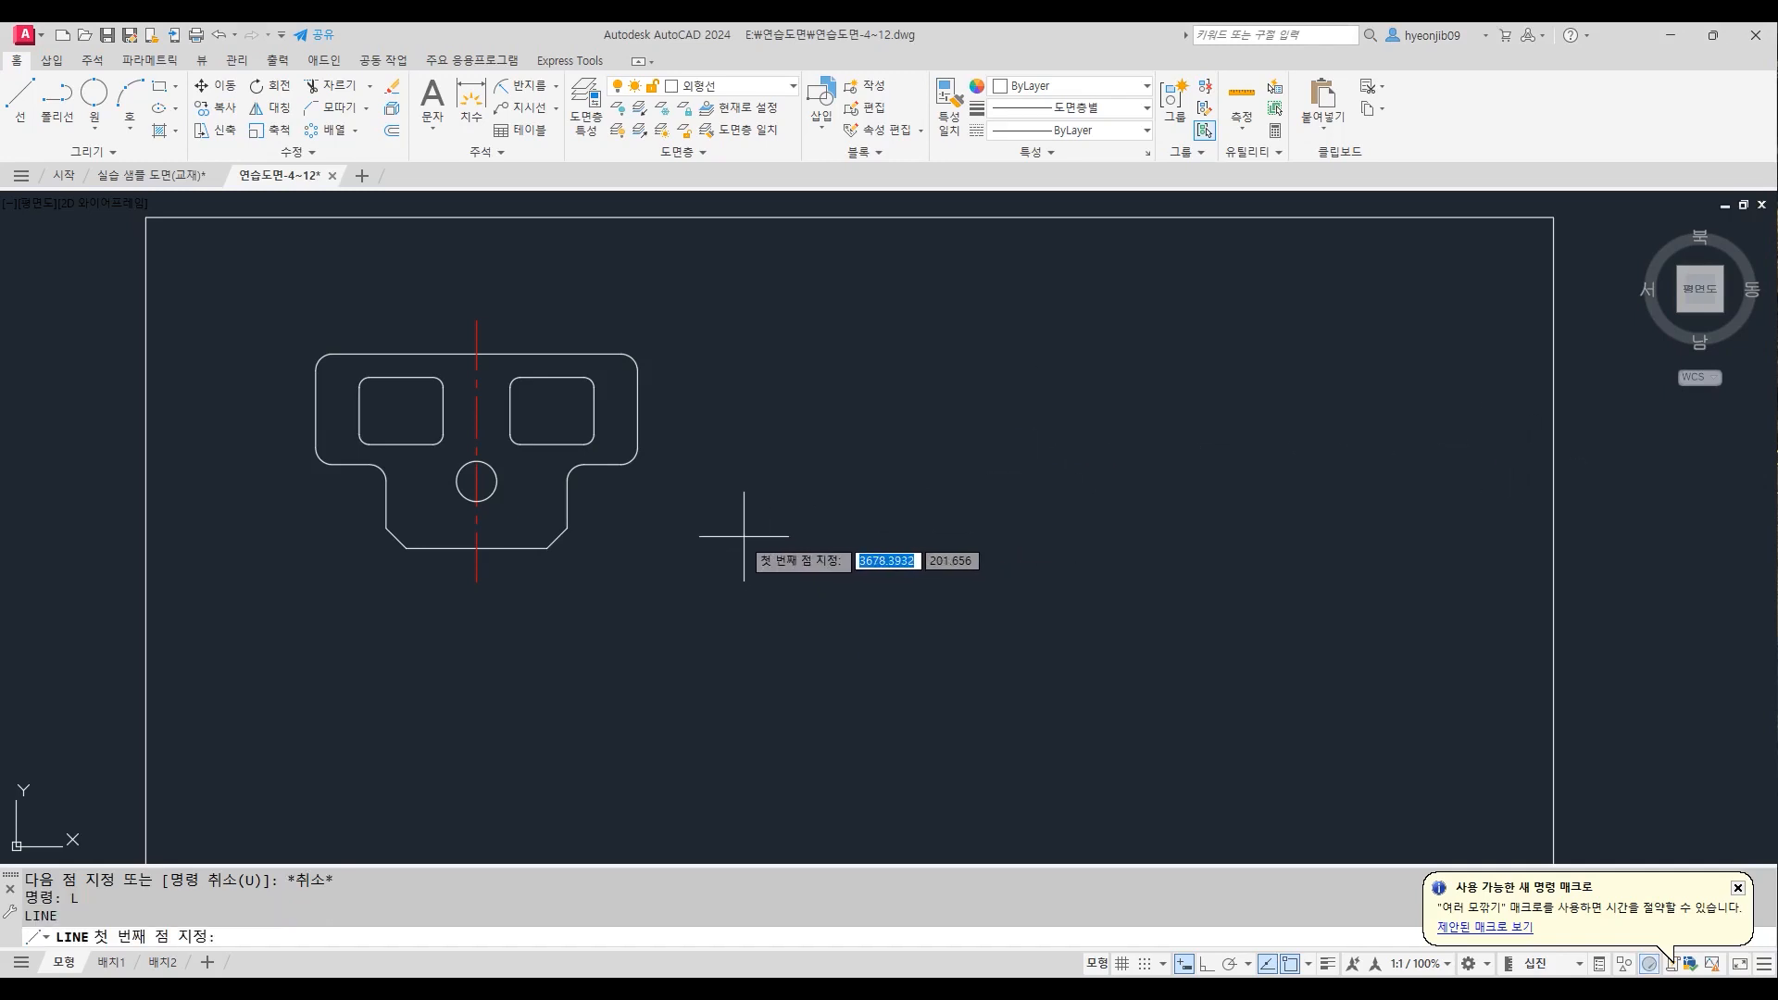
{"action": "left_click", "coordinate": [732, 538]}
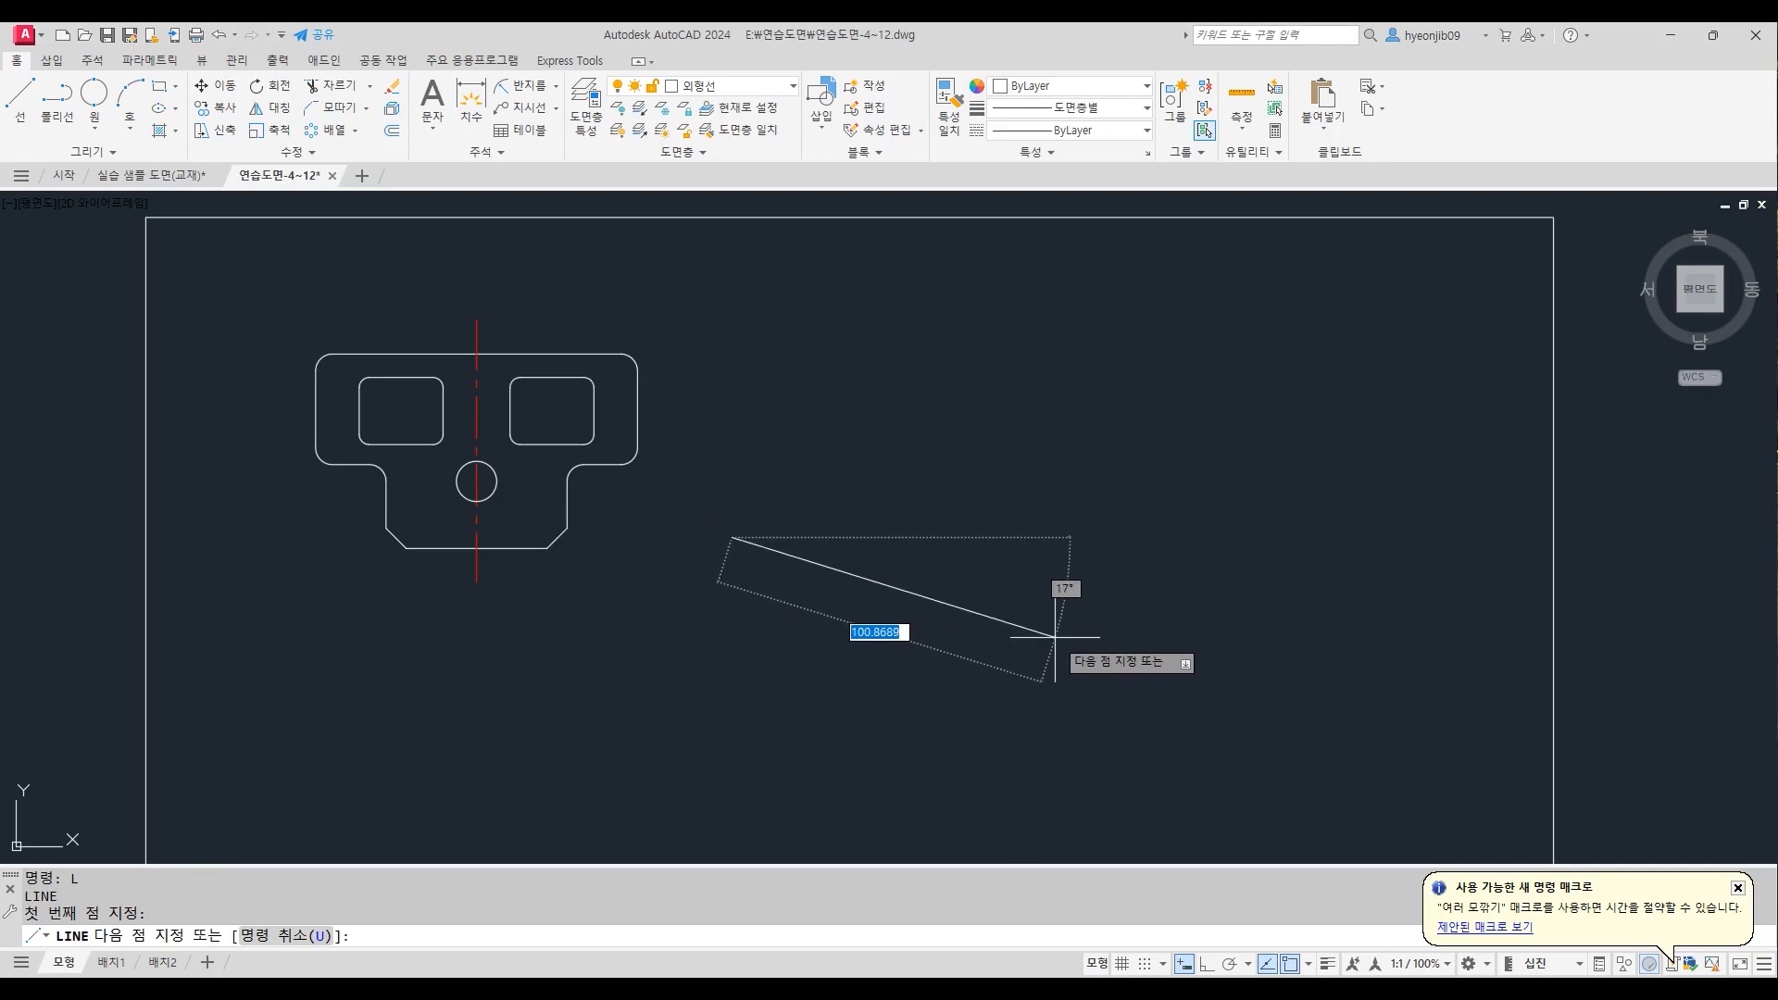
{"action": "key", "text": "F8"}
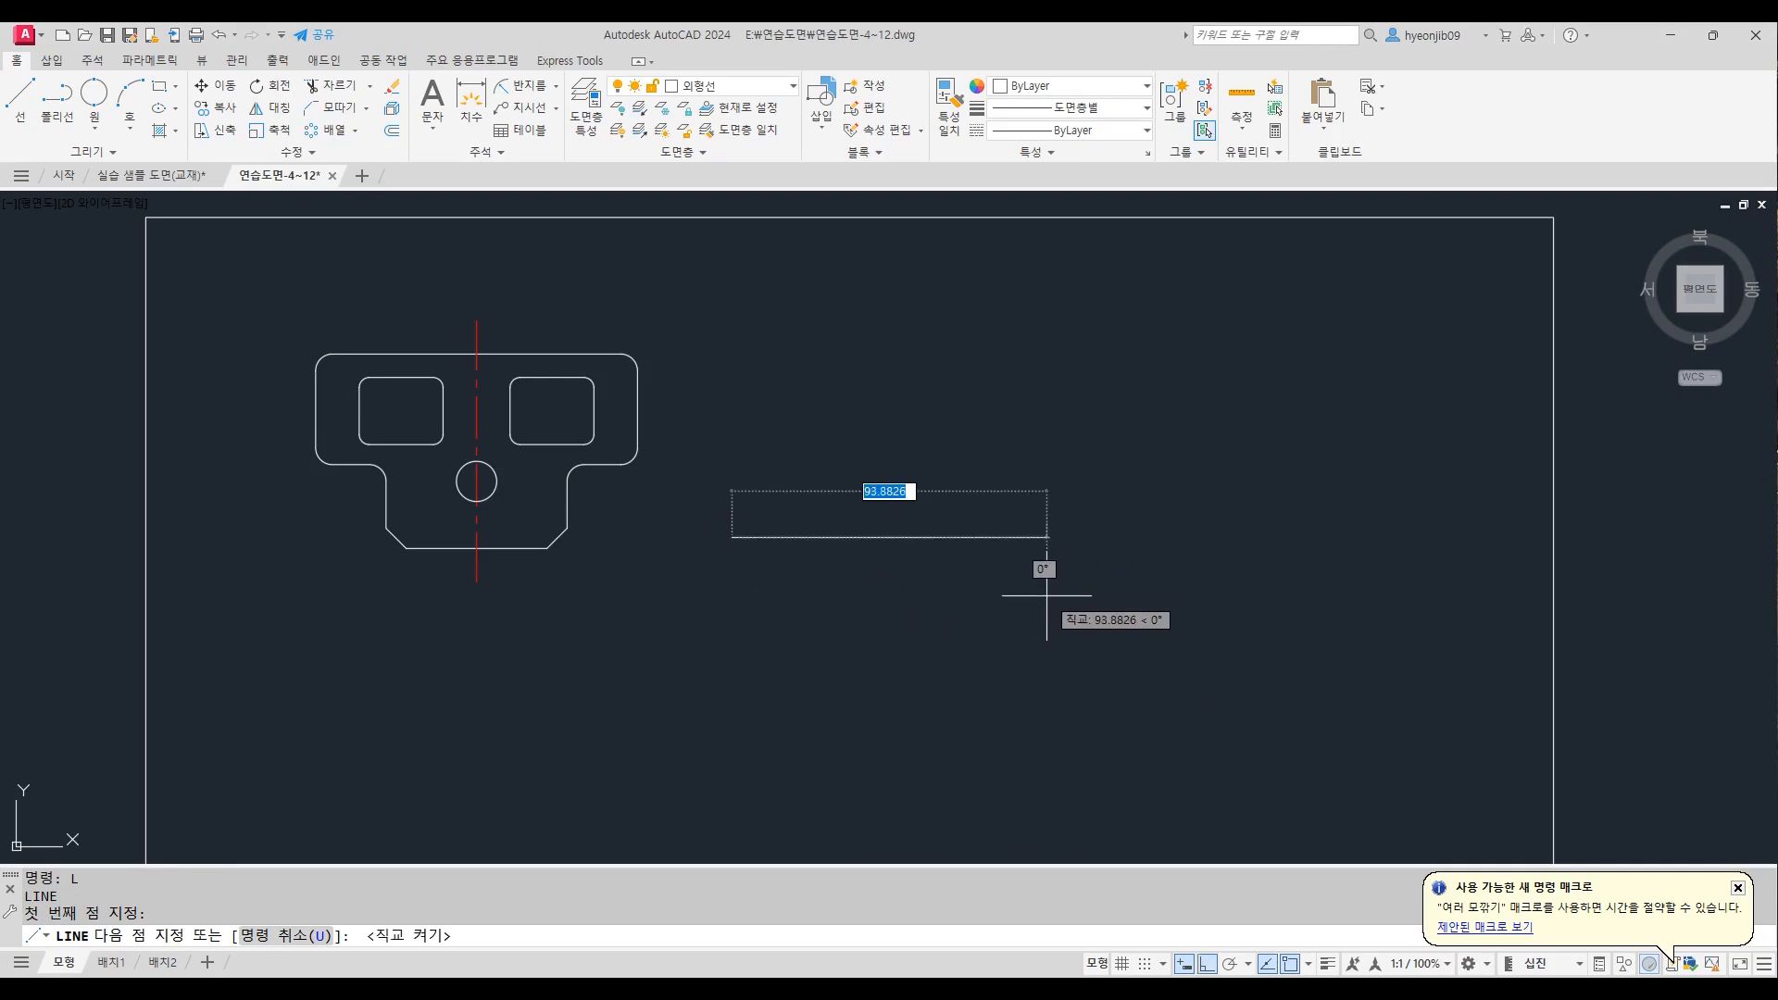
{"action": "type", "text": "122"}
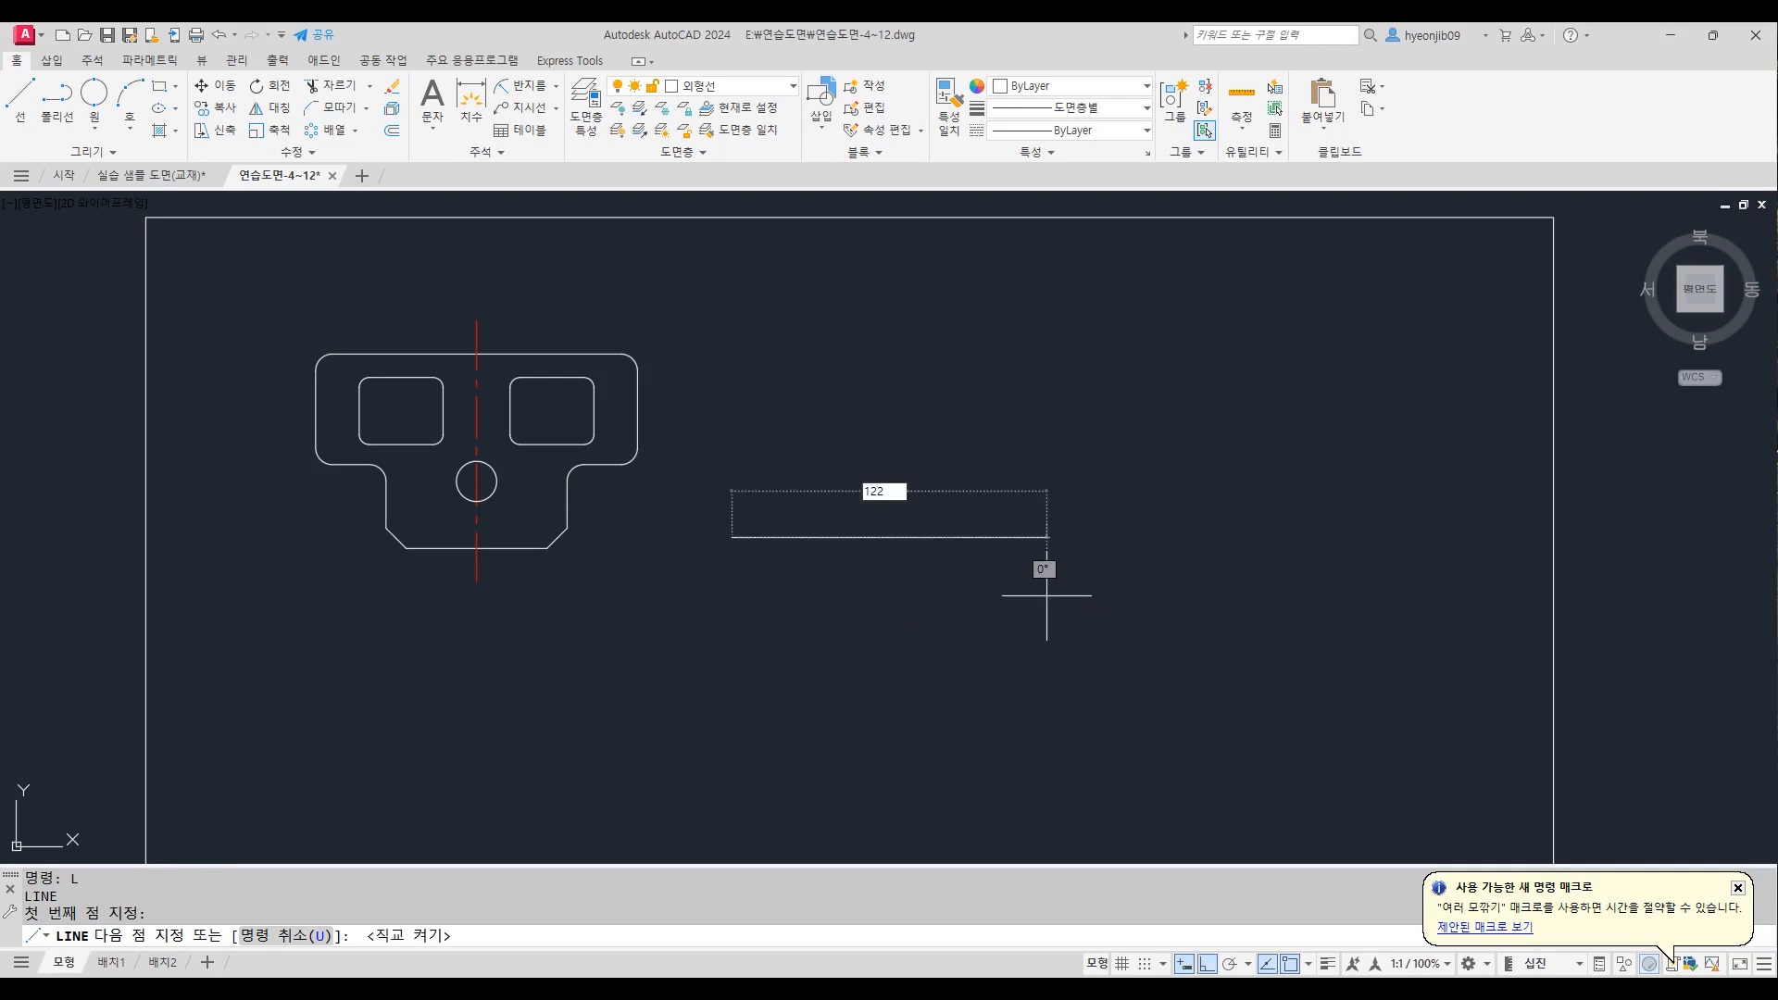
{"action": "key", "text": "Return"}
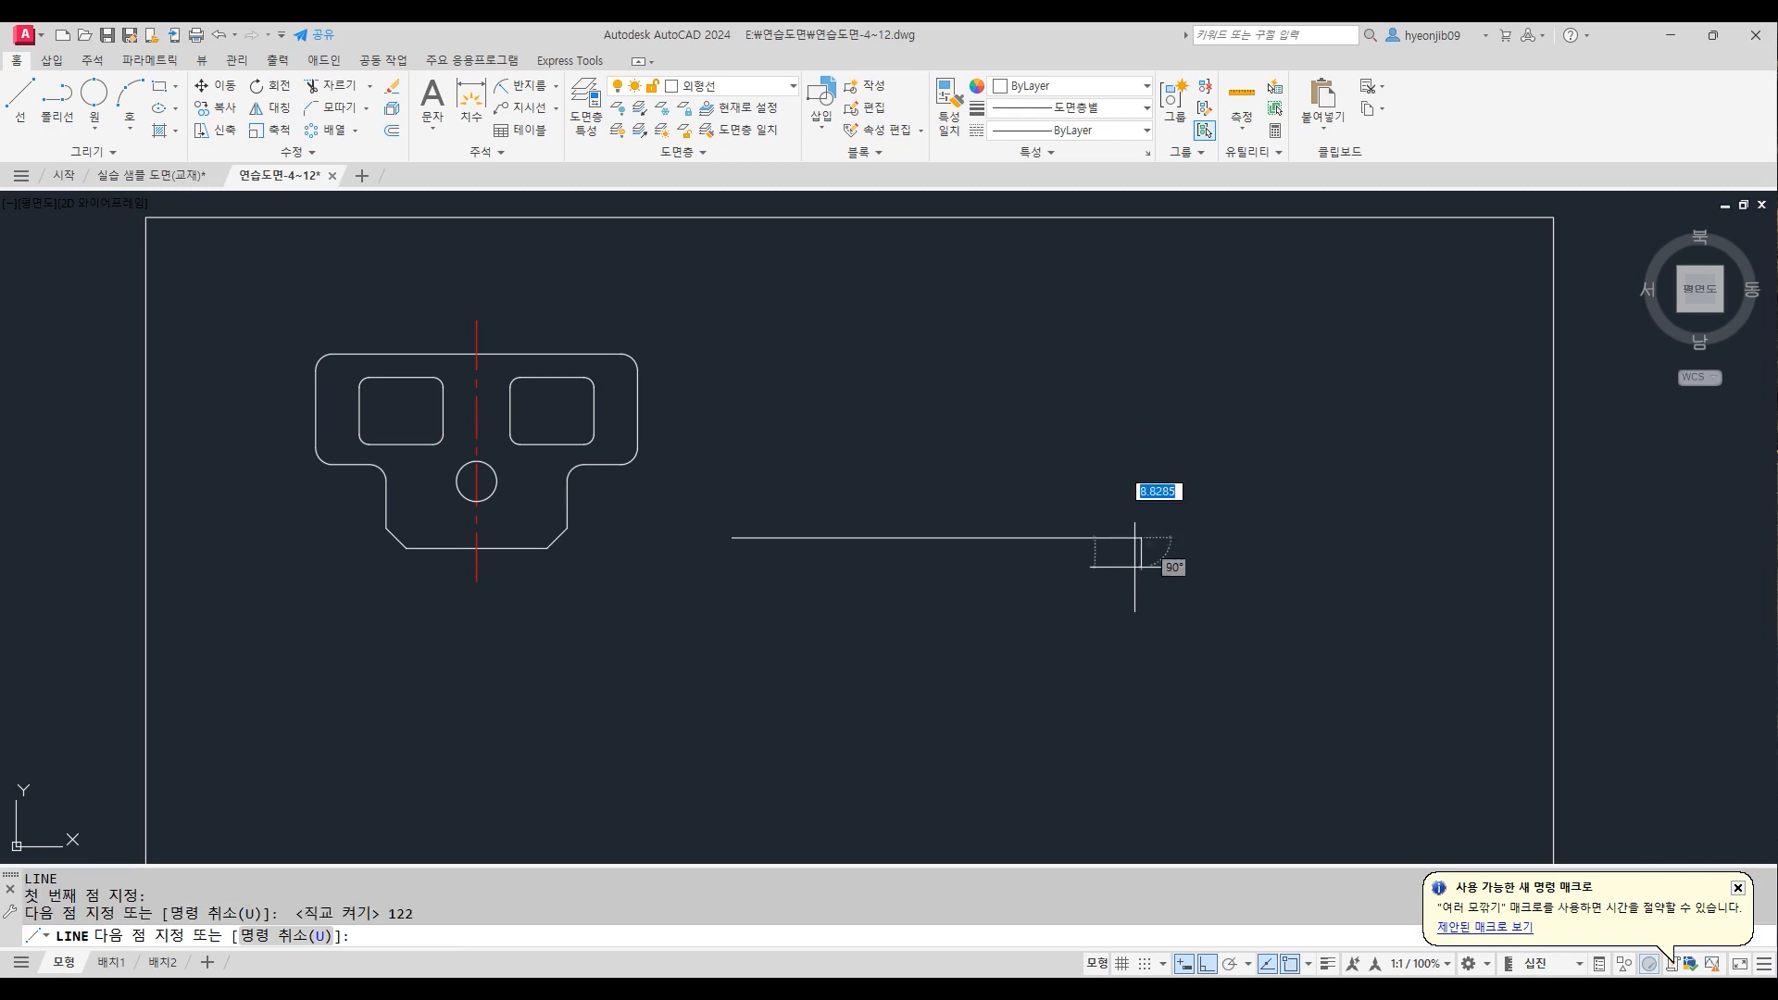
From the base line's right end, draw a line 53 long at 135°, up and to the left
{"action": "key", "text": "F8"}
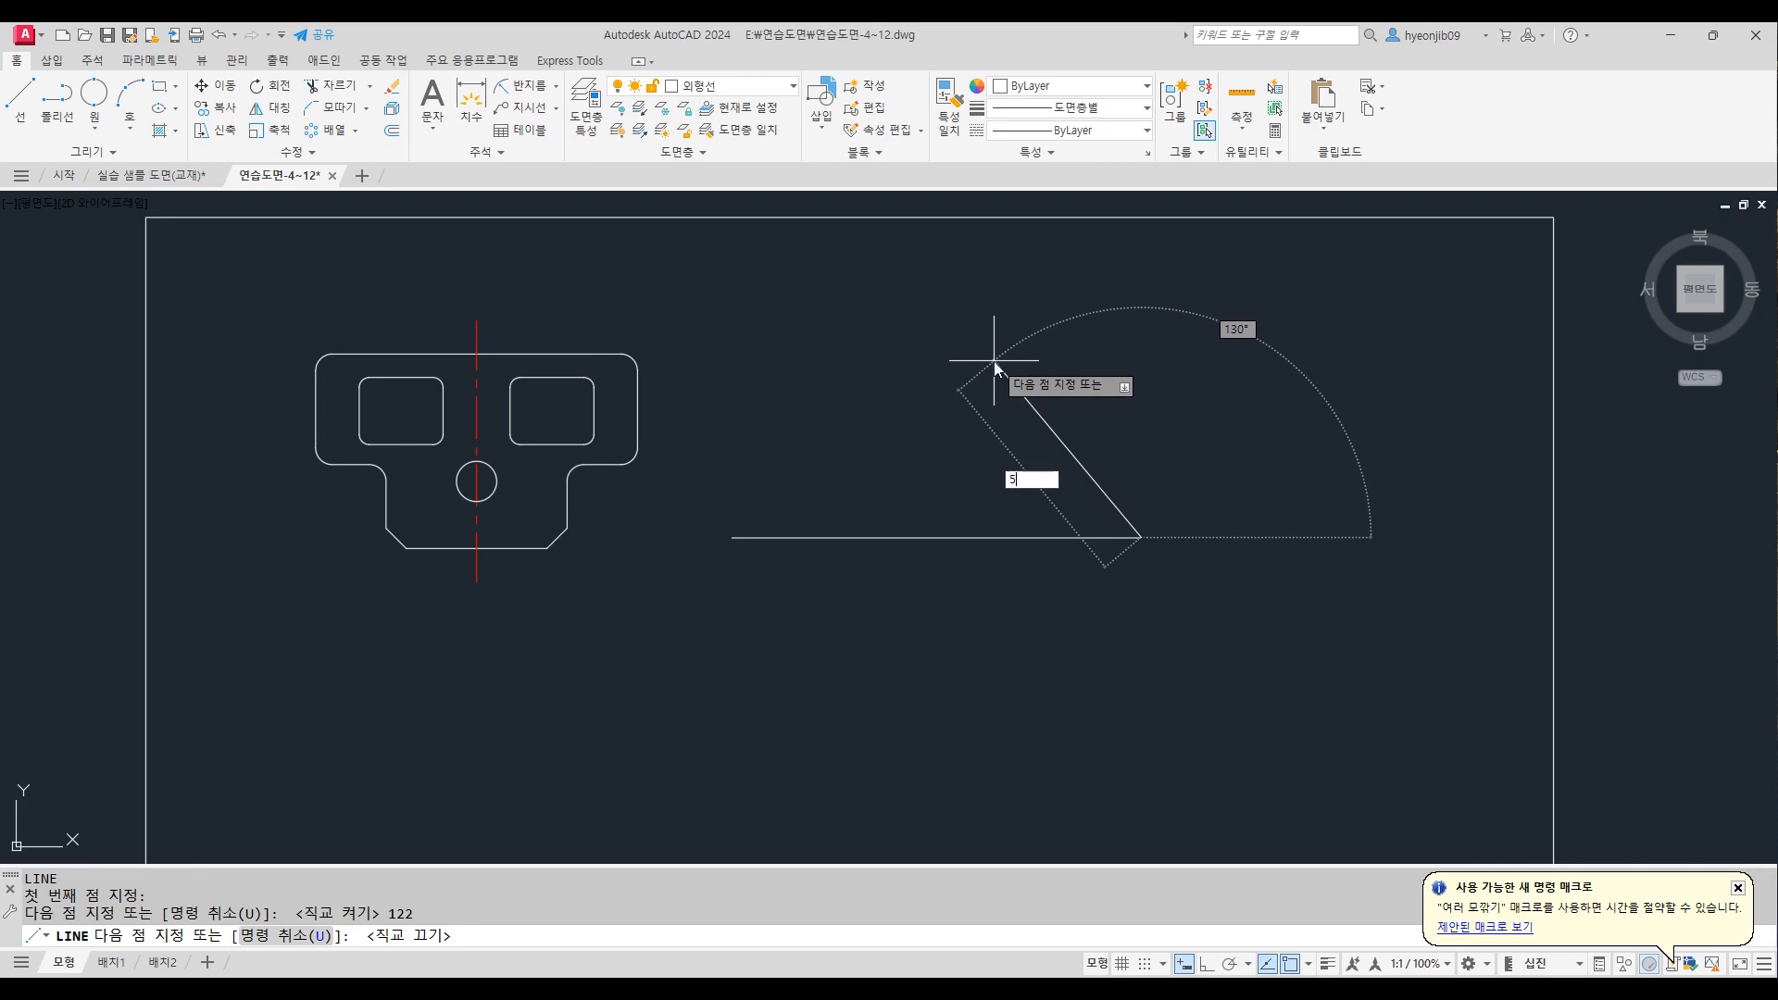
{"action": "key", "text": "Tab"}
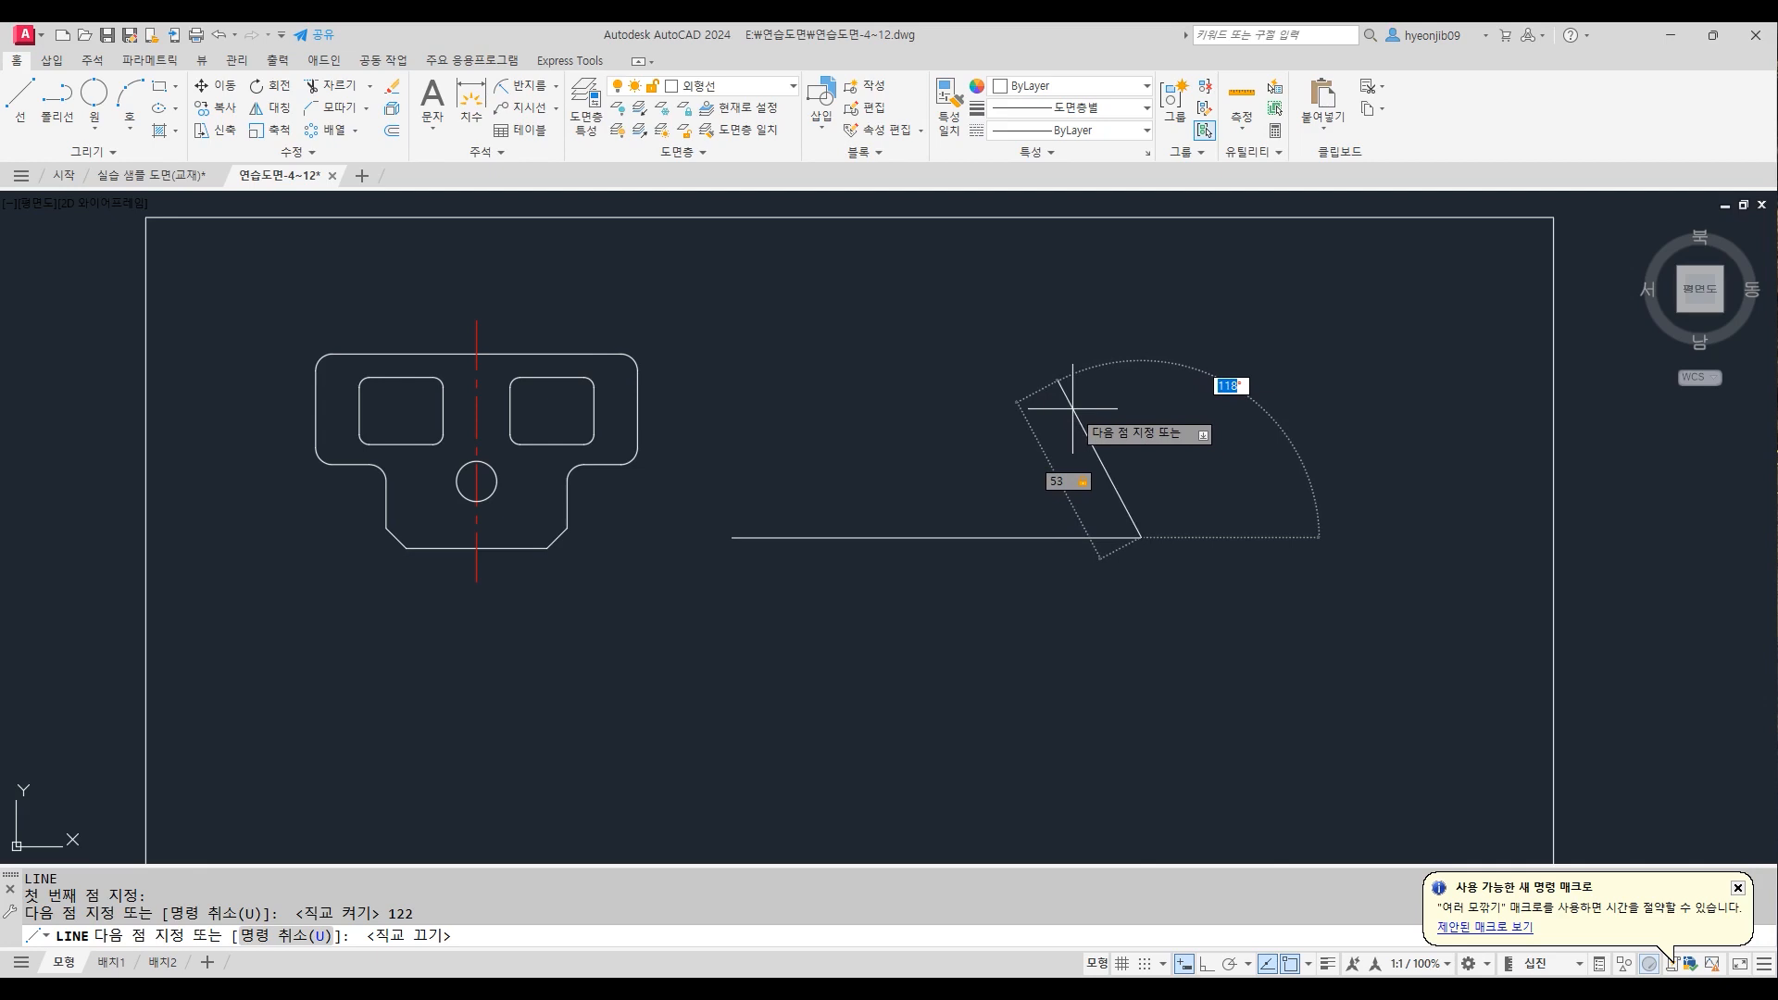
{"action": "type", "text": "35"}
{"action": "key", "text": "Return"}
{"action": "key", "text": "Return"}
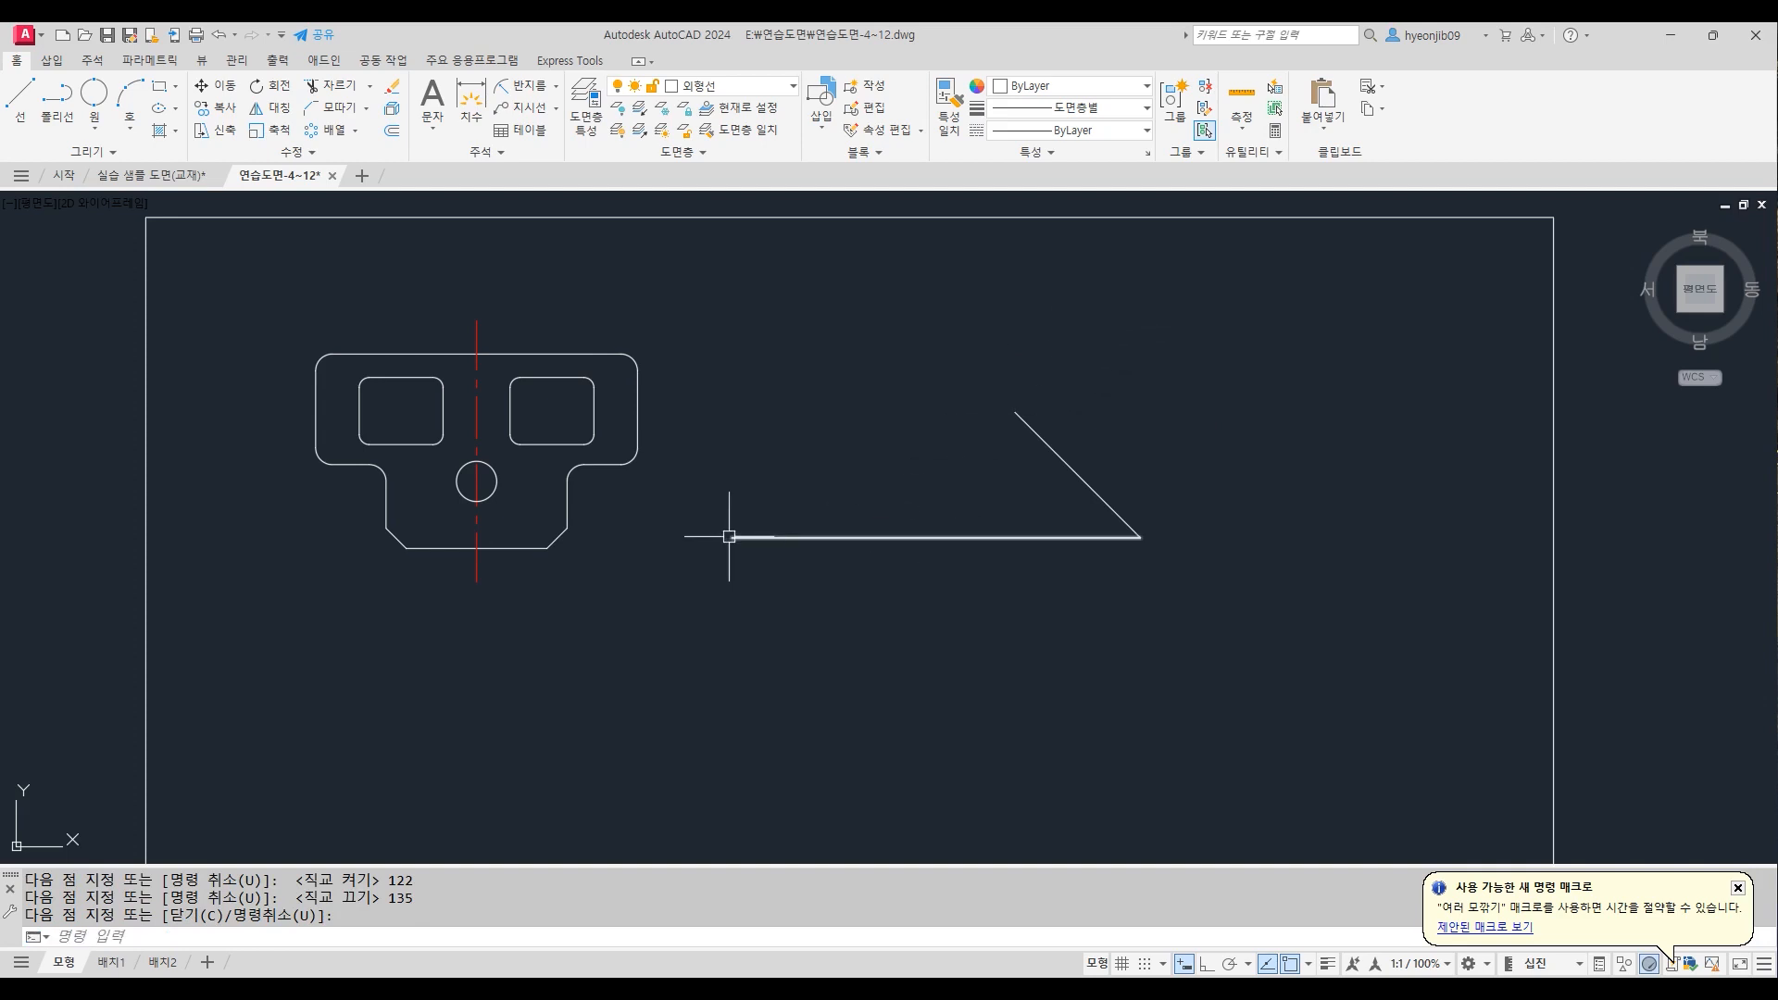
From the base line's left end, draw a line 65 long at 55°, up and to the right
{"action": "type", "text": "L"}
{"action": "key", "text": "Return"}
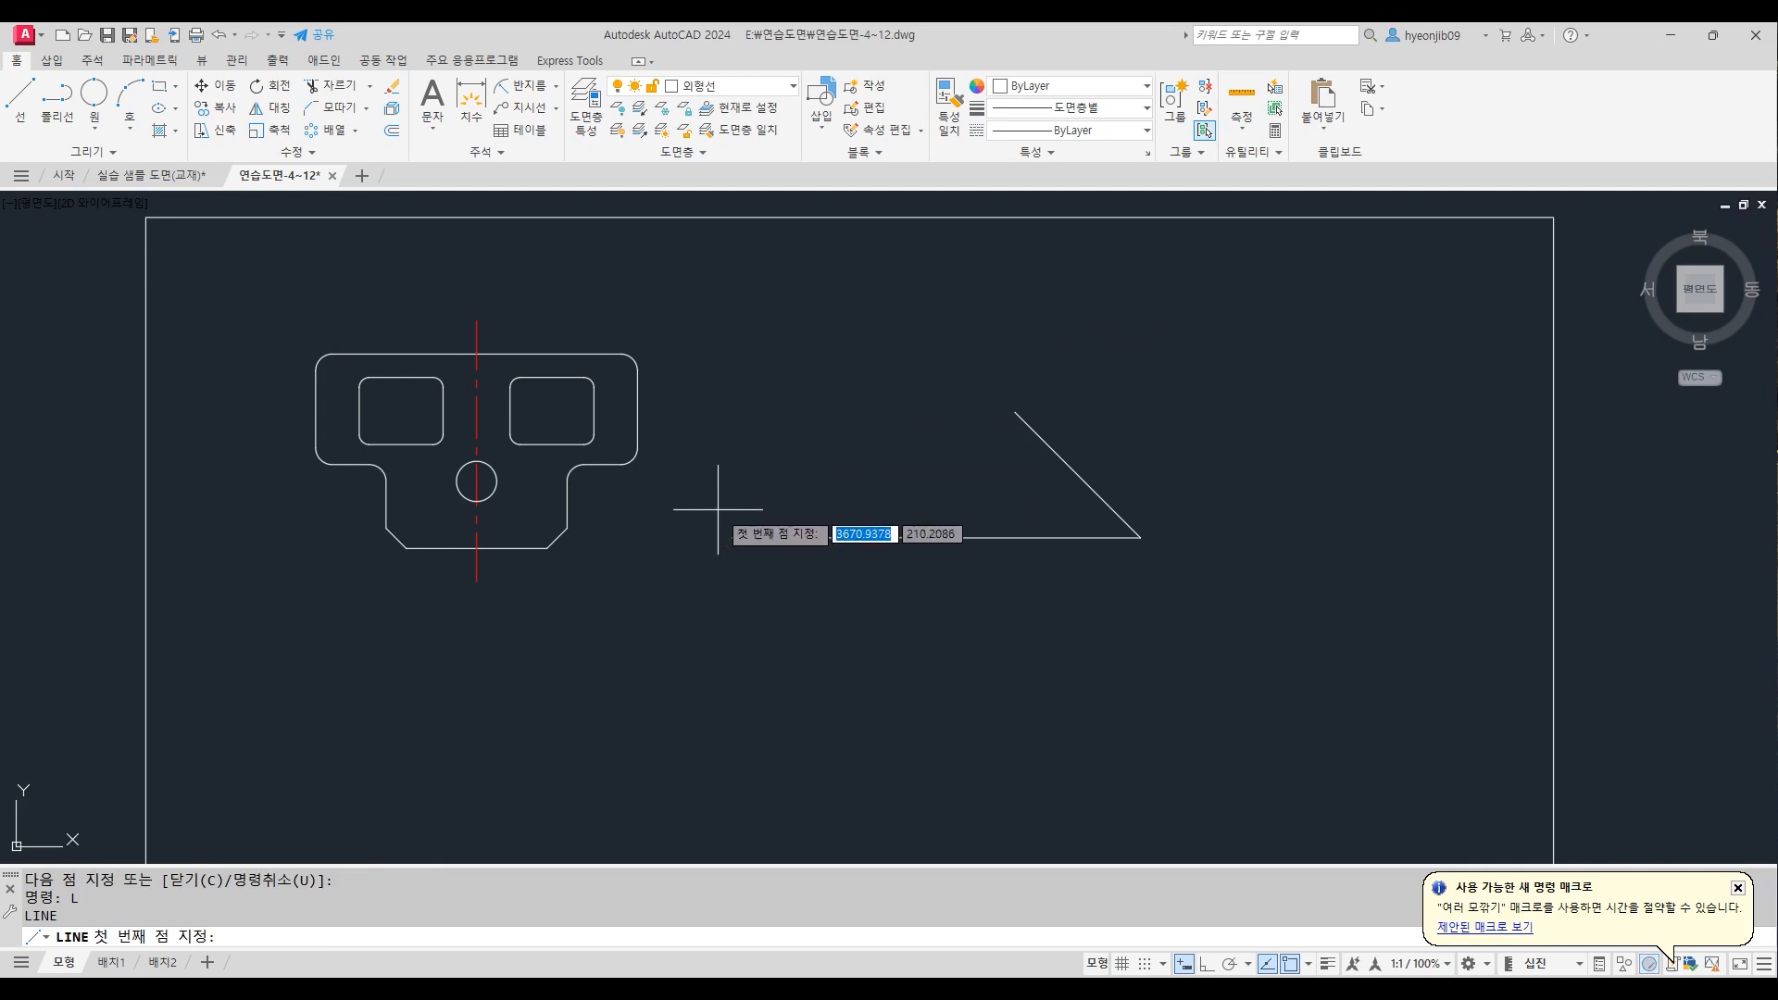
{"action": "left_click", "coordinate": [732, 537]}
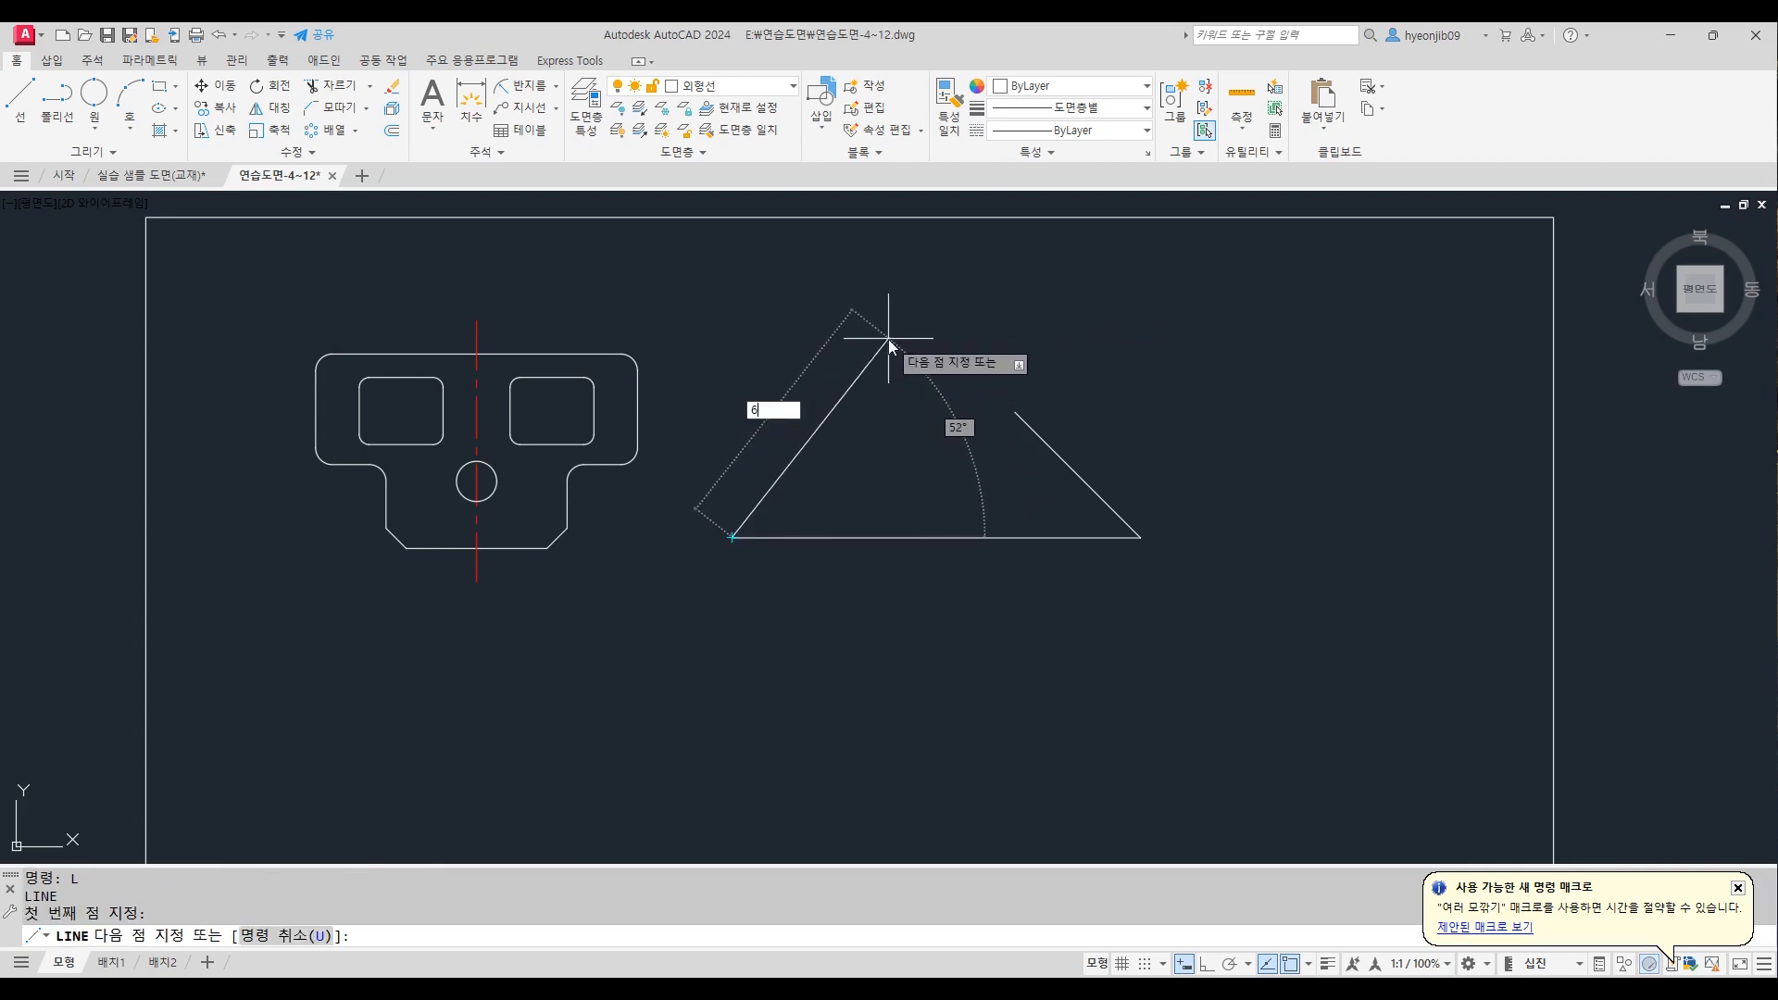
{"action": "type", "text": "65"}
{"action": "key", "text": "Tab"}
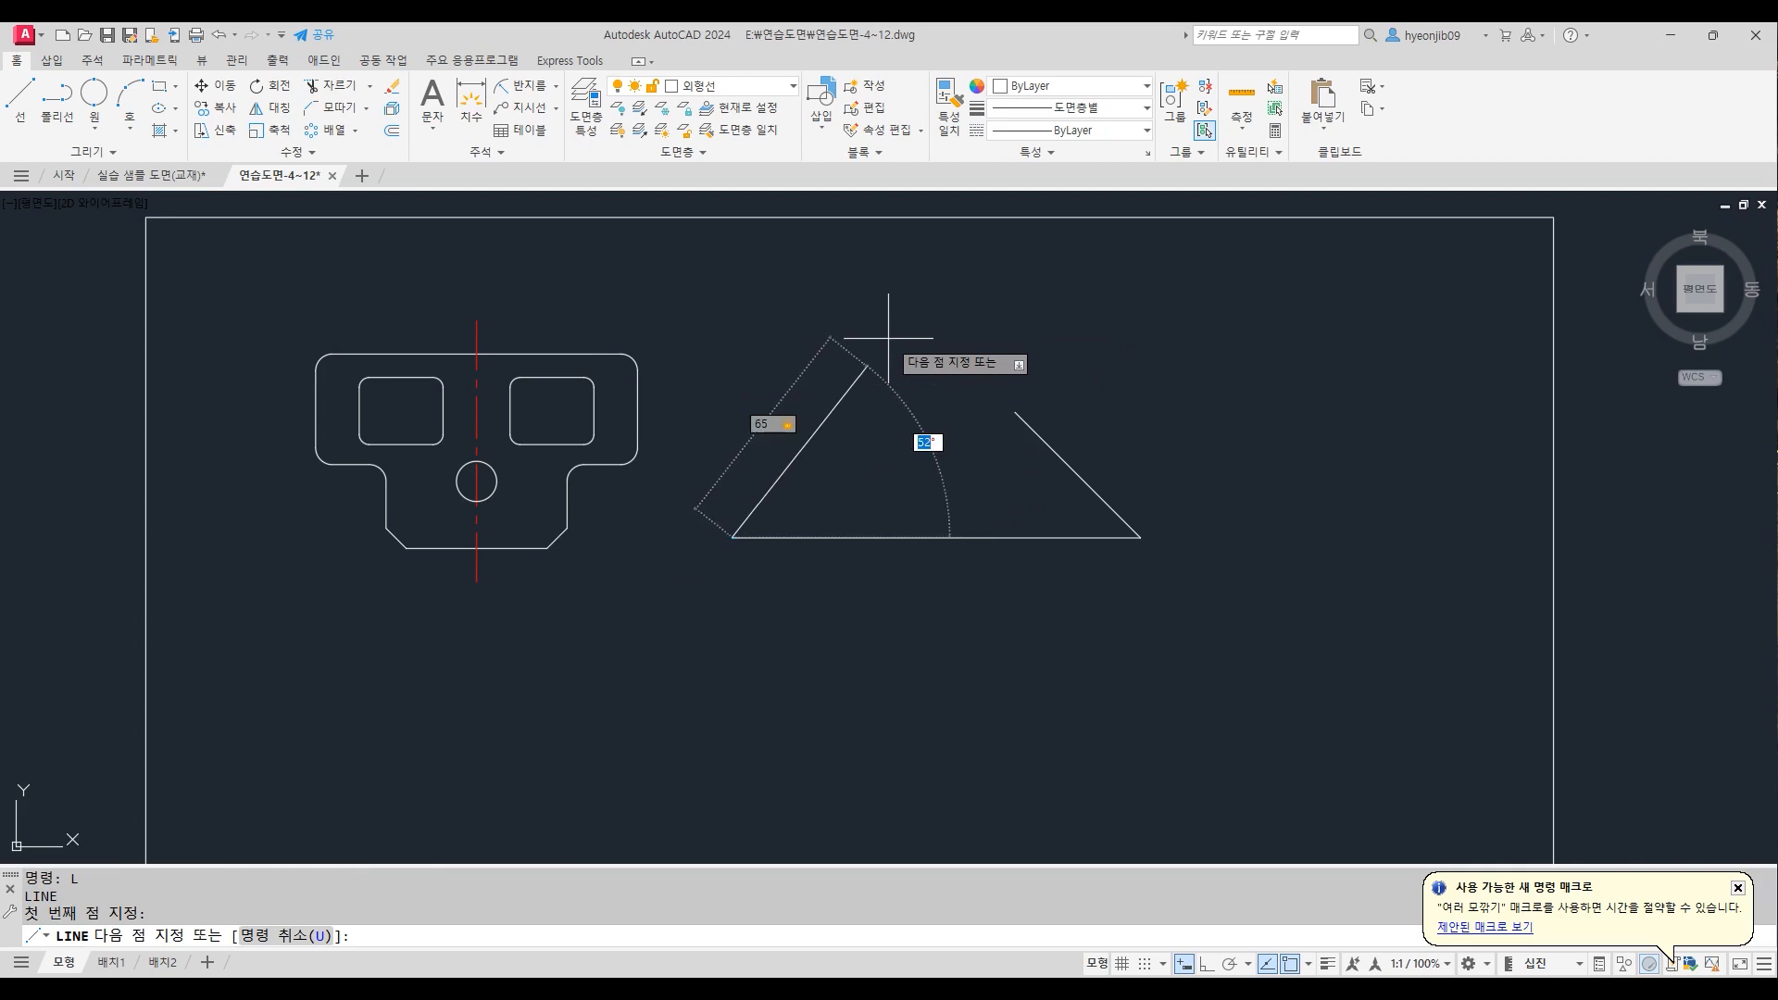
{"action": "type", "text": "55"}
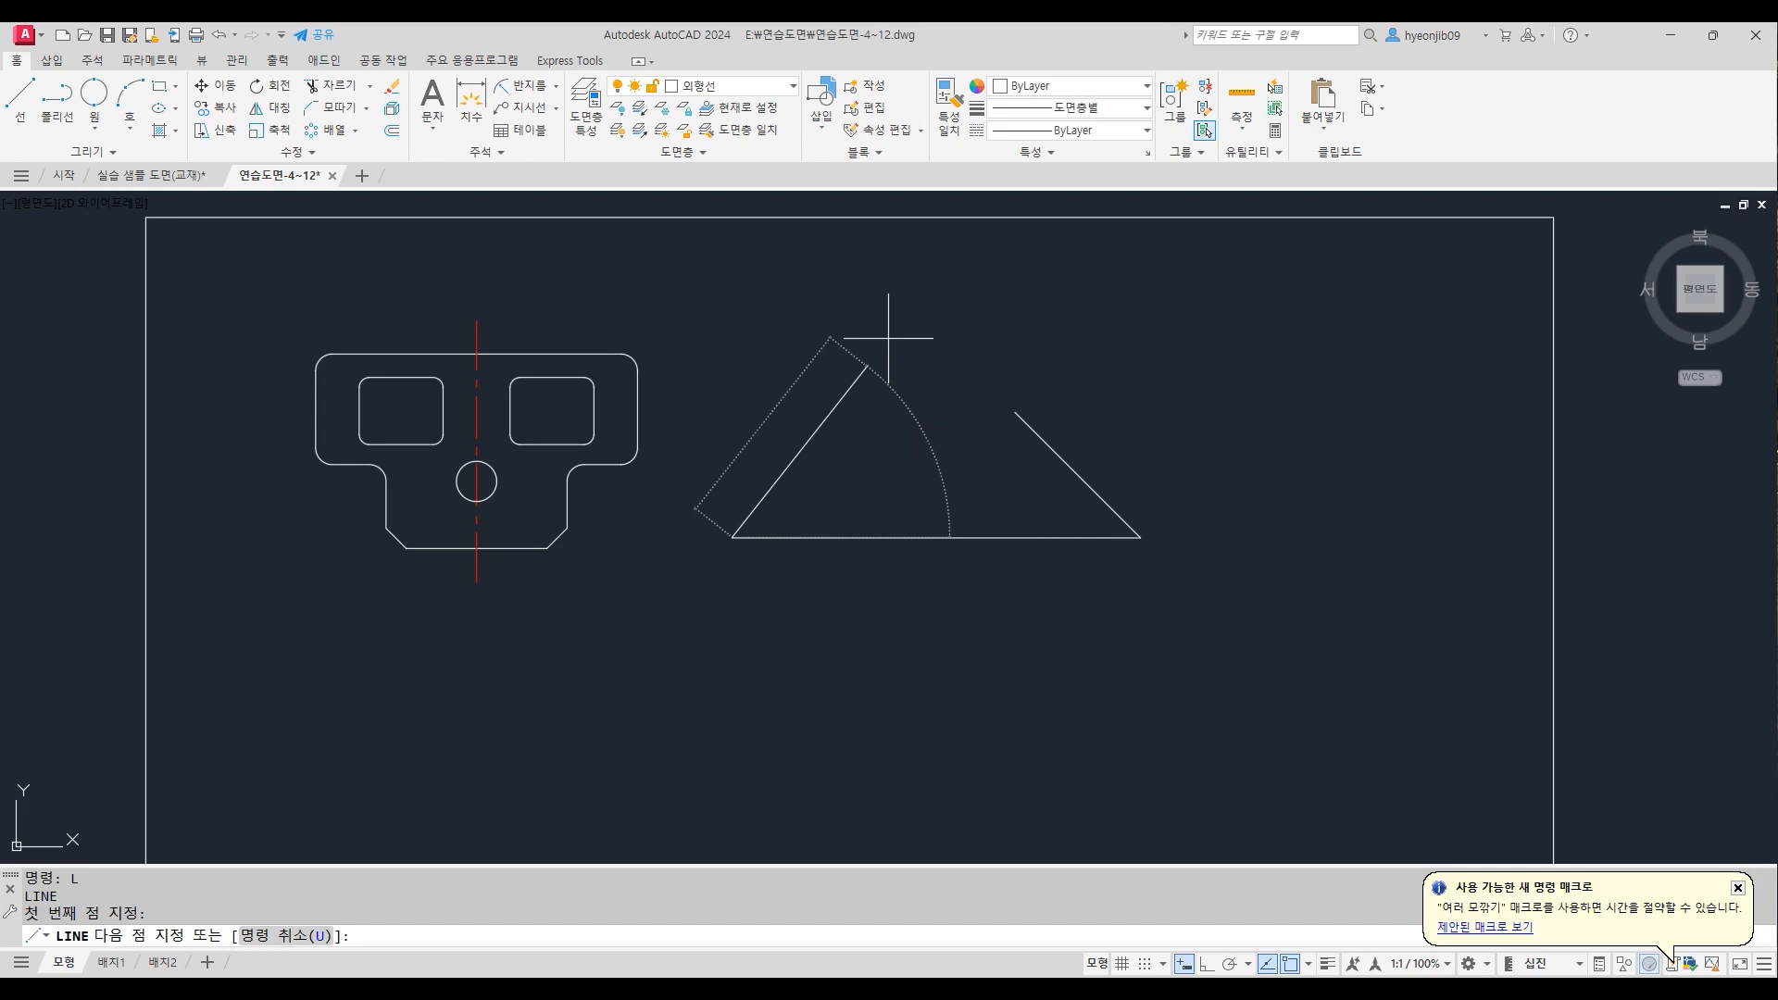
{"action": "key", "text": "Return"}
{"action": "key", "text": "Return"}
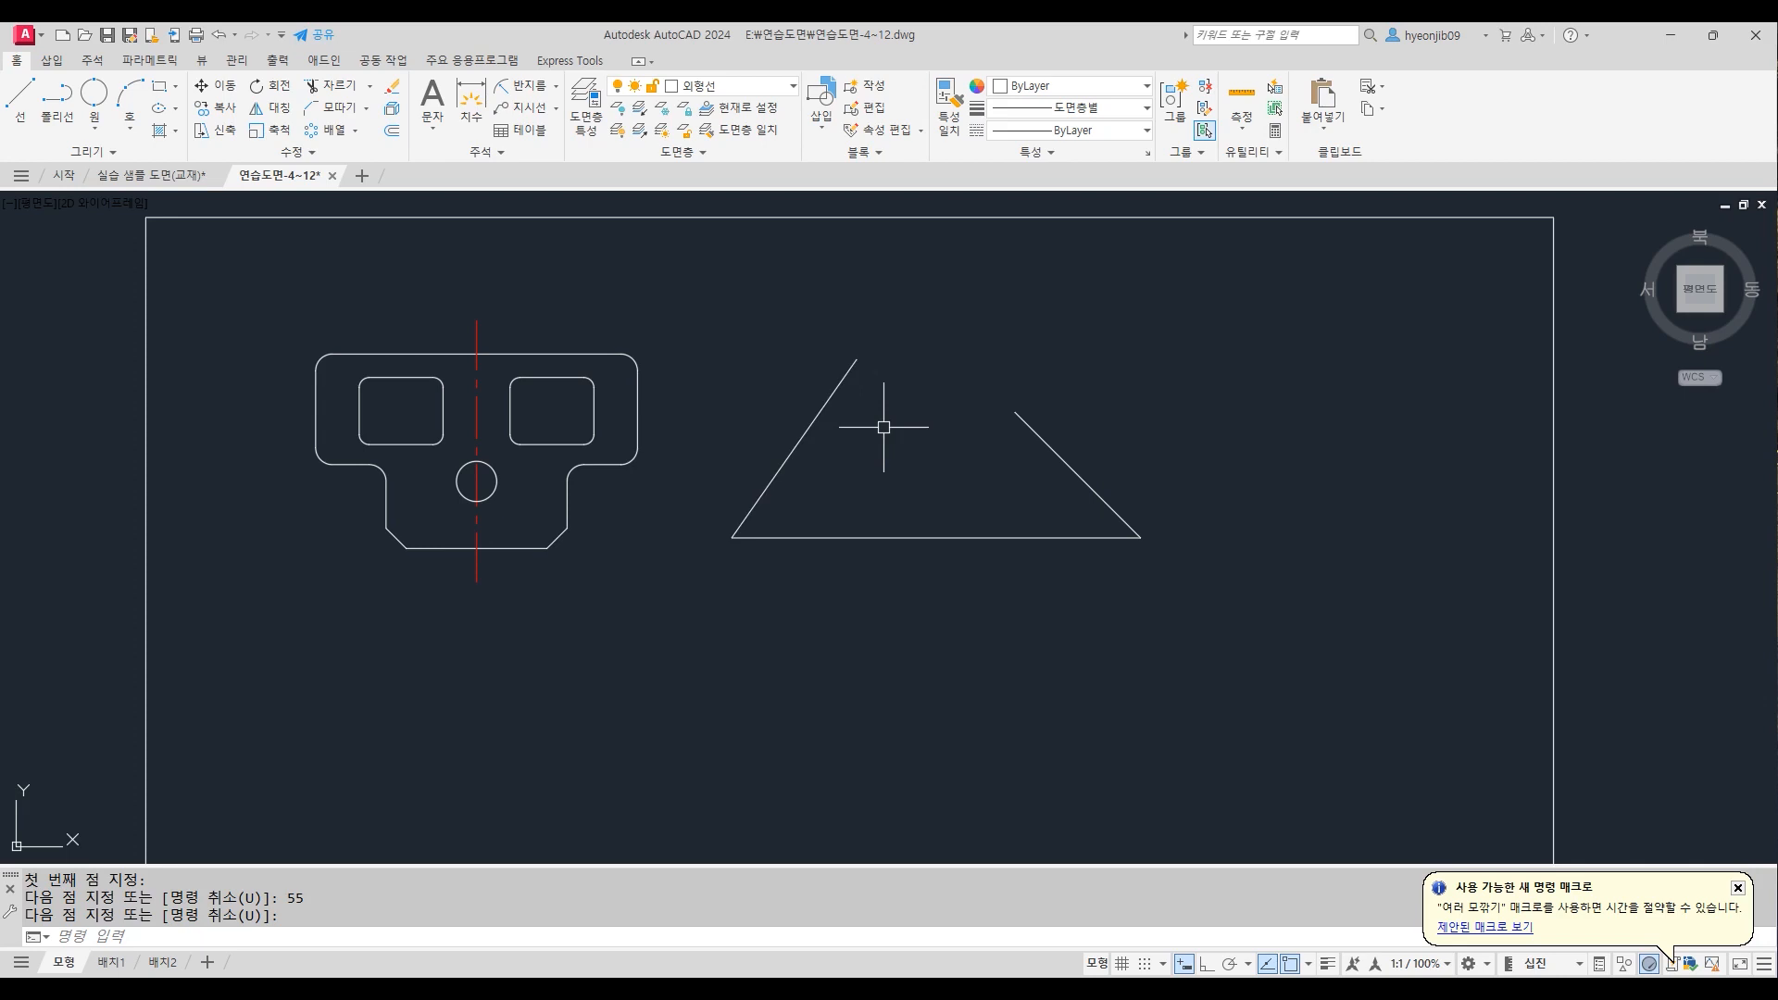
Offset the left slanted line, the base line and the right slanted line by 15 towards the inside of the figure
{"action": "type", "text": "O"}
{"action": "key", "text": "Return"}
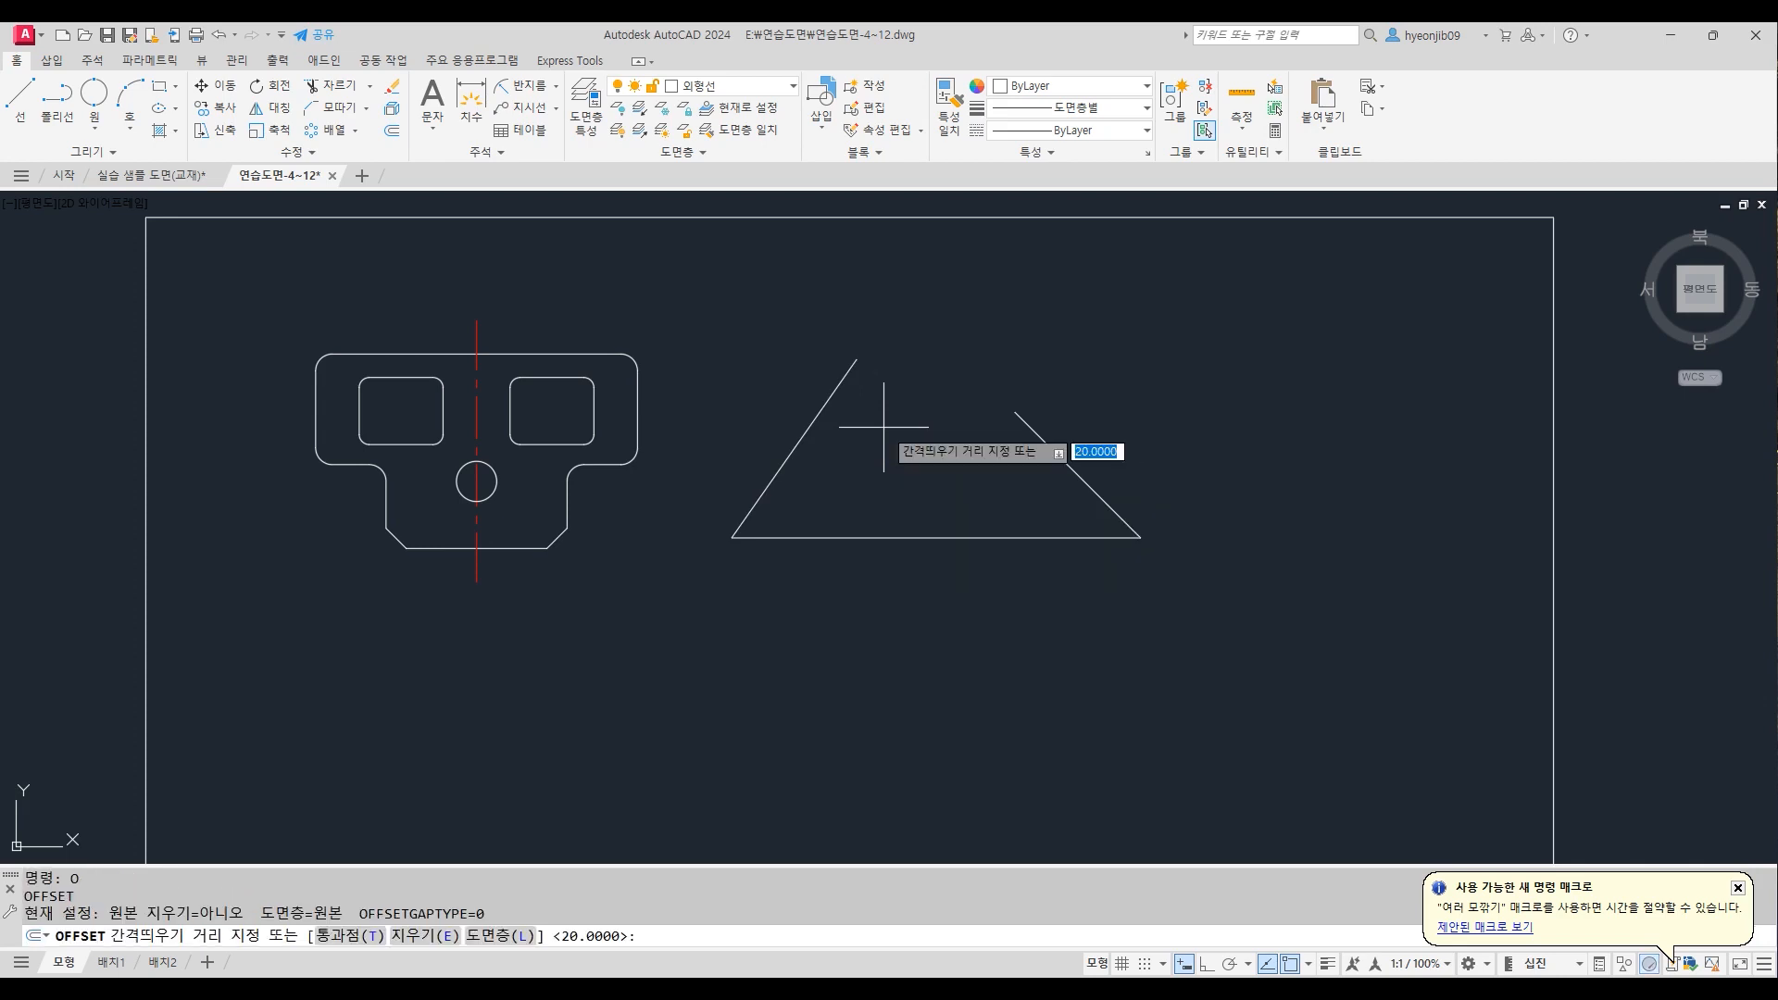
{"action": "type", "text": "15"}
{"action": "key", "text": "Return"}
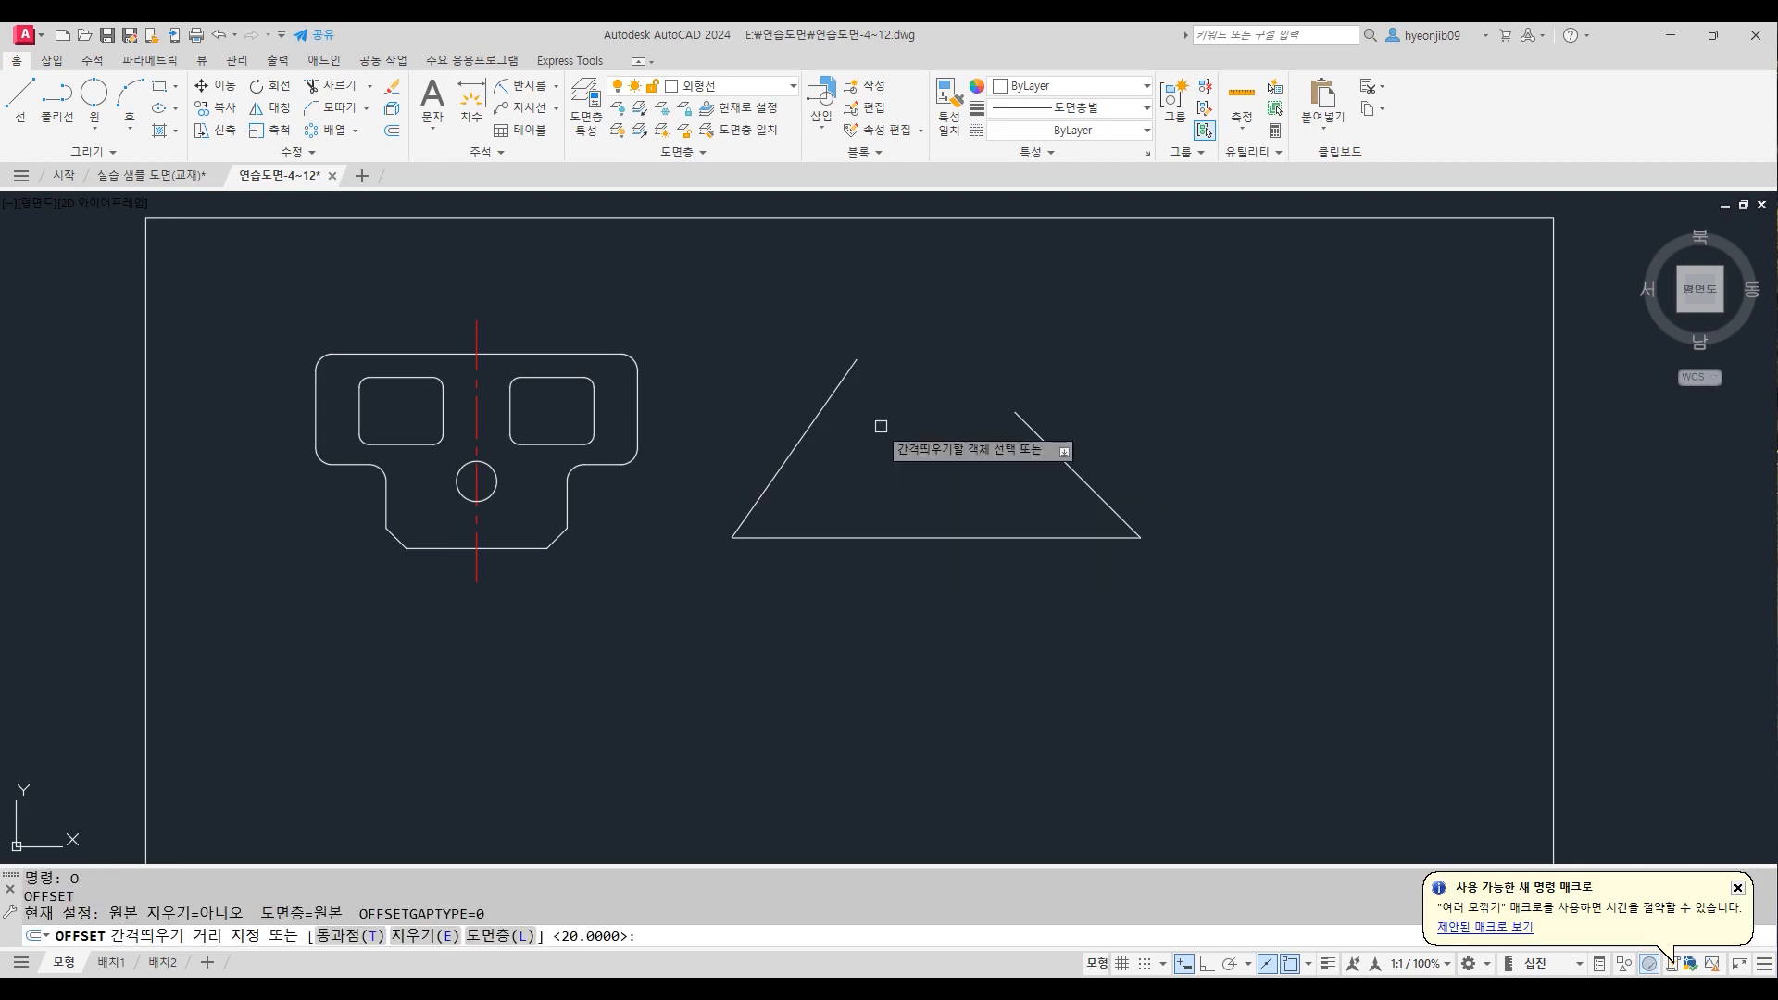
{"action": "left_click", "coordinate": [826, 412]}
{"action": "left_click", "coordinate": [902, 416]}
{"action": "left_click", "coordinate": [936, 537]}
{"action": "left_click", "coordinate": [1018, 467]}
{"action": "left_click", "coordinate": [1037, 435]}
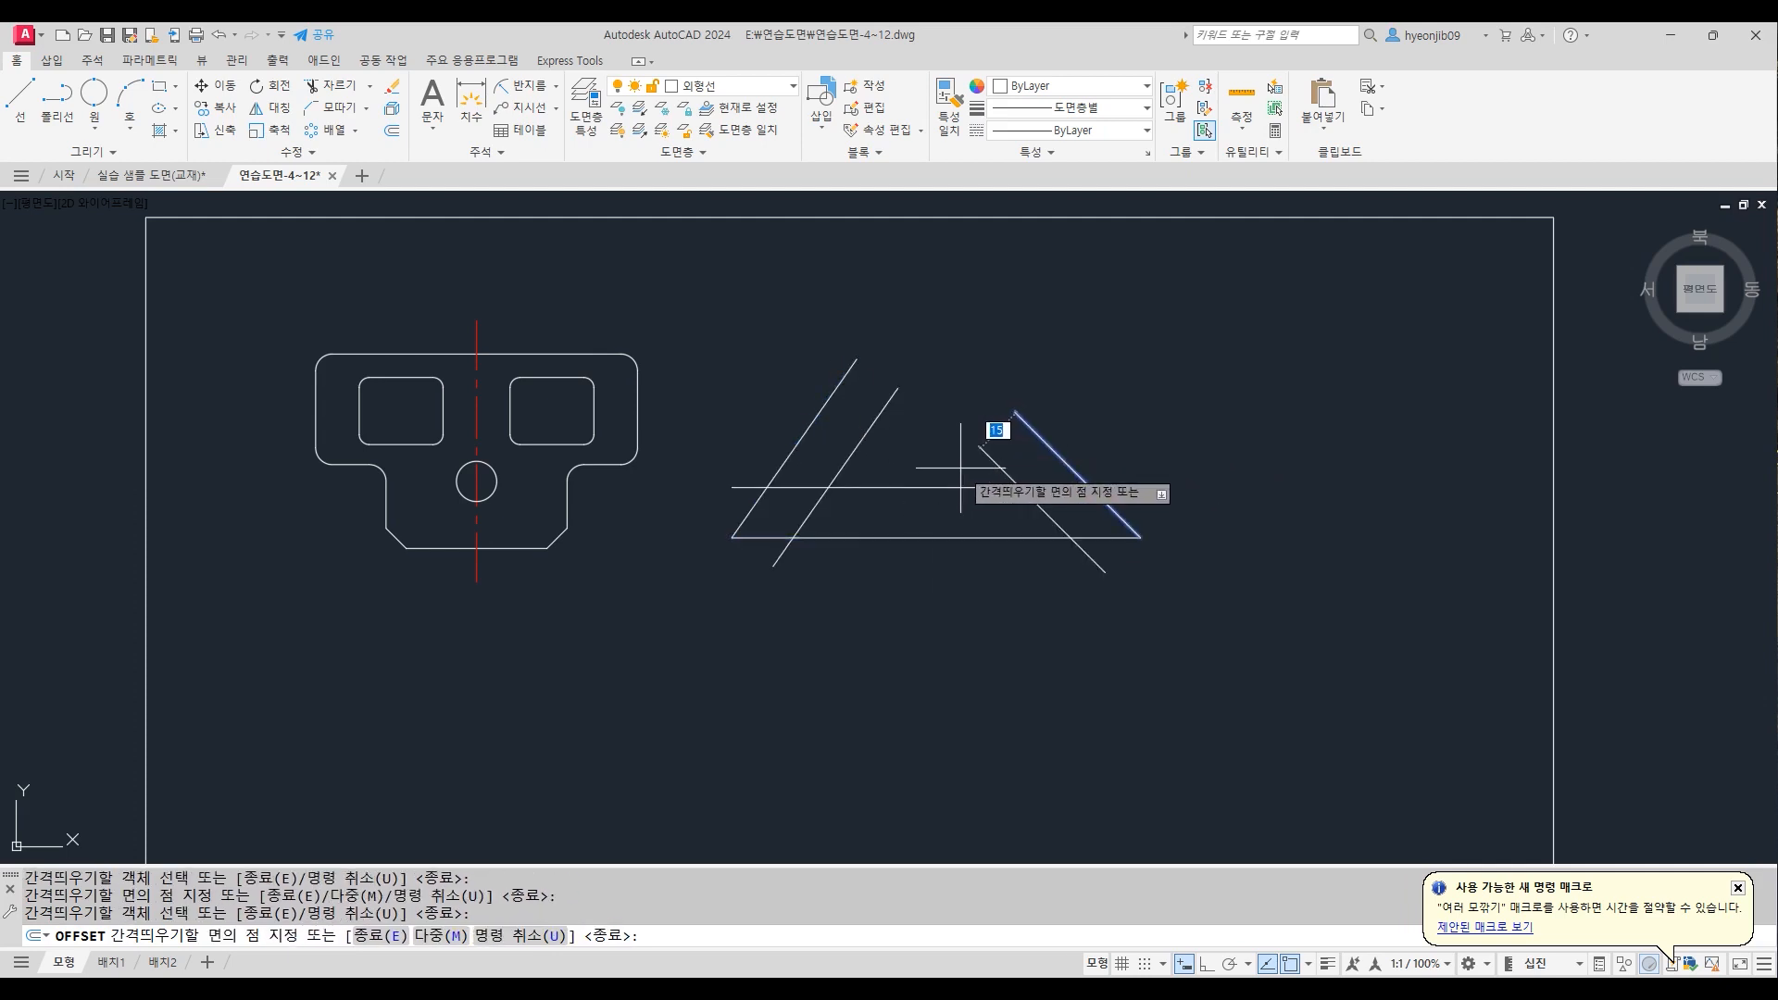
{"action": "left_click", "coordinate": [962, 472]}
{"action": "key", "text": "Return"}
Close the upper ends of the left and right slanted arms with a short line between each pair of parallel endpoints
{"action": "type", "text": "l"}
{"action": "key", "text": "Return"}
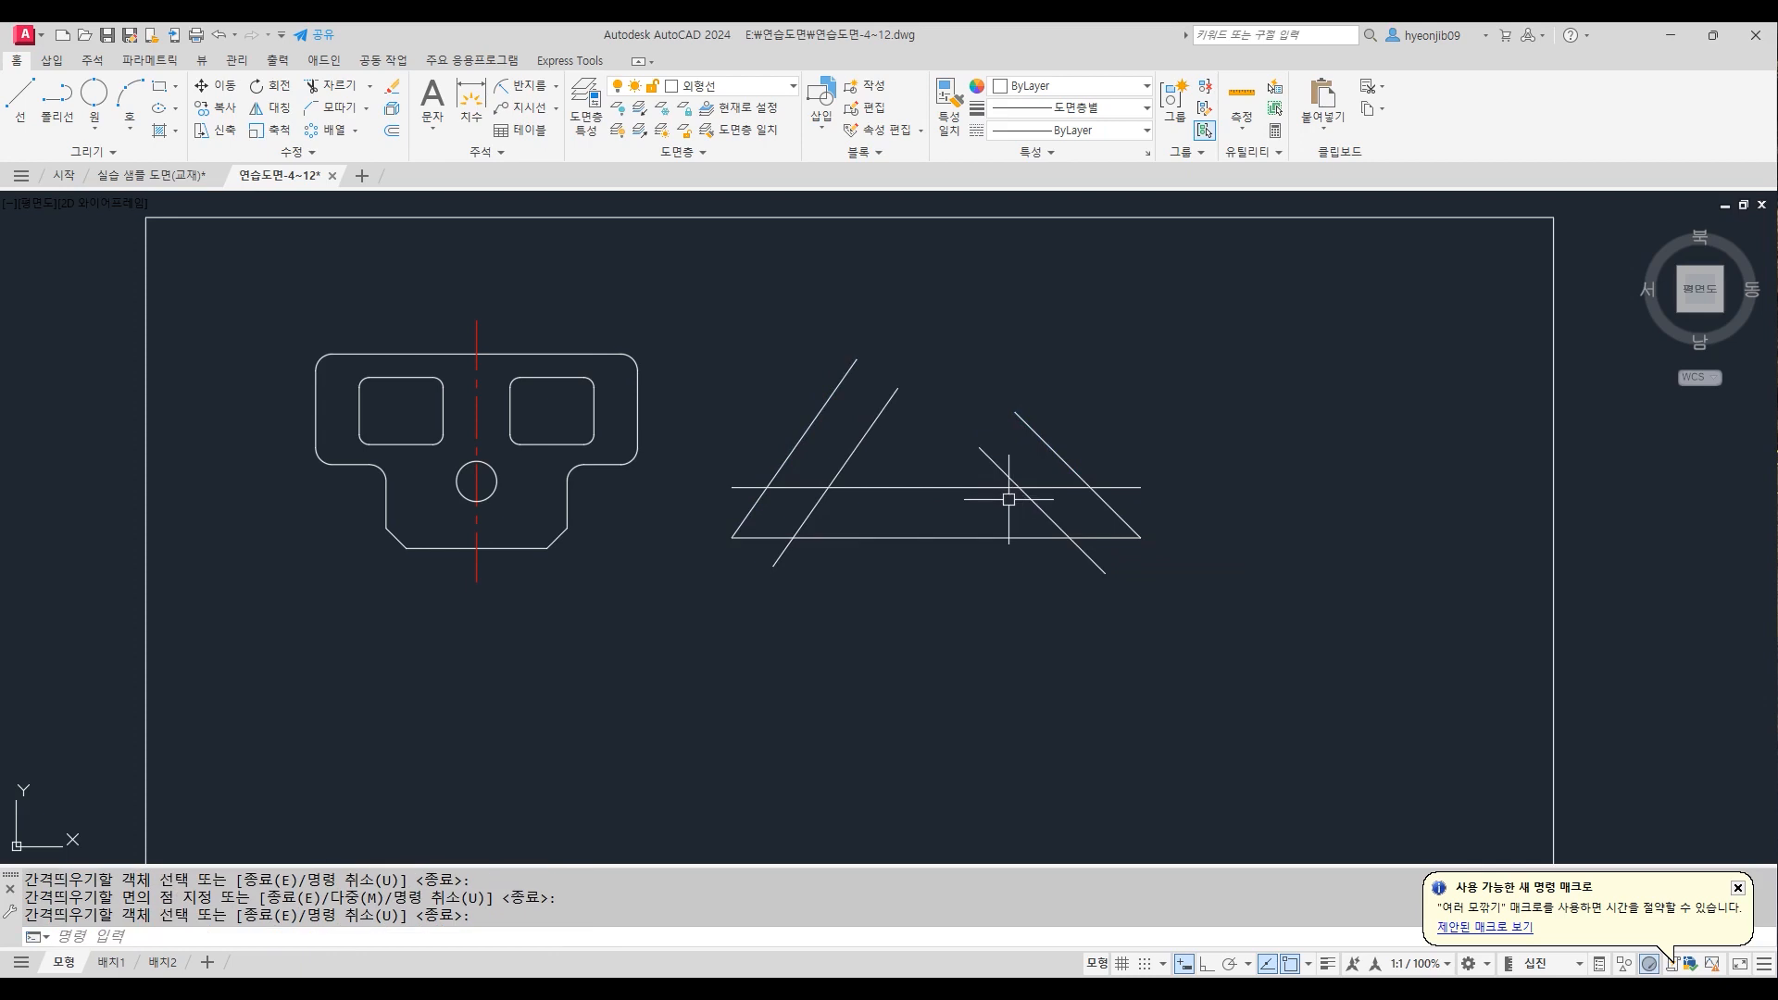
{"action": "left_click", "coordinate": [857, 359]}
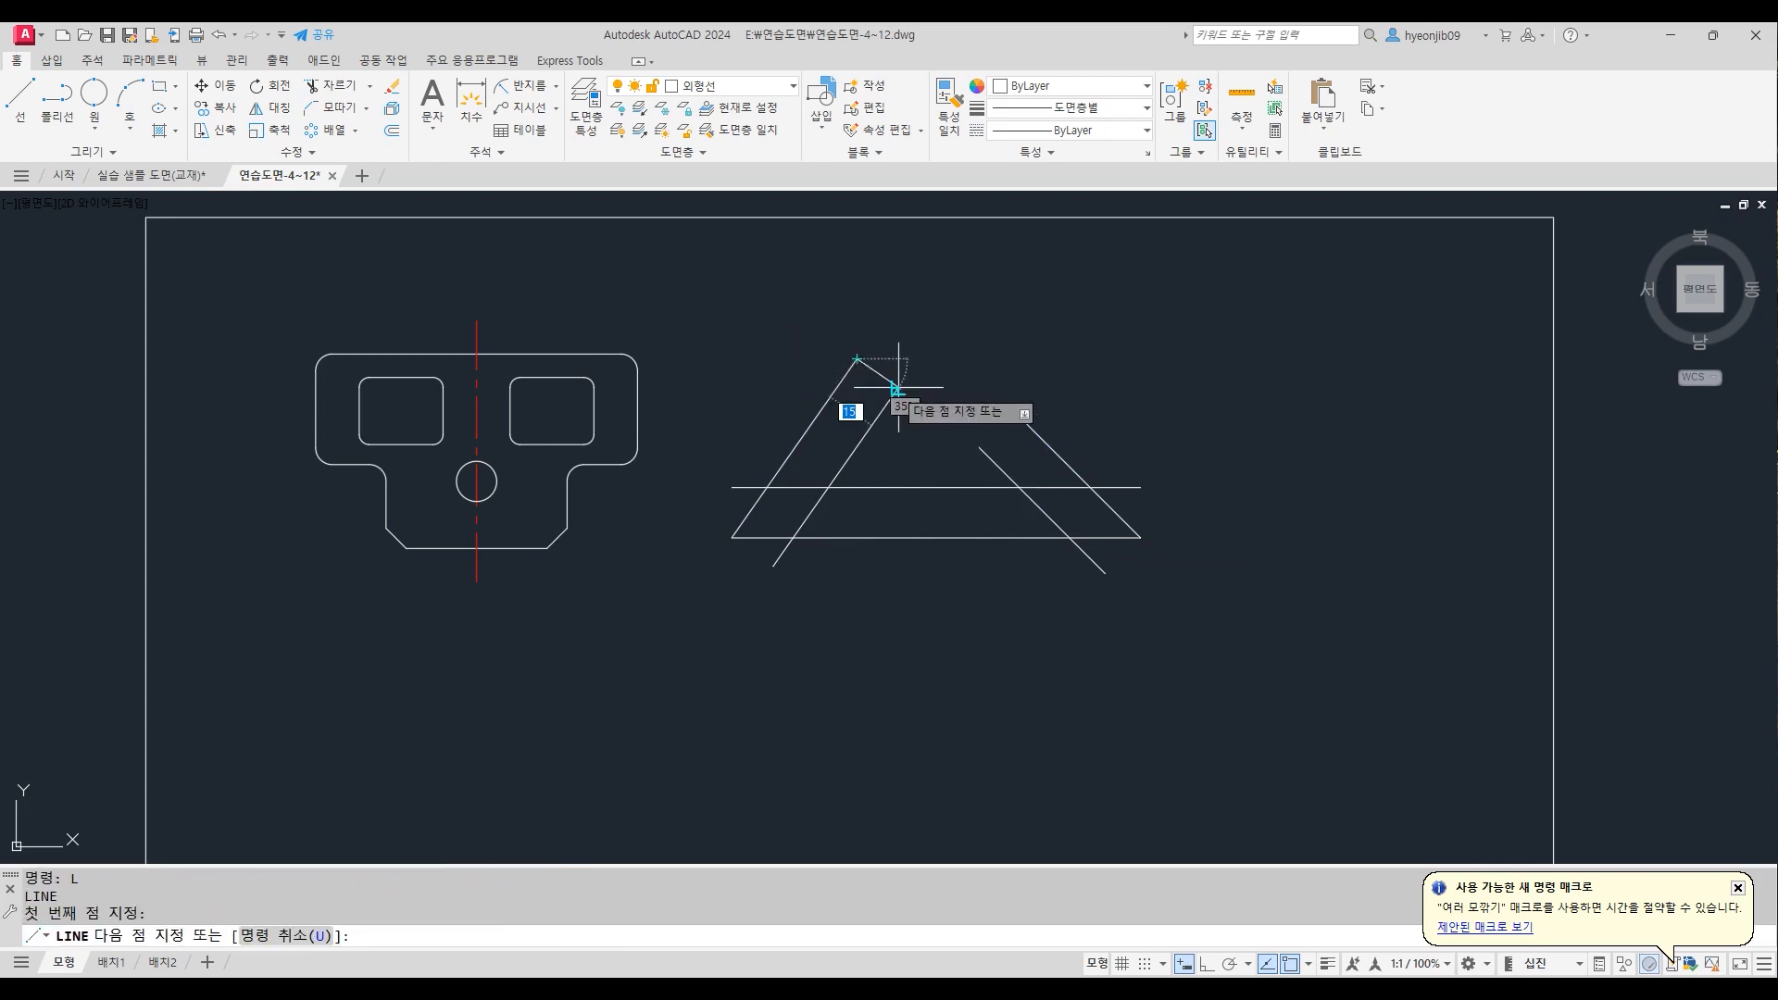
{"action": "left_click", "coordinate": [898, 388]}
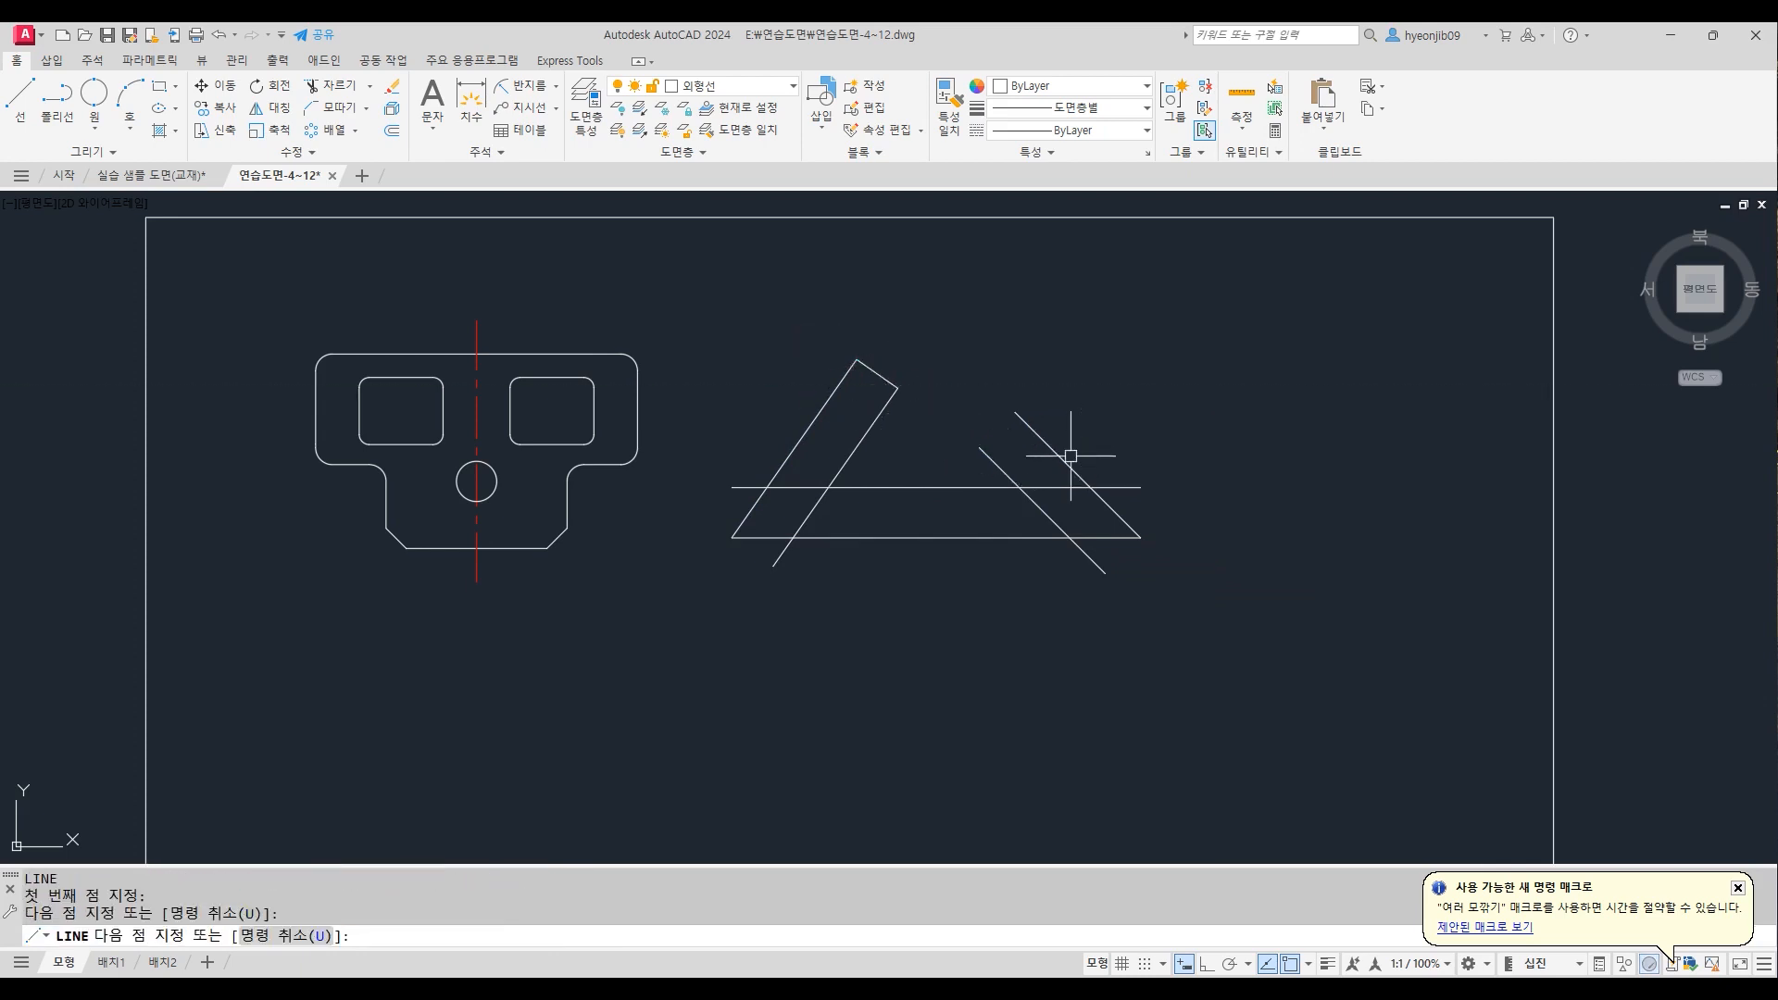
{"action": "key", "text": "Return"}
{"action": "scroll", "coordinate": [1027, 408], "scroll_direction": "up", "scroll_amount": 4}
{"action": "left_click", "coordinate": [993, 410]}
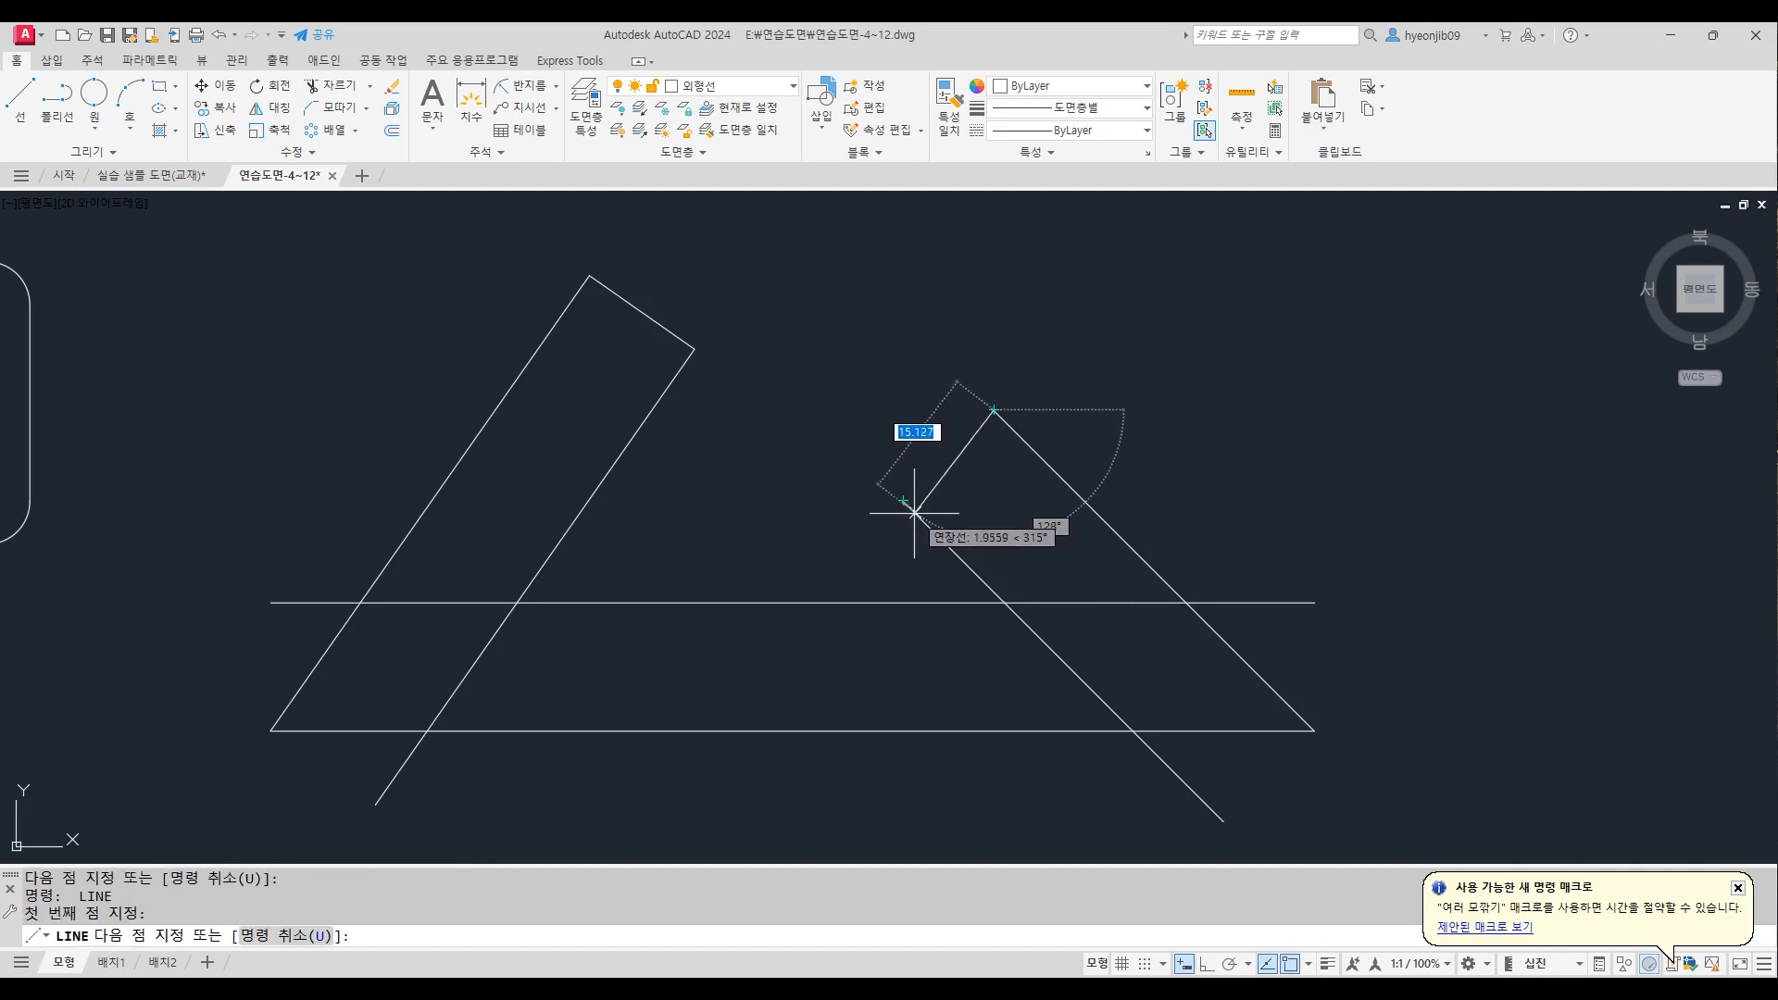
{"action": "left_click", "coordinate": [901, 500]}
{"action": "key", "text": "Return"}
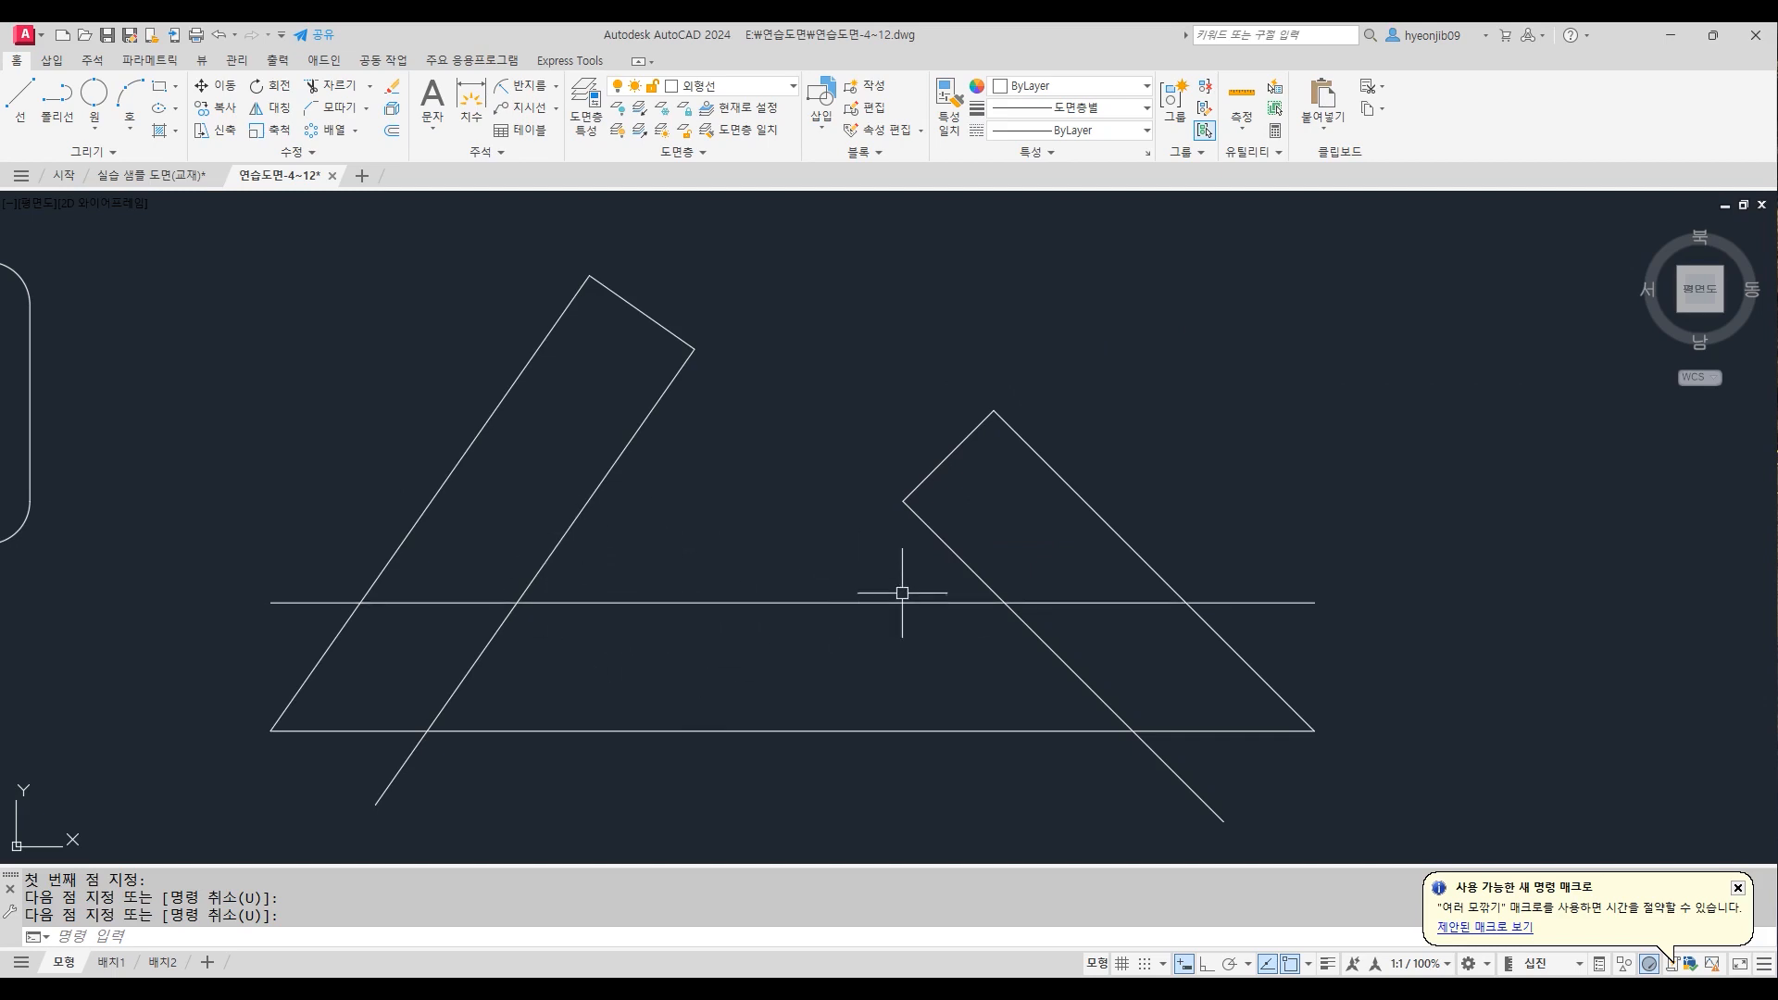
Trim the overhanging and crossing segments of the offset lines to leave a single closed outline of the base and two arms
{"action": "type", "text": "tr"}
{"action": "key", "text": "space"}
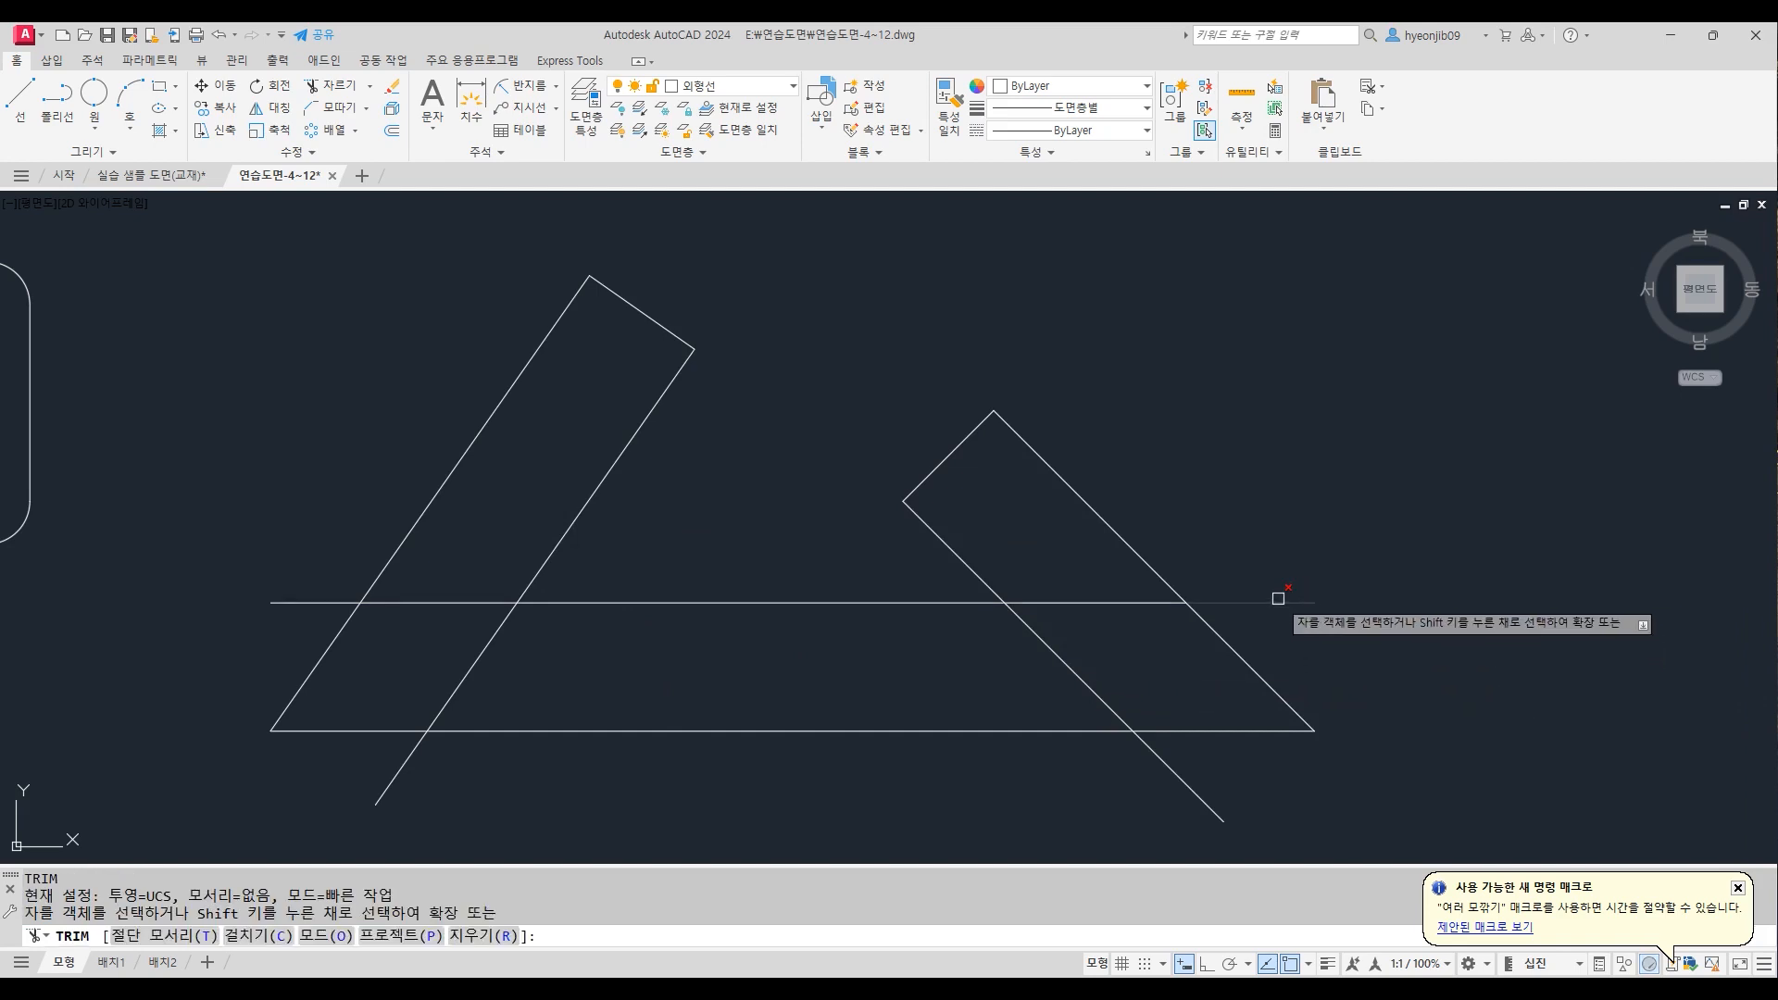
{"action": "left_click", "coordinate": [1274, 603]}
{"action": "left_click", "coordinate": [1111, 712]}
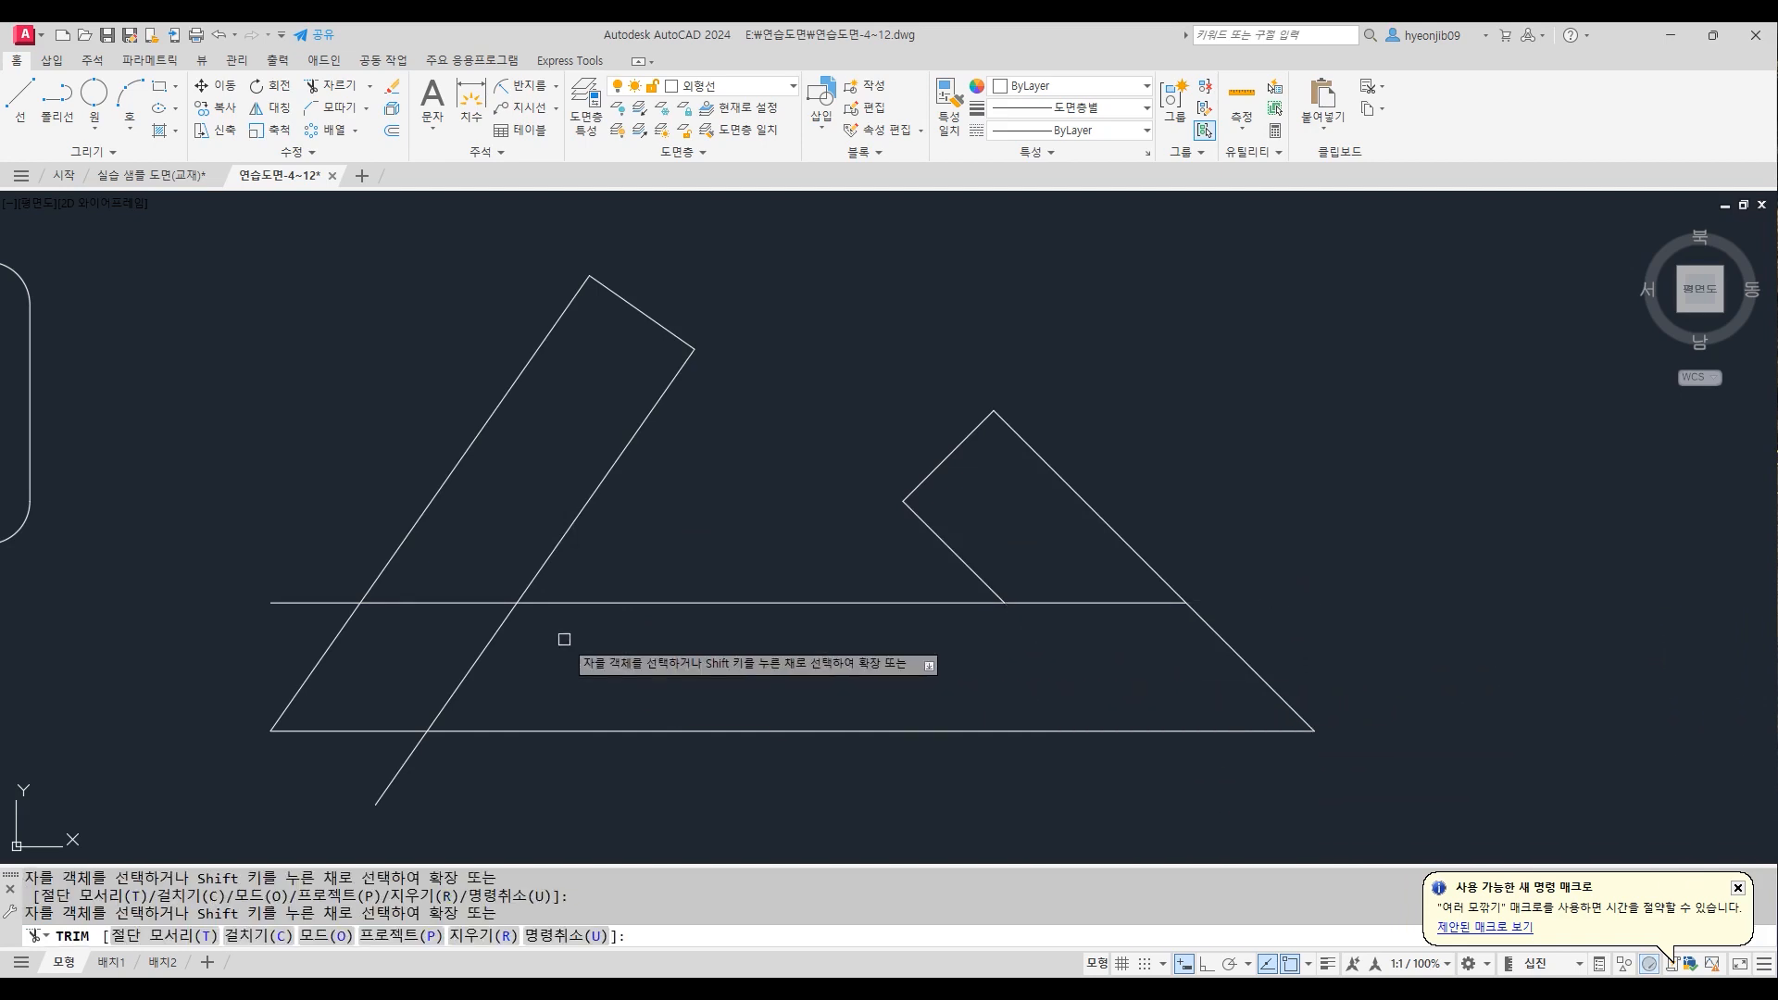
{"action": "left_click", "coordinate": [326, 603]}
{"action": "left_click", "coordinate": [400, 766]}
{"action": "left_click", "coordinate": [436, 603]}
{"action": "left_click", "coordinate": [490, 631]}
{"action": "left_click", "coordinate": [1037, 602]}
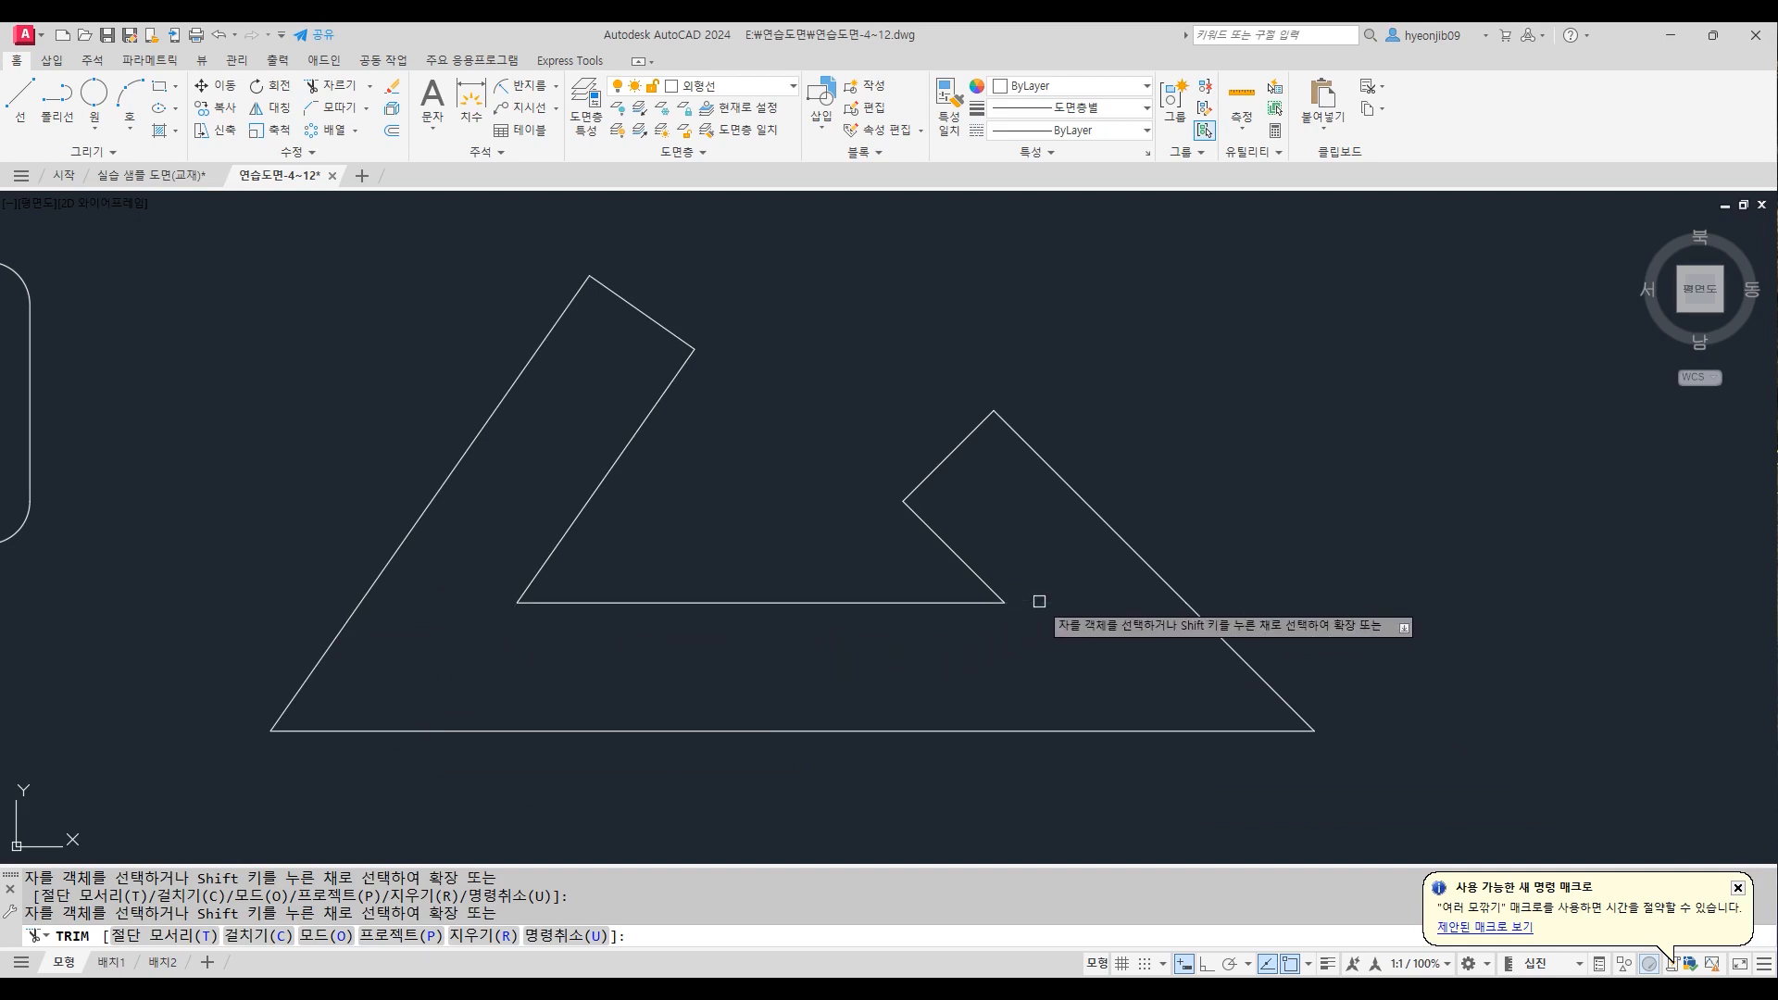
{"action": "key", "text": "Return"}
Undo the trimming, the arm end lines and the offsets, back to the base line and its two slanted lines
{"action": "scroll", "coordinate": [1219, 378], "scroll_direction": "down", "scroll_amount": 2}
{"action": "key", "text": "ctrl+z"}
{"action": "key", "text": "ctrl+z"}
{"action": "key", "text": "ctrl+z"}
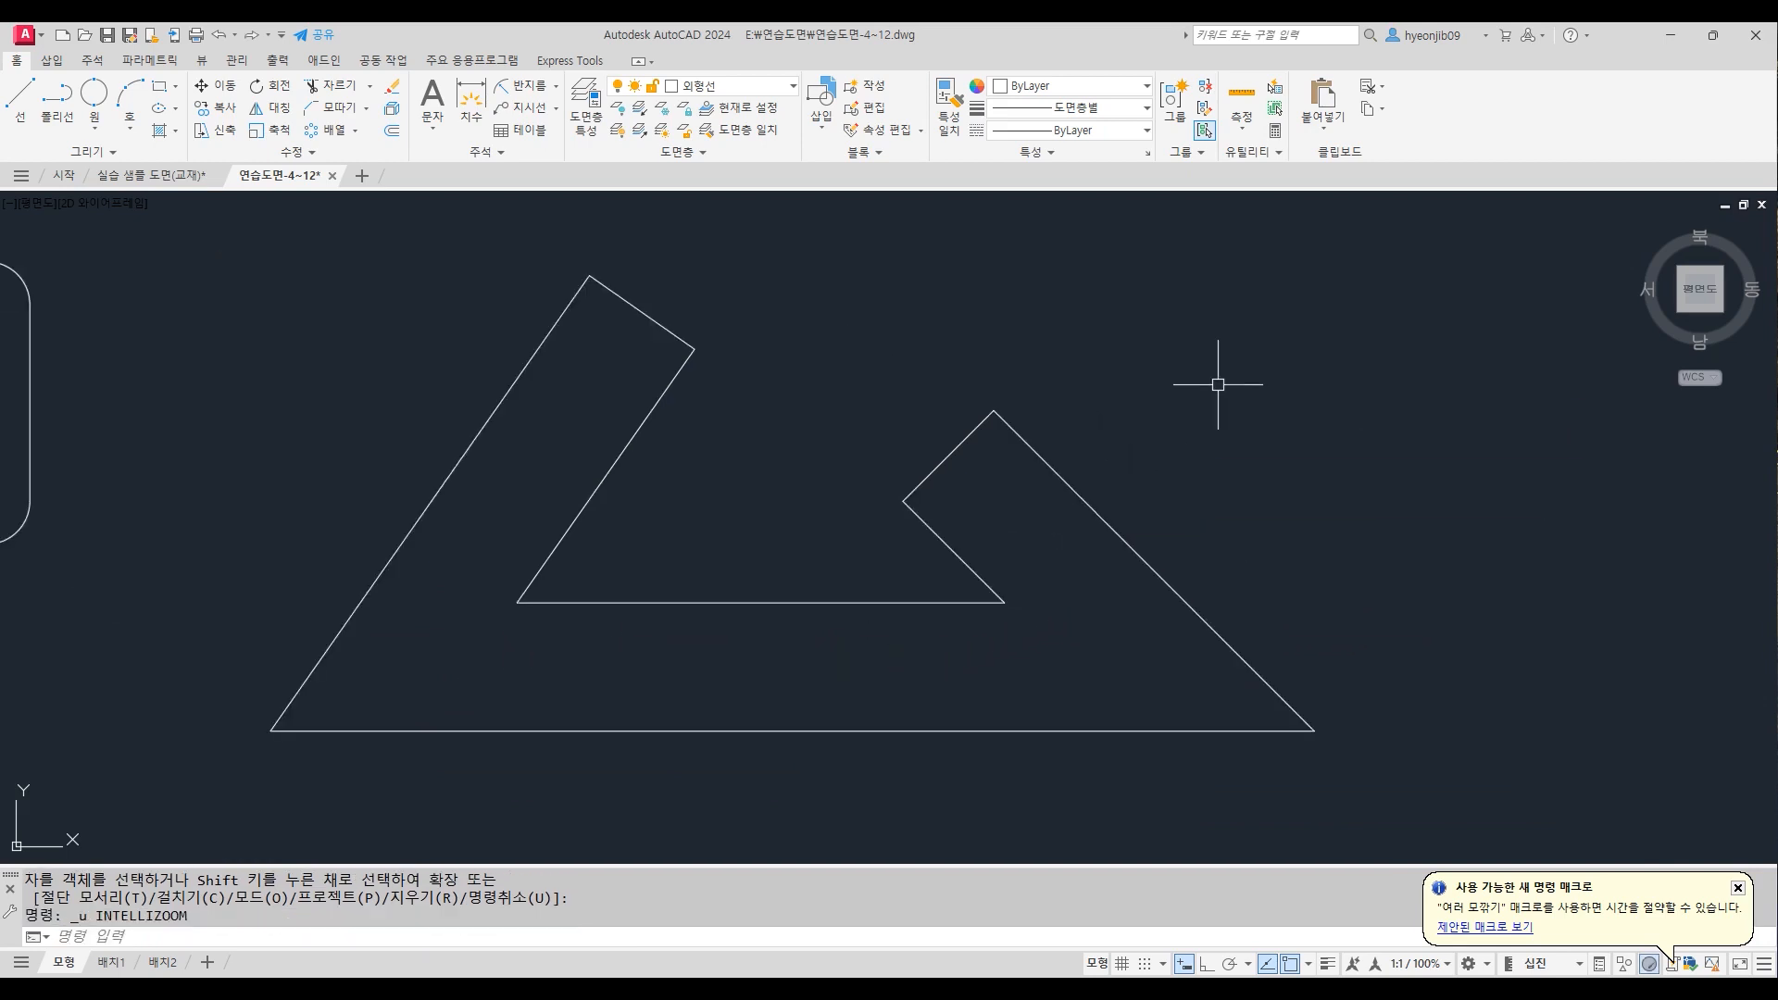
{"action": "key", "text": "ctrl+z"}
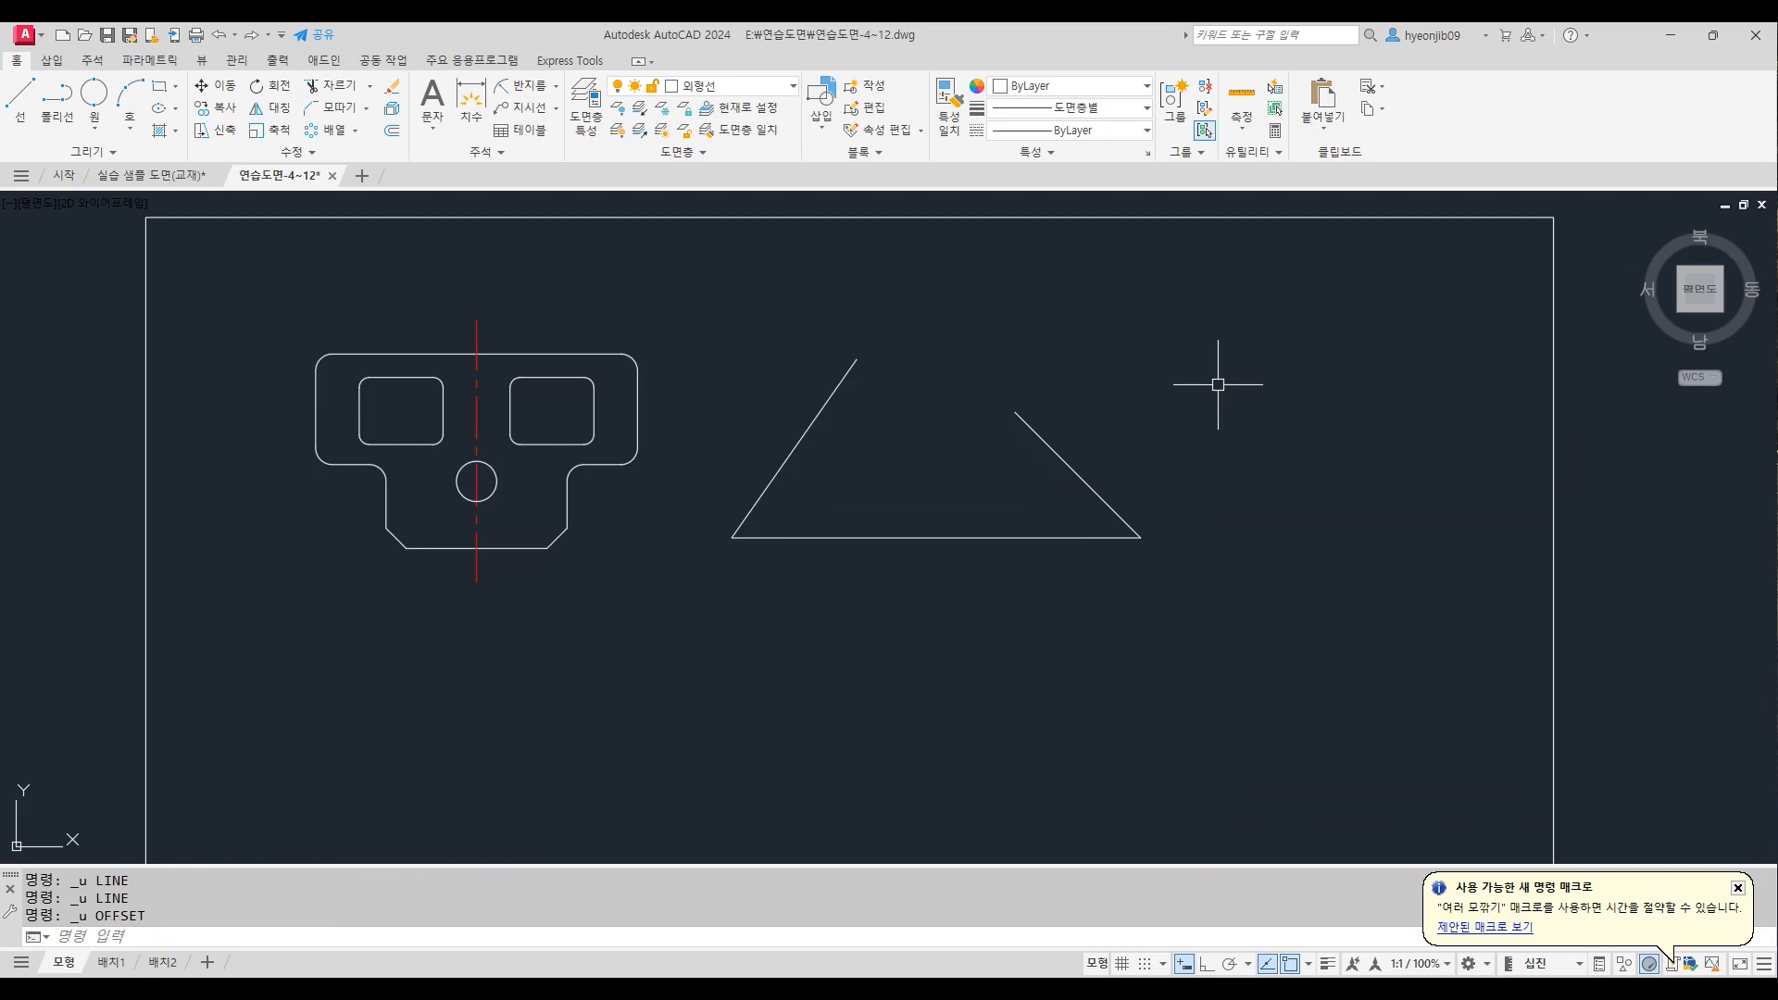
Join the left slanted line, the base line and the right slanted line into one polyline
{"action": "scroll", "coordinate": [956, 375], "scroll_direction": "up", "scroll_amount": 2}
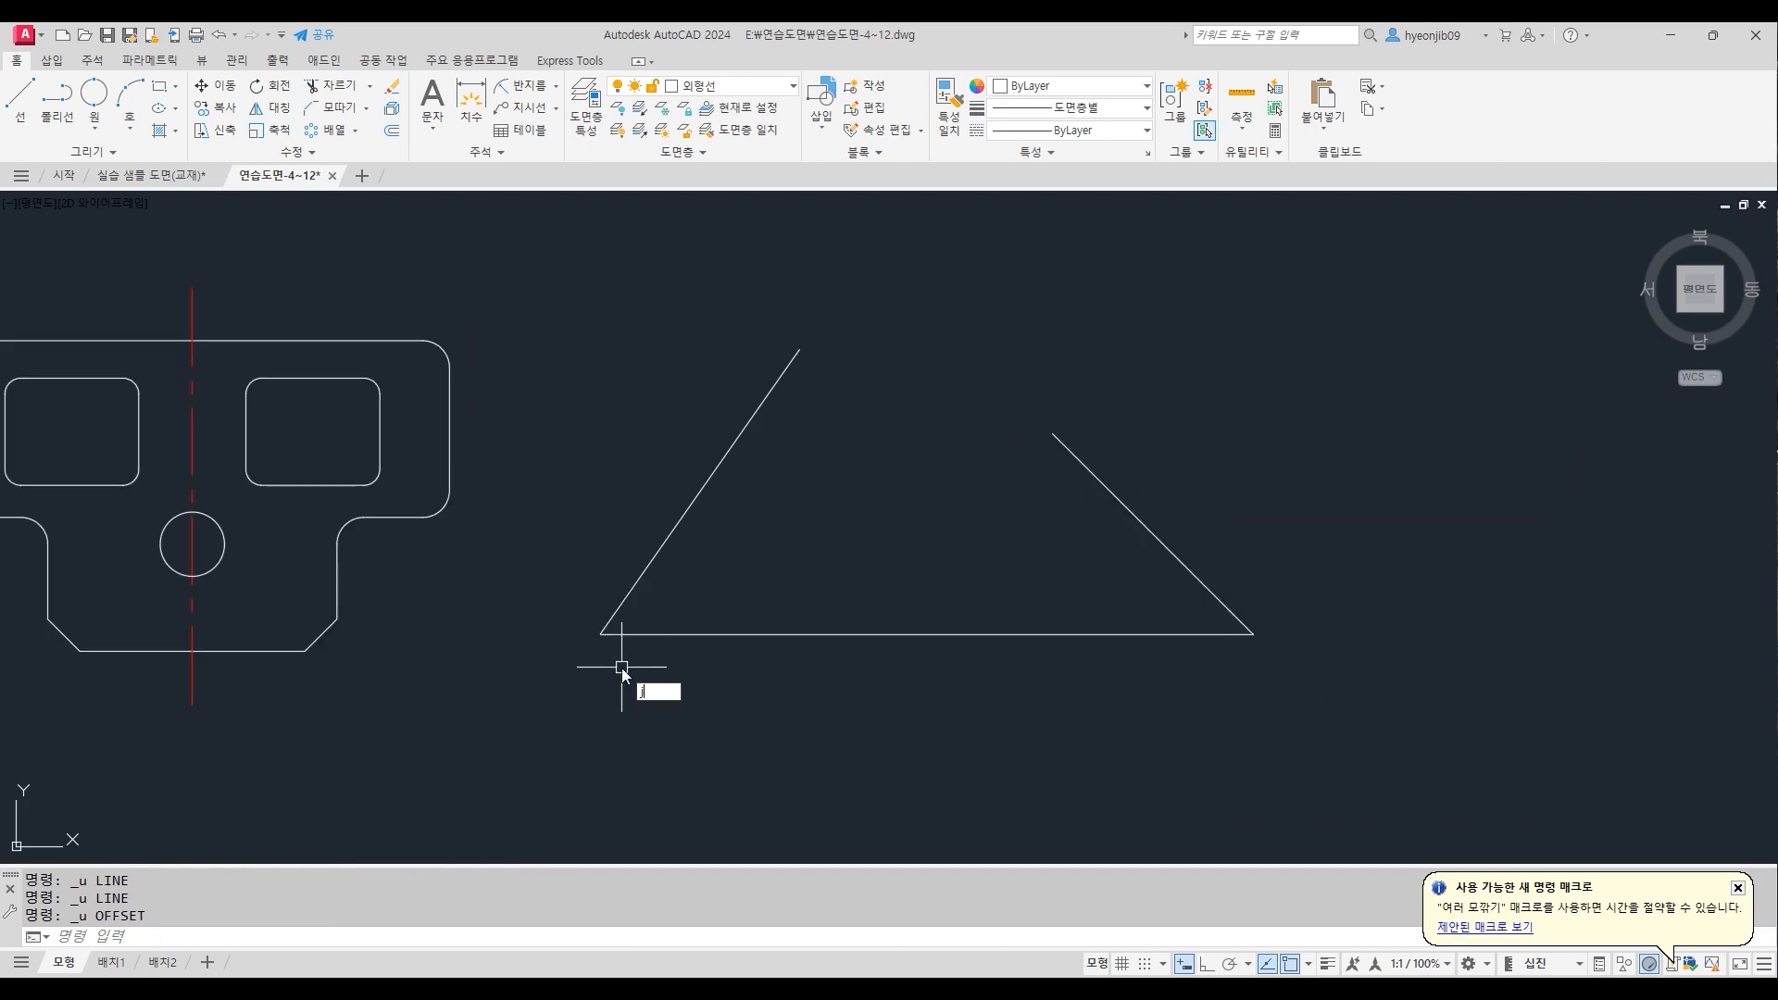
{"action": "left_click", "coordinate": [720, 464]}
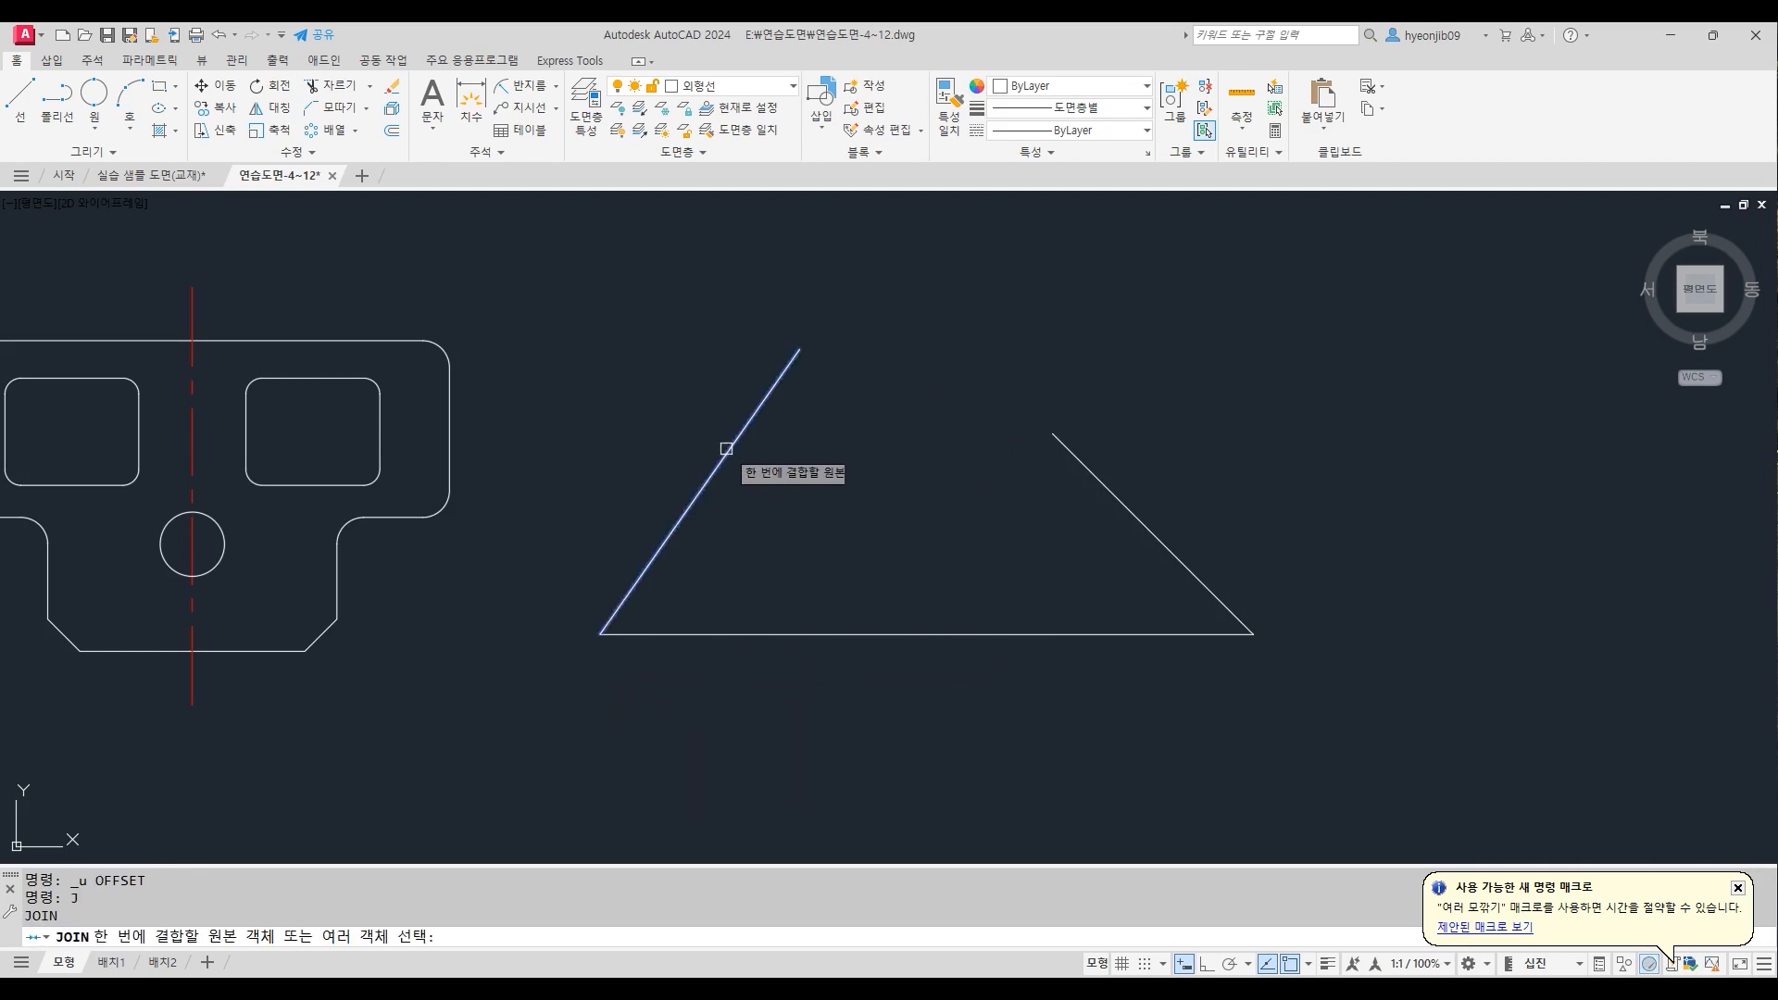
{"action": "left_click", "coordinate": [861, 634]}
{"action": "left_click", "coordinate": [1116, 494]}
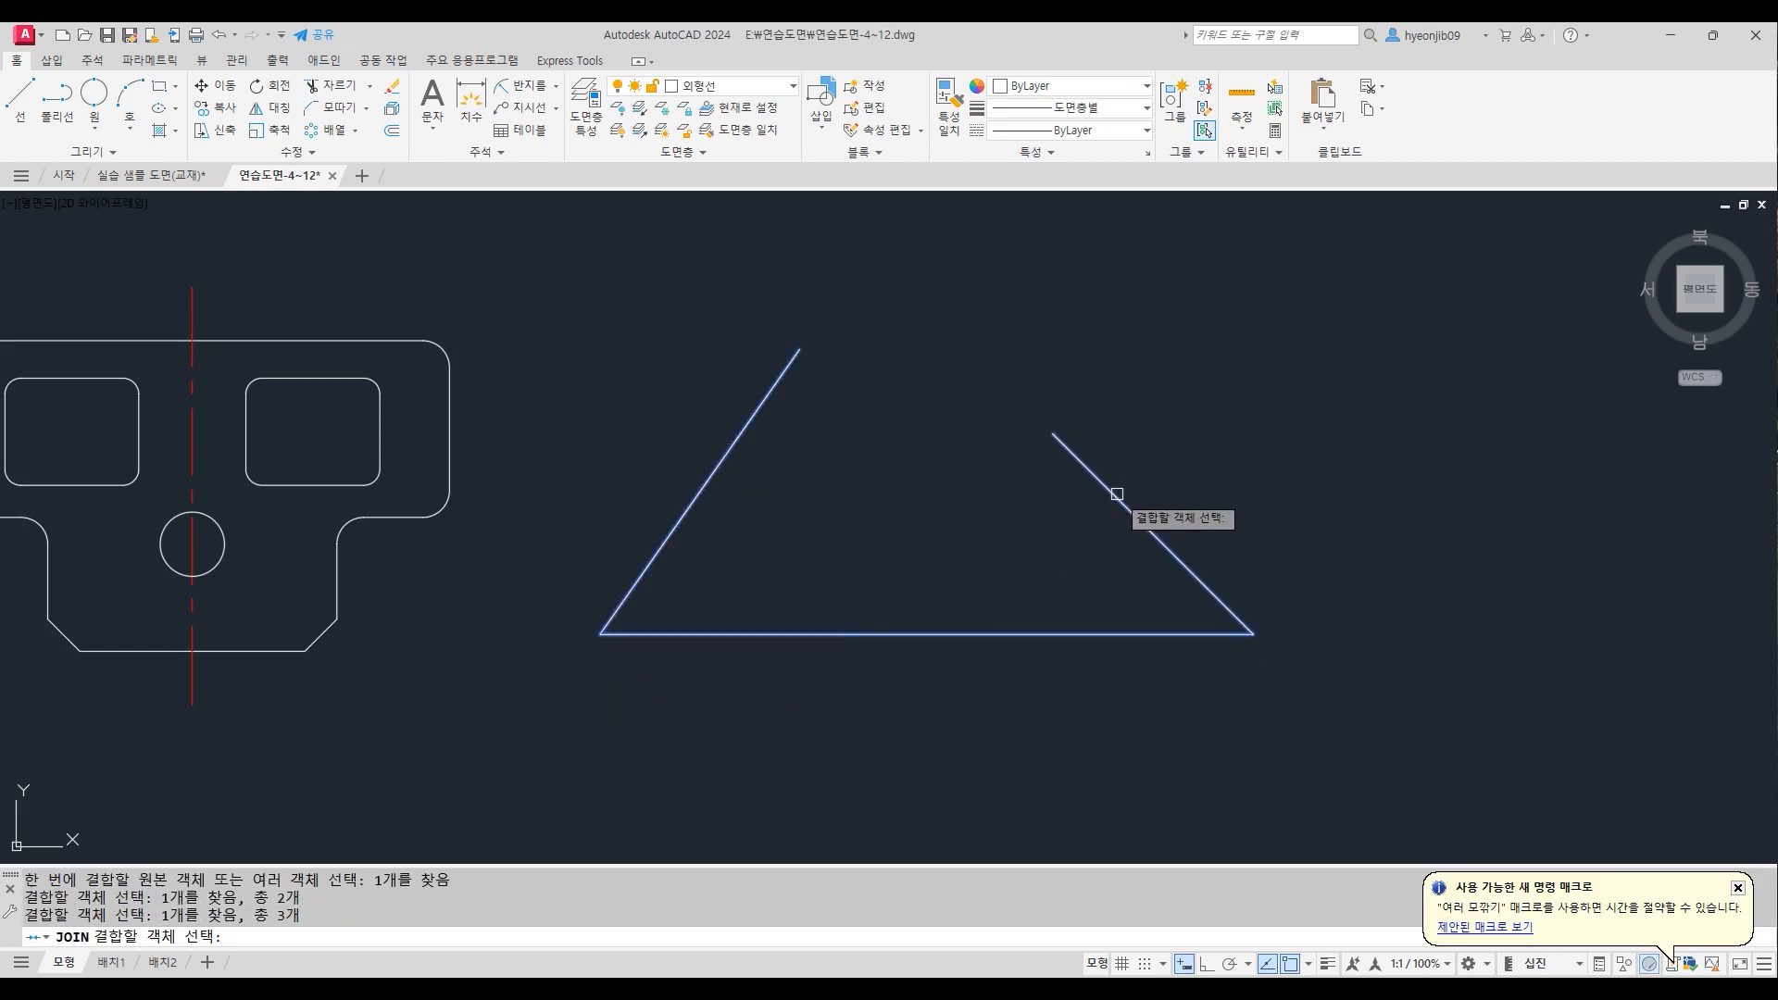
{"action": "key", "text": "Return"}
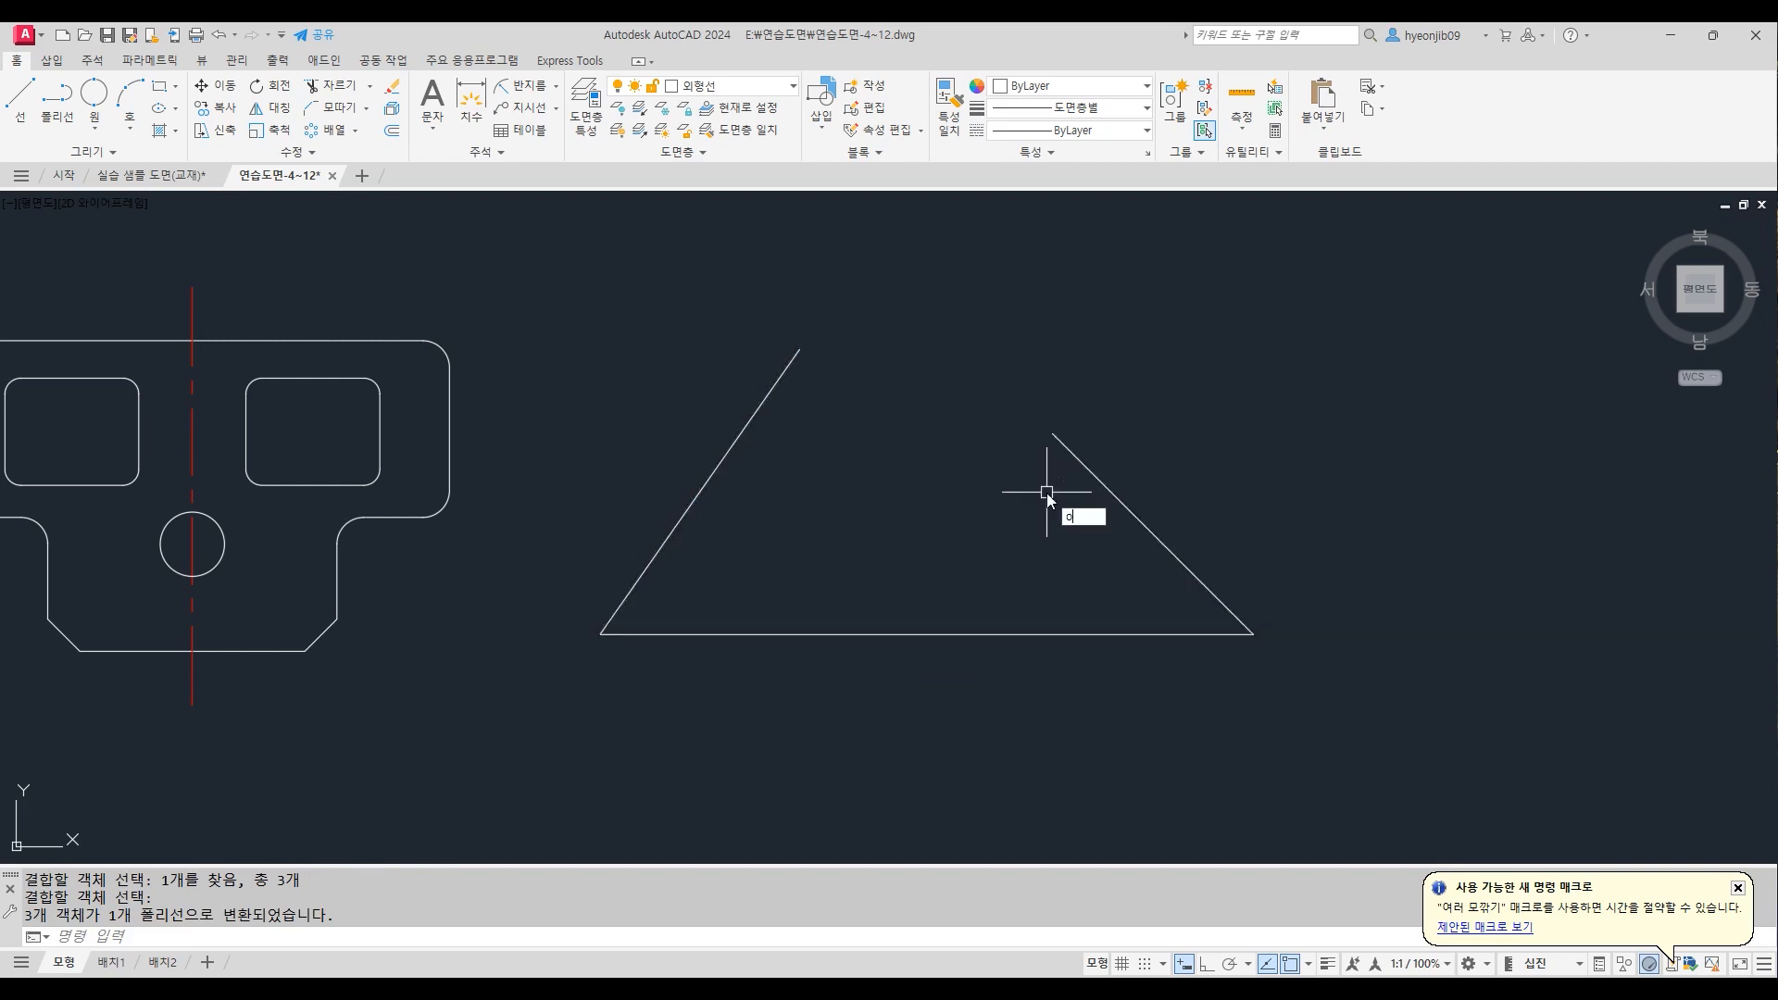
Offset the joined polyline by 15 towards the inside of the figure
{"action": "key", "text": "Return"}
{"action": "type", "text": "15"}
{"action": "key", "text": "Return"}
{"action": "left_click", "coordinate": [1085, 468]}
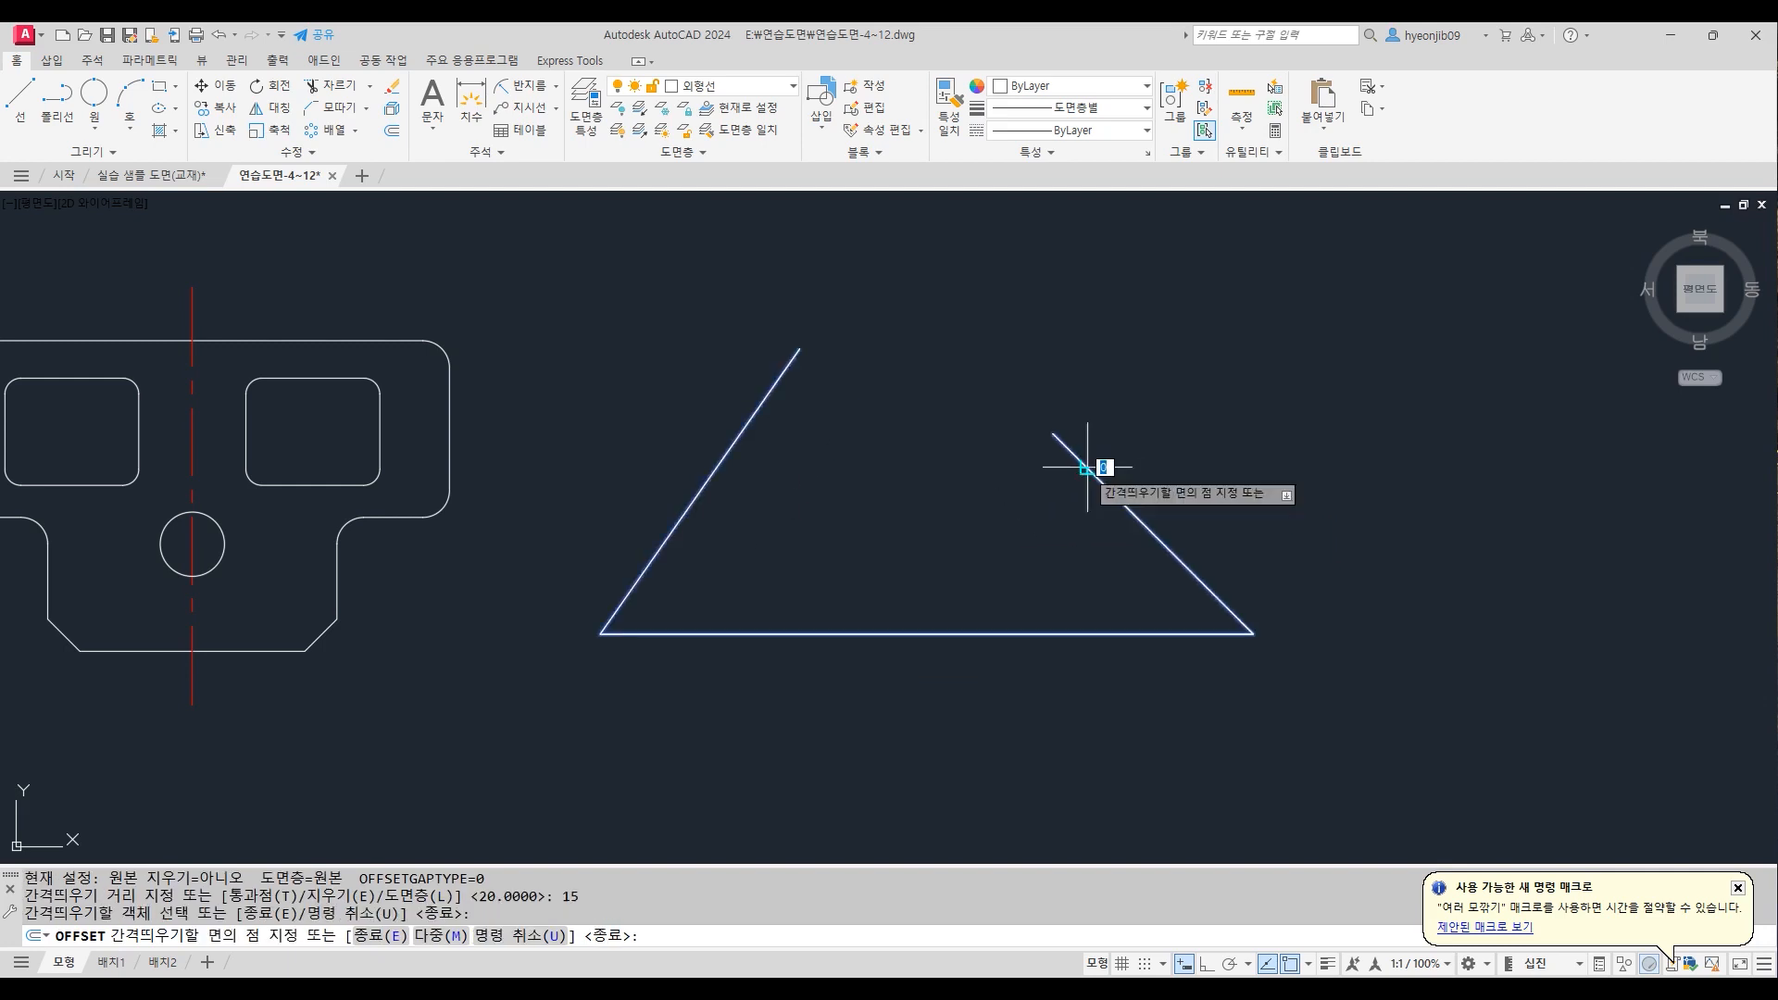
{"action": "left_click", "coordinate": [993, 505]}
{"action": "key", "text": "Return"}
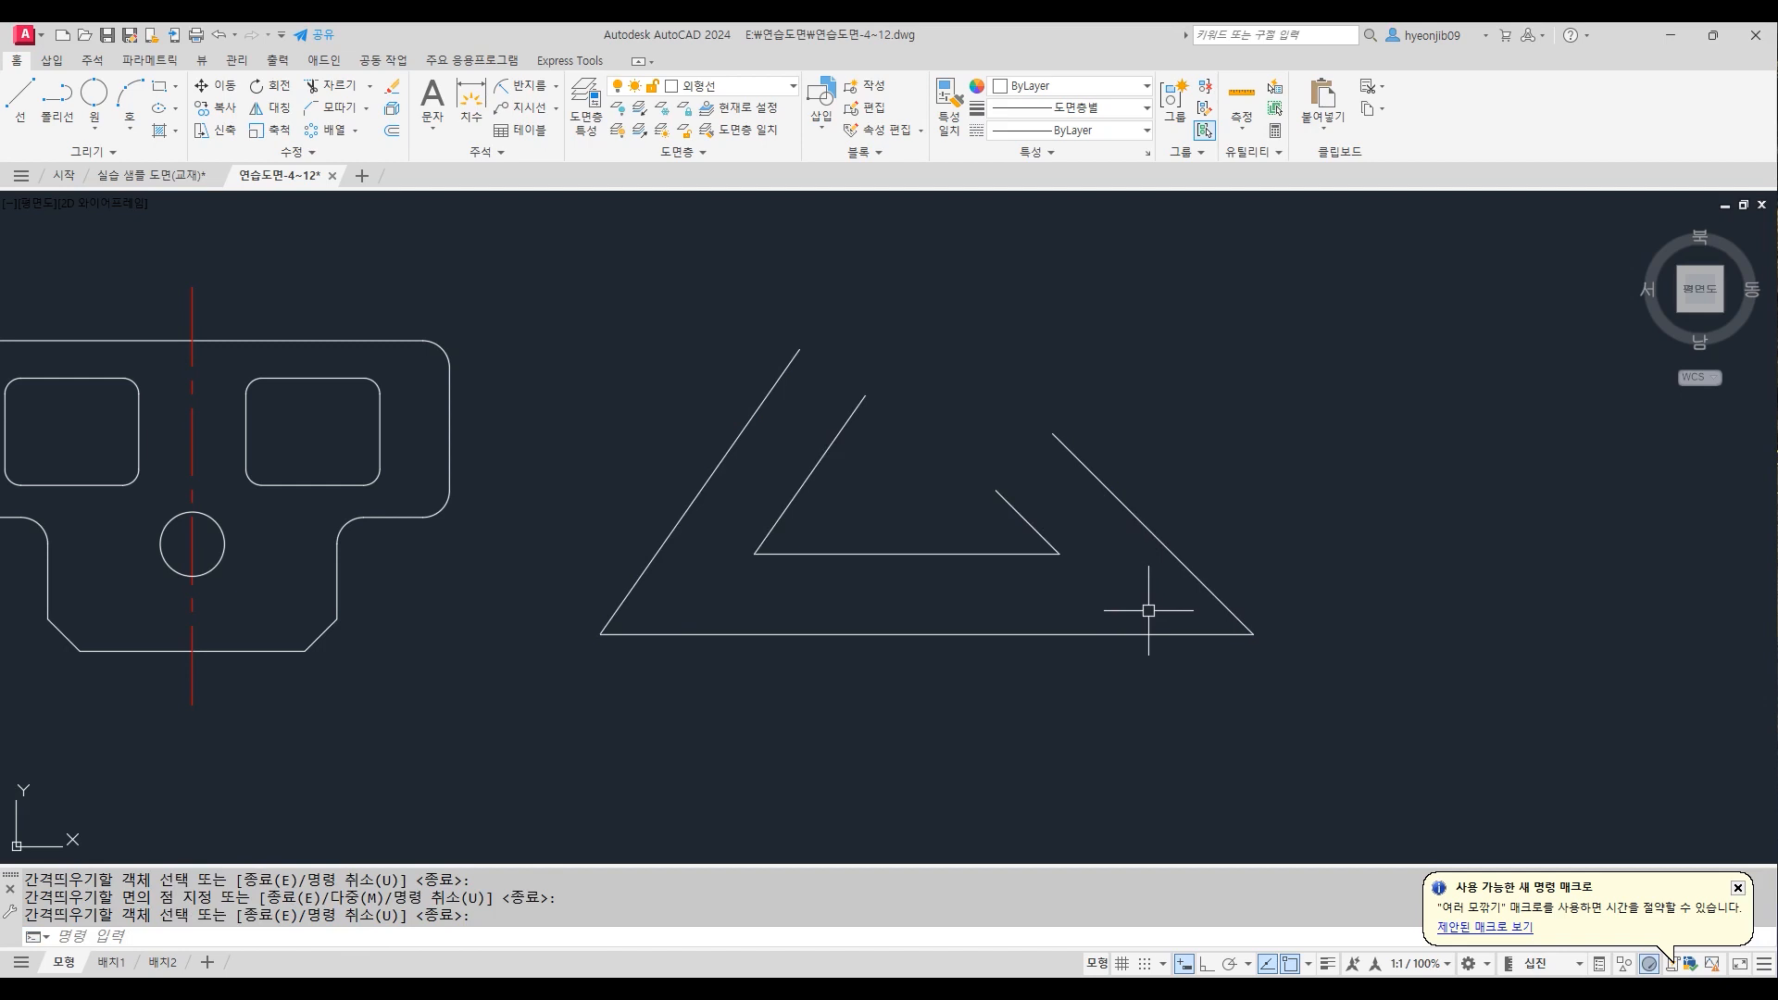
Explode the outer polyline and its inner offset copy into separate lines
{"action": "type", "text": "x"}
{"action": "key", "text": "Return"}
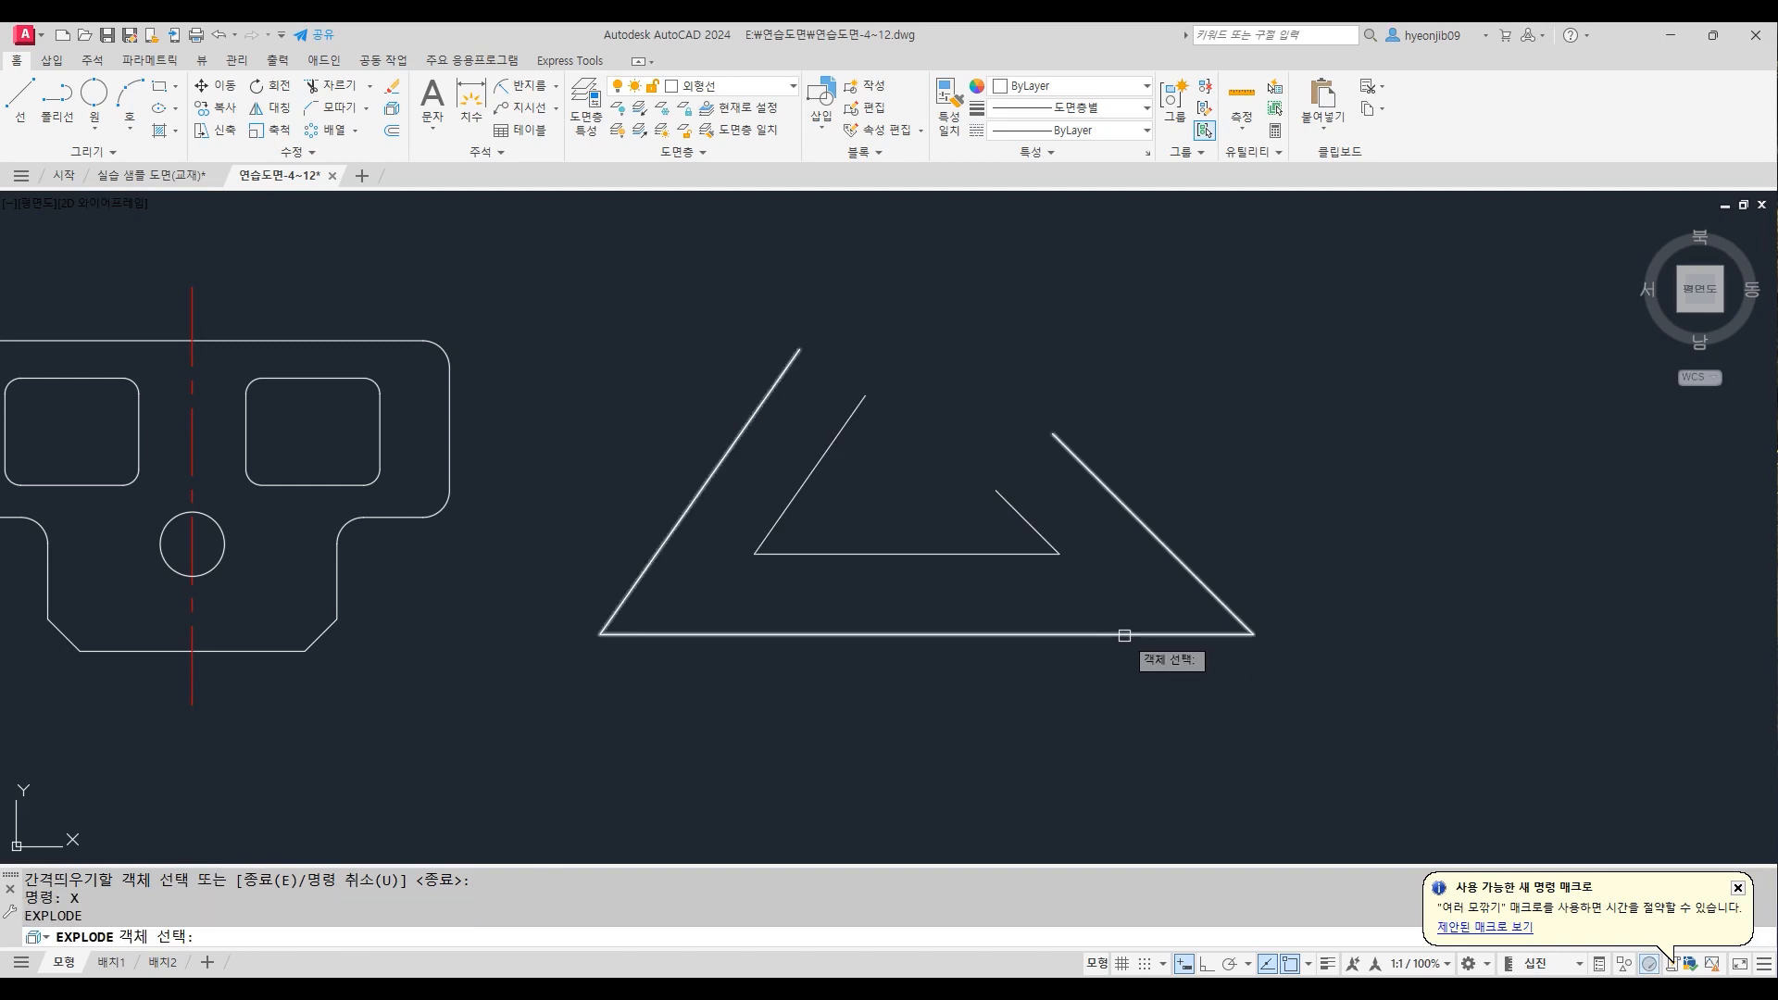
{"action": "left_click", "coordinate": [1124, 635]}
{"action": "key", "text": "Return"}
{"action": "key", "text": "Return"}
{"action": "left_click", "coordinate": [1004, 555]}
{"action": "key", "text": "Return"}
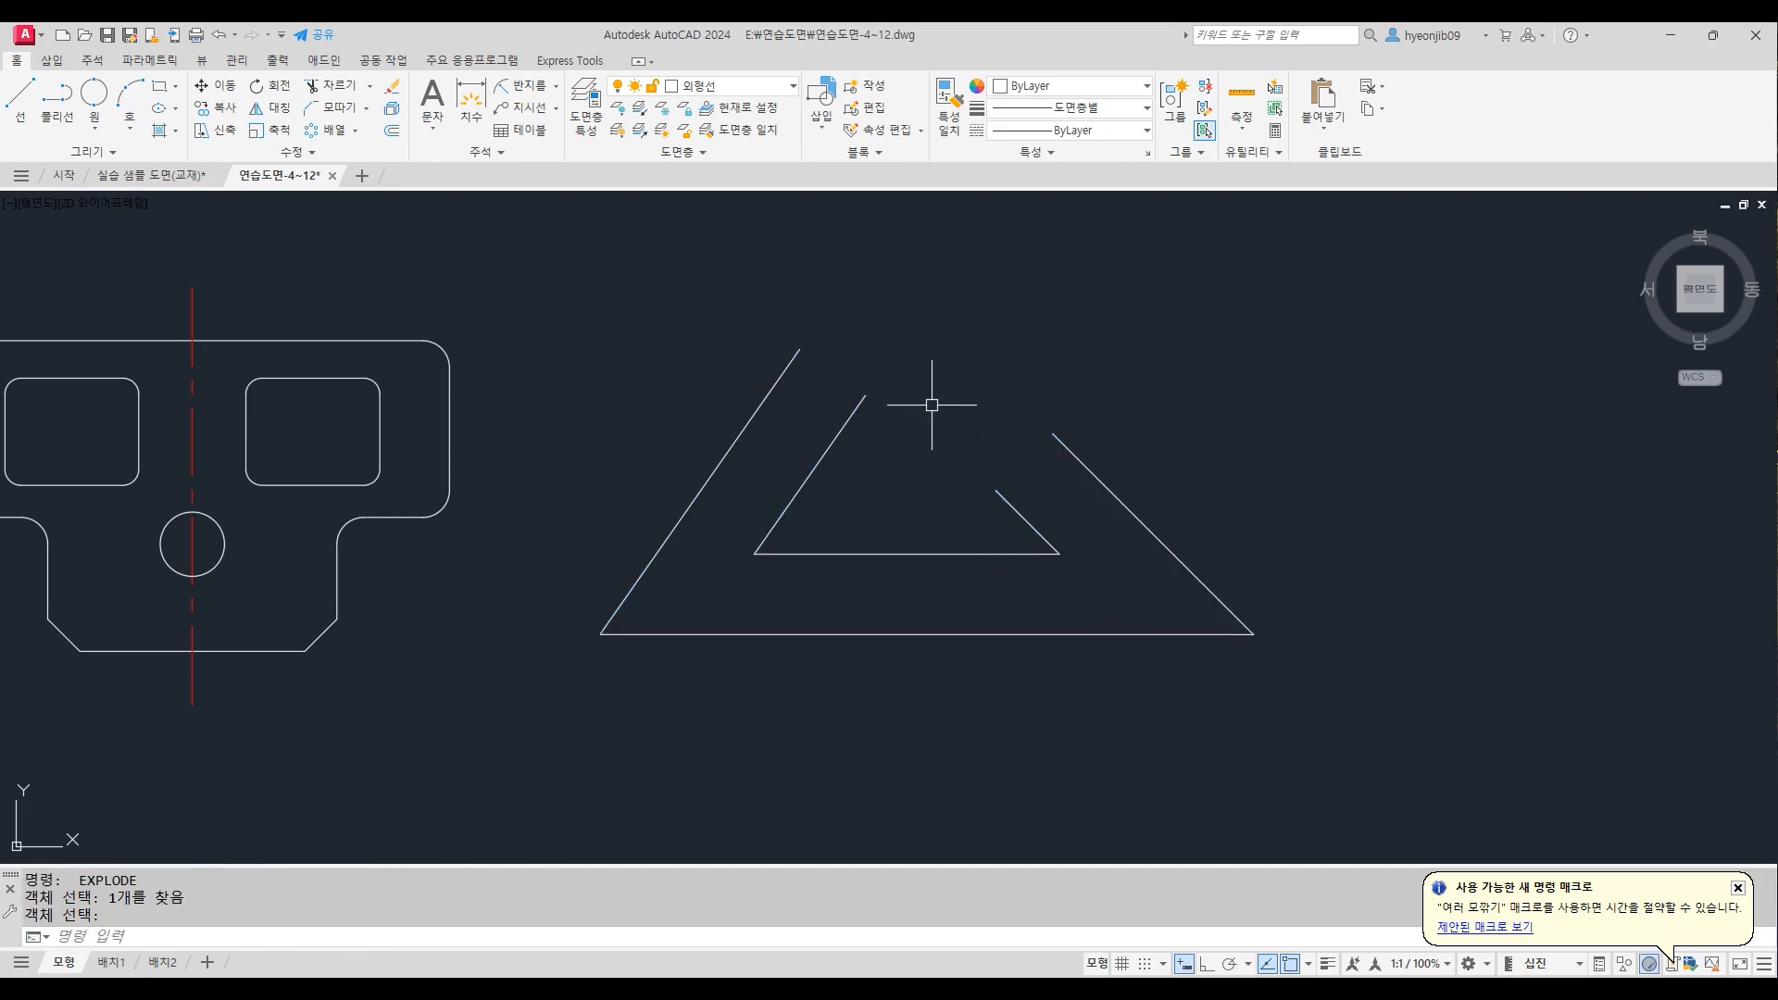
Close the open upper ends of both arms with a line between the outer and inner endpoints
{"action": "type", "text": "l"}
{"action": "key", "text": "Return"}
{"action": "left_click", "coordinate": [799, 350]}
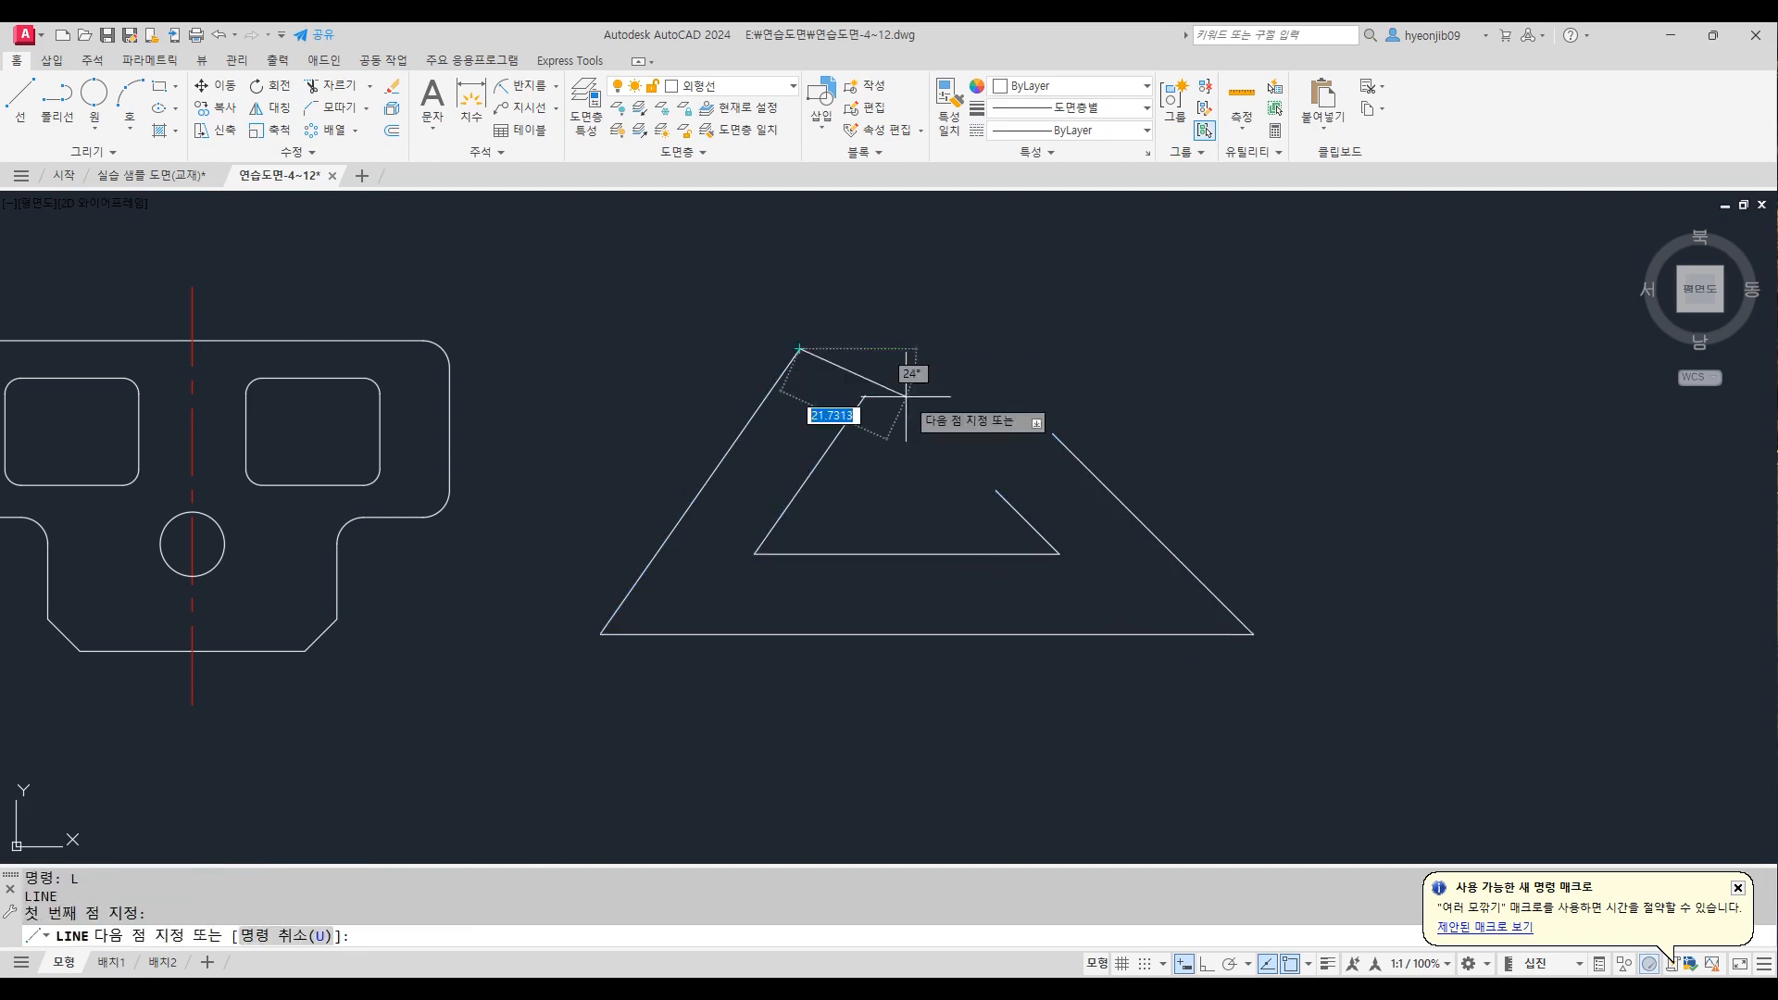
{"action": "left_click", "coordinate": [853, 414]}
{"action": "key", "text": "Return"}
{"action": "key", "text": "Return"}
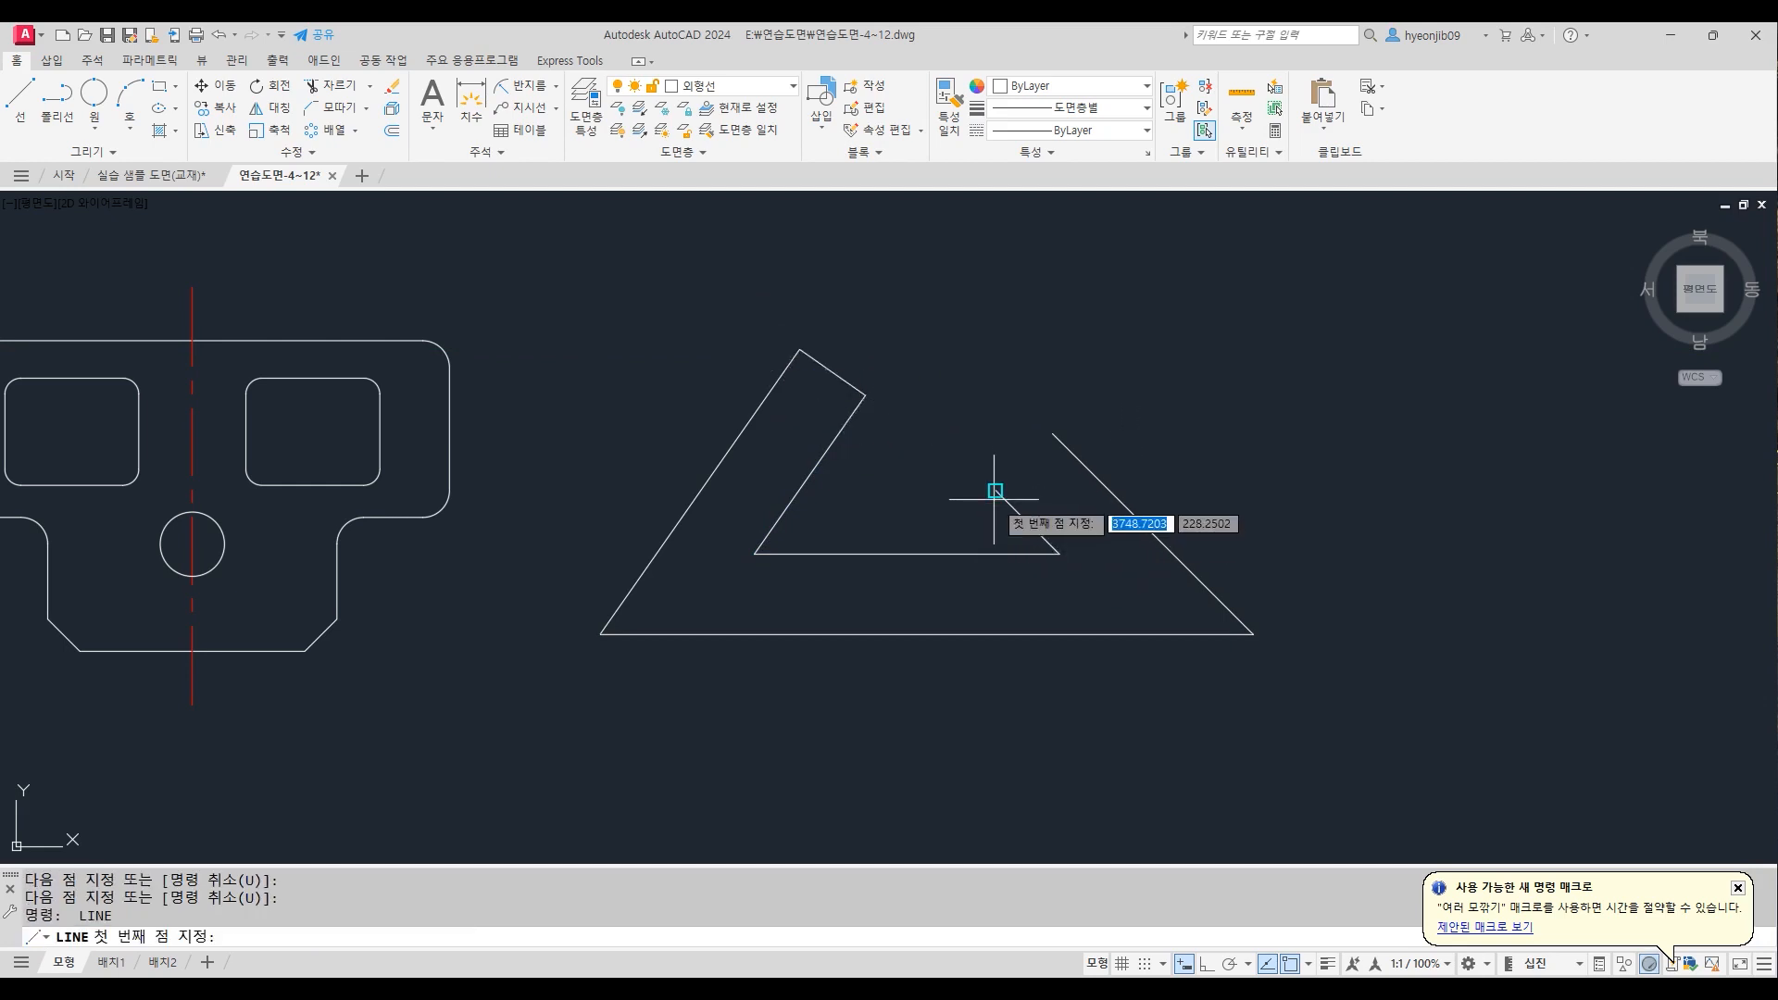
{"action": "left_click", "coordinate": [996, 491]}
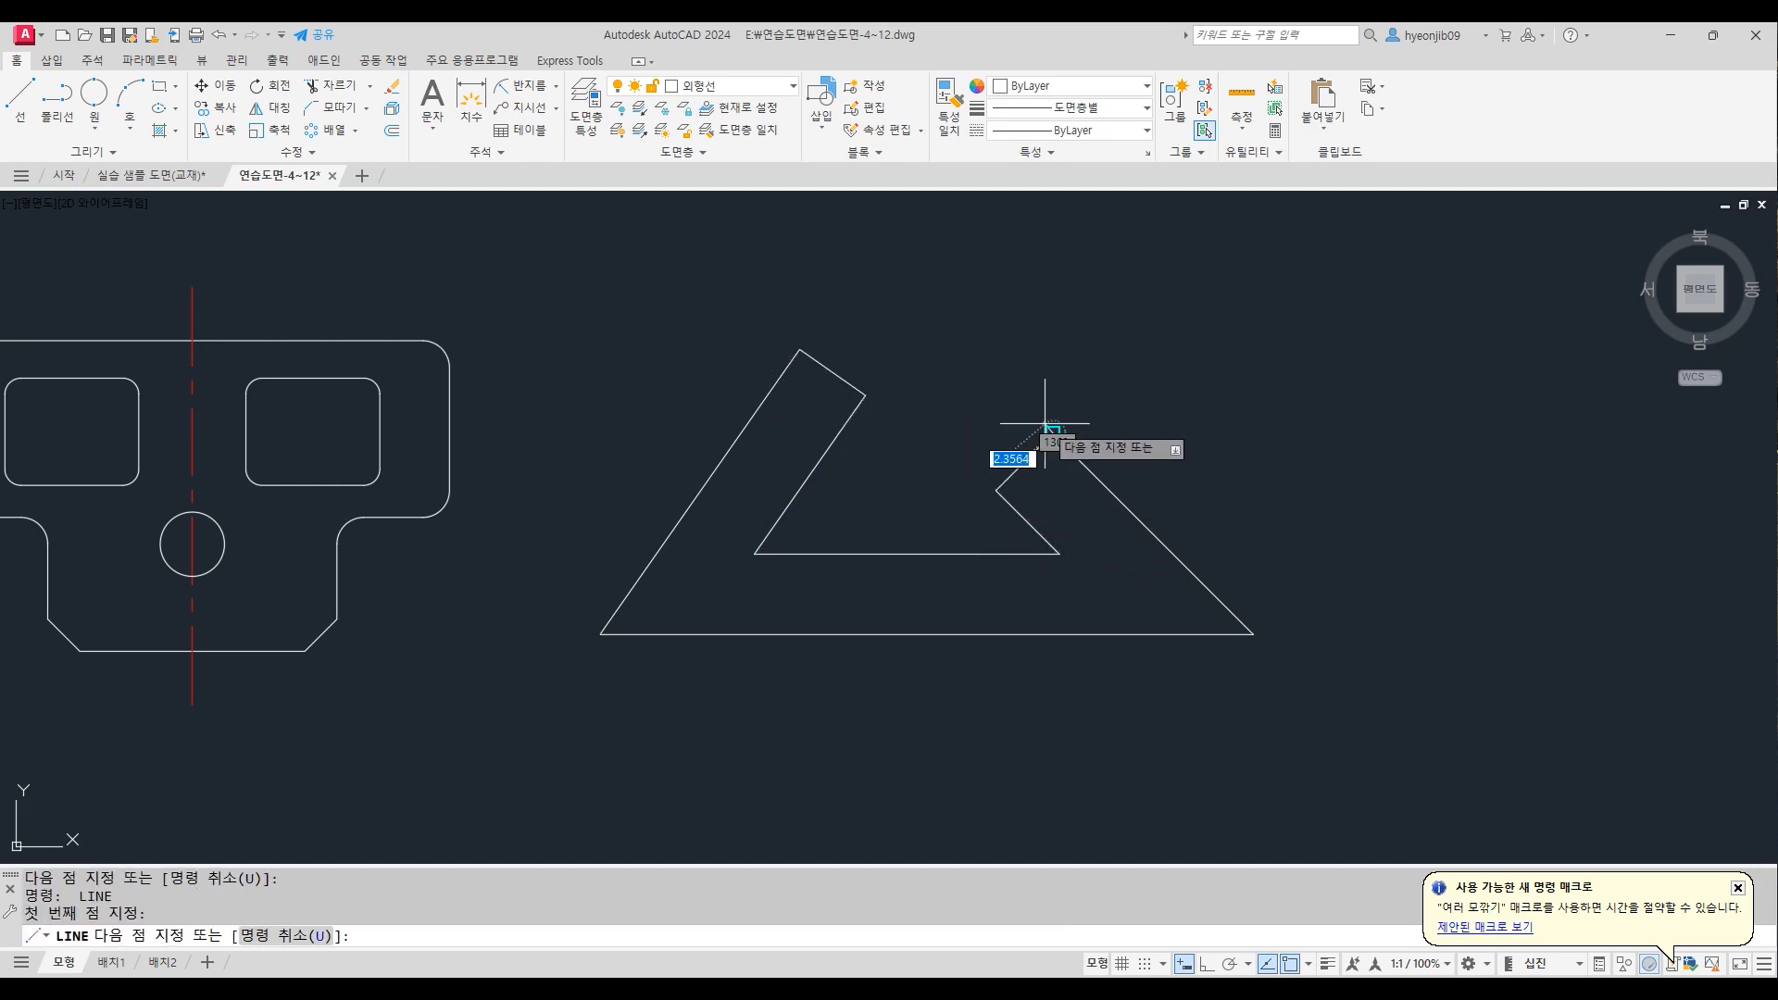
{"action": "left_click", "coordinate": [1053, 434]}
{"action": "key", "text": "Return"}
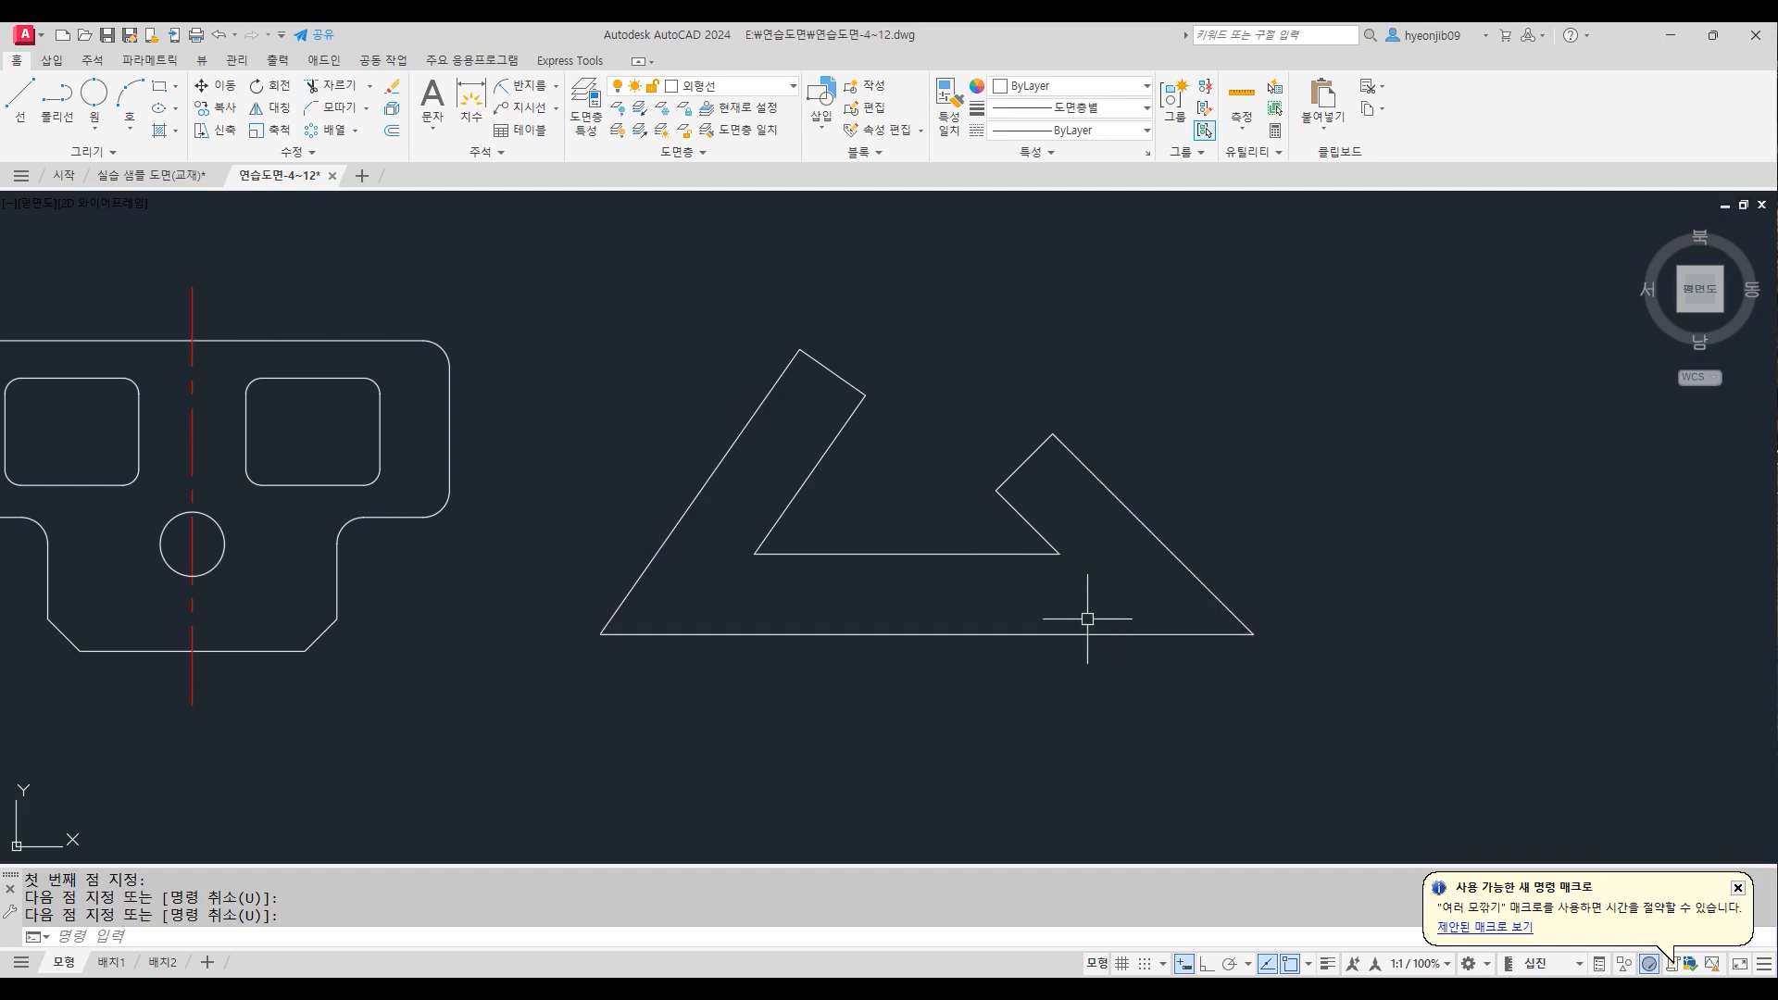
Fillet both inner corners between the arms and the inner base line with radius 5 in No trim mode
{"action": "type", "text": "F"}
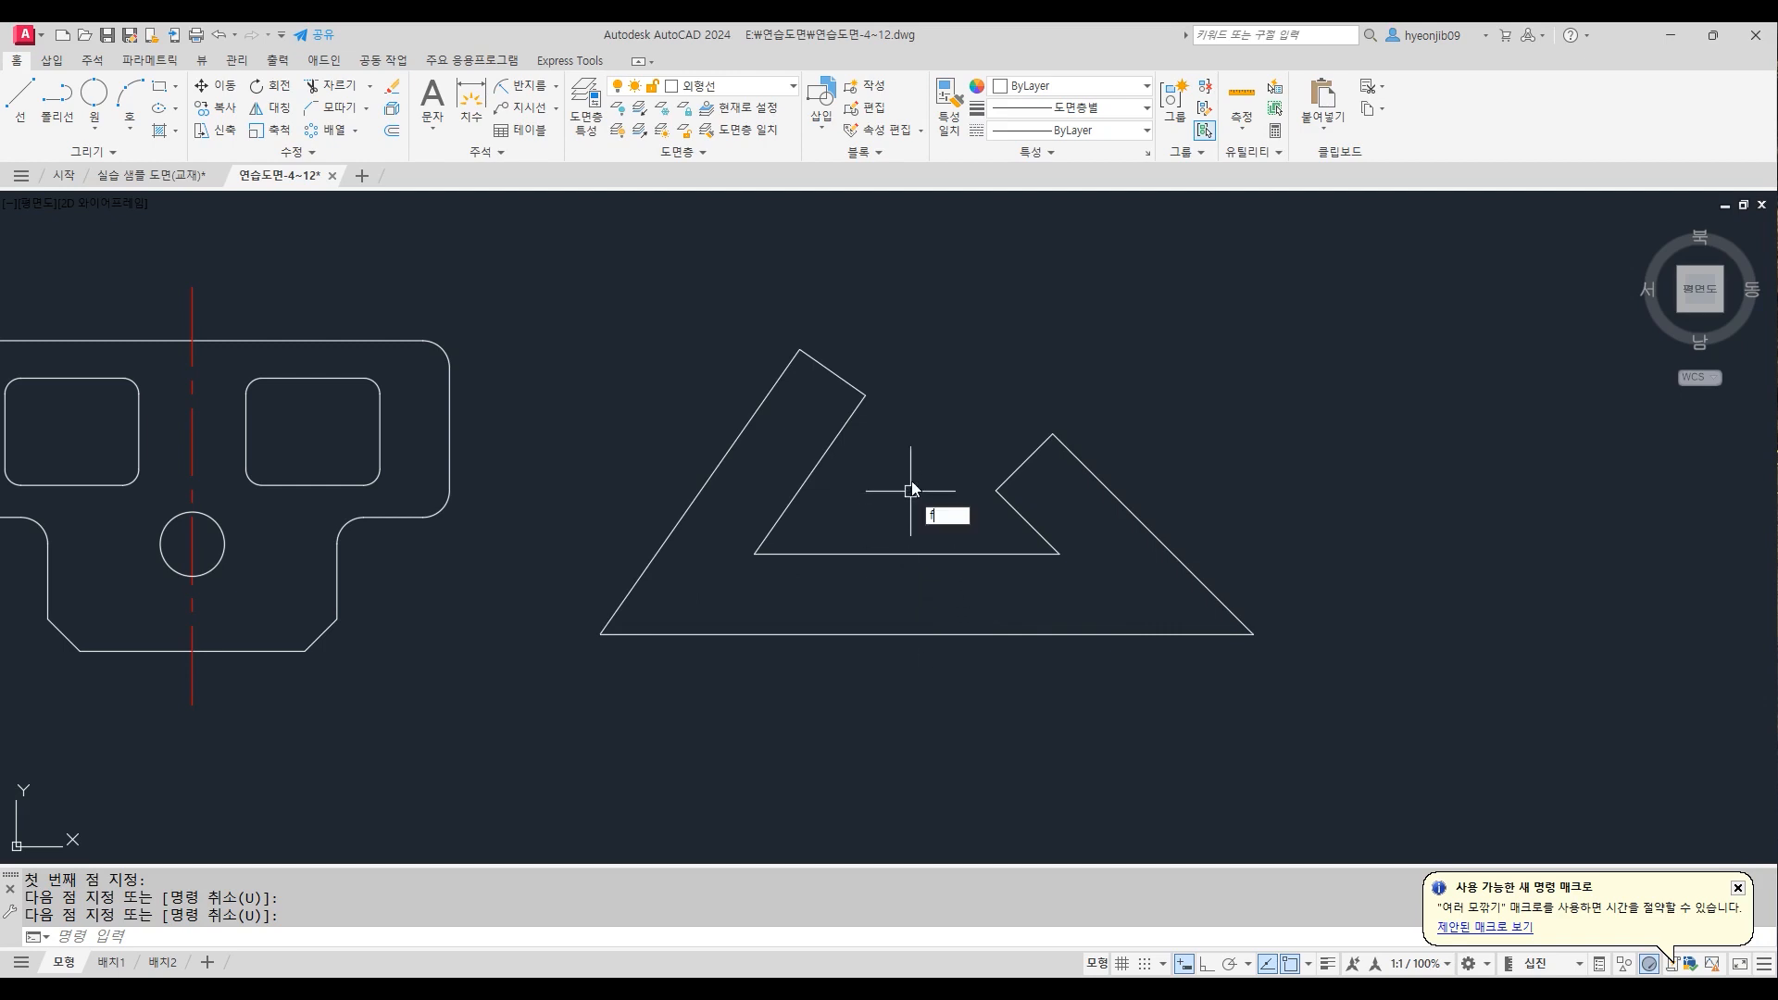
{"action": "key", "text": "Return"}
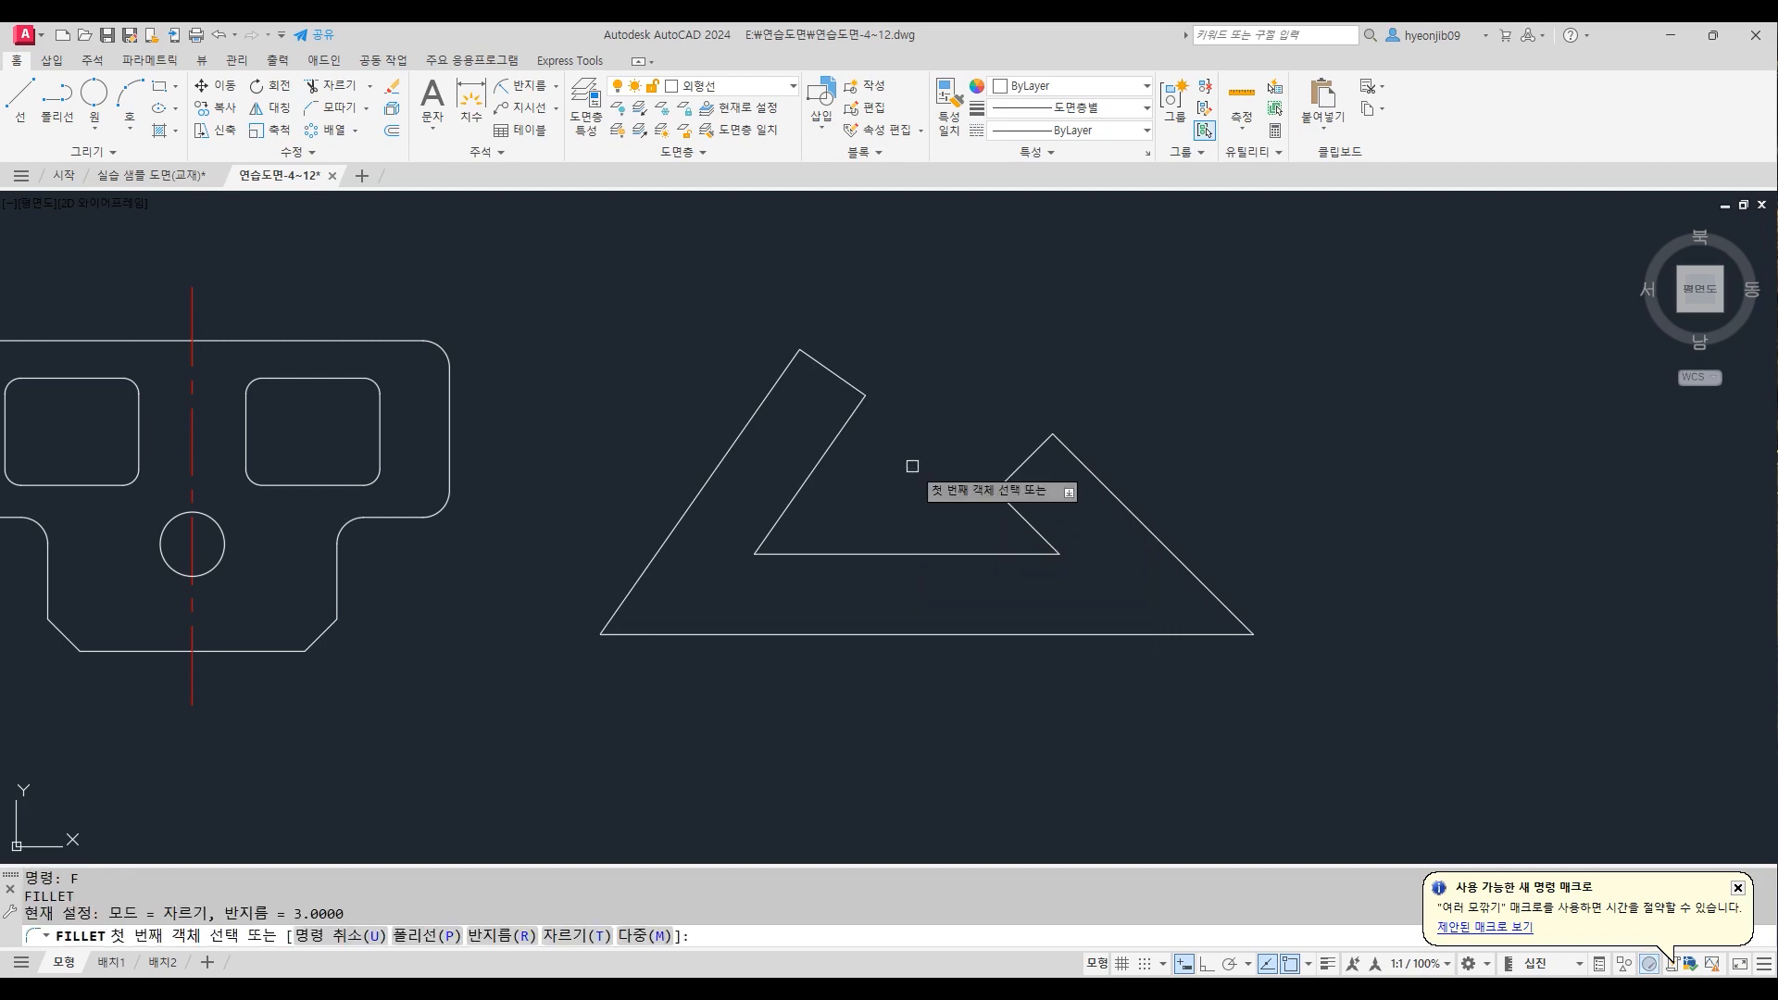
{"action": "left_click", "coordinate": [577, 936]}
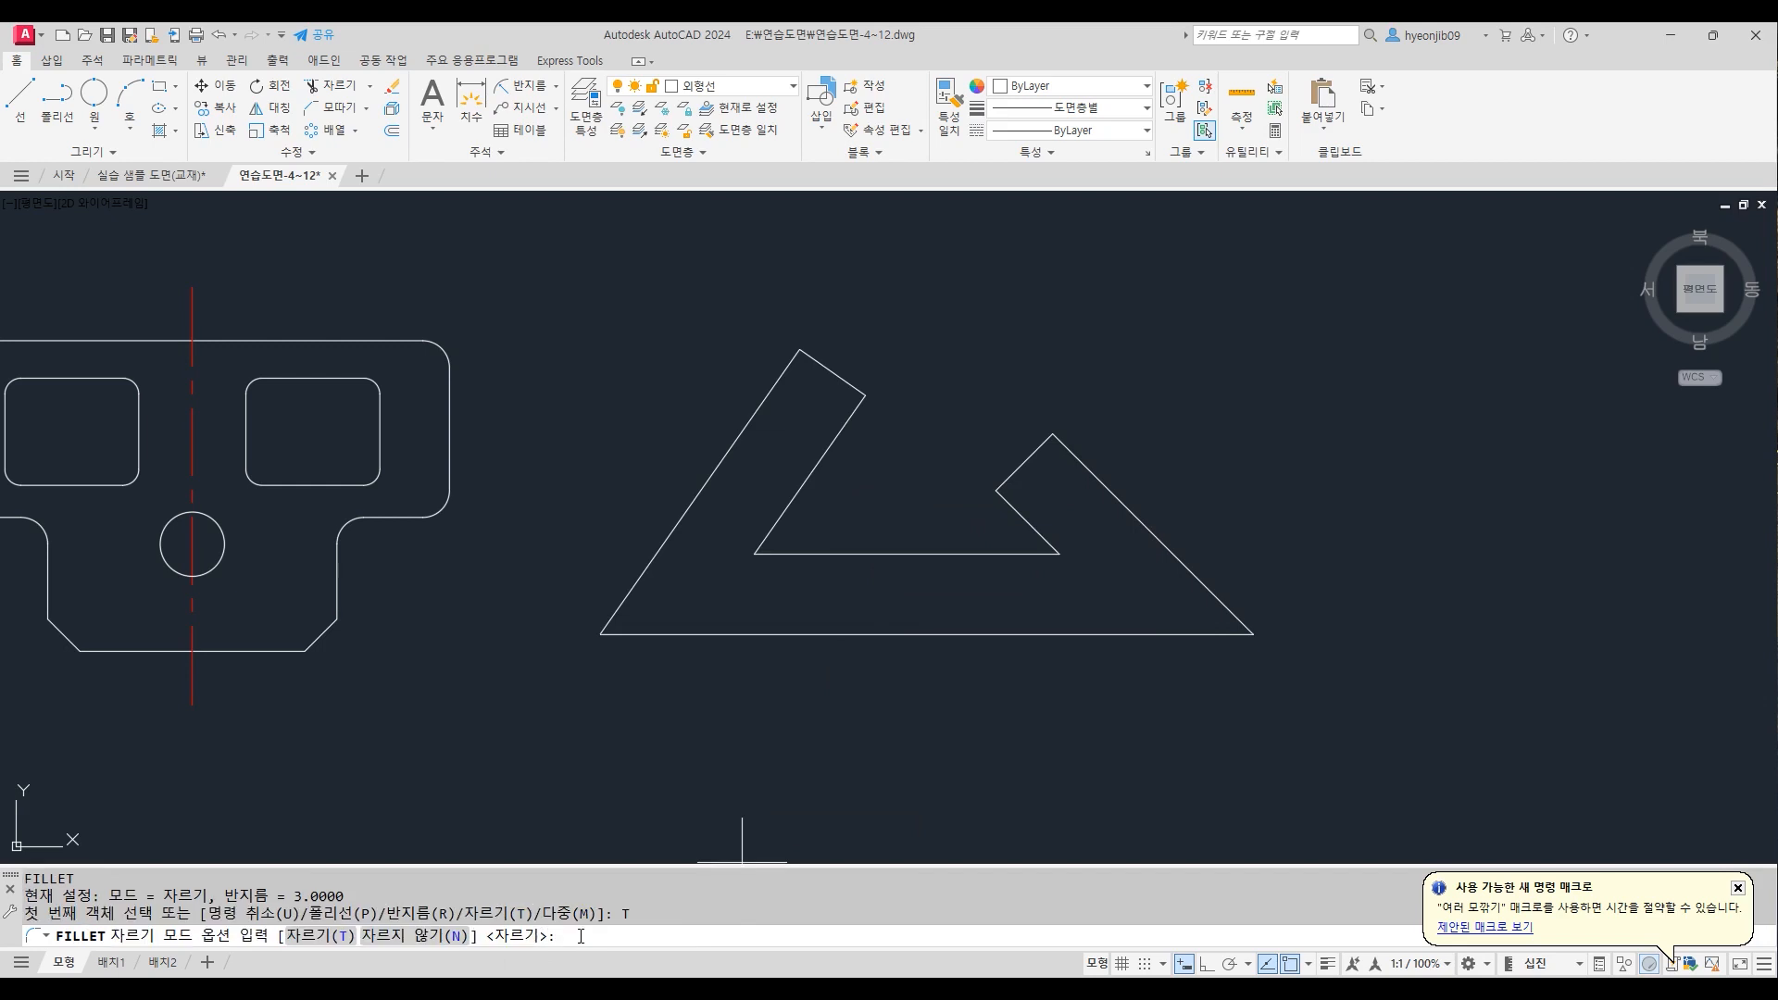
{"action": "left_click", "coordinate": [418, 937]}
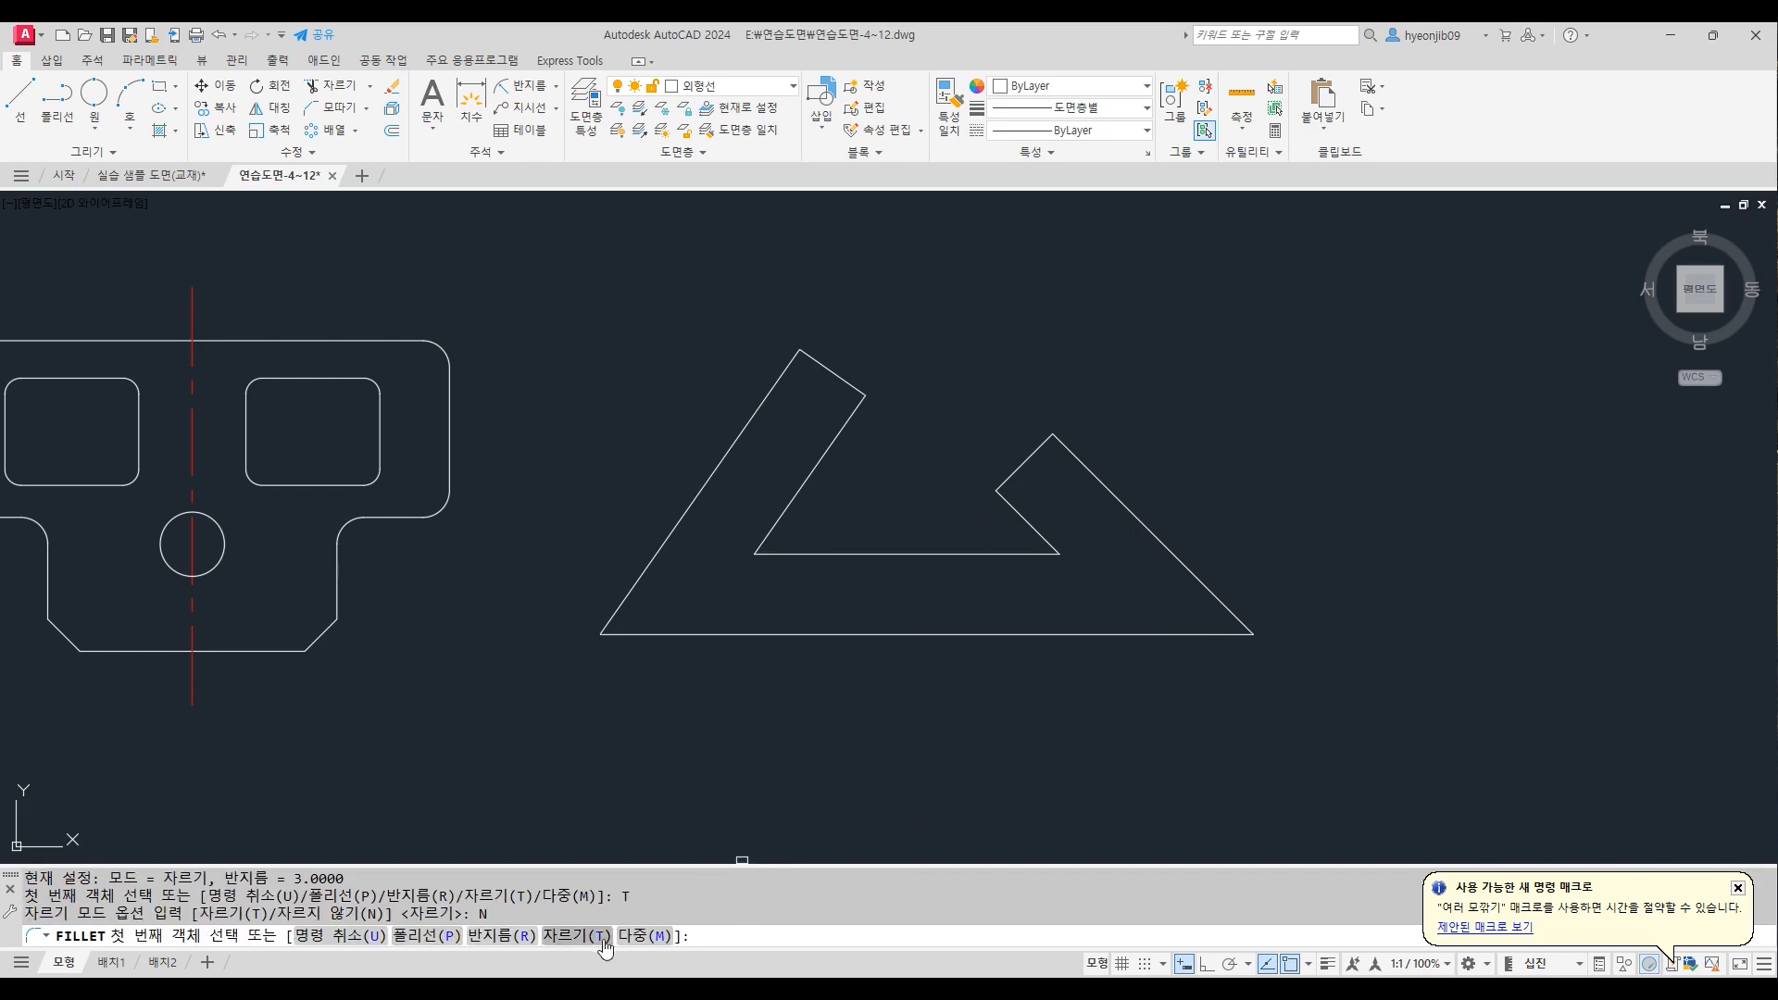
{"action": "left_click", "coordinate": [528, 936]}
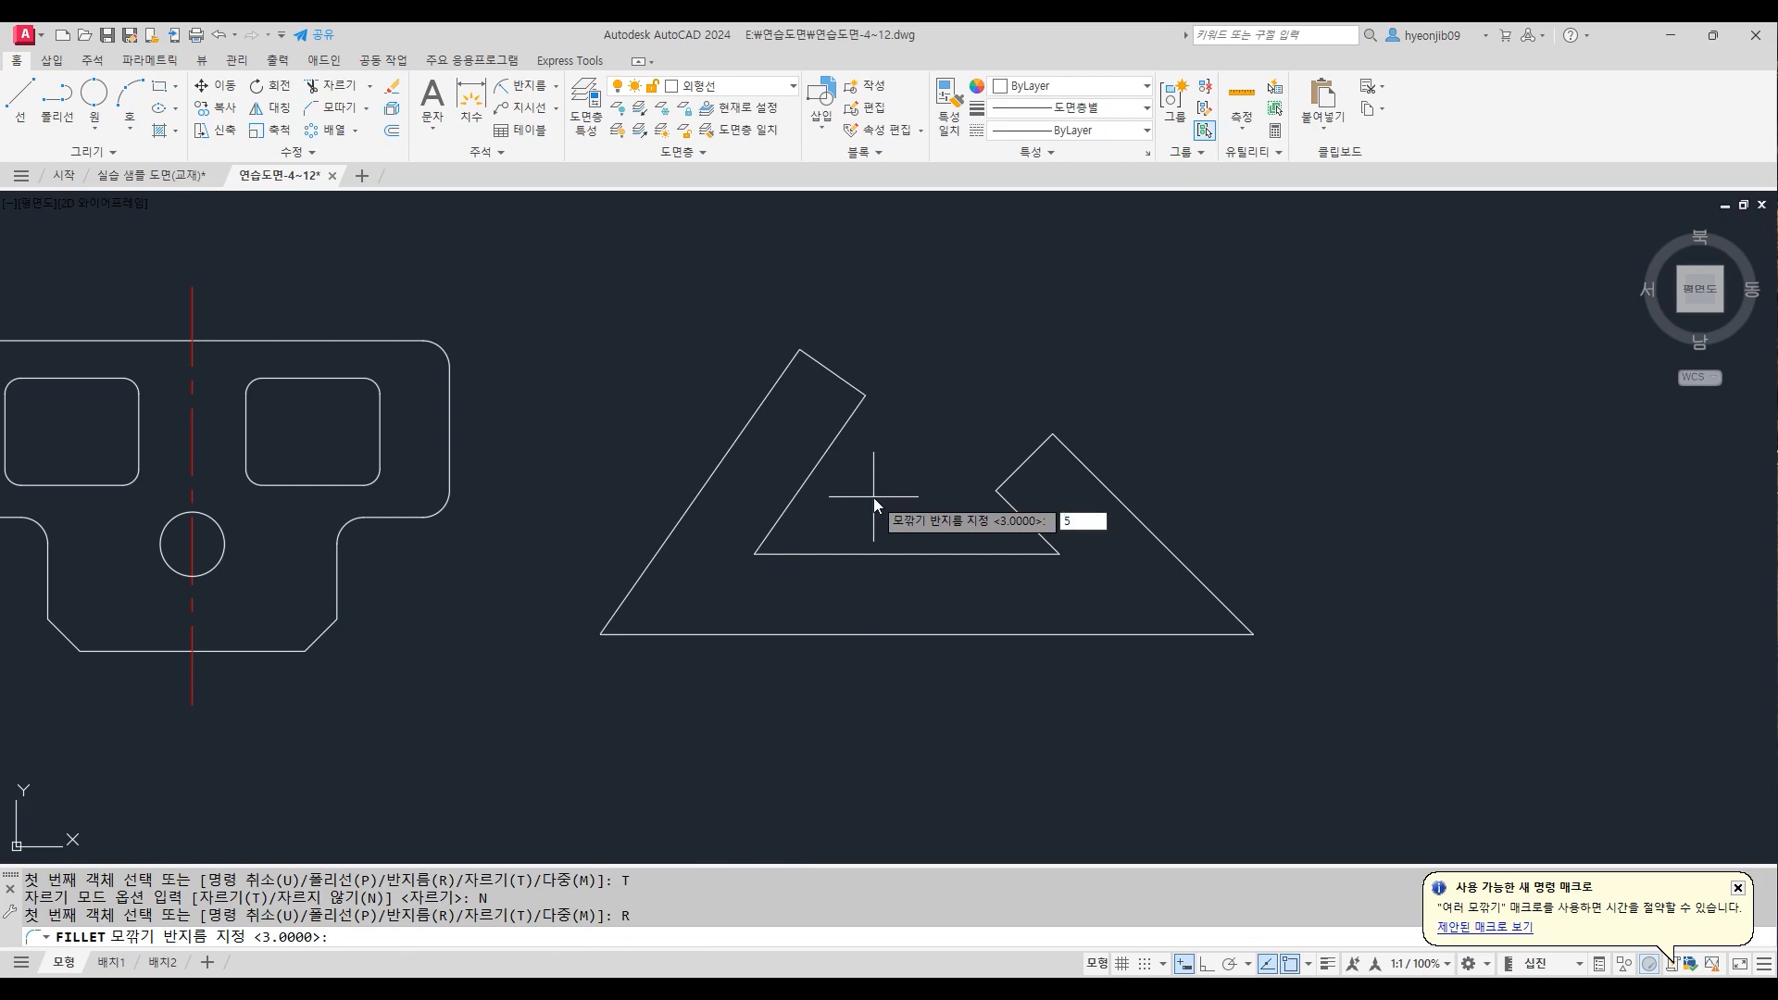
{"action": "key", "text": "Return"}
{"action": "left_click", "coordinate": [805, 481]}
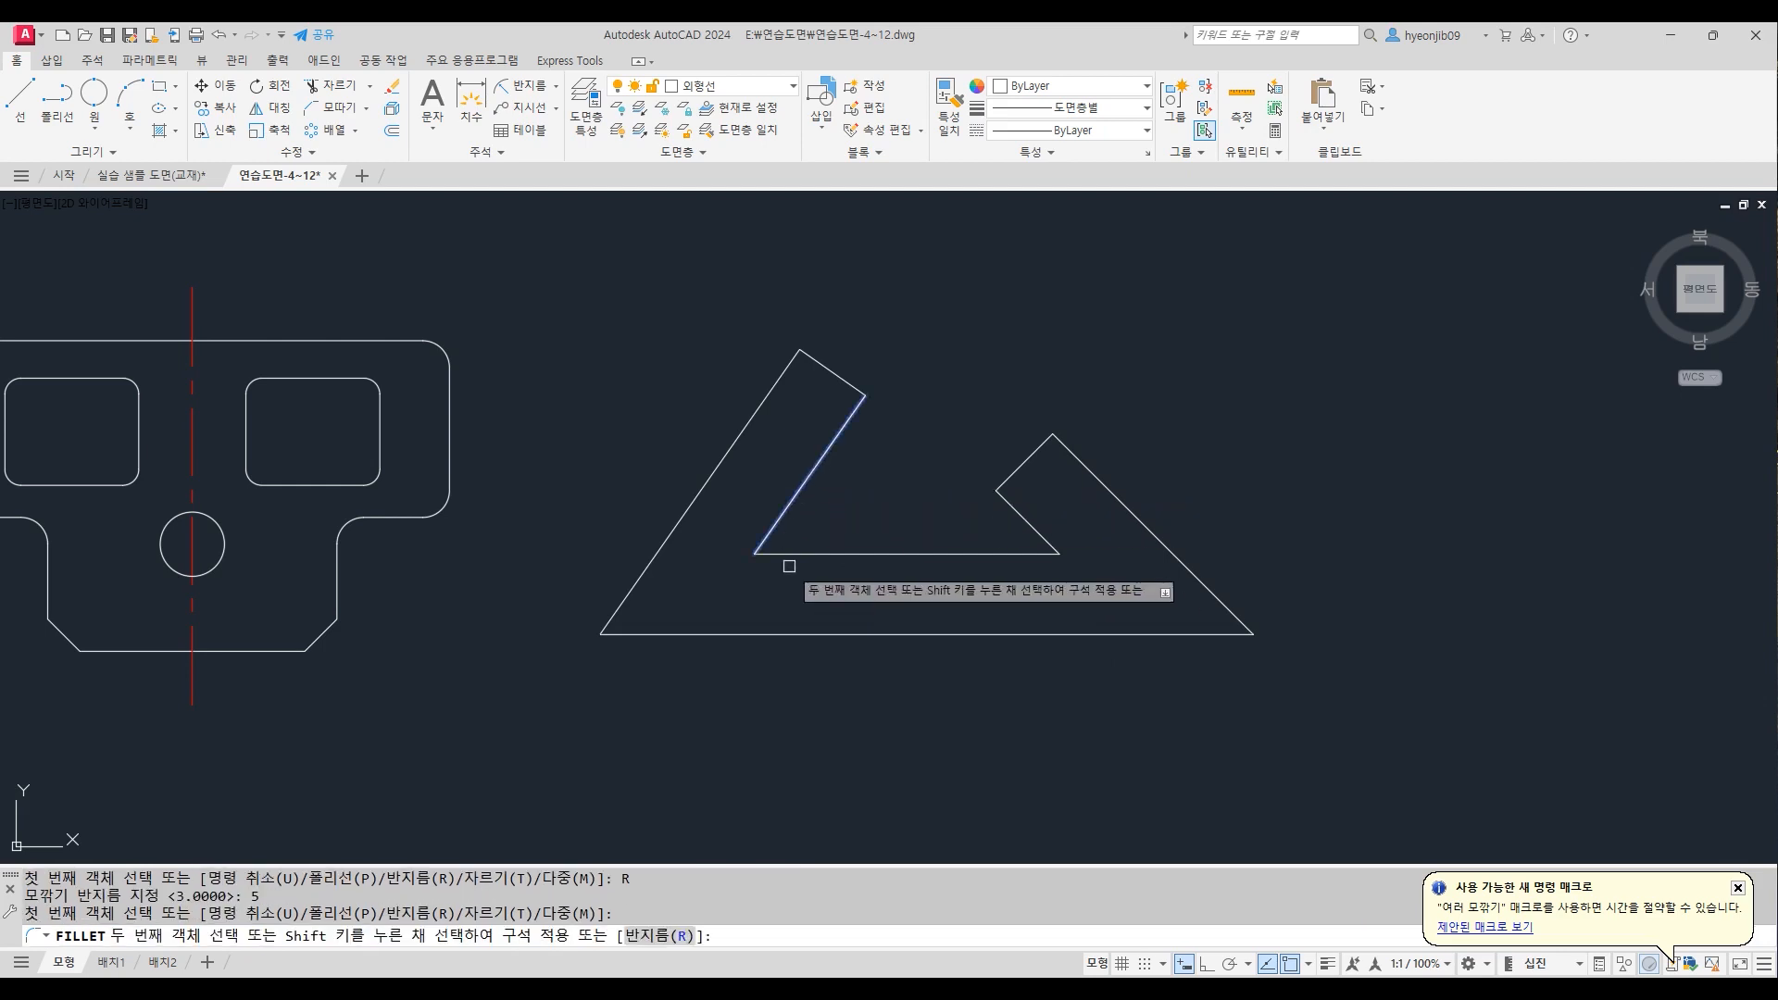
{"action": "left_click", "coordinate": [833, 554]}
{"action": "key", "text": "space"}
{"action": "left_click", "coordinate": [1024, 521]}
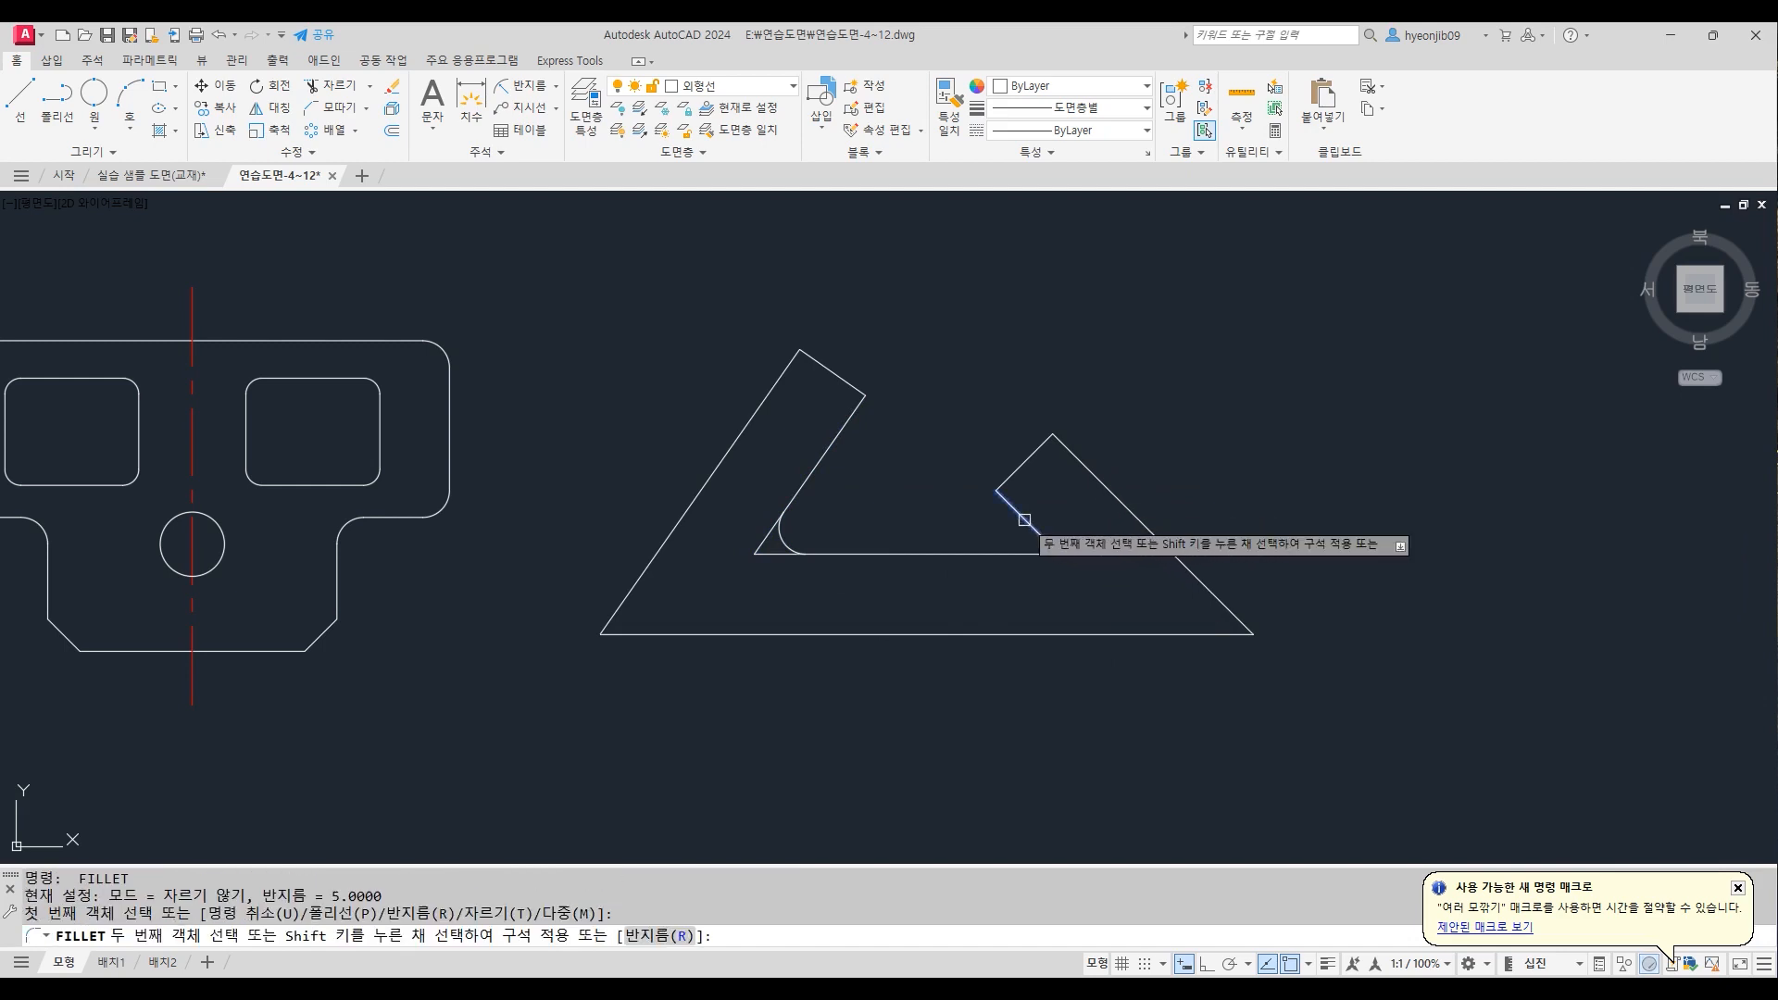
{"action": "left_click", "coordinate": [961, 554]}
Fillet the outer corner between the right arm and the base line with radius 8, without trimming
{"action": "key", "text": "space"}
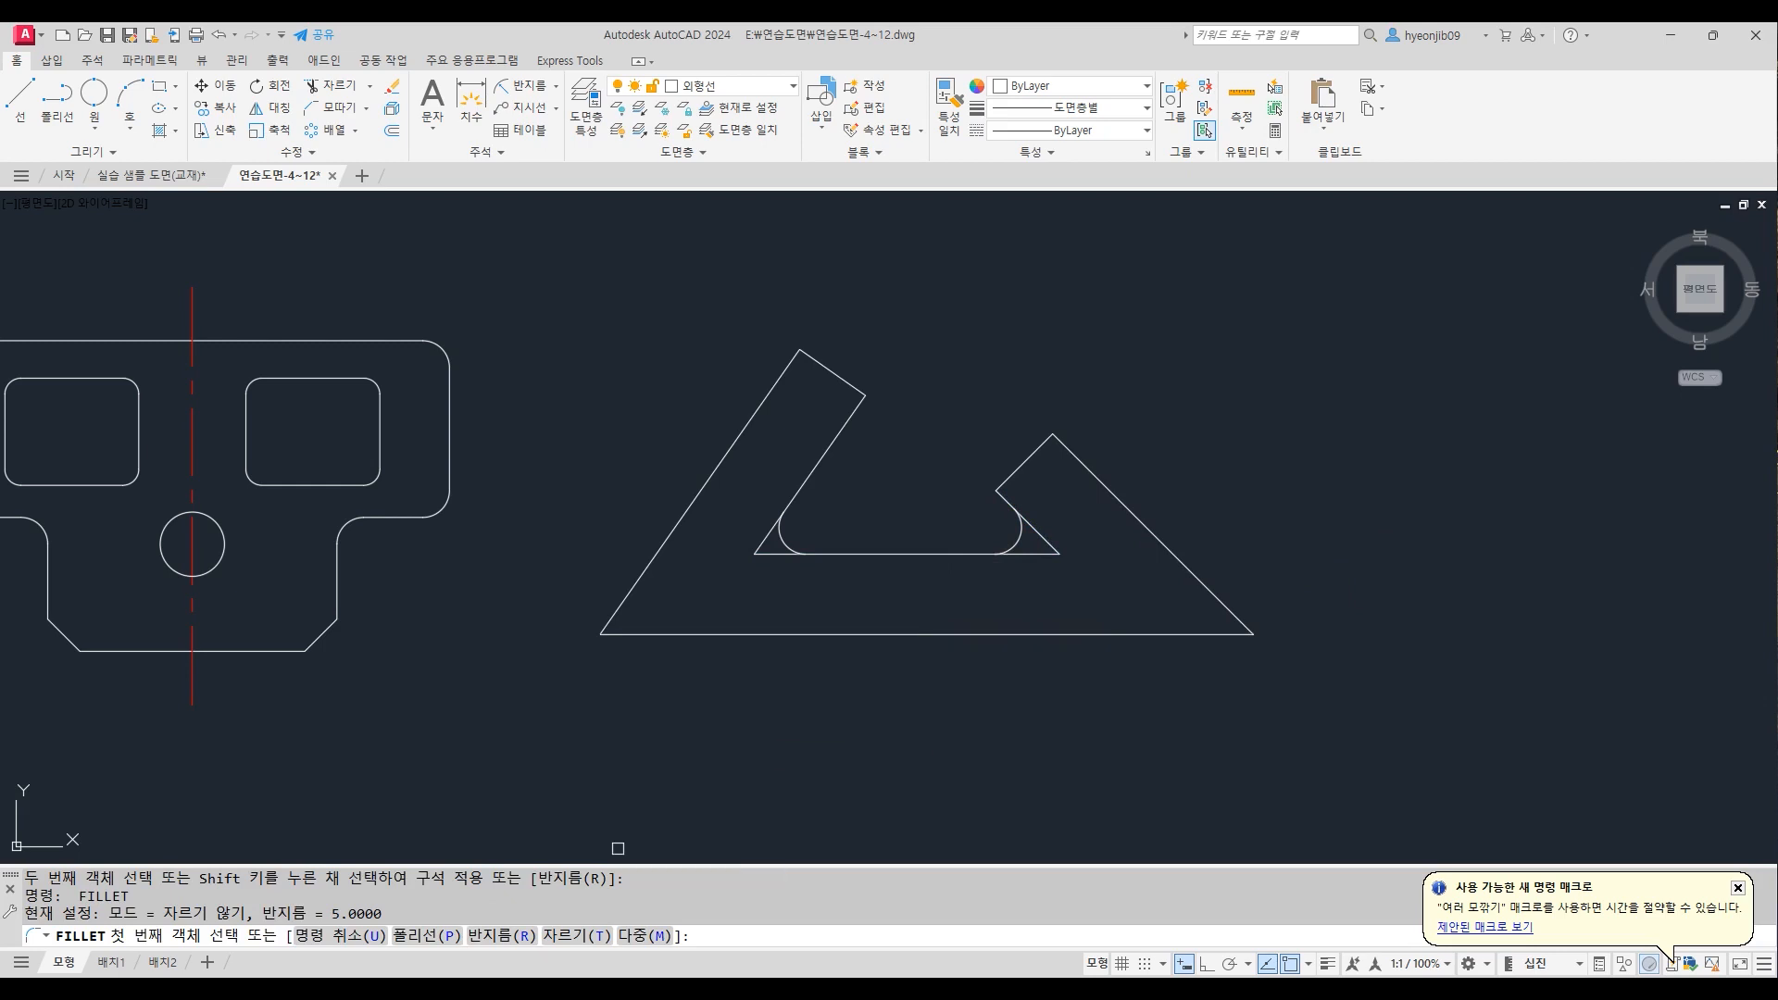
{"action": "left_click", "coordinate": [502, 935]}
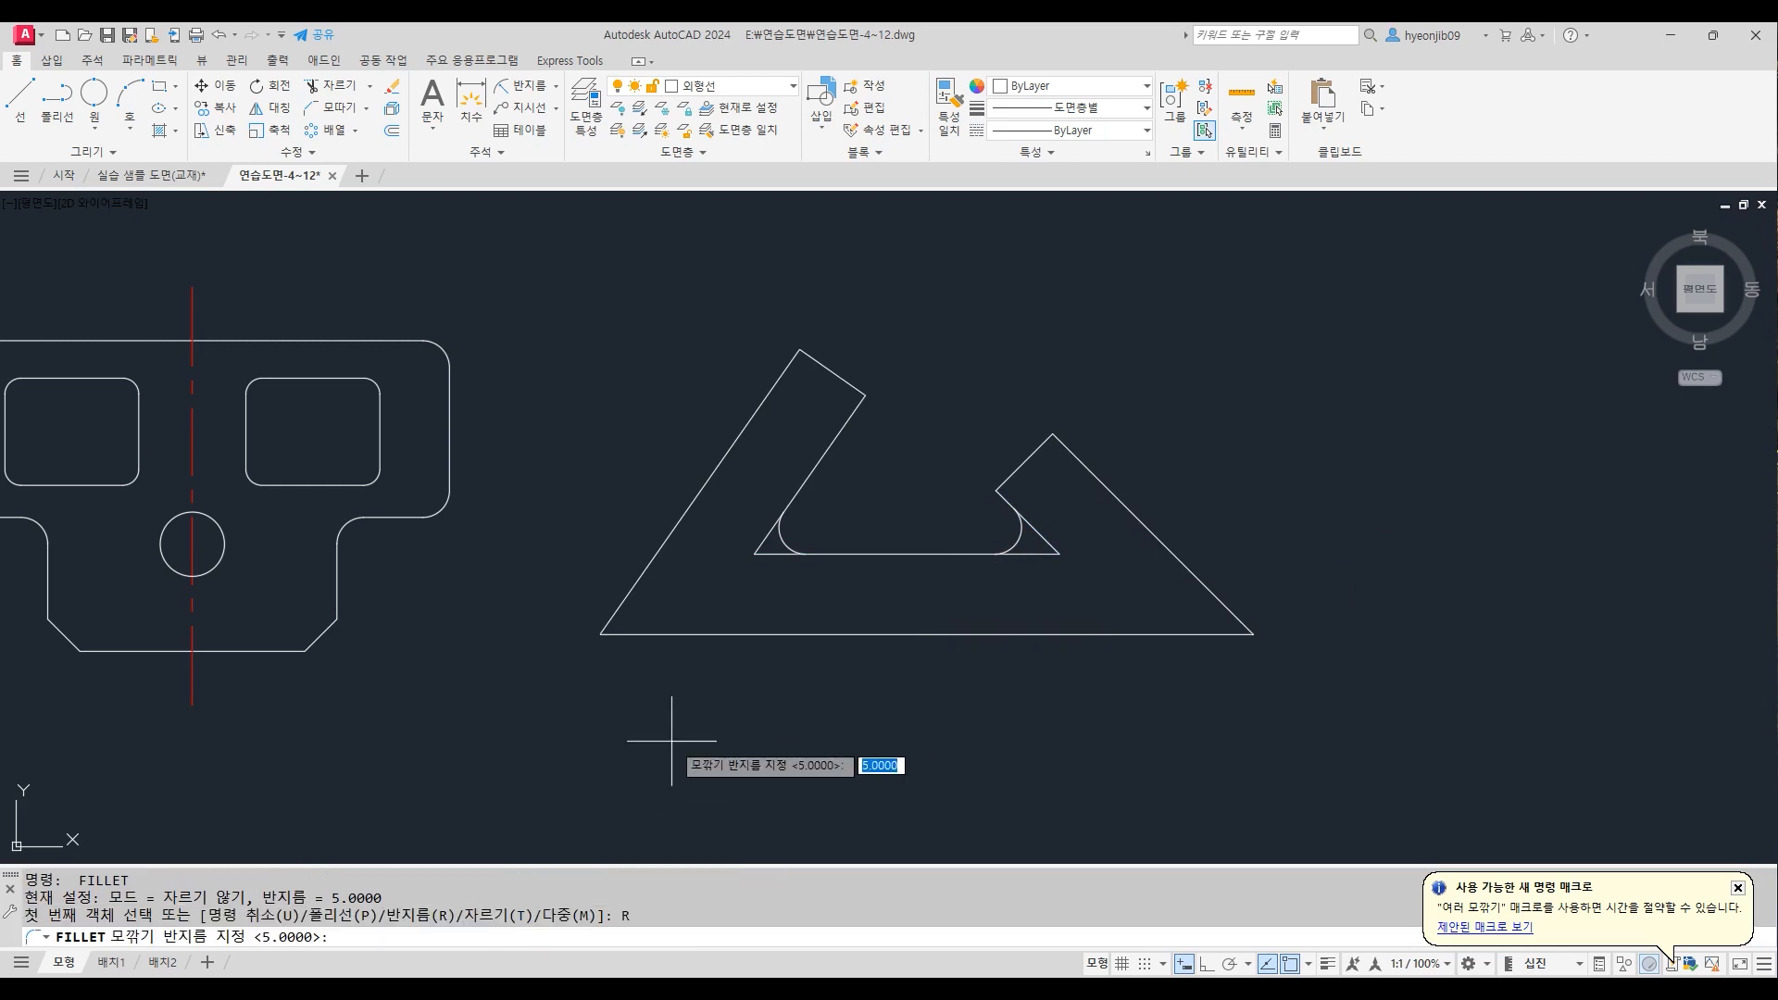
{"action": "type", "text": "8"}
{"action": "key", "text": "Return"}
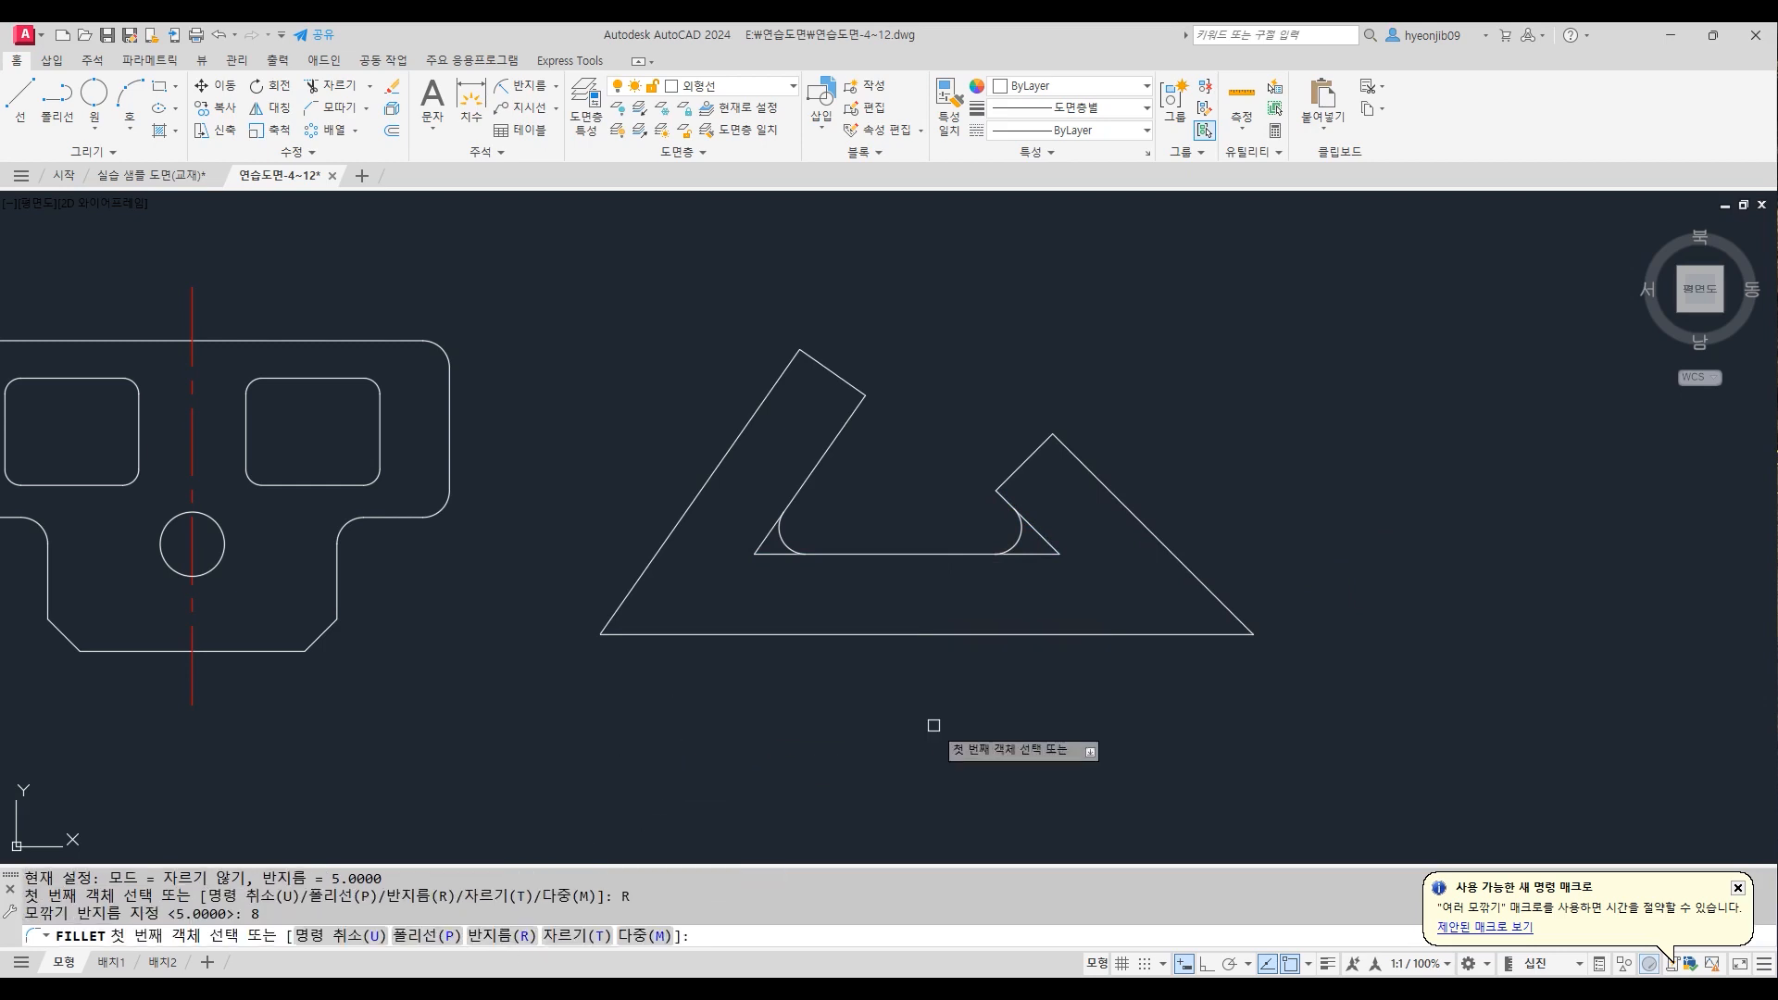
{"action": "left_click", "coordinate": [1170, 552]}
{"action": "left_click", "coordinate": [1123, 634]}
Fillet the outer corner between the left arm and the base line with radius 10, without trimming
{"action": "key", "text": "space"}
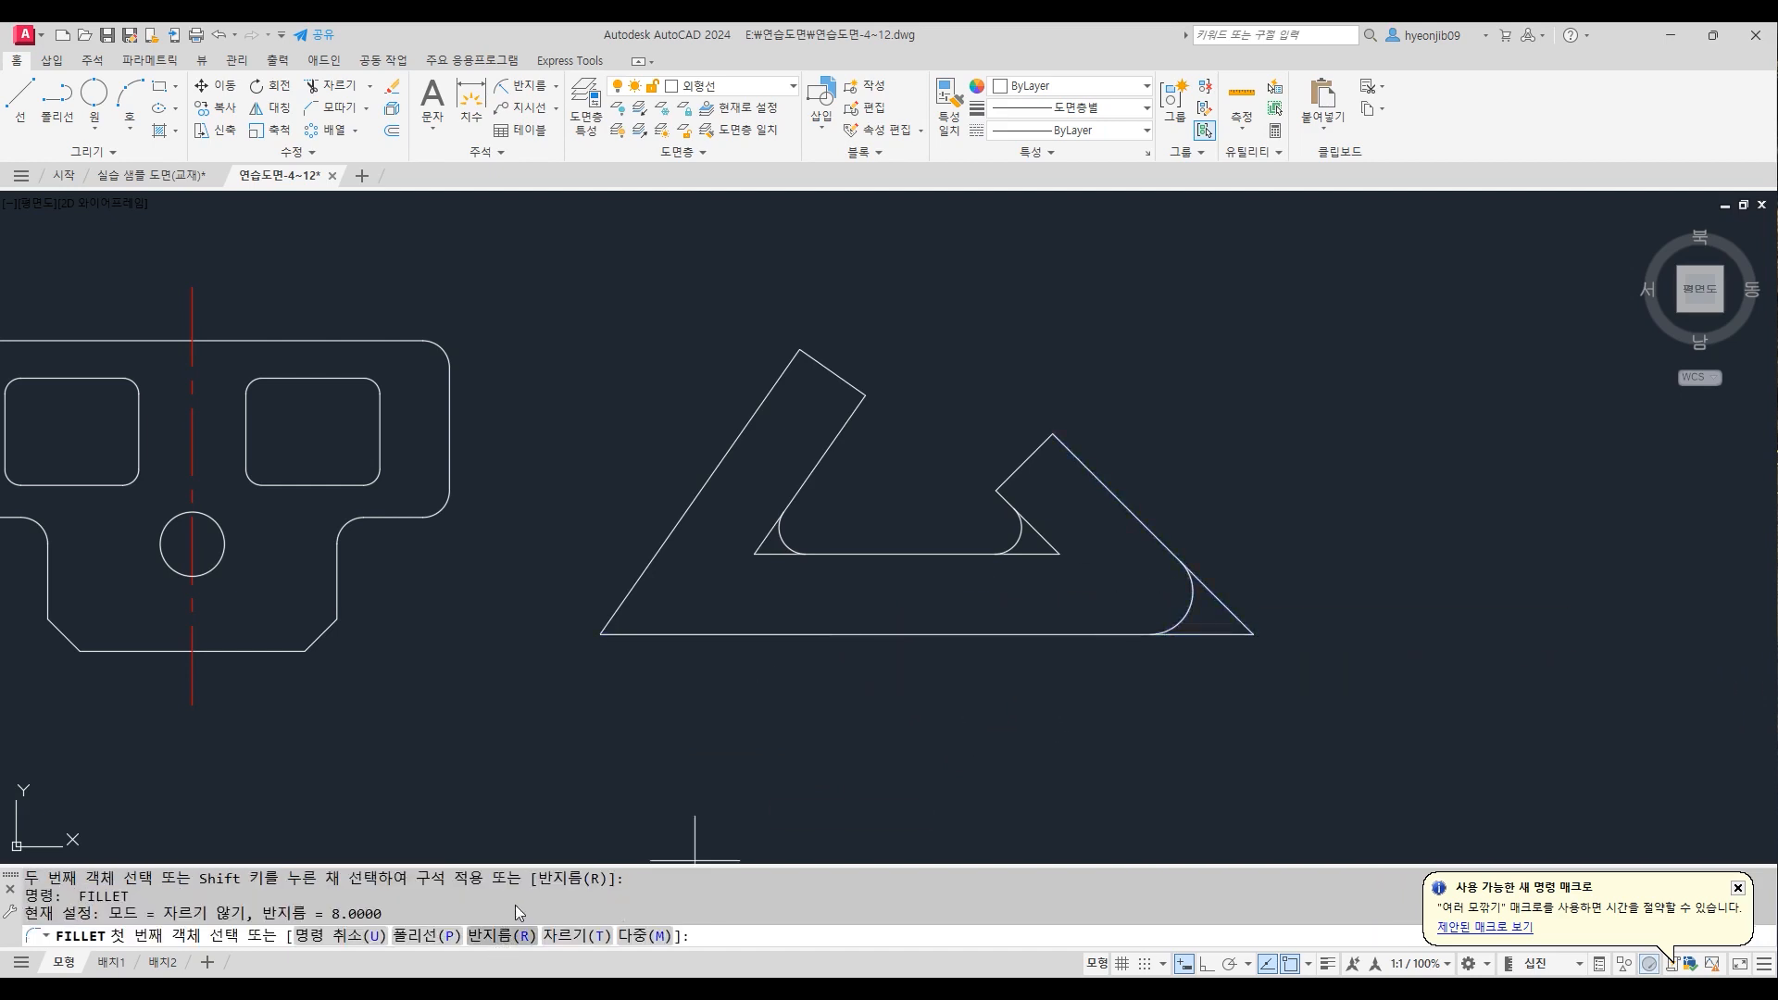
{"action": "left_click", "coordinate": [501, 935]}
{"action": "key", "text": "Return"}
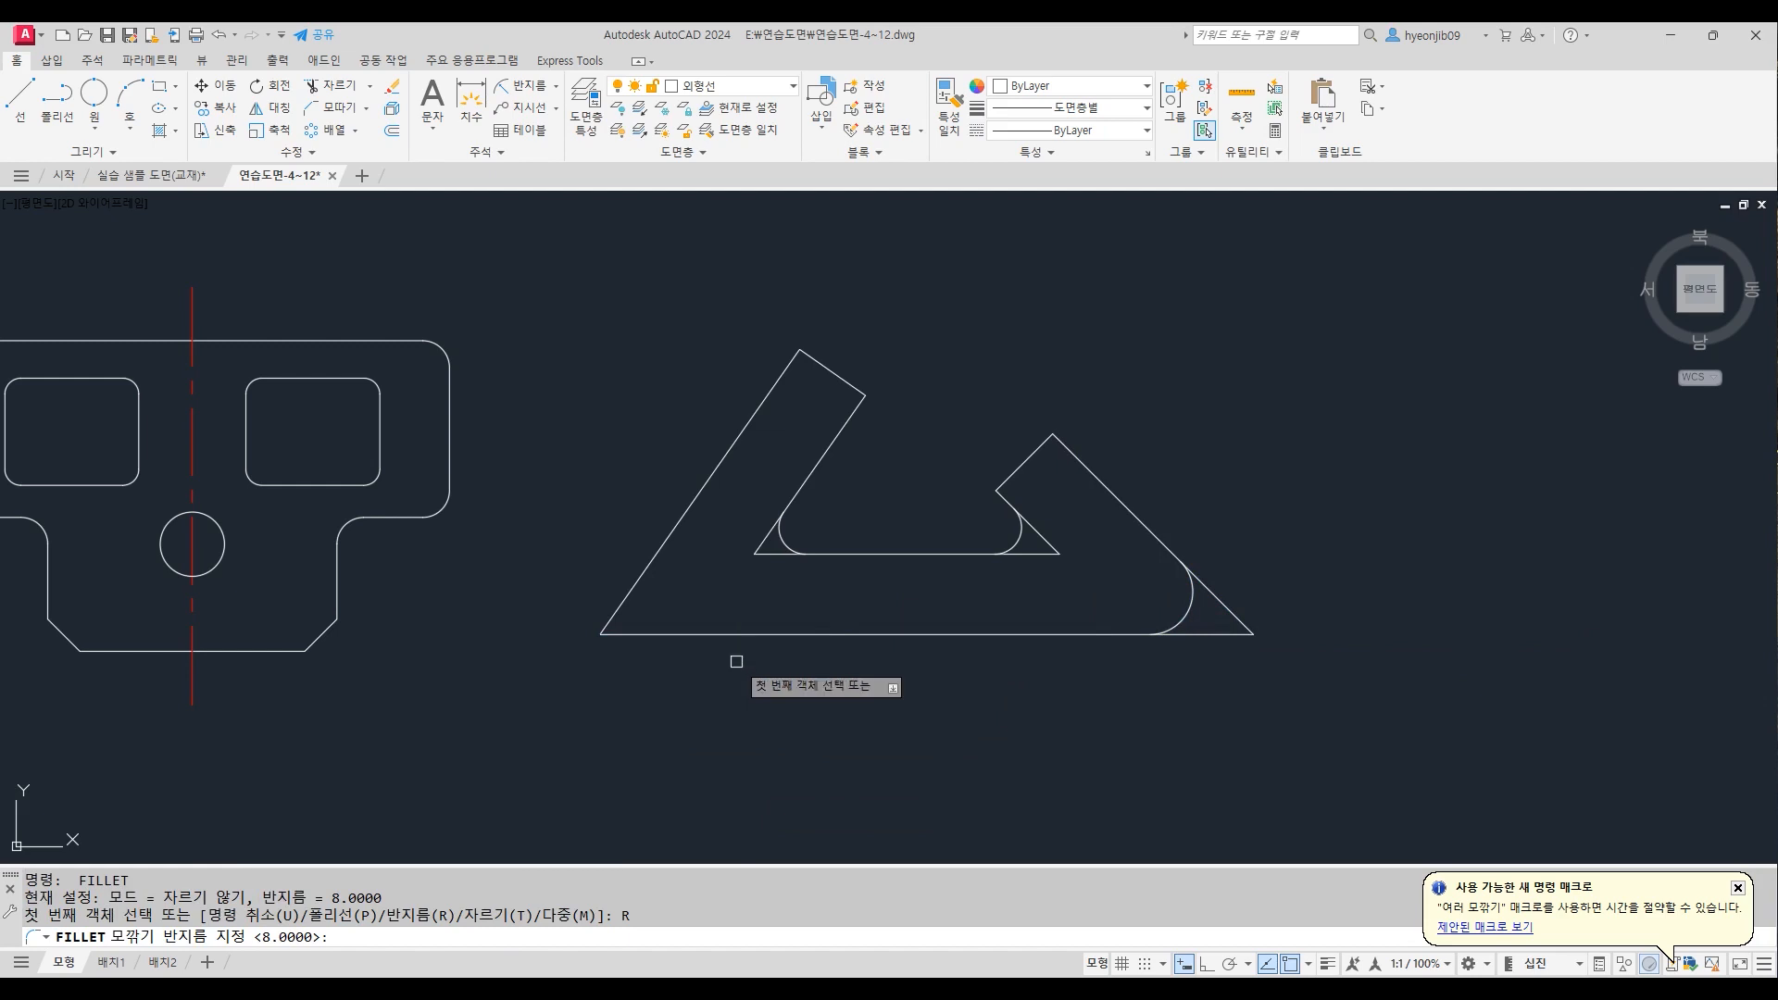
{"action": "left_click", "coordinate": [679, 523]}
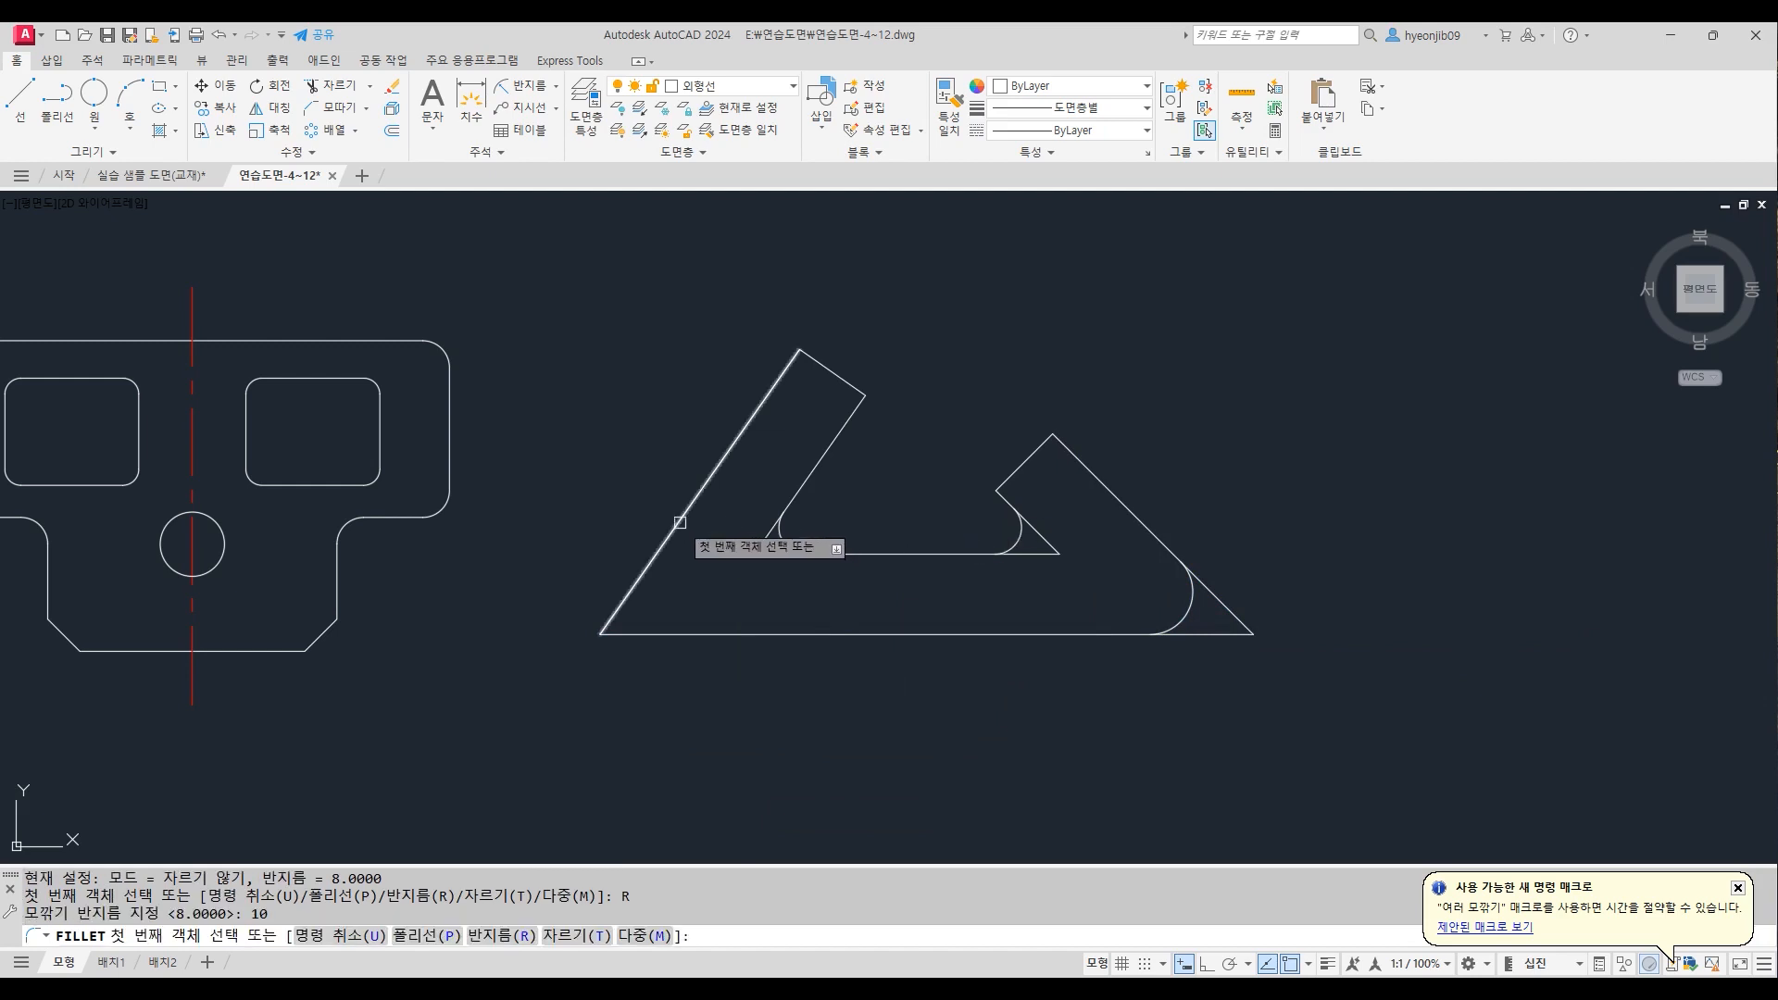
{"action": "left_click", "coordinate": [772, 637]}
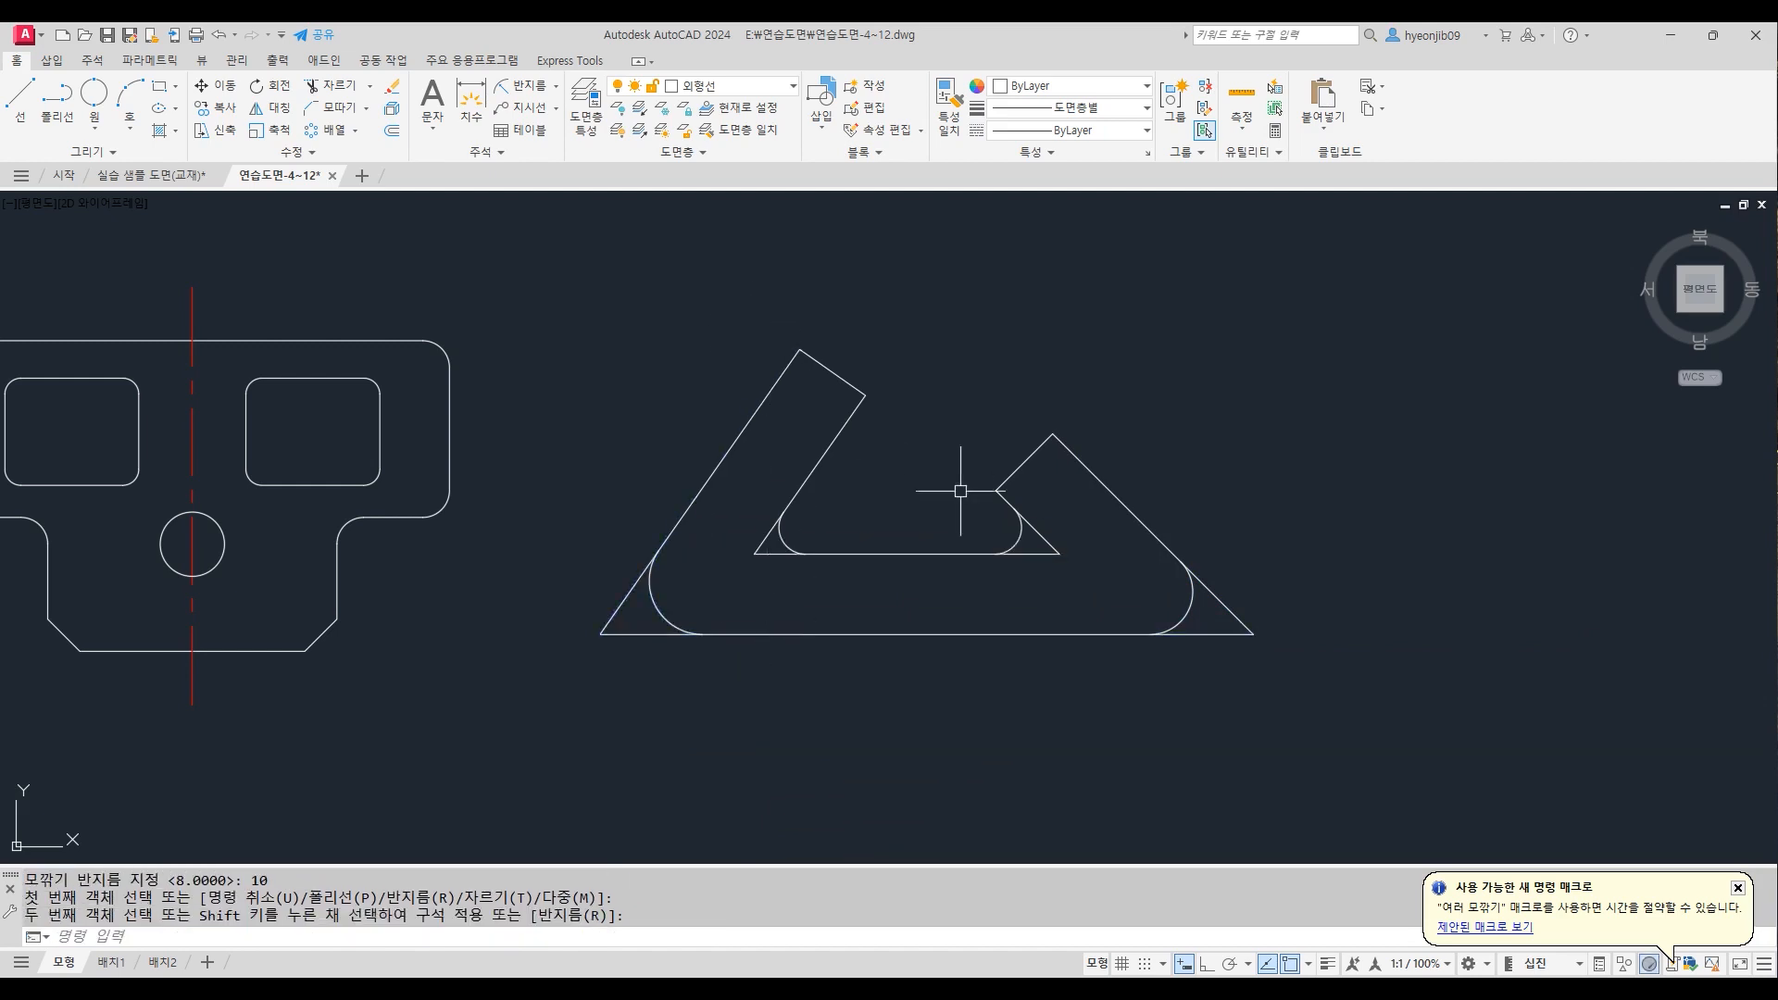
Break the left arm's inner line and the inner base line at the two ends of the left inner fillet arc
{"action": "scroll", "coordinate": [935, 617], "scroll_direction": "up", "scroll_amount": 2}
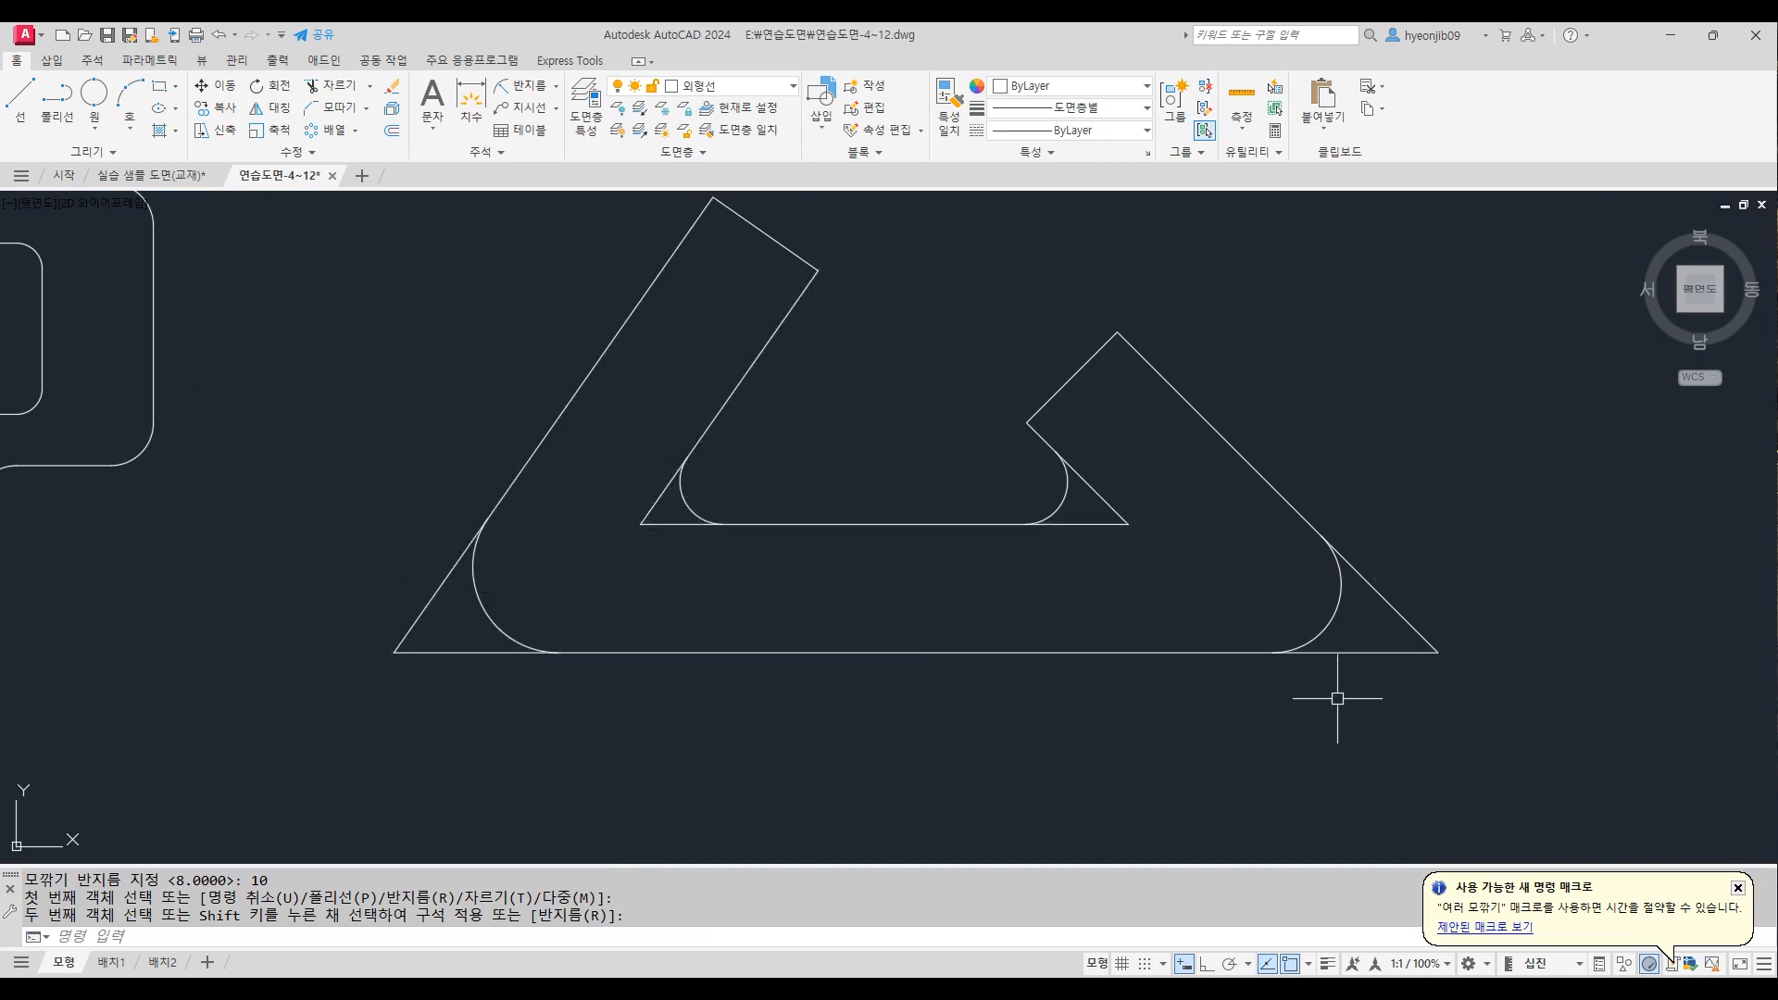
{"action": "scroll", "coordinate": [636, 470], "scroll_direction": "up", "scroll_amount": 4}
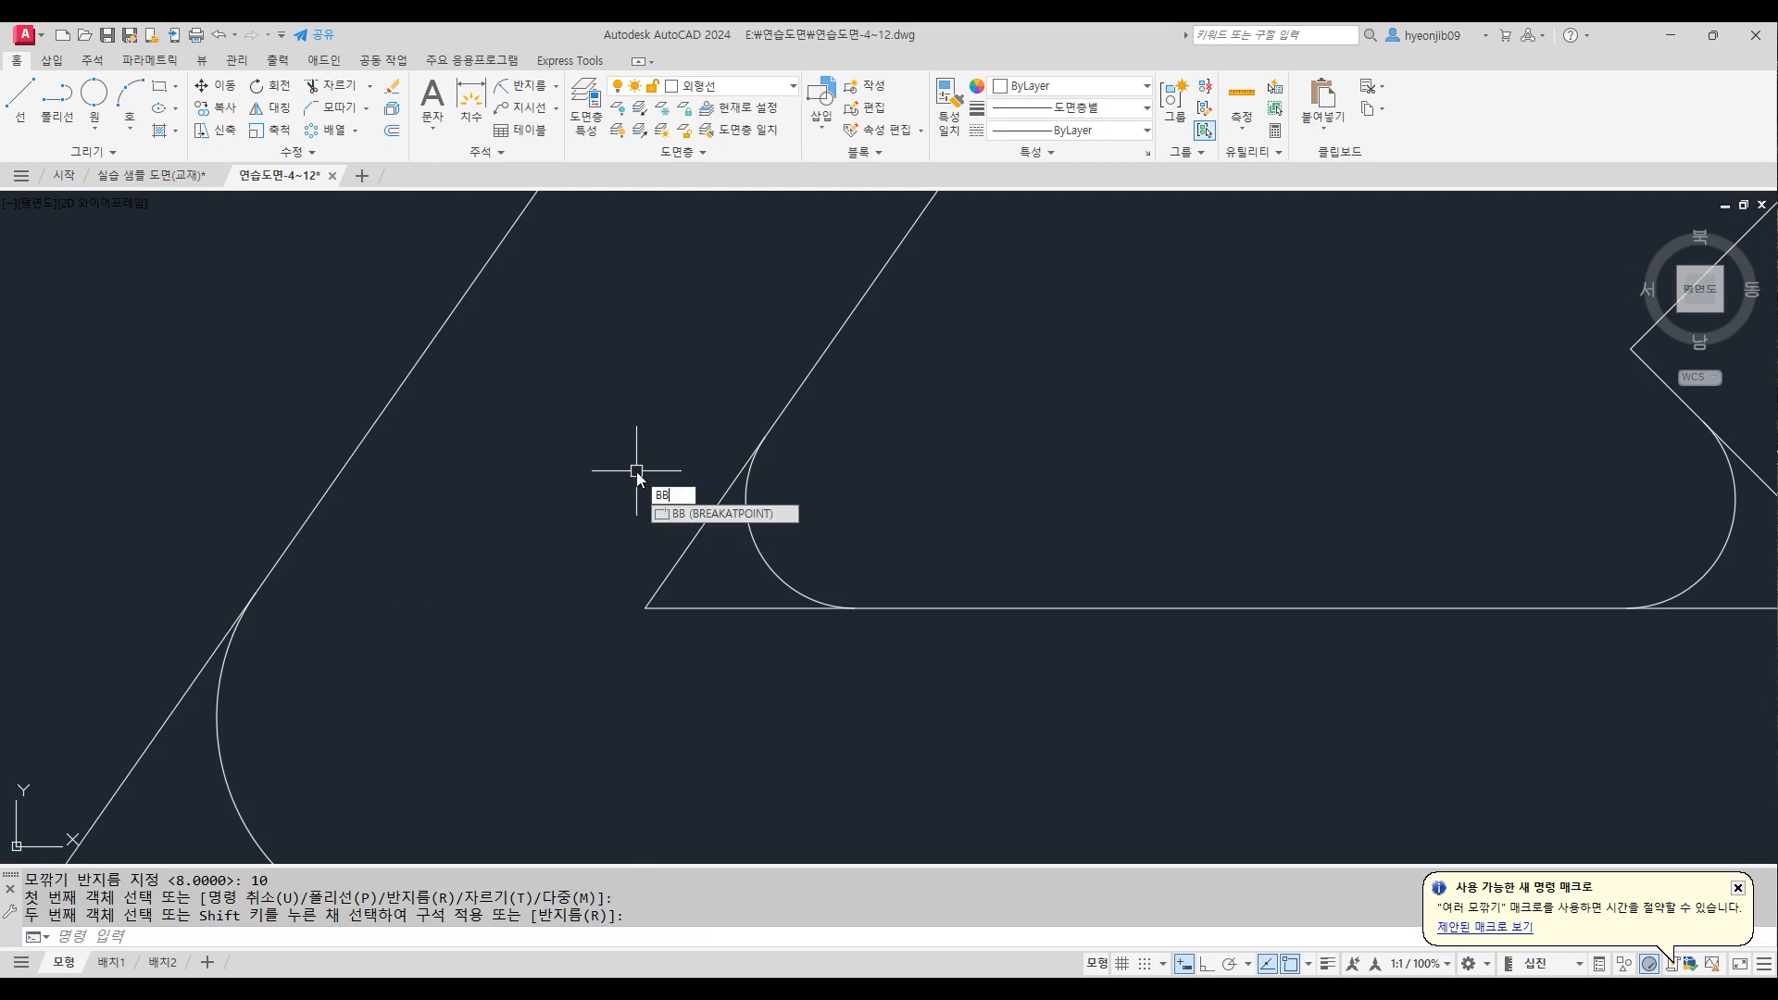
{"action": "key", "text": "Return"}
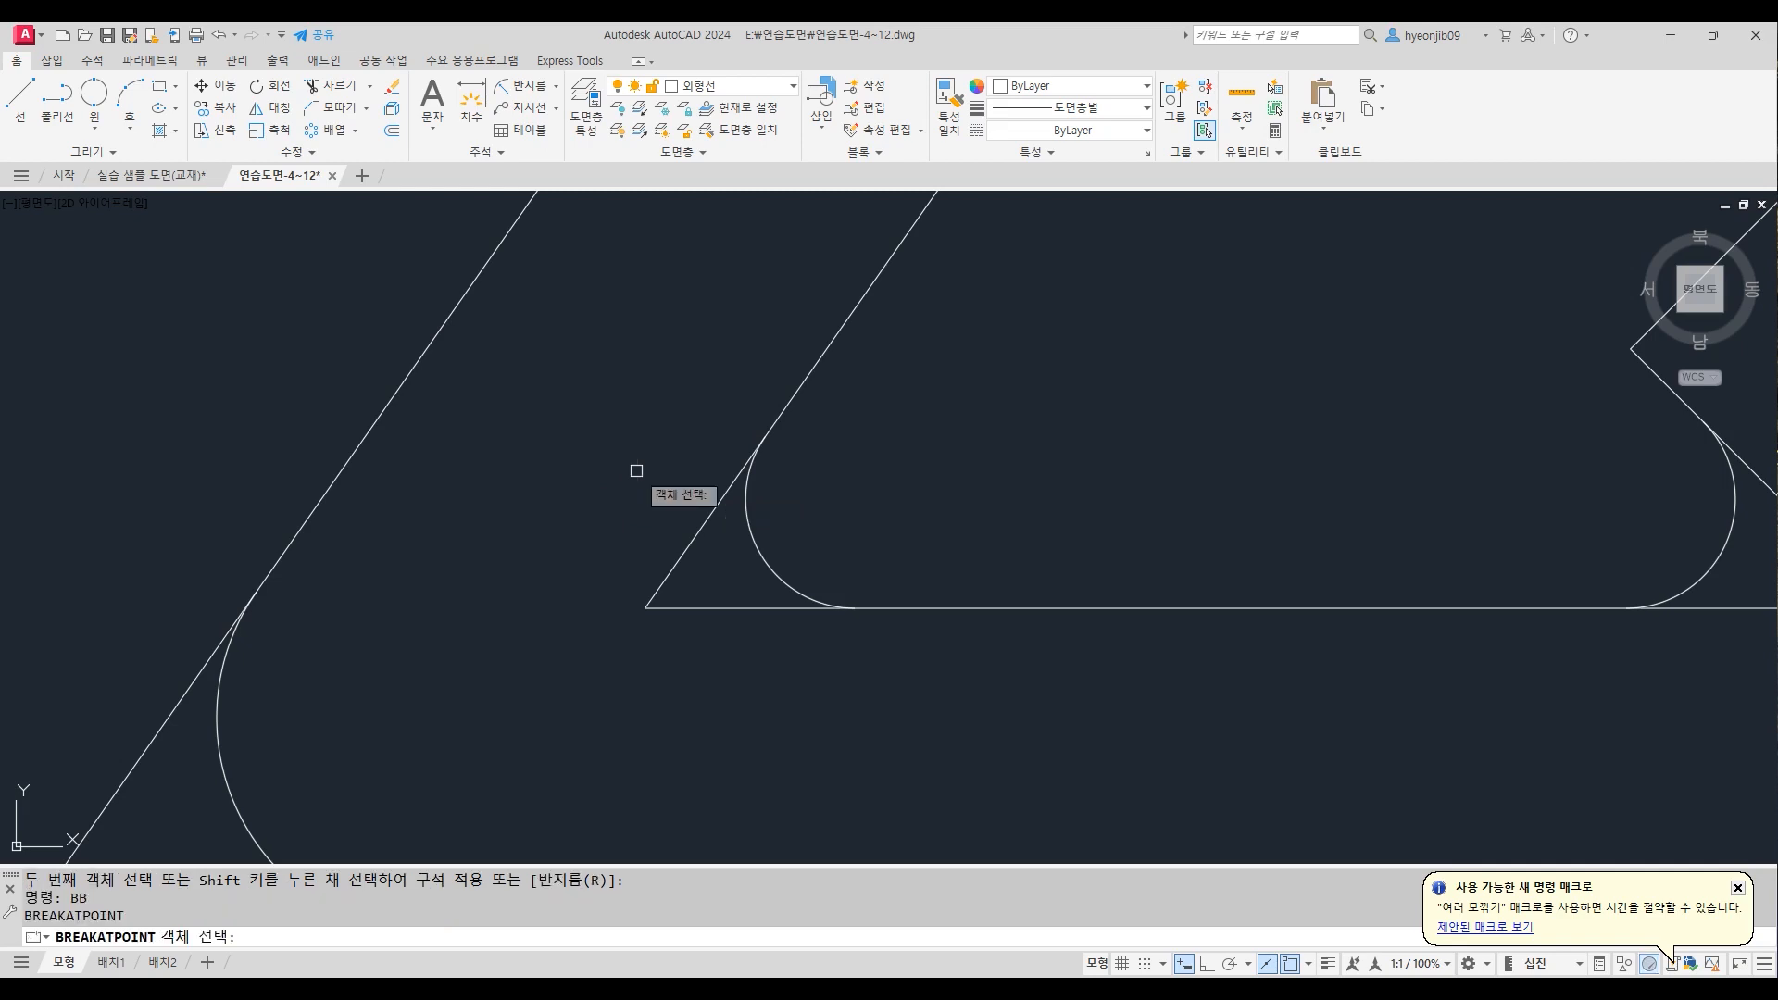
{"action": "left_click", "coordinate": [705, 523]}
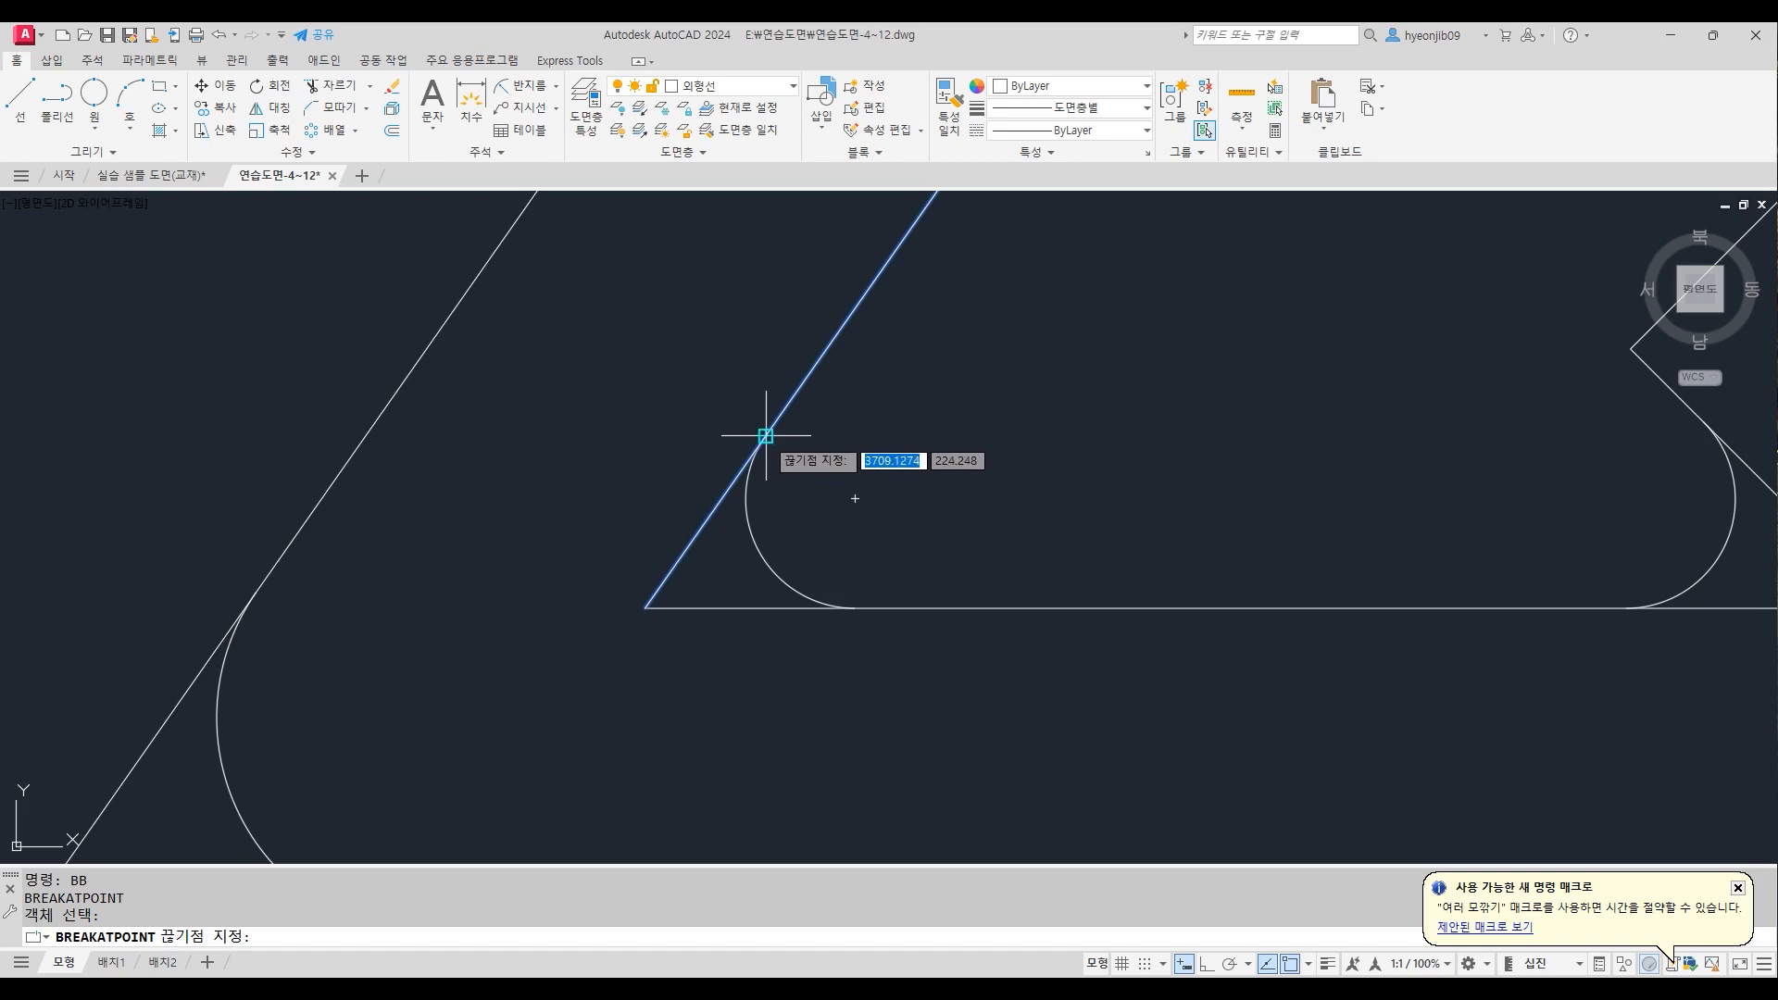
{"action": "left_click", "coordinate": [765, 436]}
{"action": "key", "text": "space"}
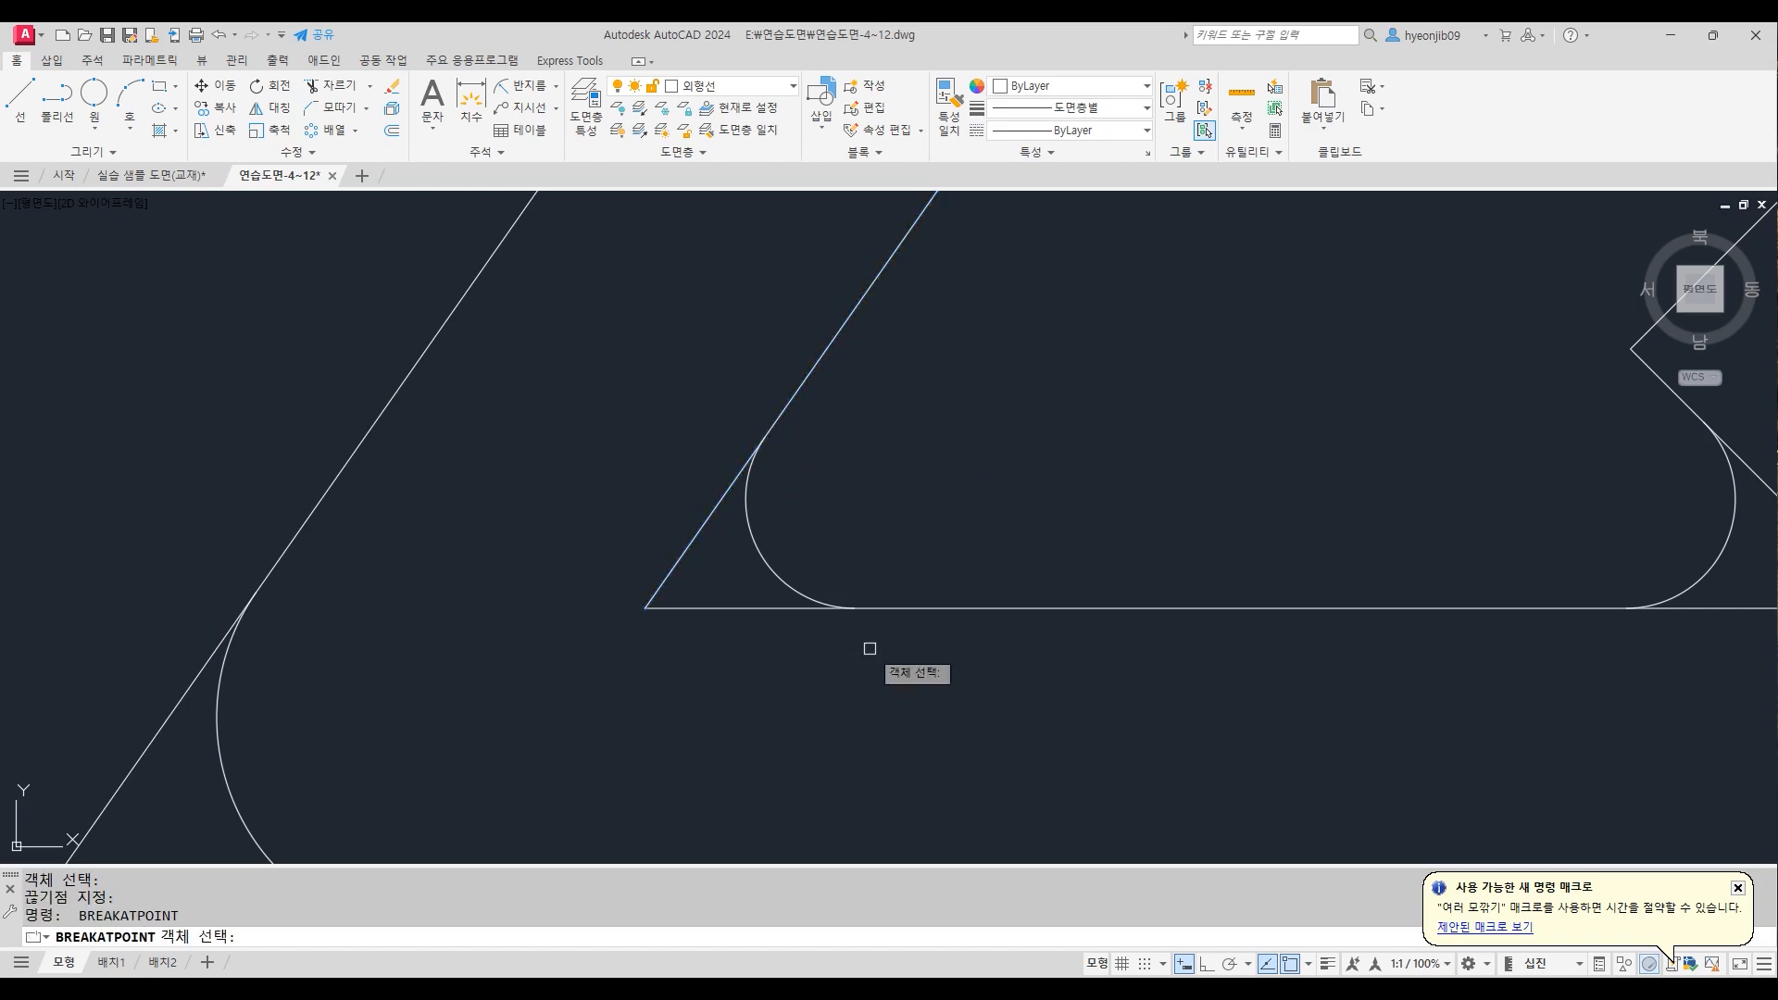
{"action": "left_click", "coordinate": [795, 608]}
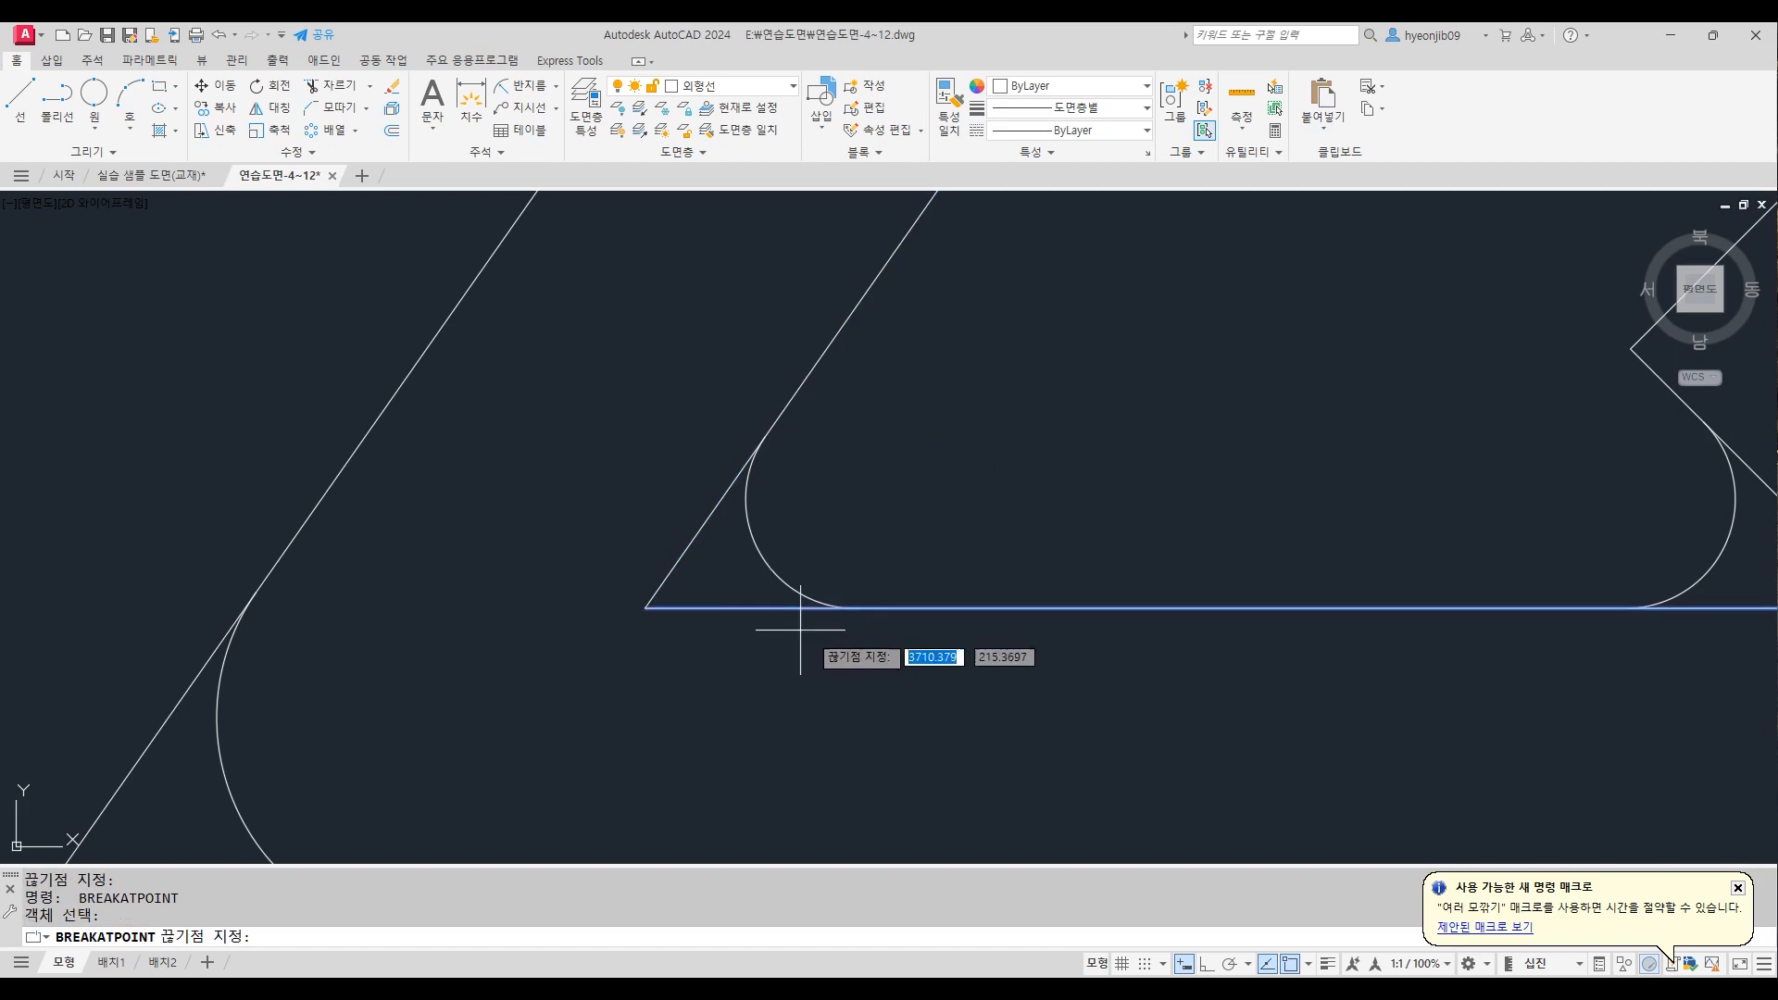
{"action": "left_click", "coordinate": [853, 609]}
Break the right arm's inner line and the inner base line at the two ends of the right inner fillet arc
{"action": "scroll", "coordinate": [636, 528], "scroll_direction": "down", "scroll_amount": 2}
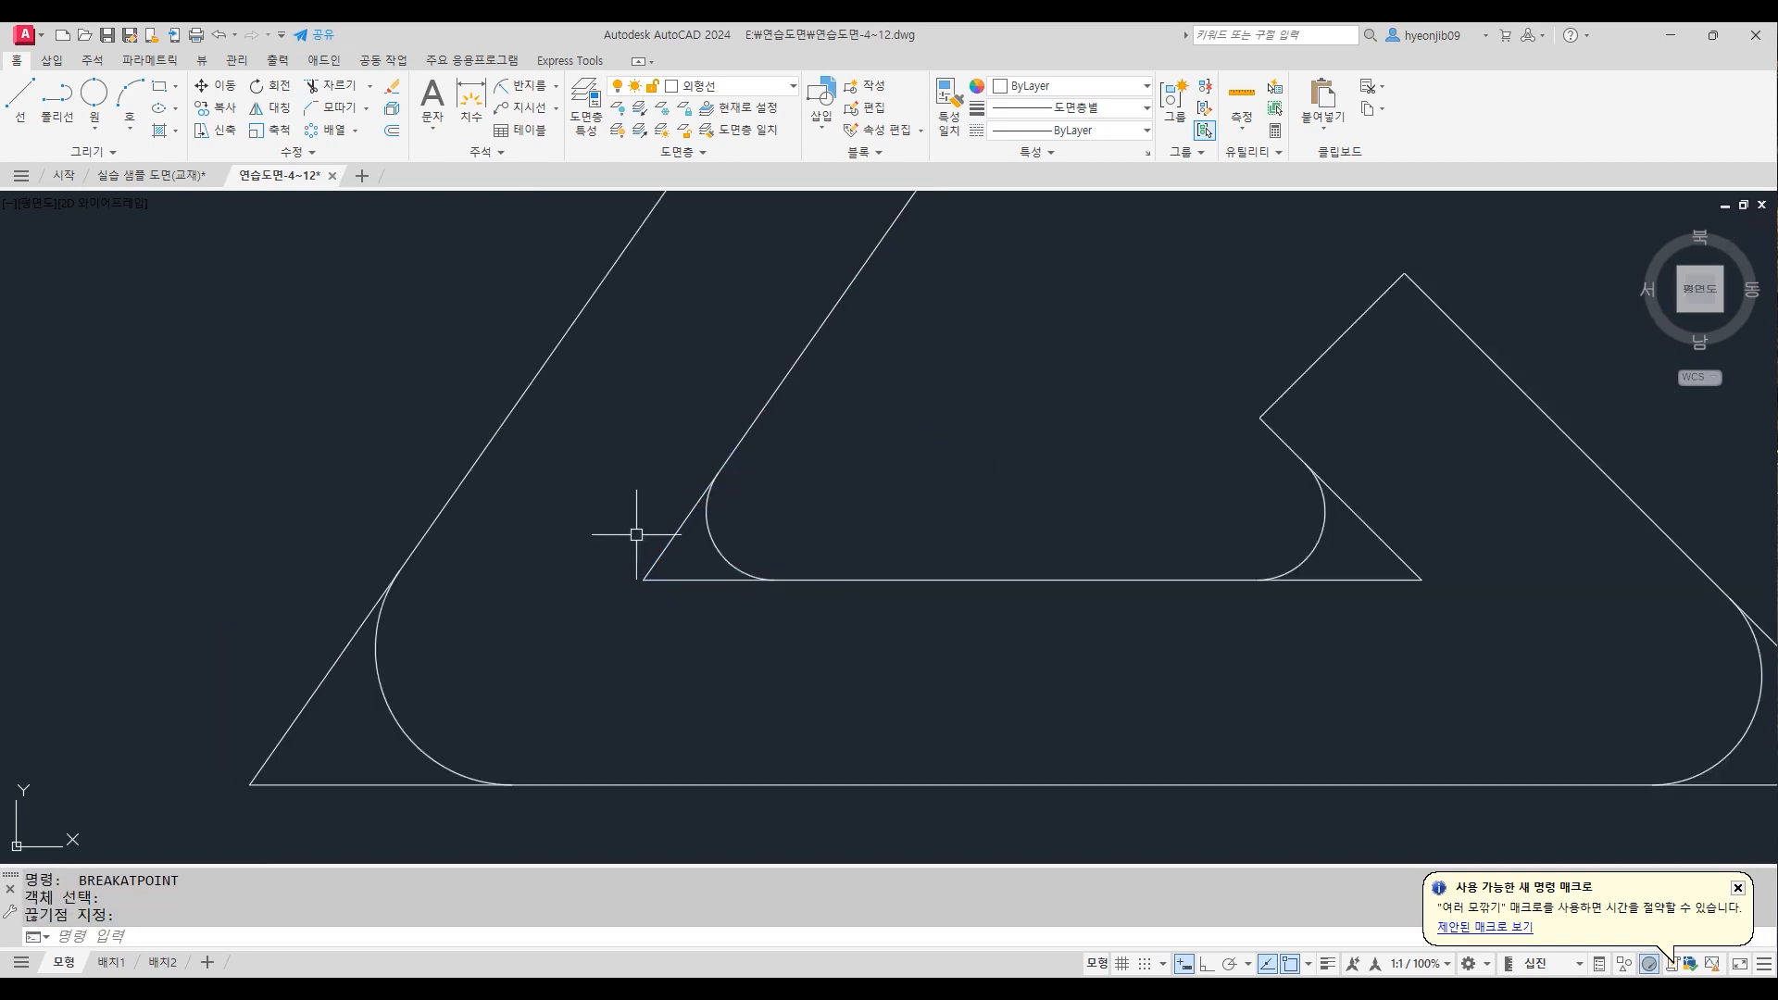
{"action": "scroll", "coordinate": [1406, 563], "scroll_direction": "up", "scroll_amount": 2}
{"action": "key", "text": "Return"}
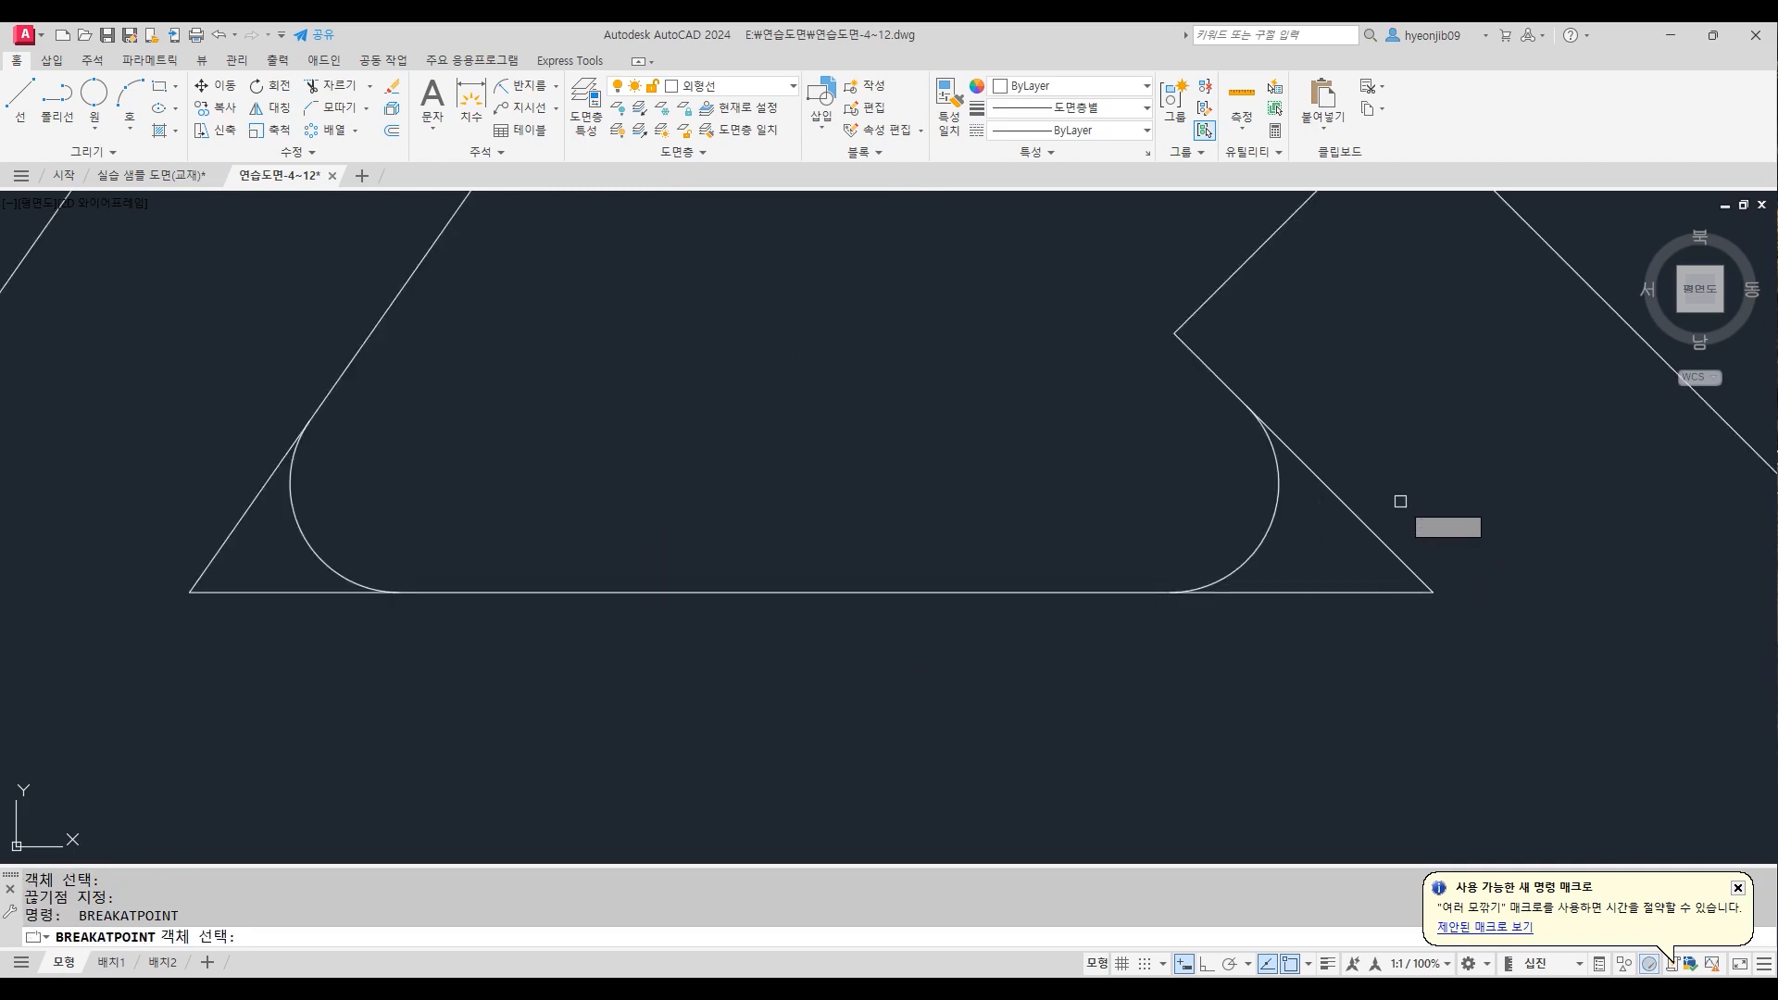
{"action": "left_click", "coordinate": [1313, 475]}
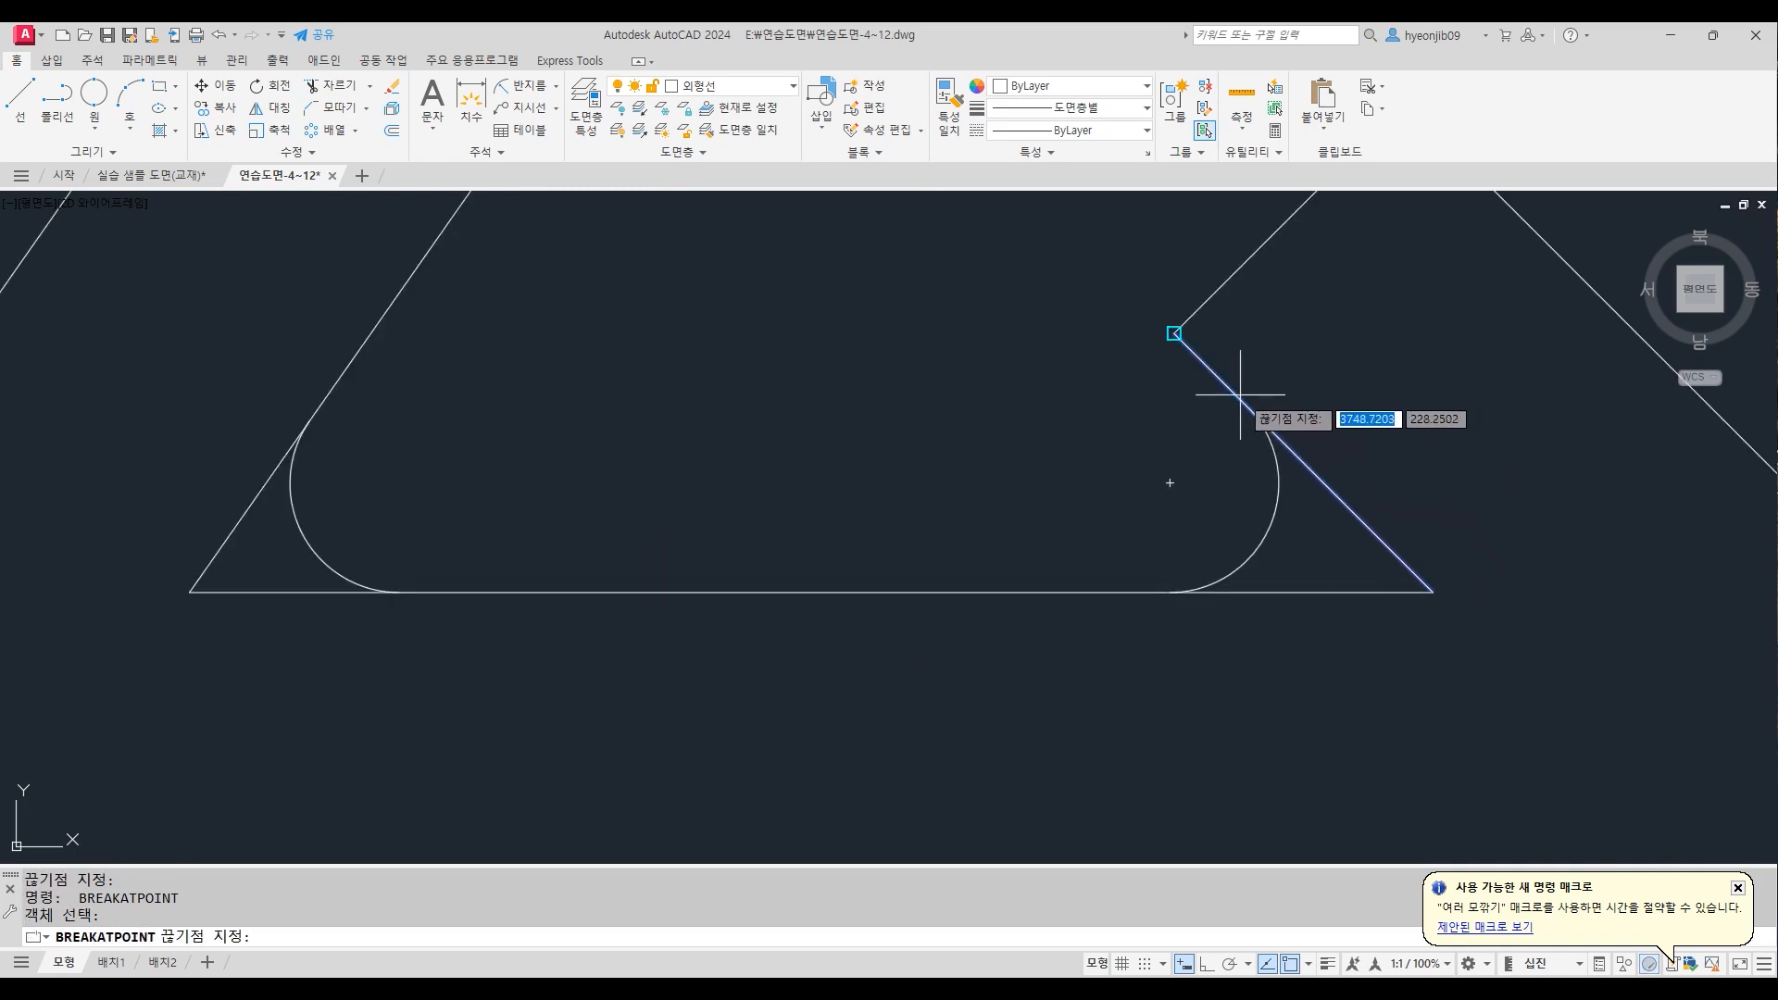
{"action": "left_click", "coordinate": [1268, 416]}
{"action": "key", "text": "Return"}
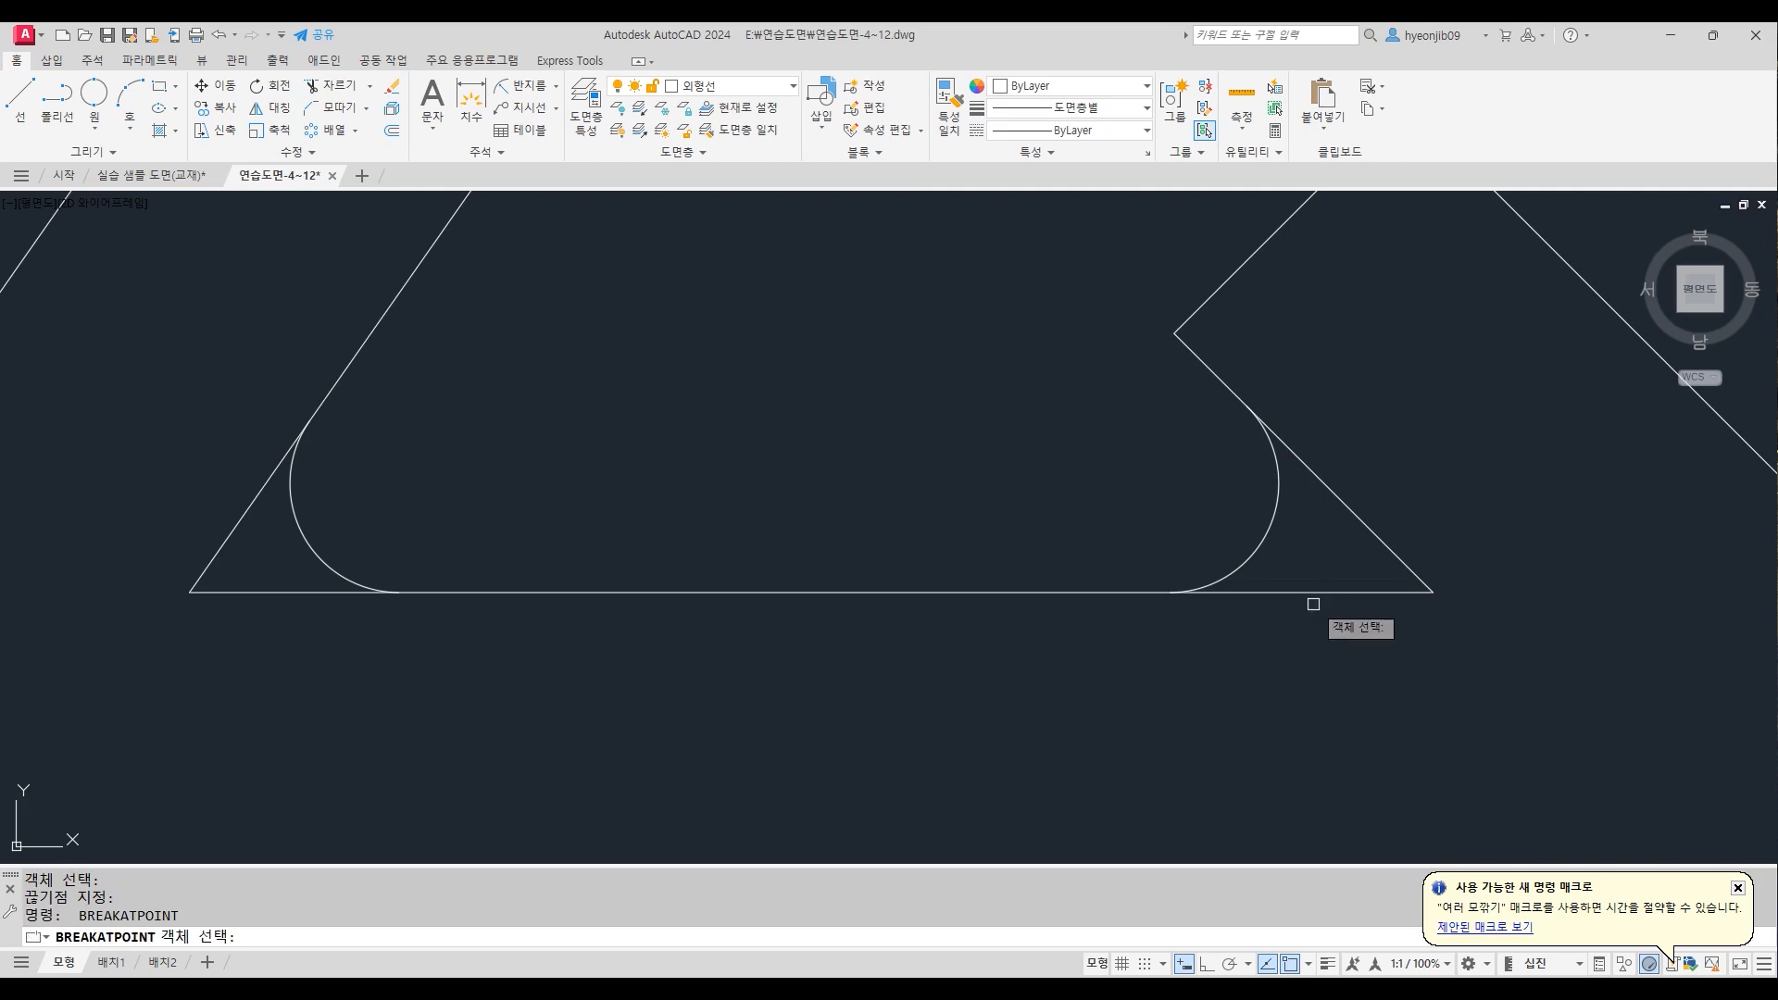
{"action": "left_click", "coordinate": [1305, 592]}
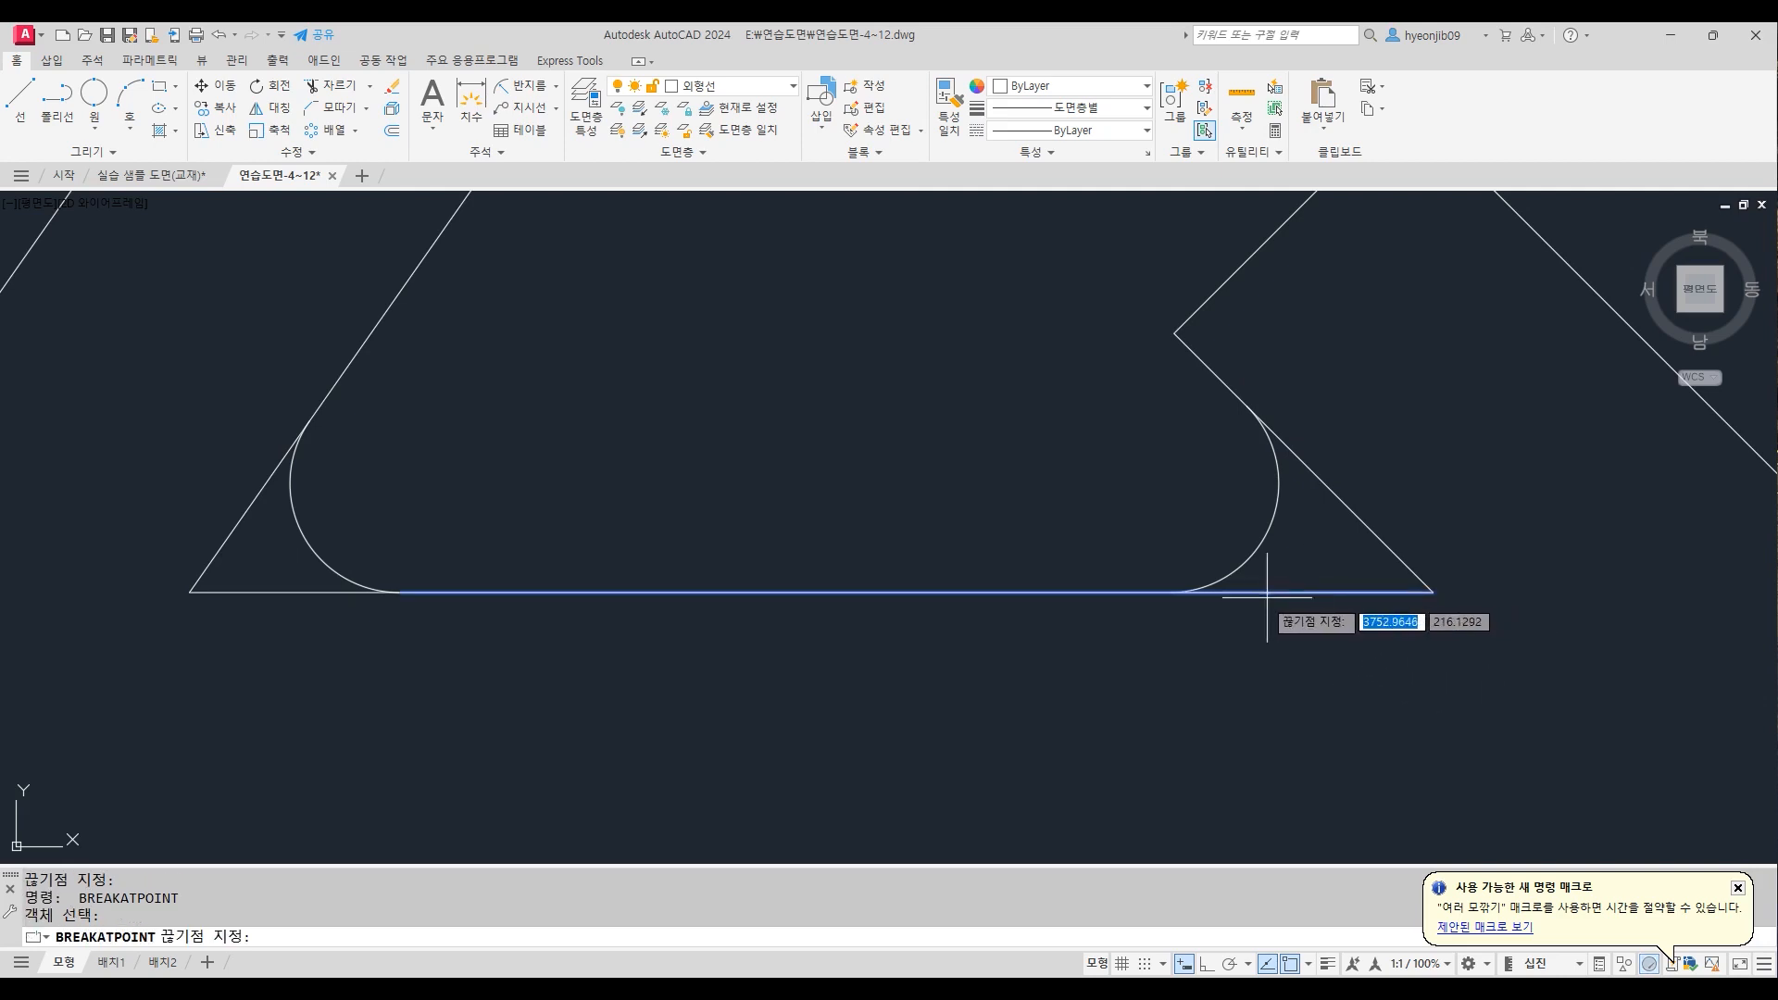
{"action": "left_click", "coordinate": [1193, 589]}
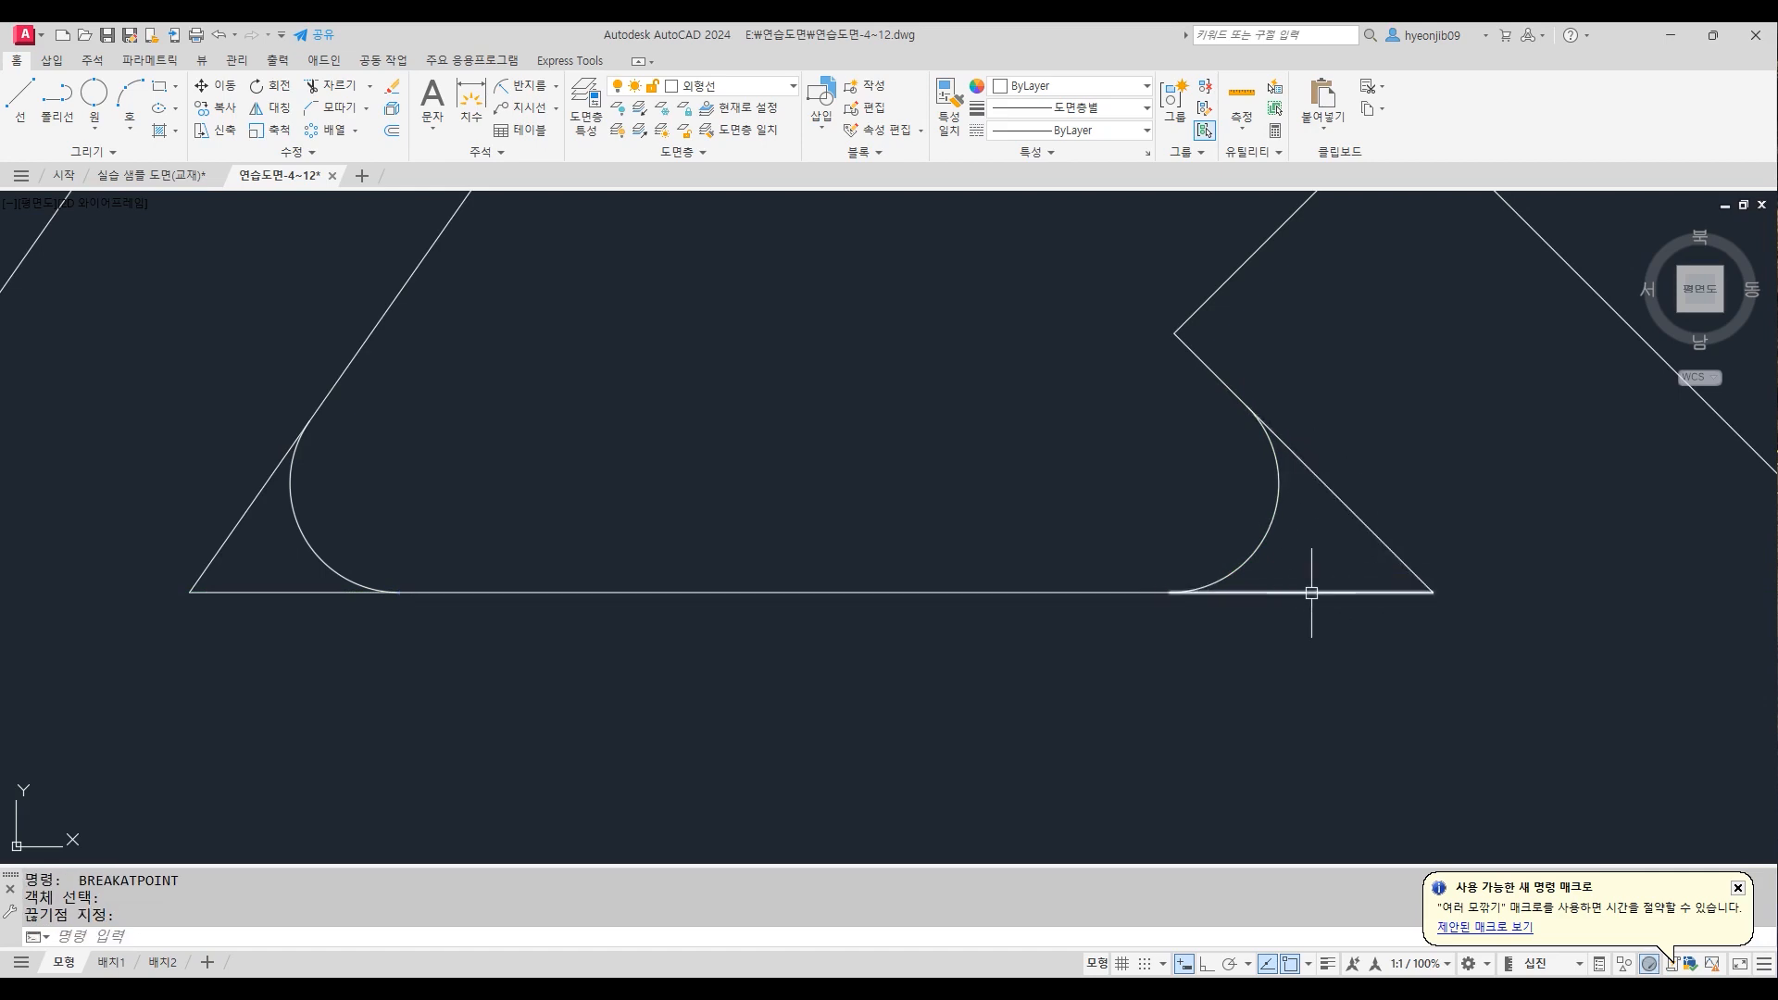
Move the four line pieces outside the two inner fillet arcs to the 가상선 layer
{"action": "scroll", "coordinate": [1379, 603], "scroll_direction": "down", "scroll_amount": 2}
{"action": "left_click", "coordinate": [1383, 566]}
{"action": "left_click", "coordinate": [1349, 595]}
{"action": "left_click", "coordinate": [675, 560]}
{"action": "left_click", "coordinate": [696, 593]}
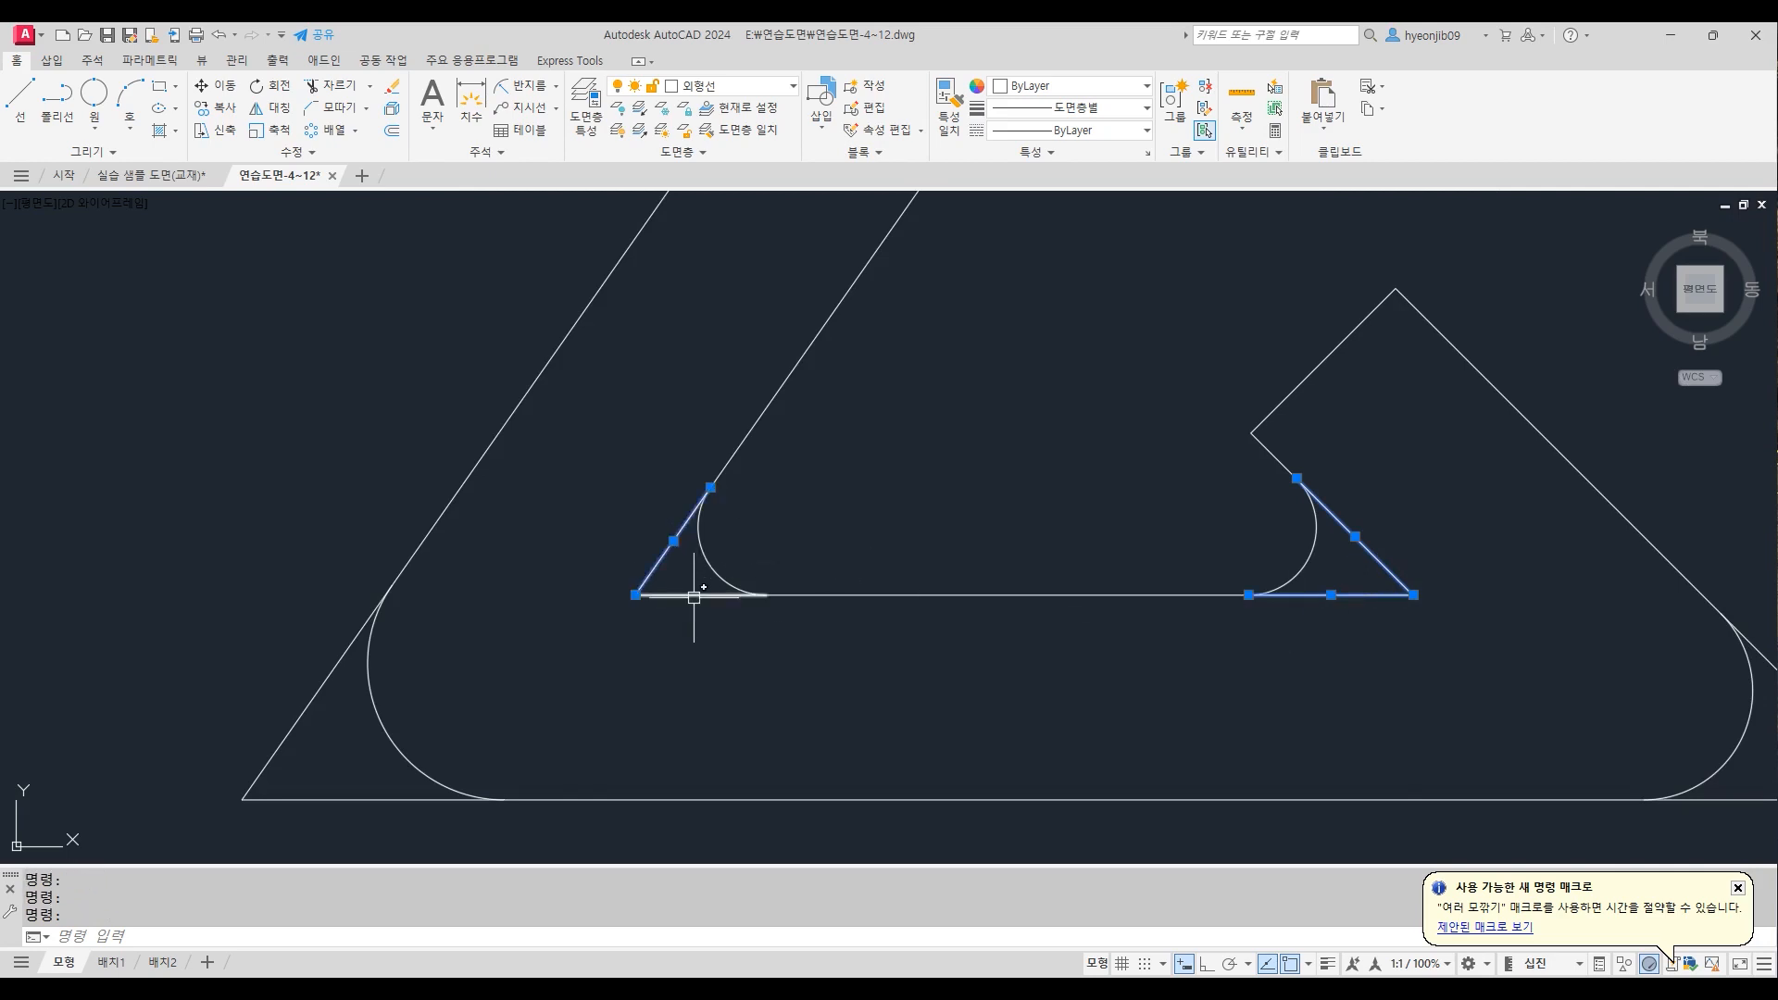
{"action": "left_click", "coordinate": [746, 89]}
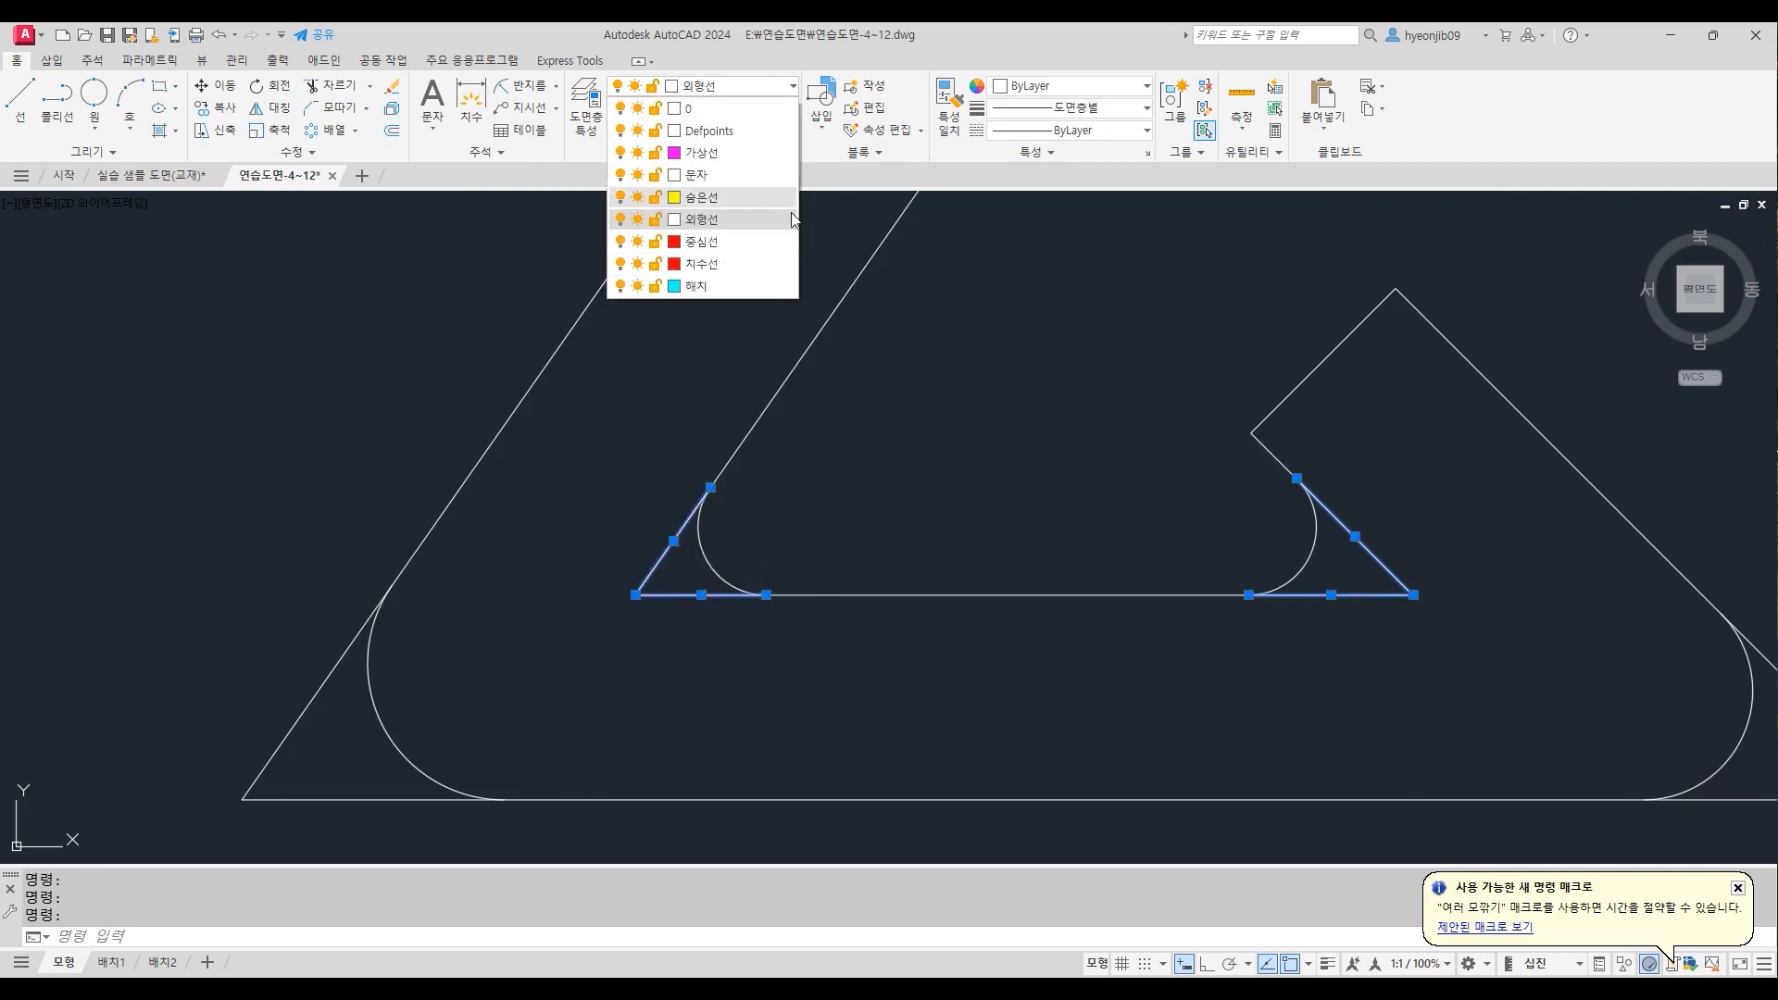
{"action": "left_click", "coordinate": [706, 160]}
{"action": "key", "text": "Escape"}
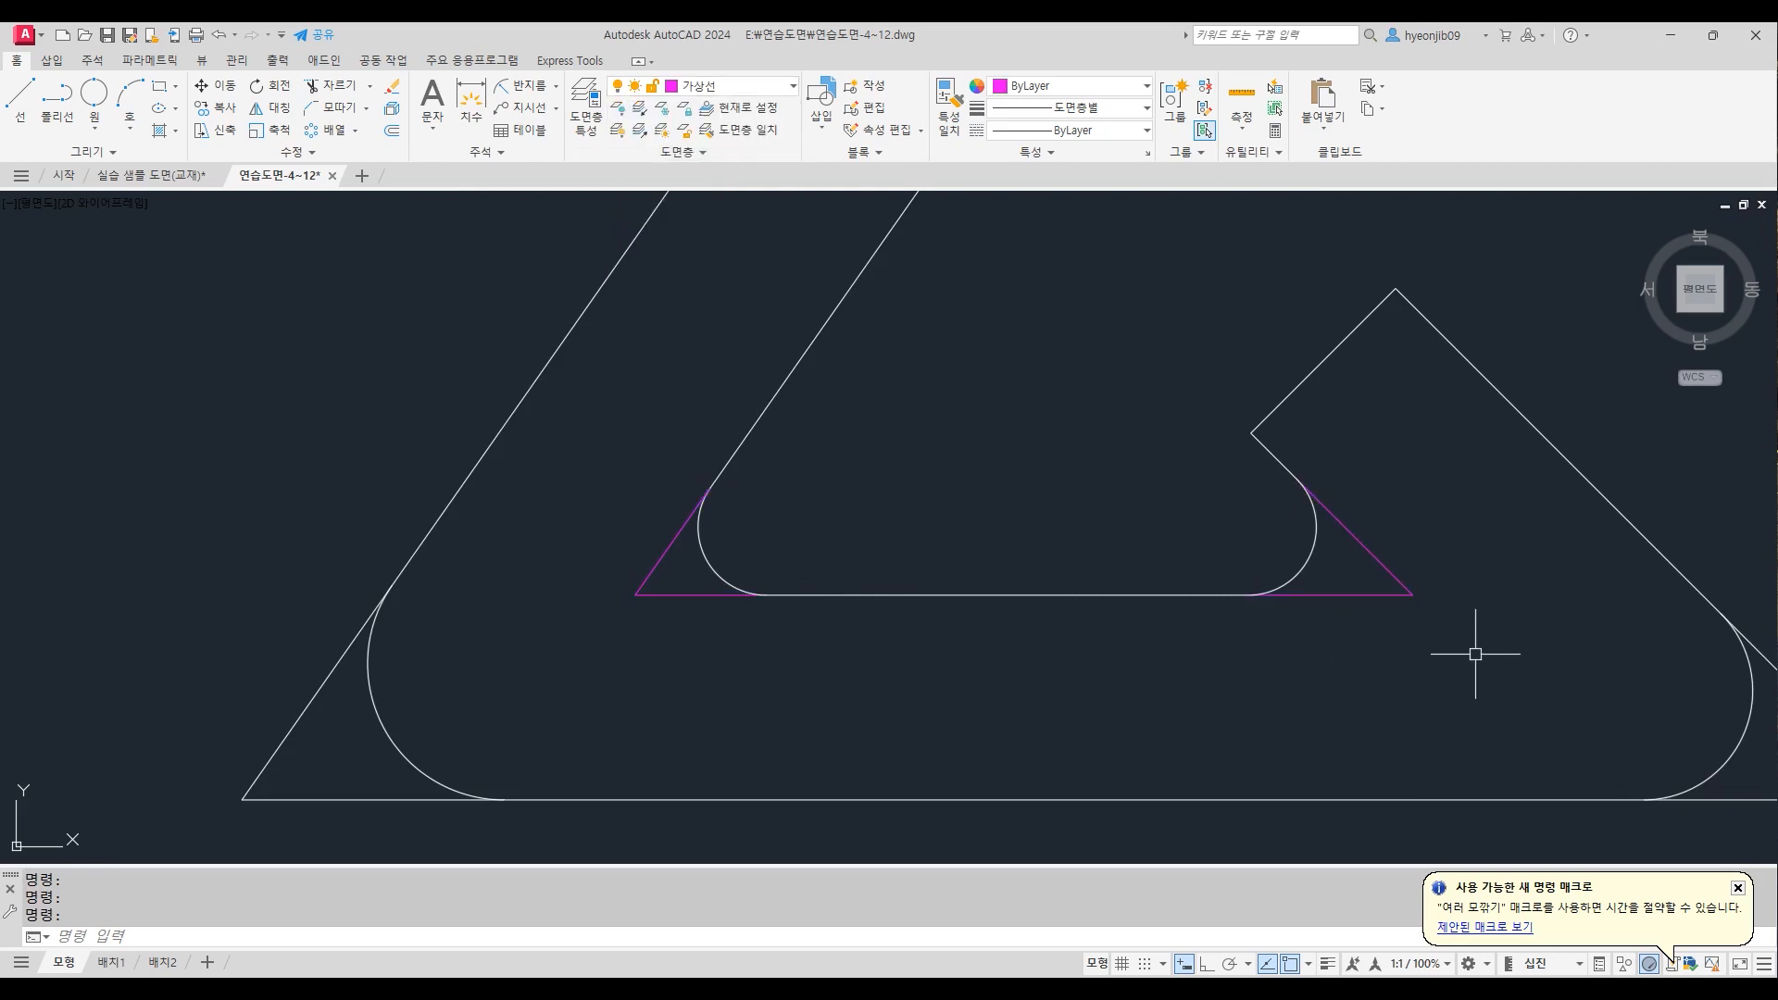
Break the right arm's outer line and the outer base line at the ends of the right outer fillet arc
{"action": "mouse_move", "coordinate": [1430, 662]}
{"action": "middle_mouse_down"}
{"action": "mouse_move", "coordinate": [1345, 600]}
{"action": "mouse_move", "coordinate": [1166, 560]}
{"action": "middle_mouse_up"}
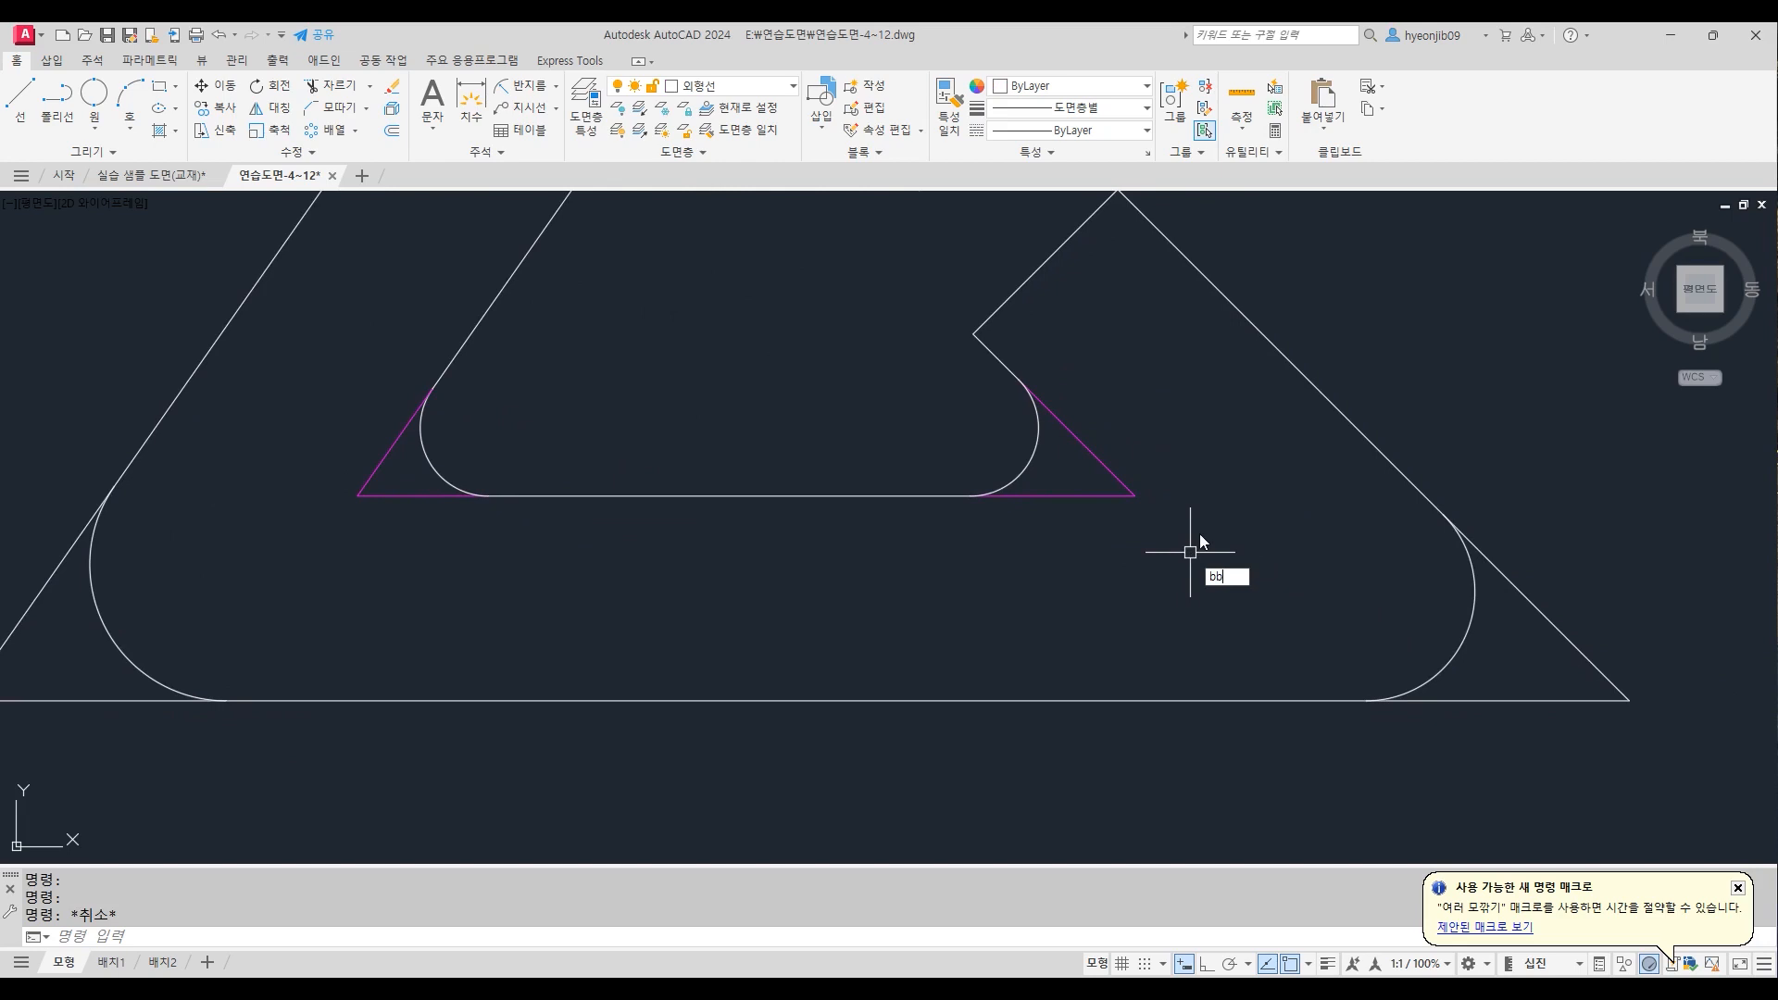
{"action": "key", "text": "Return"}
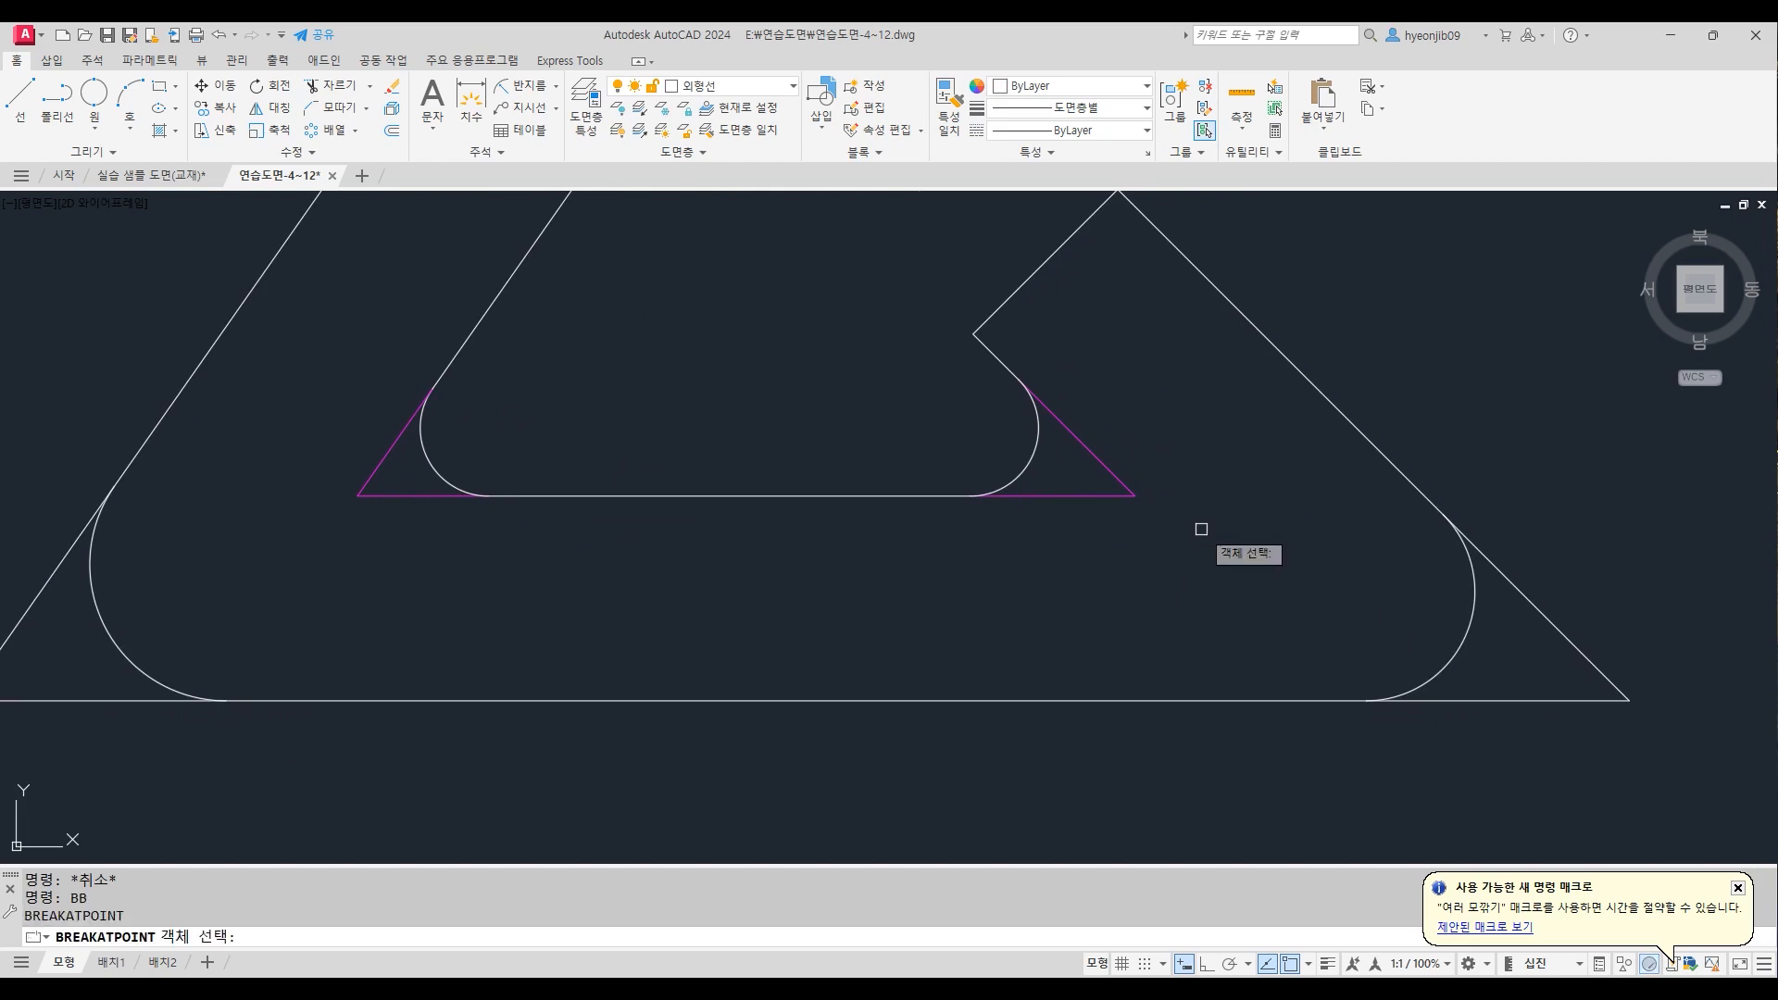
{"action": "left_click", "coordinate": [1522, 595]}
{"action": "left_click", "coordinate": [1442, 509]}
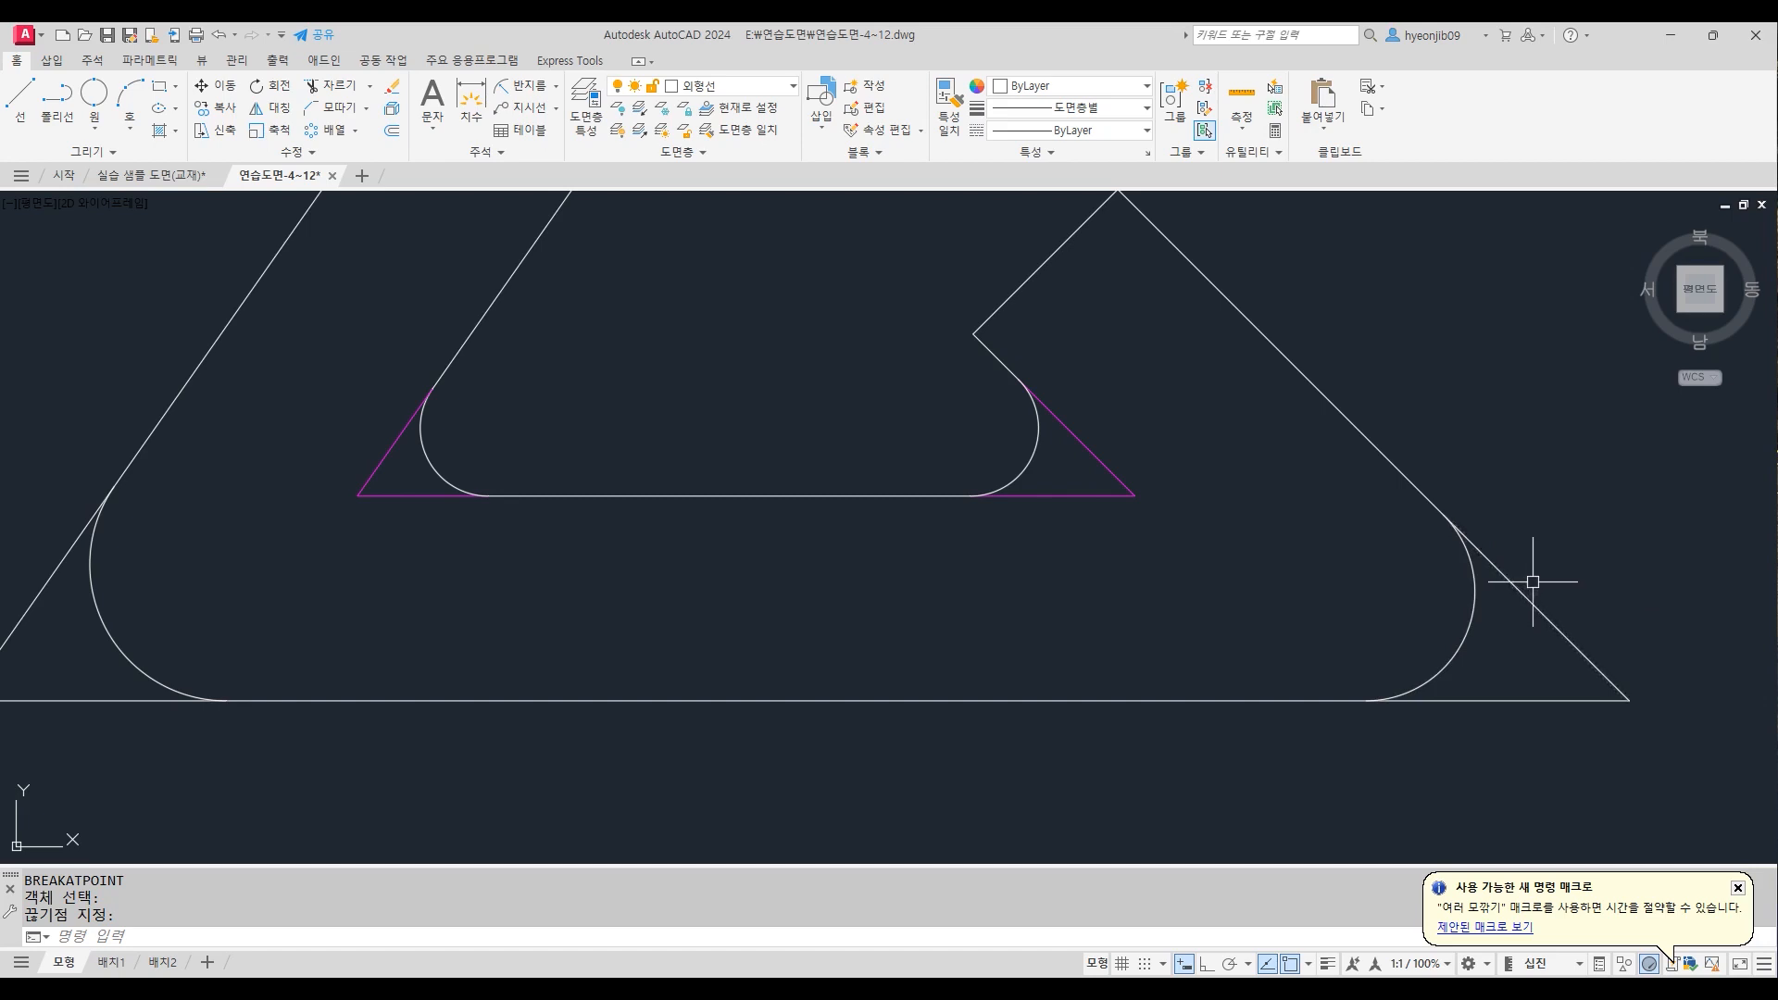
{"action": "key", "text": "Return"}
{"action": "left_click", "coordinate": [1479, 700]}
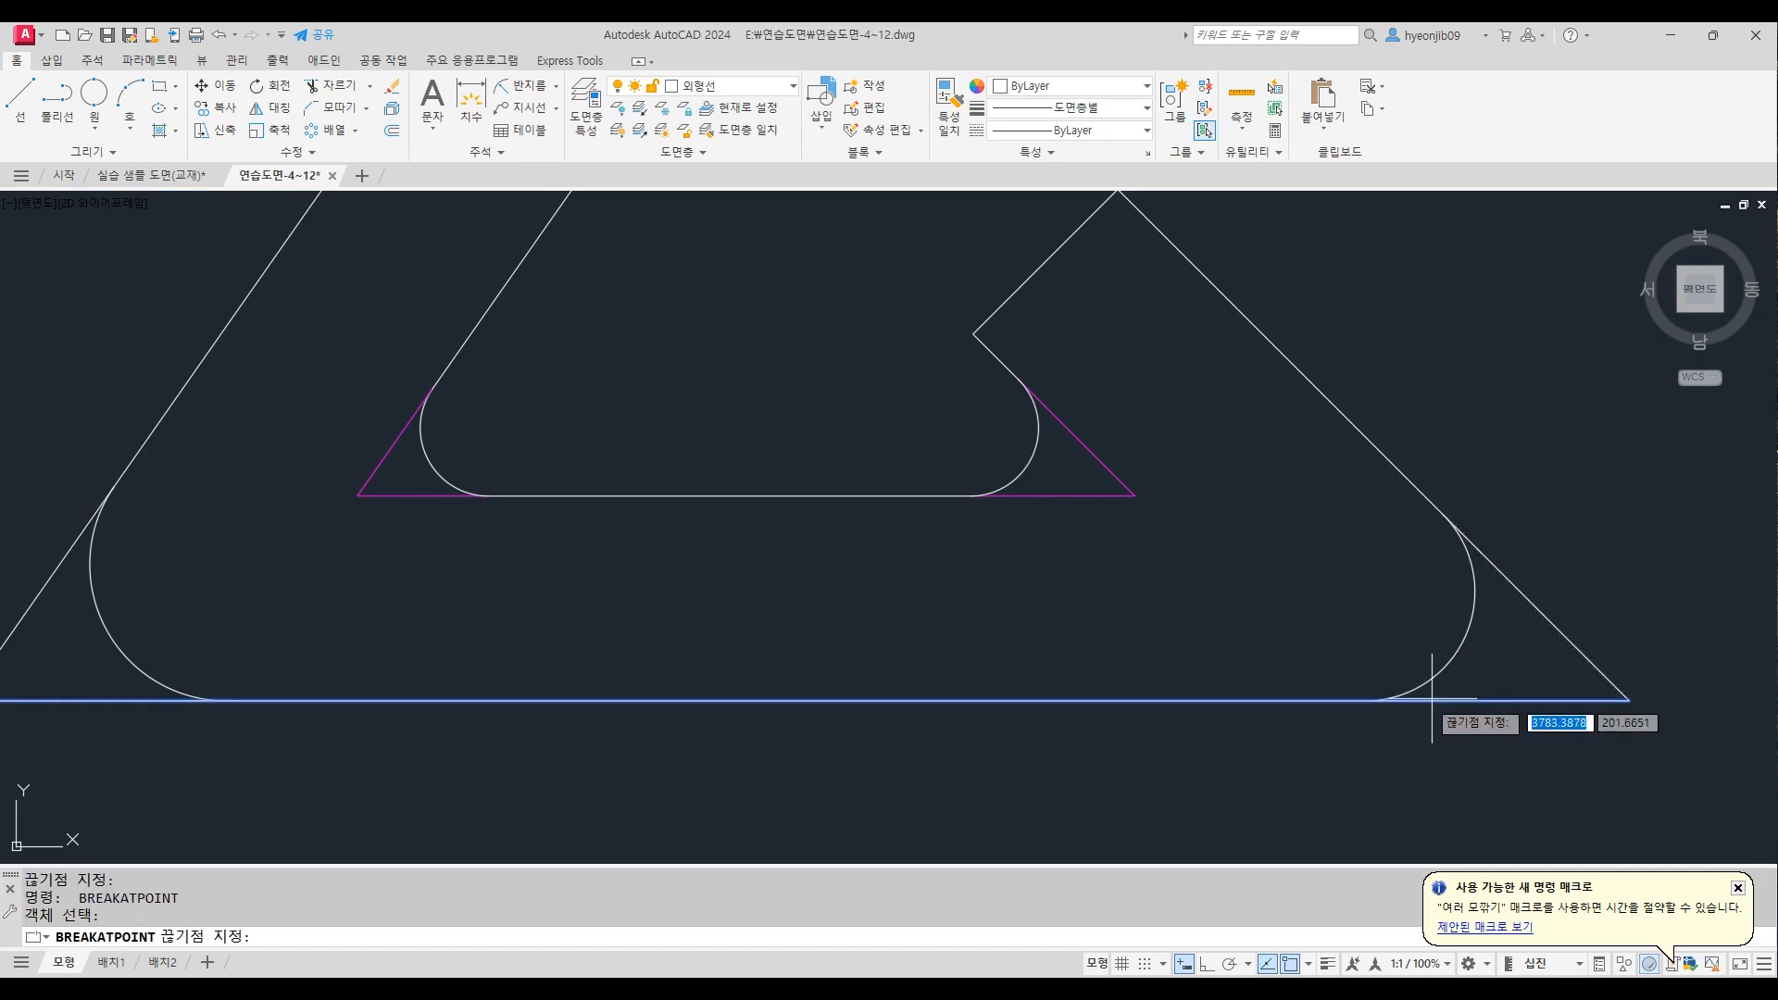
{"action": "left_click", "coordinate": [1365, 700]}
Break the left arm's outer line and the outer base line at the ends of the left outer fillet arc
{"action": "scroll", "coordinate": [1543, 648], "scroll_direction": "down", "scroll_amount": 3}
{"action": "scroll", "coordinate": [856, 606], "scroll_direction": "up", "scroll_amount": 5}
{"action": "key", "text": "Return"}
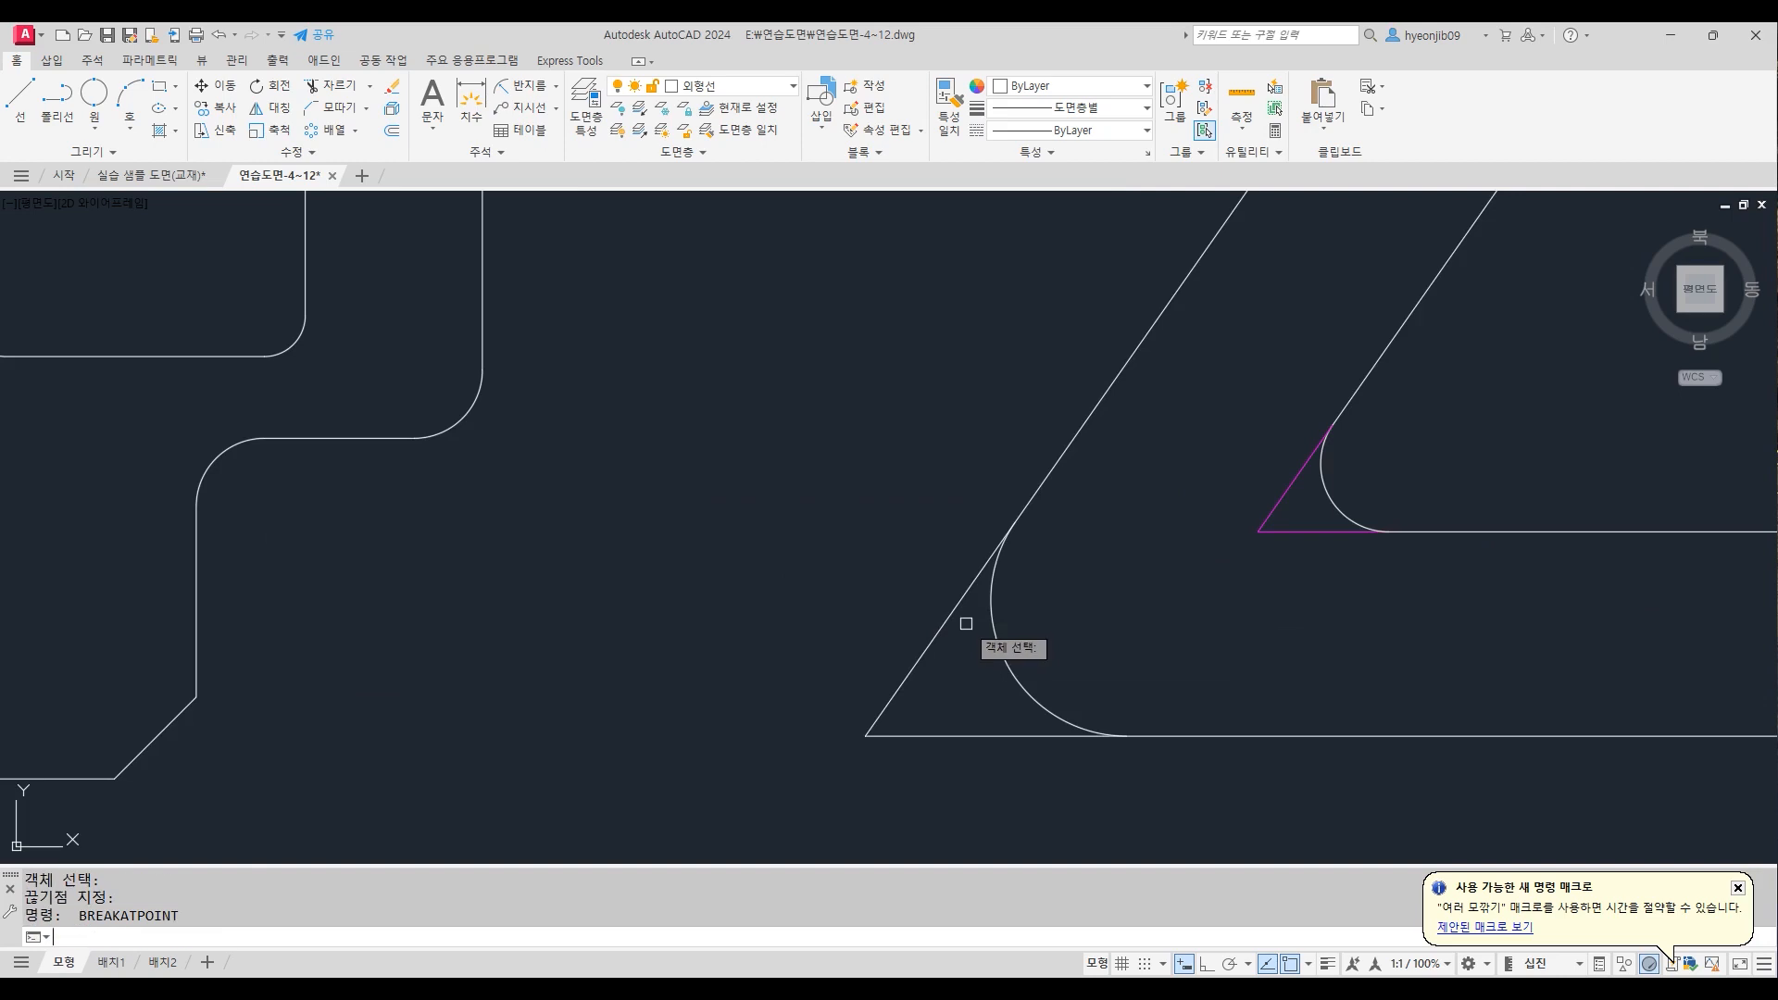
{"action": "left_click", "coordinate": [959, 609]}
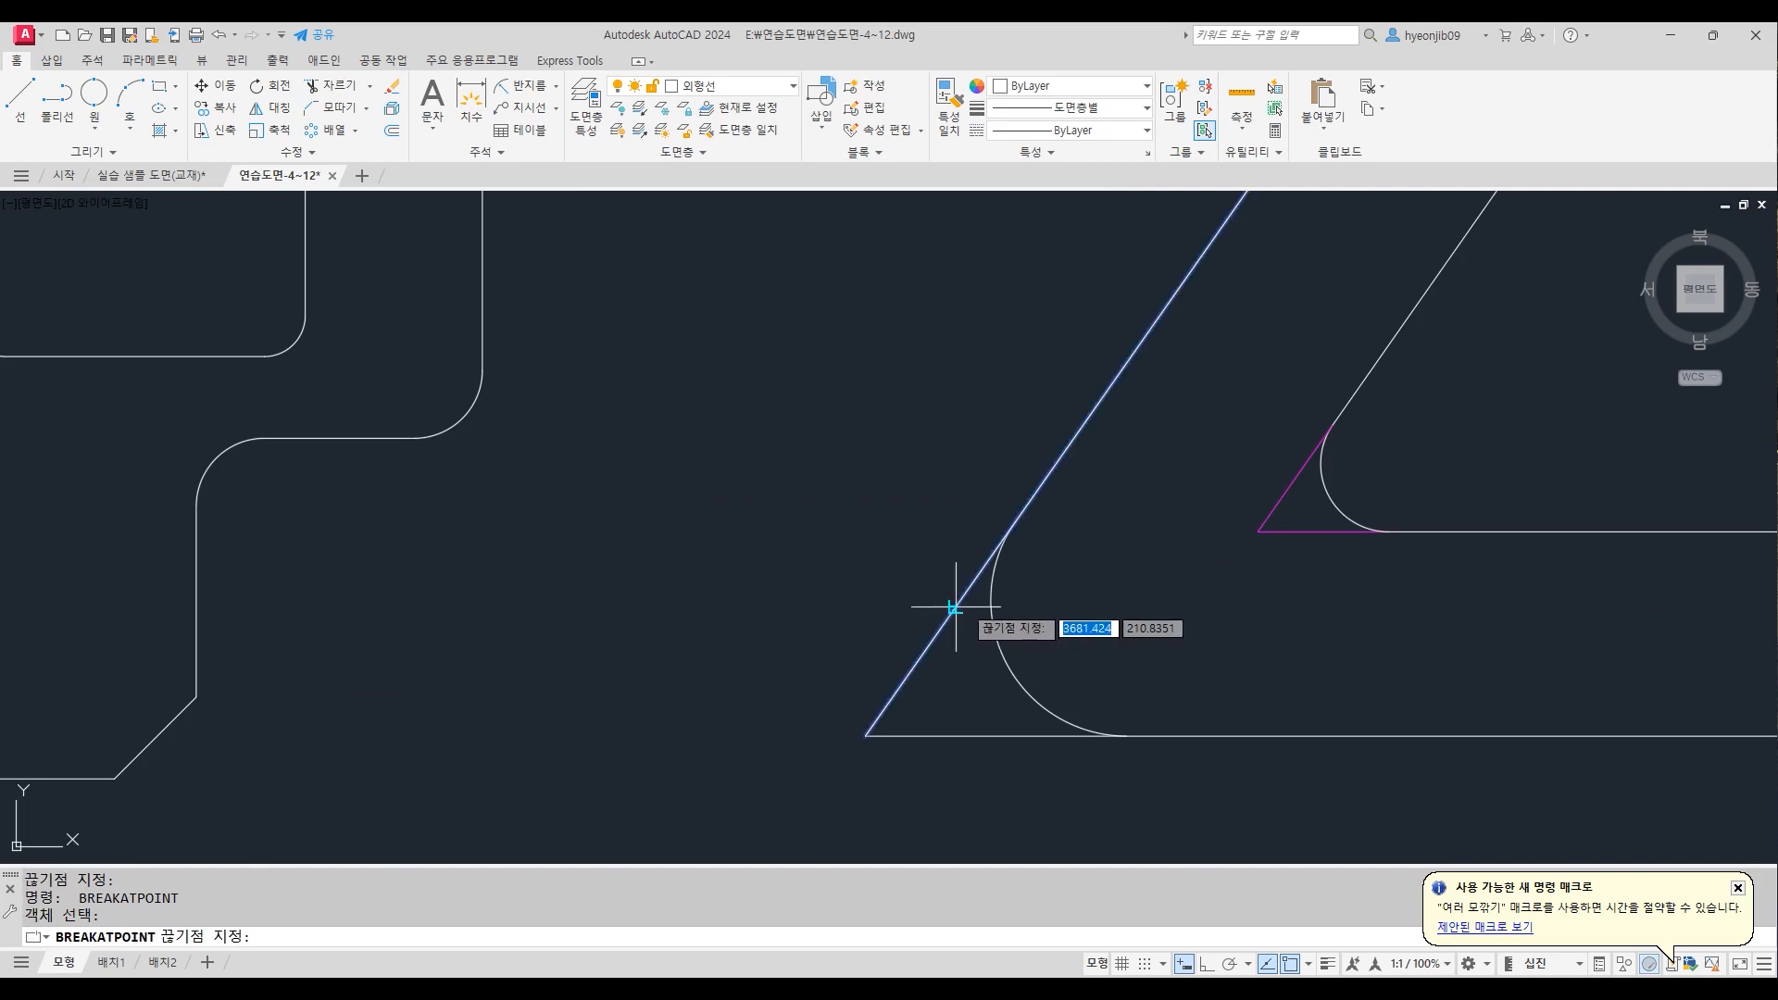
{"action": "left_click", "coordinate": [1010, 524]}
{"action": "key", "text": "Return"}
{"action": "left_click", "coordinate": [984, 736]}
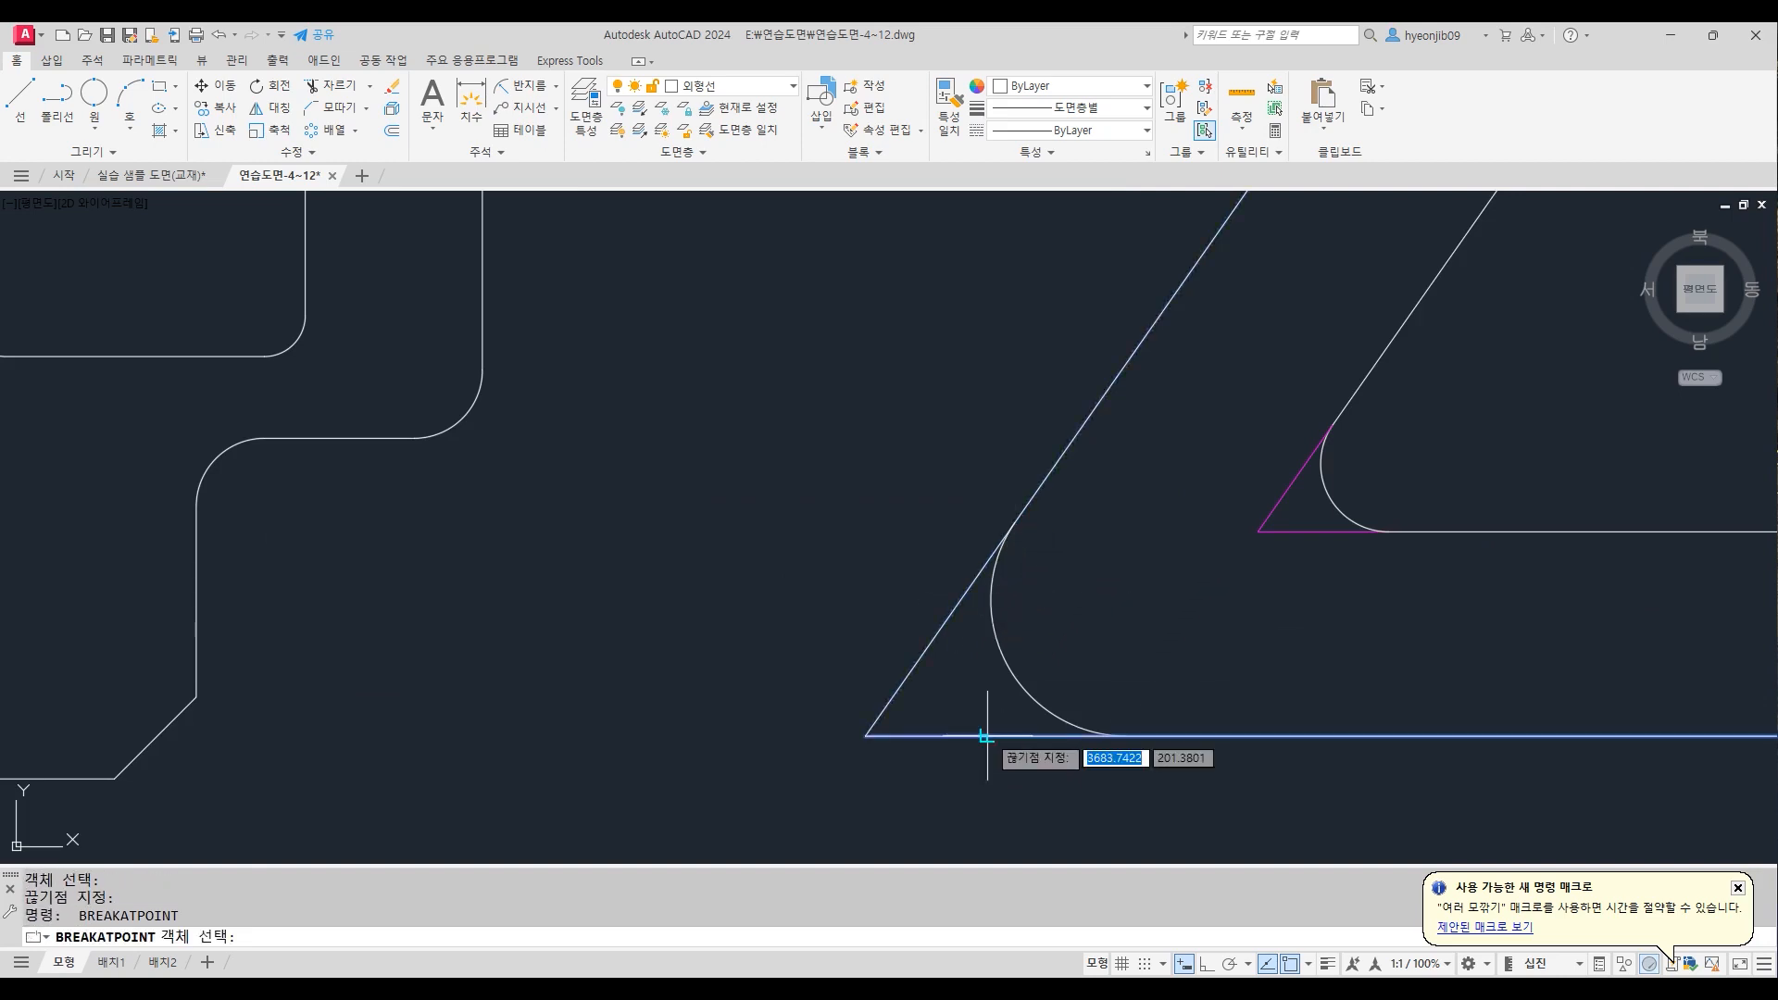
{"action": "left_click", "coordinate": [1127, 736]}
Move the four line pieces outside the two outer fillet arcs to the 가상선 layer
{"action": "scroll", "coordinate": [704, 541], "scroll_direction": "down", "scroll_amount": 4}
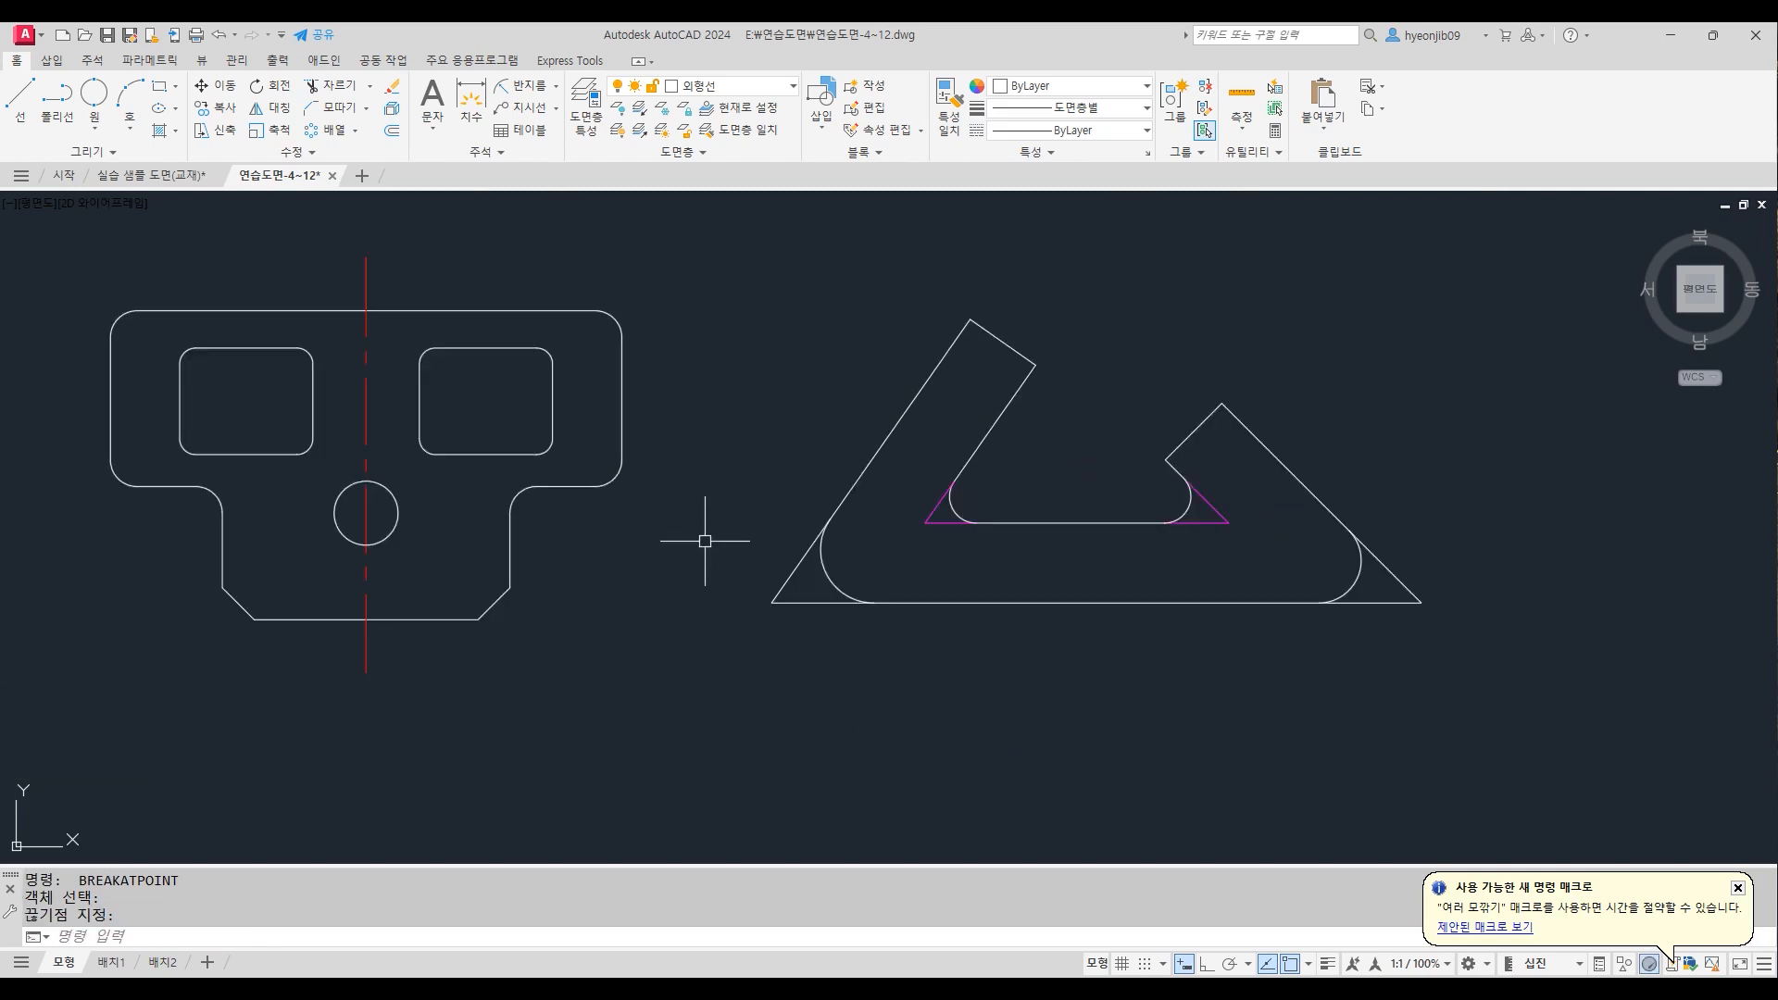
{"action": "left_click", "coordinate": [807, 531]}
{"action": "left_click", "coordinate": [764, 629]}
{"action": "left_click", "coordinate": [1416, 544]}
{"action": "left_click", "coordinate": [1397, 612]}
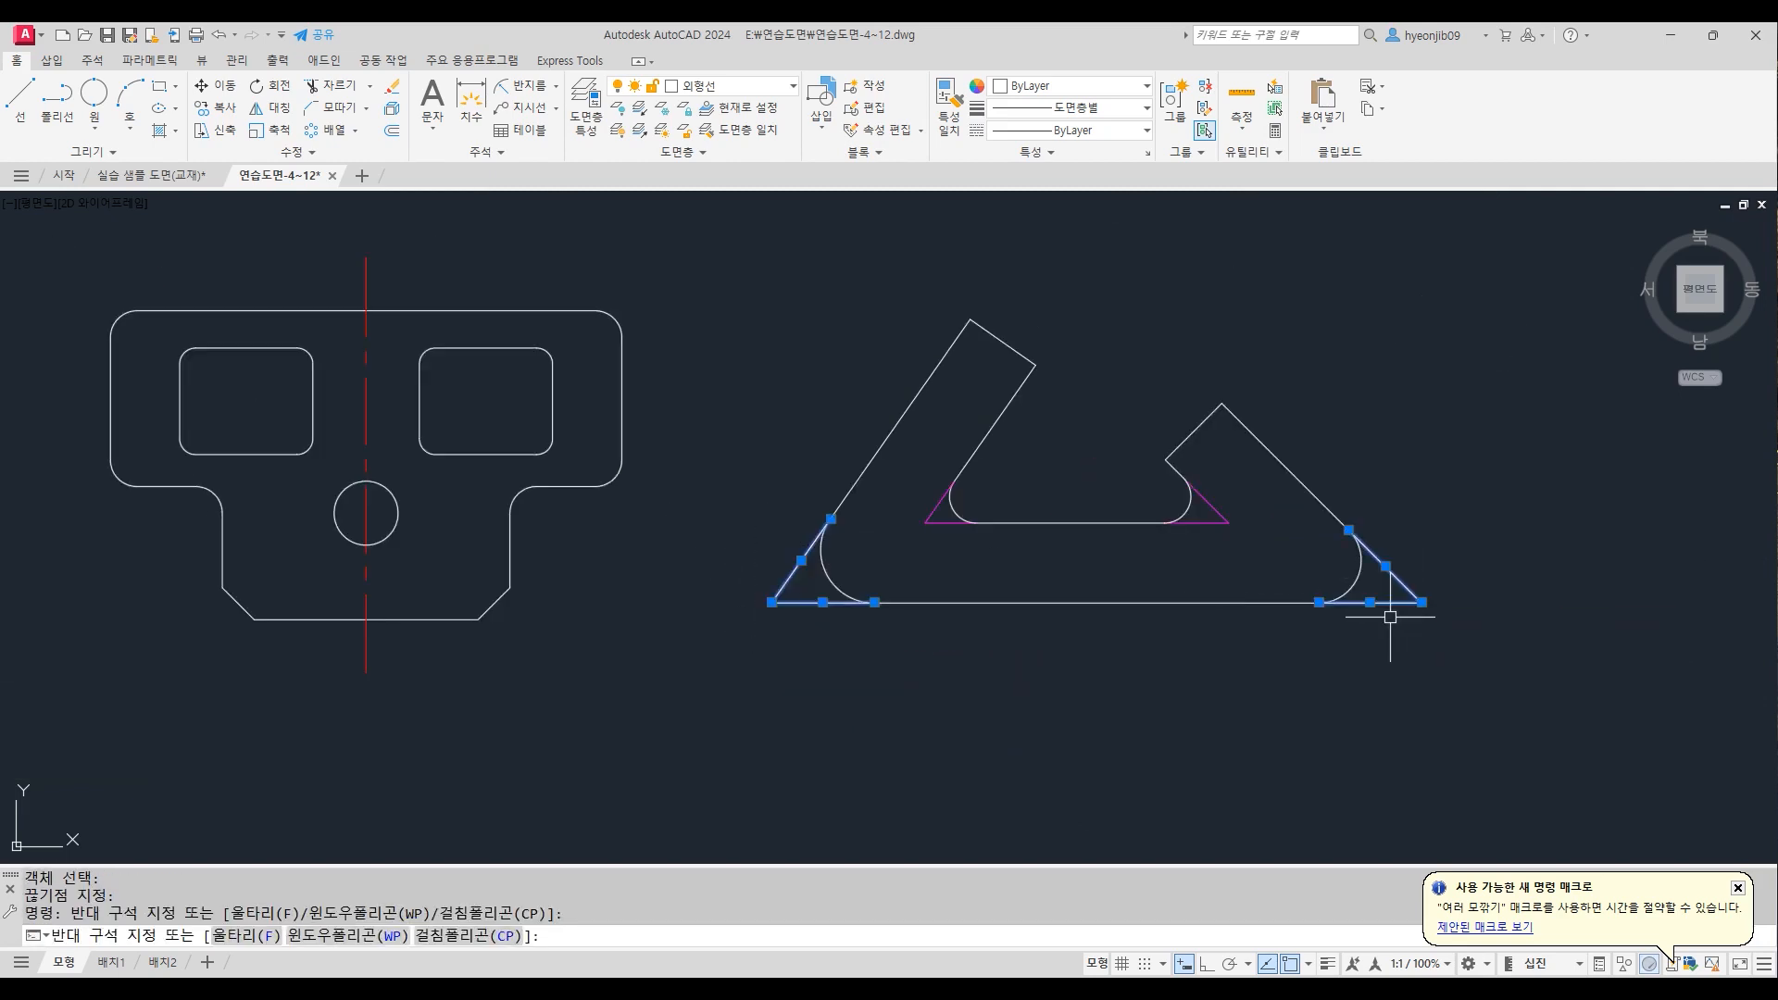
{"action": "left_click", "coordinate": [763, 87]}
{"action": "left_click", "coordinate": [704, 153]}
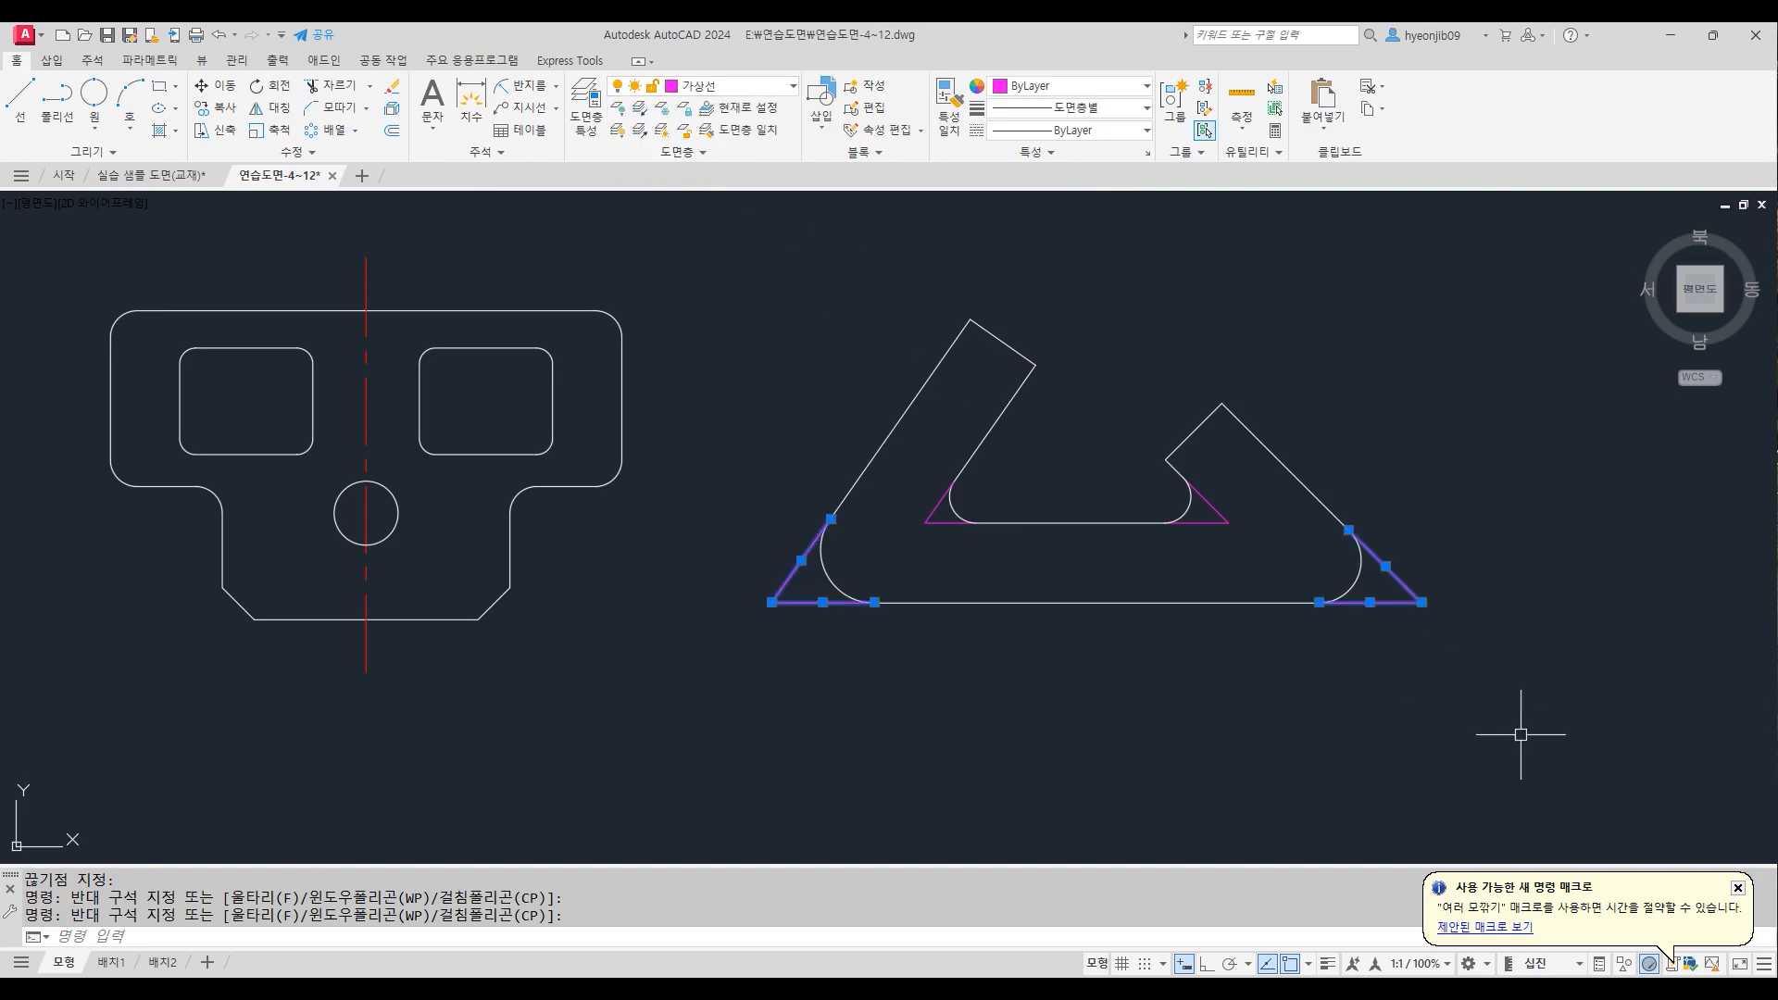
{"action": "key", "text": "Escape"}
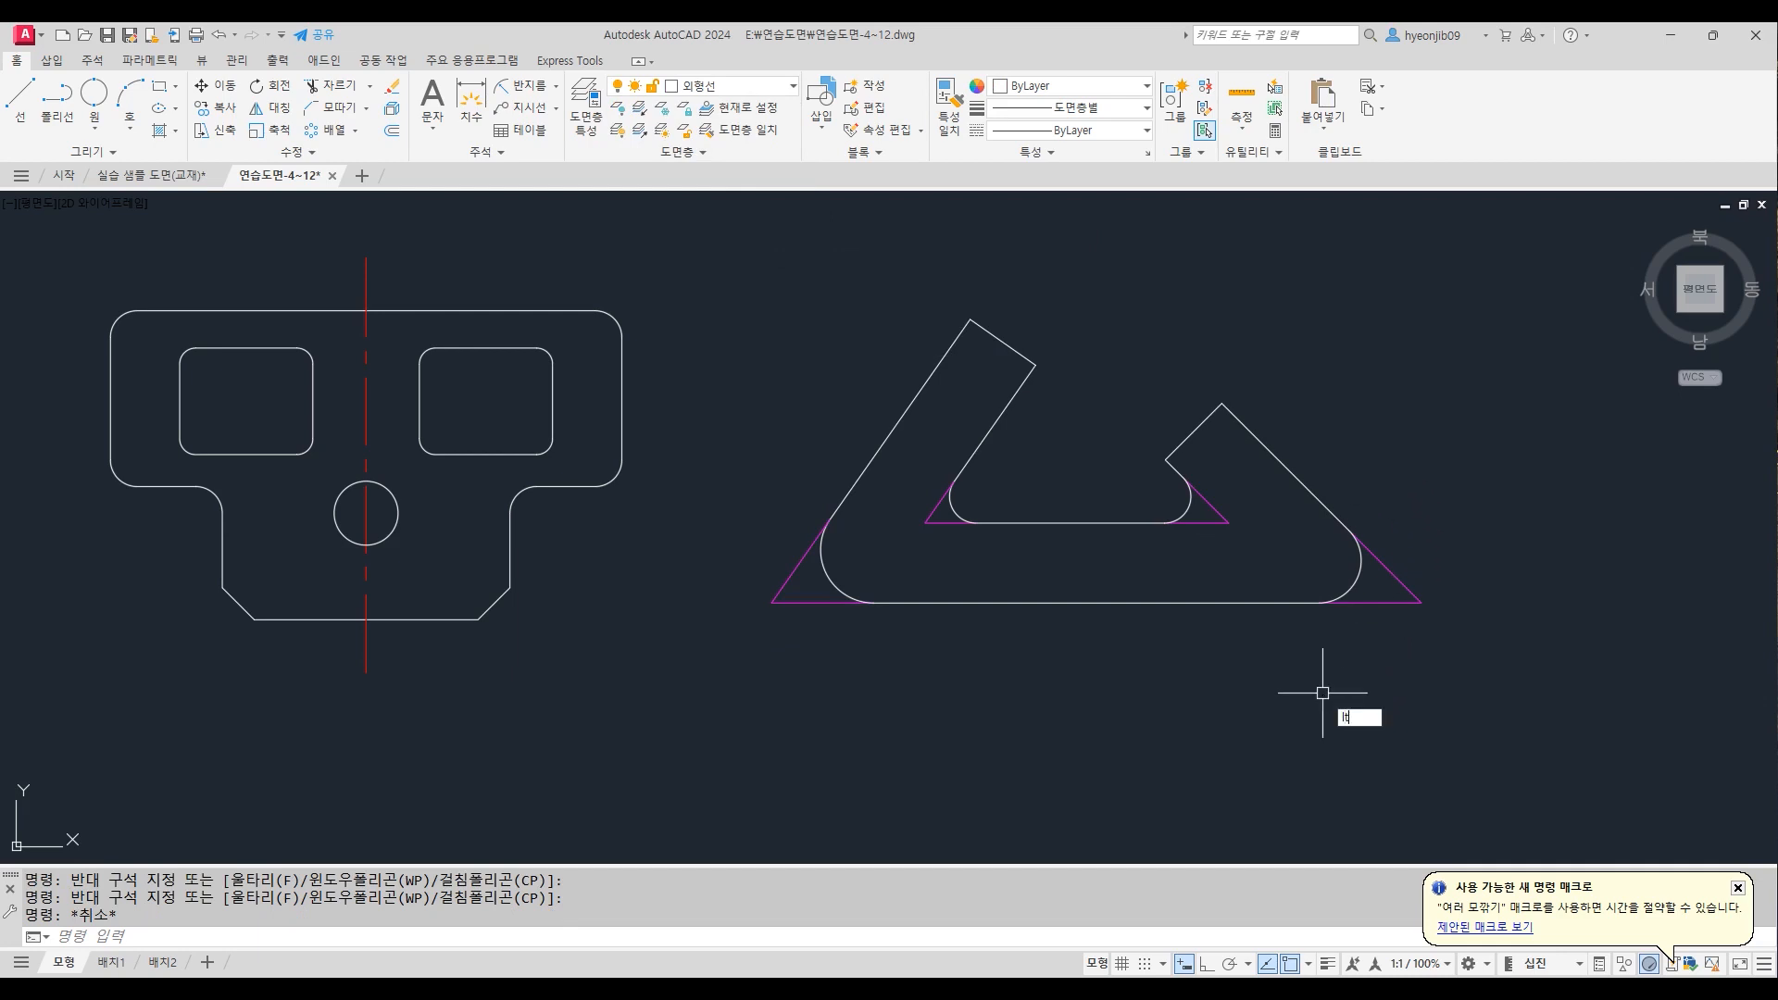
Set the global linetype scale (LTSCALE) to 0.3
{"action": "type", "text": "LTS"}
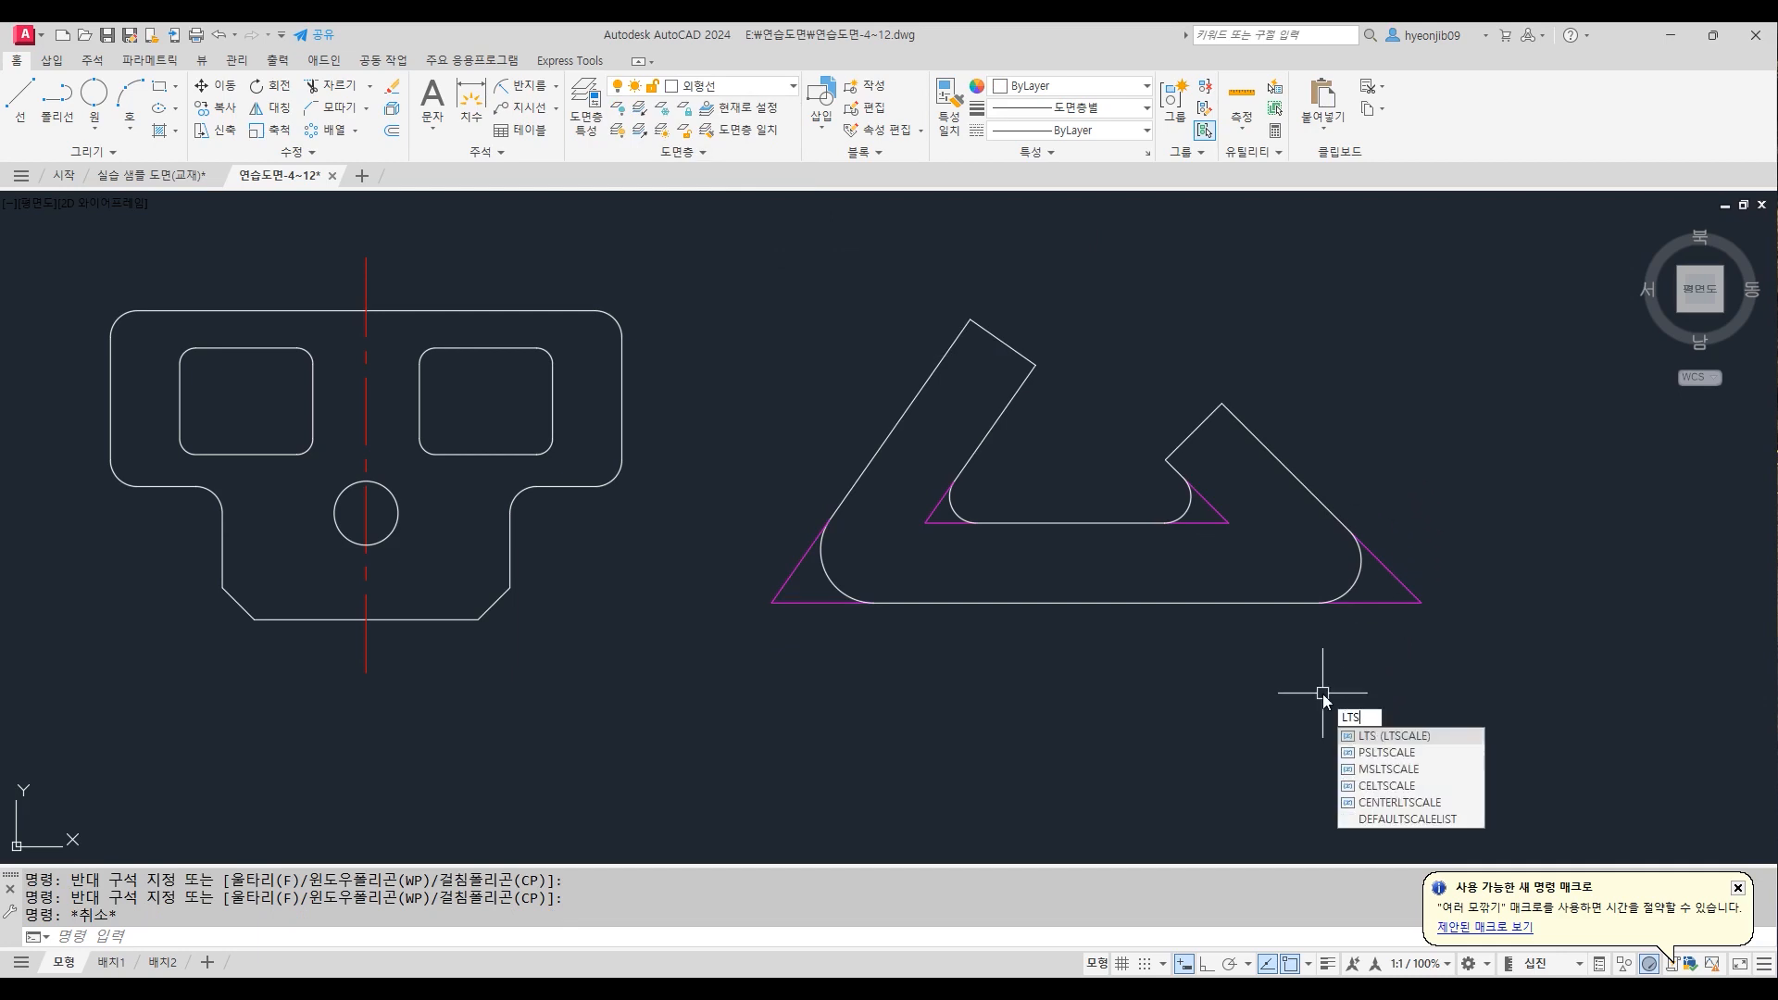
{"action": "key", "text": "Return"}
{"action": "type", "text": "0.3"}
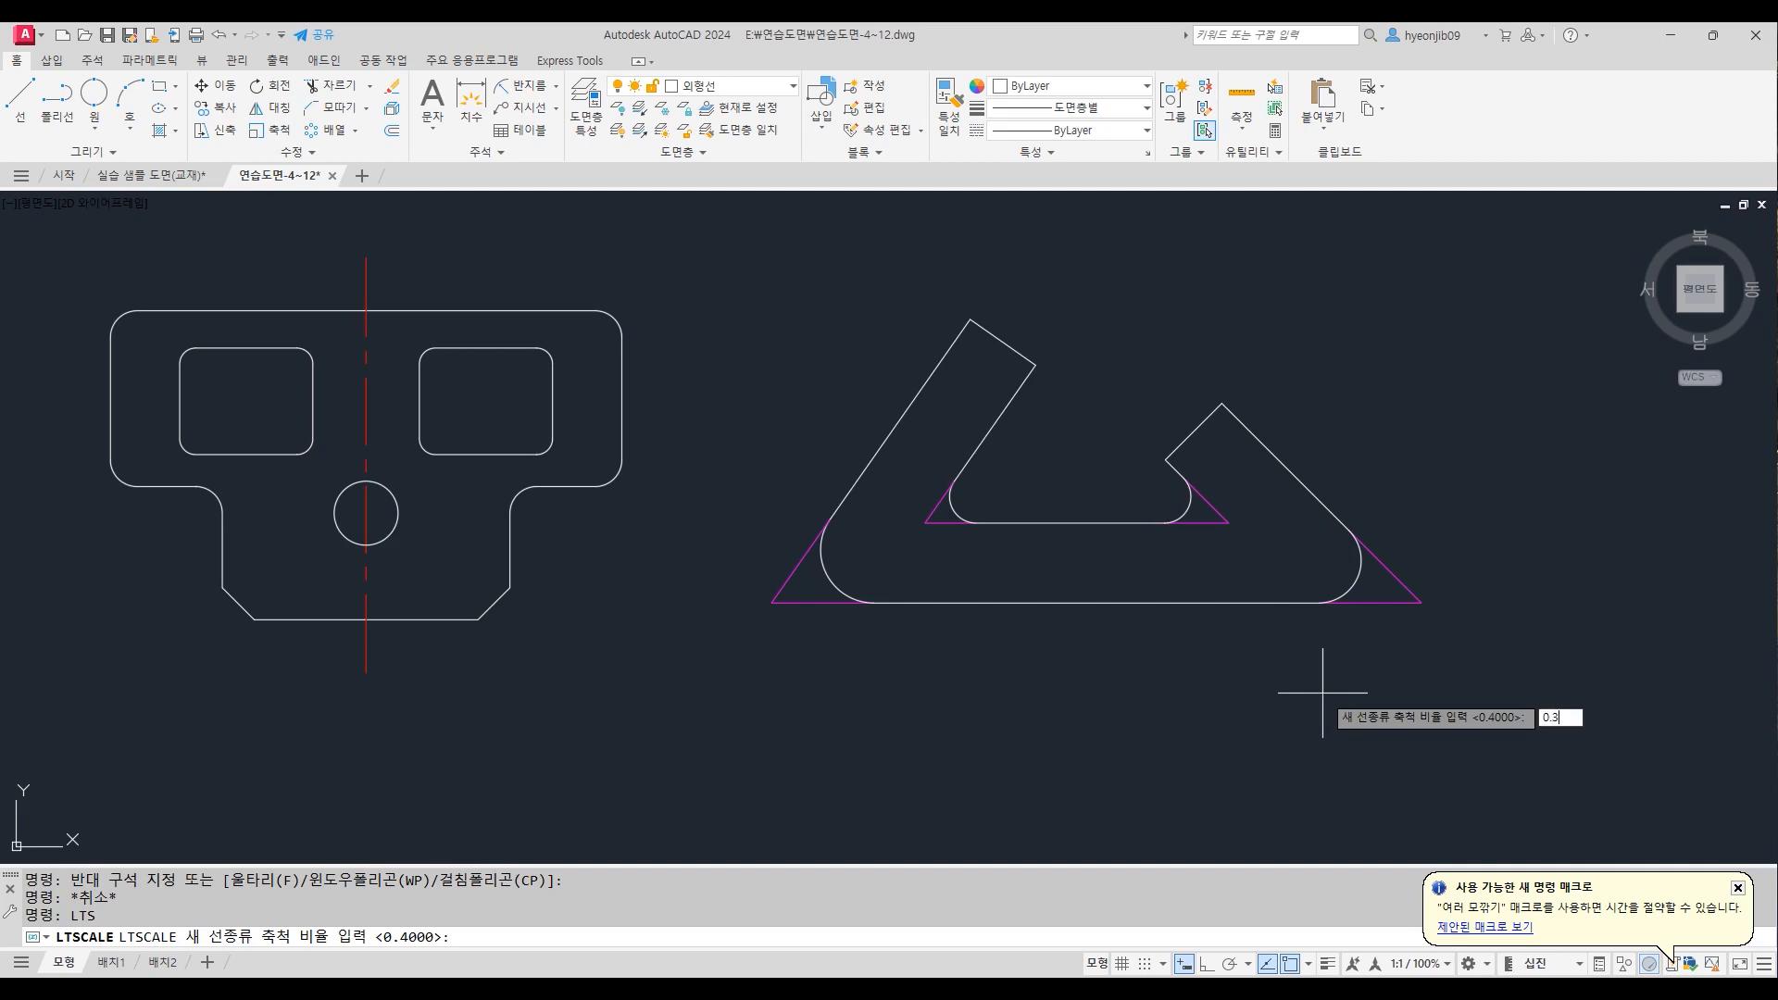
{"action": "key", "text": "Return"}
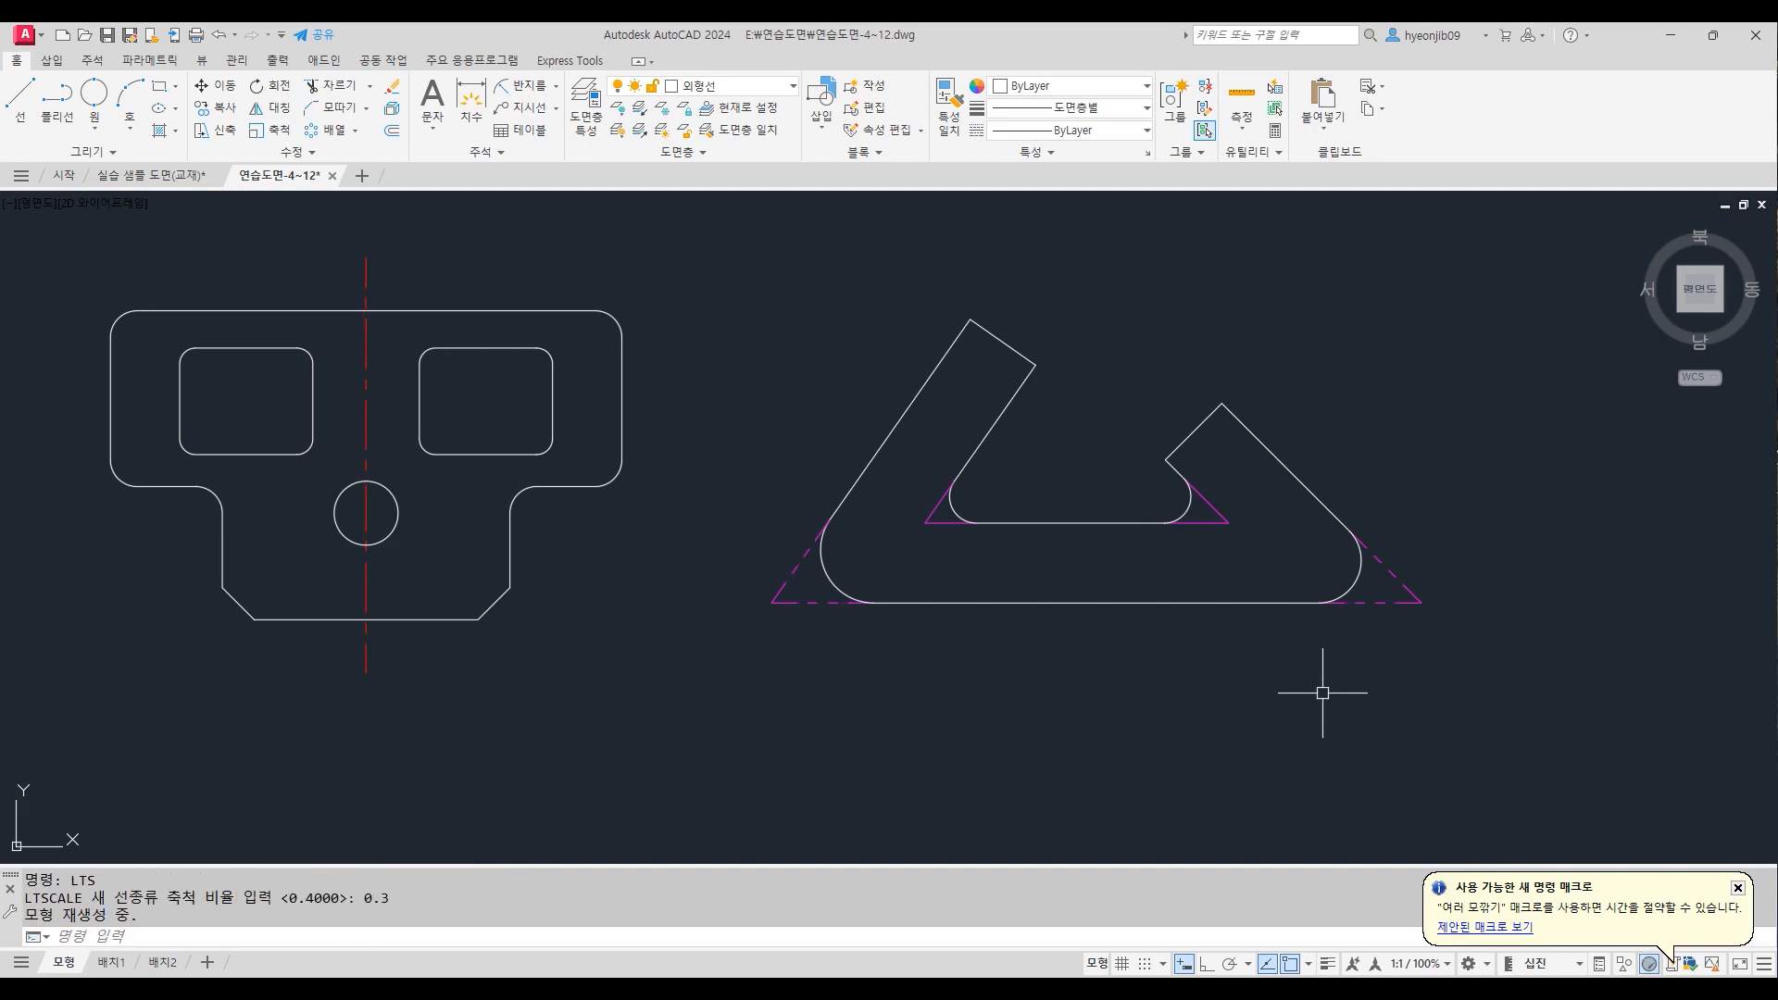
Draw a vertical line 40 long downward in the empty area to the right of figure 2
{"action": "scroll", "coordinate": [1491, 451], "scroll_direction": "up", "scroll_amount": 2}
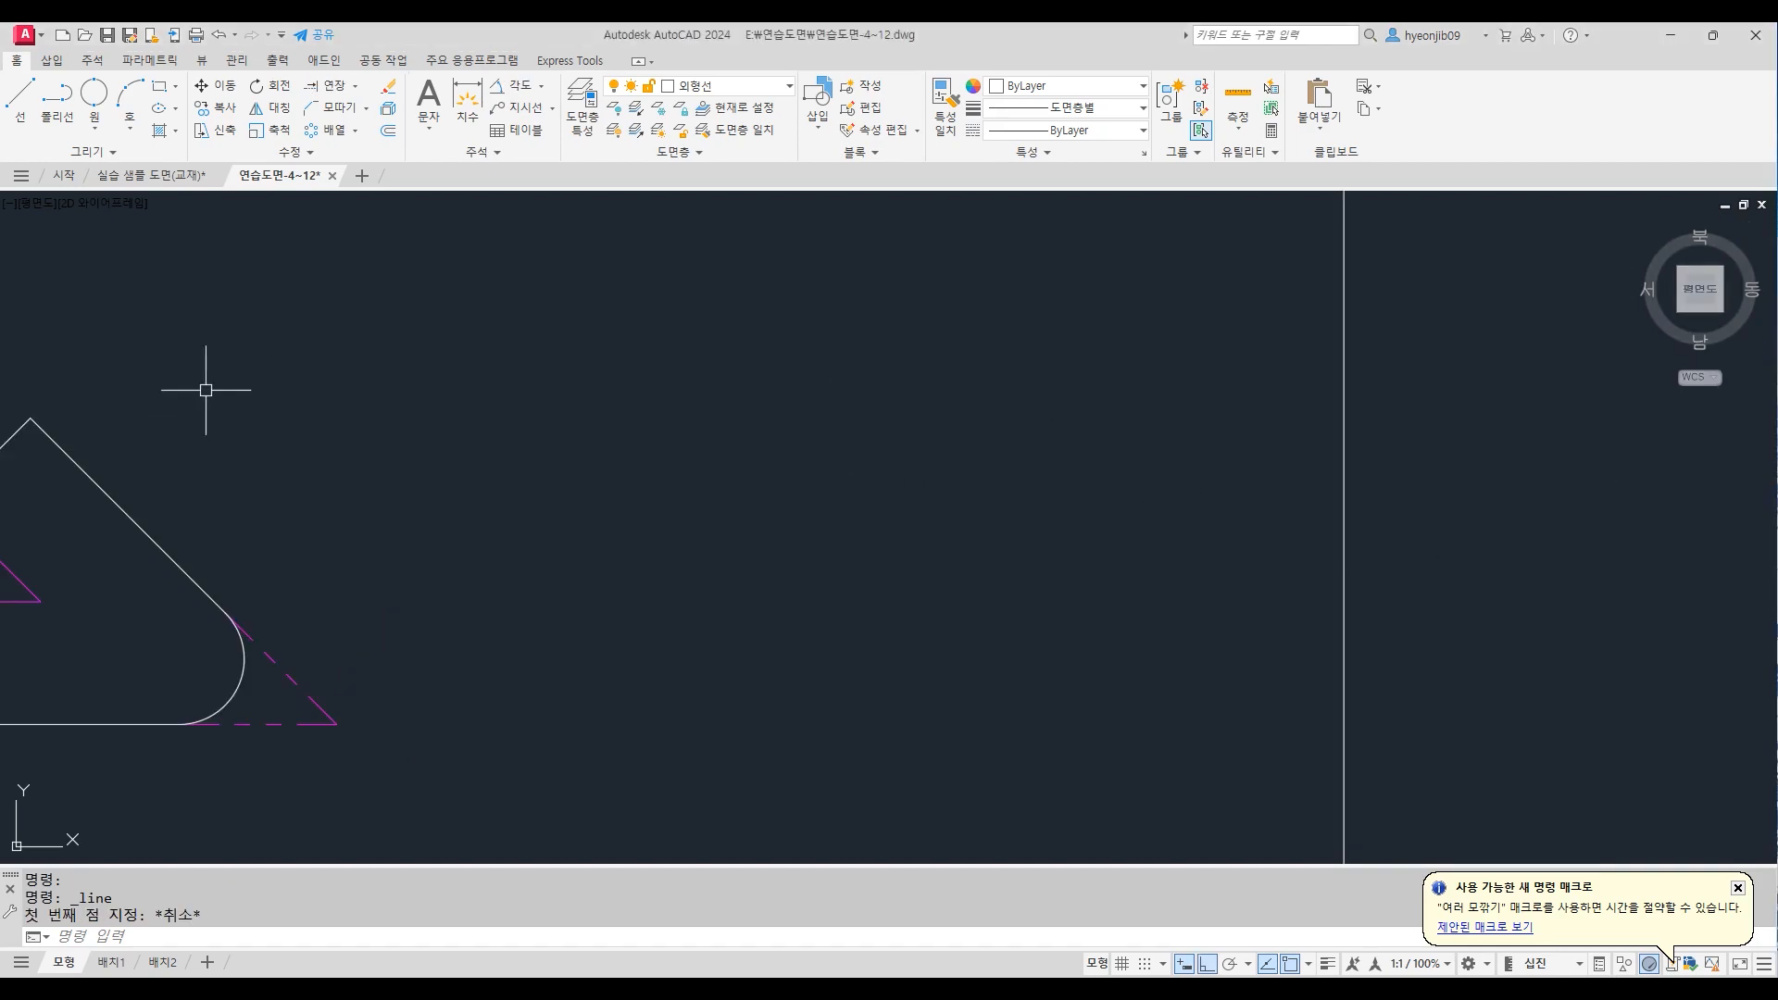
{"action": "left_click", "coordinate": [21, 97]}
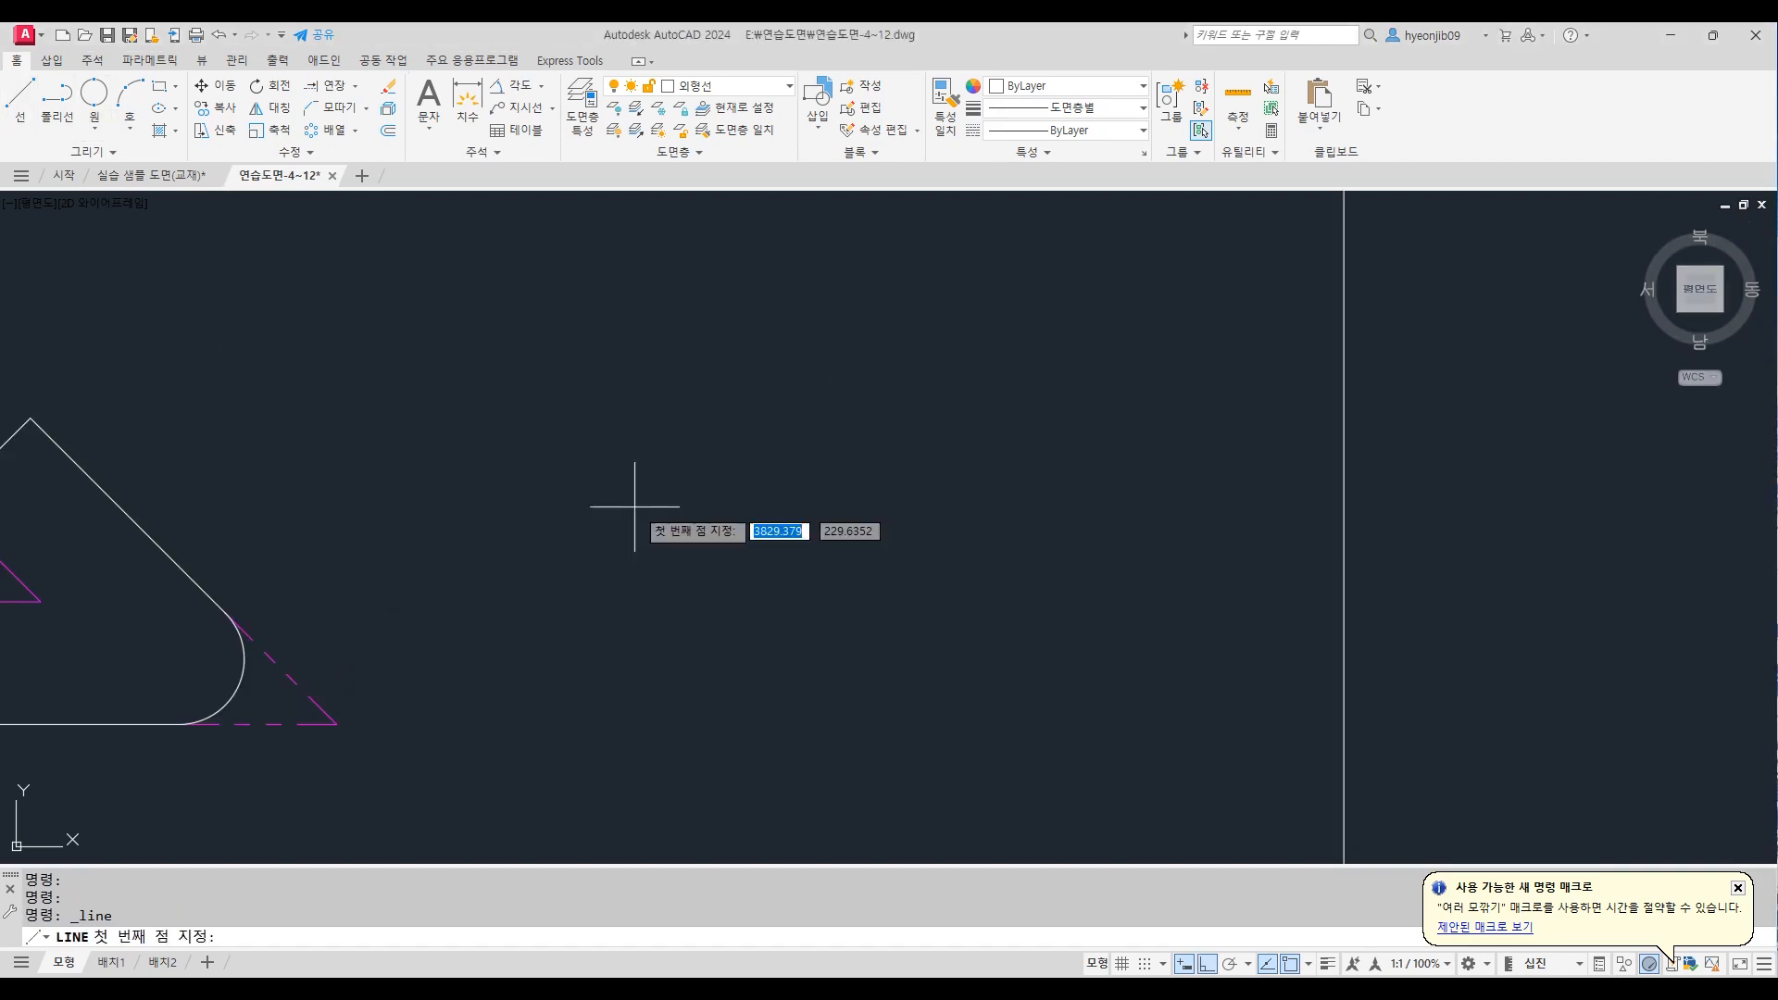
{"action": "left_click", "coordinate": [588, 369]}
{"action": "type", "text": "40"}
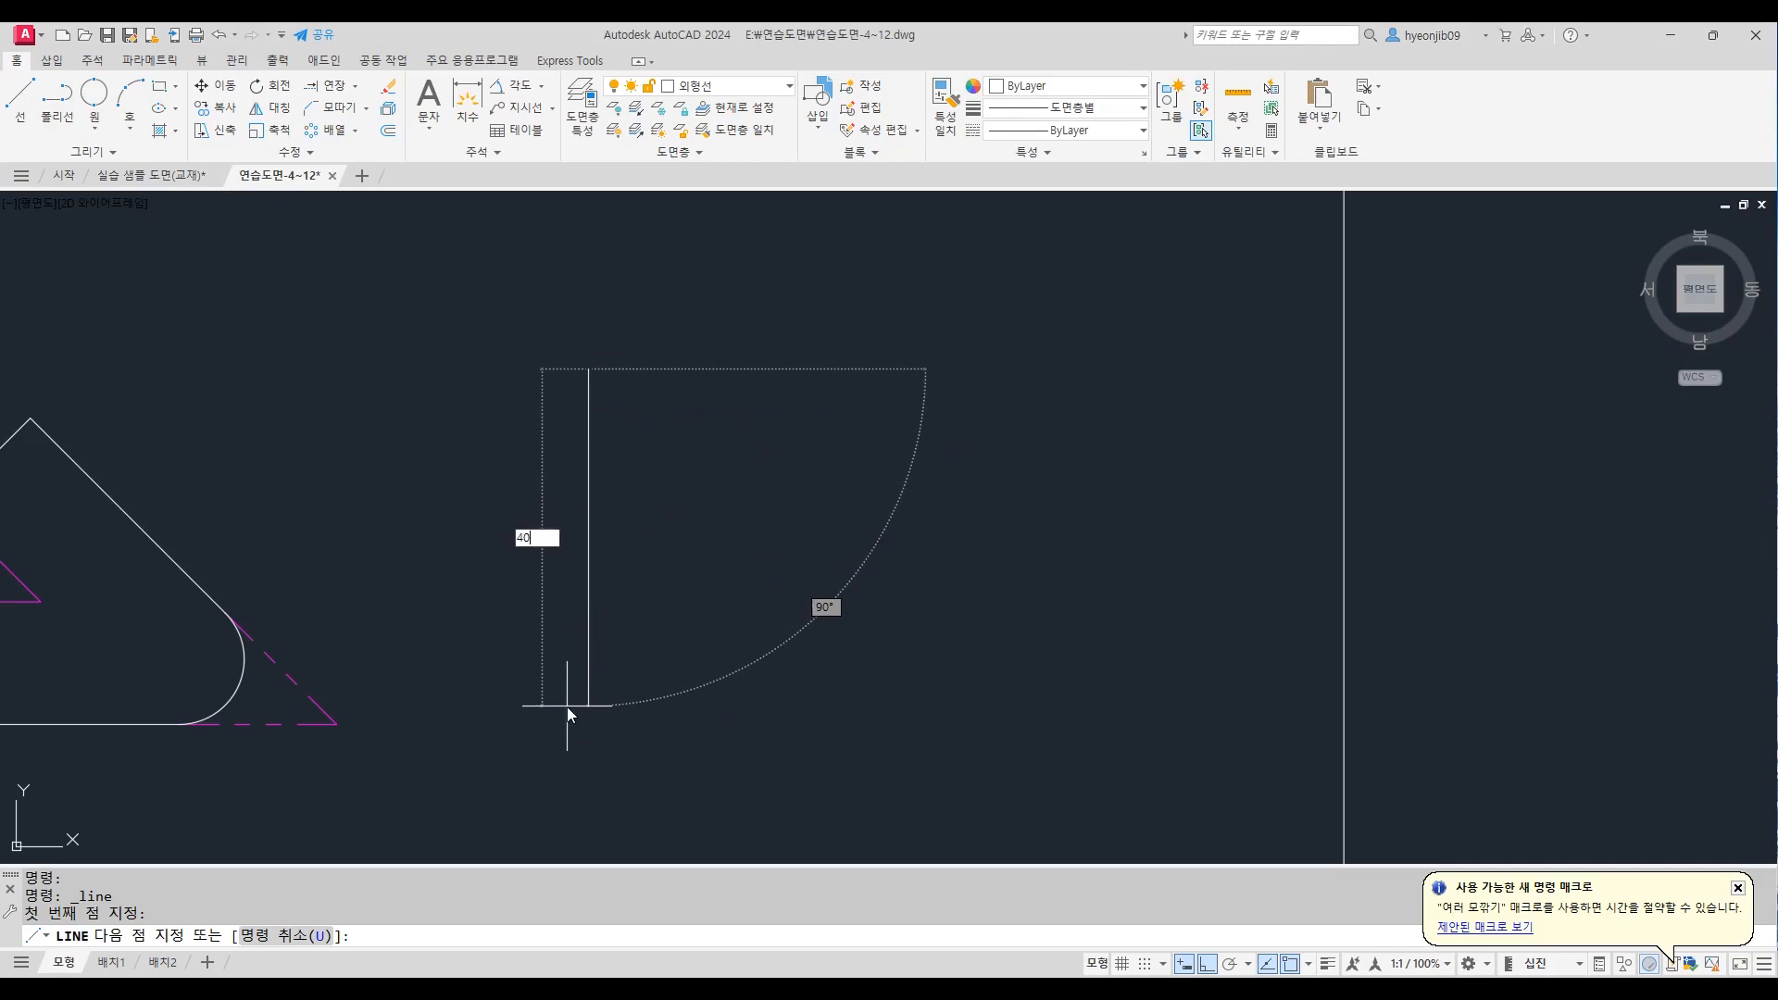
{"action": "key", "text": "Return"}
{"action": "key", "text": "Return"}
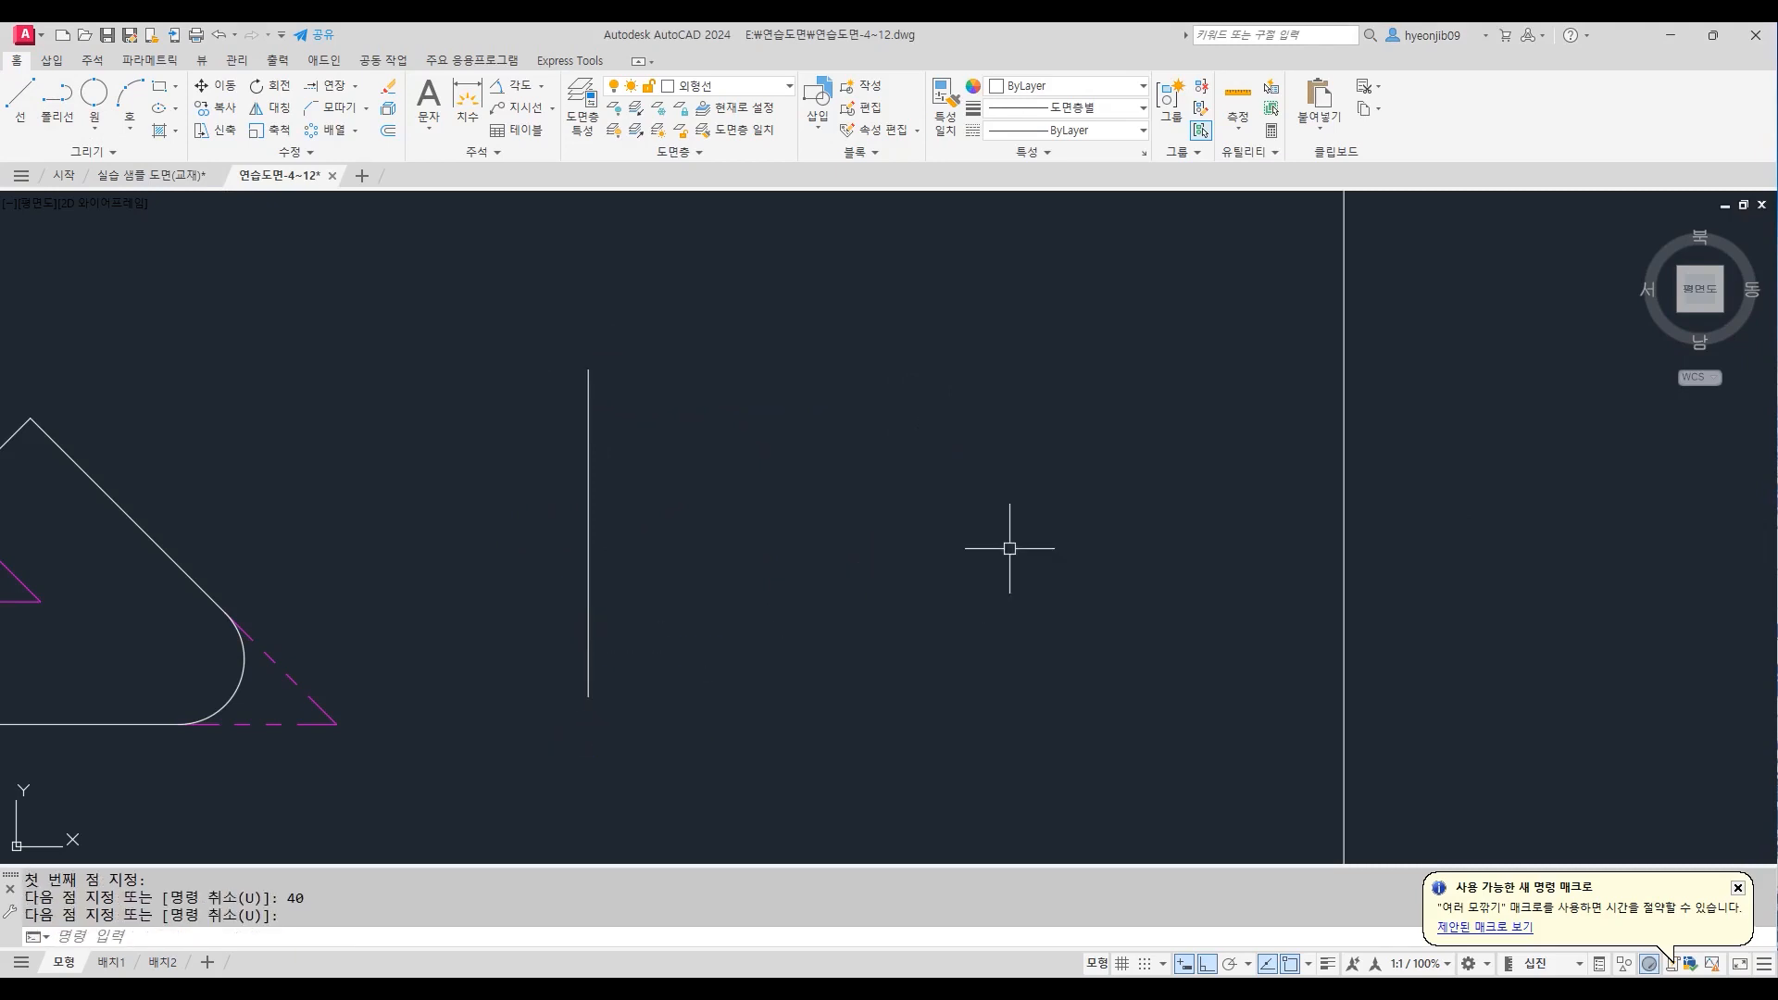
Offset the new 40-long vertical line 14 to its right
{"action": "type", "text": "o"}
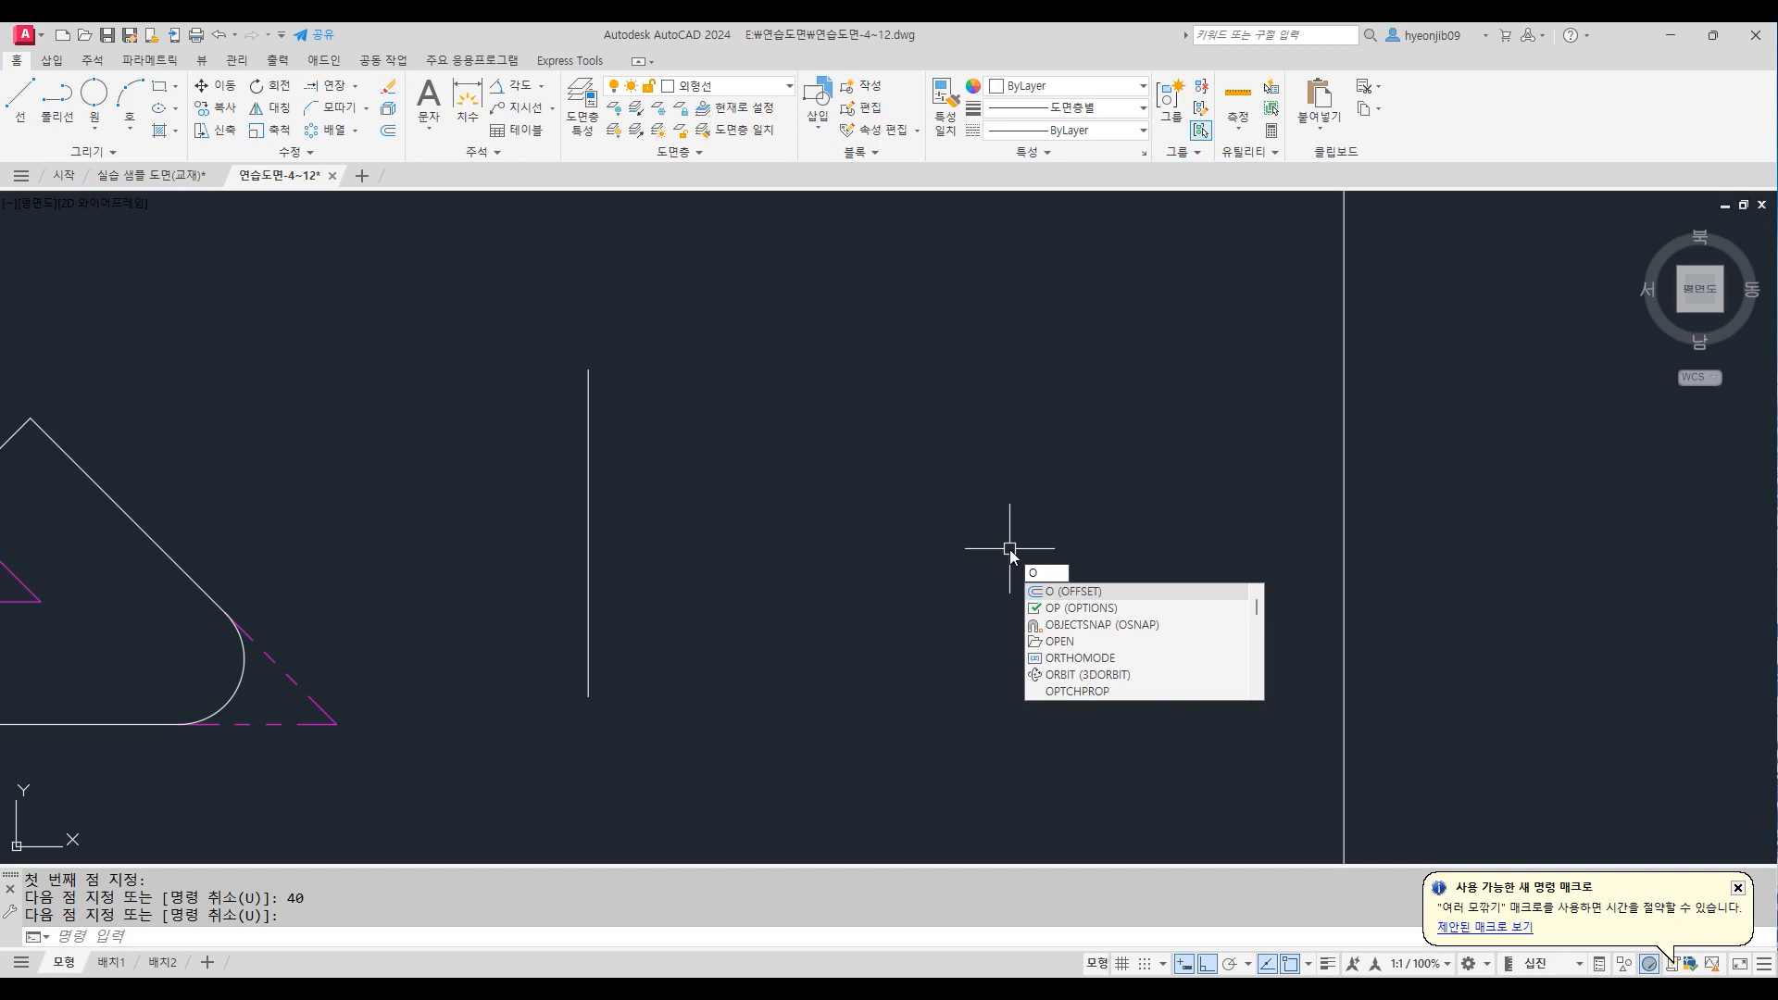
{"action": "key", "text": "Return"}
{"action": "type", "text": "14"}
{"action": "key", "text": "Return"}
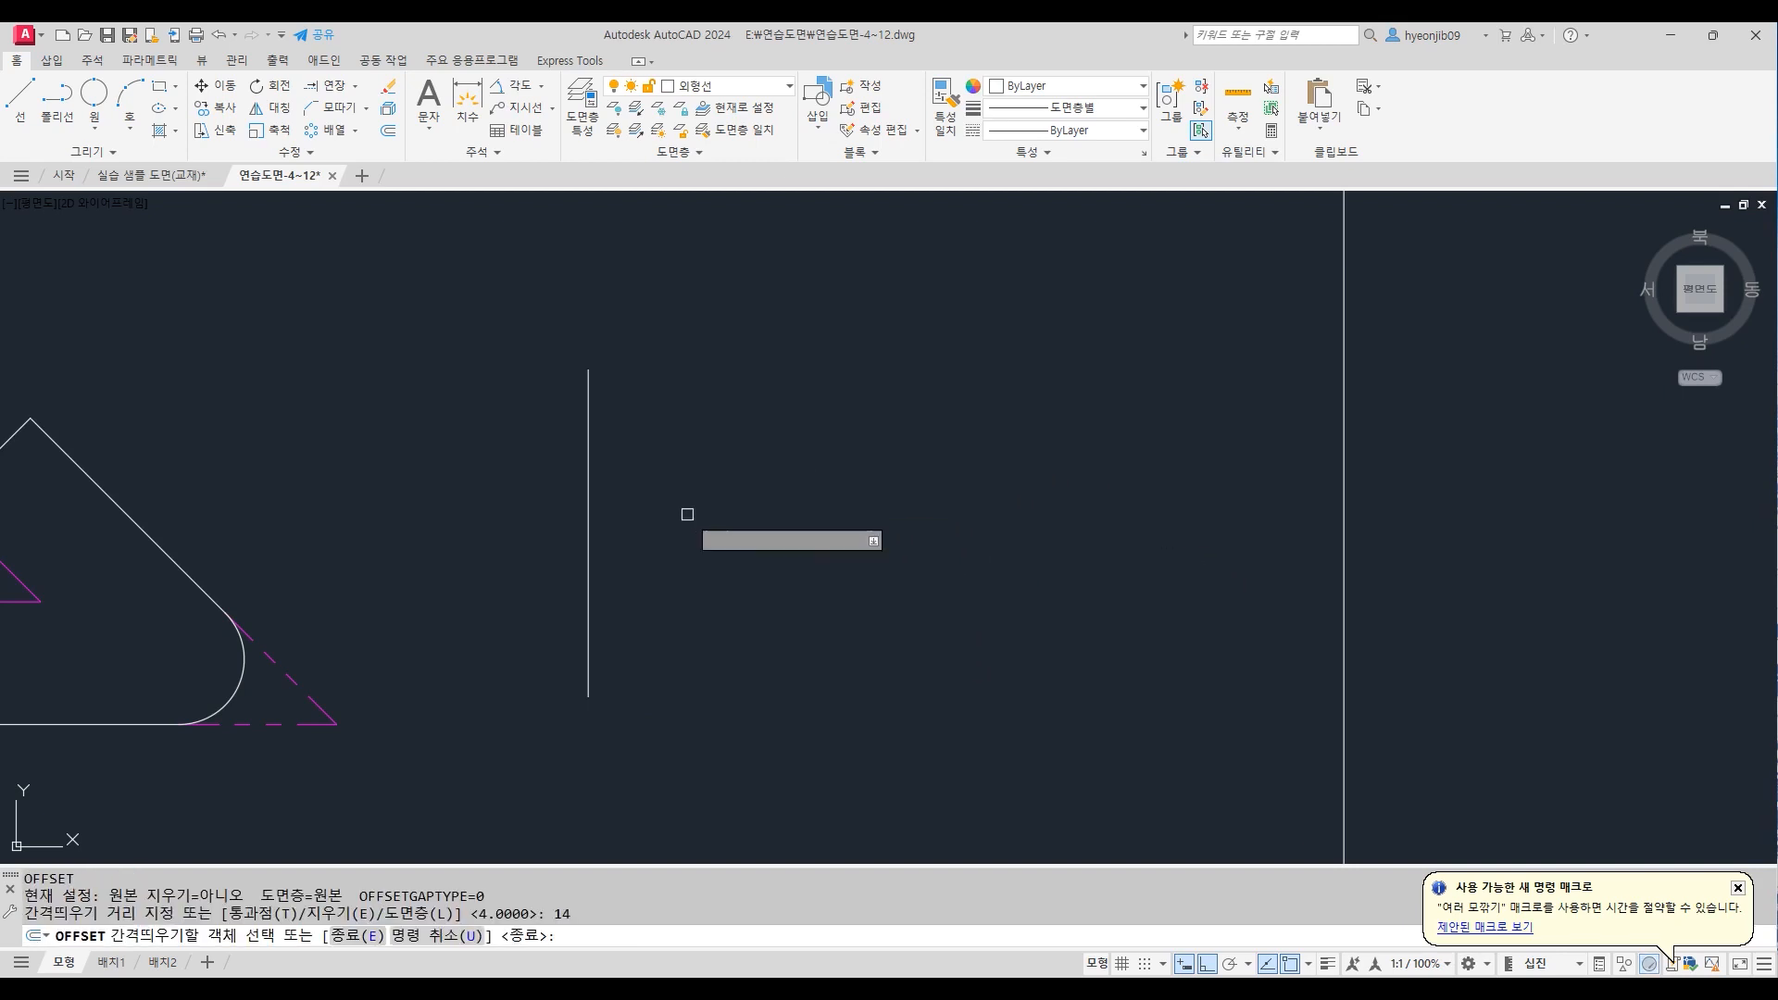
{"action": "left_click", "coordinate": [589, 506]}
{"action": "left_click", "coordinate": [741, 504]}
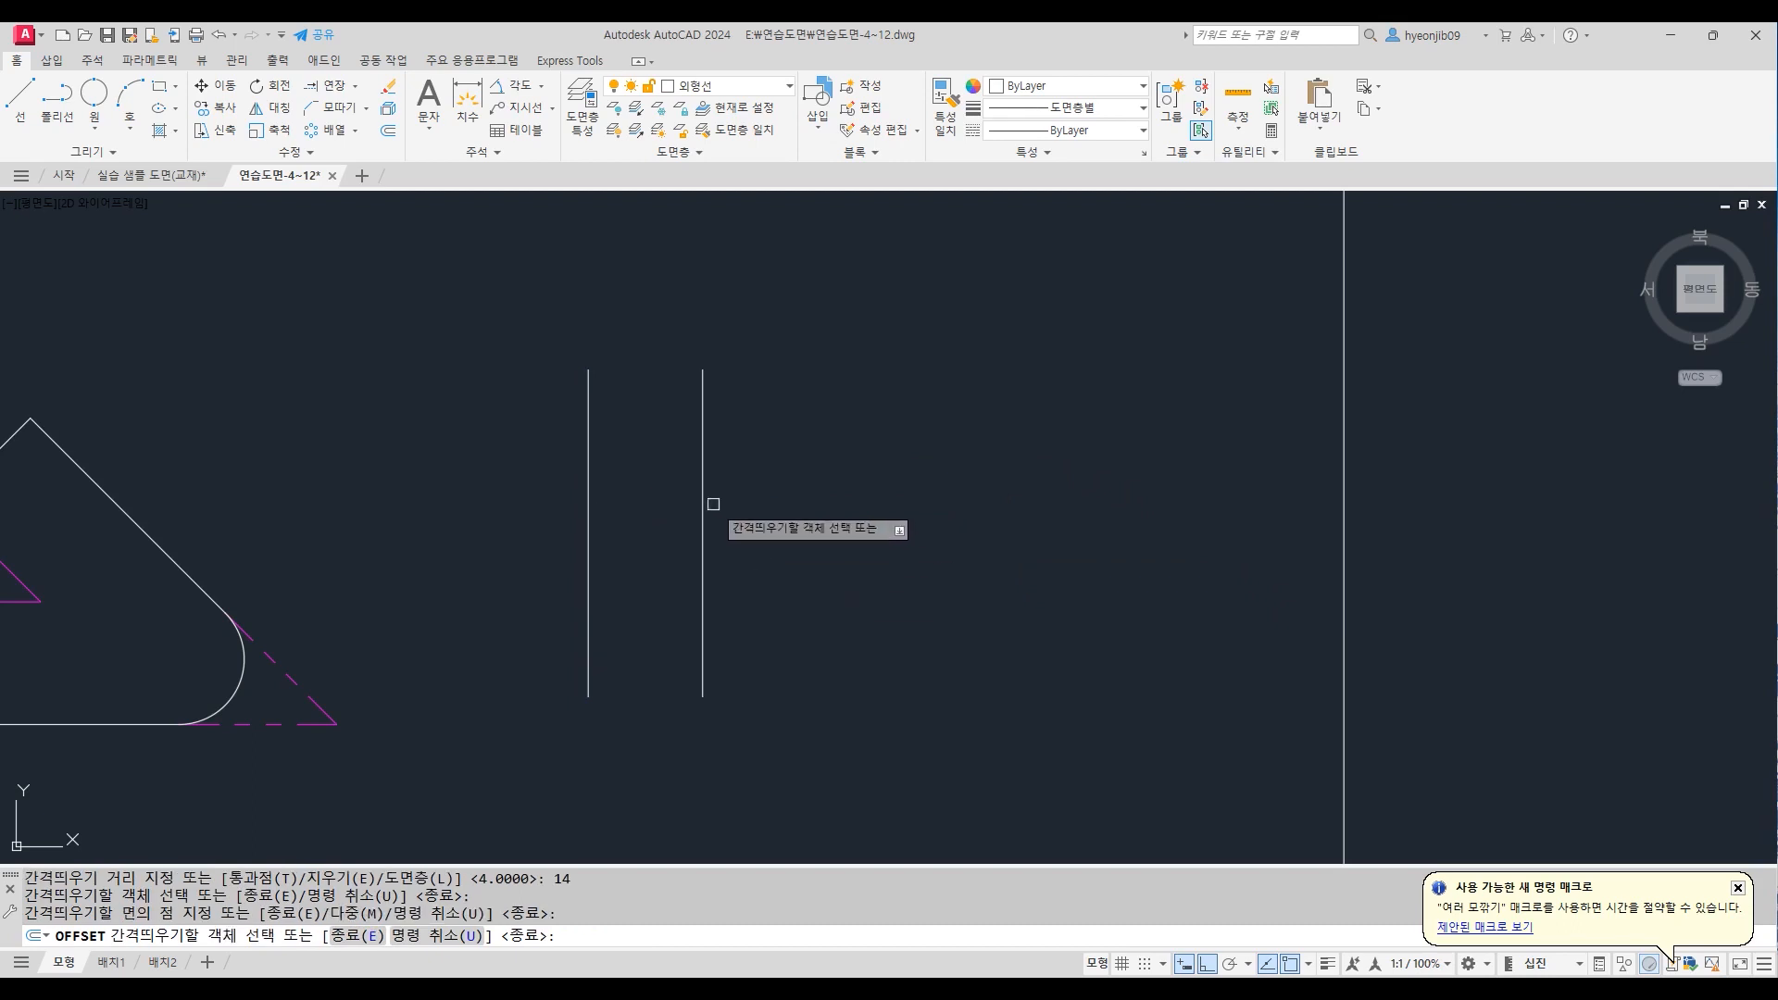
Offset the second vertical line 12 to its right, and the resulting third line 10 further right
{"action": "left_click", "coordinate": [703, 506]}
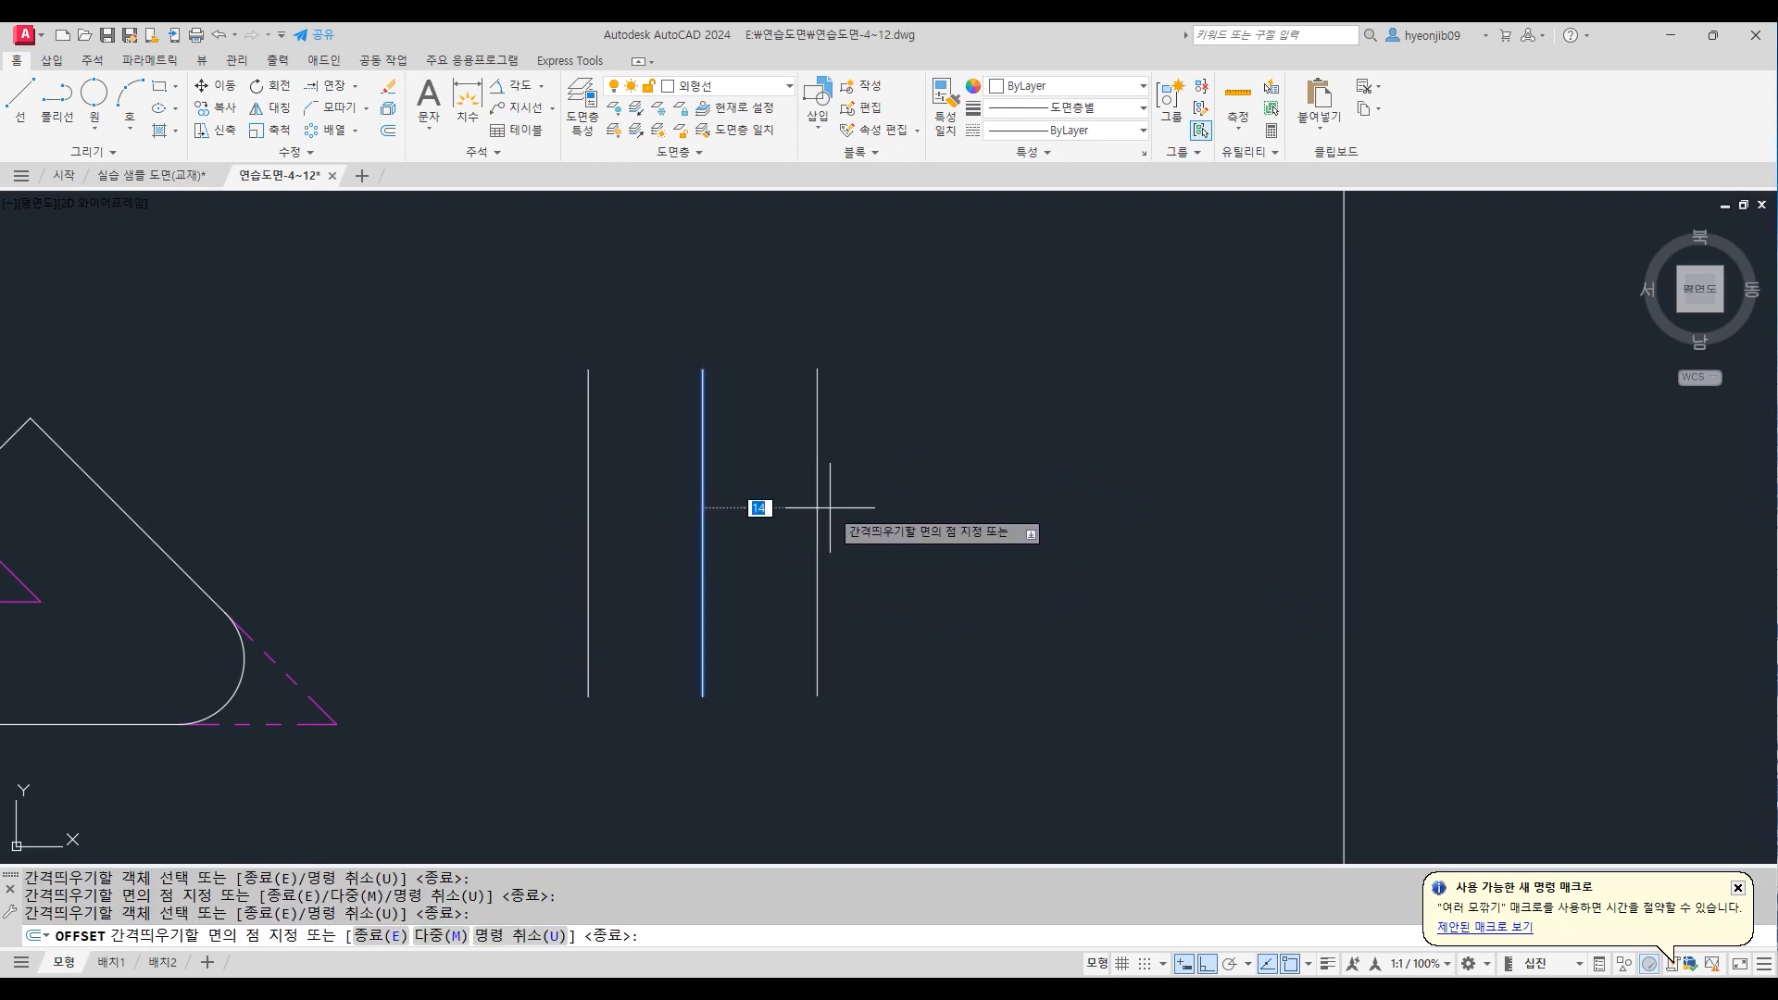
{"action": "type", "text": "2"}
{"action": "key", "text": "Return"}
{"action": "left_click", "coordinate": [799, 514]}
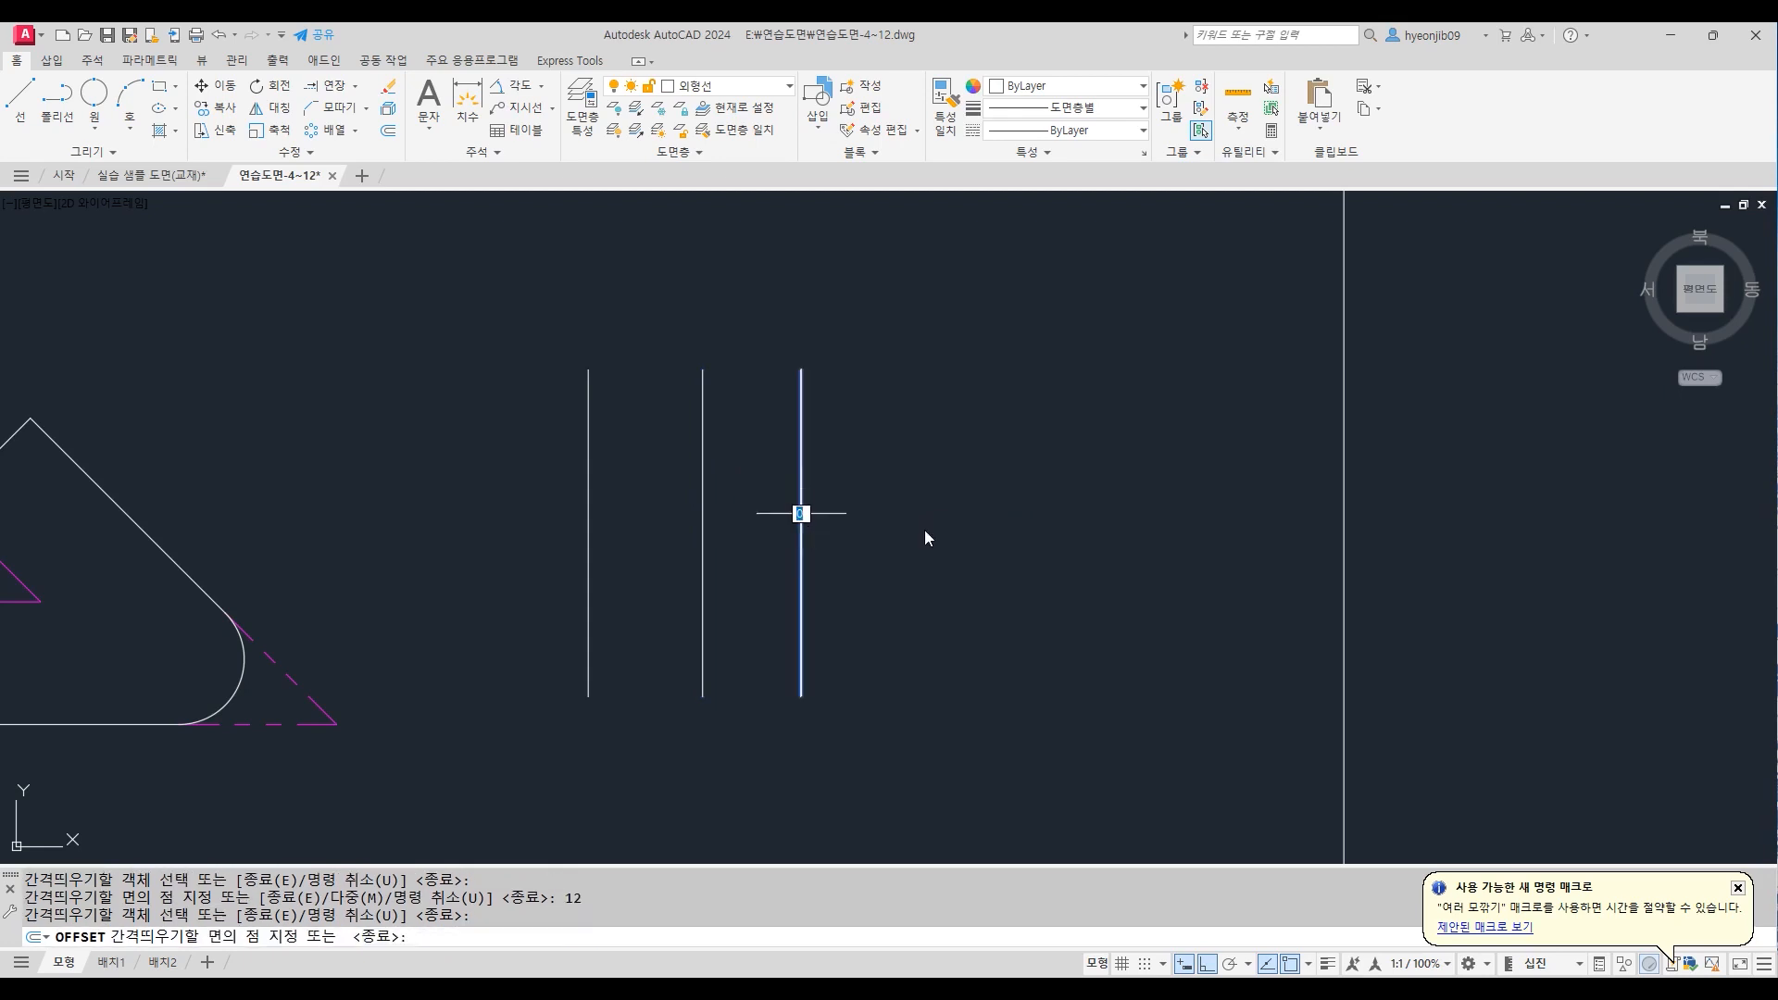
{"action": "type", "text": "10"}
{"action": "key", "text": "Return"}
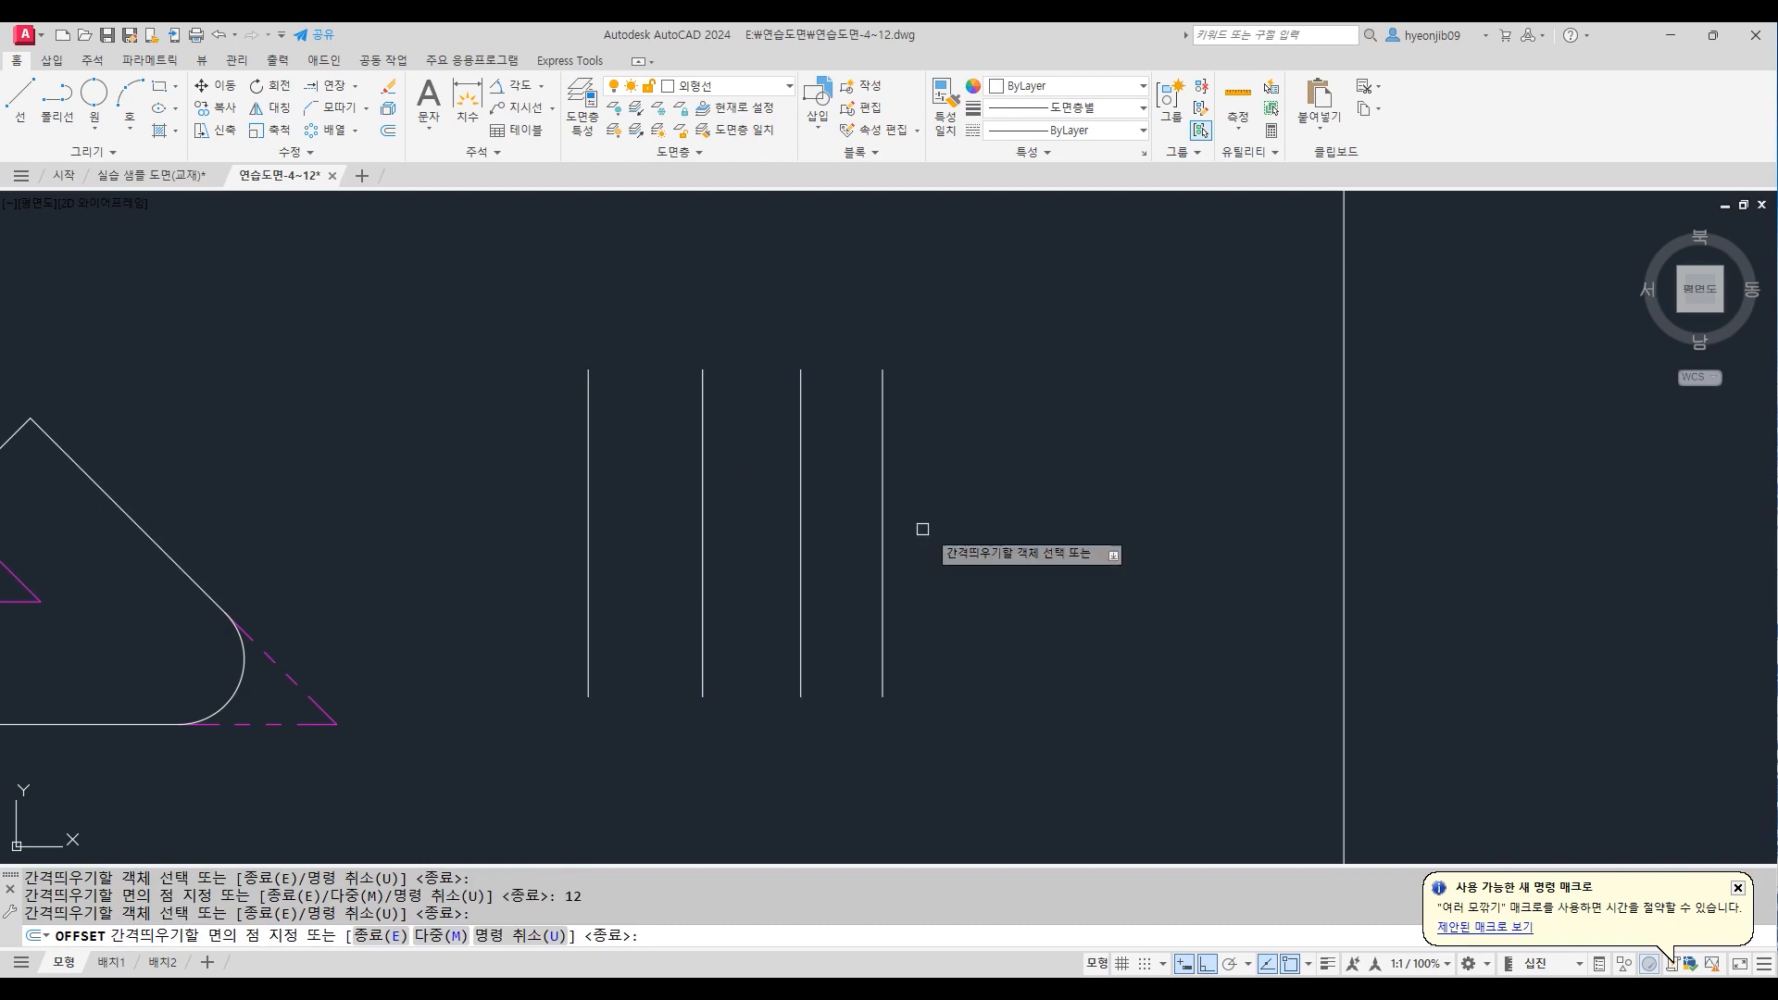
Add three more vertical lines on the right by successive offsets of 8, 6 and 4, each from the newest line
{"action": "left_click", "coordinate": [882, 505]}
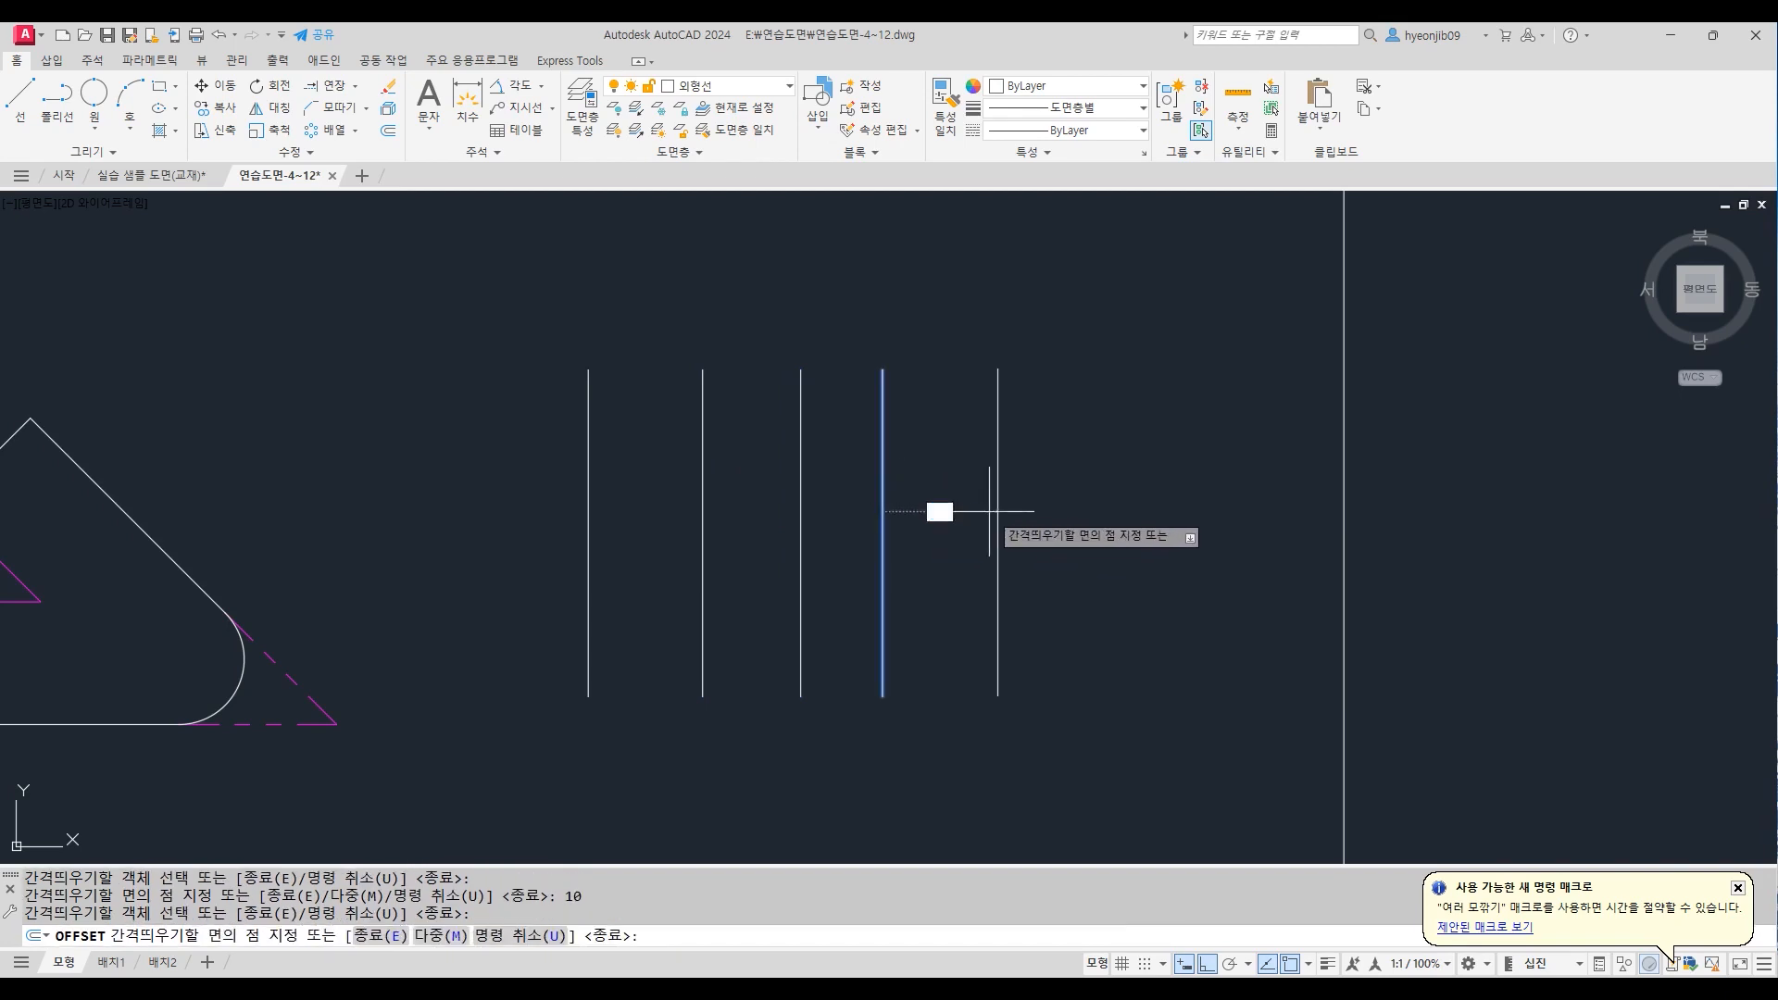
{"action": "type", "text": "8"}
{"action": "key", "text": "Return"}
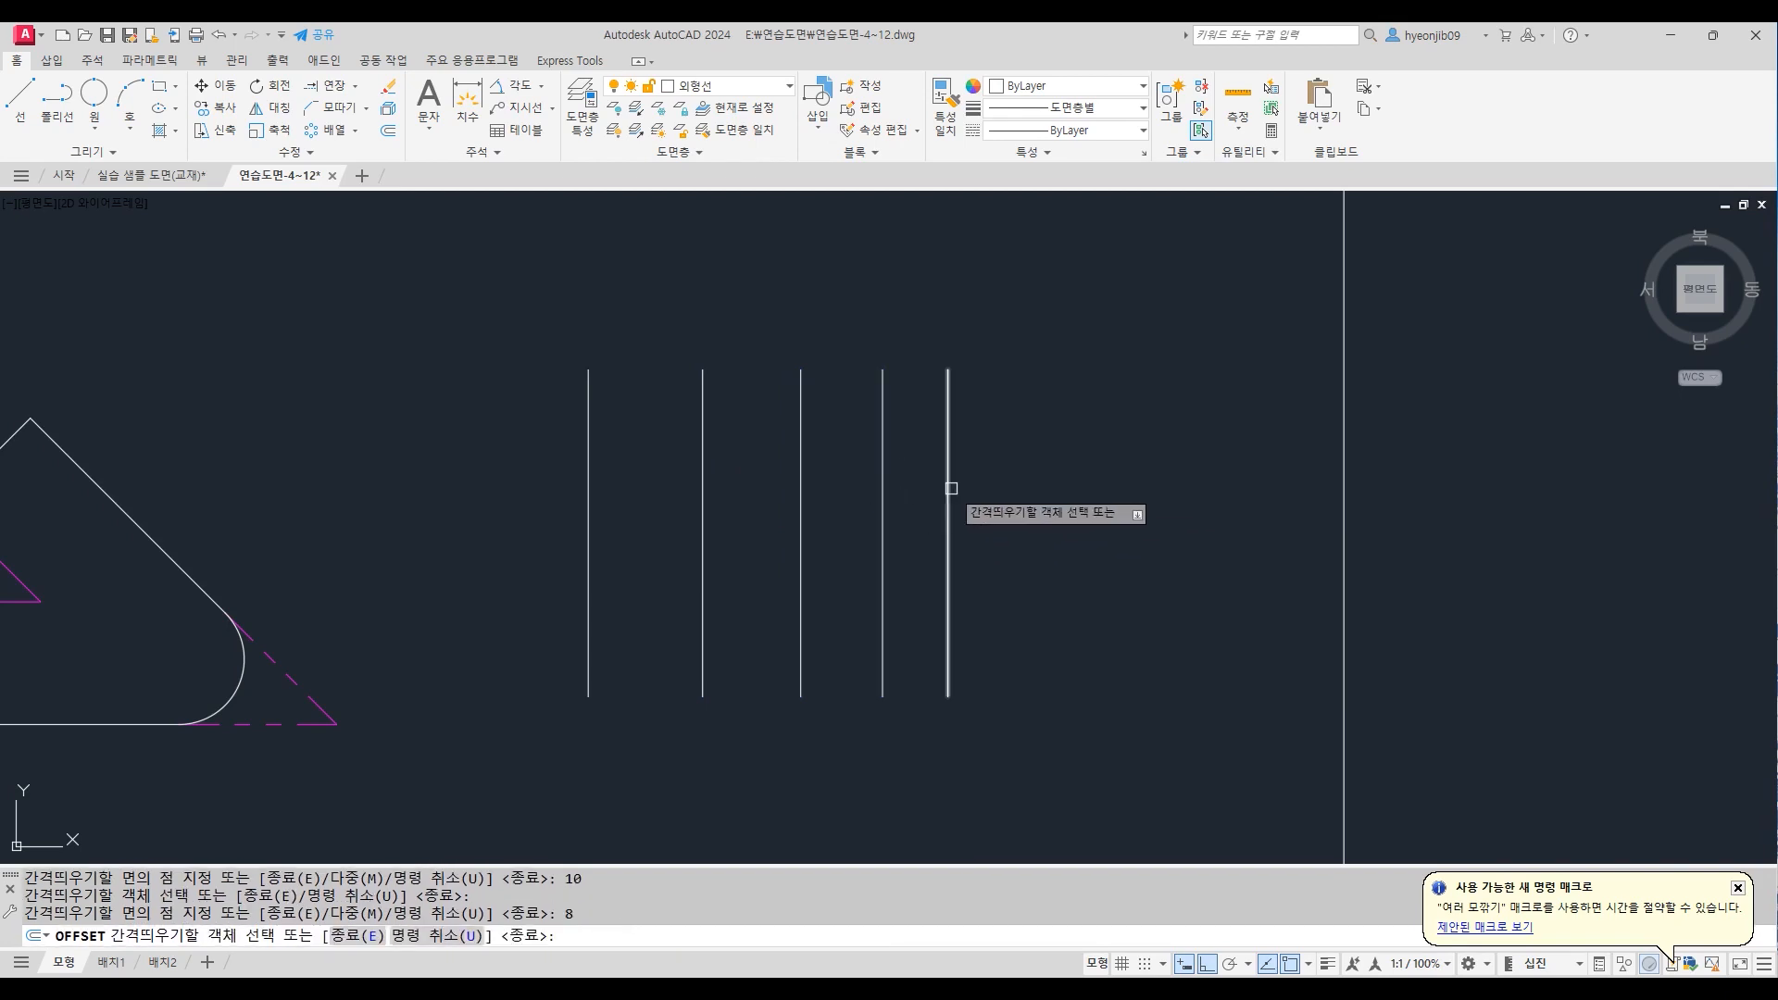
{"action": "left_click", "coordinate": [951, 488]}
{"action": "type", "text": "6"}
{"action": "key", "text": "Return"}
{"action": "left_click", "coordinate": [997, 508]}
{"action": "key", "text": "Return"}
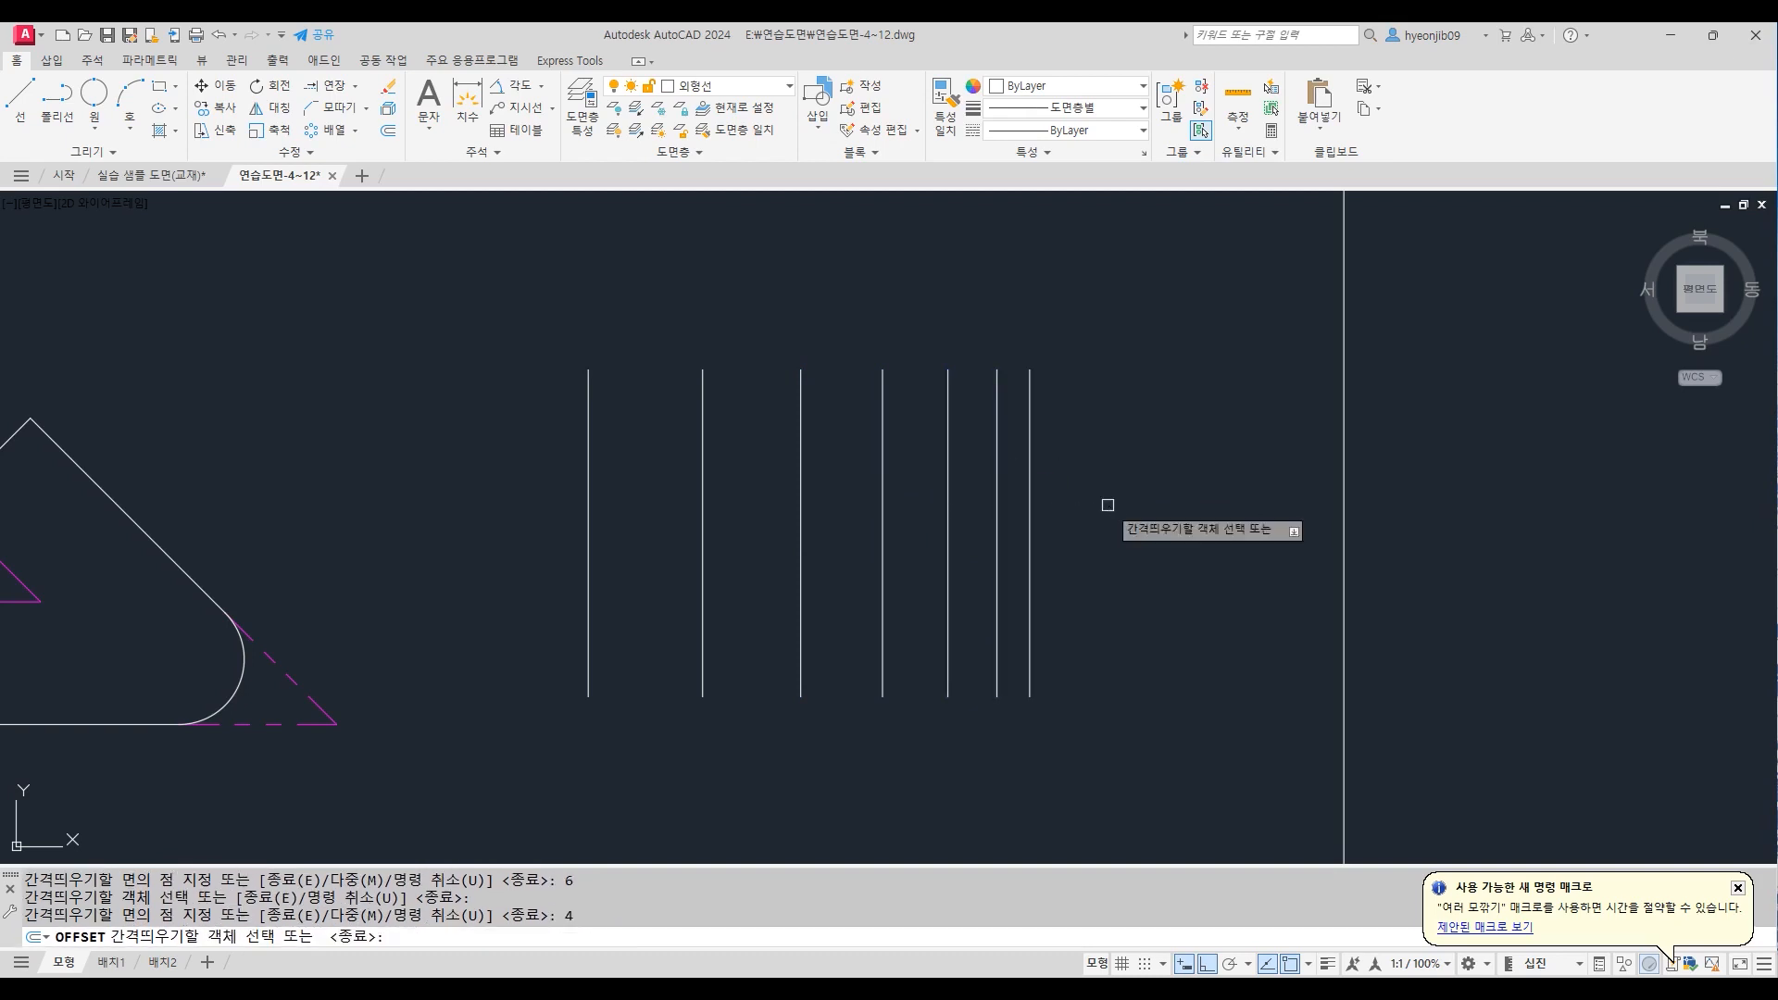
{"action": "key", "text": "Return"}
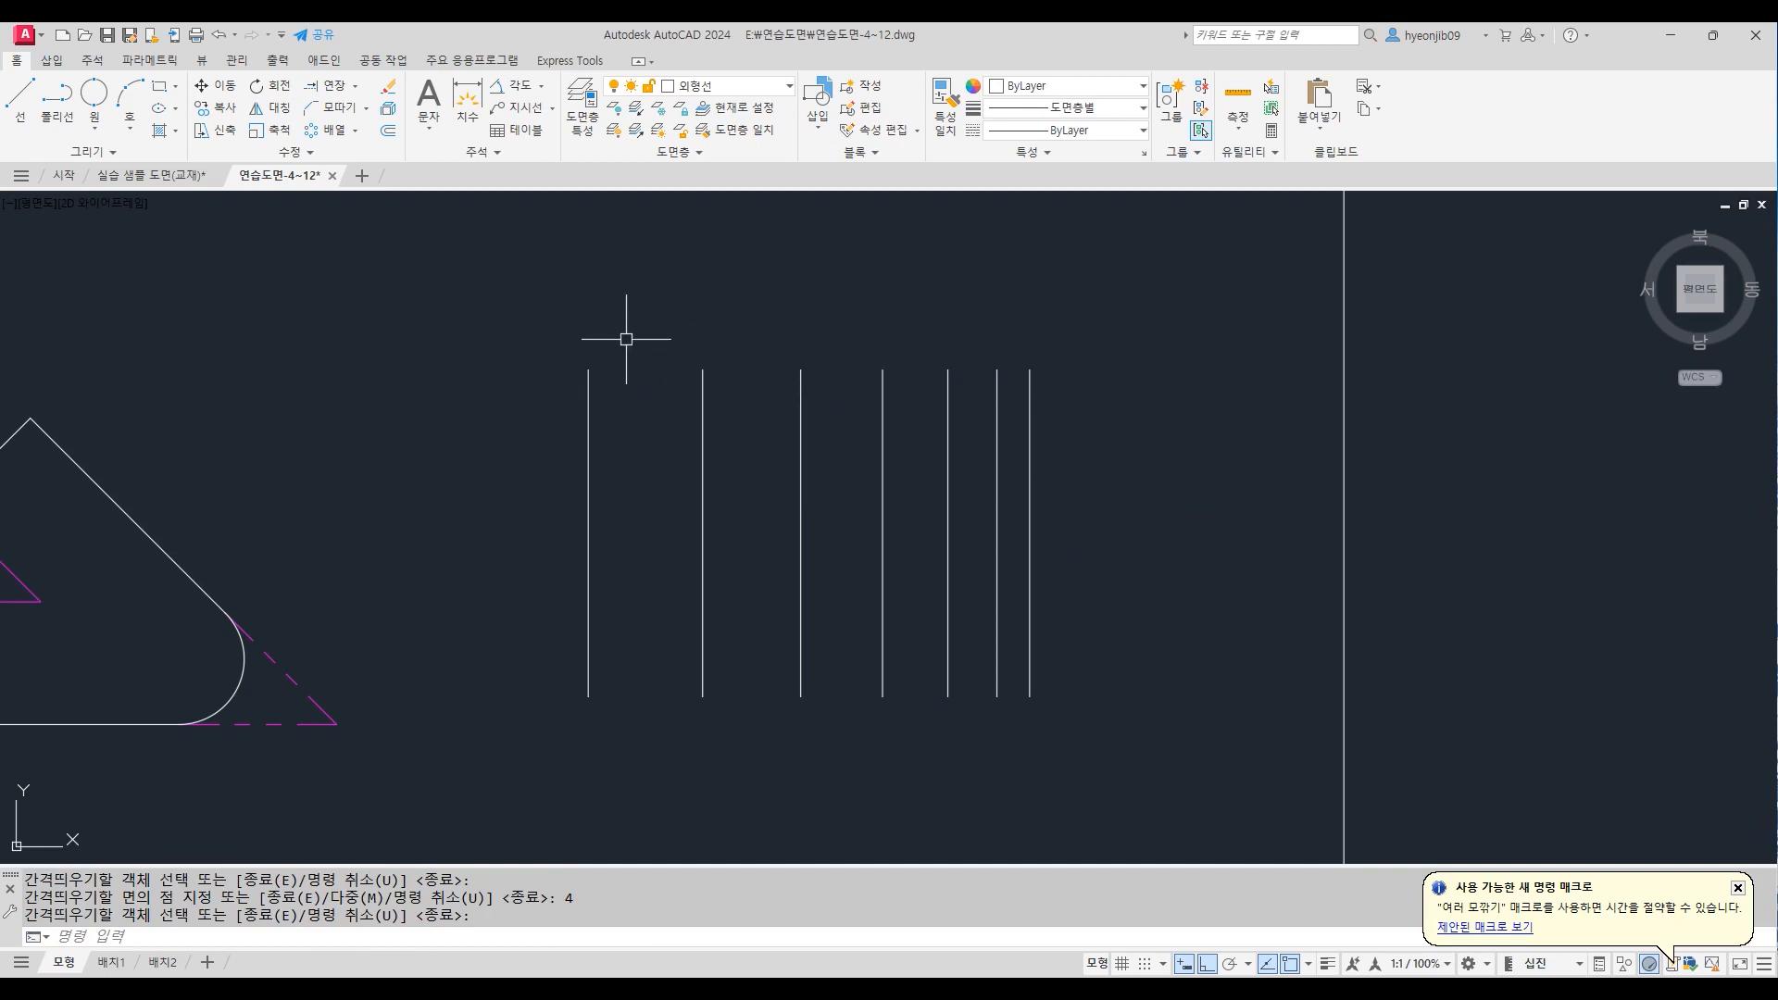
Draw a two-point circle between the upper endpoints of the first and second vertical lines
{"action": "left_click", "coordinate": [95, 129]}
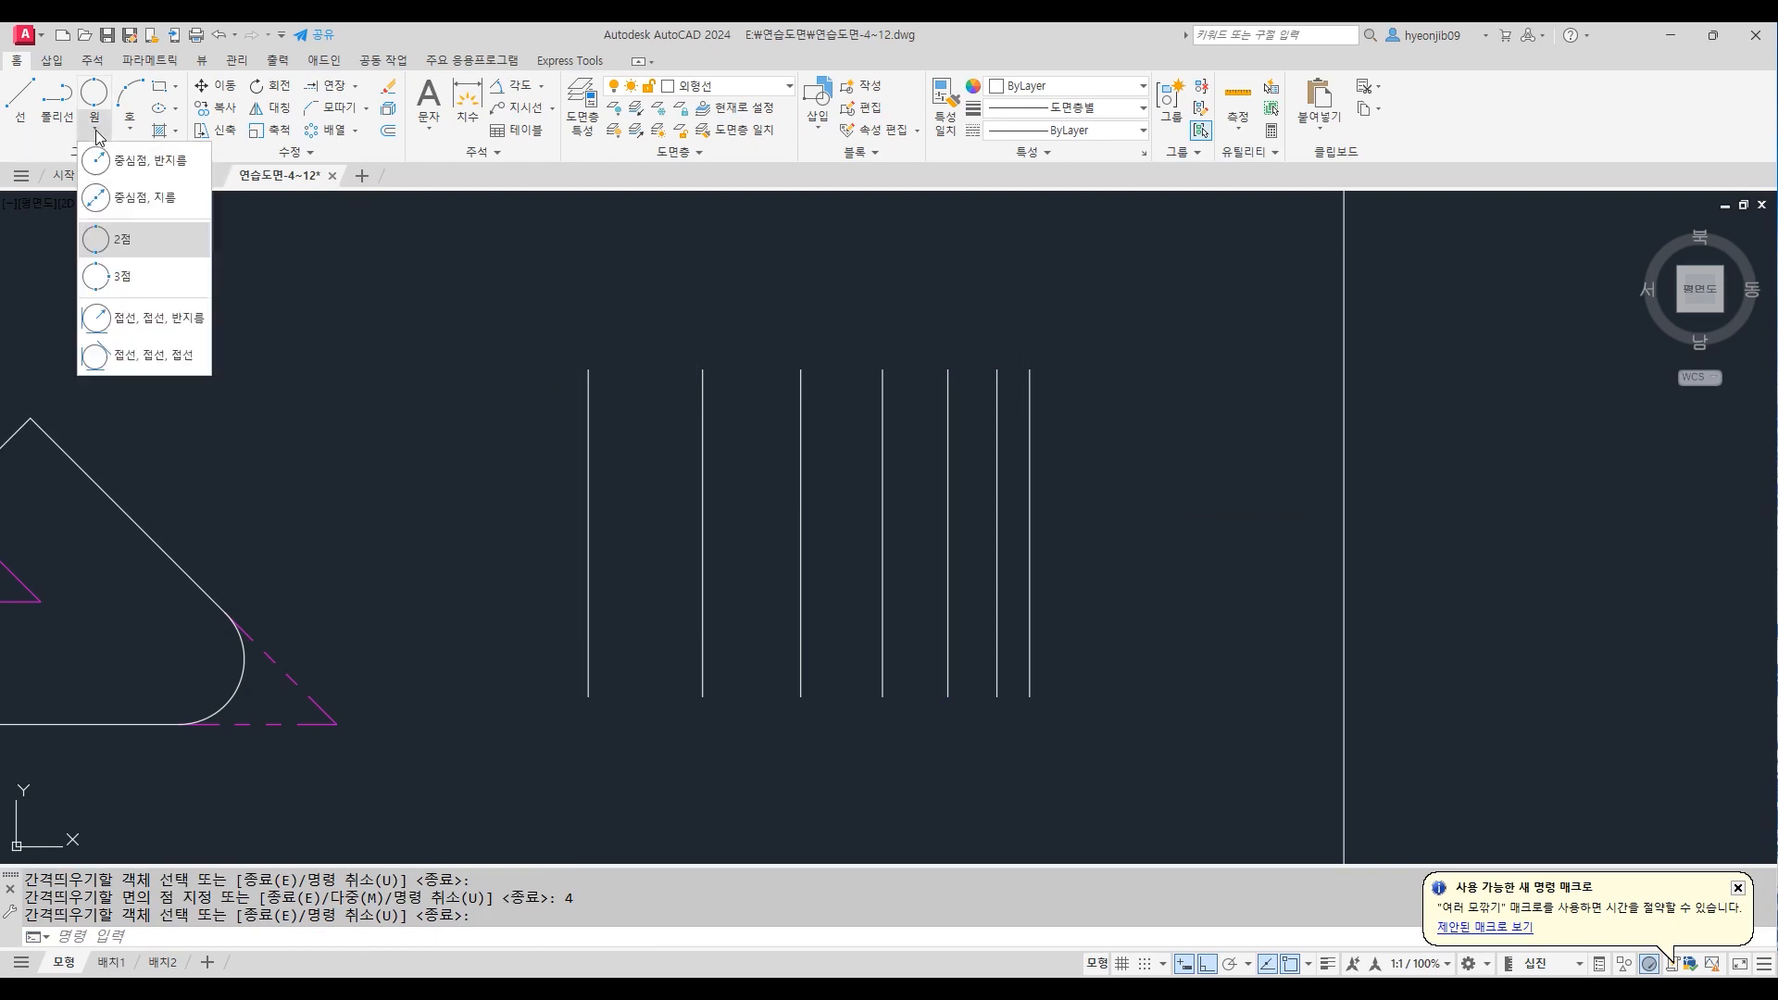
{"action": "left_click", "coordinate": [97, 242]}
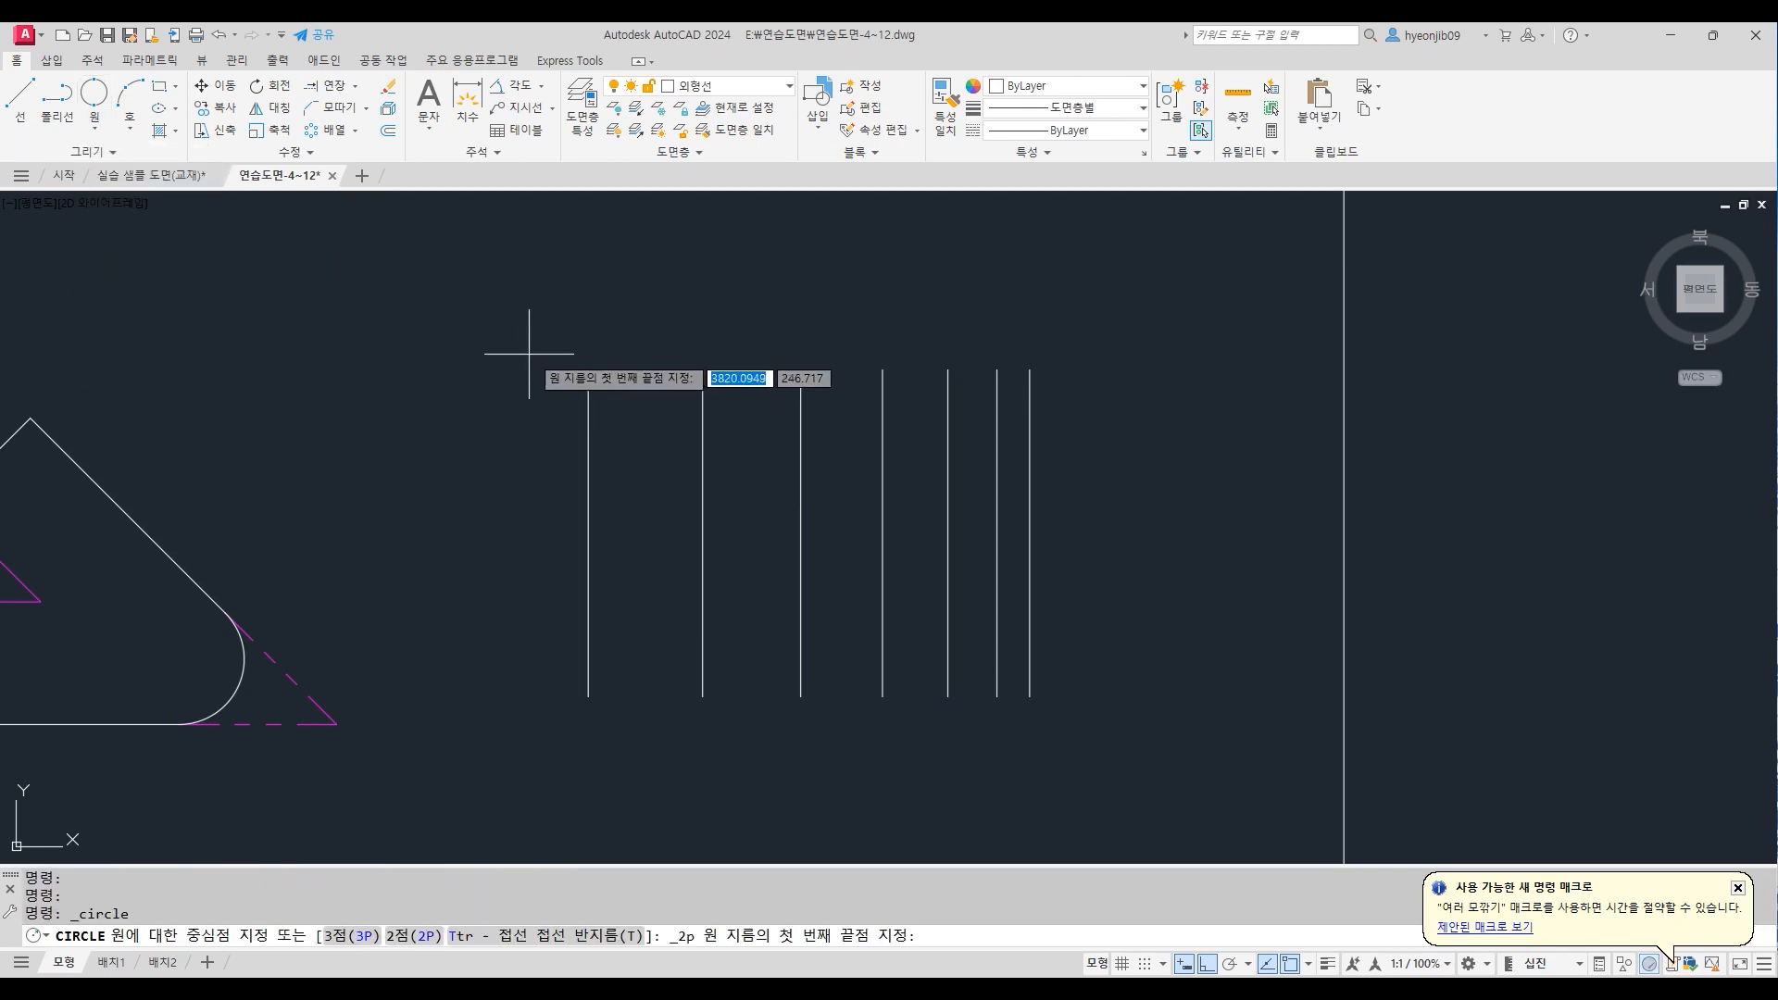
{"action": "left_click", "coordinate": [588, 369]}
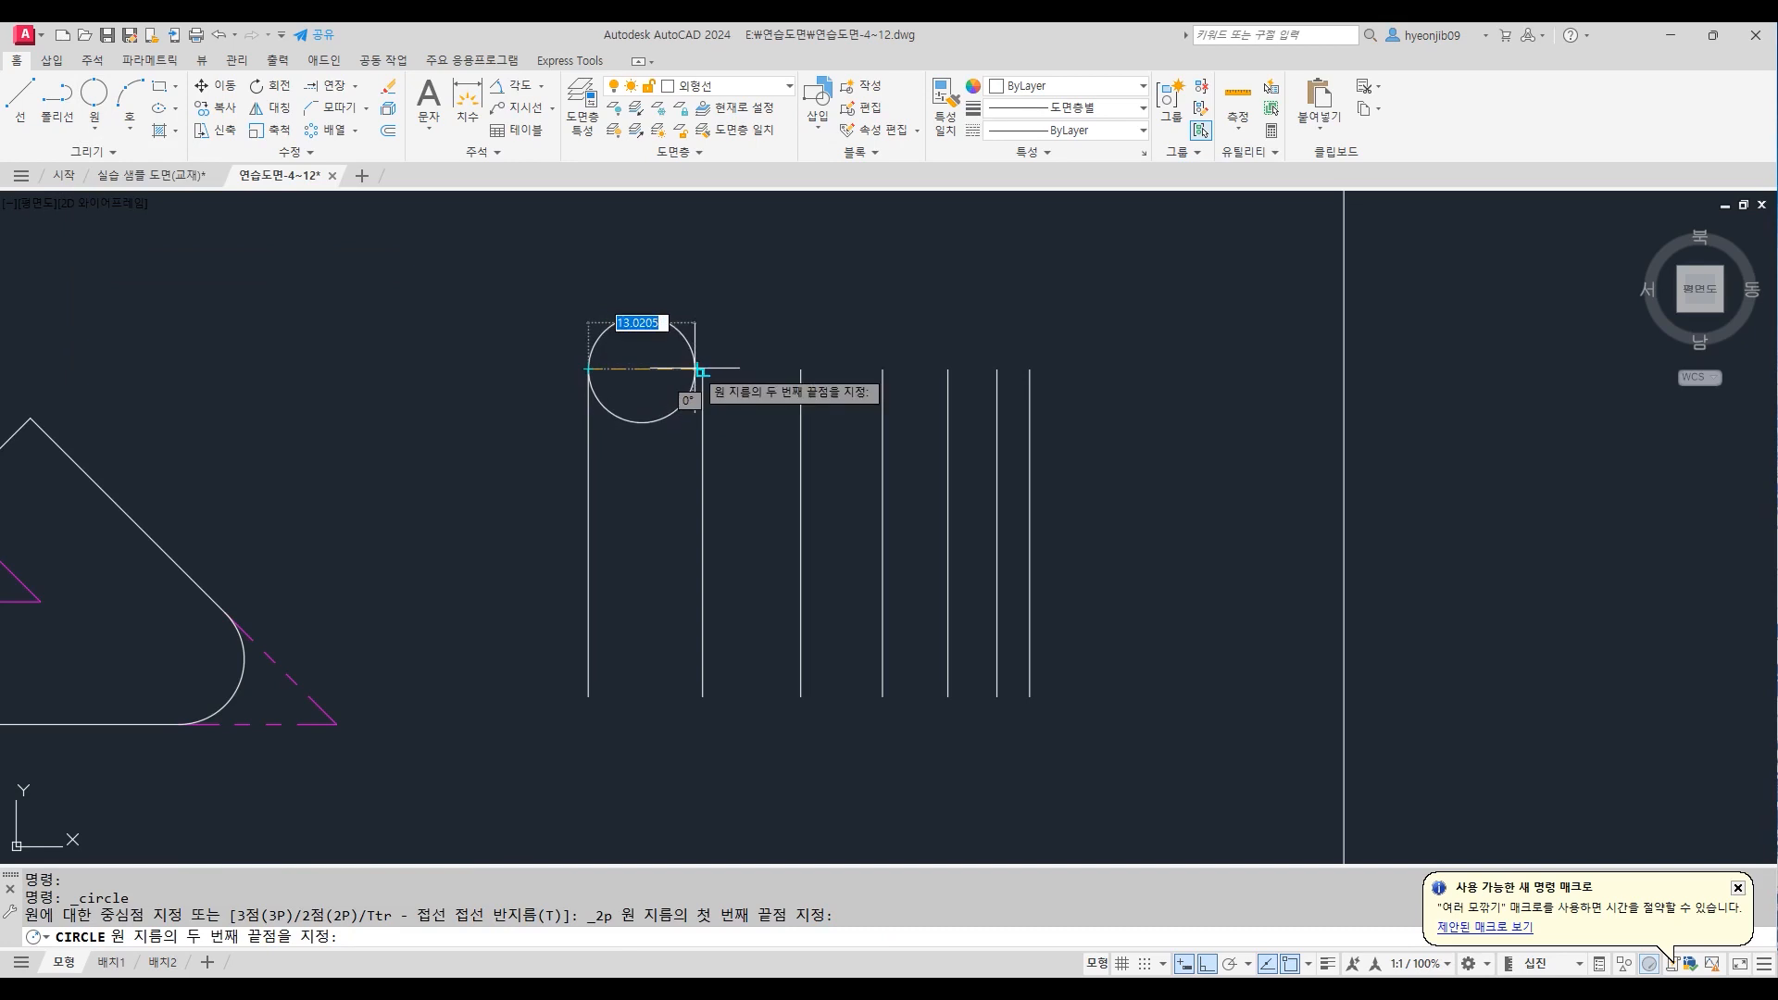
{"action": "left_click", "coordinate": [703, 369]}
Trim away the circle's lower half between the first two vertical lines, leaving a semicircular cap
{"action": "type", "text": "tr"}
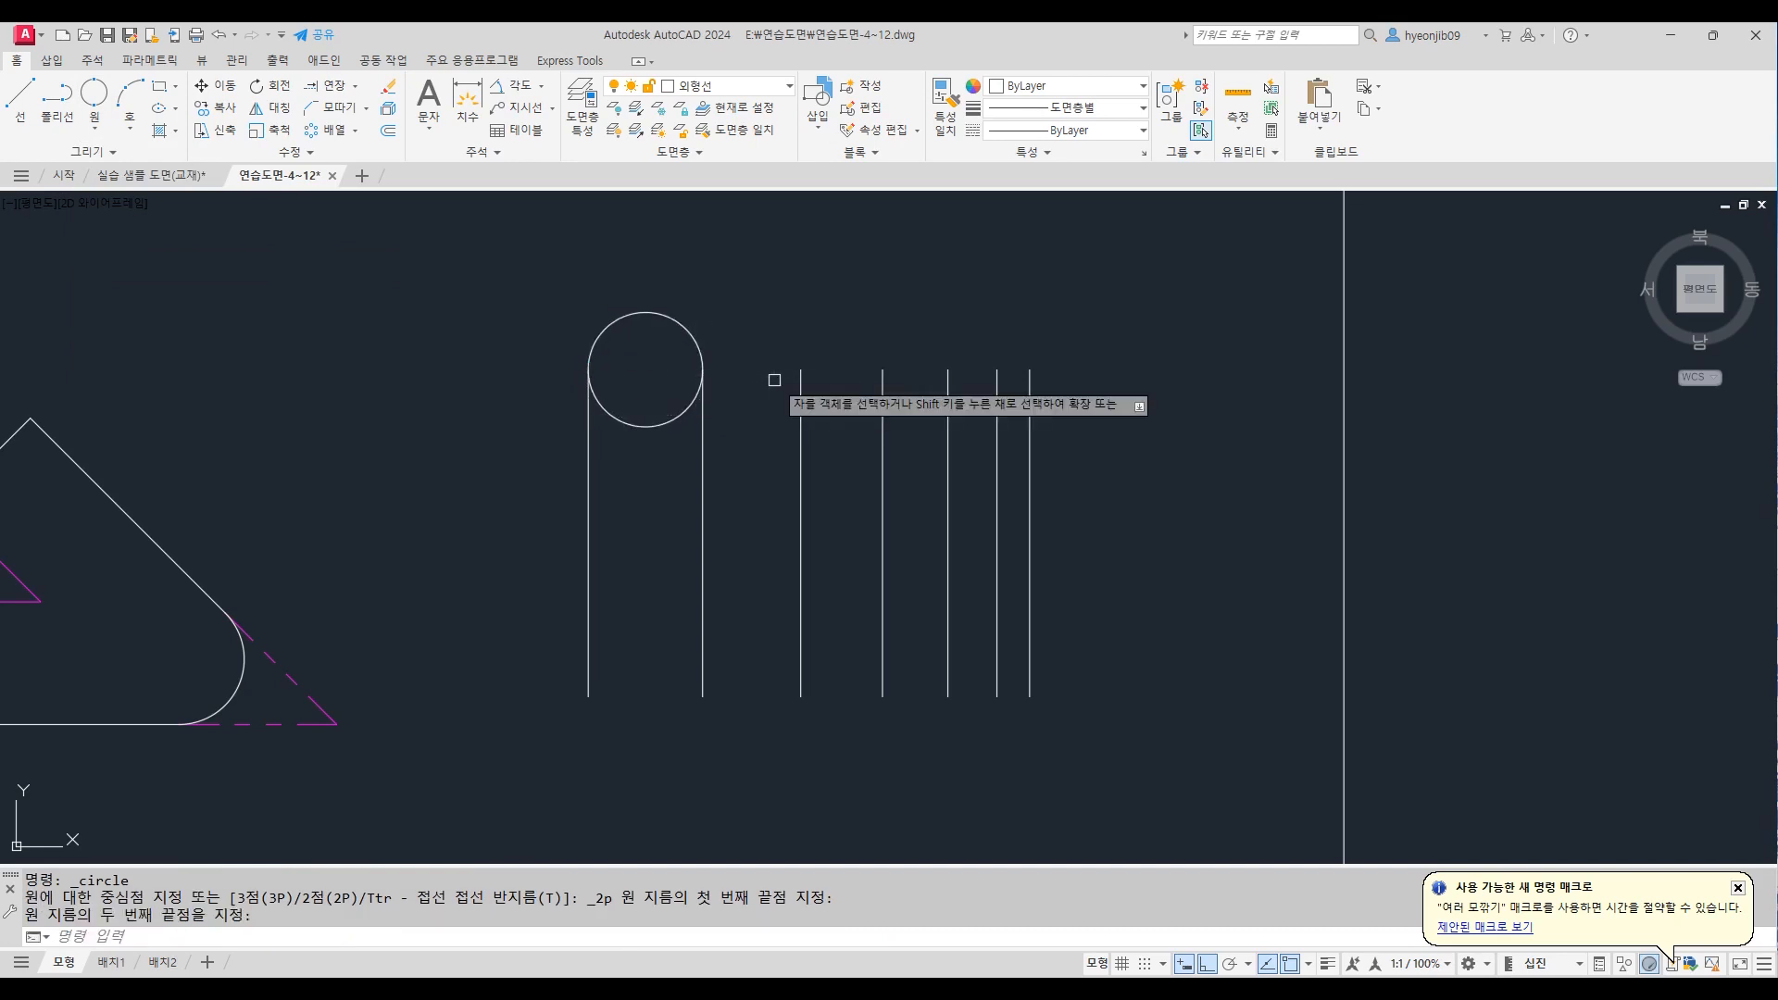
{"action": "key", "text": "Return"}
{"action": "left_click", "coordinate": [646, 427]}
{"action": "key", "text": "Return"}
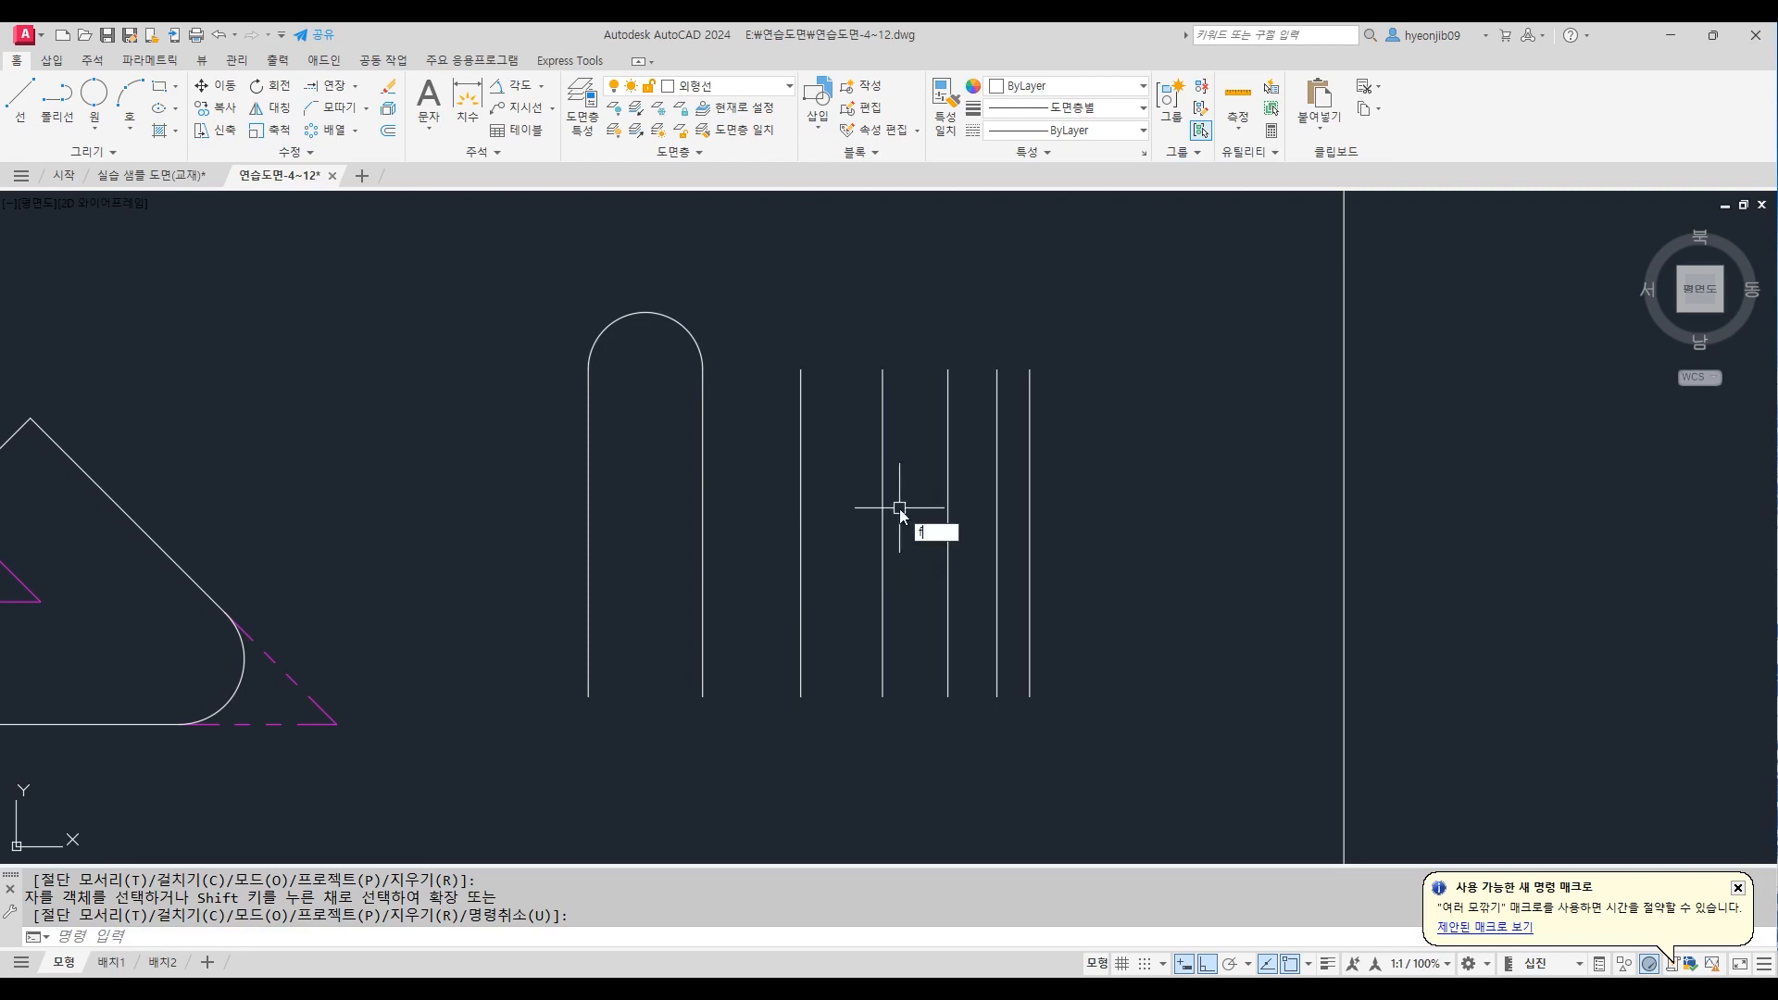
Fillet the upper ends of the second and third vertical lines with a semicircular arc
{"action": "key", "text": "Return"}
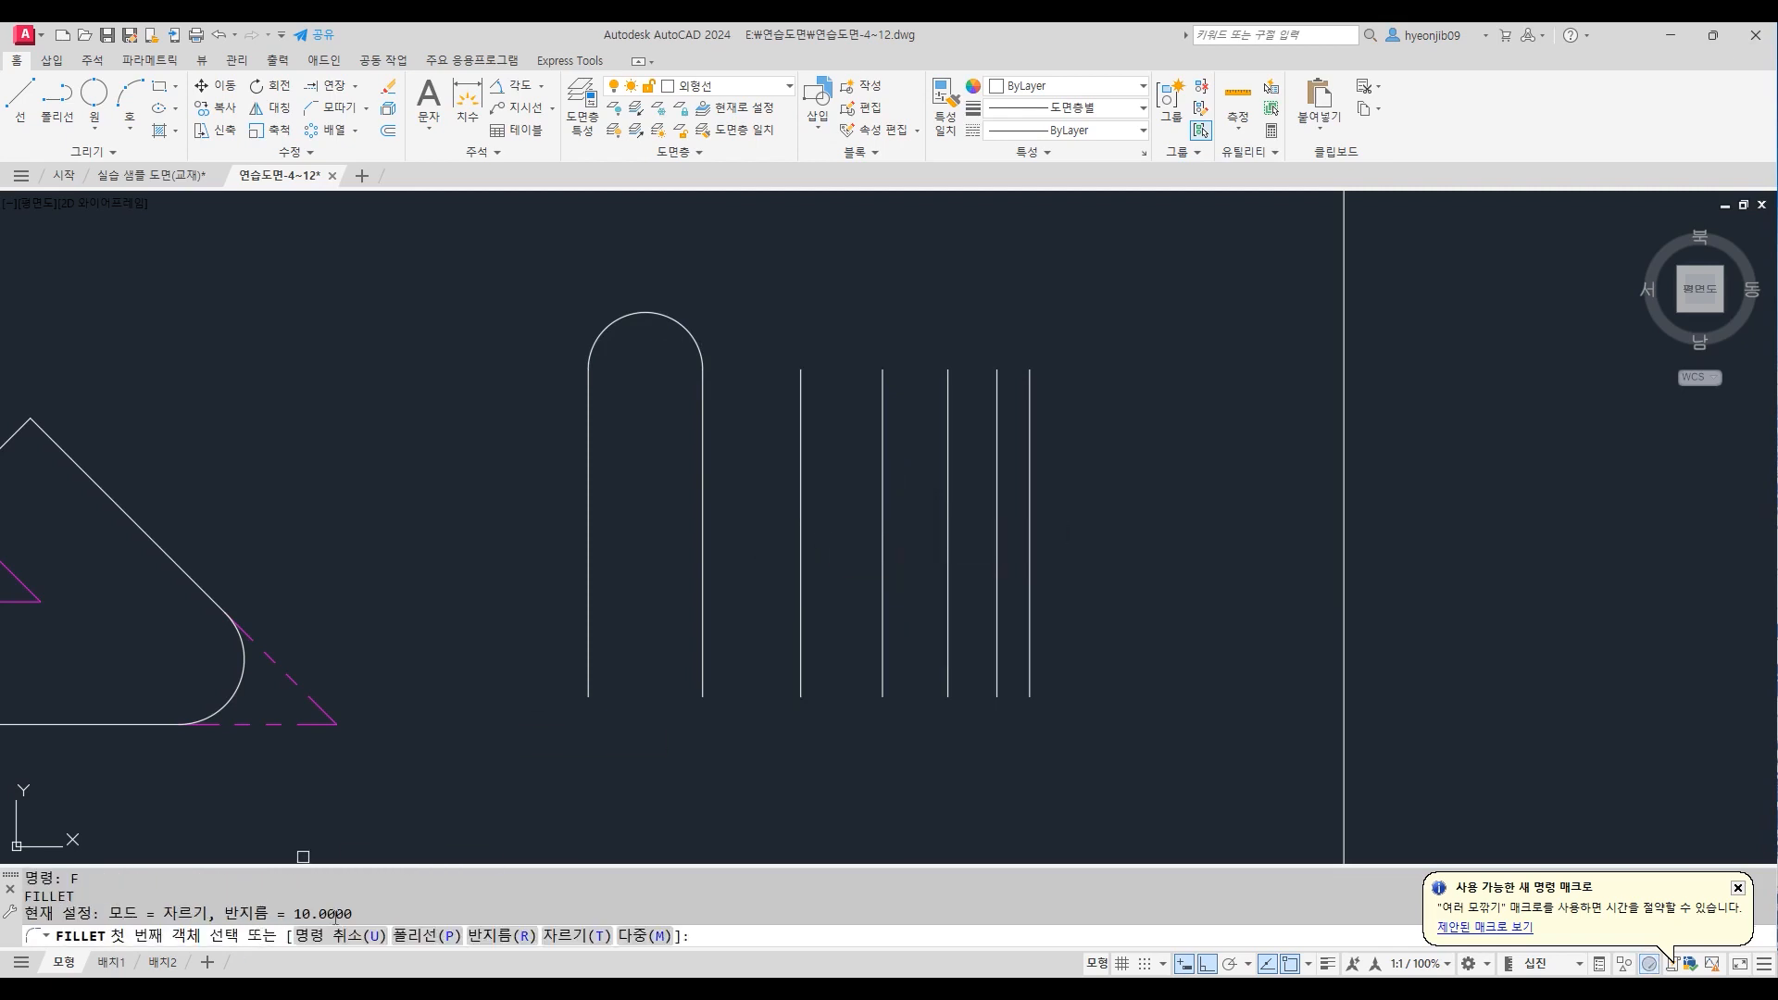
{"action": "left_click", "coordinate": [702, 467]}
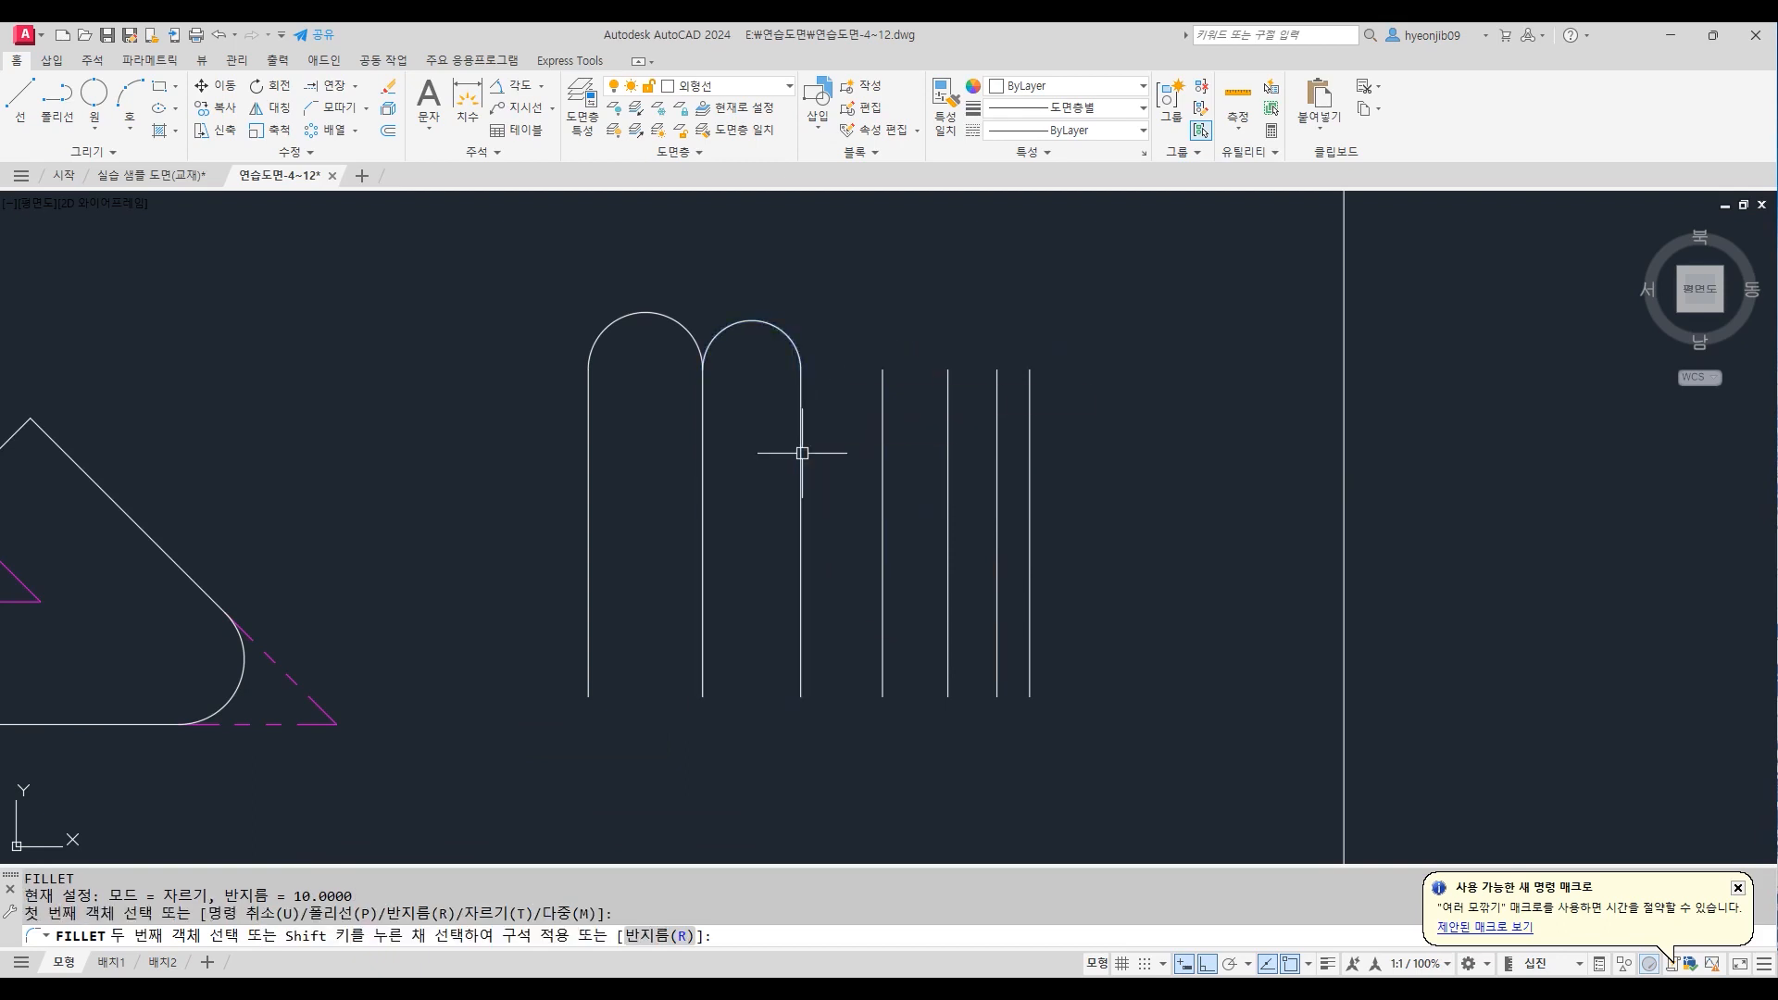
Fillet the second line pair's upper ends and the first two pairs' lower ends into full semicircular arcs
{"action": "left_click", "coordinate": [801, 450]}
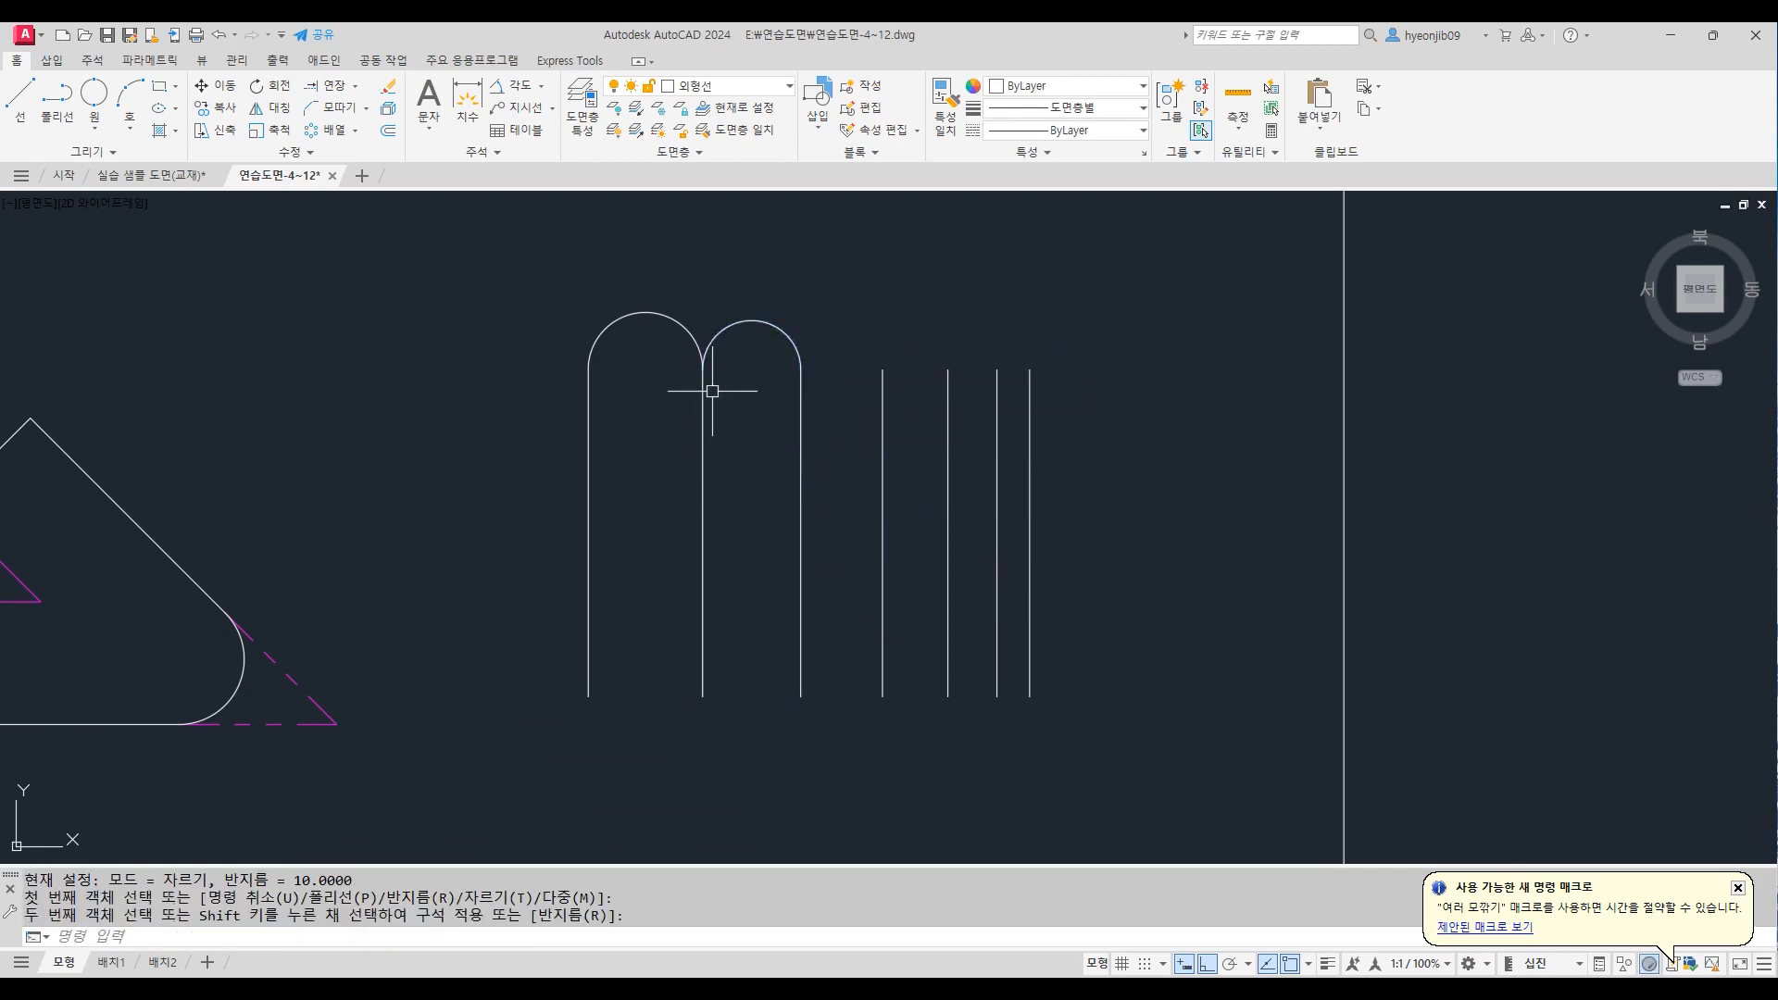
{"action": "key", "text": "Return"}
{"action": "left_click", "coordinate": [703, 613]}
{"action": "left_click", "coordinate": [799, 594]}
{"action": "key", "text": "Return"}
{"action": "left_click", "coordinate": [589, 604]}
{"action": "left_click", "coordinate": [703, 584]}
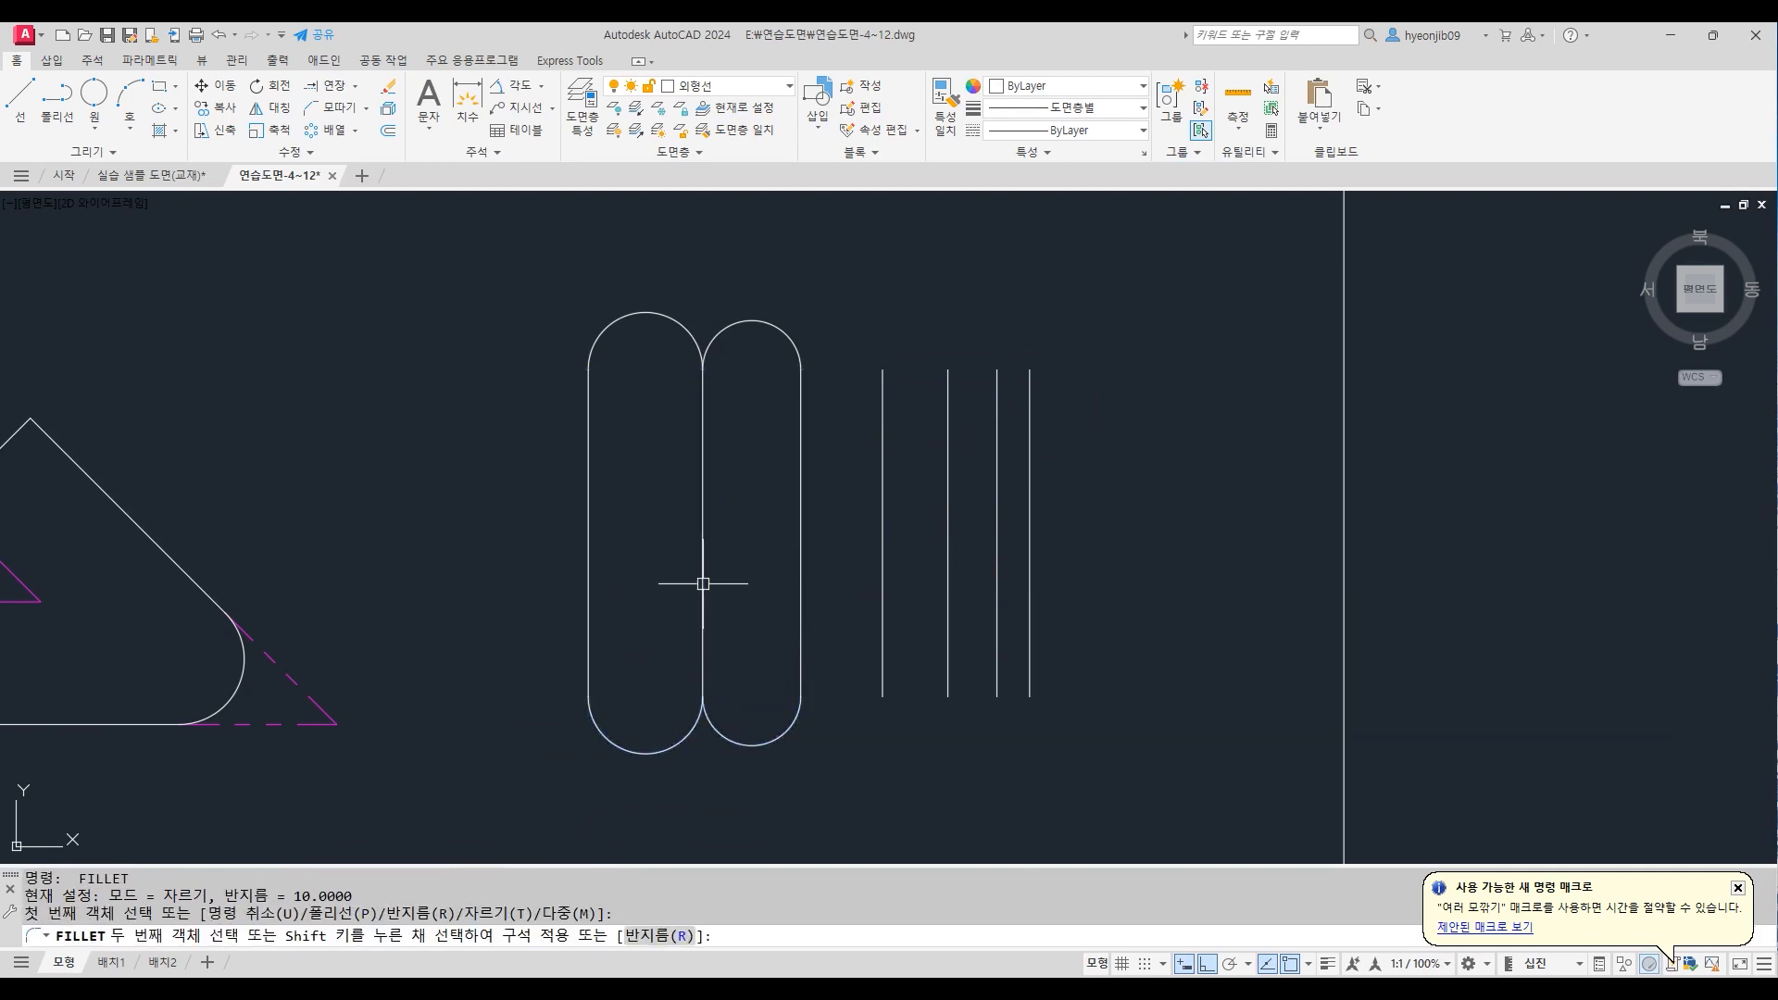
Fillet the upper ends of the remaining four adjacent line pairs into semicircles, using the Multiple option
{"action": "key", "text": "Return"}
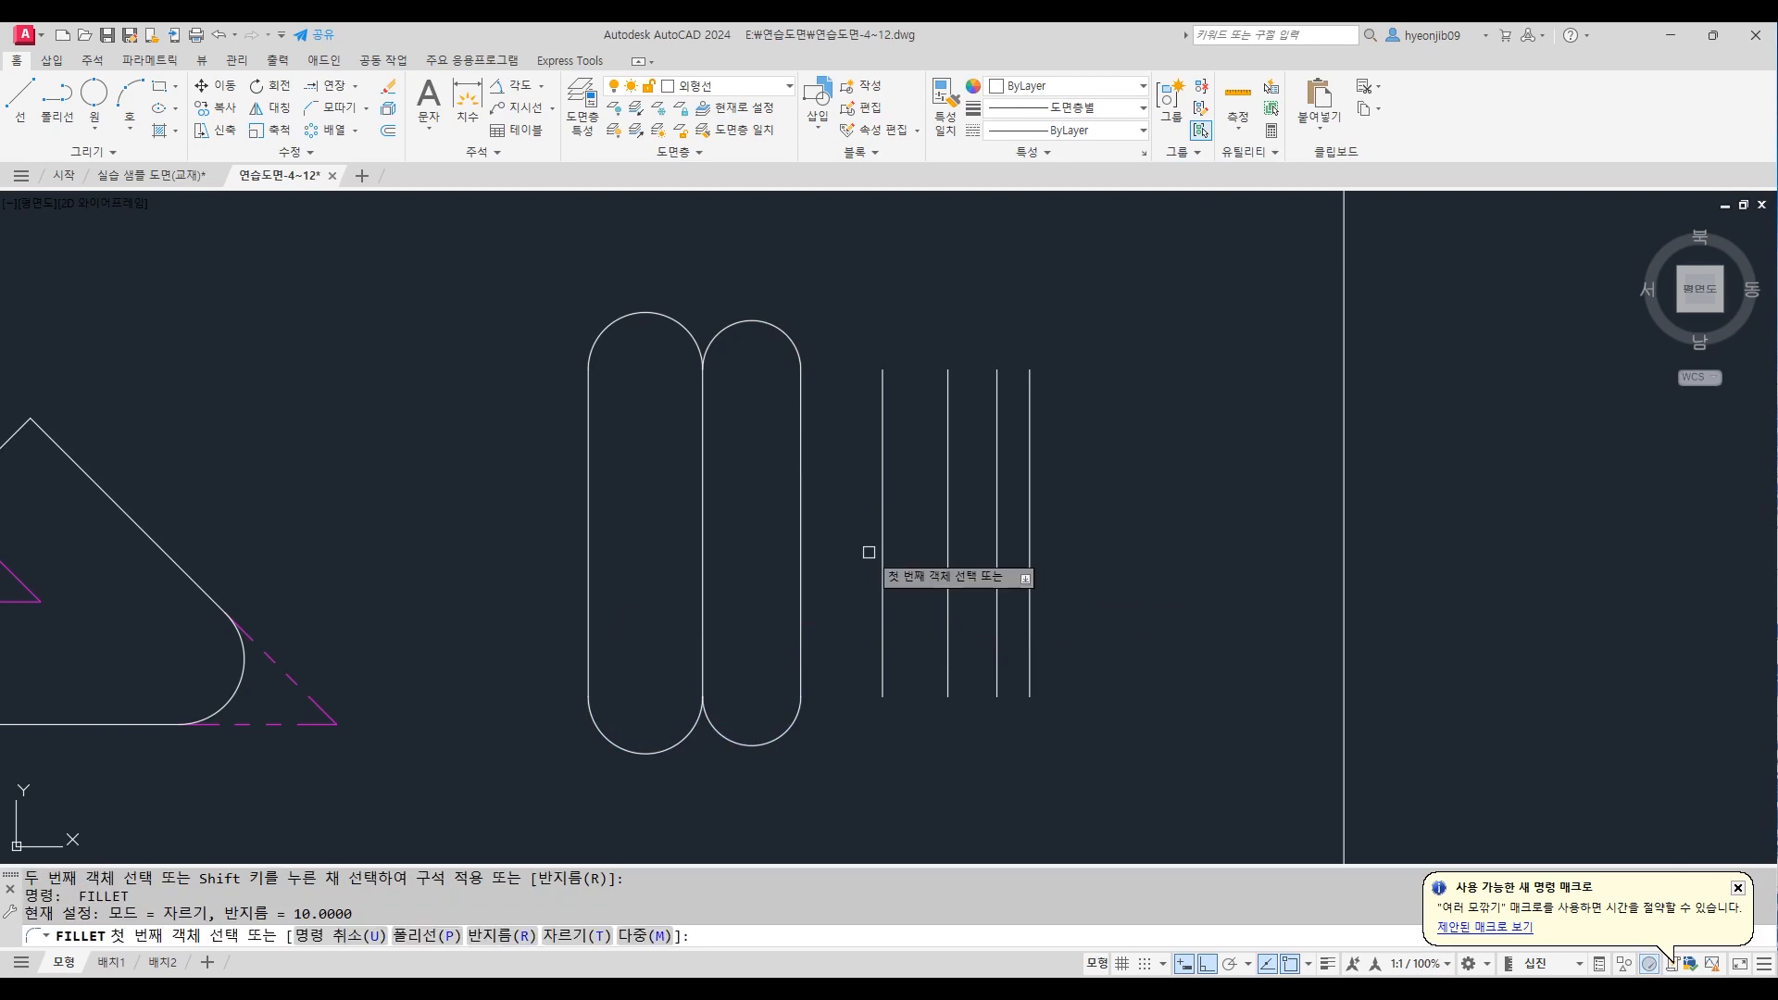
{"action": "left_click", "coordinate": [650, 937]}
{"action": "left_click", "coordinate": [801, 466]}
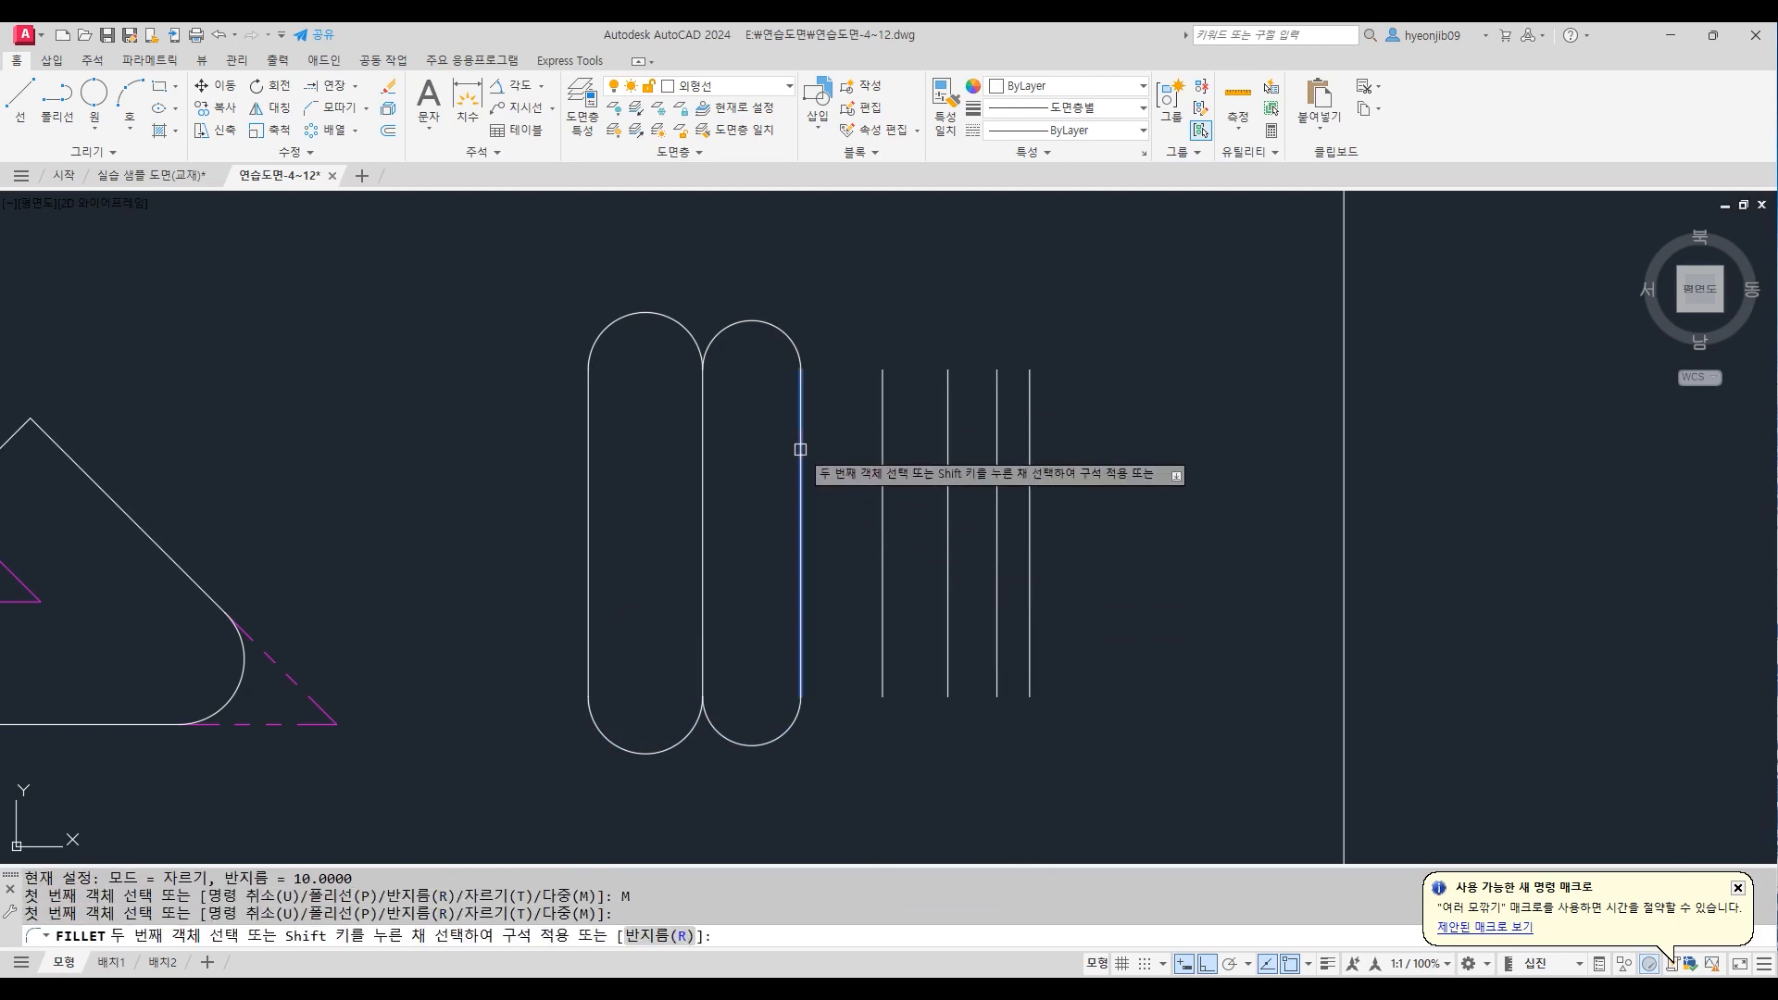
{"action": "left_click", "coordinate": [884, 428]}
{"action": "left_click", "coordinate": [883, 424]}
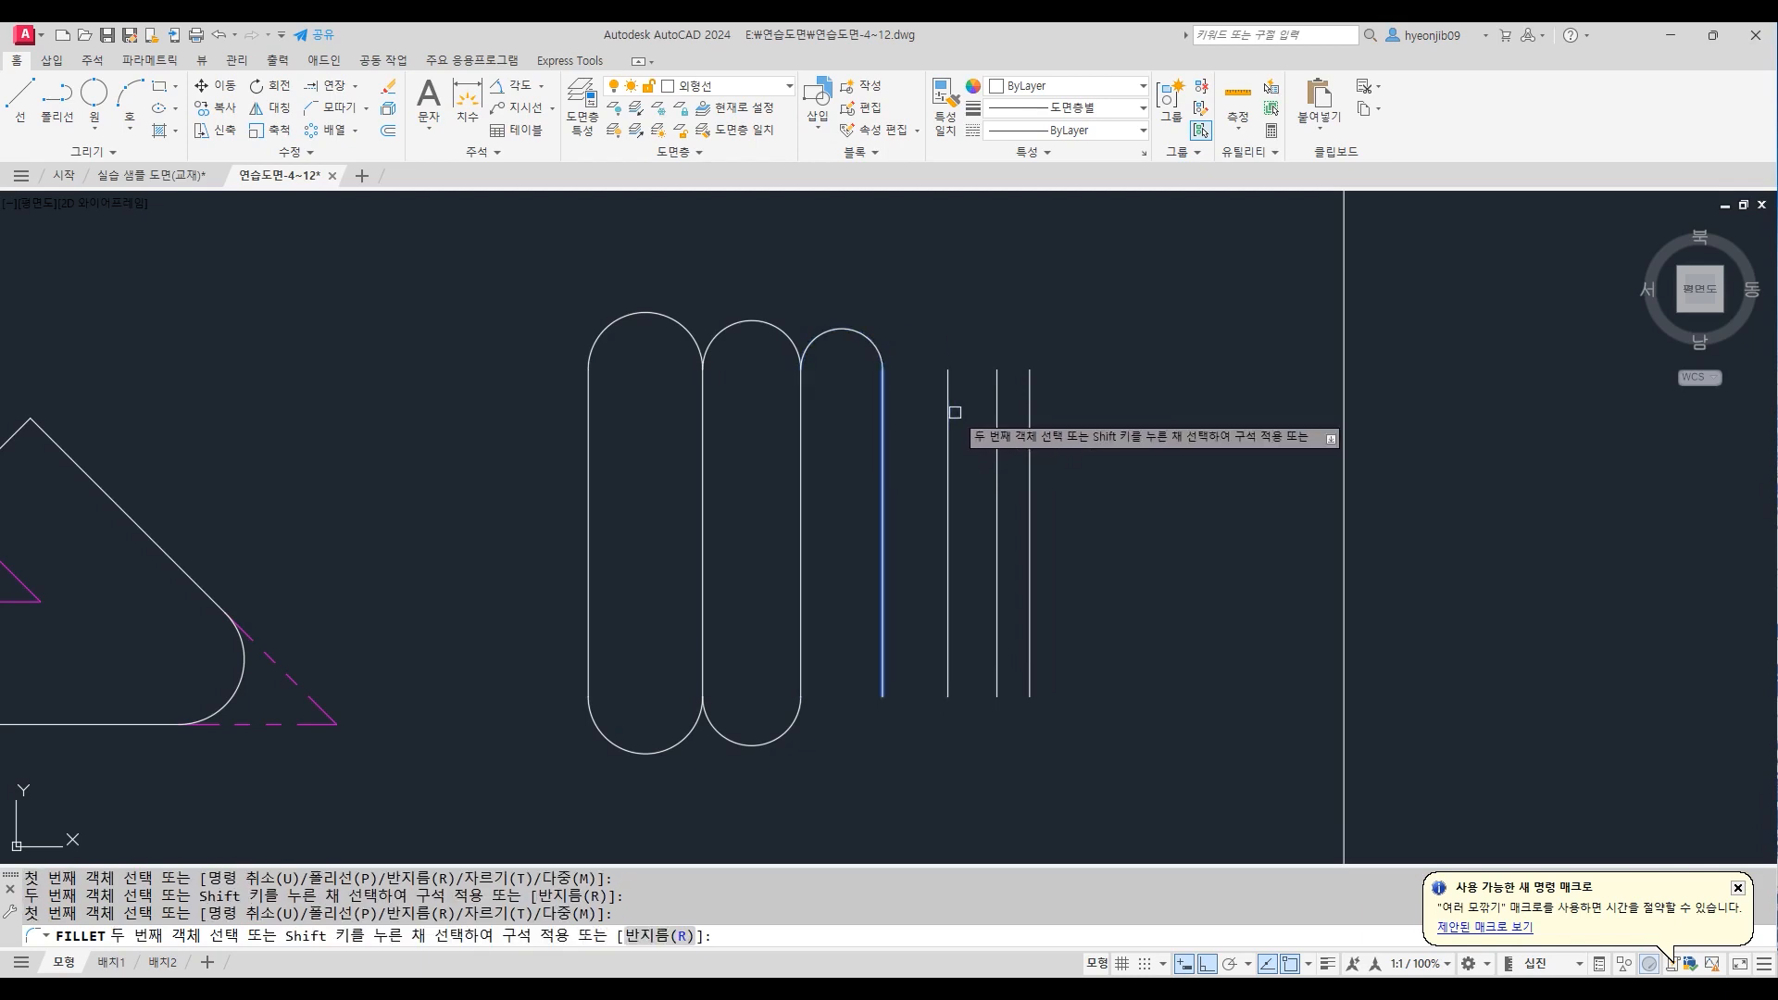
{"action": "left_click", "coordinate": [947, 437]}
{"action": "left_click", "coordinate": [948, 421]}
{"action": "left_click", "coordinate": [995, 427]}
{"action": "left_click", "coordinate": [995, 426]}
{"action": "left_click", "coordinate": [1028, 418]}
Fillet the lower ends of the remaining four adjacent line pairs to close the slots with semicircles
{"action": "left_click", "coordinate": [999, 580]}
{"action": "left_click", "coordinate": [948, 558]}
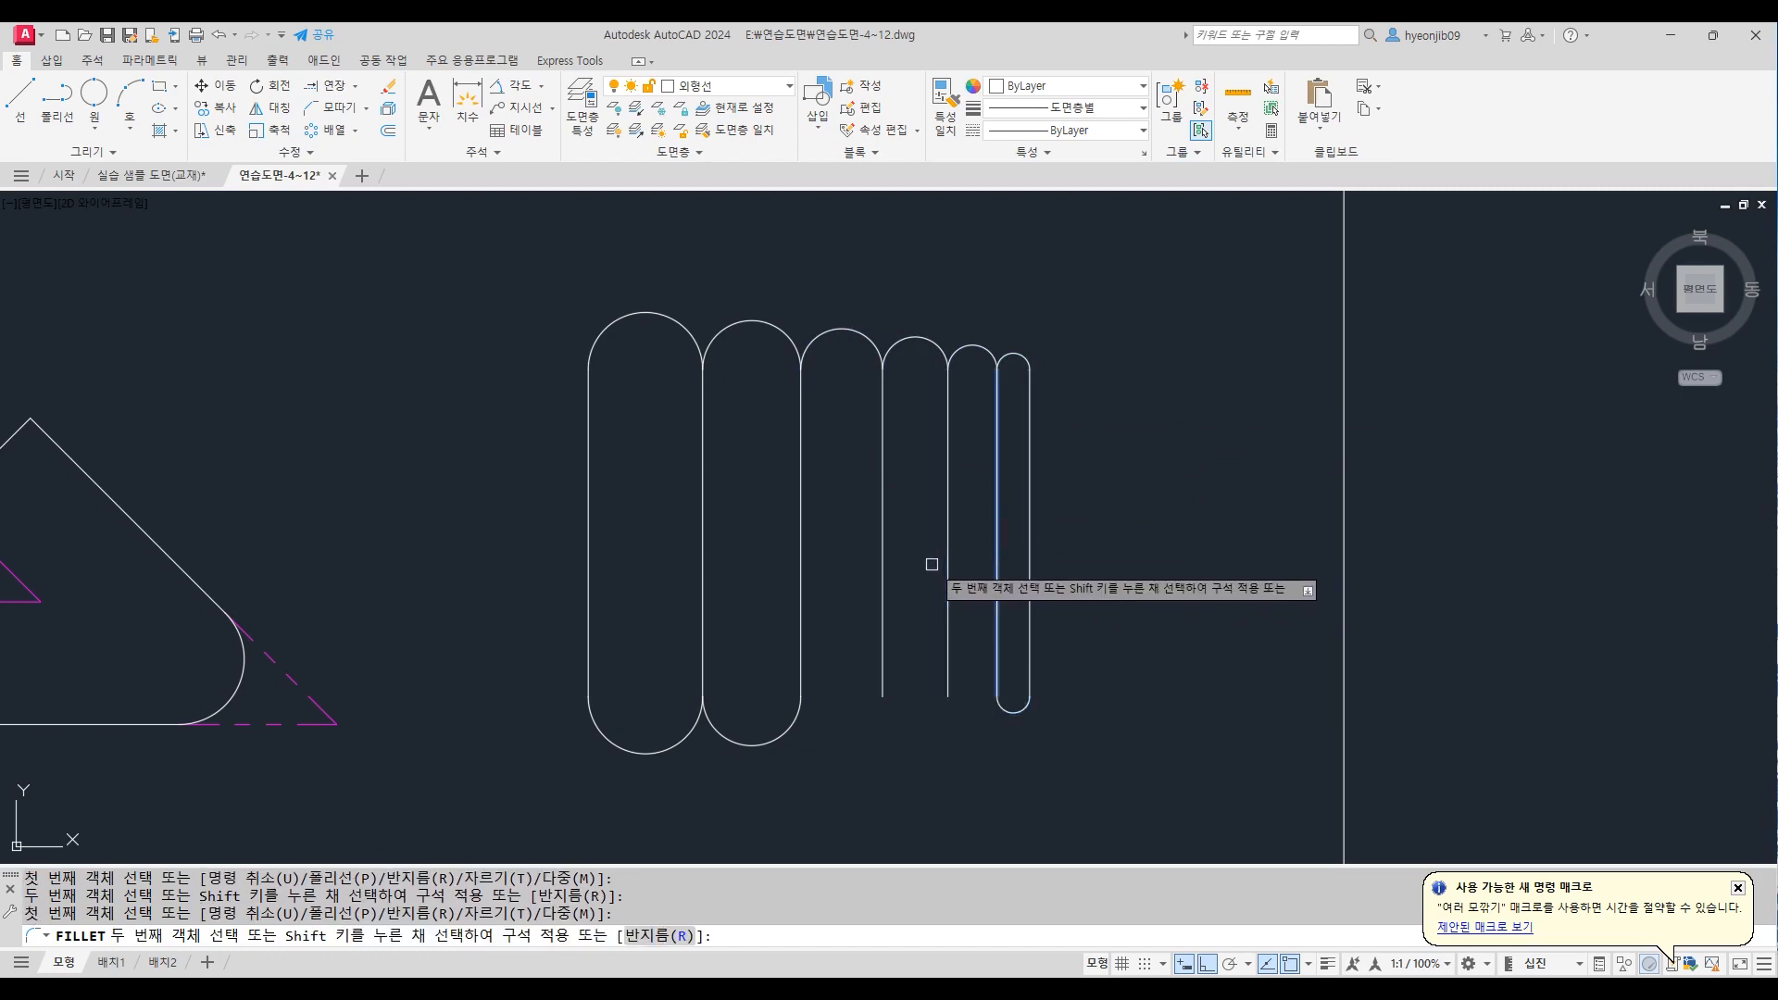
{"action": "left_click", "coordinate": [947, 555]}
{"action": "left_click", "coordinate": [883, 566]}
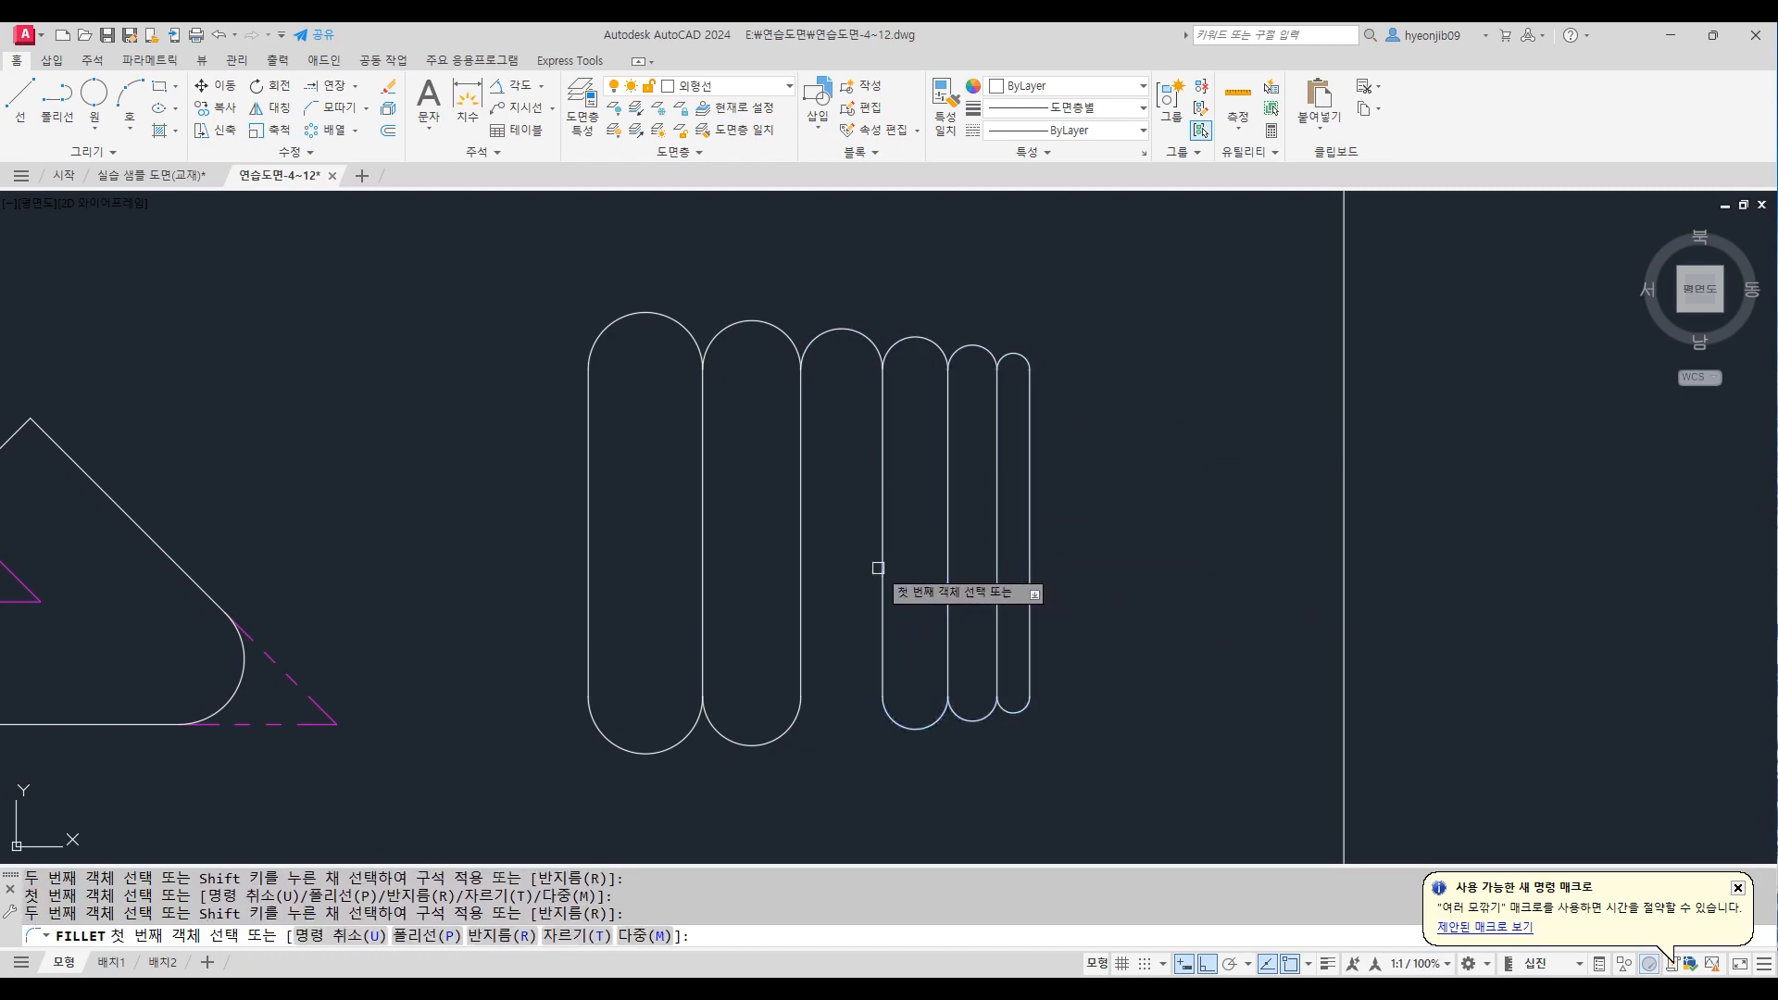
{"action": "left_click", "coordinate": [797, 555]}
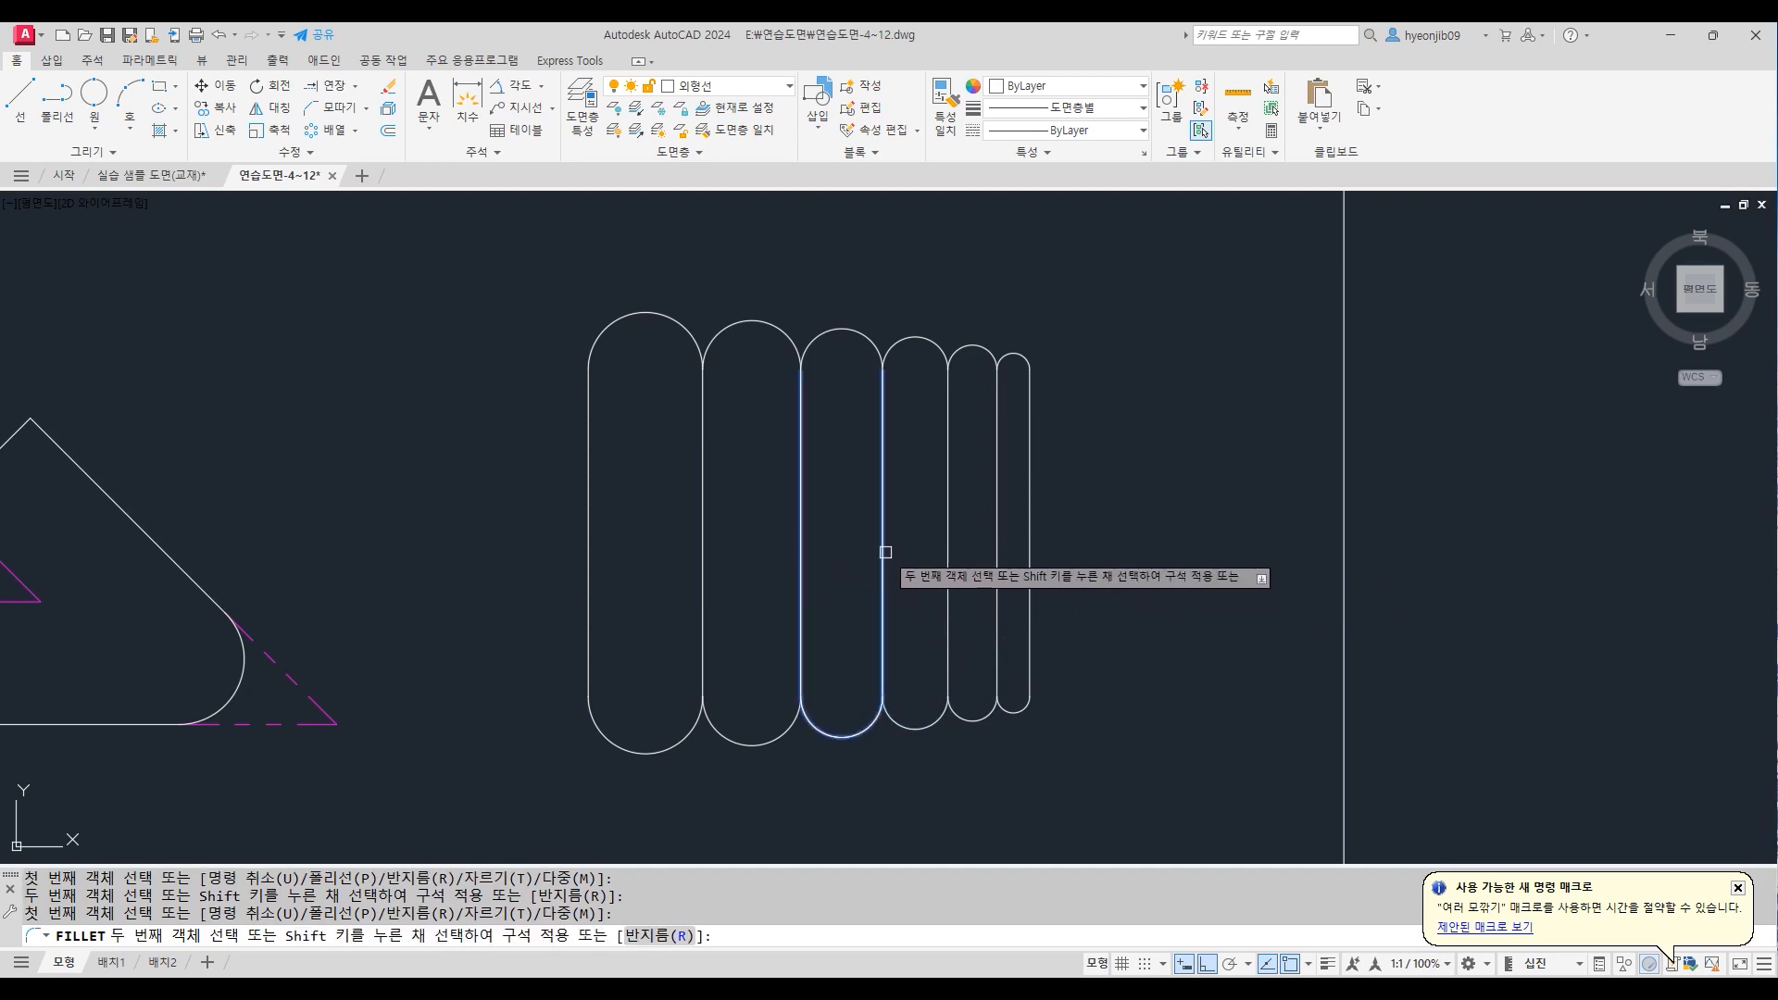
{"action": "left_click", "coordinate": [882, 555]}
{"action": "key", "text": "Return"}
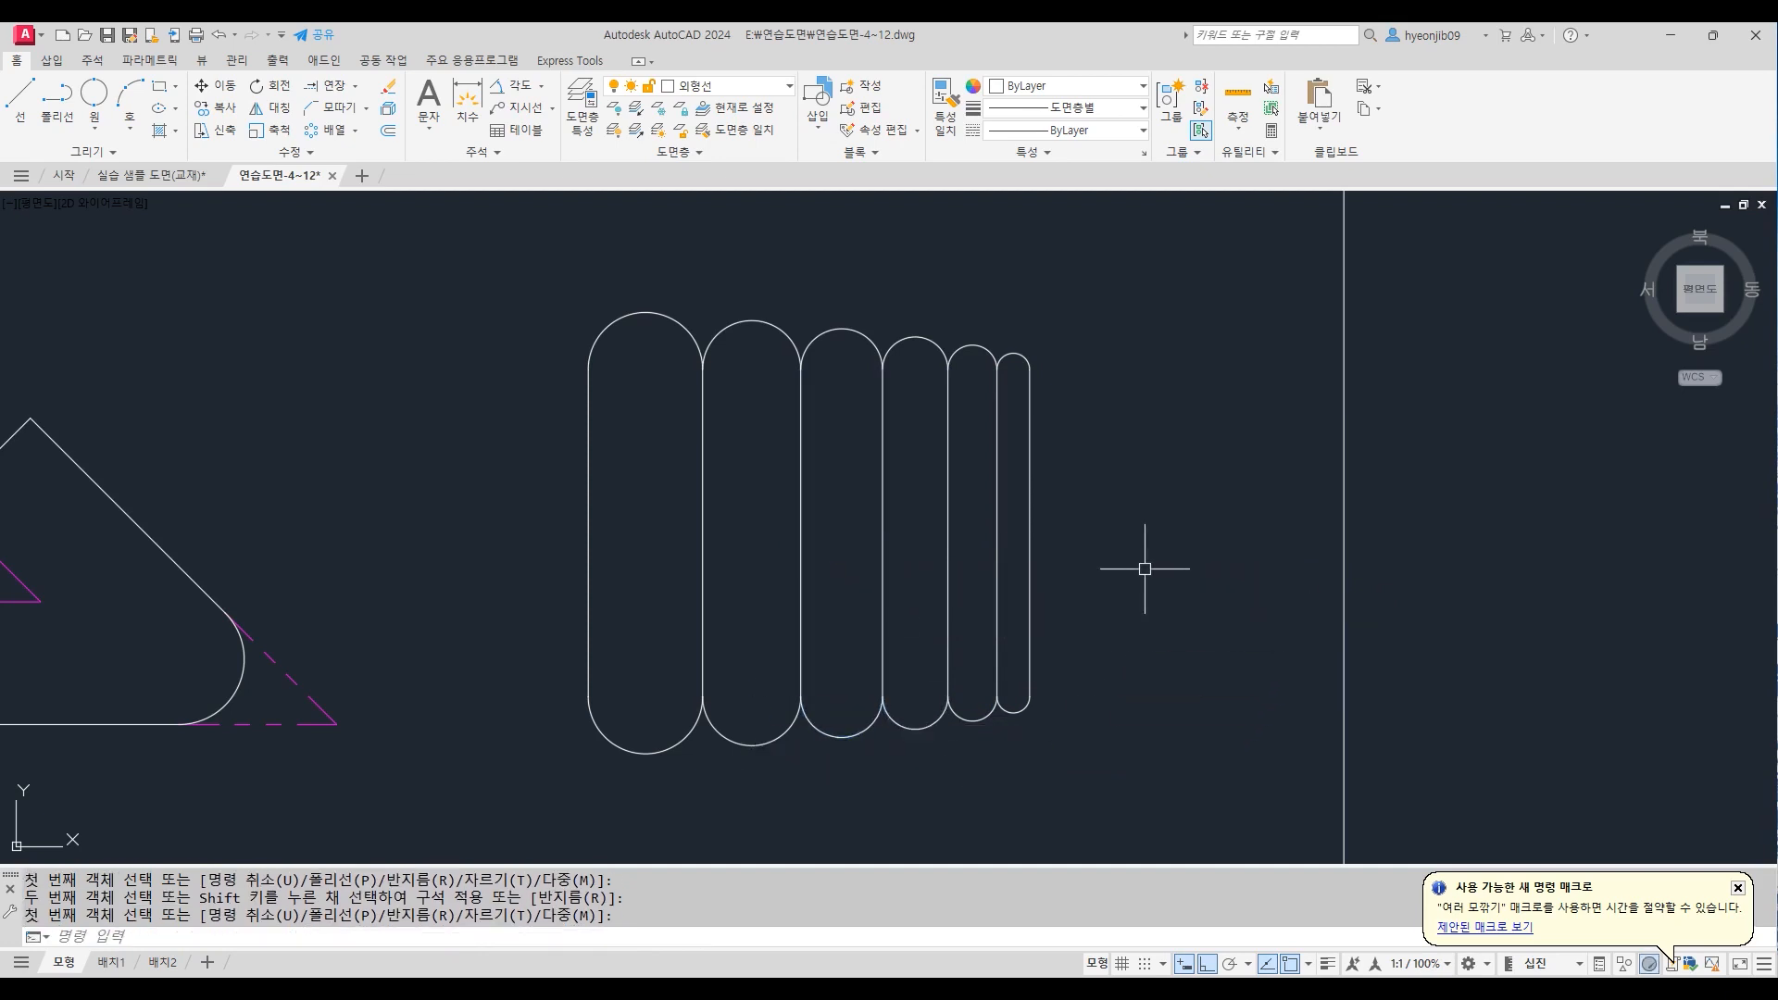
Make 중심선 the current layer and draw a horizontal centerline between the midpoints of the outermost vertical lines
{"action": "left_click", "coordinate": [787, 86]}
{"action": "left_click", "coordinate": [703, 252]}
{"action": "type", "text": "l"}
{"action": "key", "text": "Return"}
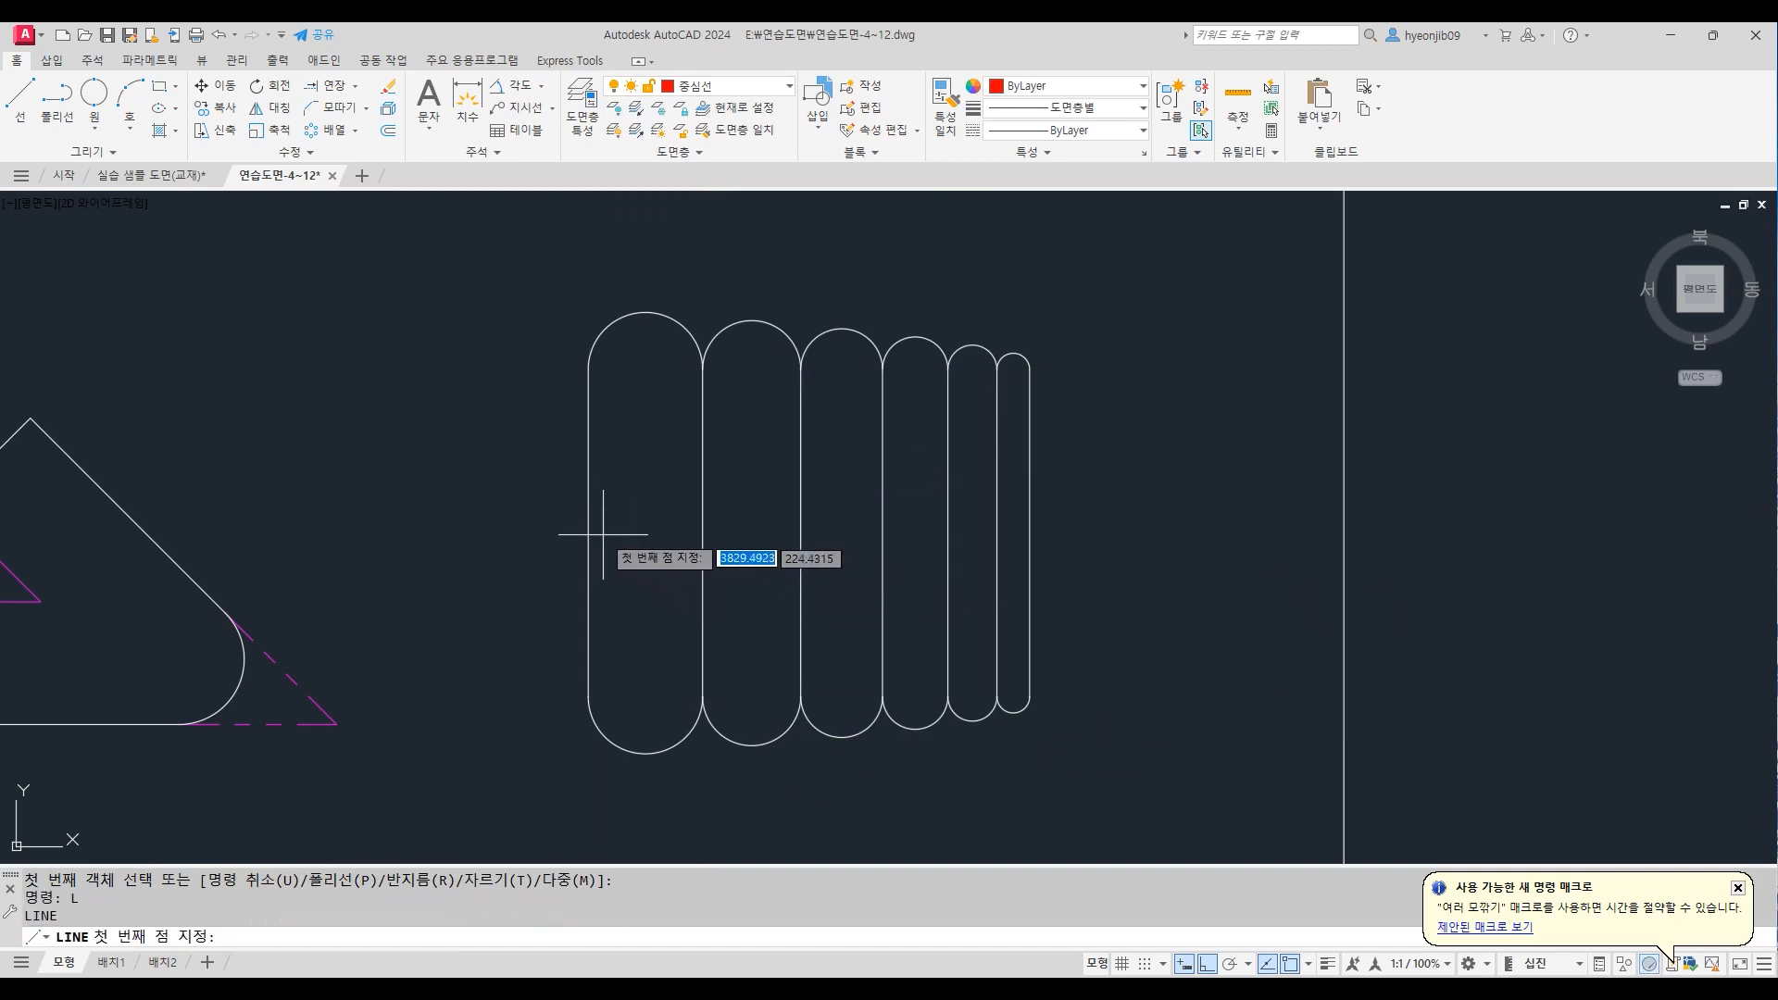
{"action": "left_click", "coordinate": [587, 533]}
{"action": "left_click", "coordinate": [1030, 531]}
{"action": "key", "text": "Return"}
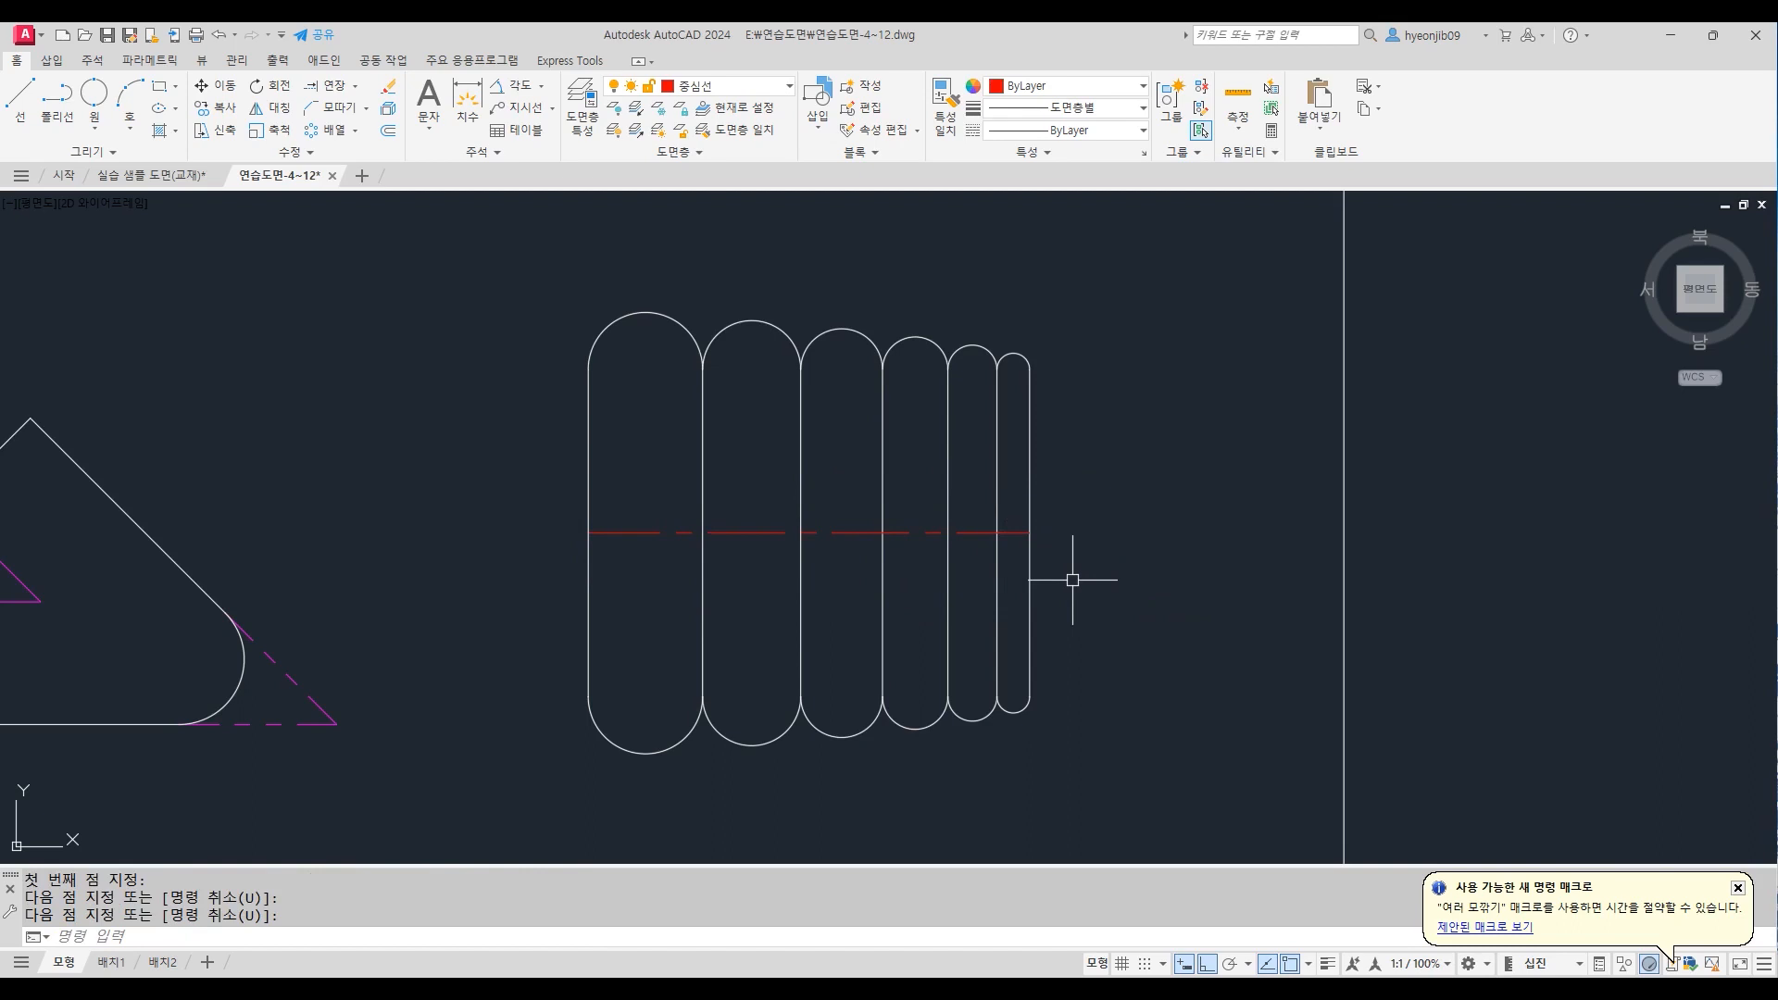
Lengthen both ends of the horizontal centerline by an increment of 10
{"action": "type", "text": "Len"}
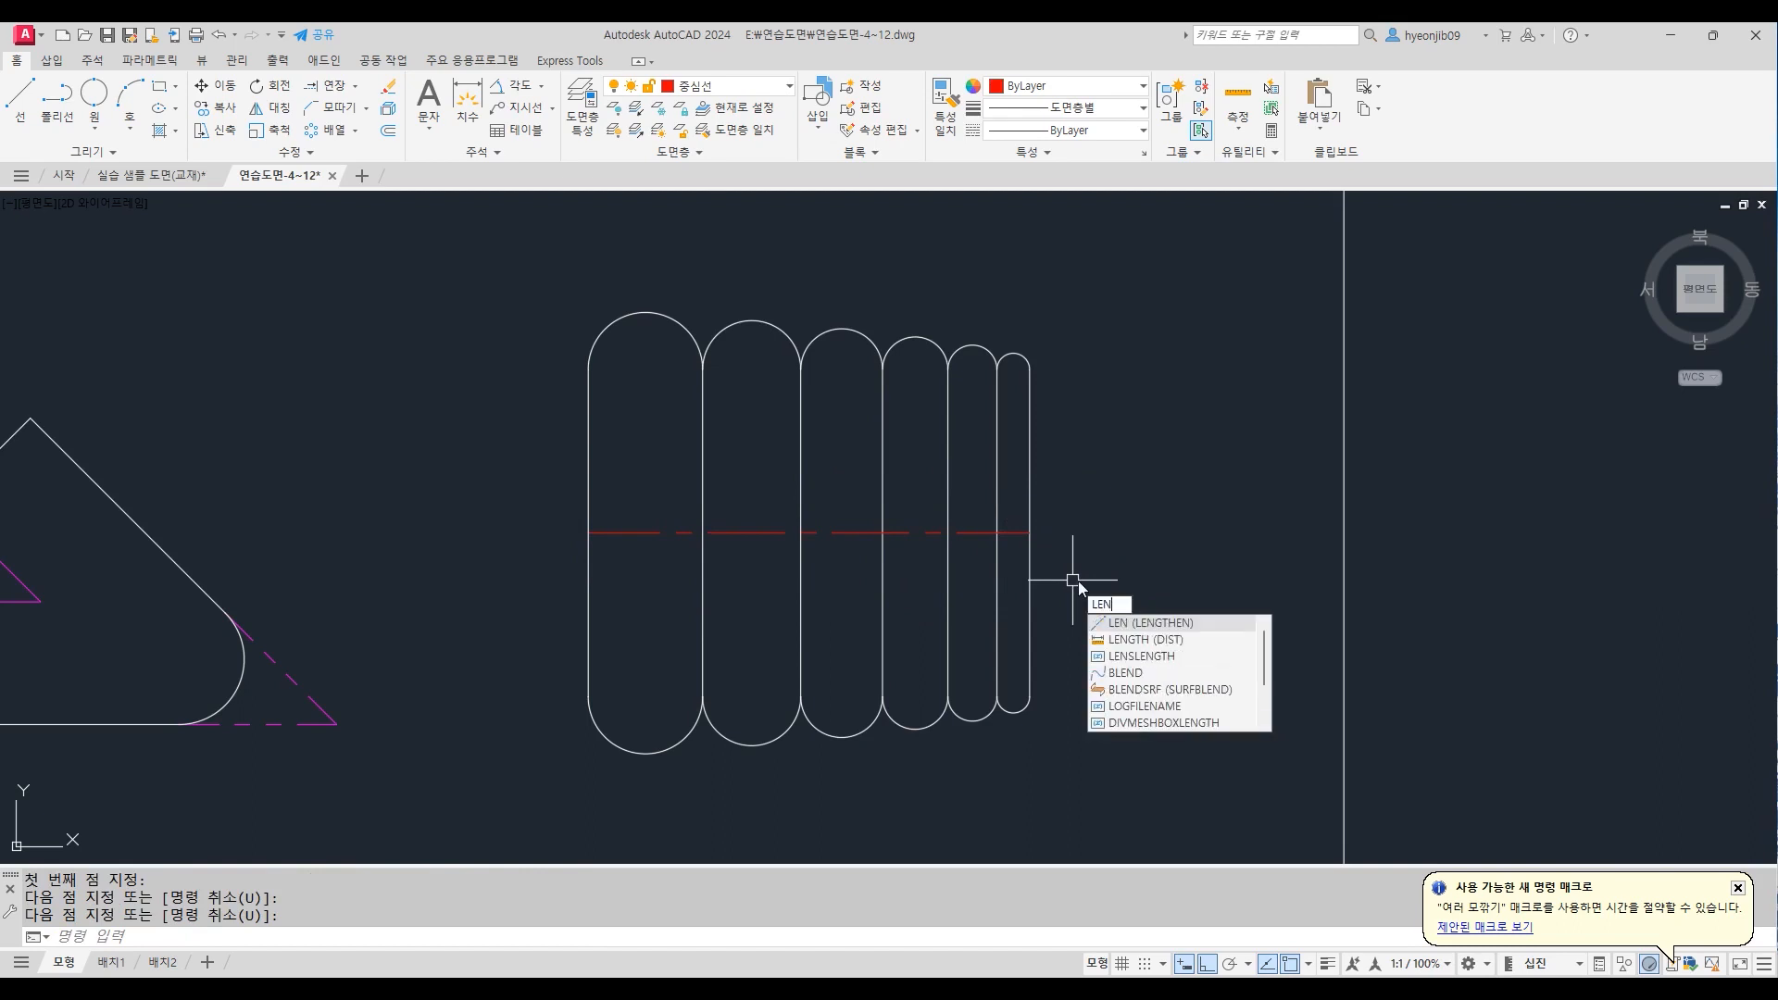
{"action": "key", "text": "Return"}
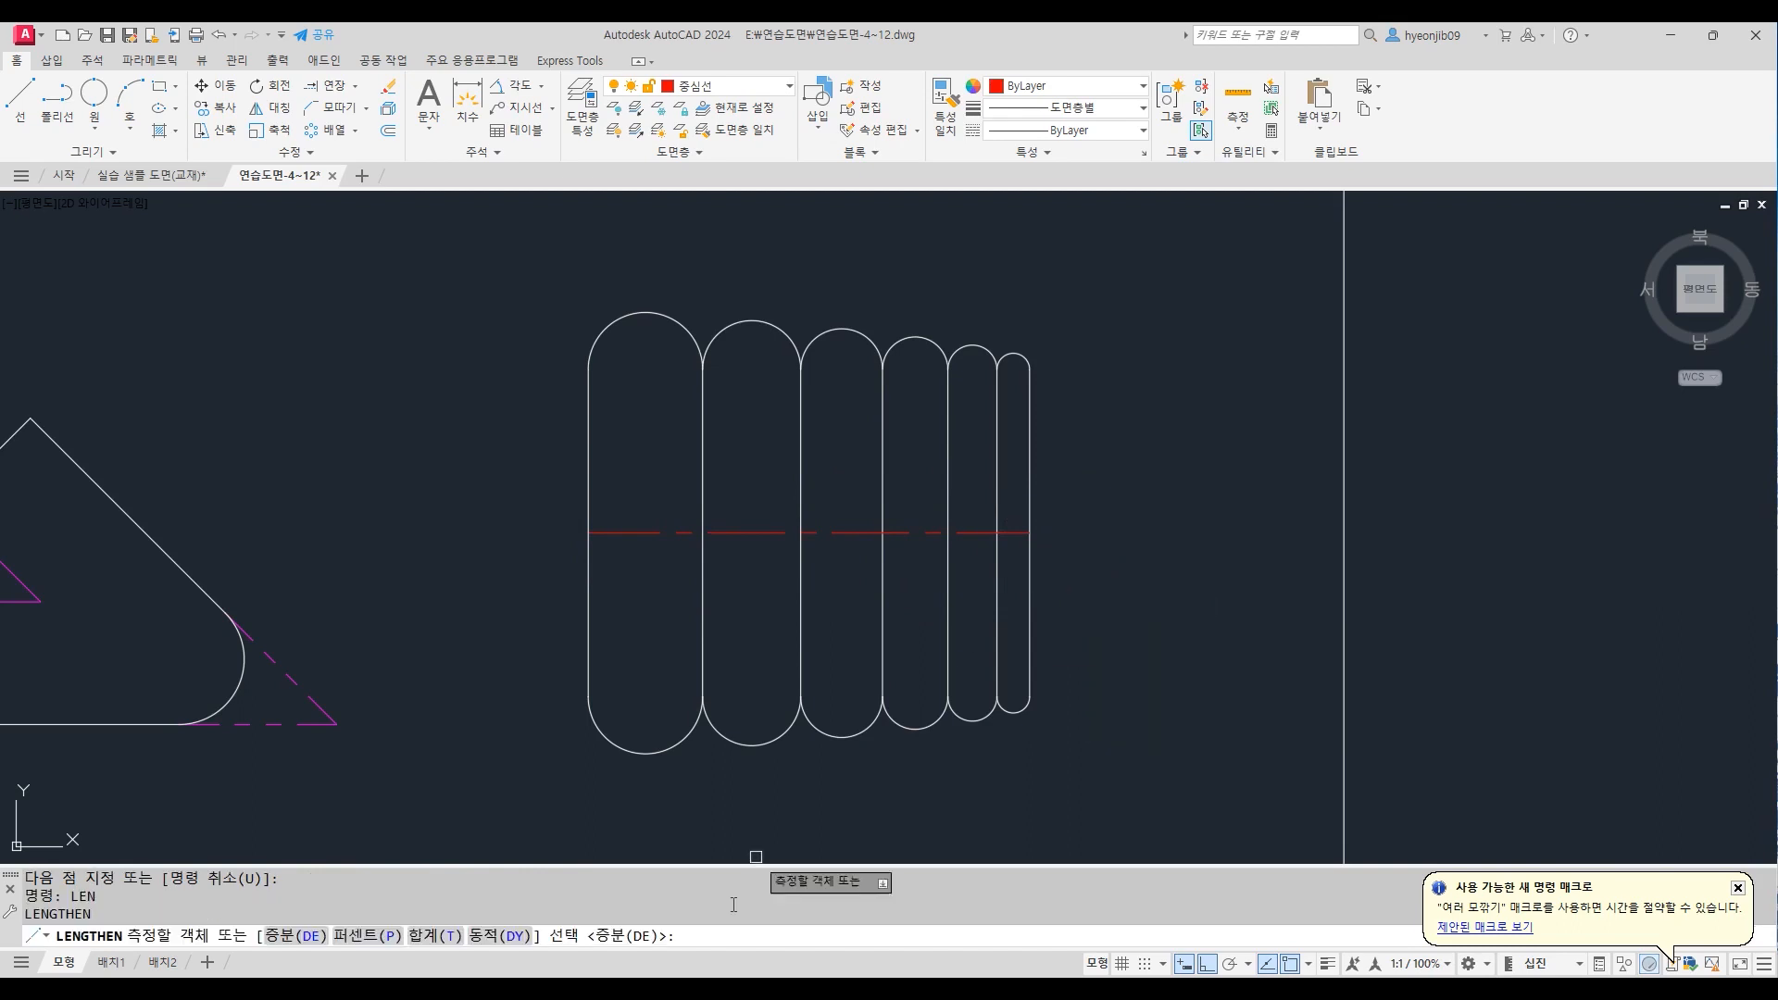
{"action": "key", "text": "Return"}
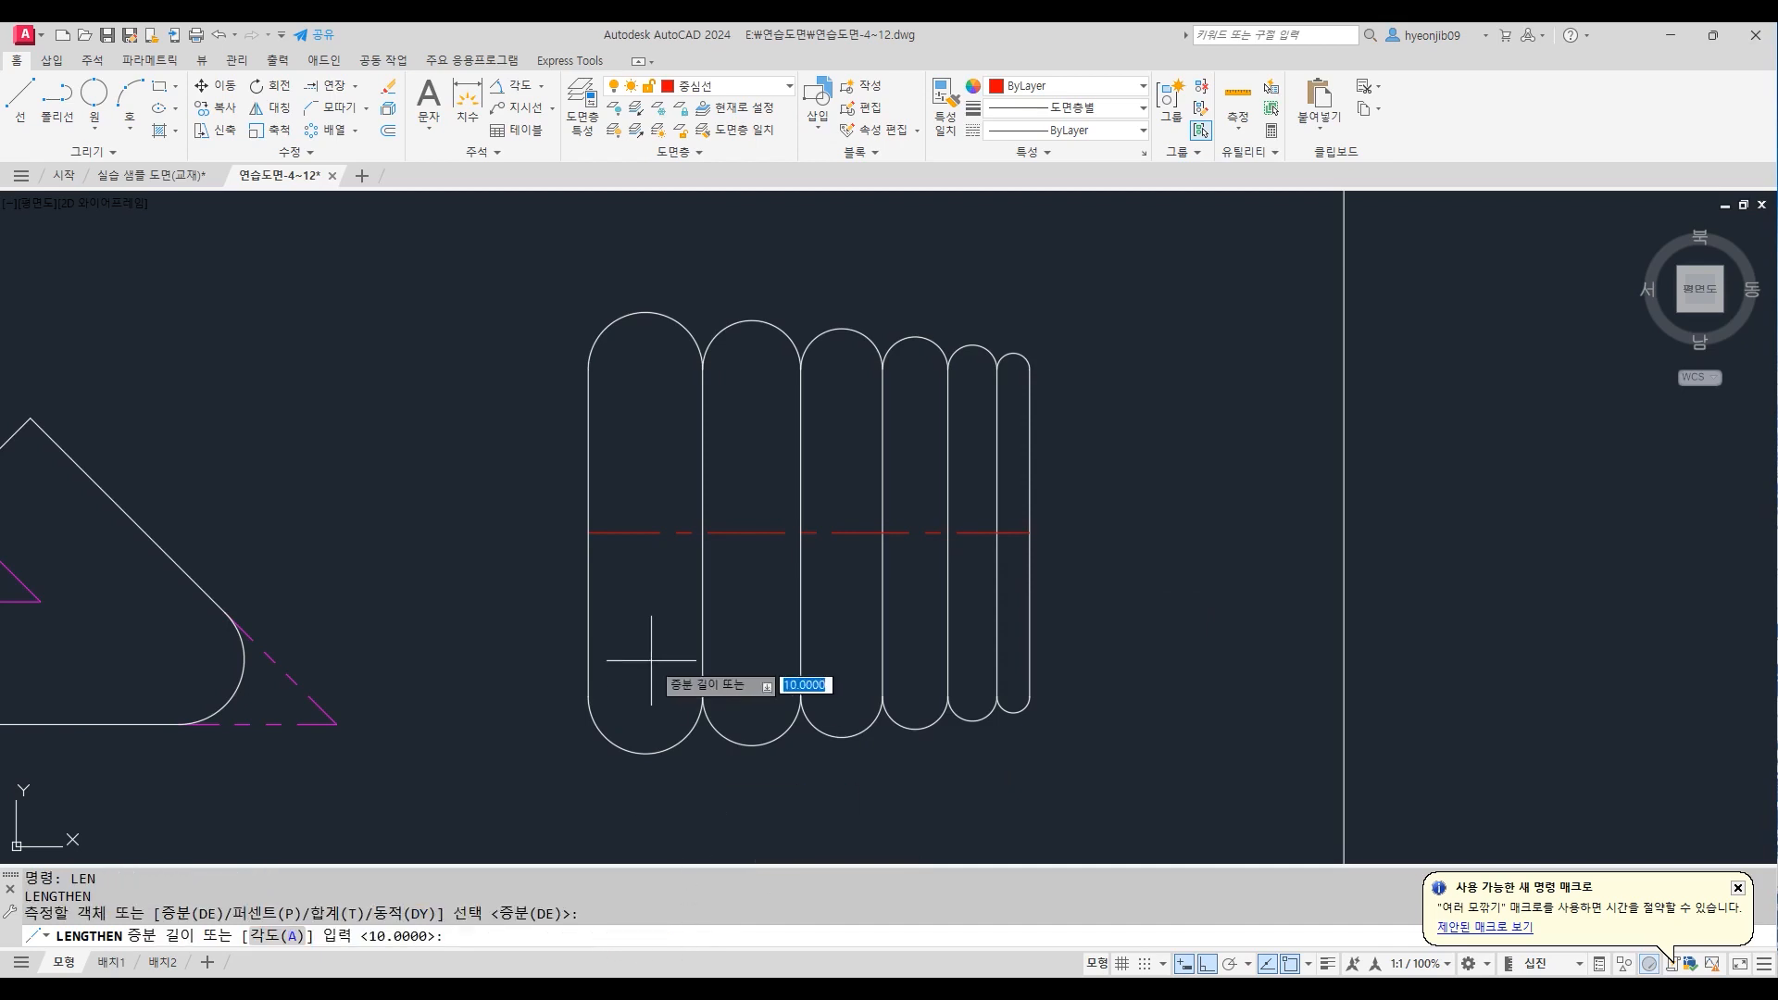
{"action": "key", "text": "Return"}
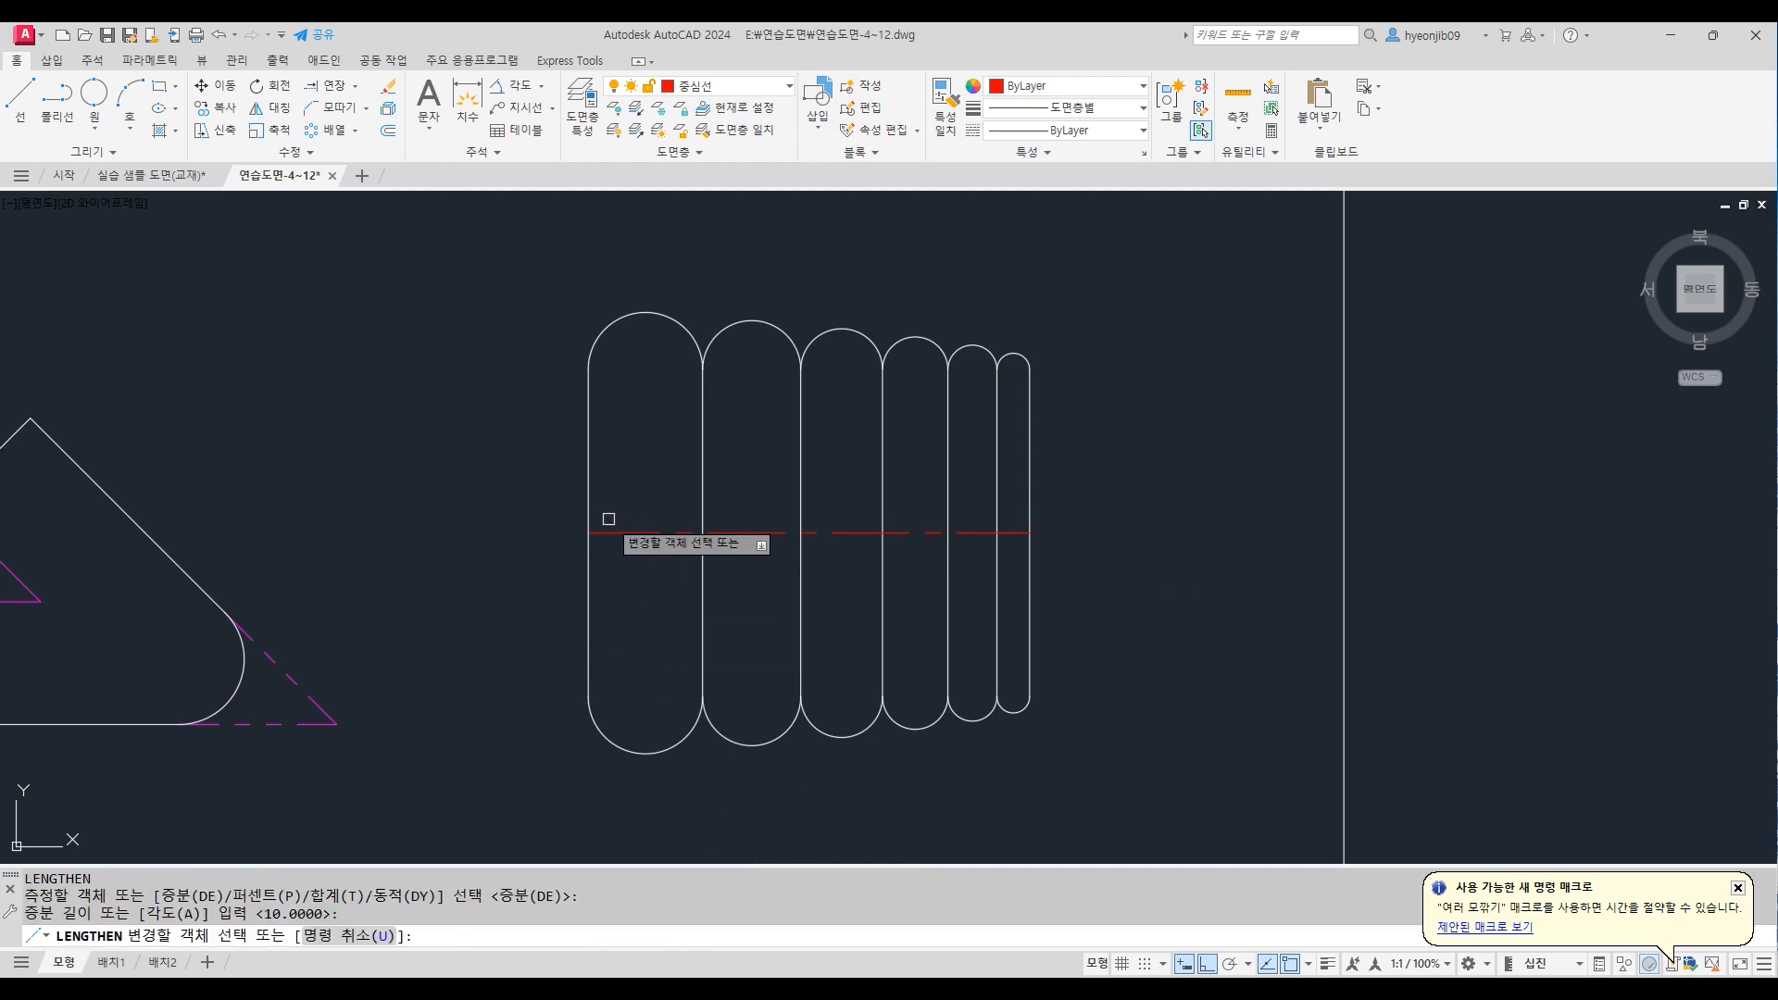
{"action": "left_click", "coordinate": [604, 532]}
{"action": "left_click", "coordinate": [978, 531]}
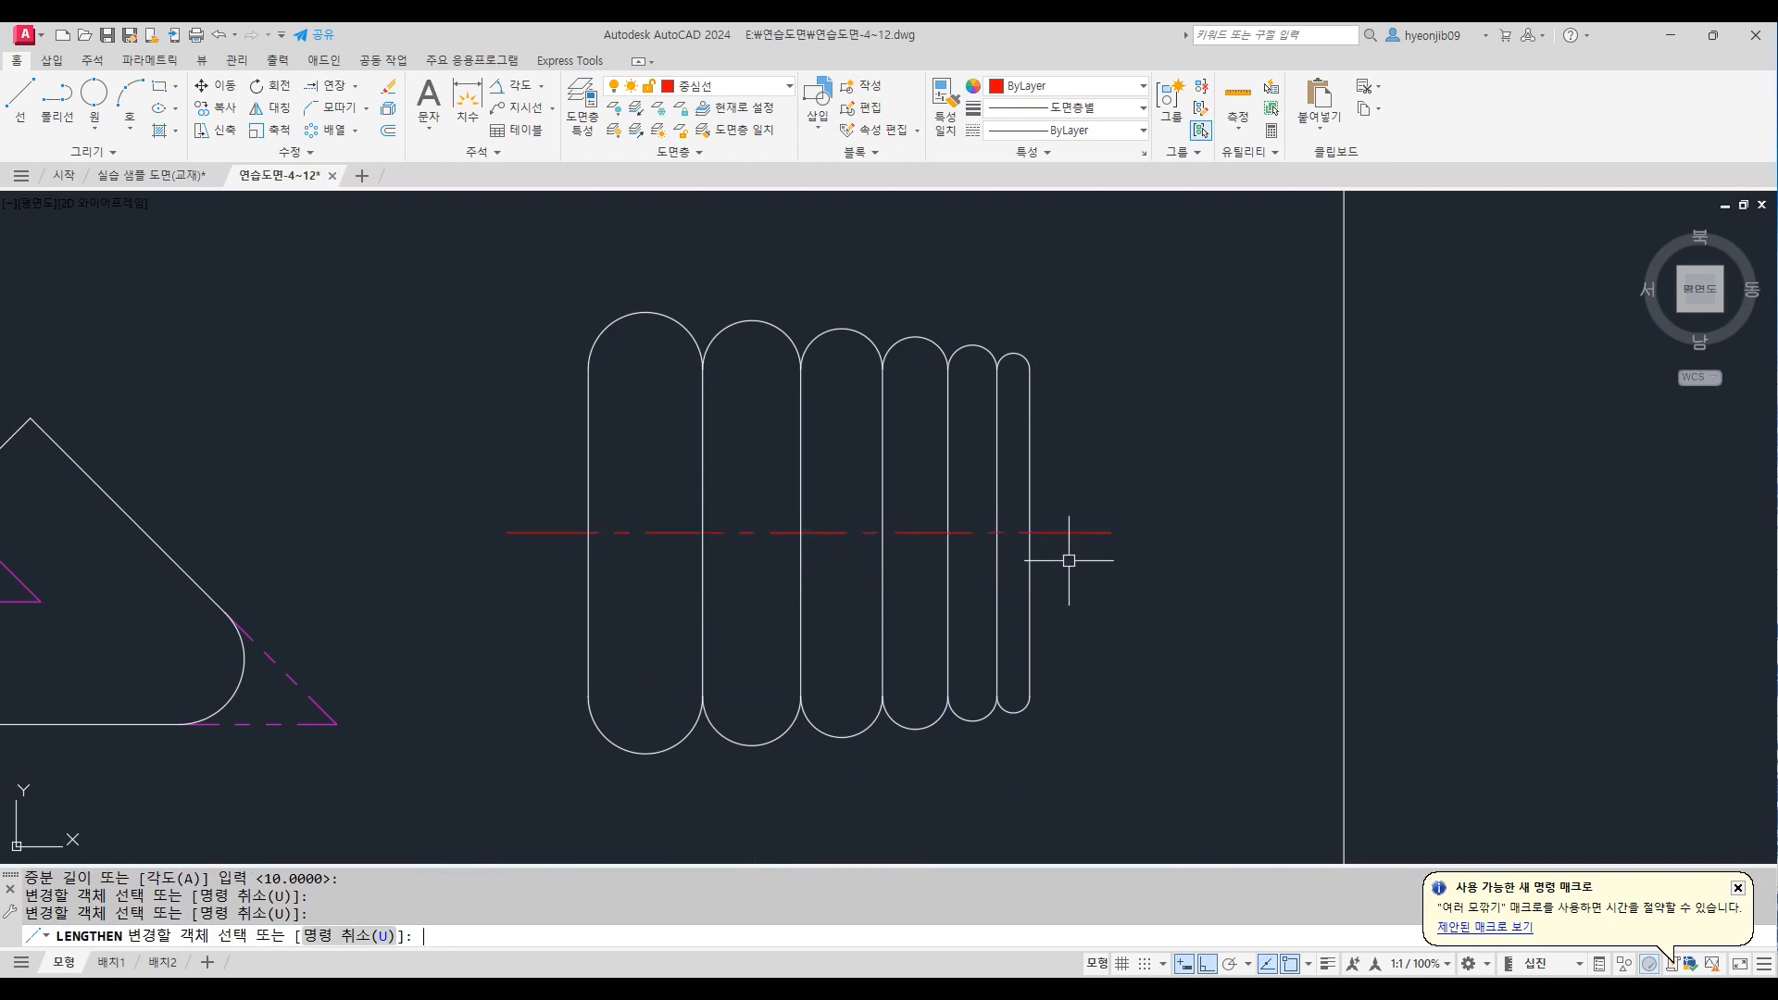
{"action": "key", "text": "Return"}
{"action": "scroll", "coordinate": [1102, 439], "scroll_direction": "down", "scroll_amount": 2}
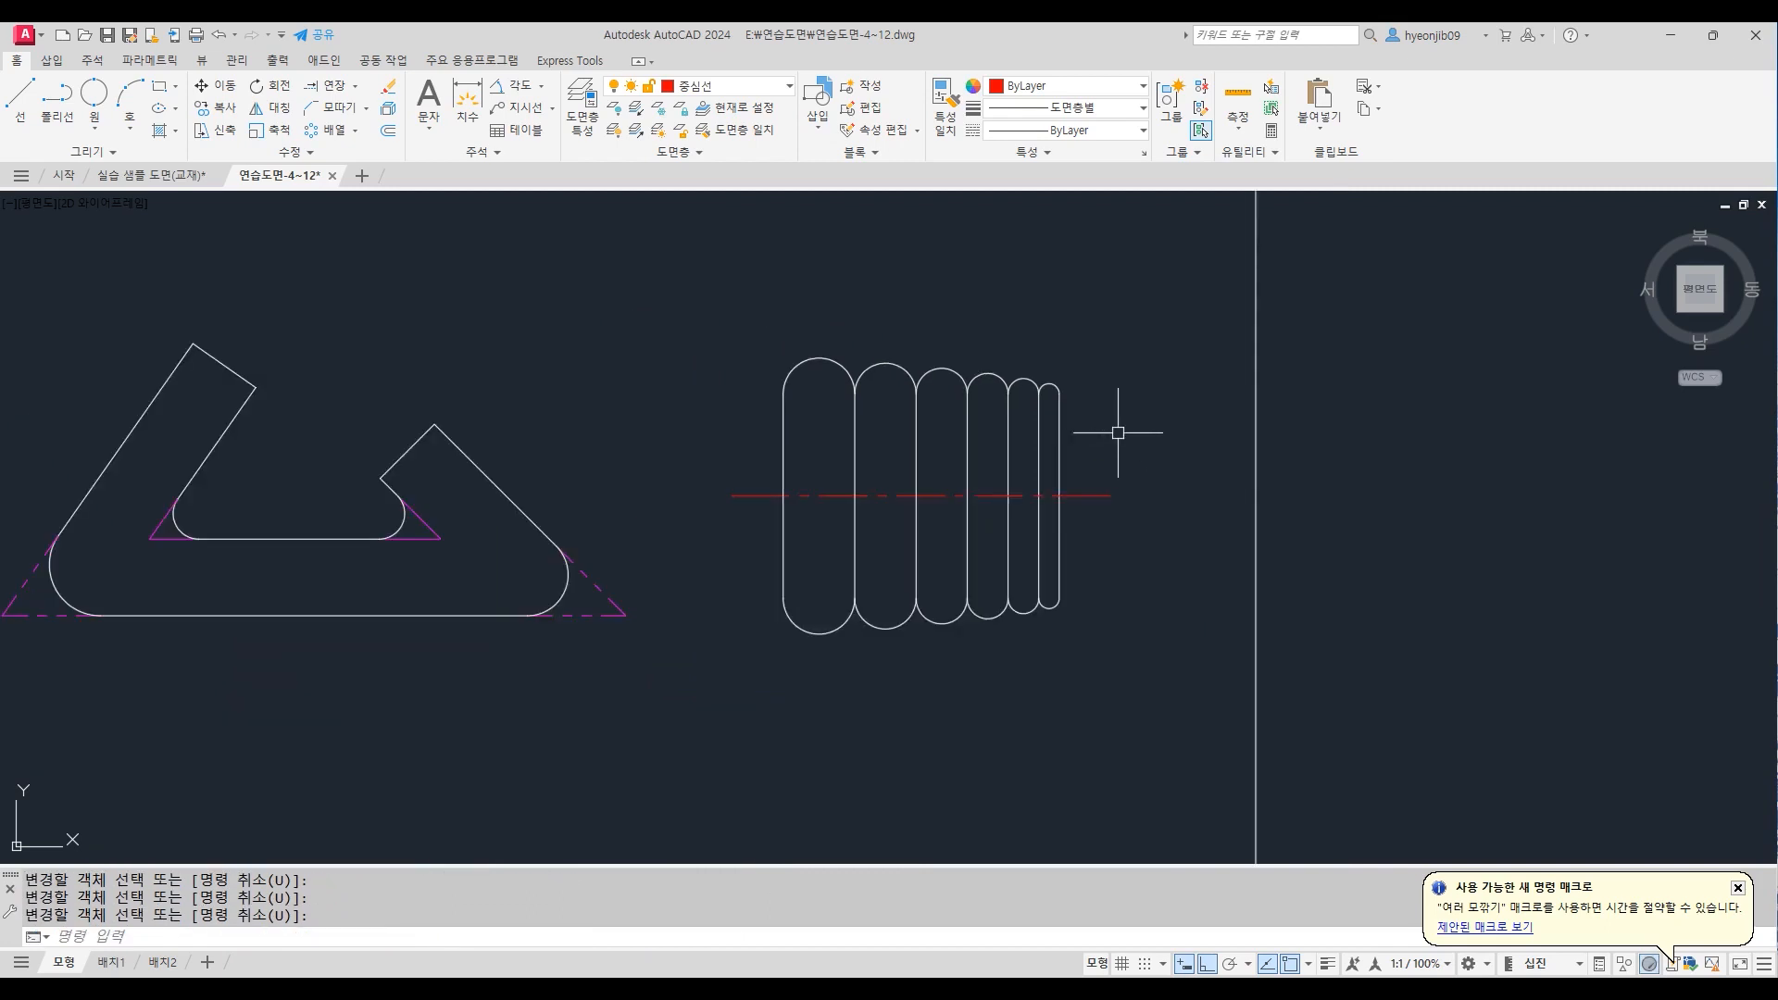
{"action": "scroll", "coordinate": [1118, 433], "scroll_direction": "down", "scroll_amount": 2}
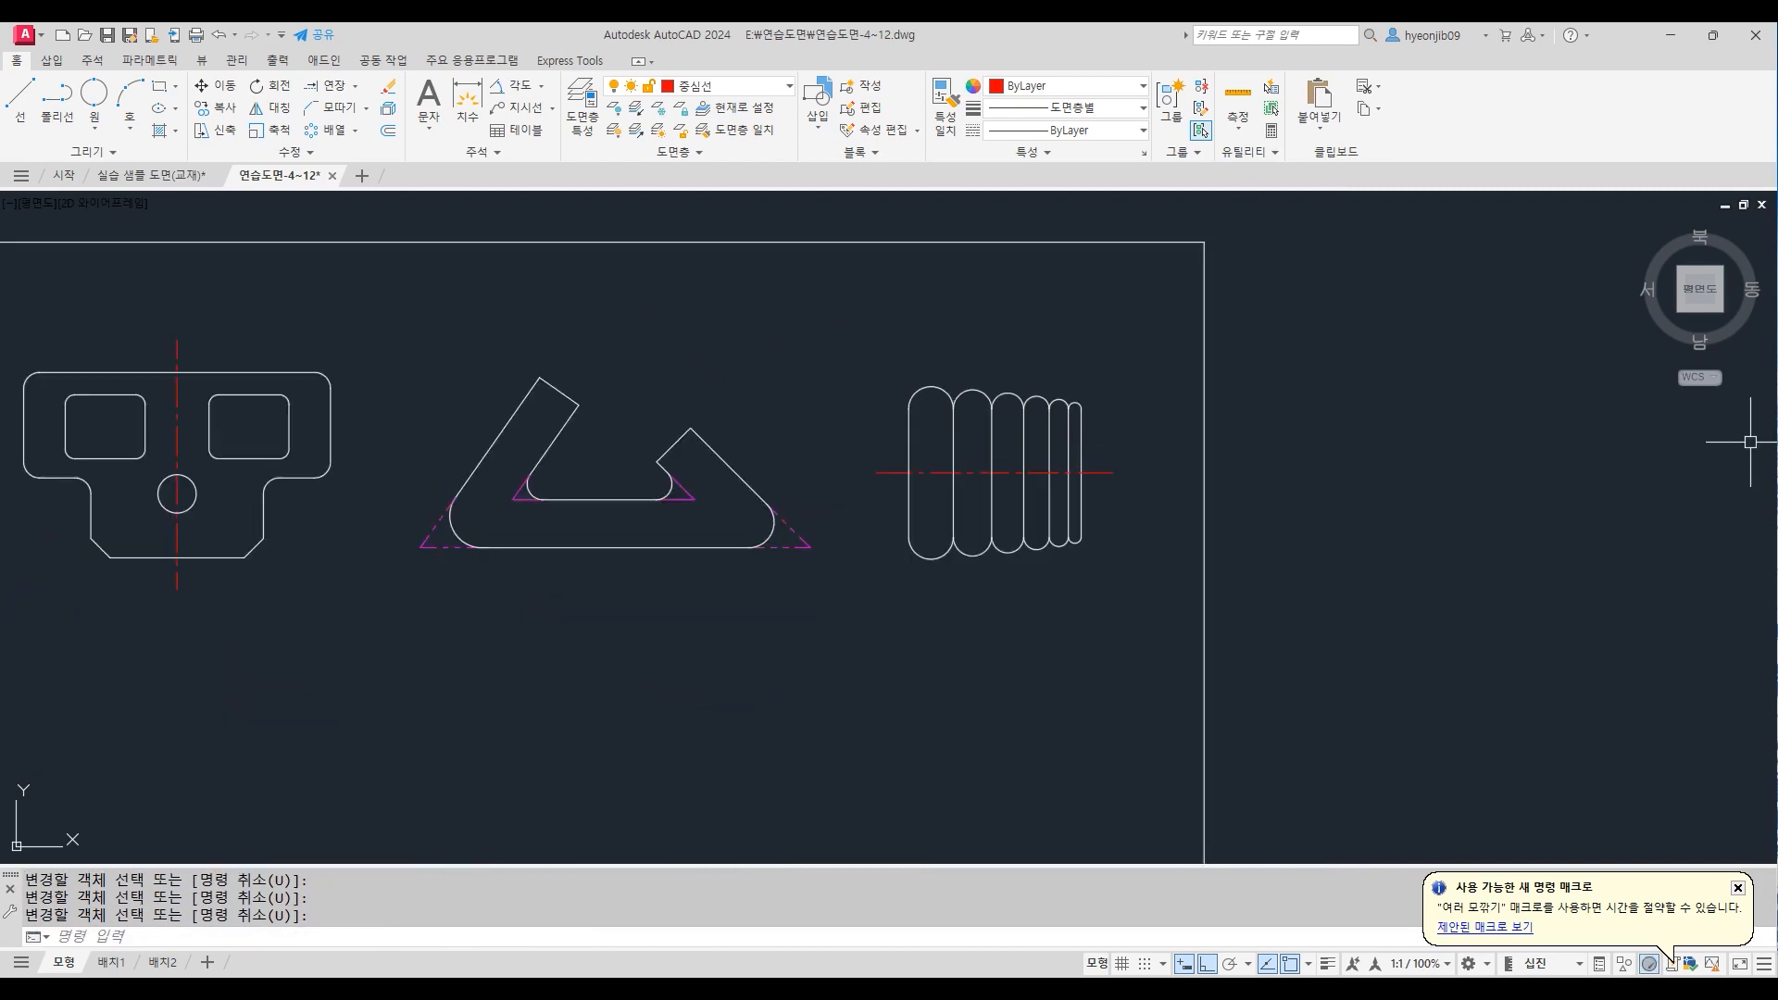
{"action": "mouse_move", "coordinate": [627, 675]}
{"action": "middle_mouse_down"}
{"action": "mouse_move", "coordinate": [793, 603]}
{"action": "mouse_move", "coordinate": [1071, 397]}
{"action": "middle_mouse_up"}
{"action": "middle_click_drag", "start_coordinate": [698, 639], "coordinate": [624, 593]}
{"action": "scroll", "coordinate": [650, 576], "scroll_direction": "up", "scroll_amount": 2}
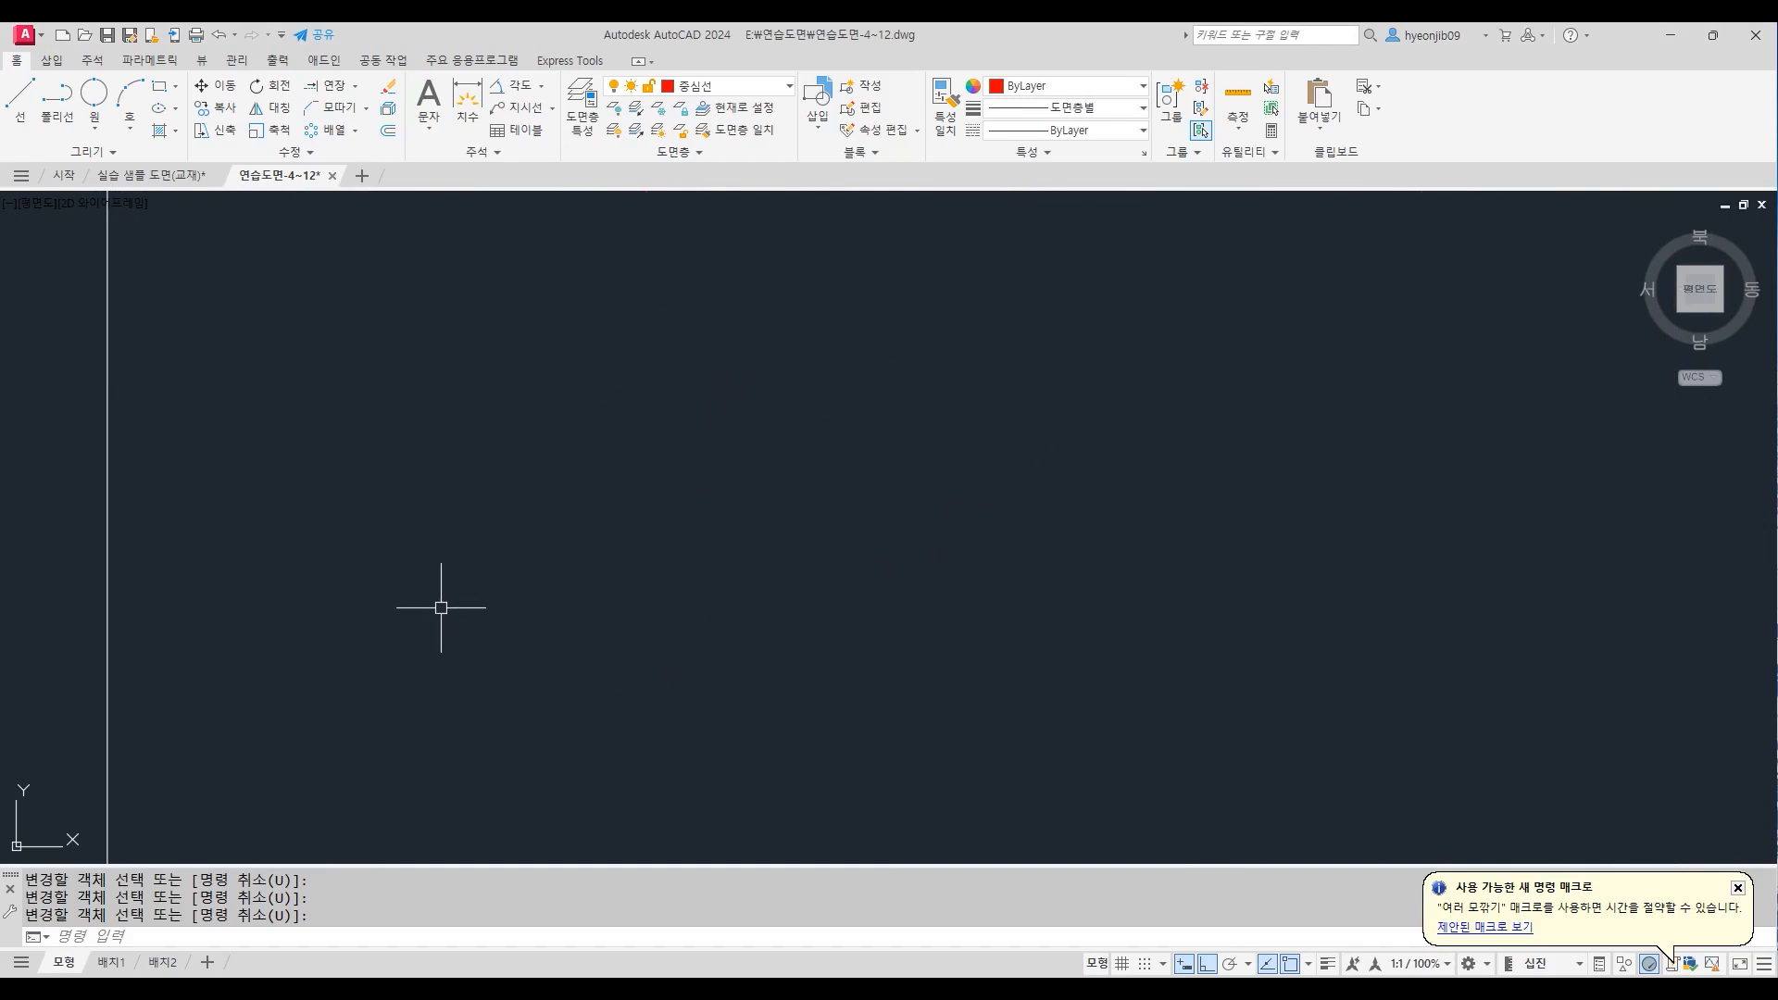
{"action": "type", "text": "c"}
{"action": "key", "text": "Return"}
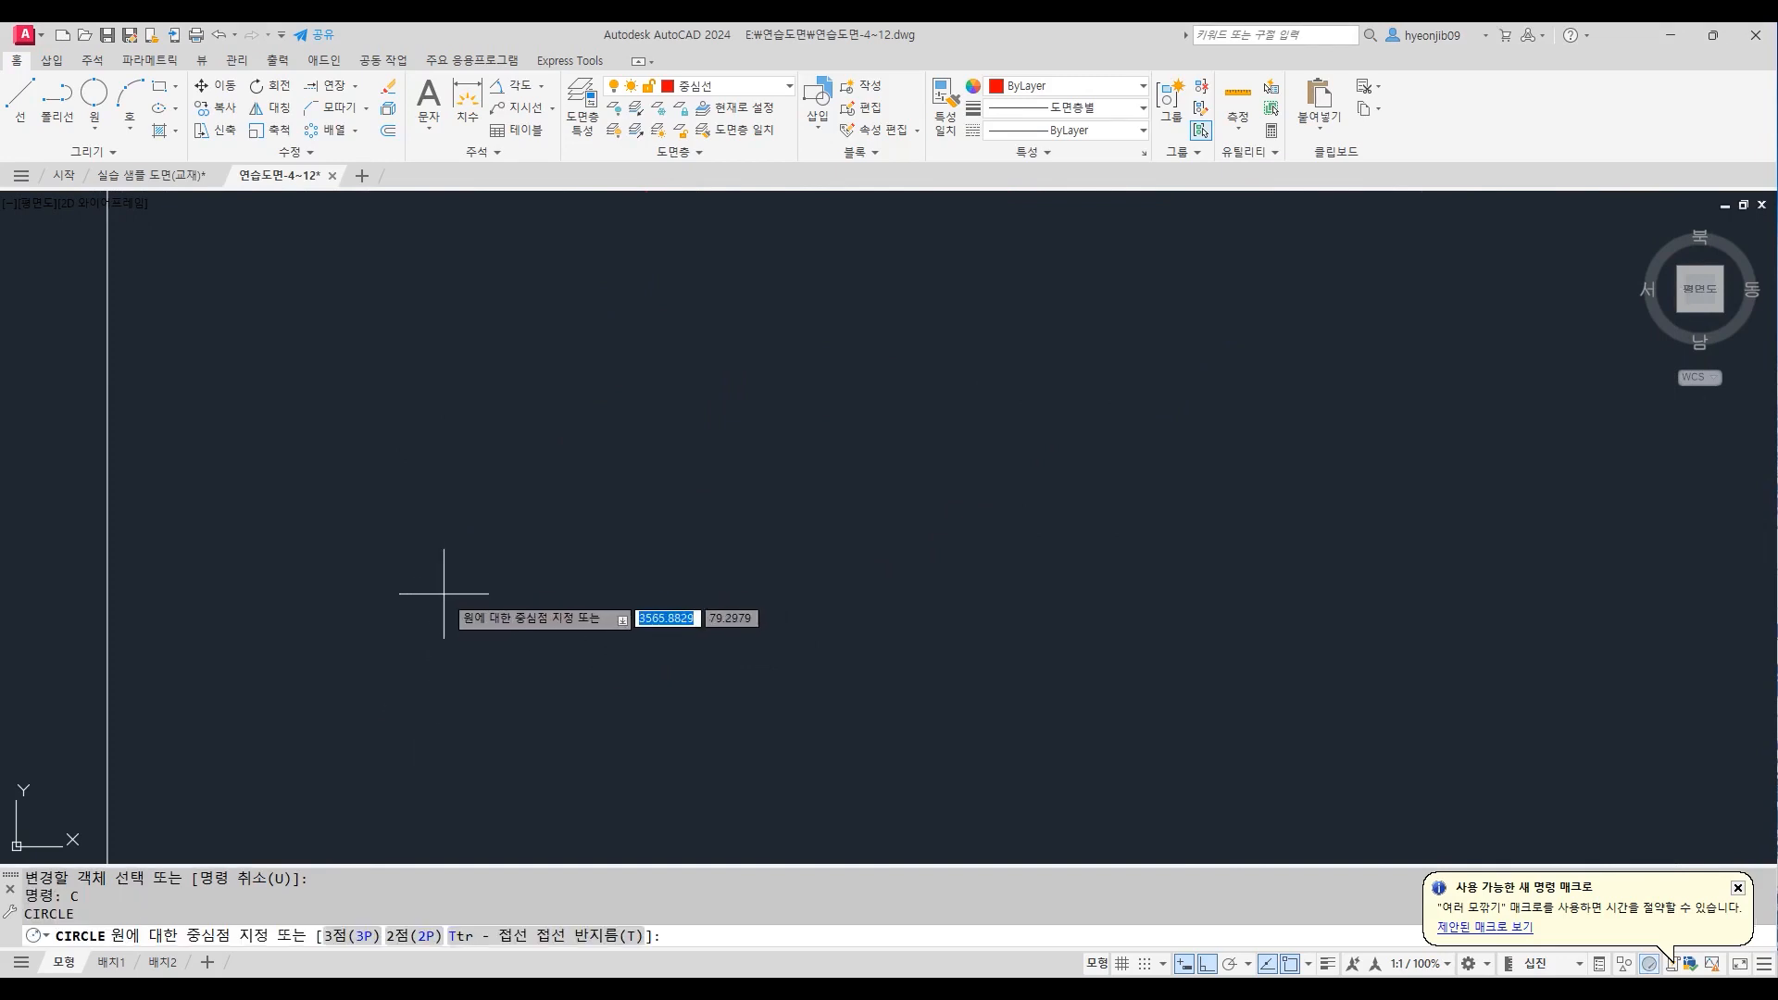
{"action": "left_click", "coordinate": [460, 597]}
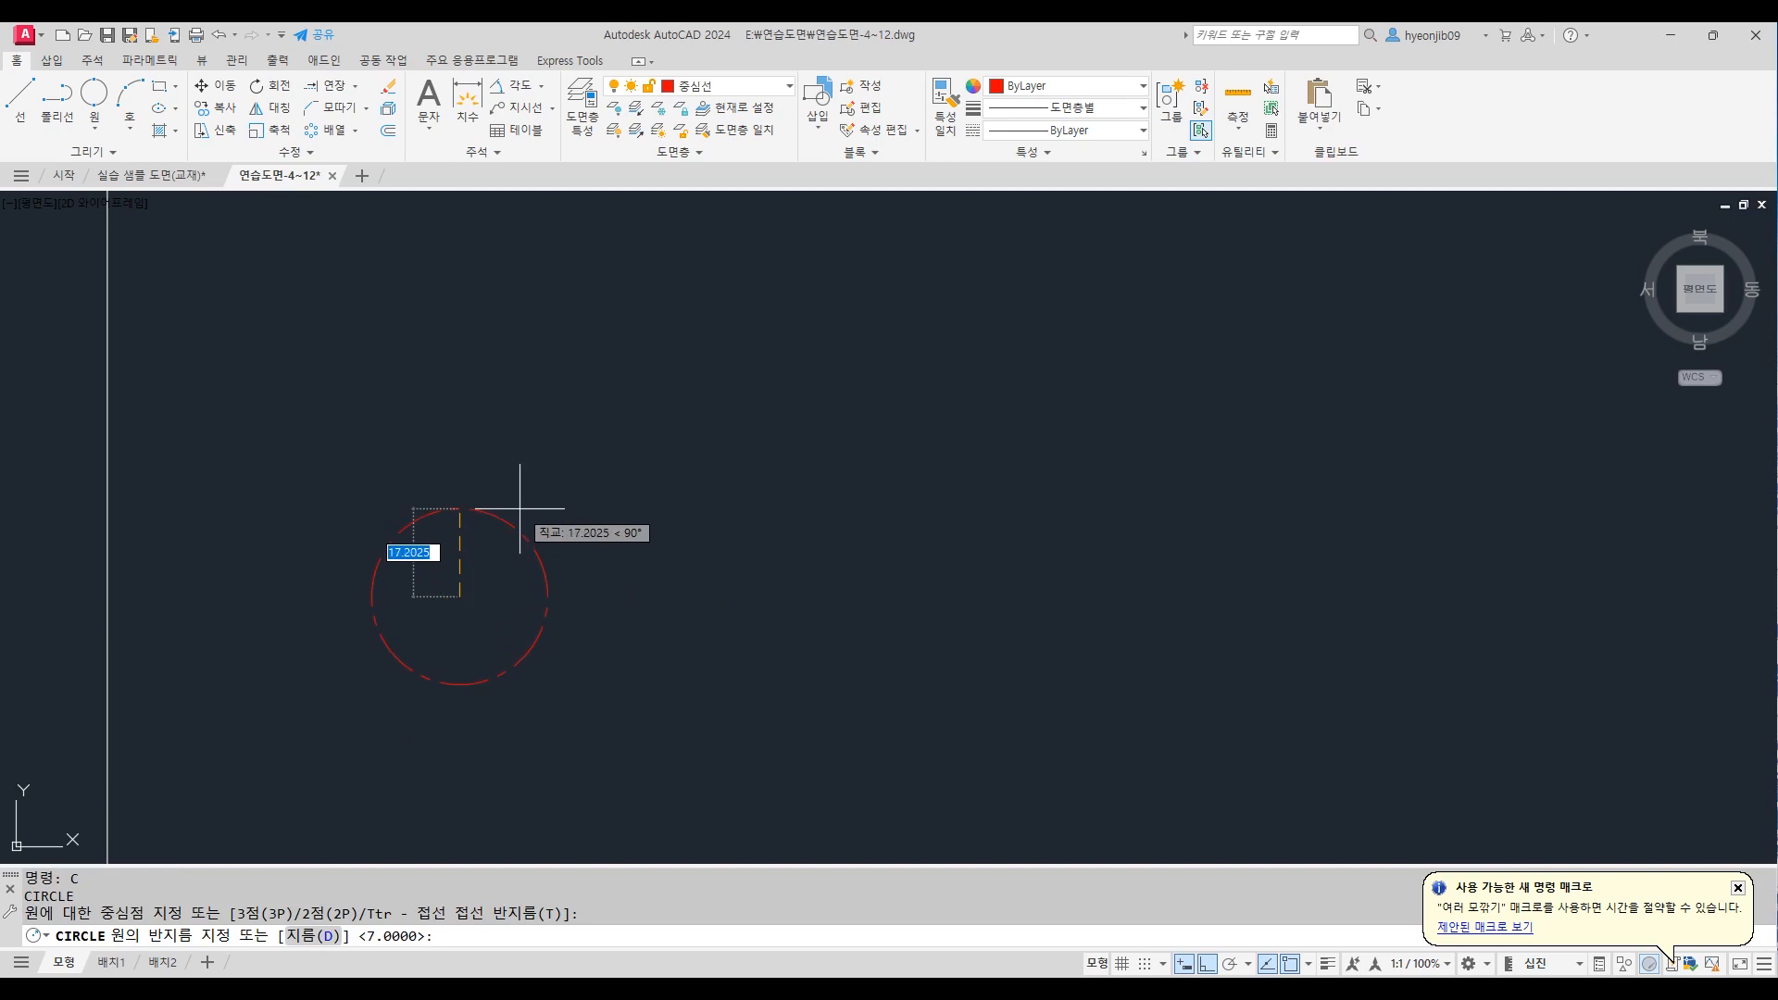
{"action": "key", "text": "Escape"}
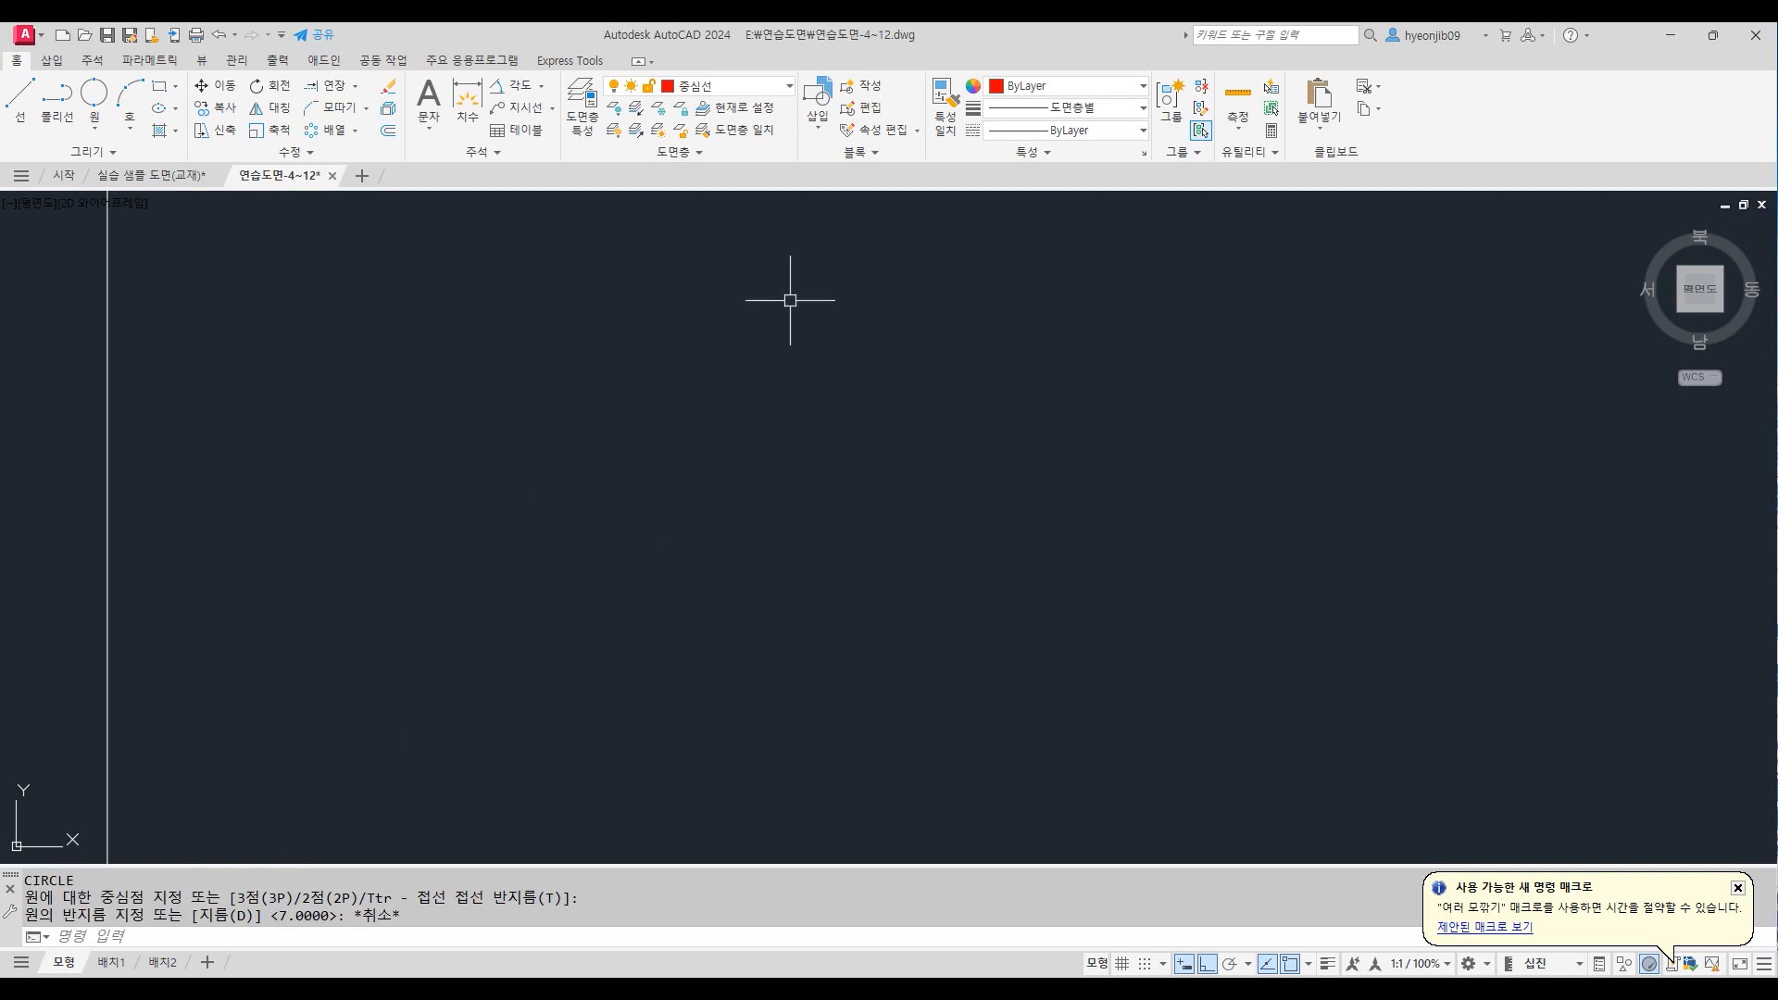
Make 외형선 the current layer and draw two concentric circles with radii 12 and 18 in the empty area inside the border
{"action": "left_click", "coordinate": [731, 93]}
{"action": "left_click", "coordinate": [719, 229]}
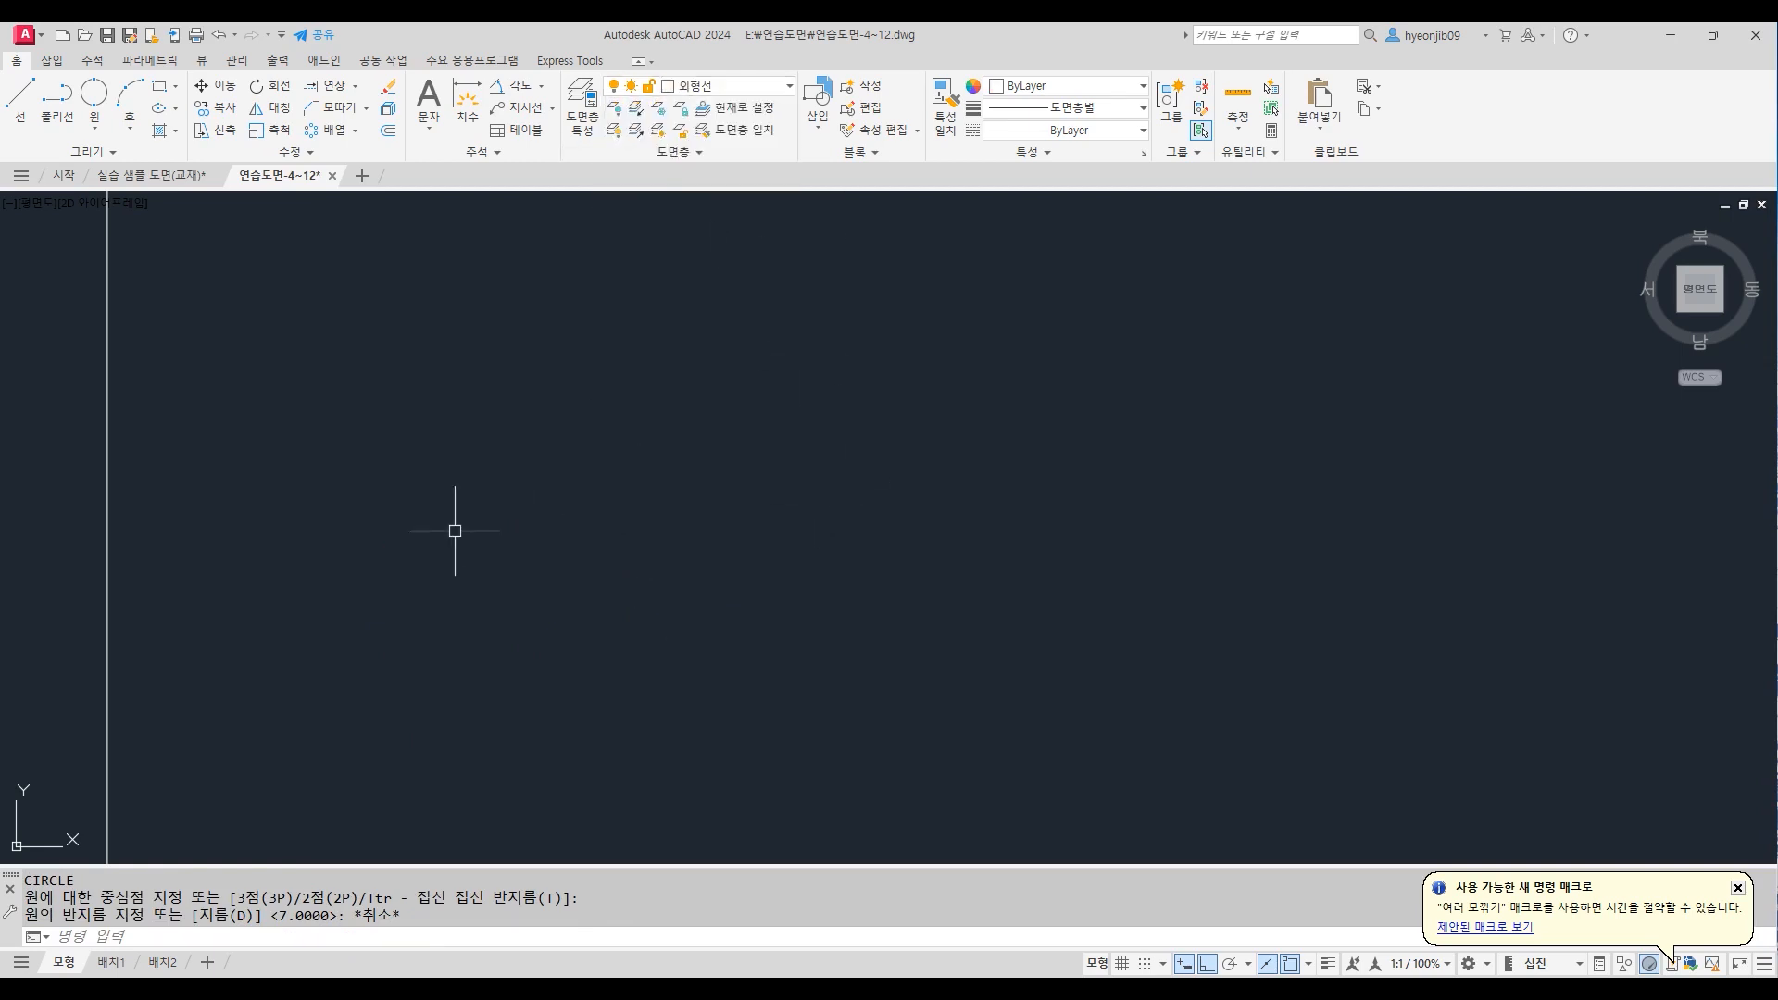
{"action": "key", "text": "Return"}
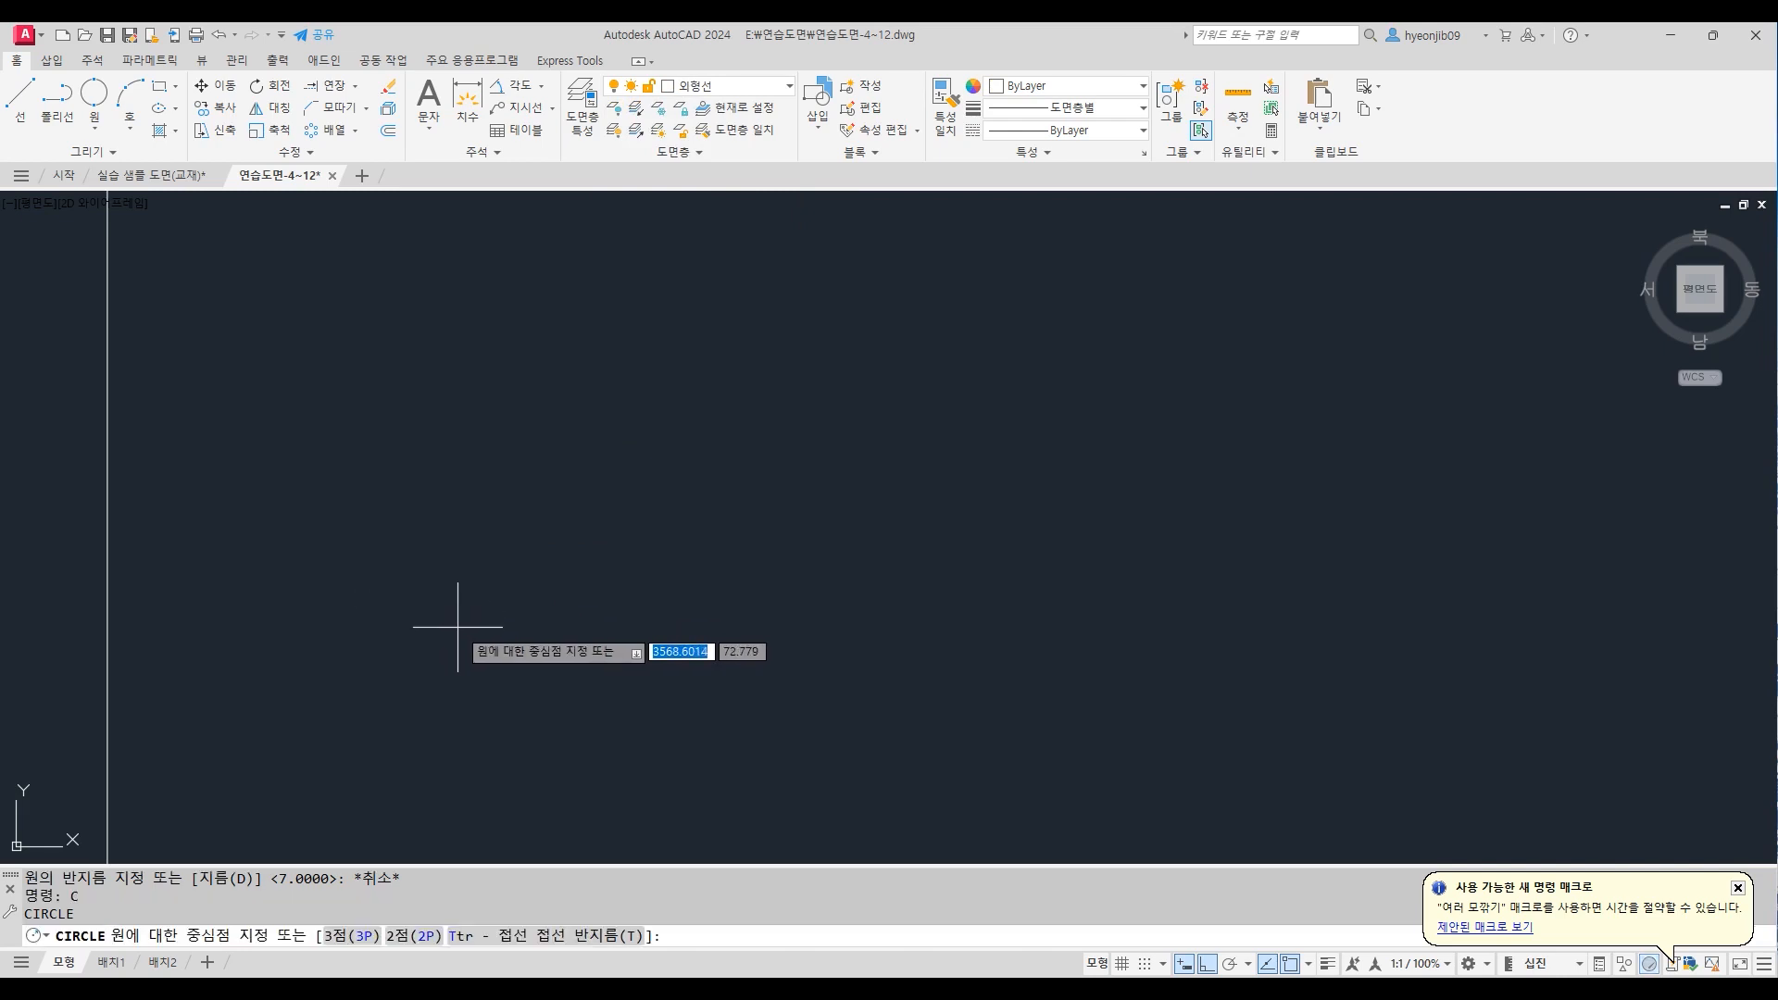
{"action": "left_click", "coordinate": [459, 626]}
{"action": "key", "text": "Return"}
{"action": "key", "text": "Return"}
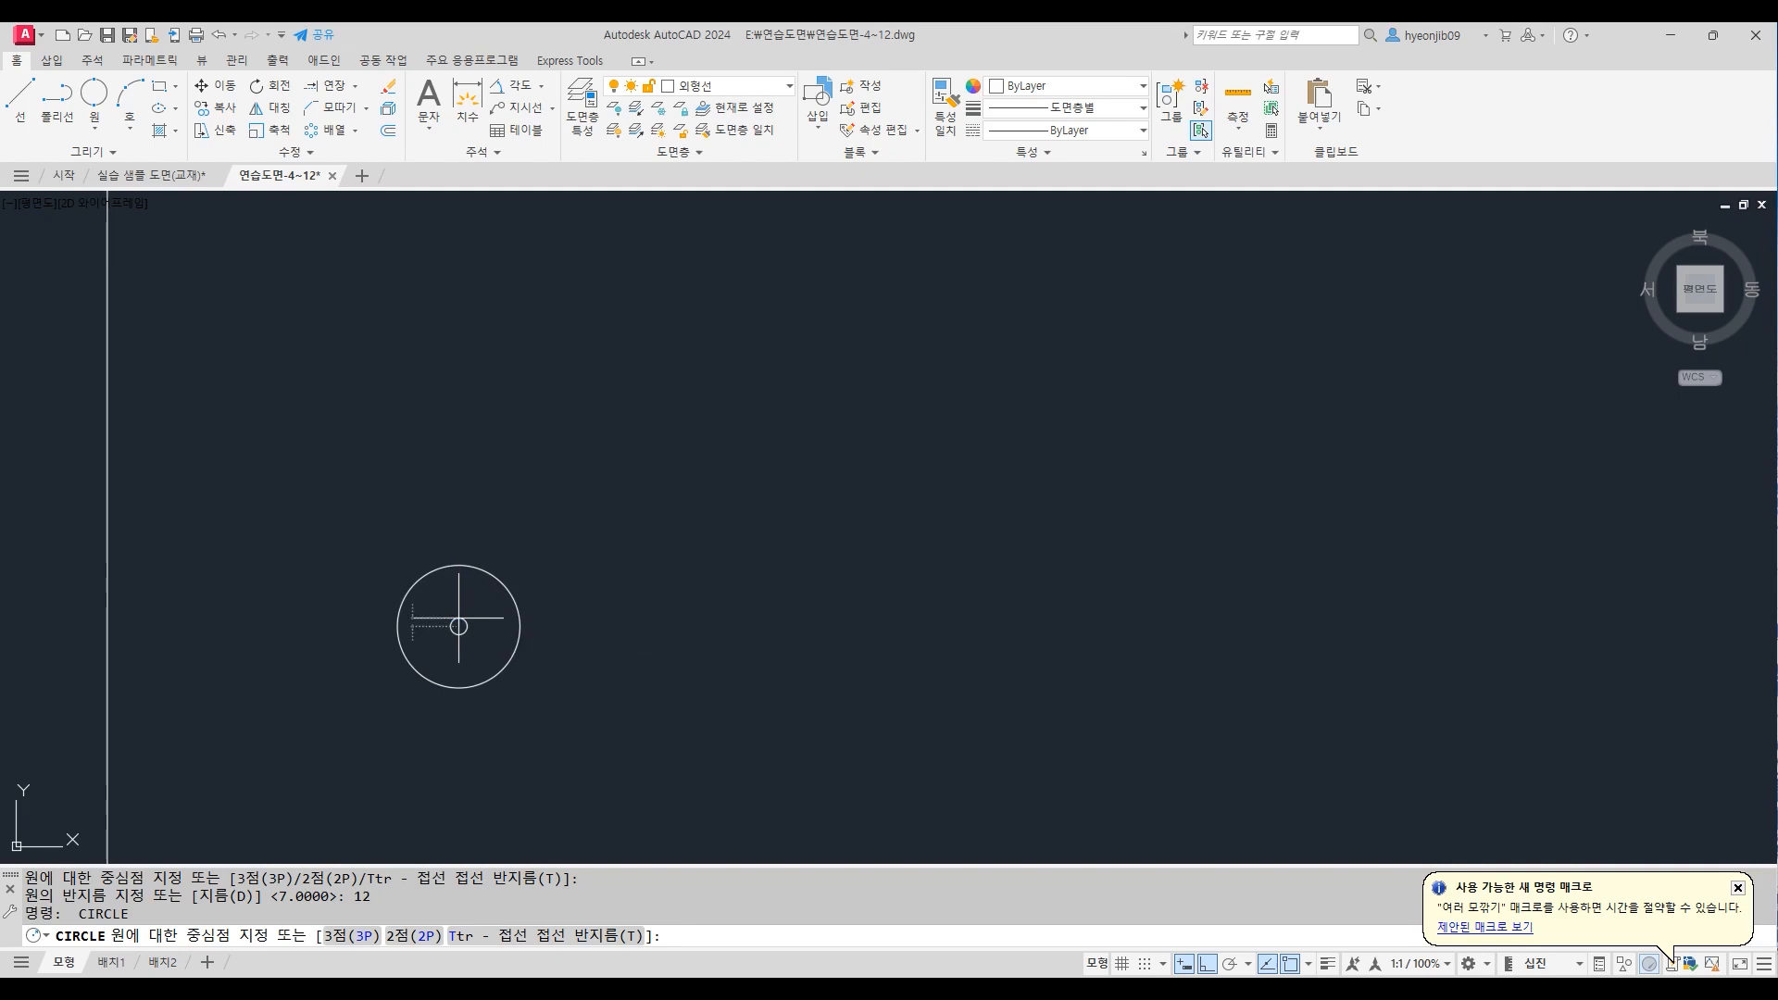
{"action": "left_click", "coordinate": [459, 626]}
{"action": "type", "text": "18"}
{"action": "key", "text": "Return"}
Copy both concentric circles 58 units horizontally to the right, using their center as the base point
{"action": "middle_click_drag", "start_coordinate": [639, 607], "coordinate": [549, 574]}
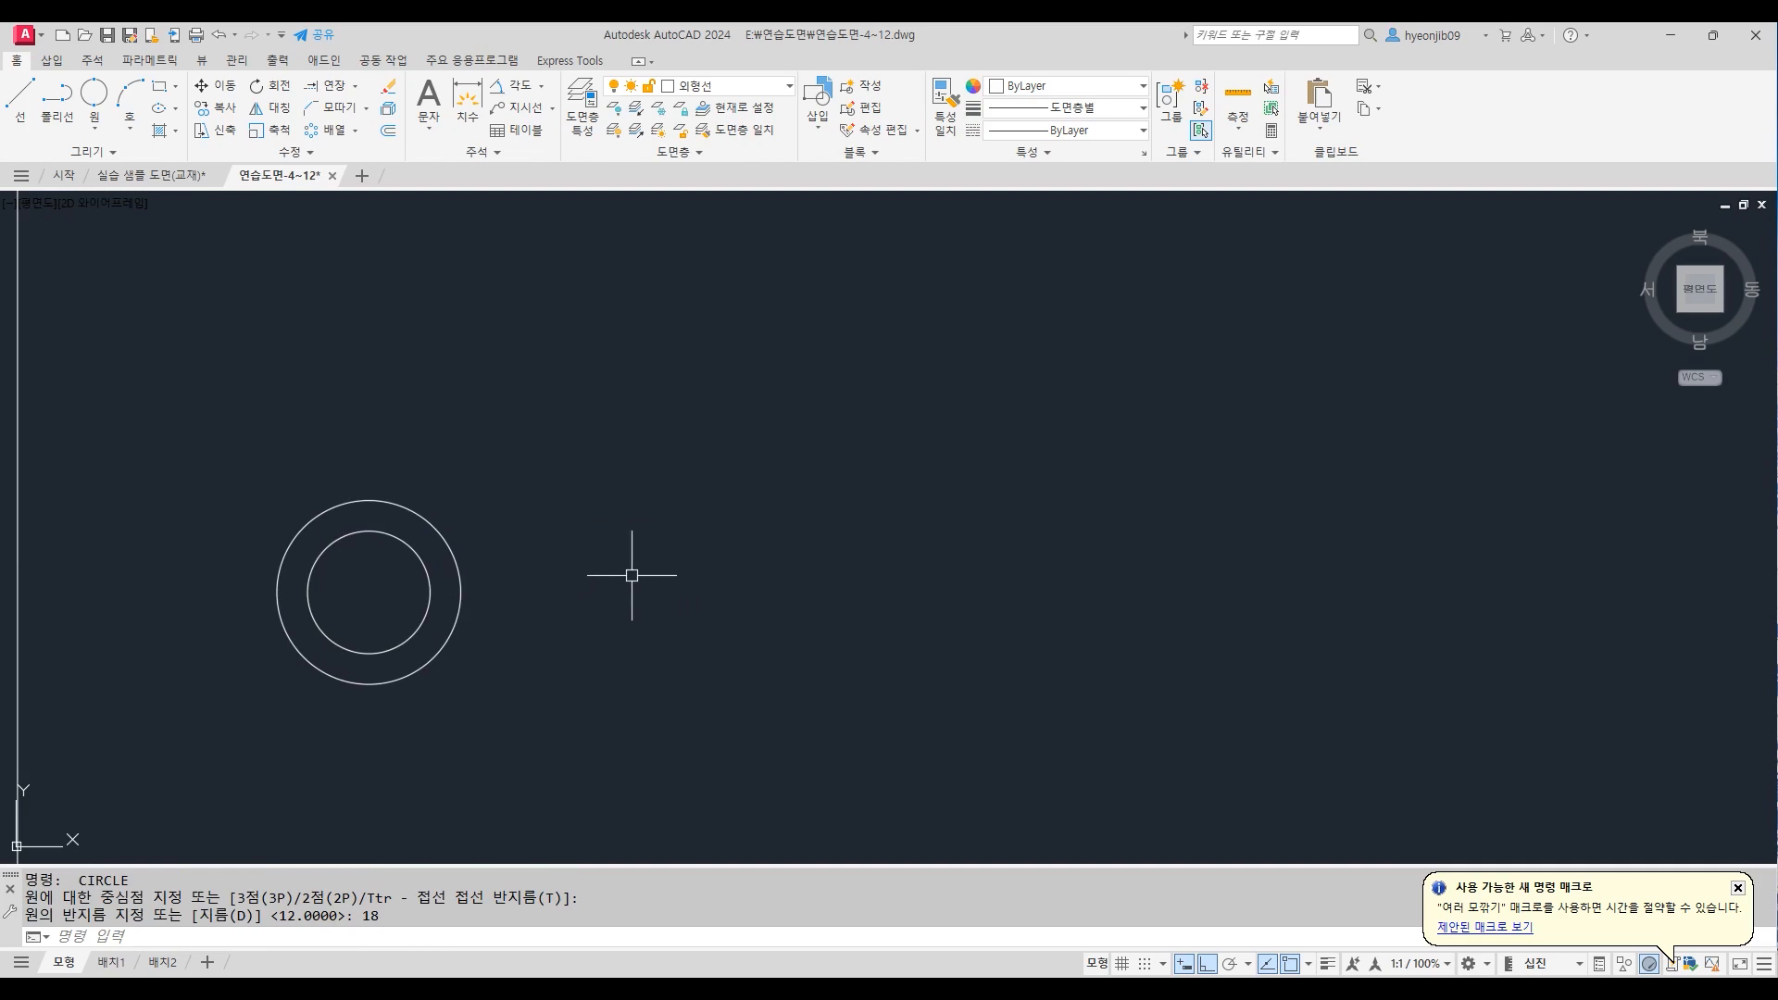
{"action": "type", "text": "co"}
{"action": "key", "text": "Return"}
{"action": "left_click", "coordinate": [474, 505]}
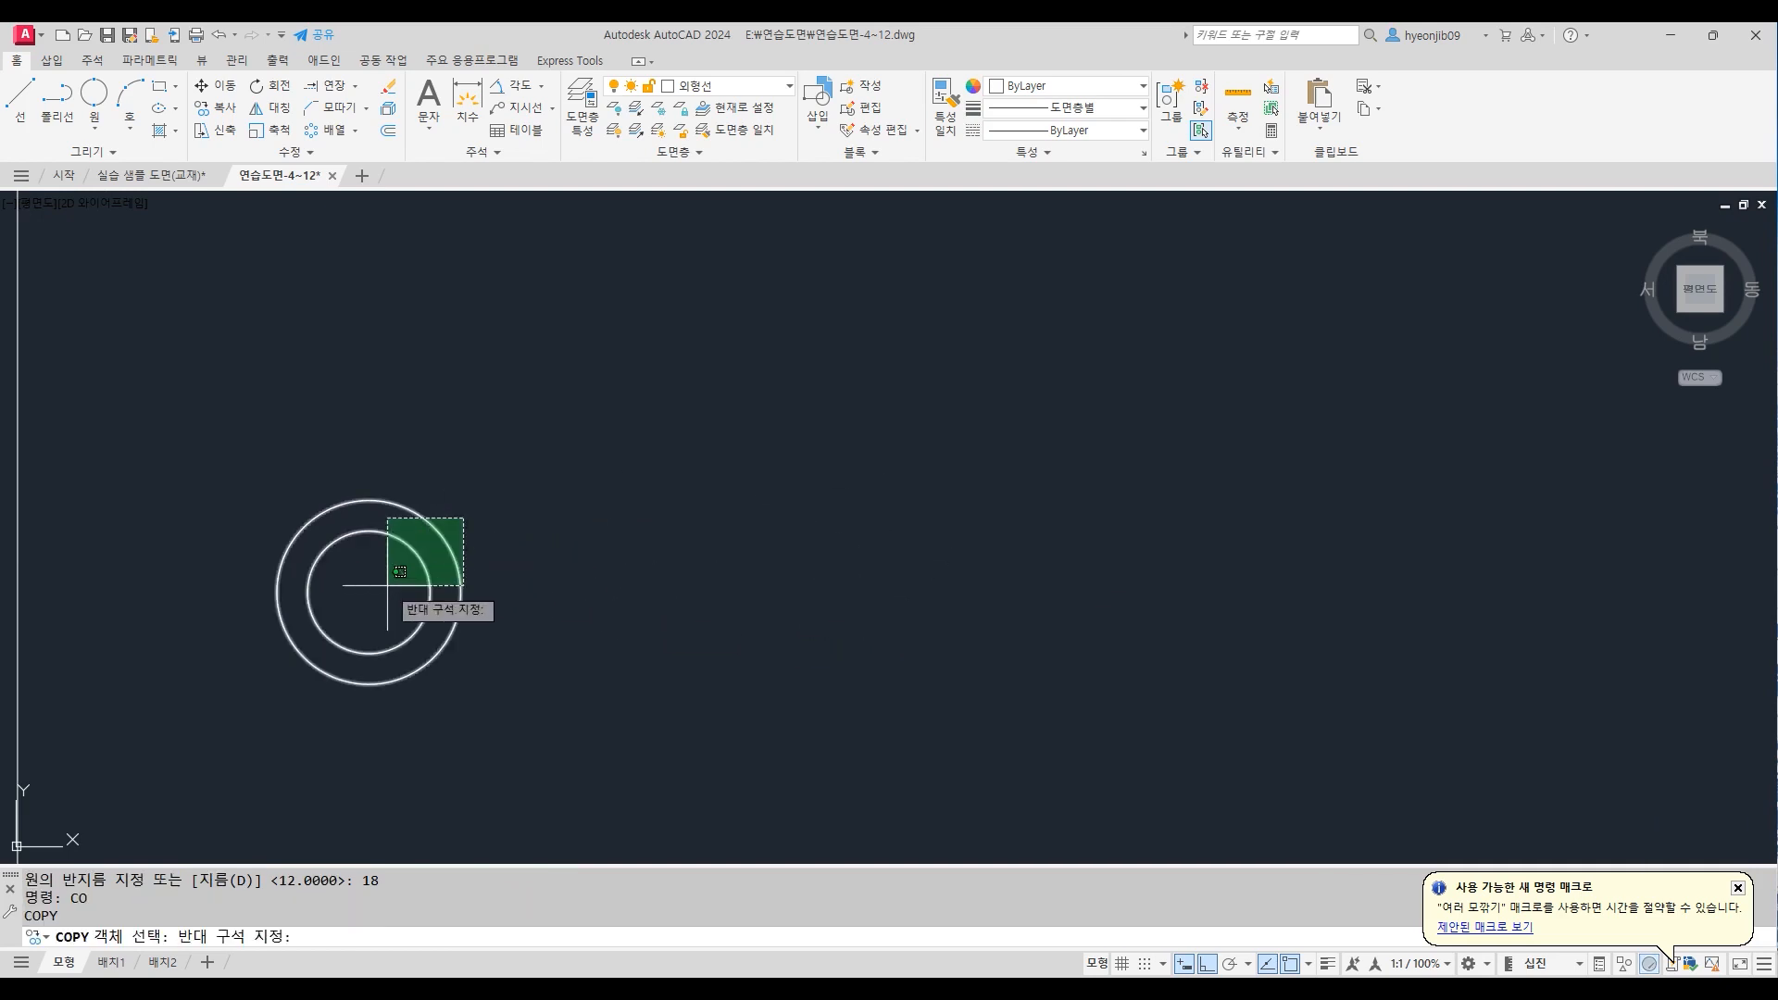
{"action": "left_click", "coordinate": [380, 591]}
{"action": "key", "text": "Return"}
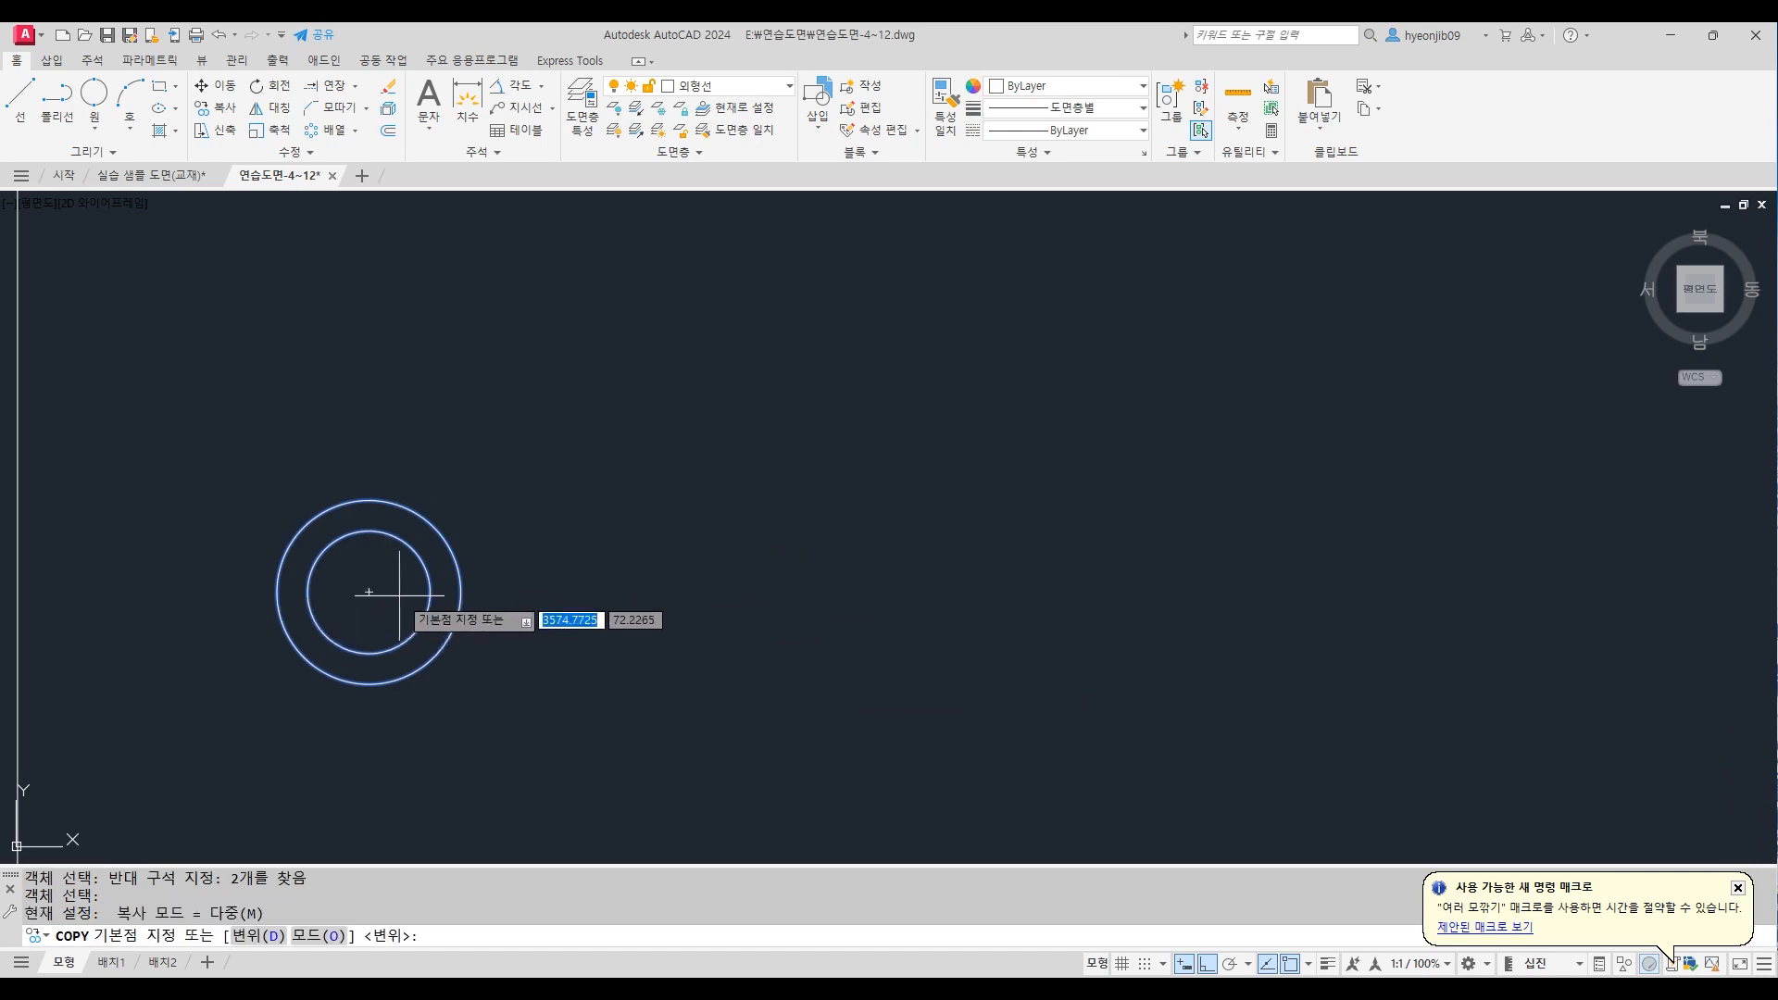
{"action": "left_click", "coordinate": [368, 592]}
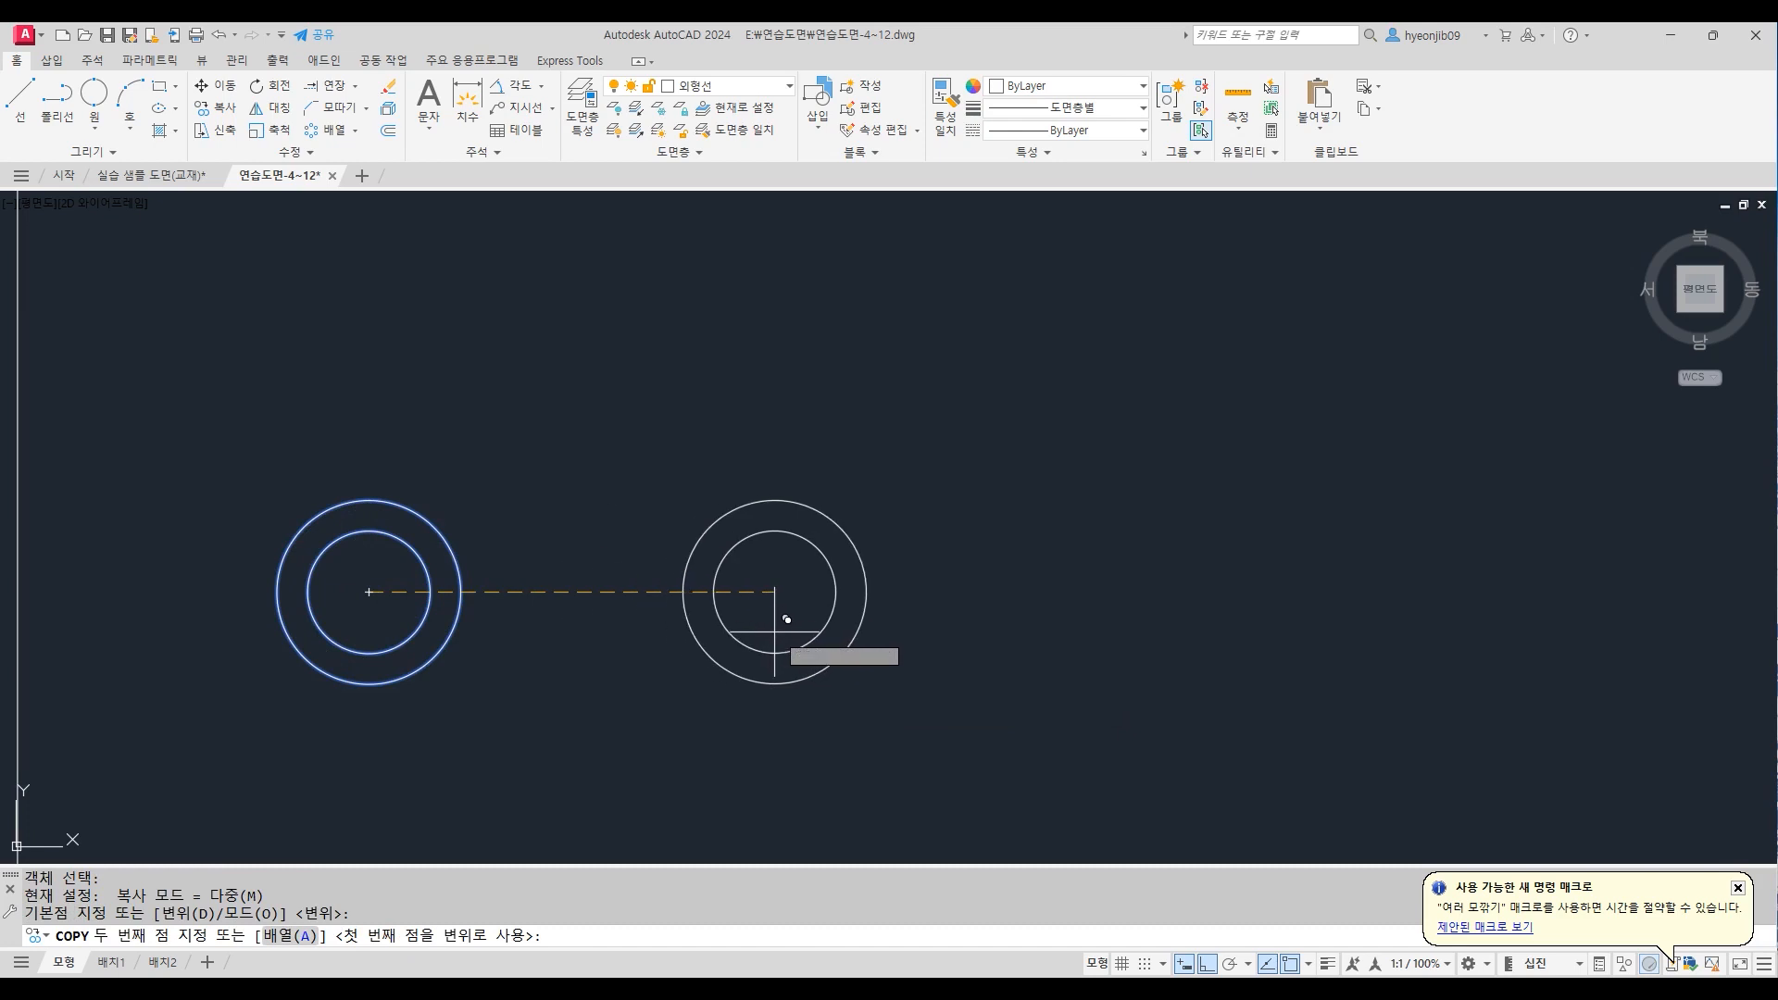
{"action": "type", "text": "5"}
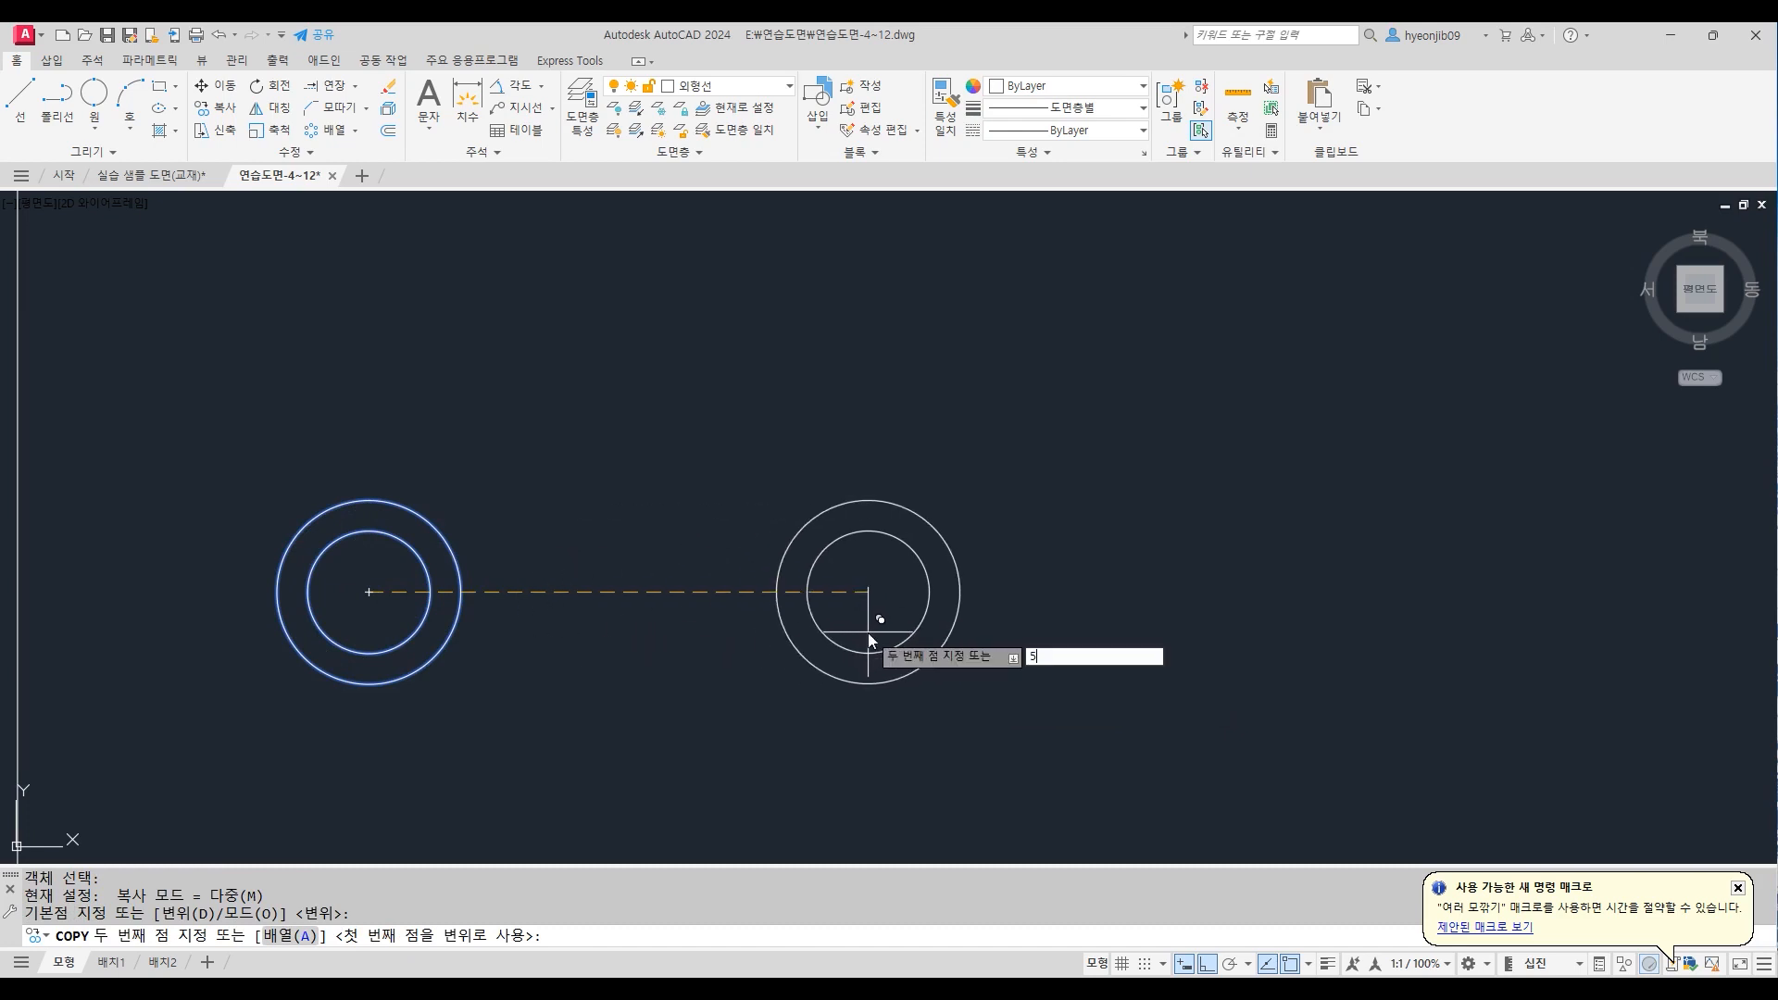
{"action": "key", "text": "Return"}
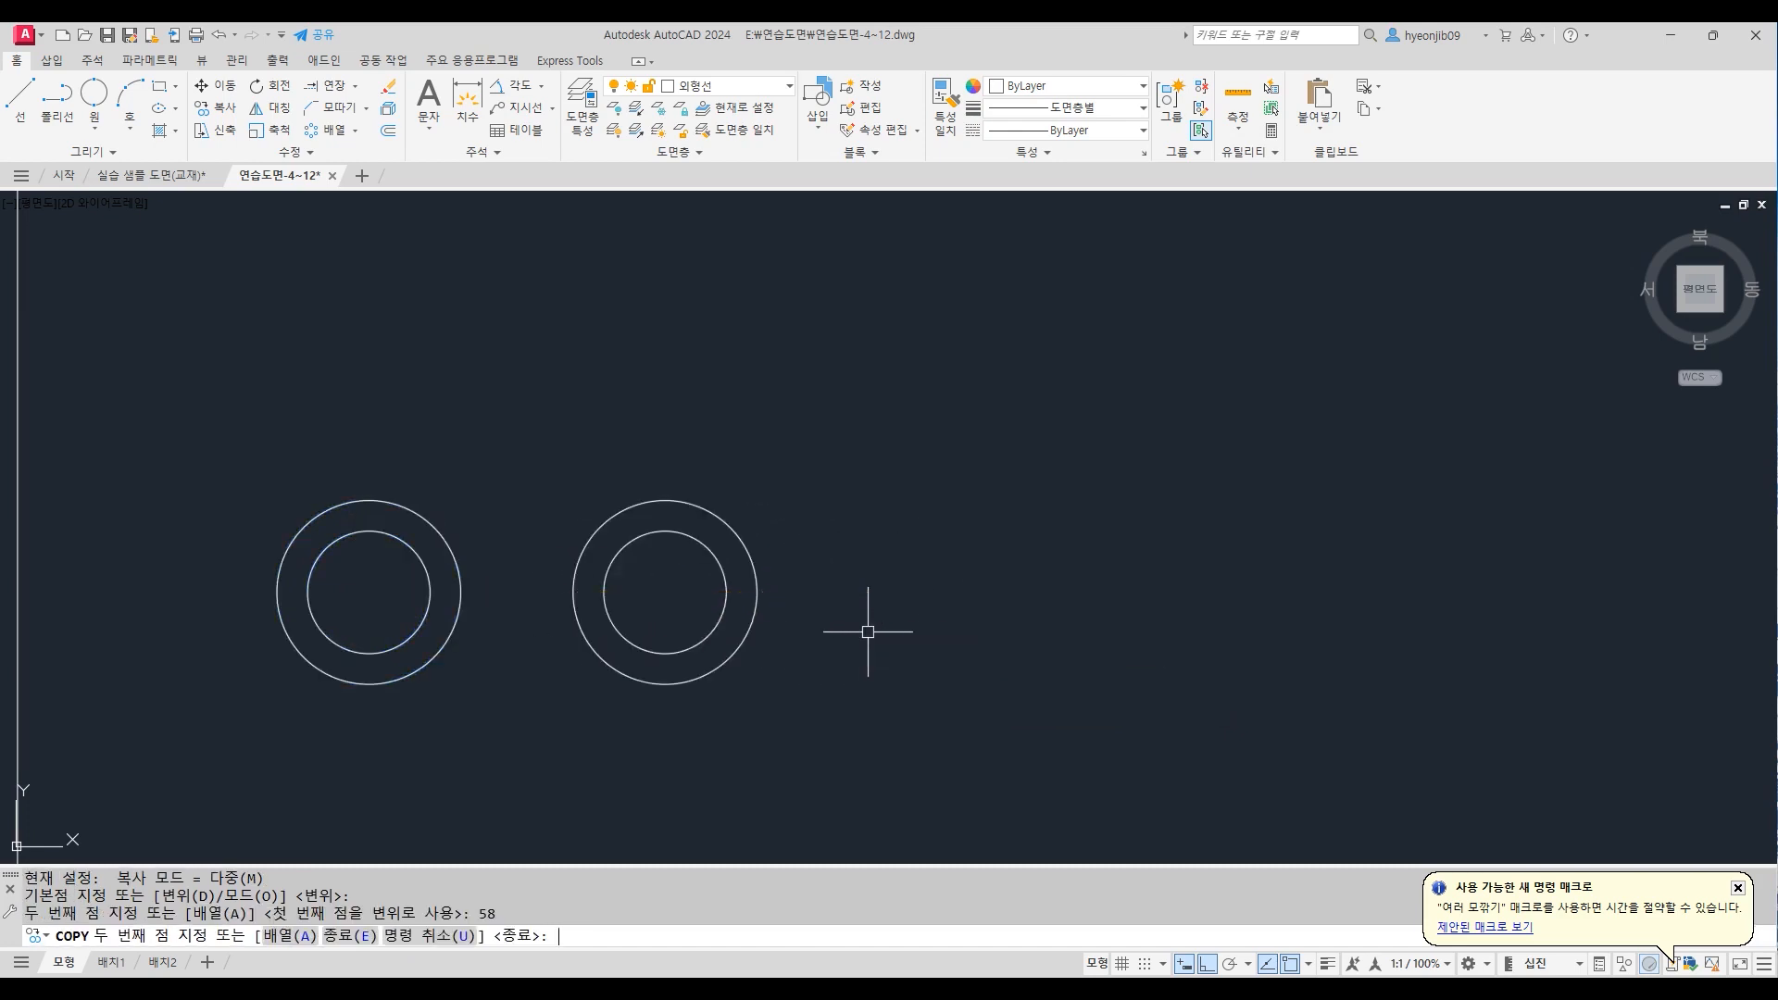
{"action": "key", "text": "Return"}
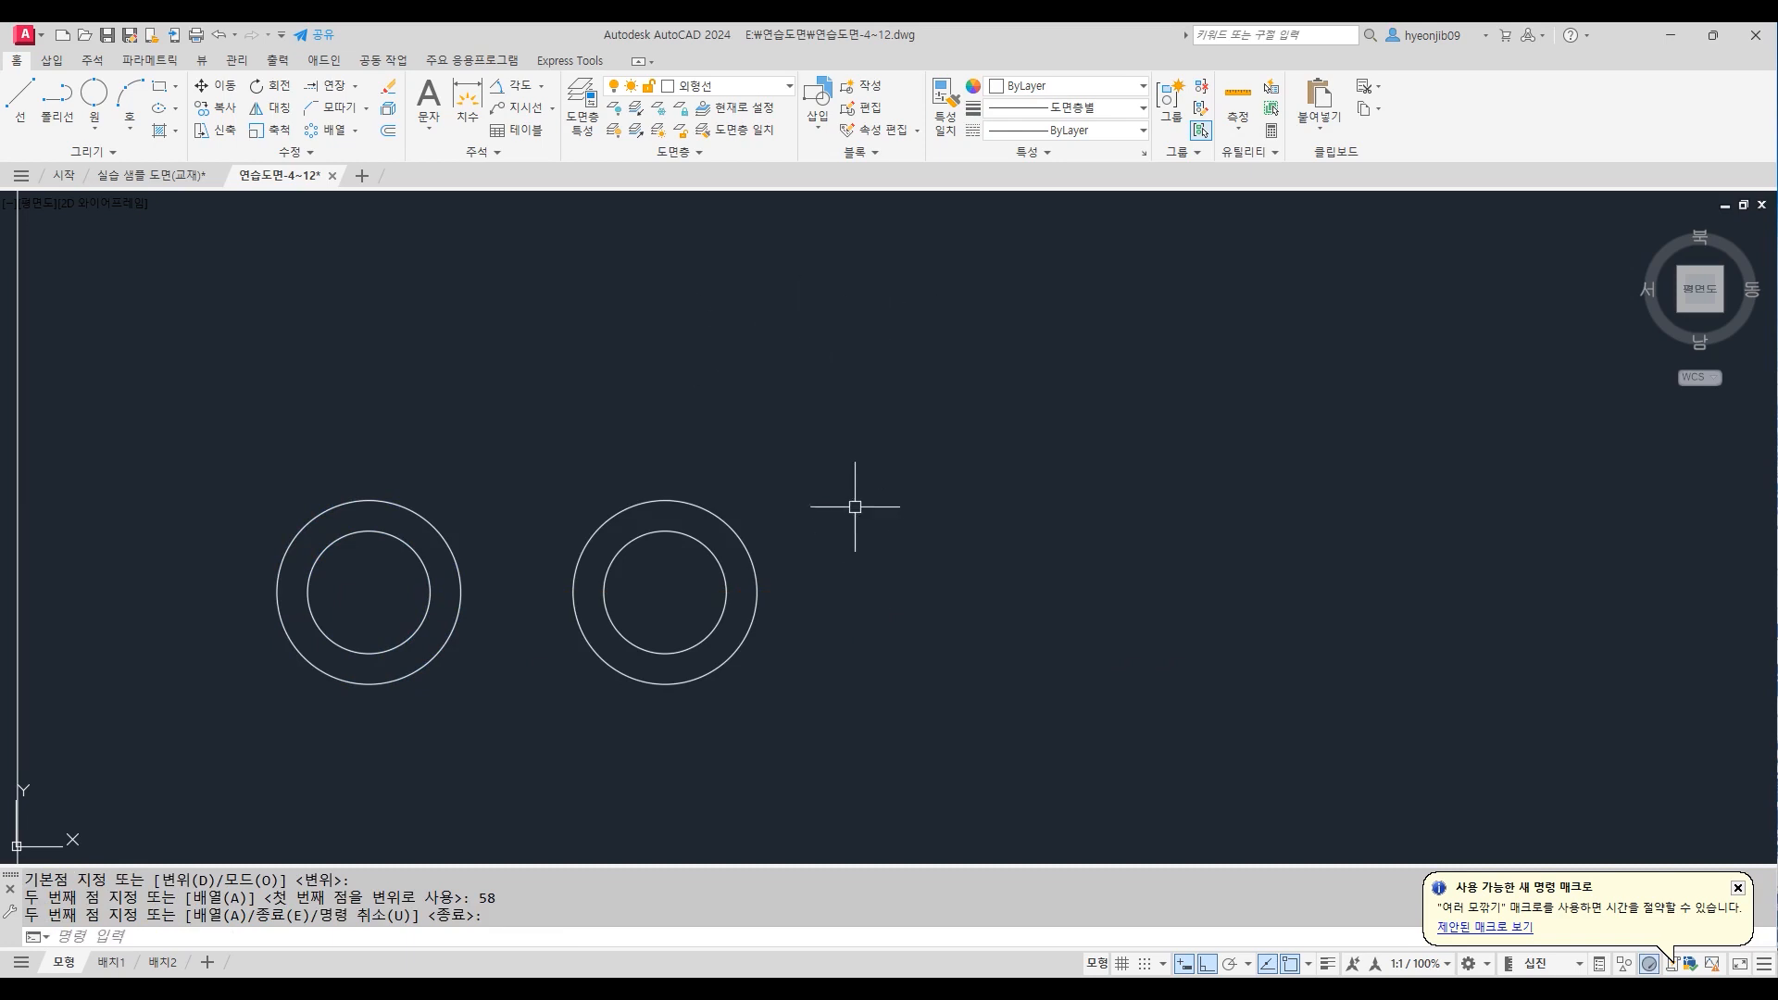
Turn Ortho off and draw a line 60 units long at 45° from the center of the copied concentric circles
{"action": "type", "text": "L"}
{"action": "key", "text": "Return"}
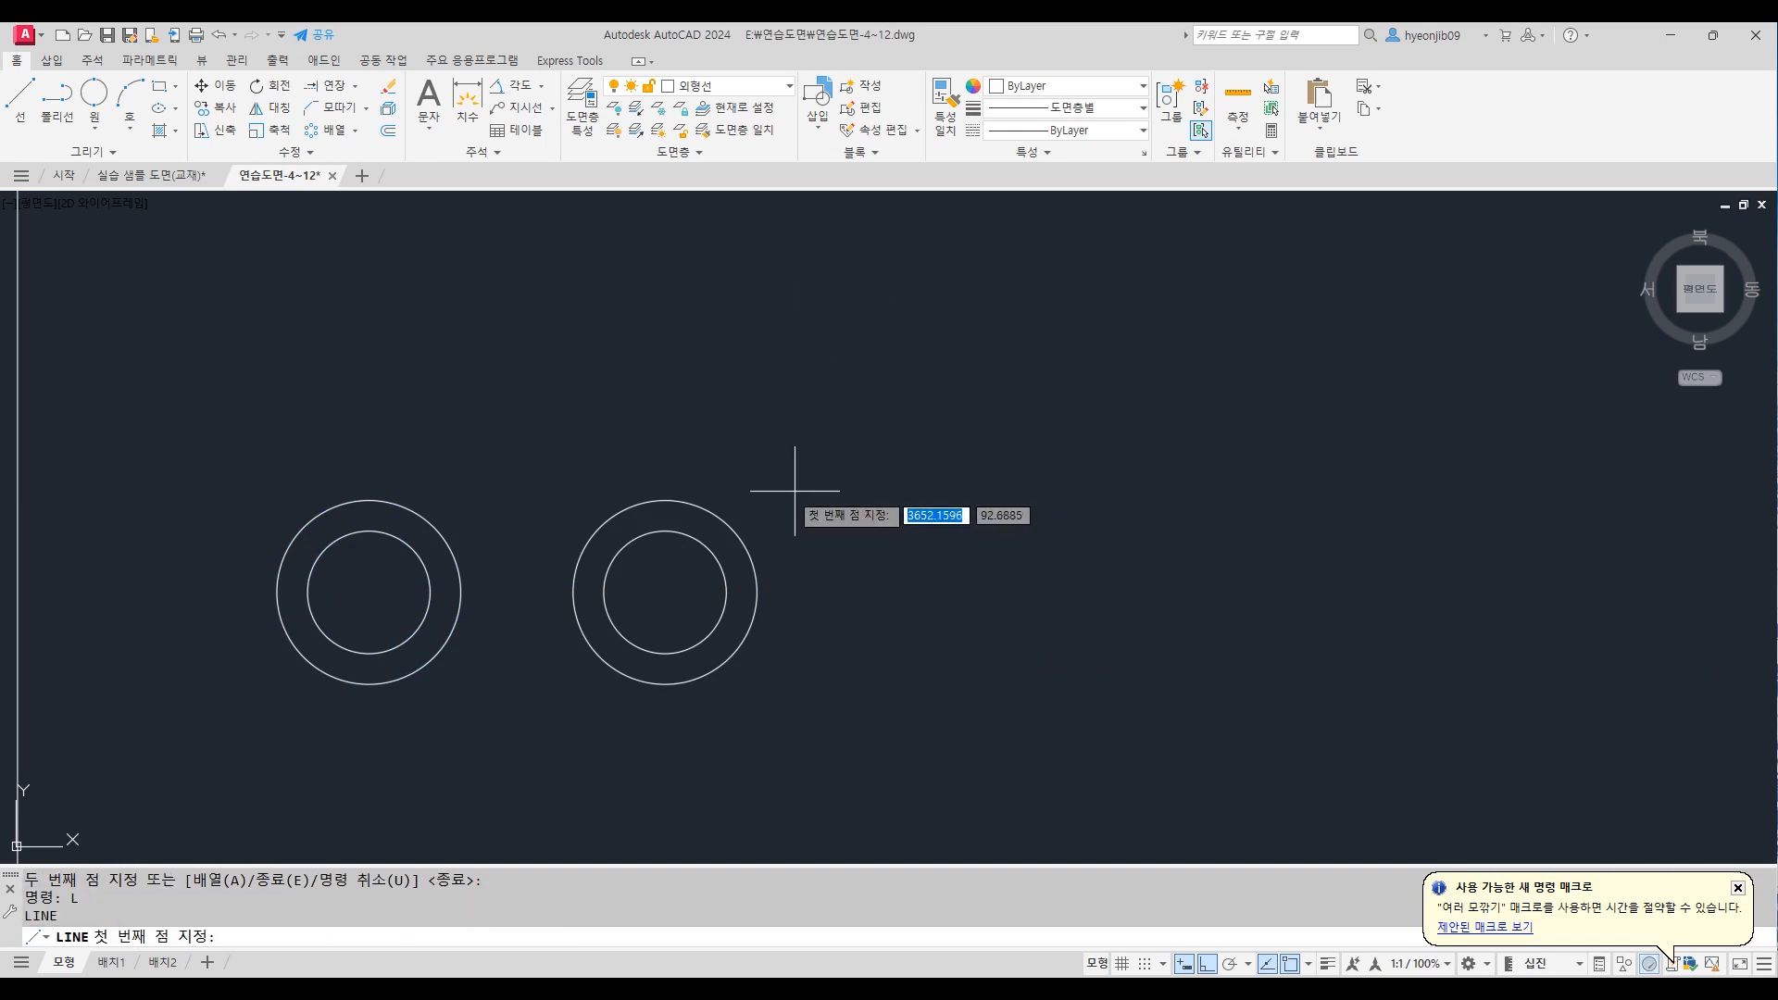
{"action": "left_click", "coordinate": [665, 590]}
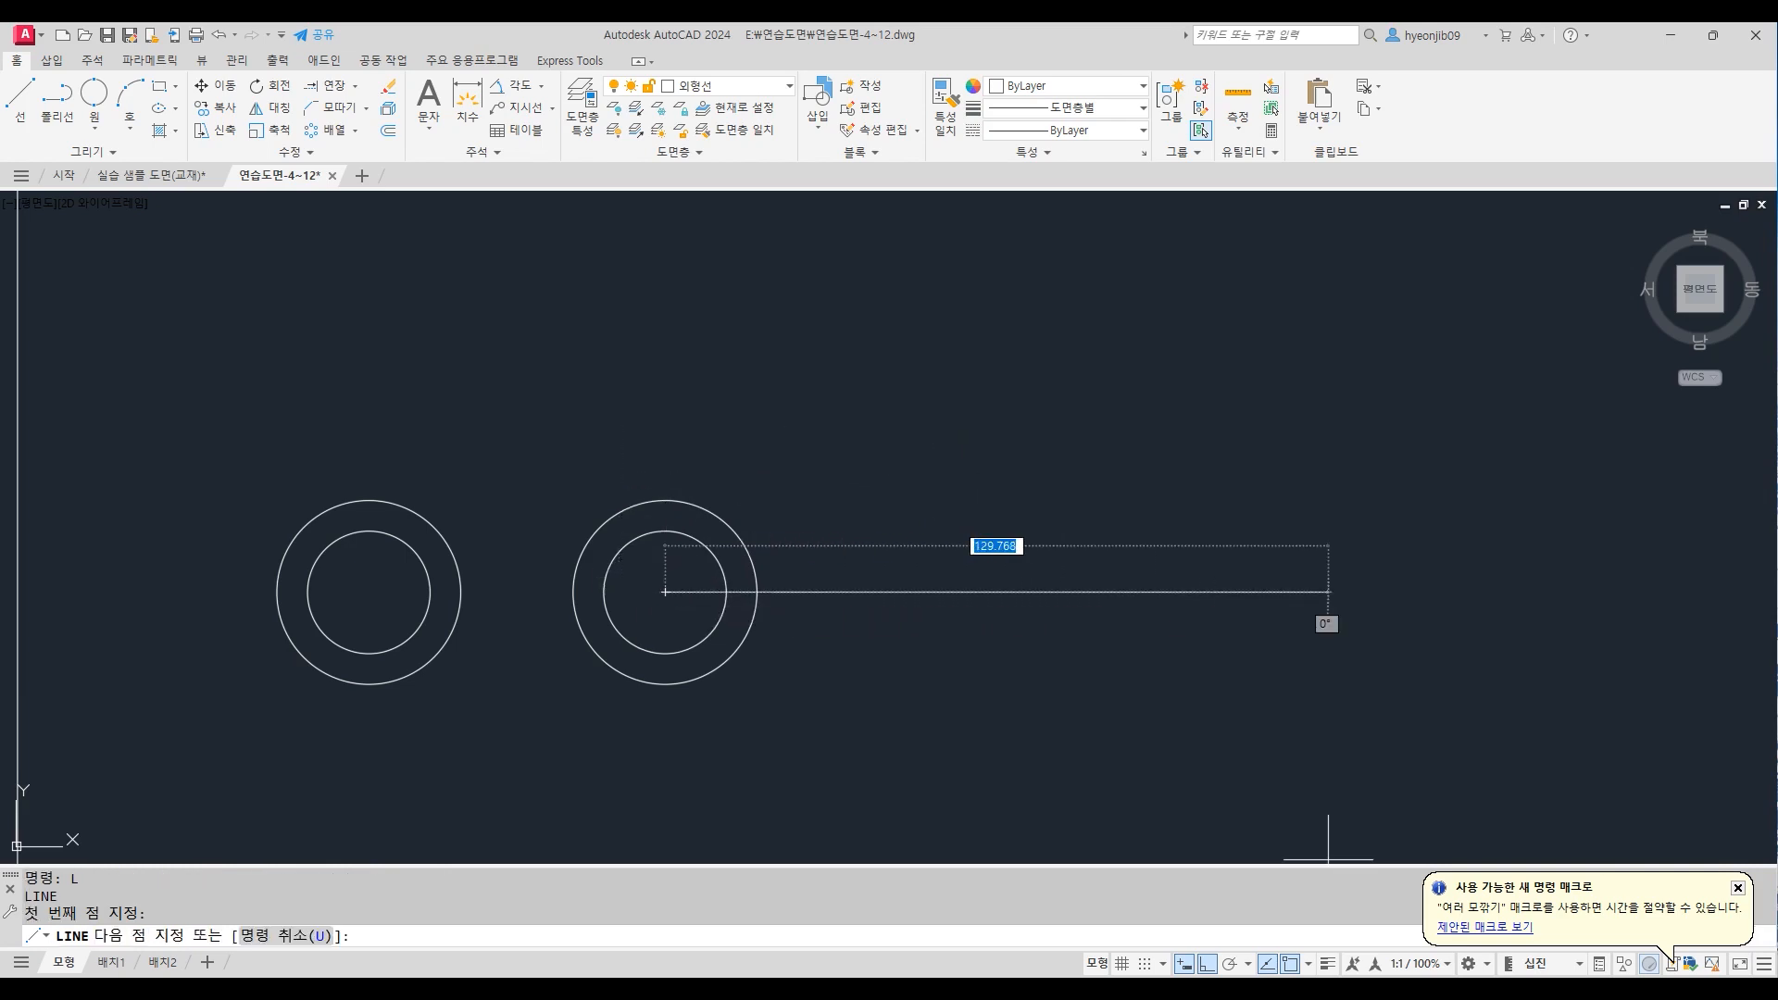
{"action": "left_click", "coordinate": [1207, 964]}
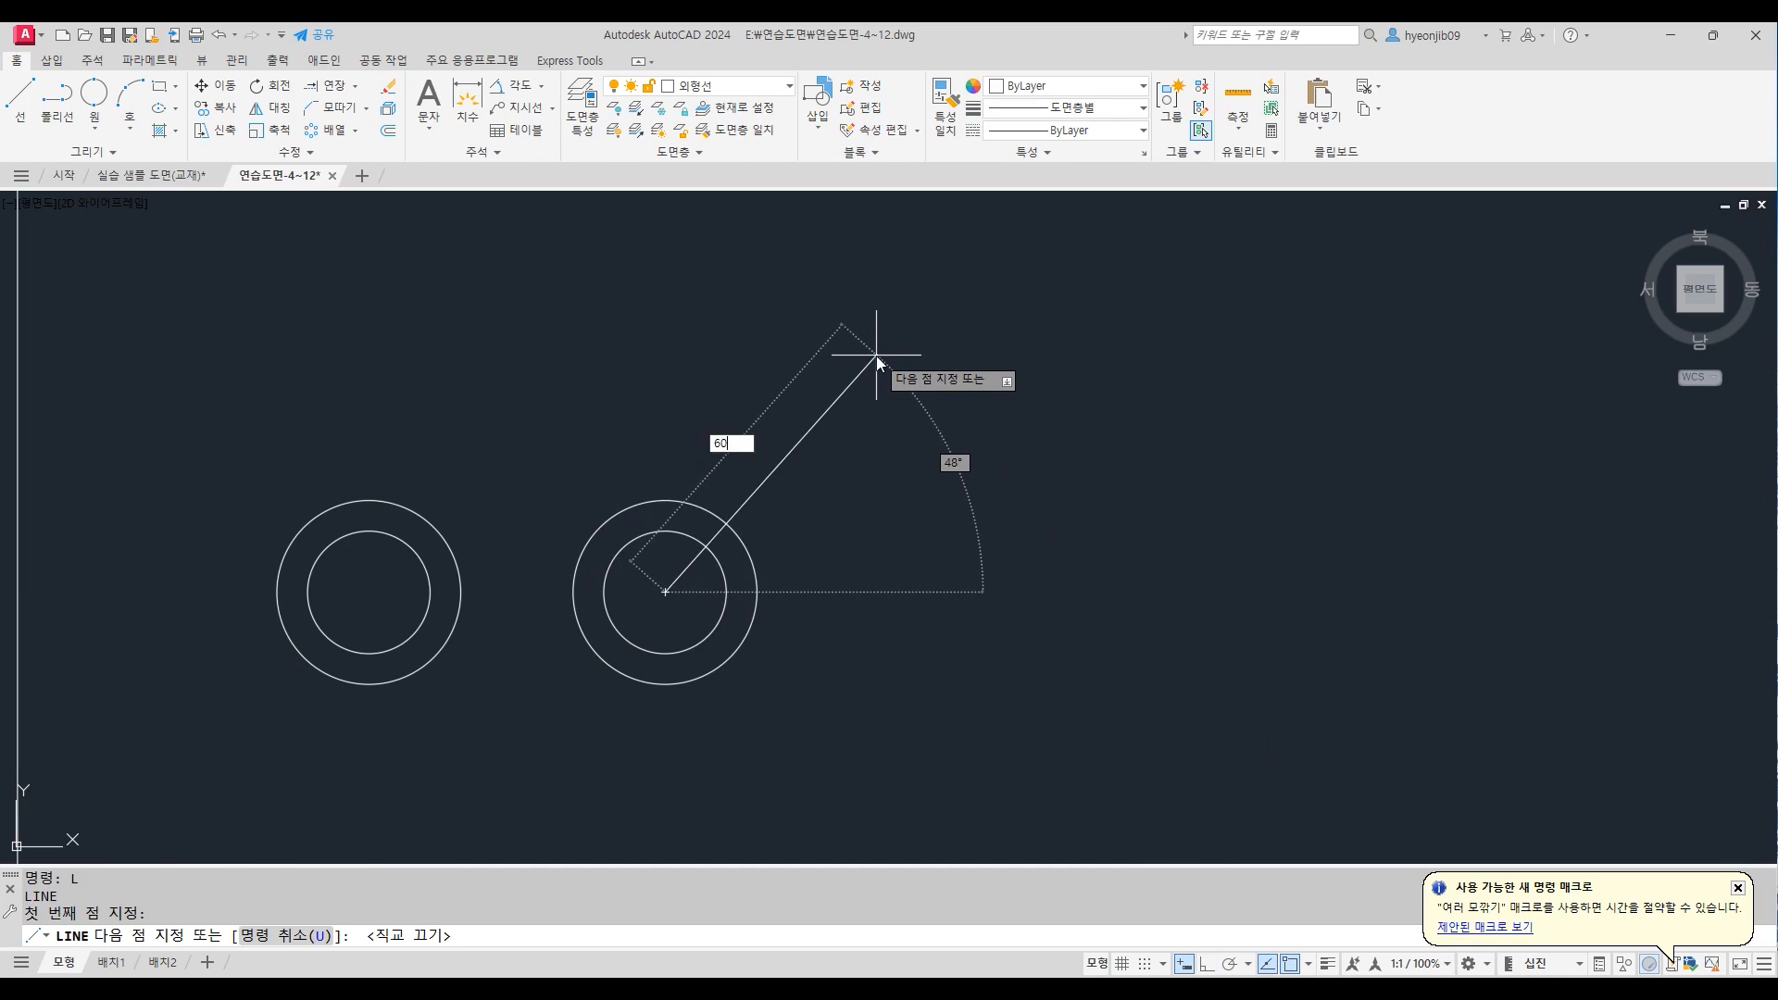
{"action": "key", "text": "Tab"}
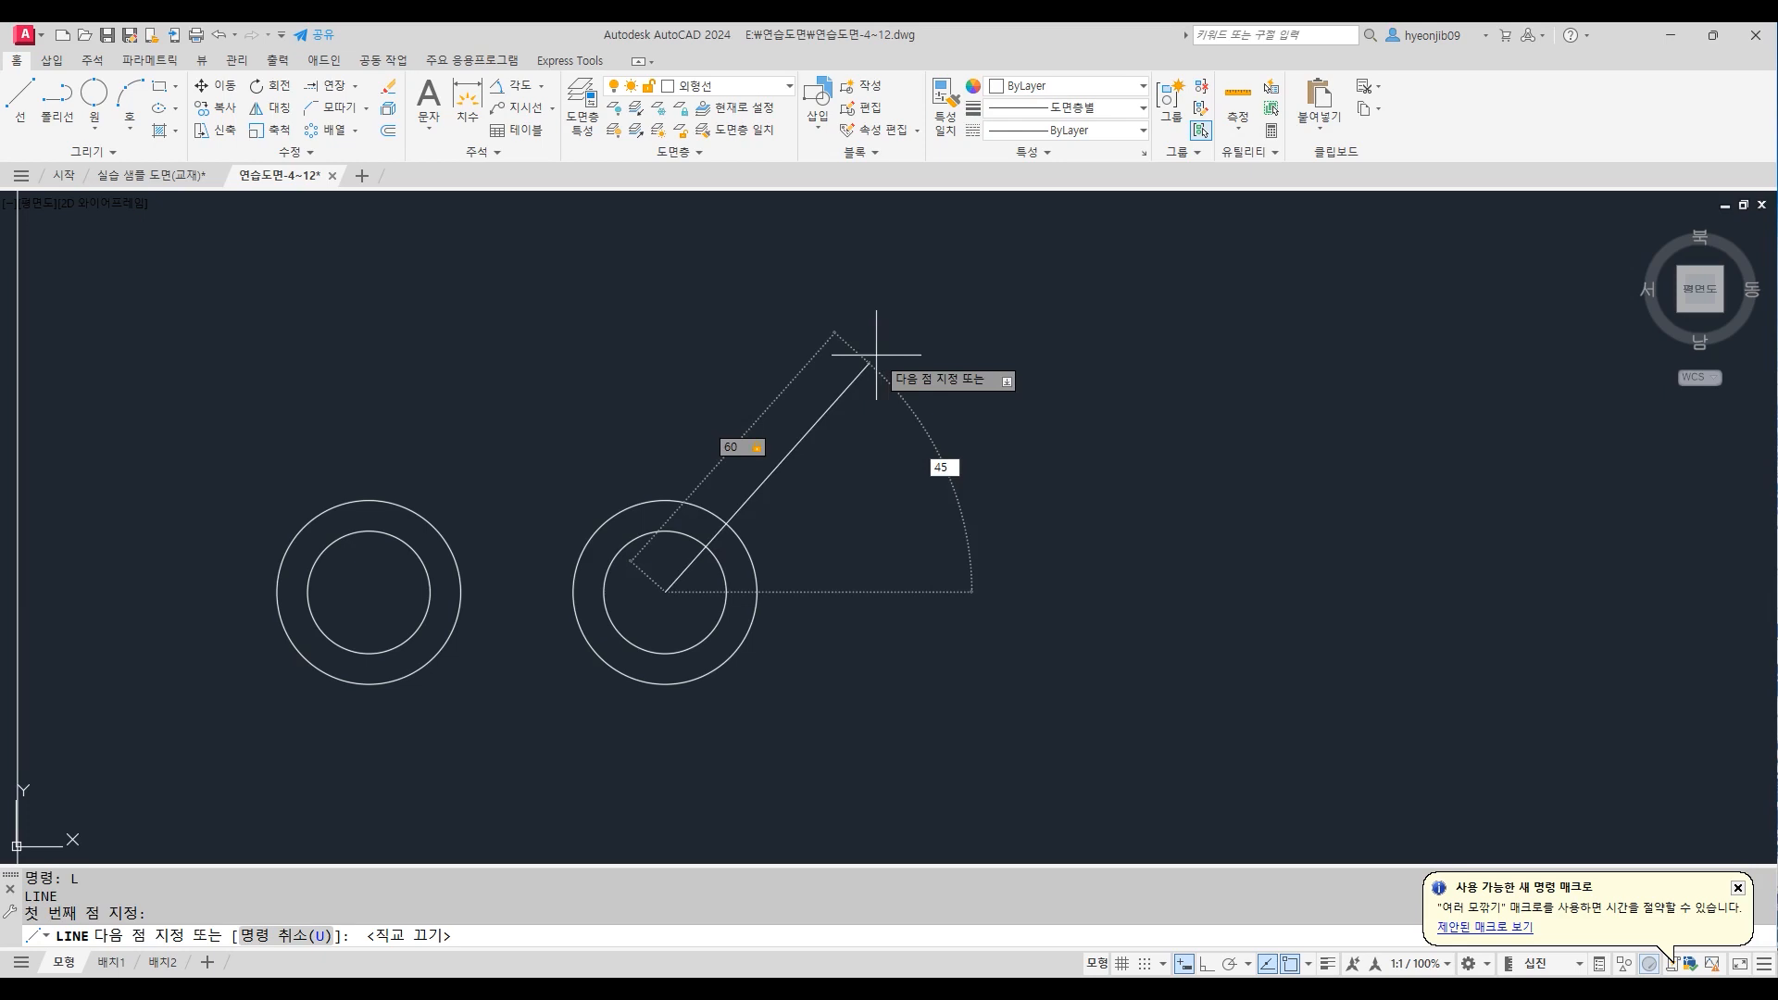
{"action": "type", "text": "45"}
{"action": "key", "text": "Return"}
{"action": "key", "text": "Return"}
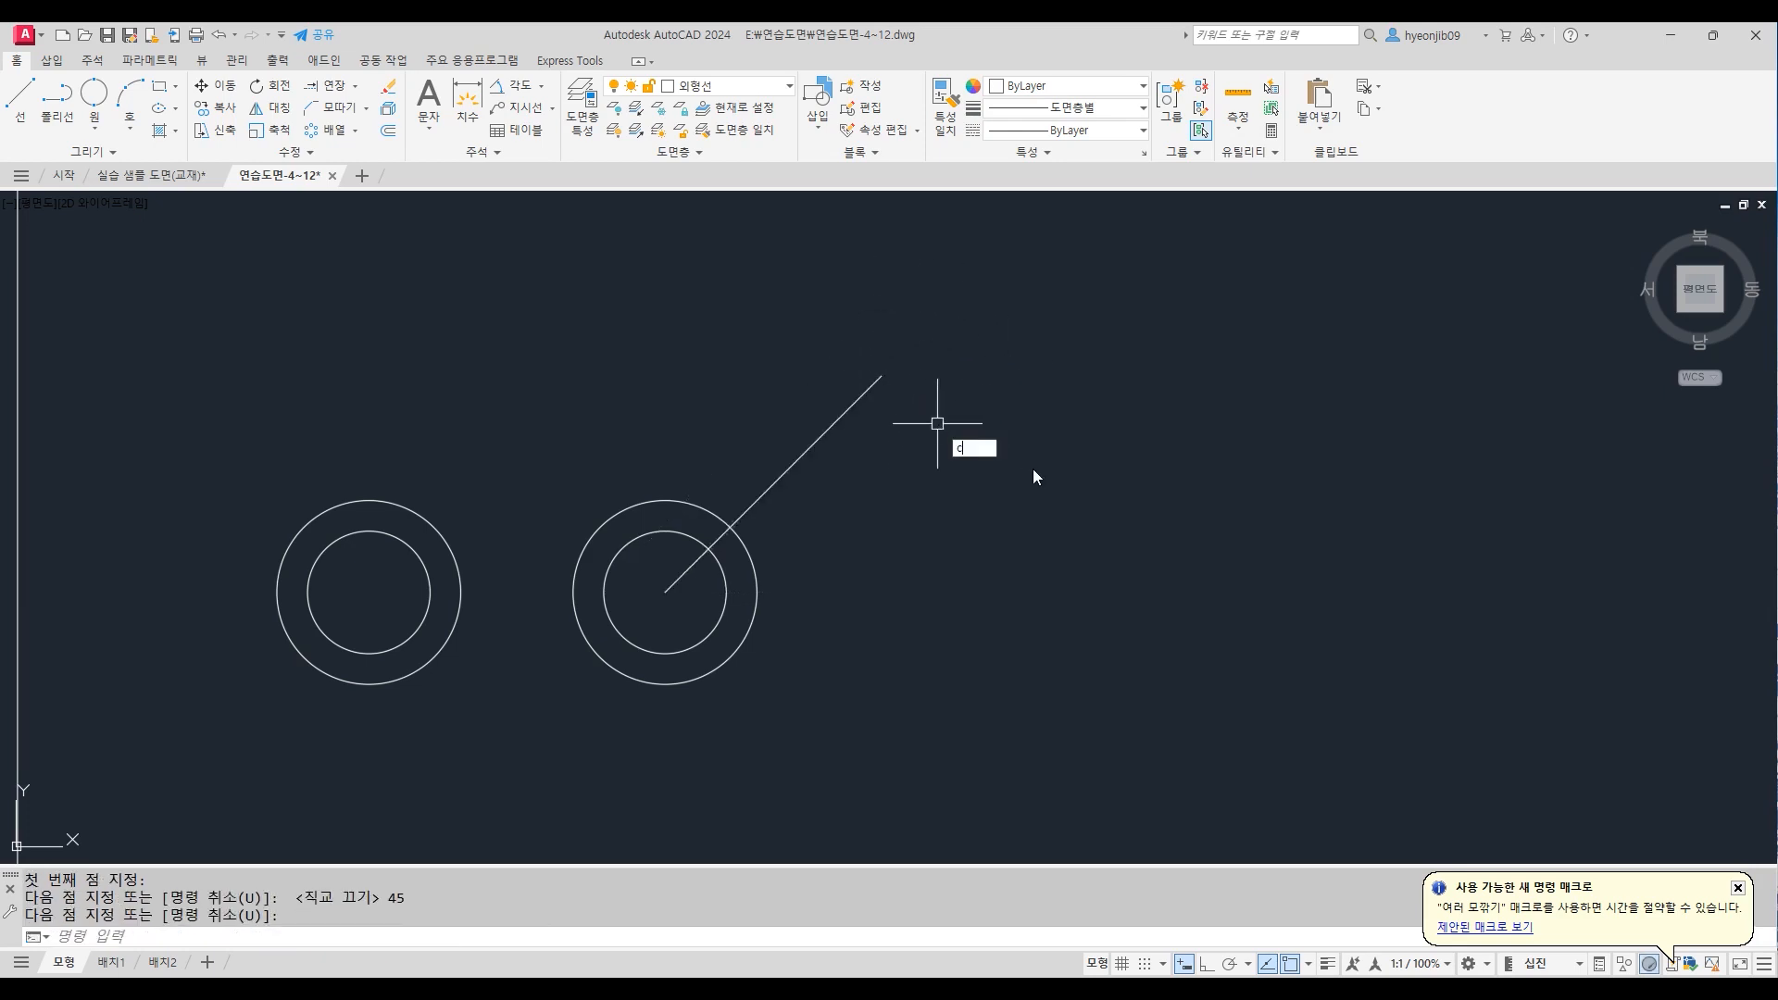
Draw two concentric circles with radii 7 and 12 centered on the upper end of the 45° line
{"action": "key", "text": "Return"}
{"action": "left_click", "coordinate": [880, 376]}
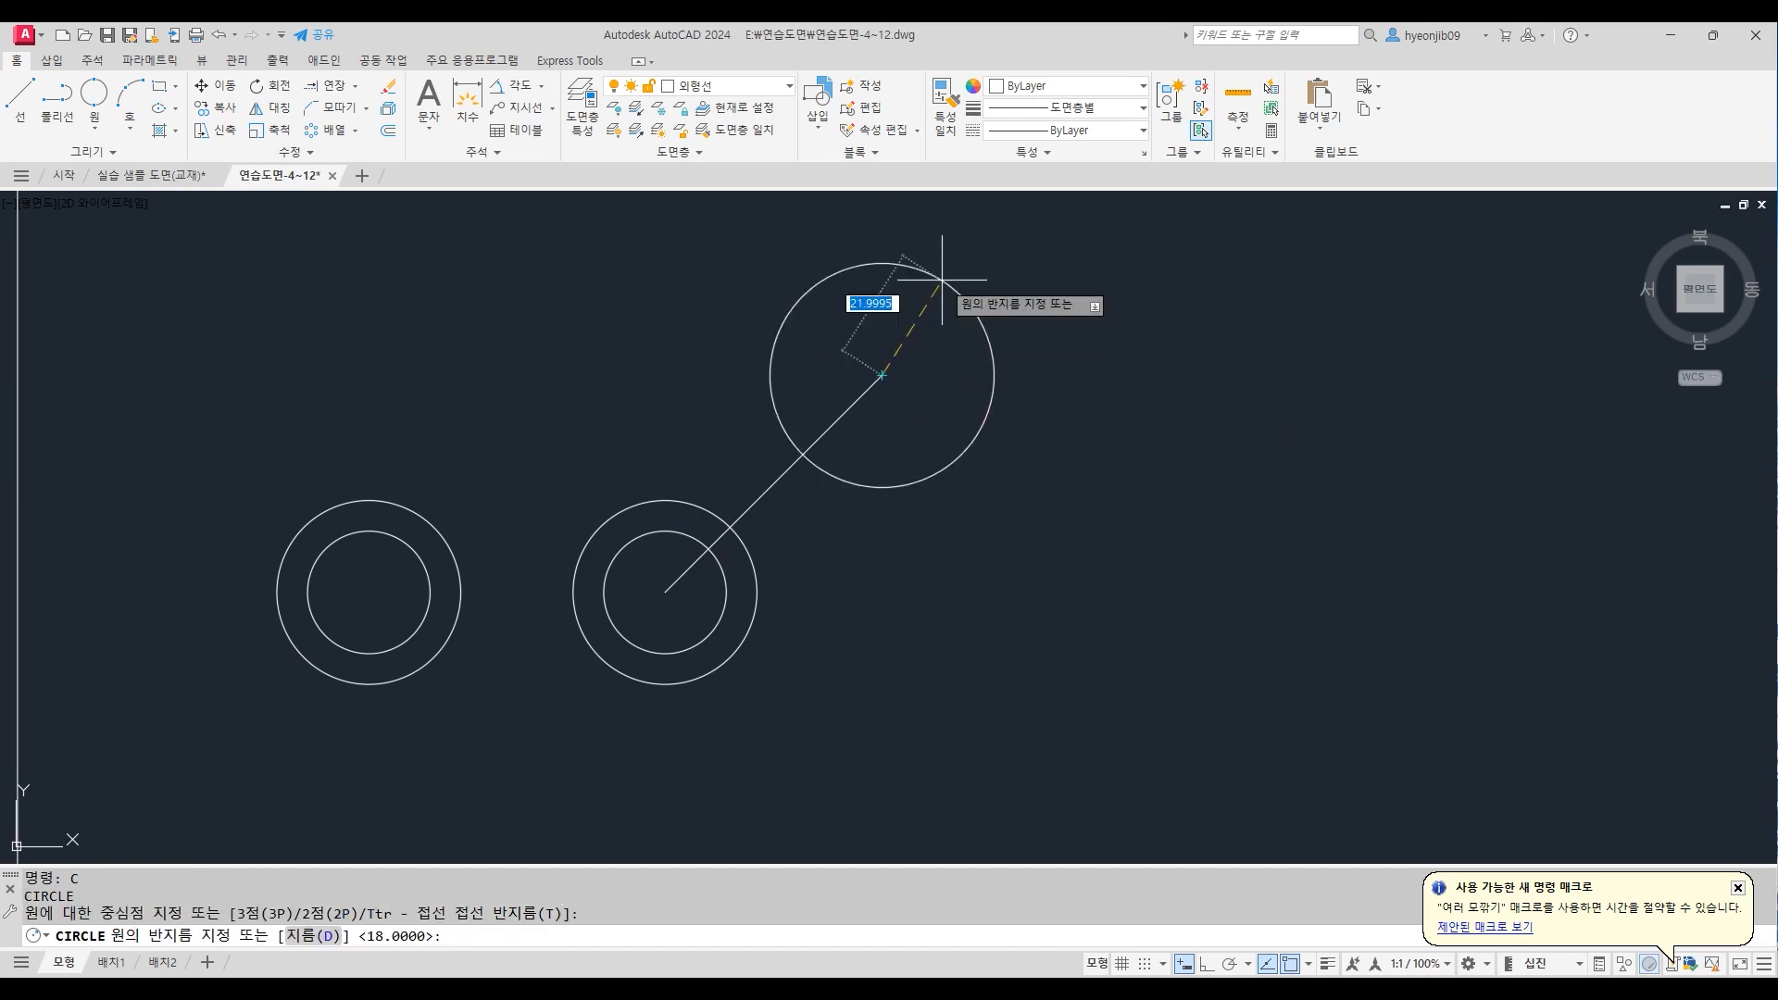
{"action": "type", "text": "7"}
{"action": "key", "text": "Return"}
{"action": "key", "text": "Return"}
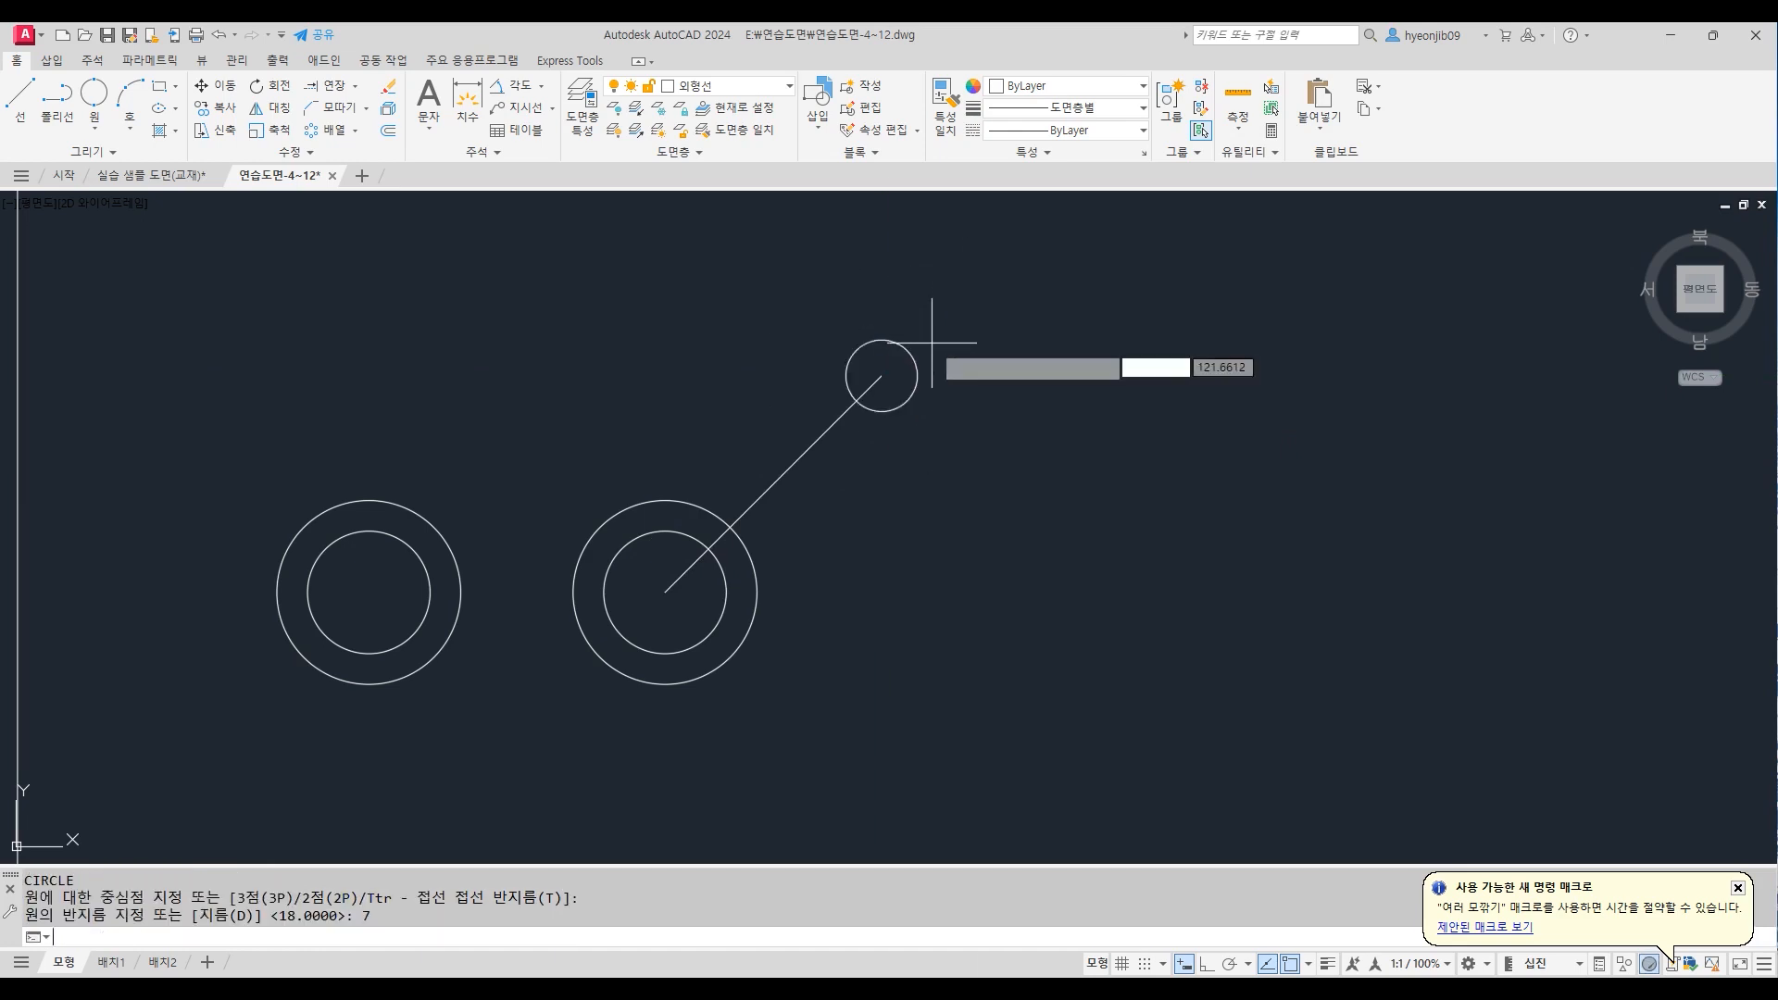
{"action": "left_click", "coordinate": [880, 376]}
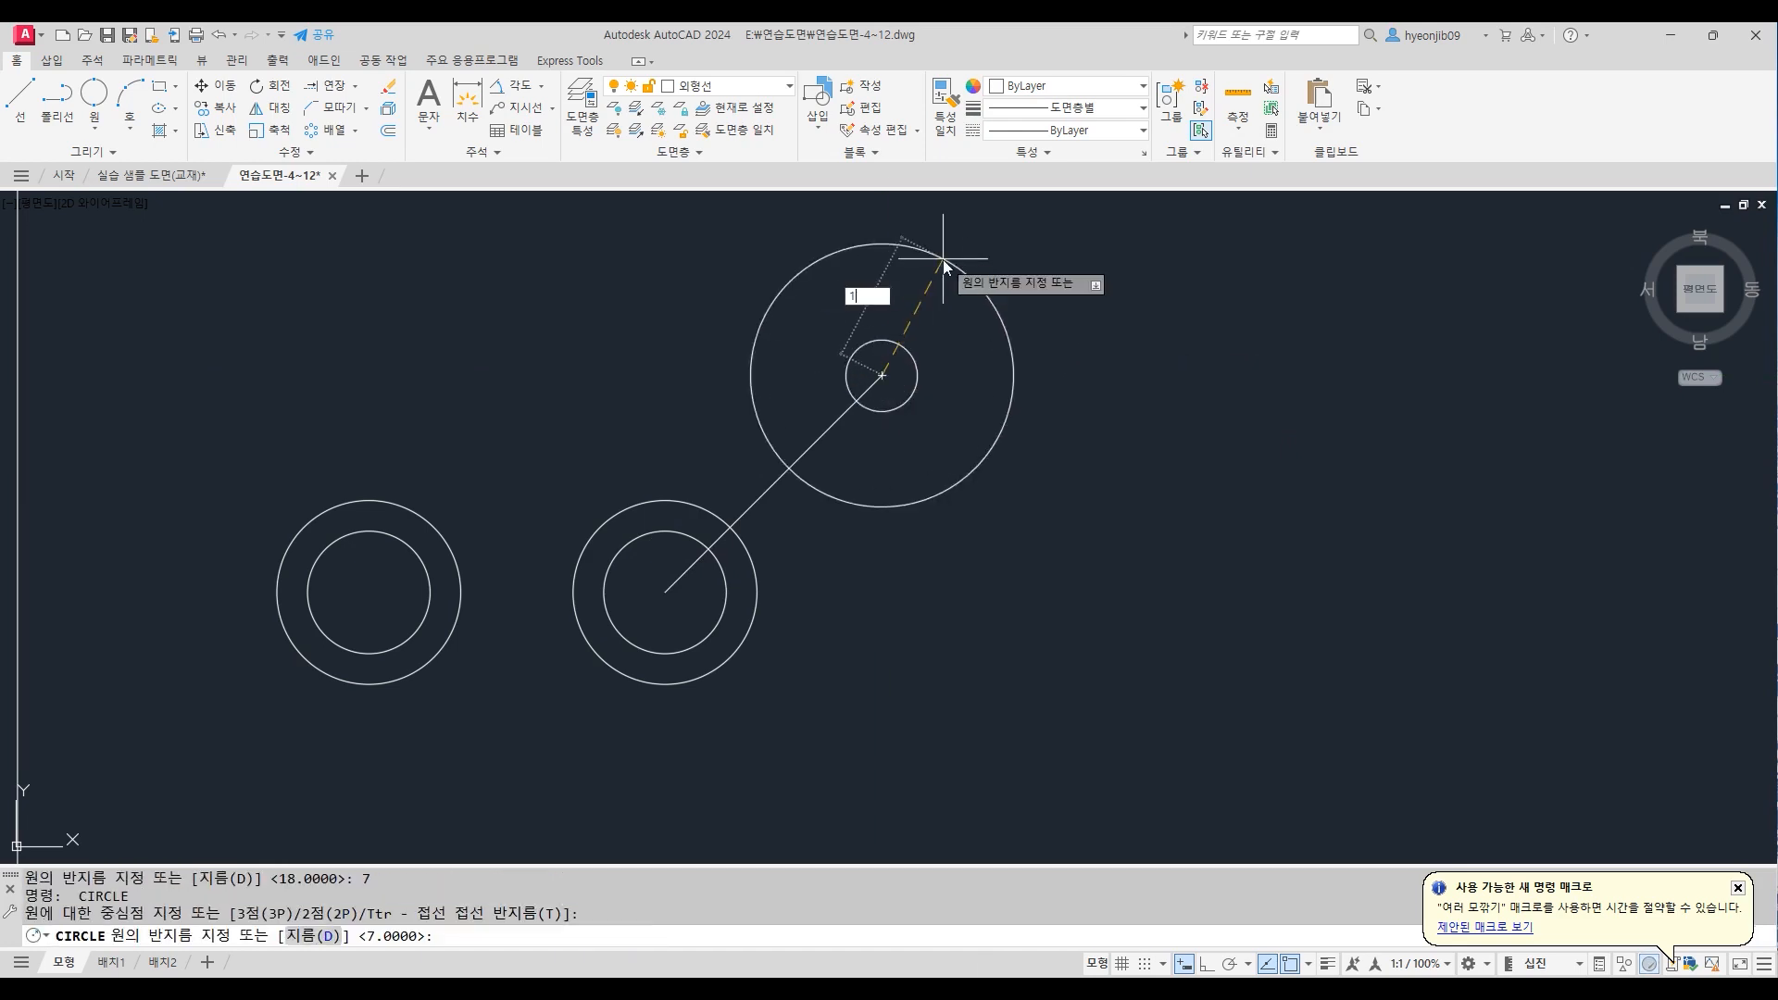
{"action": "key", "text": "Return"}
Draw a circle with radius 26 centered on the lower end of the 45° line
{"action": "key", "text": "Return"}
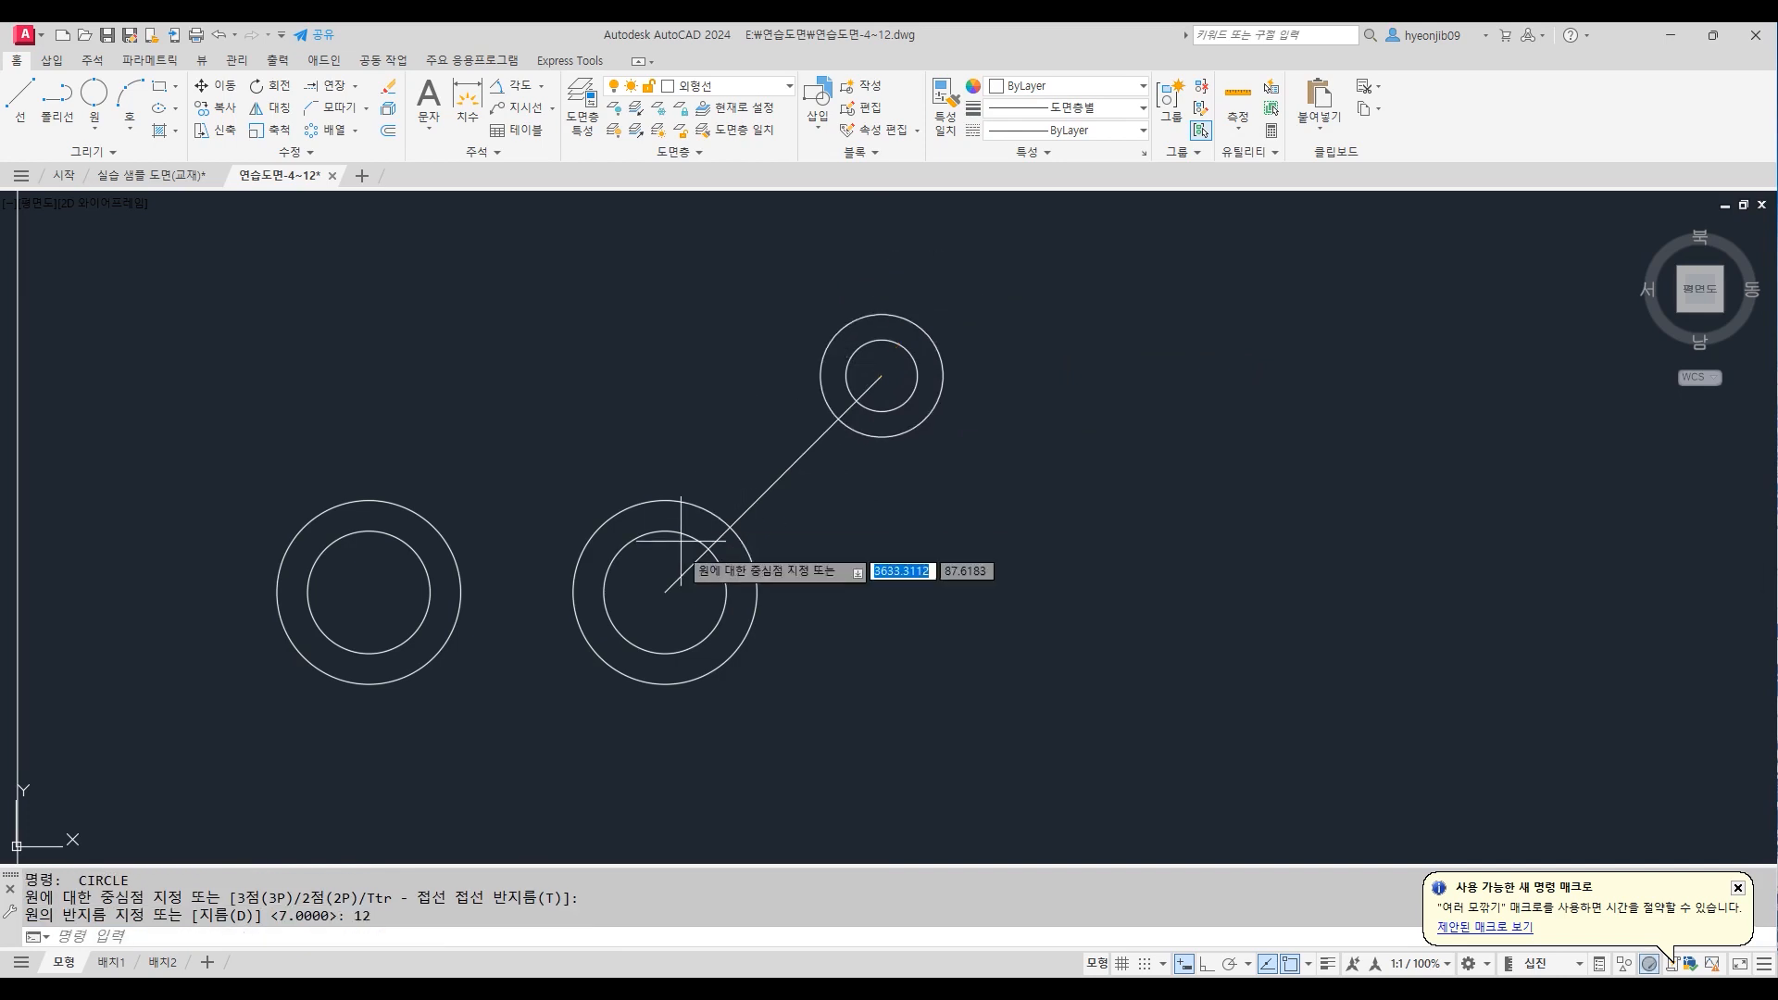
{"action": "left_click", "coordinate": [665, 591]}
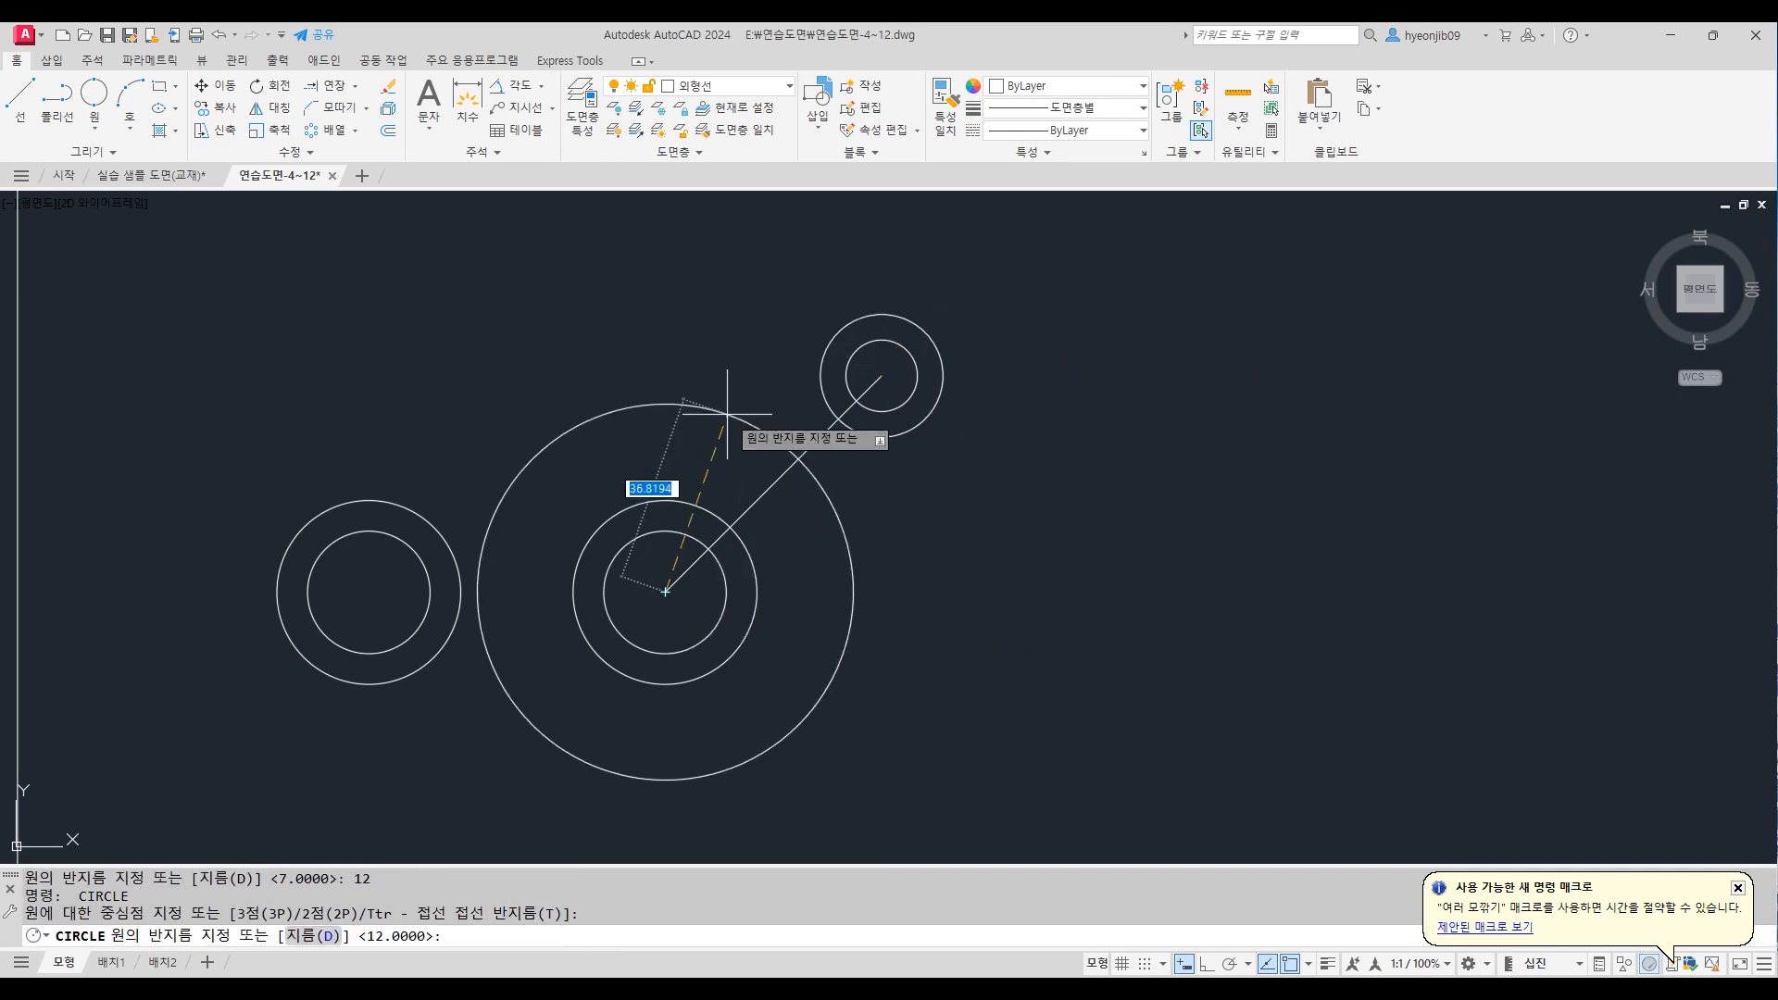
{"action": "key", "text": "Return"}
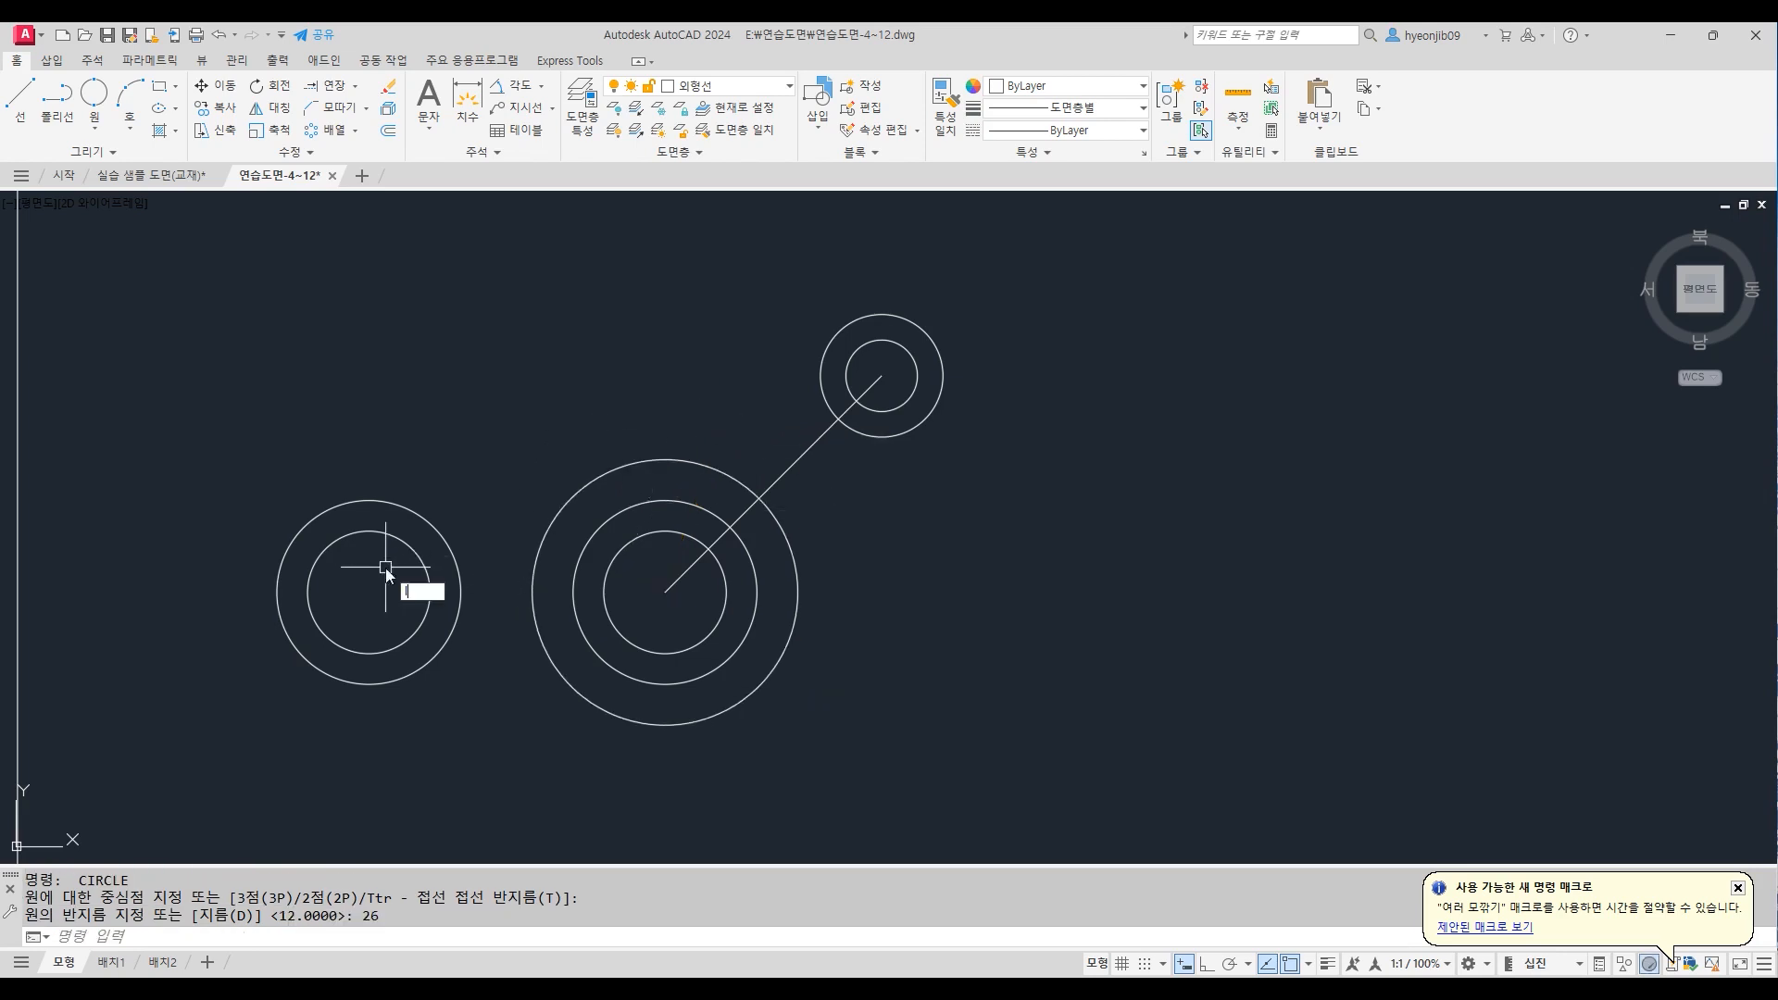
Draw a horizontal line joining the top quadrants of the two radius 18 circles
{"action": "type", "text": "L"}
{"action": "key", "text": "Return"}
{"action": "left_click", "coordinate": [369, 499]}
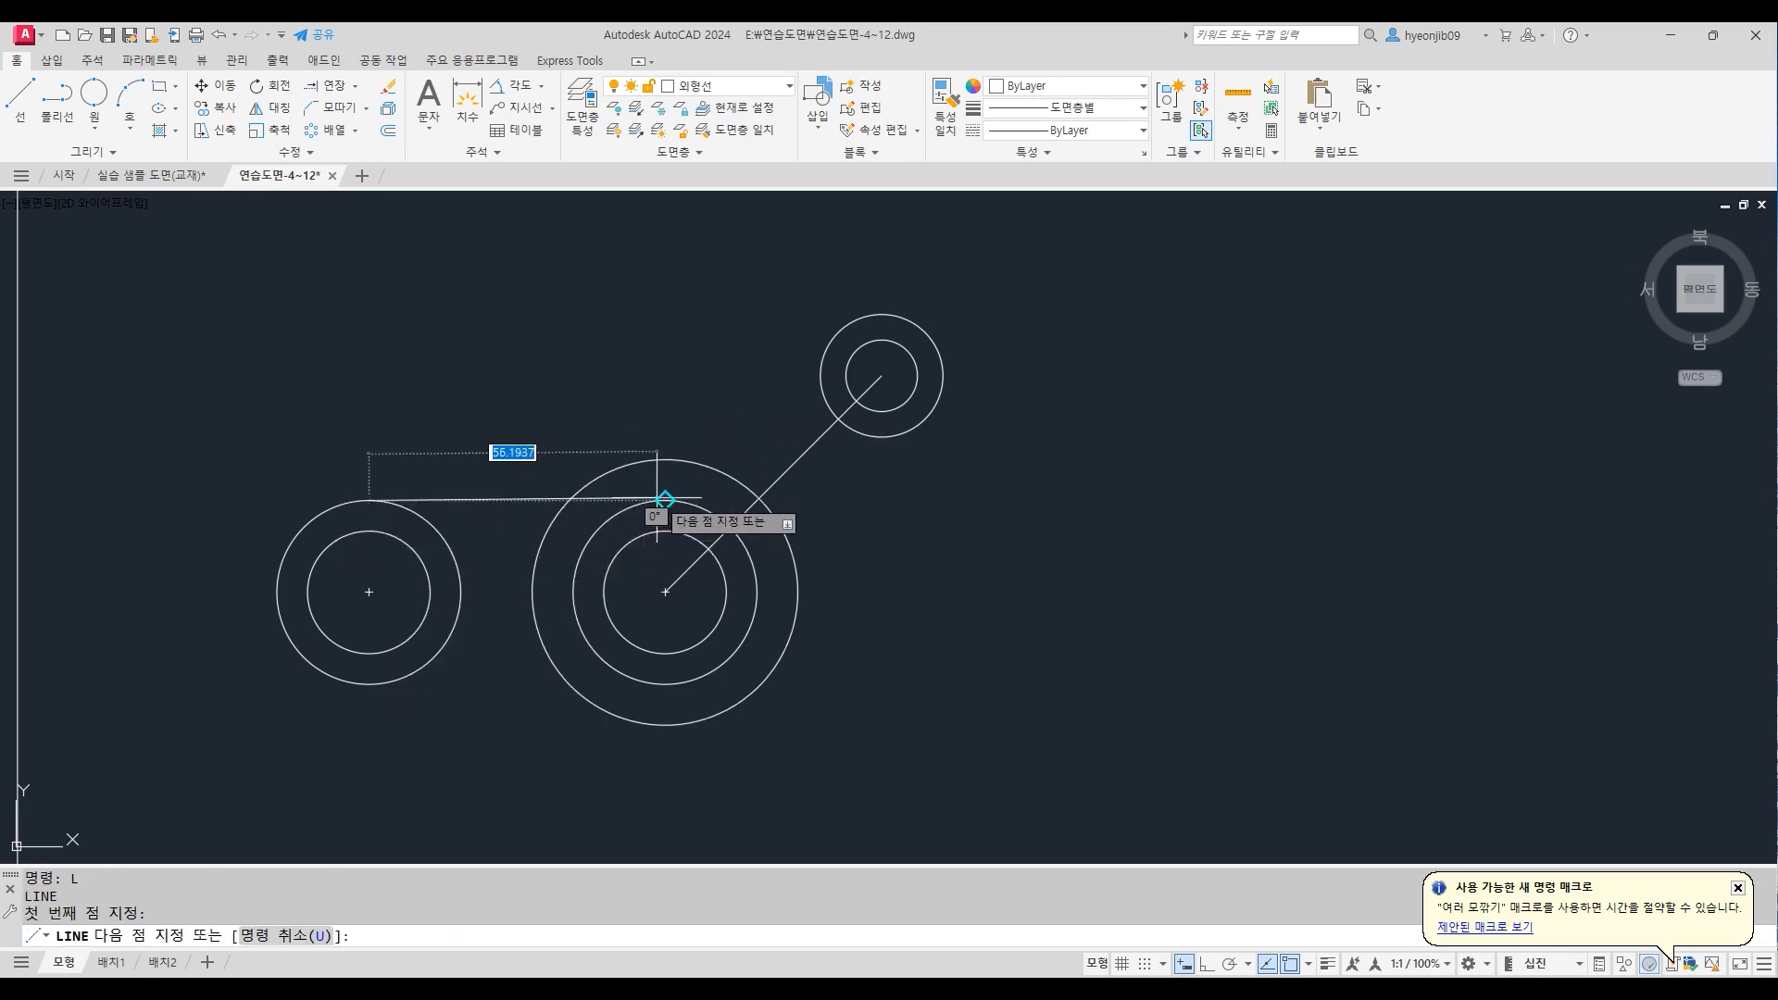
{"action": "left_click", "coordinate": [665, 500]}
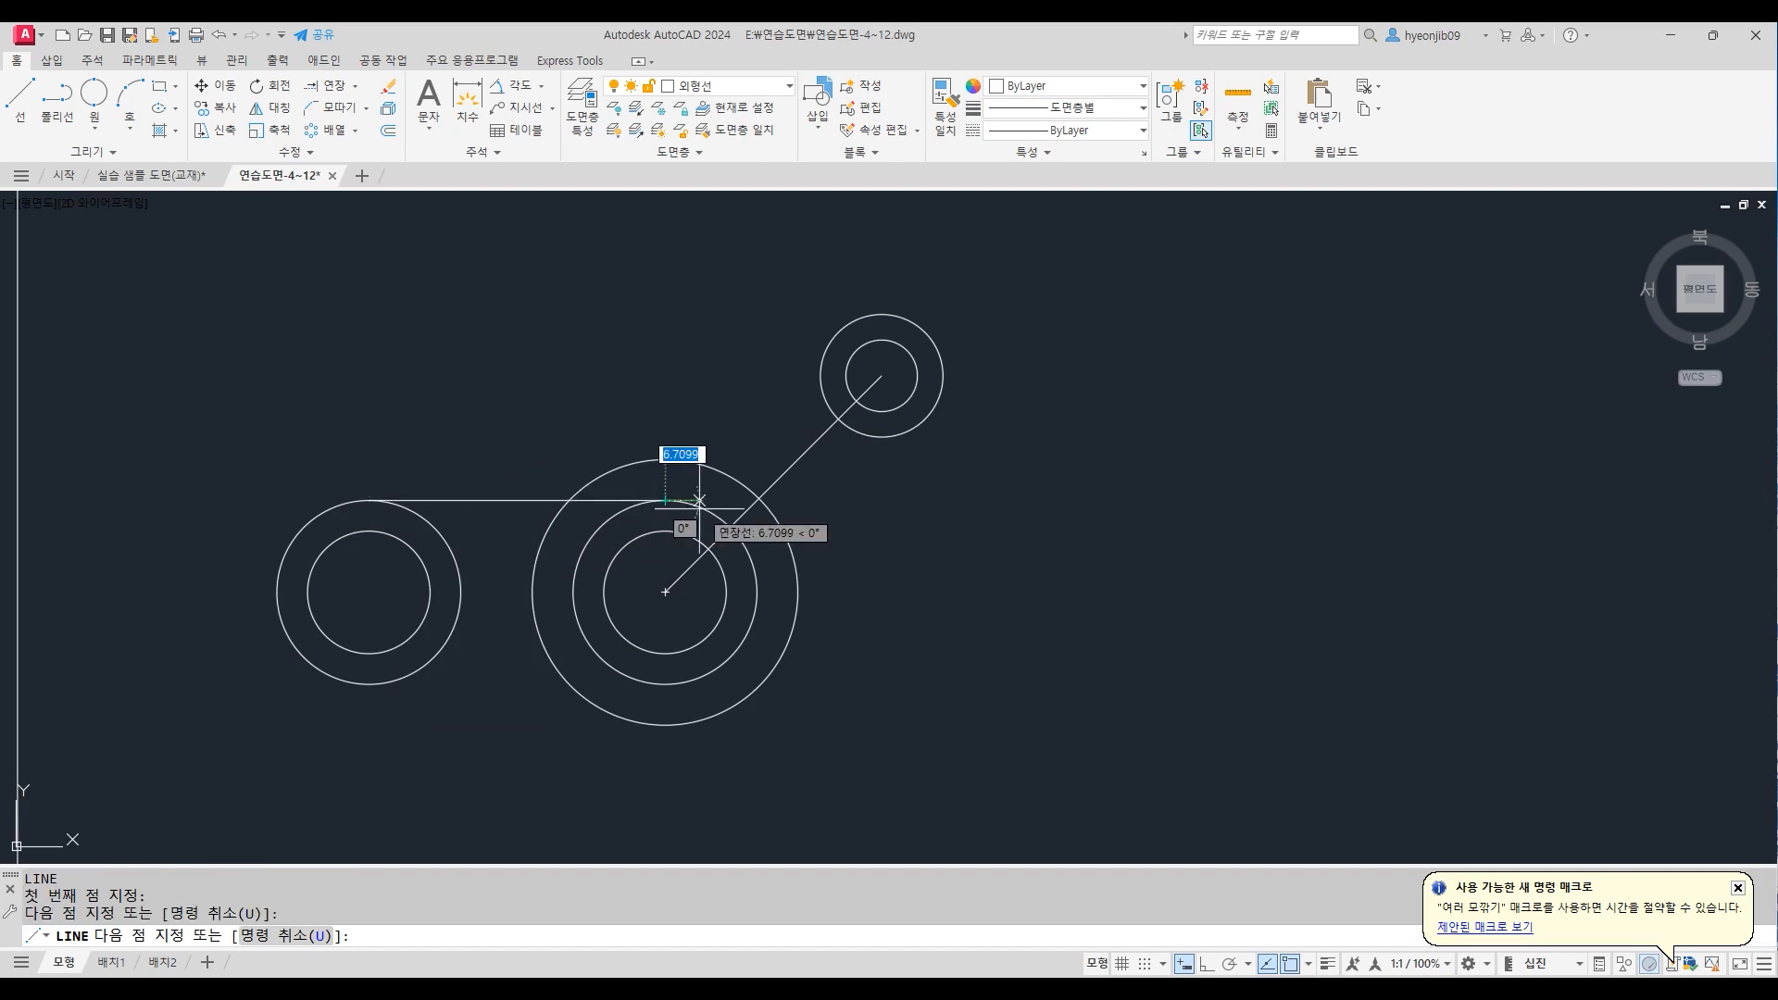
{"action": "key", "text": "Return"}
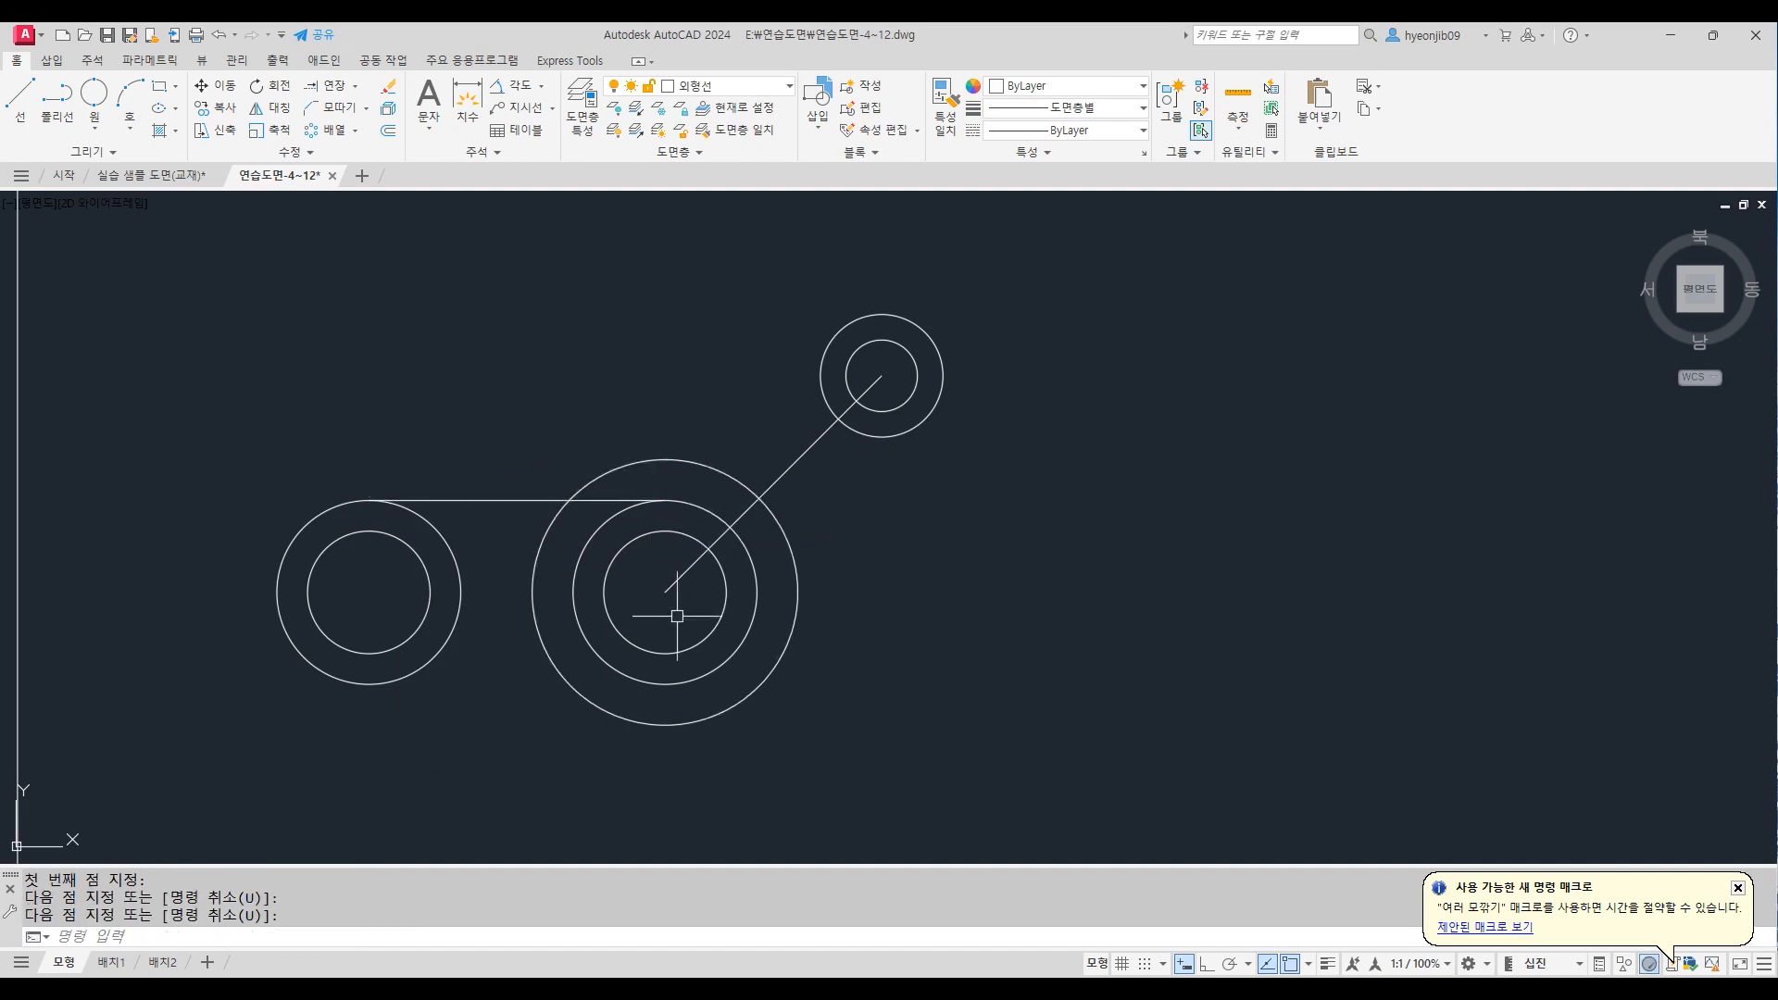
Draw a line tangent to the upper-left sides of the raised radius 12 circle and the middle radius 18 circle
{"action": "key", "text": "Return"}
{"action": "right_click", "coordinate": [759, 312], "text": "shift"}
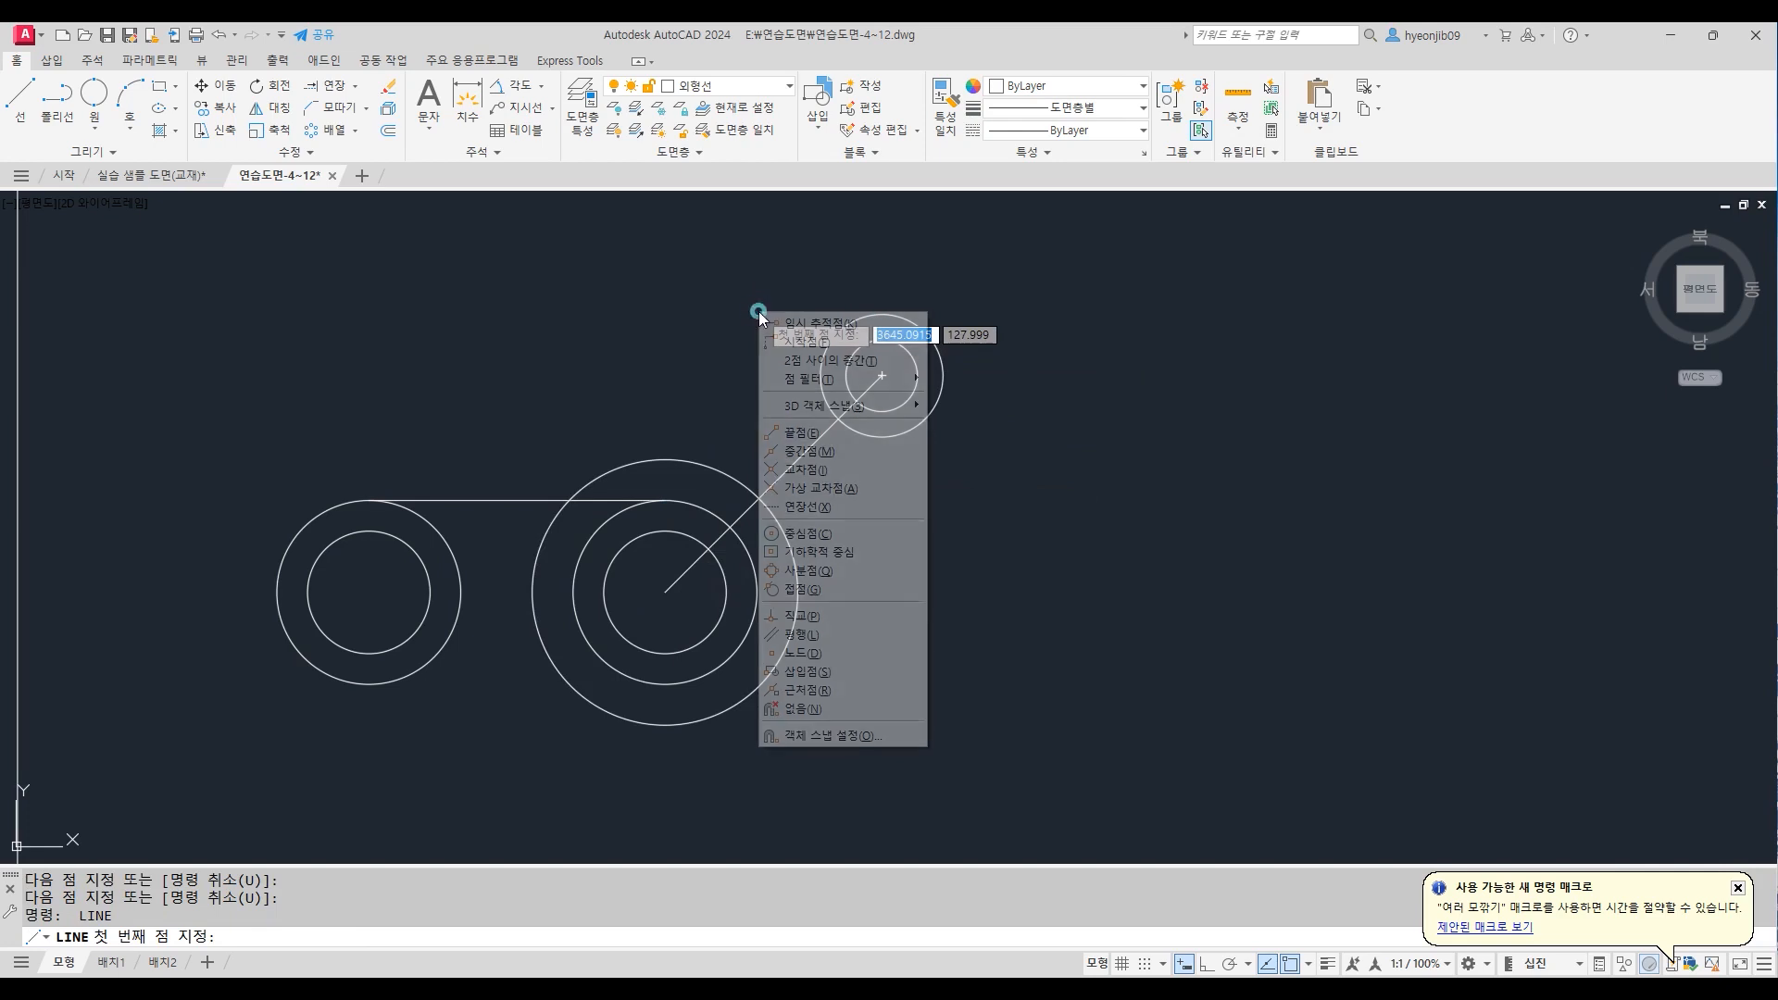
{"action": "left_click", "coordinate": [805, 589]}
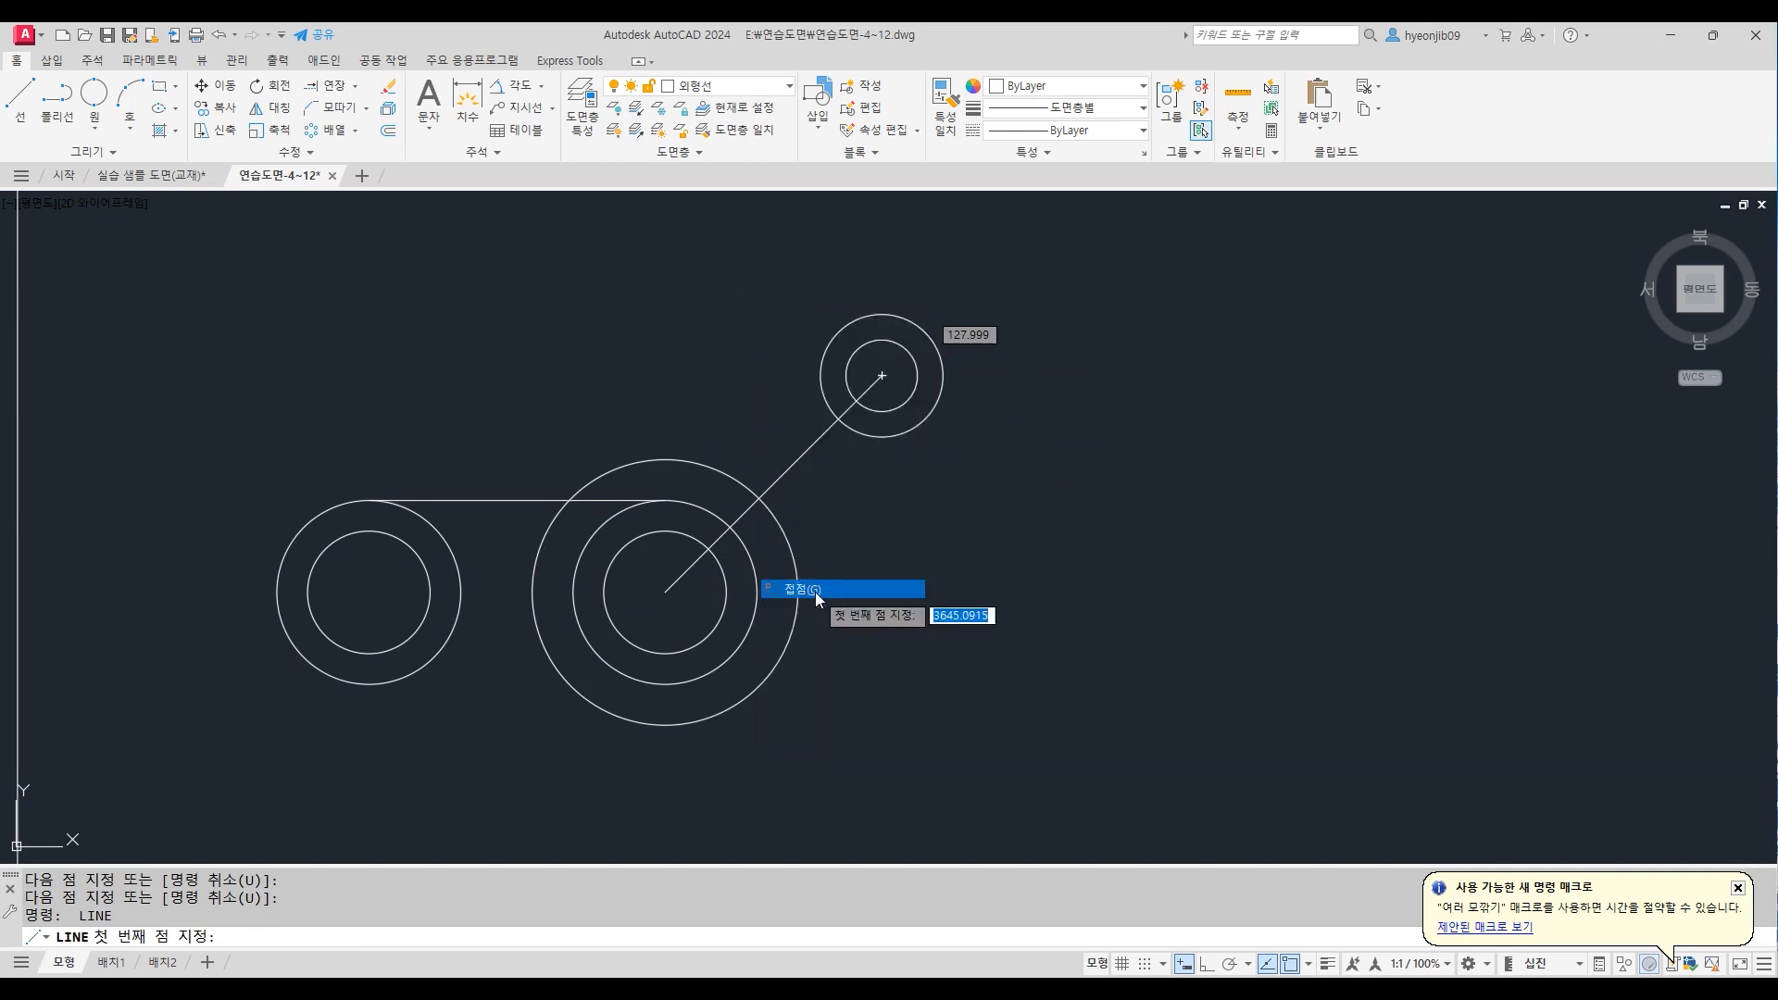
{"action": "left_click", "coordinate": [855, 320]}
{"action": "right_click", "coordinate": [583, 428], "text": "shift"}
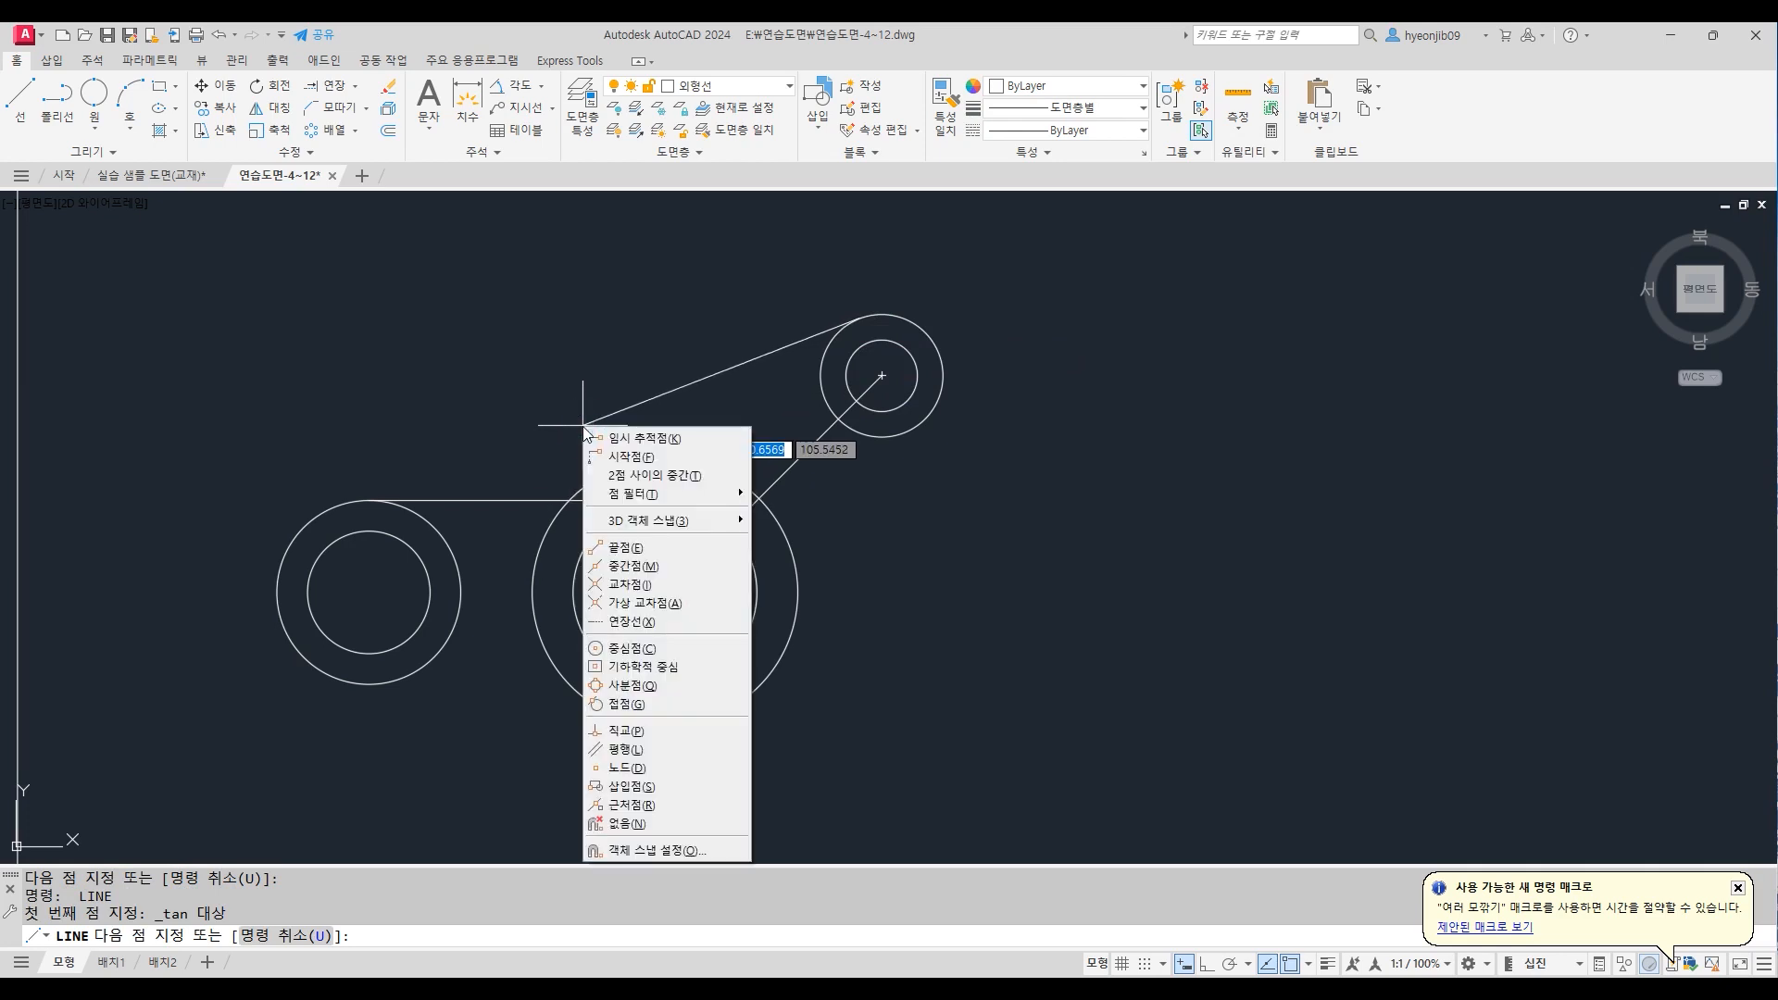
{"action": "left_click", "coordinate": [625, 703]}
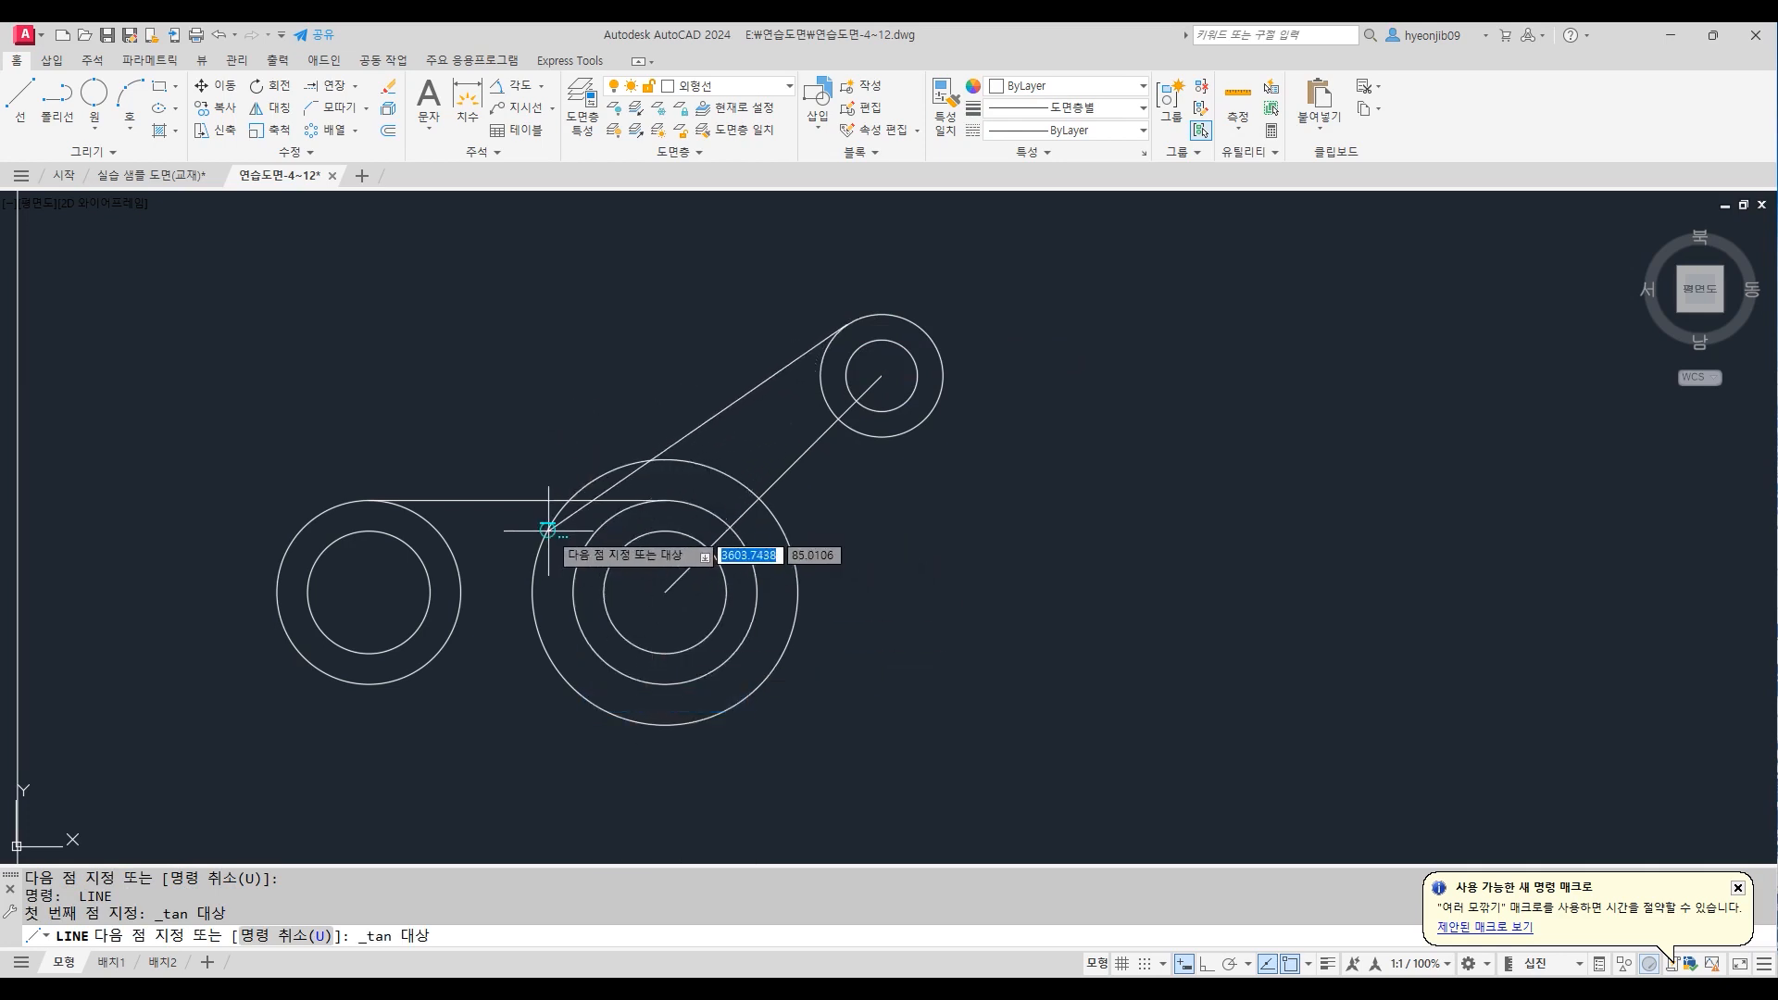
{"action": "left_click", "coordinate": [666, 590]}
{"action": "key", "text": "Return"}
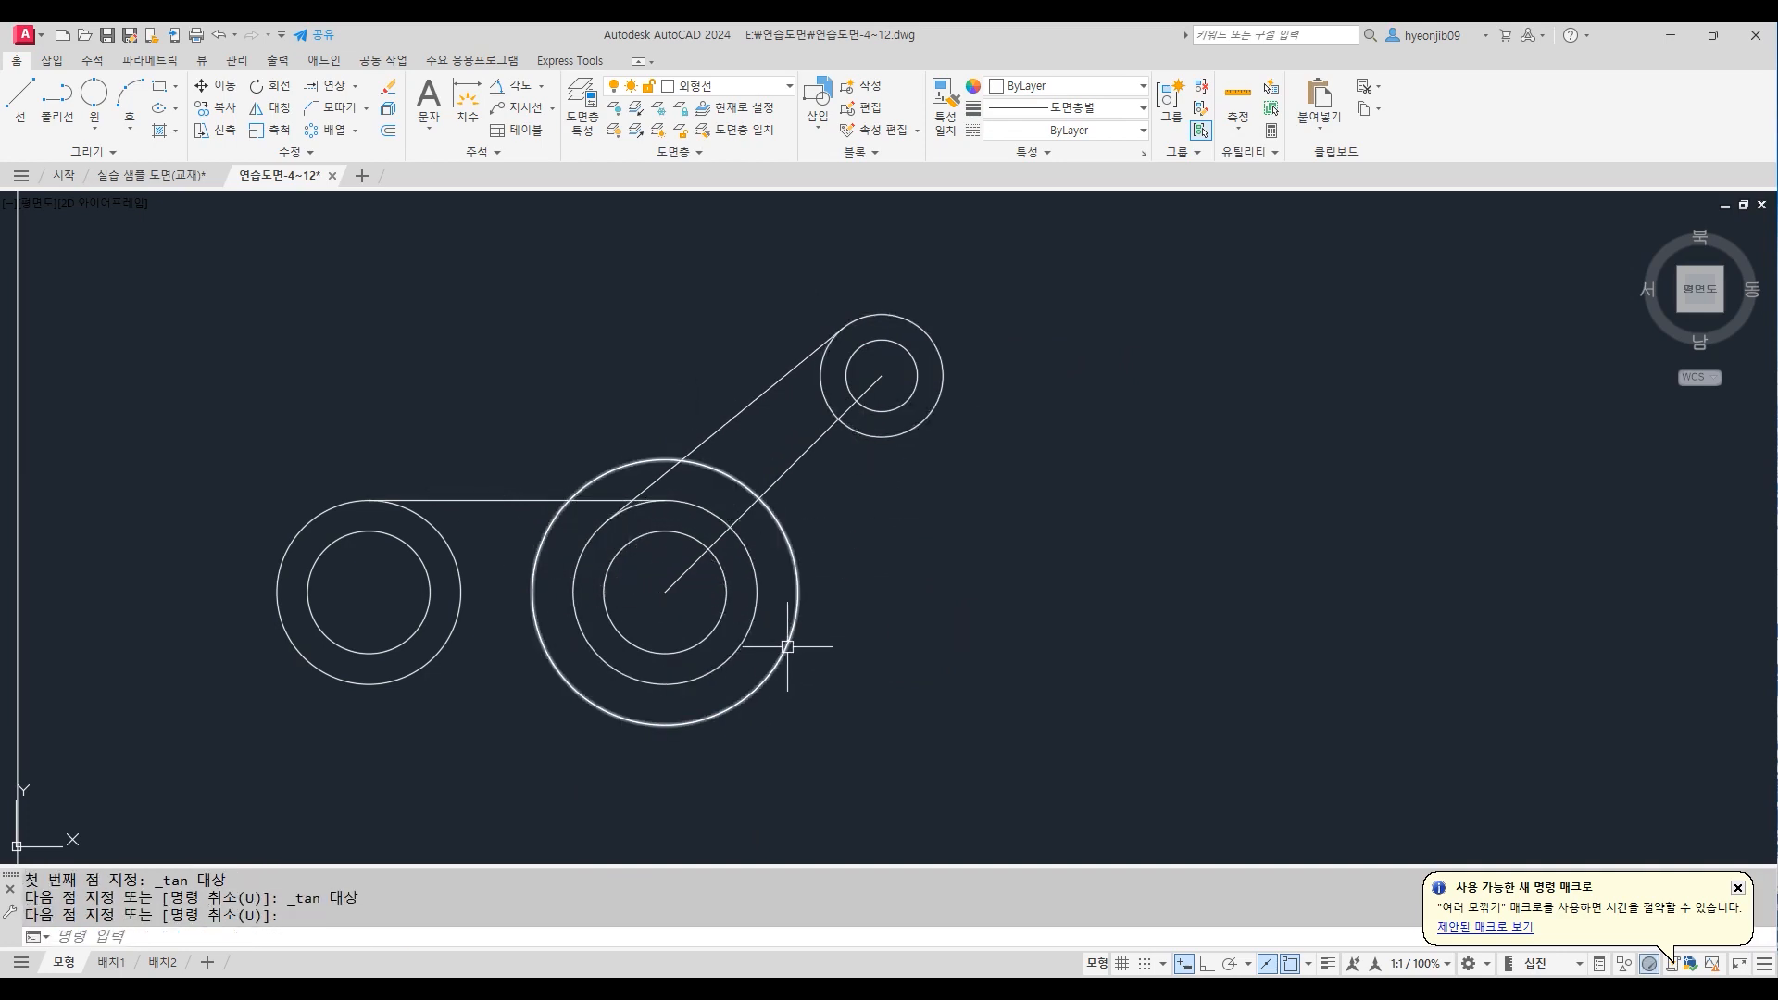
Draw a line tangent to the lower-right sides of the raised radius 12 circle and the radius 26 circle
{"action": "type", "text": "l"}
{"action": "key", "text": "Return"}
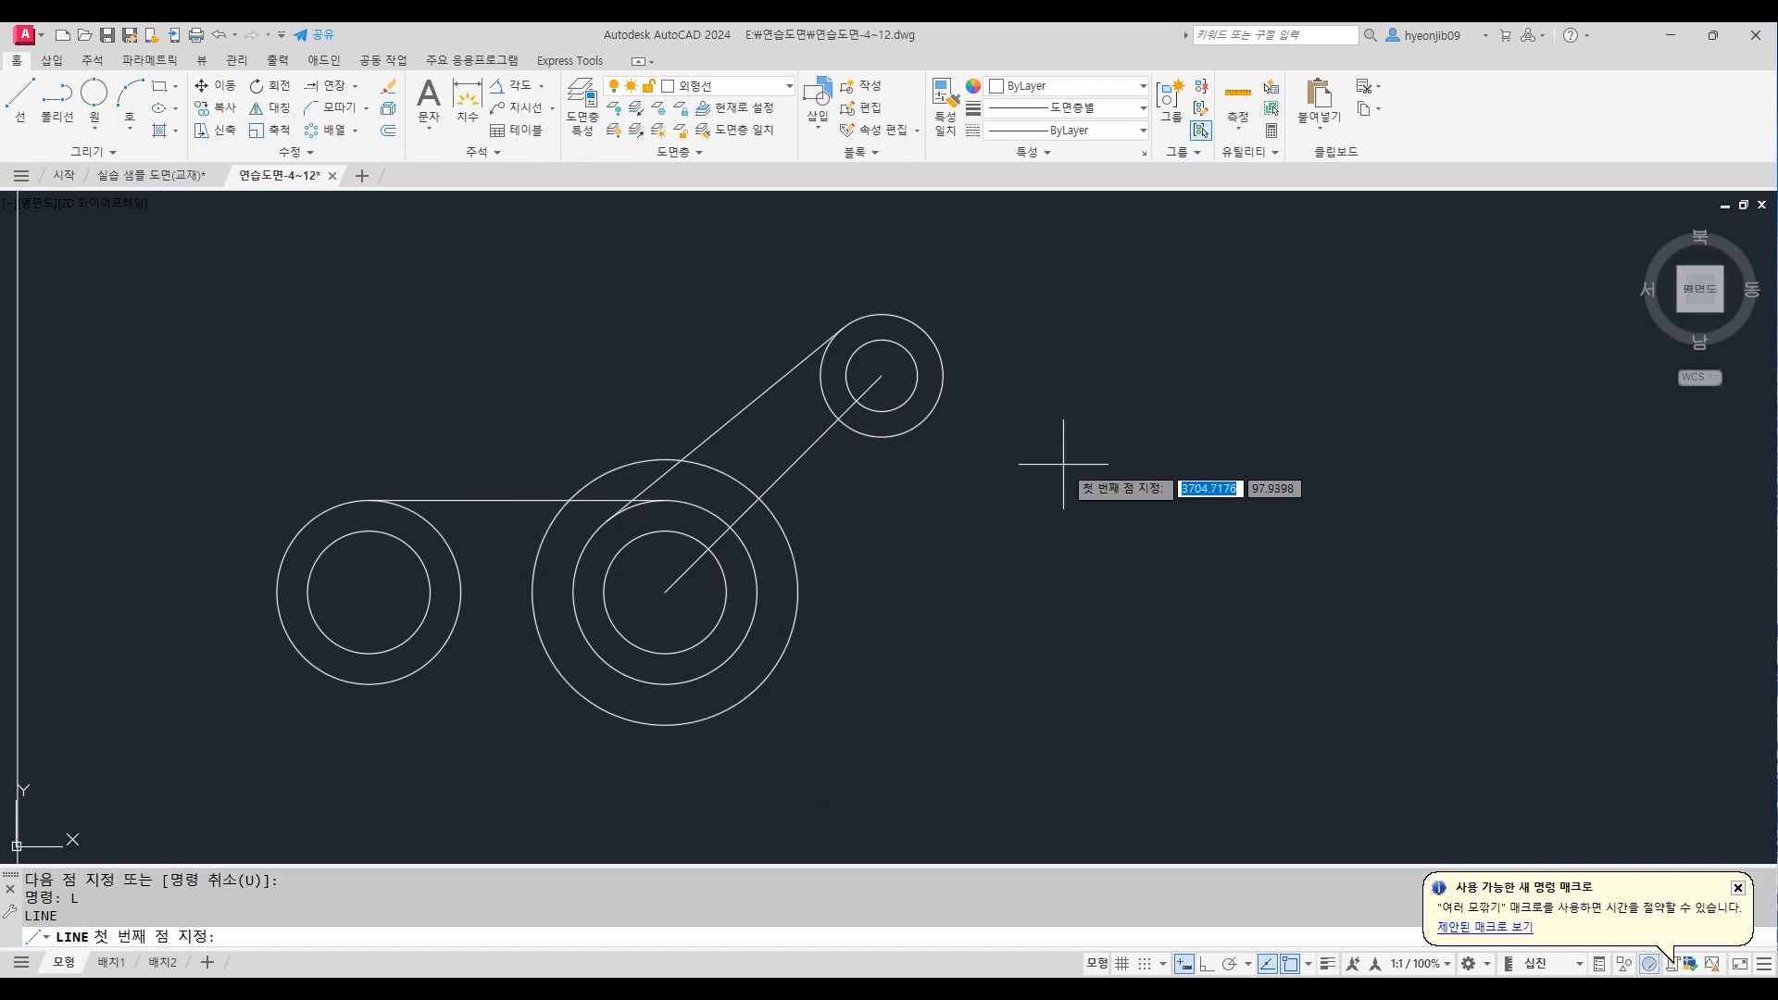
{"action": "right_click", "coordinate": [1063, 465], "text": "shift"}
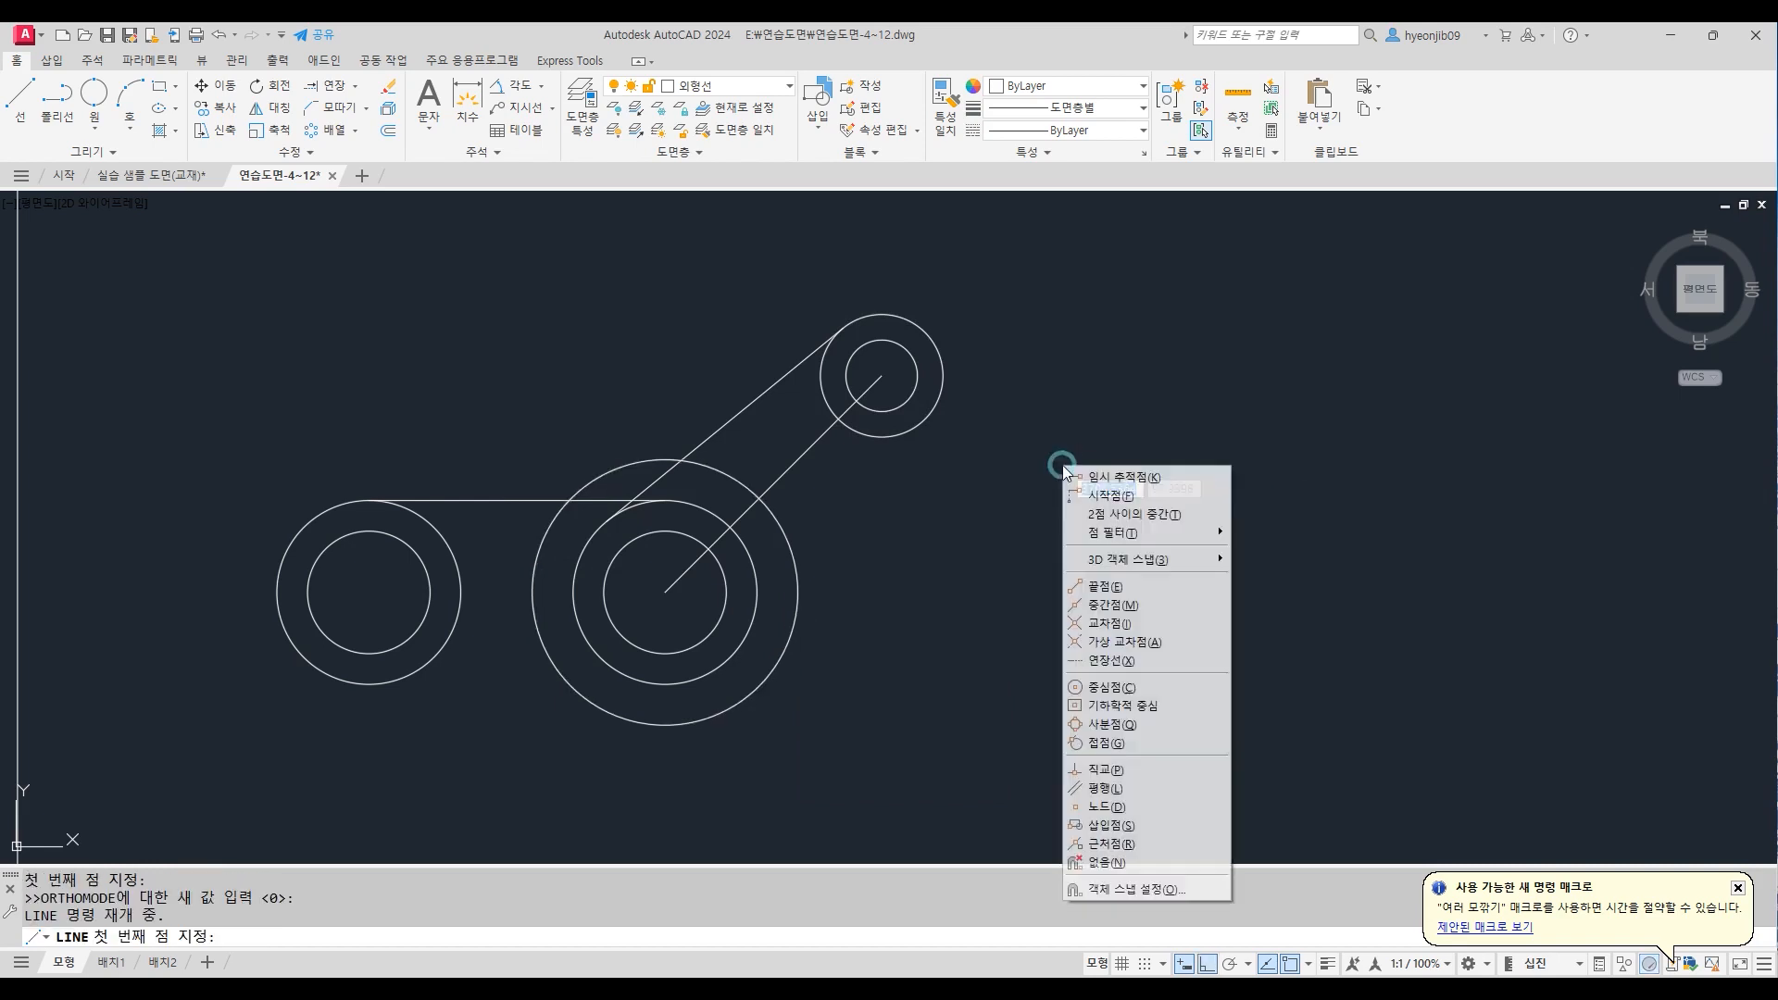
{"action": "left_click", "coordinate": [1101, 743]}
{"action": "left_click", "coordinate": [923, 423]}
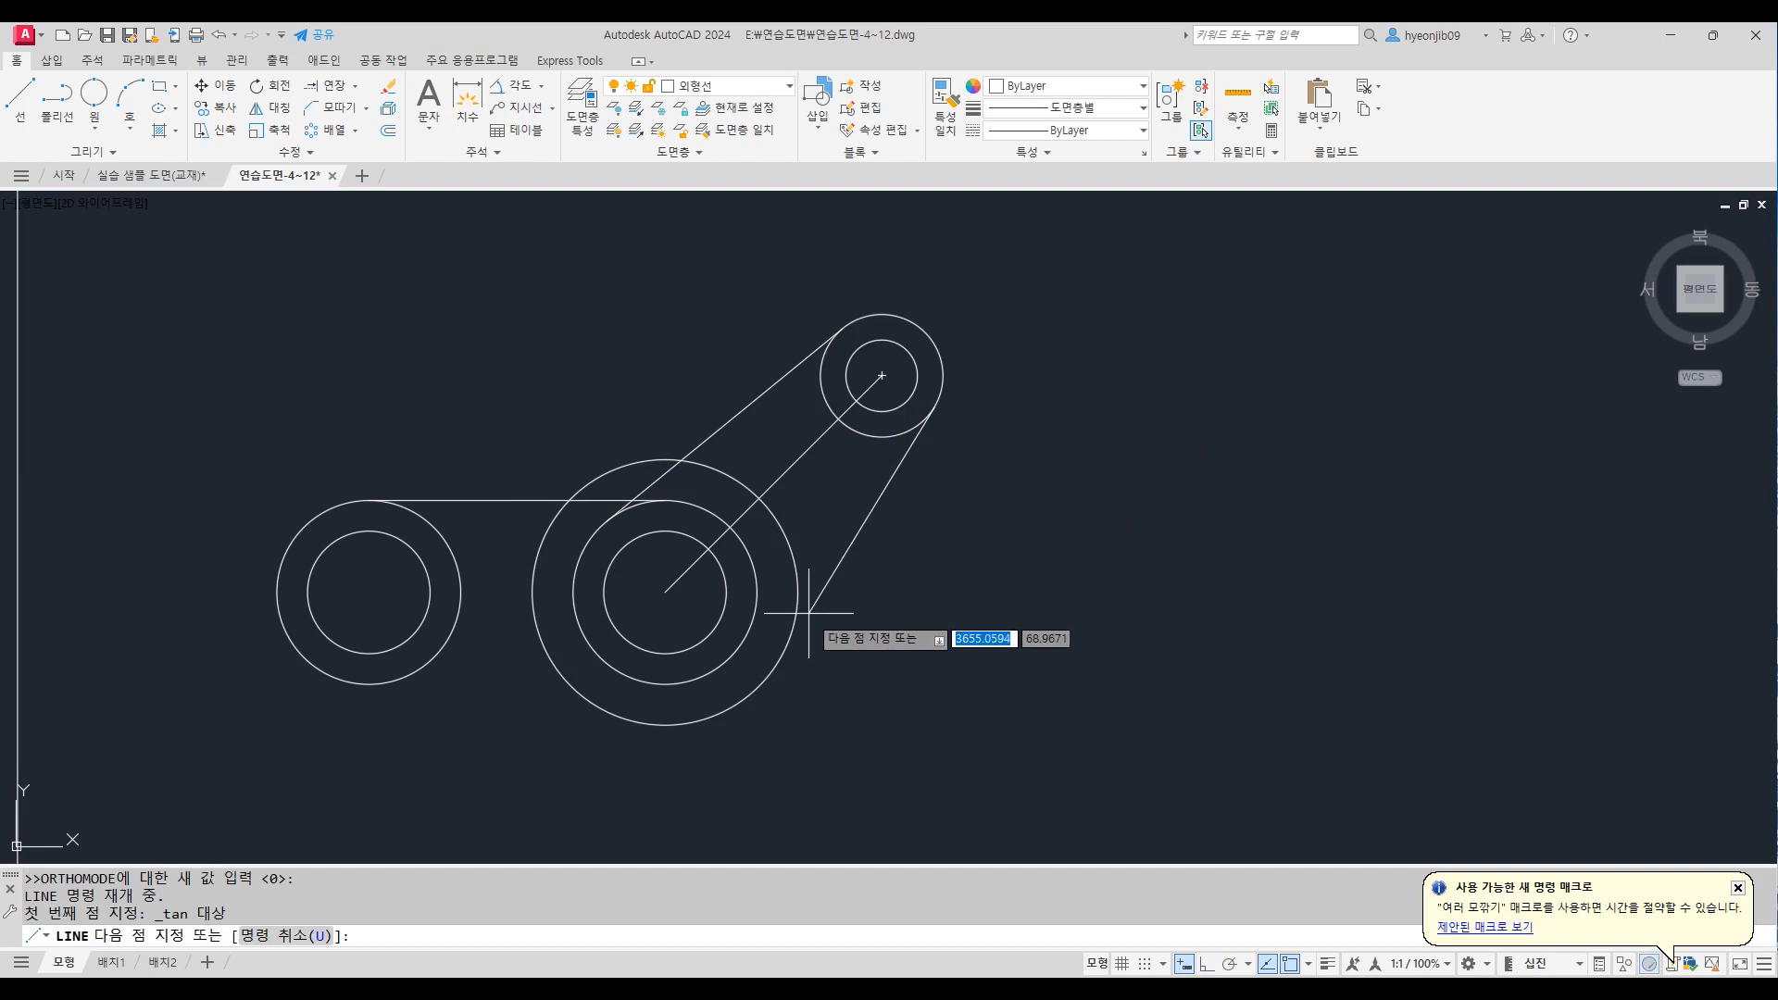
{"action": "right_click", "coordinate": [867, 619], "text": "shift"}
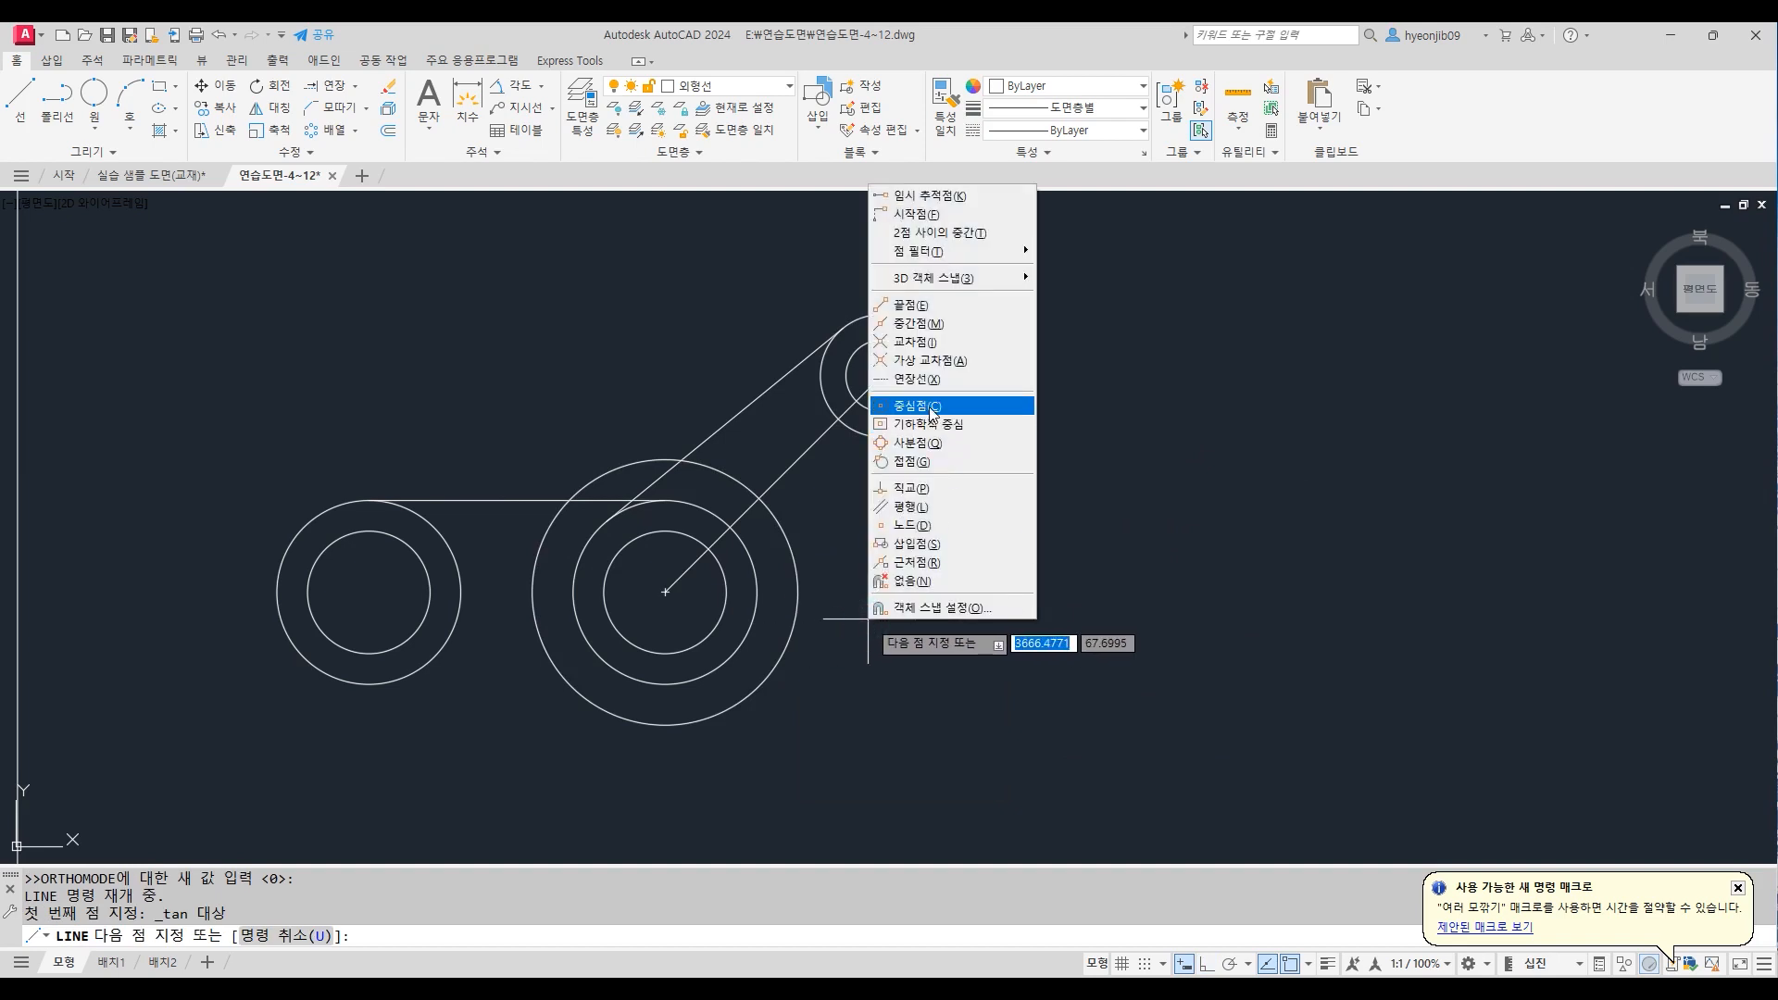
{"action": "left_click", "coordinate": [930, 463]}
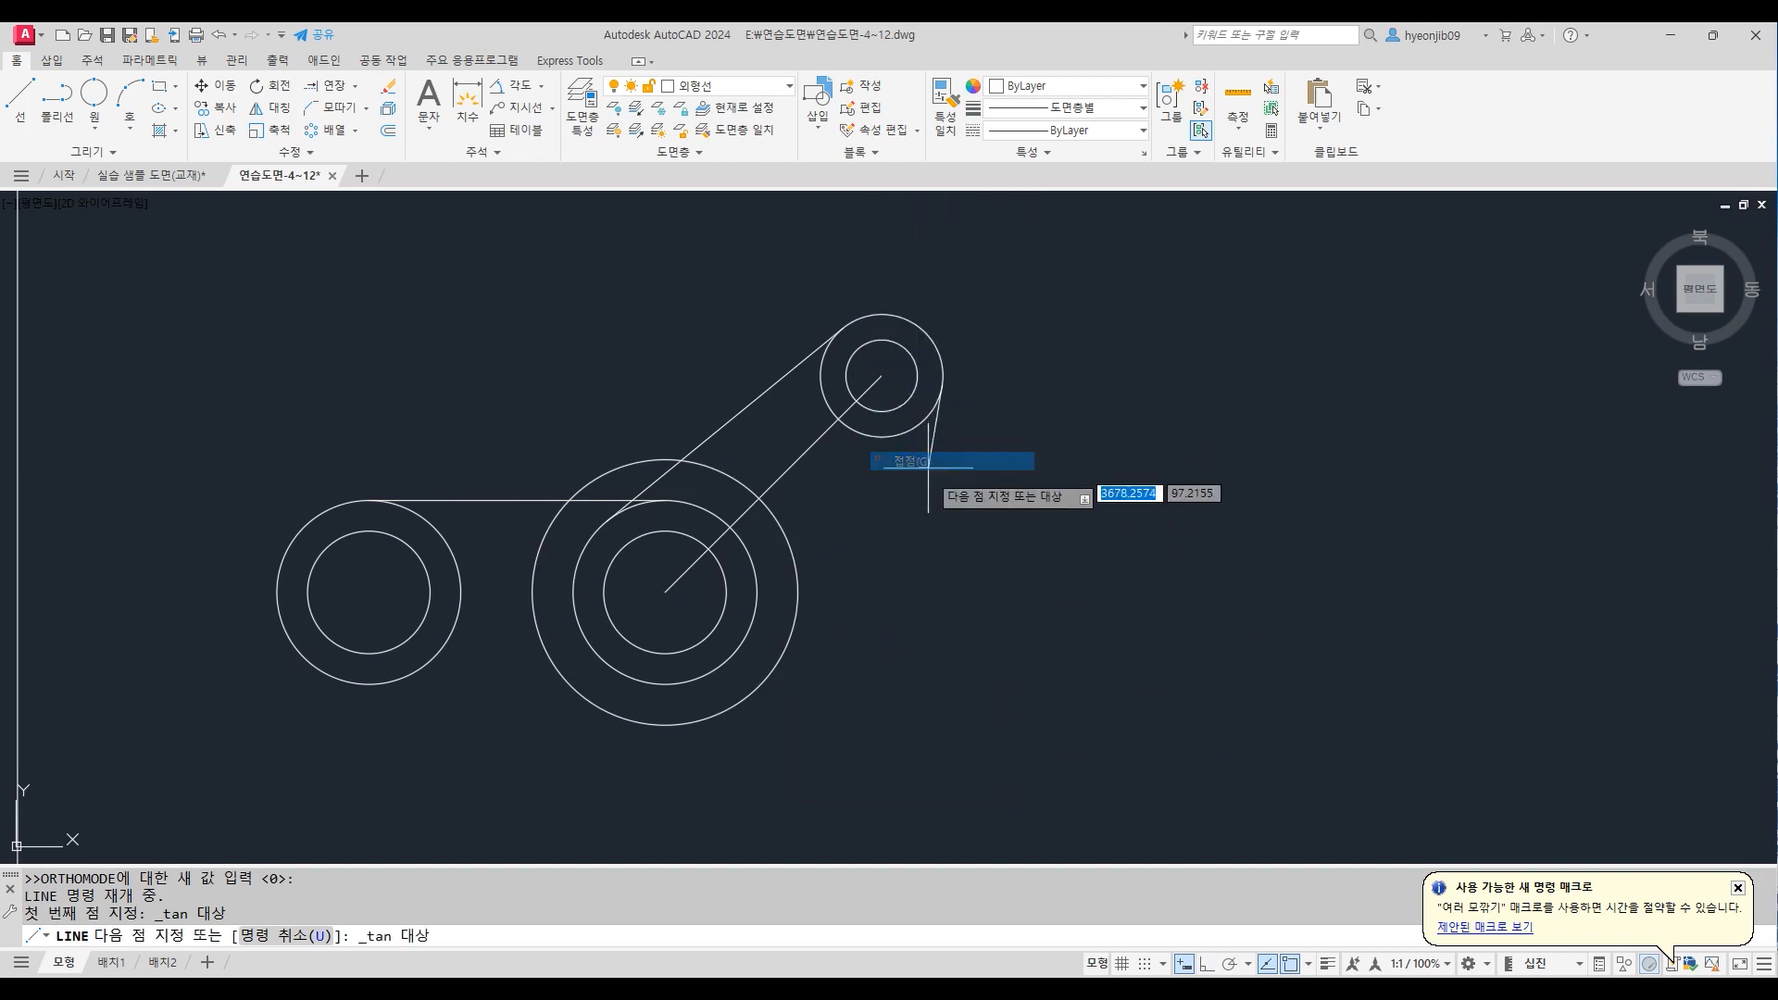
{"action": "left_click", "coordinate": [752, 692]}
{"action": "key", "text": "Return"}
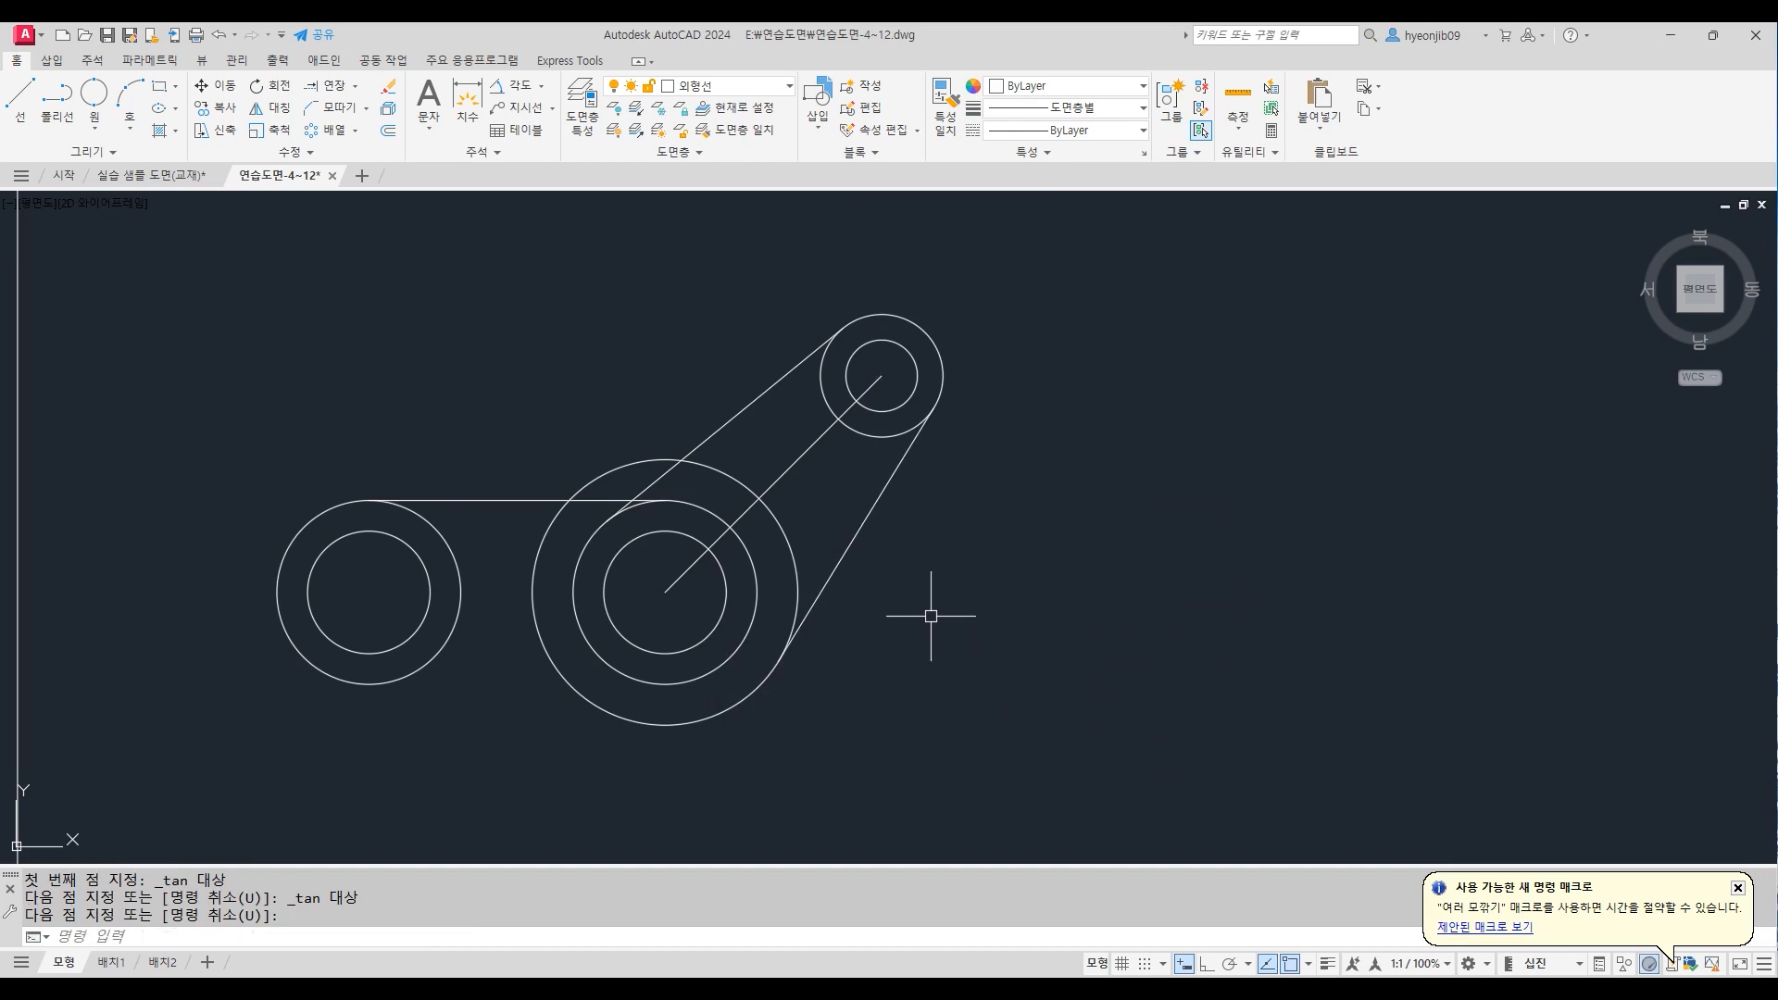
Draw a line tangent to the undersides of the left radius 18 circle and the radius 26 circle
{"action": "key", "text": "Return"}
{"action": "right_click", "coordinate": [984, 615], "text": "shift"}
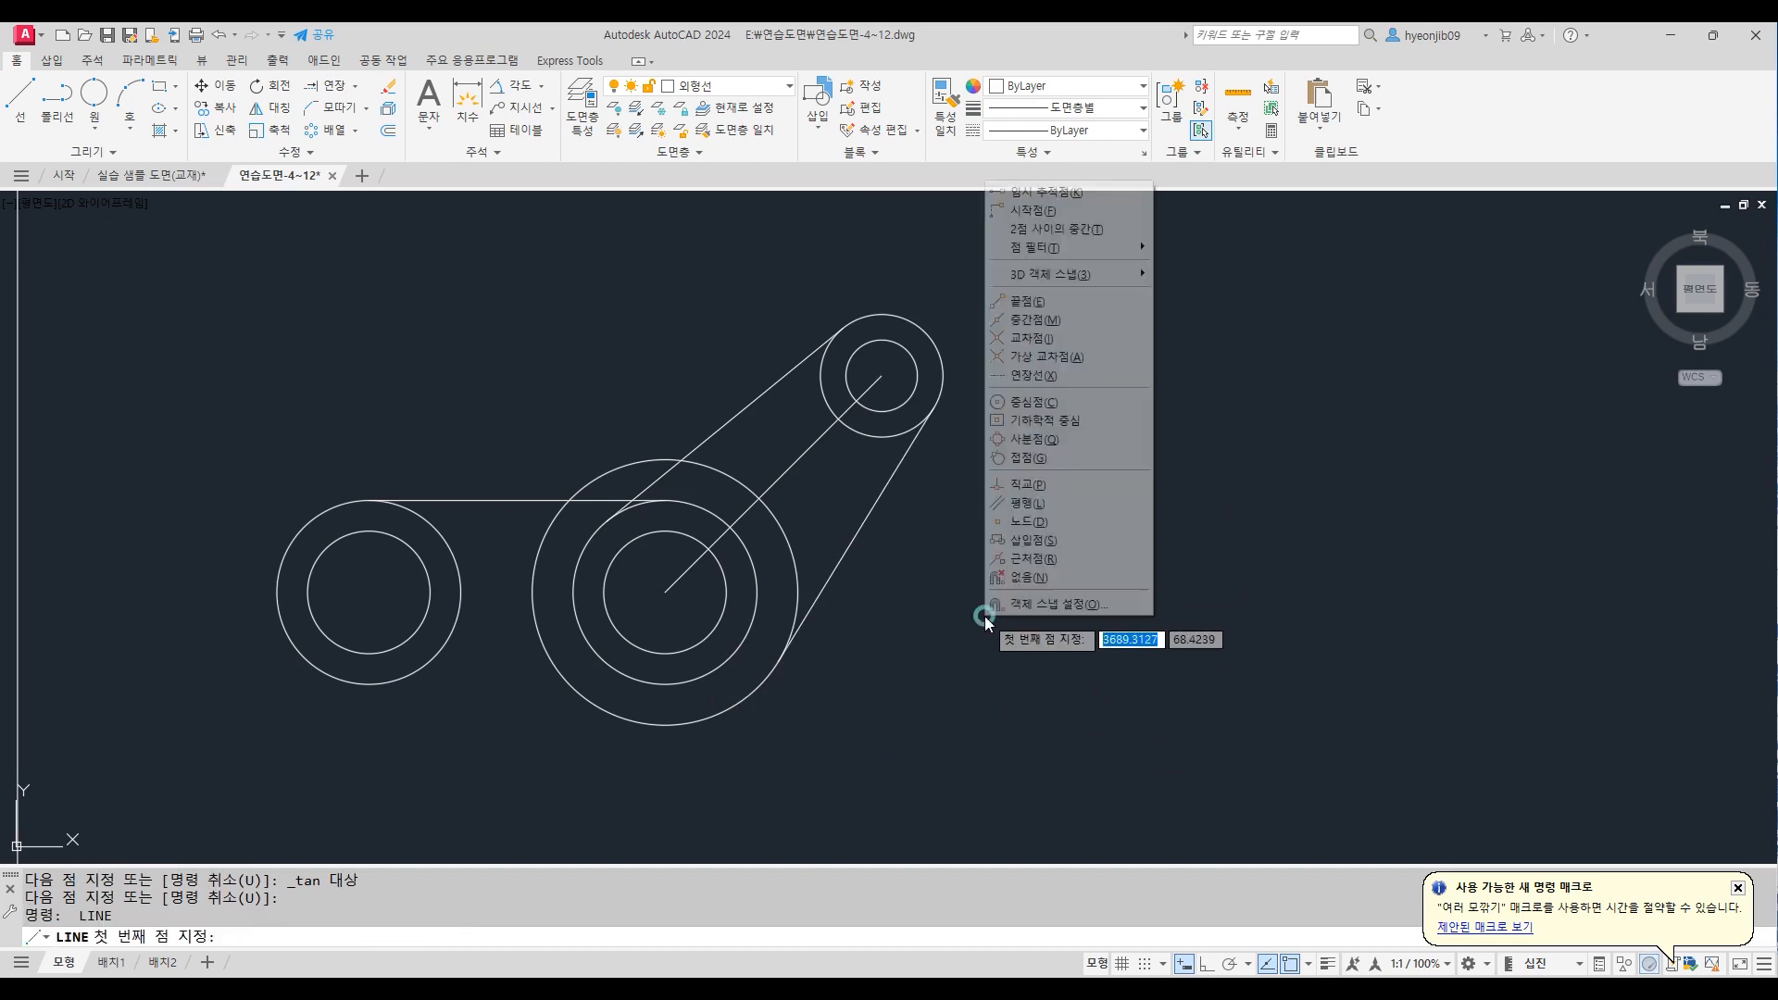
{"action": "left_click", "coordinate": [1033, 458]}
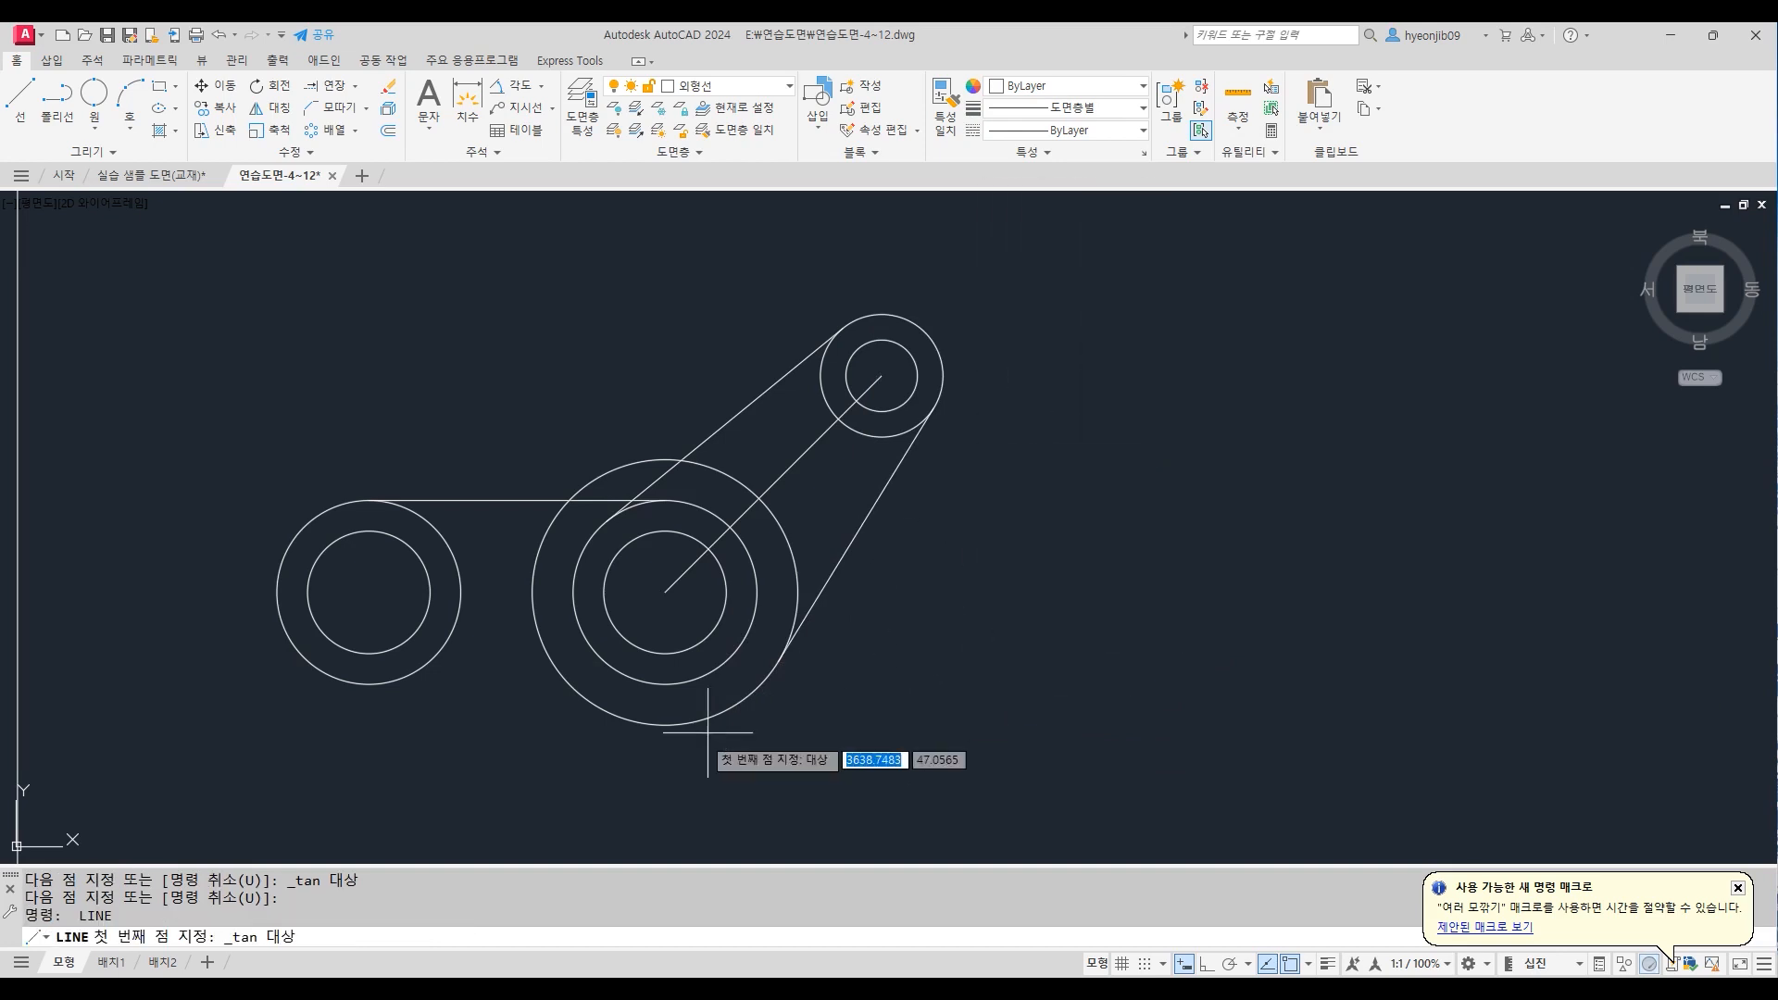
{"action": "left_click", "coordinate": [305, 673]}
{"action": "right_click", "coordinate": [673, 741], "text": "shift"}
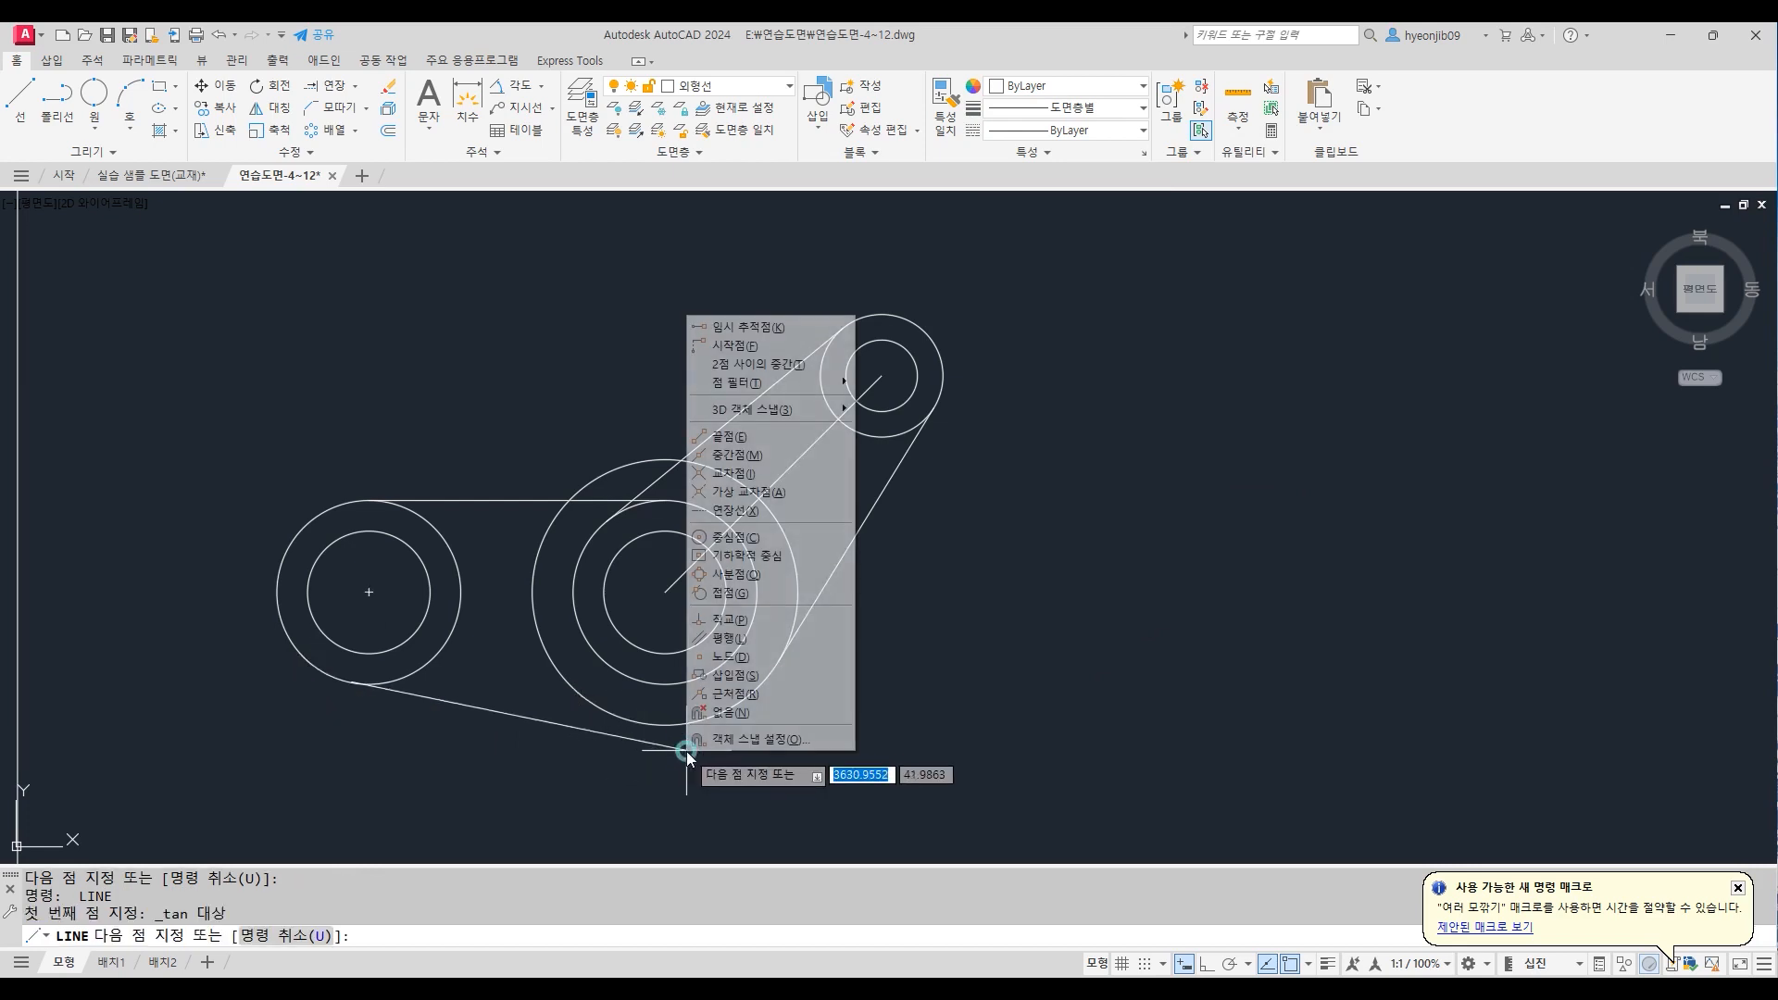
{"action": "left_click", "coordinate": [768, 600]}
{"action": "left_click", "coordinate": [679, 723]}
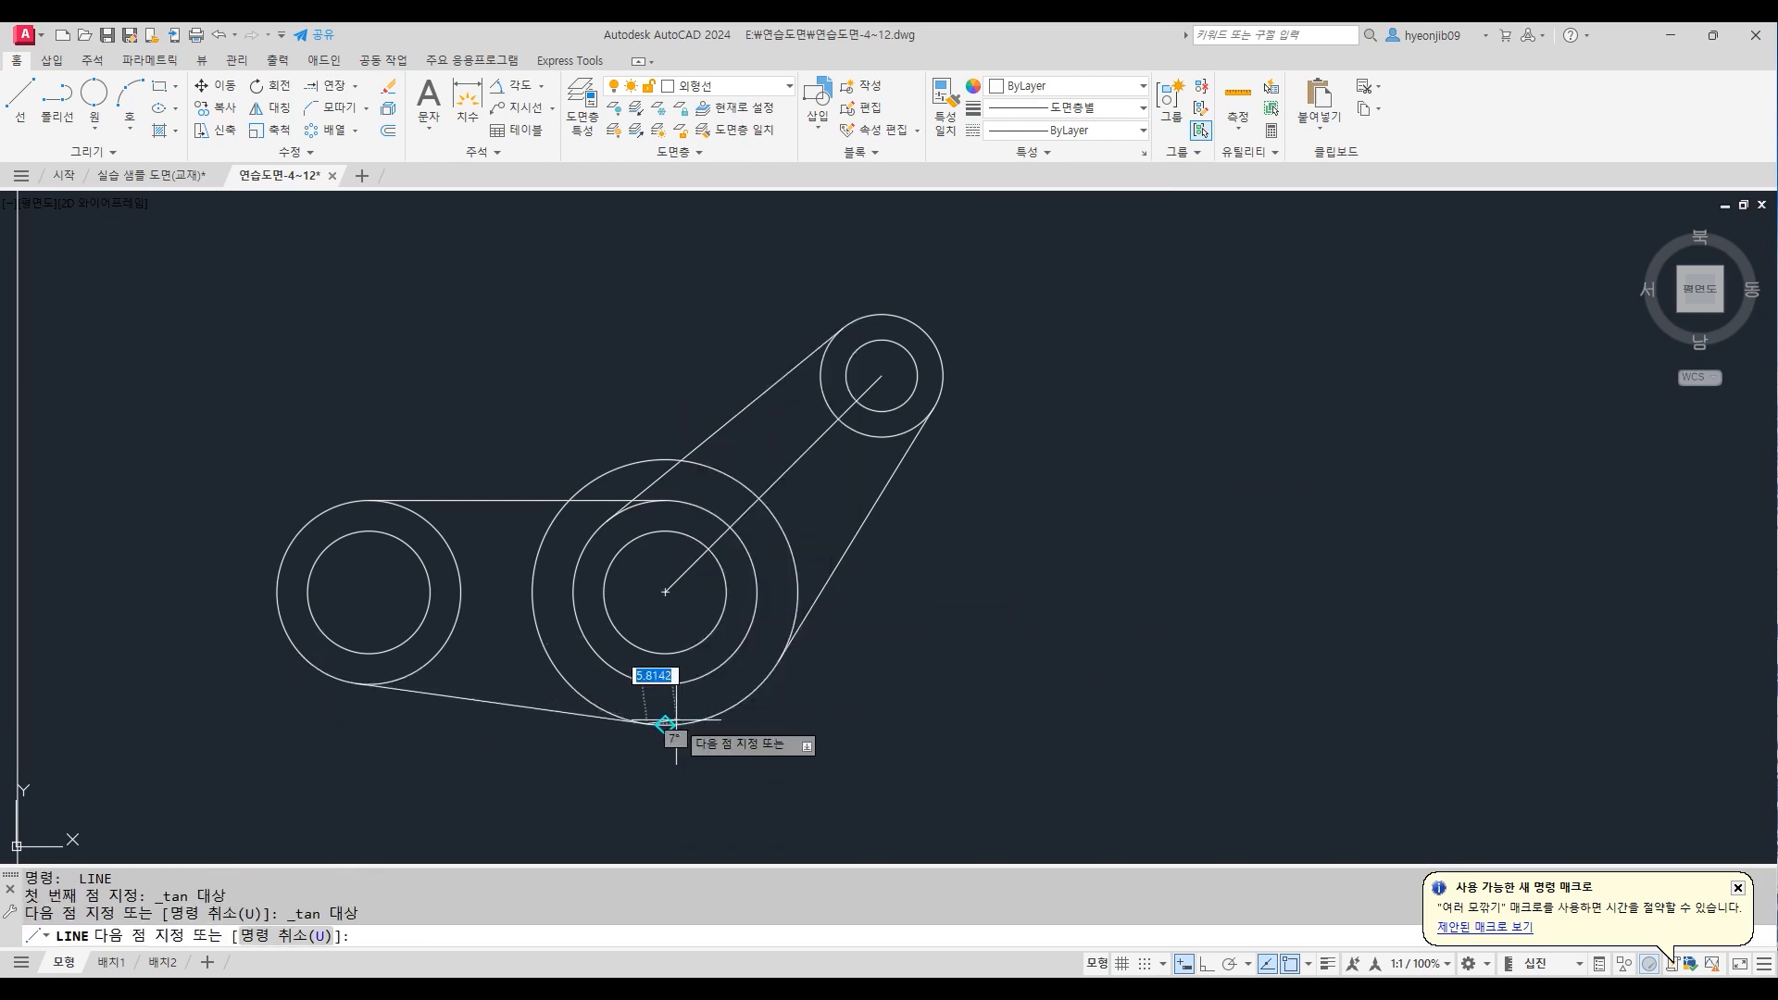
{"action": "key", "text": "Return"}
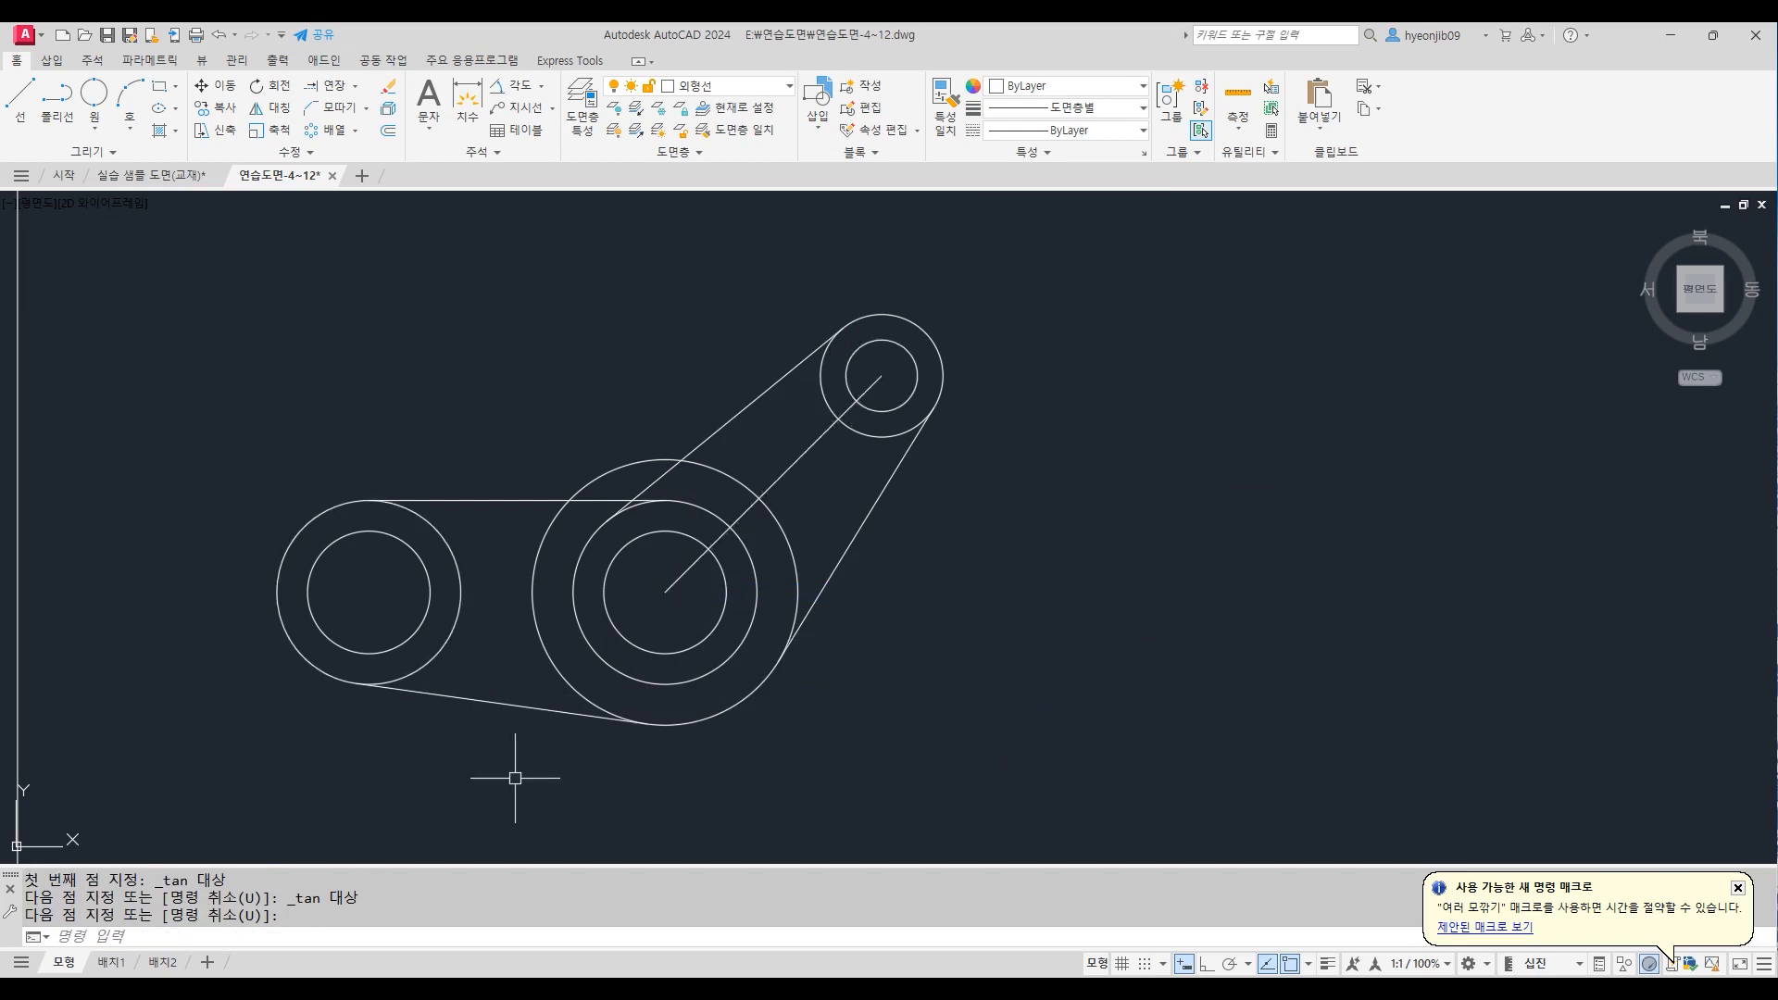
Trim the radius 26 circle down to its lower arc between the tangent lines and delete the leftover upper arc
{"action": "type", "text": "tr"}
{"action": "key", "text": "Return"}
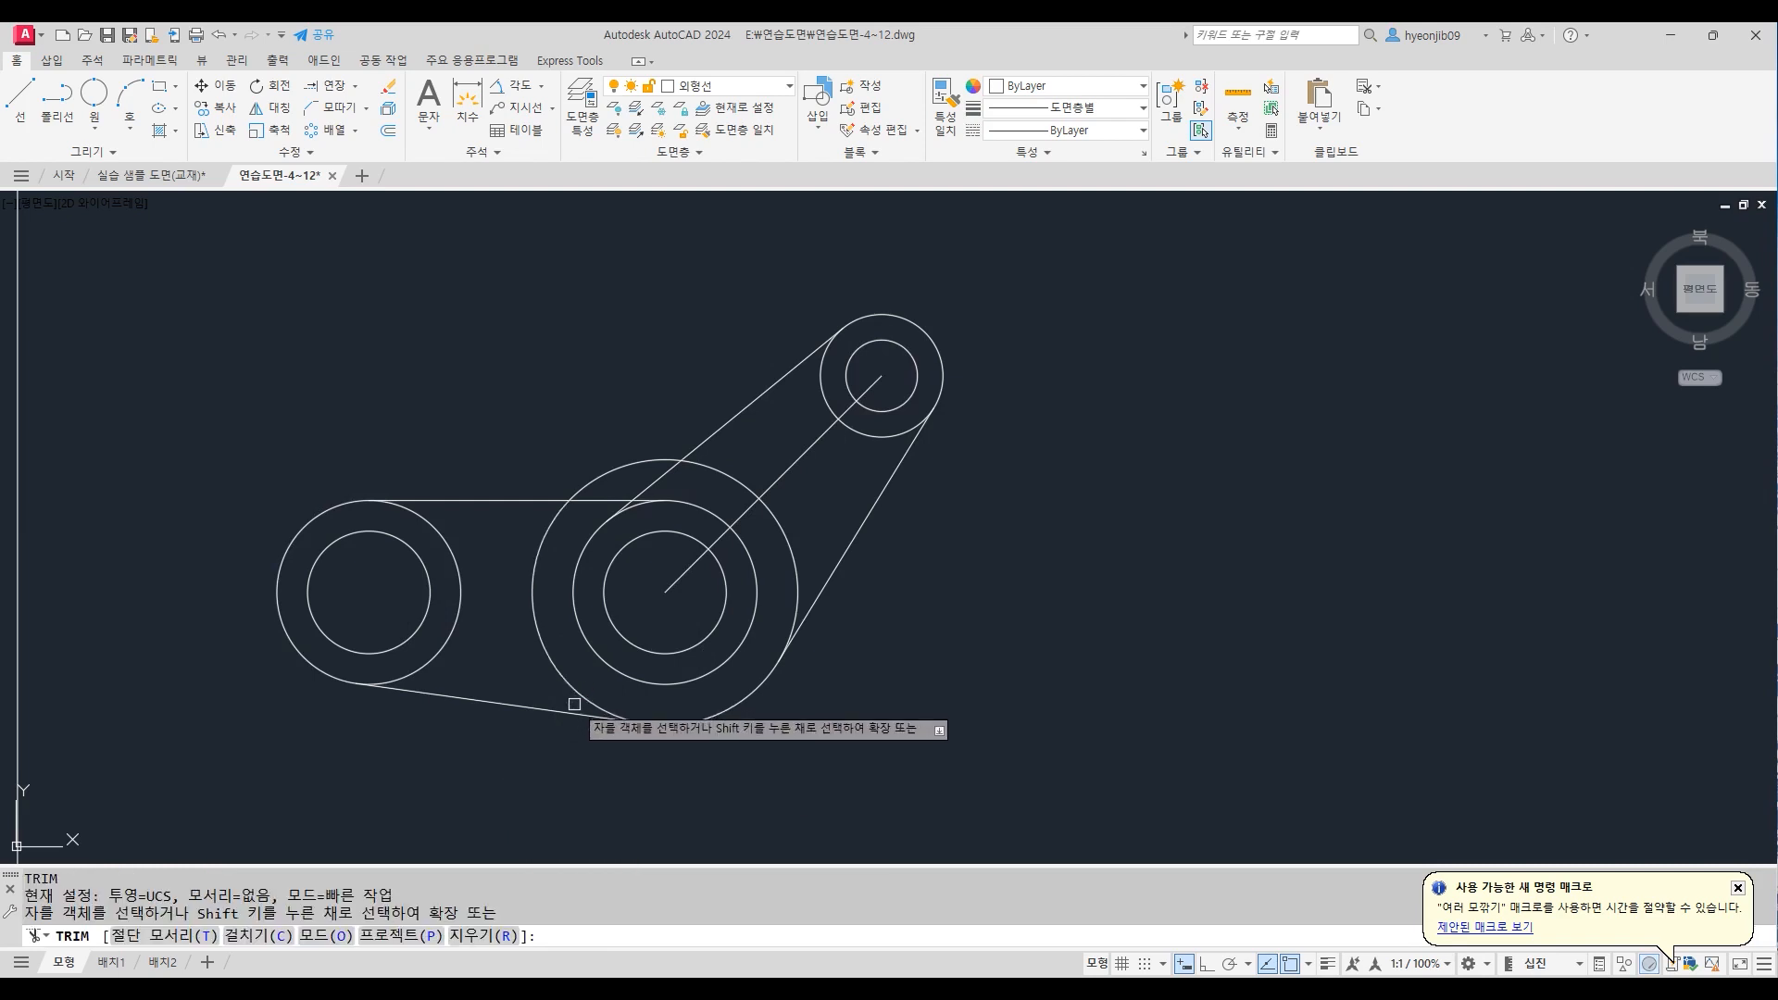
{"action": "left_click", "coordinate": [602, 709]}
{"action": "left_click", "coordinate": [796, 583]}
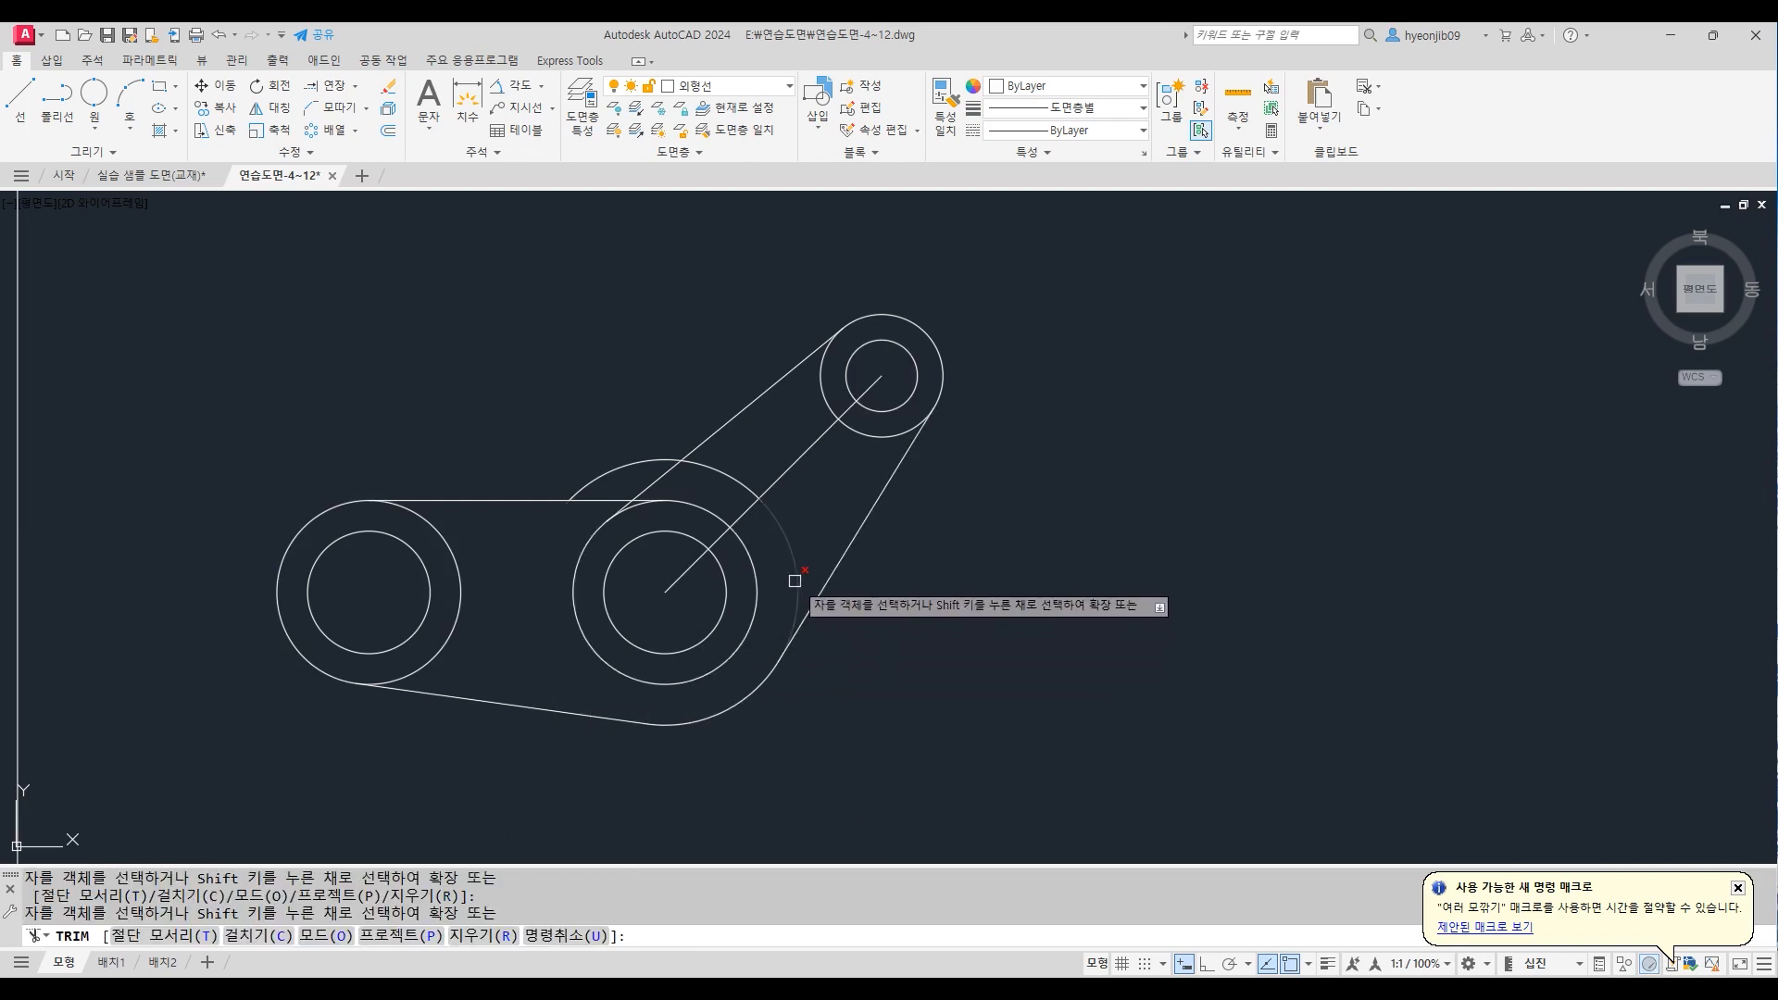
{"action": "key", "text": "Return"}
{"action": "left_click", "coordinate": [725, 469]}
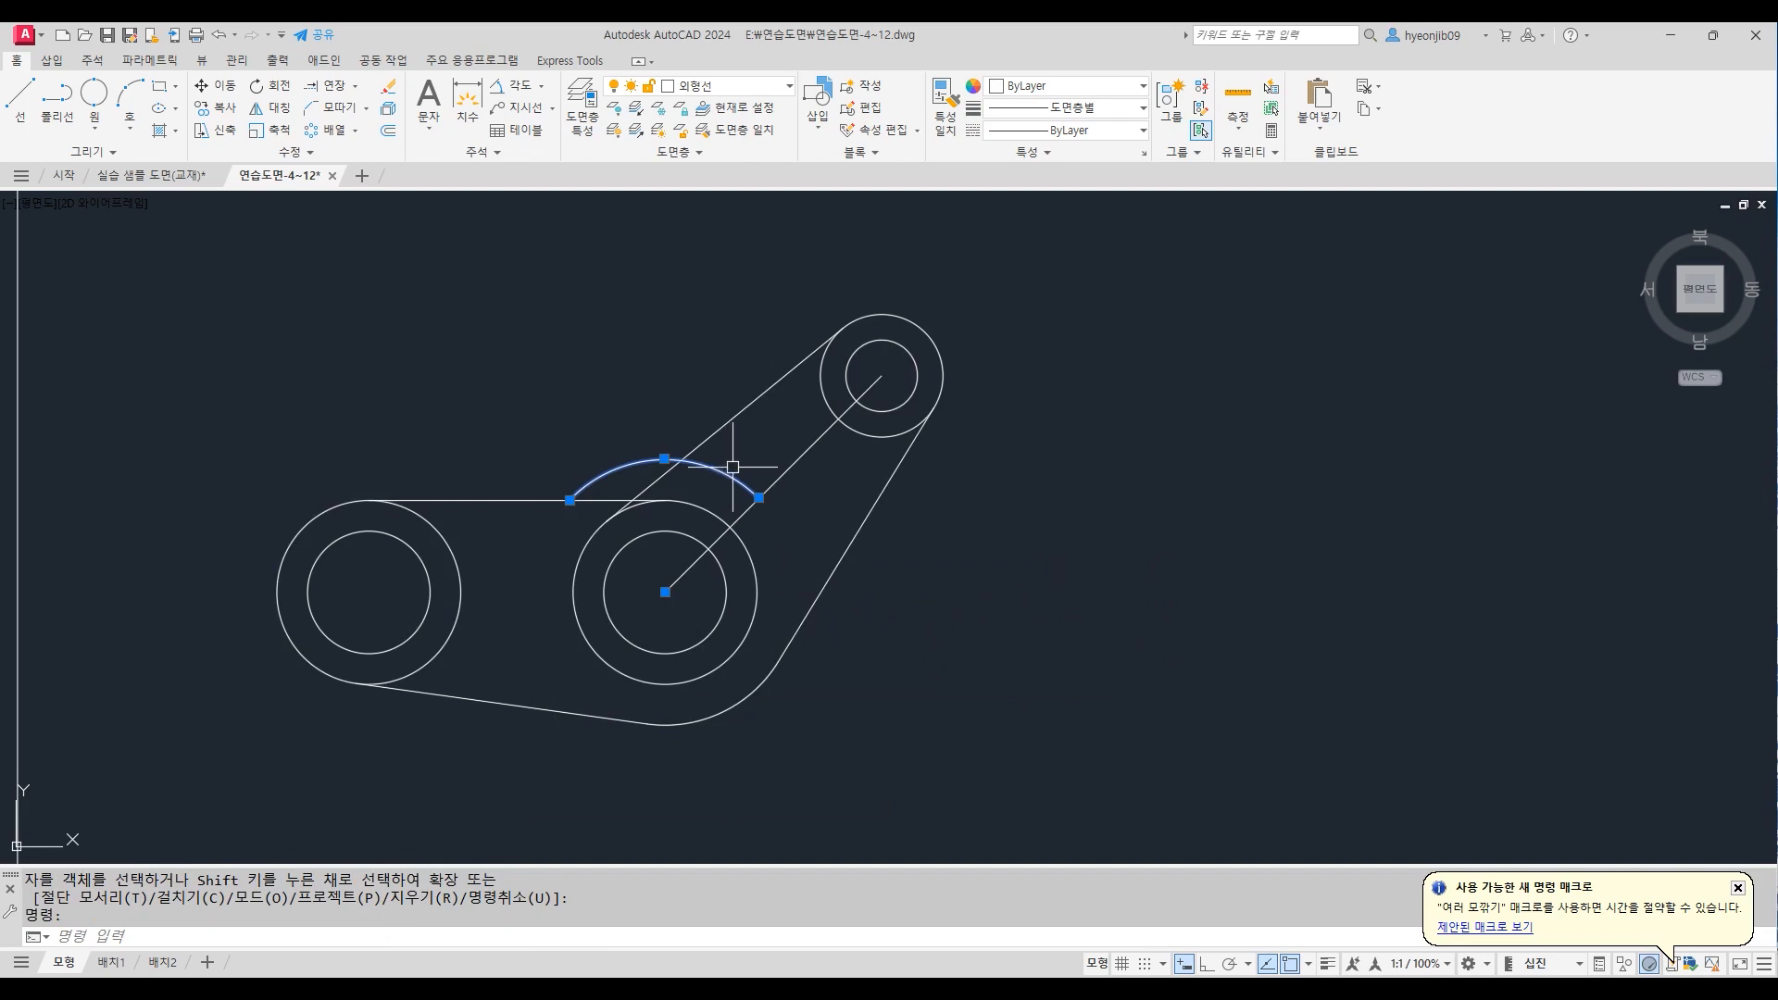
{"action": "key", "text": "Delete"}
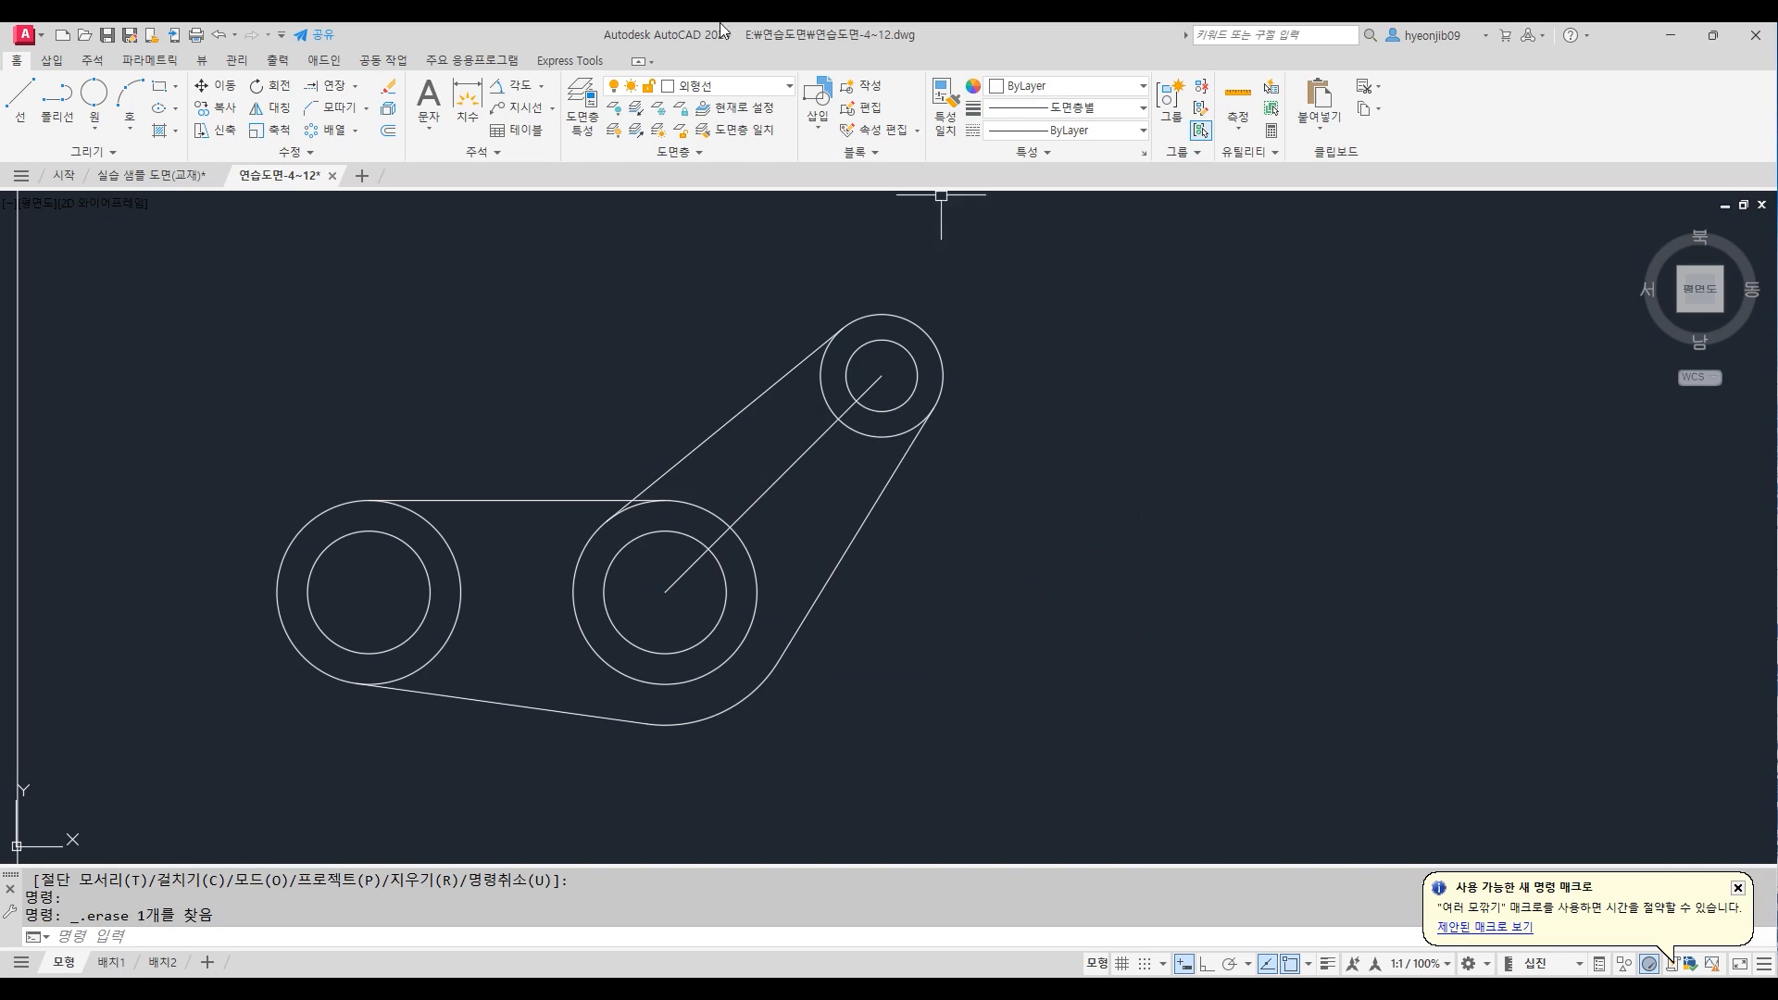
Make the 중심선 layer current and move the 45° line between the circle centres onto it
{"action": "middle_click_drag", "start_coordinate": [840, 210], "coordinate": [916, 208]}
{"action": "left_click", "coordinate": [755, 86]}
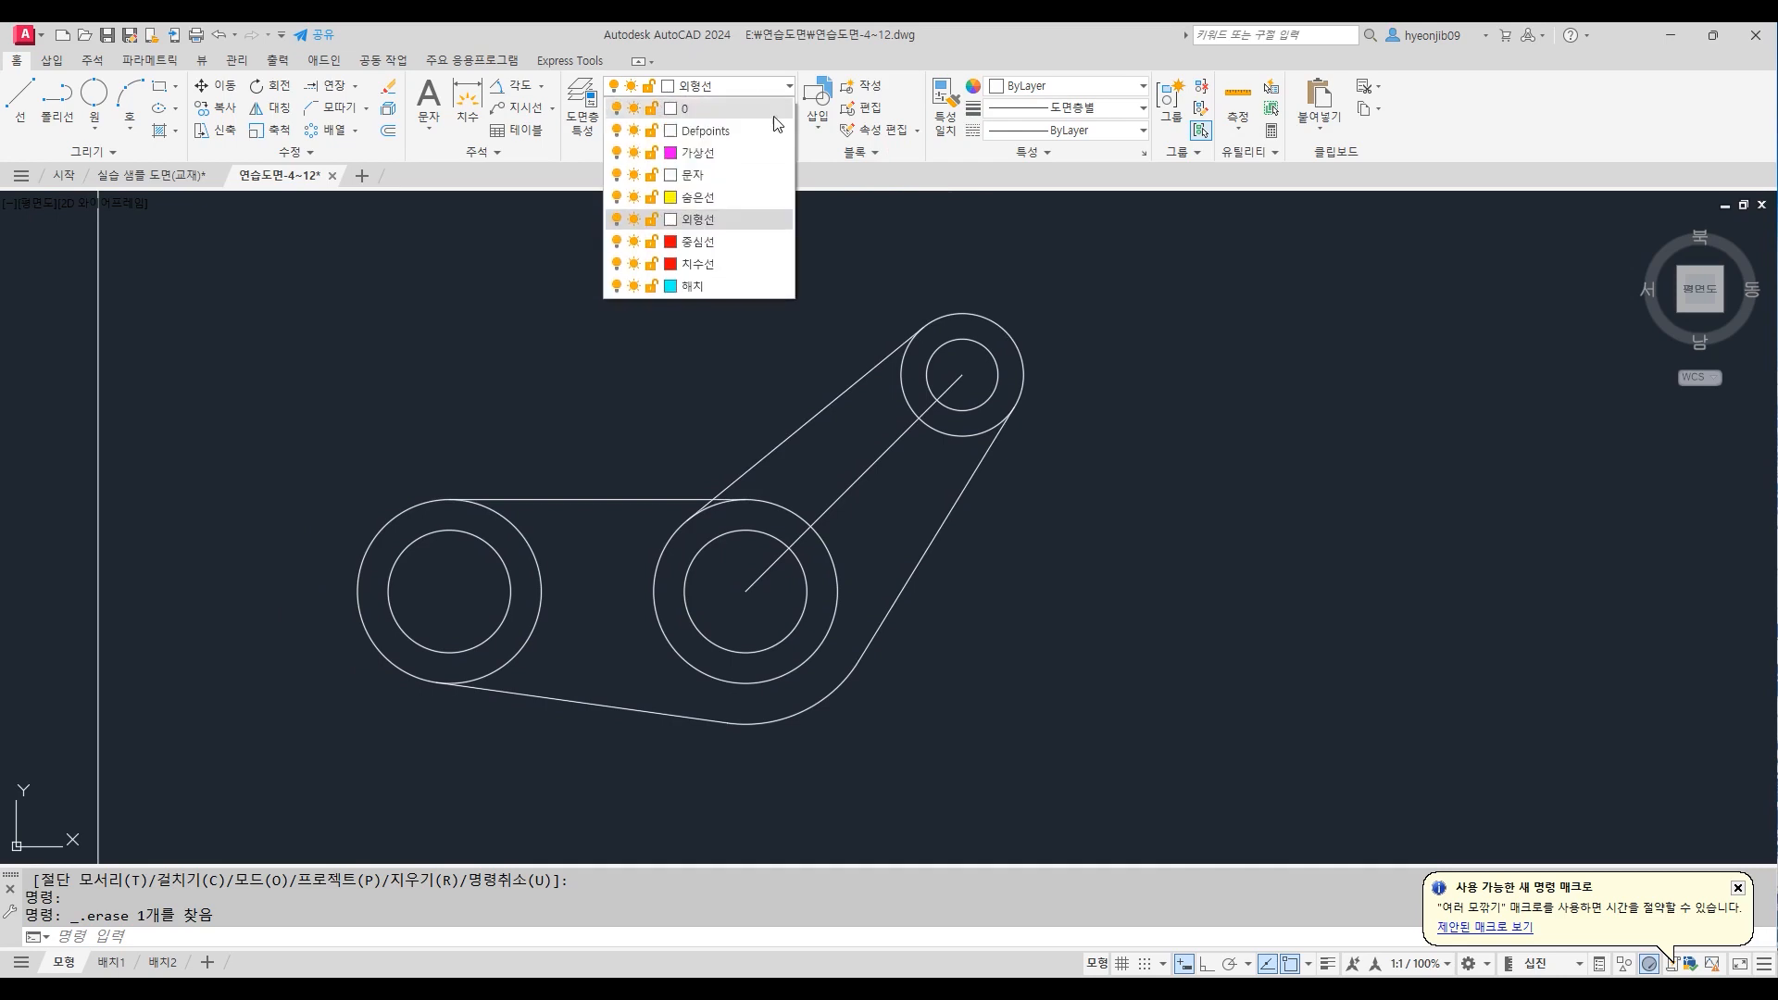
{"action": "left_click", "coordinate": [702, 243]}
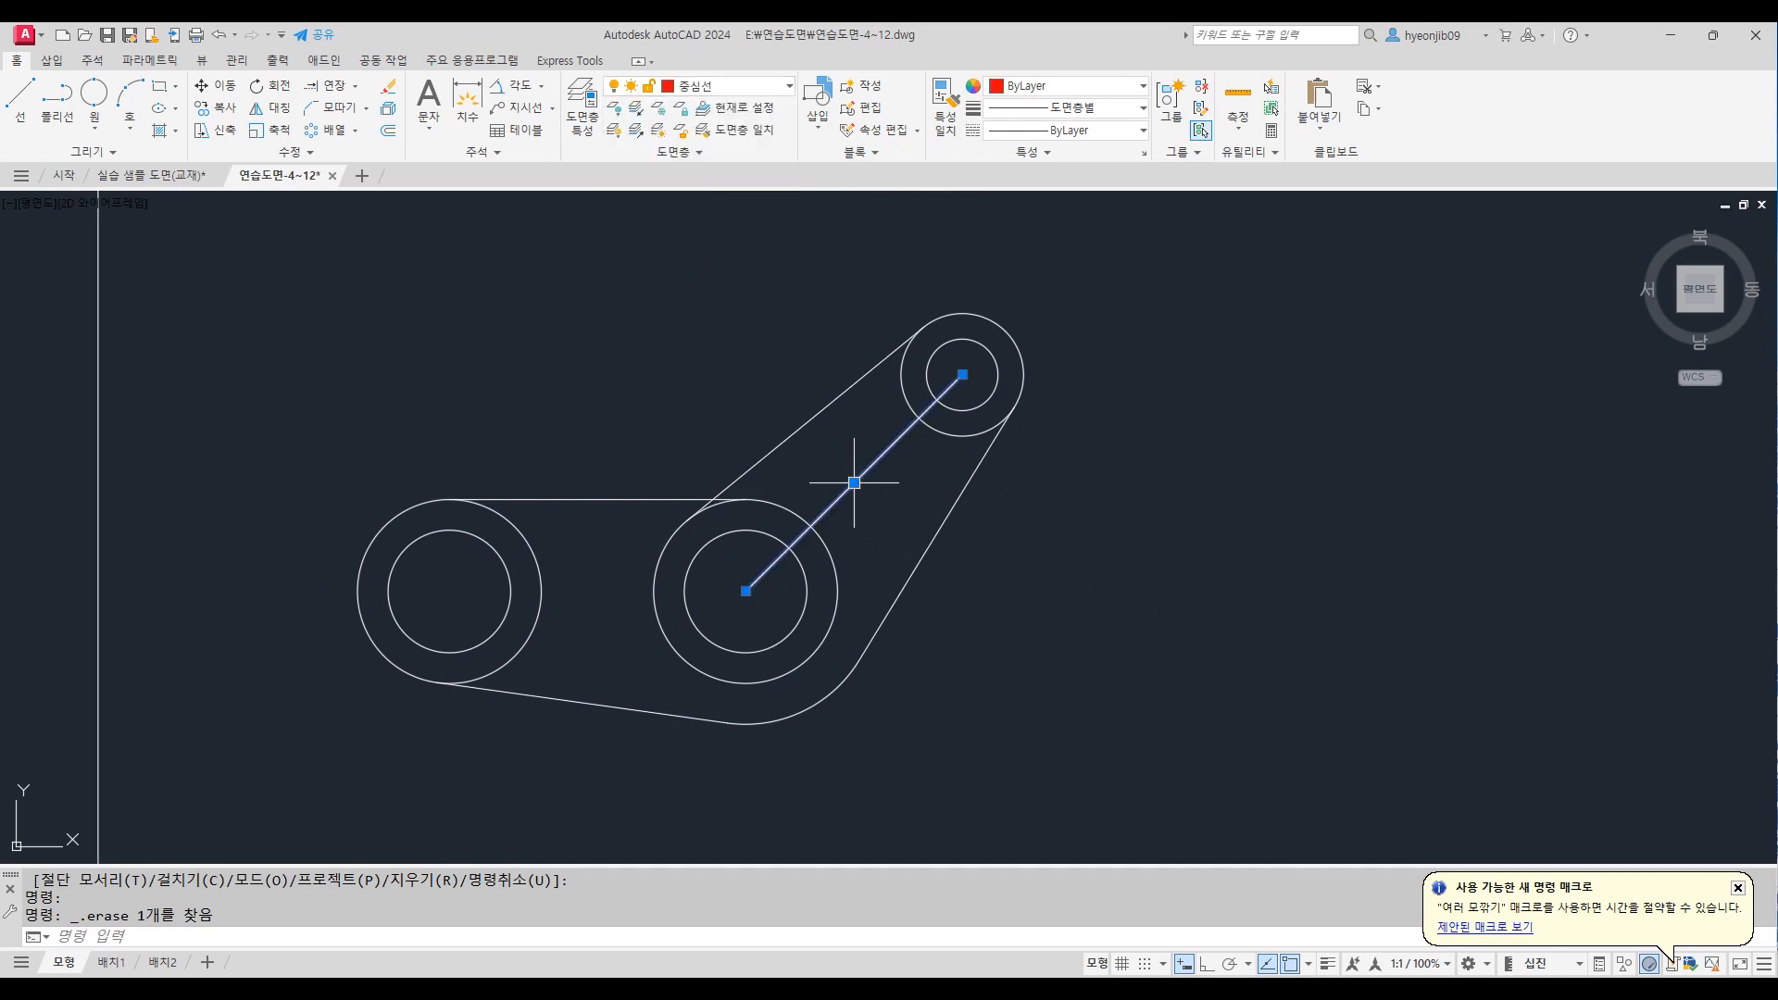
{"action": "left_click", "coordinate": [759, 87]}
{"action": "left_click", "coordinate": [732, 258]}
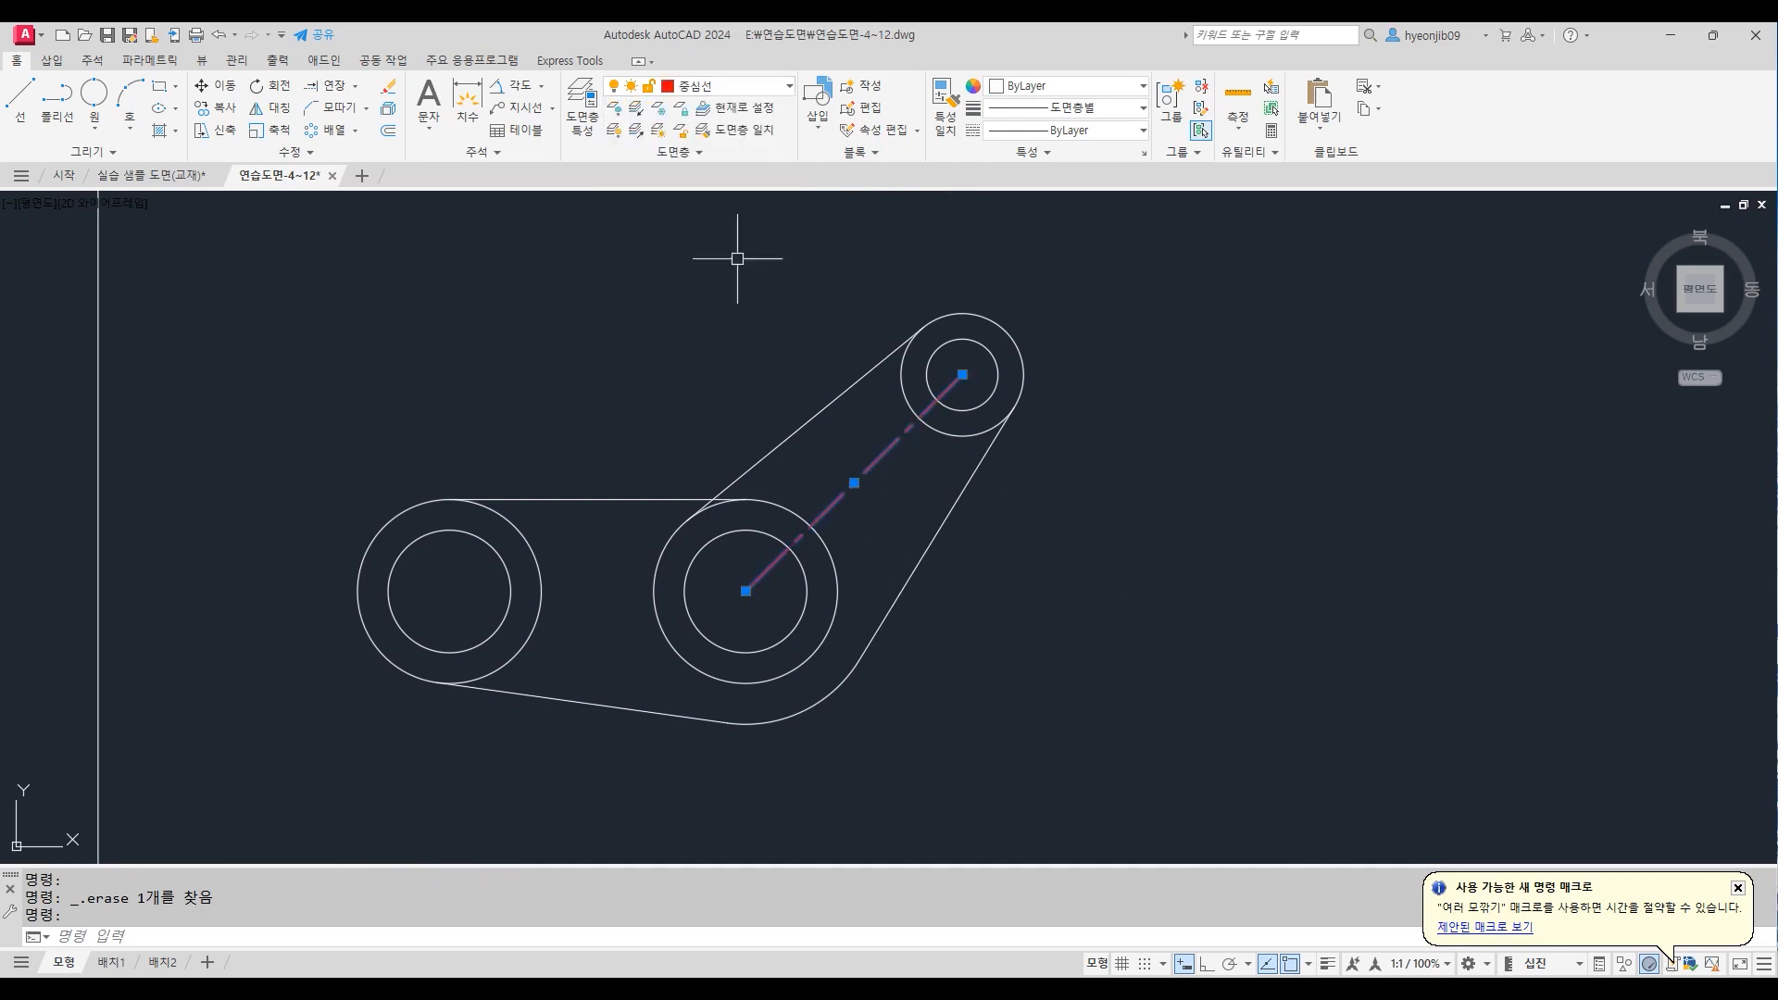
{"action": "key", "text": "Escape"}
Draw a horizontal centreline from the left radius 18 circle's left quadrant to the middle radius 18 circle's right quadrant
{"action": "type", "text": "L"}
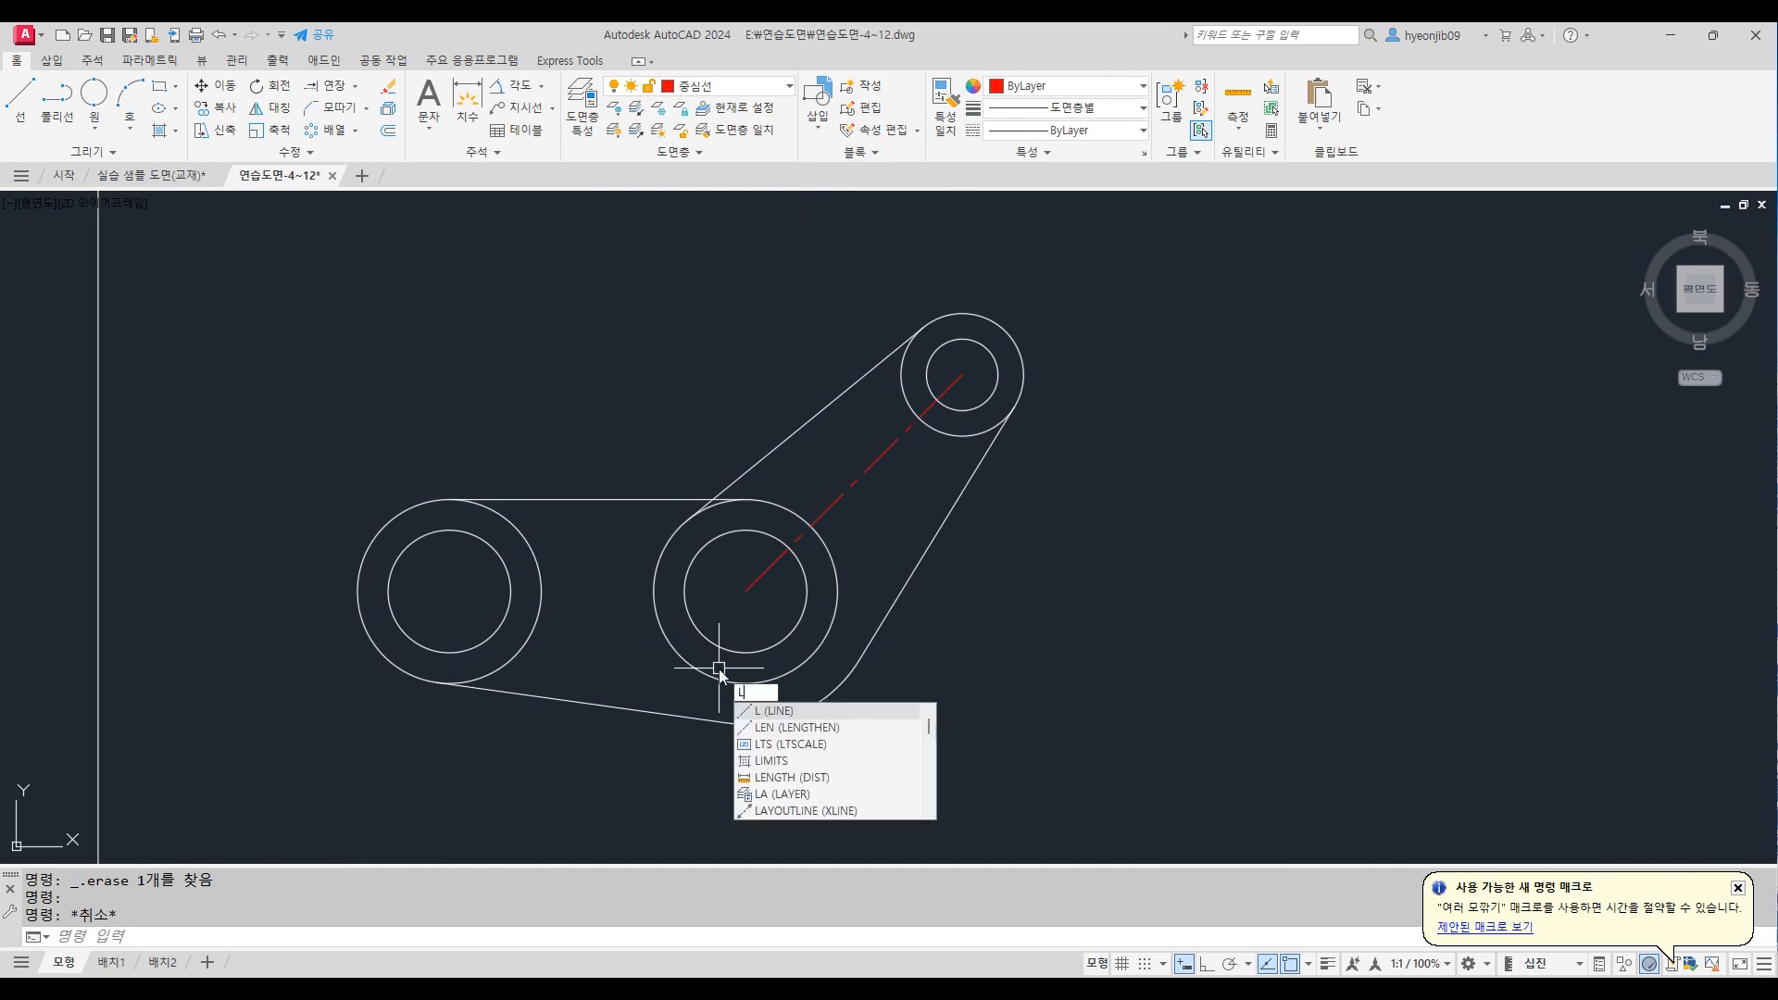
{"action": "key", "text": "Return"}
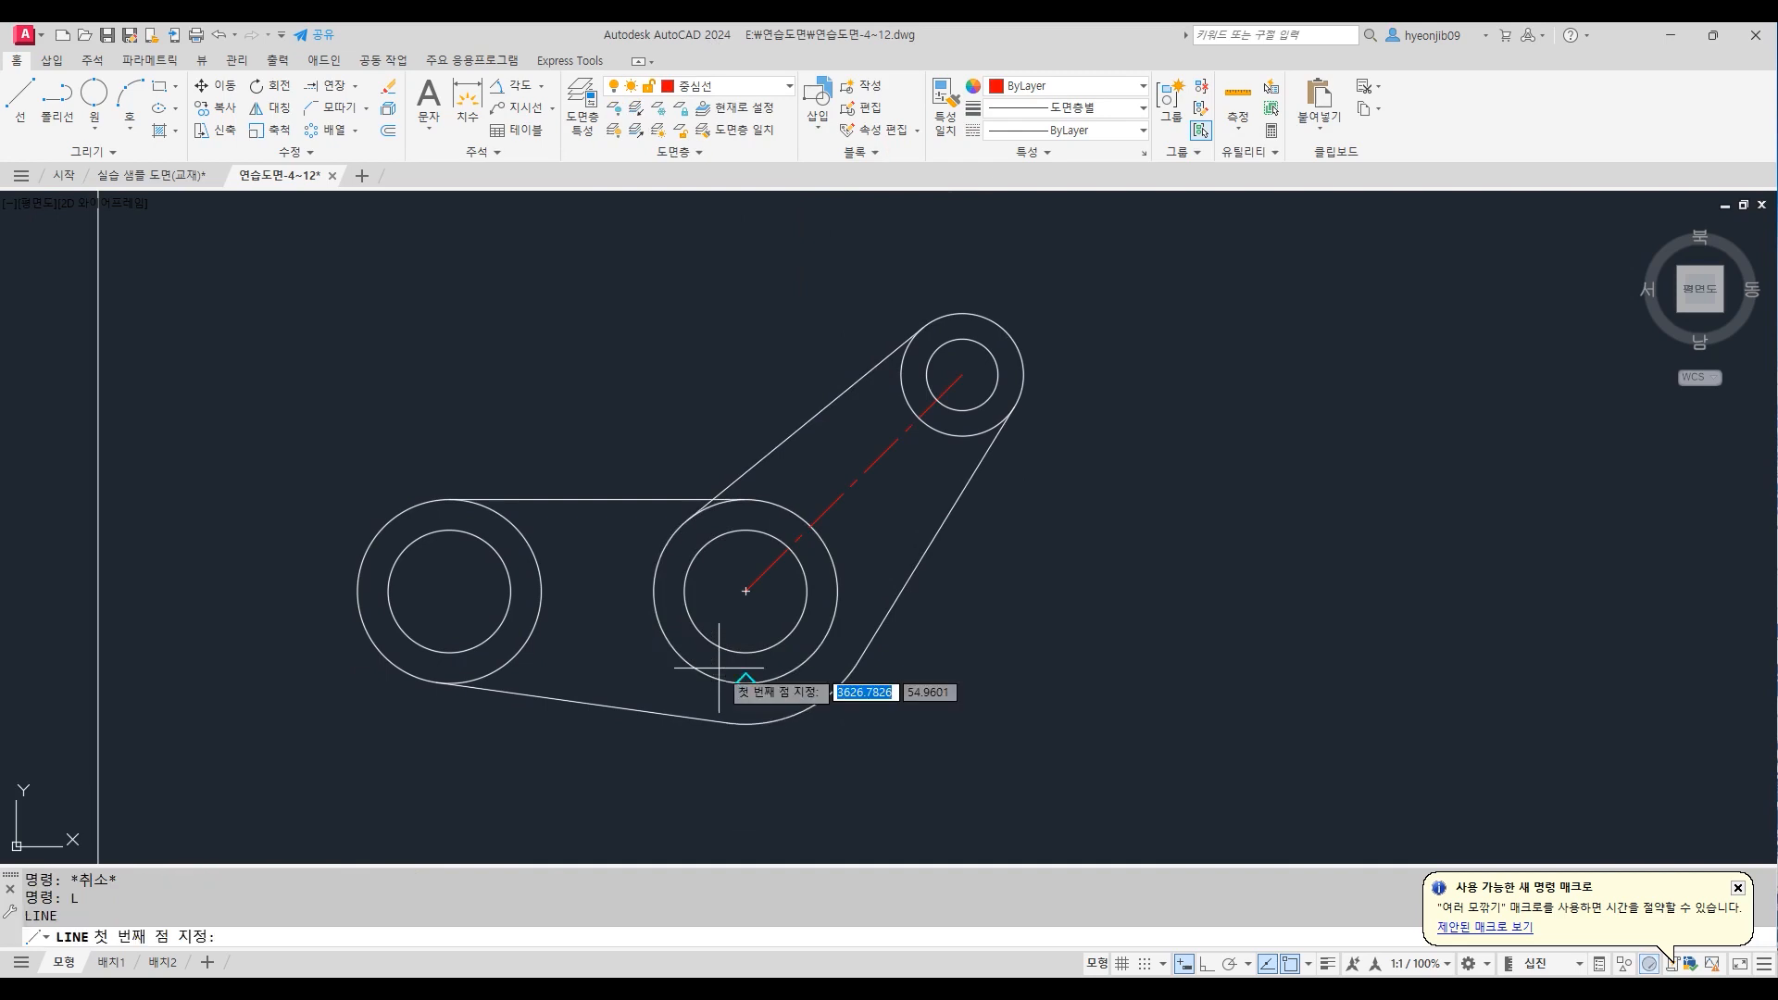
{"action": "left_click", "coordinate": [357, 591]}
{"action": "left_click", "coordinate": [837, 591]}
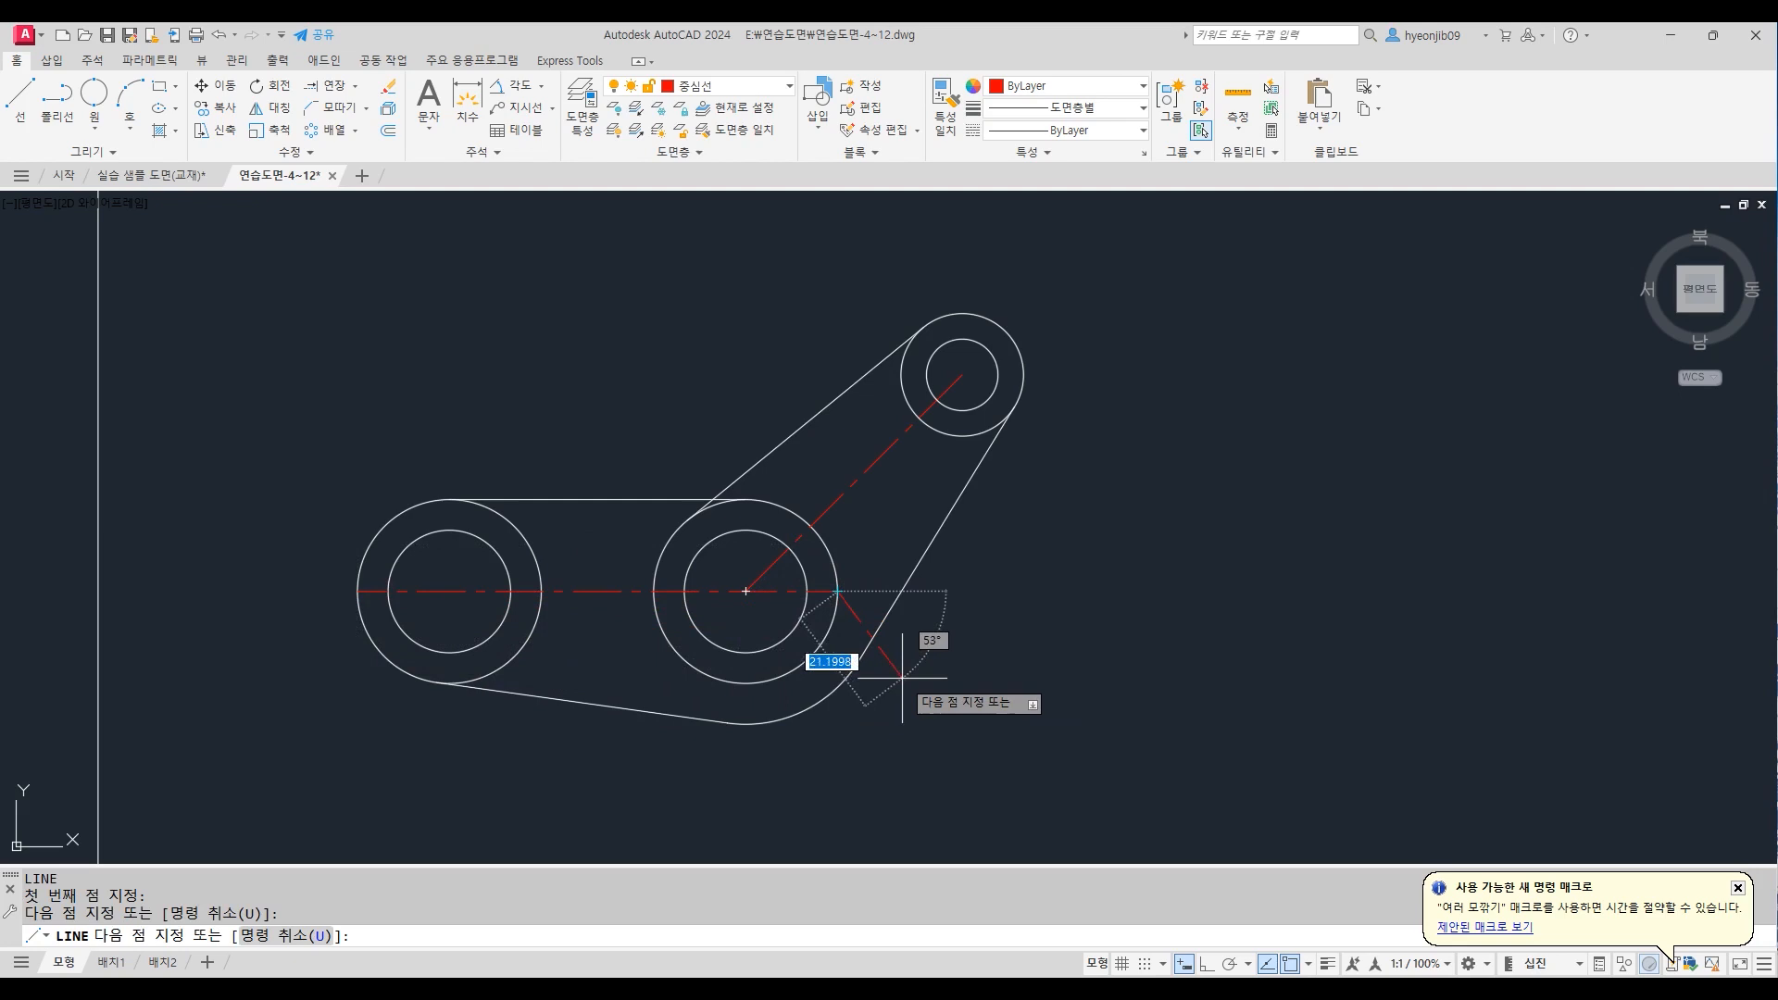
{"action": "key", "text": "Return"}
Draw a vertical centreline between the upper and lower quadrants of the middle radius 18 circle
{"action": "key", "text": "Return"}
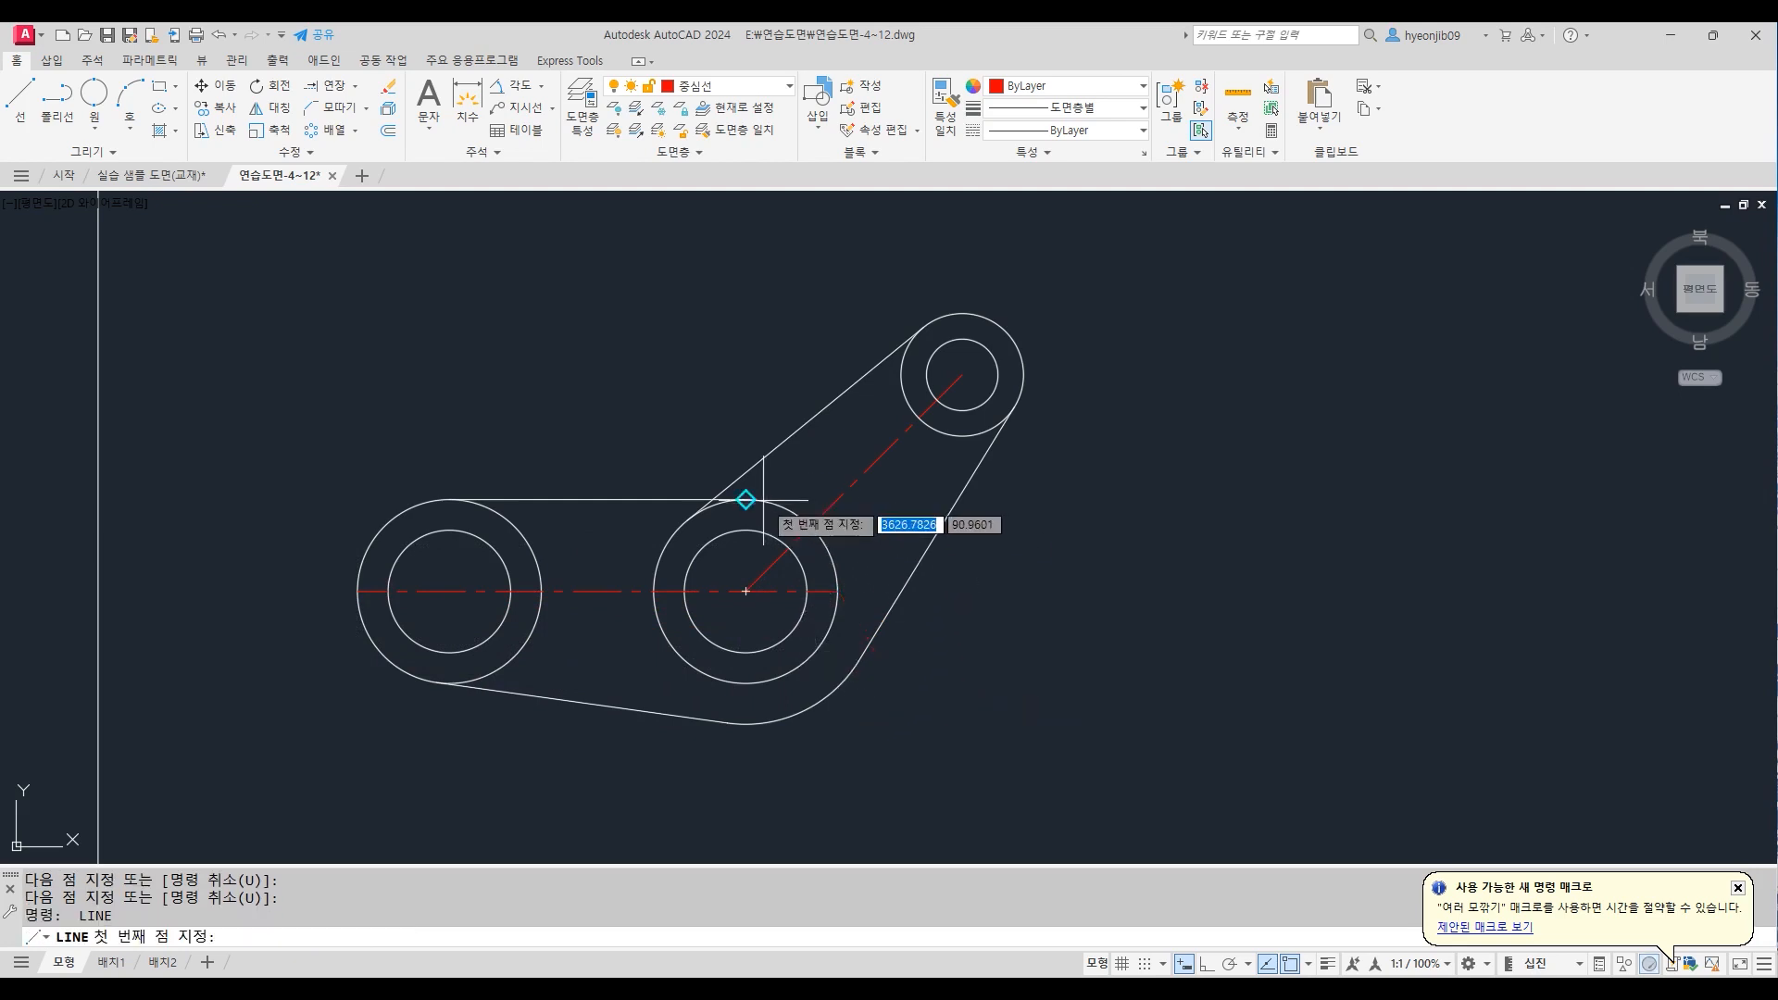
{"action": "left_click", "coordinate": [746, 500]}
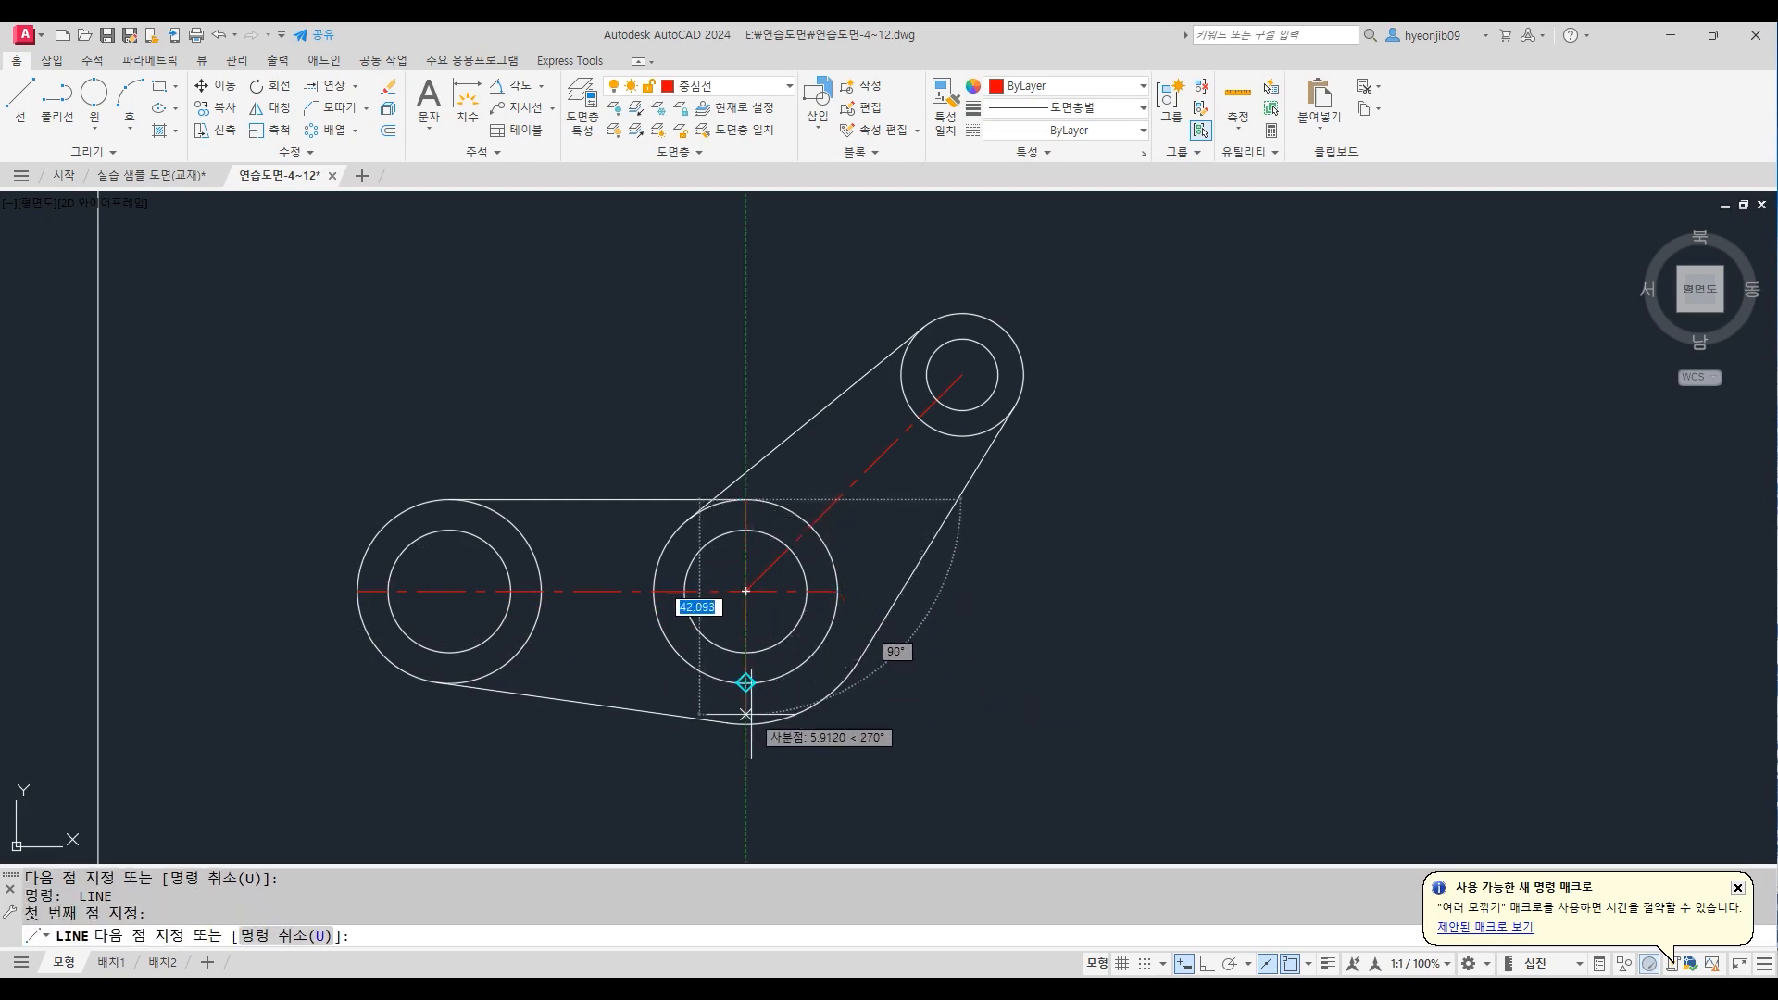
{"action": "left_click", "coordinate": [745, 684]}
{"action": "key", "text": "Return"}
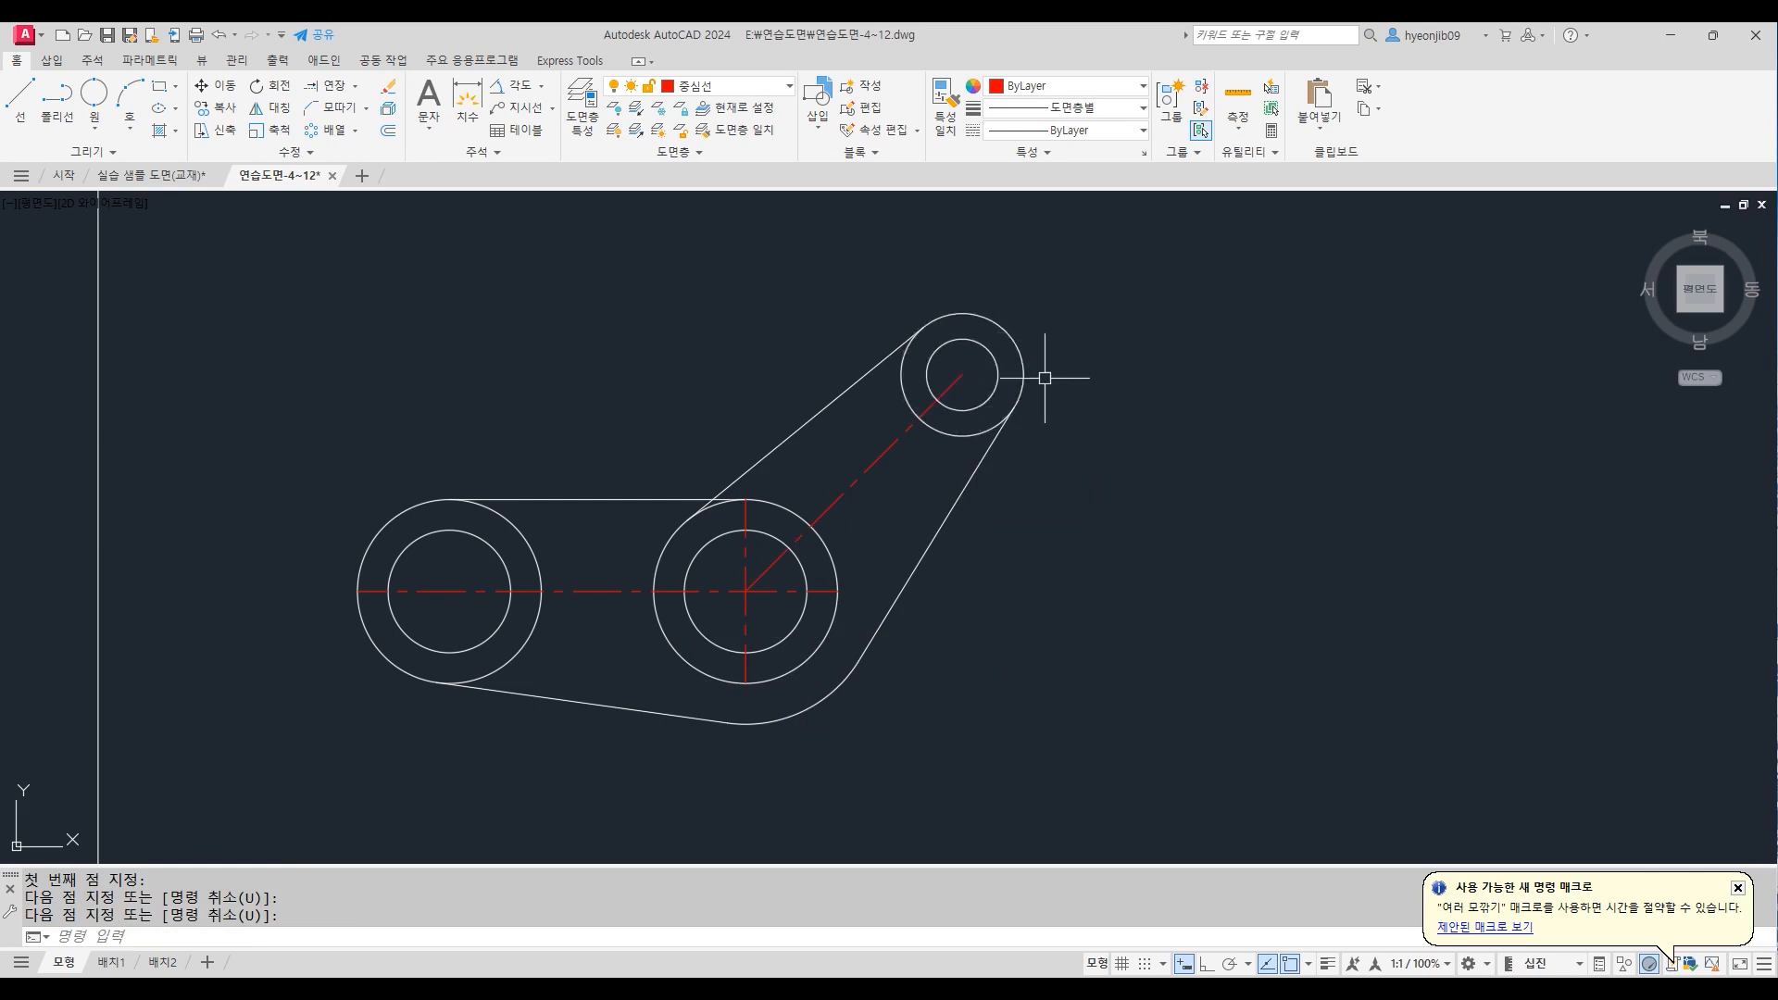
{"action": "type", "text": "L"}
{"action": "key", "text": "Return"}
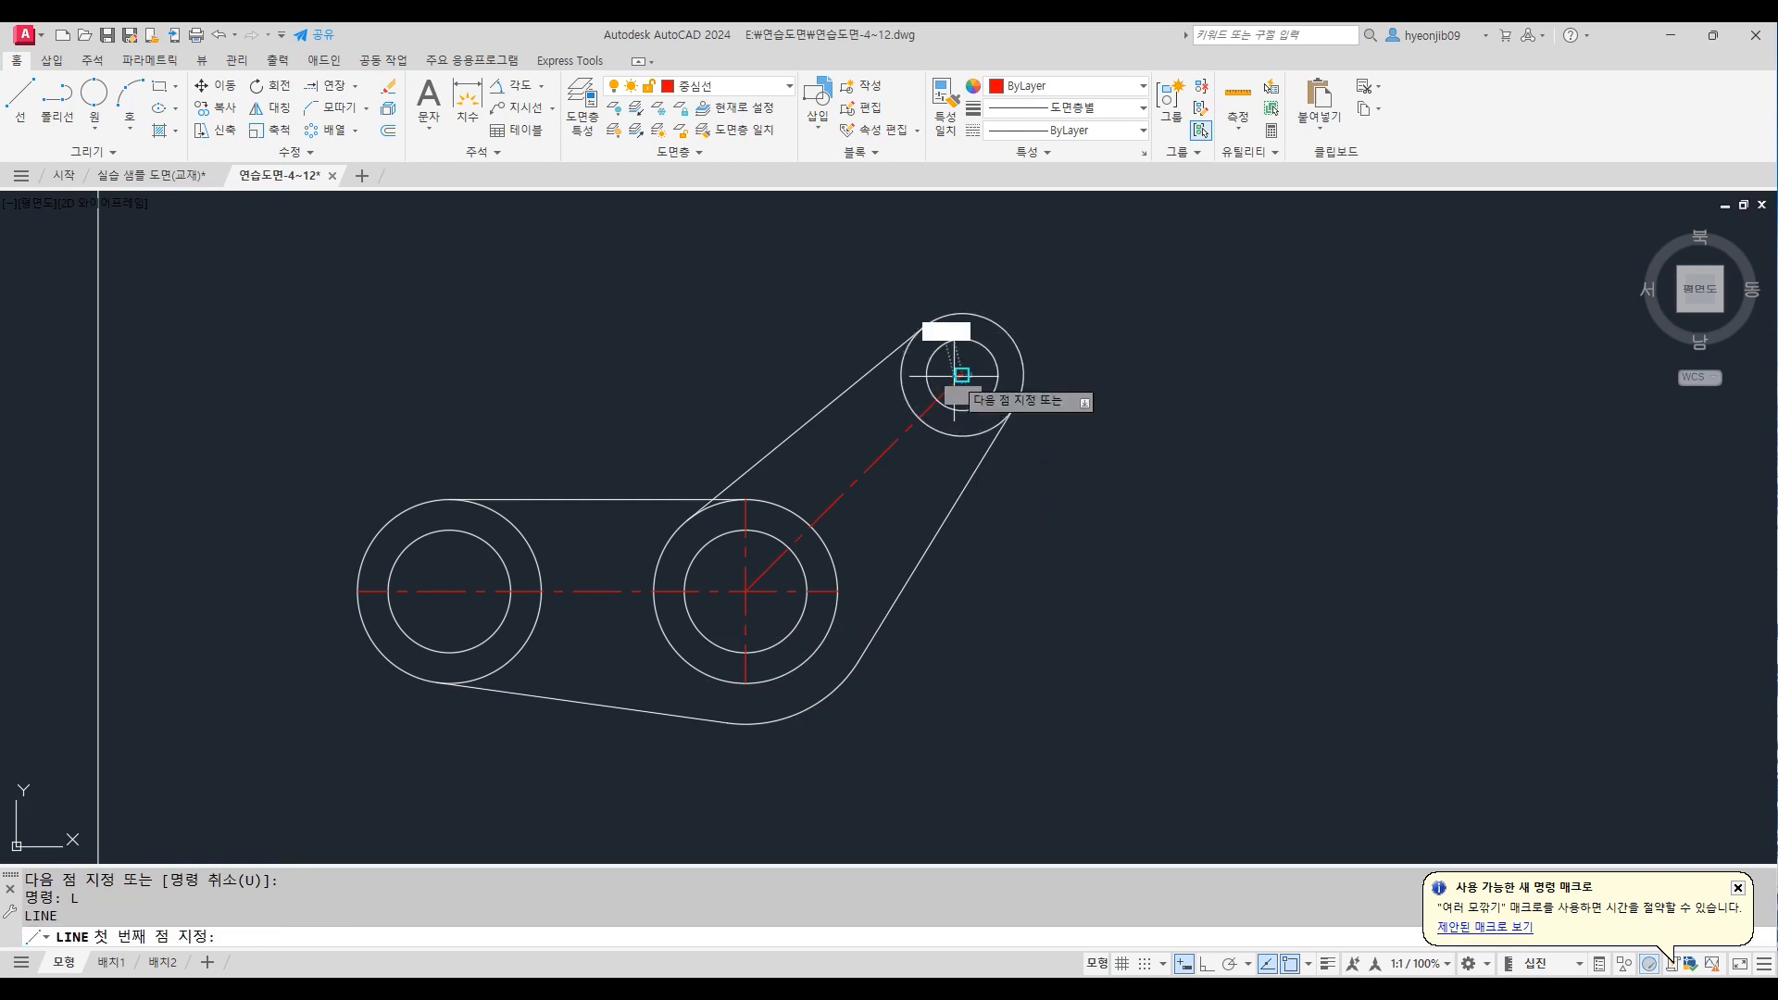
{"action": "left_click", "coordinate": [962, 374]}
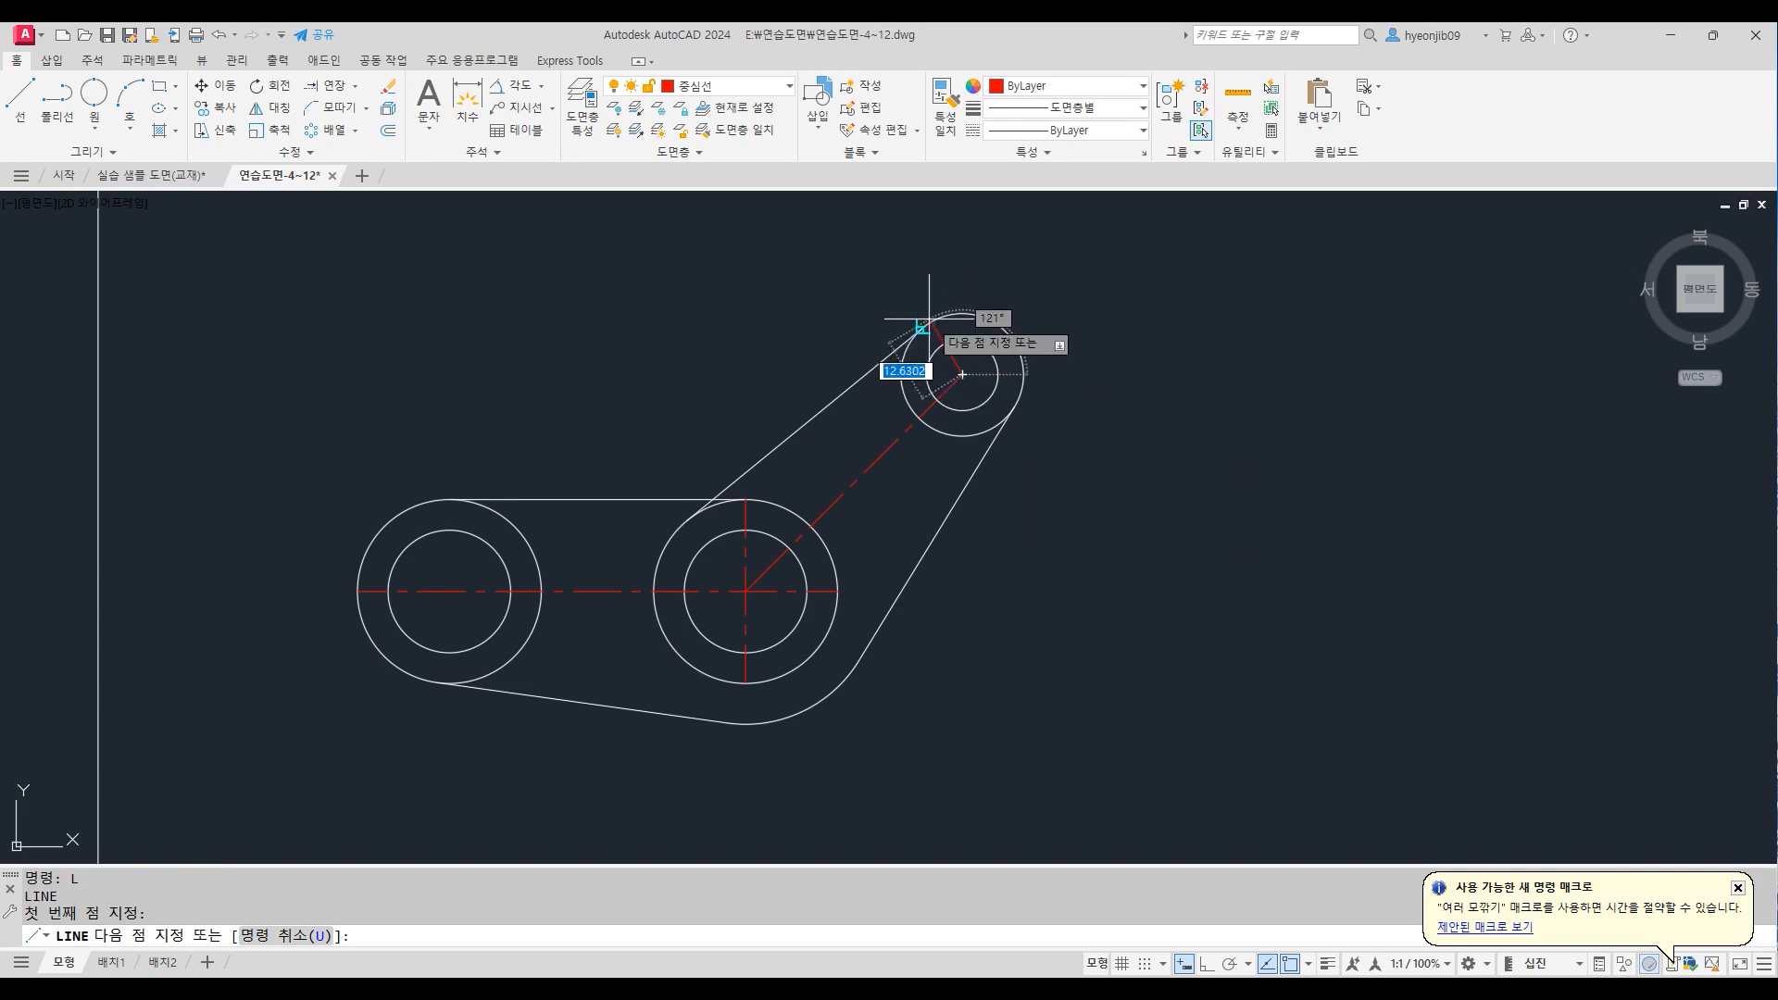
{"action": "key", "text": "Escape"}
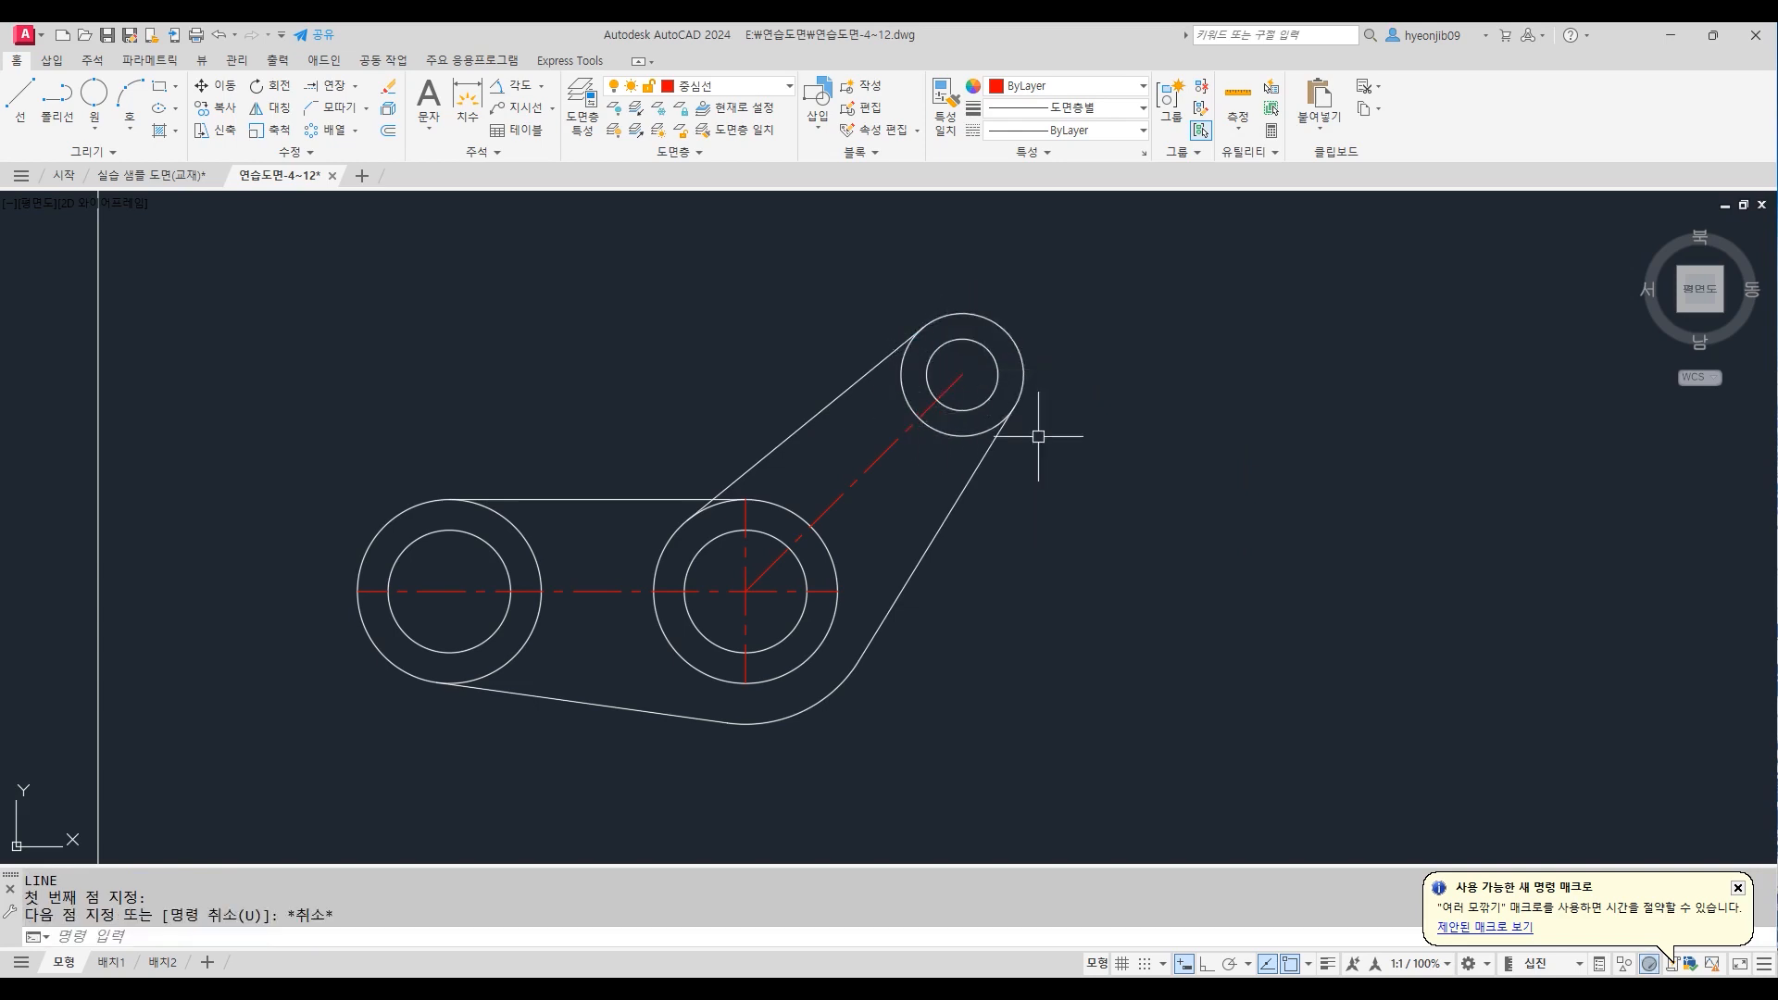
Turn on polar tracking and draw a 135° centreline from the raised circles' centre to the upper-left edge of the radius 12 circle
{"action": "left_click", "coordinate": [1228, 964]}
{"action": "left_click", "coordinate": [1248, 964]}
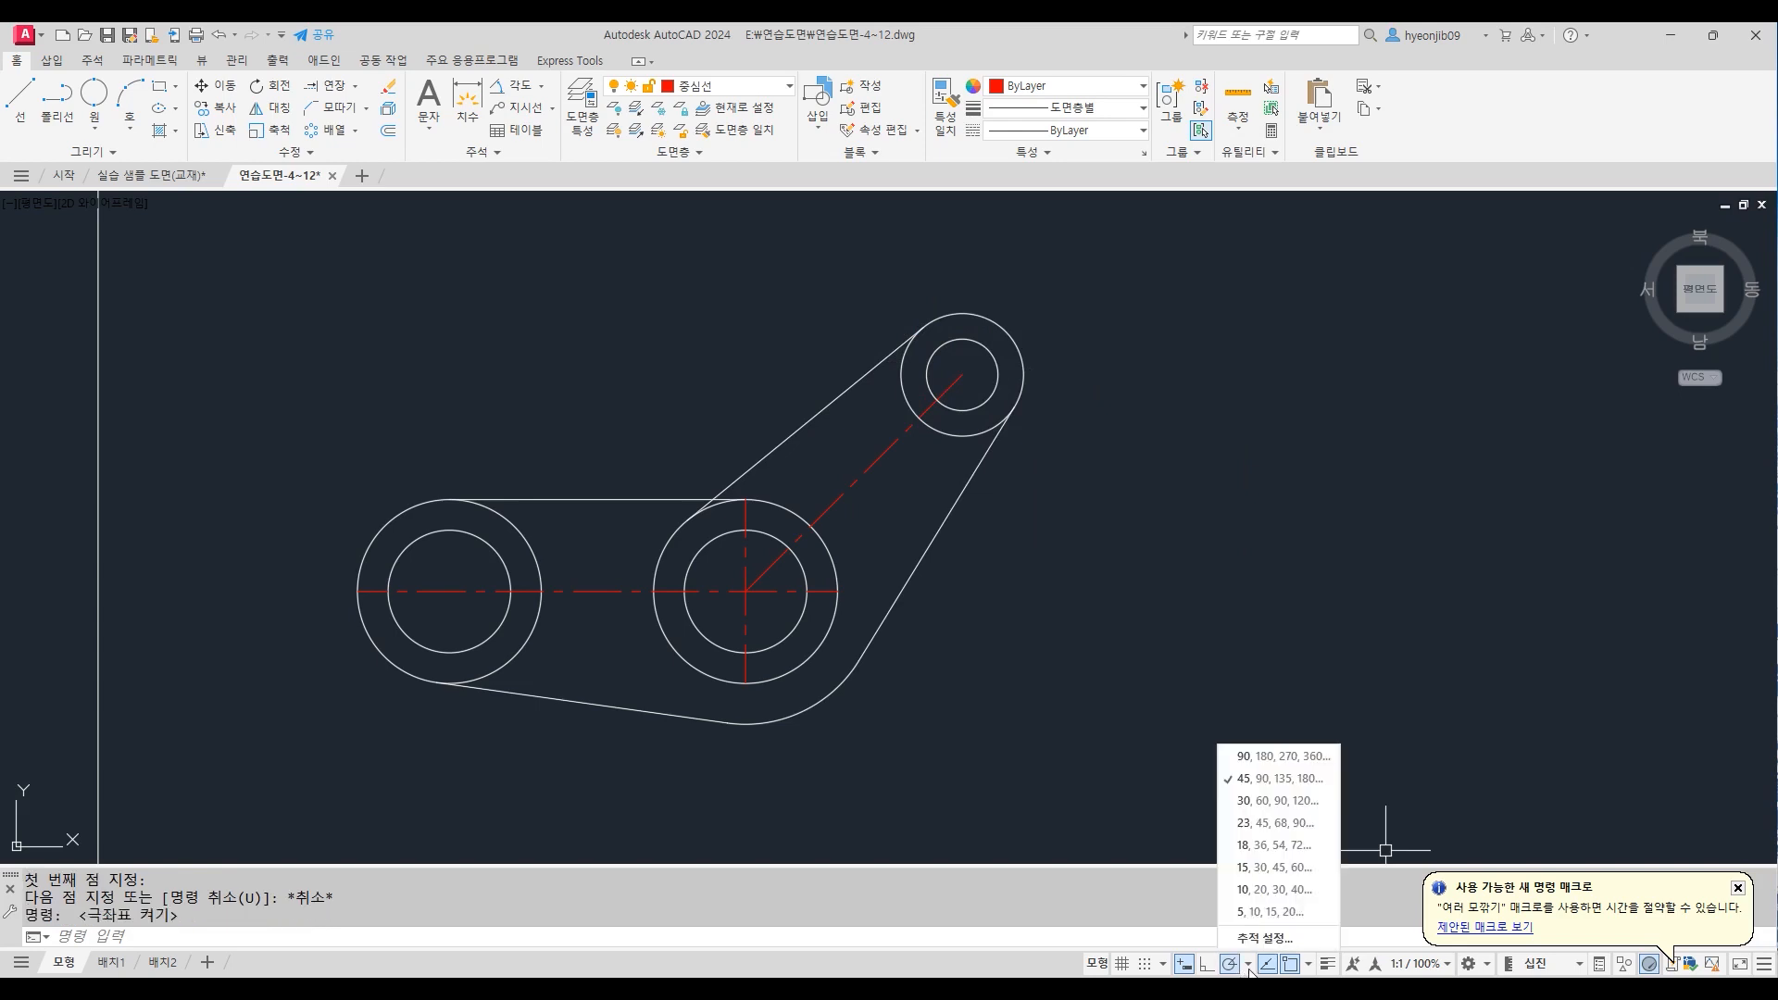
{"action": "left_click", "coordinate": [1239, 809]}
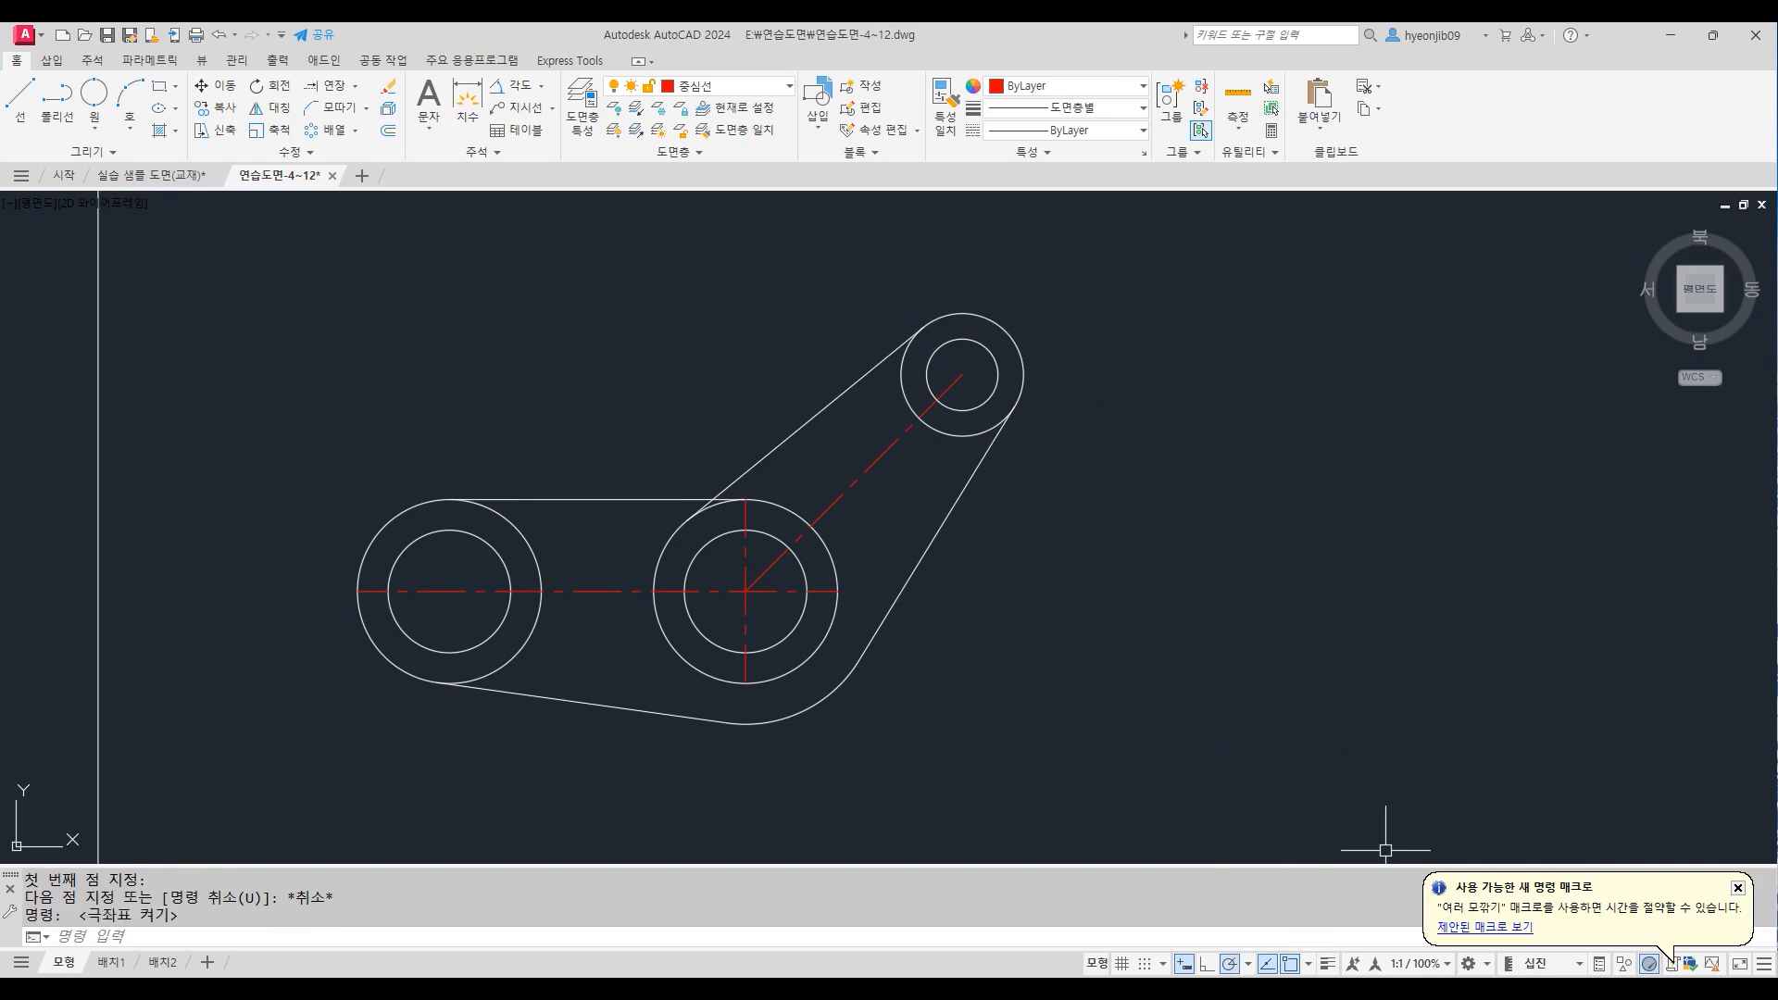
{"action": "type", "text": "L"}
{"action": "key", "text": "Return"}
{"action": "left_click", "coordinate": [962, 374]}
{"action": "scroll", "coordinate": [918, 333], "scroll_direction": "up", "scroll_amount": 8}
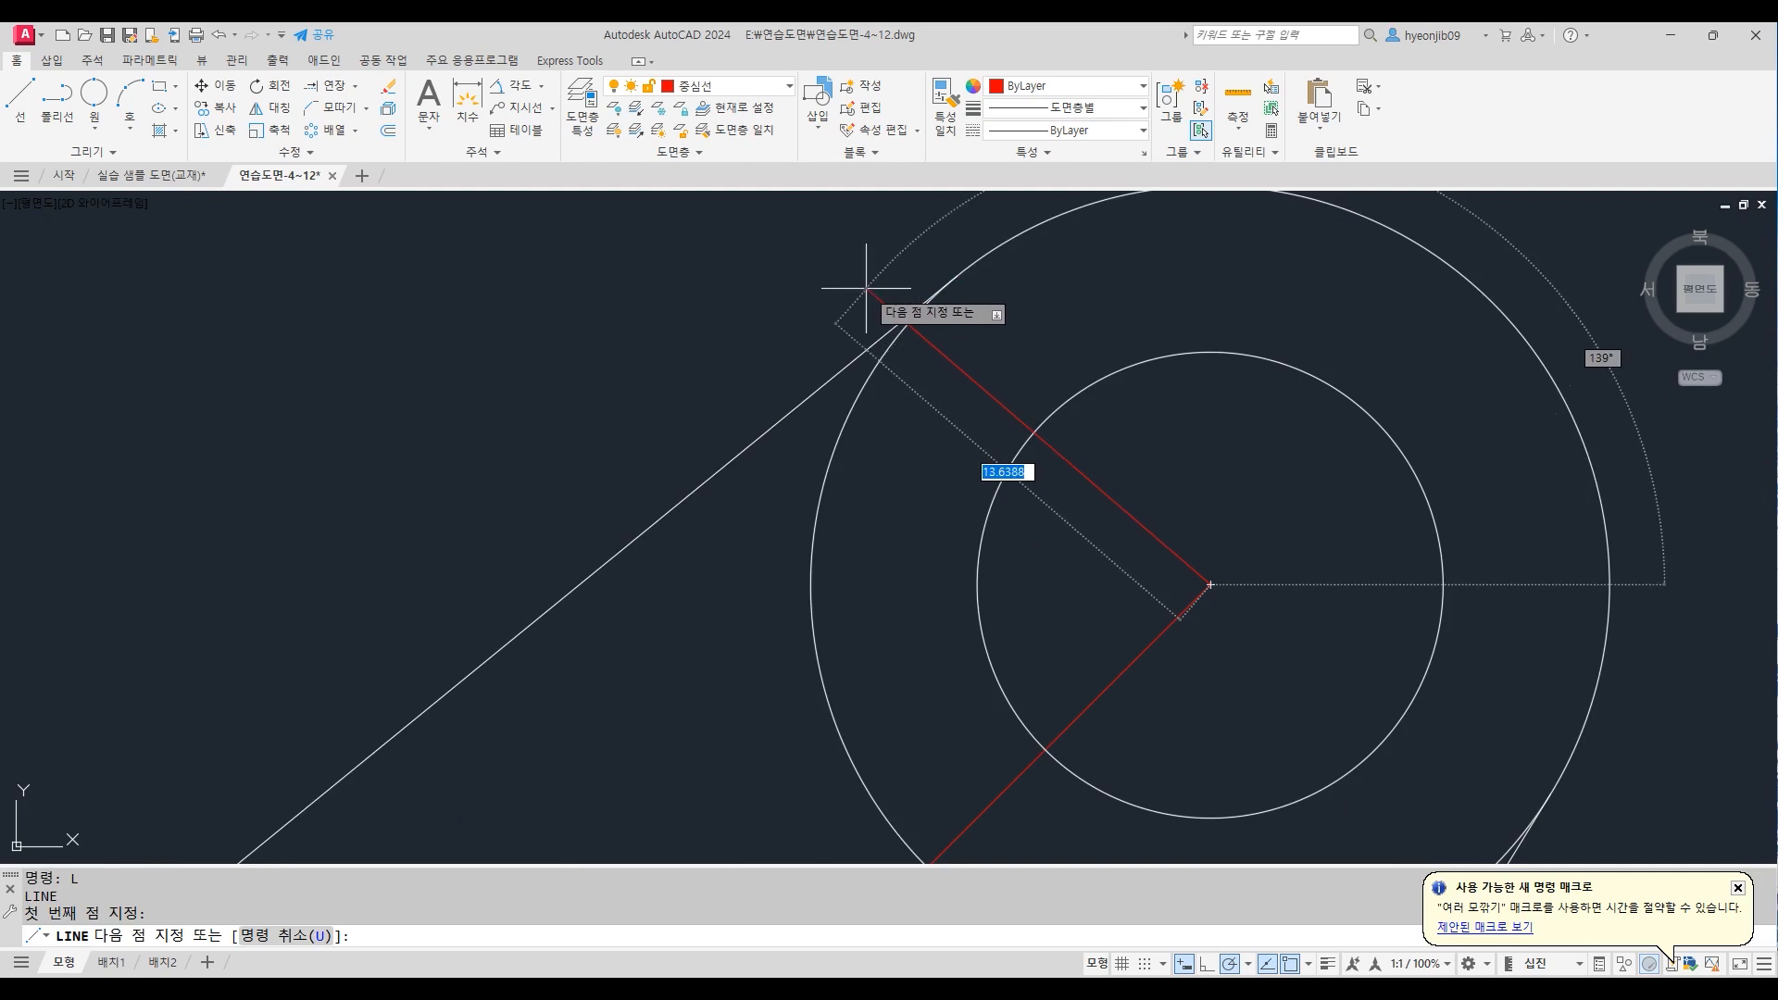
{"action": "left_click", "coordinate": [926, 300]}
{"action": "key", "text": "Return"}
Draw a vertical centreline between the upper and lower quadrants of the left radius 18 circle and turn polar tracking off
{"action": "scroll", "coordinate": [1175, 425], "scroll_direction": "down", "scroll_amount": 5}
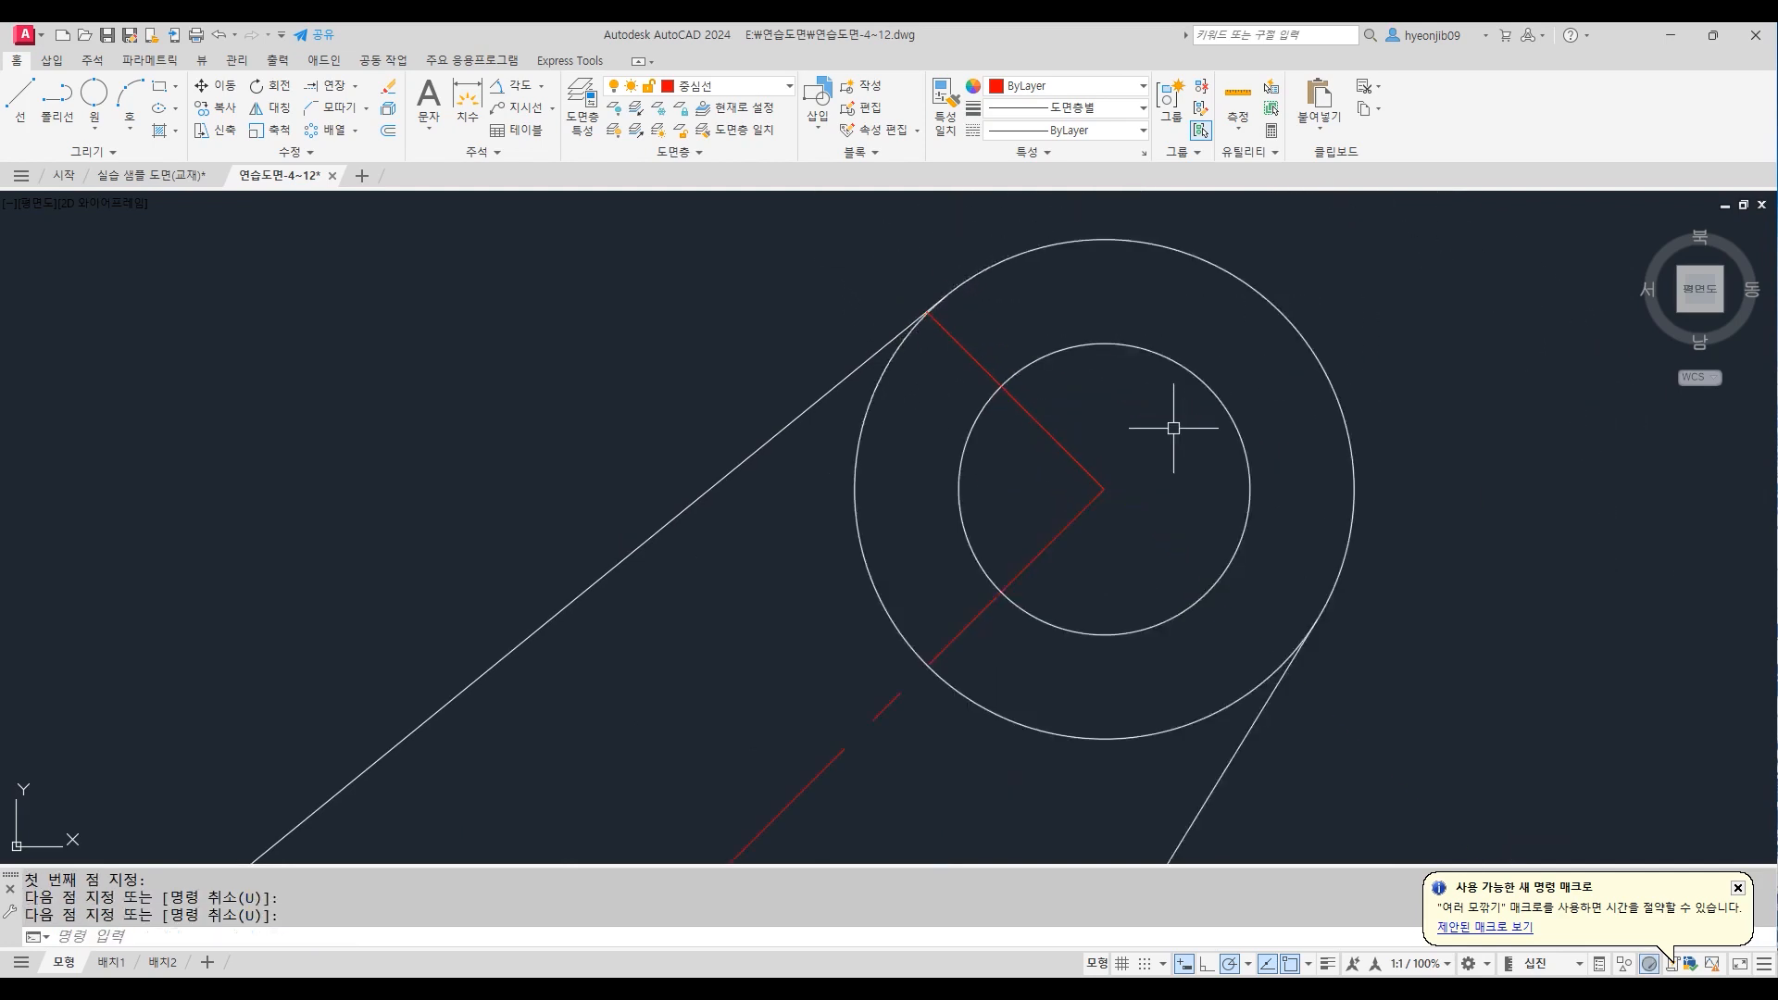
{"action": "scroll", "coordinate": [937, 362], "scroll_direction": "down", "scroll_amount": 2}
{"action": "middle_click_drag", "start_coordinate": [827, 537], "coordinate": [889, 482]}
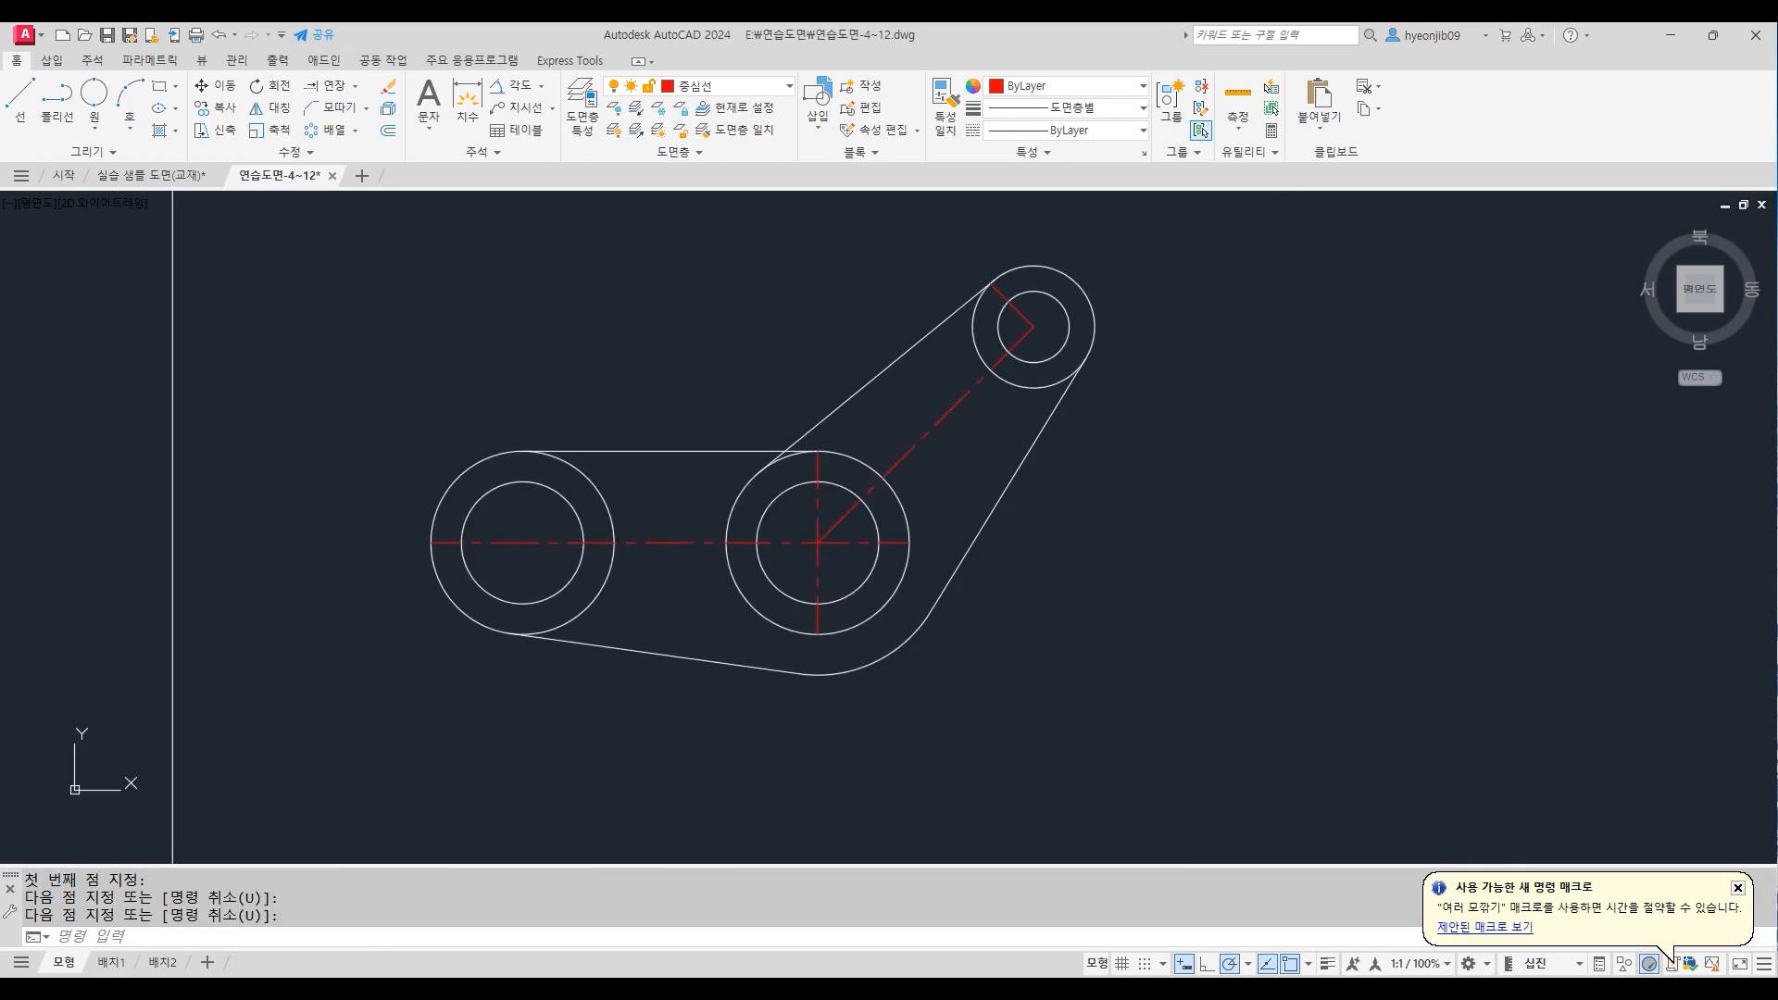
{"action": "type", "text": "L"}
{"action": "key", "text": "Return"}
{"action": "left_click", "coordinate": [523, 451]}
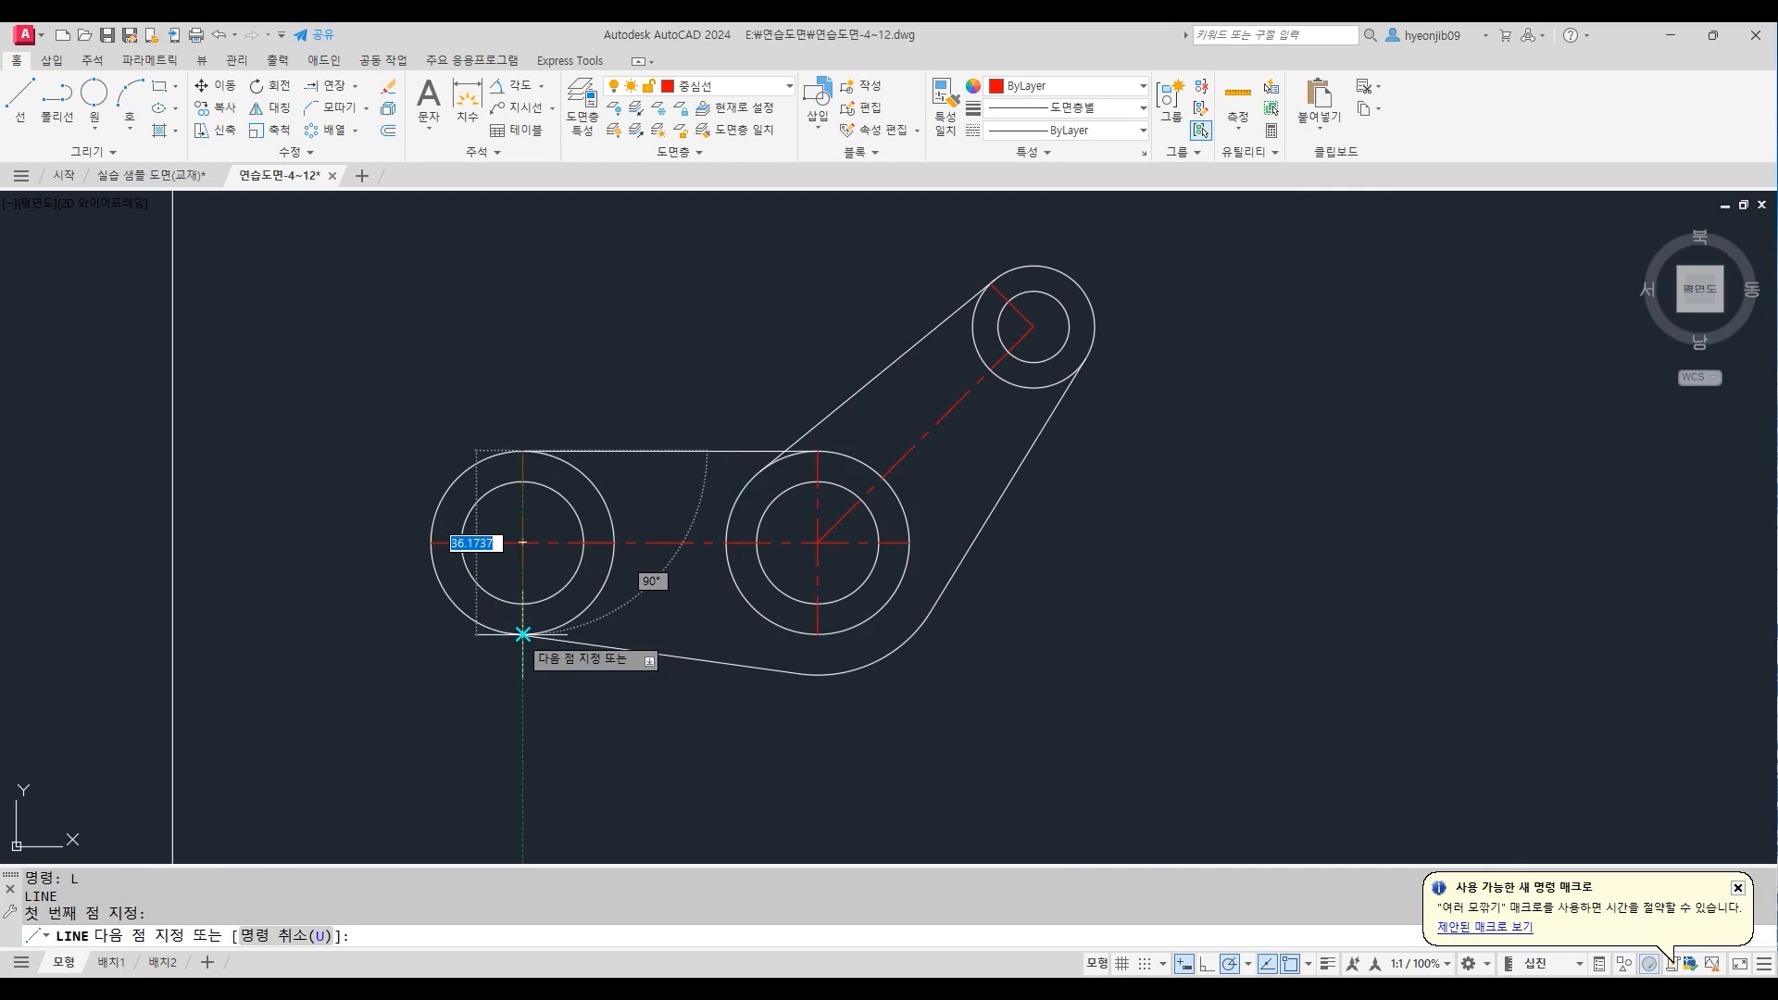
{"action": "left_click", "coordinate": [523, 634]}
{"action": "key", "text": "Return"}
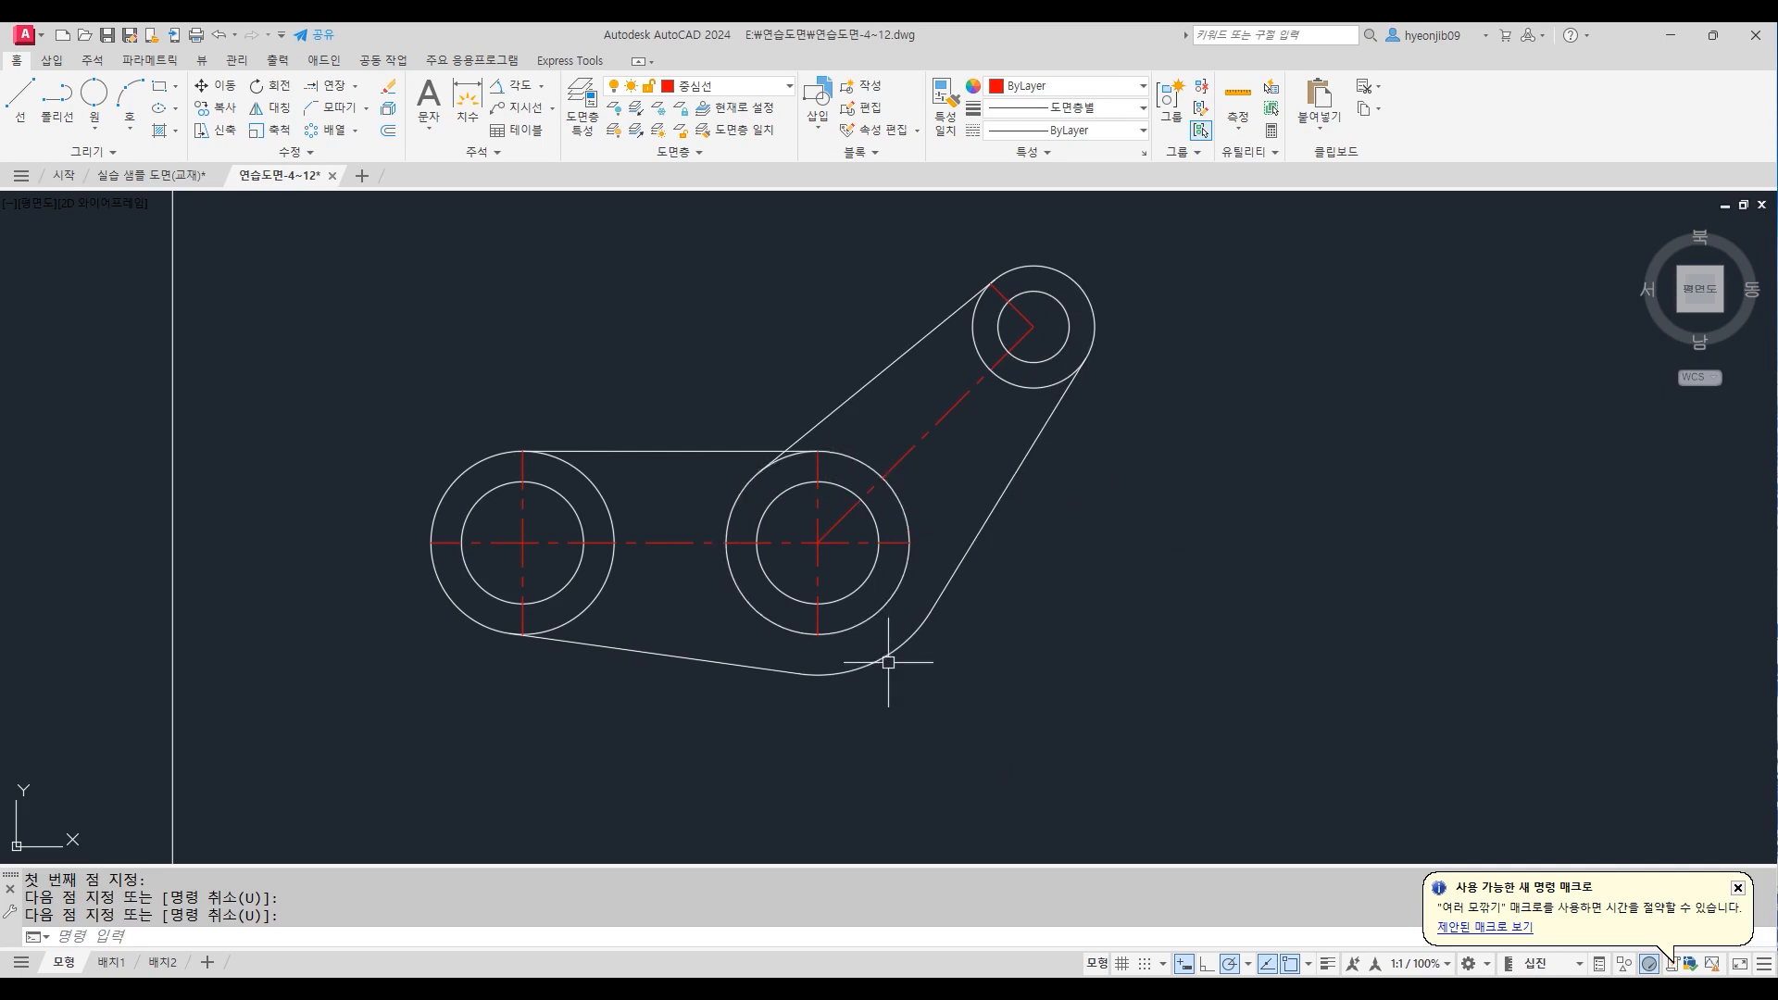
{"action": "left_click", "coordinate": [1229, 963]}
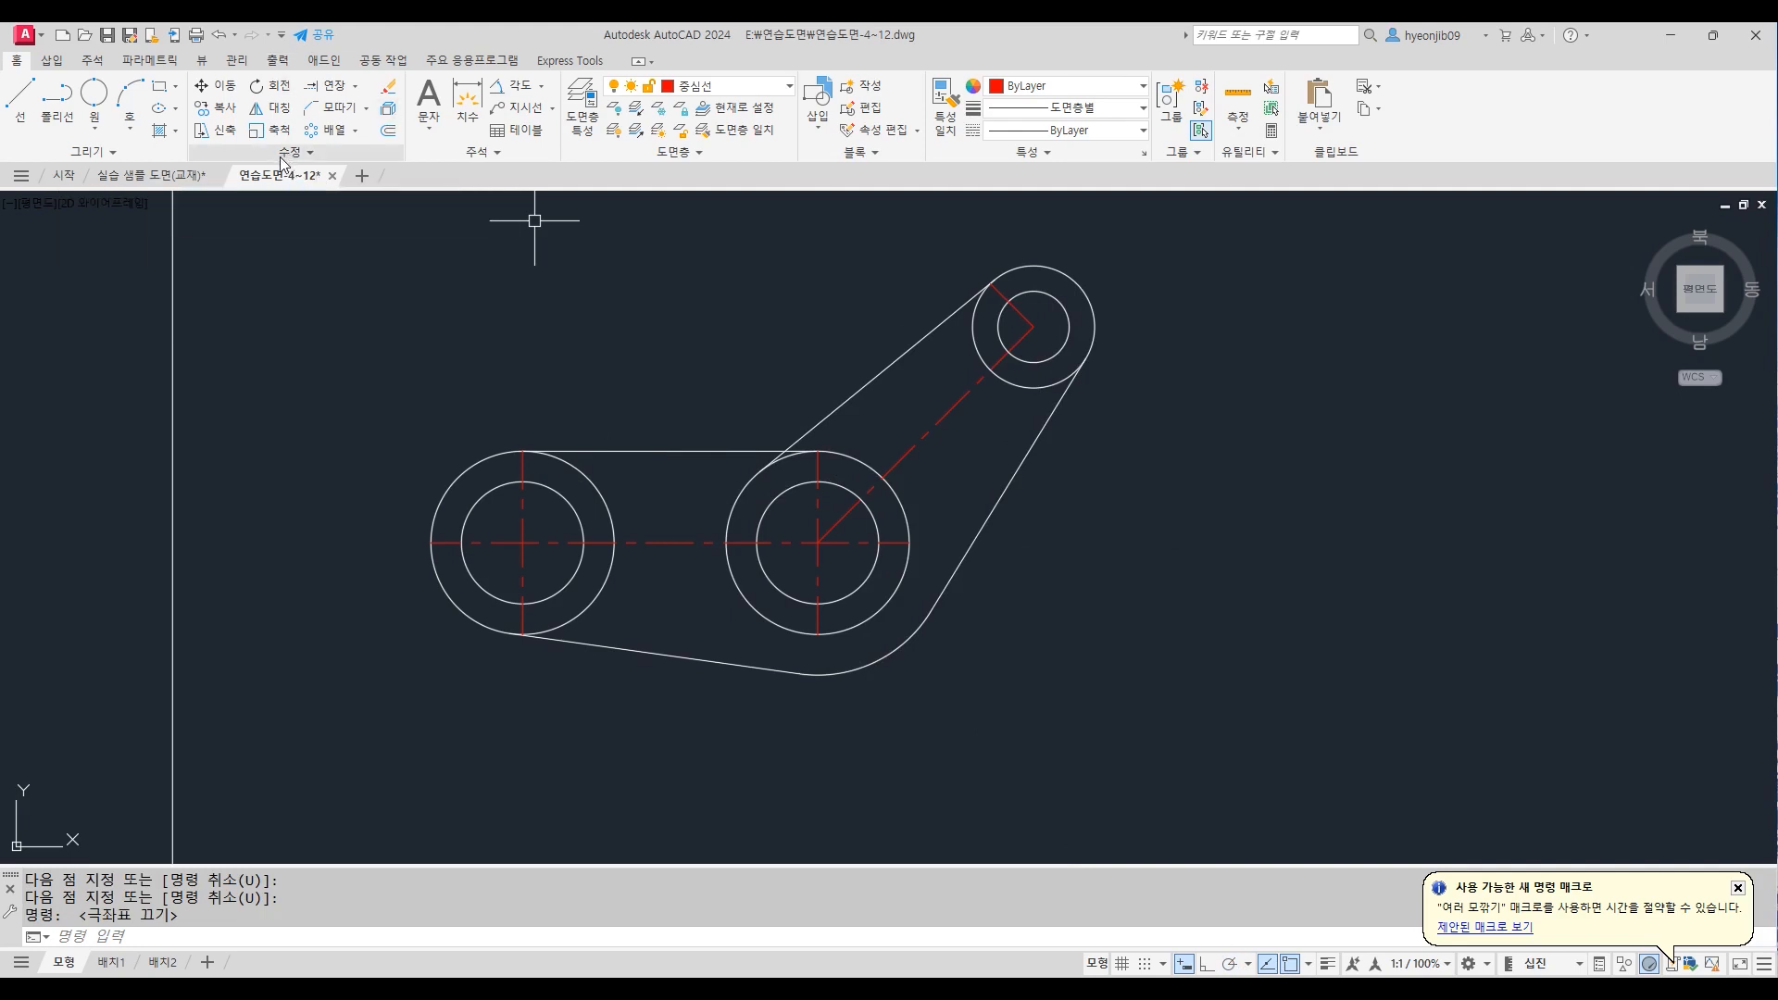
{"action": "left_click", "coordinate": [356, 86]}
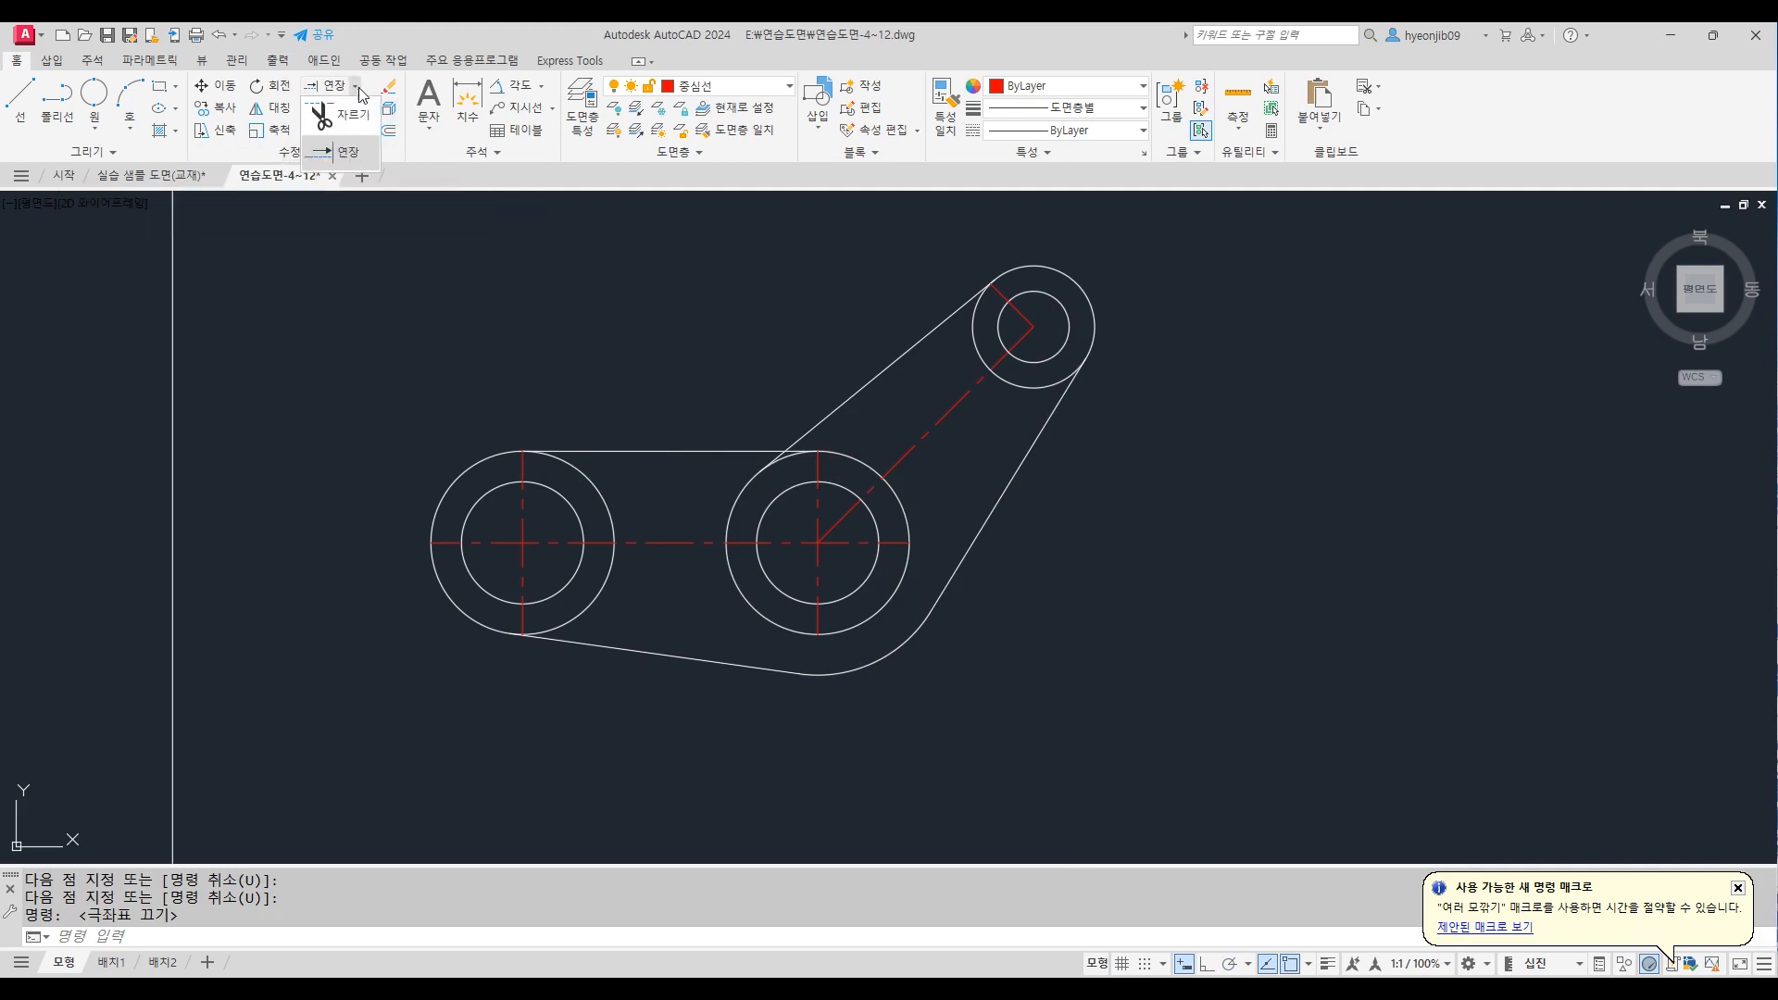
{"action": "left_click", "coordinate": [339, 153]}
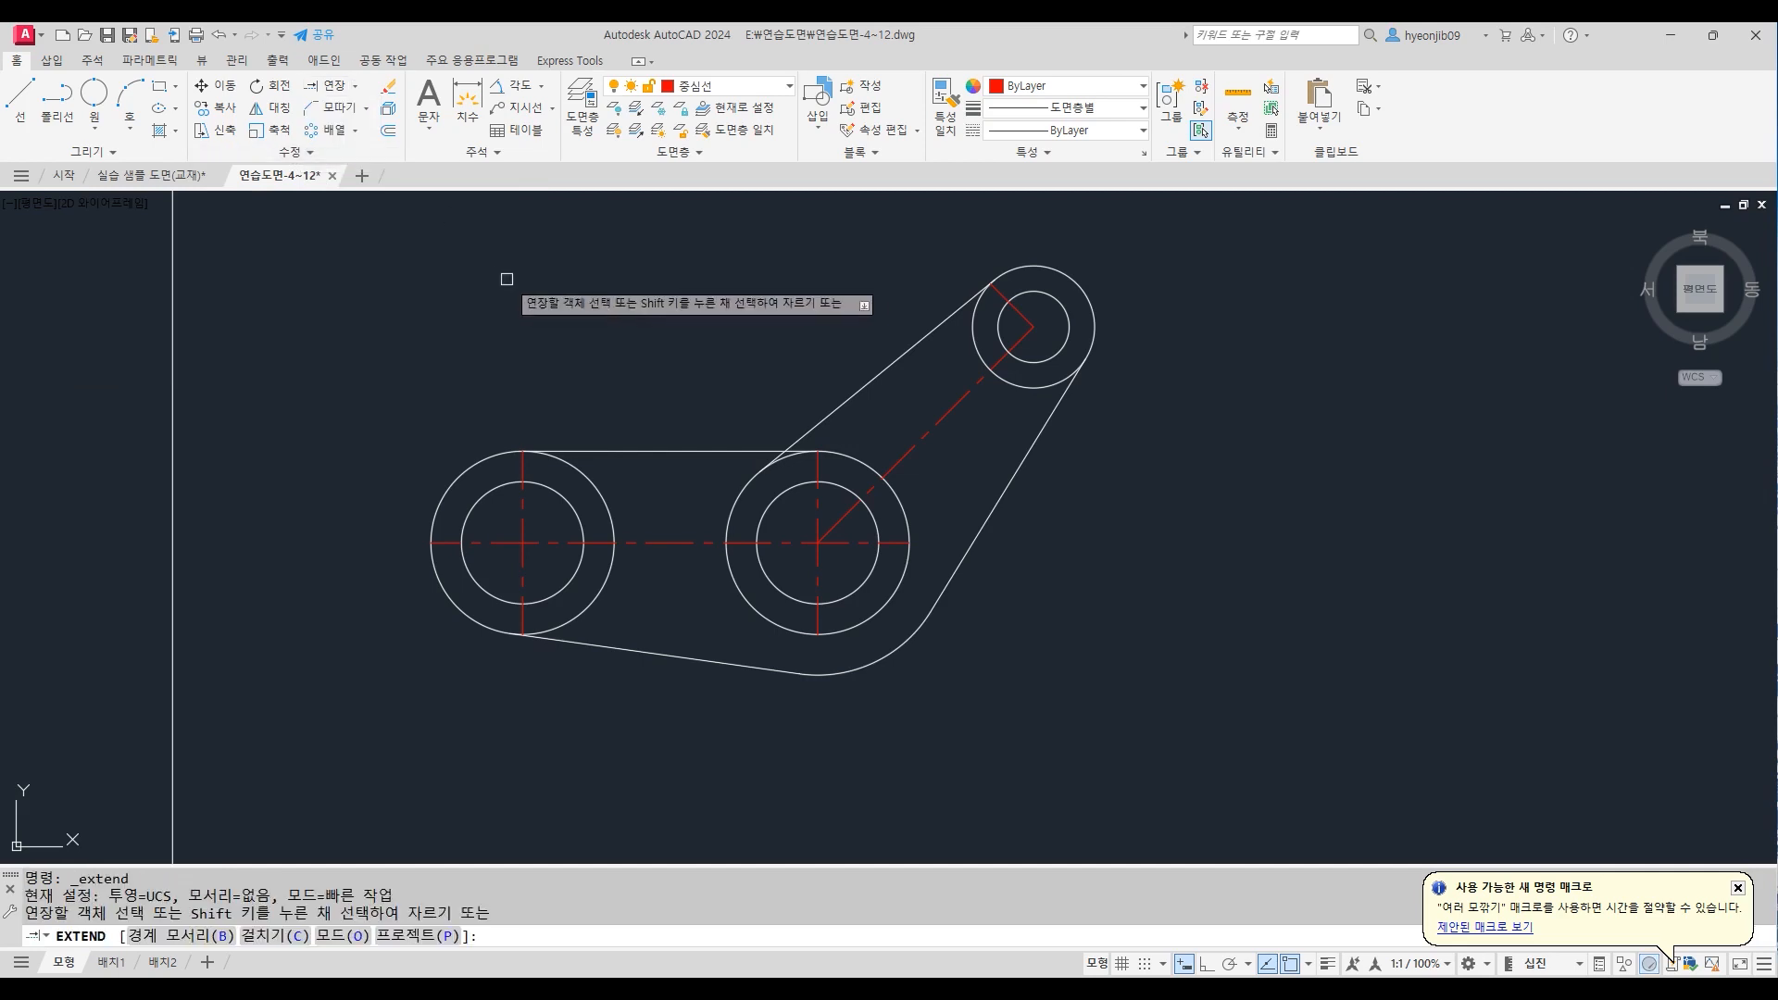
{"action": "key", "text": "Escape"}
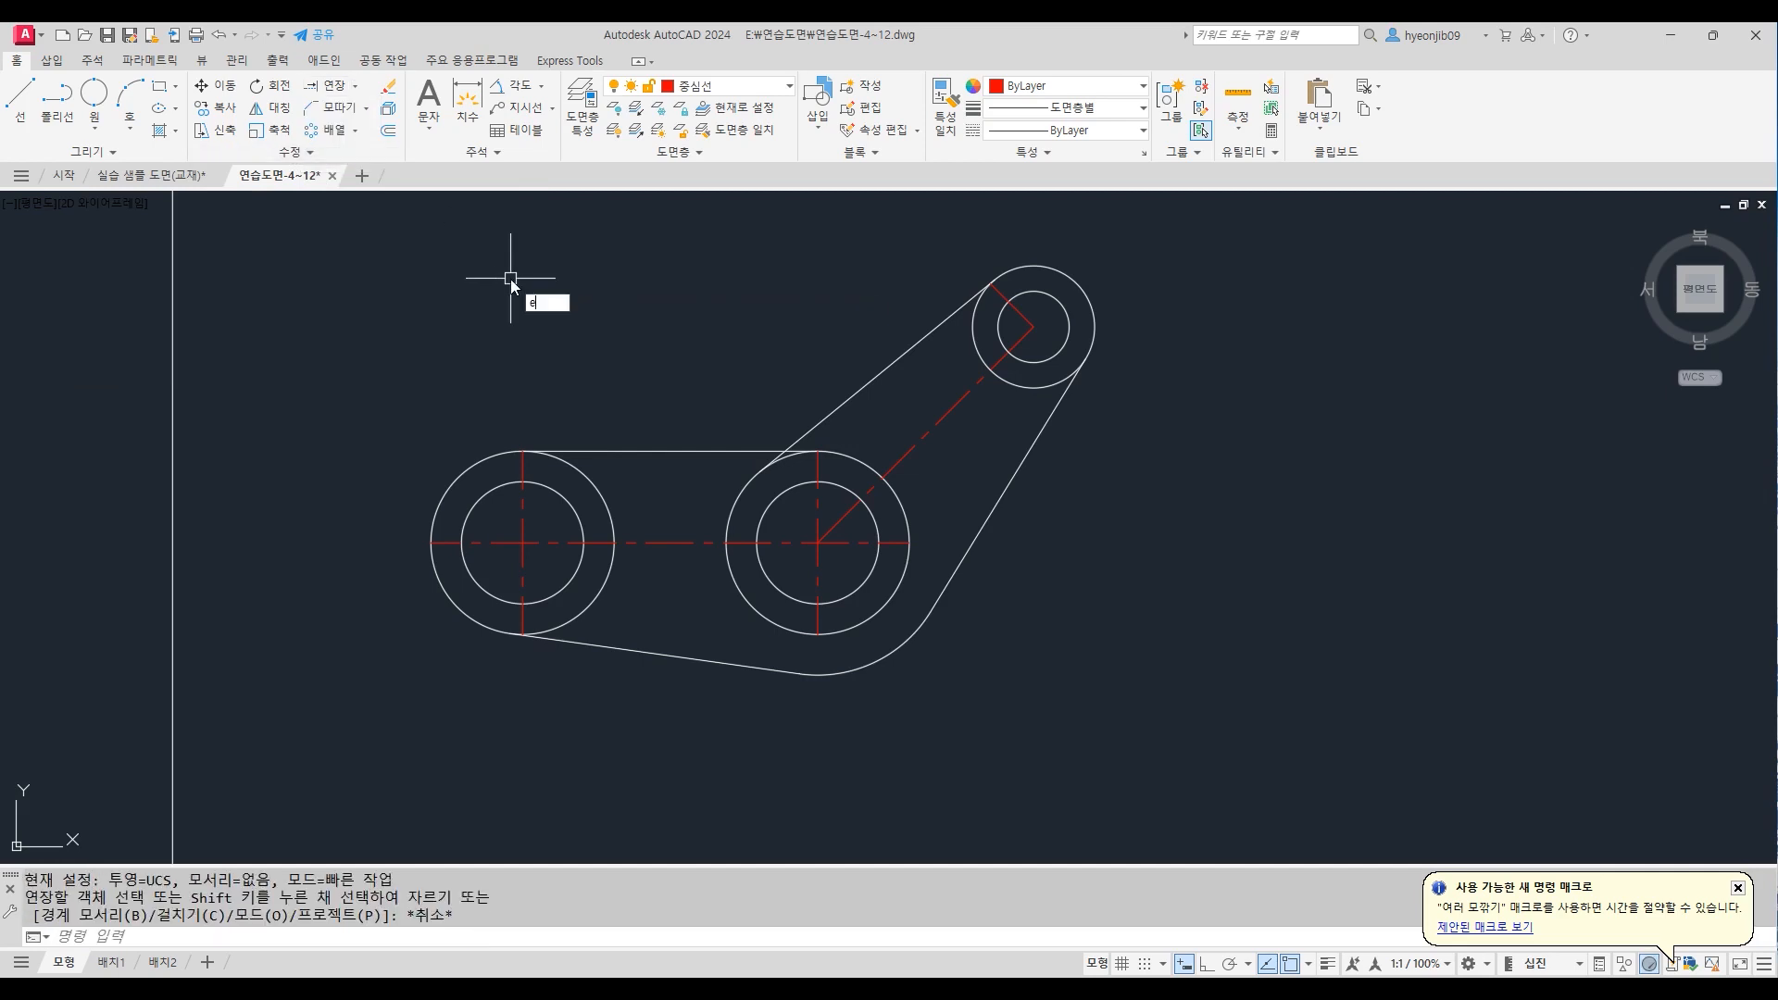
Extend the middle circles' vertical centreline down to the radius 26 arc and up to the arm's upper tangent line
{"action": "type", "text": "X"}
{"action": "key", "text": "Return"}
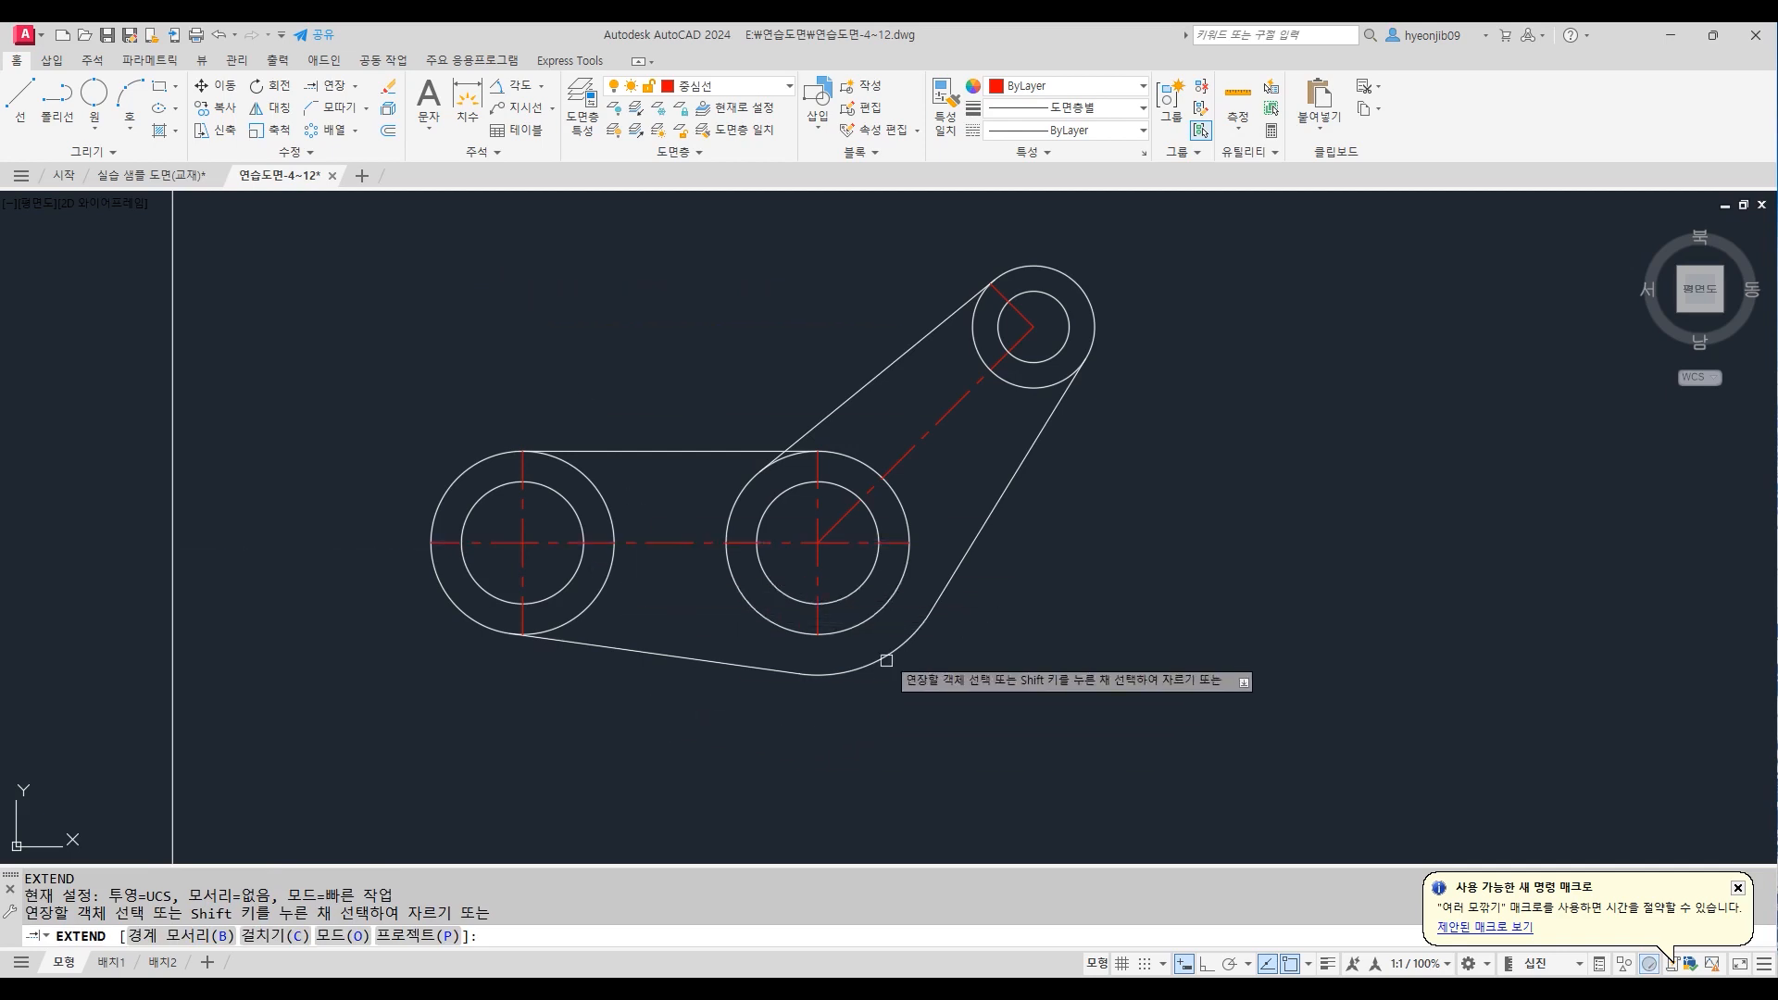
{"action": "left_click", "coordinate": [818, 621]}
{"action": "left_click", "coordinate": [818, 470]}
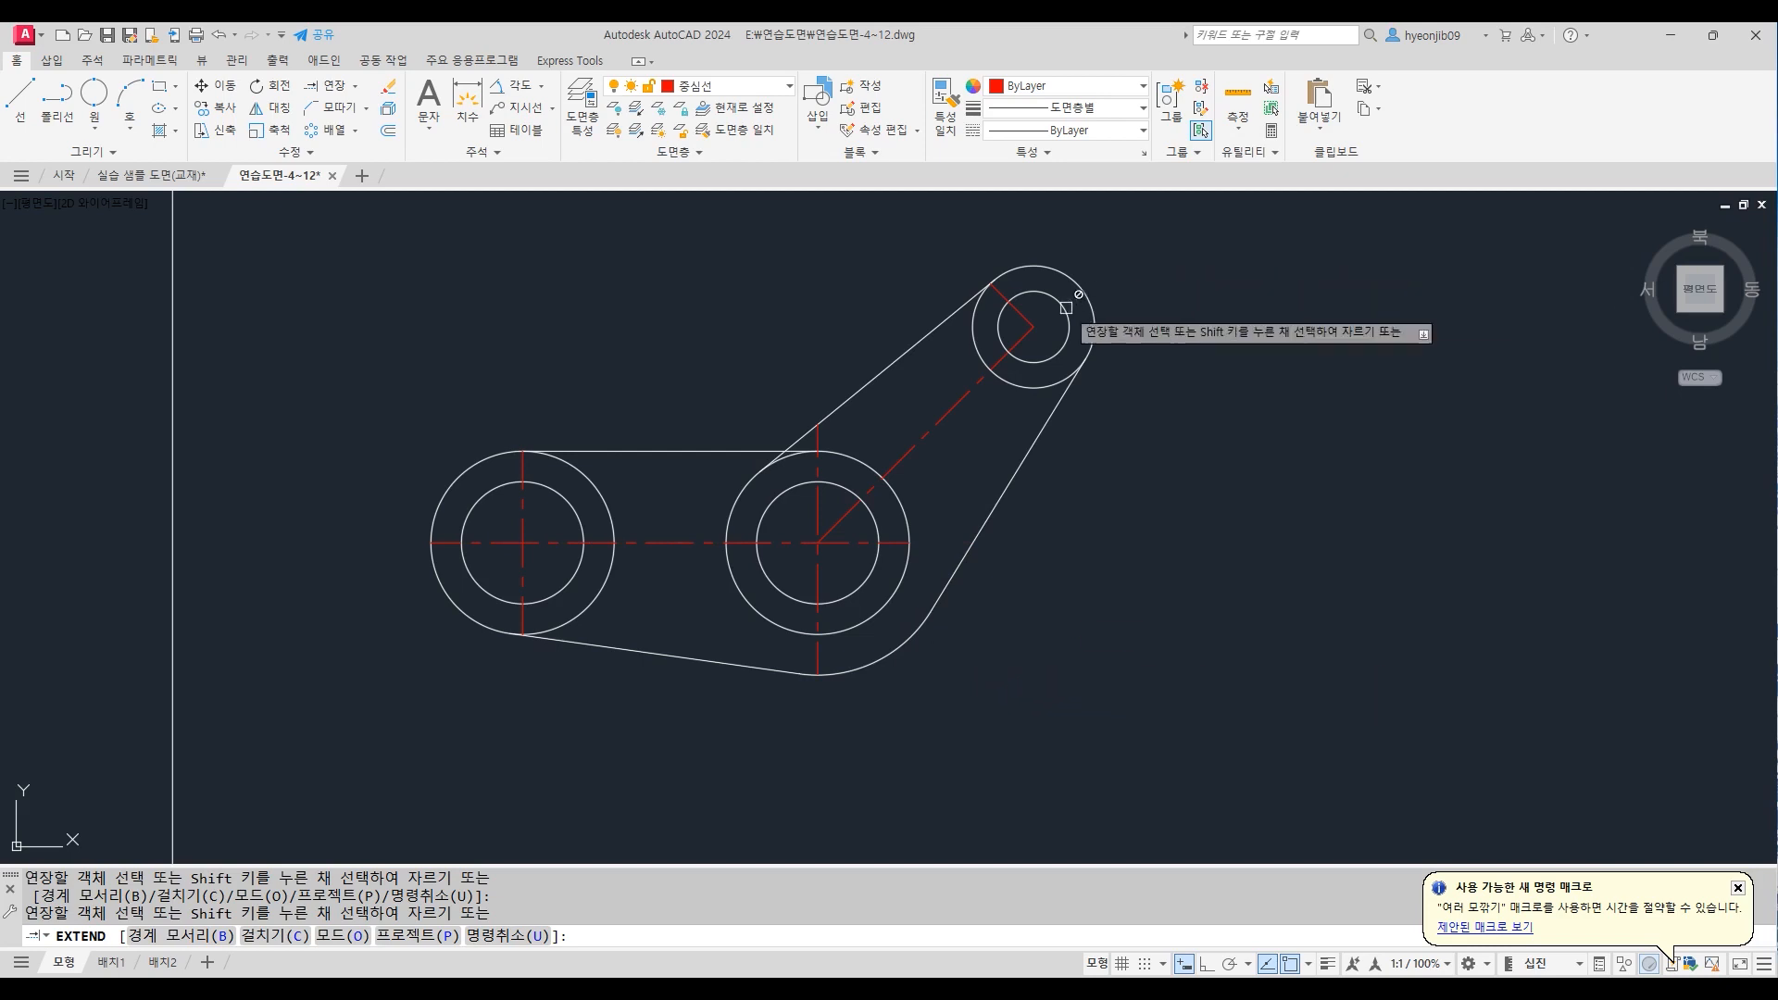
Extend both diagonal centrelines at the raised circles across to the opposite side of the radius 12 circle
{"action": "left_click", "coordinate": [1019, 313]}
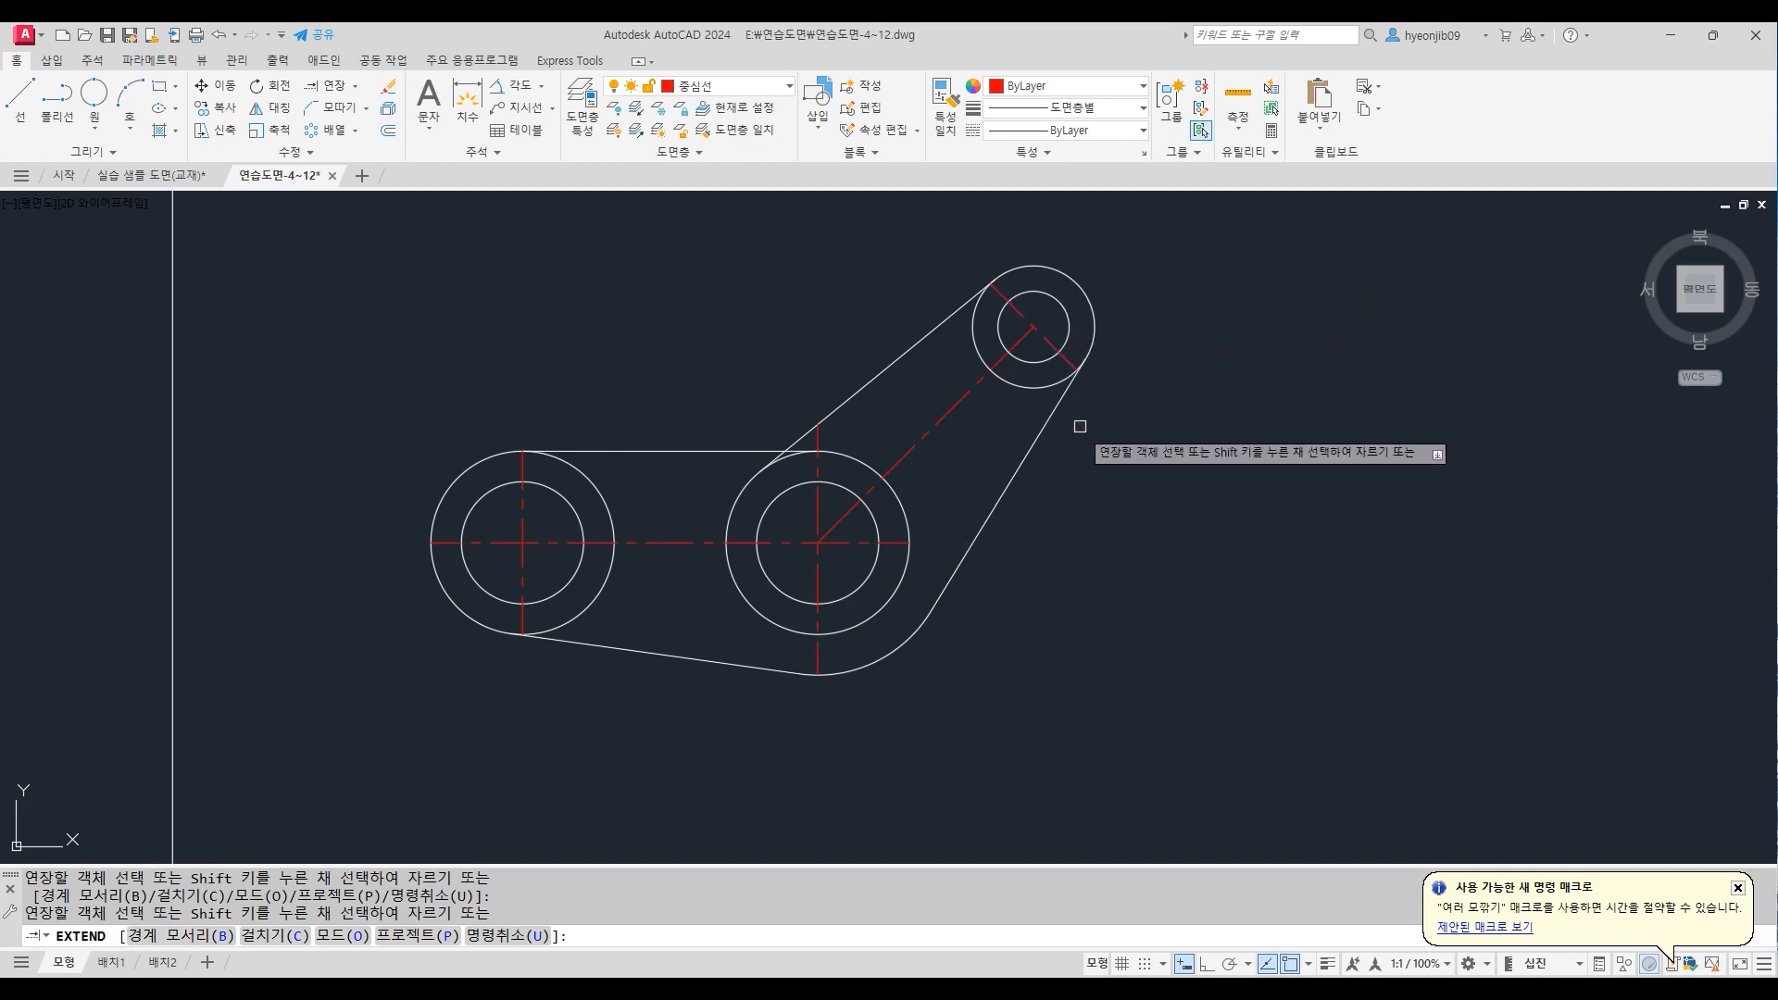
{"action": "left_click", "coordinate": [1029, 322]}
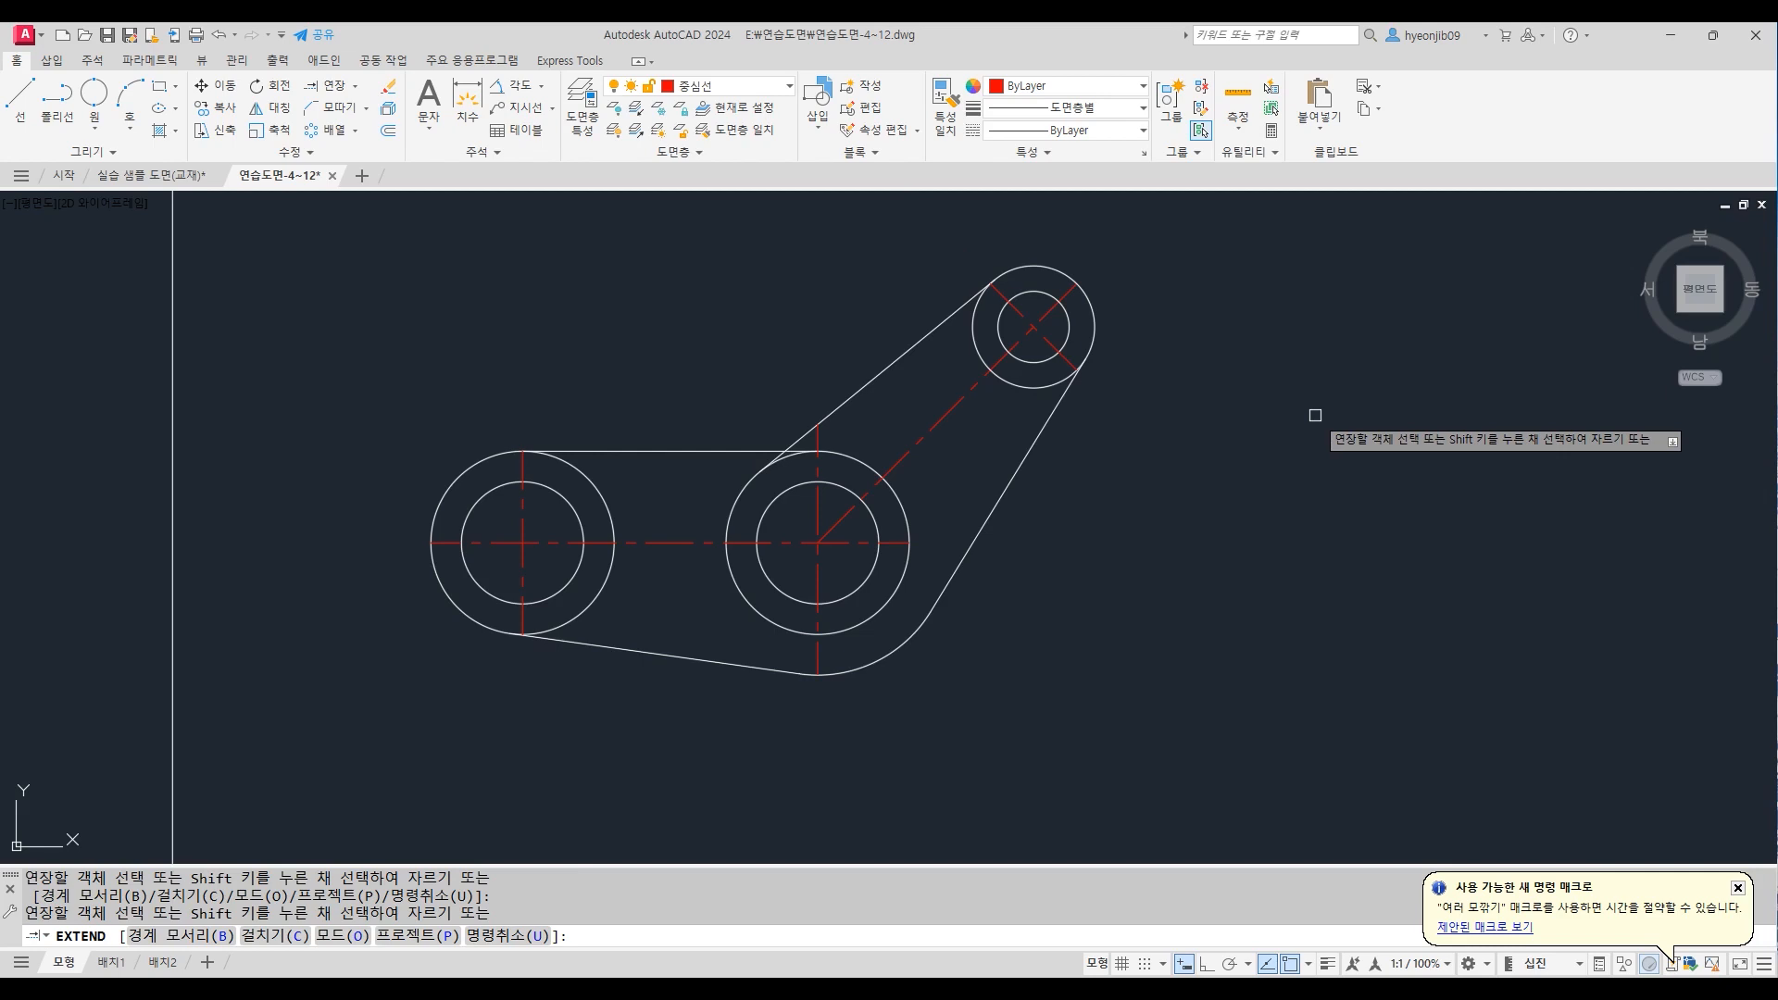
{"action": "key", "text": "Return"}
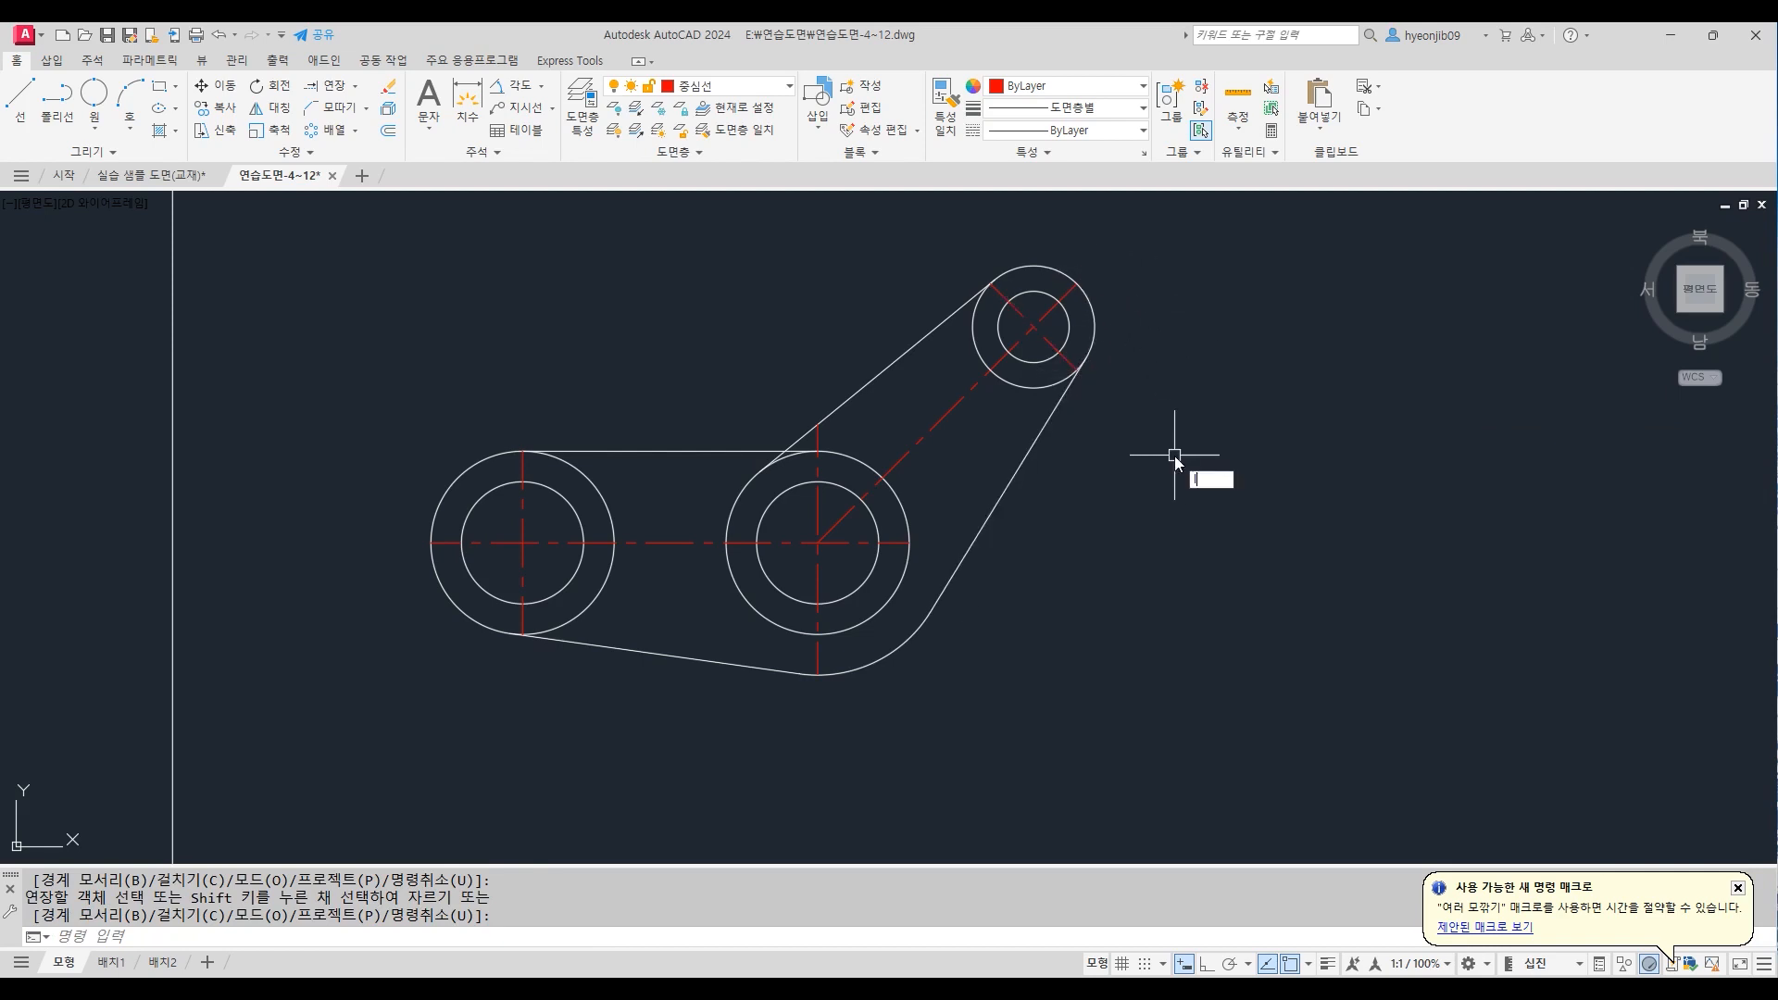
Lengthen the horizontal centreline's left end and both ends of the left circles' vertical centreline by an increment of 10
{"action": "type", "text": "len"}
{"action": "key", "text": "Return"}
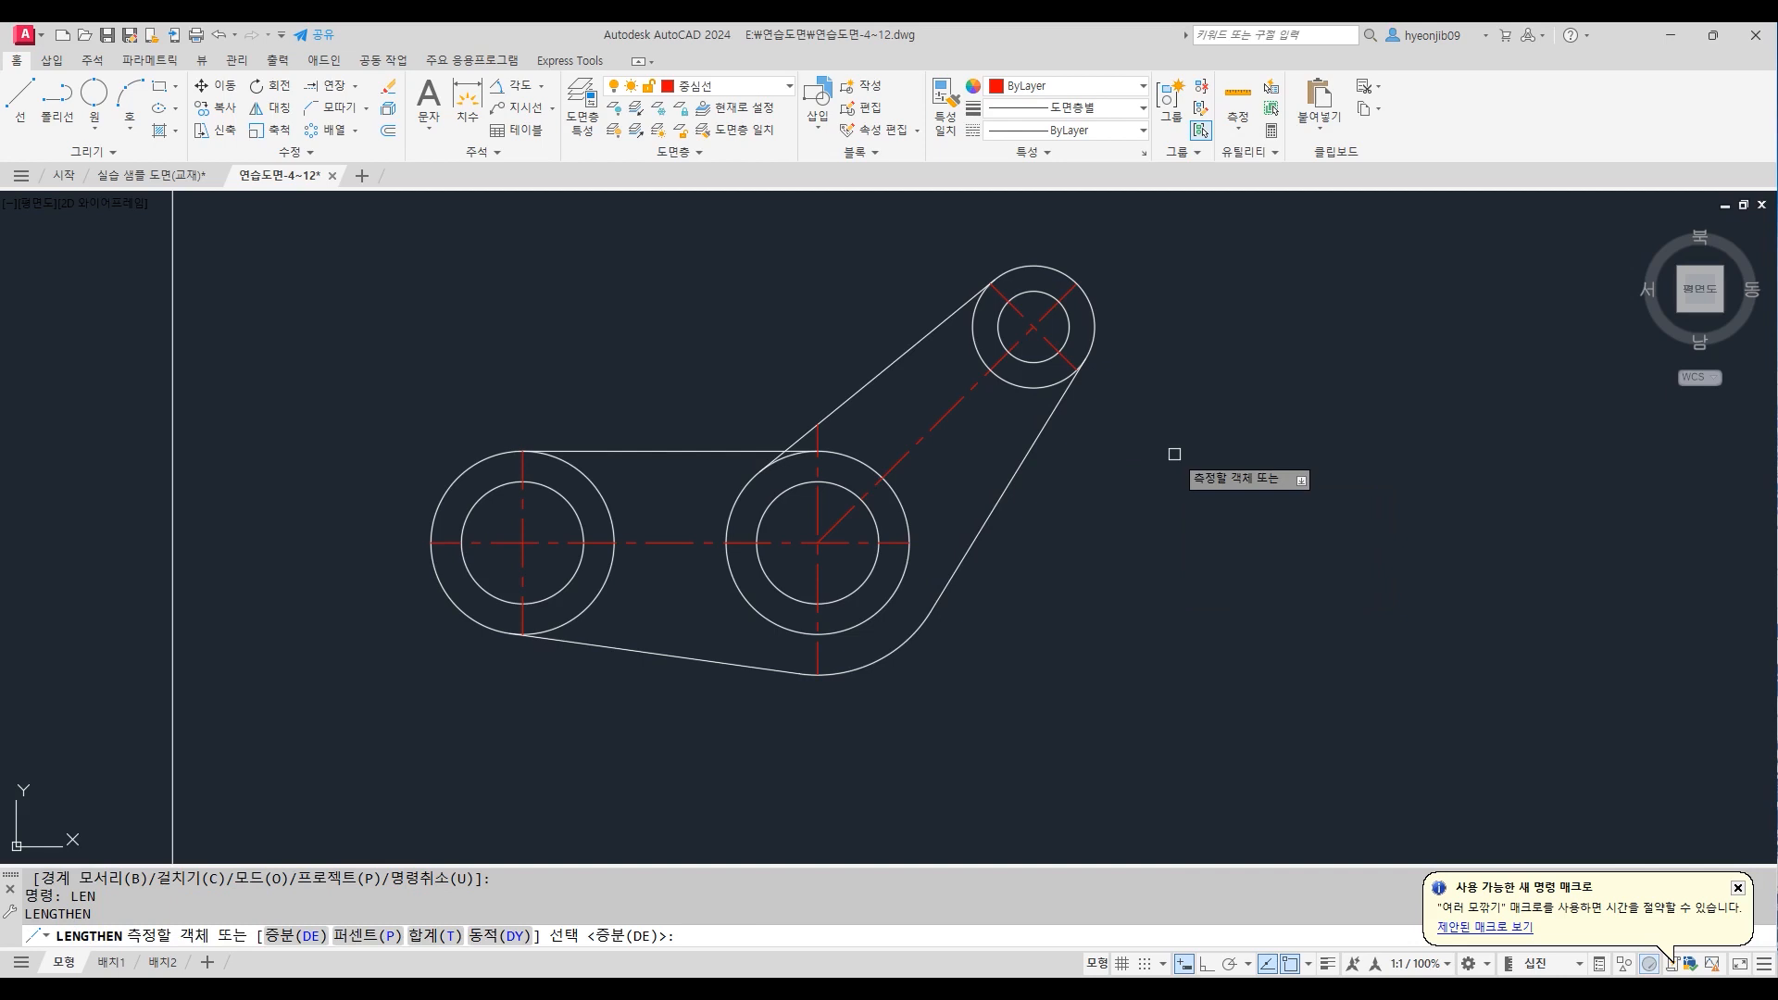
{"action": "key", "text": "Return"}
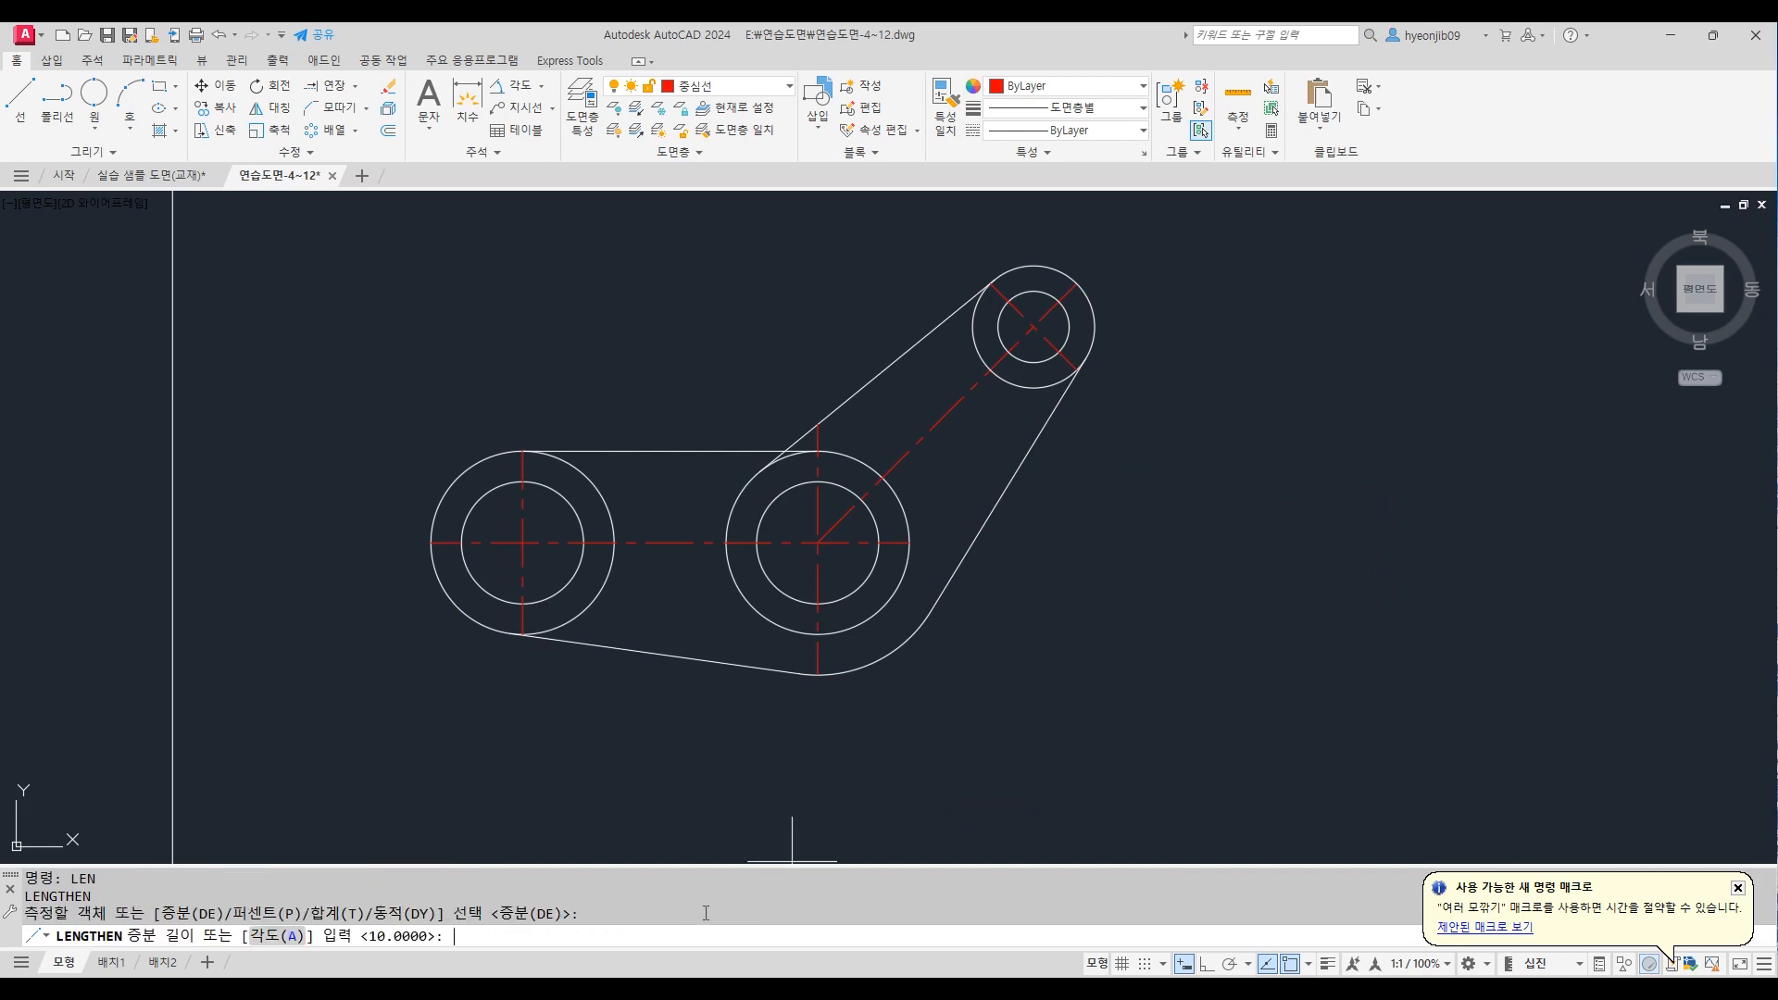
{"action": "key", "text": "Return"}
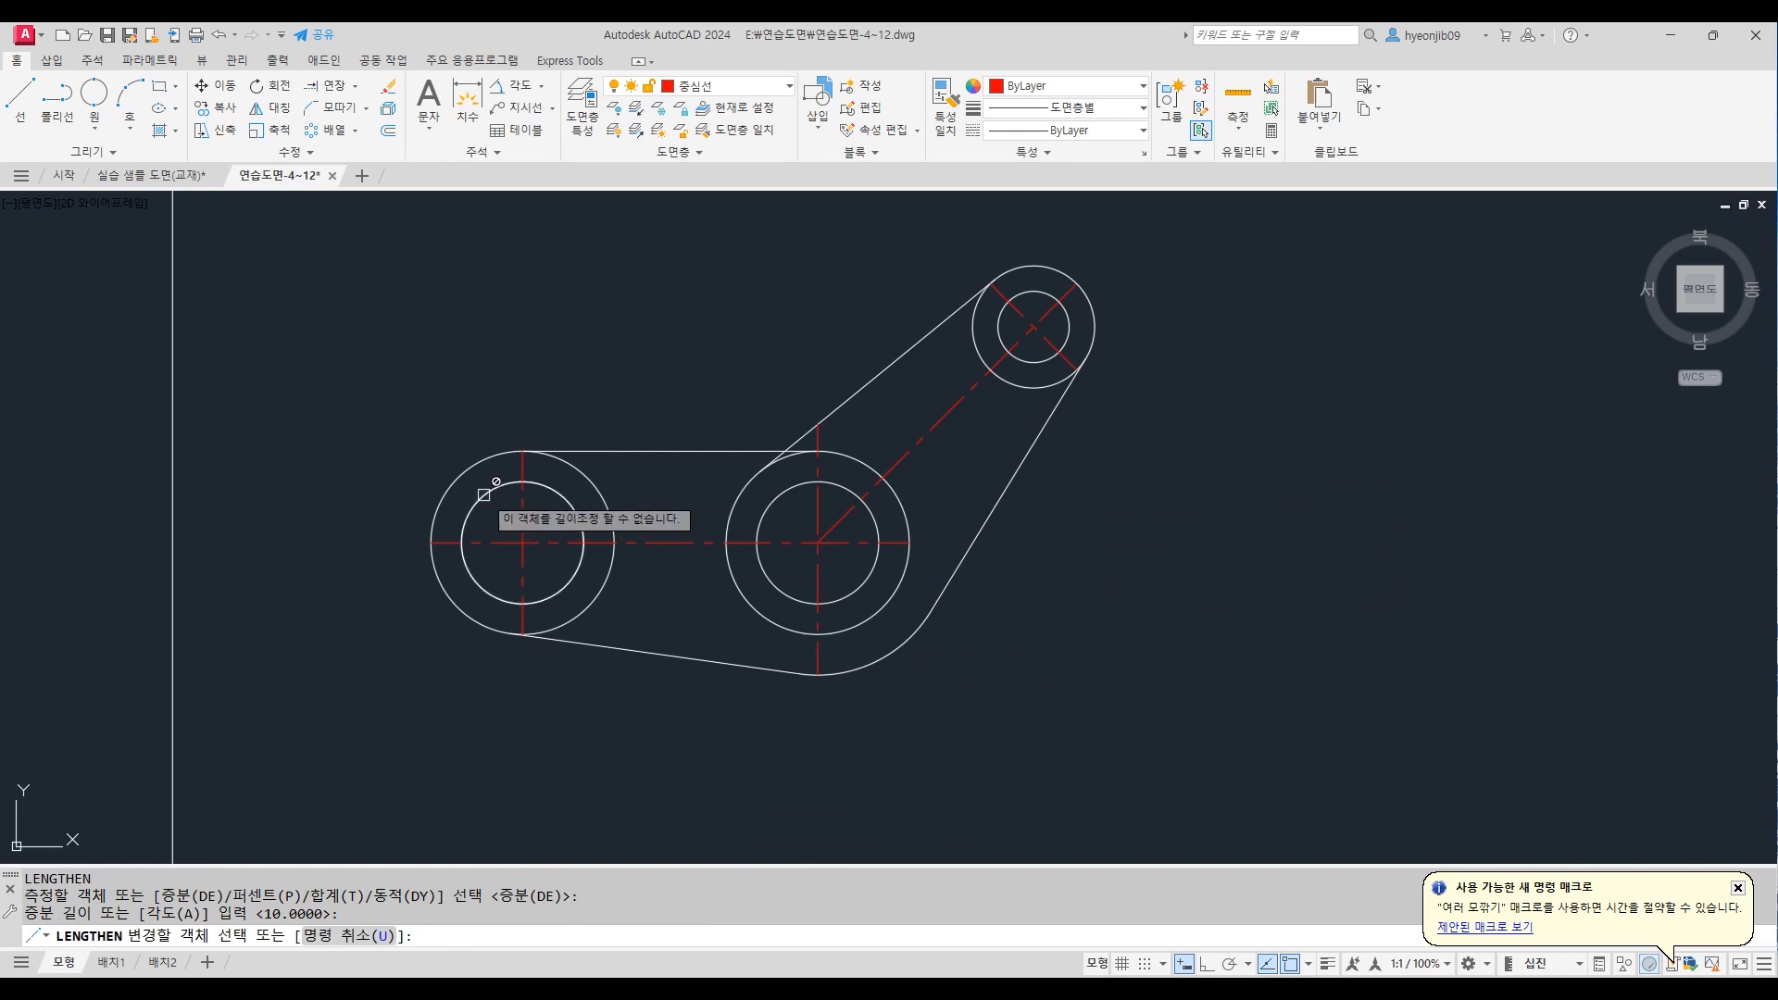
{"action": "scroll", "coordinate": [481, 497], "scroll_direction": "up", "scroll_amount": 4}
{"action": "left_click", "coordinate": [375, 618]}
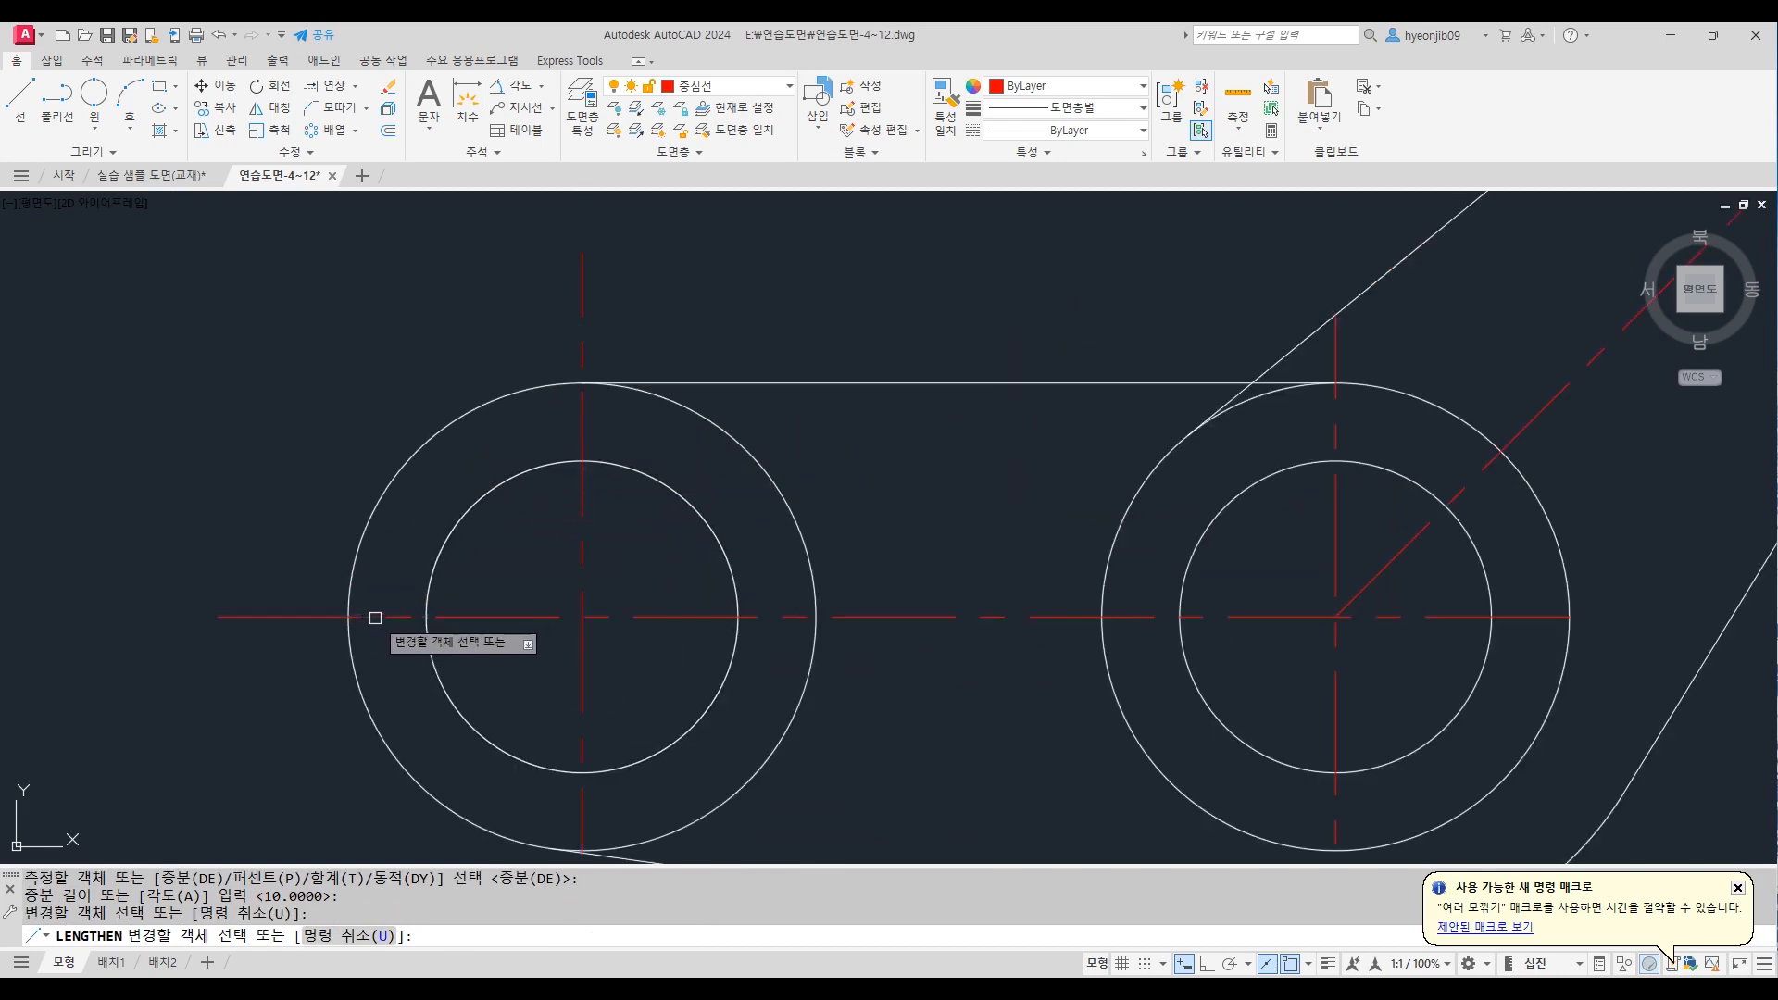
{"action": "scroll", "coordinate": [434, 515], "scroll_direction": "down", "scroll_amount": 2}
{"action": "left_click", "coordinate": [527, 711]}
Lengthen the horizontal centreline's right end and both ends of the middle circles' vertical centreline by the same 10 increment
{"action": "left_click", "coordinate": [1121, 580]}
{"action": "left_click", "coordinate": [1001, 407]}
{"action": "left_click", "coordinate": [1002, 409]}
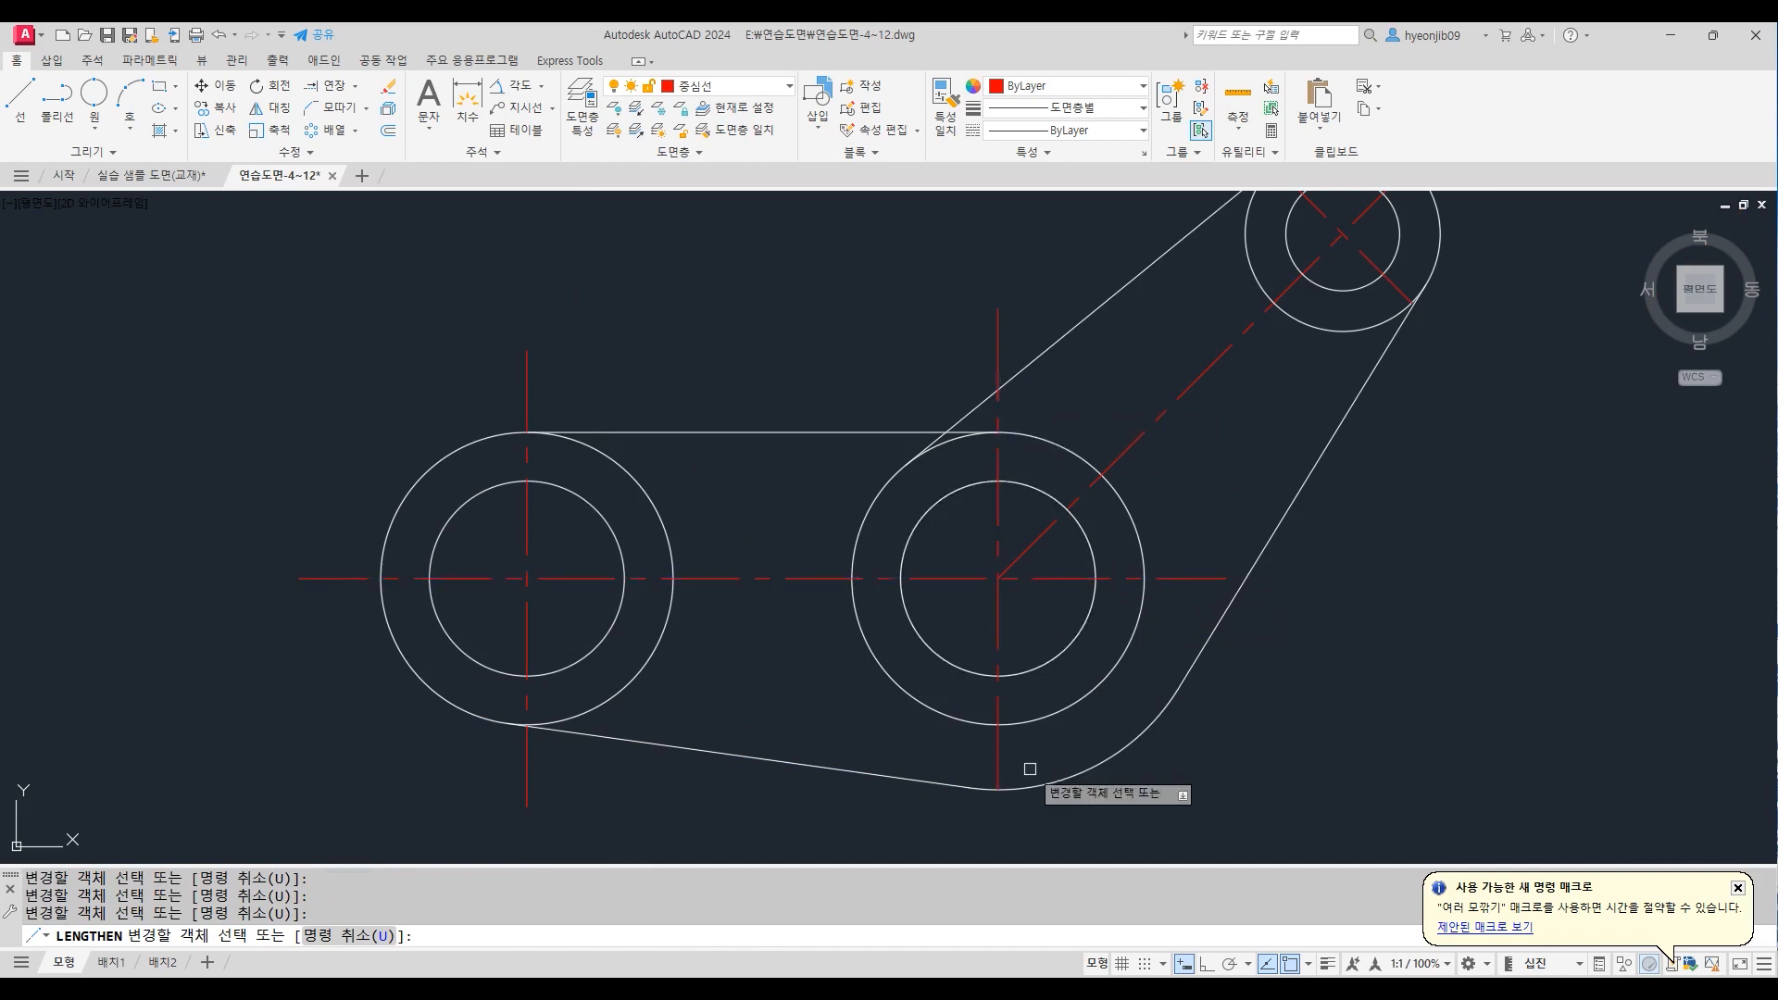
{"action": "left_click", "coordinate": [1000, 761]}
Lengthen the arm centreline's upper end and both ends of its perpendicular centreline at the raised circles by 10
{"action": "scroll", "coordinate": [765, 738], "scroll_direction": "down", "scroll_amount": 4}
{"action": "scroll", "coordinate": [1046, 533], "scroll_direction": "up", "scroll_amount": 2}
{"action": "scroll", "coordinate": [1046, 533], "scroll_direction": "up", "scroll_amount": 2}
{"action": "left_click", "coordinate": [943, 519]}
{"action": "left_click", "coordinate": [843, 508]}
{"action": "left_click", "coordinate": [959, 630]}
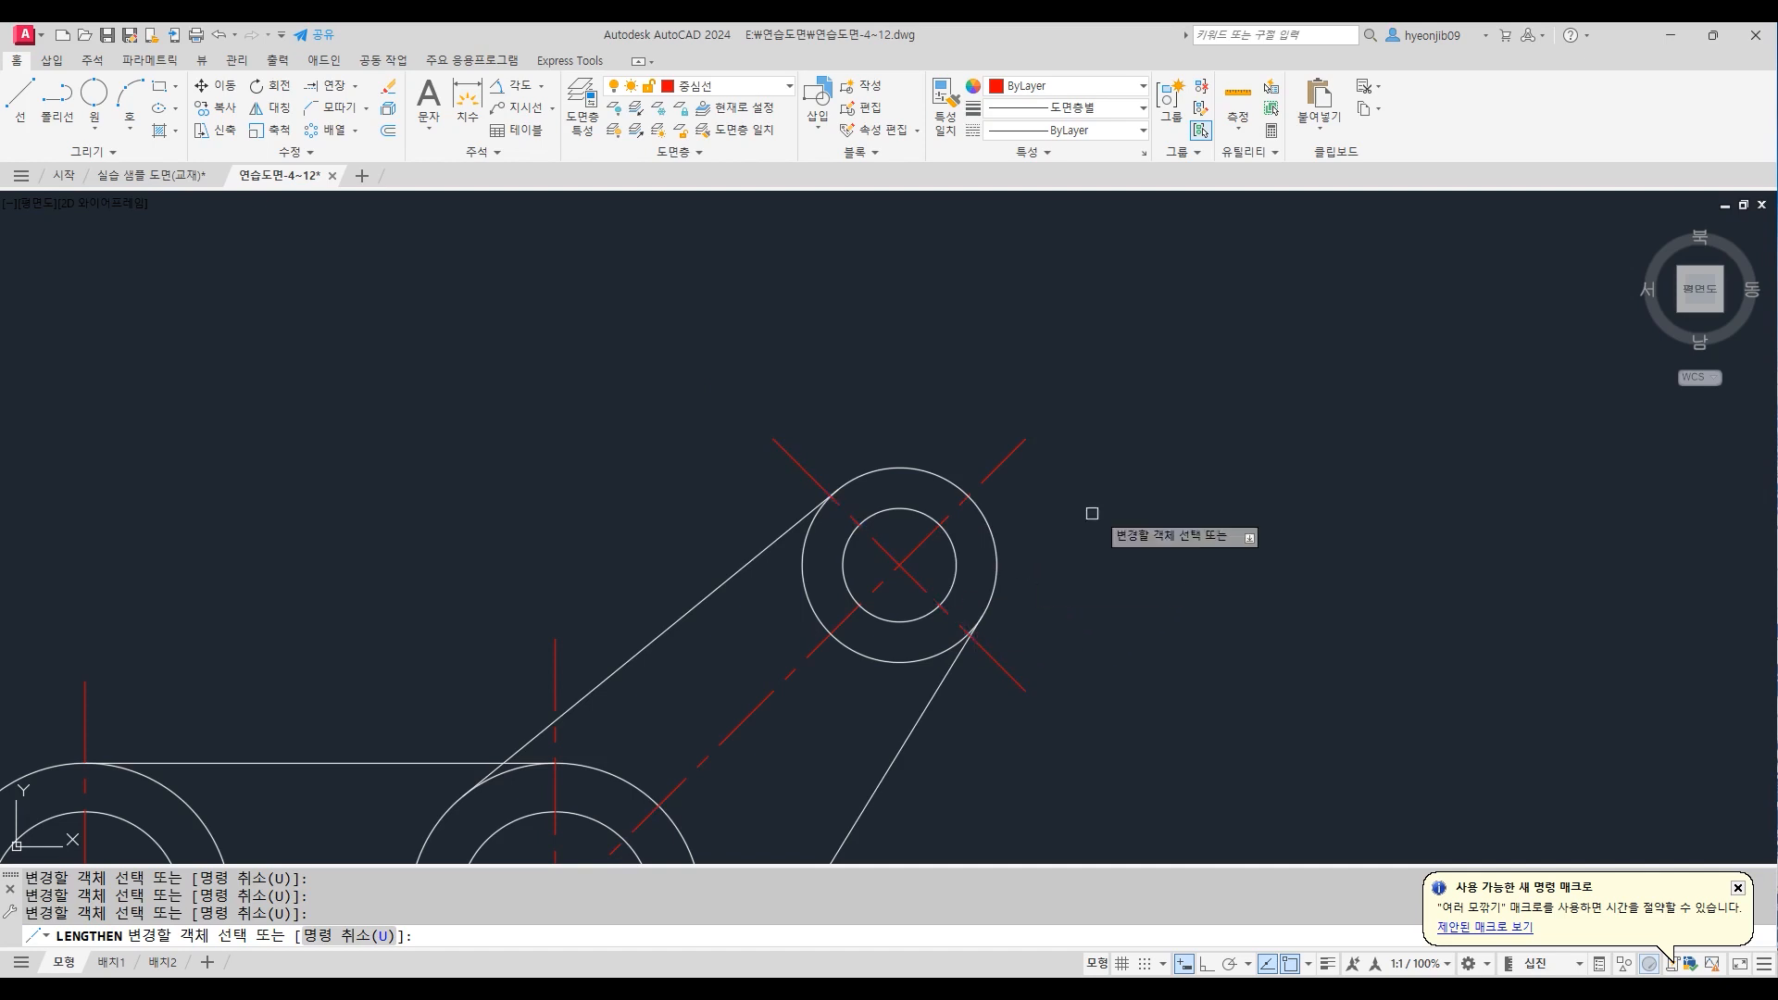
{"action": "scroll", "coordinate": [1111, 514], "scroll_direction": "down", "scroll_amount": 3}
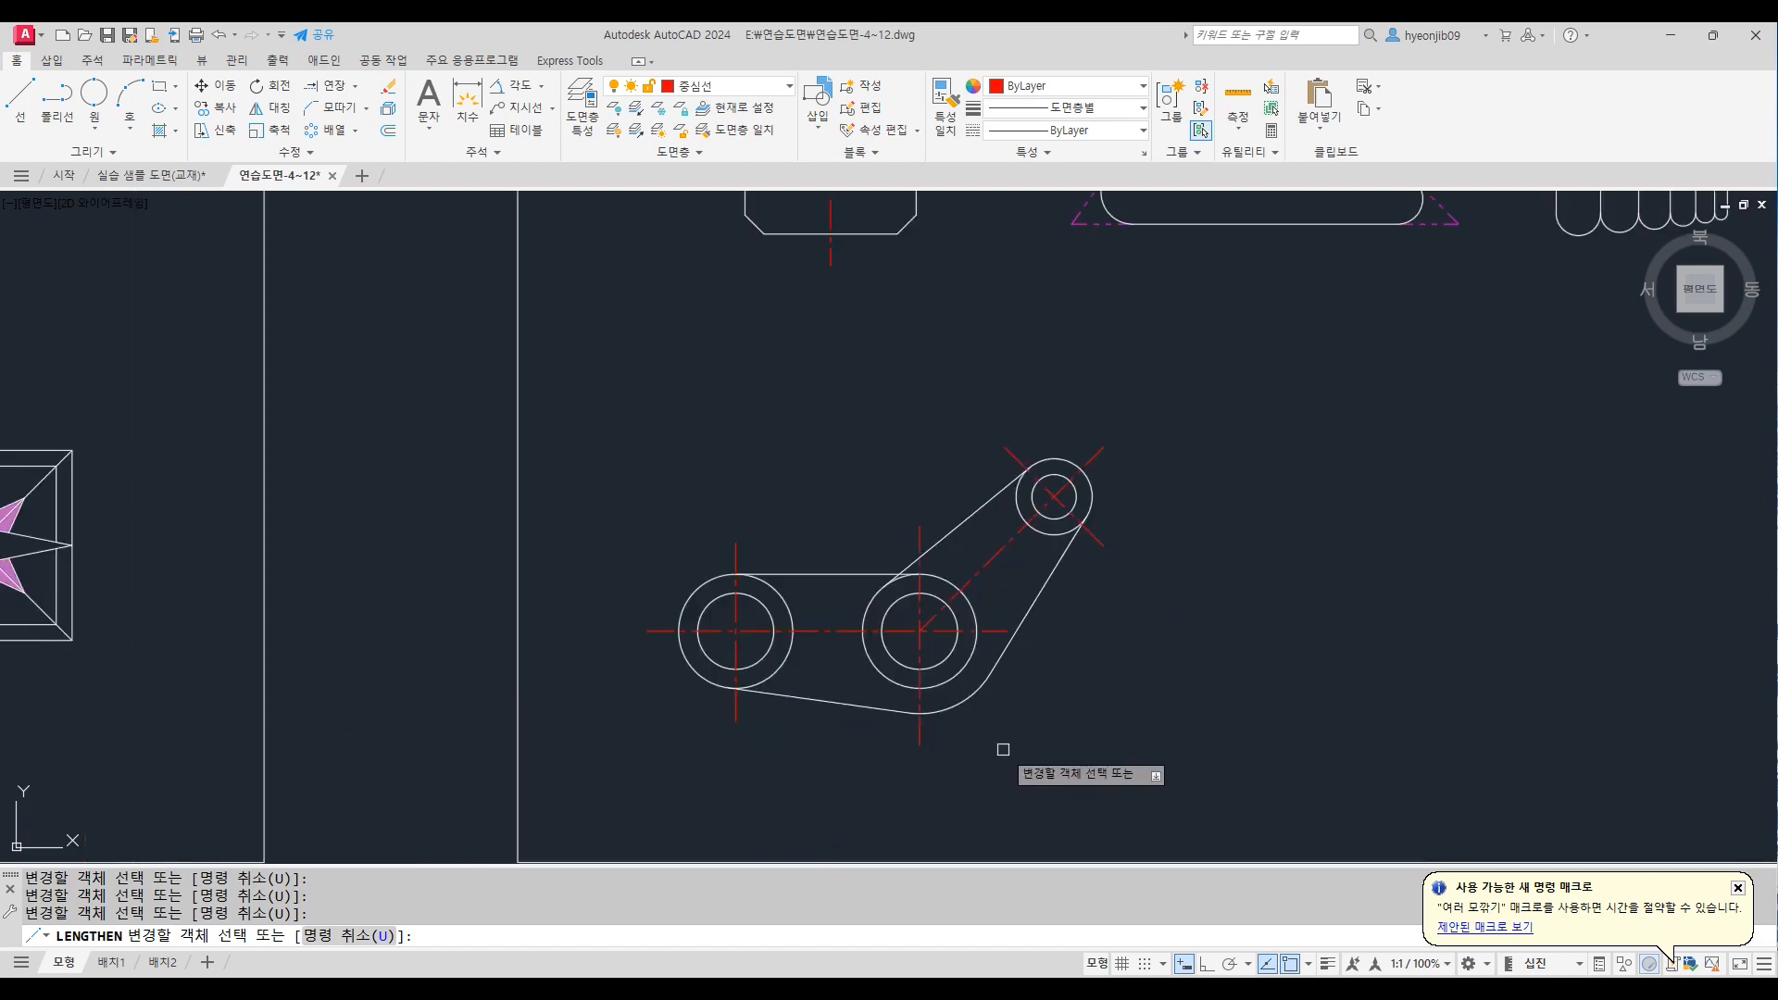
Fillet the link's upper horizontal edge and the arm's upper edge with radius 25 in no-trim mode
{"action": "key", "text": "Return"}
{"action": "scroll", "coordinate": [903, 602], "scroll_direction": "up", "scroll_amount": 2}
{"action": "scroll", "coordinate": [906, 552], "scroll_direction": "up", "scroll_amount": 3}
{"action": "scroll", "coordinate": [870, 532], "scroll_direction": "up", "scroll_amount": 2}
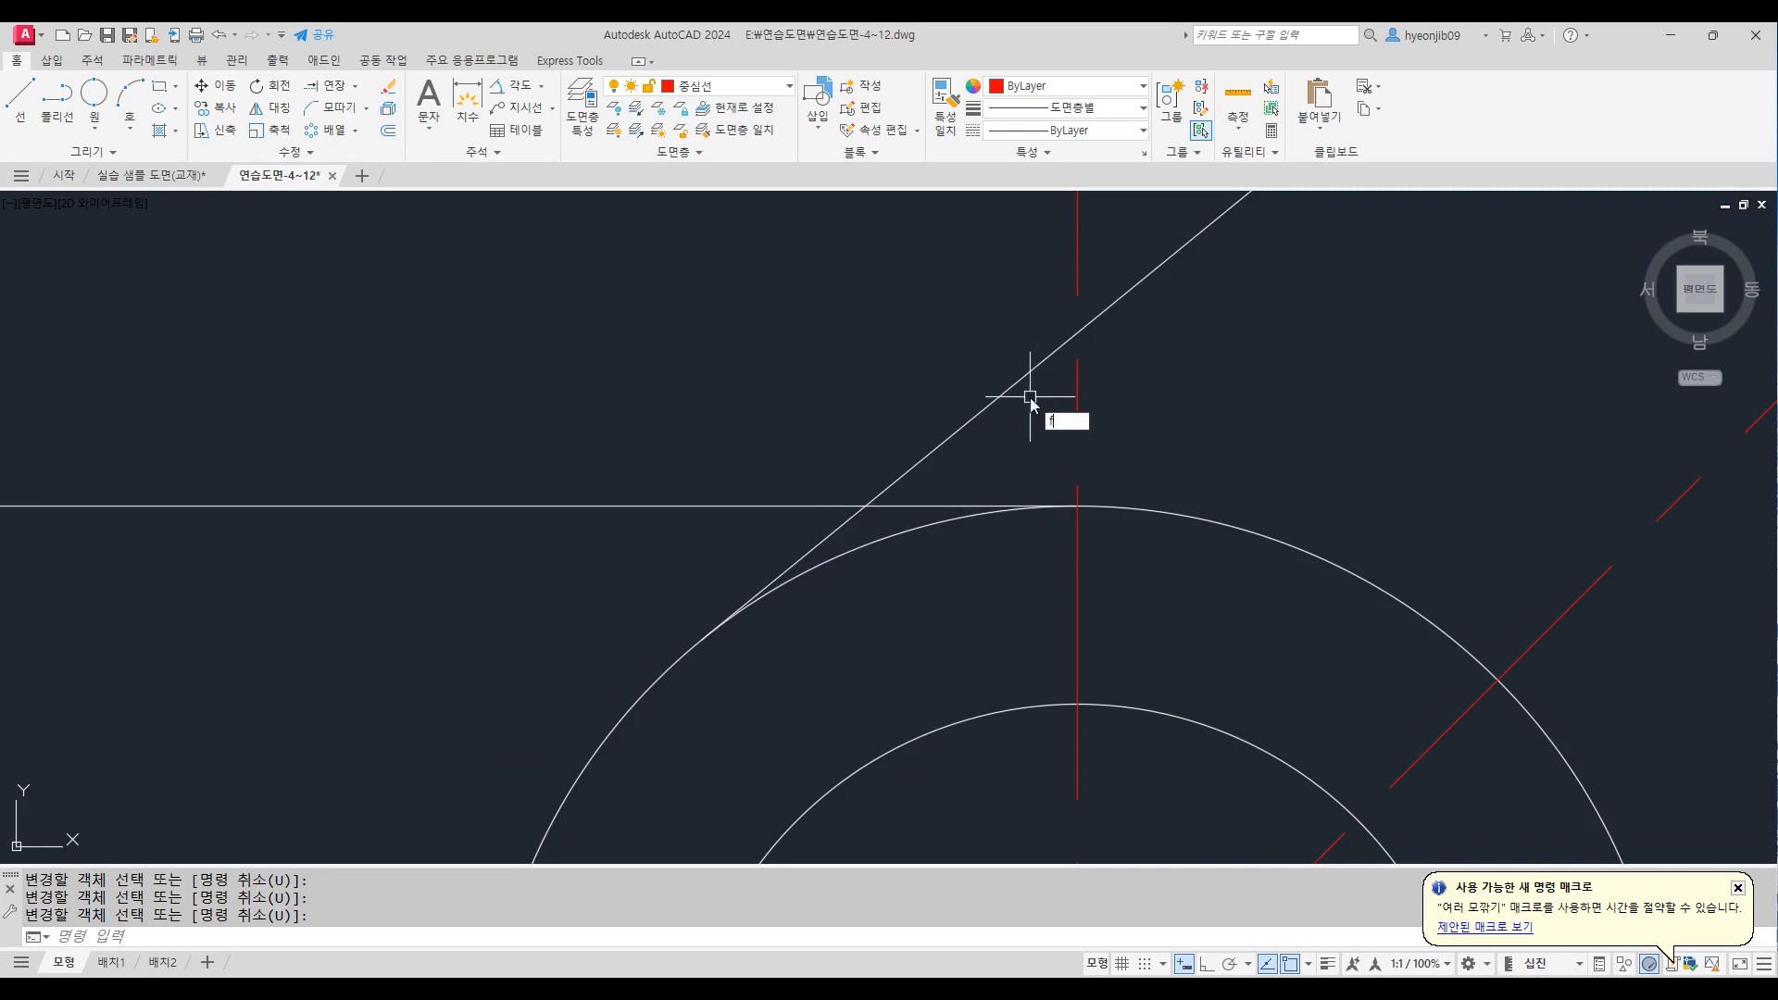
{"action": "key", "text": "Return"}
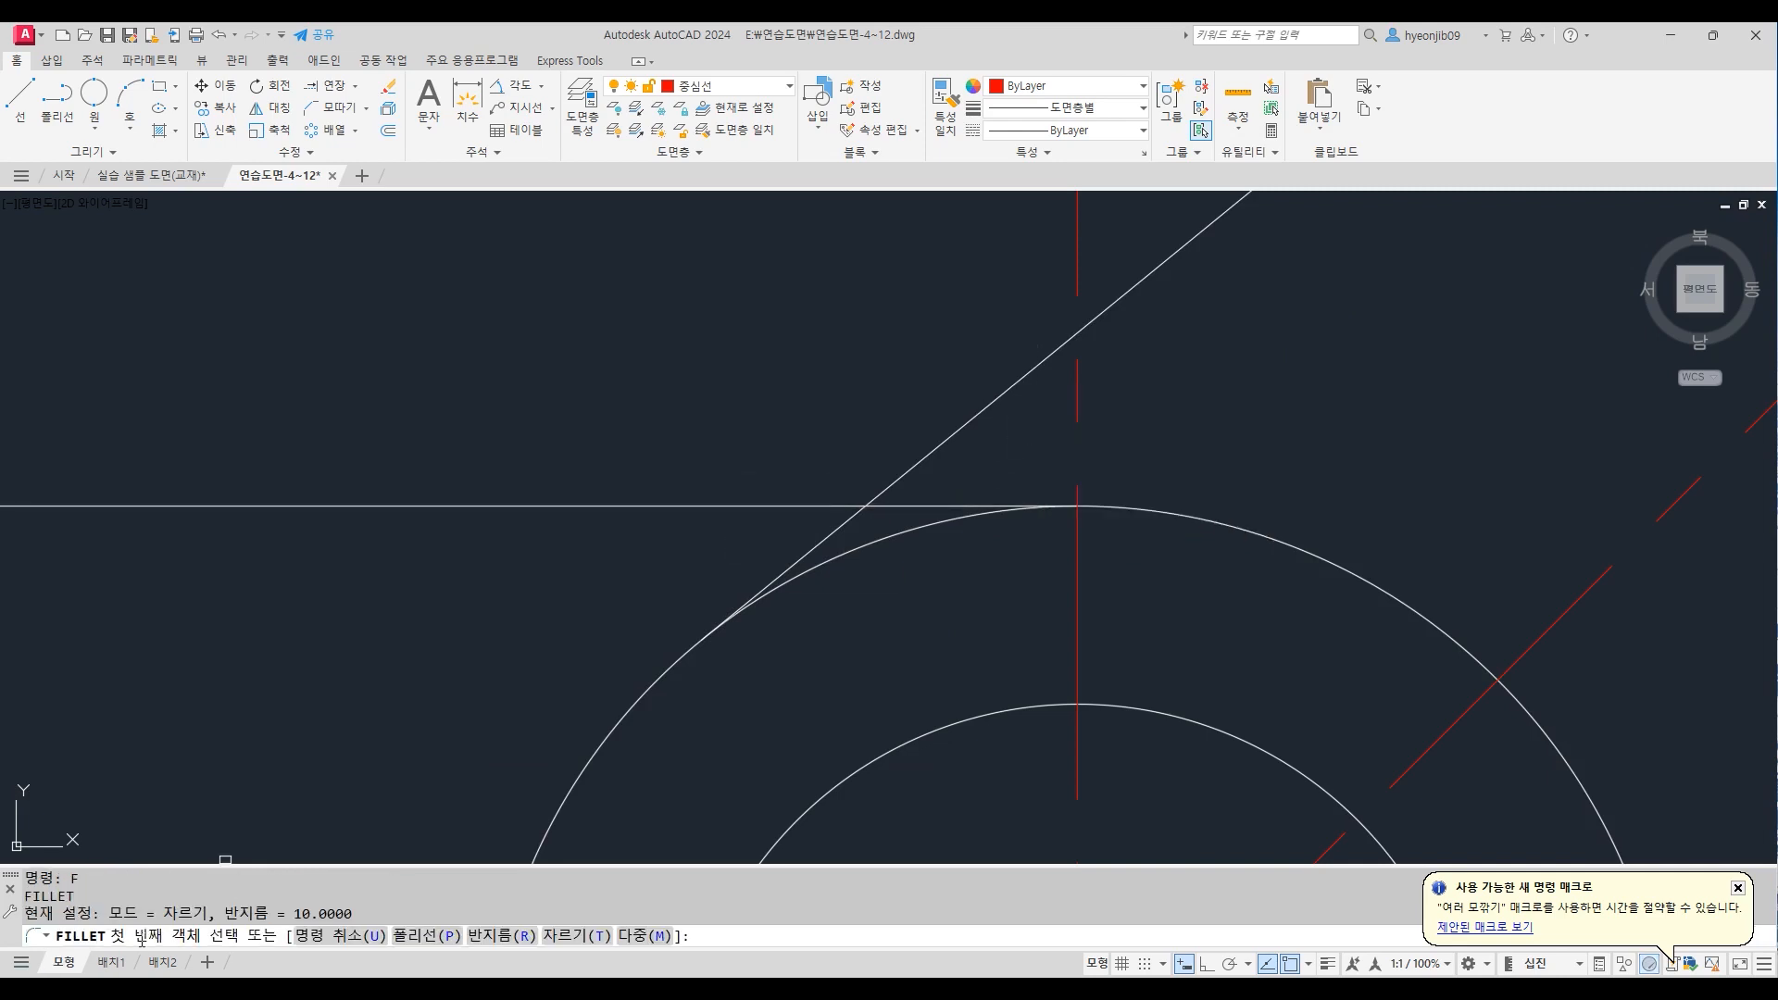
{"action": "left_click", "coordinate": [585, 937]}
{"action": "left_click", "coordinate": [434, 937]}
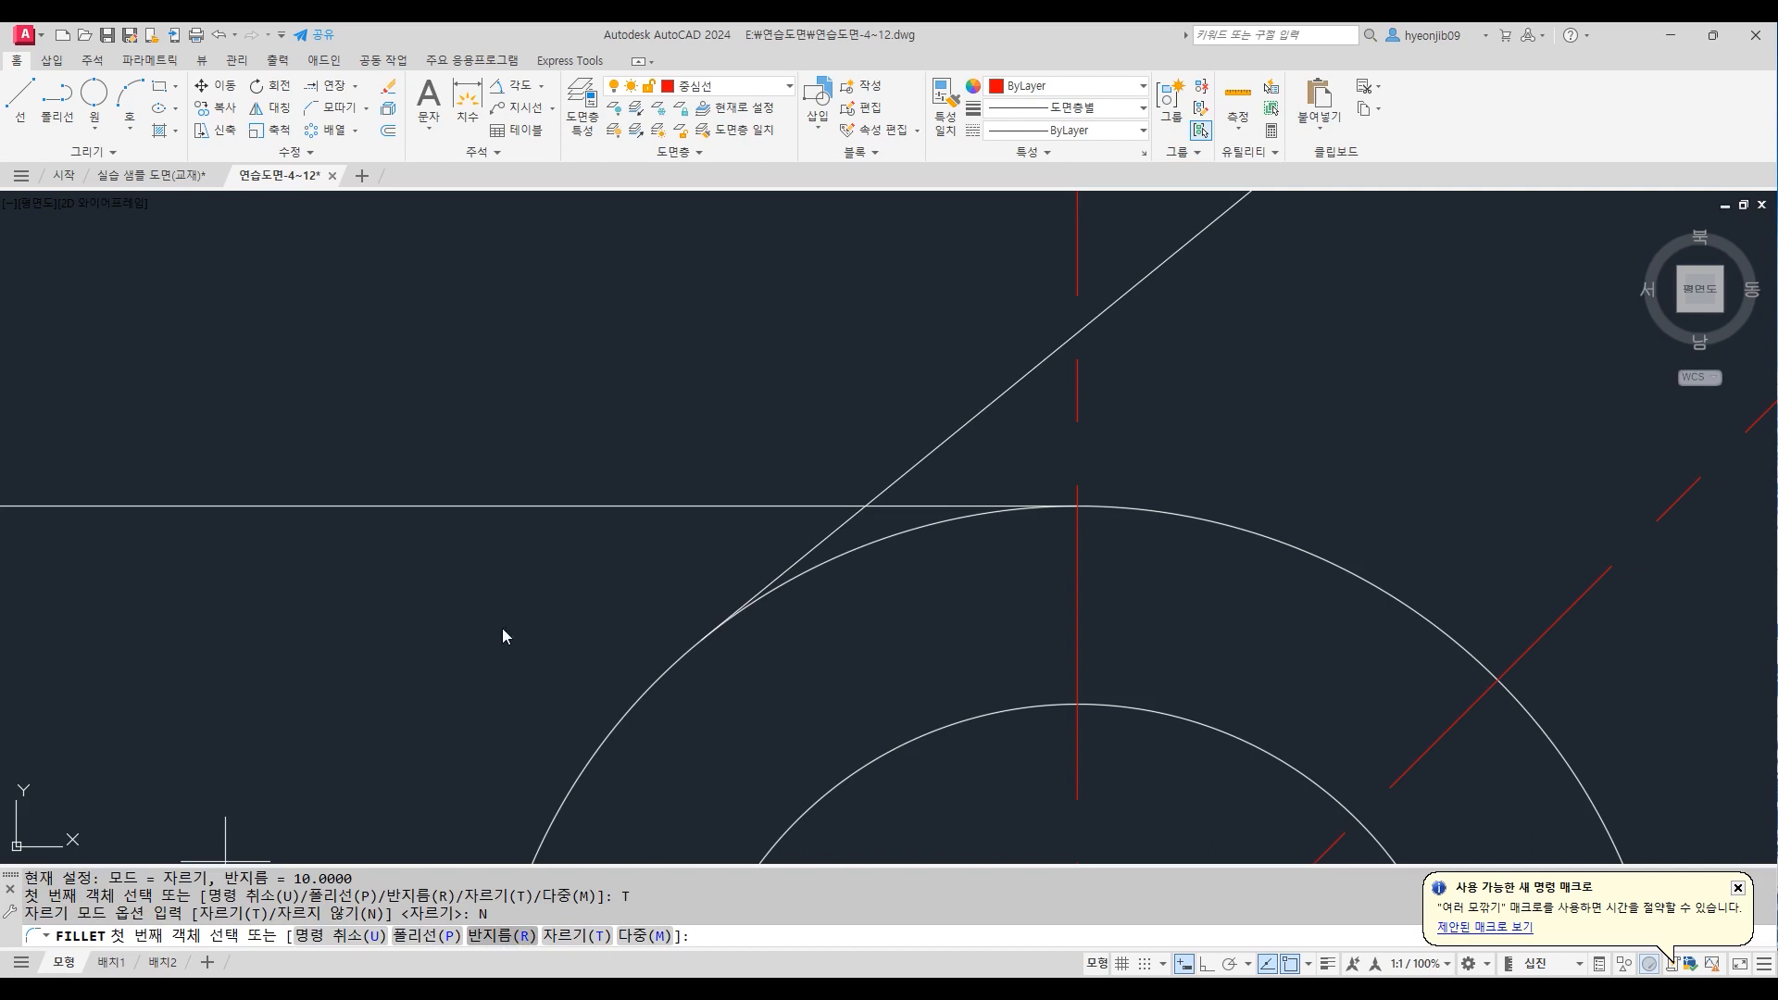
{"action": "type", "text": "r"}
{"action": "key", "text": "Return"}
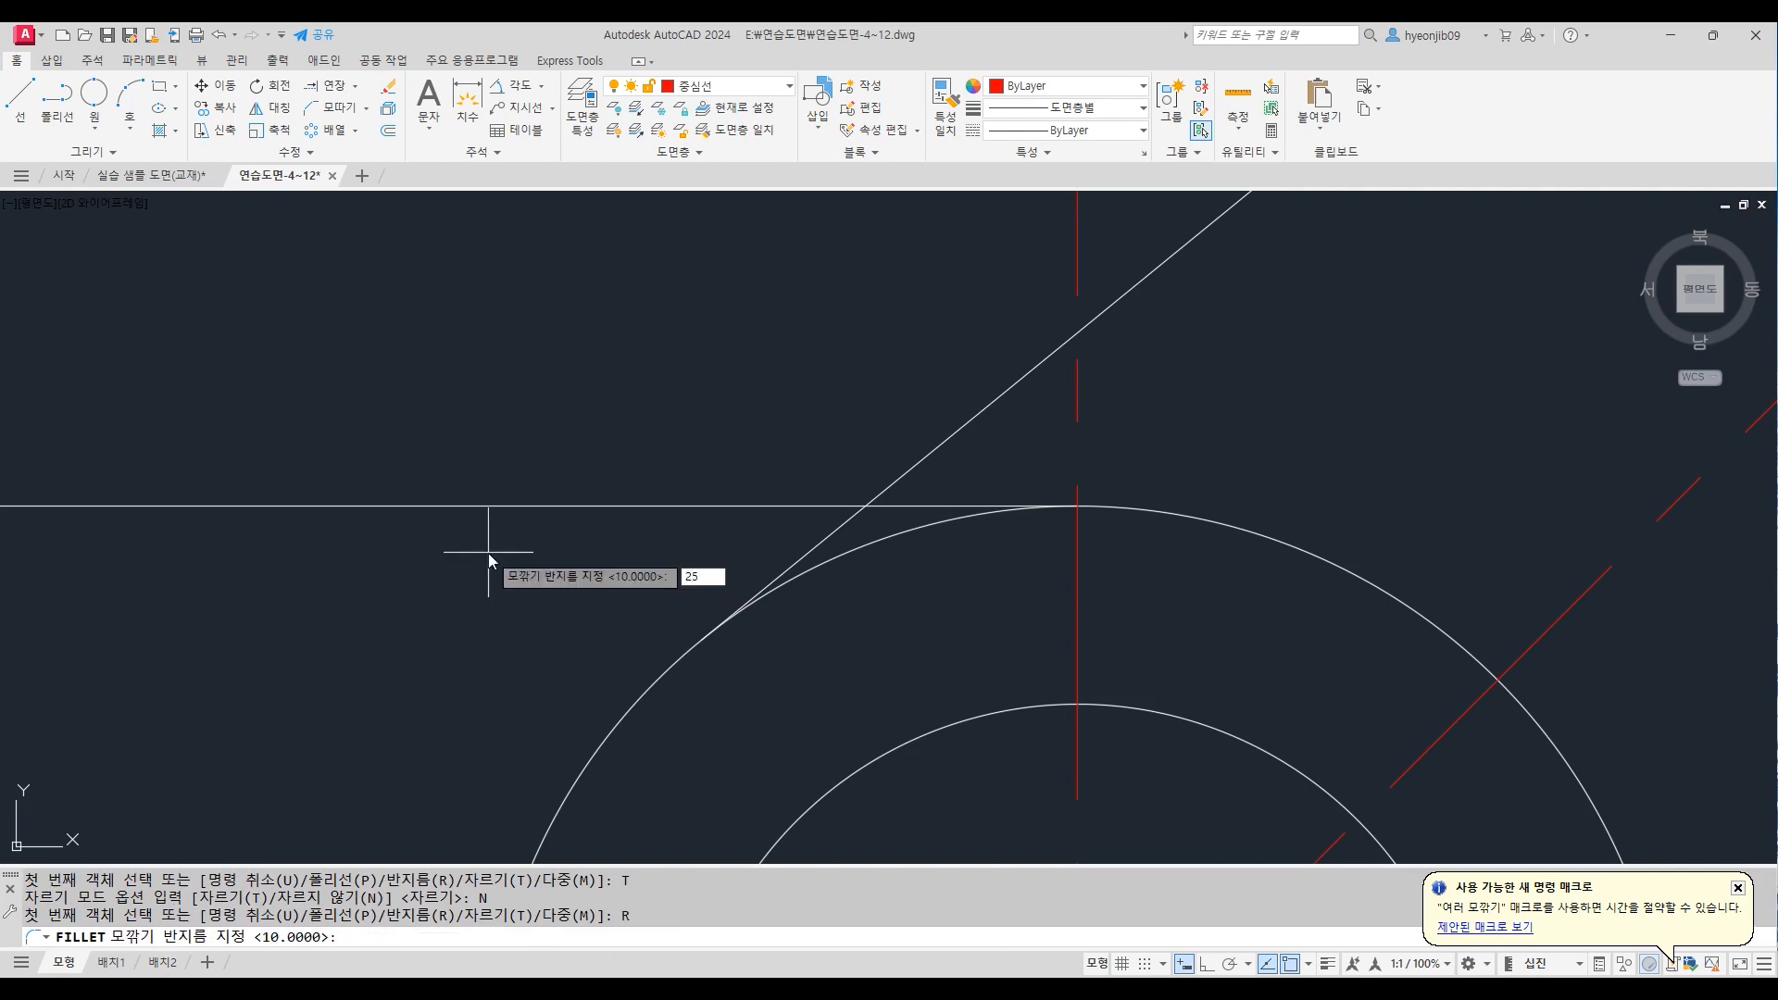
{"action": "key", "text": "Return"}
{"action": "left_click", "coordinate": [554, 505]}
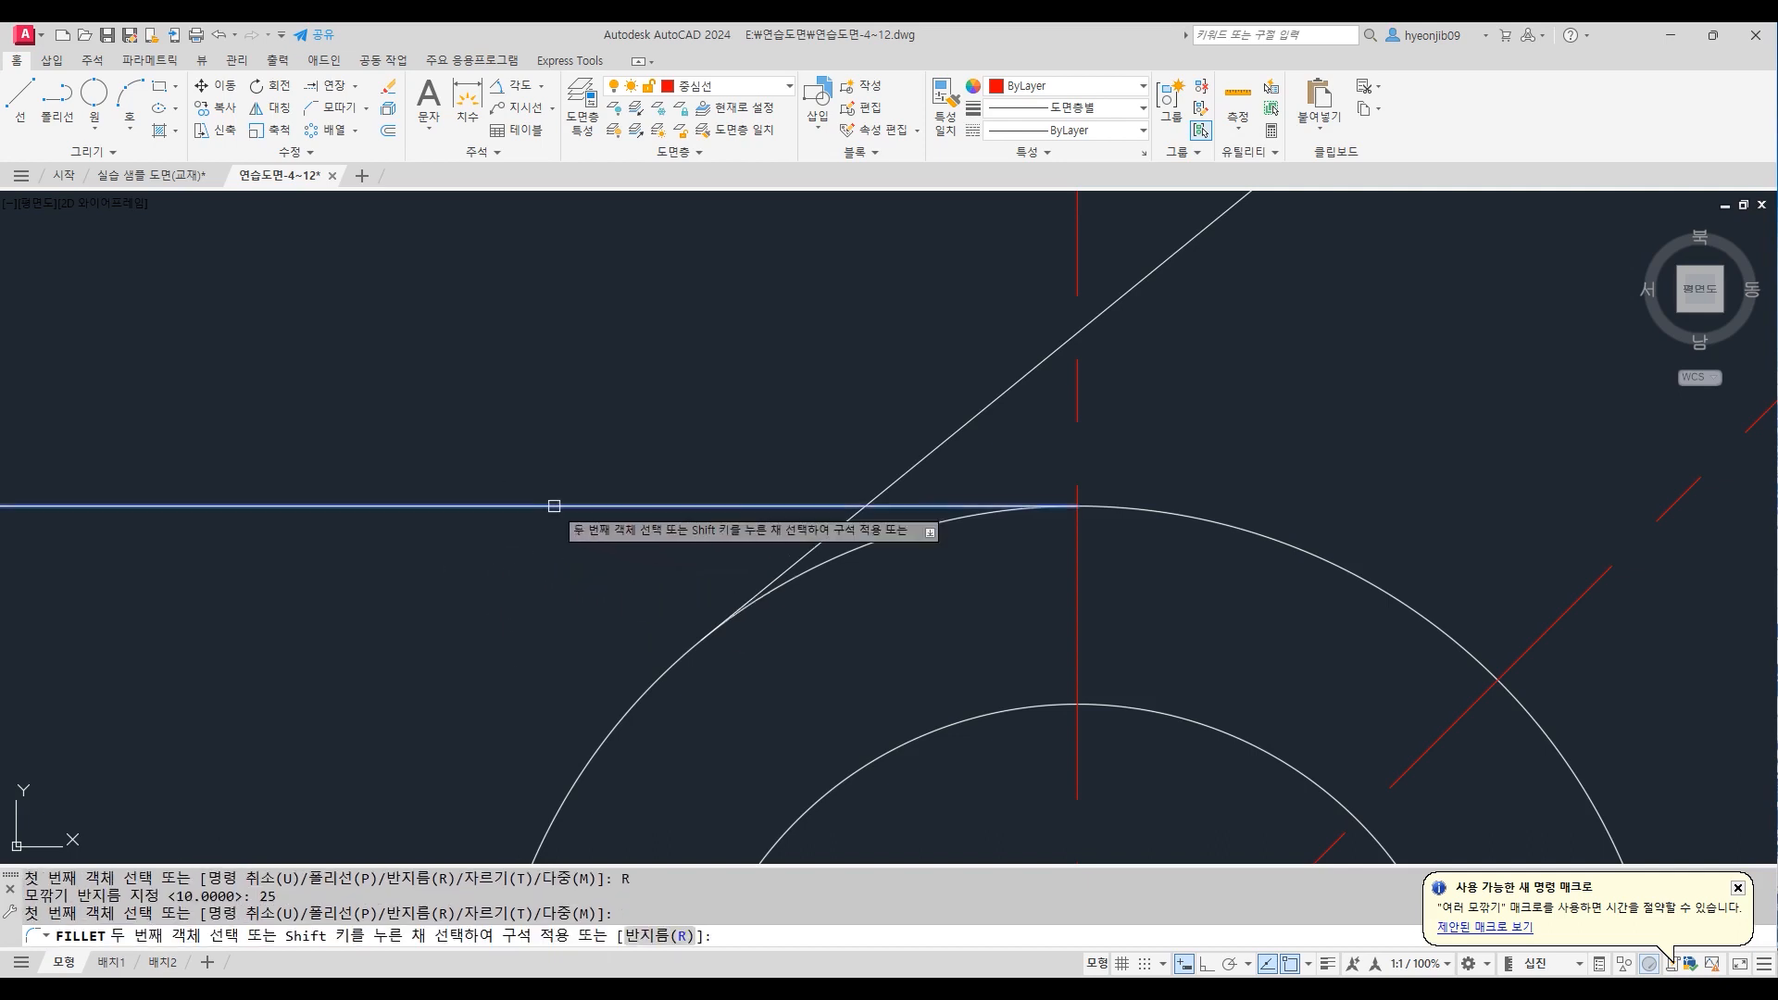
{"action": "left_click", "coordinate": [1091, 324]}
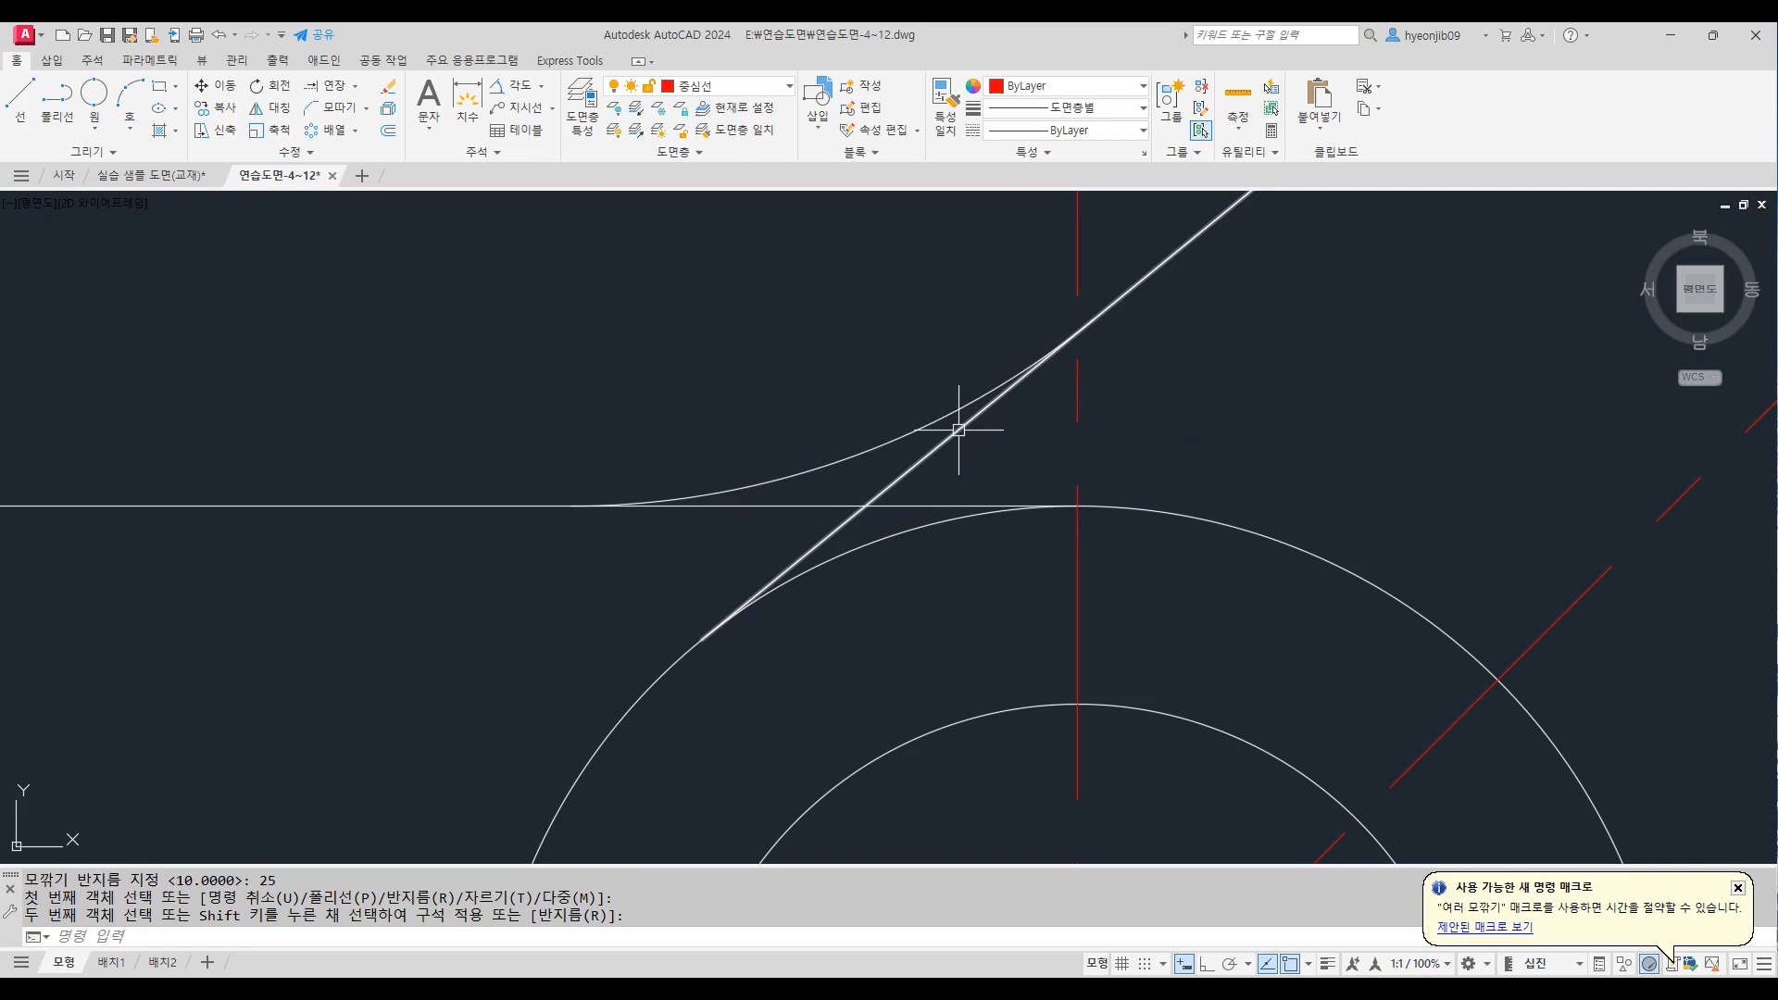
Break the upper horizontal edge and the arm's upper edge at the points where the radius 25 fillet meets them
{"action": "type", "text": "BB"}
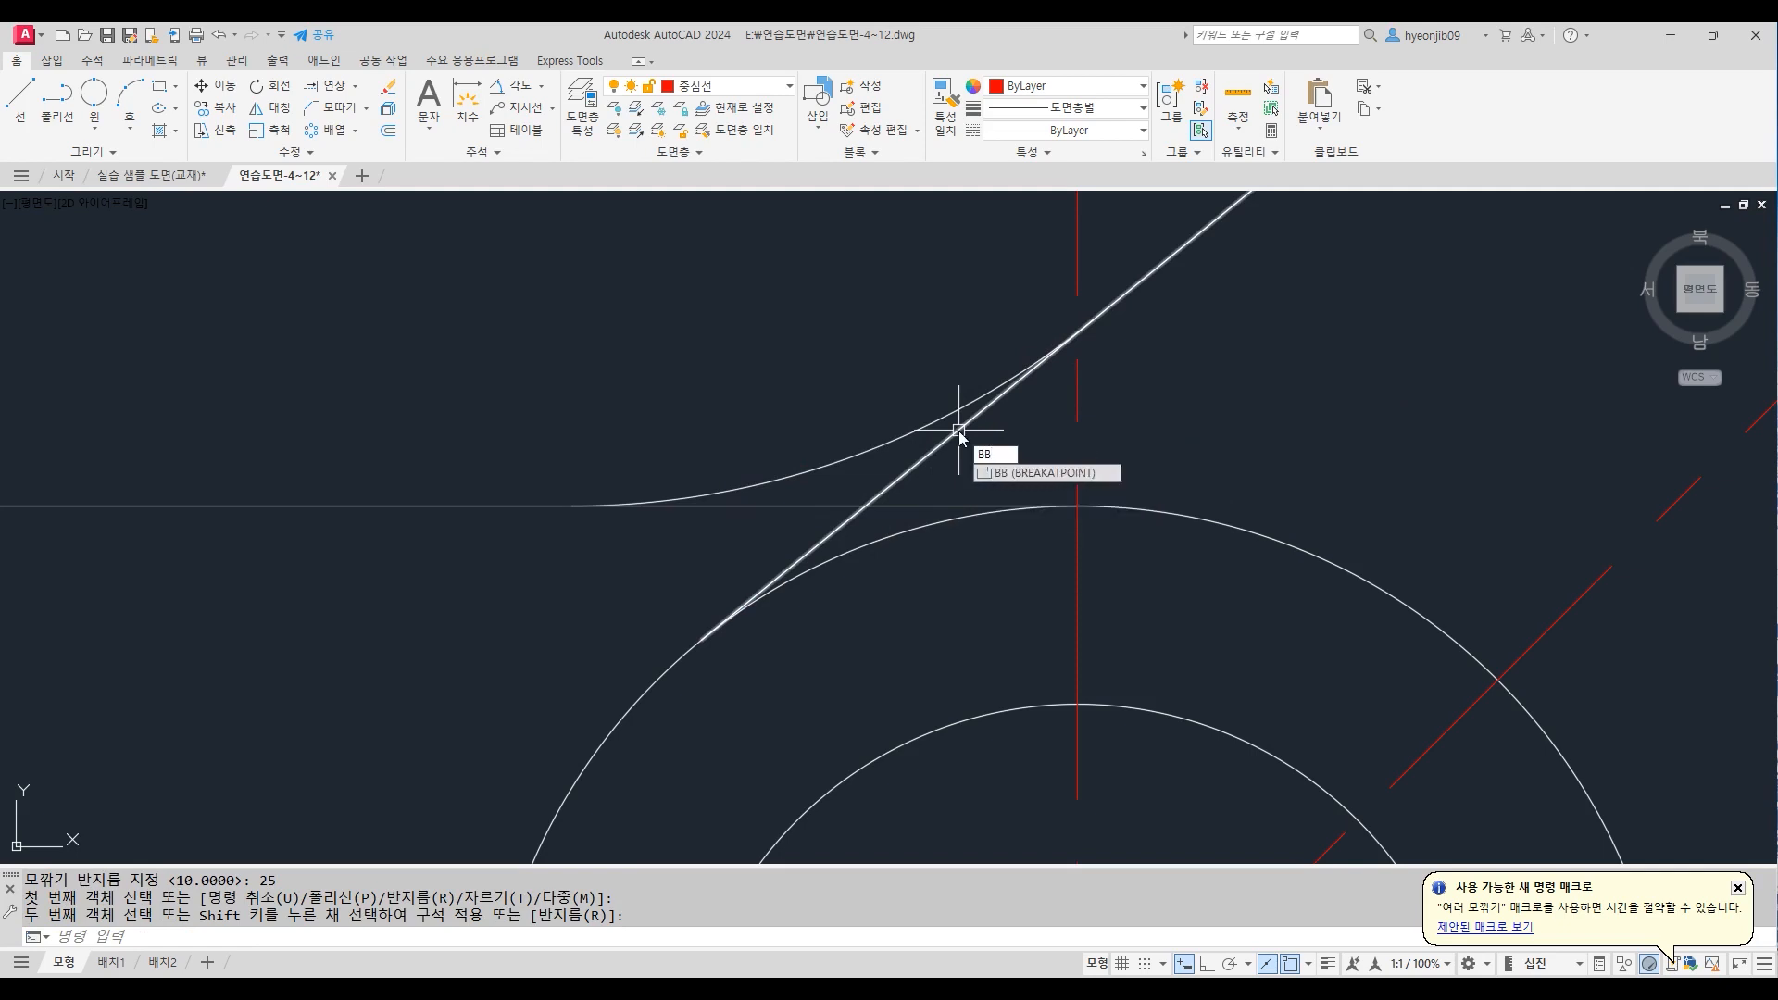
{"action": "key", "text": "Return"}
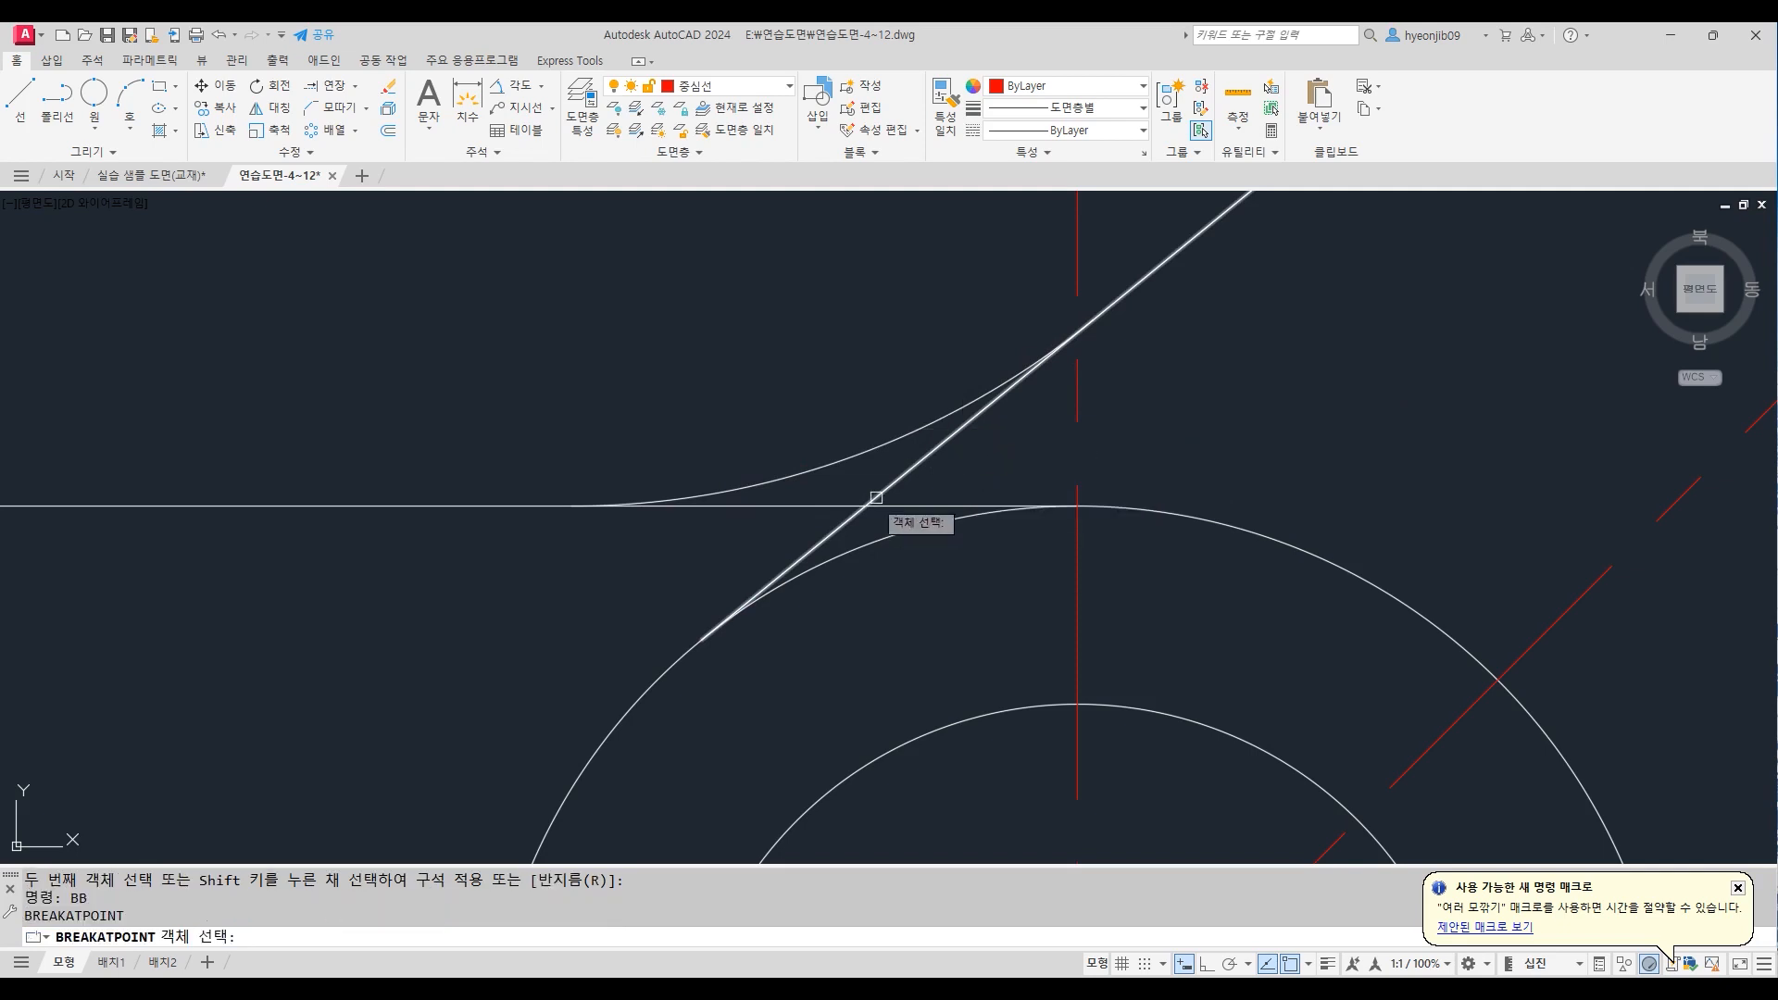
{"action": "left_click", "coordinate": [761, 506]}
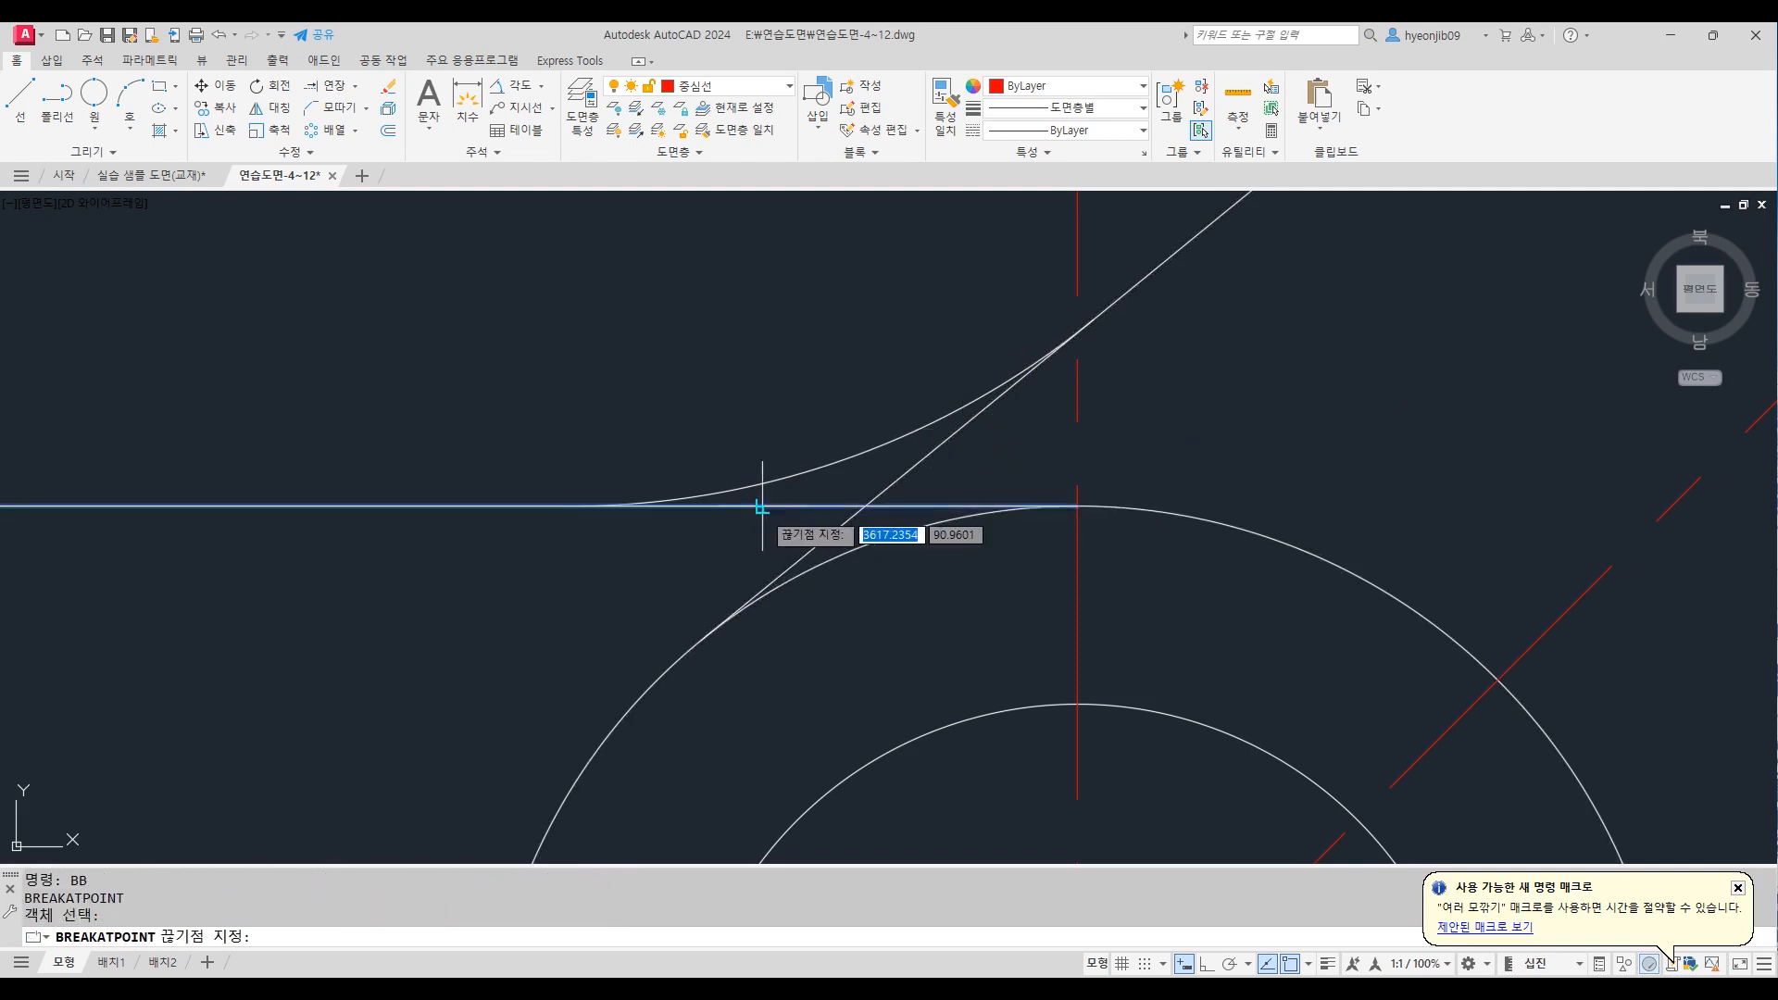
{"action": "left_click", "coordinate": [571, 505]}
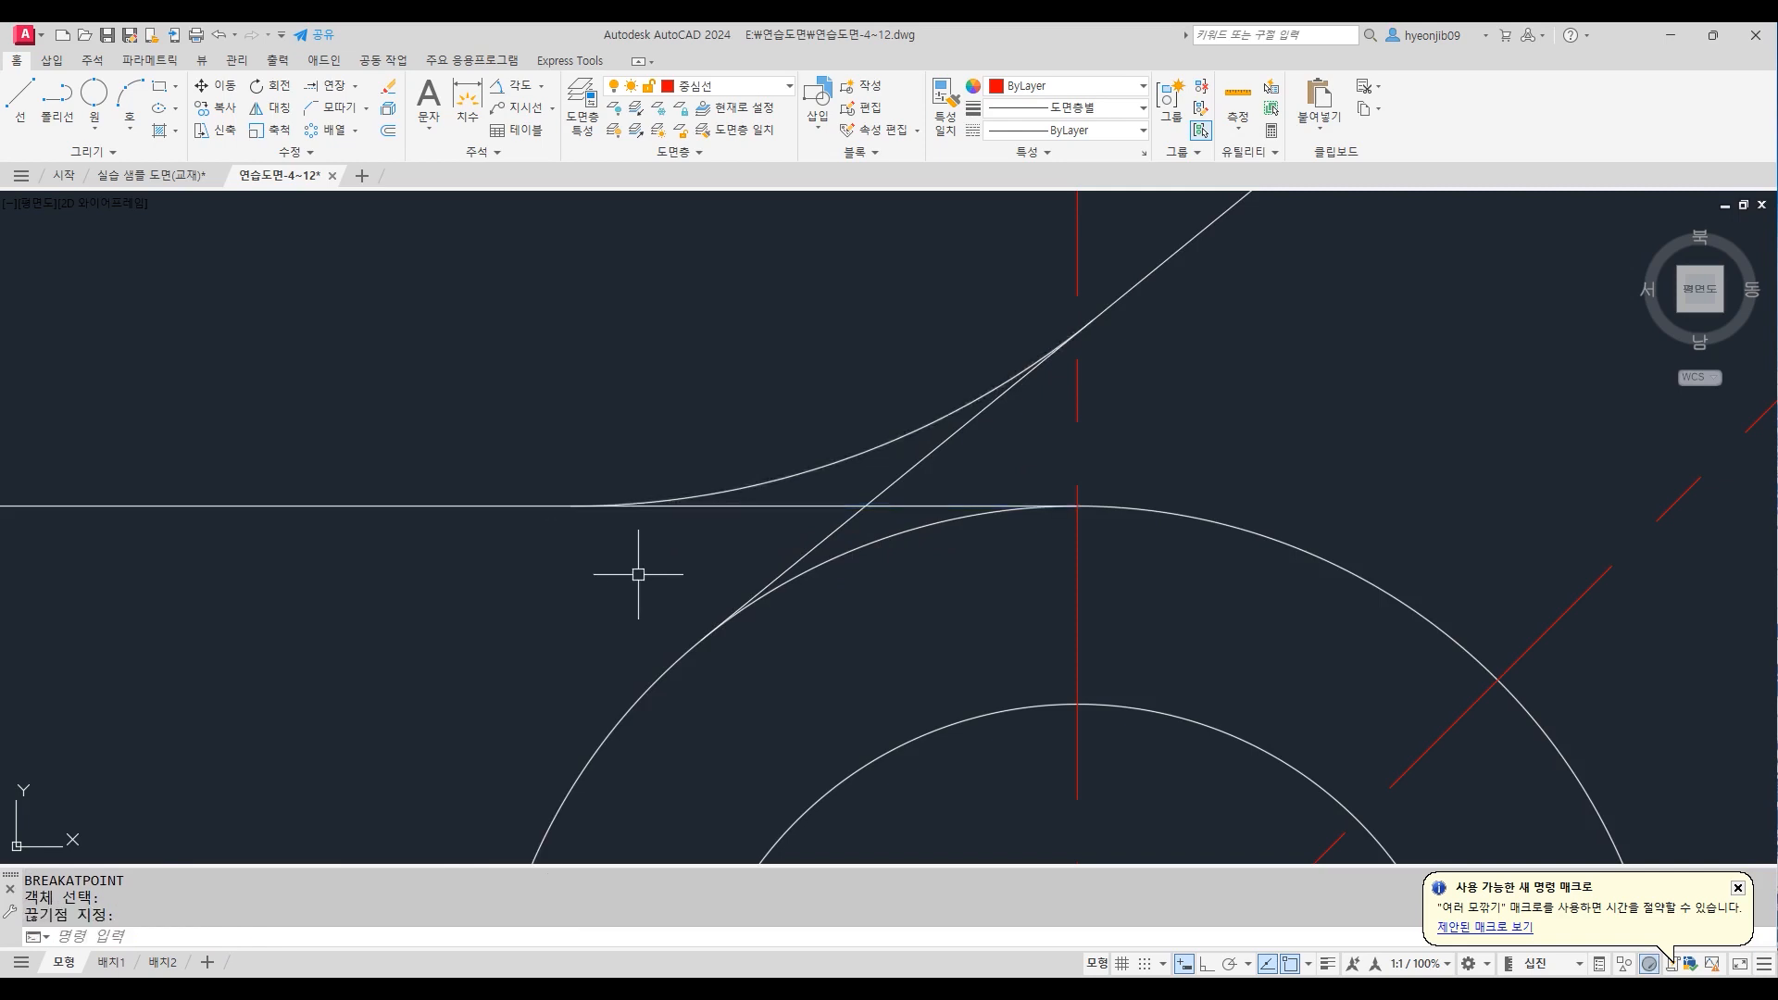
{"action": "key", "text": "Return"}
{"action": "left_click", "coordinate": [954, 434]}
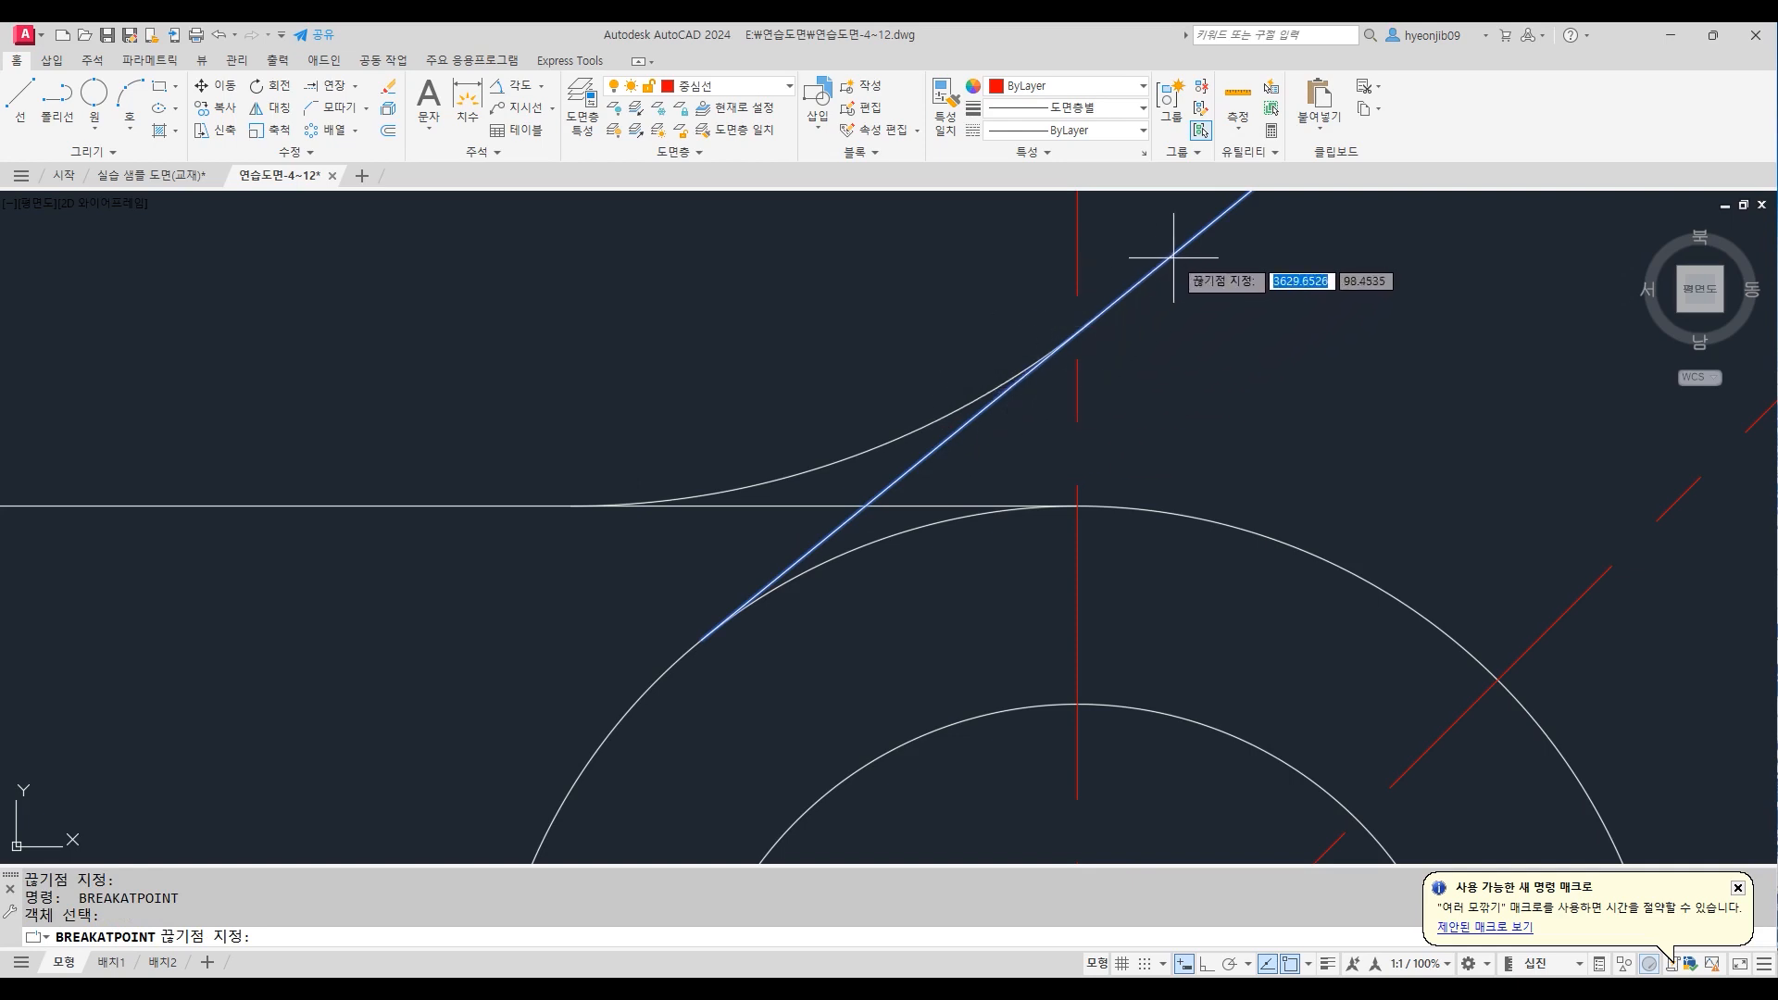
{"action": "scroll", "coordinate": [978, 510], "scroll_direction": "down", "scroll_amount": 2}
{"action": "scroll", "coordinate": [972, 524], "scroll_direction": "down", "scroll_amount": 2}
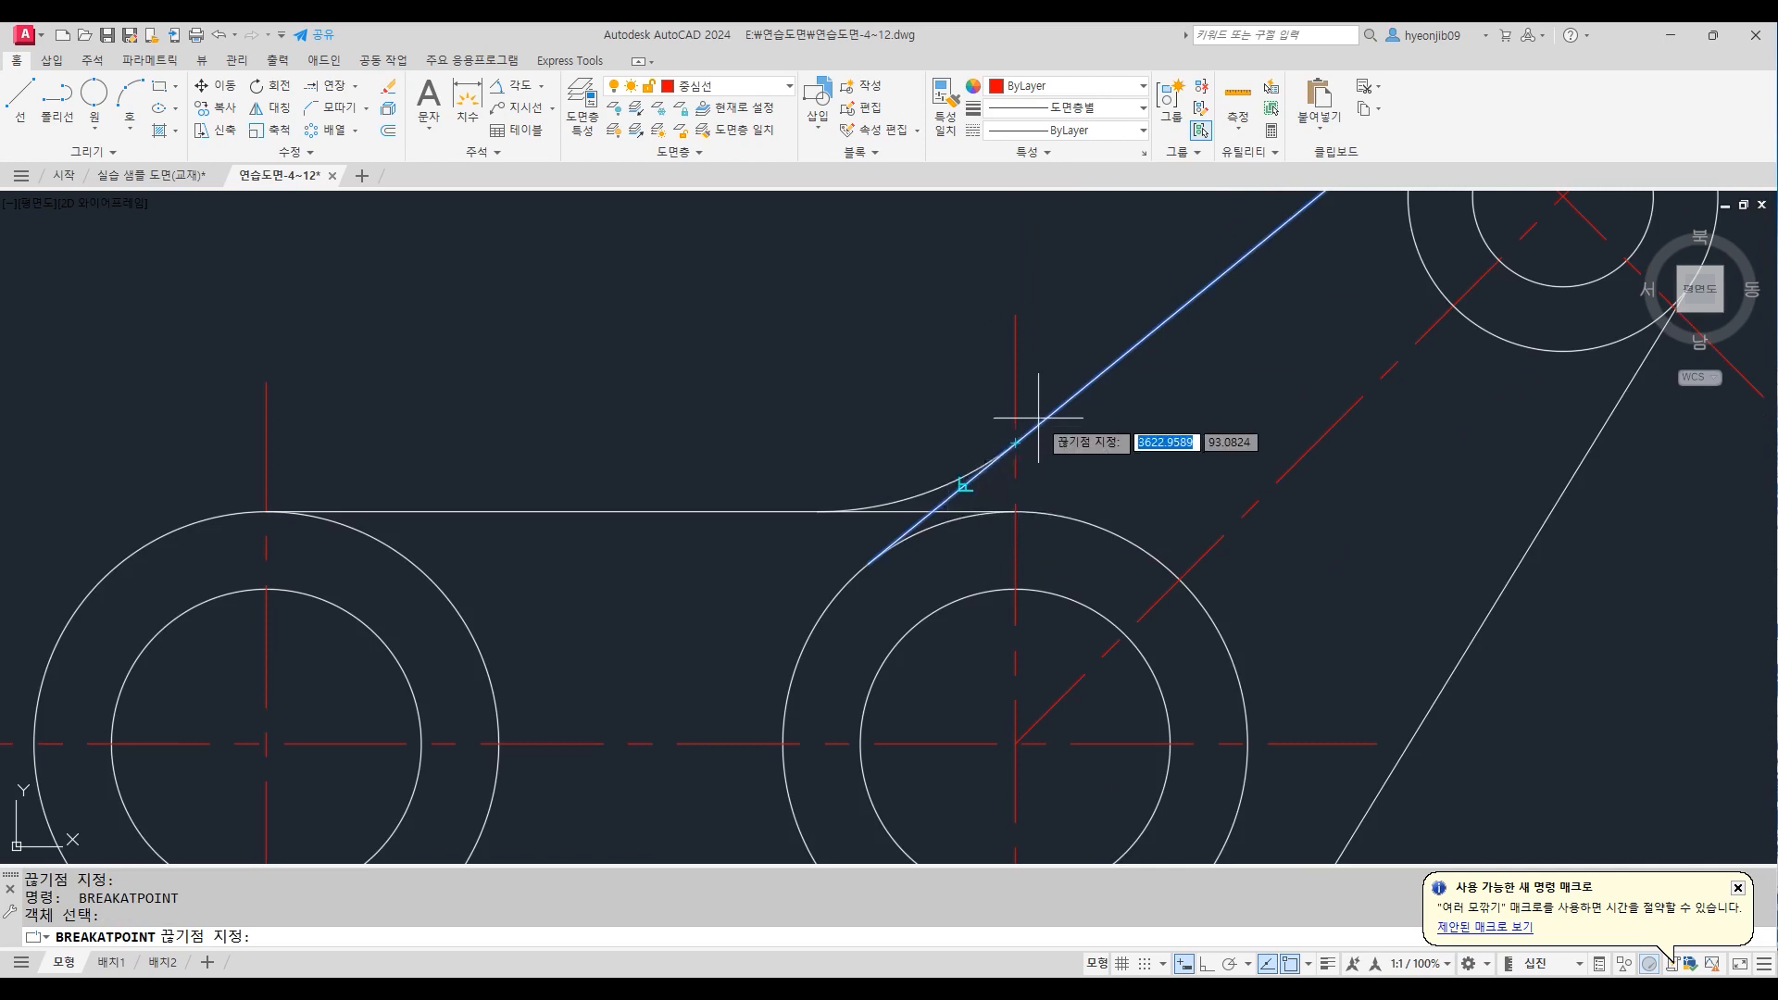
{"action": "scroll", "coordinate": [1029, 427], "scroll_direction": "up", "scroll_amount": 2}
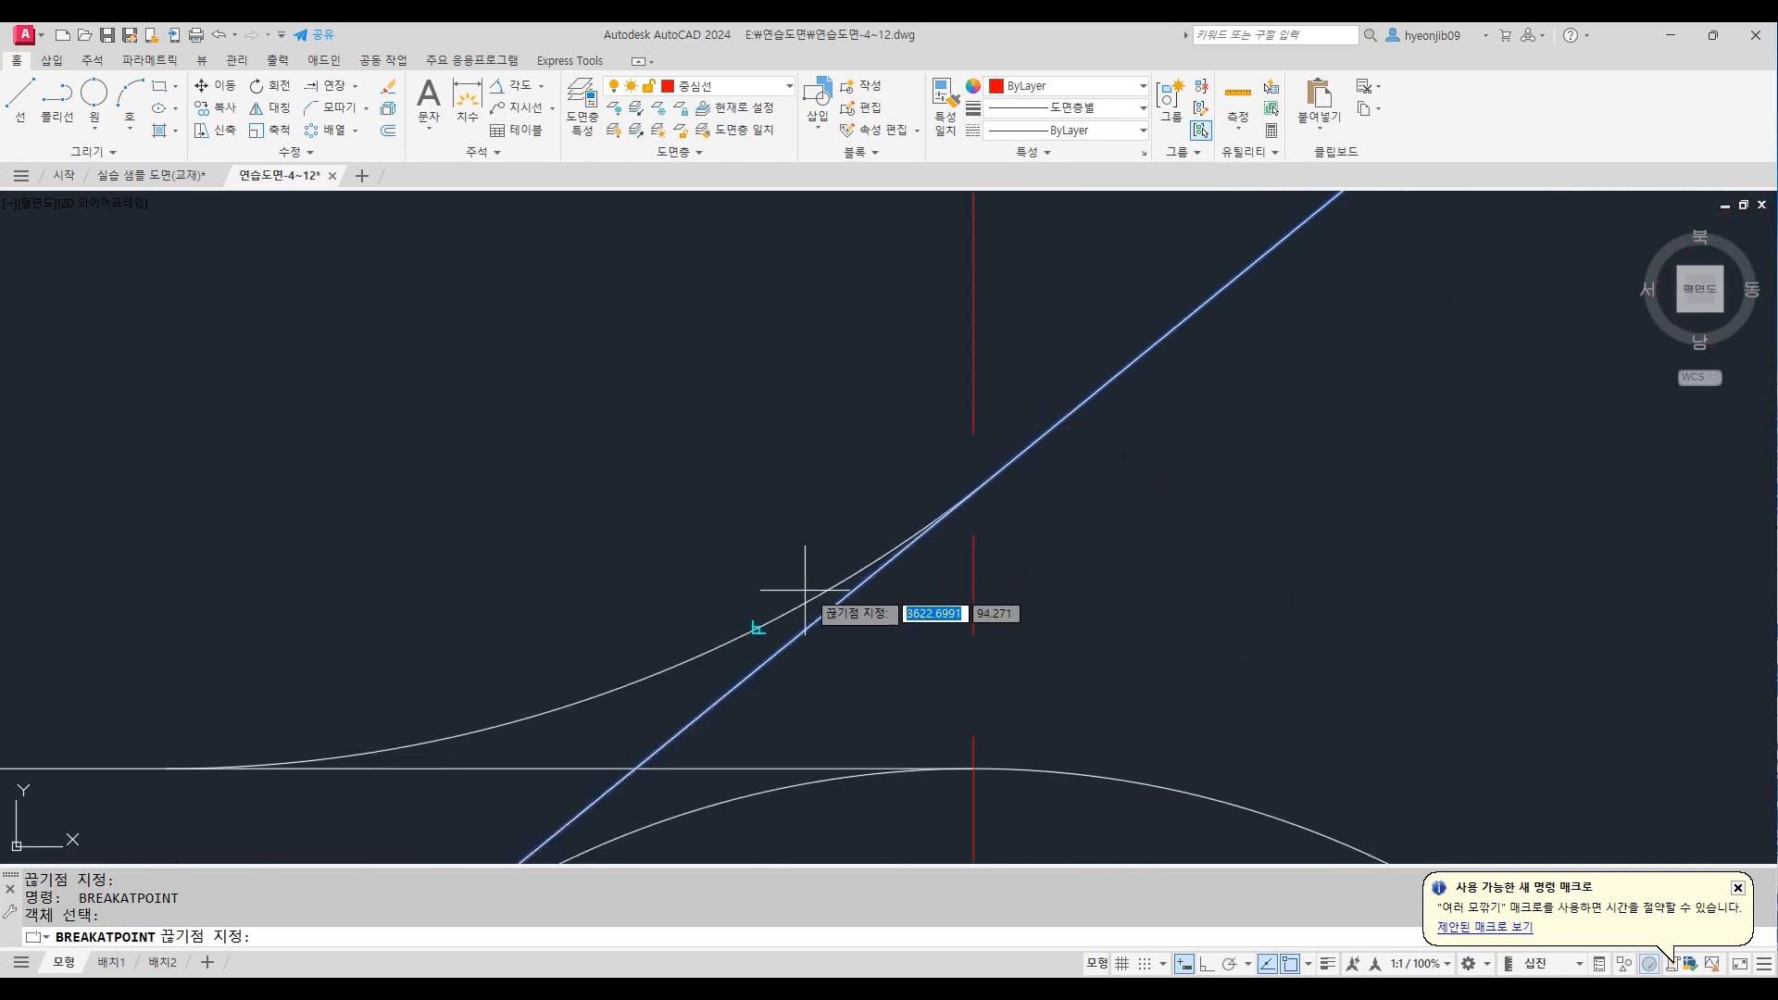
{"action": "left_click", "coordinate": [936, 513]}
Move the two crossing line pieces below the fillet to the 가상선 layer
{"action": "scroll", "coordinate": [1037, 414], "scroll_direction": "down", "scroll_amount": 3}
{"action": "scroll", "coordinate": [943, 502], "scroll_direction": "up", "scroll_amount": 2}
{"action": "left_click", "coordinate": [946, 483]}
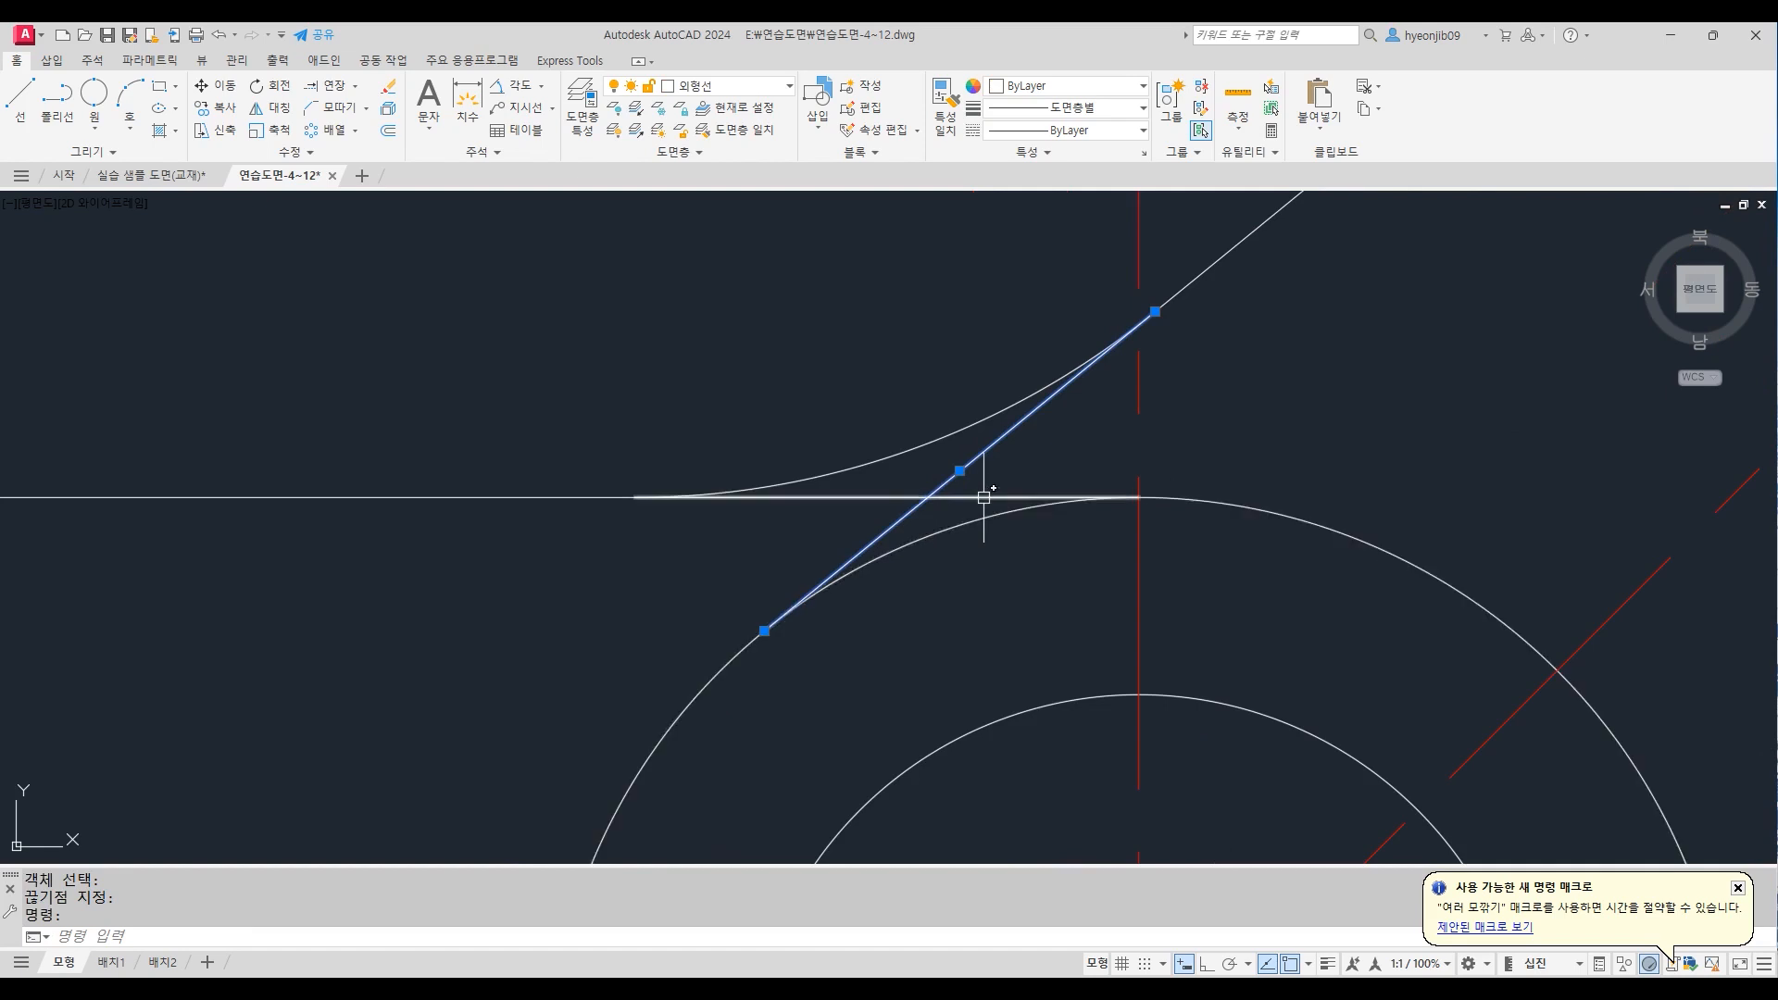
{"action": "left_click", "coordinate": [972, 498]}
{"action": "left_click", "coordinate": [765, 100]}
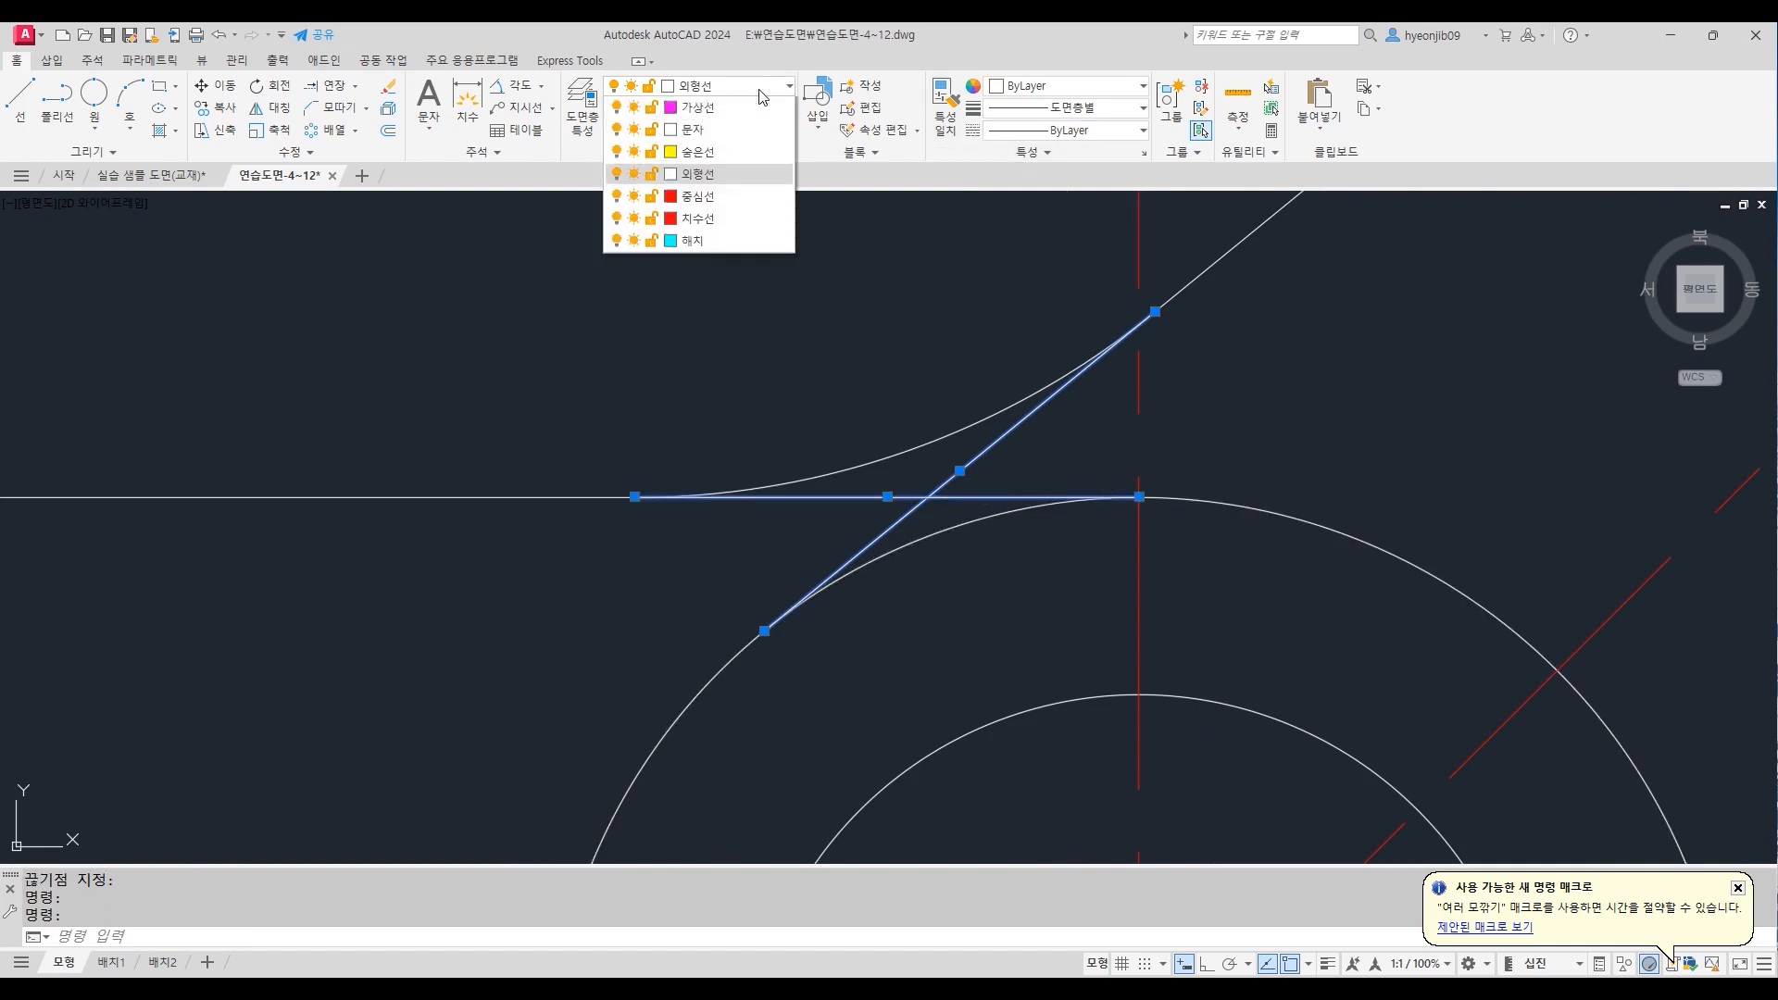
{"action": "left_click", "coordinate": [724, 165]}
{"action": "key", "text": "Escape"}
{"action": "scroll", "coordinate": [1130, 516], "scroll_direction": "down", "scroll_amount": 9}
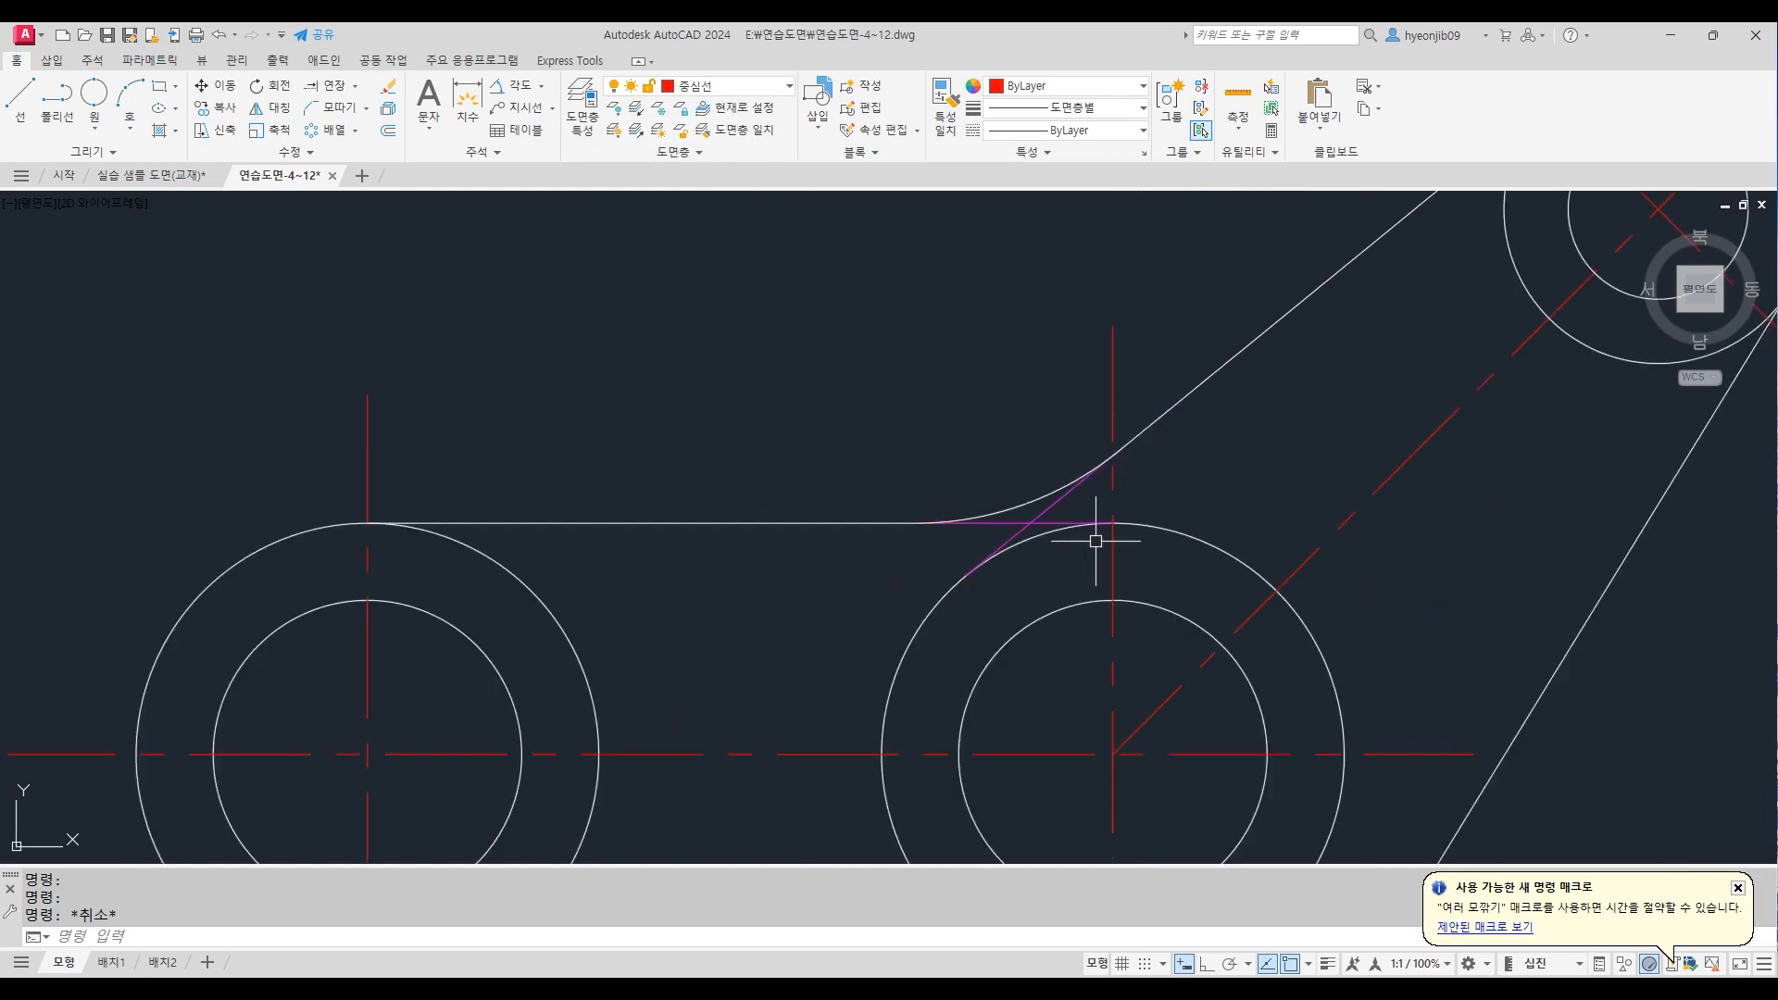
Trim the inner part of the raised outer circle between the arm's two tangent edges
{"action": "middle_click_drag", "start_coordinate": [1333, 665], "coordinate": [1161, 668]}
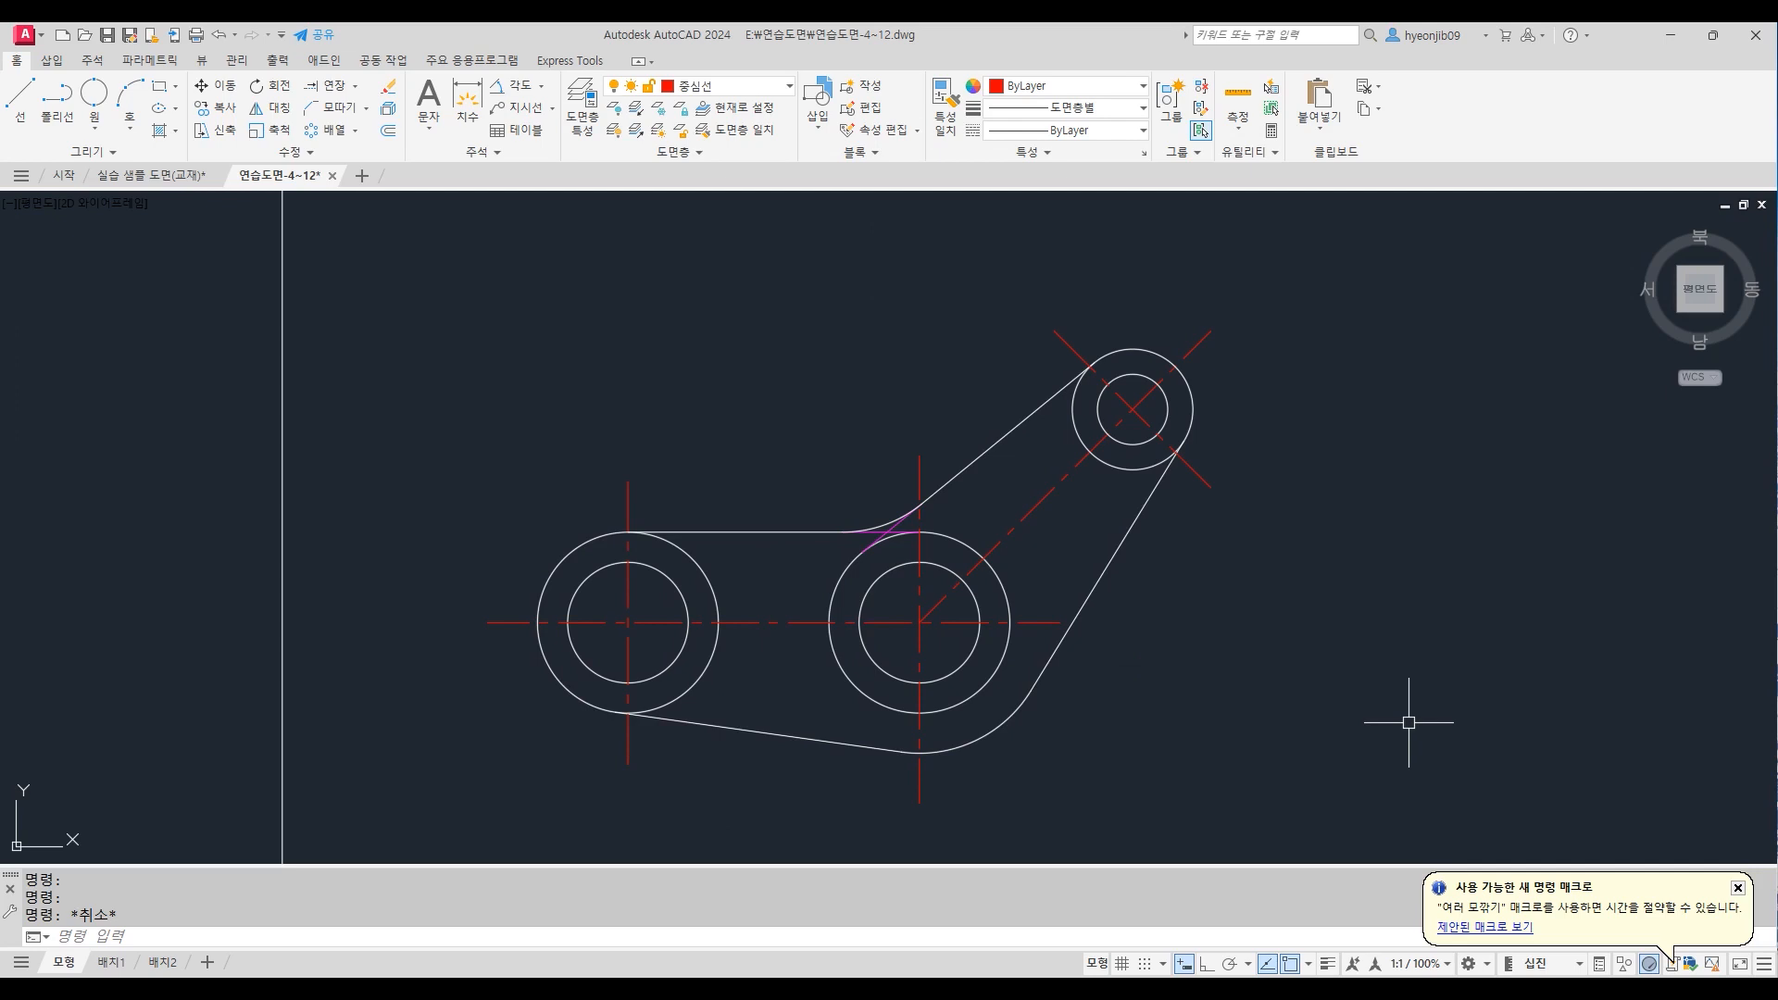
{"action": "type", "text": "tr"}
{"action": "key", "text": "space"}
{"action": "left_click", "coordinate": [1114, 466]}
{"action": "scroll", "coordinate": [1114, 464], "scroll_direction": "up", "scroll_amount": 8}
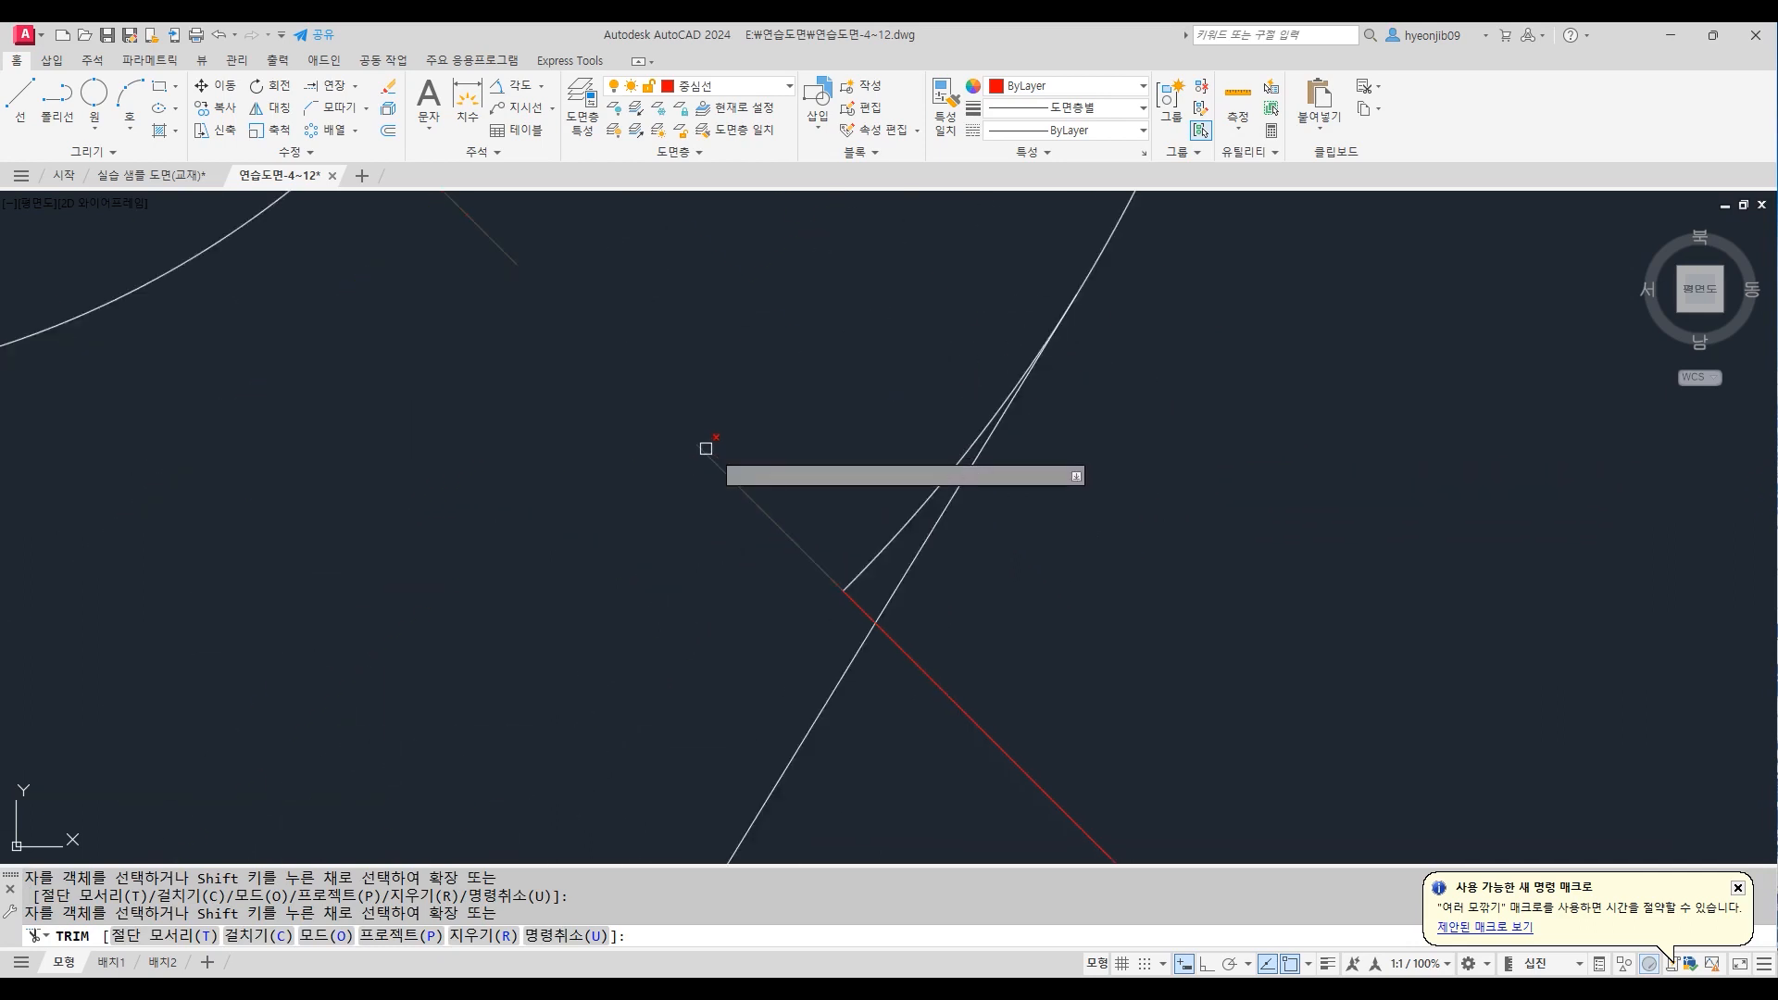
{"action": "scroll", "coordinate": [1144, 504], "scroll_direction": "down", "scroll_amount": 6}
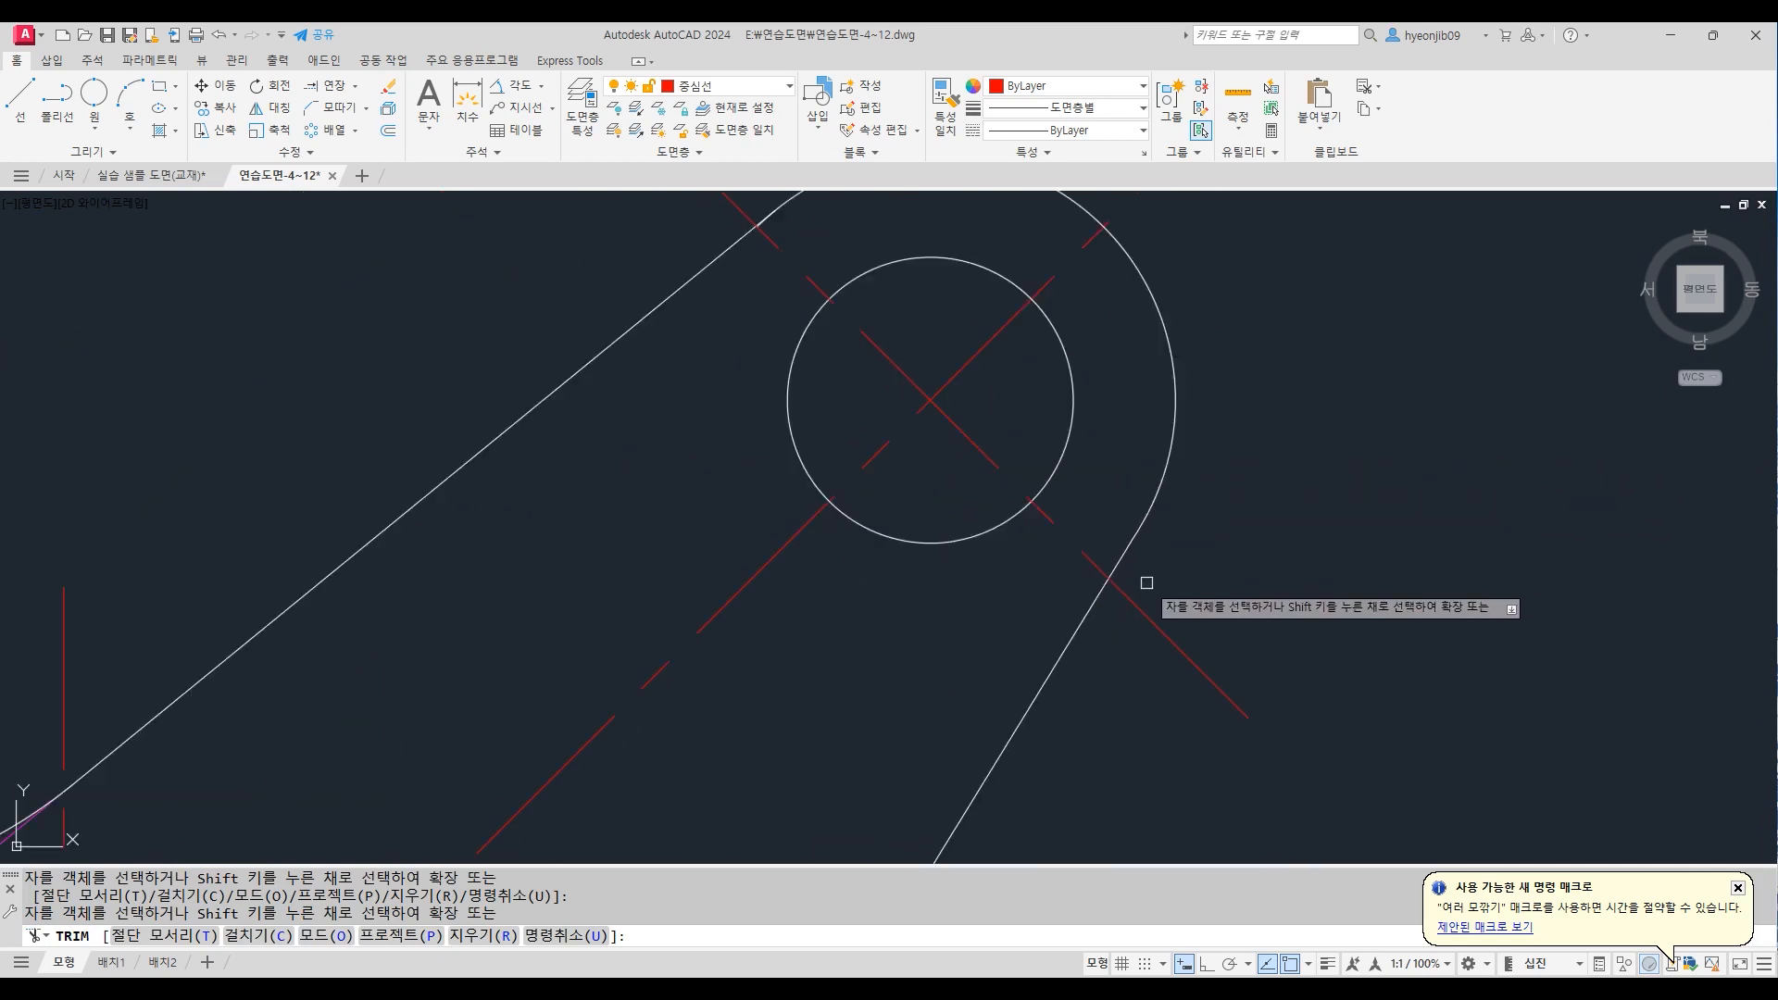
{"action": "scroll", "coordinate": [874, 393], "scroll_direction": "up", "scroll_amount": 6}
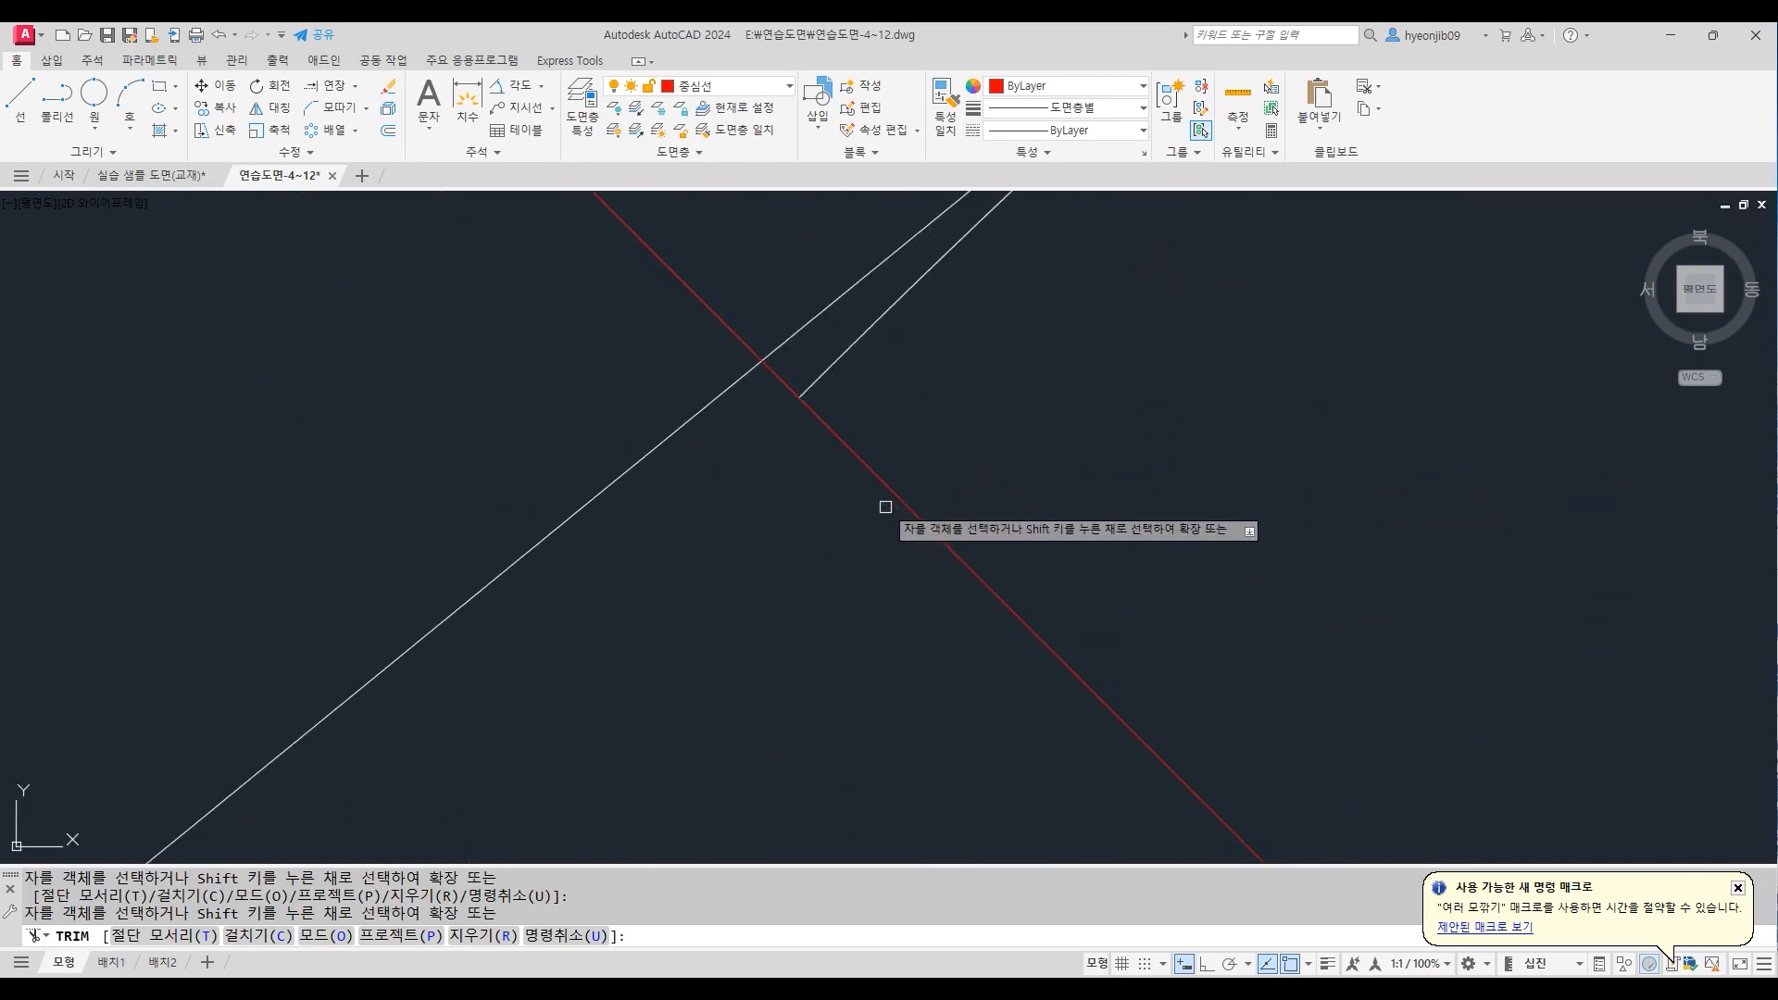
{"action": "scroll", "coordinate": [843, 356], "scroll_direction": "down", "scroll_amount": 5}
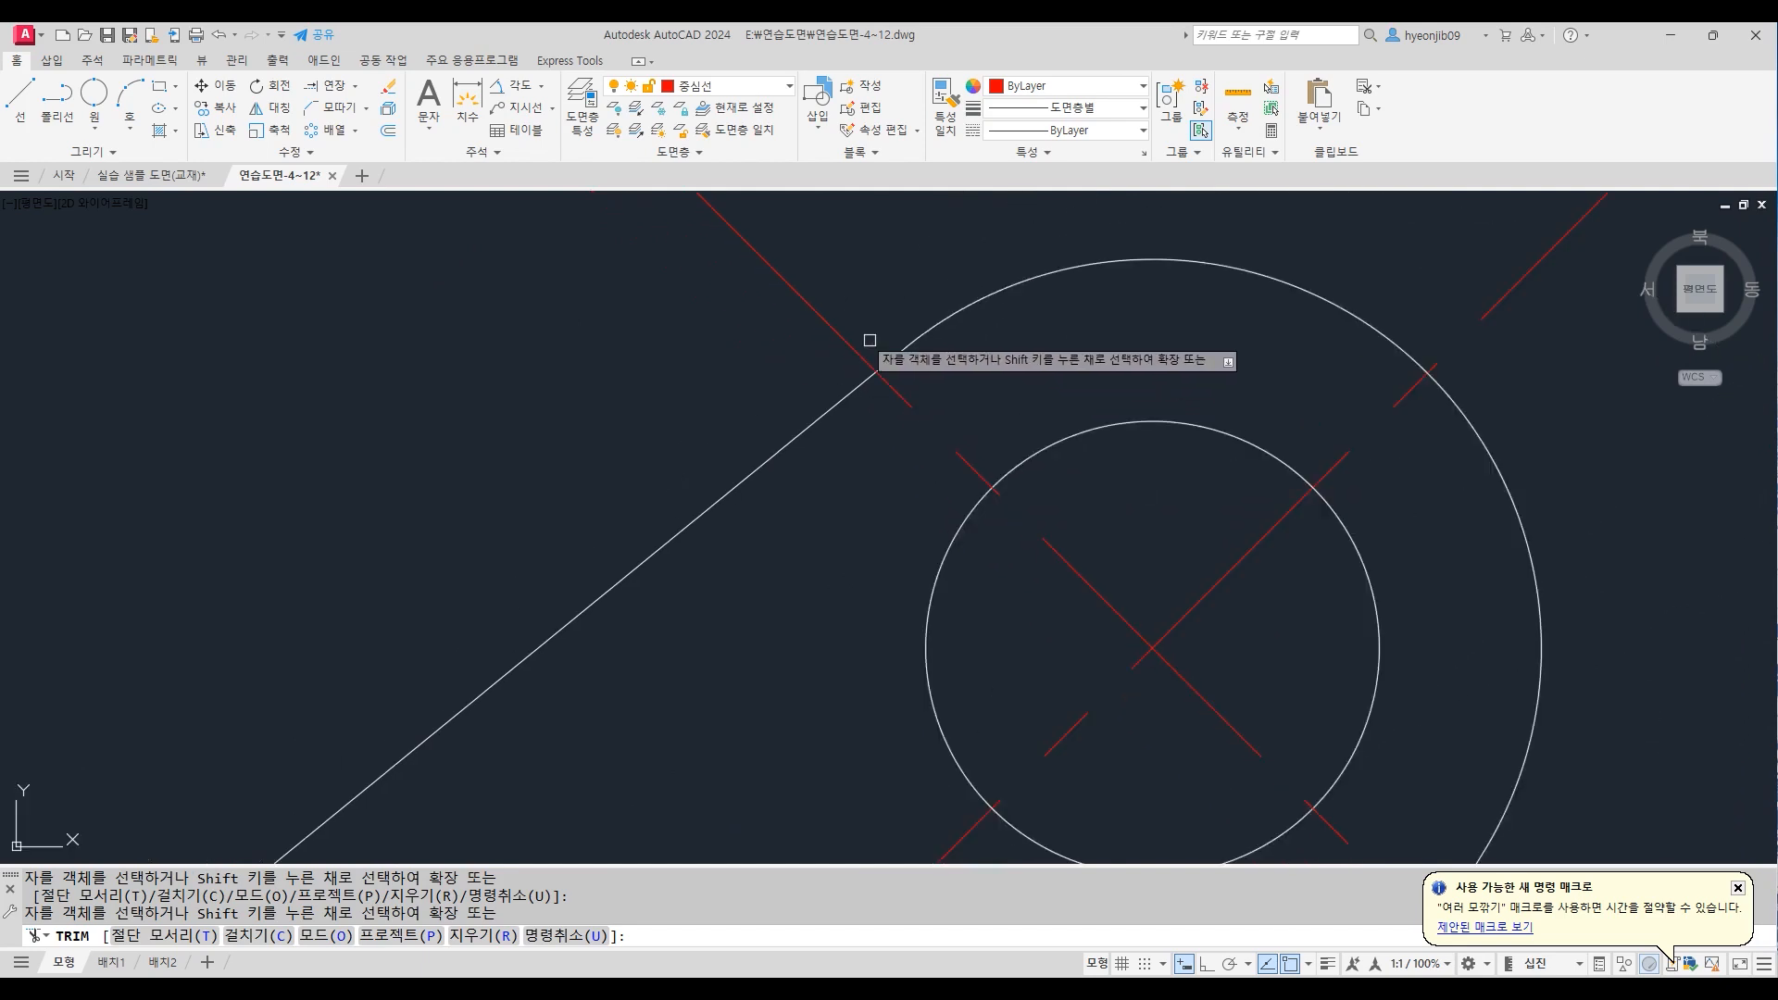
{"action": "scroll", "coordinate": [1143, 386], "scroll_direction": "down", "scroll_amount": 3}
{"action": "key", "text": "Return"}
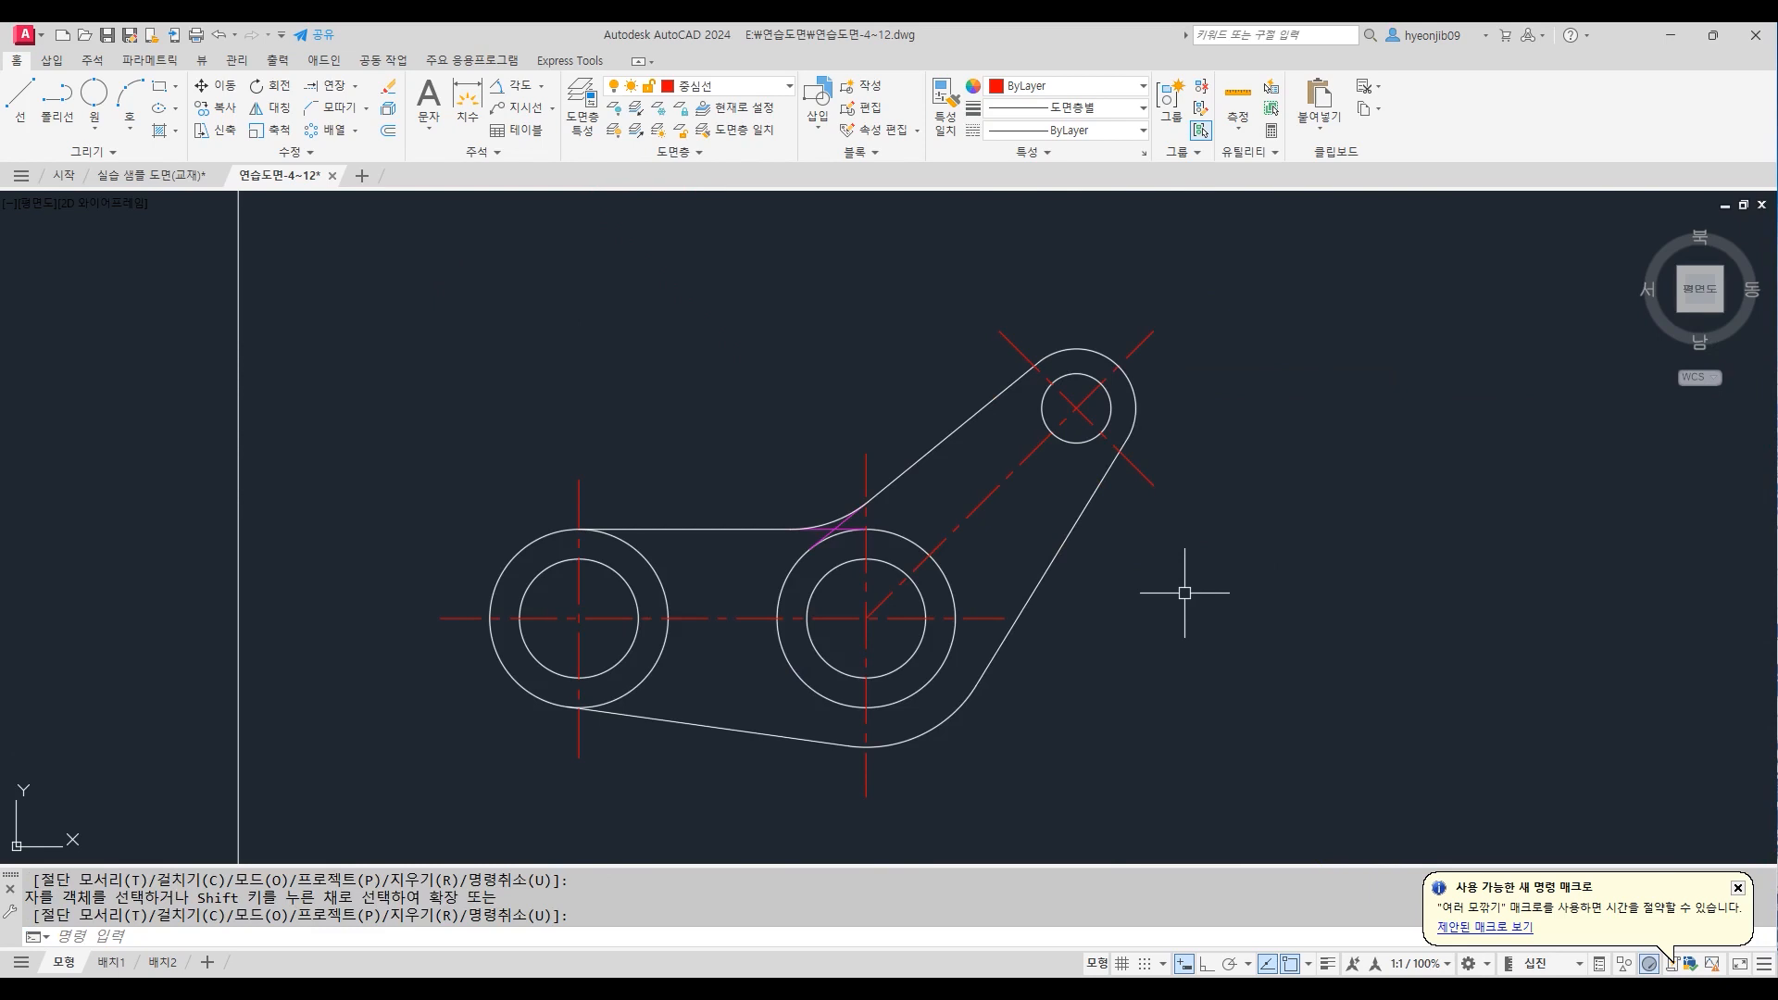
Undo the last extension and extend the arm's diagonal centreline through the middle circles to the outer circle's far side
{"action": "key", "text": "ctrl+z"}
{"action": "key", "text": "ctrl+z"}
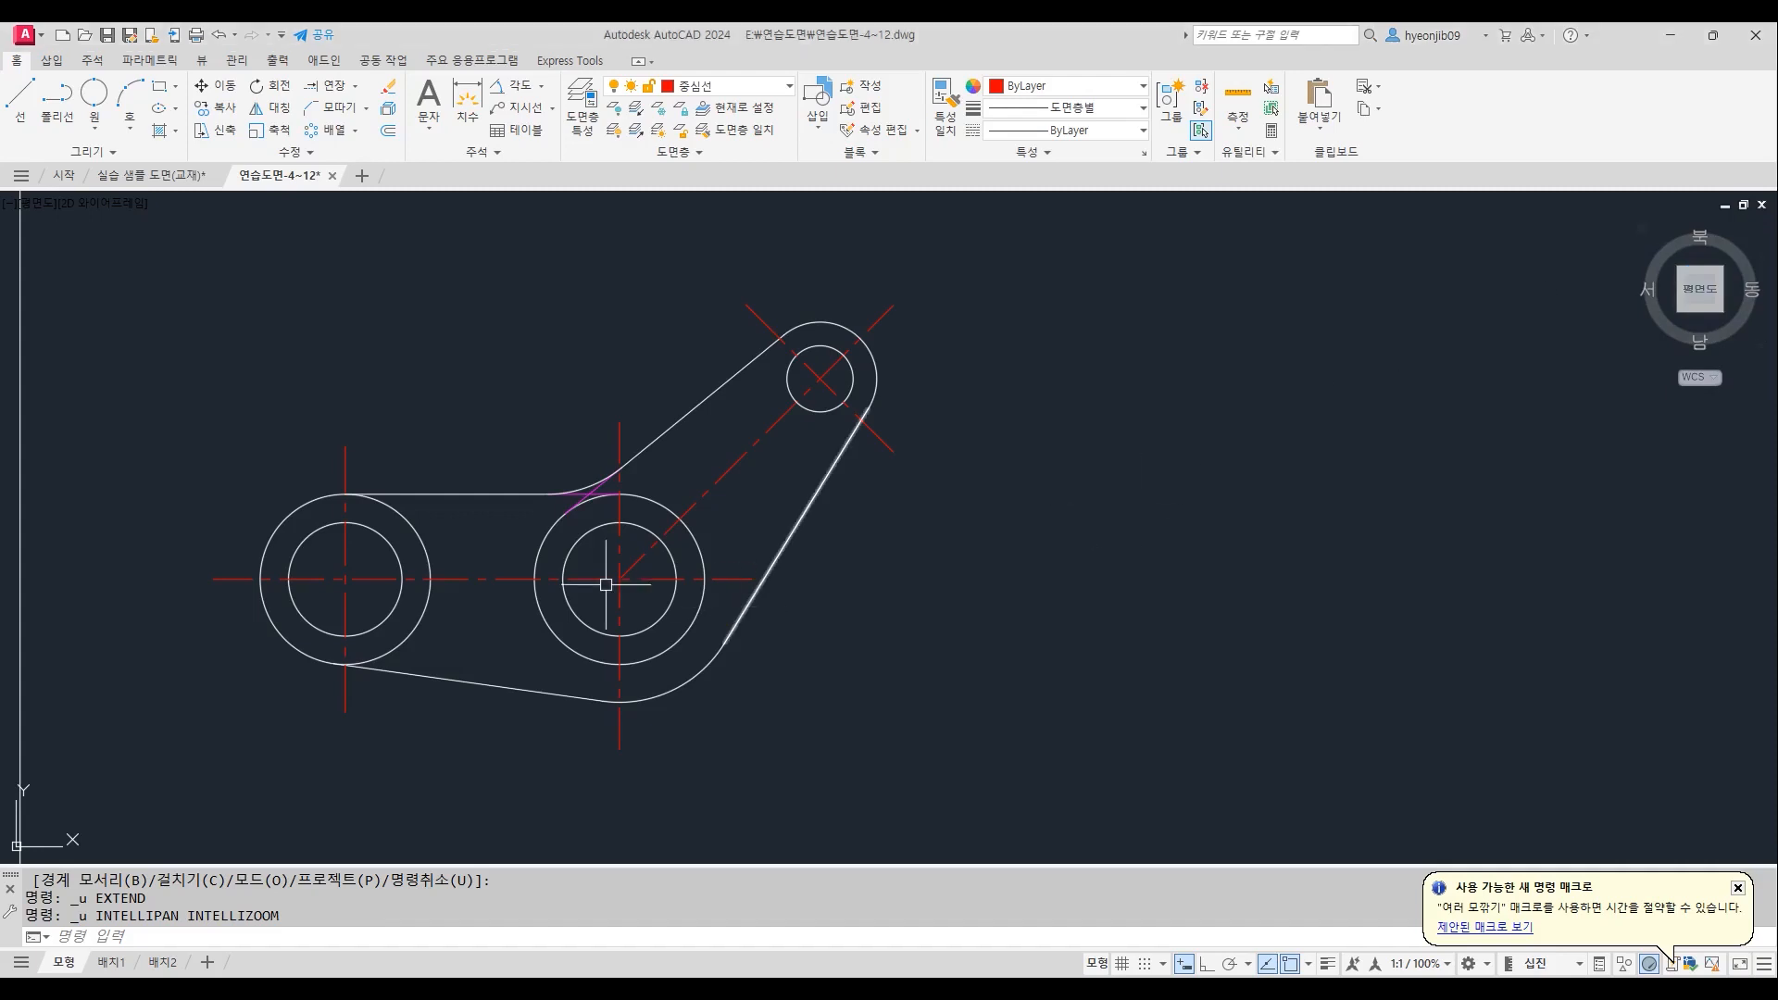
{"action": "scroll", "coordinate": [581, 586], "scroll_direction": "up", "scroll_amount": 2}
{"action": "key", "text": "Return"}
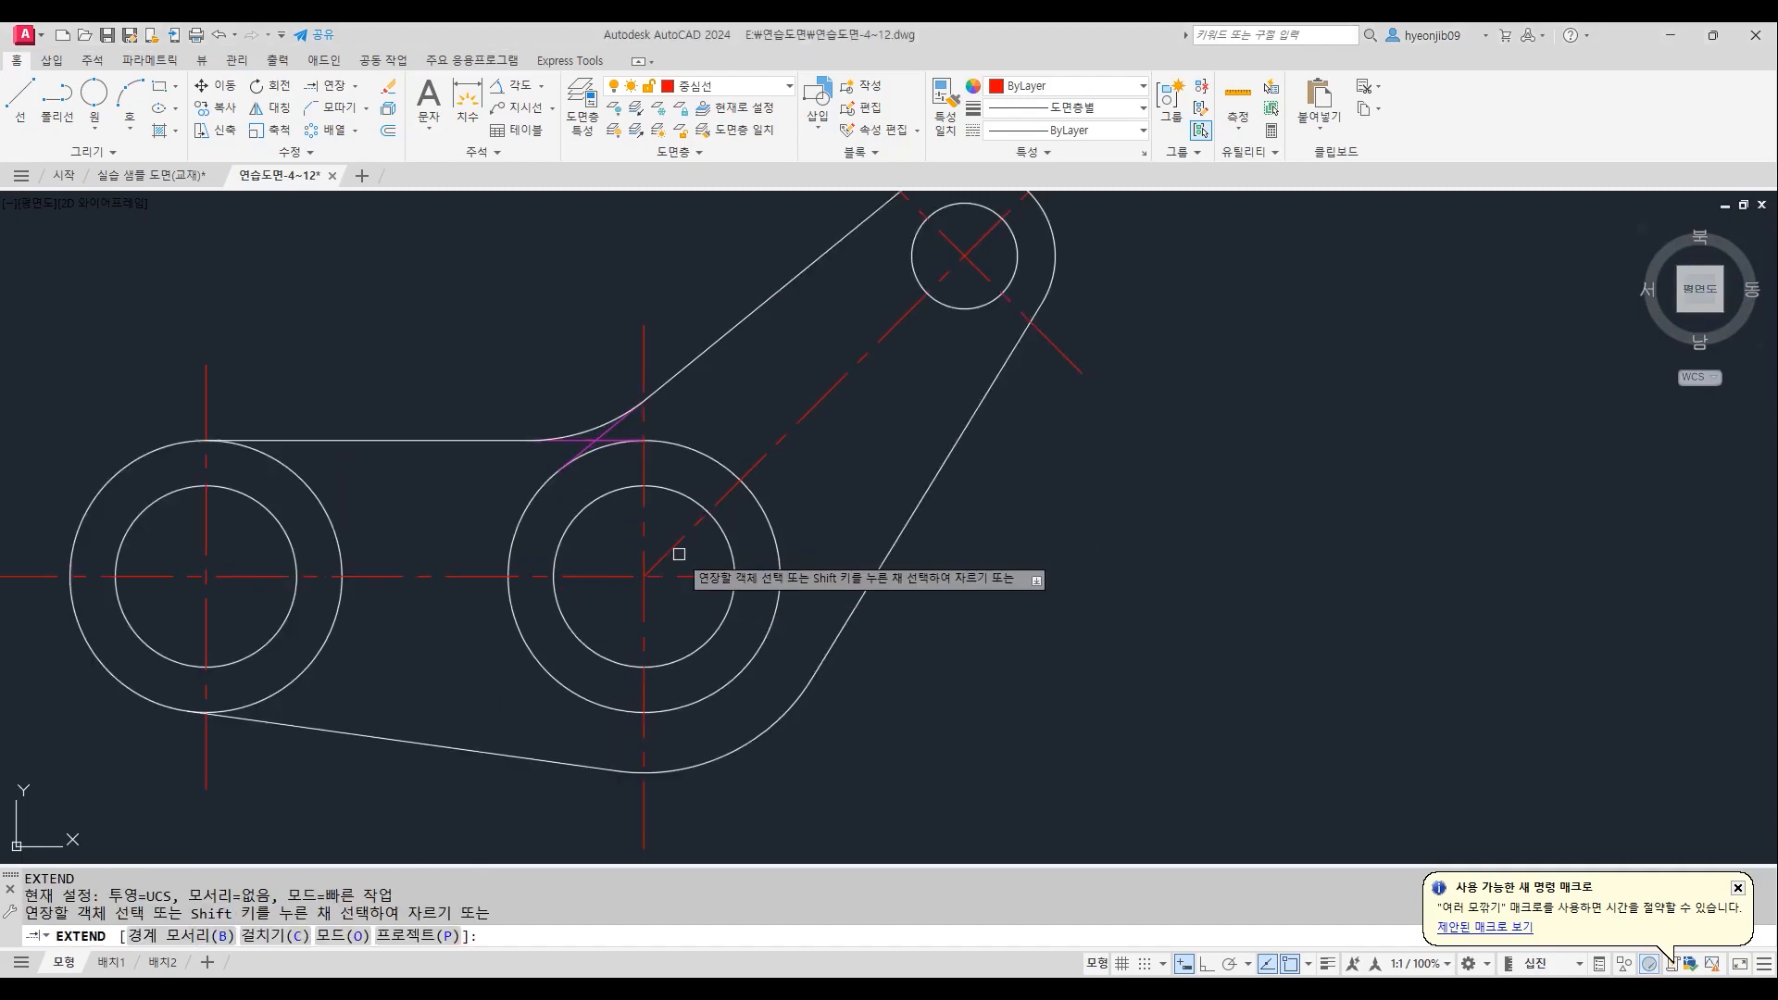
{"action": "left_click", "coordinate": [676, 551]}
{"action": "key", "text": "Return"}
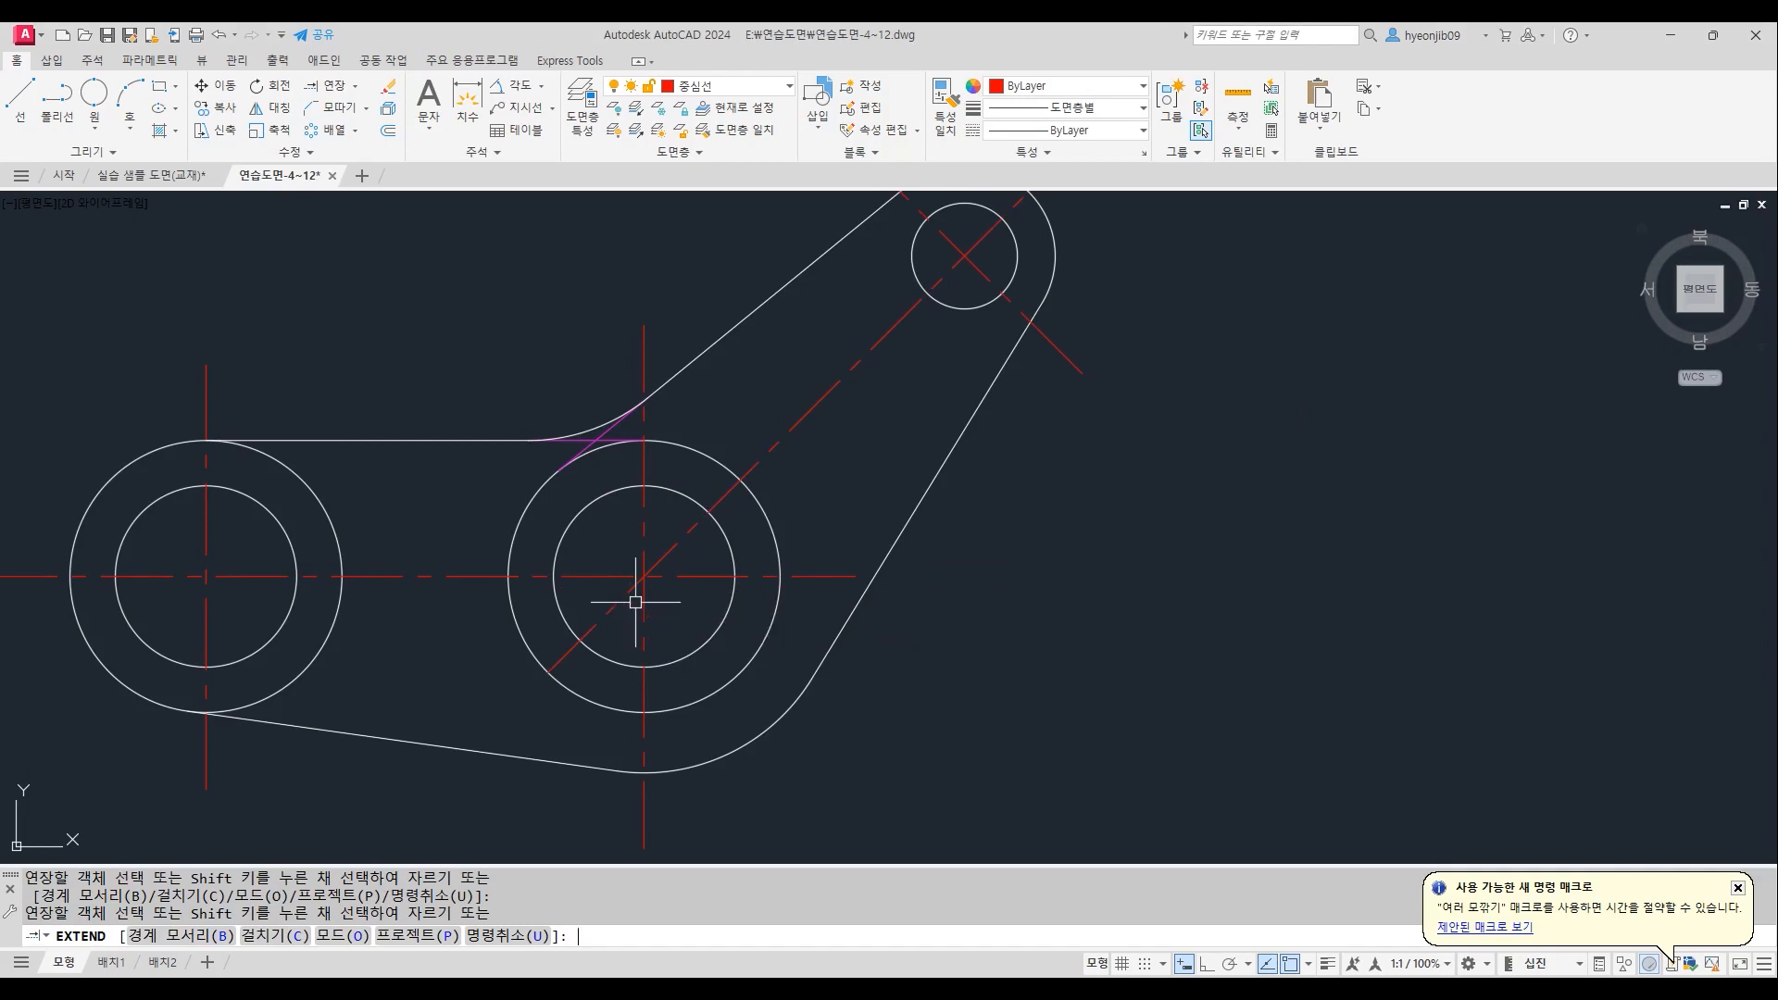
Make 외형선 the current layer and draw a 70 by 70 square in the empty space beside the link figure
{"action": "scroll", "coordinate": [497, 582], "scroll_direction": "down", "scroll_amount": 4}
{"action": "middle_click_drag", "start_coordinate": [833, 574], "coordinate": [758, 588]}
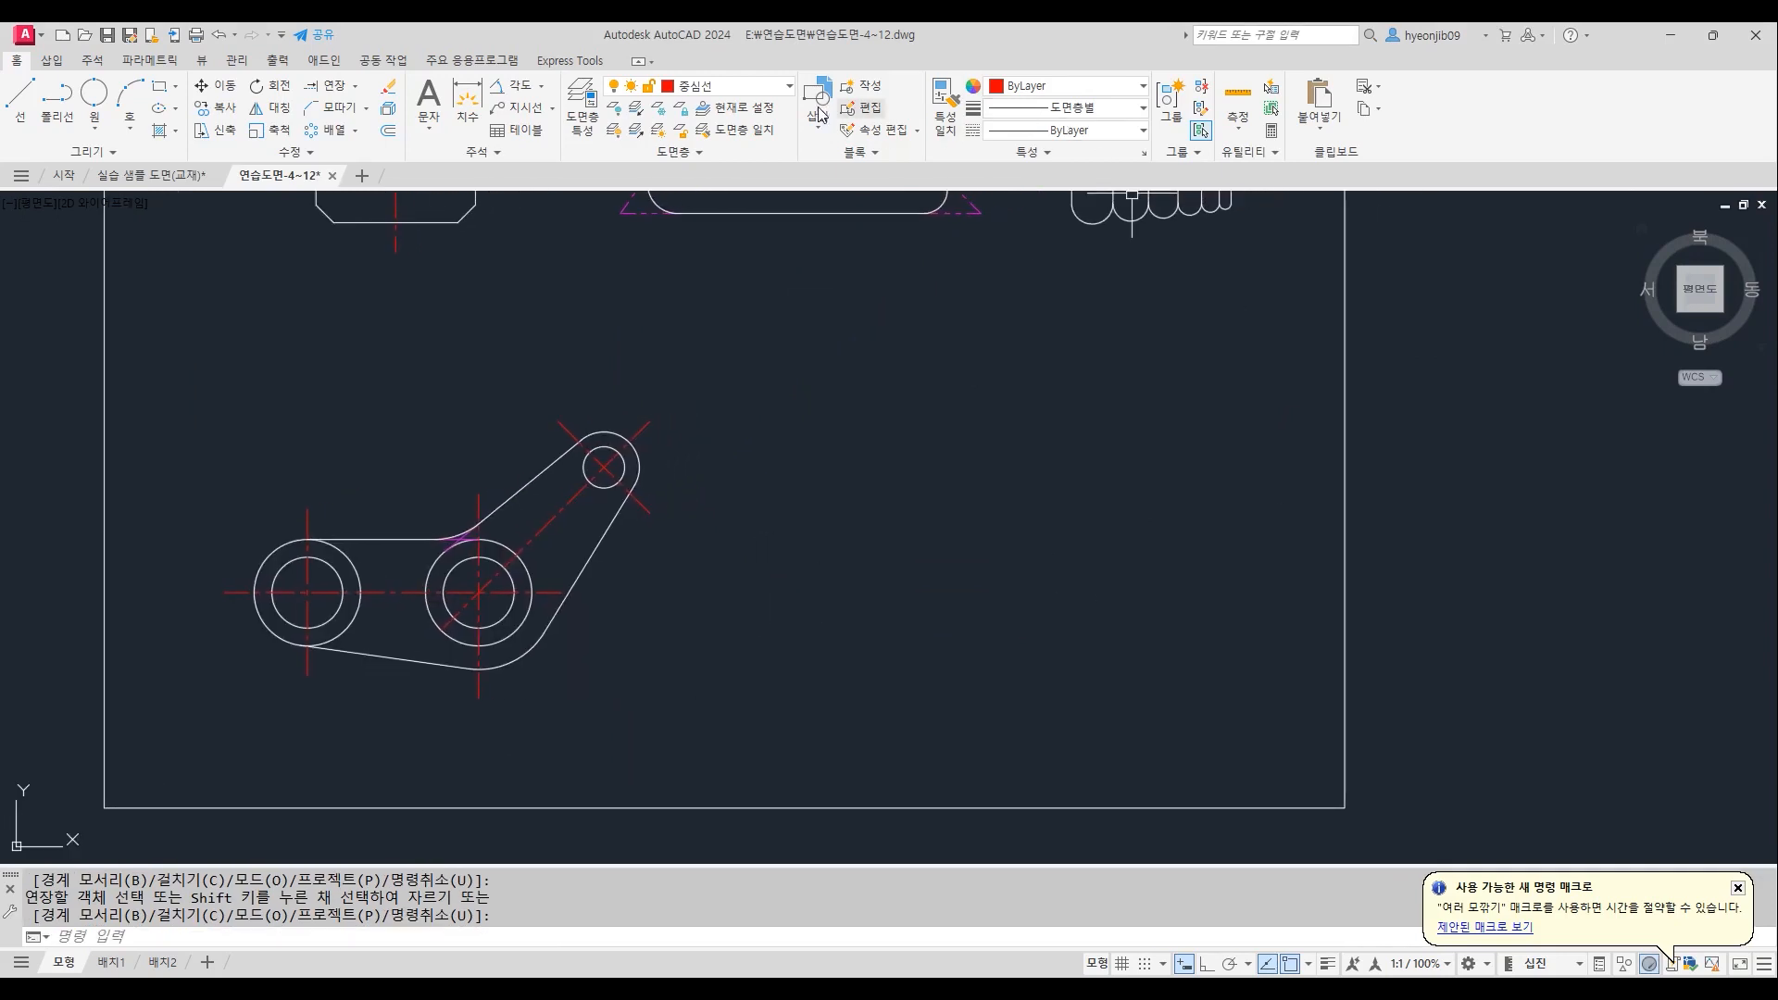
{"action": "left_click", "coordinate": [763, 95]}
{"action": "left_click", "coordinate": [707, 227]}
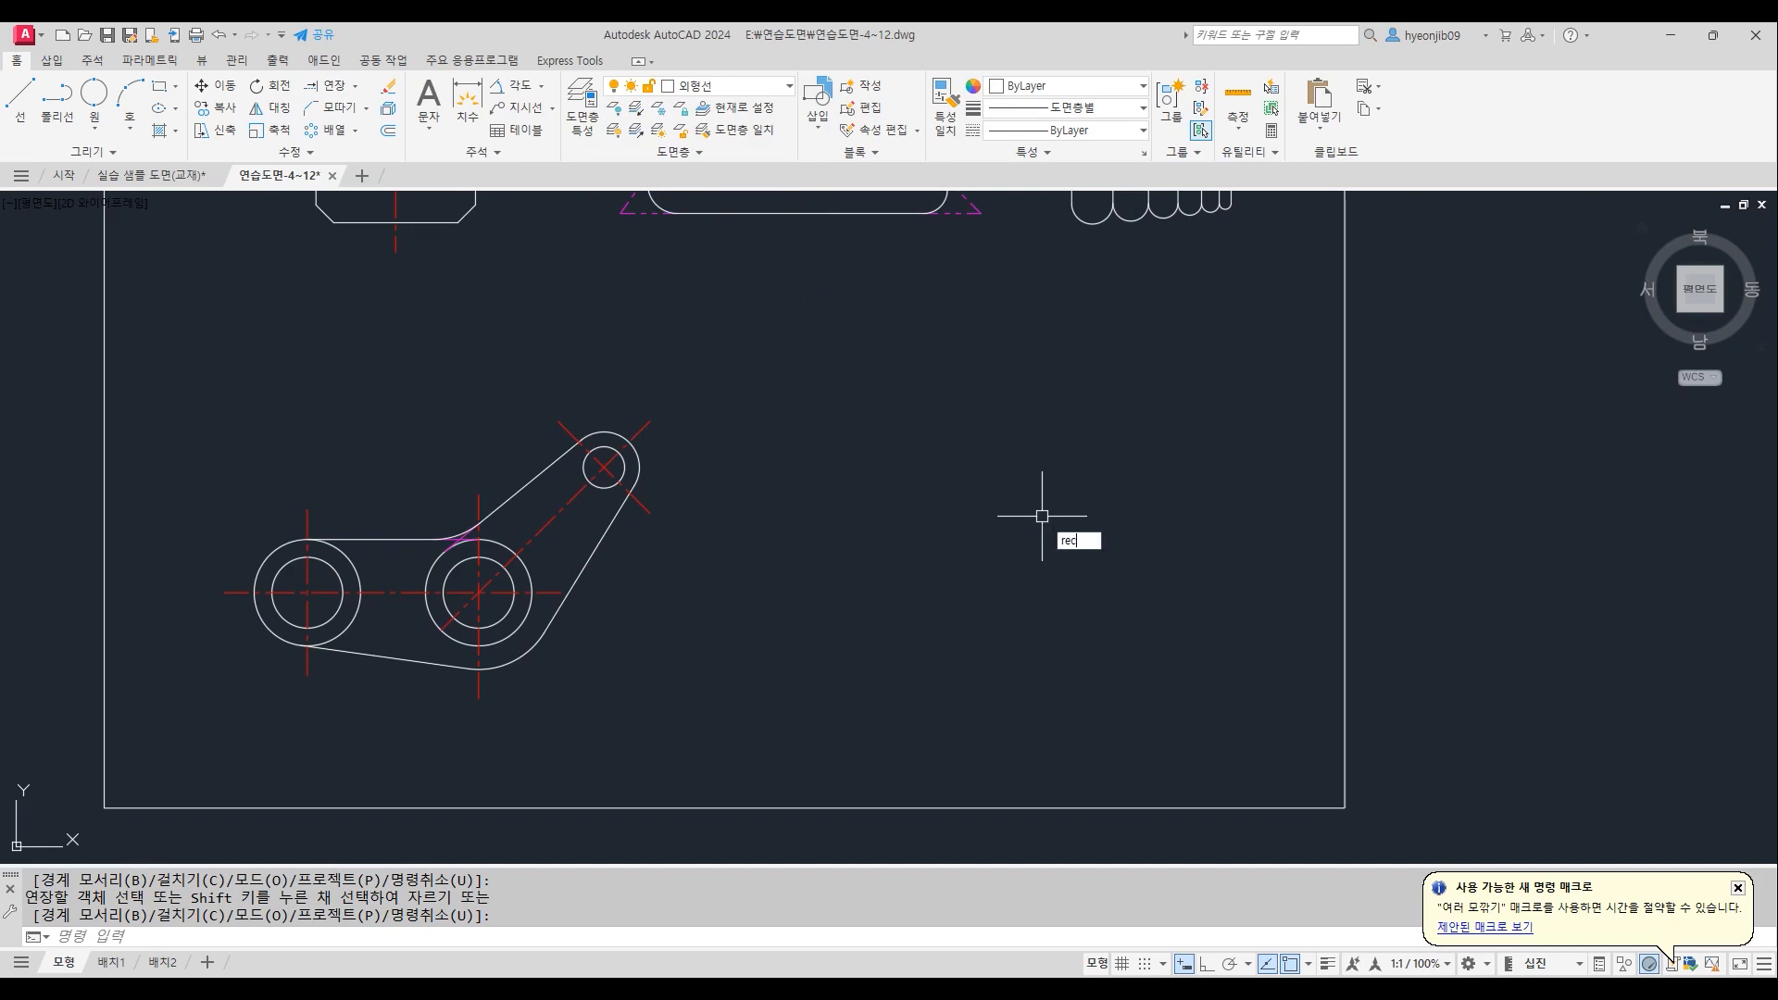
{"action": "type", "text": "rec"}
{"action": "key", "text": "Return"}
{"action": "left_click", "coordinate": [829, 647]}
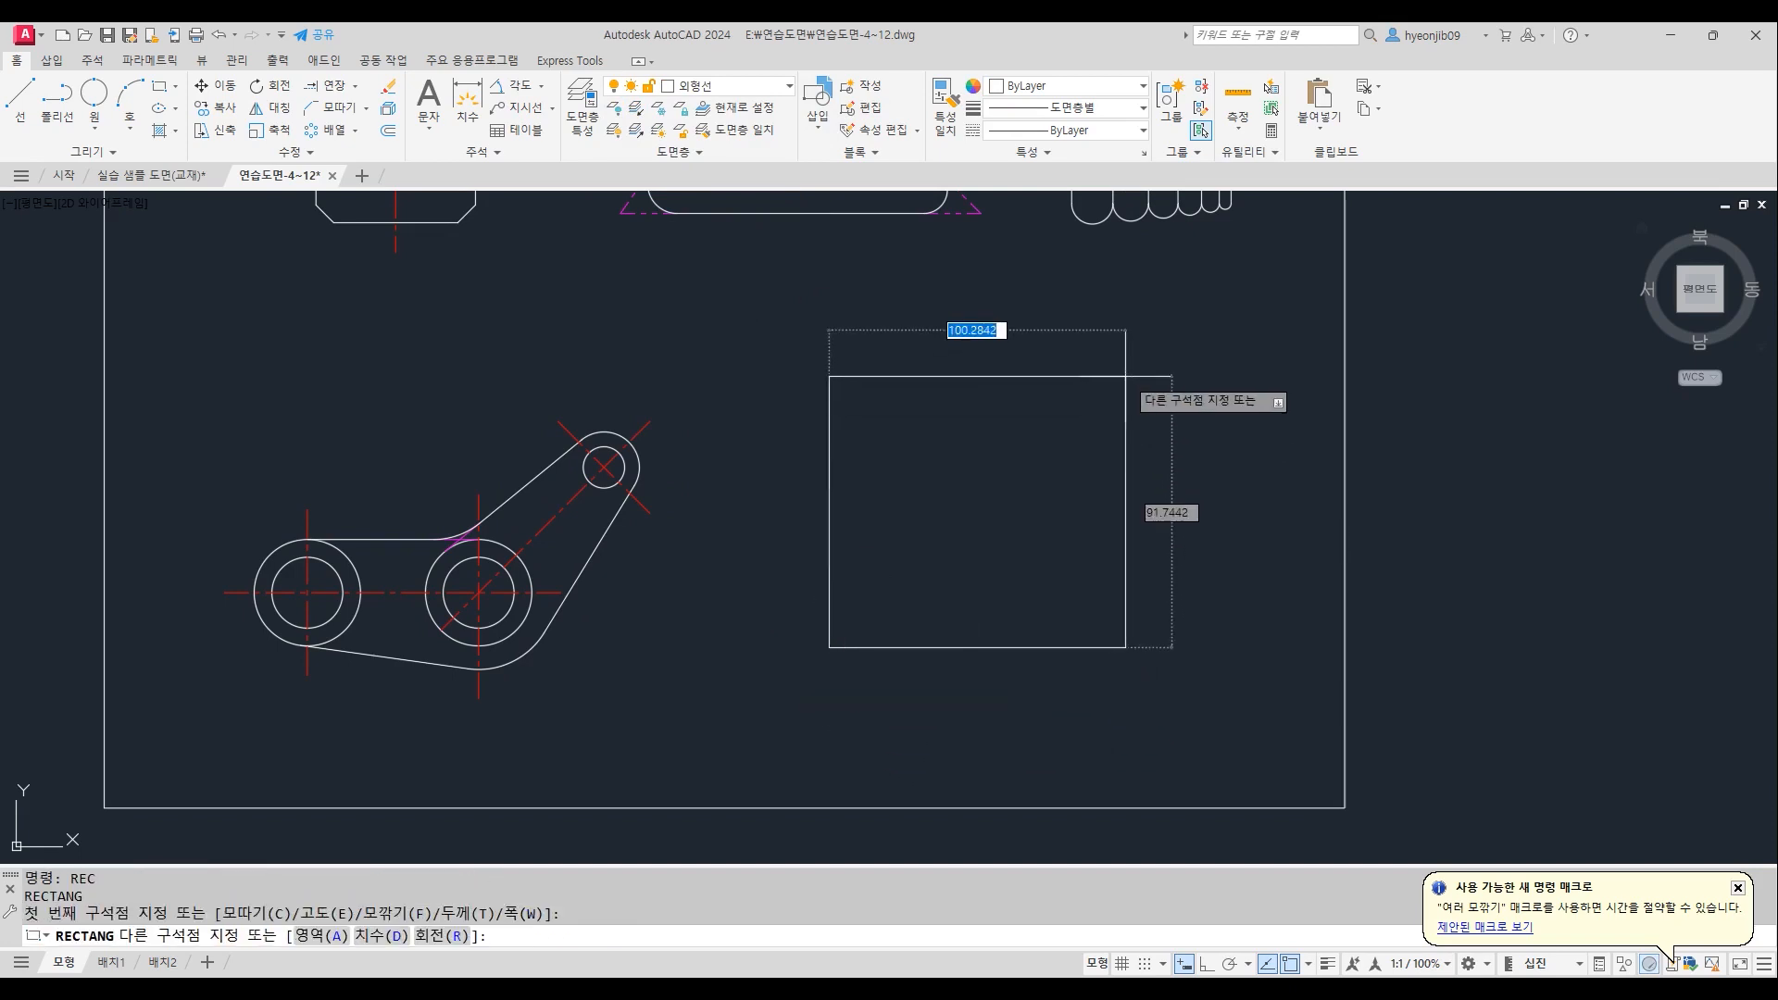
{"action": "type", "text": "70"}
{"action": "key", "text": "Tab"}
{"action": "type", "text": "70"}
{"action": "key", "text": "Return"}
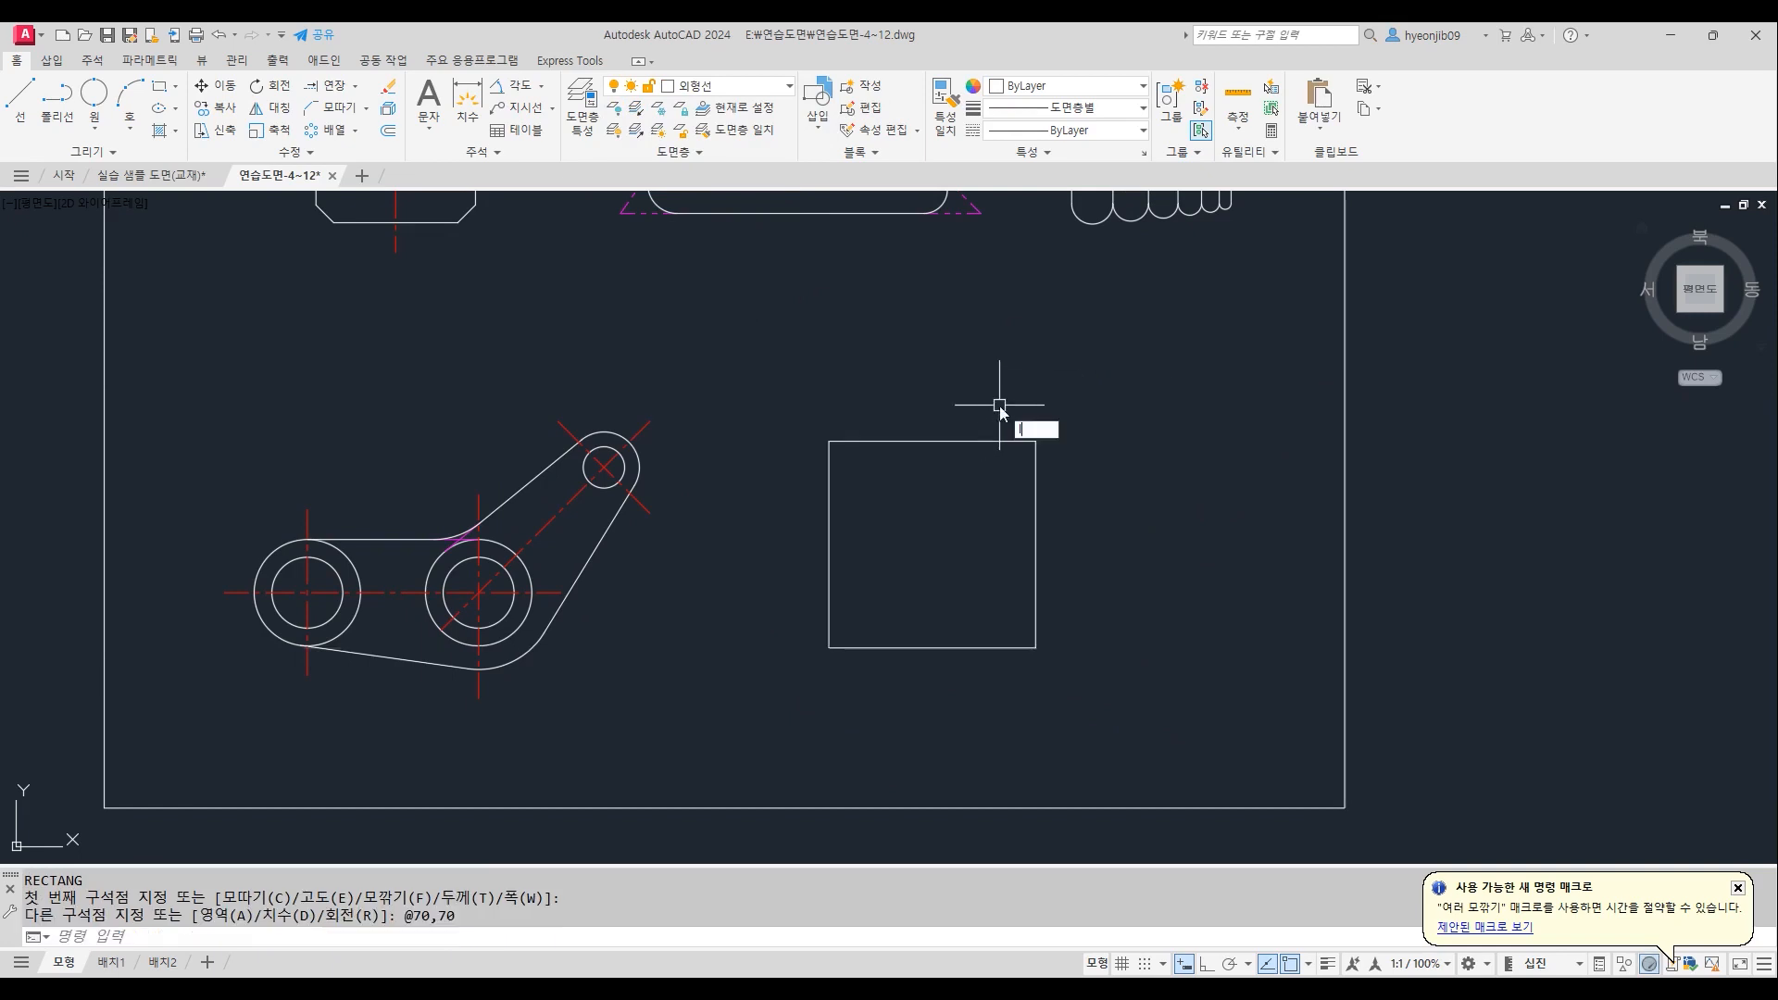
Draw a vertical and a horizontal line through the square, joining the midpoints of its opposite sides
{"action": "type", "text": "l"}
{"action": "key", "text": "Return"}
{"action": "left_click", "coordinate": [933, 441]}
{"action": "left_click", "coordinate": [933, 645]}
{"action": "key", "text": "Return"}
{"action": "key", "text": "Return"}
{"action": "left_click", "coordinate": [829, 544]}
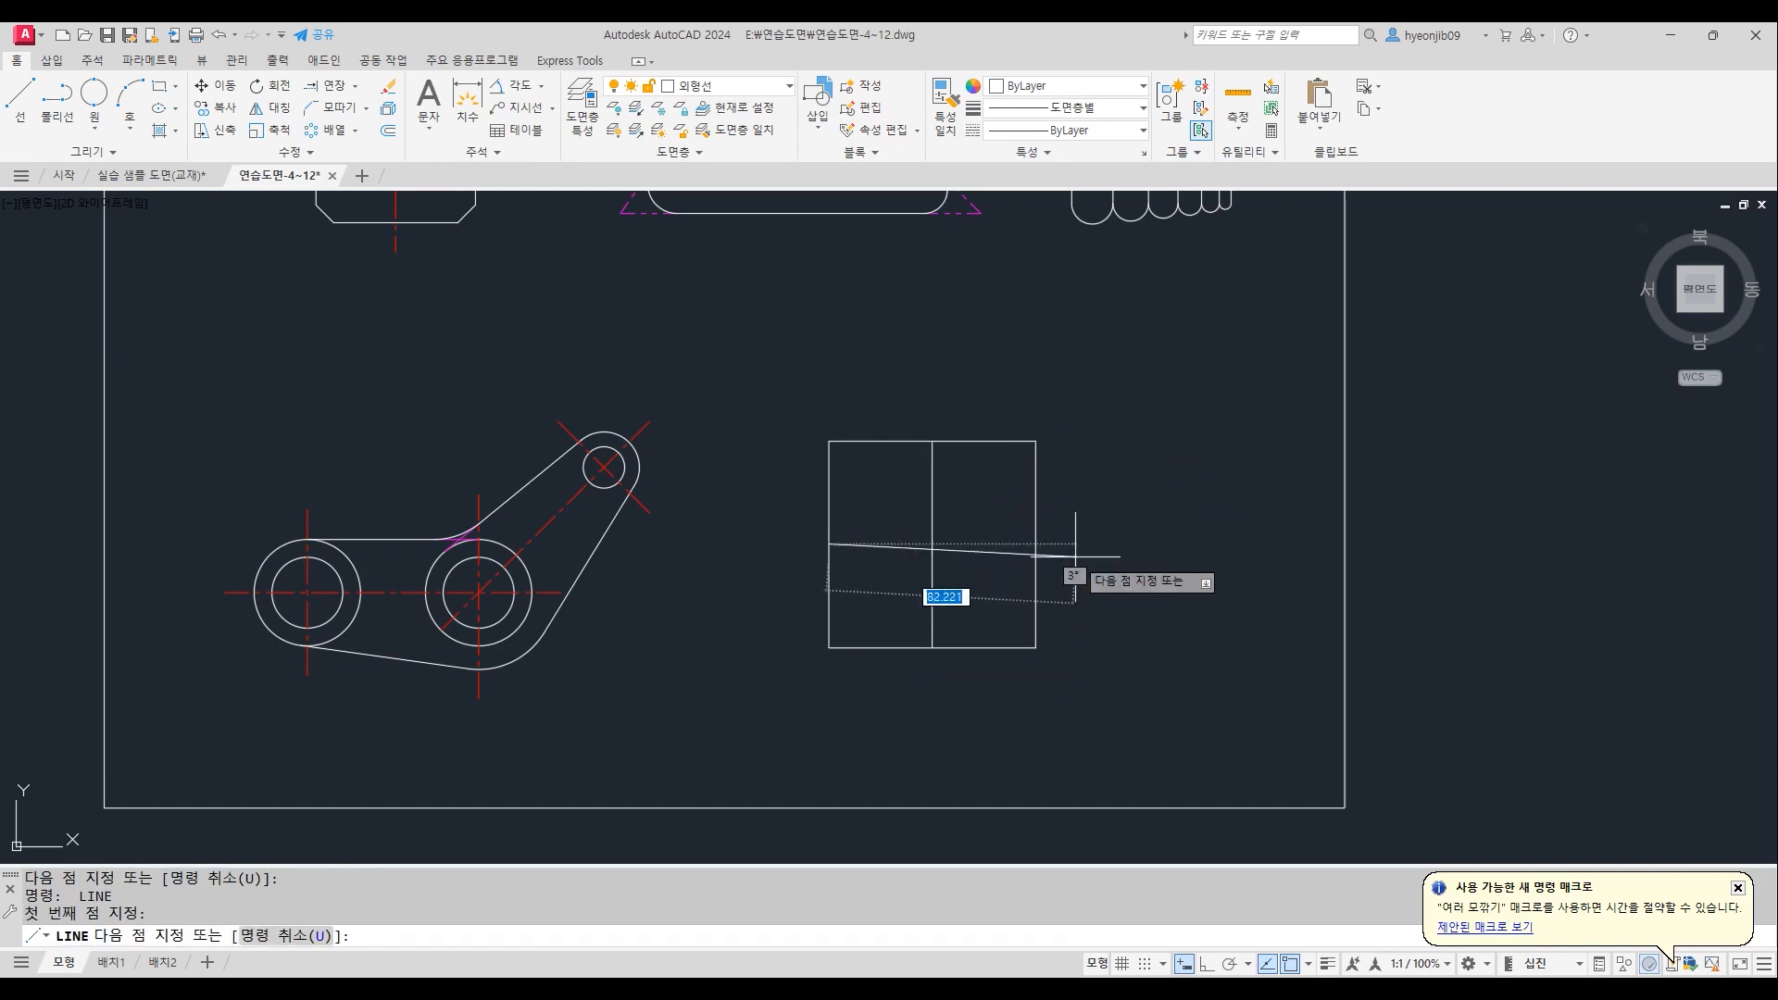
{"action": "left_click", "coordinate": [1035, 545]}
{"action": "key", "text": "Return"}
Draw a diagonal line from the square's centre to its upper-right corner
{"action": "scroll", "coordinate": [1030, 552], "scroll_direction": "up", "scroll_amount": 2}
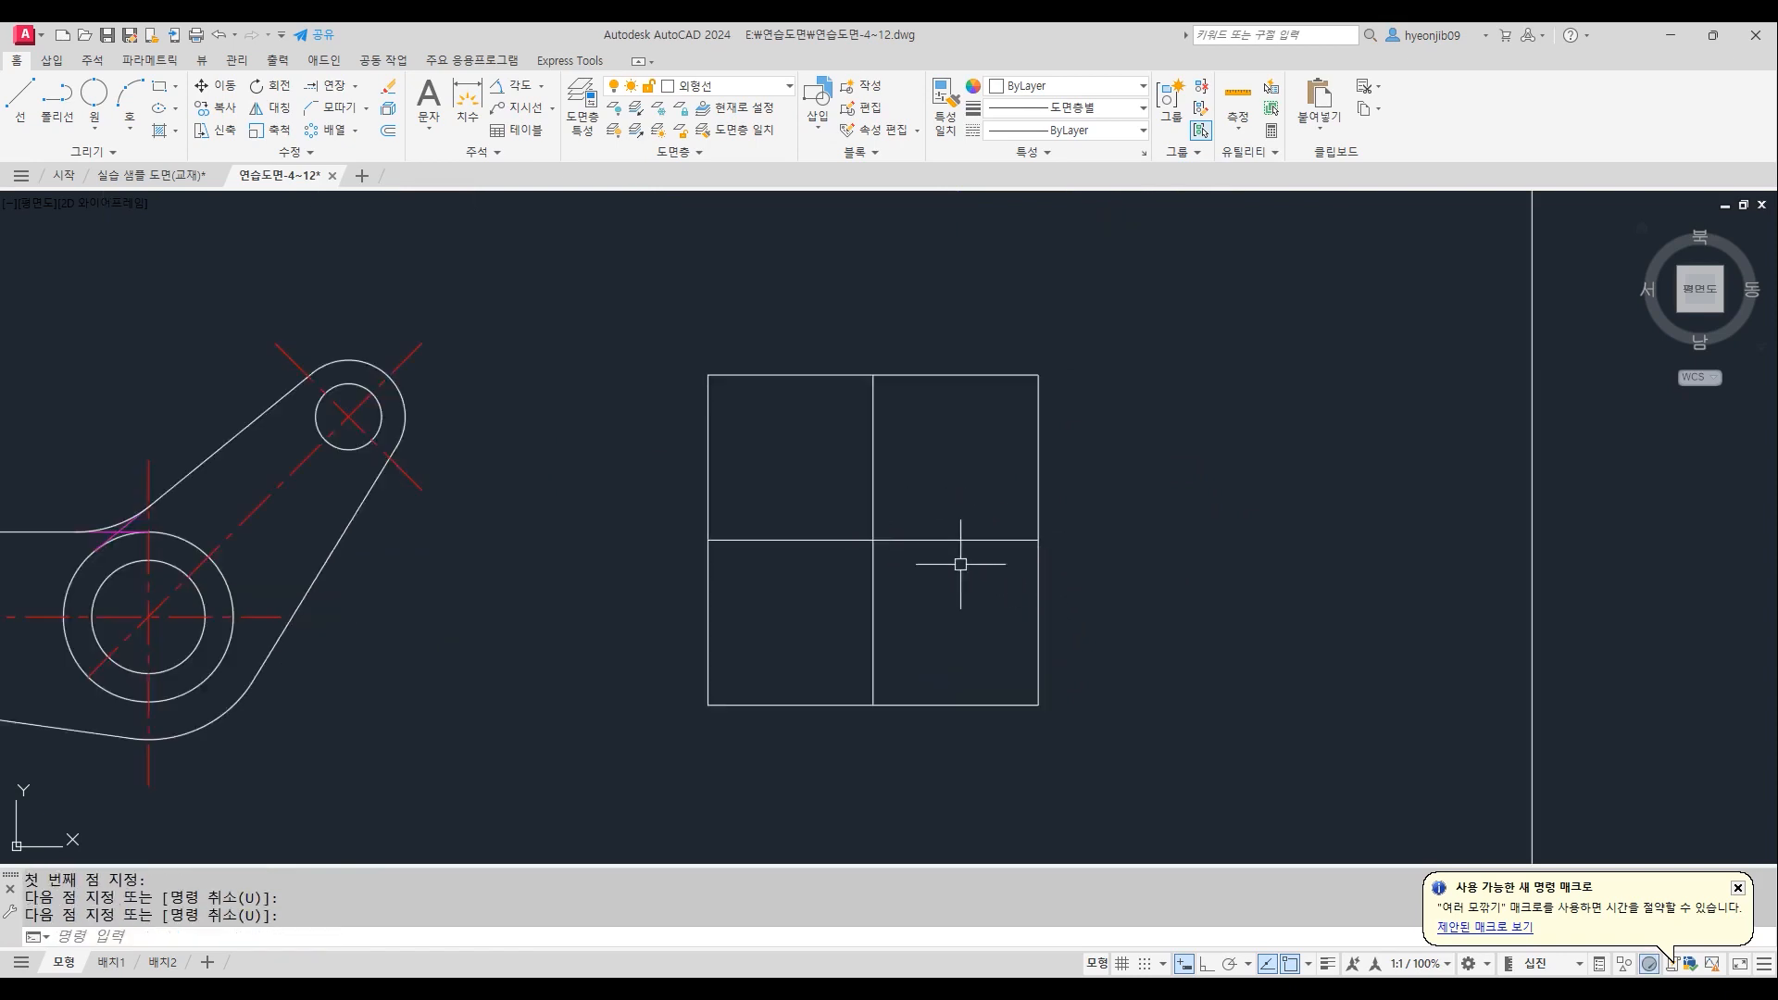
{"action": "key", "text": "Return"}
{"action": "left_click", "coordinate": [873, 540]}
{"action": "left_click", "coordinate": [1038, 375]}
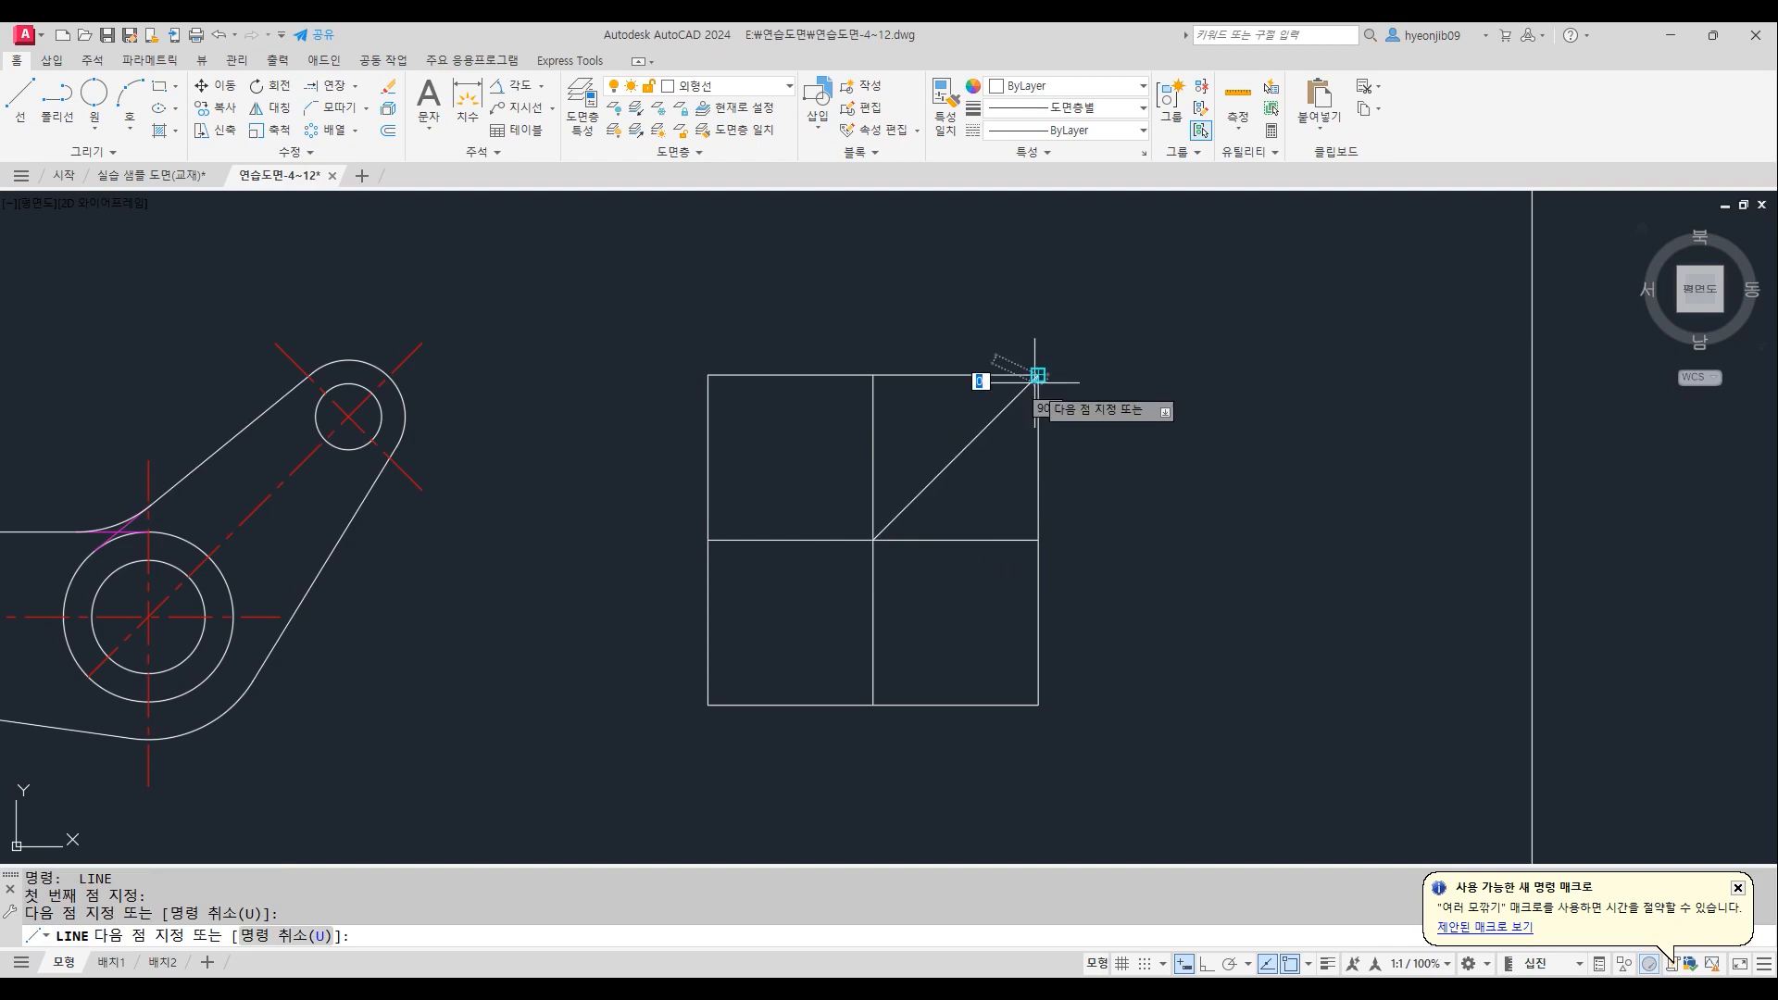
{"action": "key", "text": "Return"}
Move the square's vertical, horizontal and diagonal inner lines to the 중심선 layer
{"action": "scroll", "coordinate": [879, 609], "scroll_direction": "up", "scroll_amount": 2}
{"action": "middle_click_drag", "start_coordinate": [897, 321], "coordinate": [862, 353]}
{"action": "left_click", "coordinate": [955, 343]}
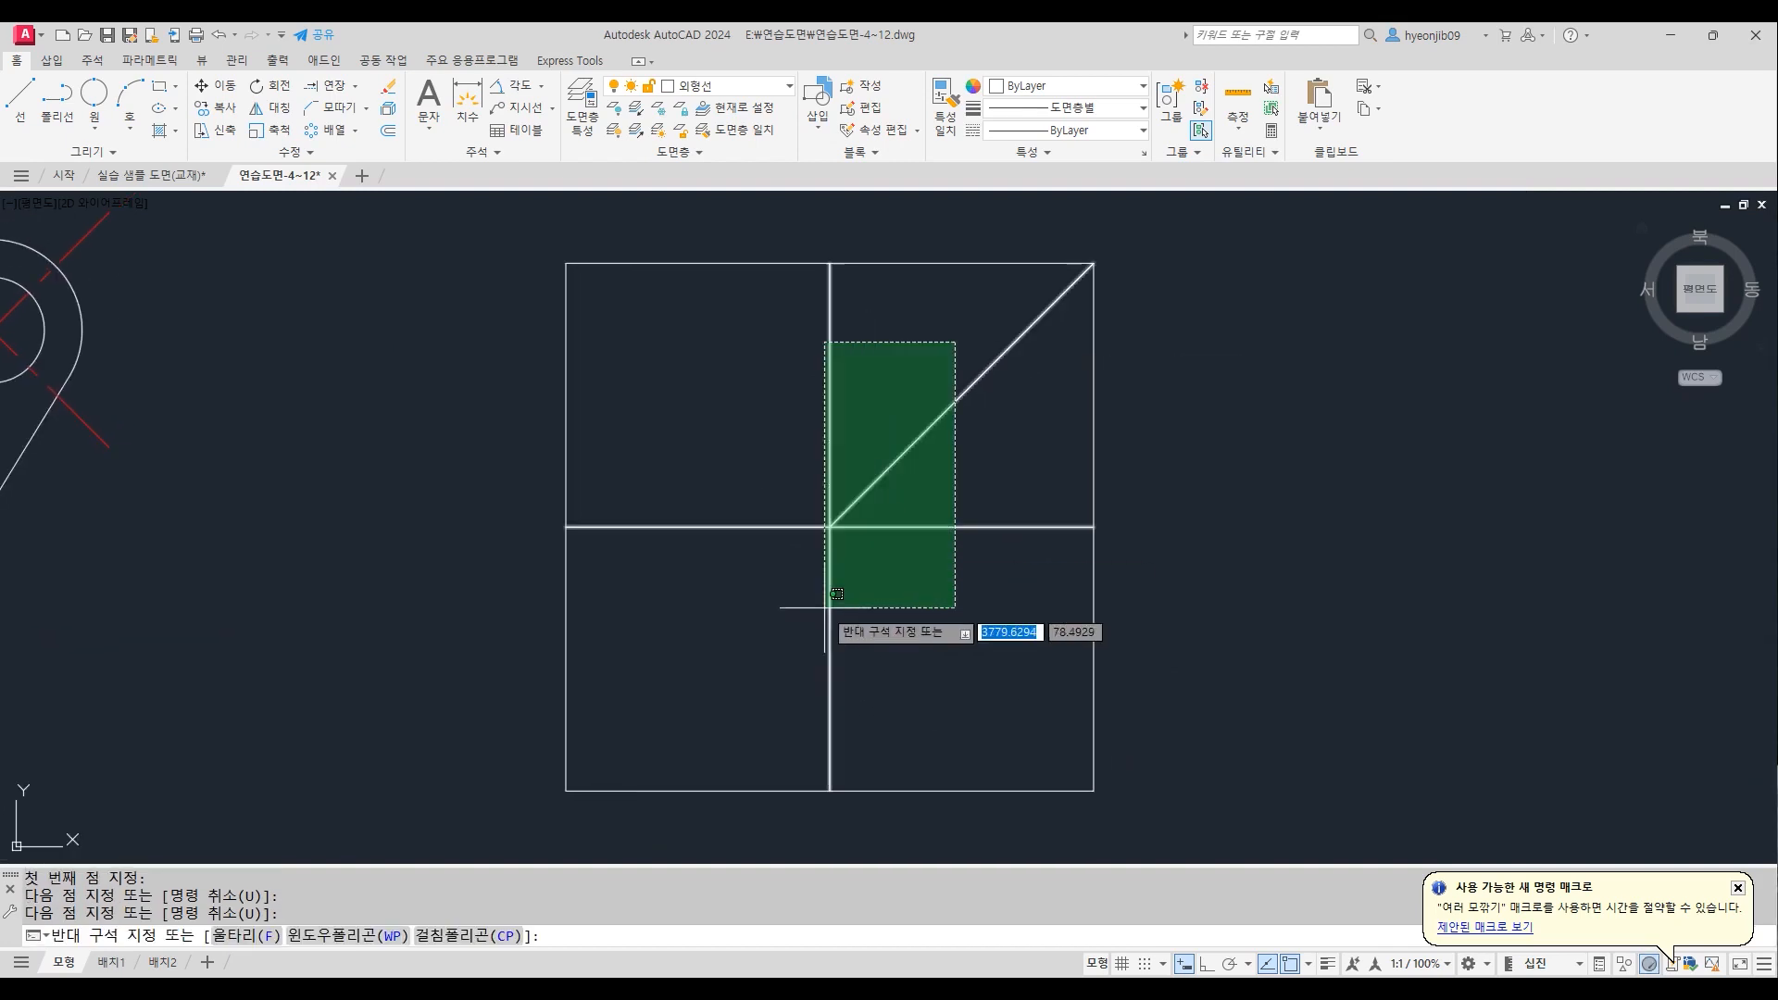
{"action": "left_click", "coordinate": [718, 685]}
{"action": "left_click", "coordinate": [760, 86]}
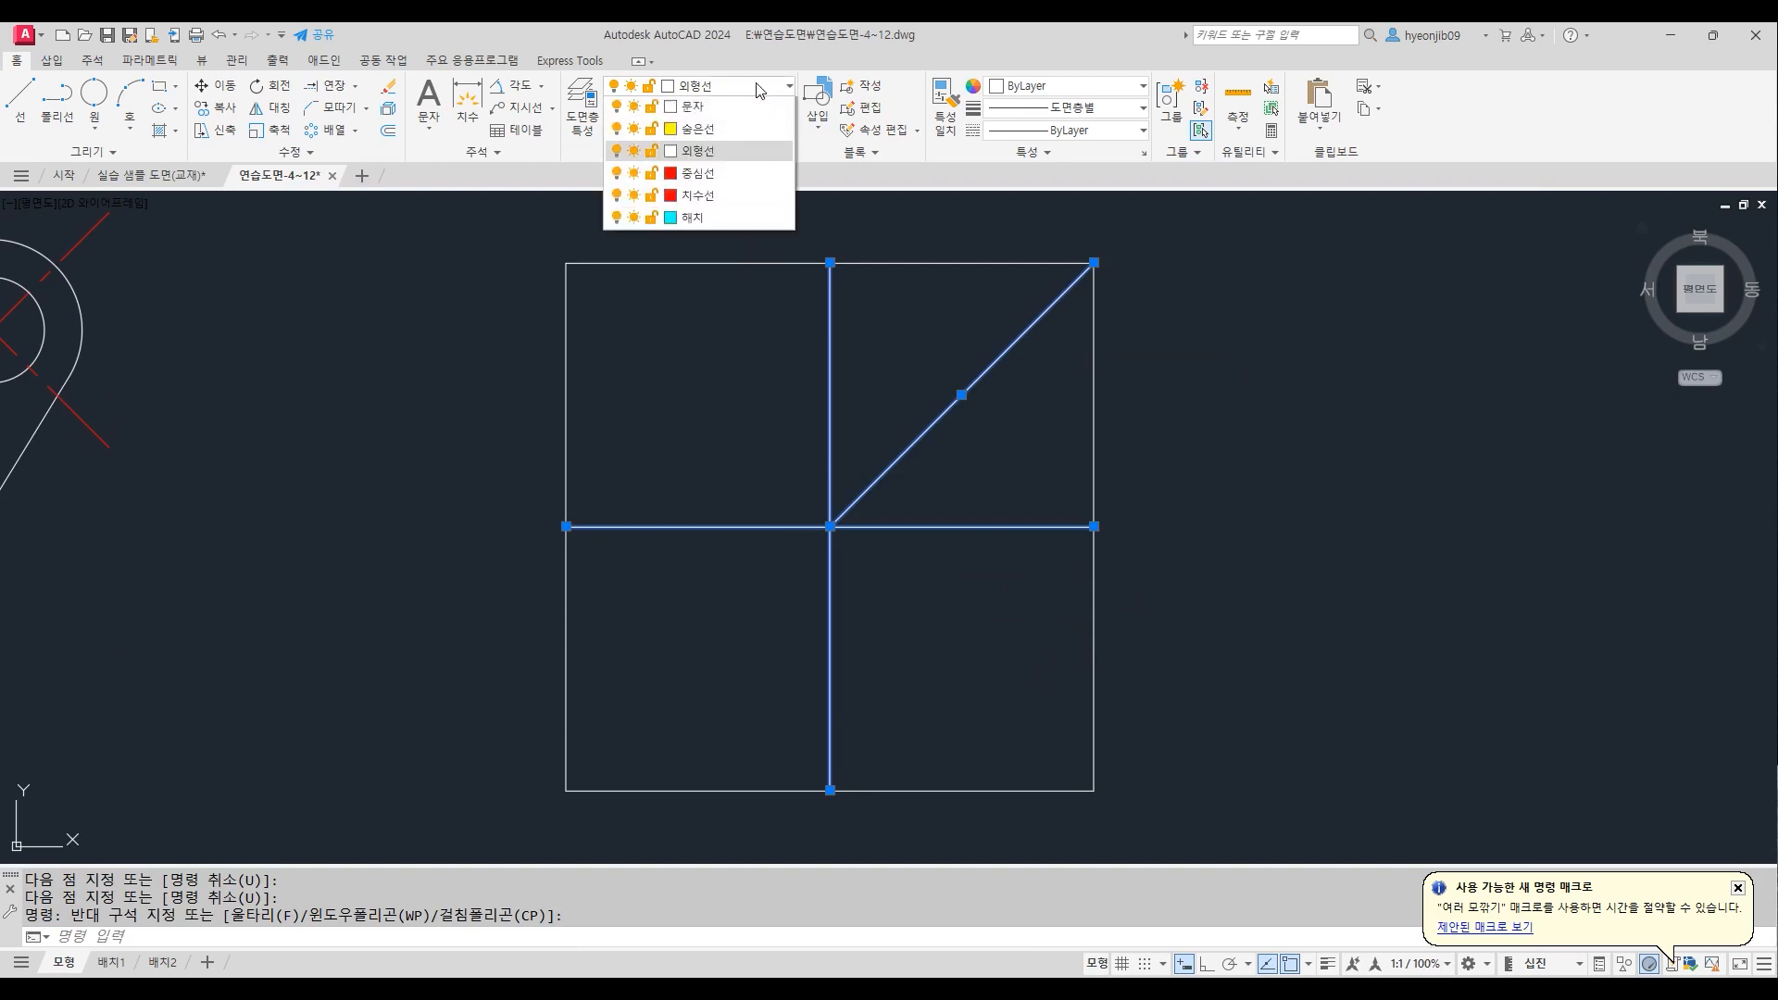
{"action": "left_click", "coordinate": [727, 173]}
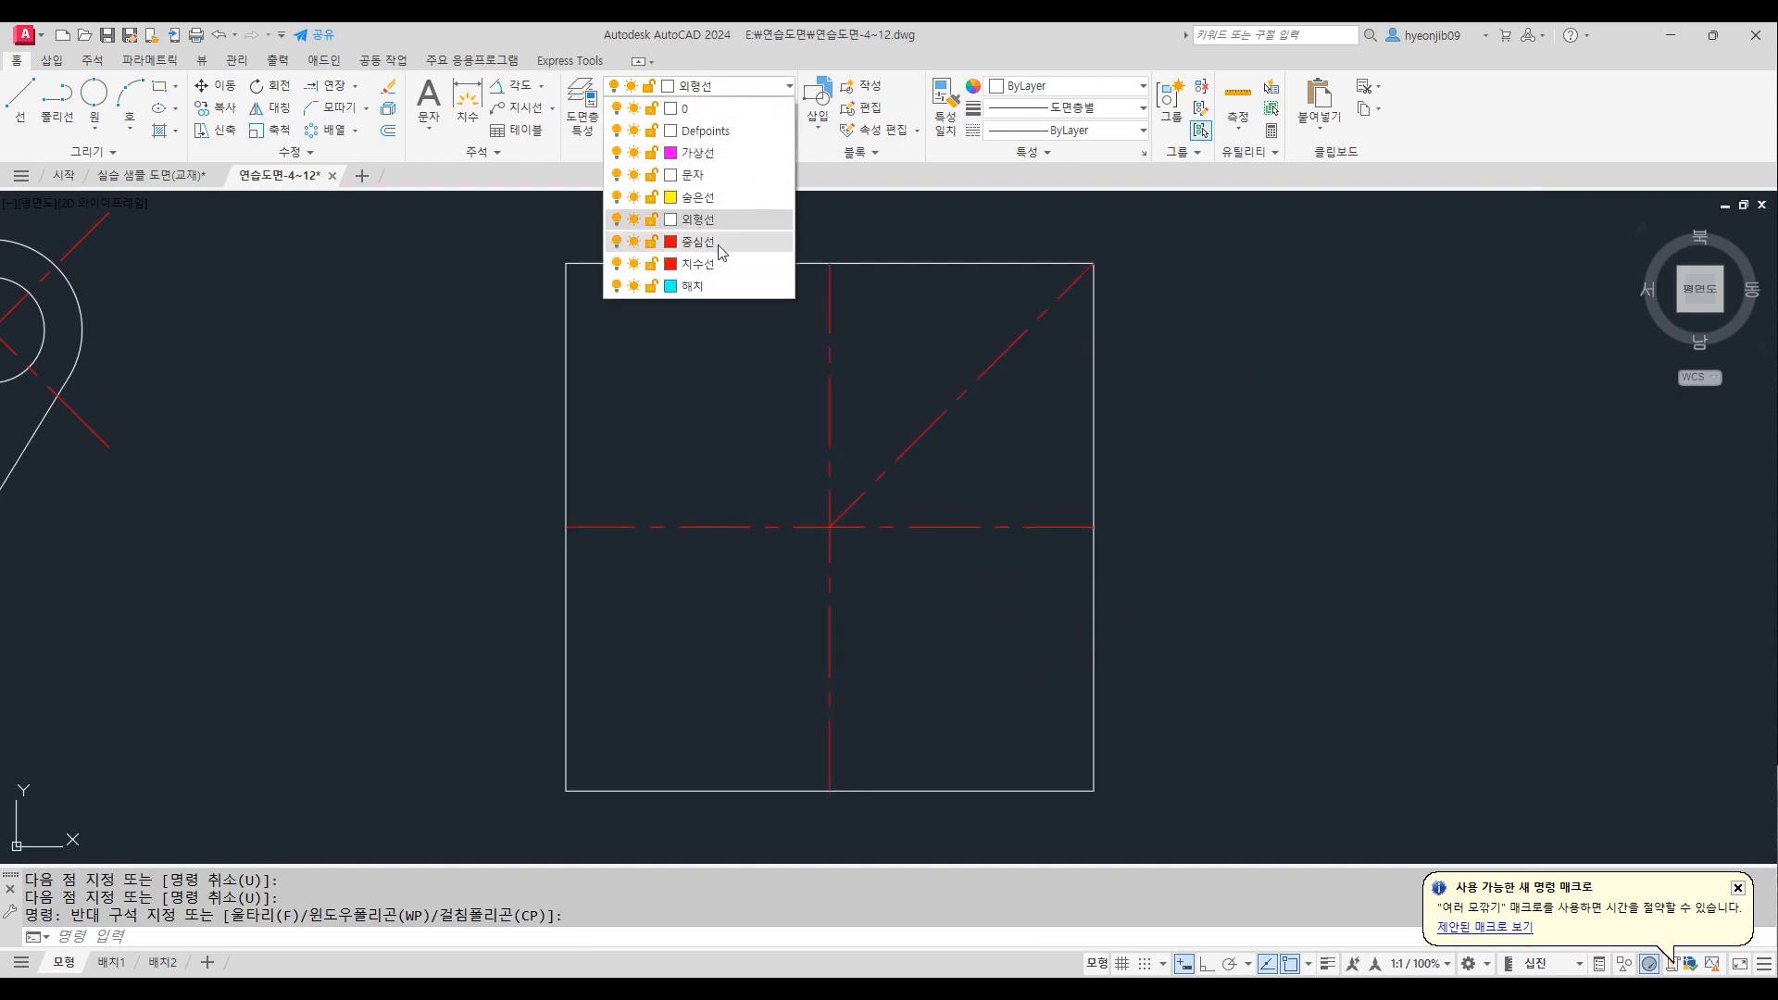
Draw two concentric circles with radii 9 and 11, centred on the crossing of the square's centrelines
{"action": "left_click", "coordinate": [1142, 522]}
{"action": "key", "text": "Escape"}
{"action": "type", "text": "c"}
{"action": "key", "text": "Return"}
{"action": "left_click", "coordinate": [828, 525]}
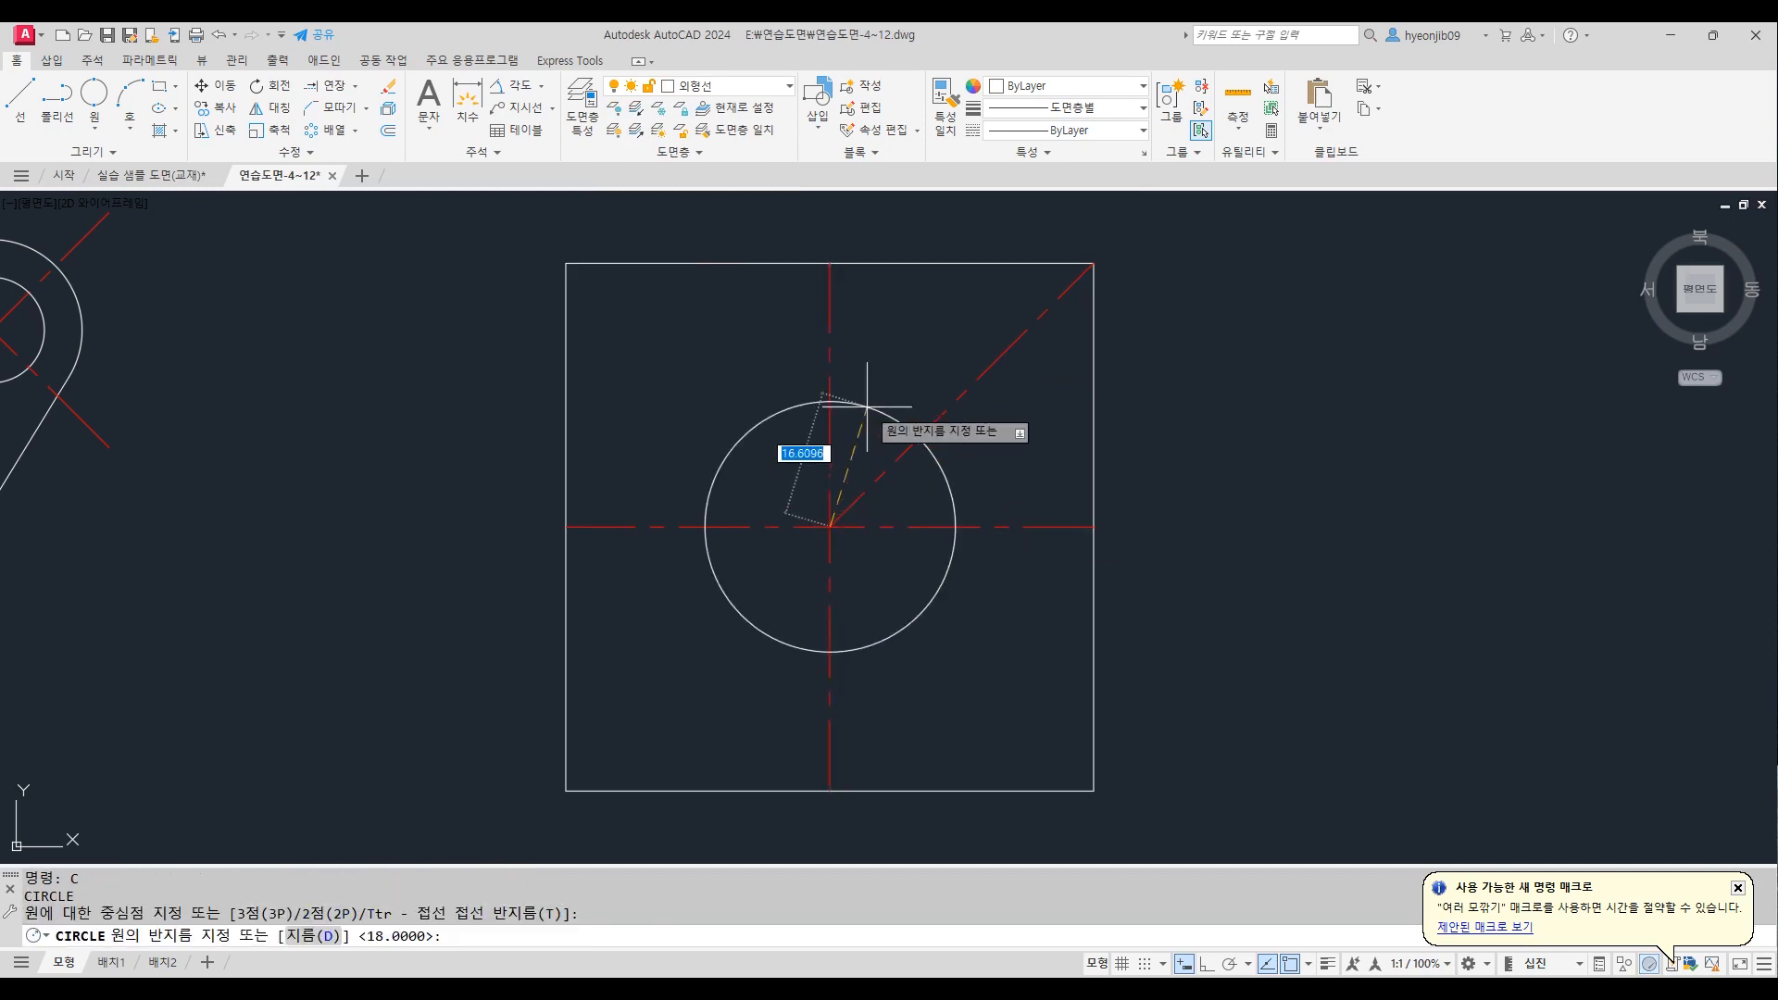
{"action": "key", "text": "Return"}
{"action": "key", "text": "Return"}
{"action": "left_click", "coordinate": [828, 526]}
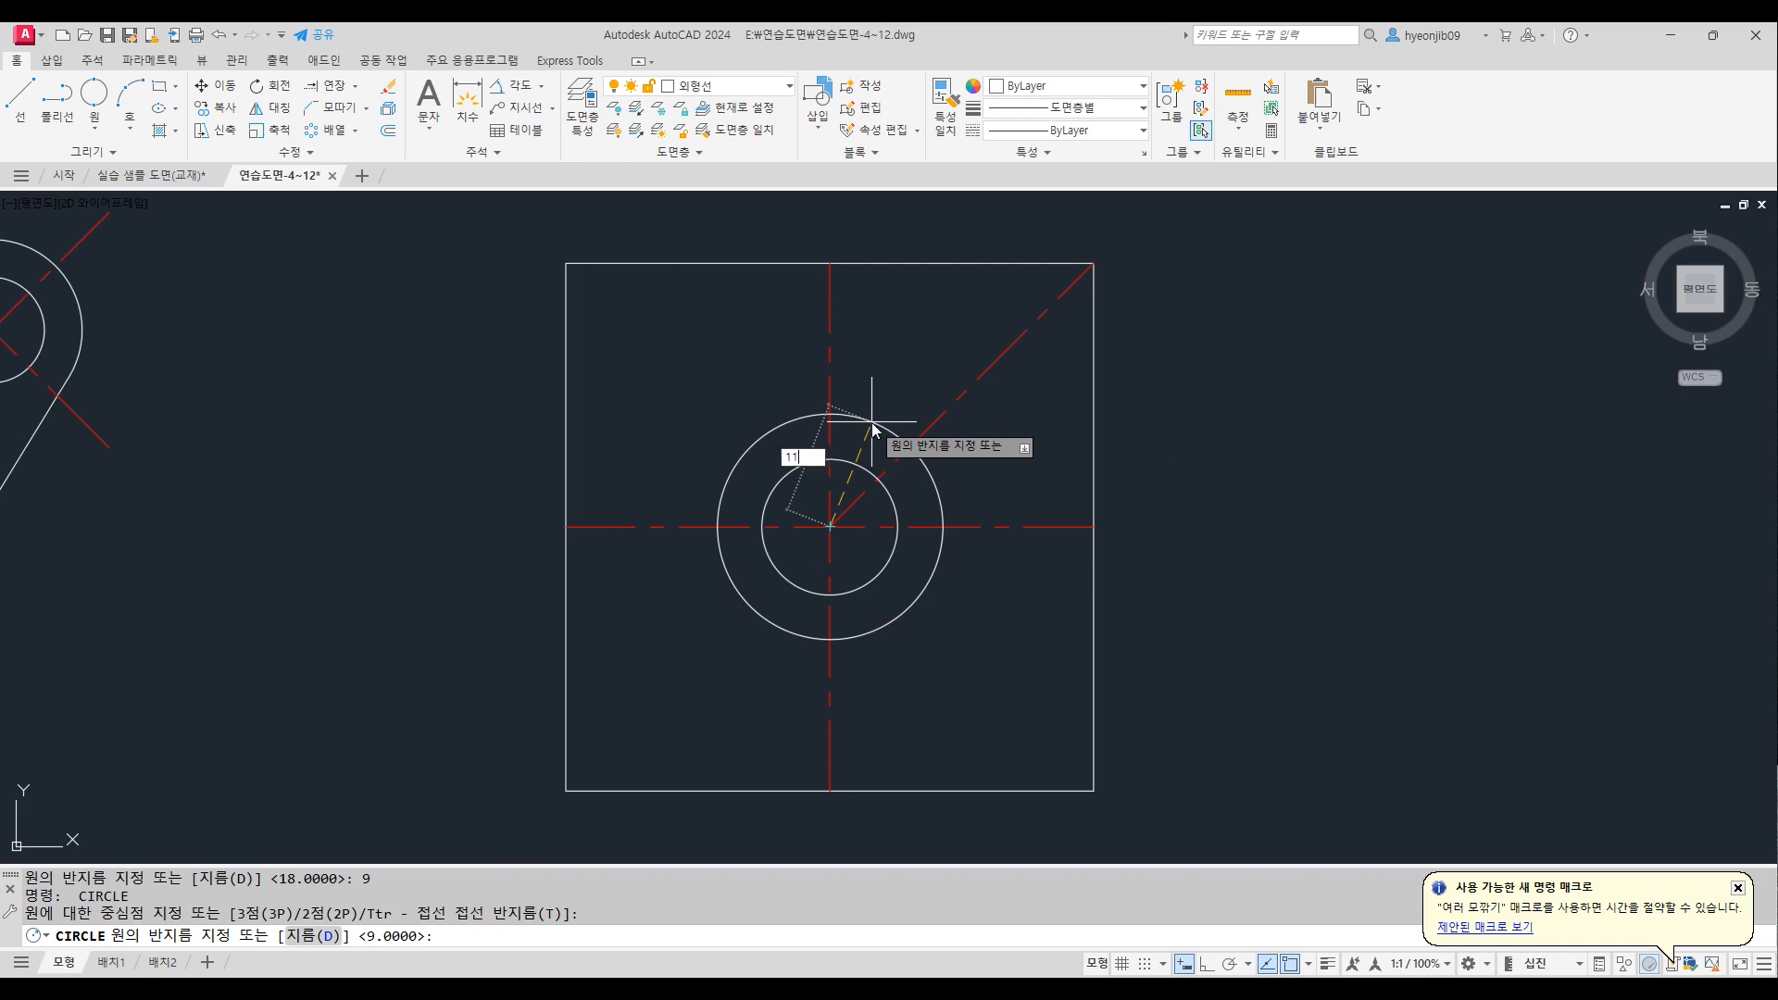
{"action": "type", "text": "11"}
{"action": "key", "text": "Return"}
Add two more circles with radii 15 and 18 around the same centre of the square
{"action": "key", "text": "Return"}
{"action": "left_click", "coordinate": [831, 525]}
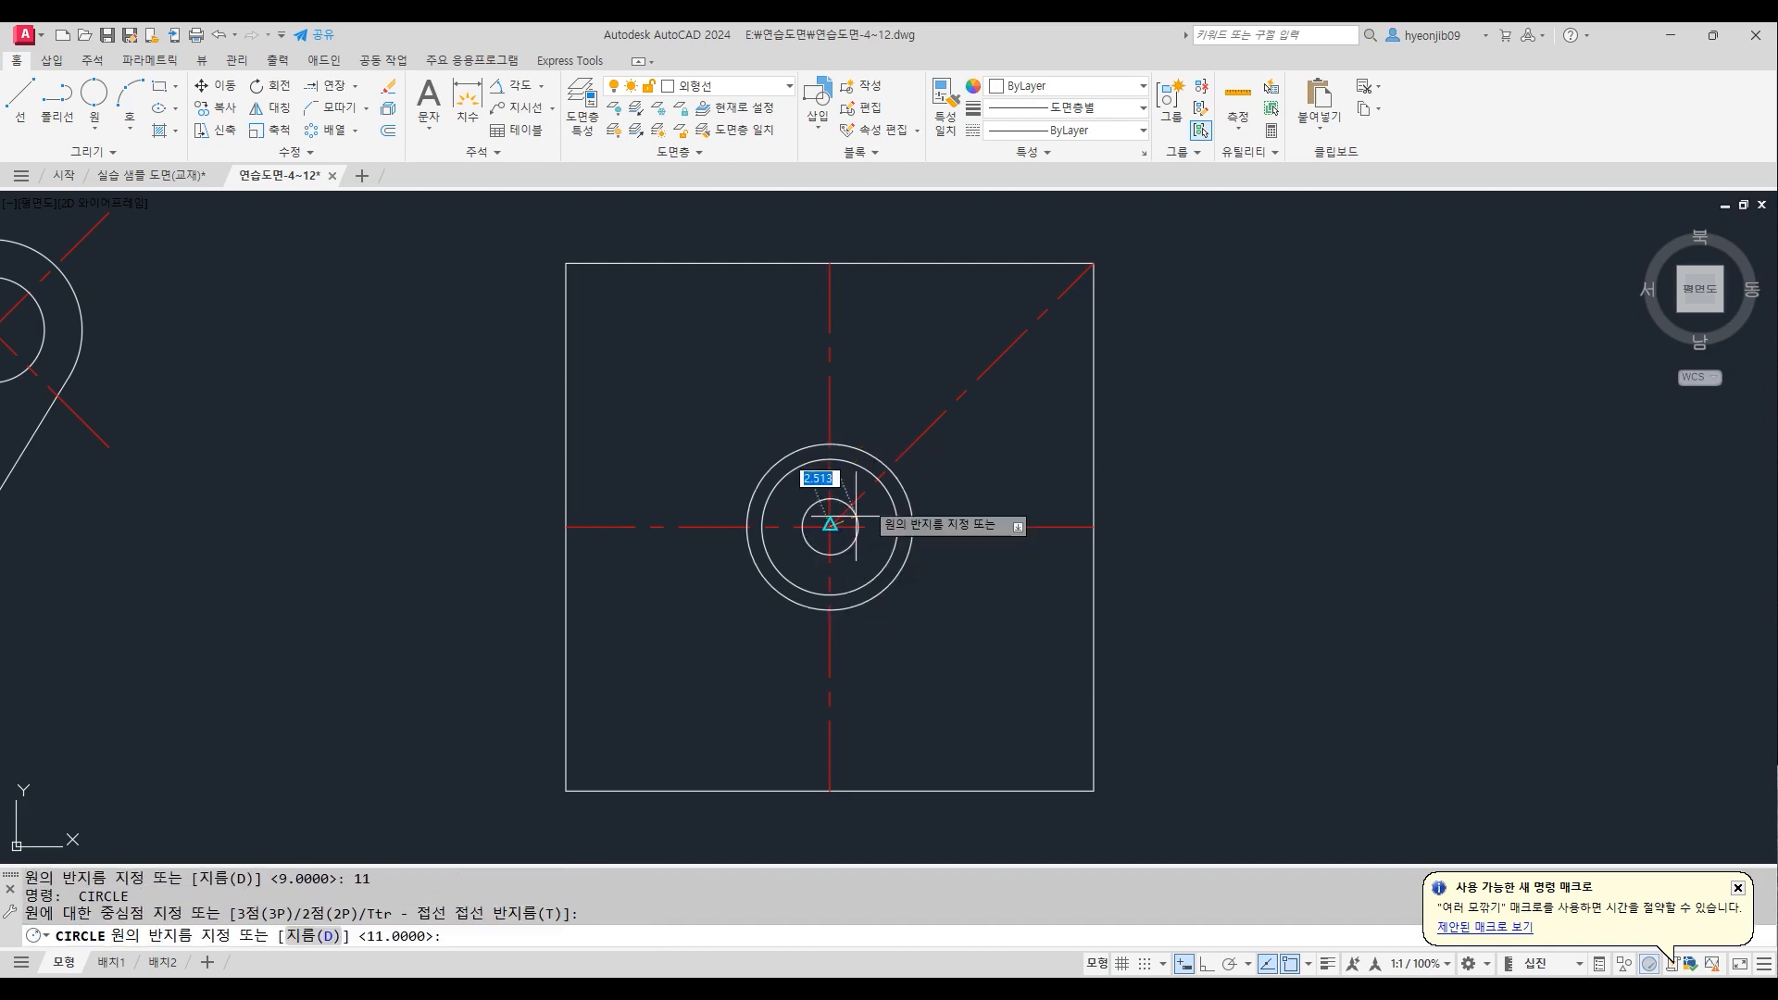
{"action": "type", "text": "15"}
{"action": "key", "text": "Return"}
{"action": "key", "text": "Return"}
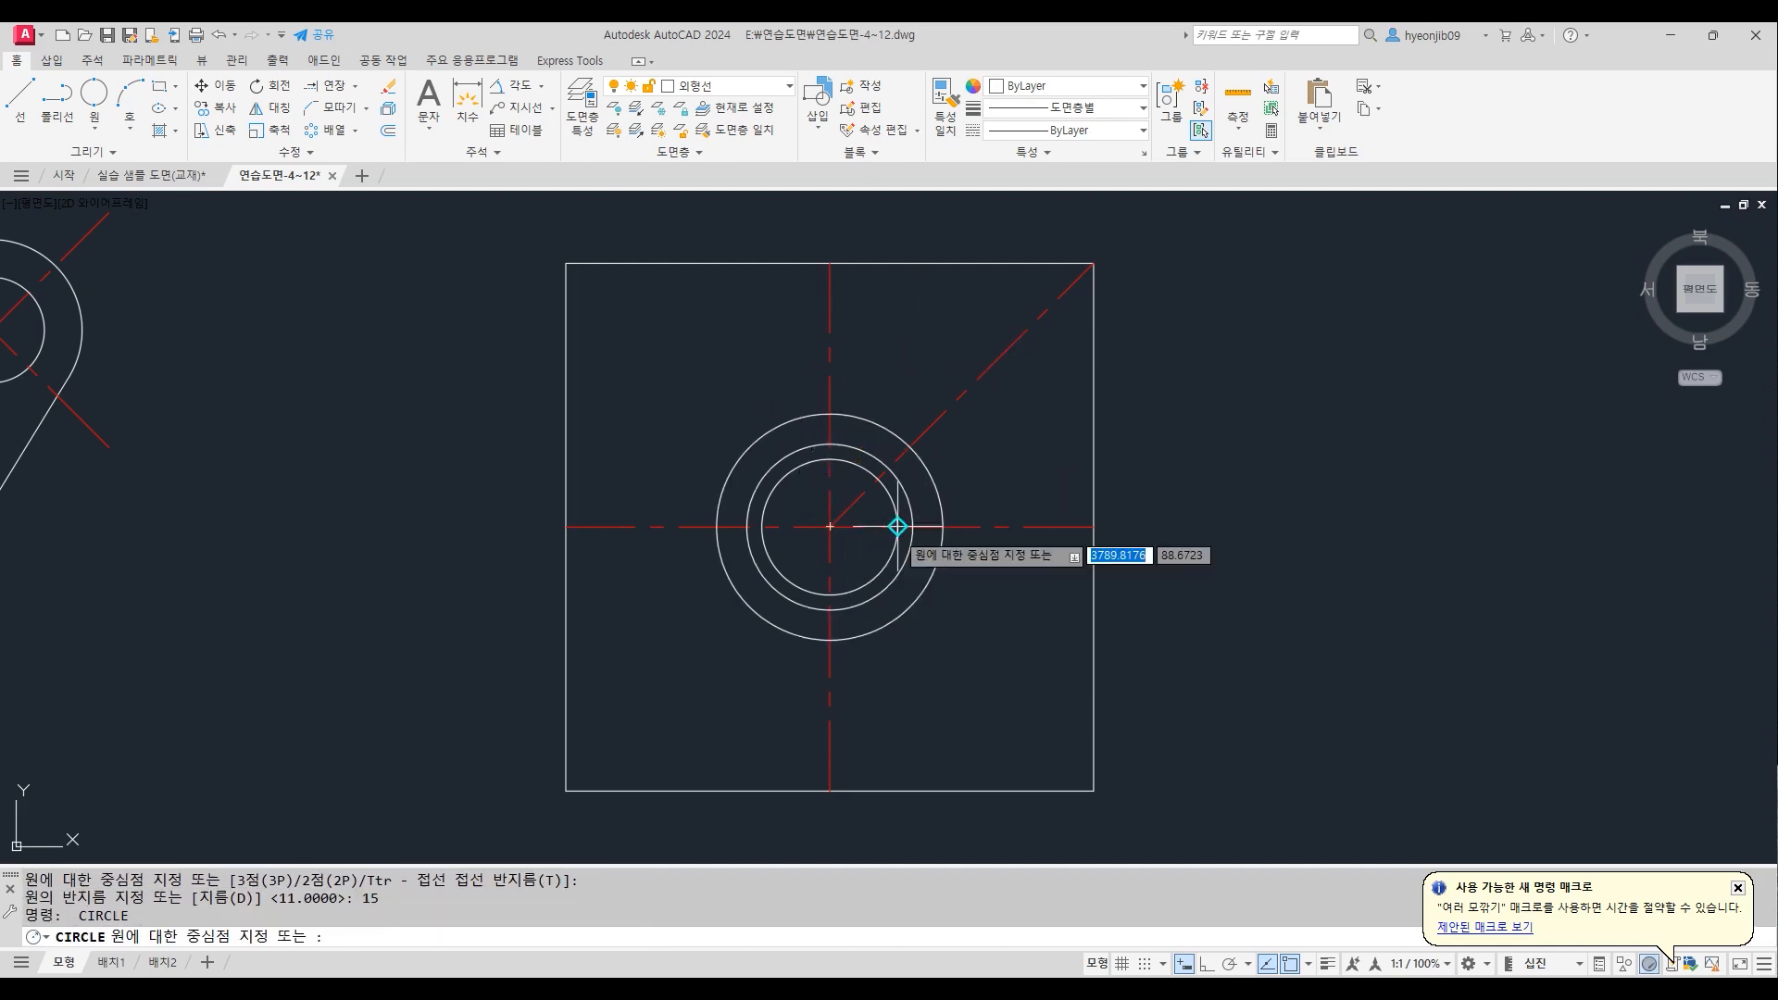
{"action": "left_click", "coordinate": [830, 526]}
{"action": "type", "text": "18"}
{"action": "key", "text": "Return"}
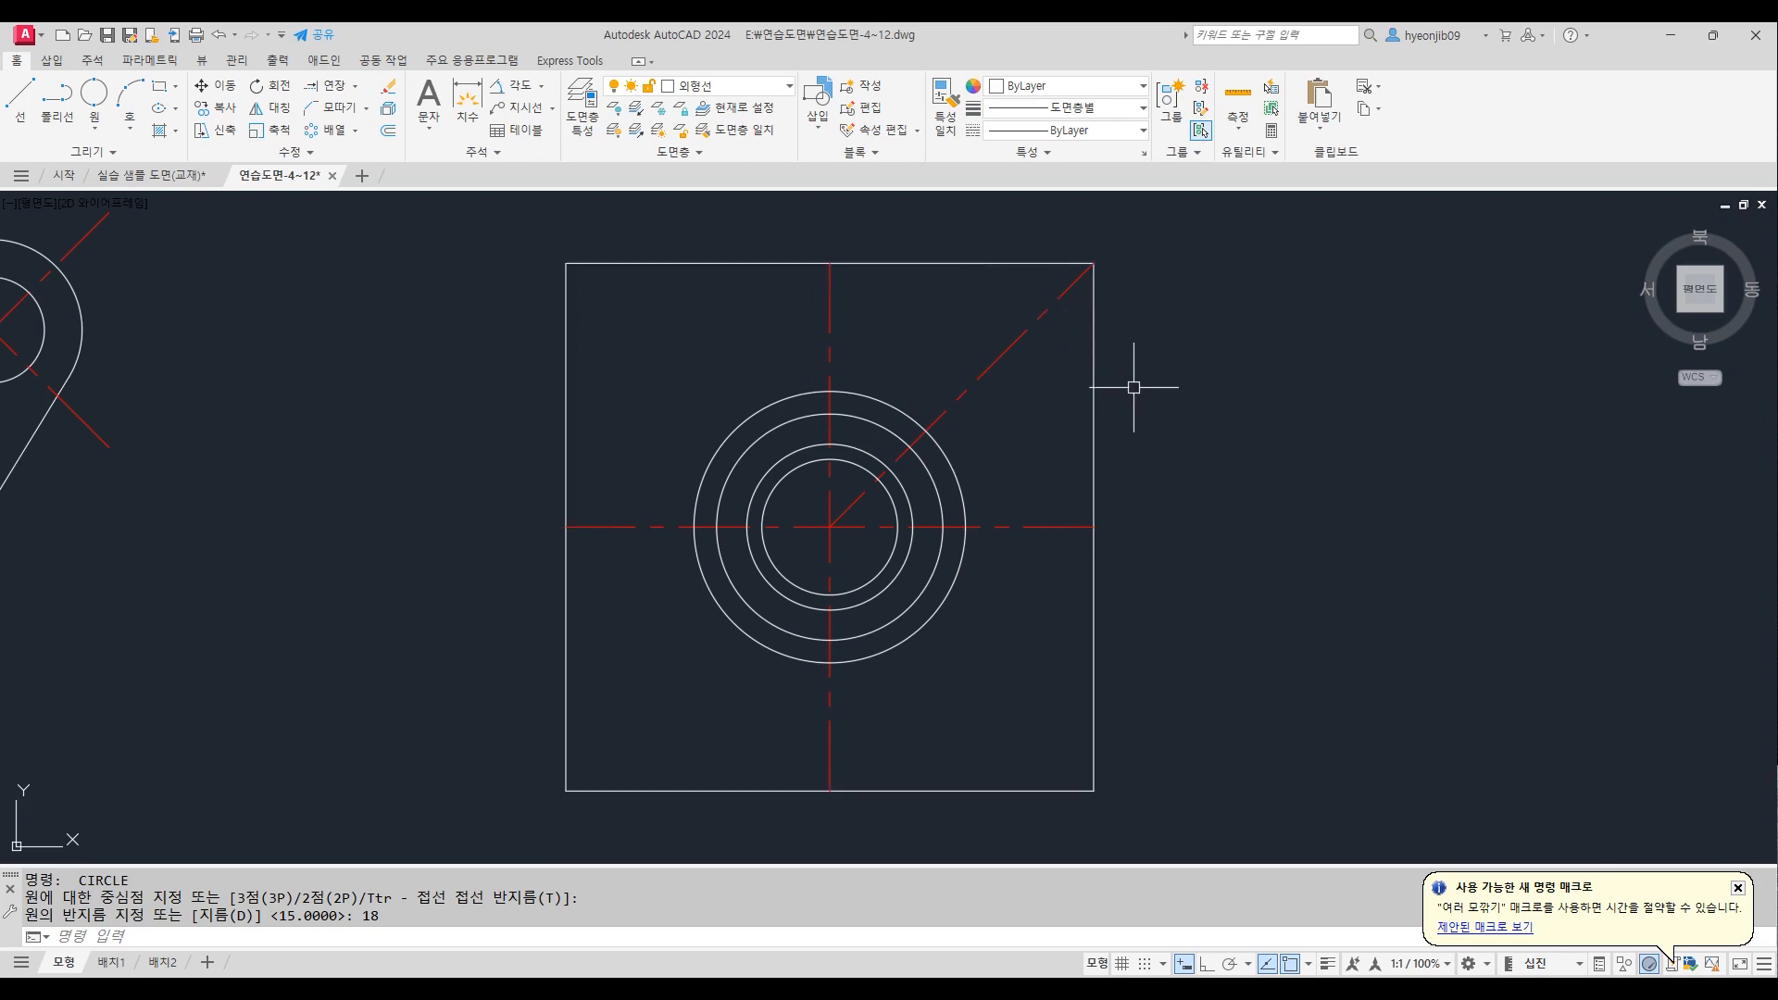
Fillet all four corners of the square as a polyline with radius 5 and trim mode switched on
{"action": "key", "text": "Return"}
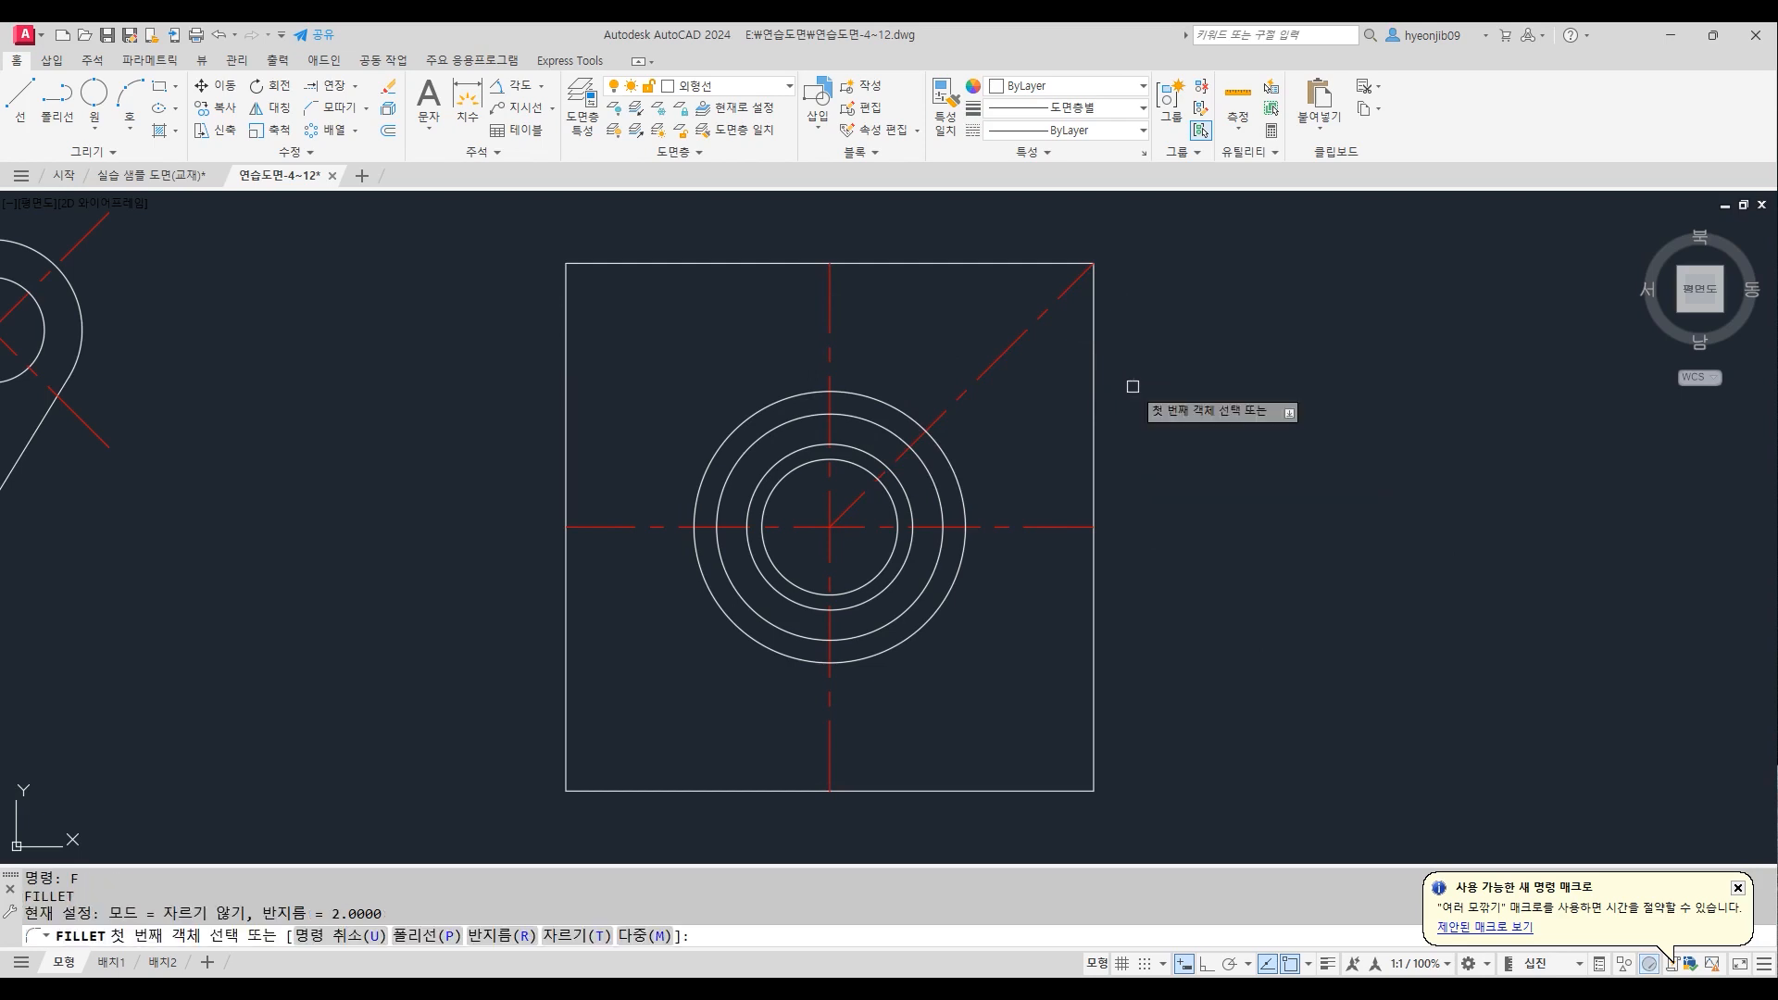
{"action": "key", "text": "Return"}
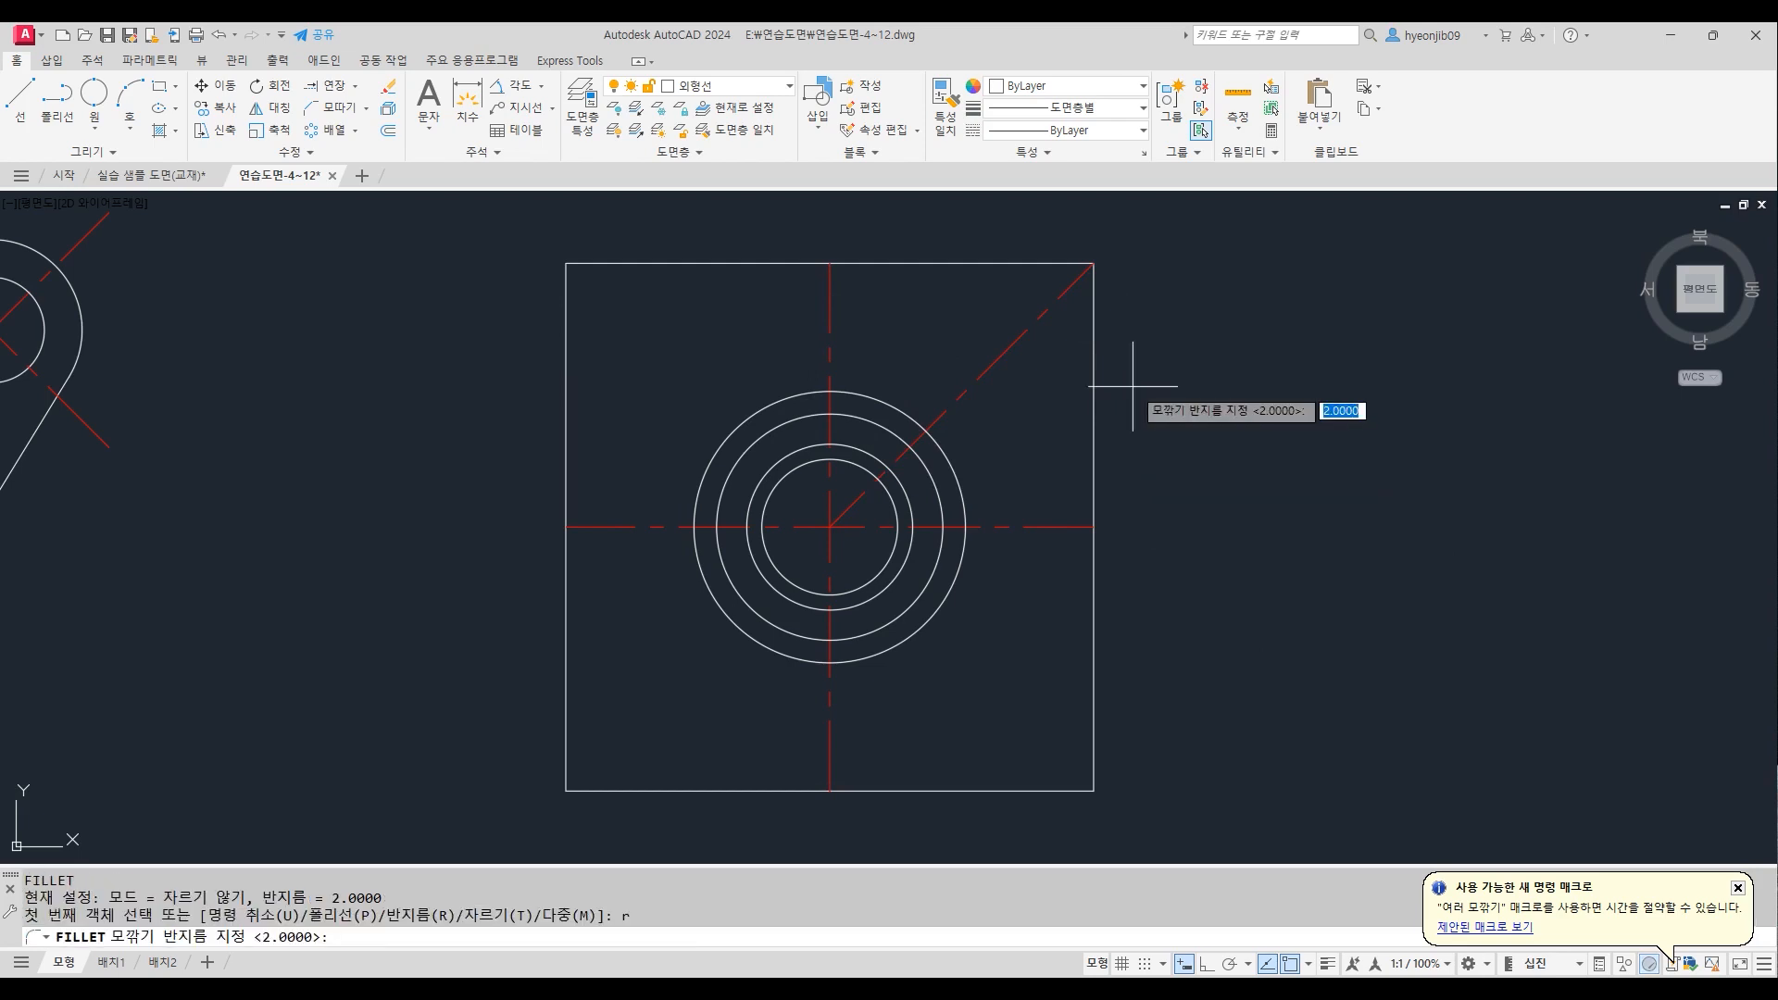
{"action": "key", "text": "Return"}
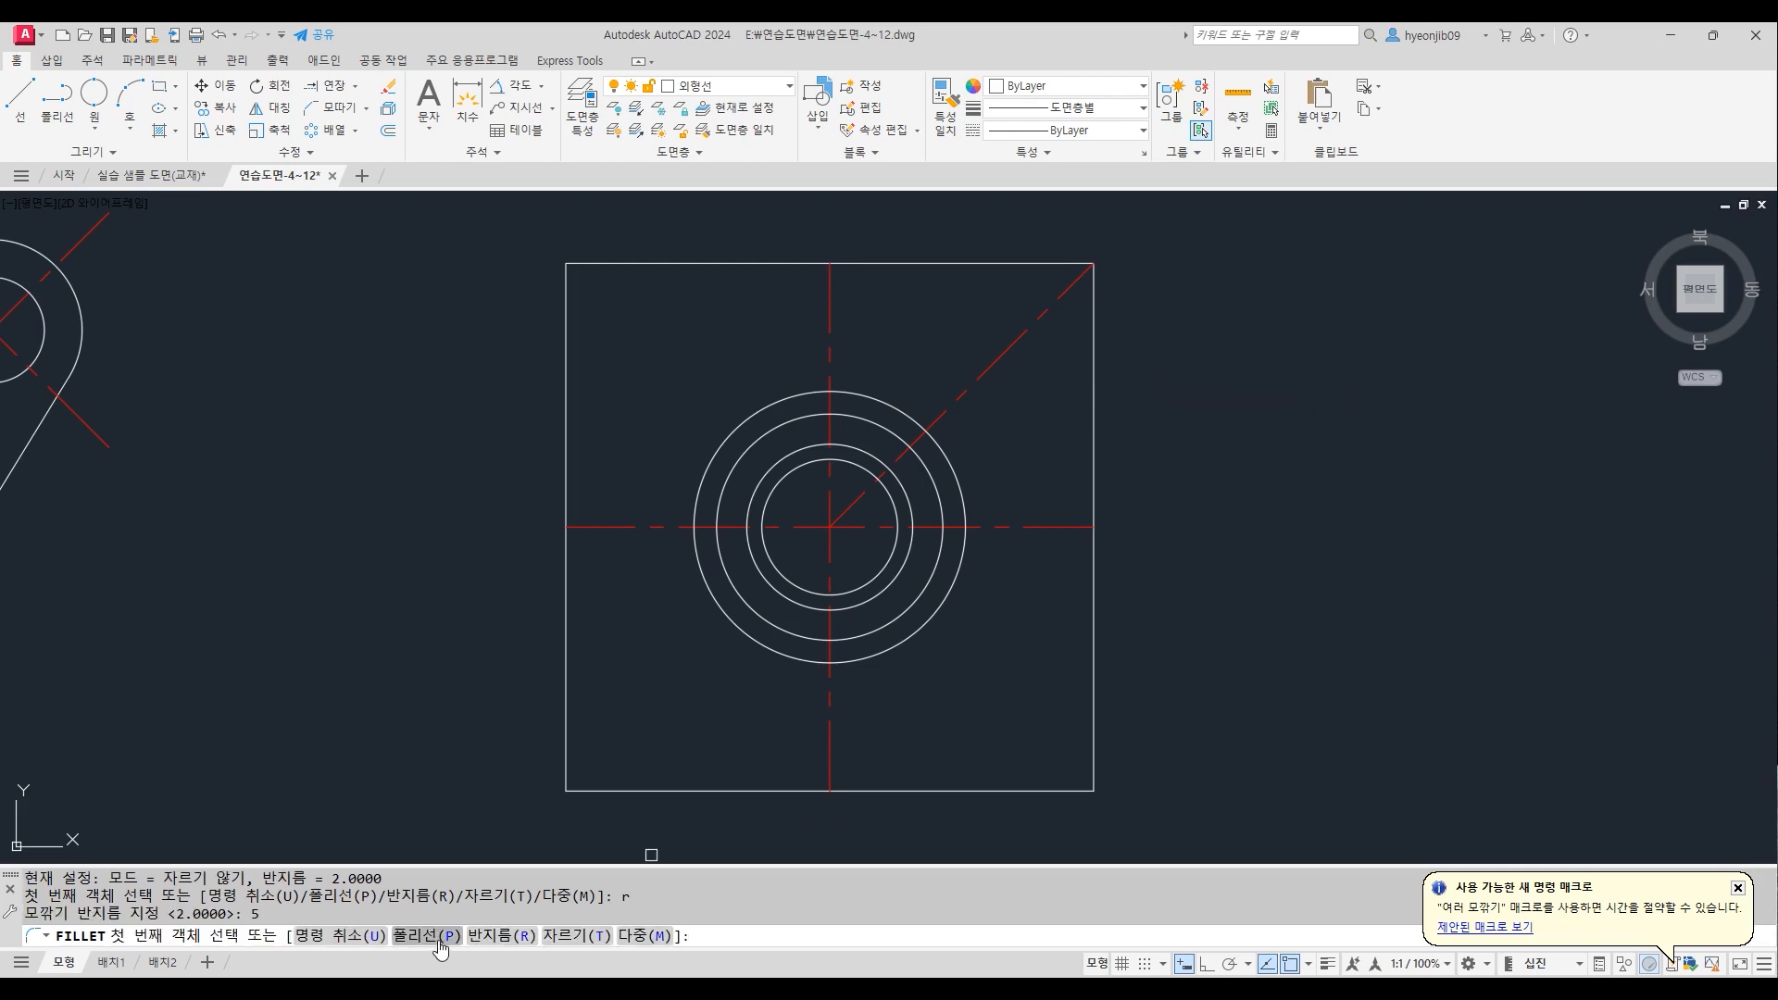
{"action": "left_click", "coordinate": [442, 940]}
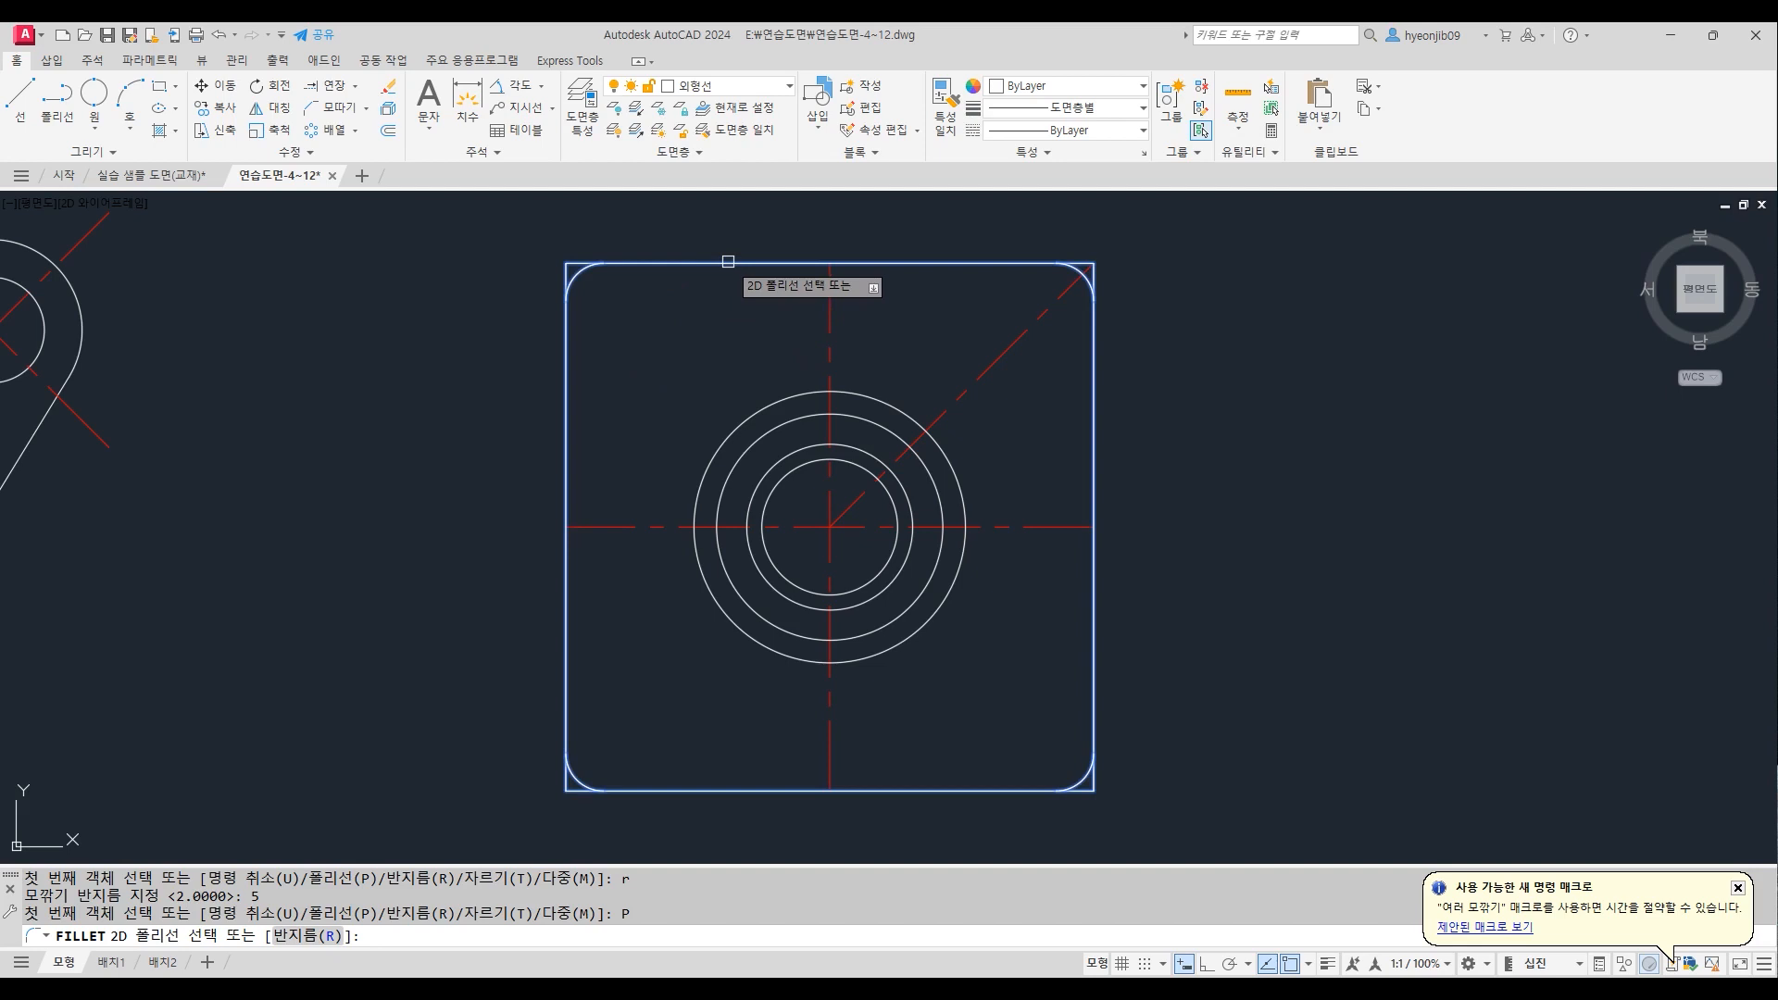
{"action": "key", "text": "Escape"}
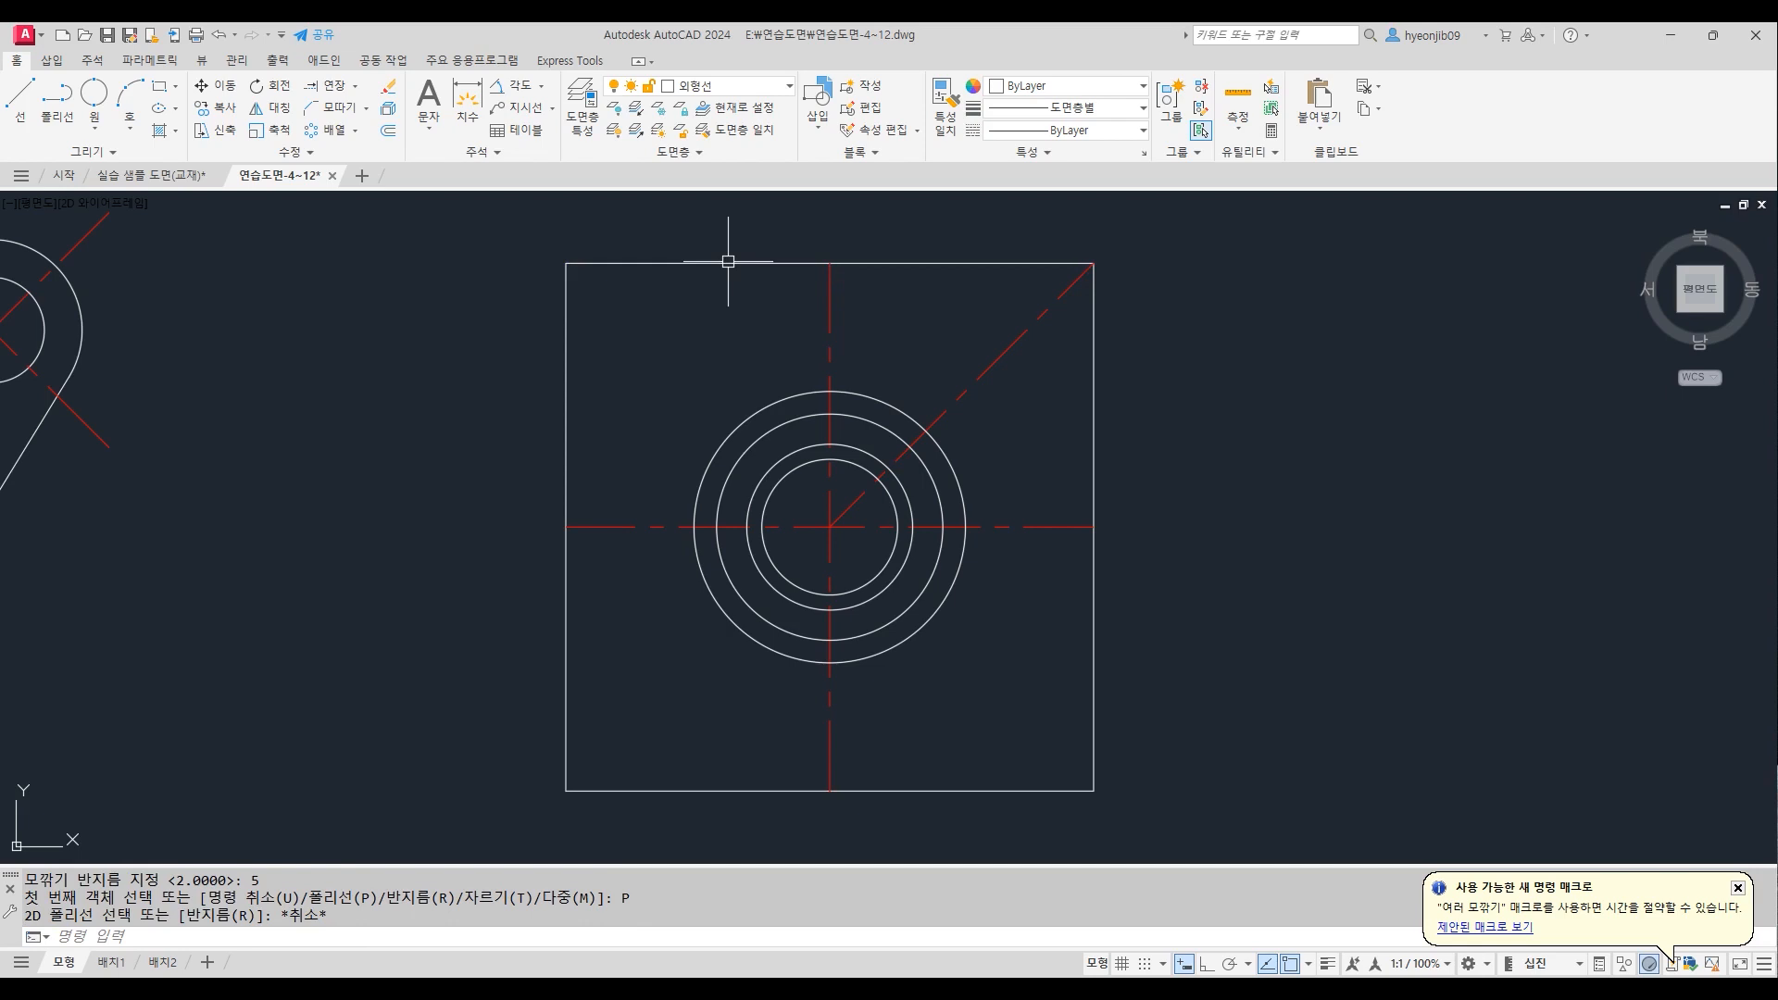
{"action": "type", "text": "F"}
{"action": "key", "text": "Return"}
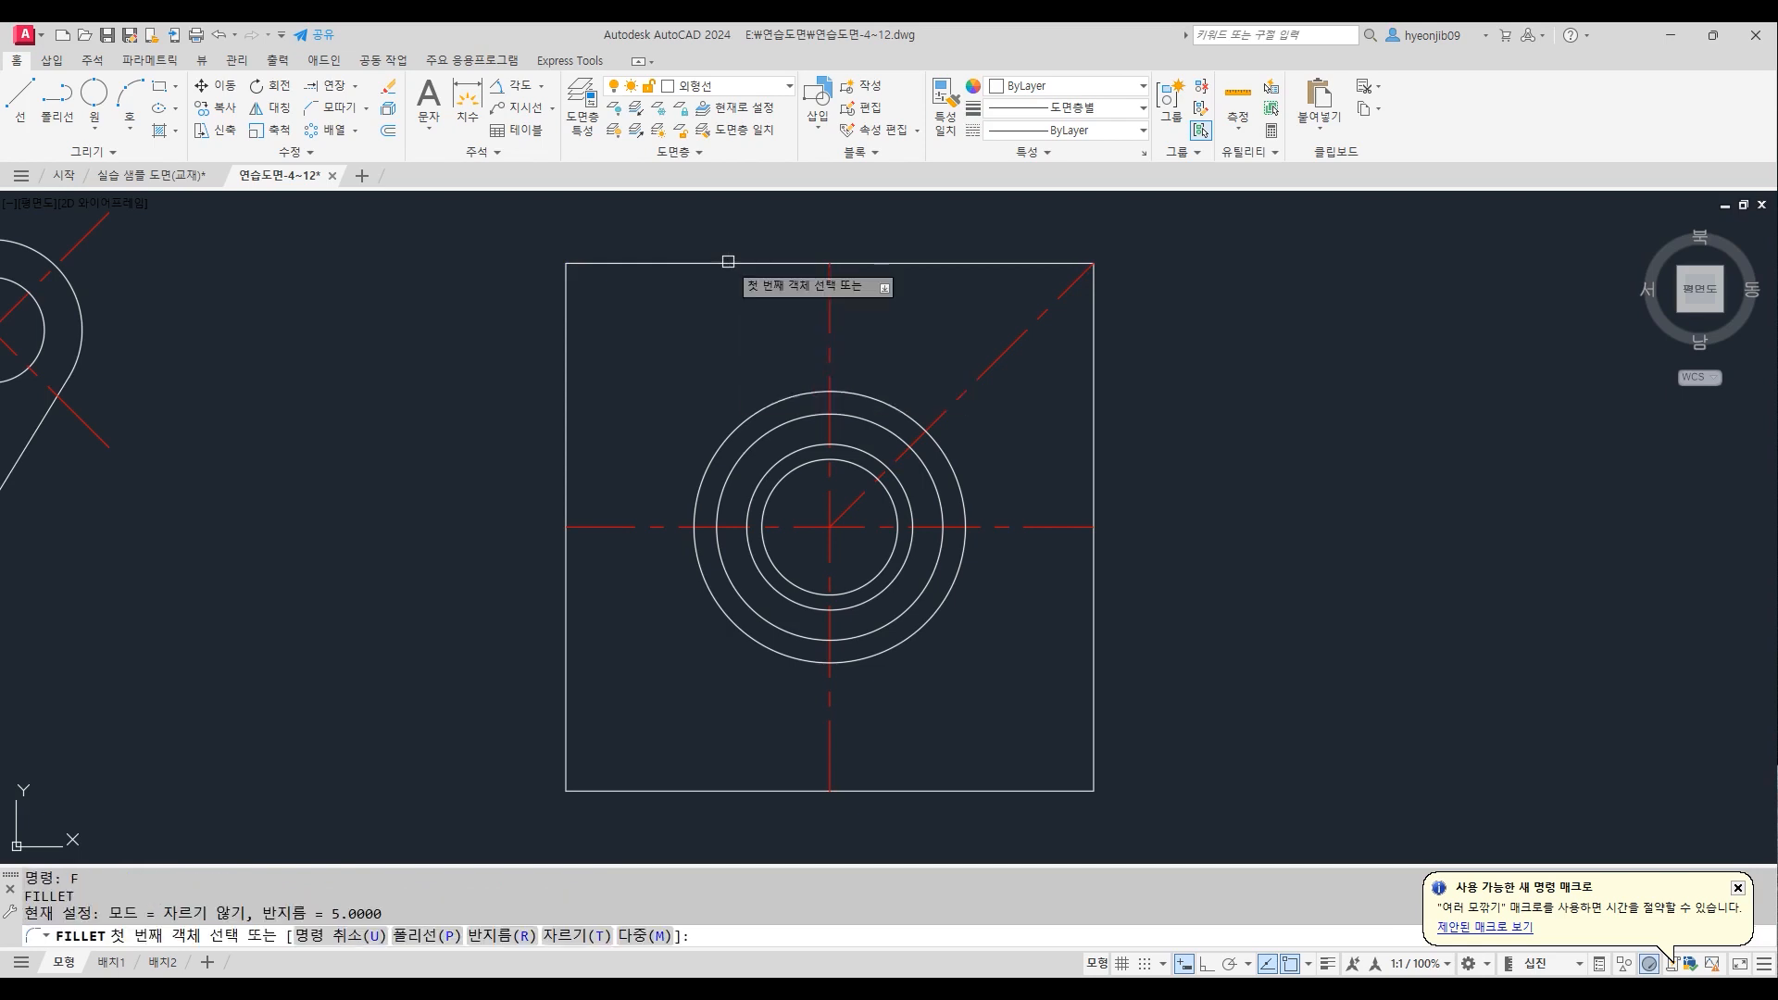
{"action": "left_click", "coordinate": [587, 941]}
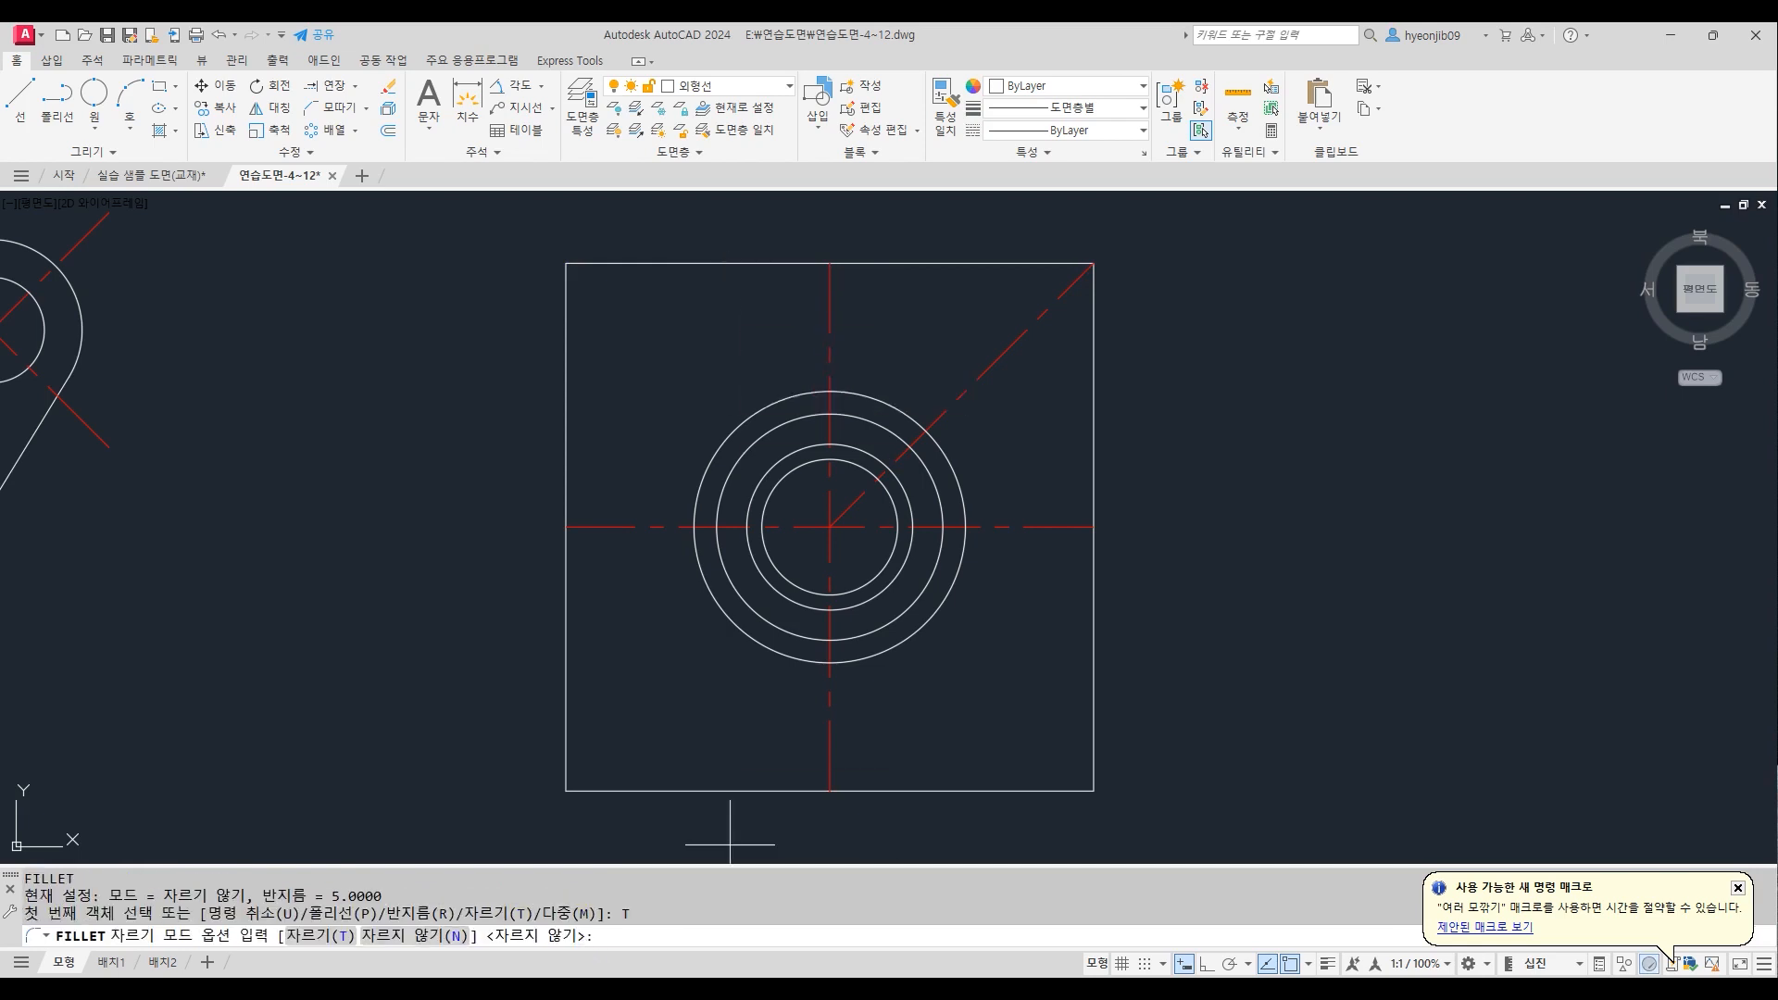
{"action": "left_click", "coordinate": [319, 935]}
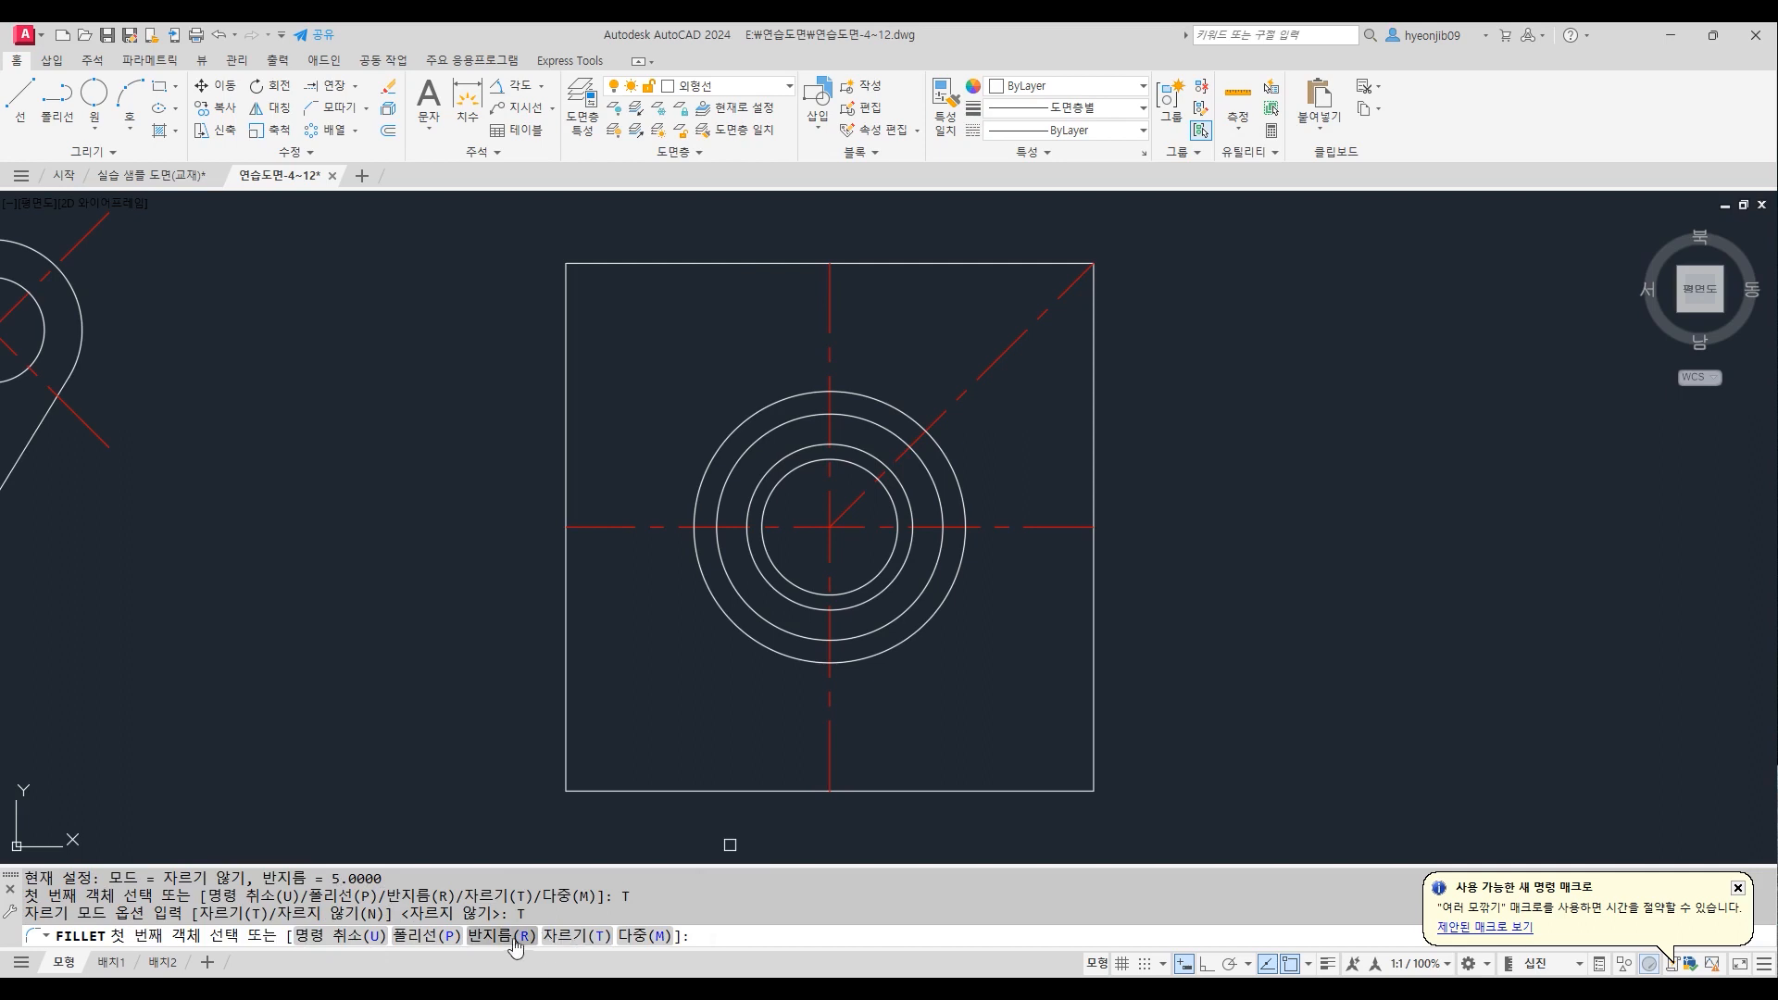
{"action": "left_click", "coordinate": [427, 935]}
{"action": "left_click", "coordinate": [753, 265]}
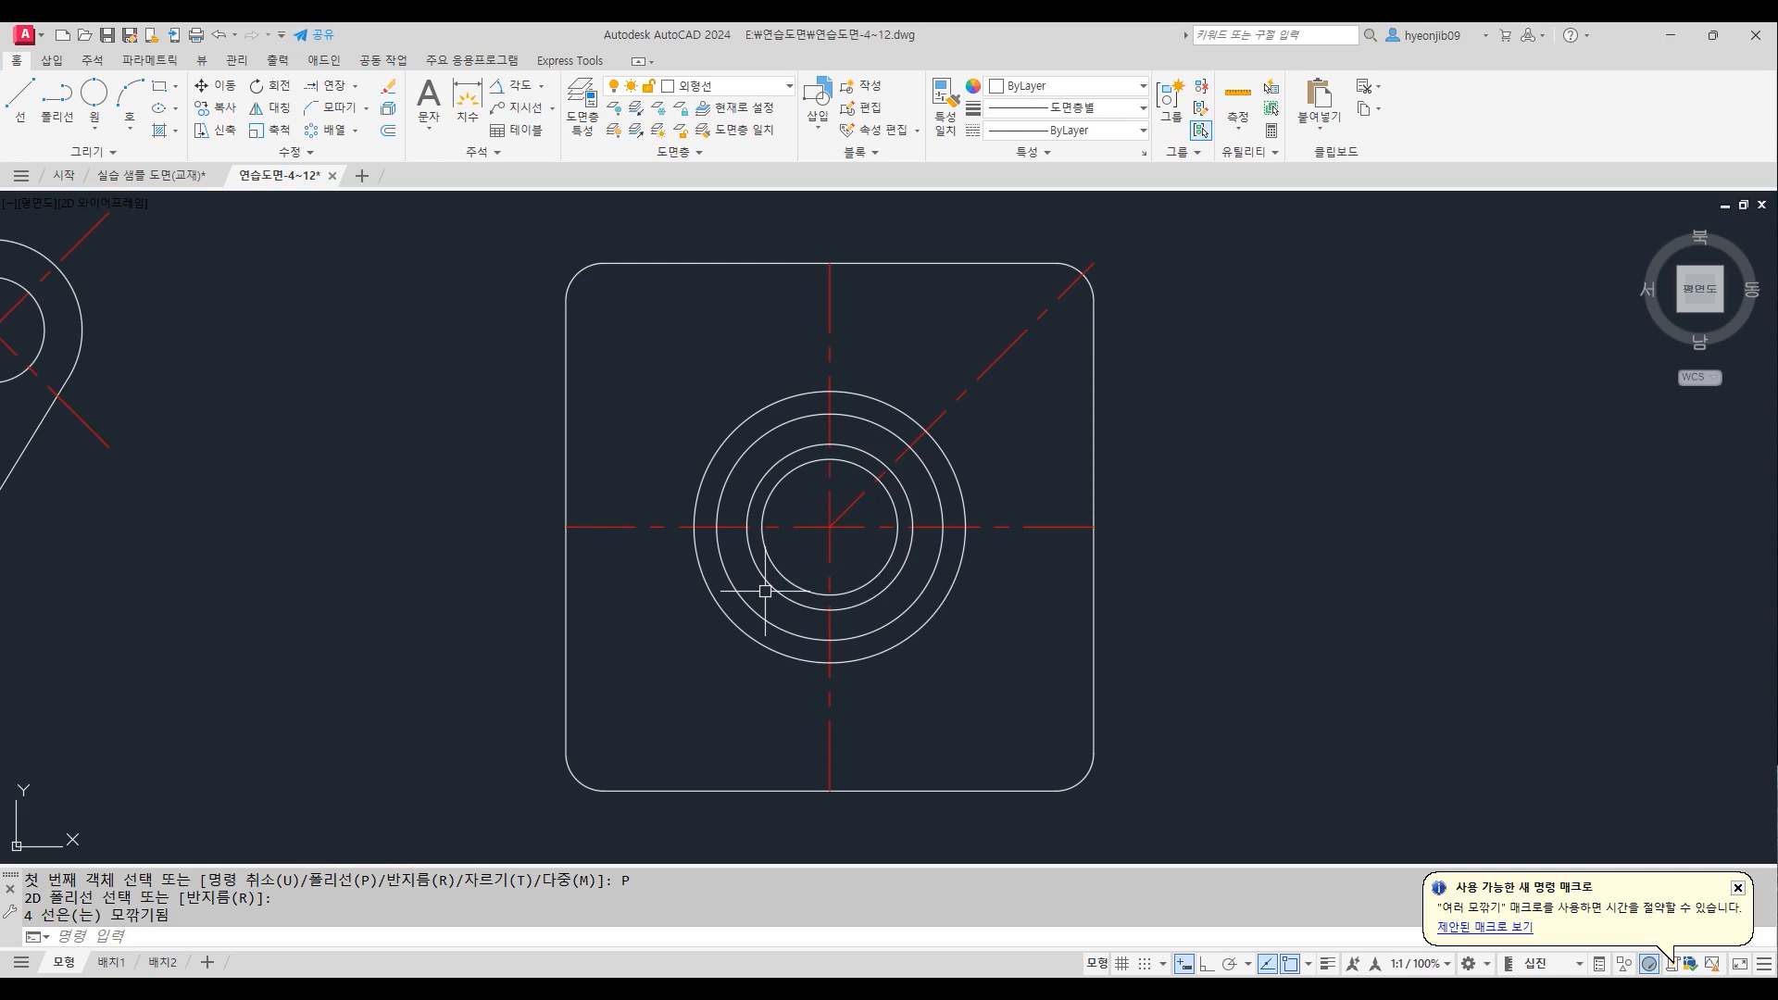
Explode the rounded square and offset its top and right edges 5 inward
{"action": "left_click", "coordinate": [922, 266]}
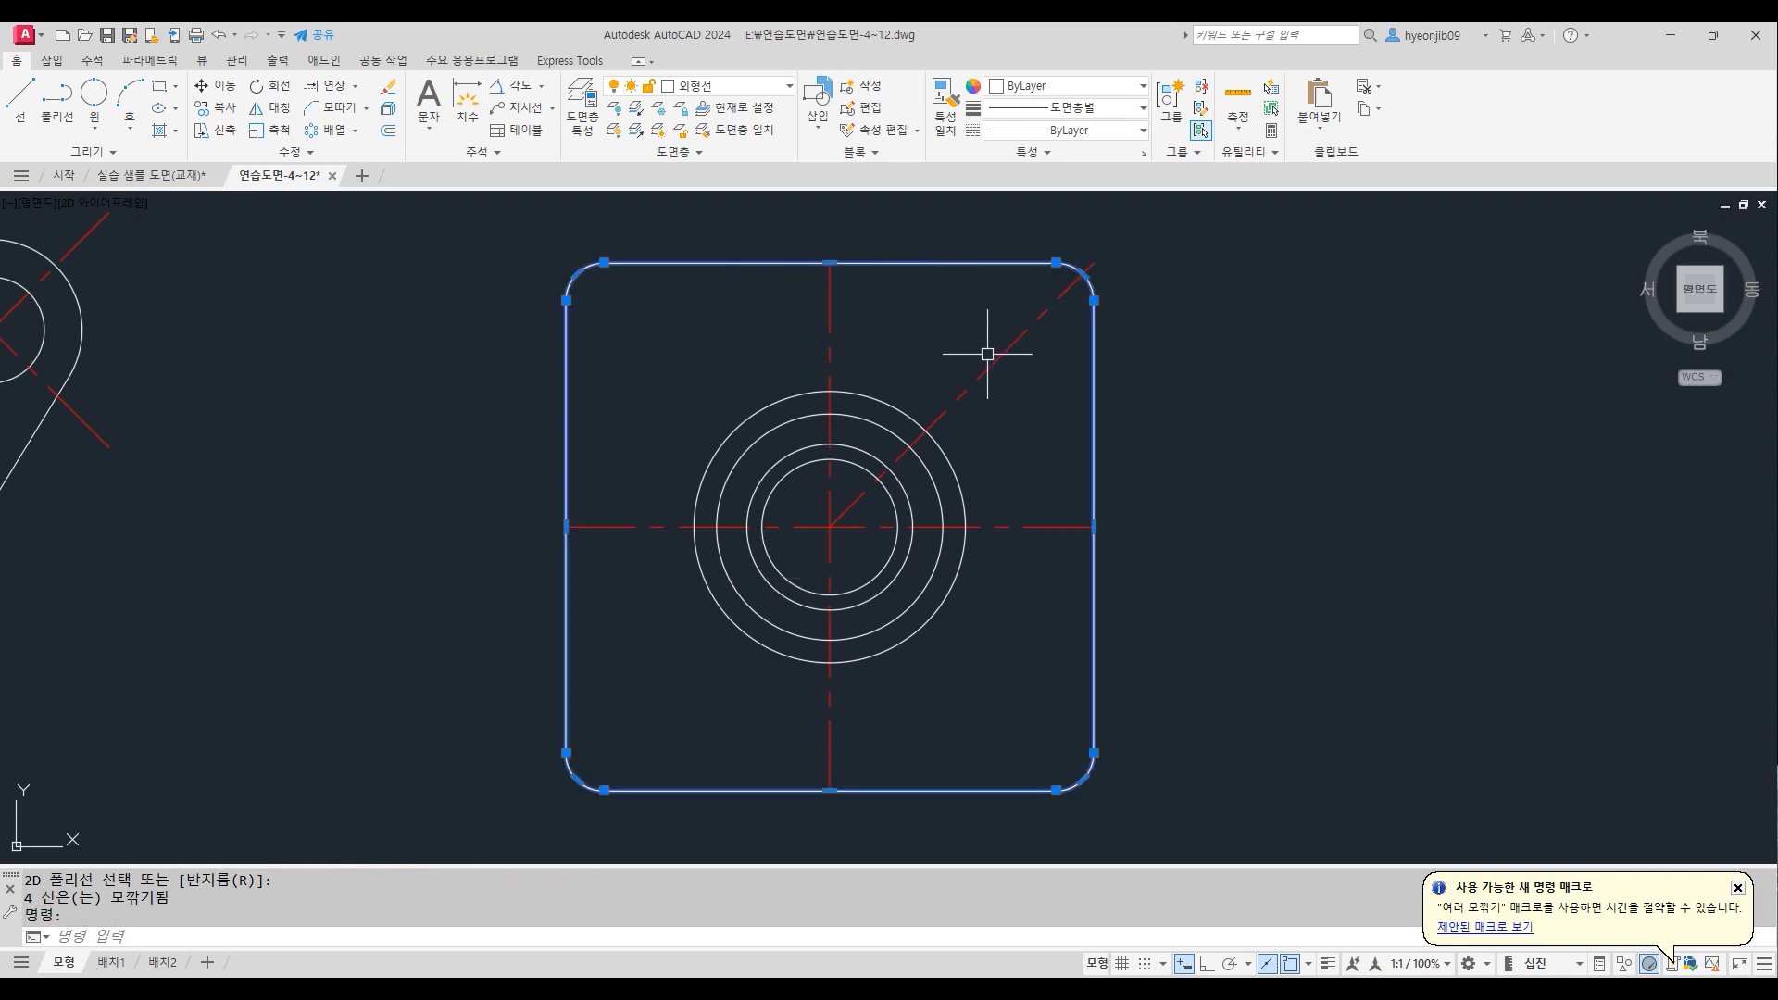
{"action": "left_click", "coordinate": [388, 108]}
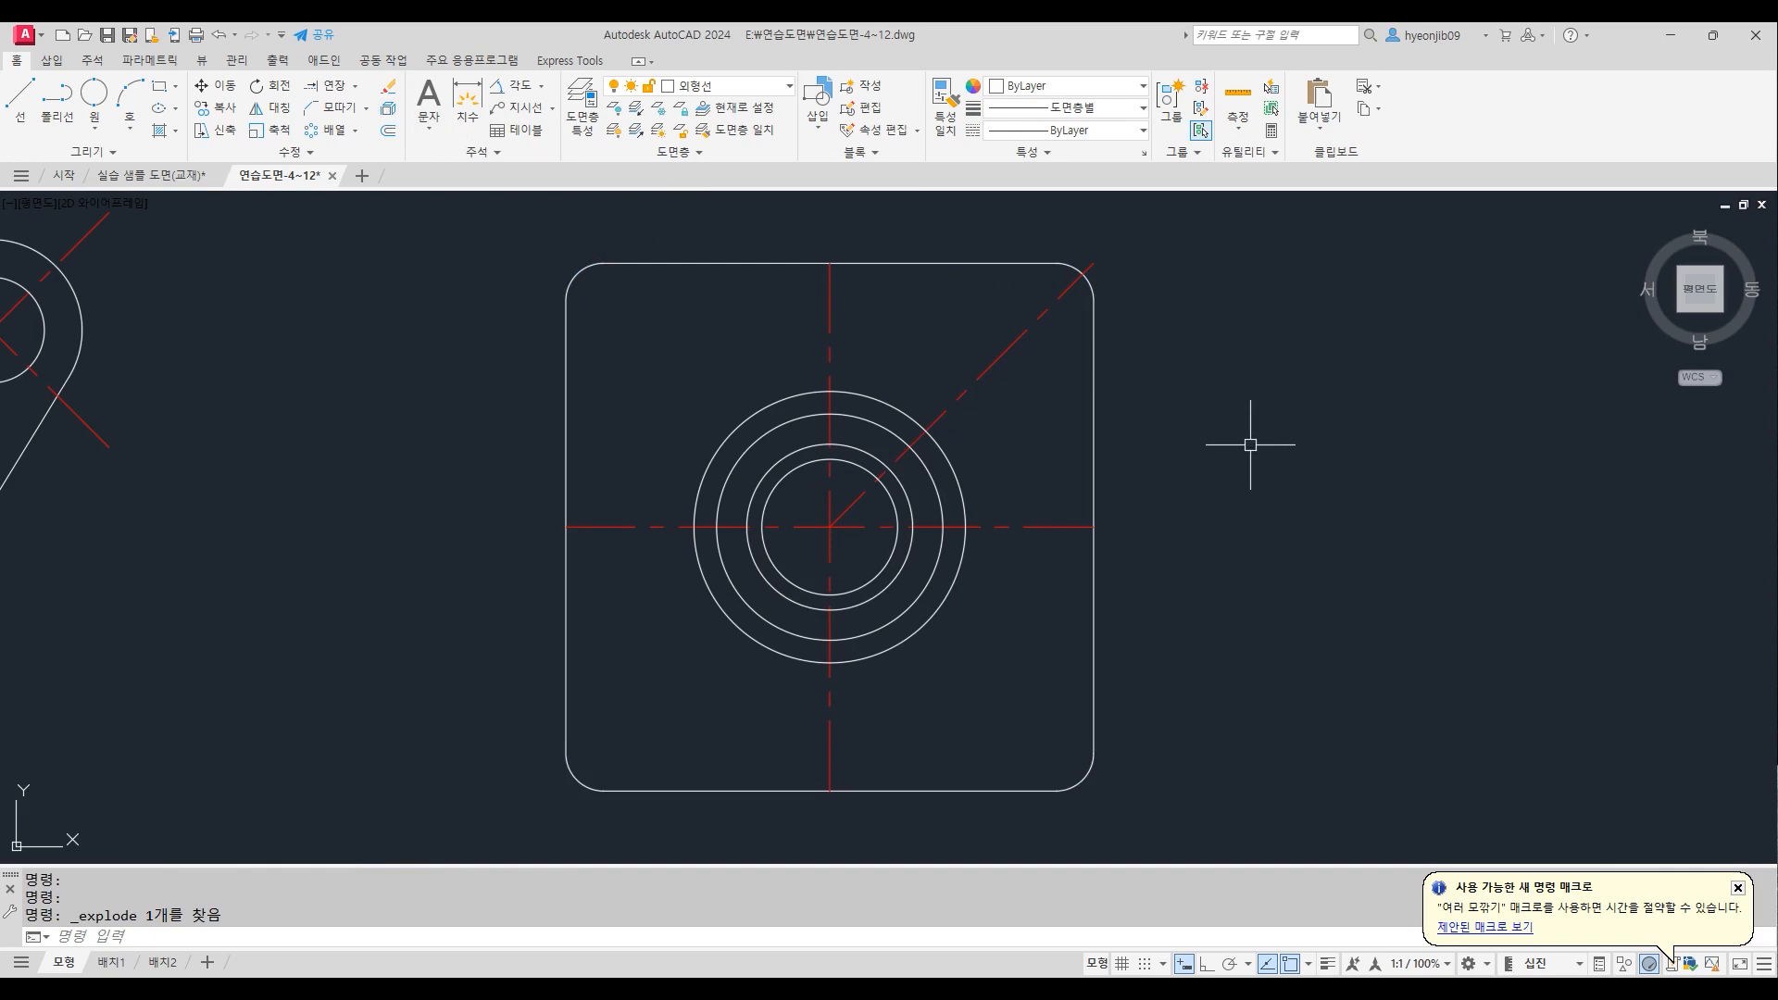
{"action": "key", "text": "Return"}
{"action": "type", "text": "5"}
{"action": "key", "text": "Return"}
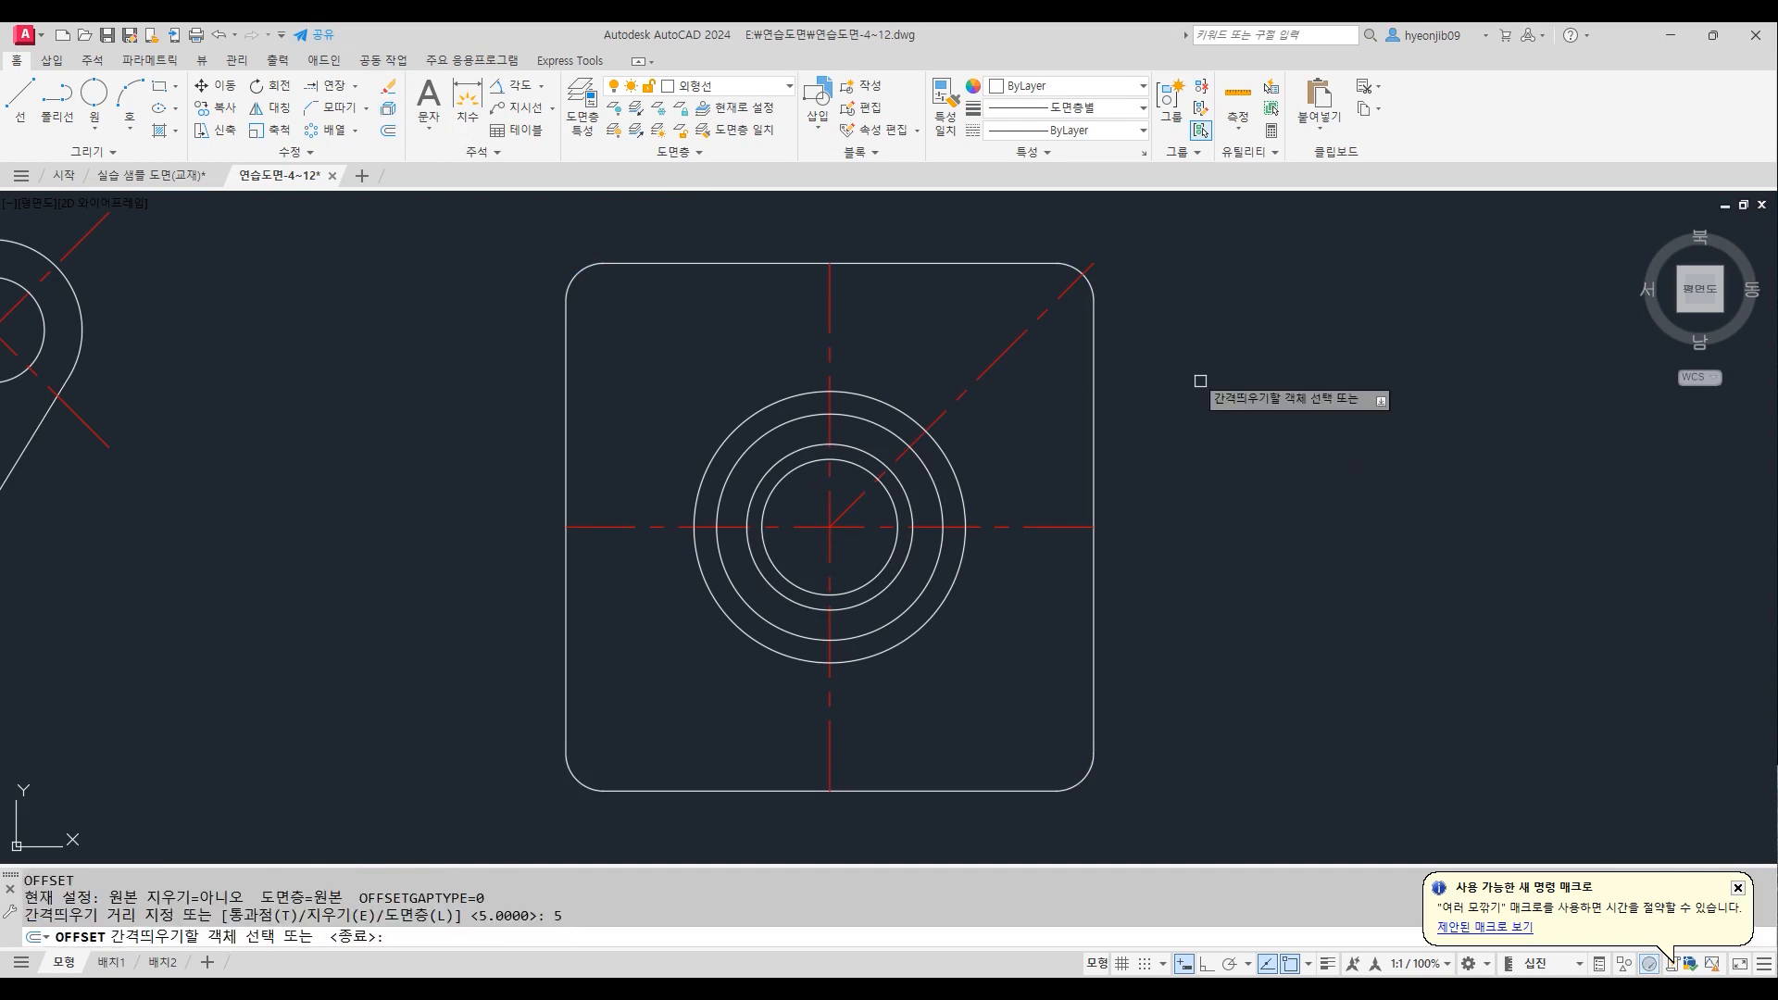
{"action": "left_click", "coordinate": [938, 268]}
{"action": "left_click", "coordinate": [932, 315]}
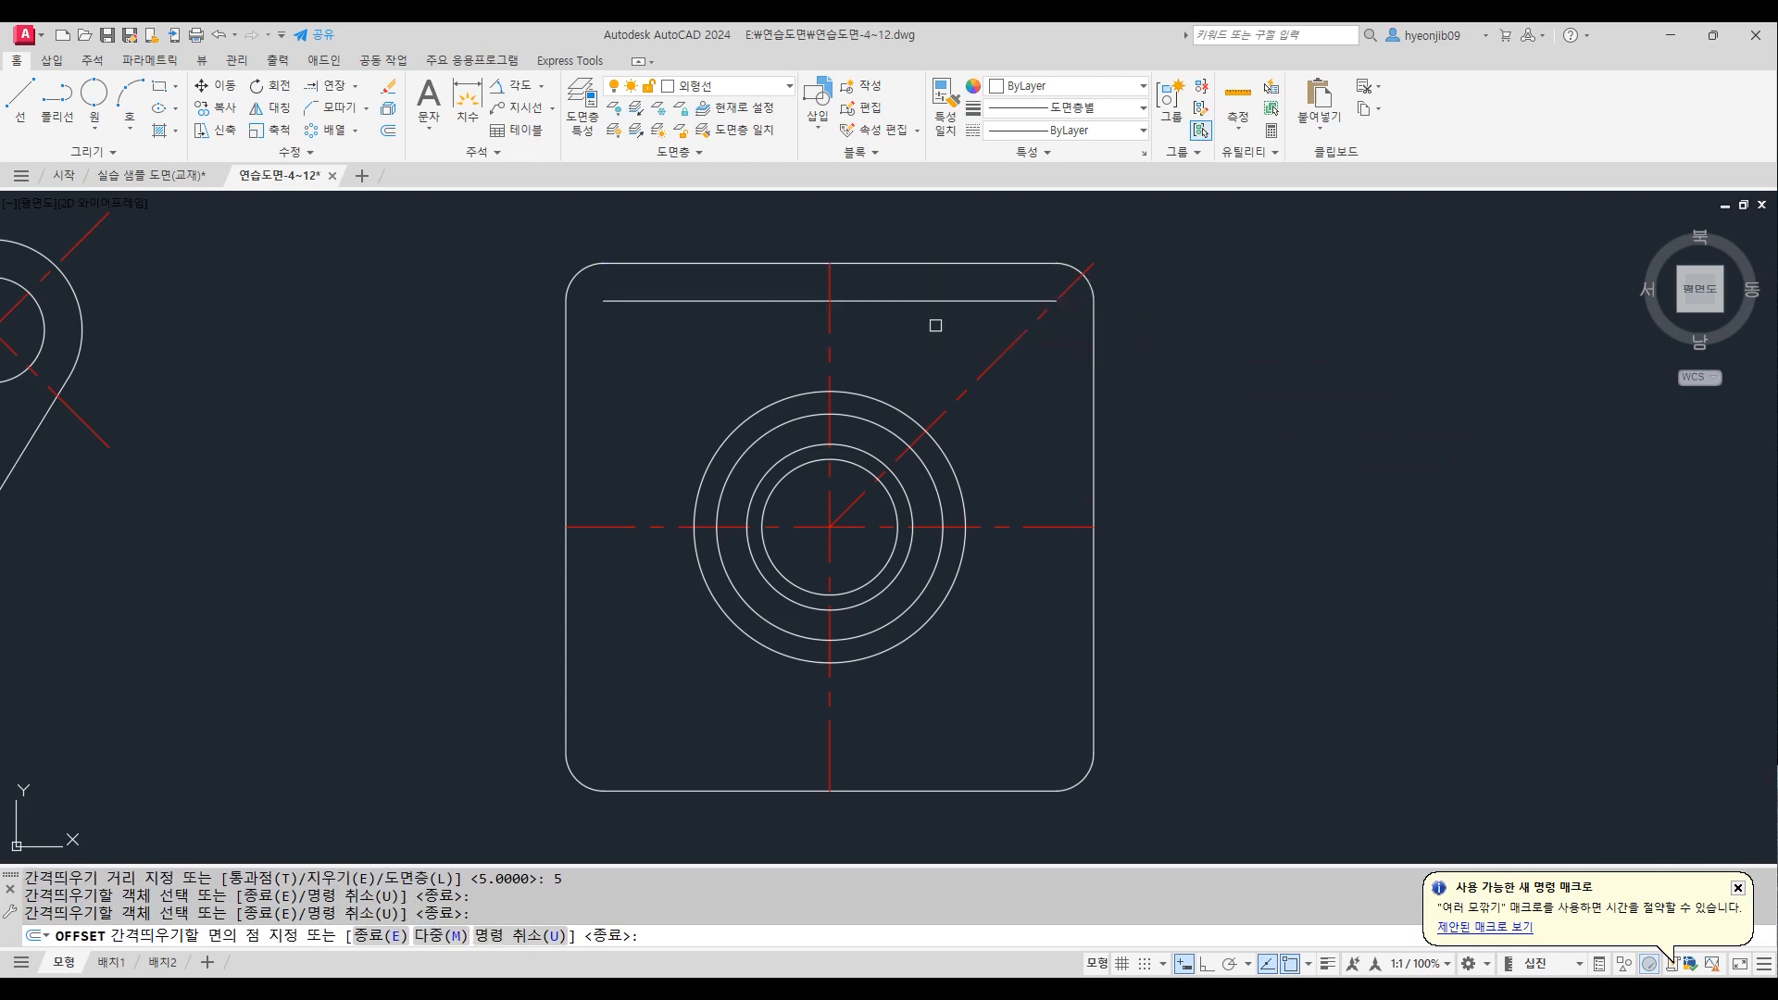
{"action": "left_click", "coordinate": [1094, 394]}
{"action": "left_click", "coordinate": [1037, 389]}
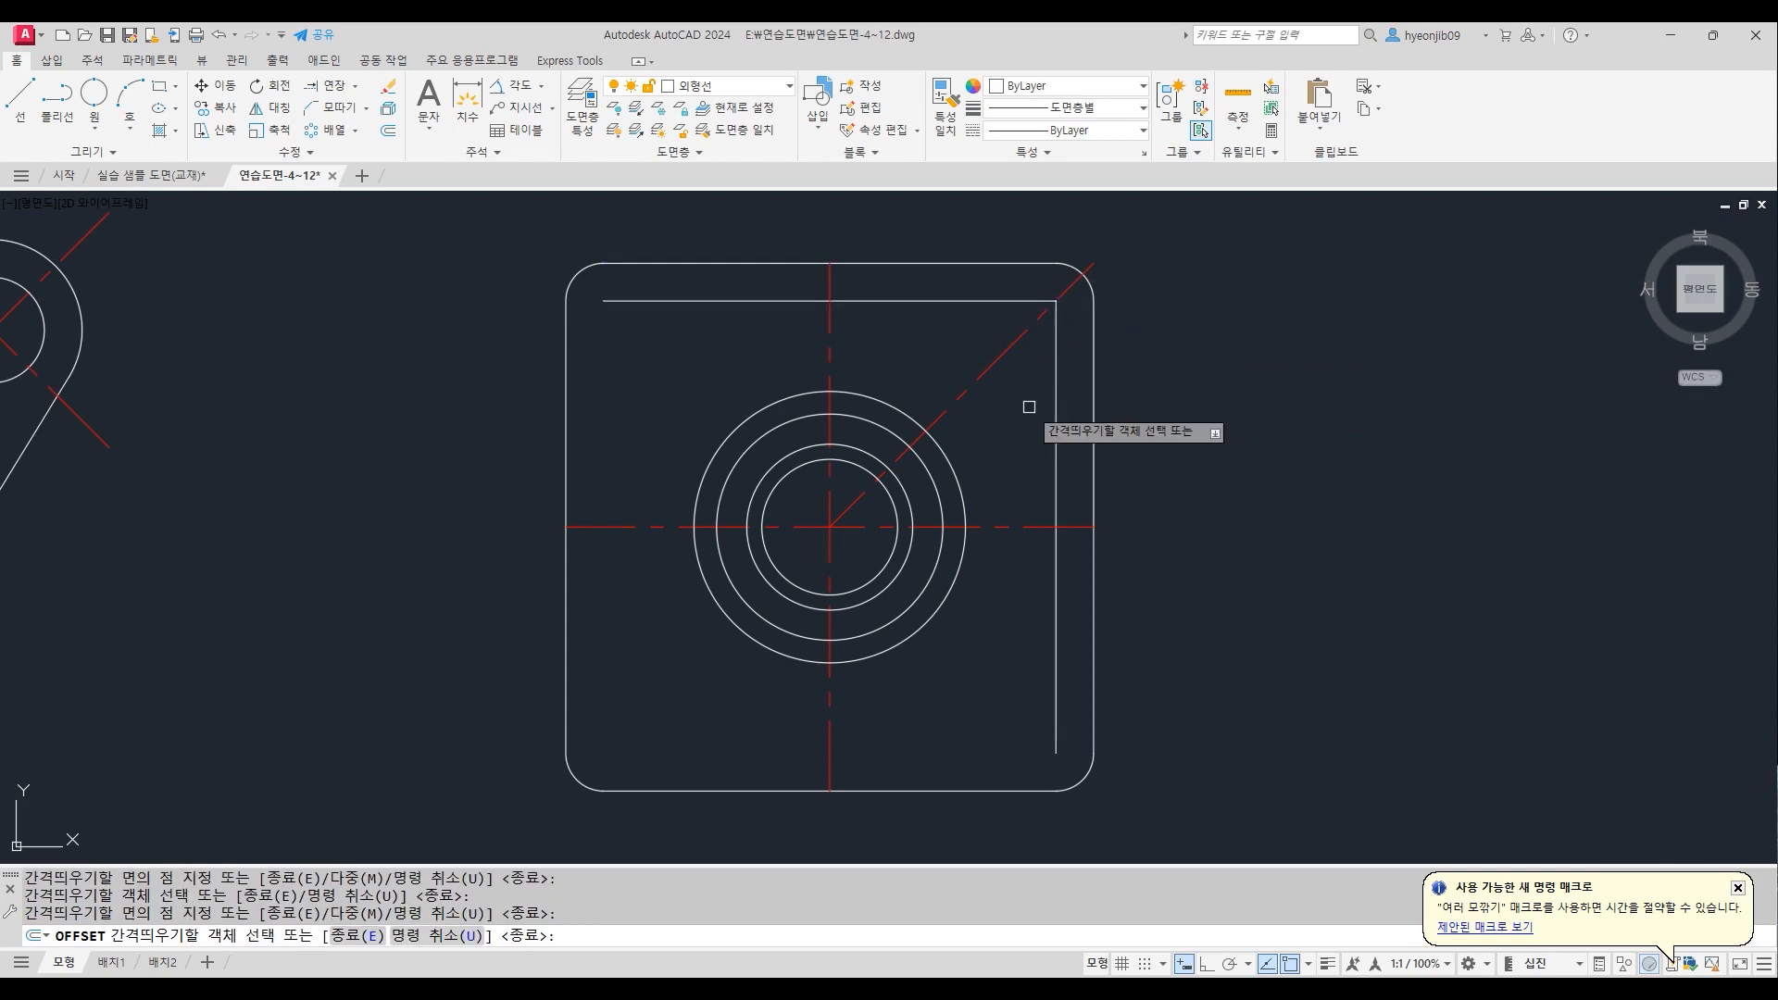
{"action": "key", "text": "Return"}
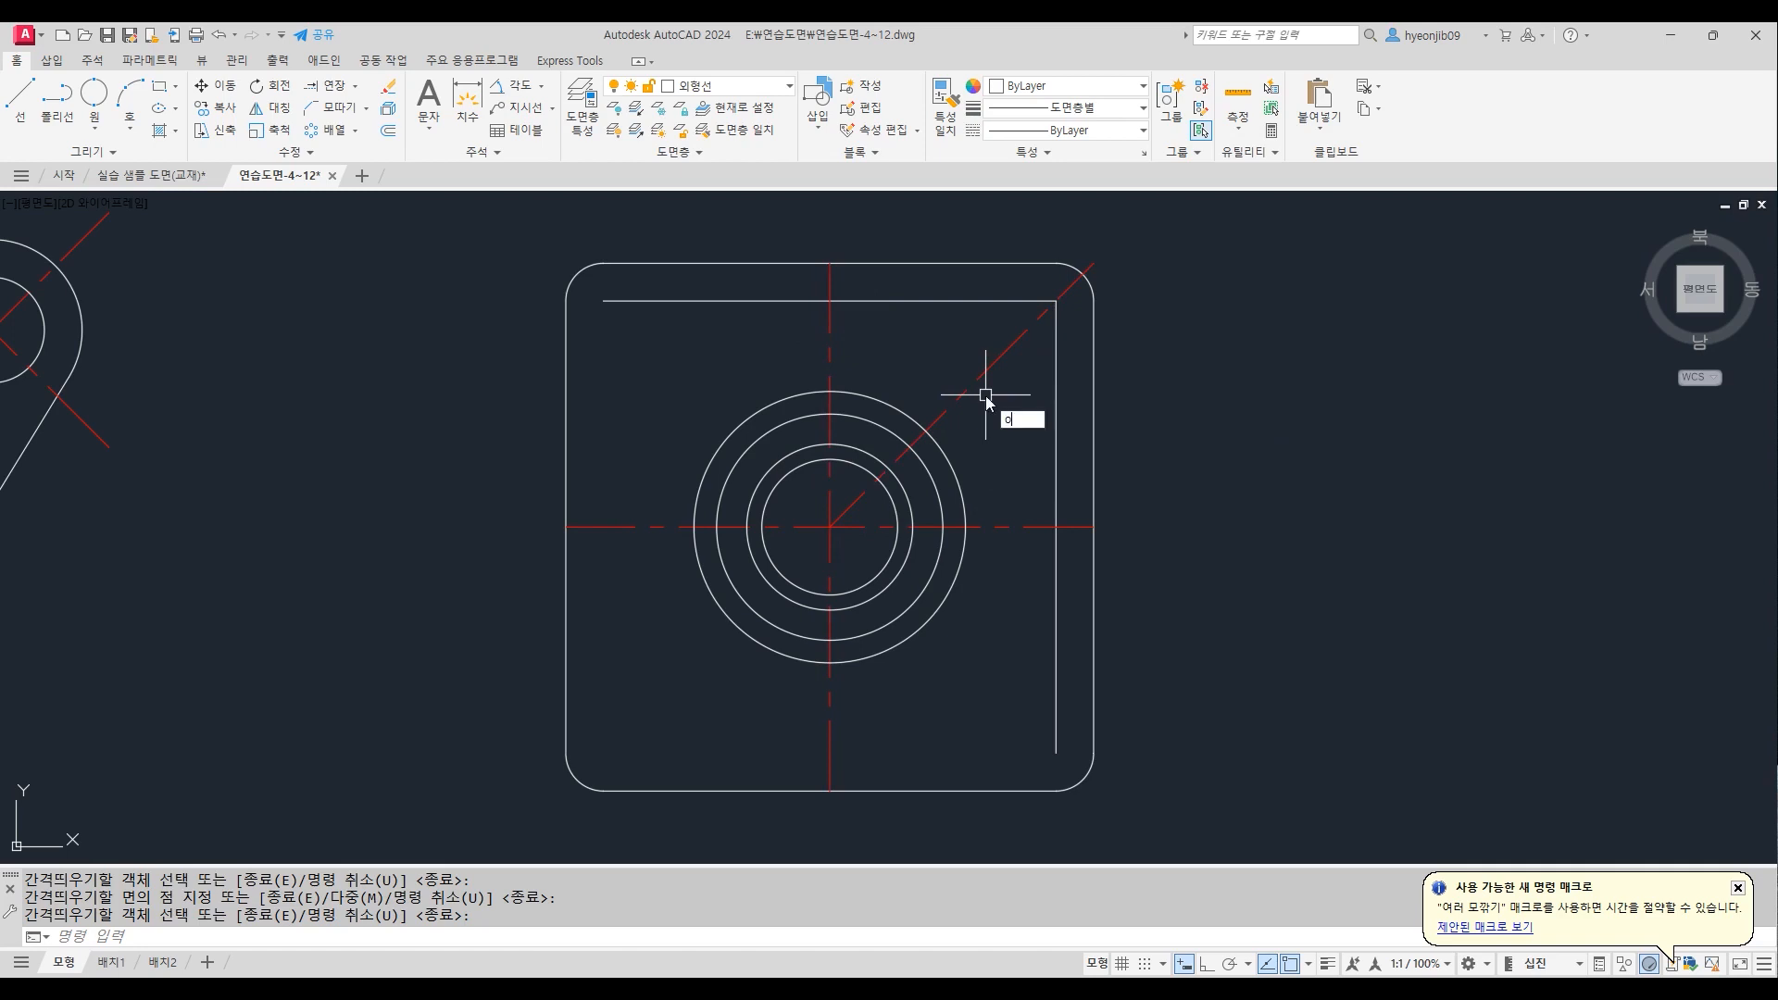
Try to offset the vertical centreline 1 to its right while keeping the source layer
{"action": "key", "text": "Return"}
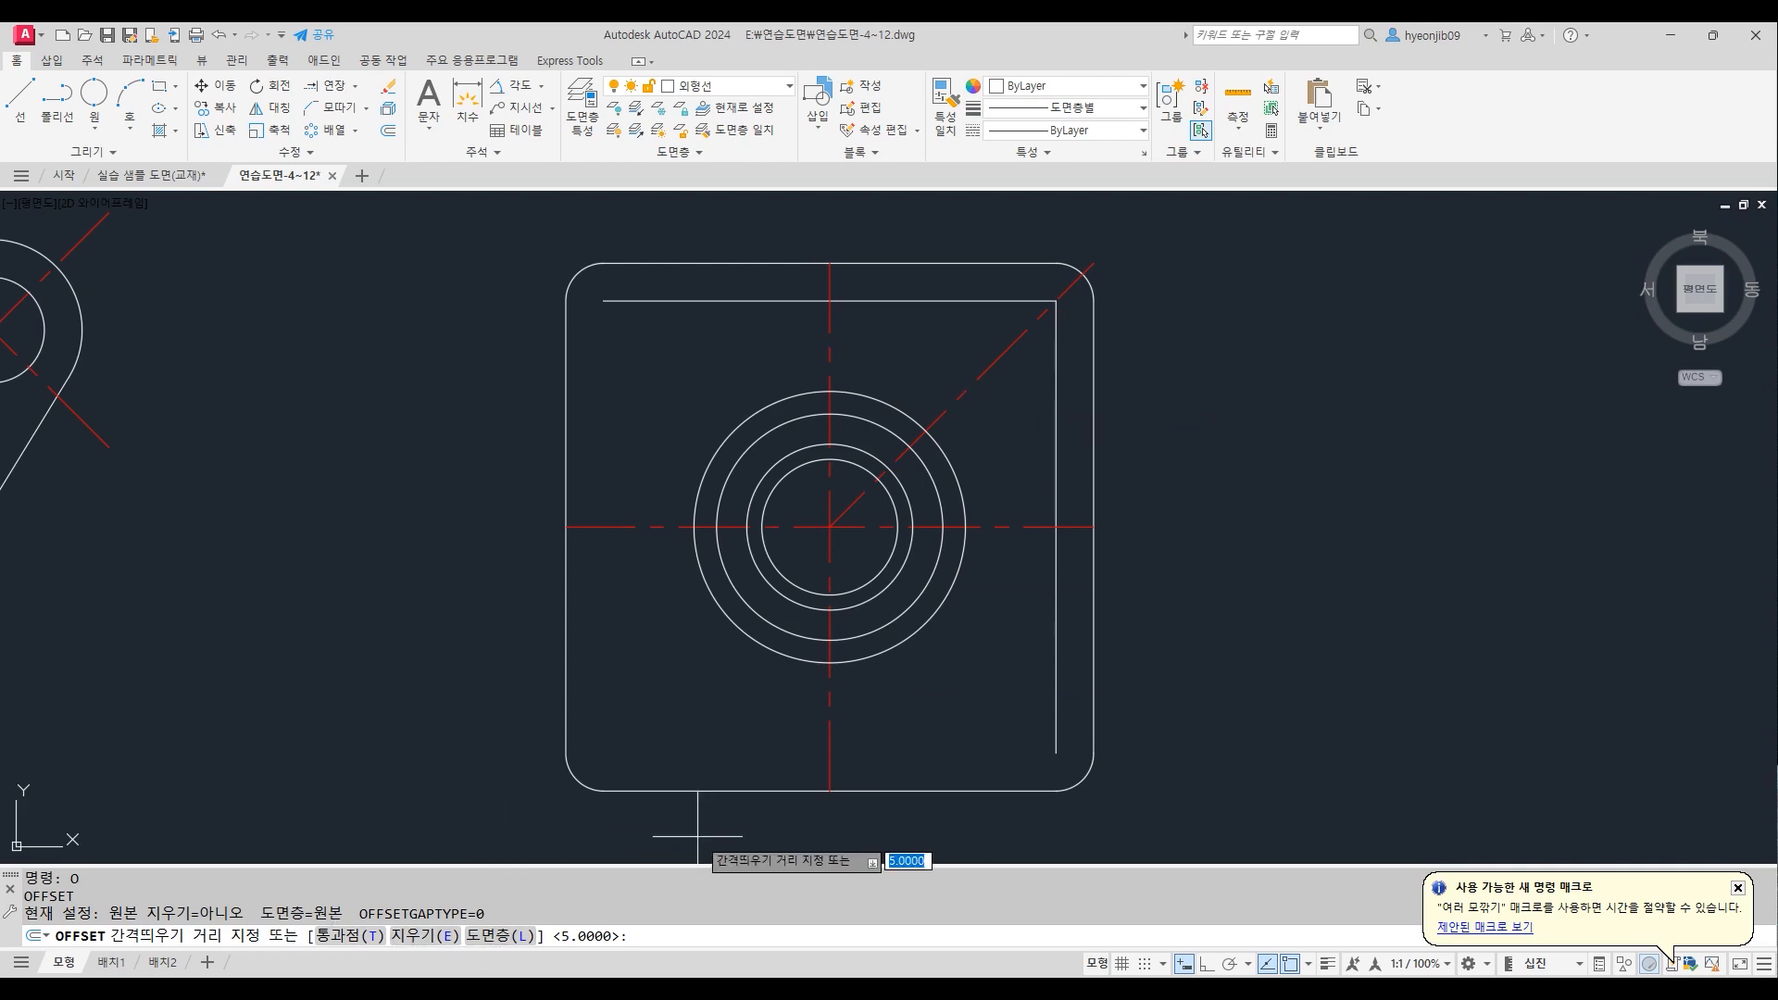
{"action": "key", "text": "Return"}
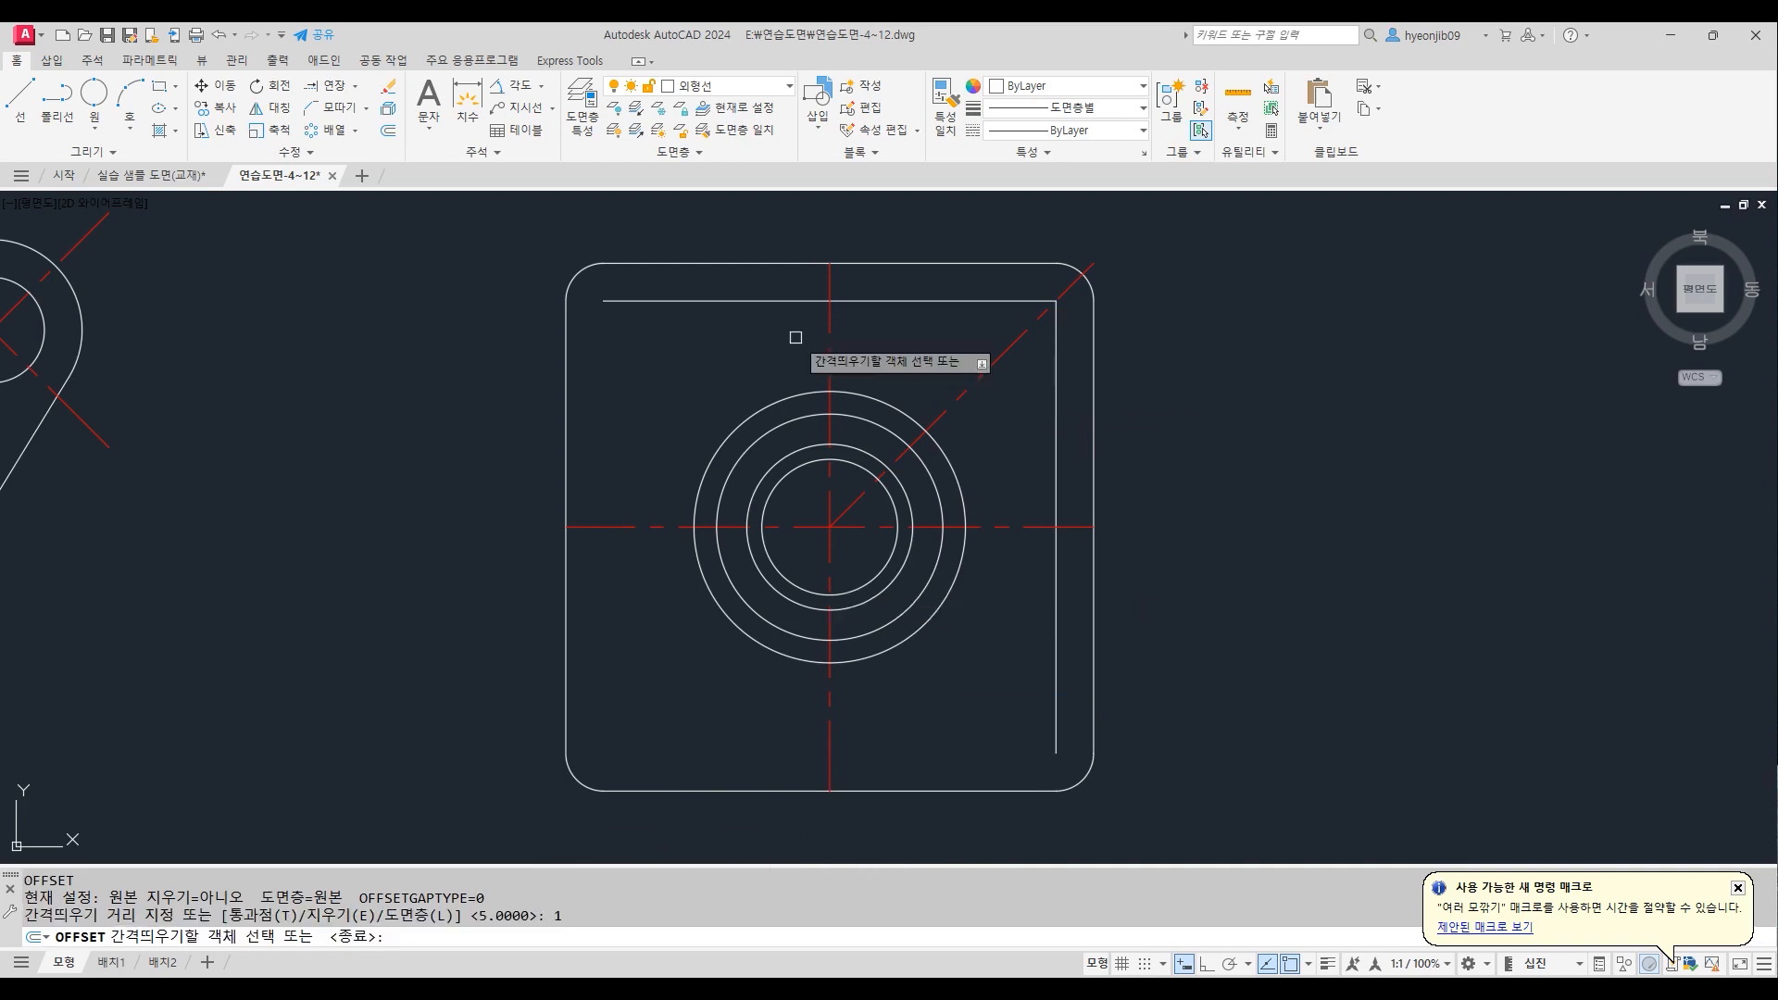
{"action": "left_click", "coordinate": [829, 326]}
{"action": "left_click", "coordinate": [870, 329]}
{"action": "key", "text": "Return"}
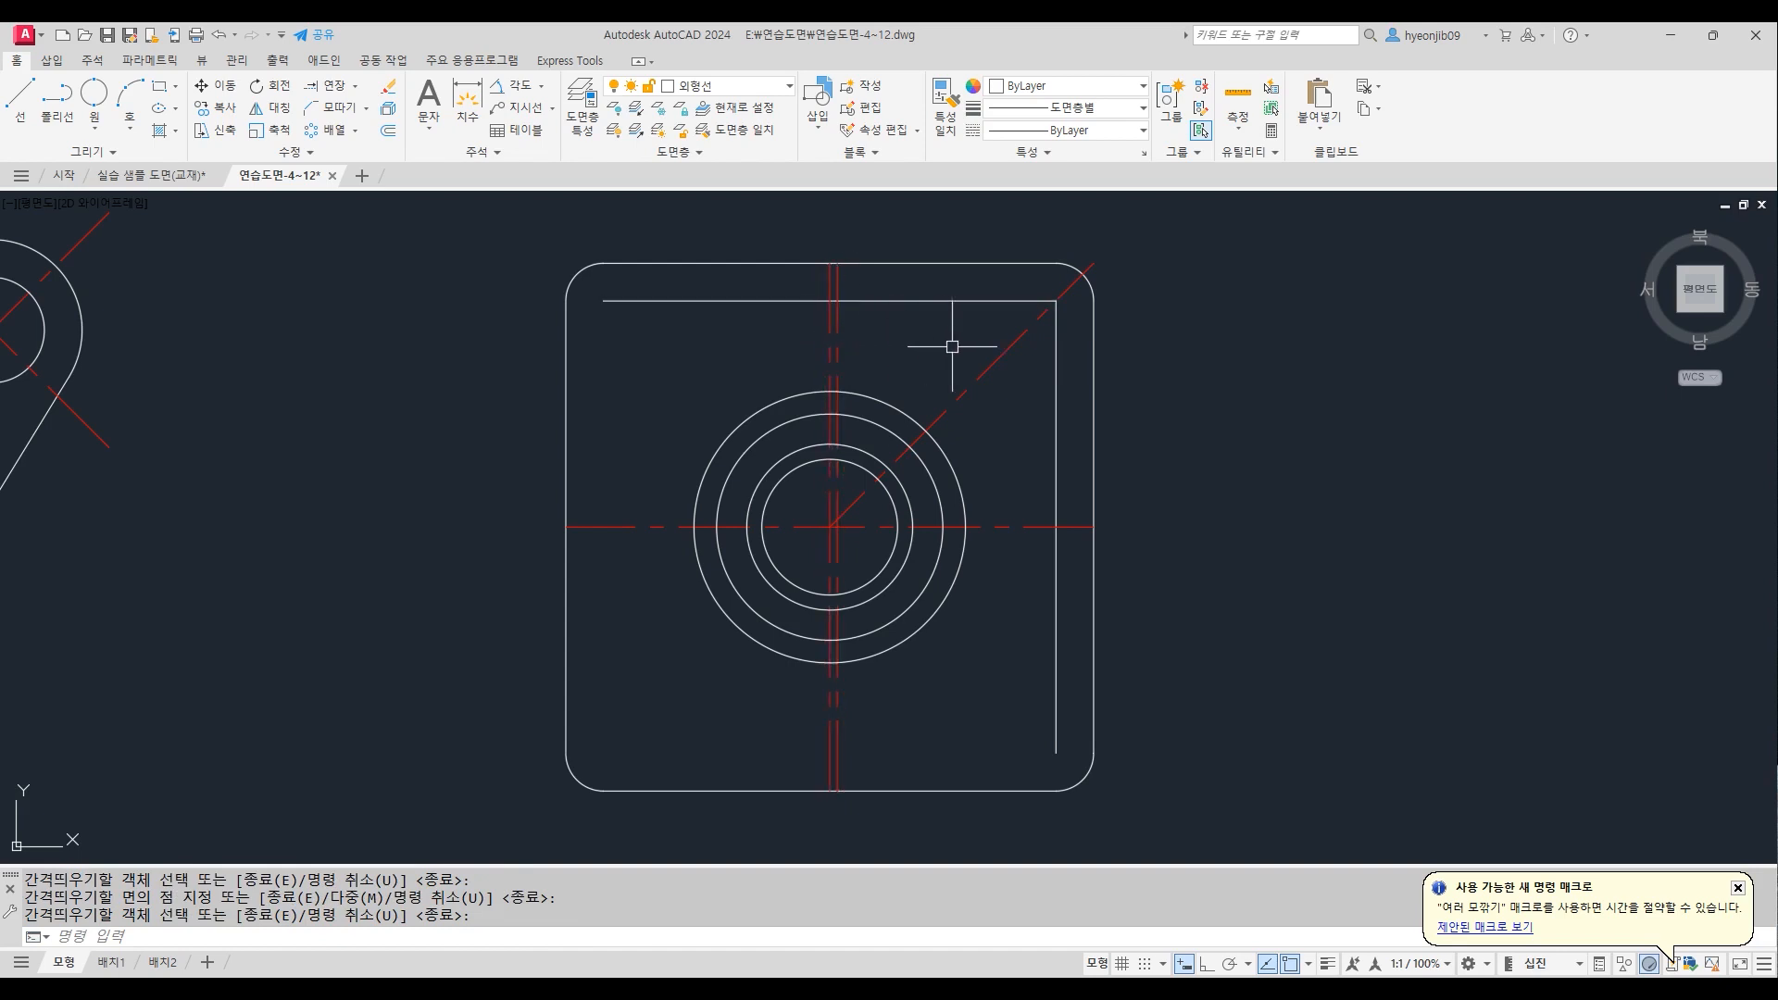
{"action": "key", "text": "ctrl+z"}
Set Offset to place copies on the current layer and offset the vertical centreline 1 to its right
{"action": "type", "text": "O"}
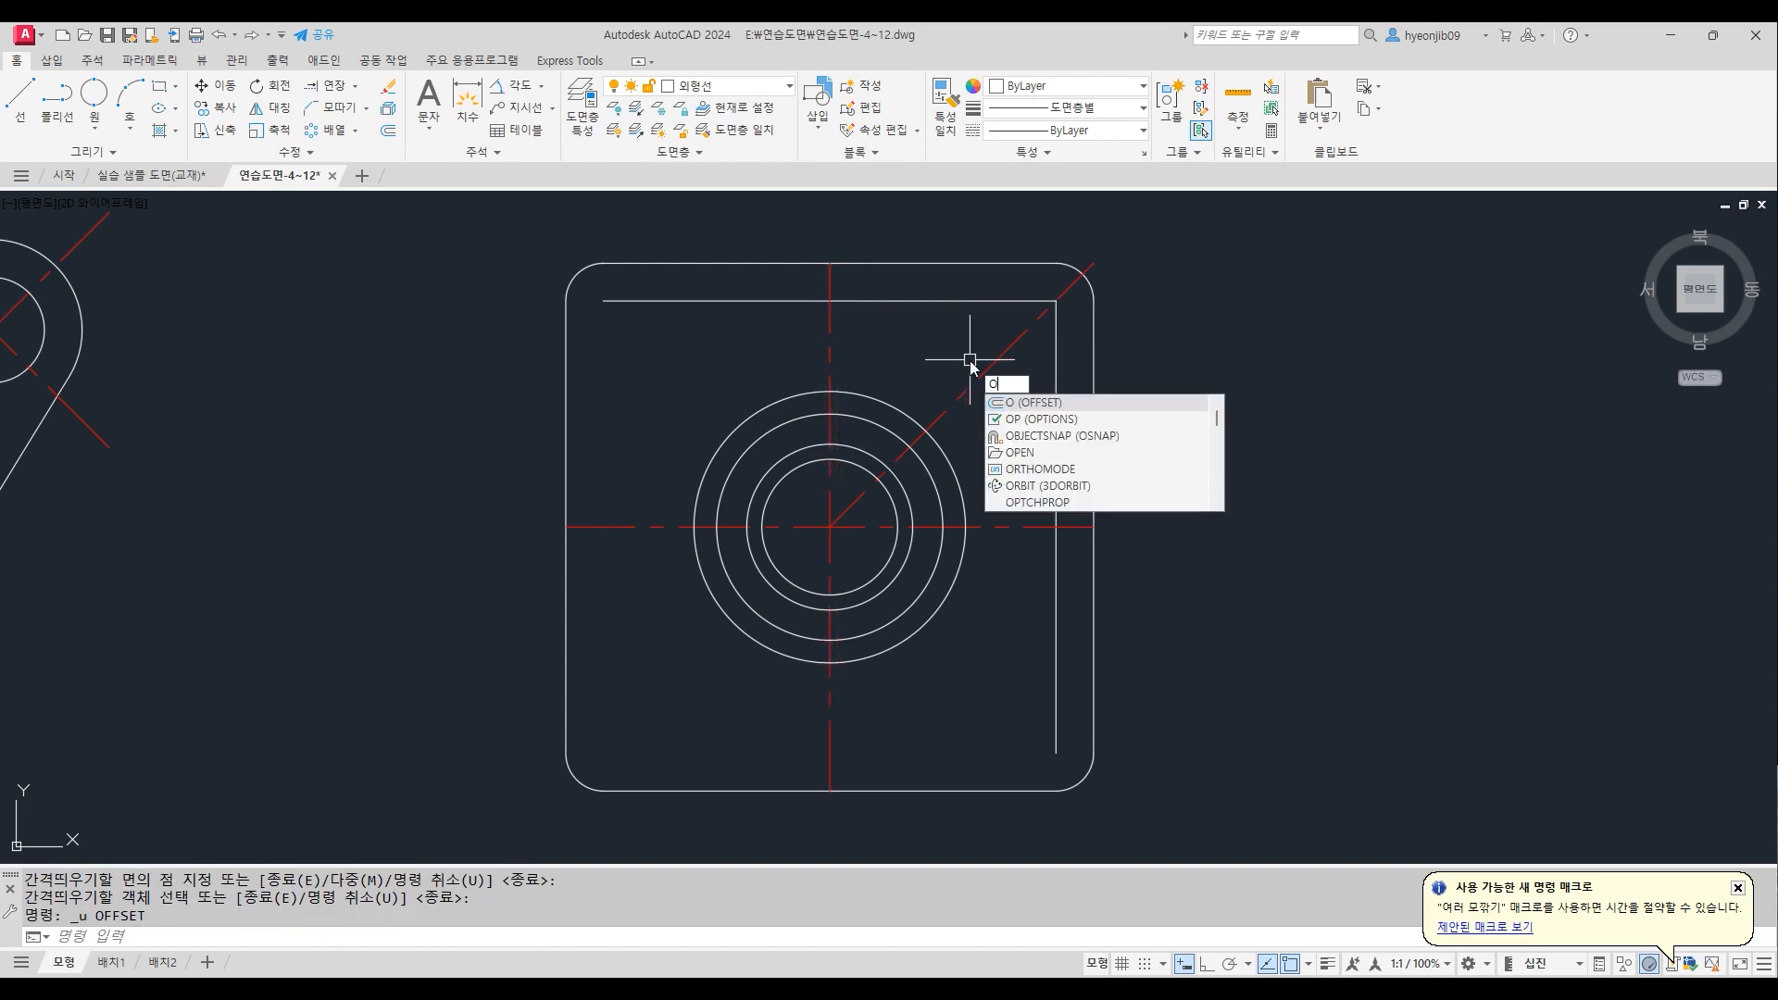
{"action": "key", "text": "Return"}
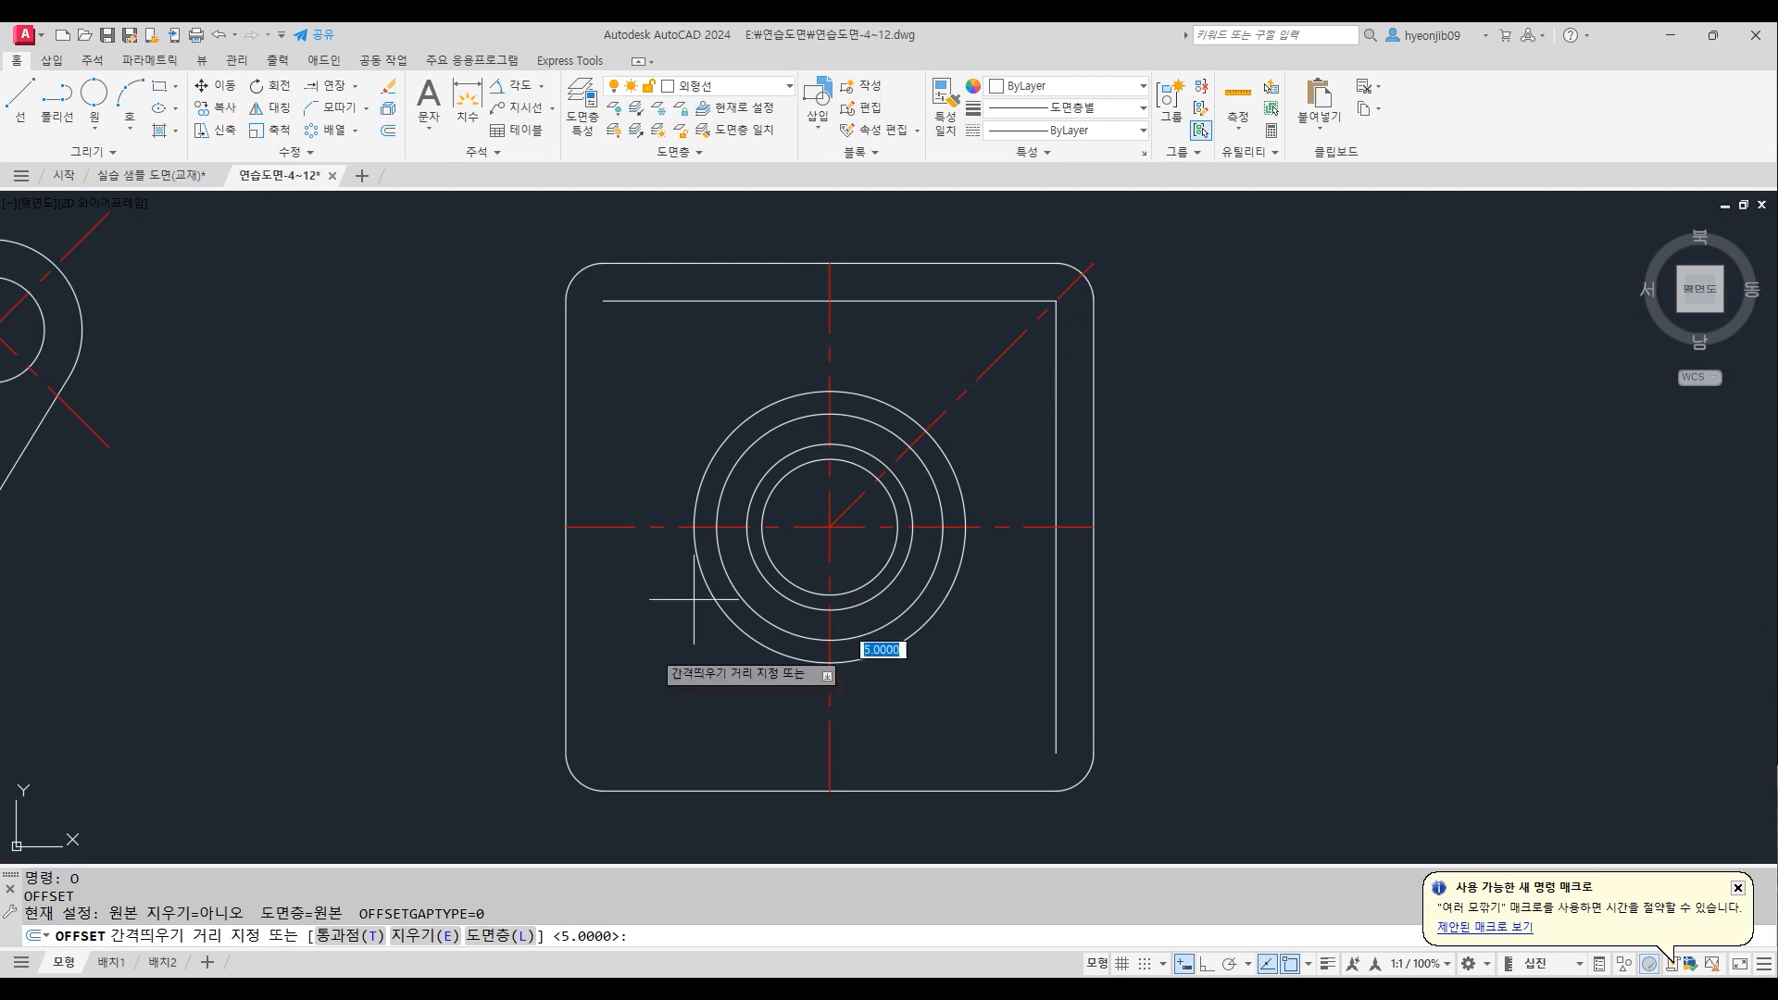
{"action": "left_click", "coordinate": [509, 937]}
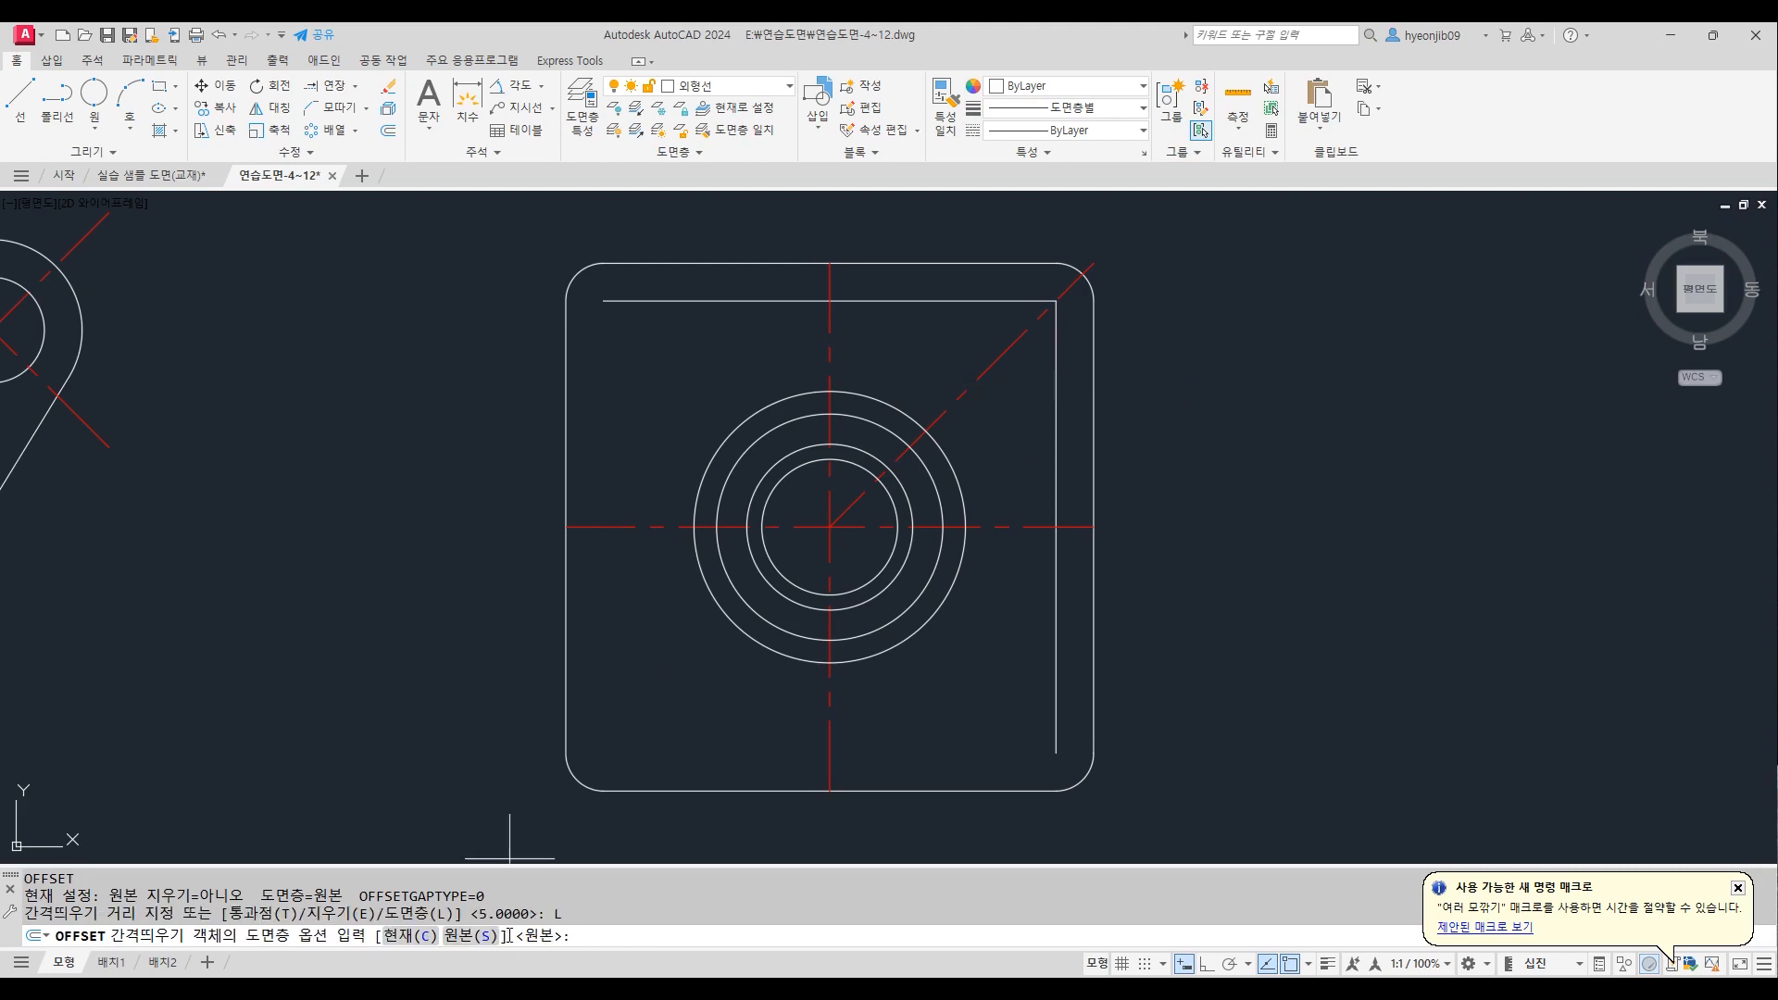
{"action": "left_click", "coordinate": [409, 936]}
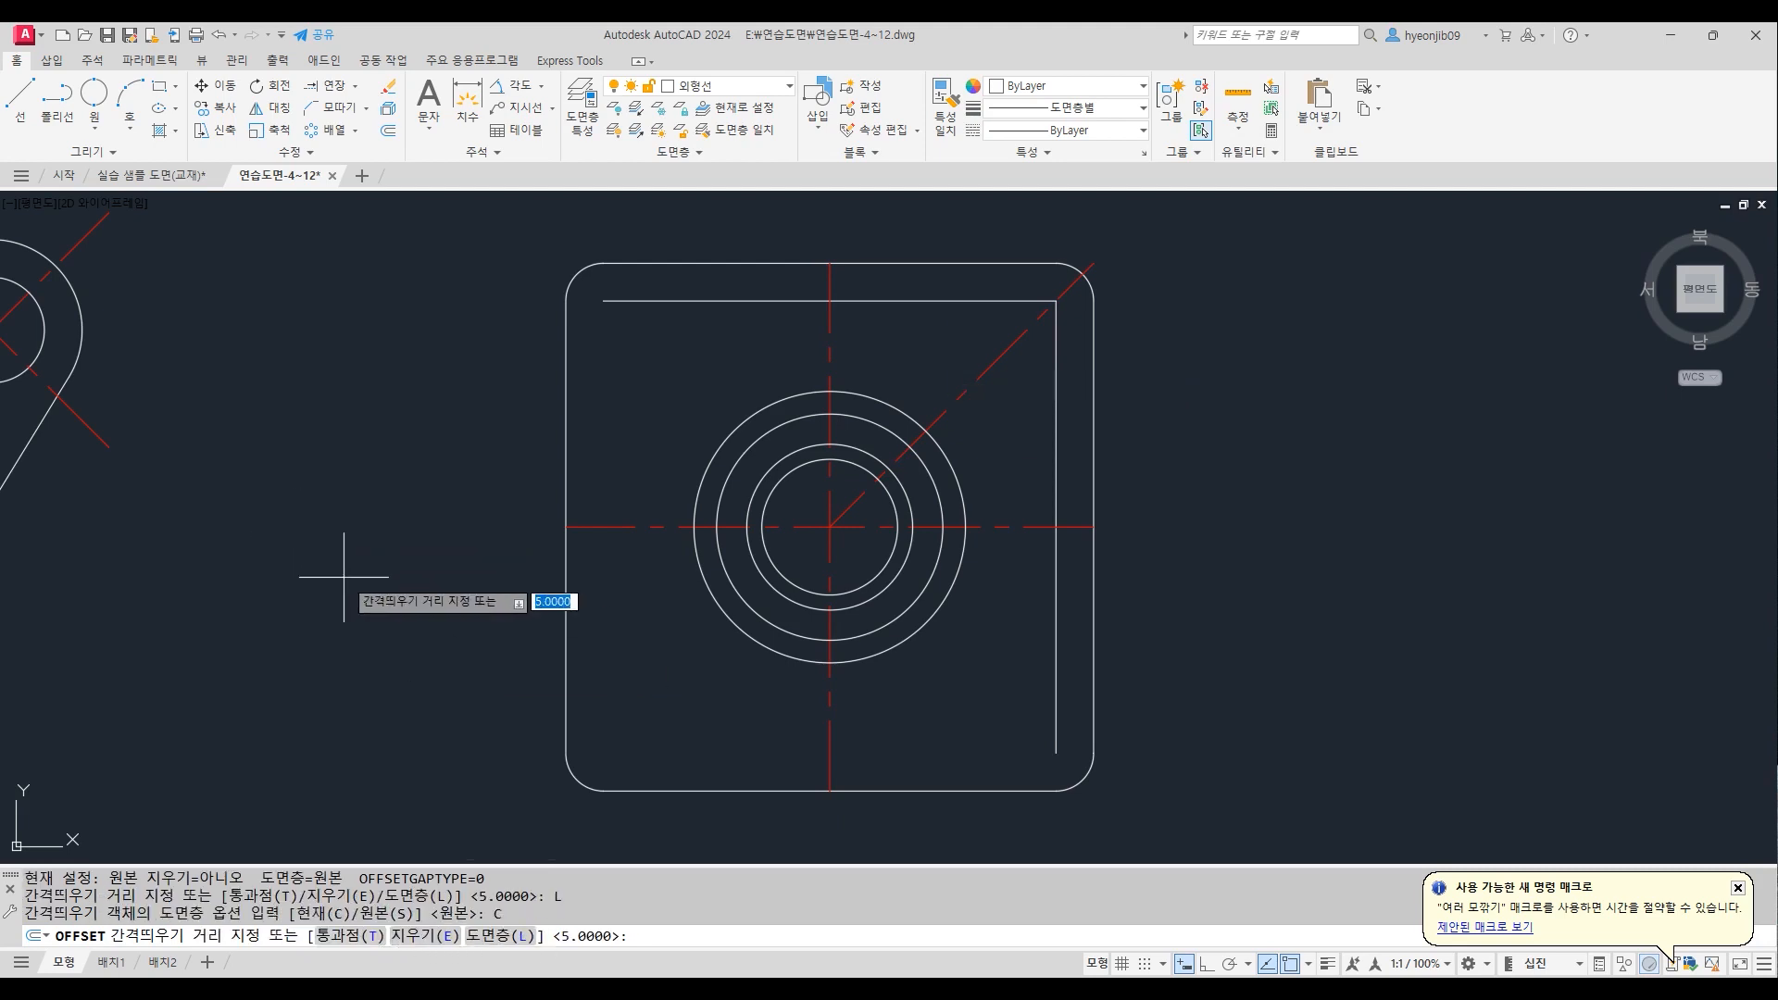
{"action": "type", "text": "1"}
{"action": "key", "text": "Return"}
{"action": "left_click", "coordinate": [830, 331]}
{"action": "left_click", "coordinate": [912, 336]}
Offset the diagonal centreline 1 to both sides and the horizontal centreline 1 upward on the current layer
{"action": "left_click", "coordinate": [984, 373]}
{"action": "left_click", "coordinate": [948, 350]}
{"action": "scroll", "coordinate": [1005, 384], "scroll_direction": "up", "scroll_amount": 2}
{"action": "left_click", "coordinate": [993, 344]}
{"action": "left_click", "coordinate": [1017, 374]}
{"action": "left_click", "coordinate": [1017, 611]}
{"action": "left_click", "coordinate": [1020, 556]}
{"action": "key", "text": "Return"}
Fillet the inner top line with the offset vertical line and with the upper diagonal line, using radius 2 and the Multiple option
{"action": "middle_click_drag", "start_coordinate": [1021, 458], "coordinate": [1020, 494]}
{"action": "scroll", "coordinate": [1021, 495], "scroll_direction": "up", "scroll_amount": 2}
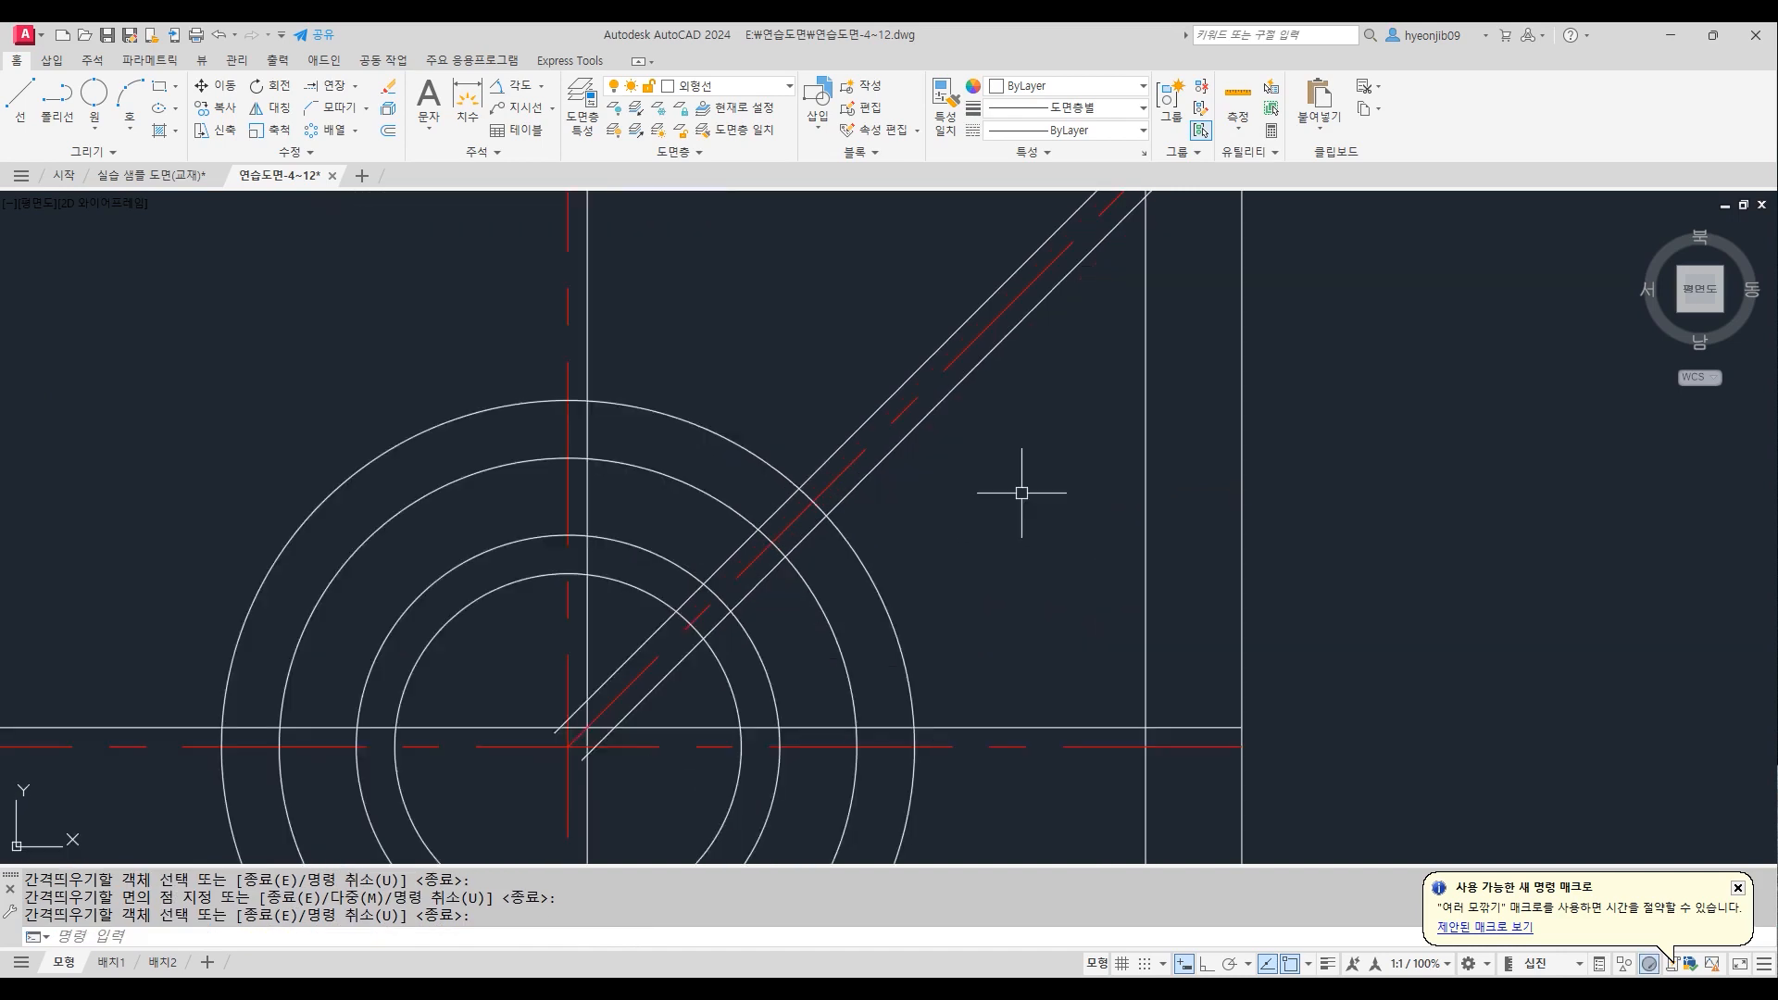
{"action": "scroll", "coordinate": [1000, 554], "scroll_direction": "down", "scroll_amount": 2}
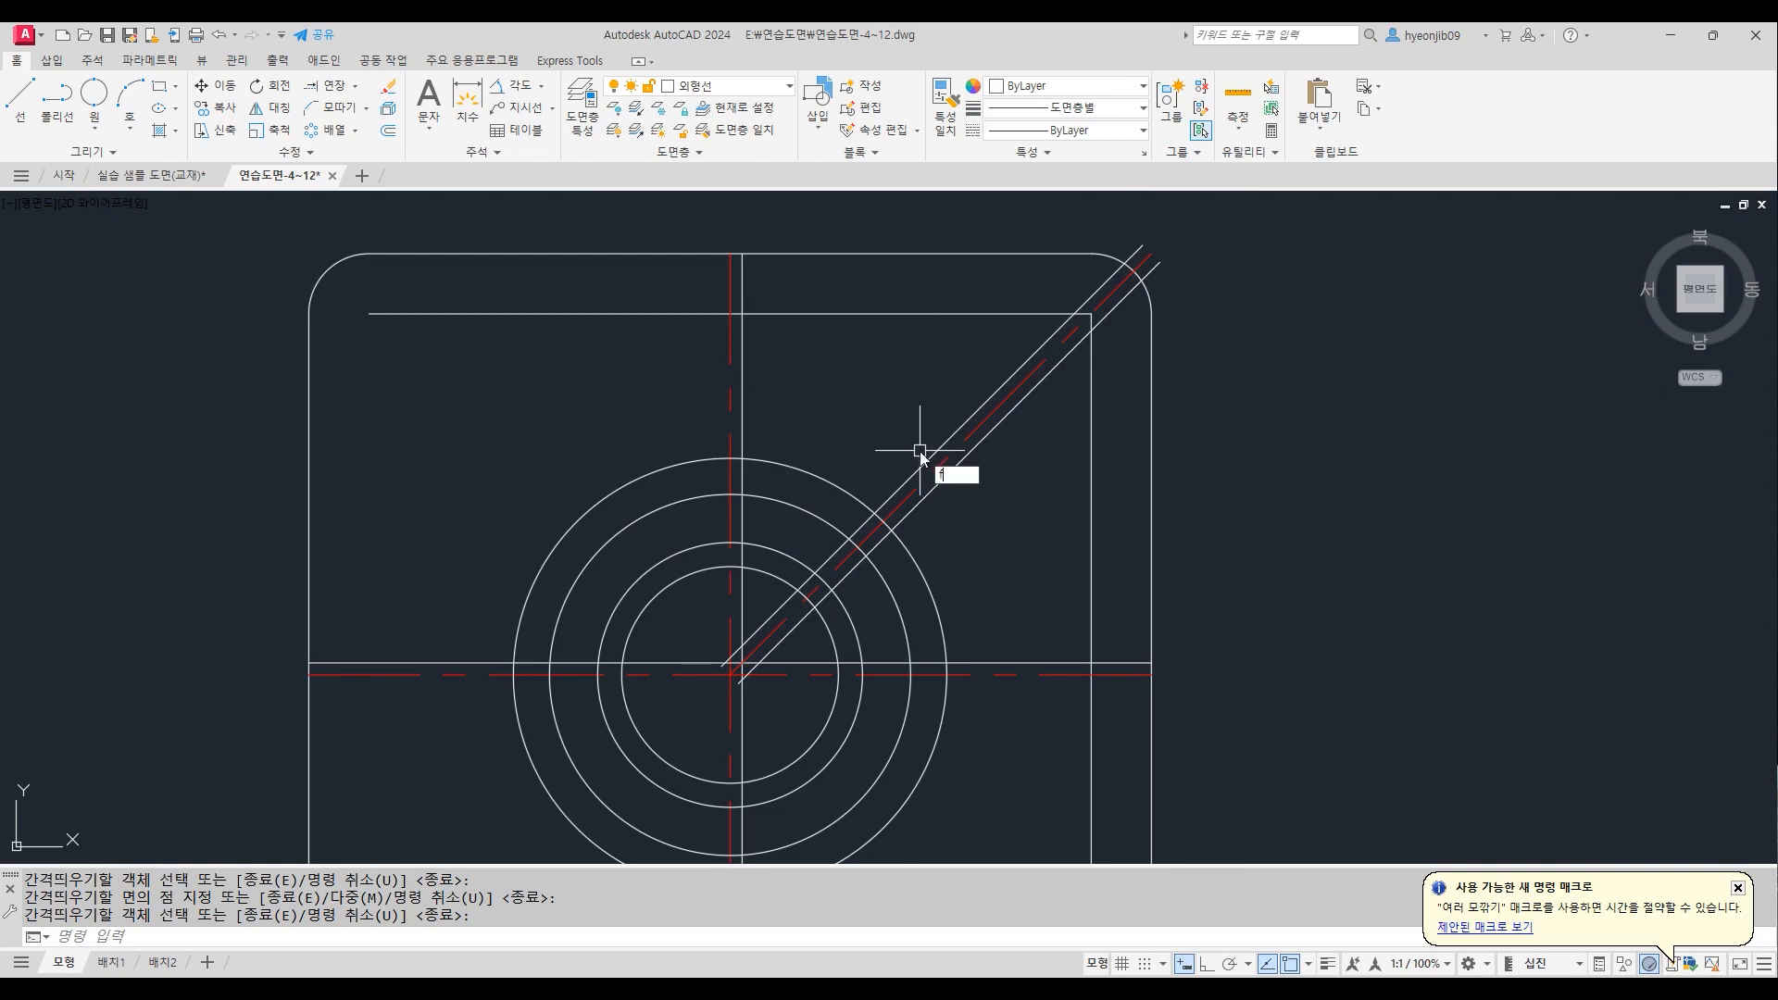
{"action": "key", "text": "Return"}
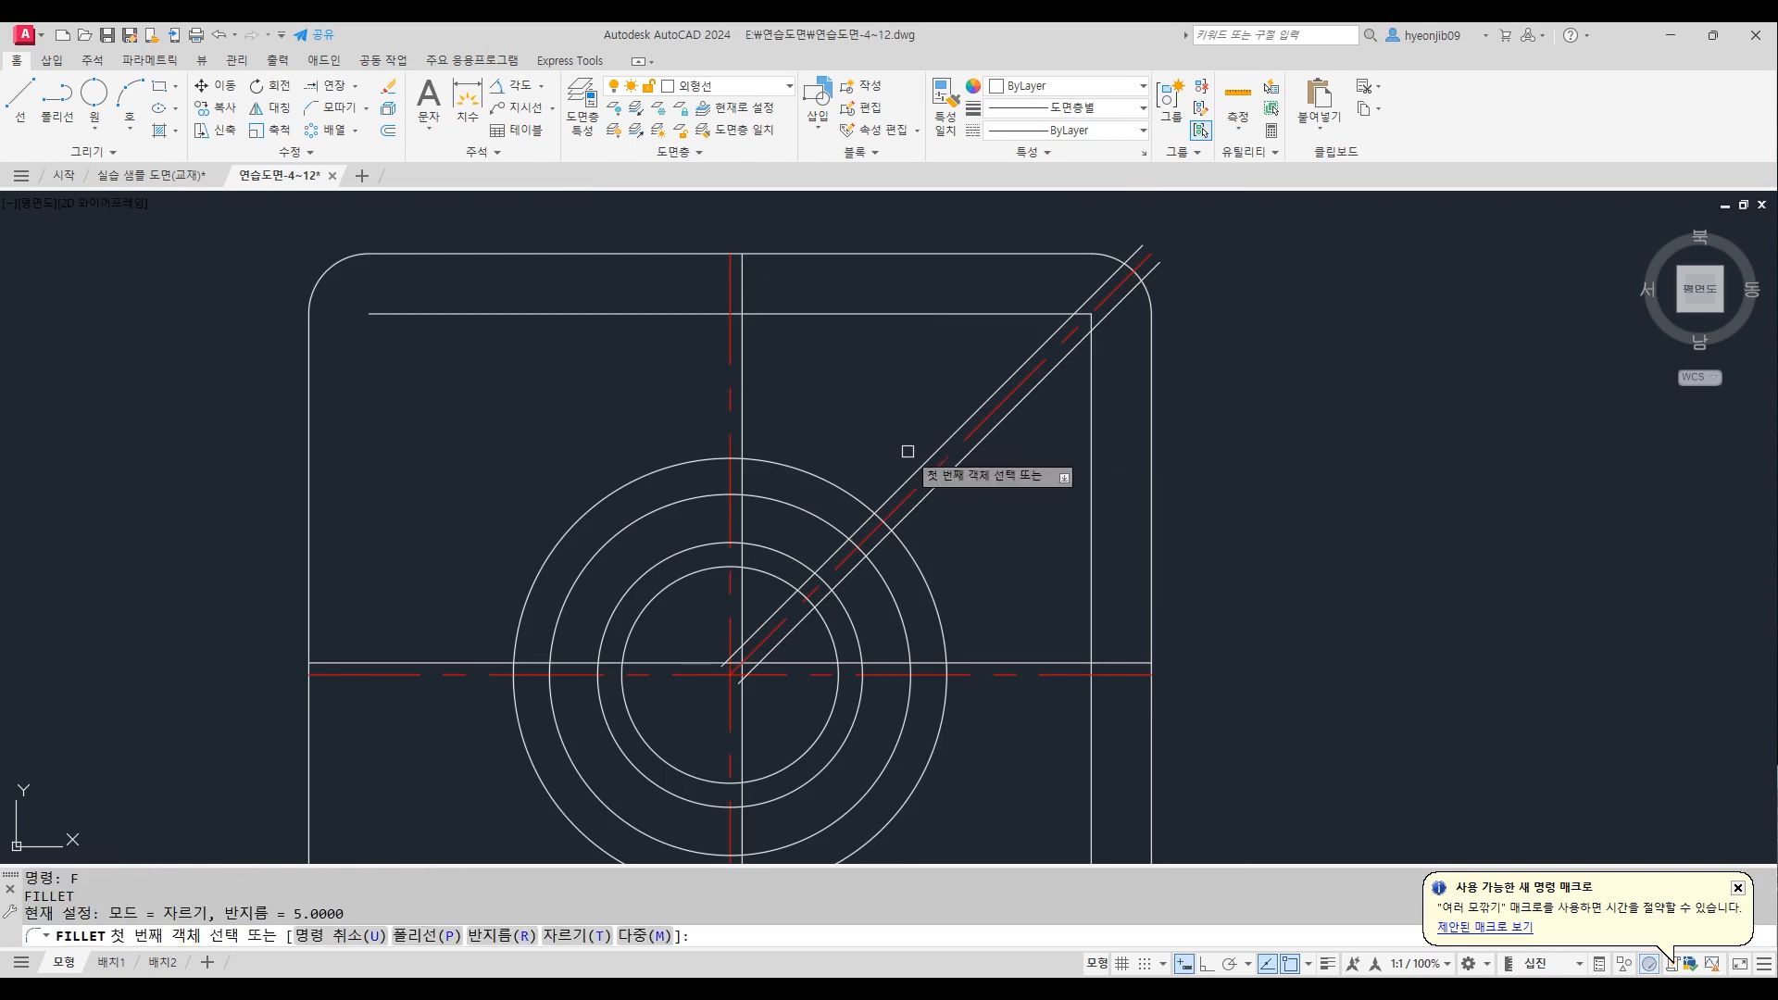
{"action": "type", "text": "r"}
{"action": "key", "text": "Return"}
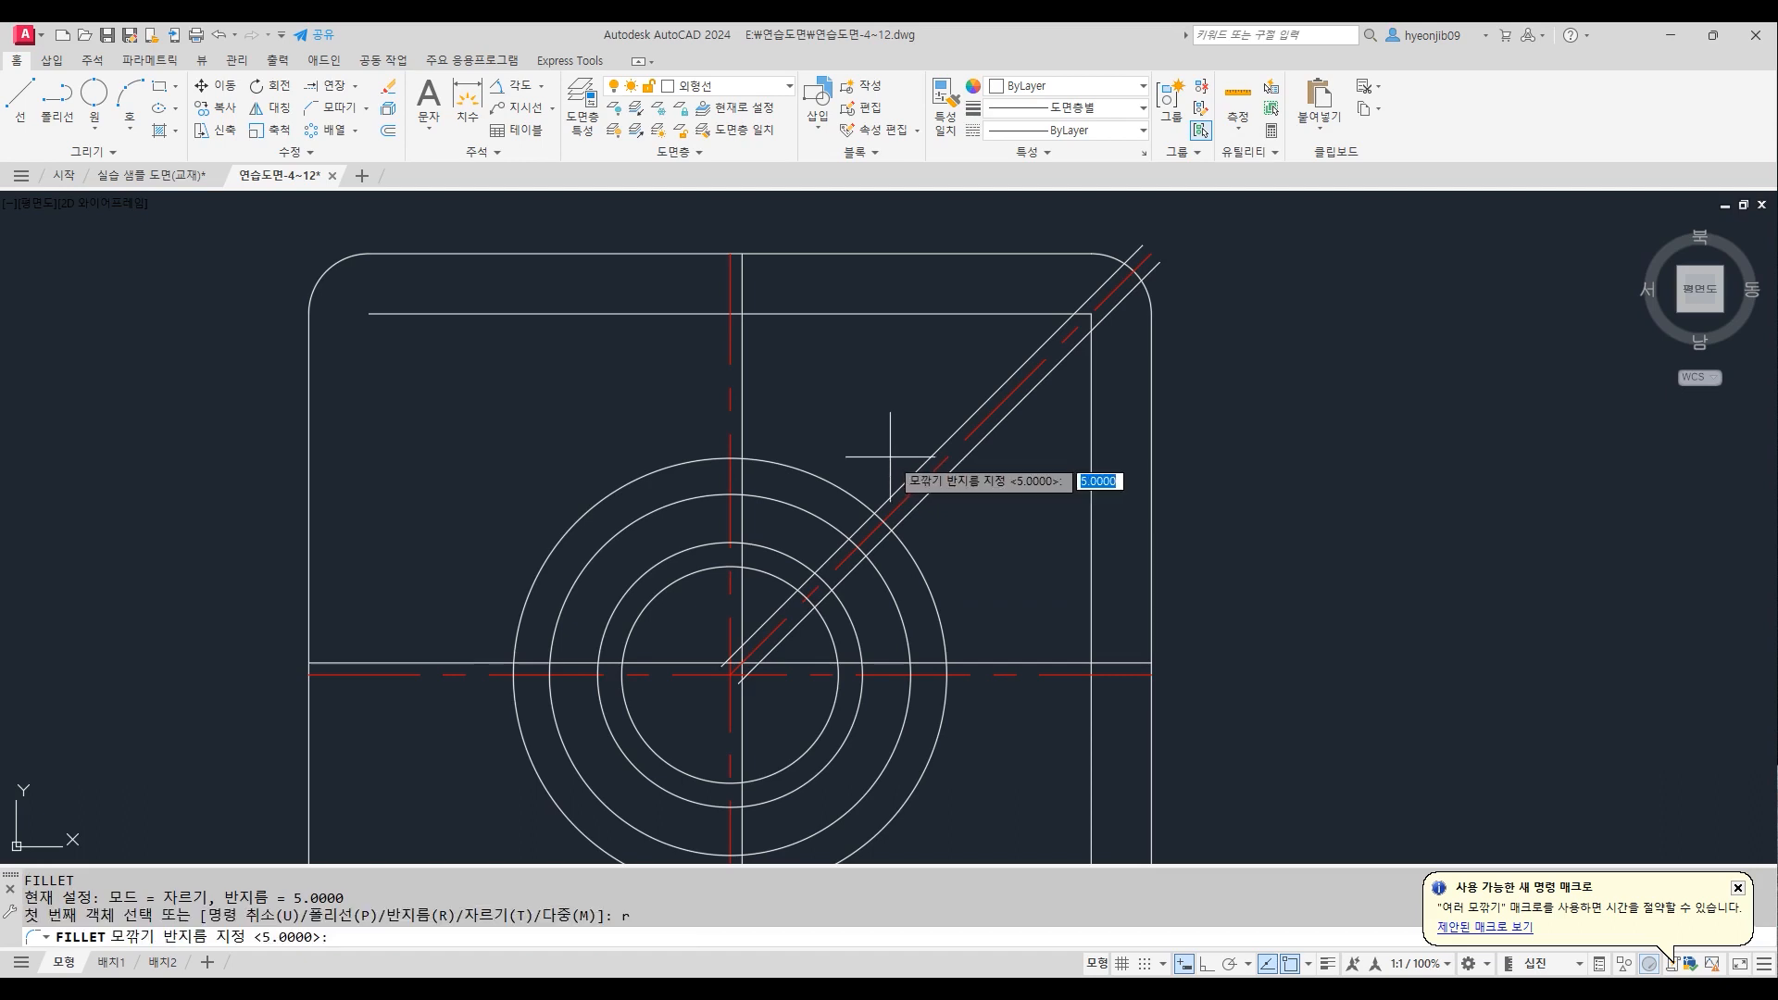
{"action": "key", "text": "Return"}
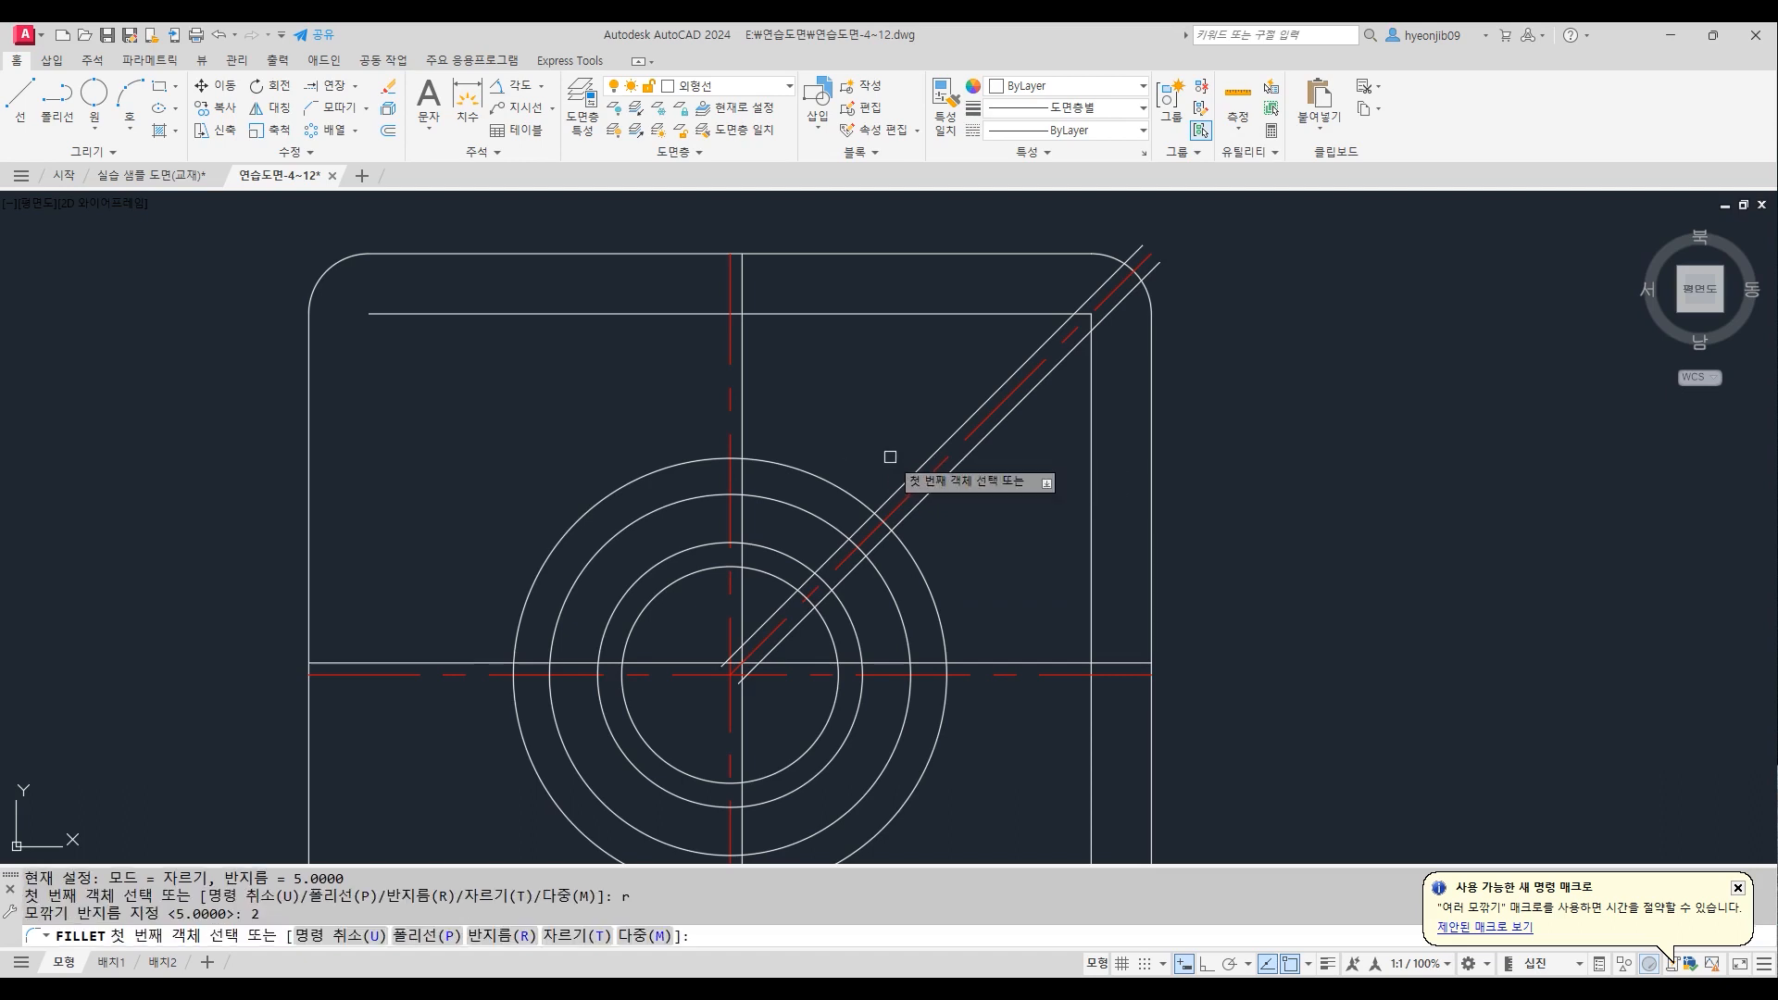
{"action": "type", "text": "M"}
{"action": "key", "text": "Return"}
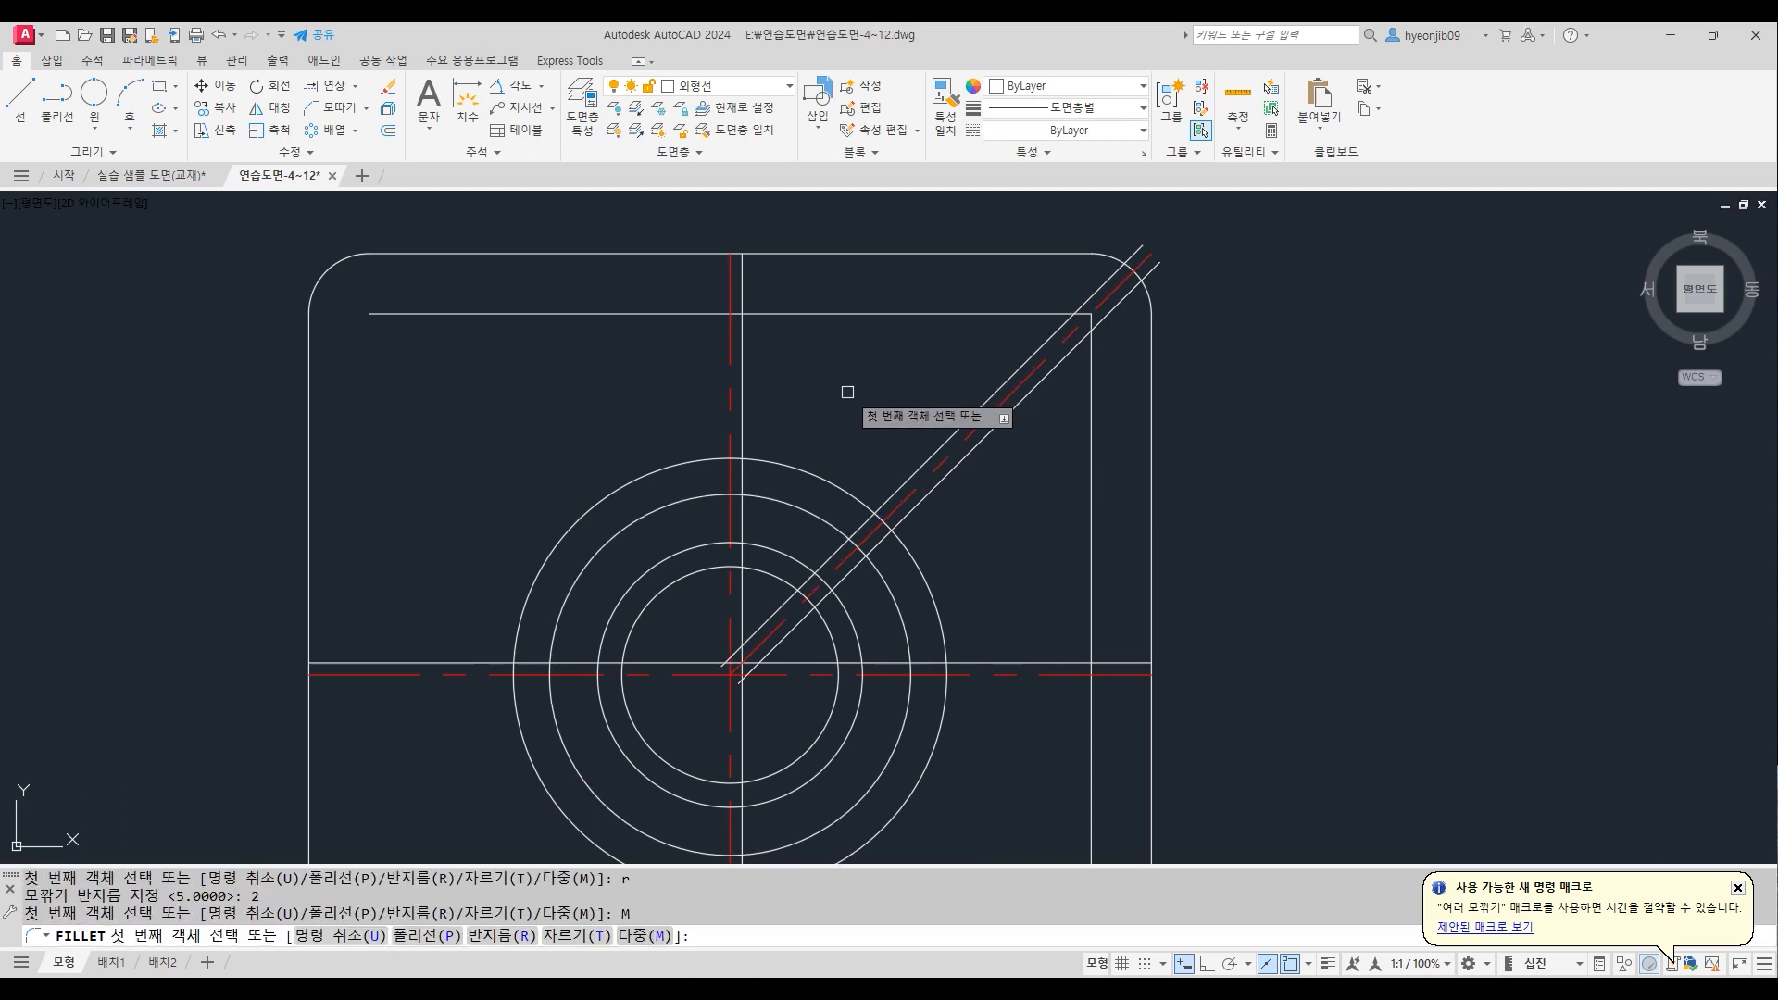
{"action": "left_click", "coordinate": [786, 315]}
{"action": "left_click", "coordinate": [742, 366]}
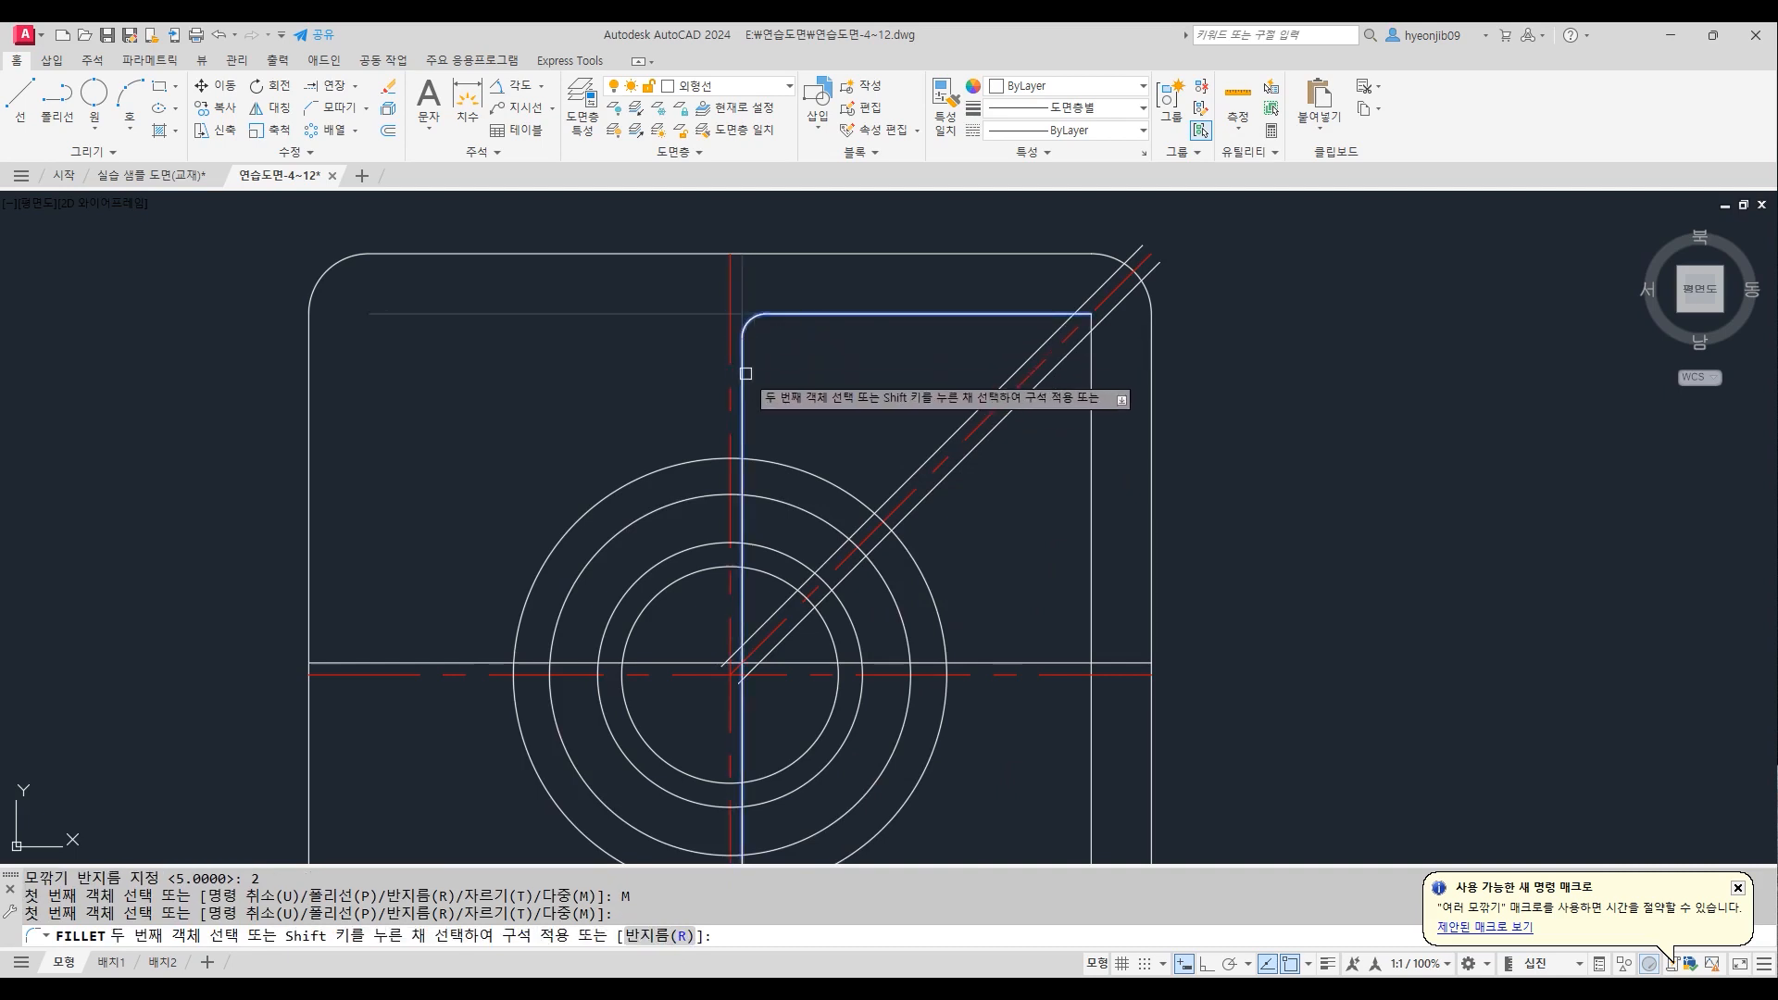
{"action": "left_click", "coordinate": [1035, 316]}
{"action": "left_click", "coordinate": [1032, 385]}
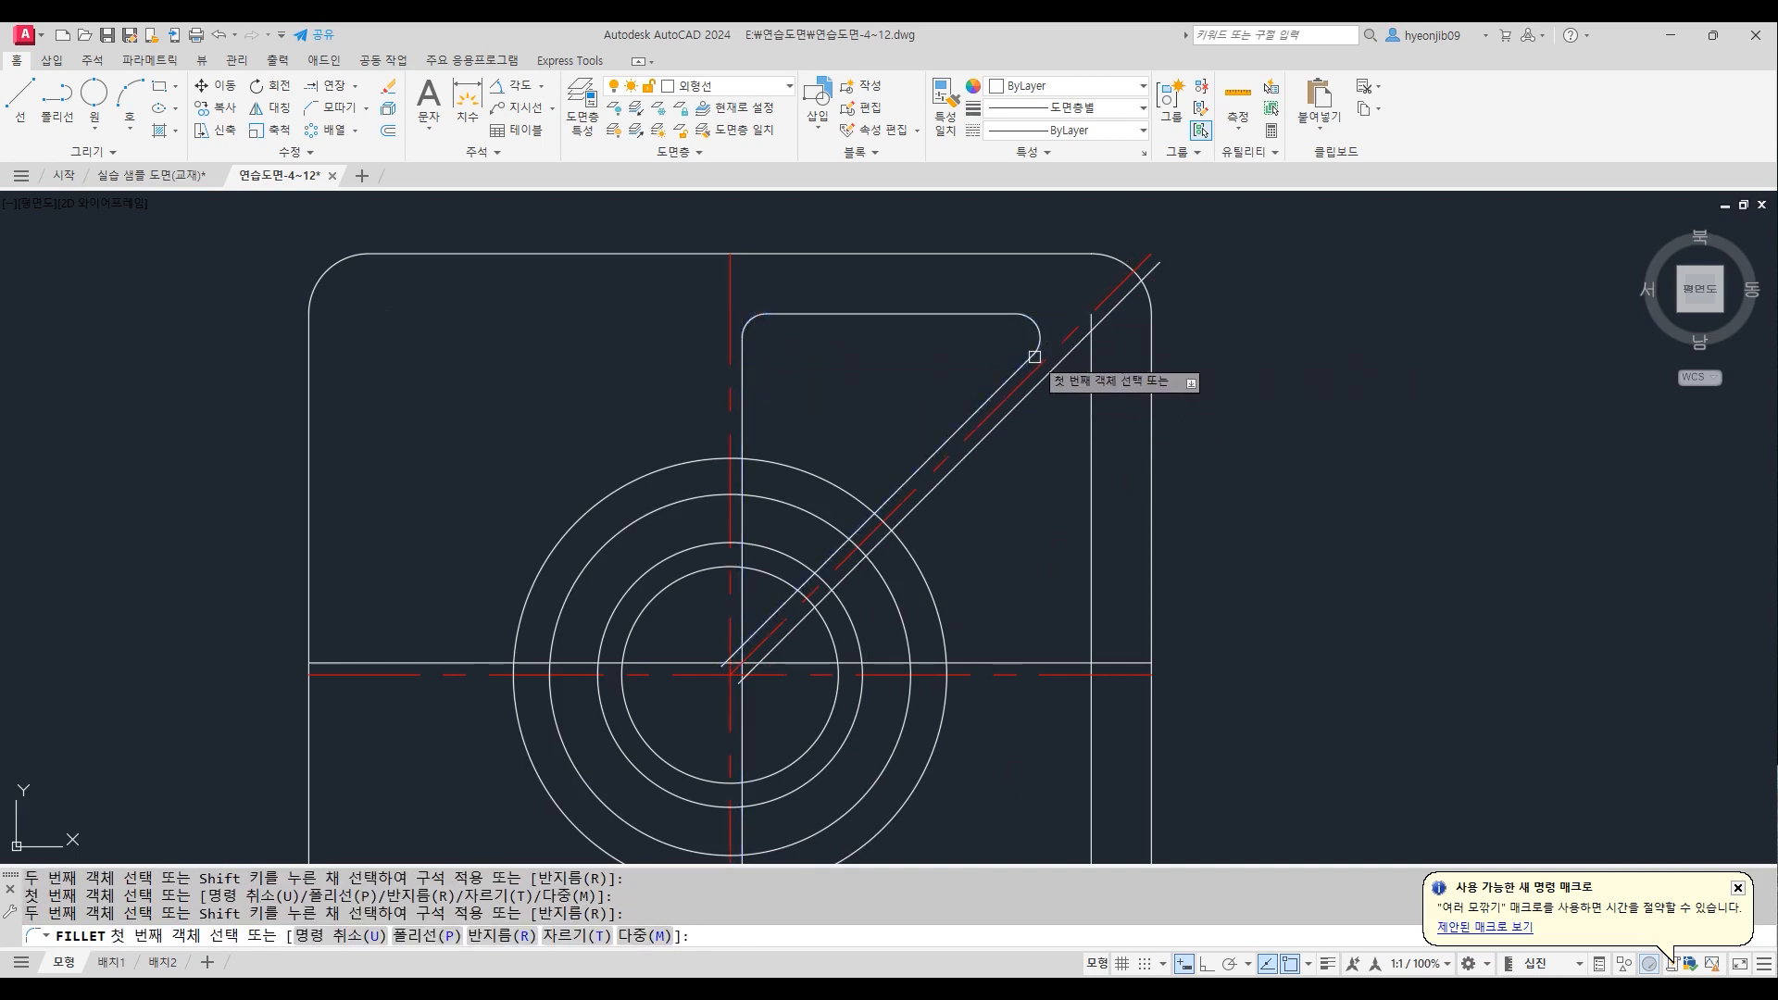
Fillet the inner right vertical line with the lower diagonal line and with the offset horizontal line at radius 2, and finish the command
{"action": "left_click", "coordinate": [1032, 393]}
{"action": "left_click", "coordinate": [1094, 413]}
{"action": "left_click", "coordinate": [1093, 413]}
{"action": "left_click", "coordinate": [1091, 606]}
{"action": "left_click", "coordinate": [1012, 663]}
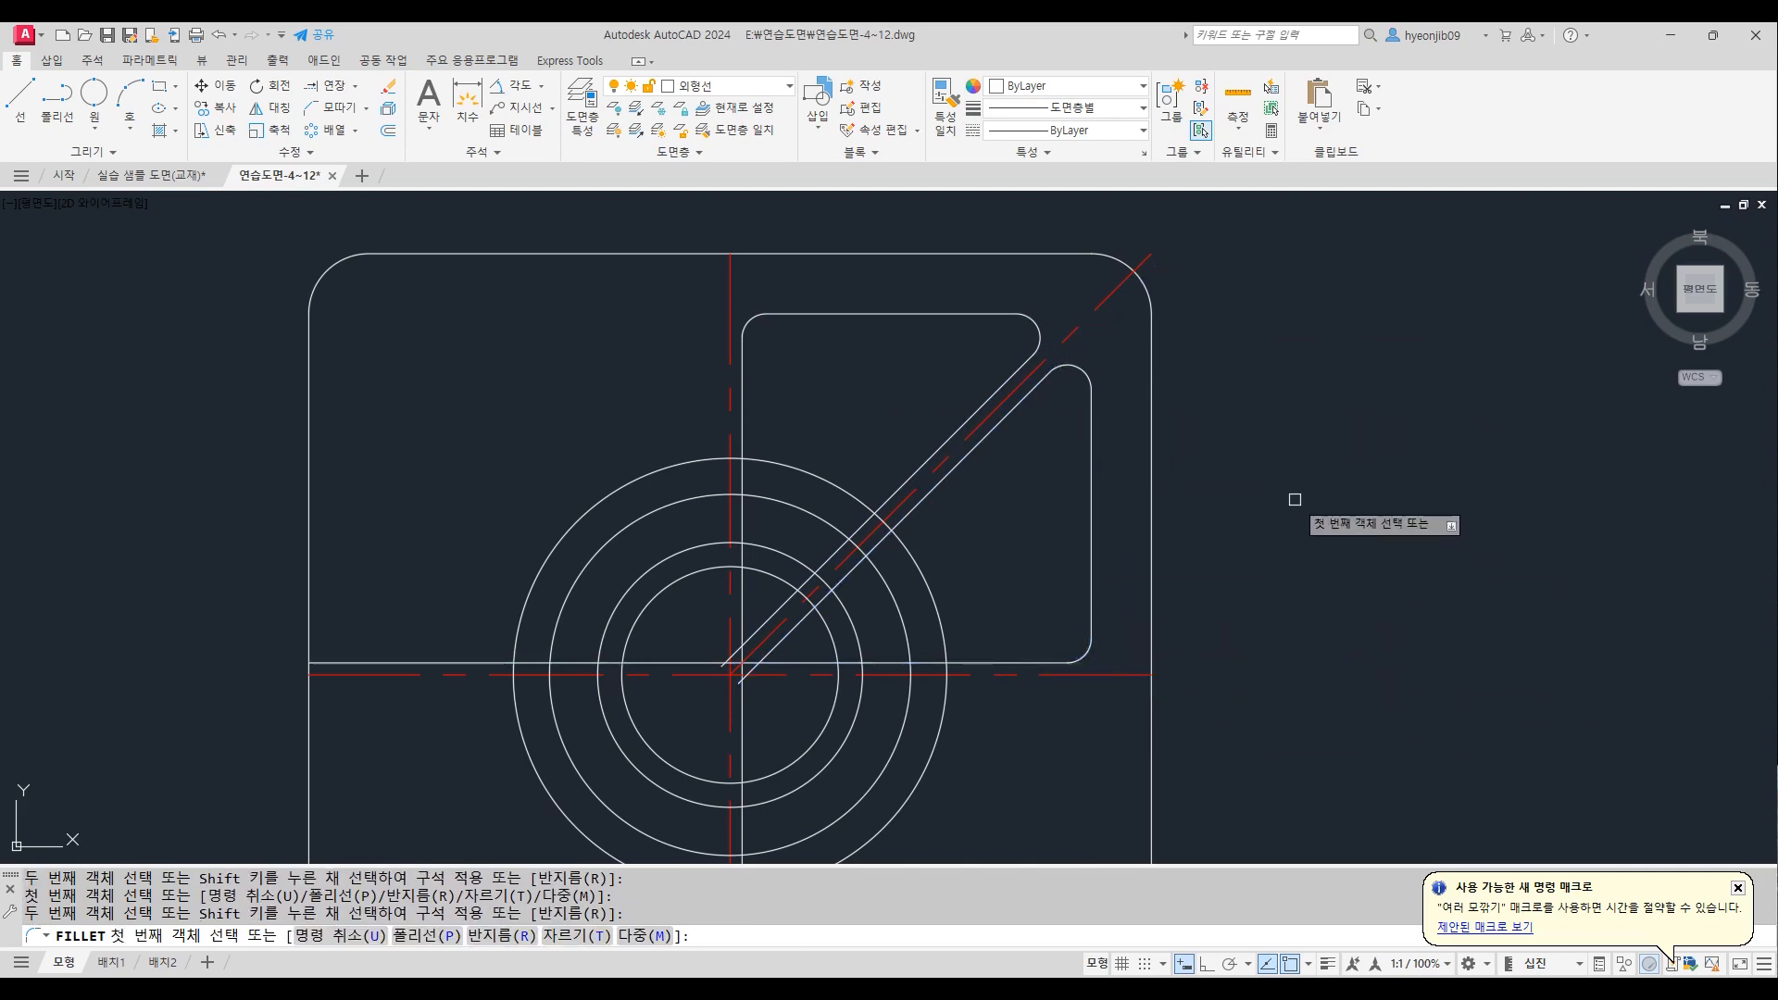
{"action": "key", "text": "Return"}
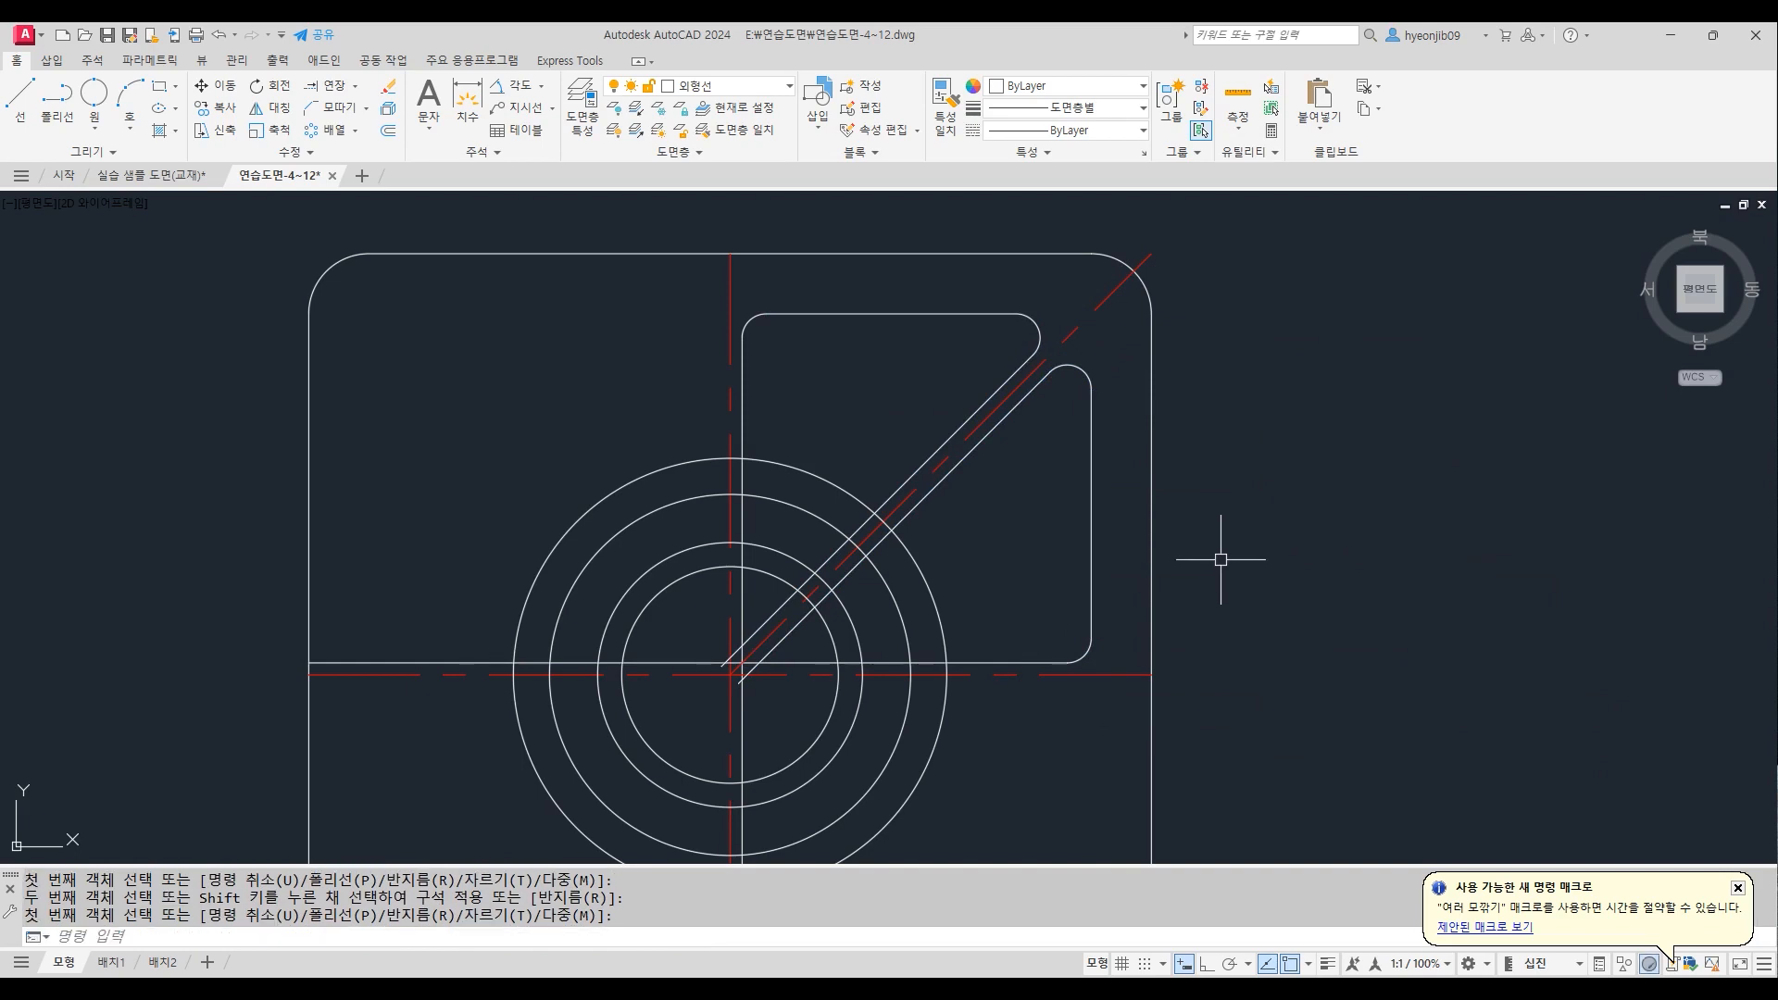
Trim the second-largest circle between the ribs, keeping only the short end pieces of the upper, diagonal and right-hand ribs
{"action": "type", "text": "tr"}
{"action": "key", "text": "Return"}
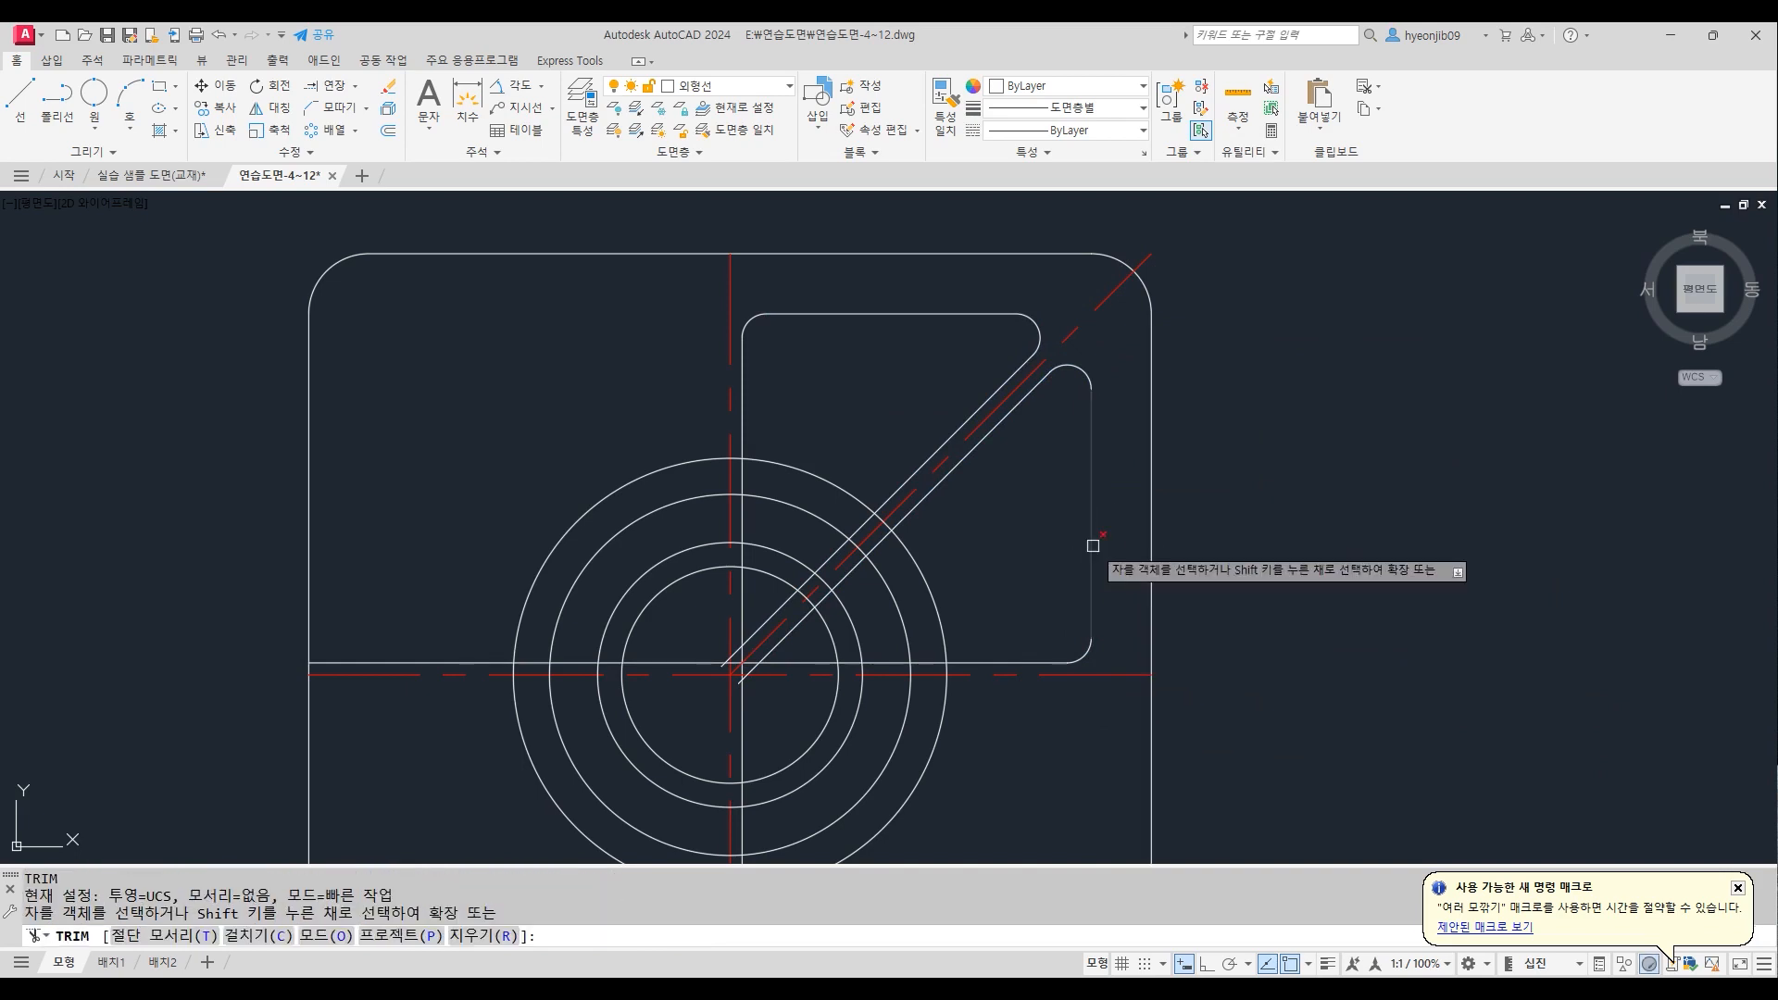
{"action": "left_click", "coordinate": [816, 512]}
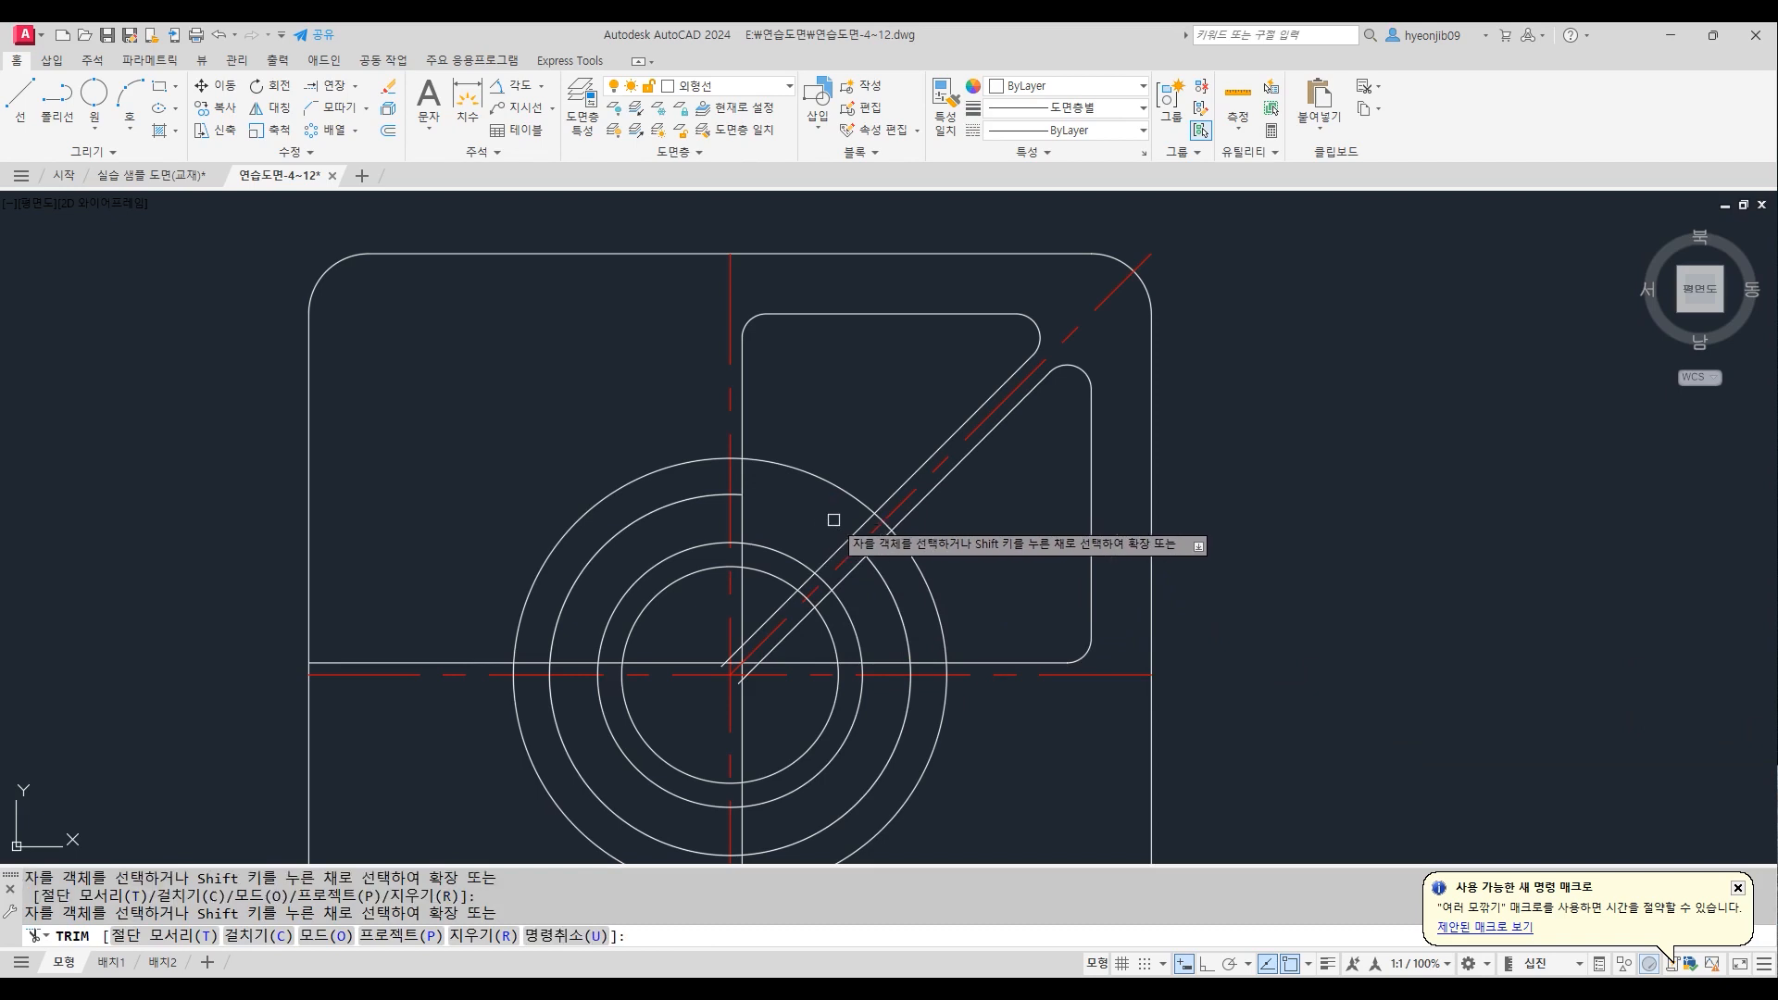
{"action": "left_click", "coordinate": [890, 586]}
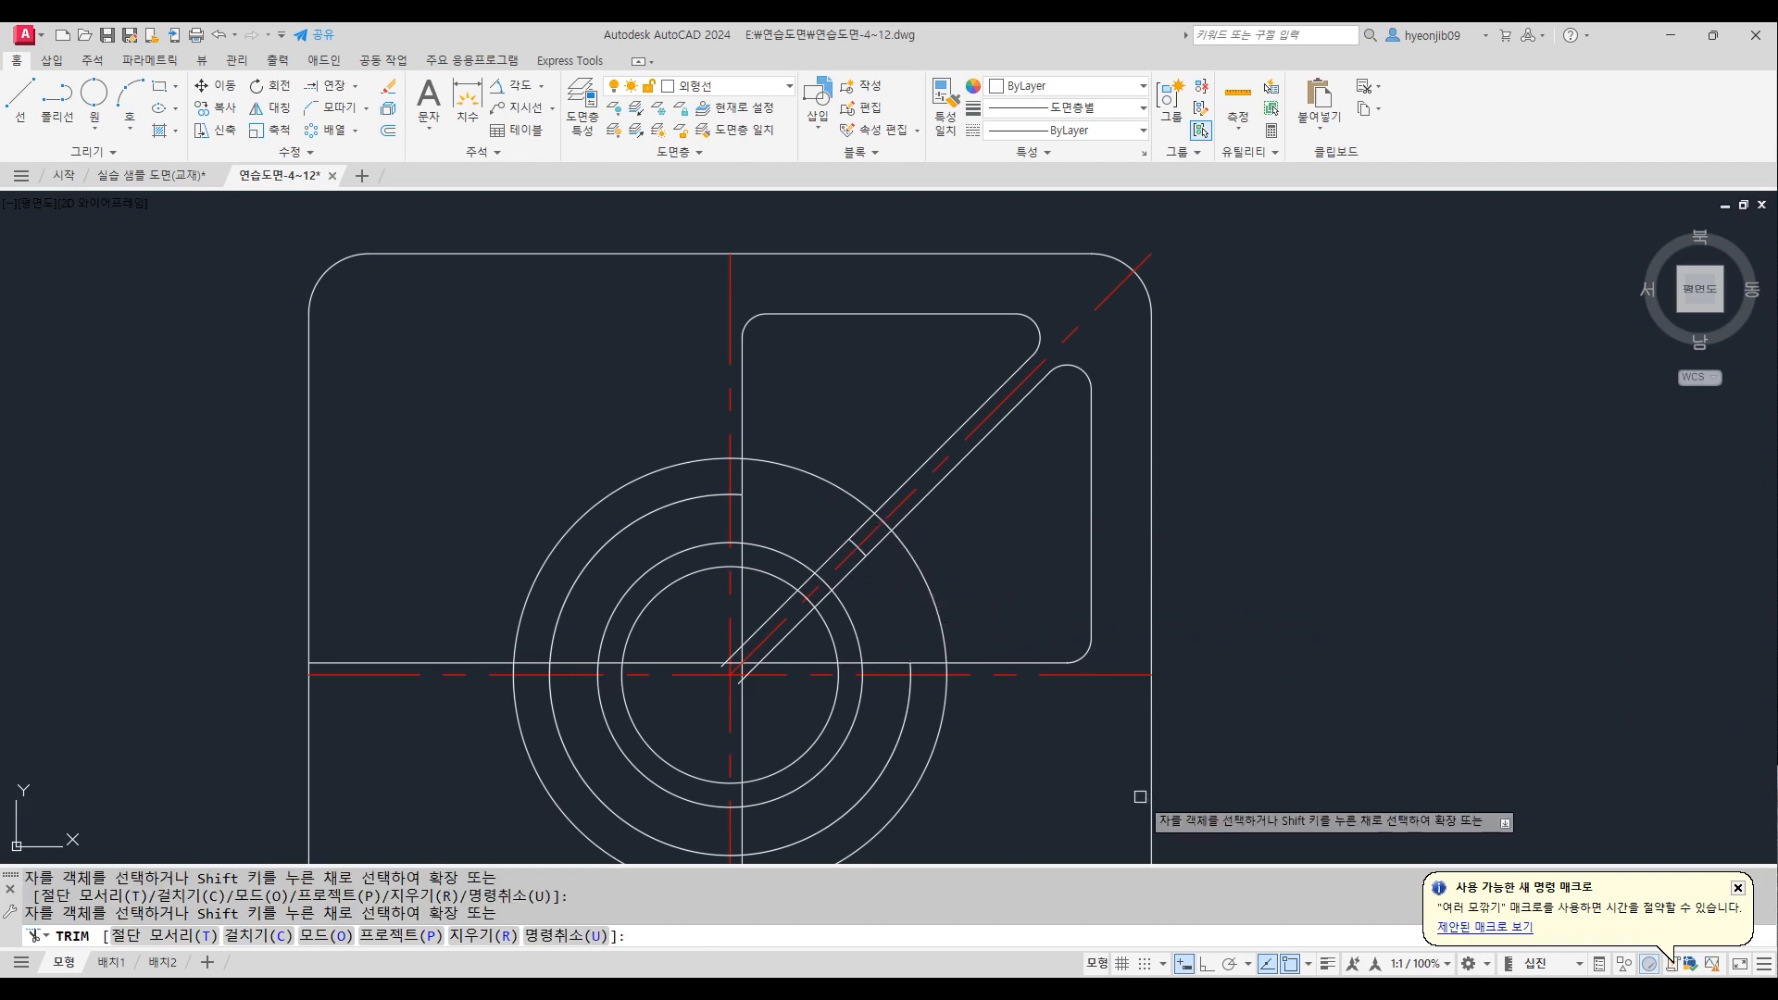
{"action": "left_click", "coordinate": [891, 723]}
{"action": "left_click", "coordinate": [682, 505]}
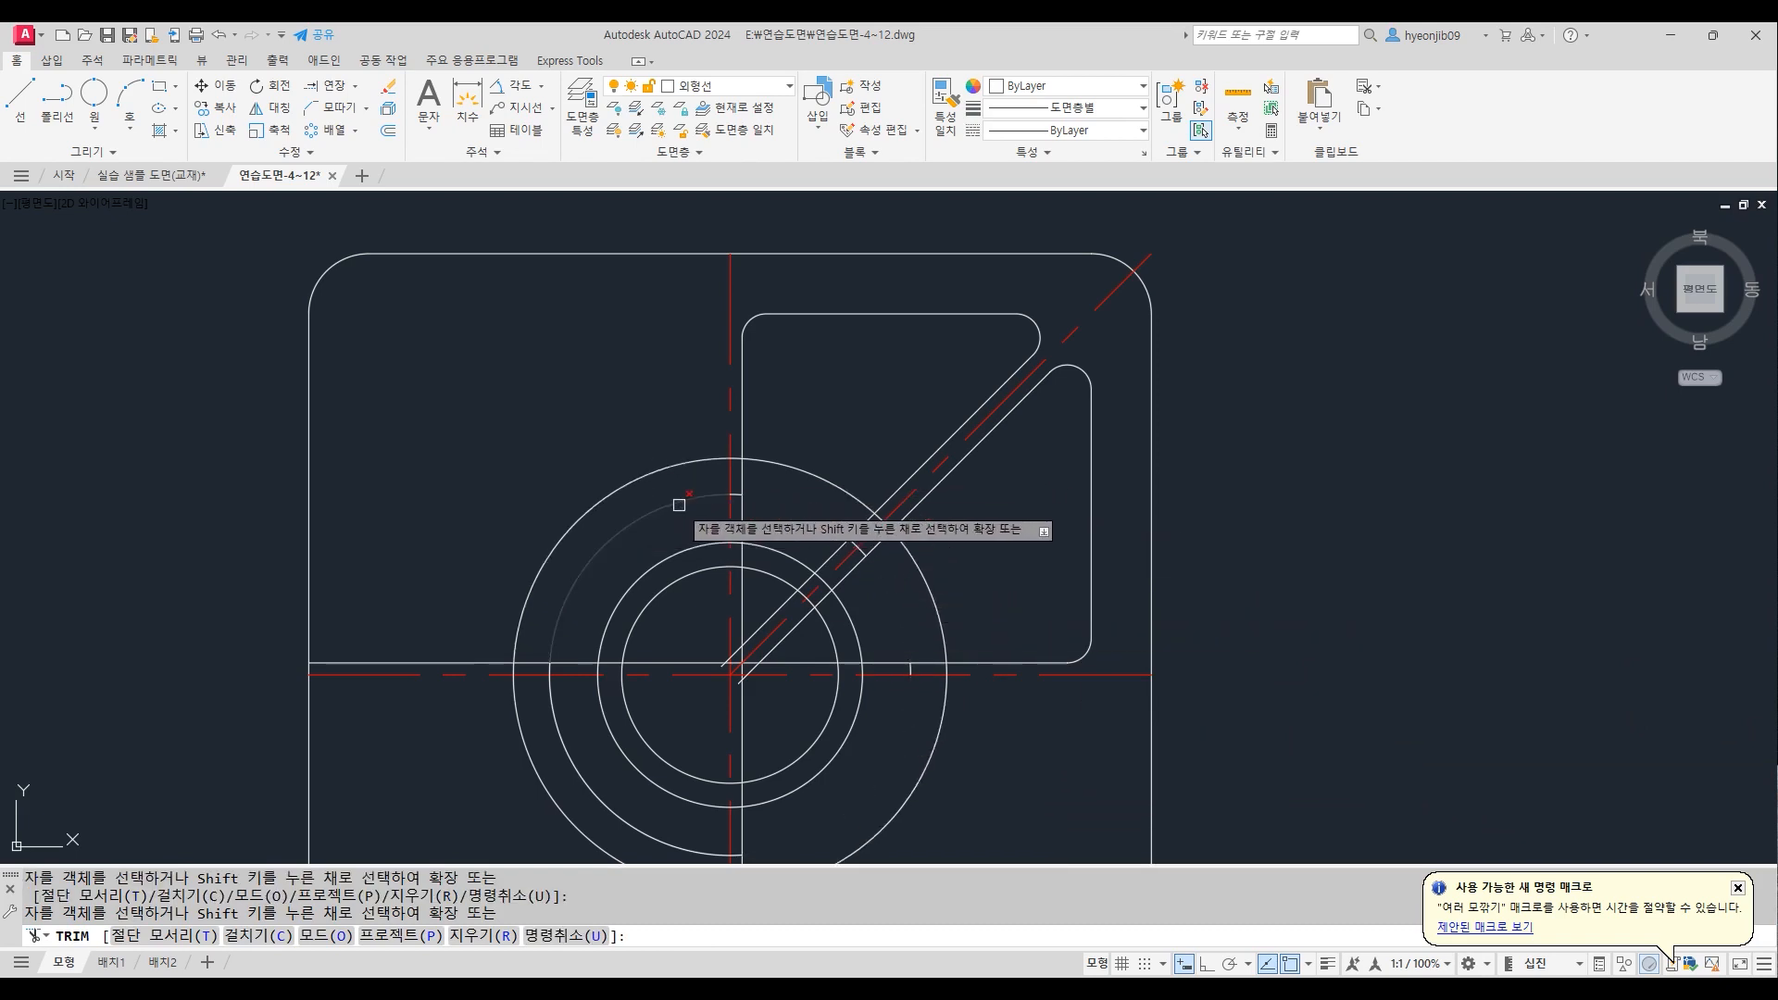
Trim the offset vertical and diagonal lines between the rib ends and the next smaller circle
{"action": "left_click", "coordinate": [740, 514]}
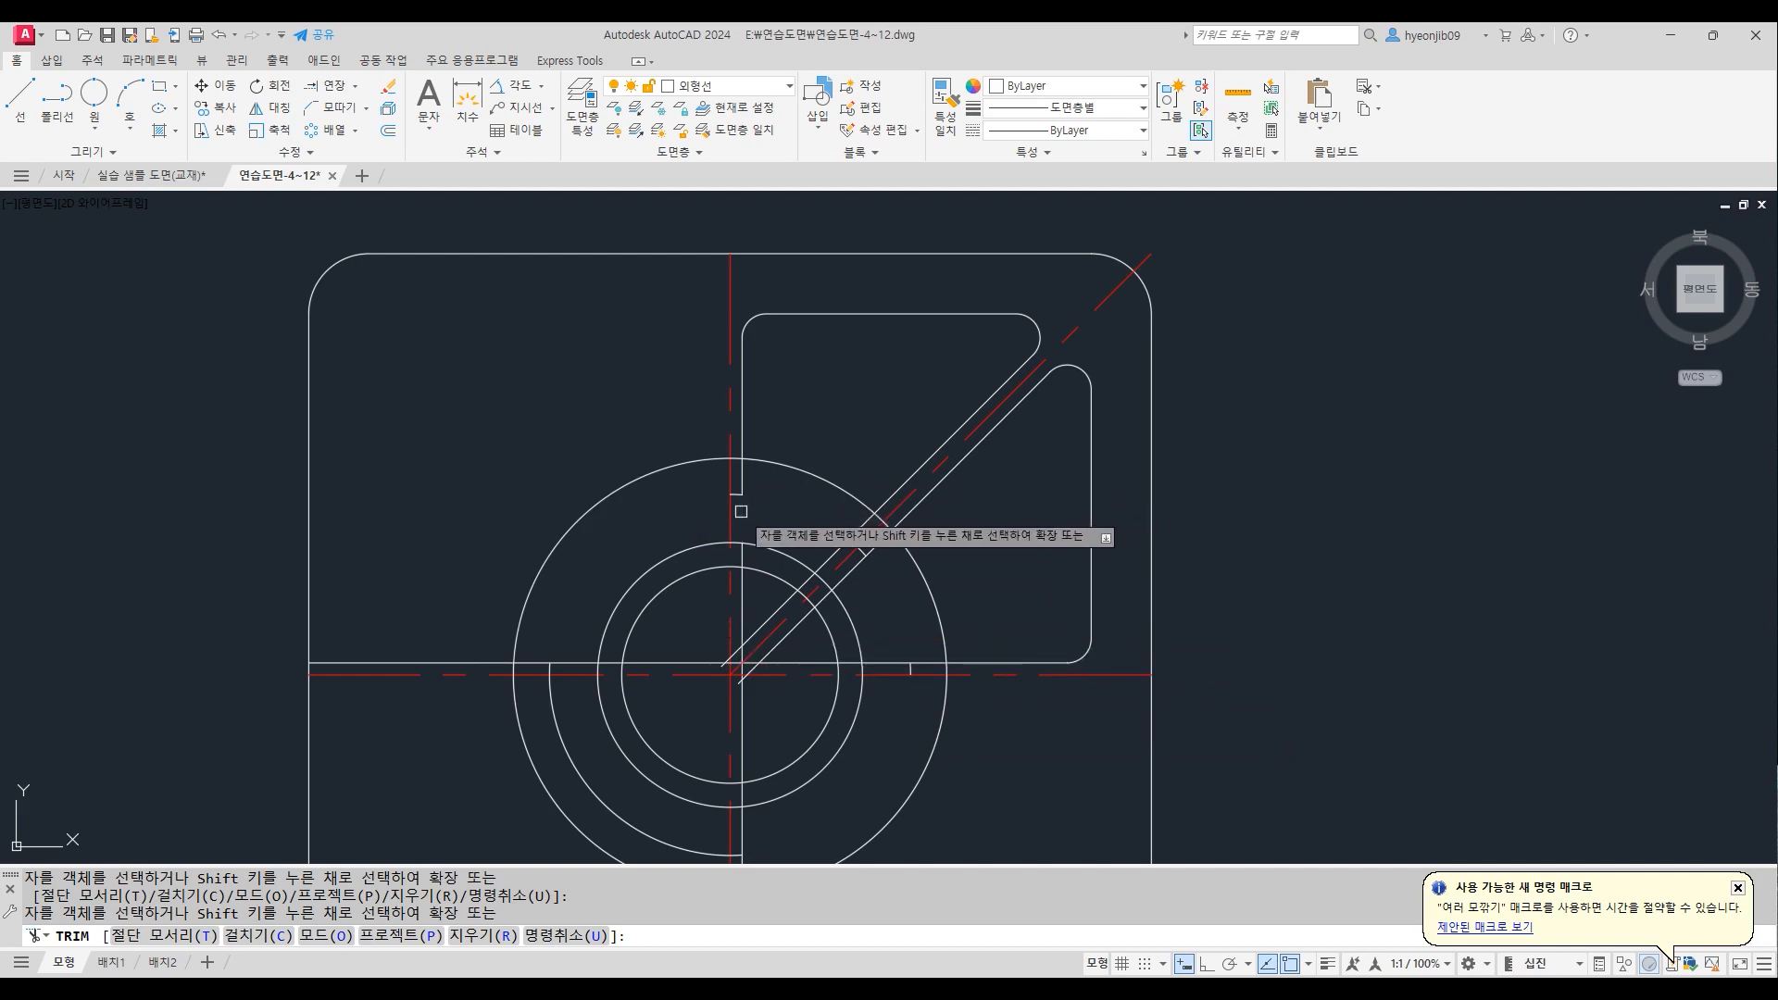
{"action": "left_click", "coordinate": [832, 556]}
{"action": "left_click", "coordinate": [844, 578]}
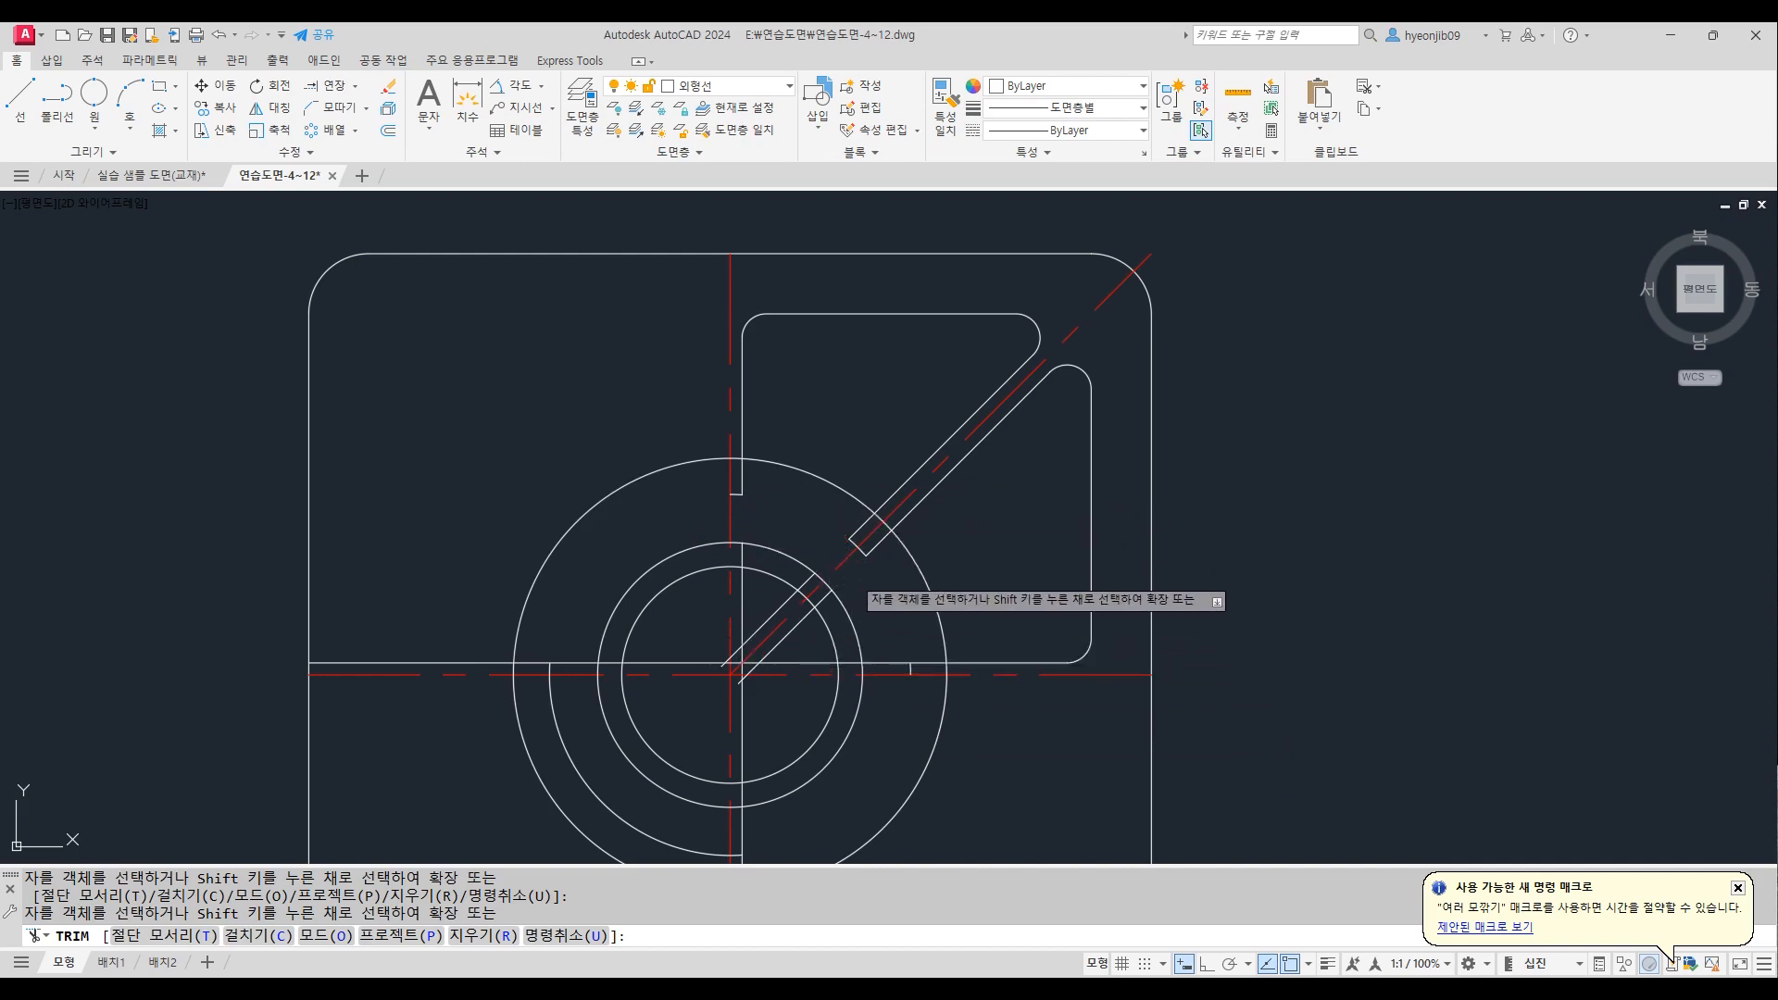
Trim the largest circle outside the two upper-right pockets and where it crosses the ribs, and finish trimming
{"action": "left_click", "coordinate": [947, 700]}
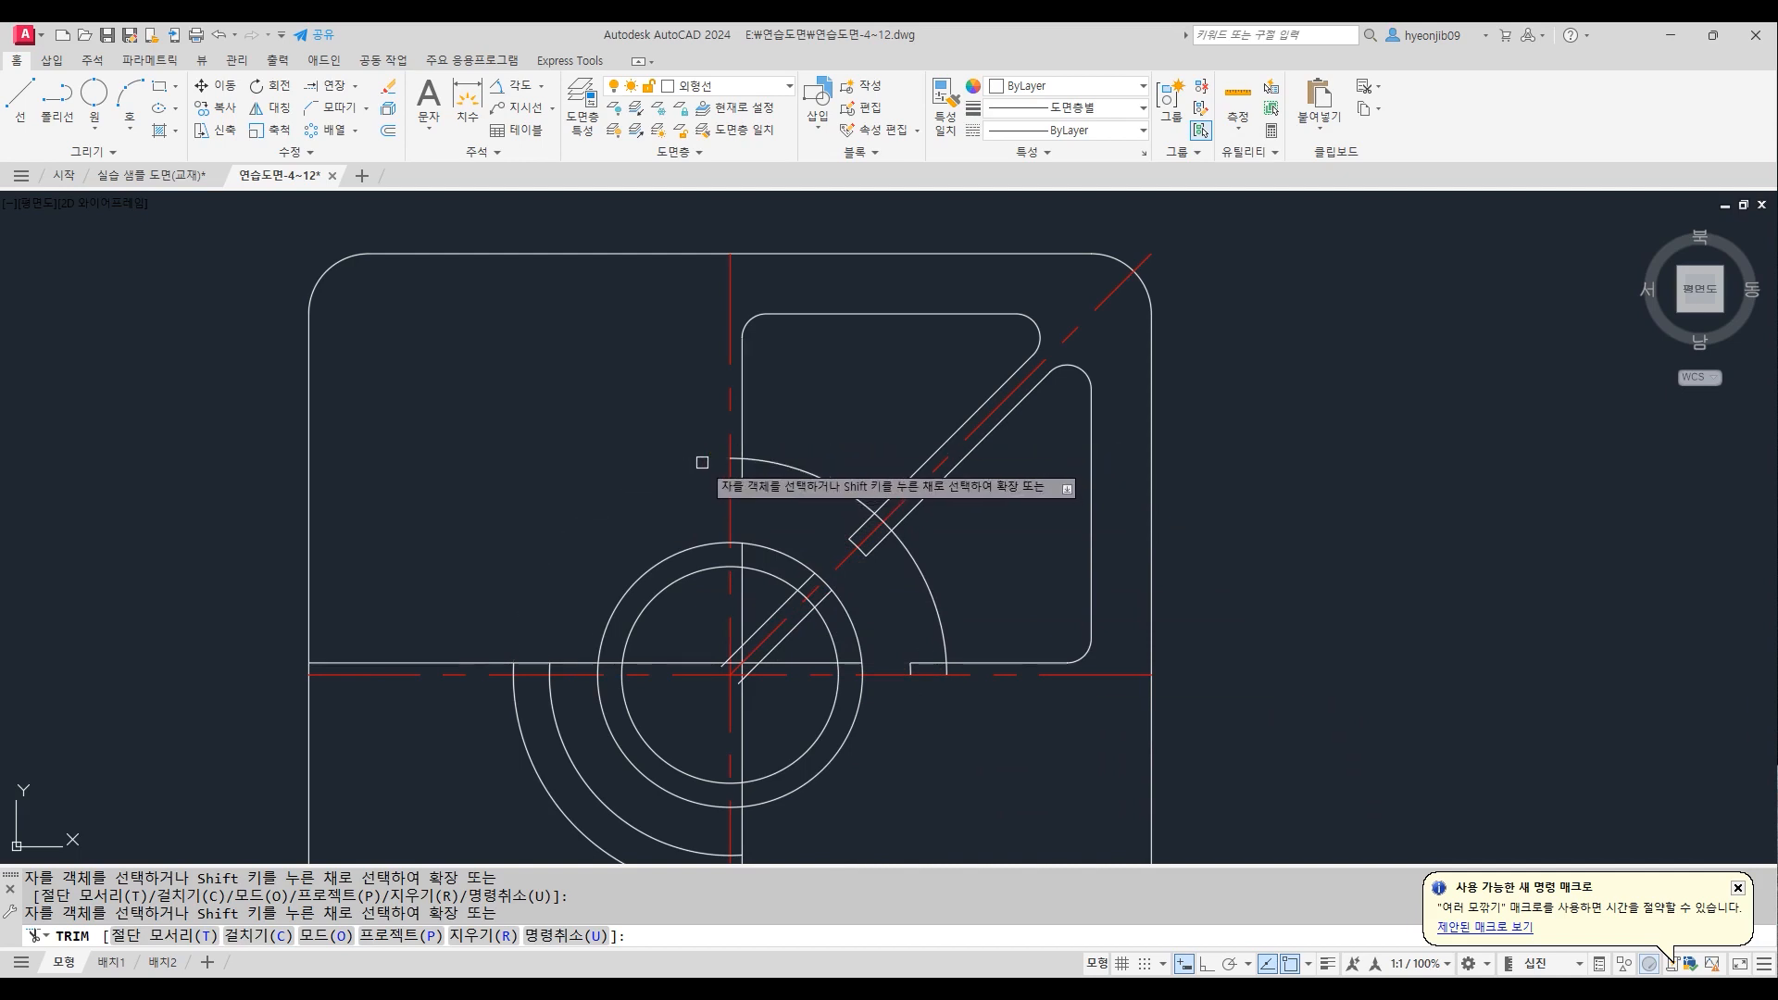
{"action": "scroll", "coordinate": [701, 463], "scroll_direction": "up", "scroll_amount": 5}
{"action": "left_click", "coordinate": [836, 445]}
{"action": "scroll", "coordinate": [819, 435], "scroll_direction": "down", "scroll_amount": 5}
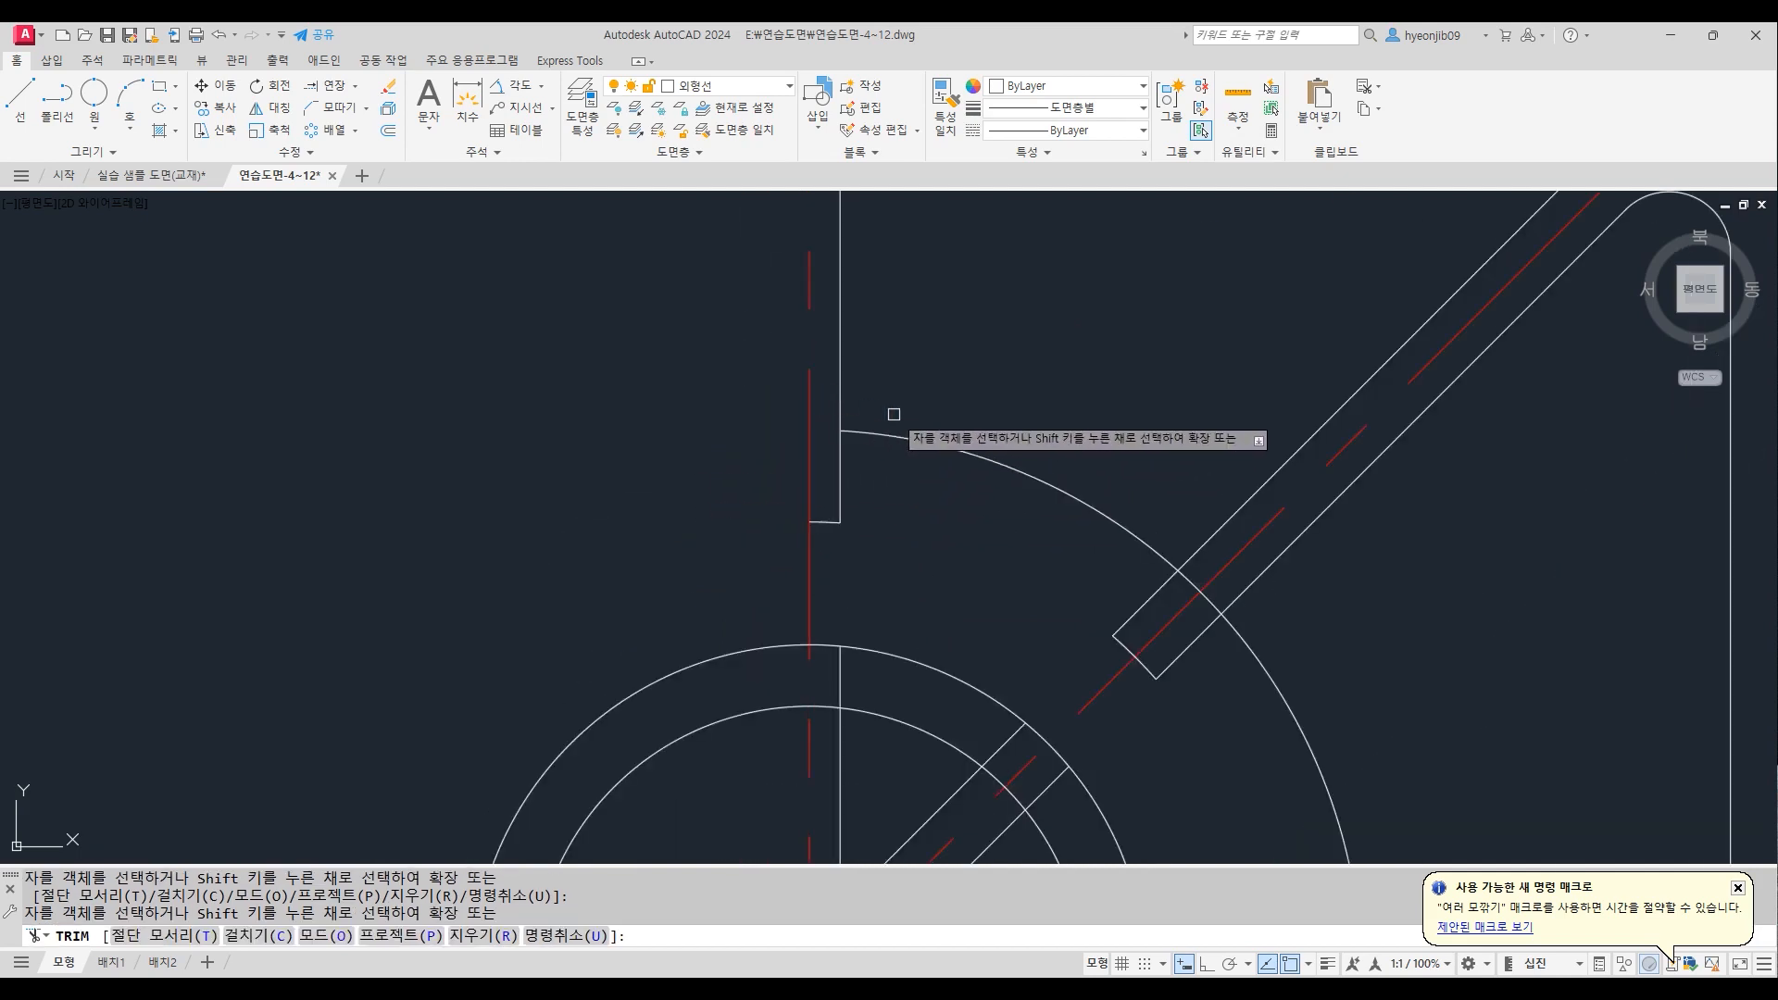
{"action": "scroll", "coordinate": [1096, 657], "scroll_direction": "up", "scroll_amount": 3}
{"action": "left_click", "coordinate": [1059, 579]}
{"action": "scroll", "coordinate": [1107, 673], "scroll_direction": "down", "scroll_amount": 1}
{"action": "scroll", "coordinate": [941, 476], "scroll_direction": "down", "scroll_amount": 3}
{"action": "scroll", "coordinate": [987, 480], "scroll_direction": "up", "scroll_amount": 5}
{"action": "left_click", "coordinate": [932, 472]}
{"action": "scroll", "coordinate": [954, 481], "scroll_direction": "down", "scroll_amount": 3}
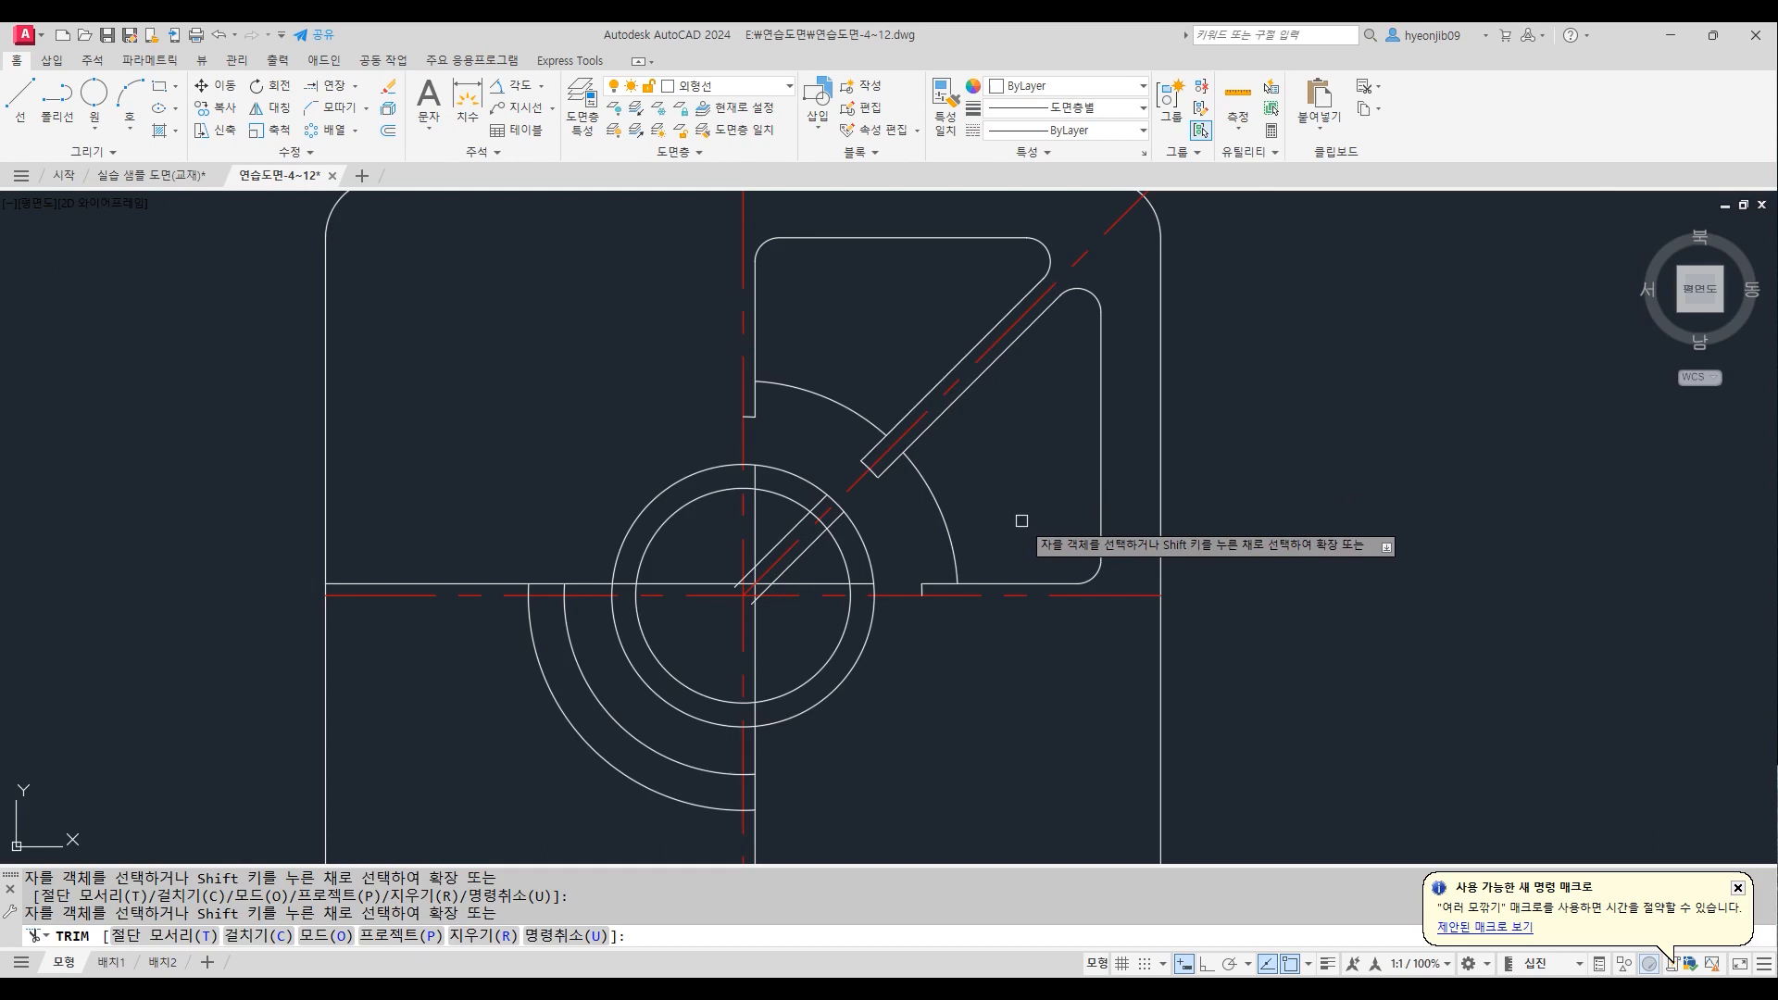
{"action": "scroll", "coordinate": [1074, 486], "scroll_direction": "down", "scroll_amount": 1}
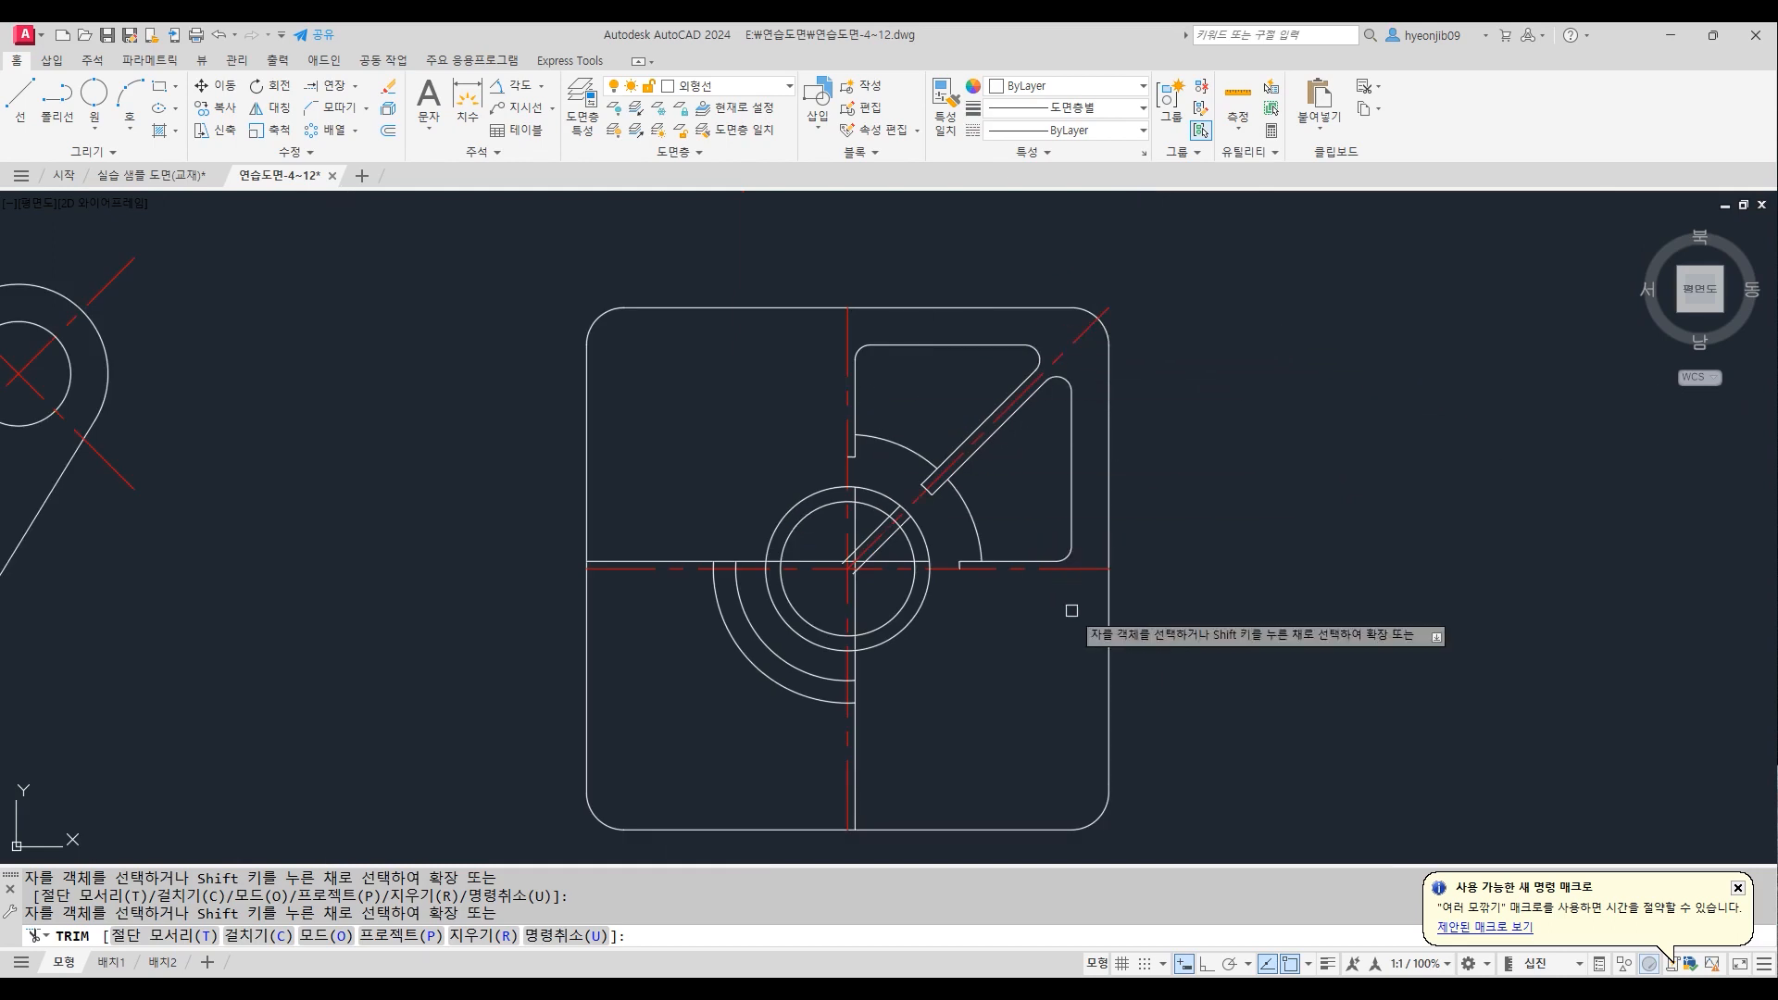
{"action": "key", "text": "Return"}
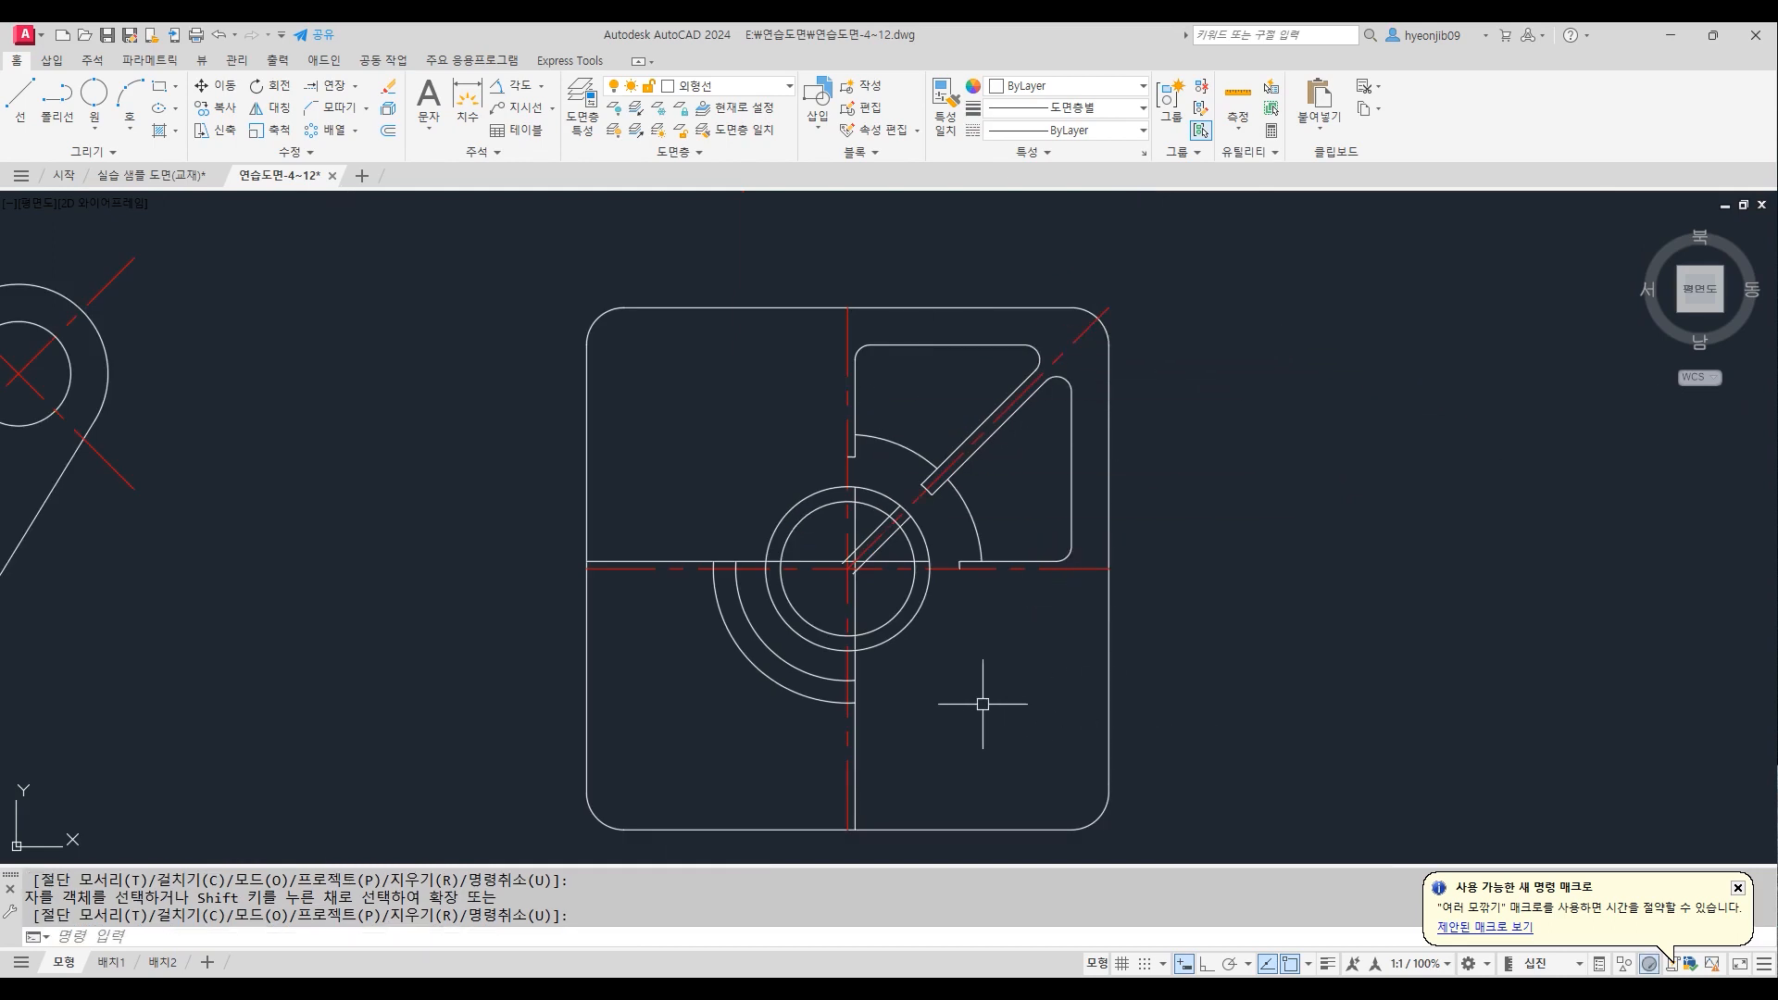
Erase the two leftover concentric arcs in the lower-left quadrant of the rounded square
{"action": "left_click", "coordinate": [772, 657]}
{"action": "left_click", "coordinate": [761, 670]}
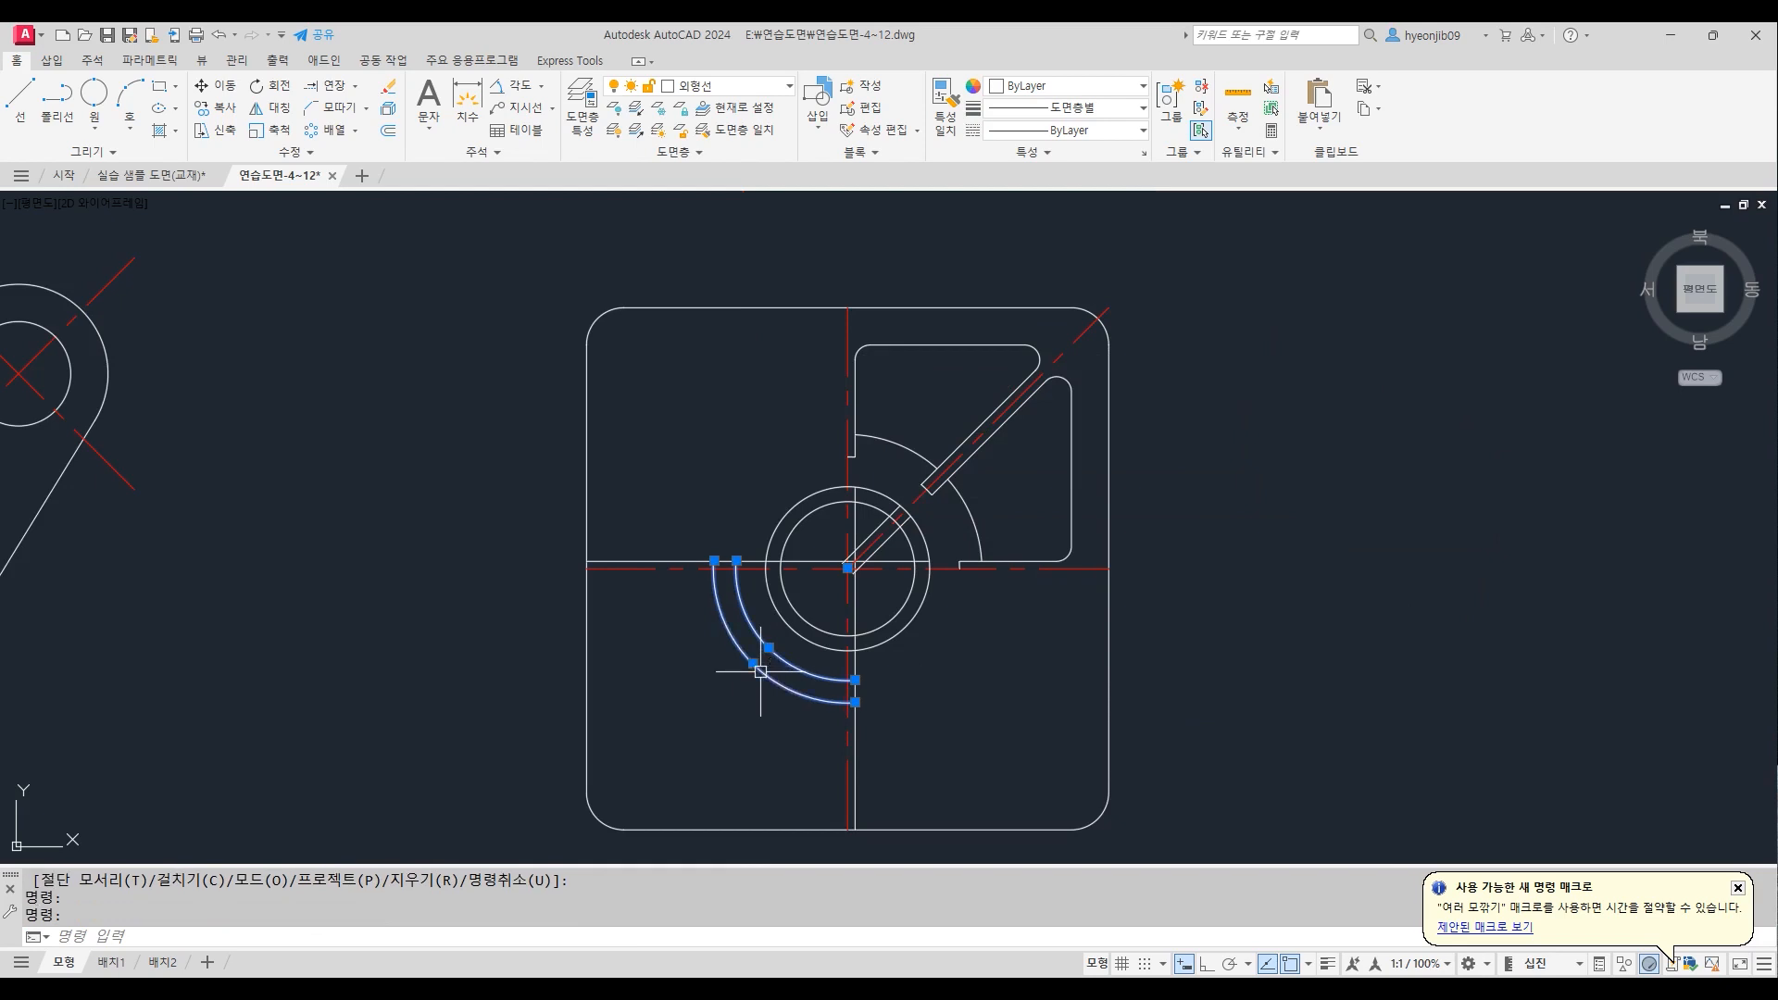
{"action": "key", "text": "Delete"}
Erase the leftover diagonal, horizontal and vertical offset lines crossing the two inner circles
{"action": "scroll", "coordinate": [877, 575], "scroll_direction": "up", "scroll_amount": 4}
{"action": "left_click", "coordinate": [859, 471]}
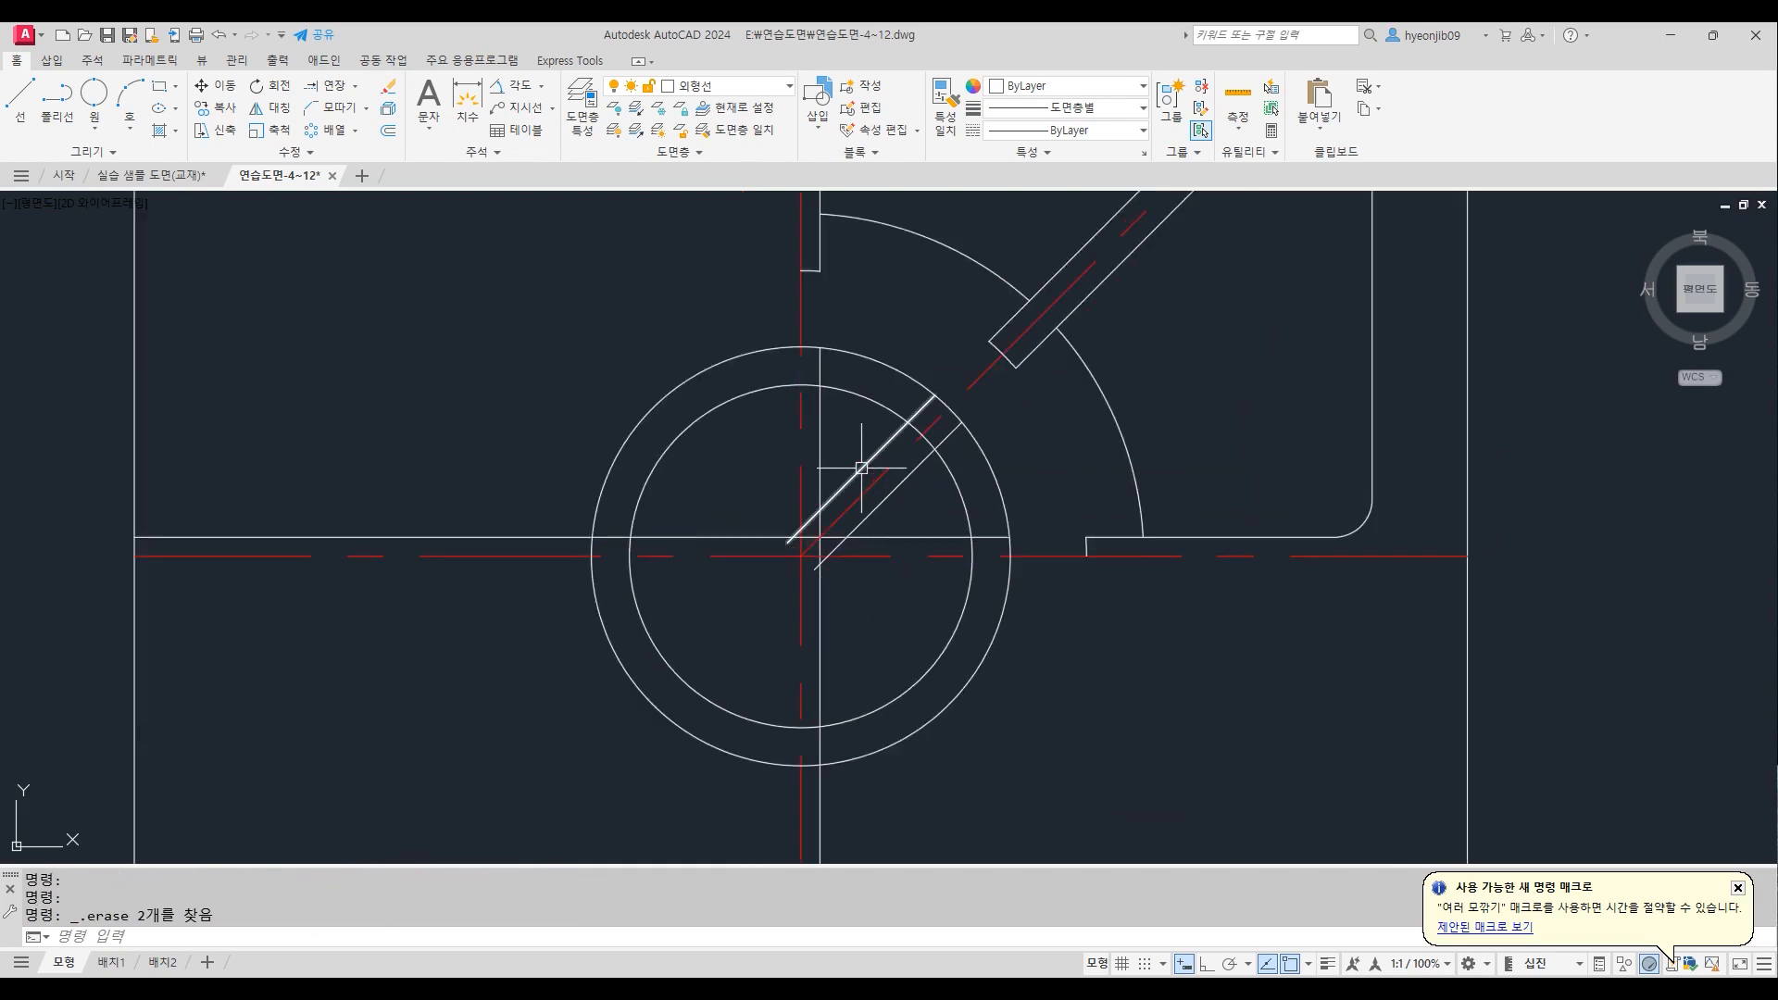
{"action": "left_click", "coordinate": [917, 466]}
{"action": "left_click", "coordinate": [929, 536]}
{"action": "key", "text": "Delete"}
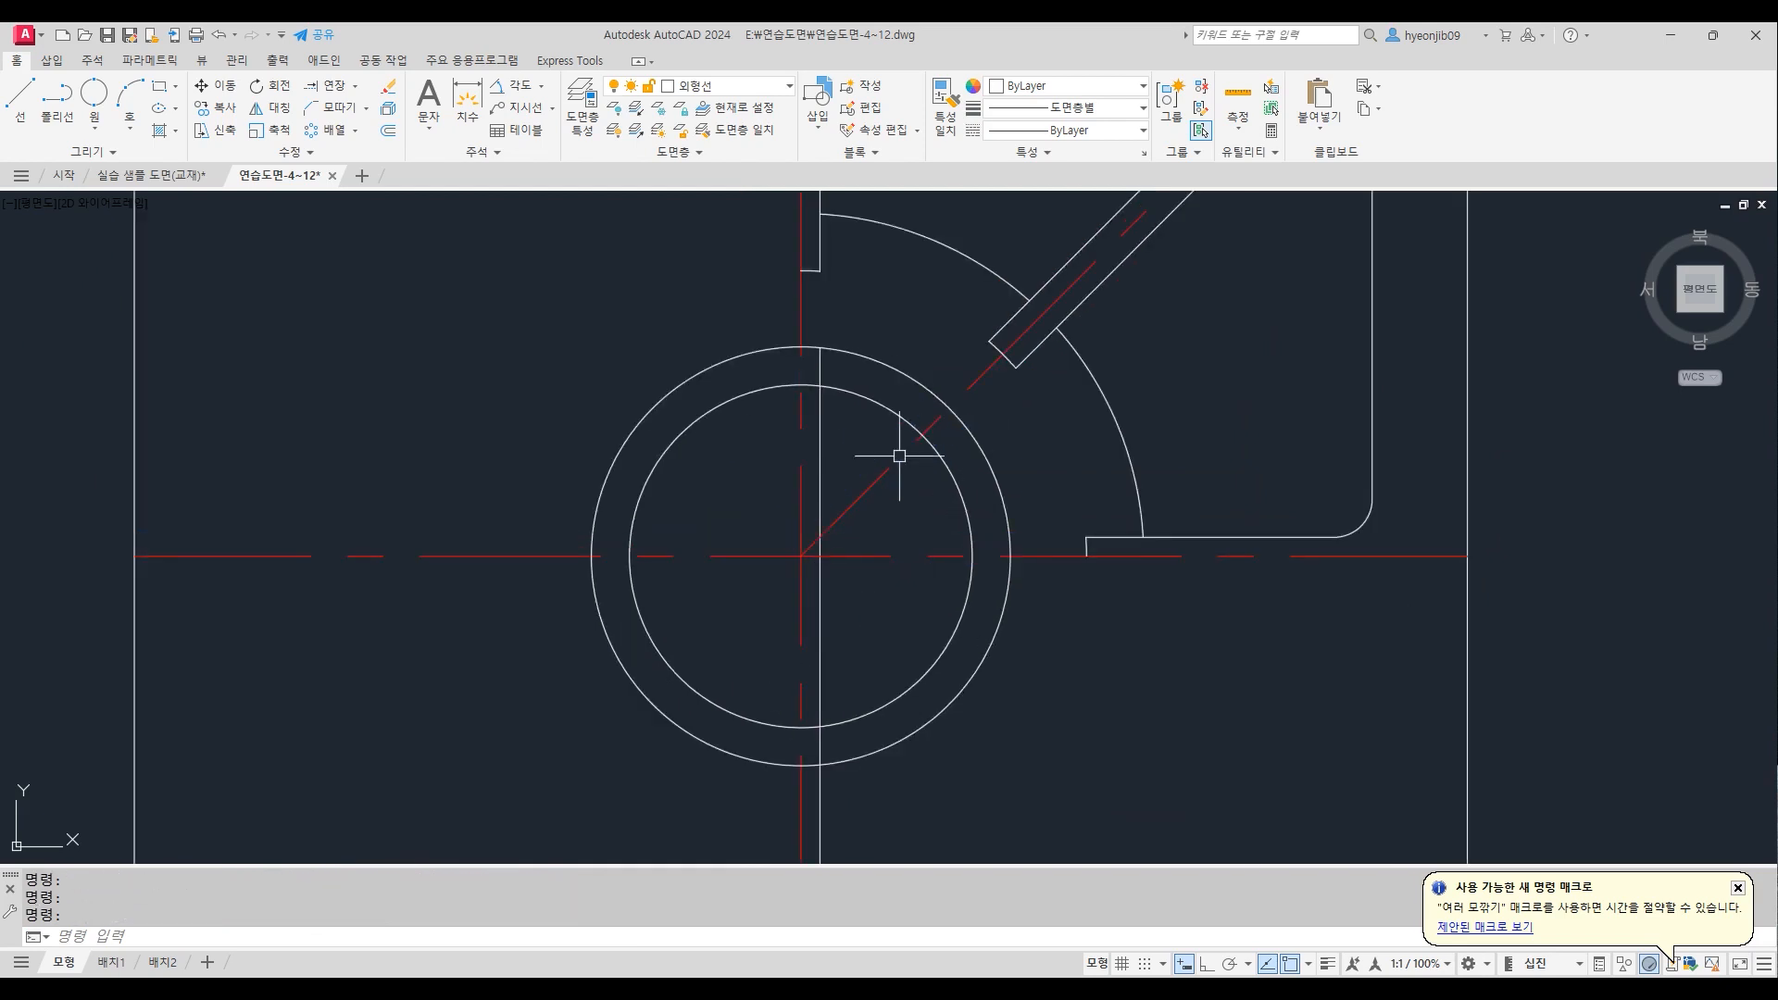
{"action": "left_click", "coordinate": [818, 414]}
{"action": "key", "text": "Delete"}
{"action": "scroll", "coordinate": [846, 596], "scroll_direction": "down", "scroll_amount": 4}
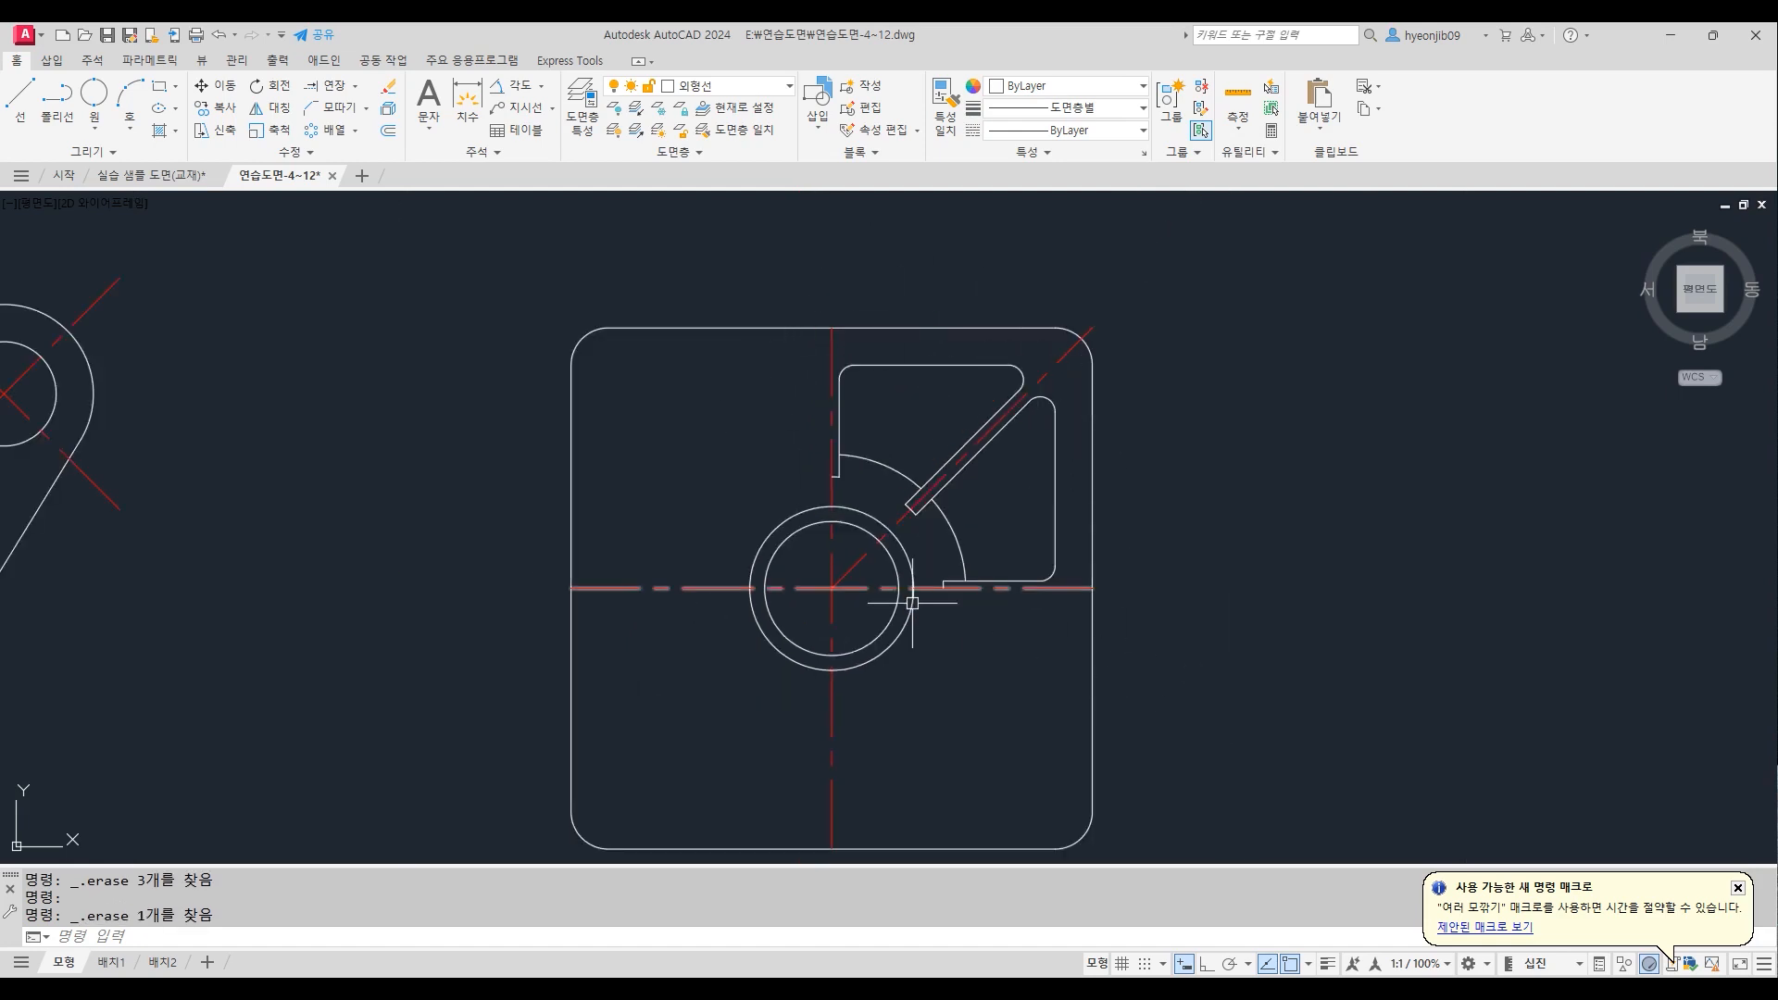
Mirror the upper-right pockets, ribs and arcs about the horizontal centreline, keeping the originals
{"action": "middle_click_drag", "start_coordinate": [1146, 523], "coordinate": [1150, 474]}
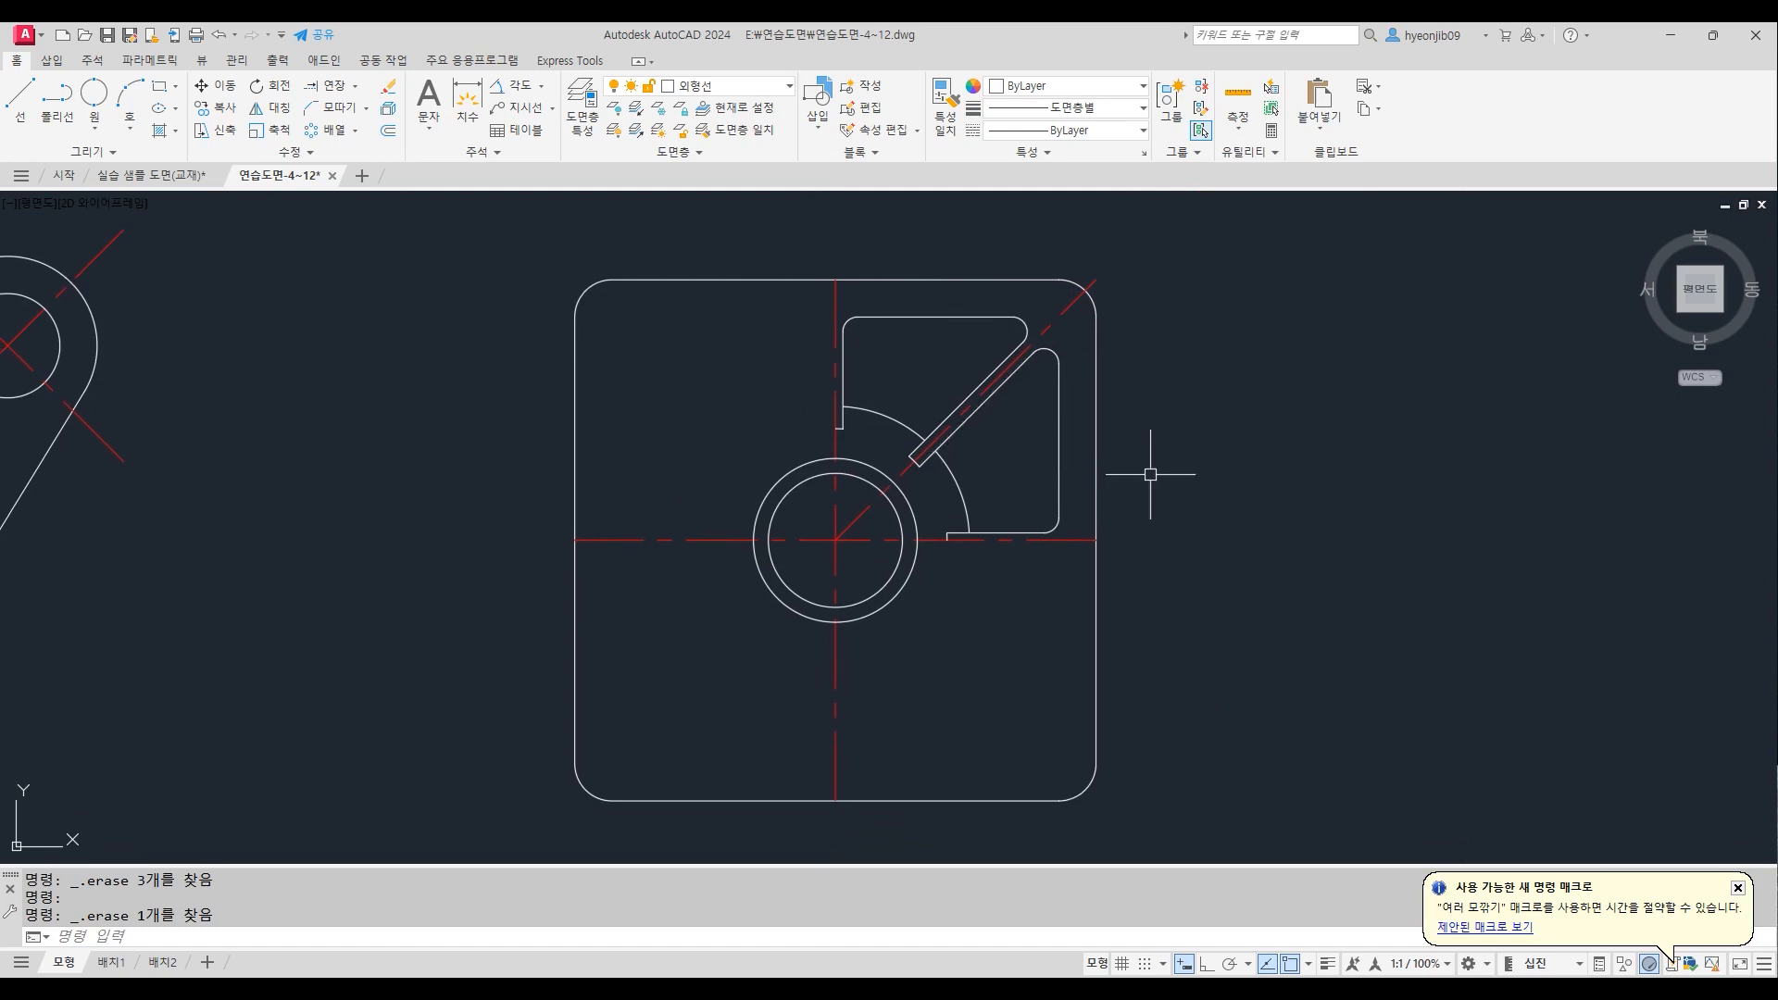
{"action": "type", "text": "i"}
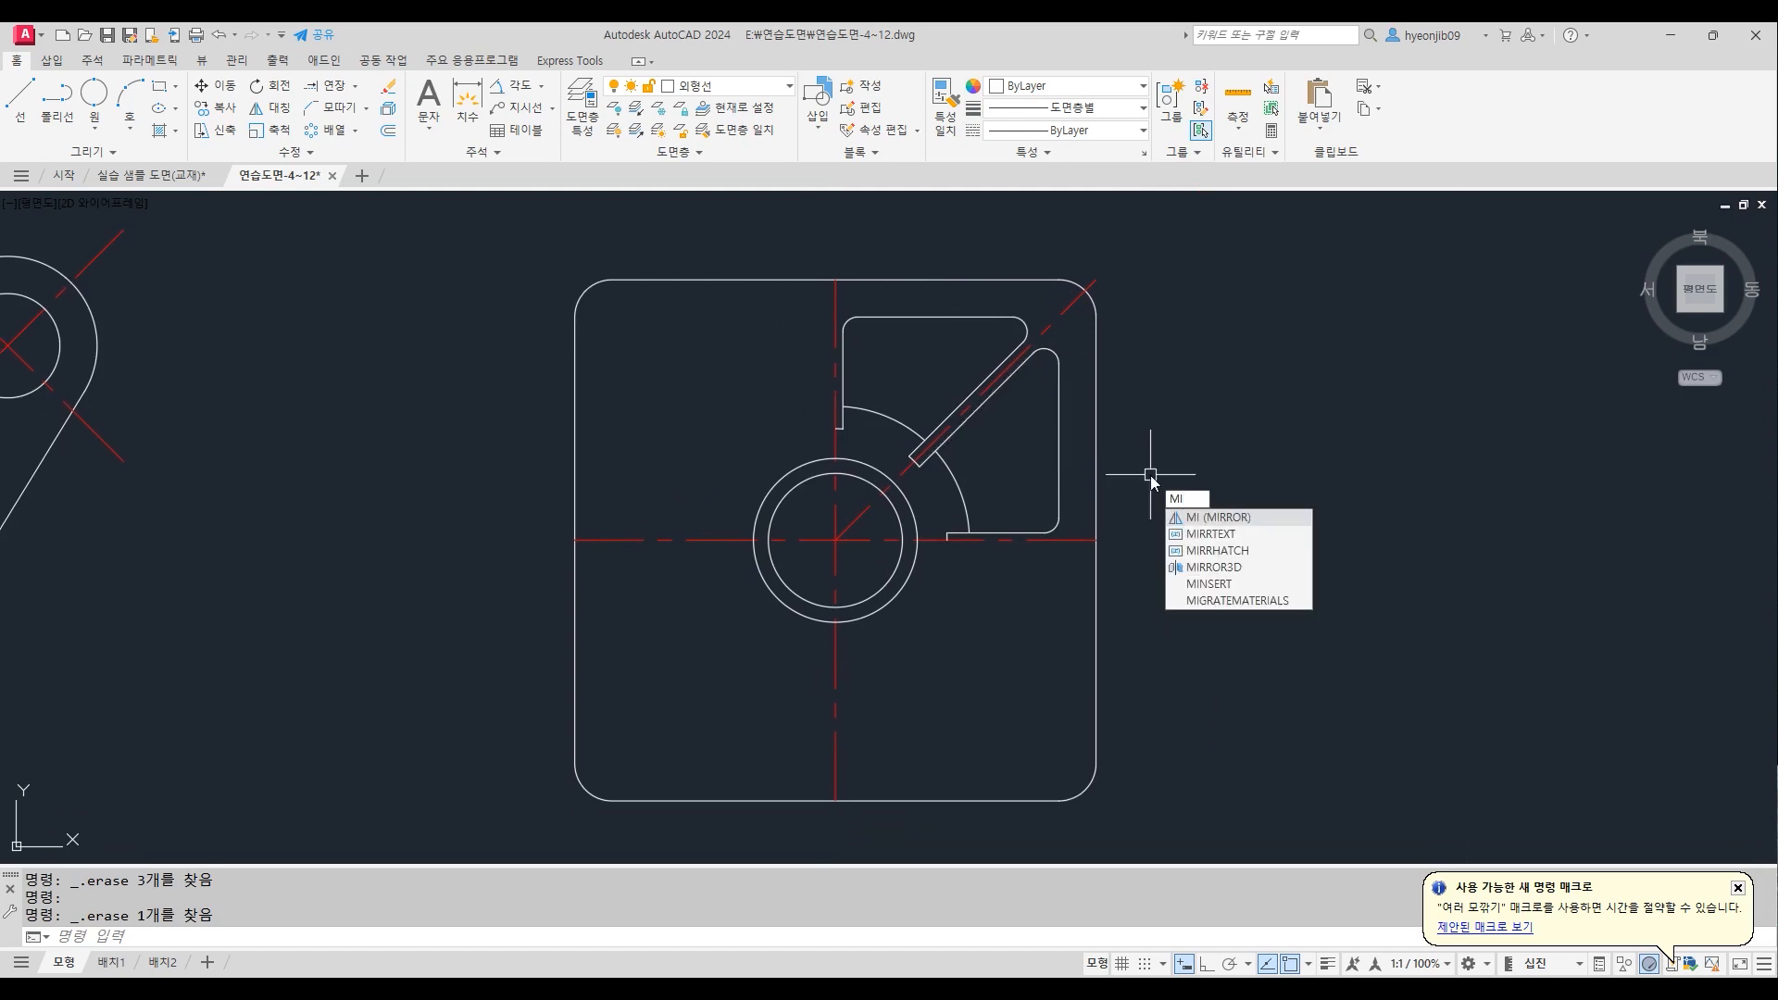
{"action": "key", "text": "Return"}
{"action": "left_click", "coordinate": [820, 297]}
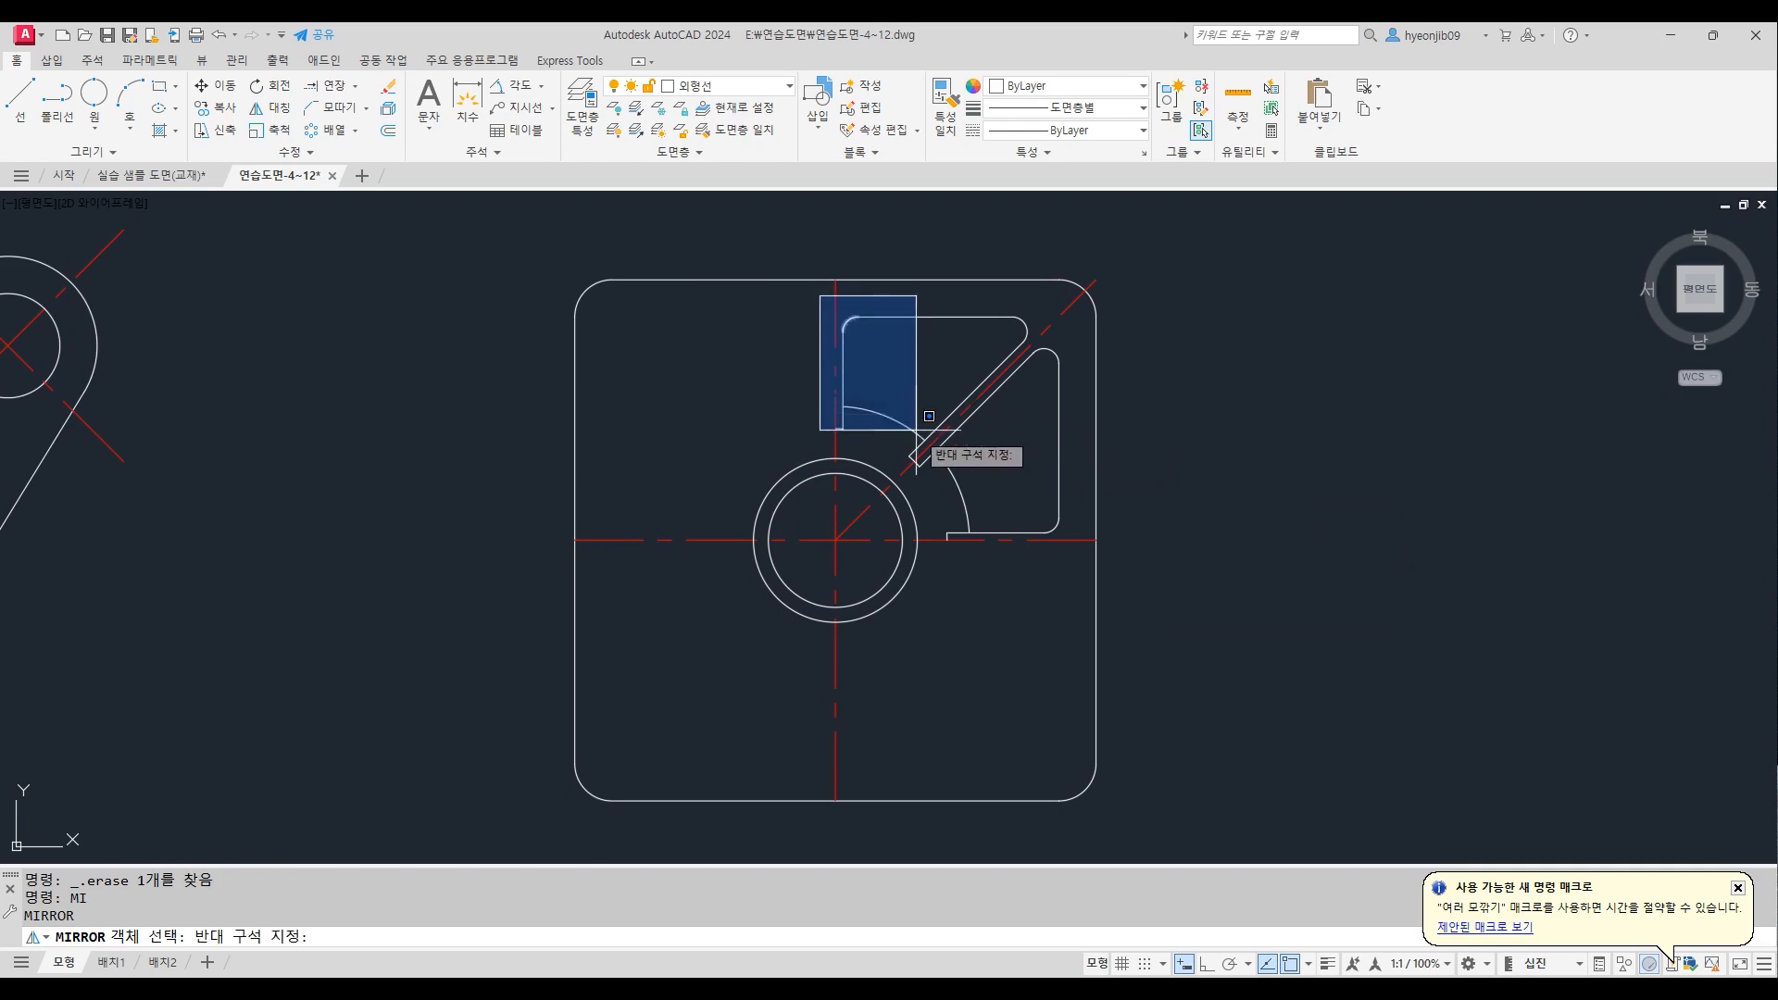
{"action": "left_click", "coordinate": [1072, 561]}
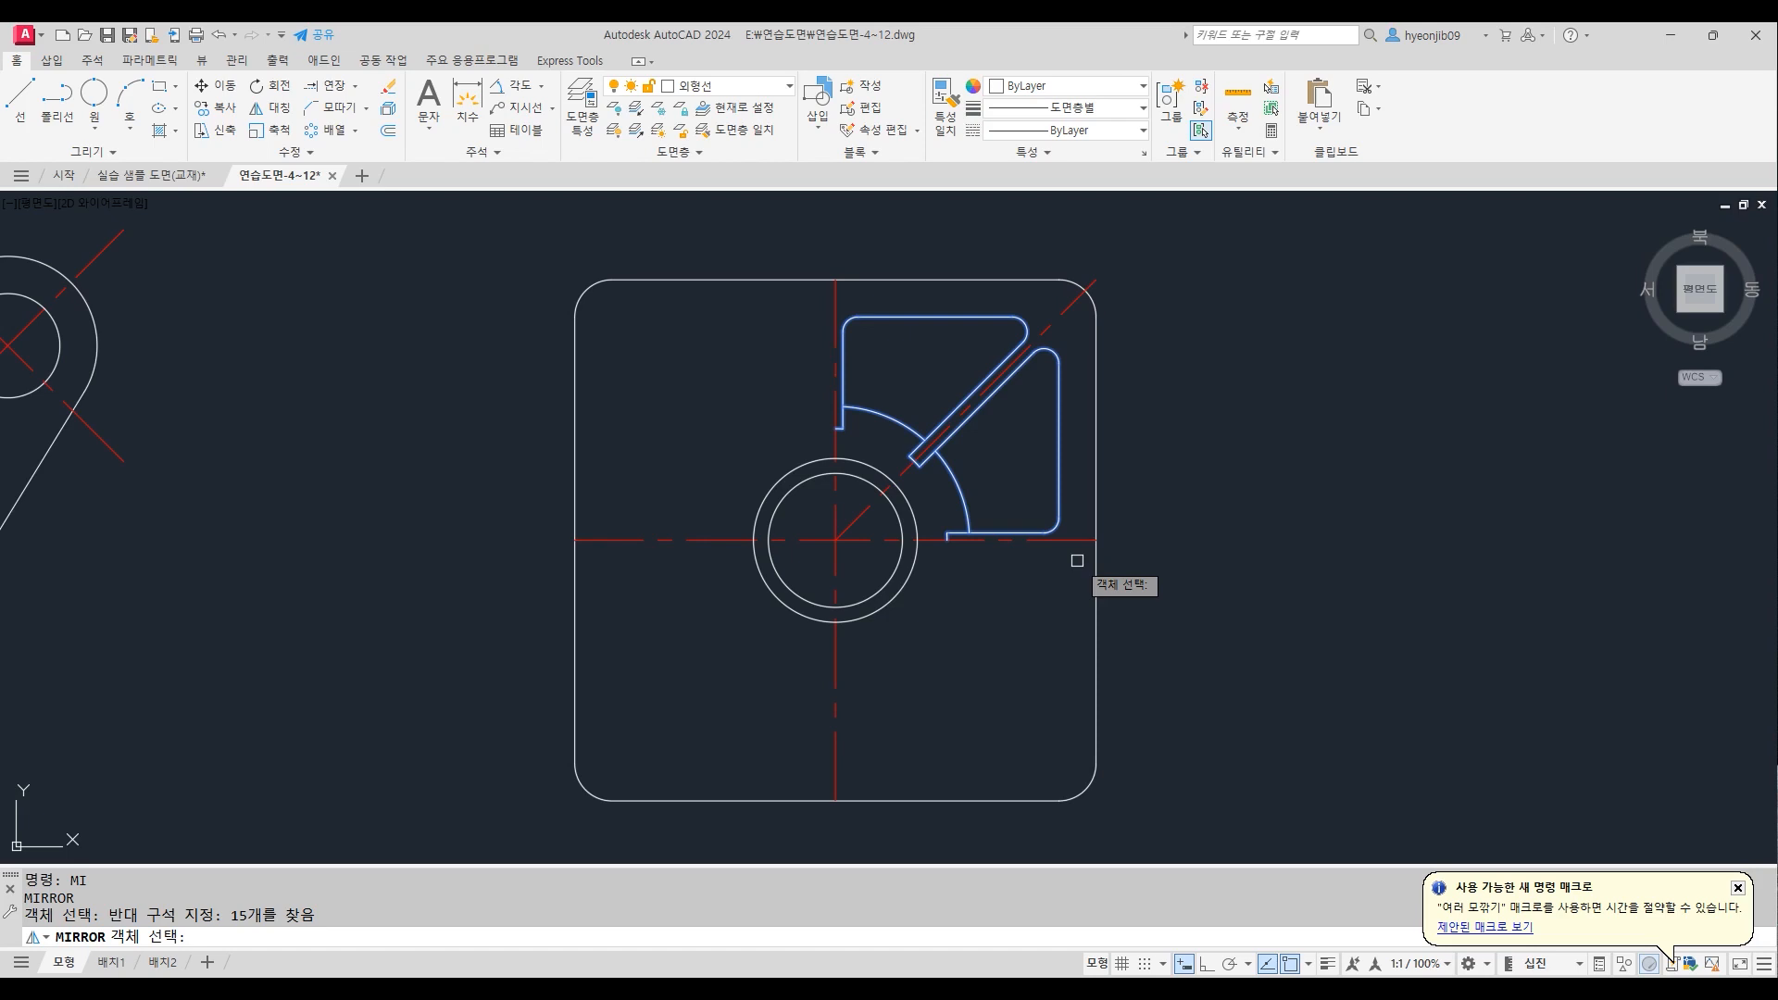
{"action": "key", "text": "Return"}
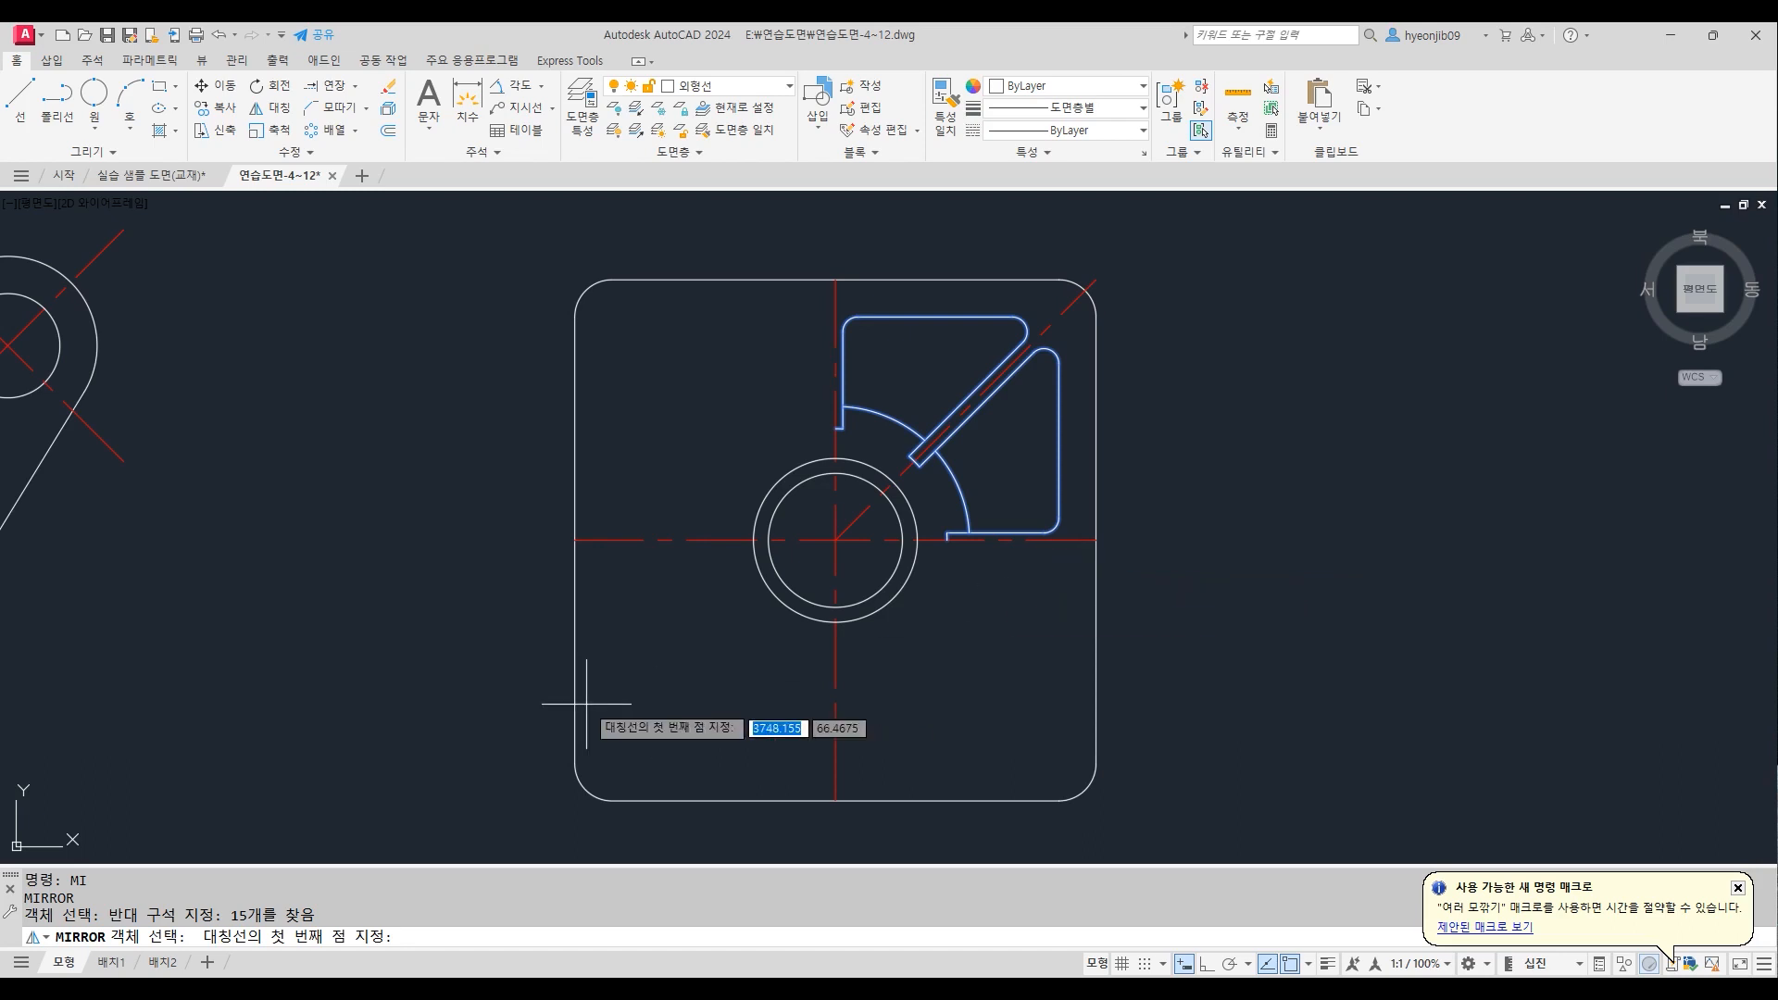
{"action": "left_click", "coordinate": [575, 540]}
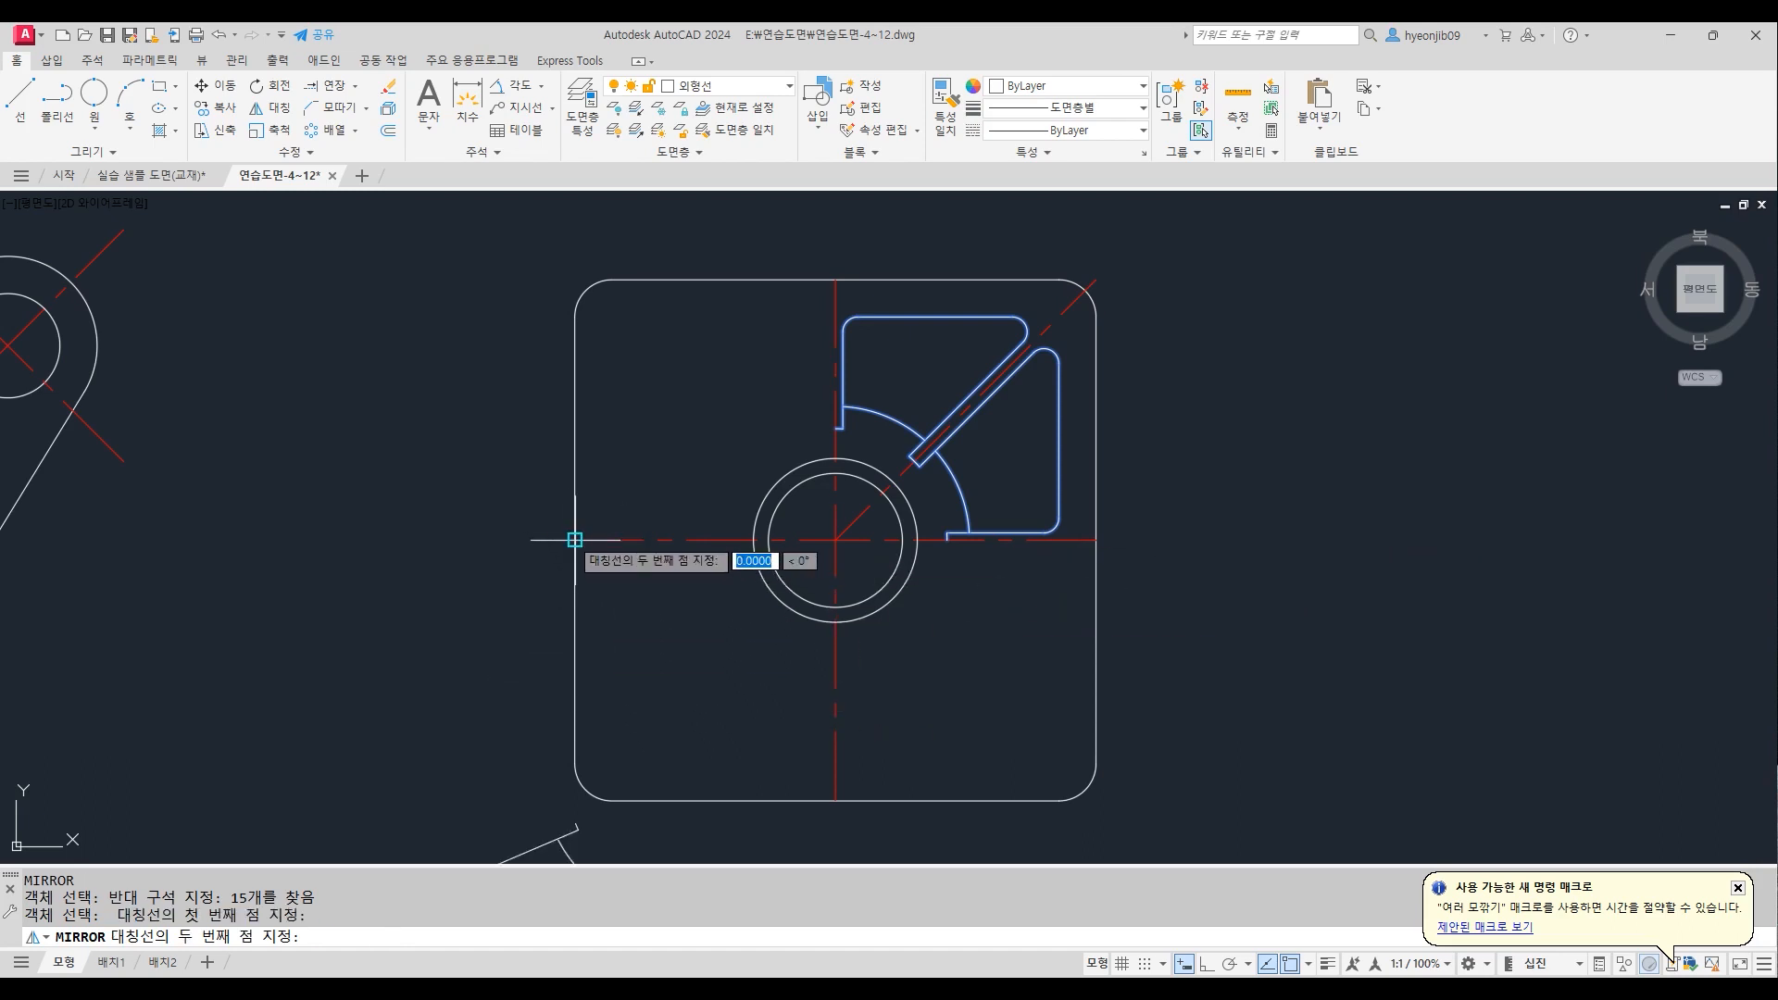
{"action": "left_click", "coordinate": [1095, 541]}
{"action": "key", "text": "Return"}
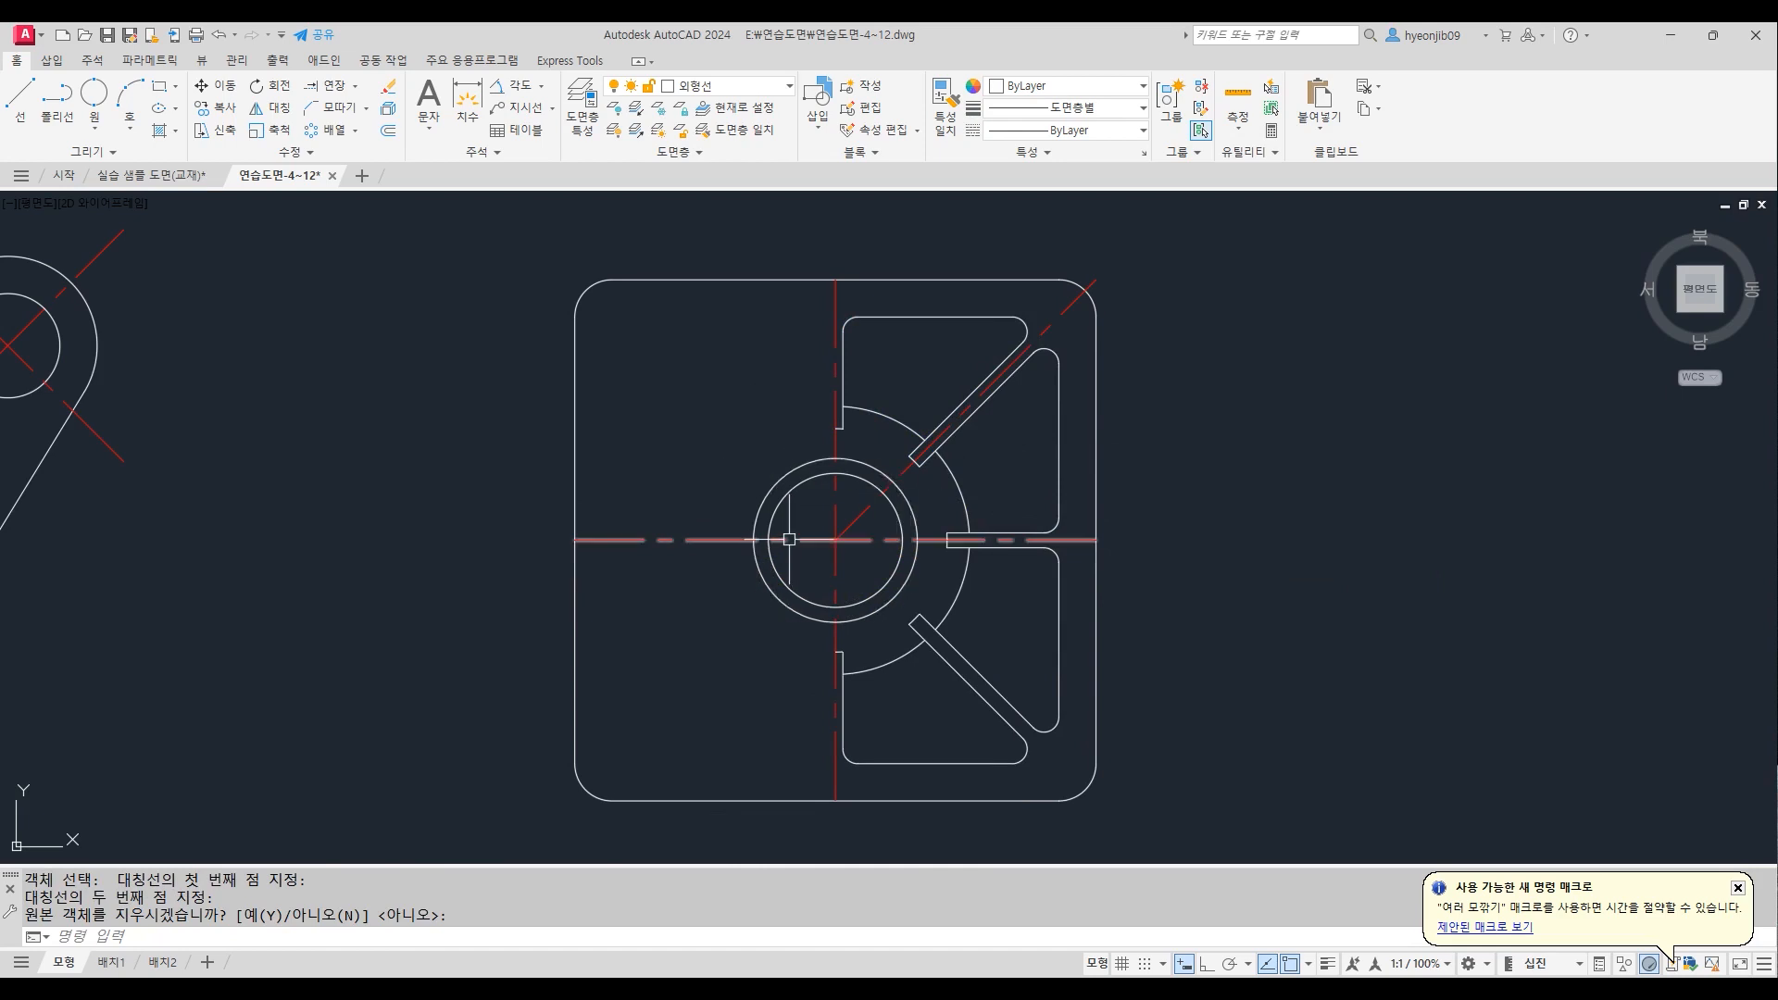
Mirror all pockets, ribs and arcs of the right half about the vertical centreline, keeping the originals
{"action": "key", "text": "space"}
{"action": "left_click", "coordinate": [822, 297]}
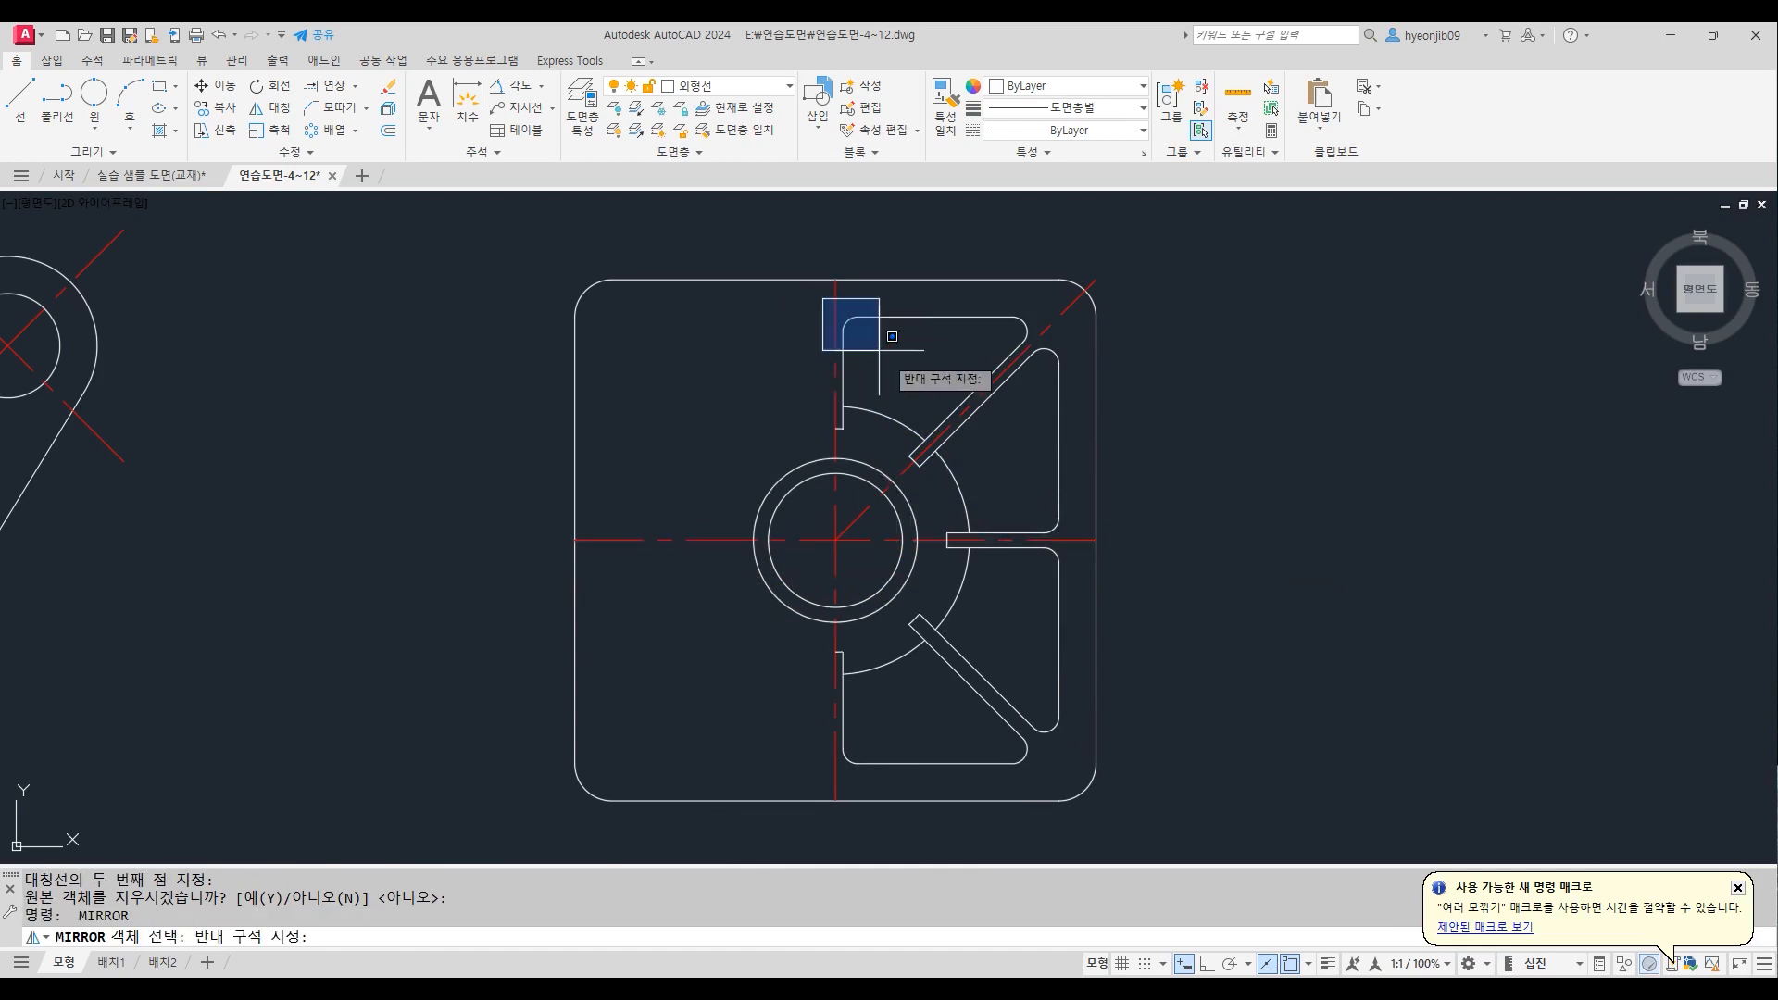
{"action": "left_click", "coordinate": [1088, 761]}
{"action": "key", "text": "Return"}
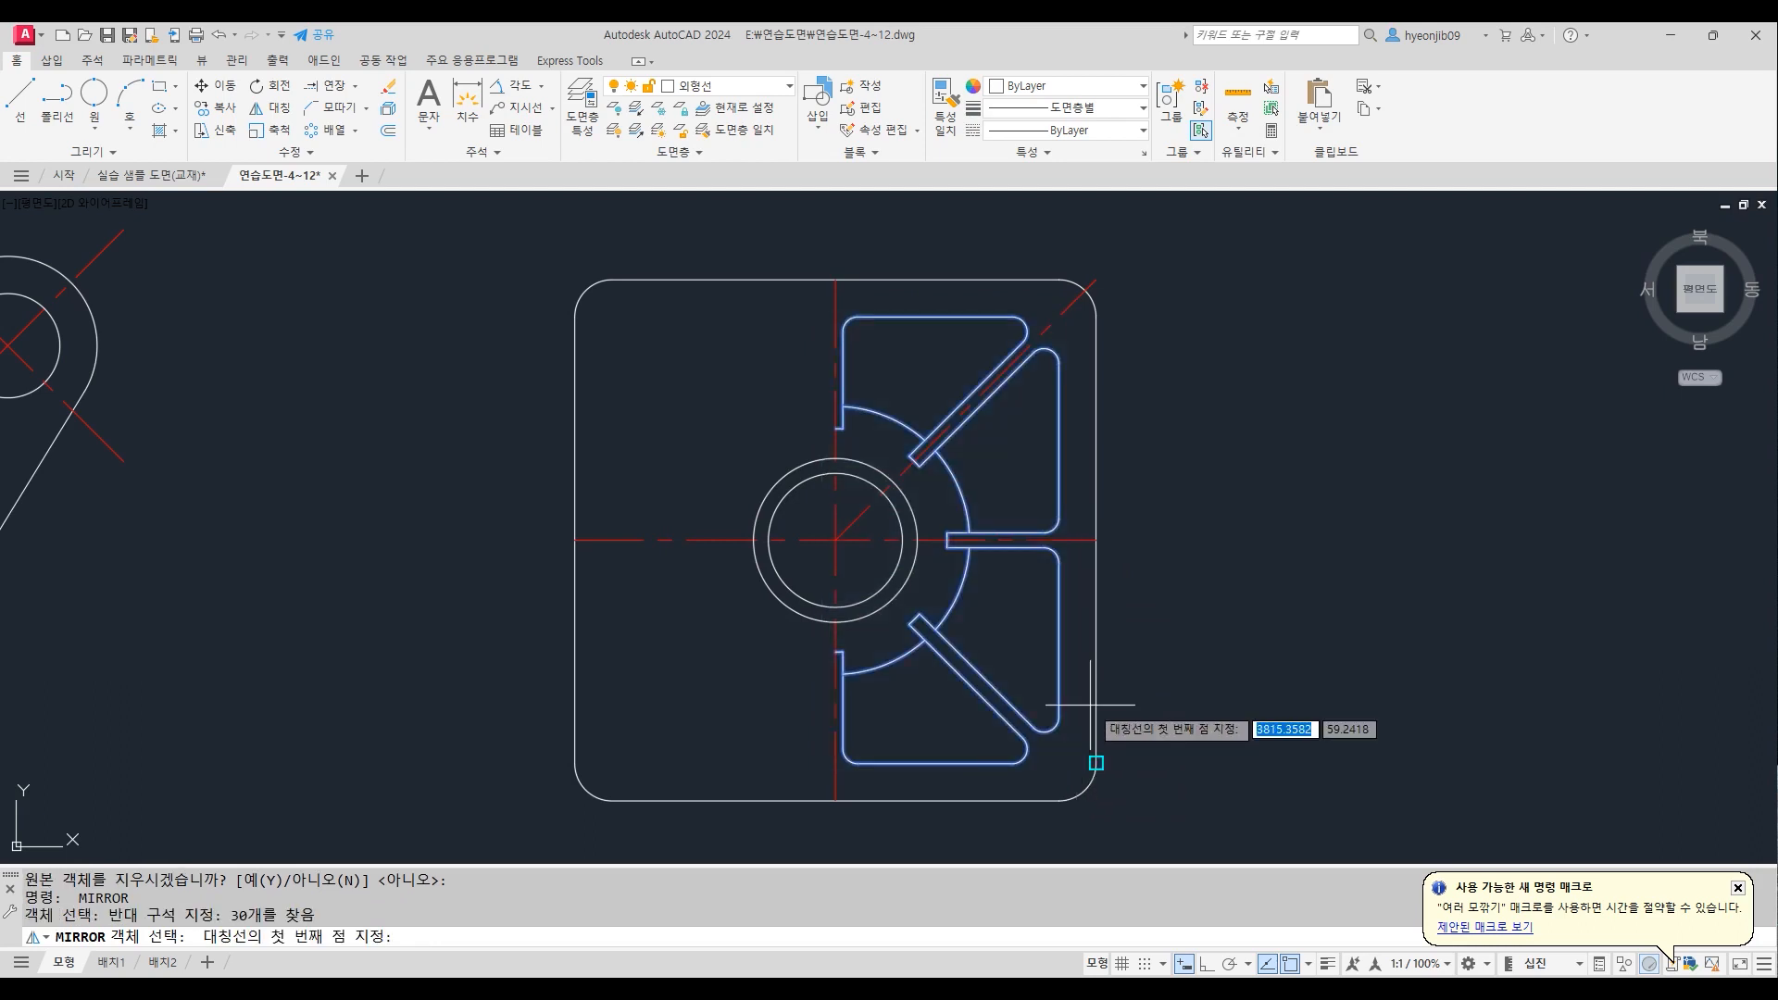
{"action": "left_click", "coordinate": [836, 280]}
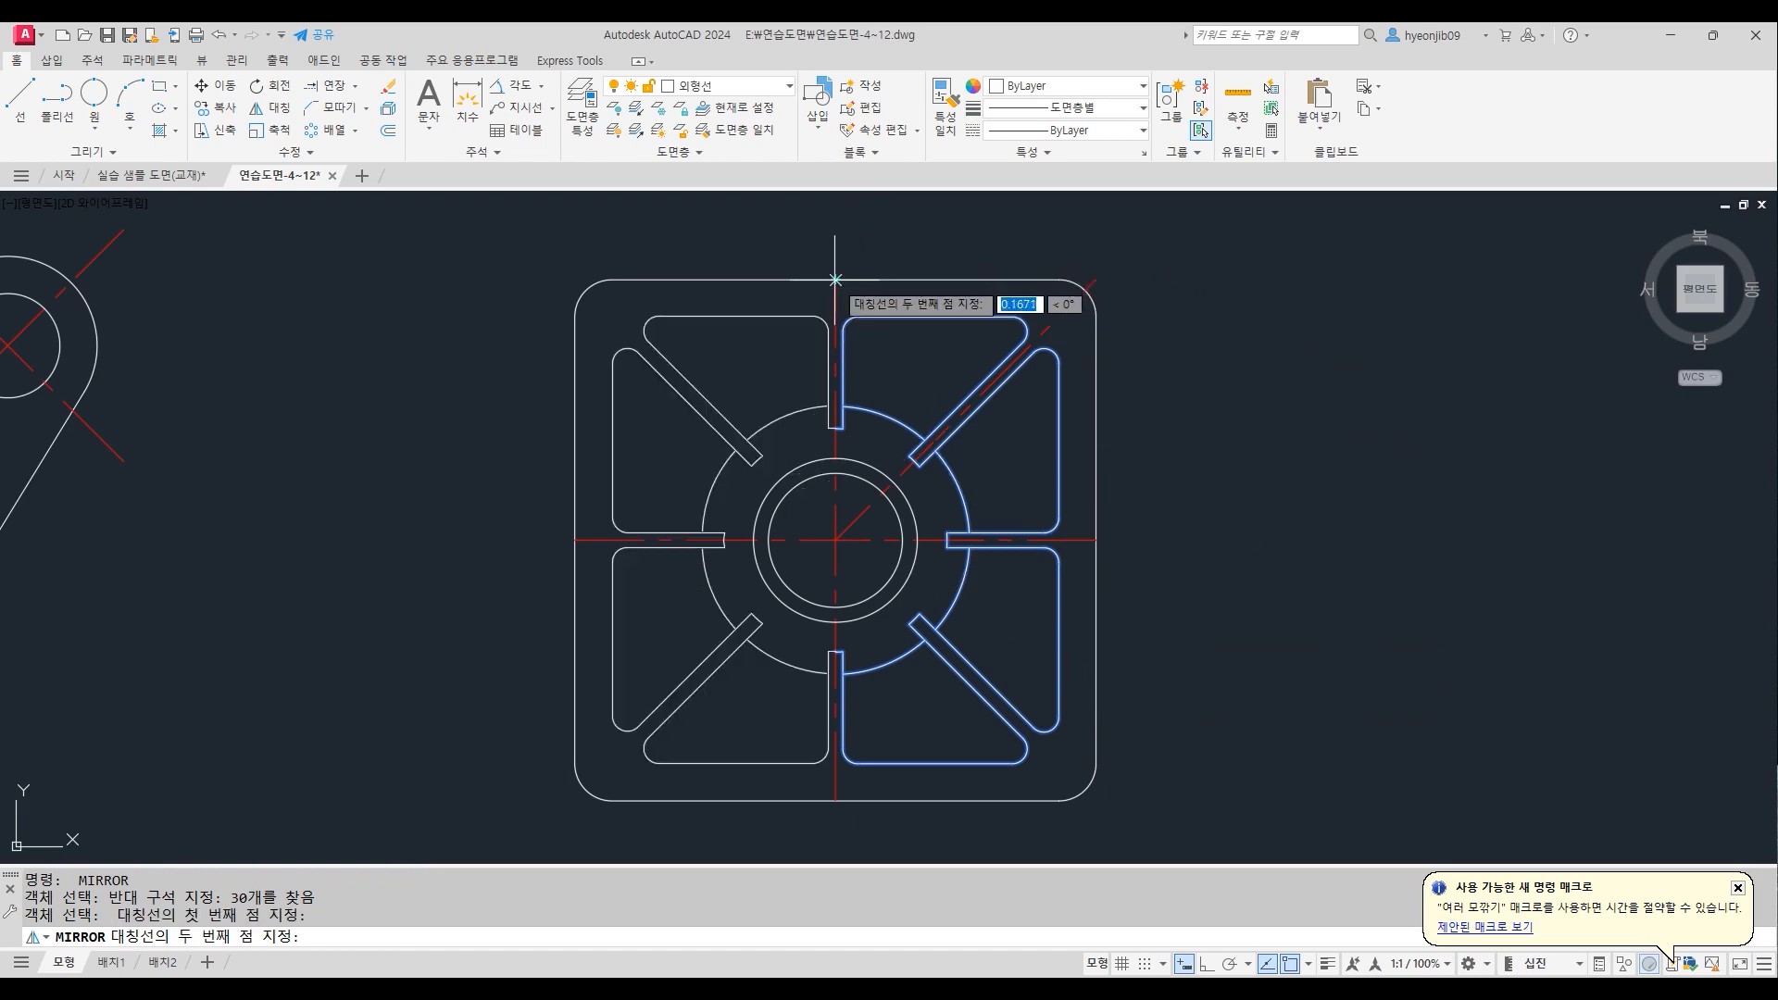
{"action": "left_click", "coordinate": [835, 804]}
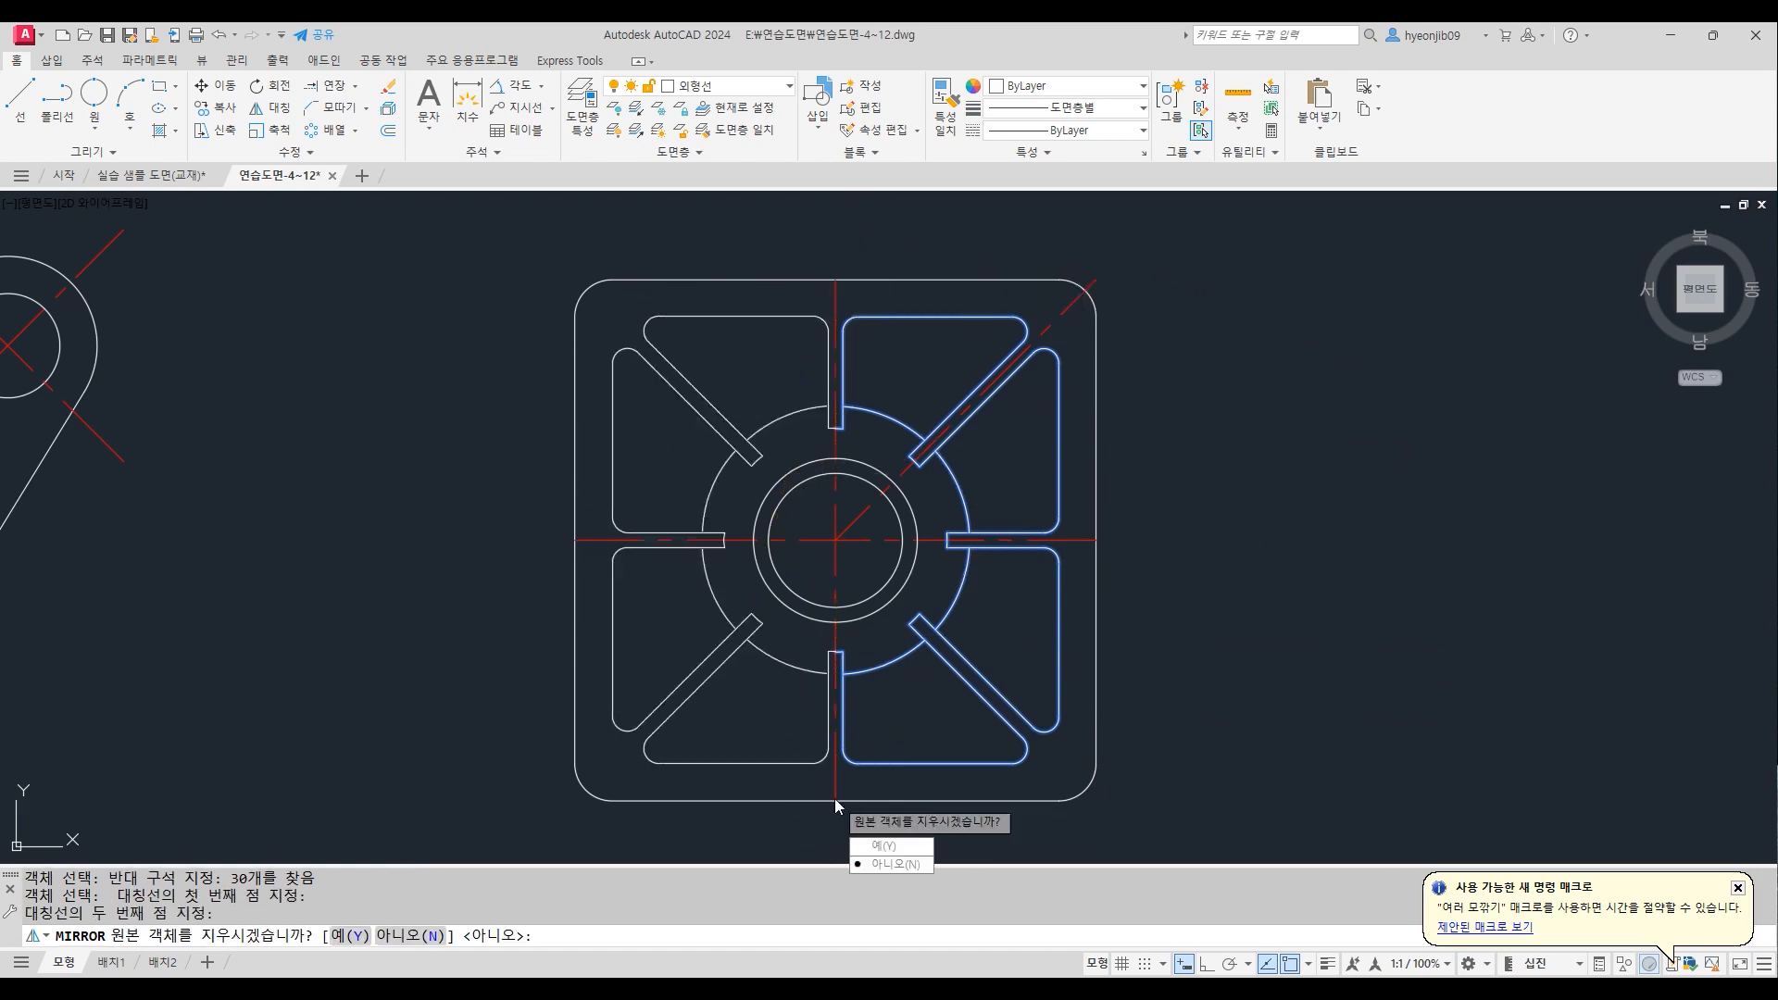
{"action": "left_click", "coordinate": [884, 864]}
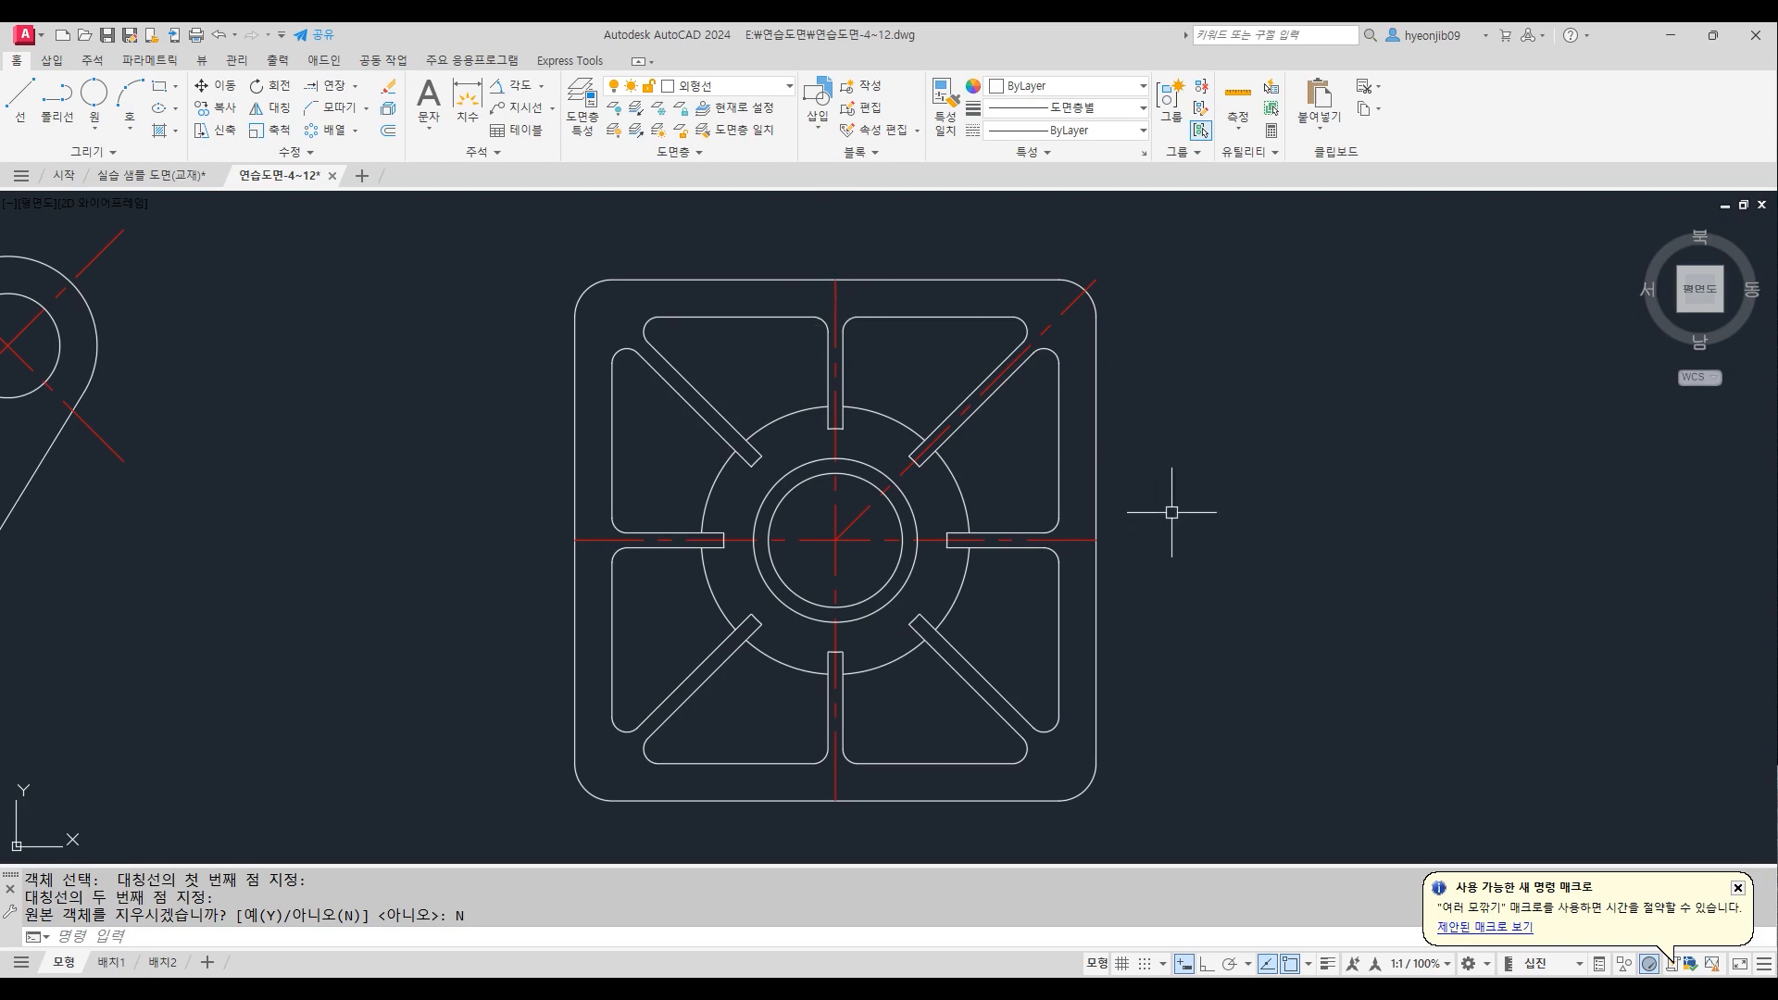
Trim the diagonal centreline at the rounded corner, and lengthen its outer end and the vertical centreline's upper end by 10
{"action": "key", "text": "Return"}
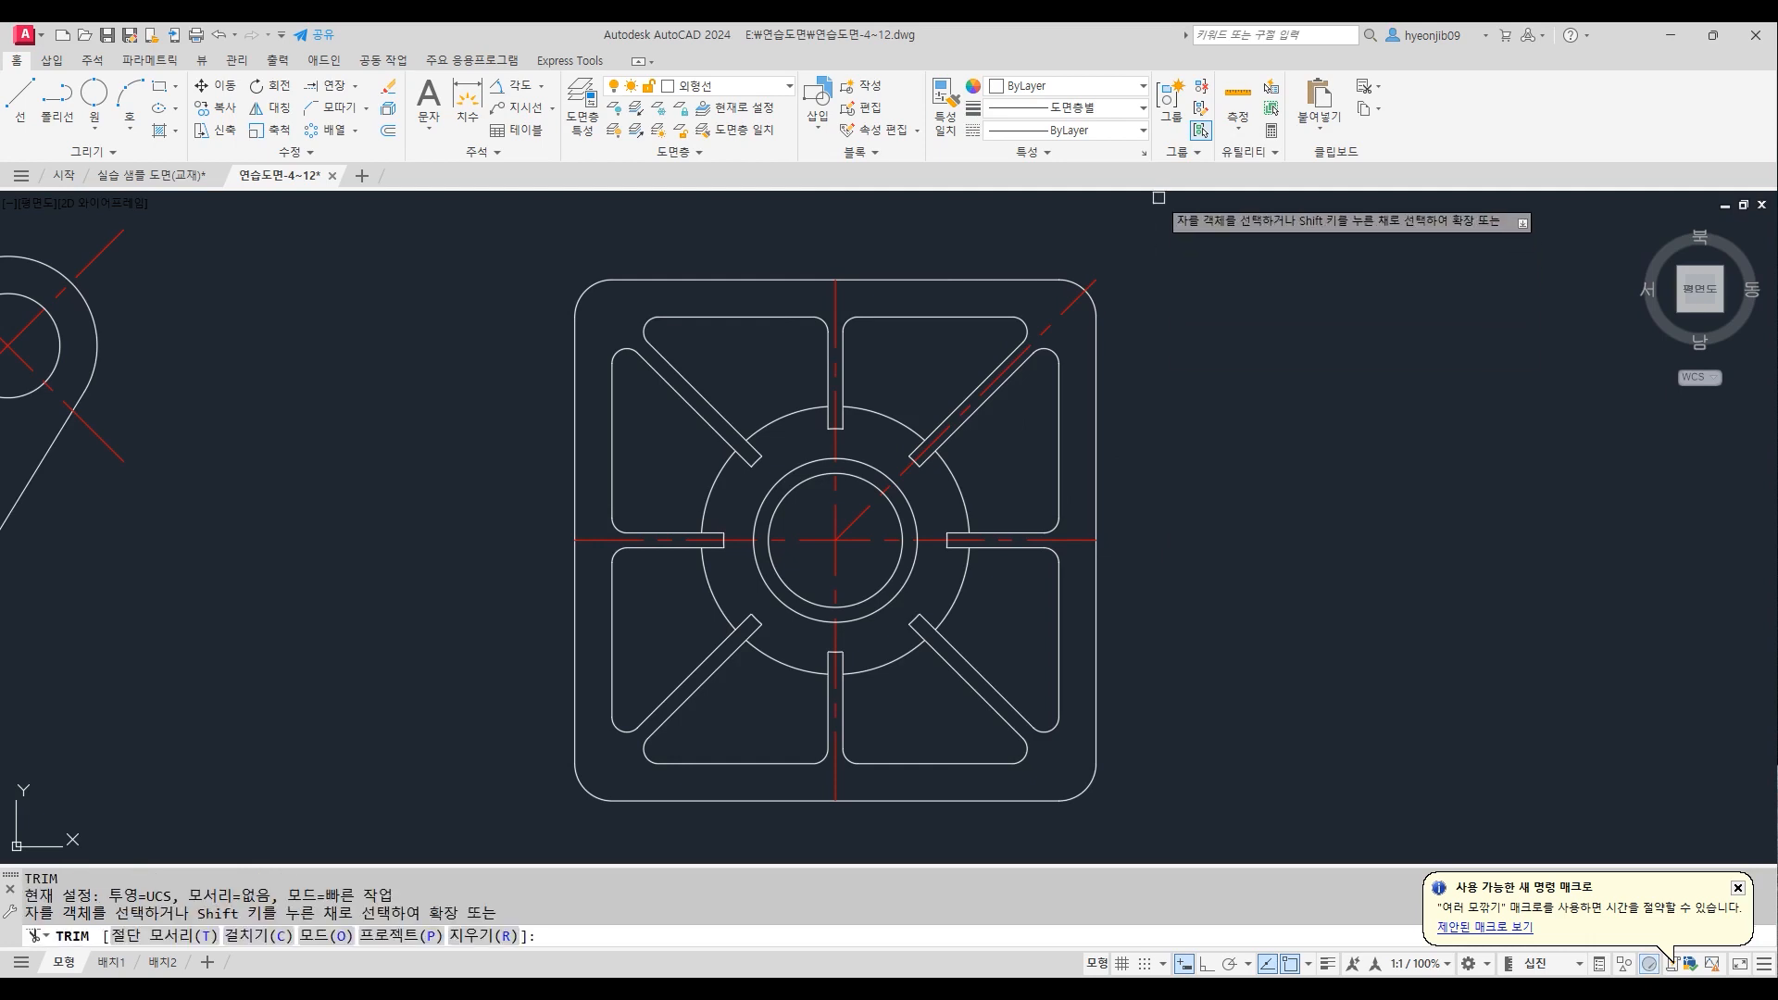
{"action": "key", "text": "Return"}
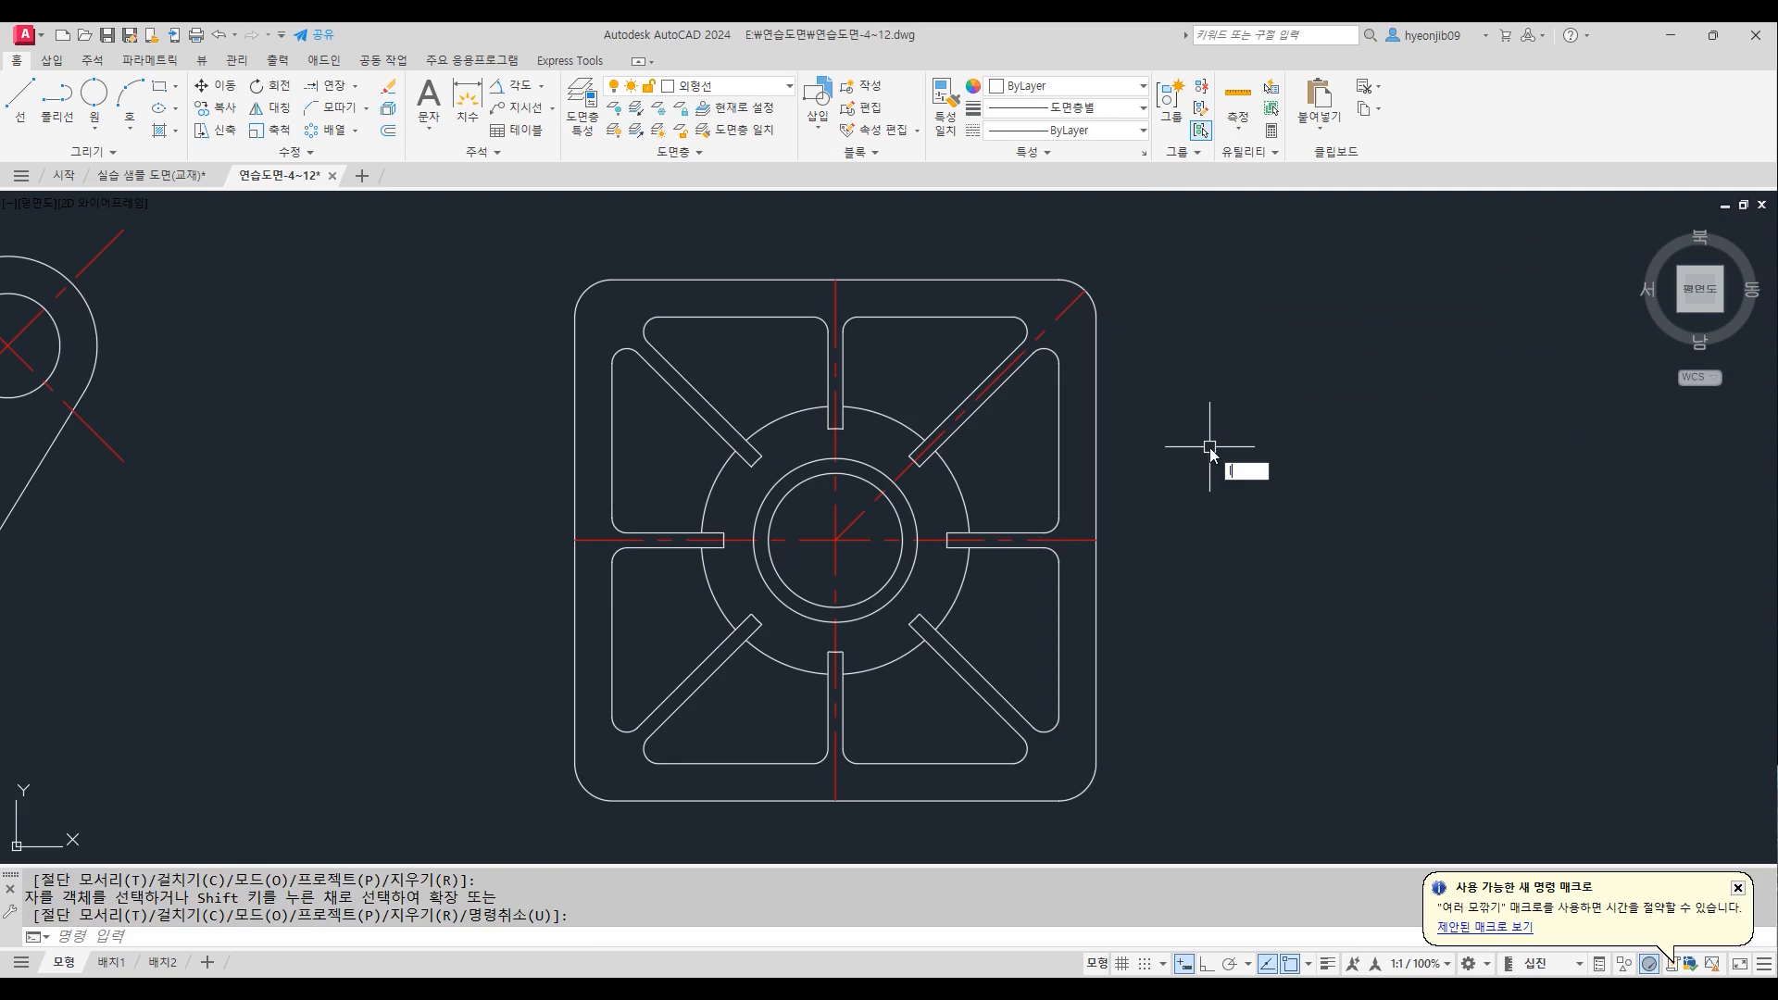
{"action": "type", "text": "len"}
{"action": "key", "text": "Return"}
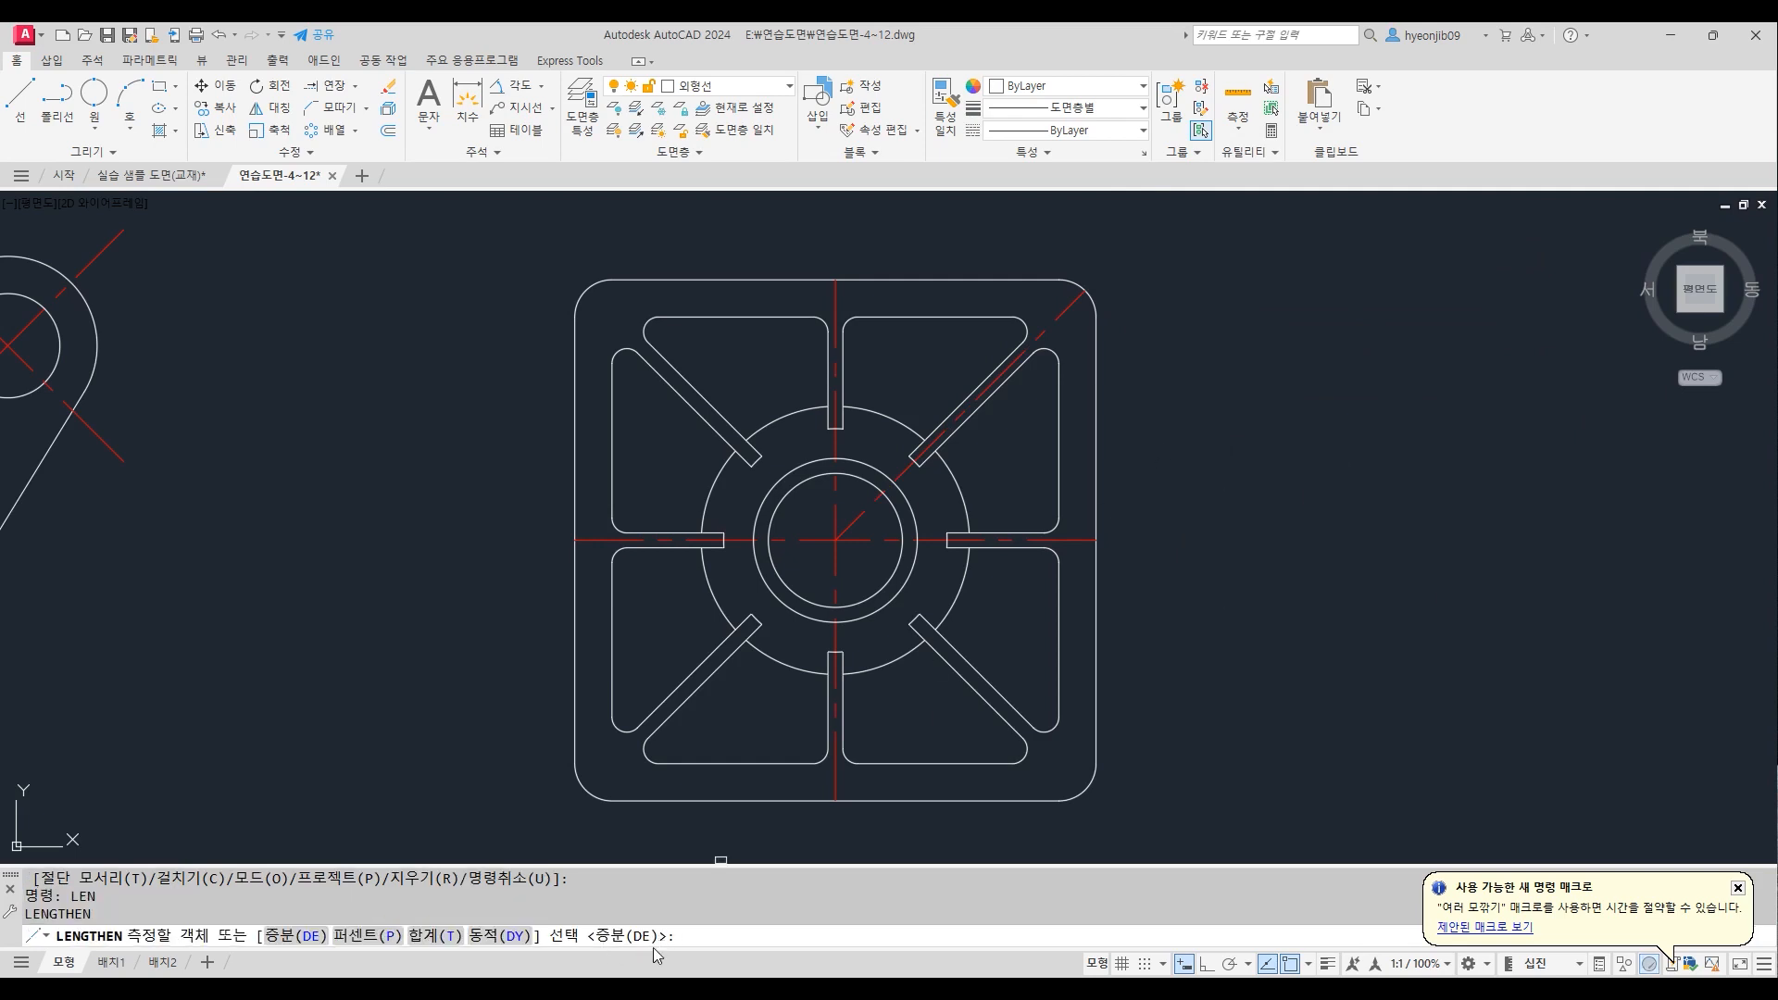
{"action": "key", "text": "Return"}
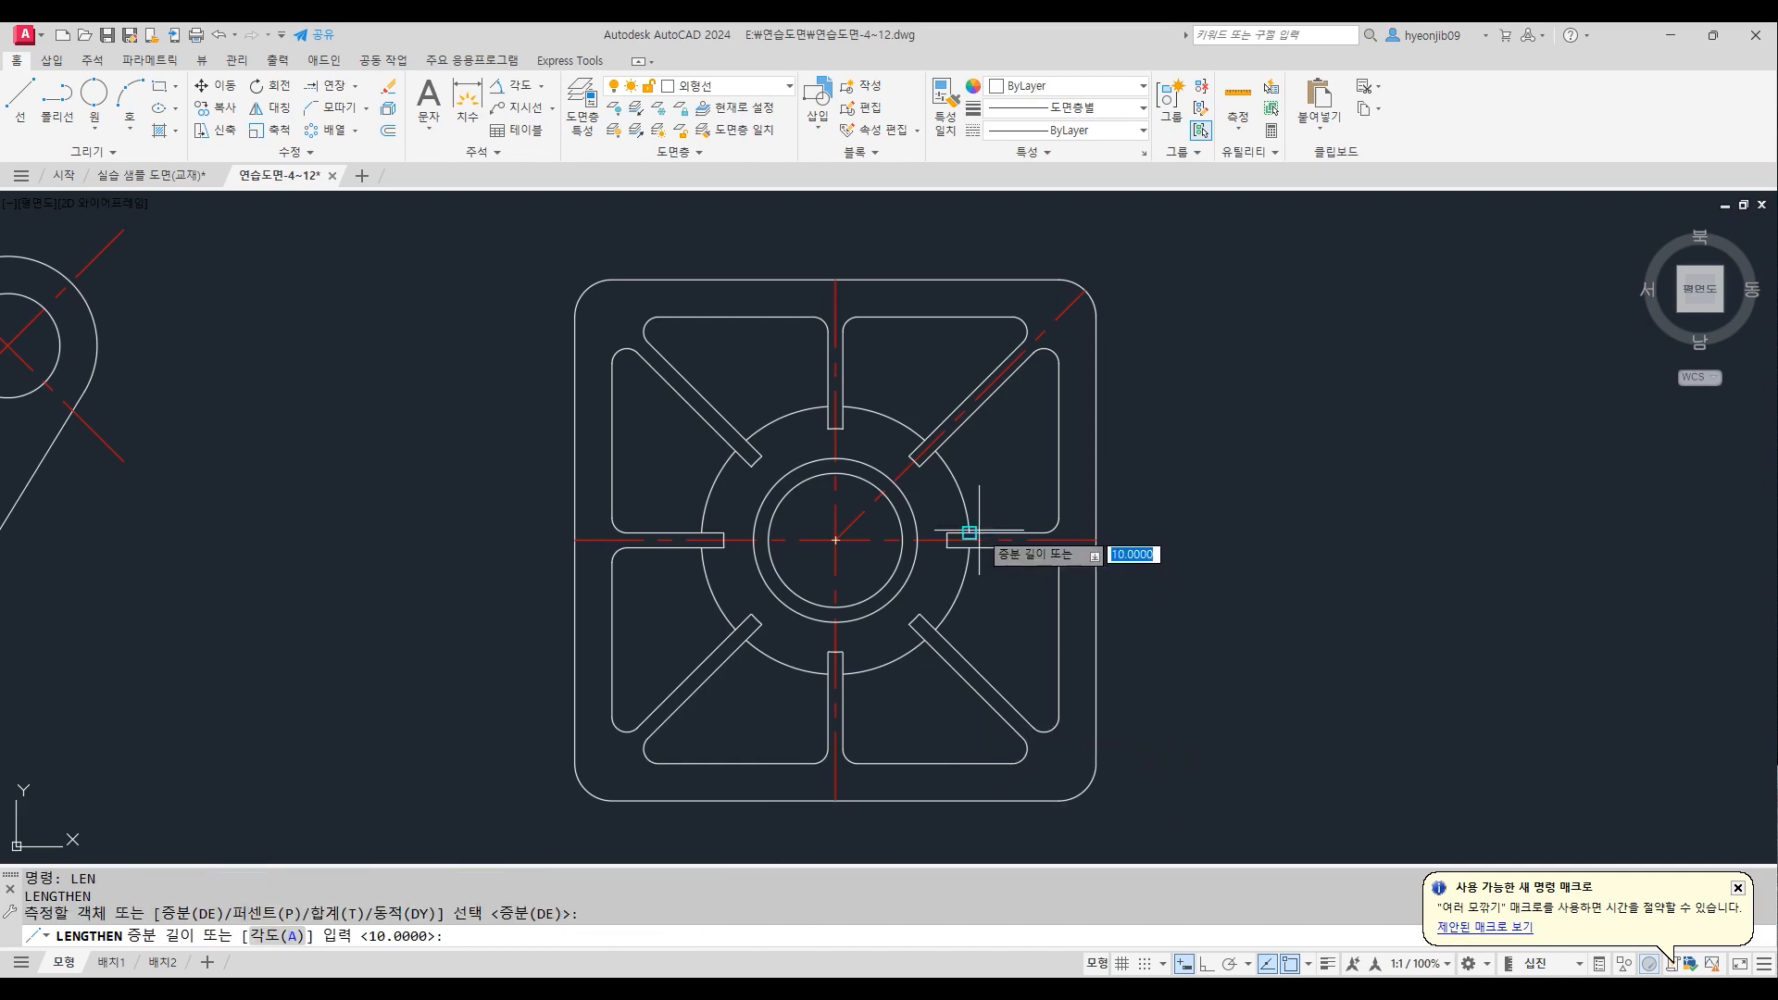
{"action": "key", "text": "Return"}
{"action": "scroll", "coordinate": [845, 294], "scroll_direction": "up", "scroll_amount": 4}
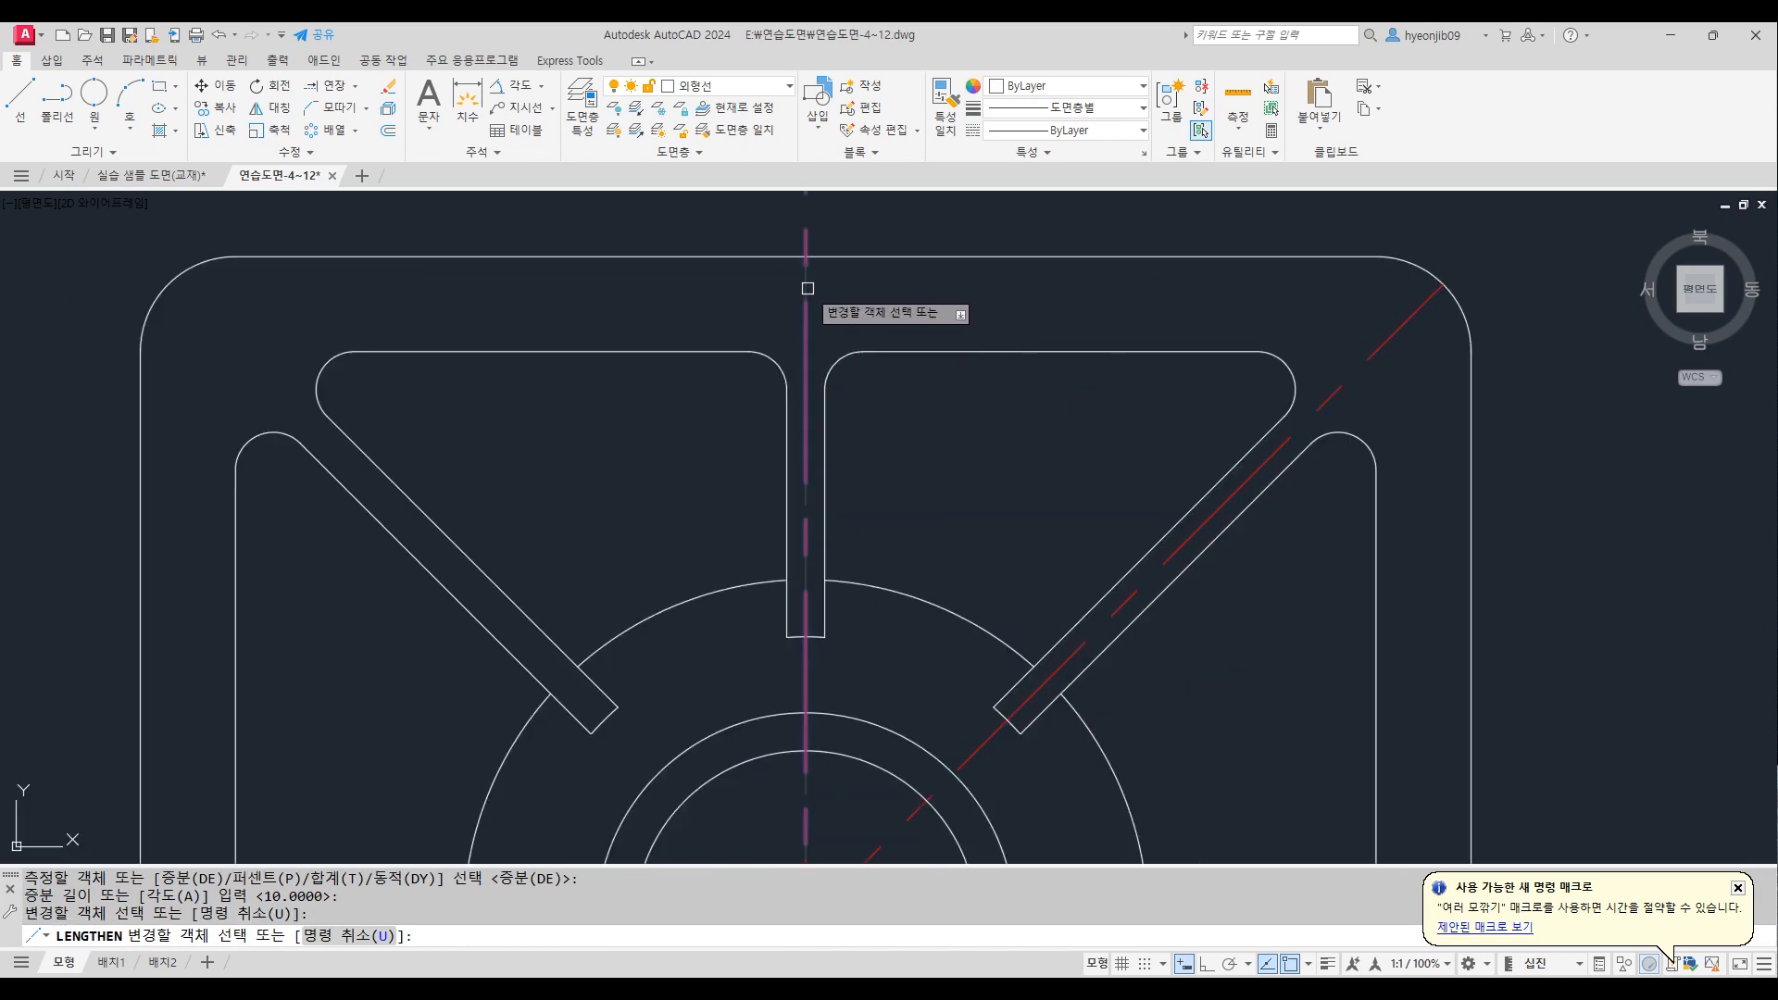
{"action": "left_click", "coordinate": [805, 280]}
{"action": "left_click", "coordinate": [1412, 318]}
{"action": "scroll", "coordinate": [1412, 318], "scroll_direction": "down", "scroll_amount": 4}
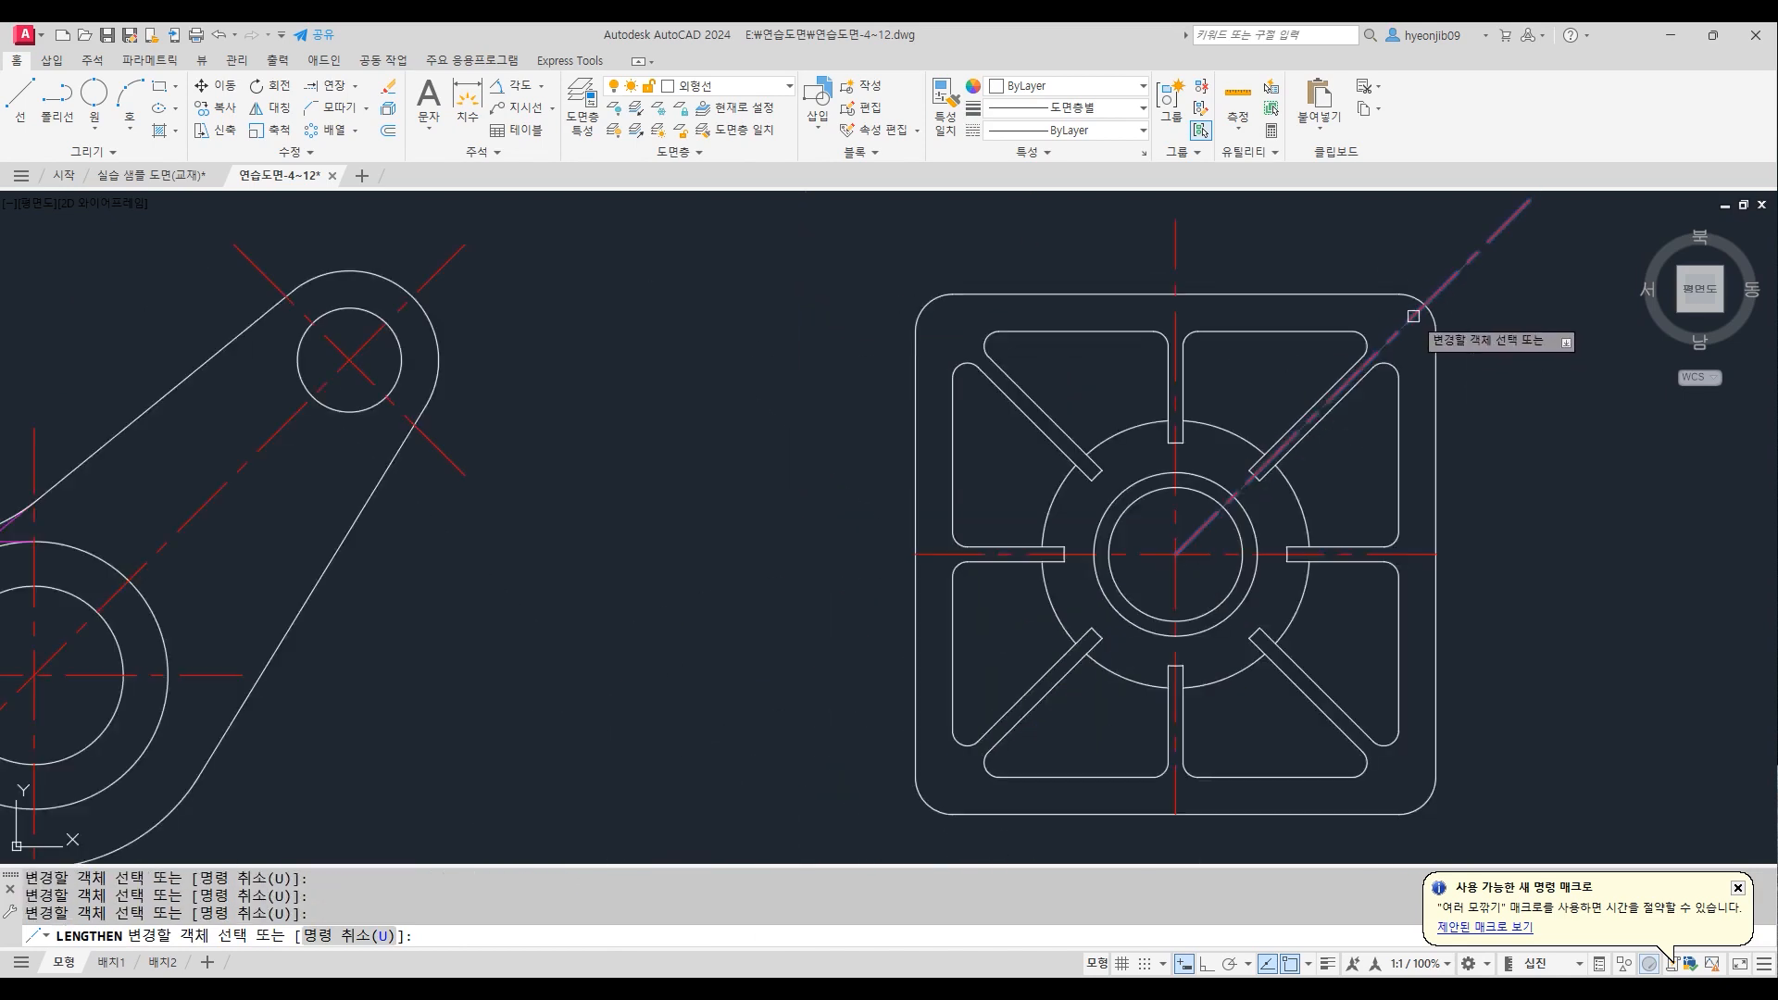
Lengthen both ends of the horizontal centreline and the lower end of the vertical centreline by 10
{"action": "scroll", "coordinate": [932, 556], "scroll_direction": "up", "scroll_amount": 2}
{"action": "left_click", "coordinate": [925, 546]}
{"action": "scroll", "coordinate": [781, 500], "scroll_direction": "down", "scroll_amount": 2}
{"action": "scroll", "coordinate": [1147, 596], "scroll_direction": "up", "scroll_amount": 2}
{"action": "left_click", "coordinate": [1151, 408]}
{"action": "scroll", "coordinate": [1158, 377], "scroll_direction": "down", "scroll_amount": 2}
{"action": "scroll", "coordinate": [1011, 543], "scroll_direction": "up", "scroll_amount": 1}
{"action": "left_click", "coordinate": [991, 540]}
{"action": "scroll", "coordinate": [992, 540], "scroll_direction": "down", "scroll_amount": 2}
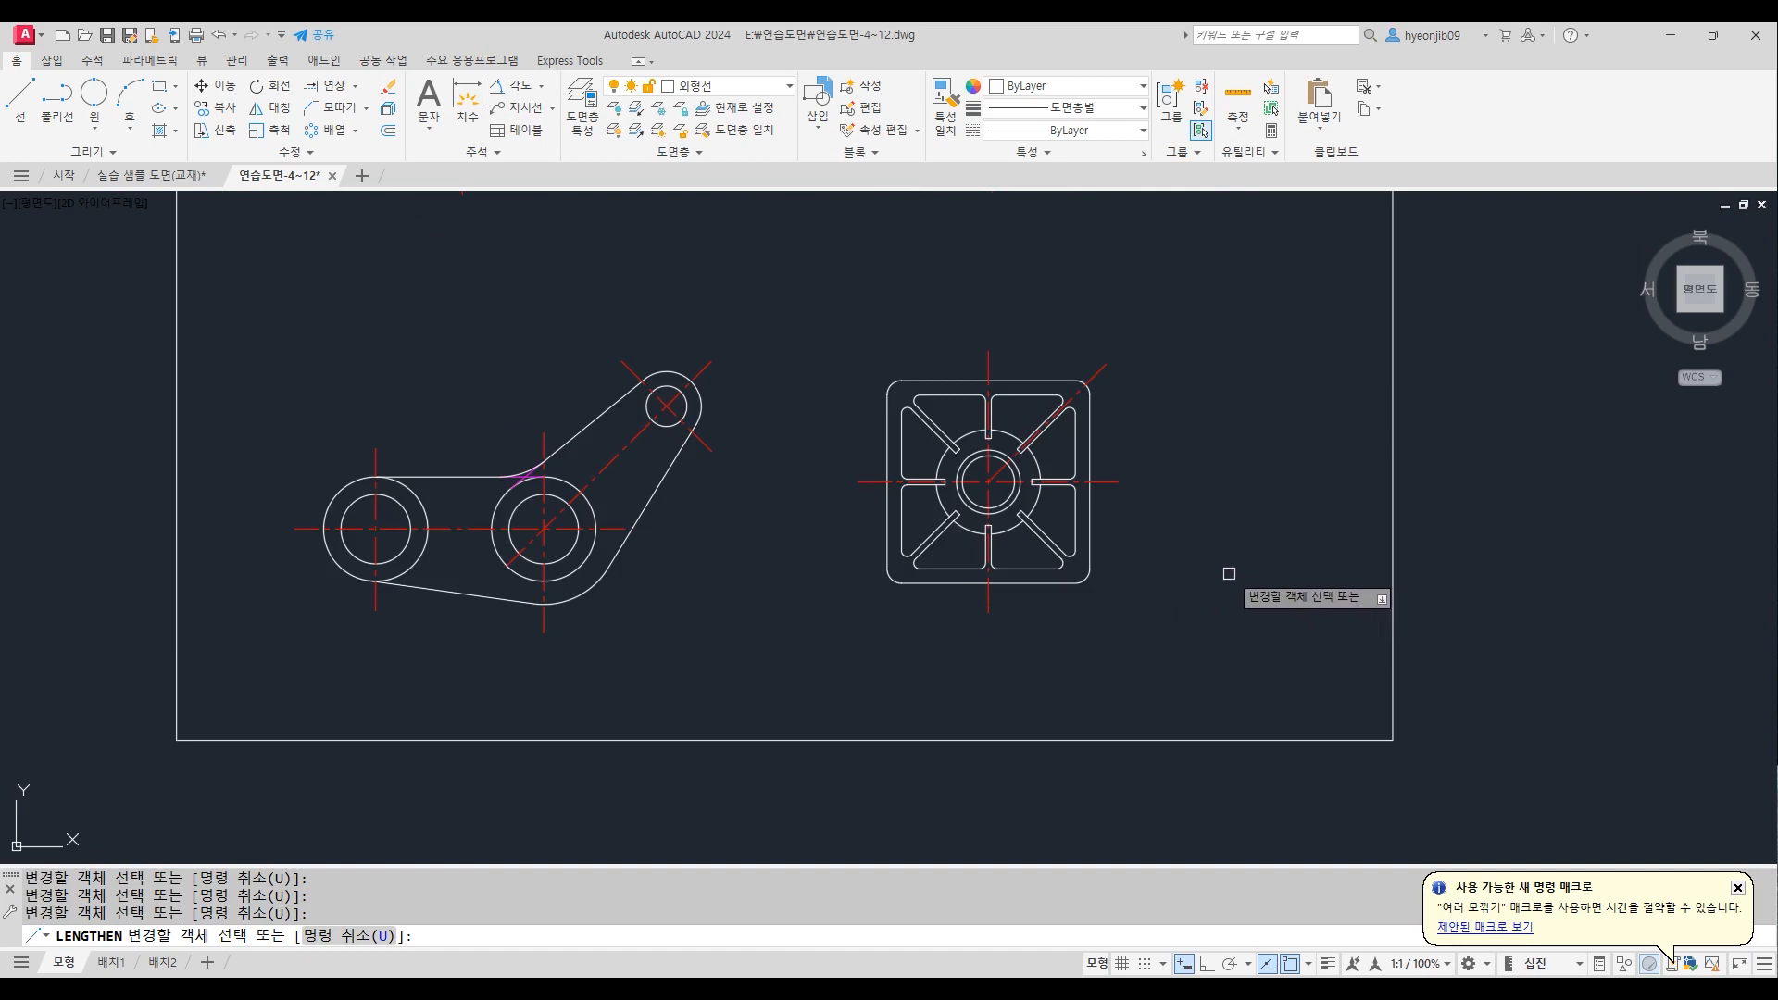
{"action": "scroll", "coordinate": [1198, 505], "scroll_direction": "up", "scroll_amount": 2}
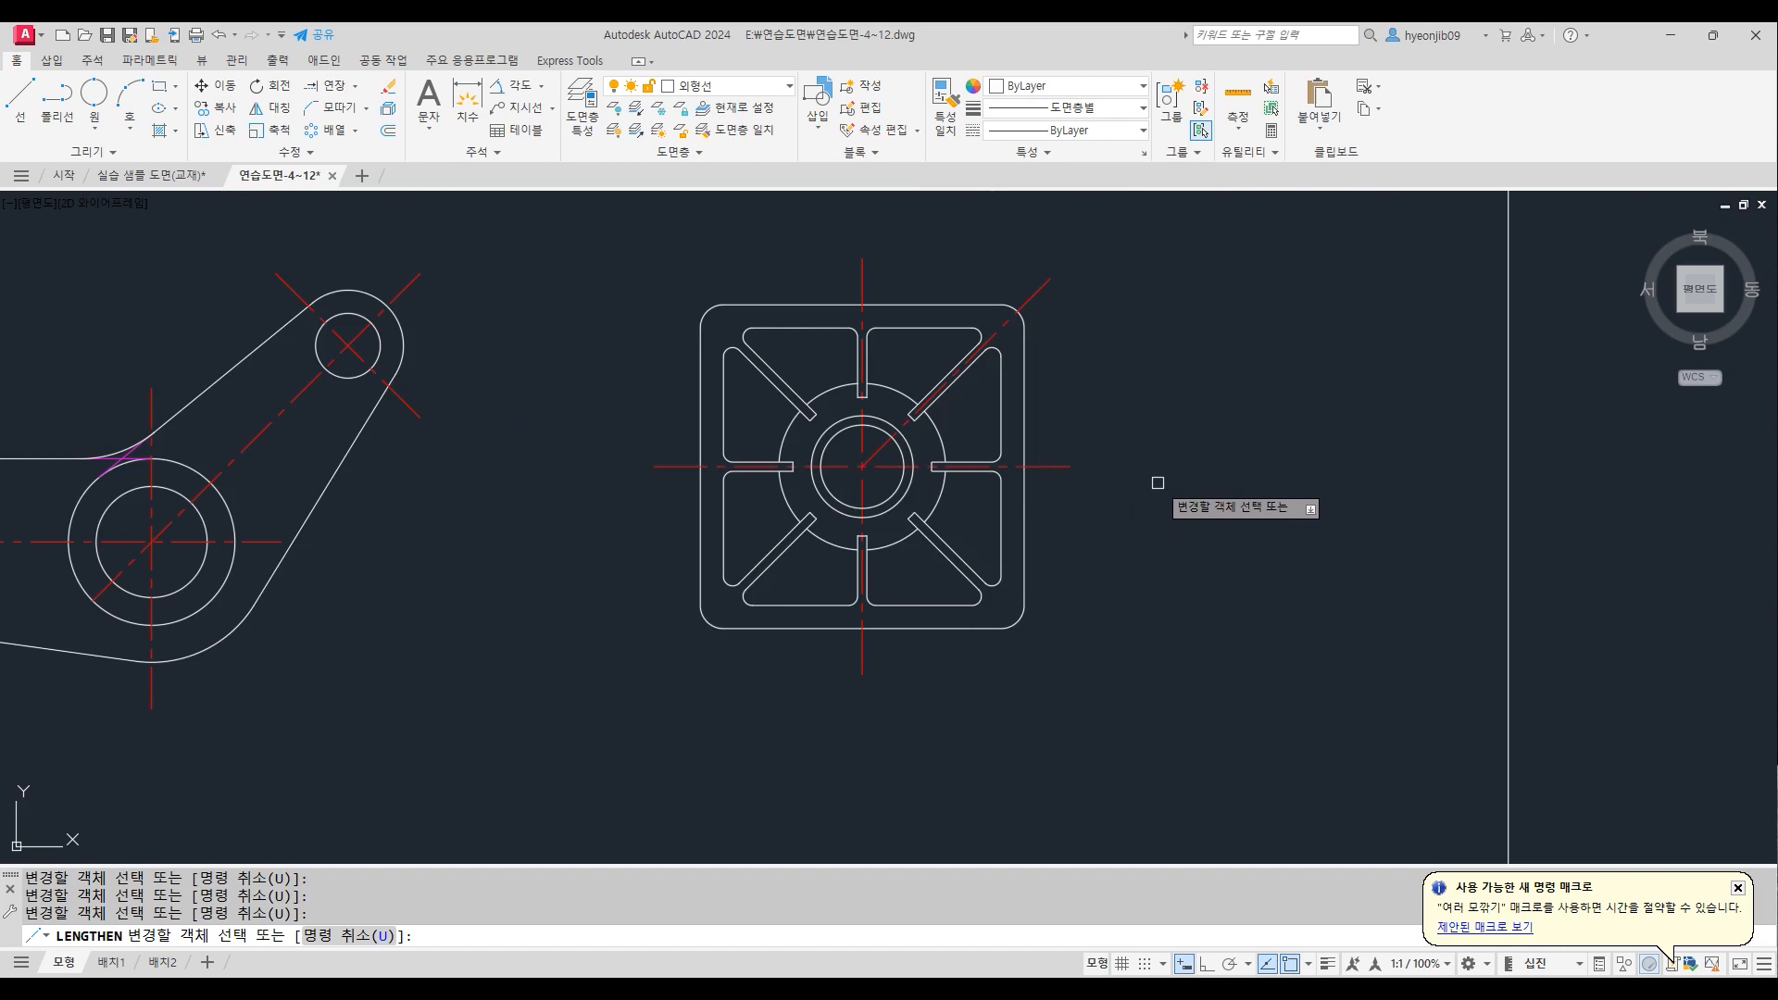
{"action": "key", "text": "Escape"}
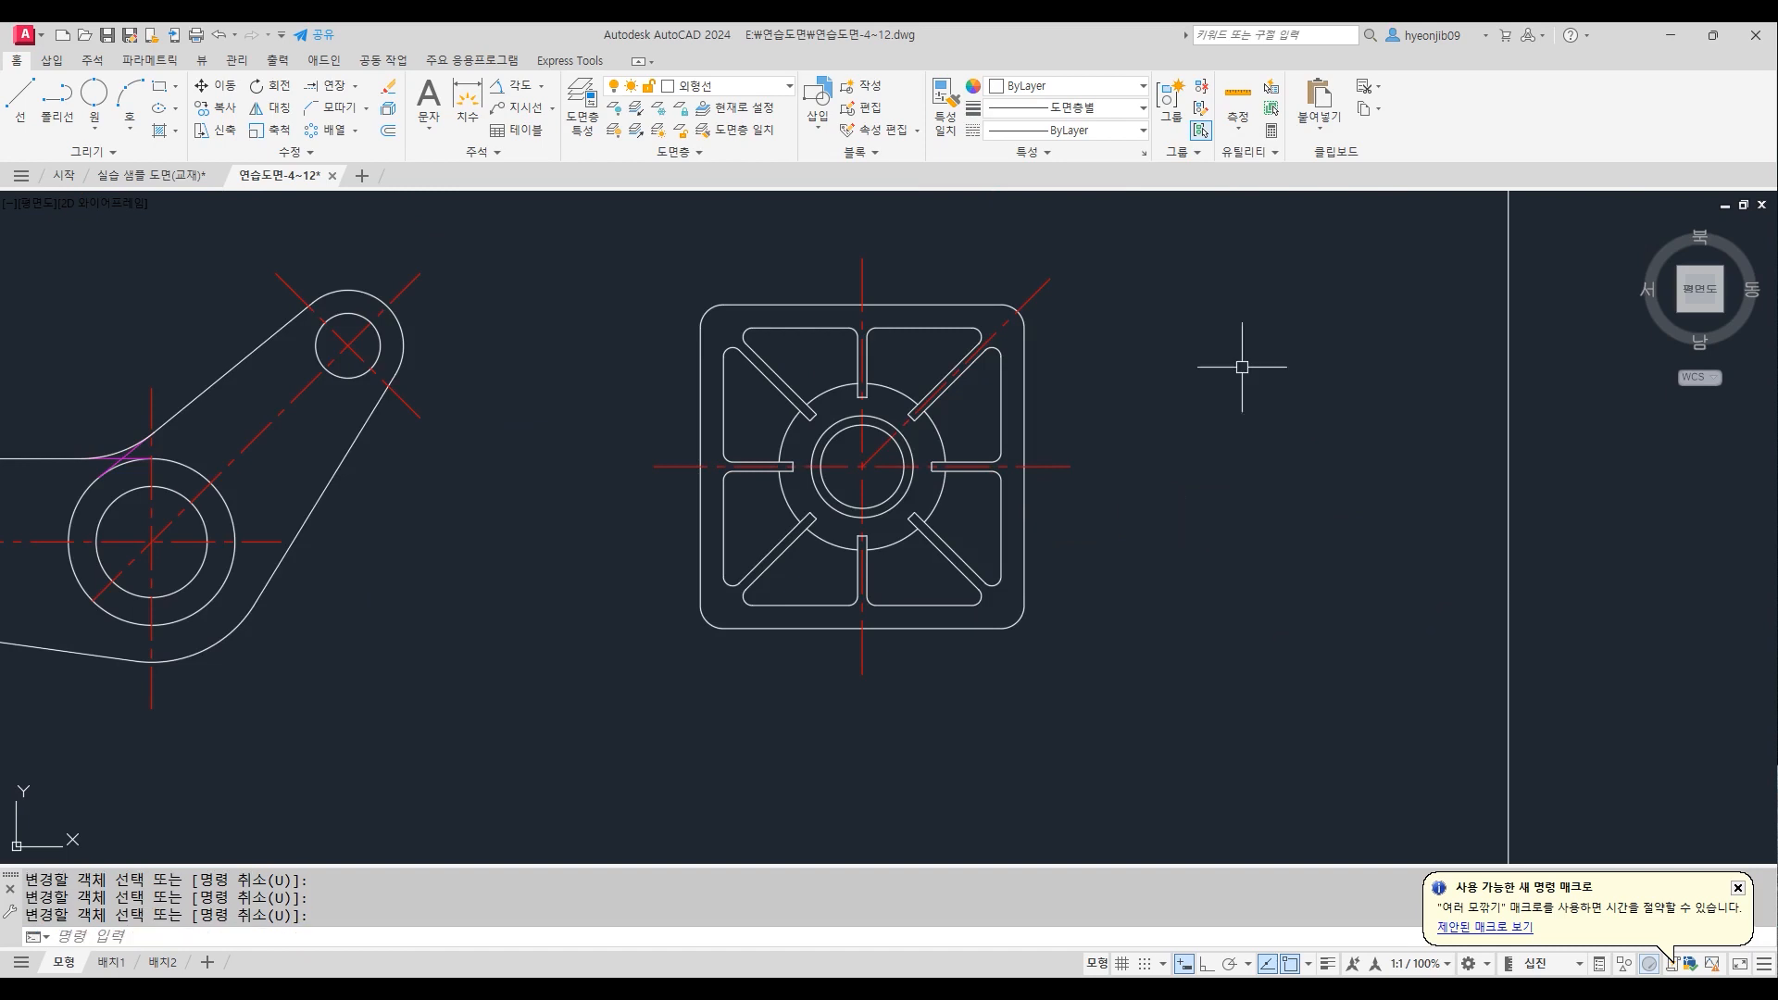
Review the five figures inside the sheet border, examining the fillet arc between the link arm's tangent lines up close
{"action": "scroll", "coordinate": [1208, 317], "scroll_direction": "up", "scroll_amount": 2}
{"action": "scroll", "coordinate": [1222, 441], "scroll_direction": "down", "scroll_amount": 2}
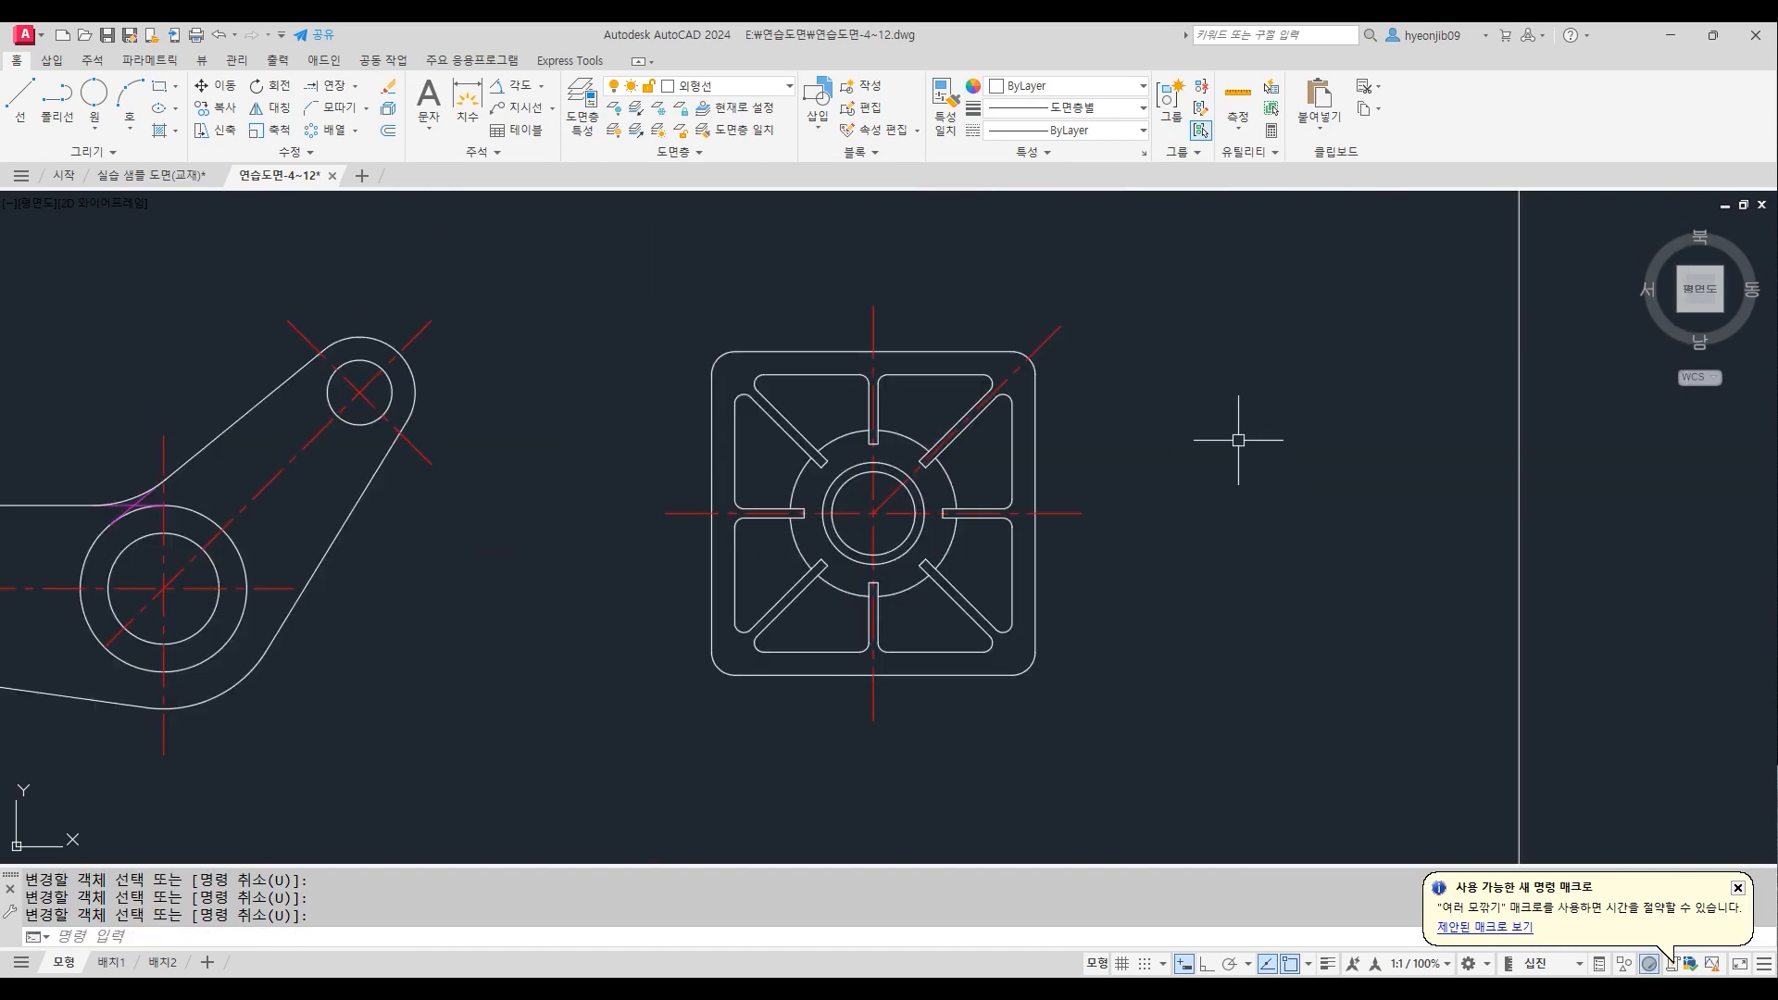
{"action": "scroll", "coordinate": [1237, 473], "scroll_direction": "down", "scroll_amount": 2}
{"action": "scroll", "coordinate": [1234, 421], "scroll_direction": "down", "scroll_amount": 2}
{"action": "mouse_move", "coordinate": [1190, 469]}
{"action": "middle_mouse_down"}
{"action": "mouse_move", "coordinate": [1182, 448]}
{"action": "mouse_move", "coordinate": [1120, 519]}
{"action": "middle_mouse_up"}
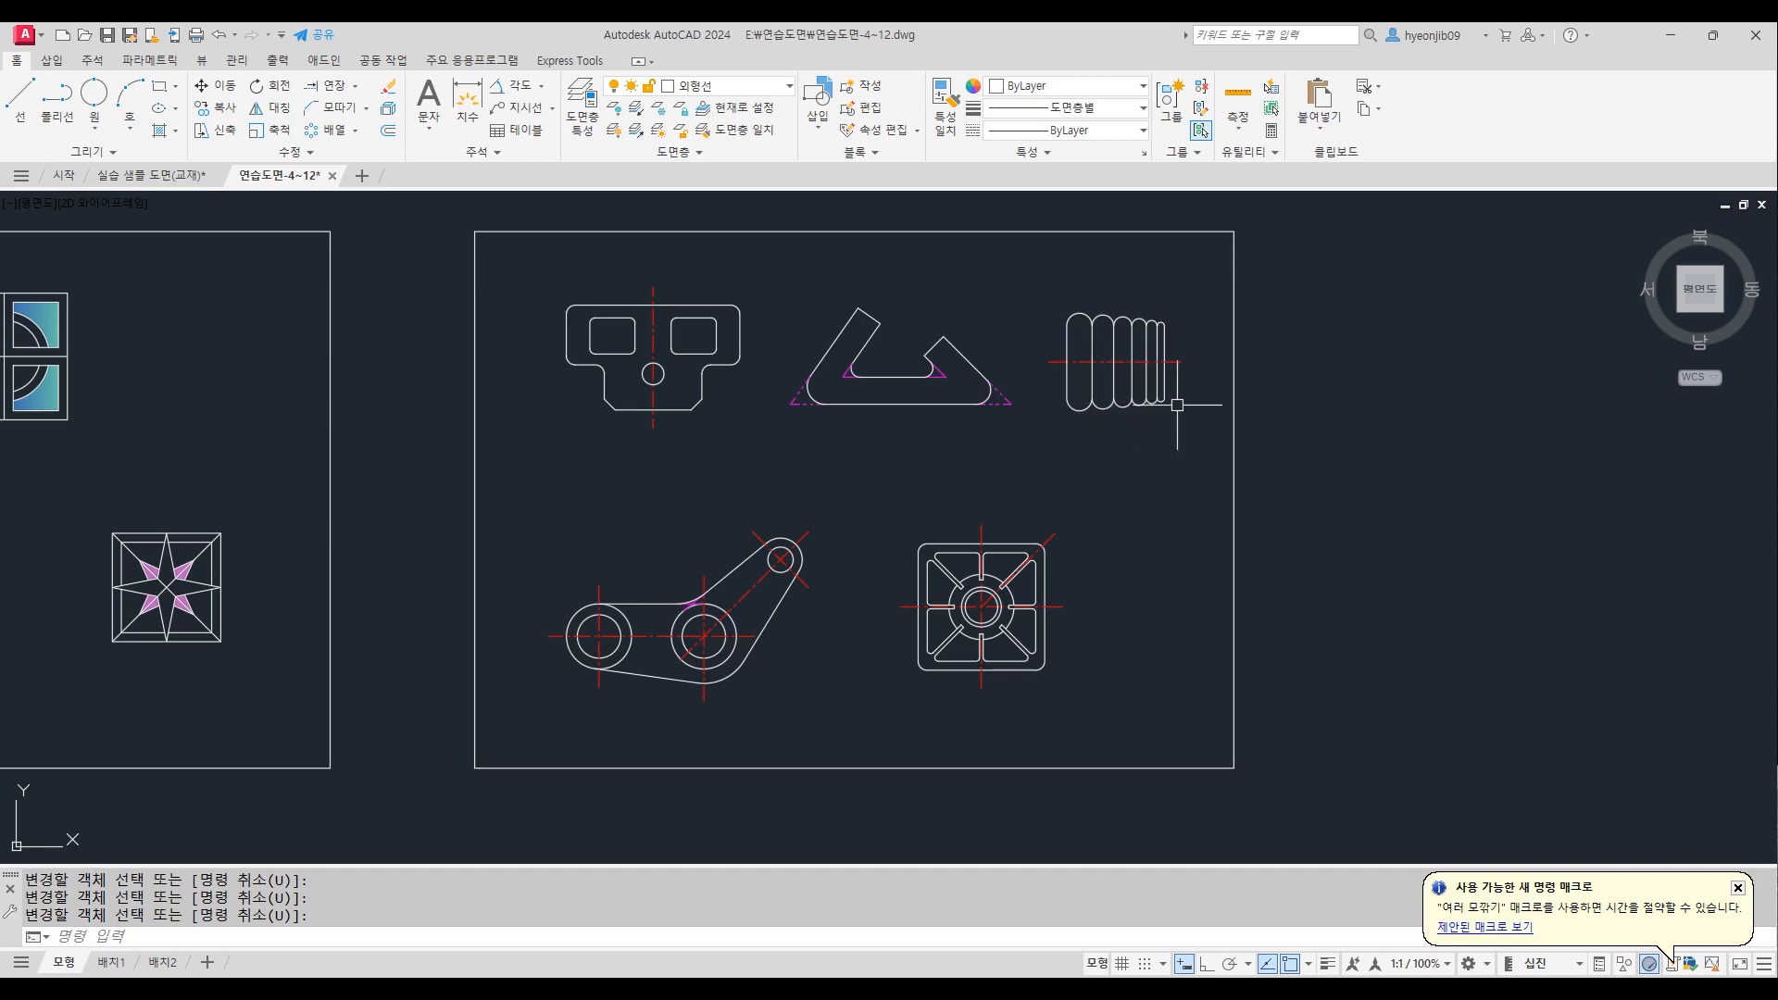
{"action": "scroll", "coordinate": [623, 624], "scroll_direction": "up", "scroll_amount": 4}
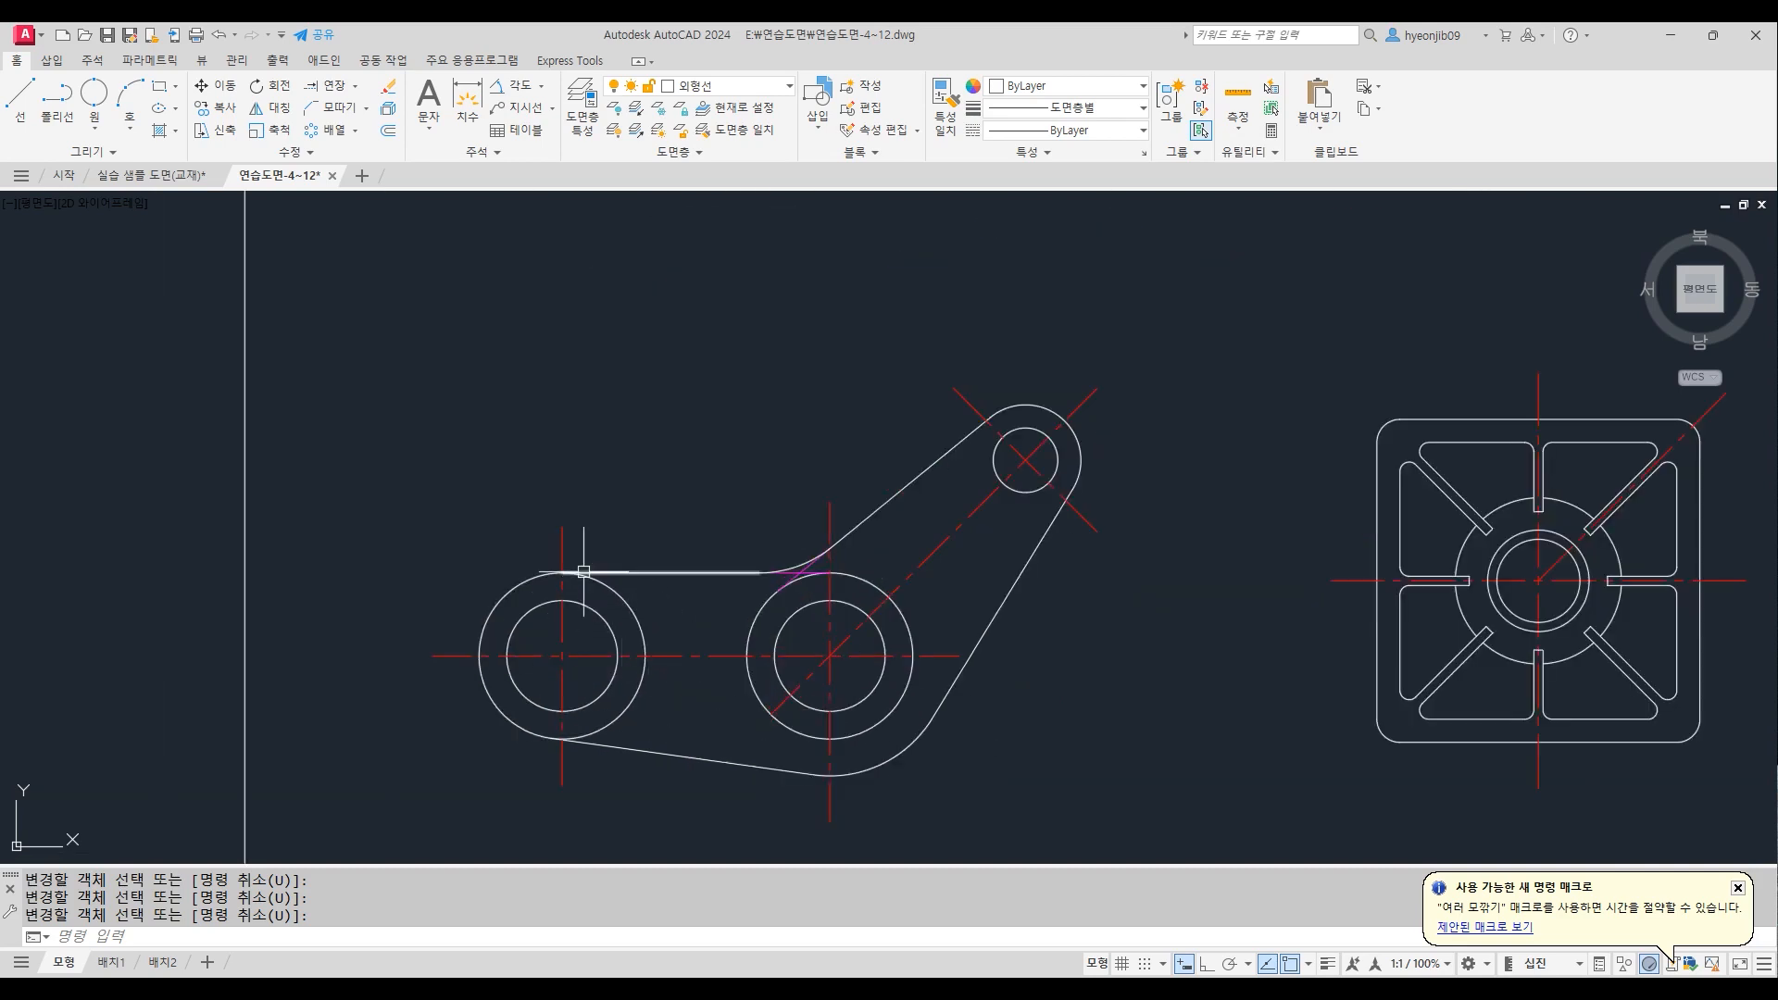
{"action": "scroll", "coordinate": [832, 596], "scroll_direction": "up", "scroll_amount": 2}
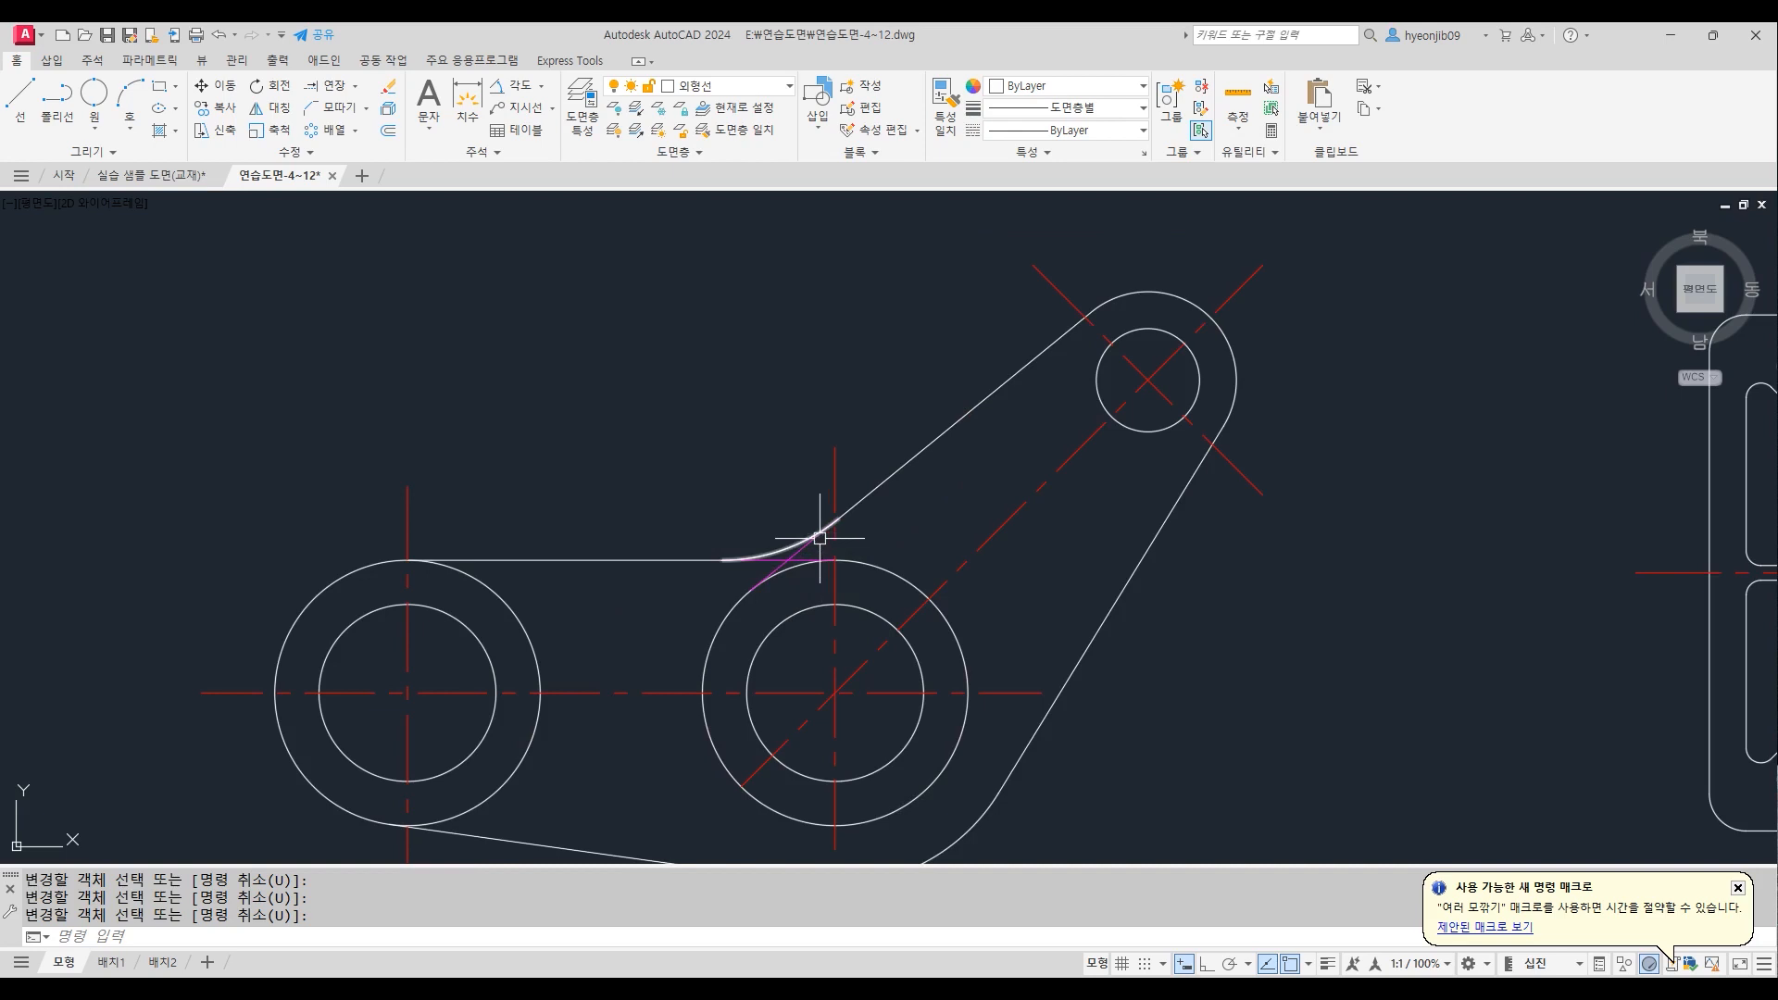
{"action": "scroll", "coordinate": [794, 556], "scroll_direction": "down", "scroll_amount": 6}
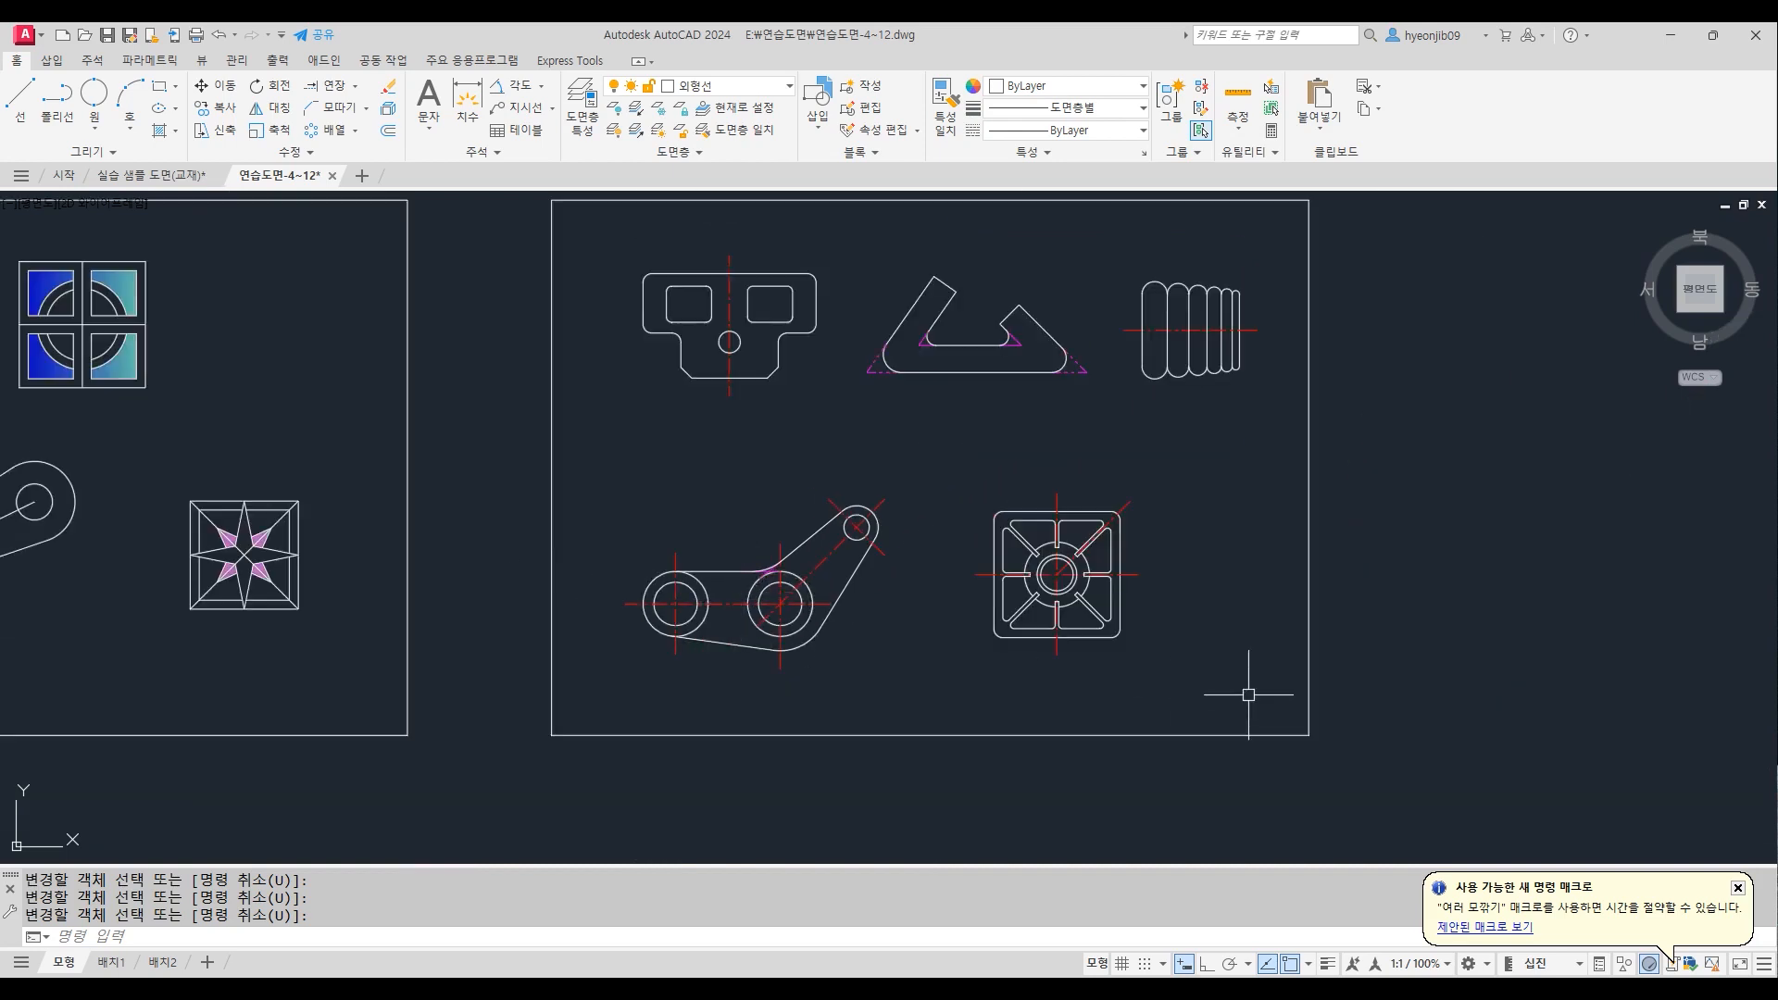